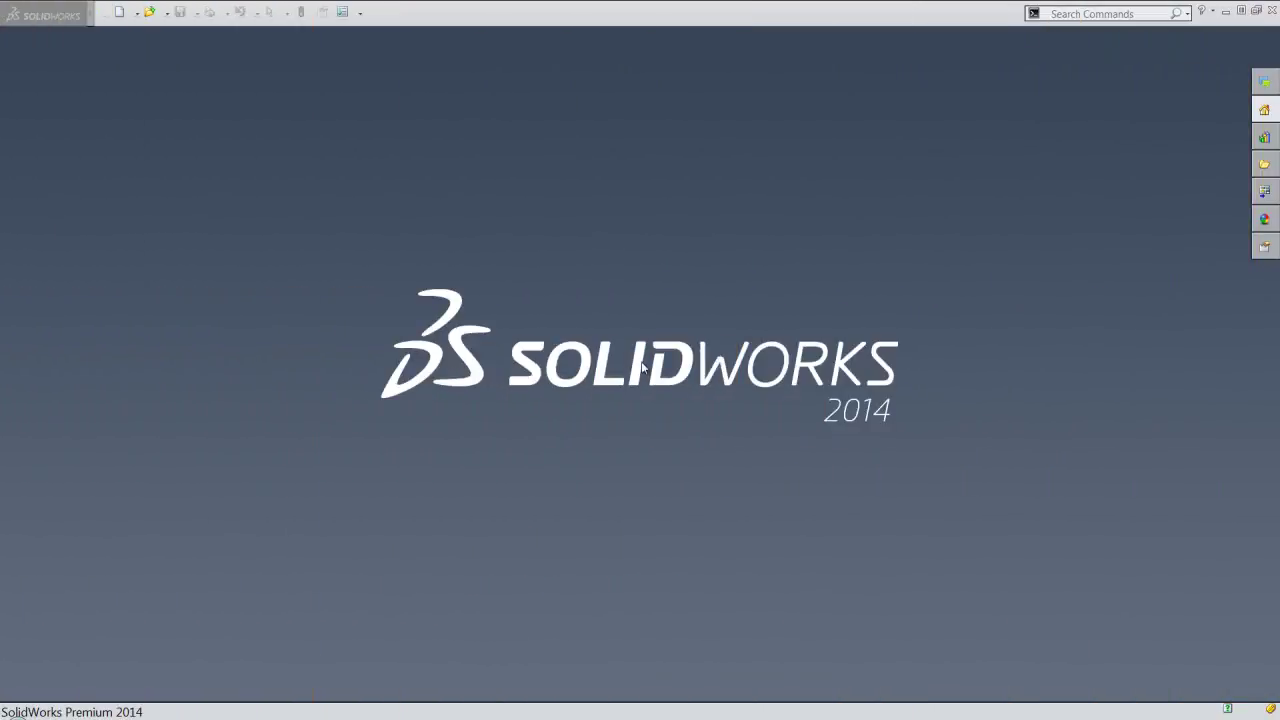
Step: Create a new part document from the custom IPS inch part template
left_click(121, 17)
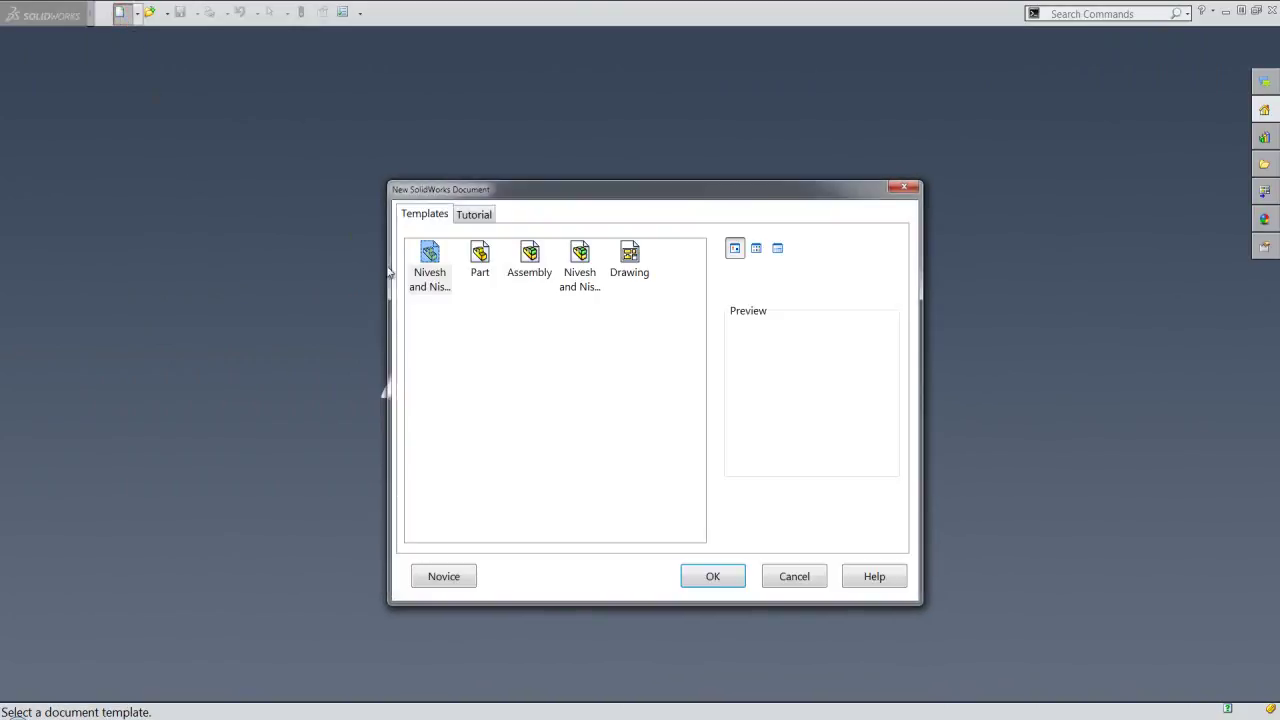
left_click(429, 259)
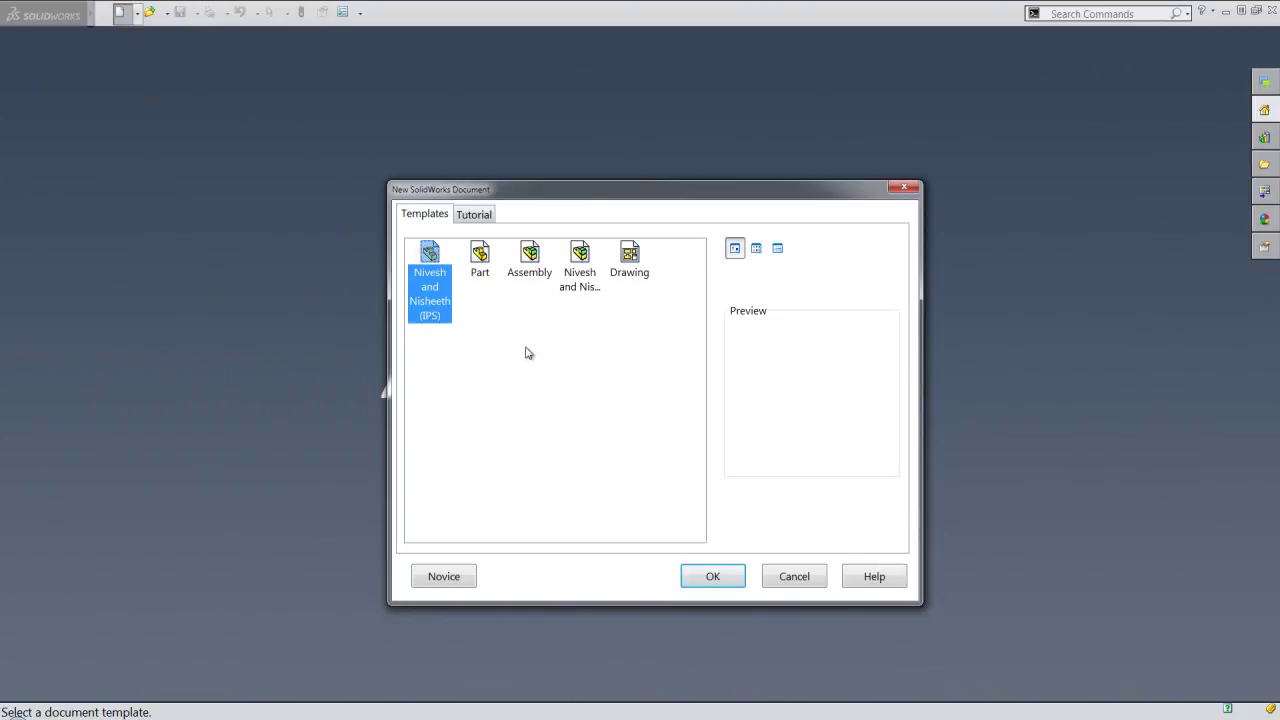
left_click(708, 577)
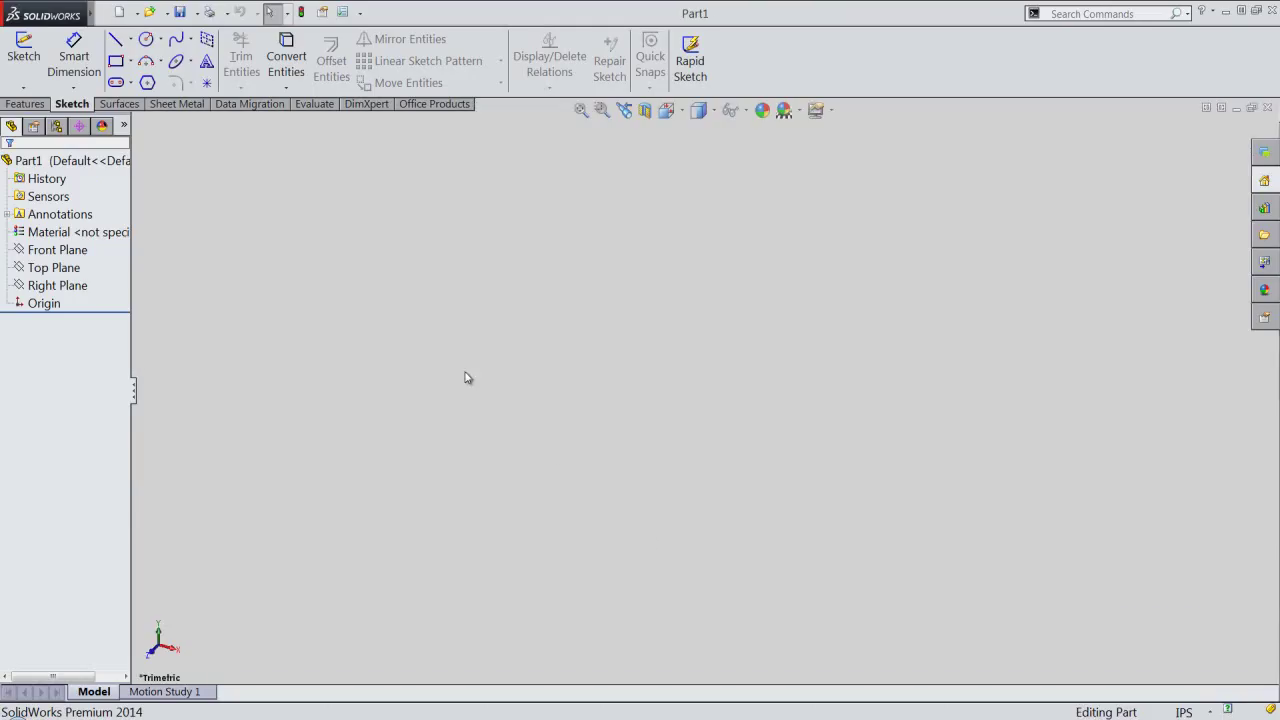
Step: Start a Revolved Boss/Base feature from the Features commands
left_click(9, 105)
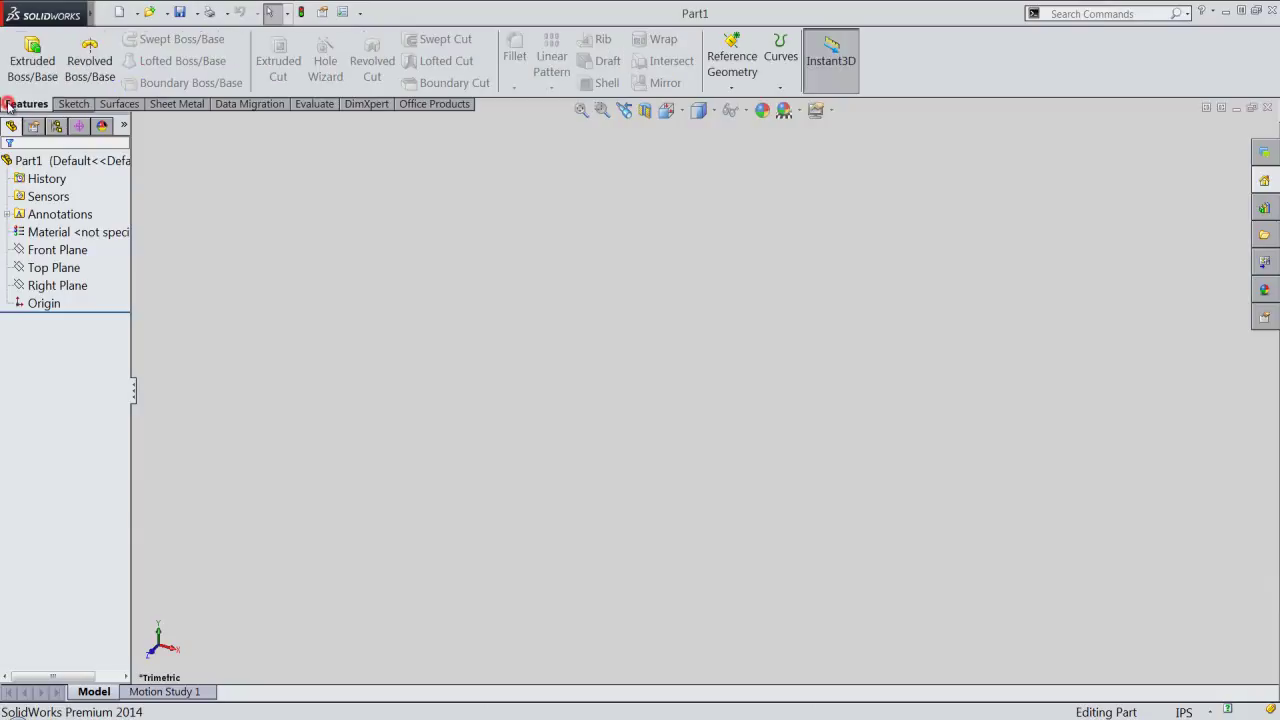
left_click(78, 66)
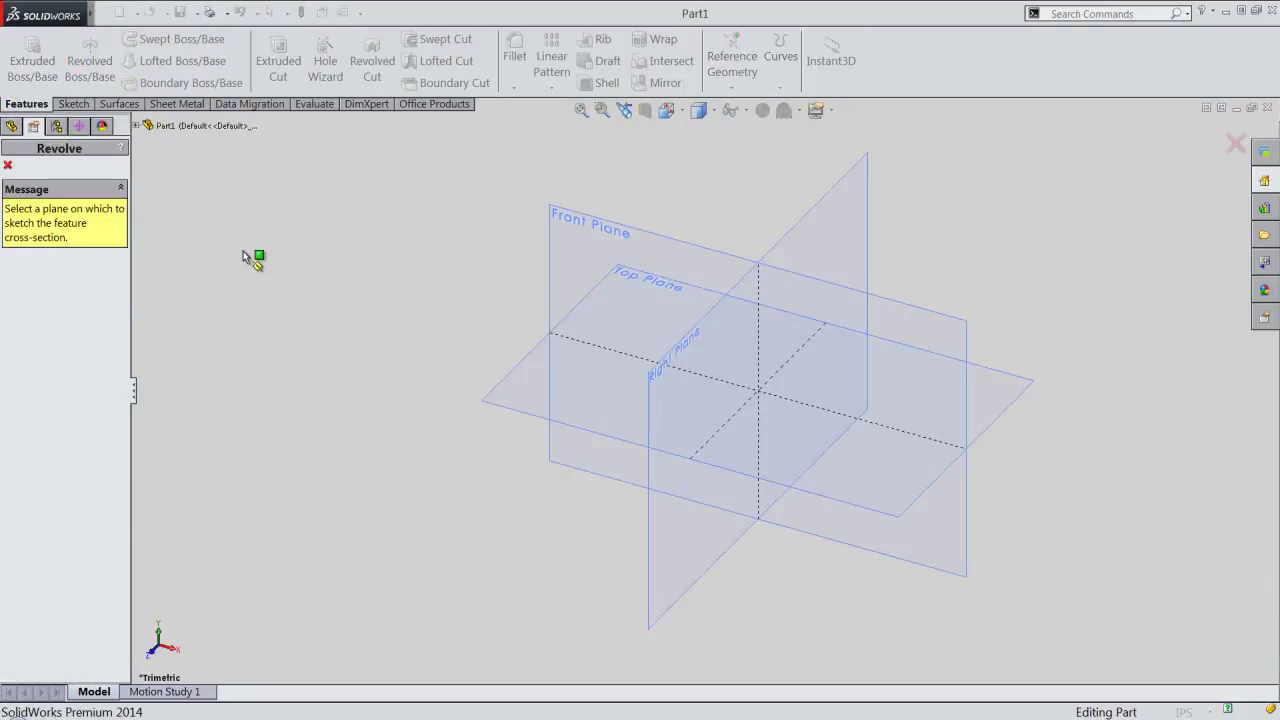
Step: On the Front Plane, draw a corner rectangle from the origin, 8 in tall and 2.54965 in wide
left_click(553, 296)
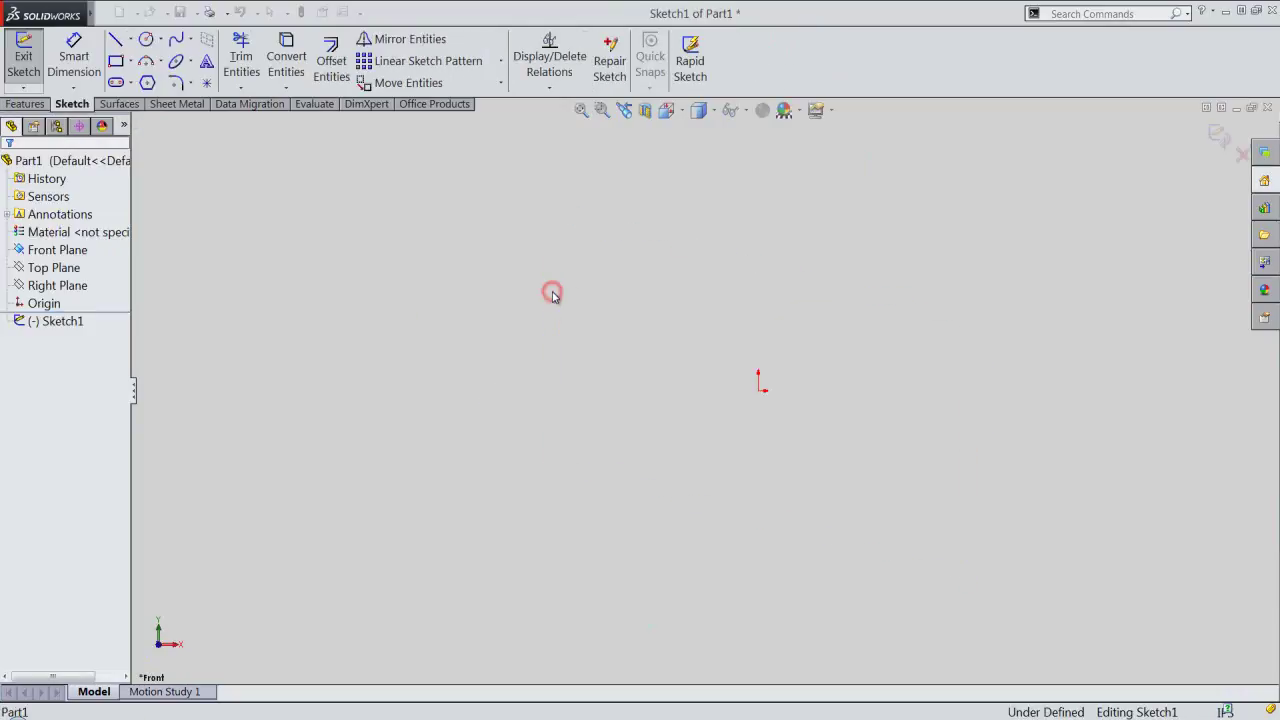
right_click(659, 176)
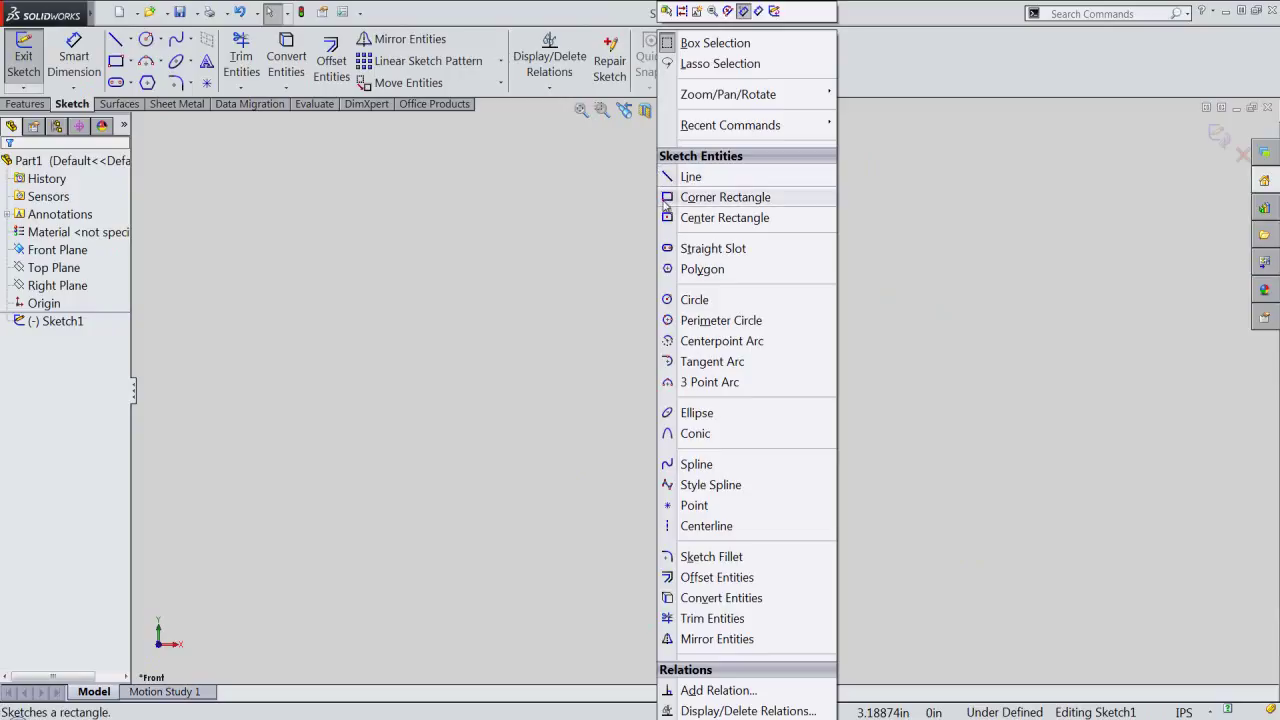
left_click(664, 200)
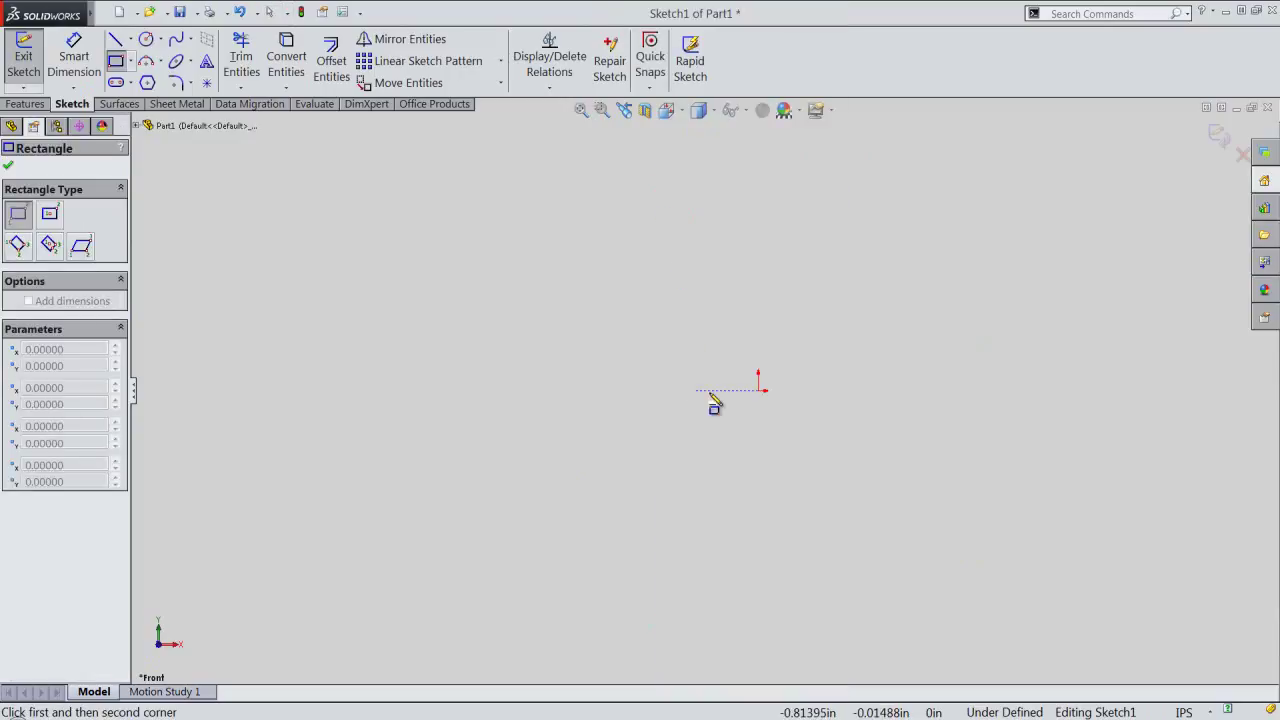
left_click(758, 390)
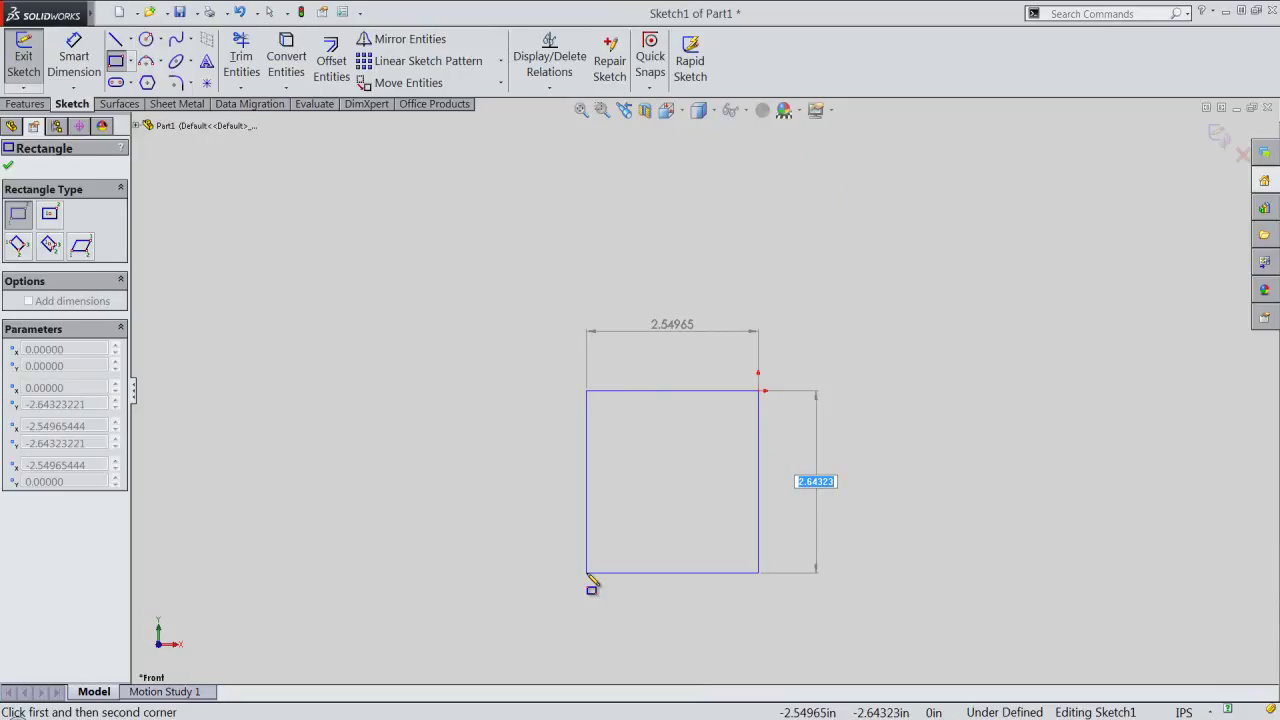
key("Tab")
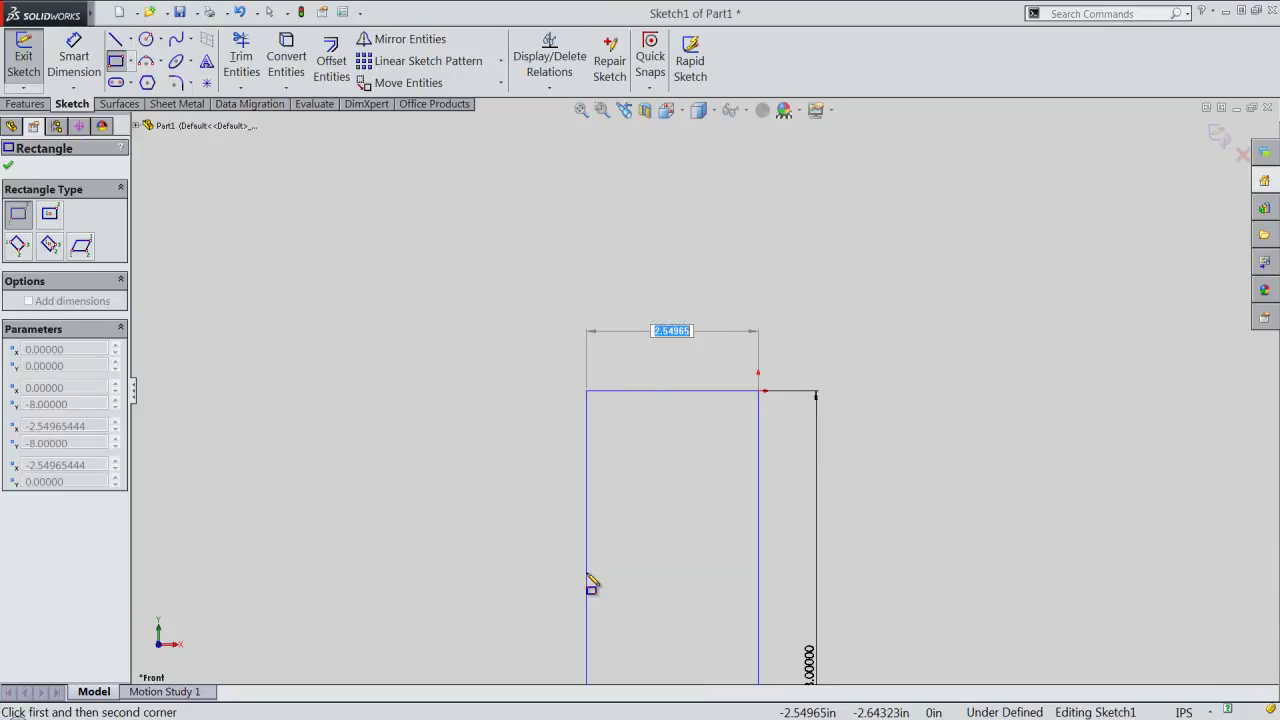
key("Return")
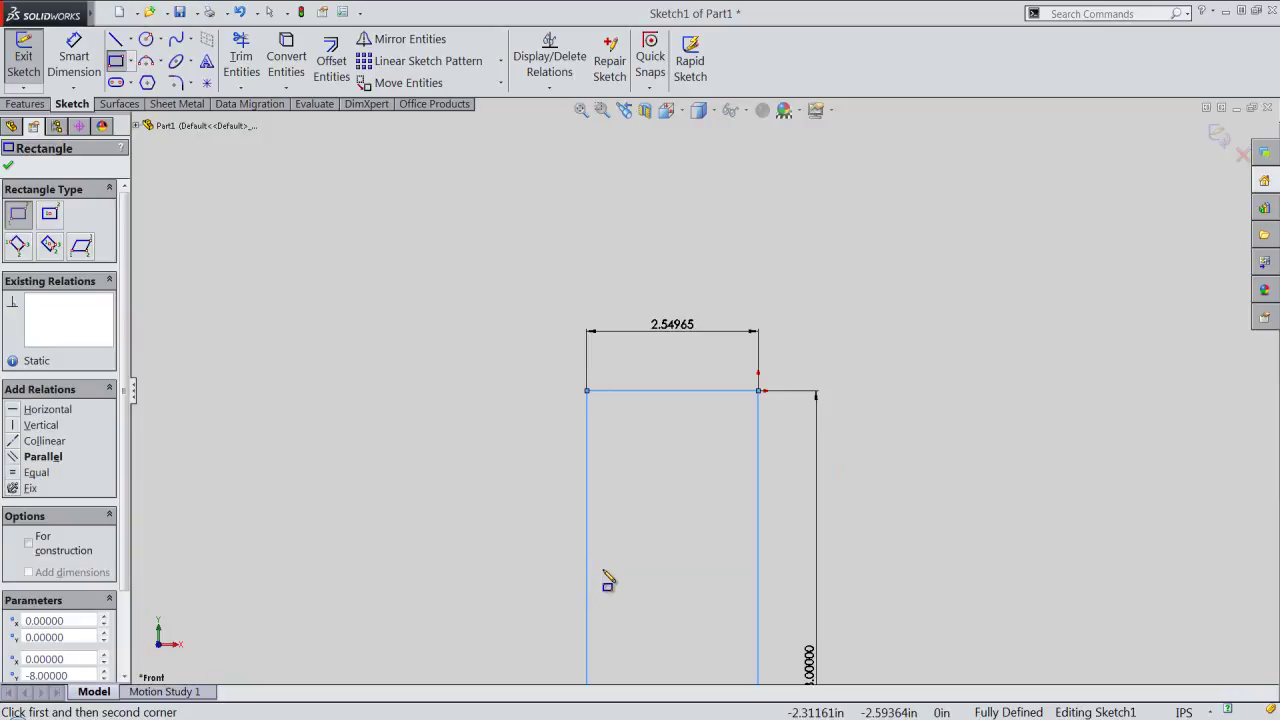
Step: Add an infinite vertical centerline through the origin corner of the rectangle
right_click(613, 447)
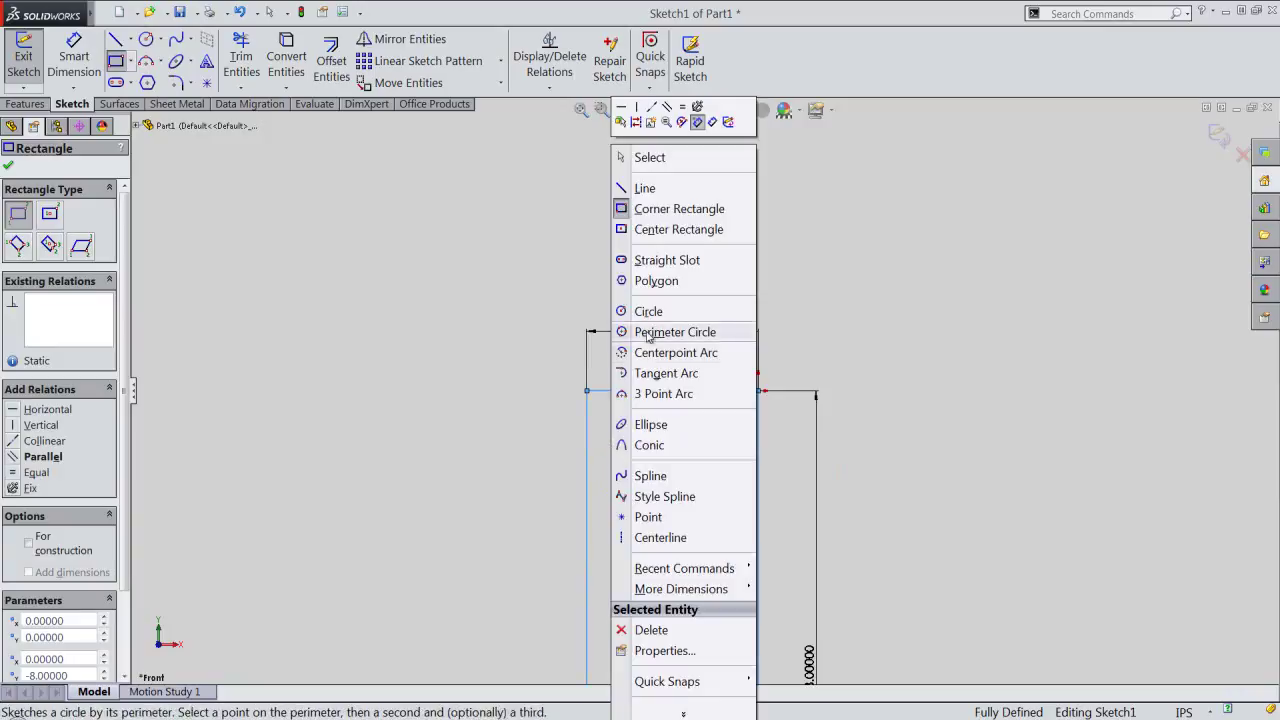
left_click(655, 538)
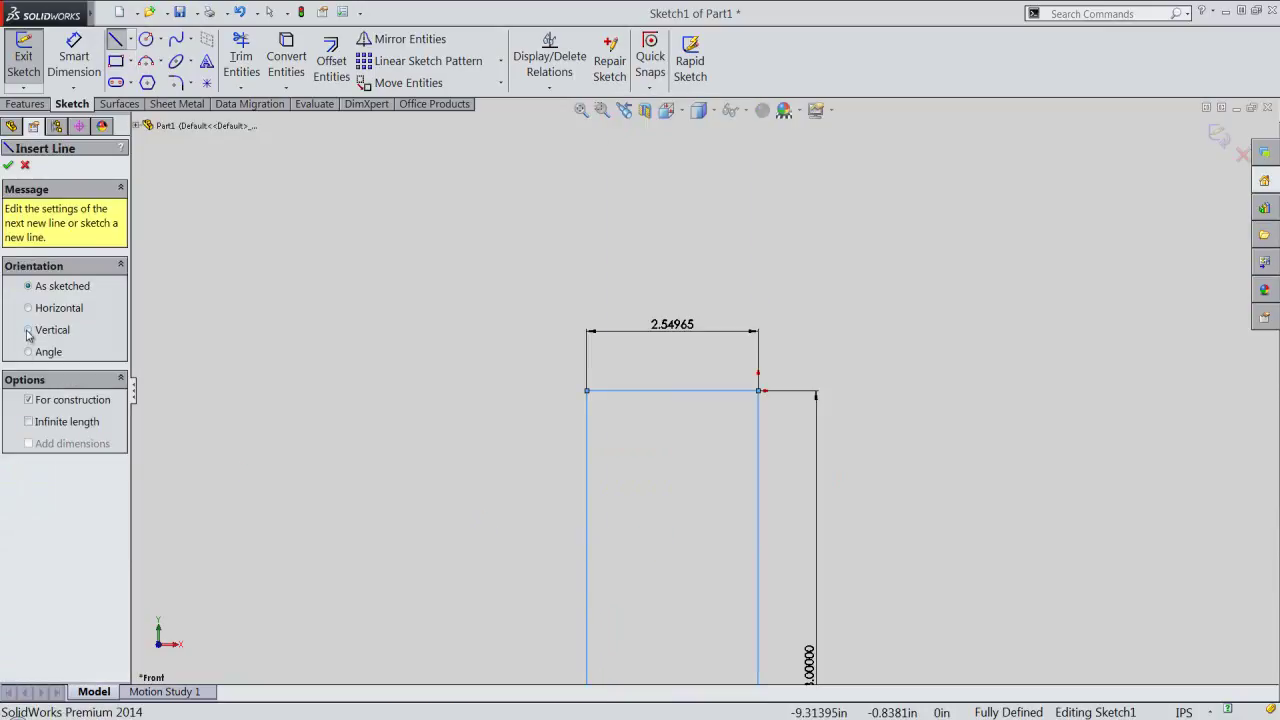
left_click(28, 331)
left_click(29, 422)
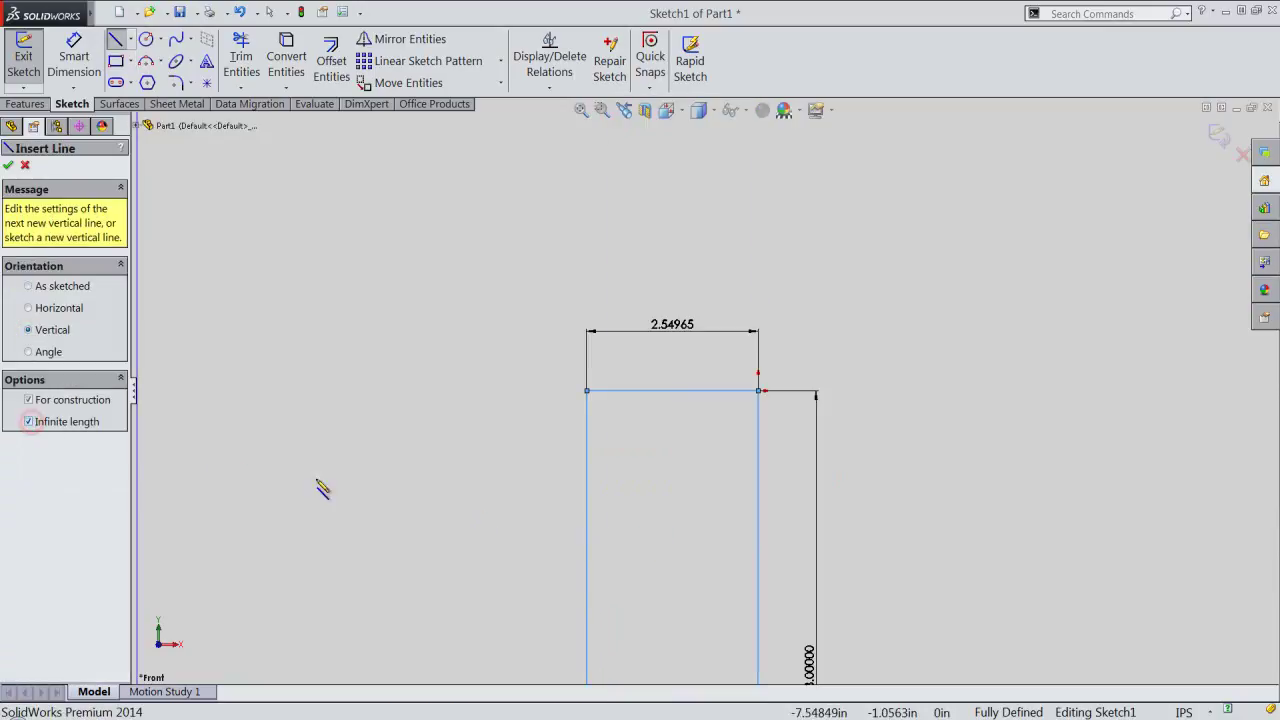
left_click(758, 391)
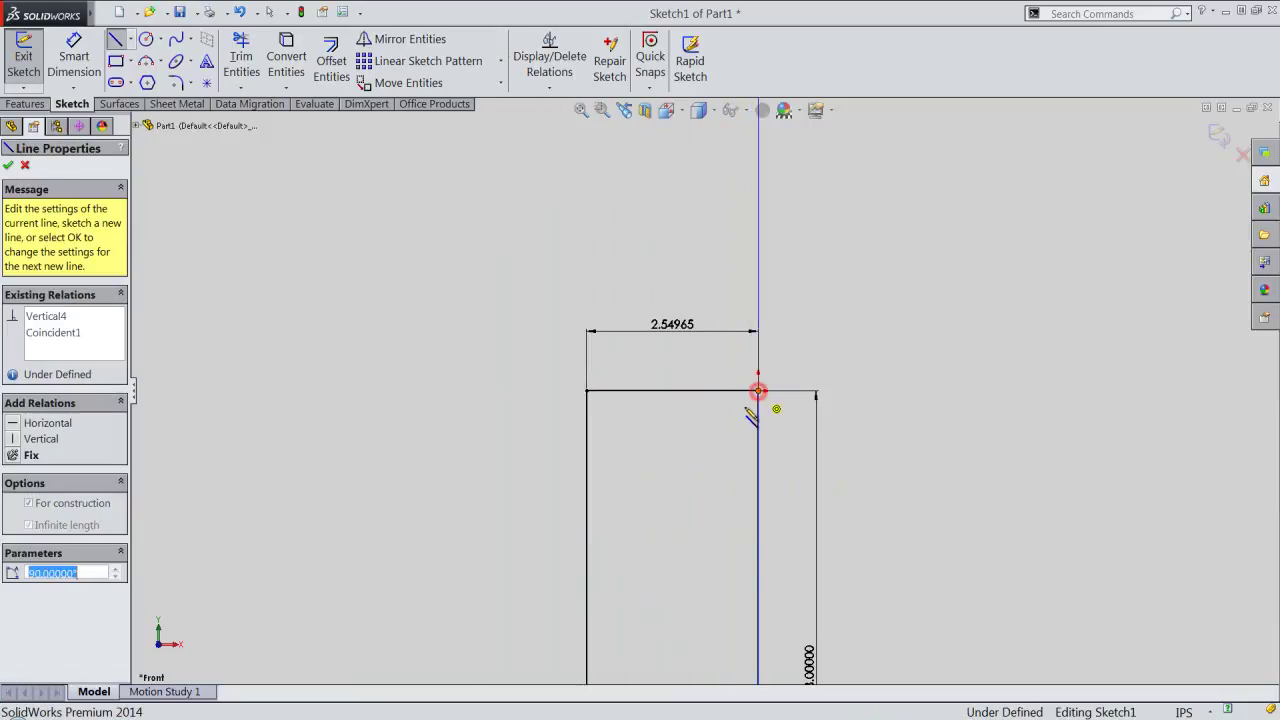
right_click(704, 443)
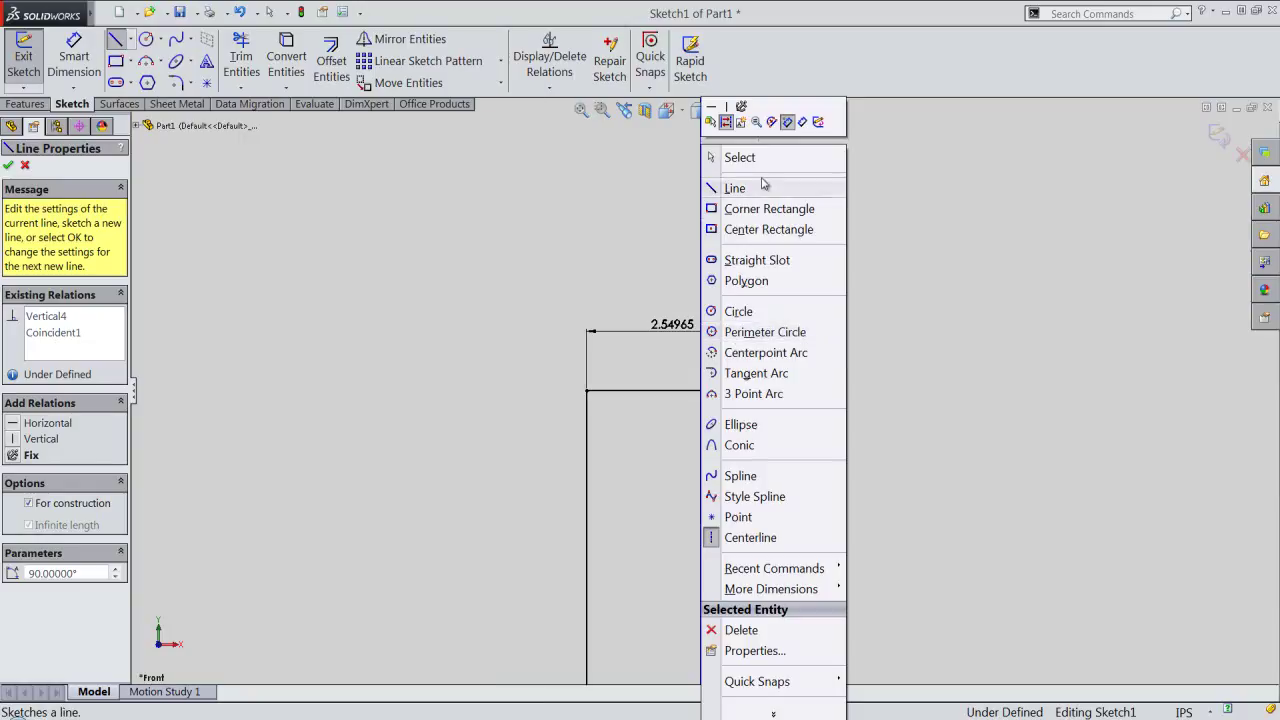
left_click(699, 192)
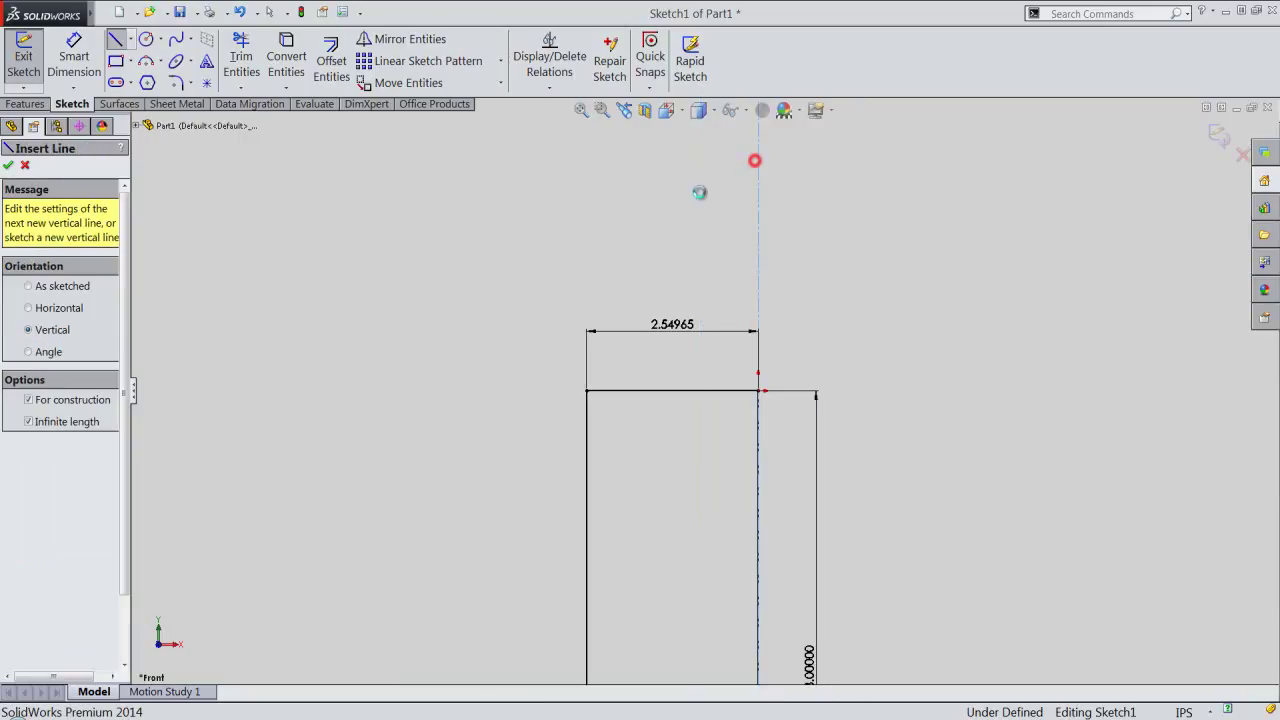
Step: Delete the 2.54965 width dimension from the rectangle
left_click(687, 325)
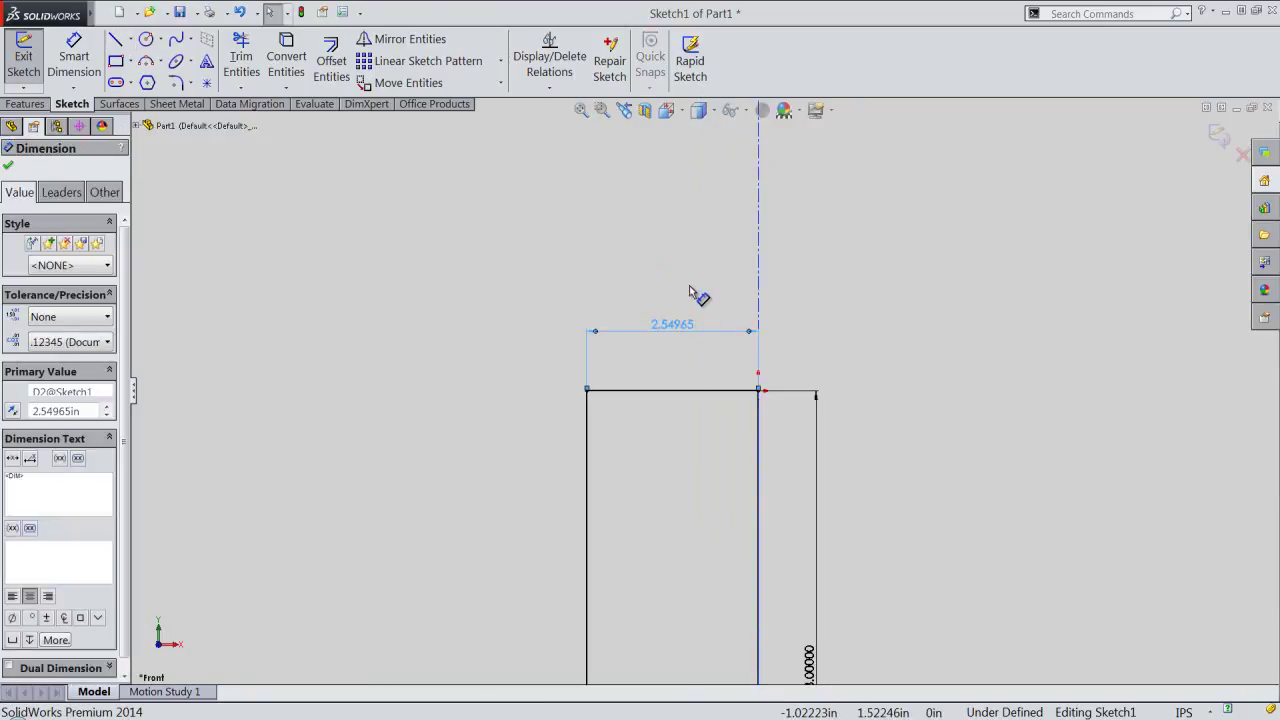
key("Delete")
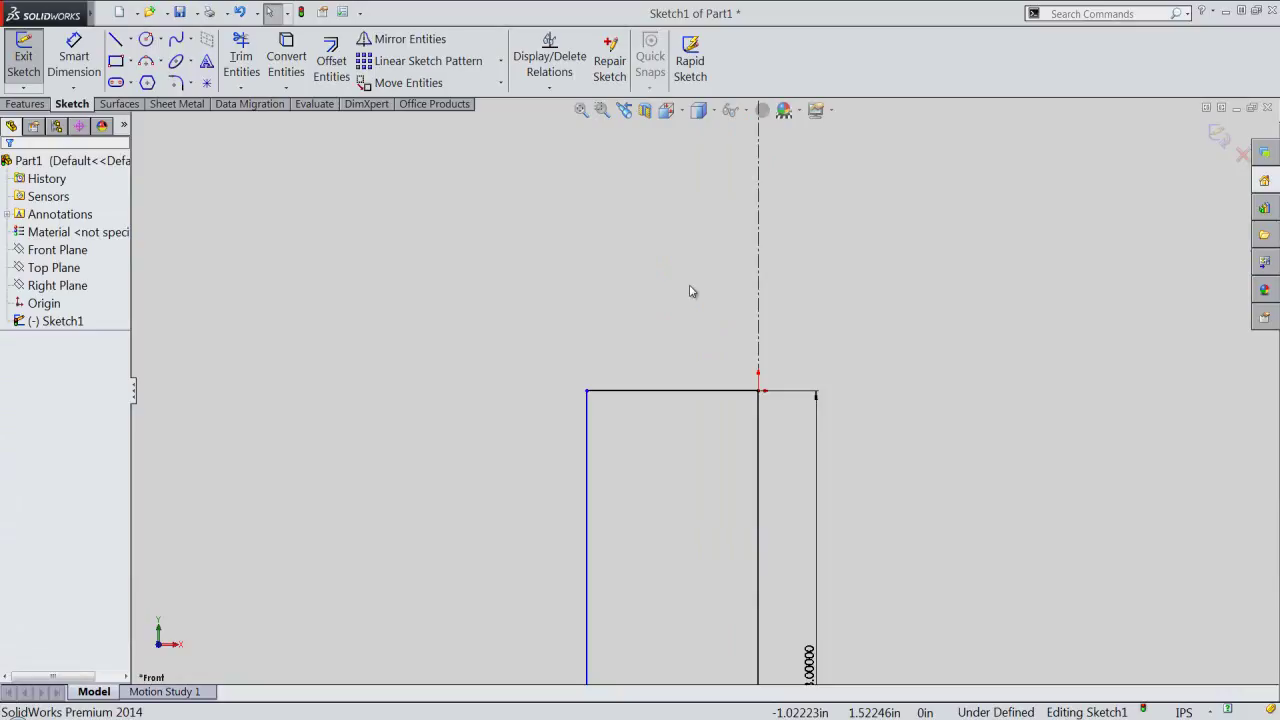
right_click(690, 291)
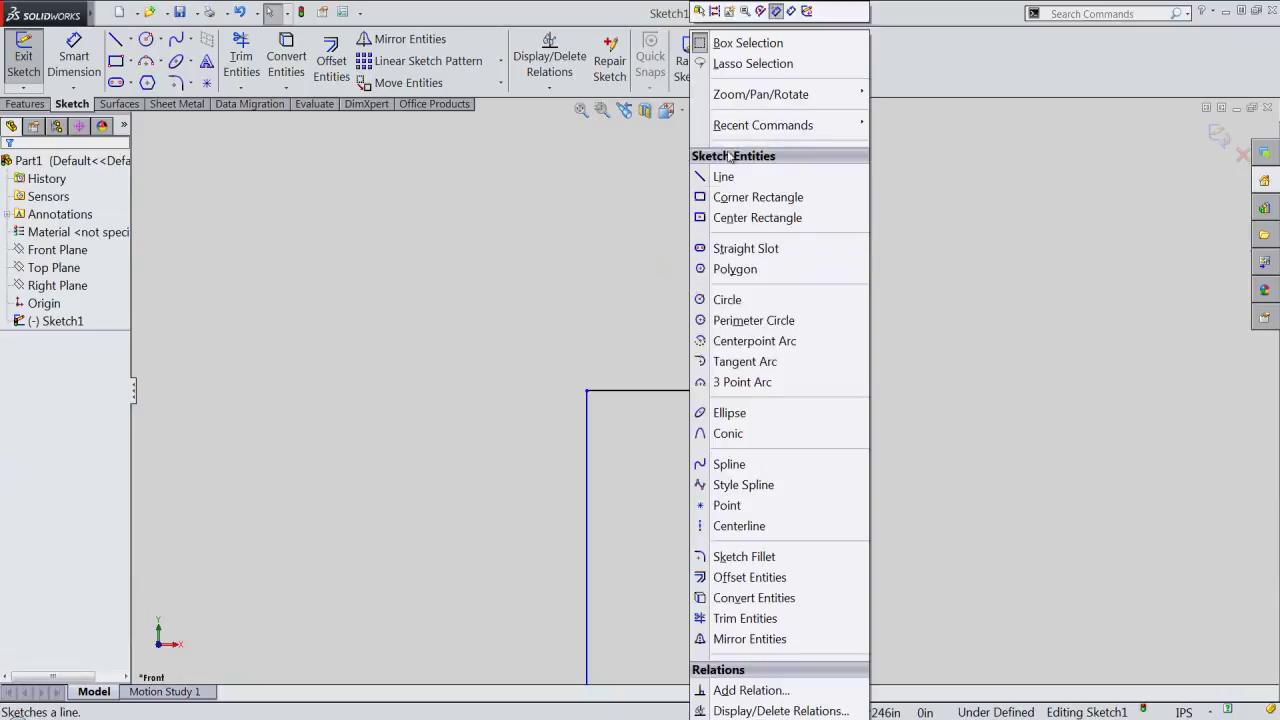
left_click(790, 11)
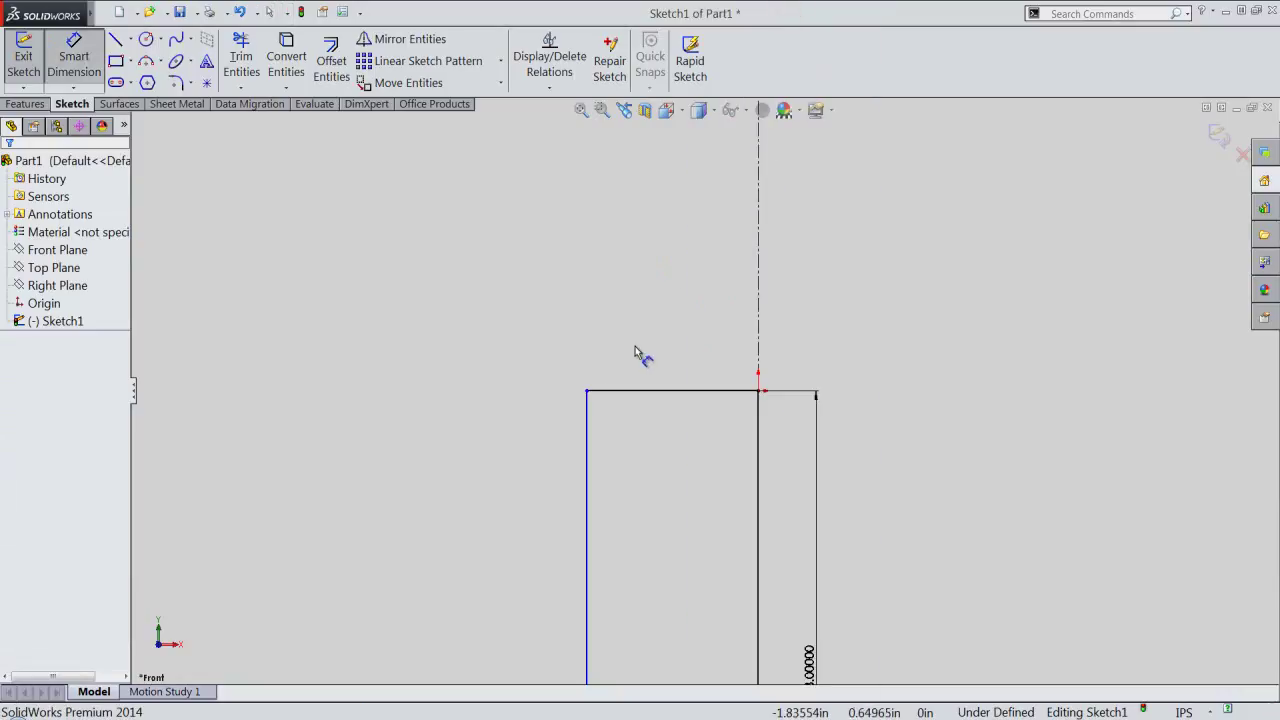
Step: Dimension the rectangle's top-left corner to the centerline as a 2.625 diameter
left_click(588, 391)
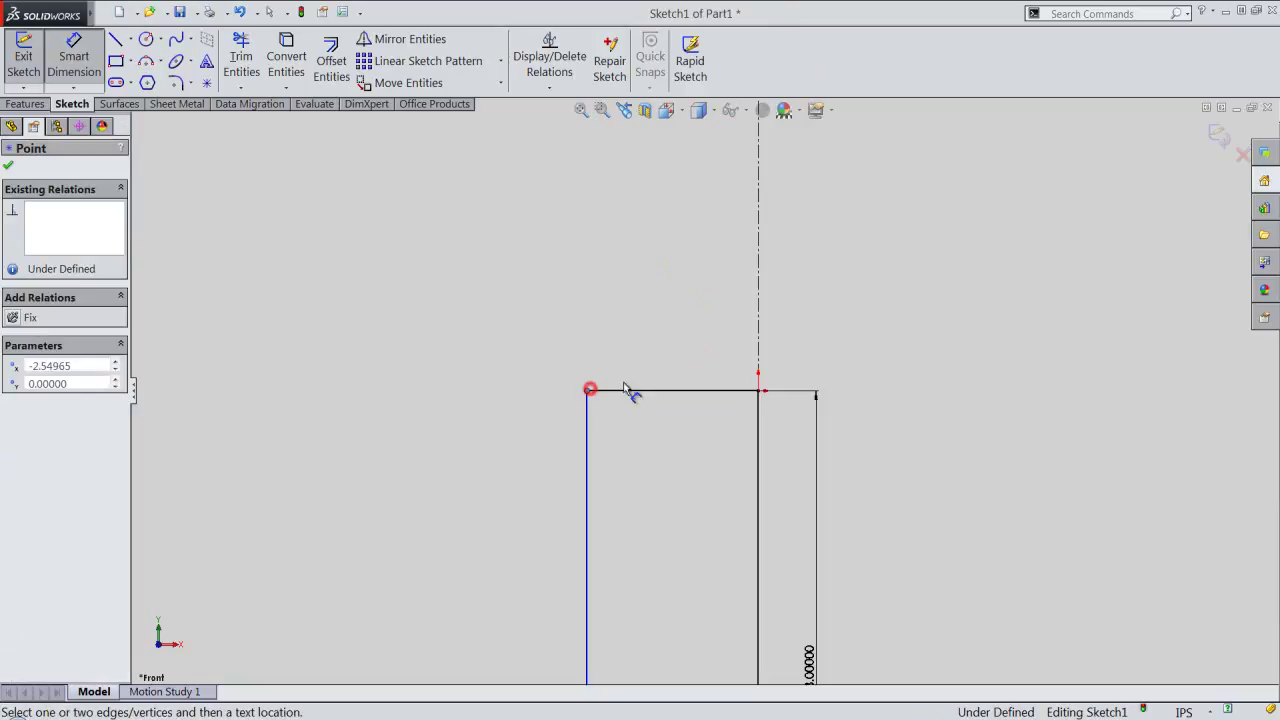
left_click(764, 360)
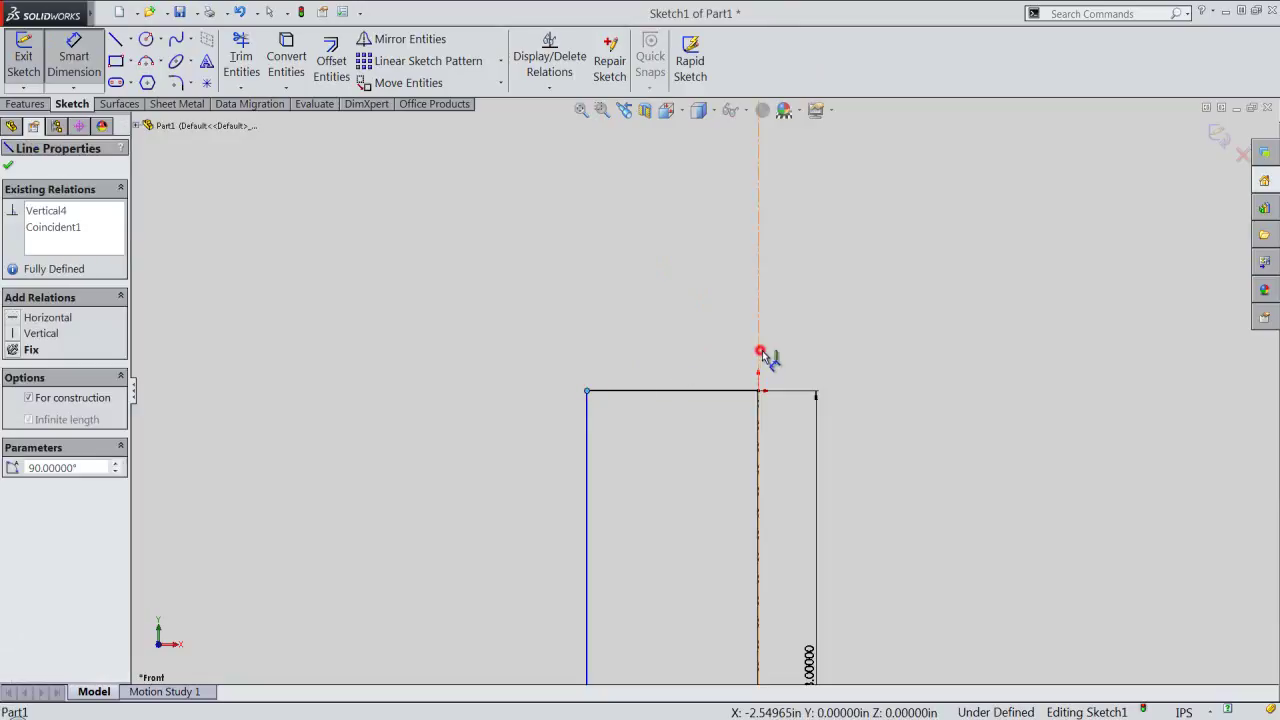
left_click(818, 350)
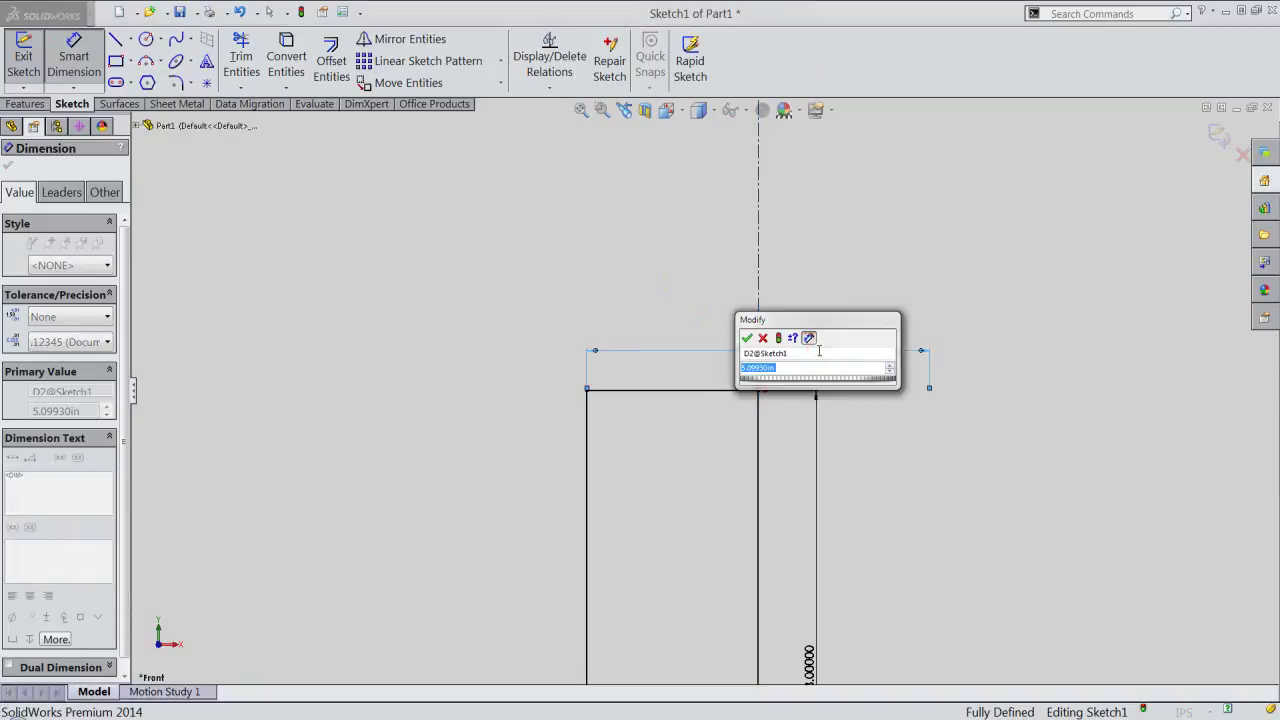
type("2.625")
key("Return")
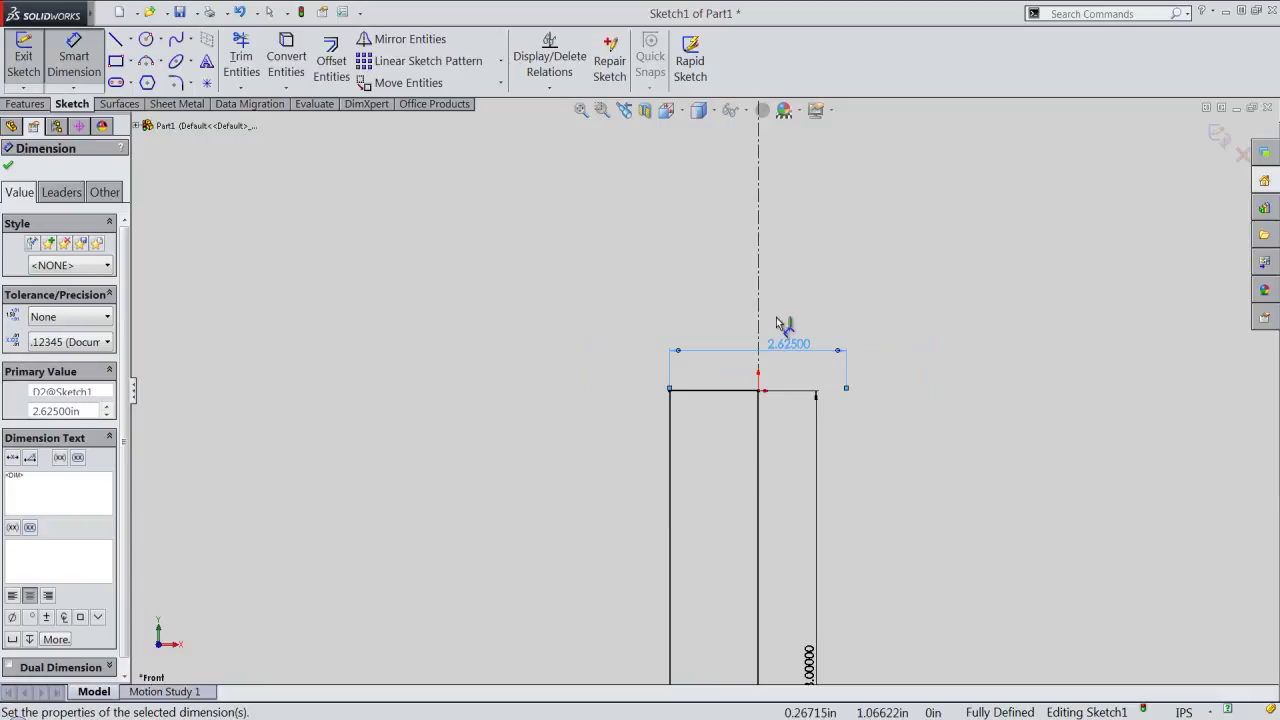
Step: Convert the left edge and bottom-left line into construction geometry, then zoom in
right_click(662, 262)
left_click(684, 230)
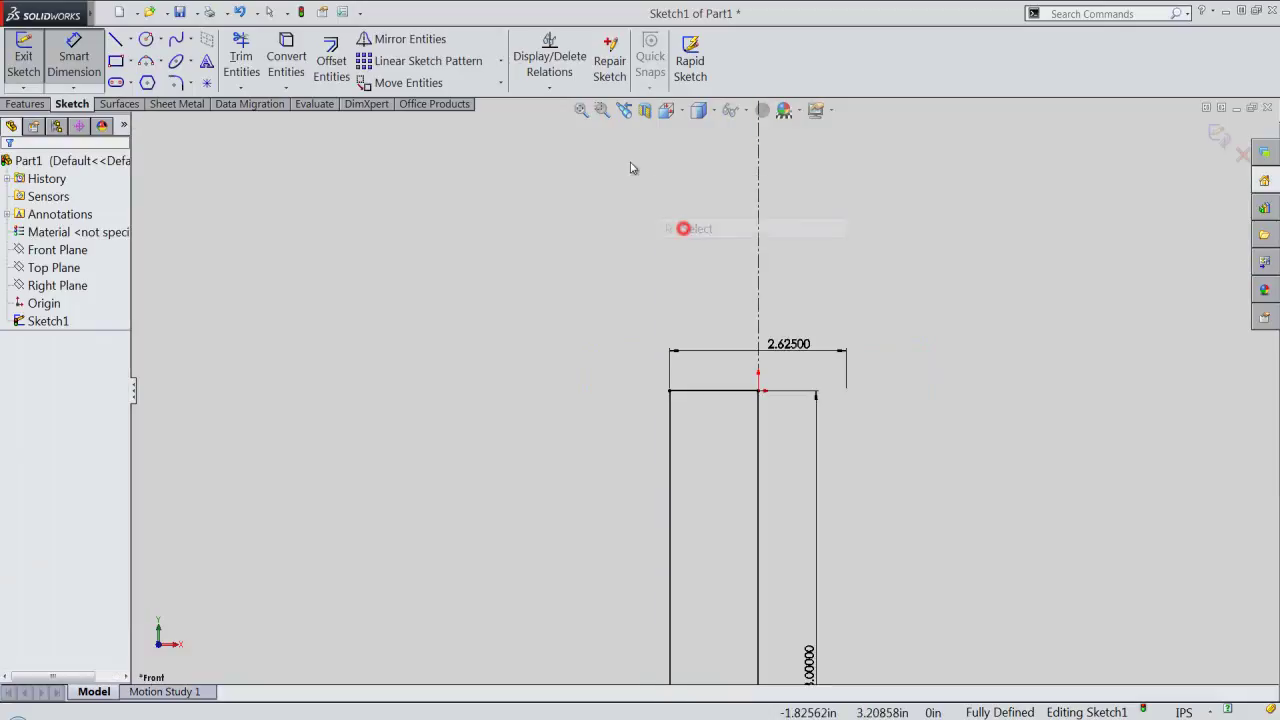
left_click(580, 110)
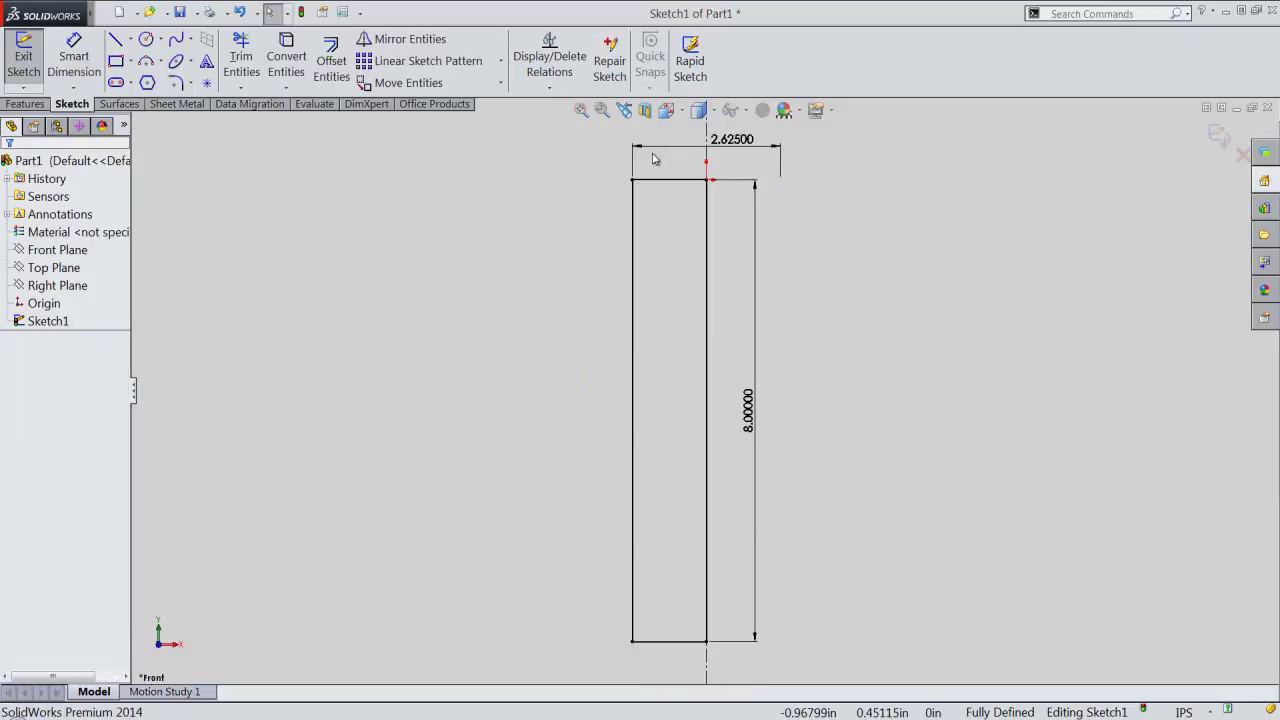
left_click(633, 231)
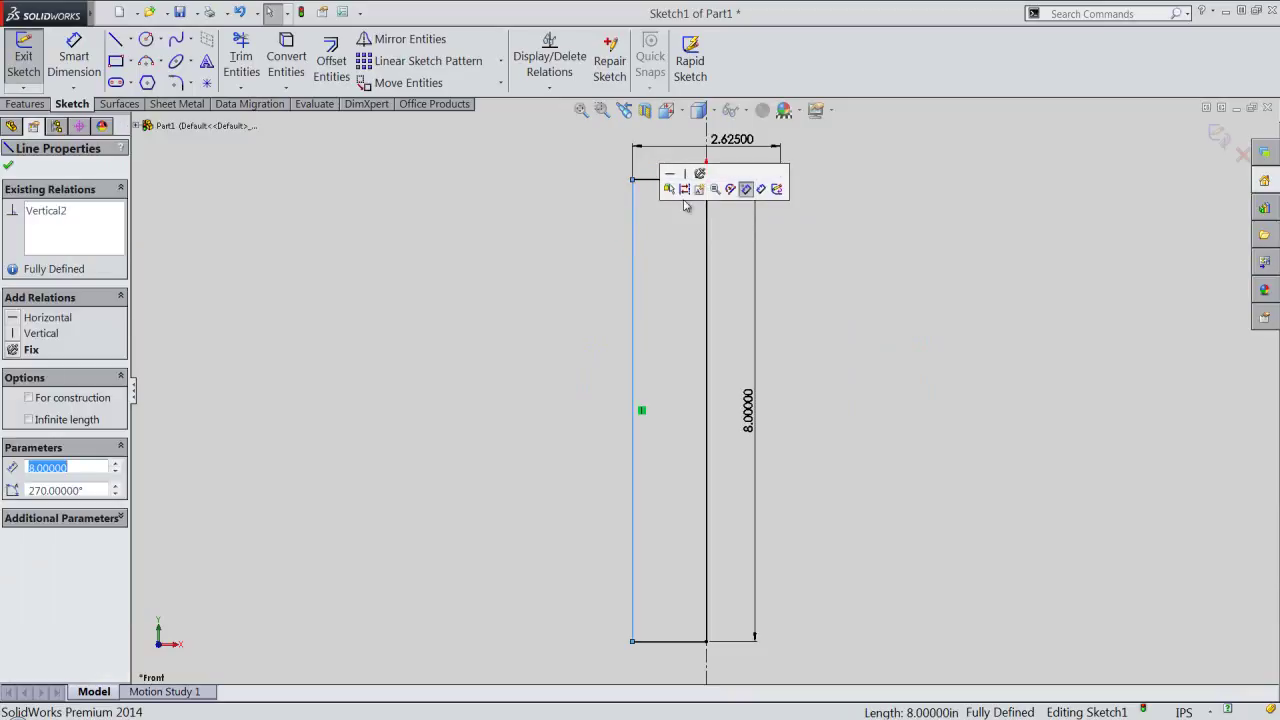
left_click(685, 192)
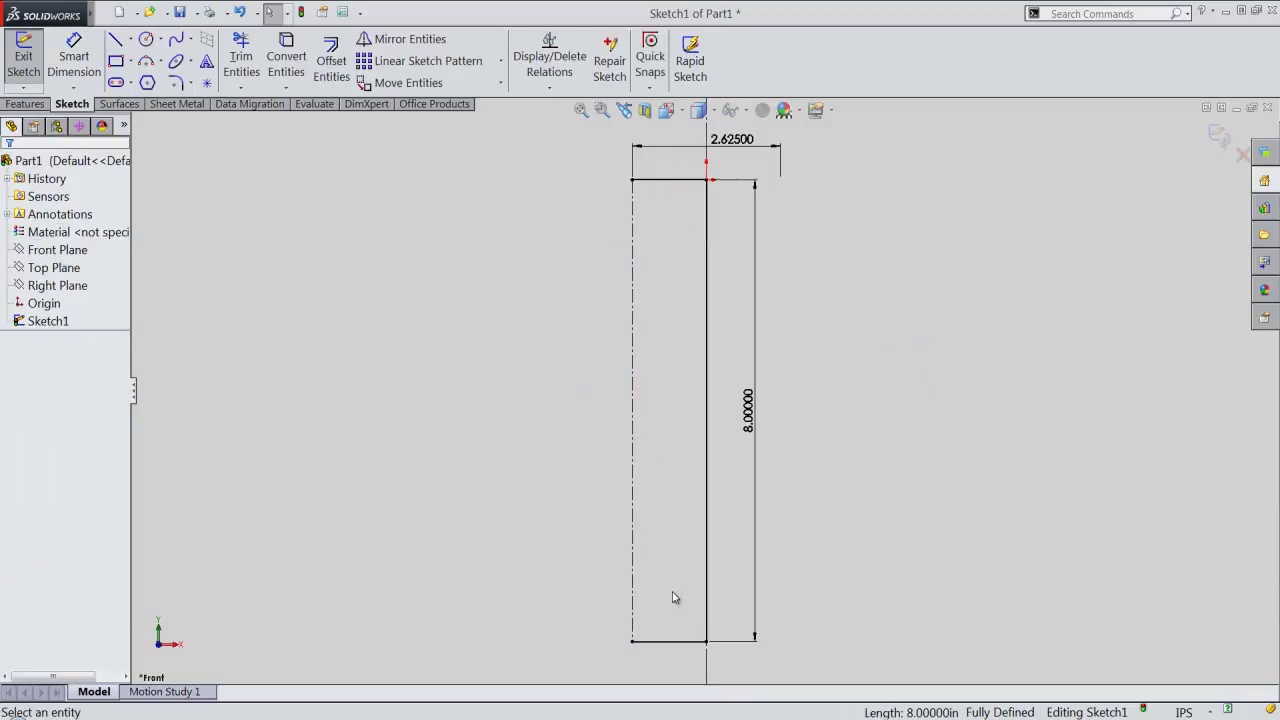
left_click(679, 641)
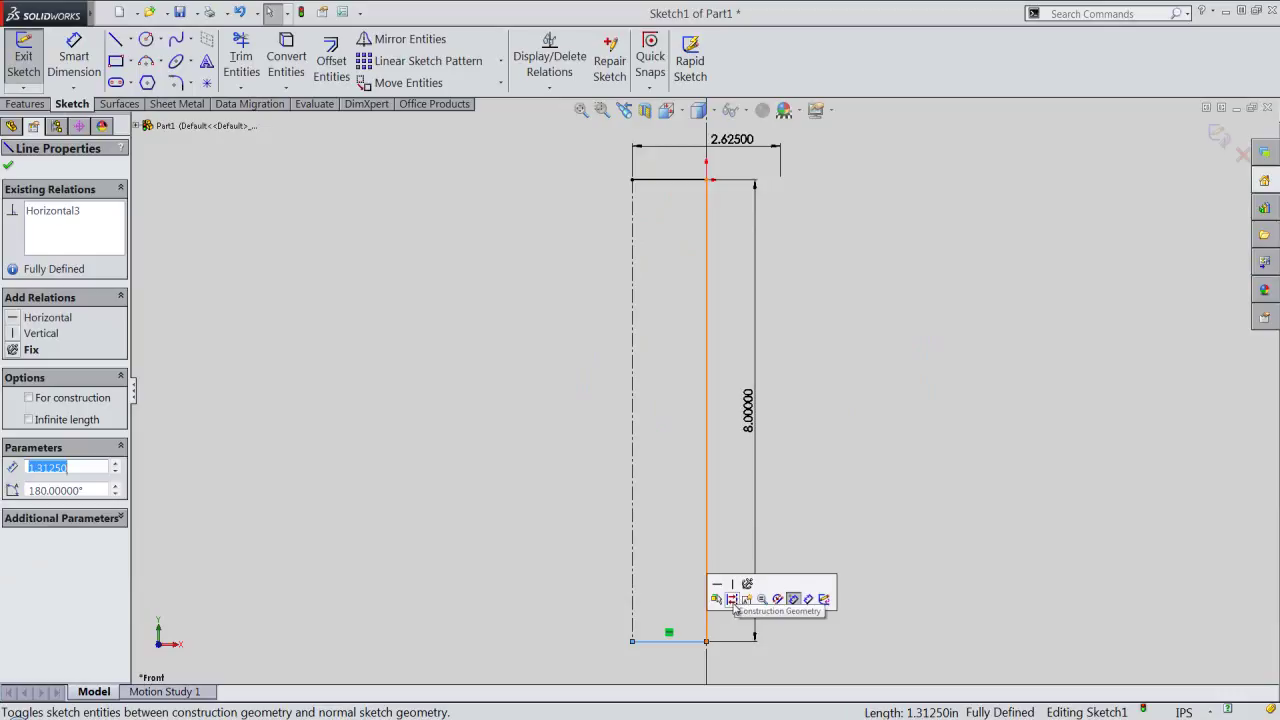
left_click(733, 600)
scroll(800, 205, "down", 1)
scroll(760, 200, "down", 1)
scroll(716, 194, "down", 1)
scroll(716, 194, "down", 2)
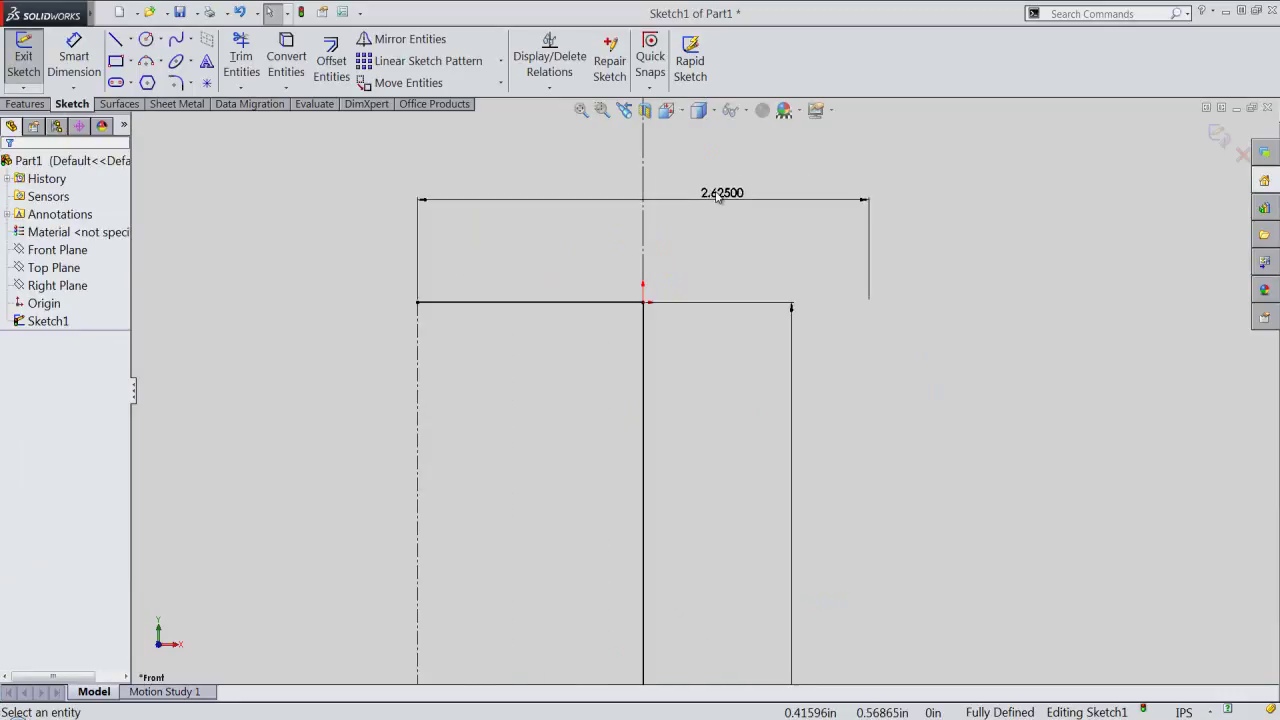
Step: Draw a 0.125-diameter circle centred on the left construction line
right_click(451, 376)
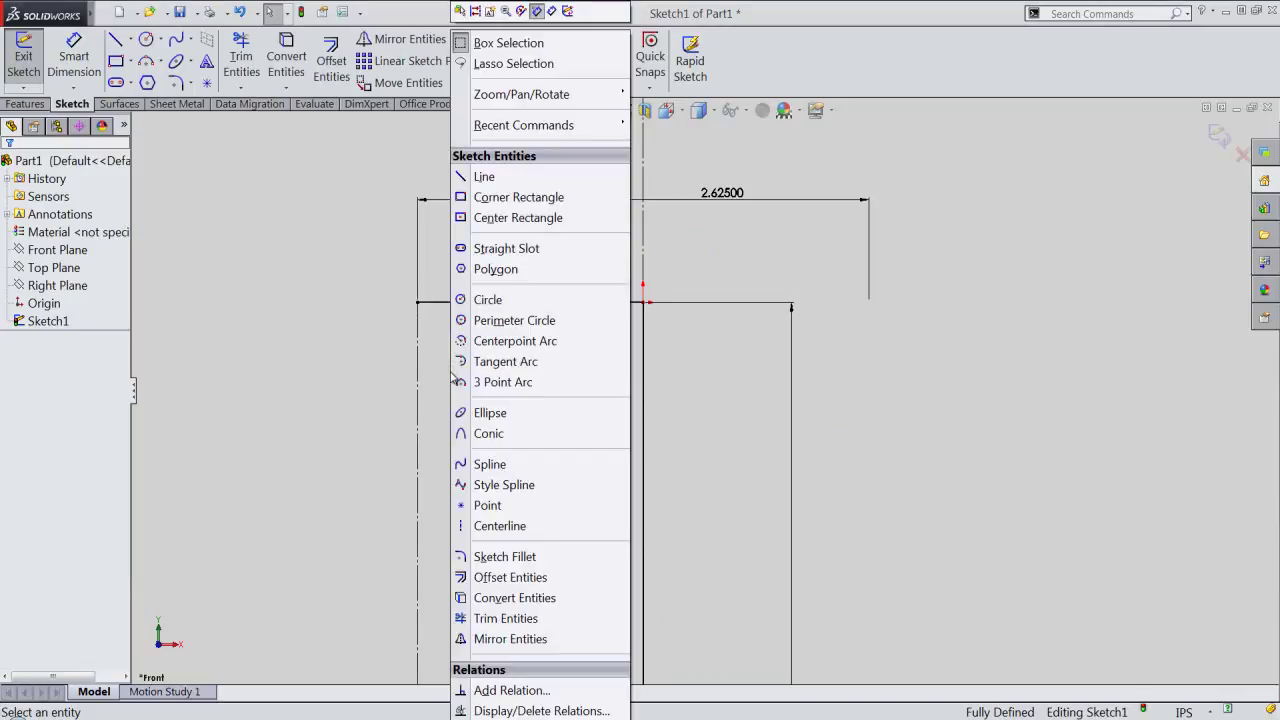
left_click(460, 303)
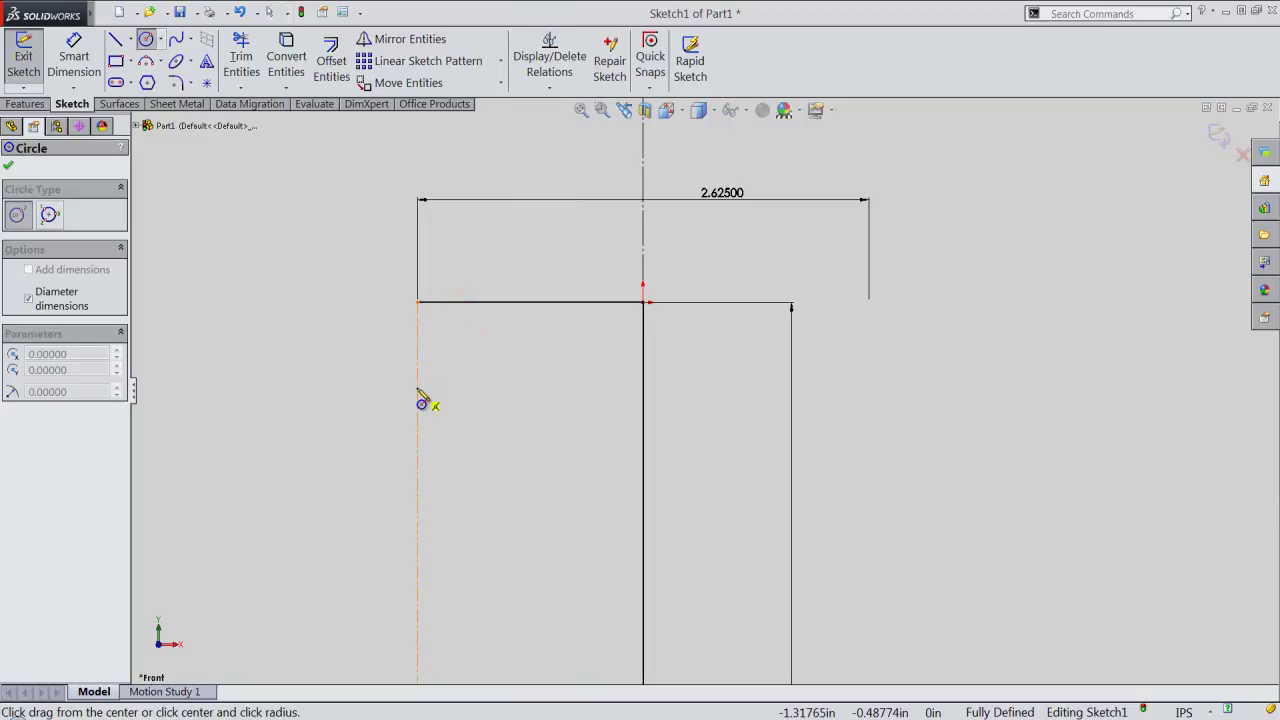
left_click(417, 388)
type(".125")
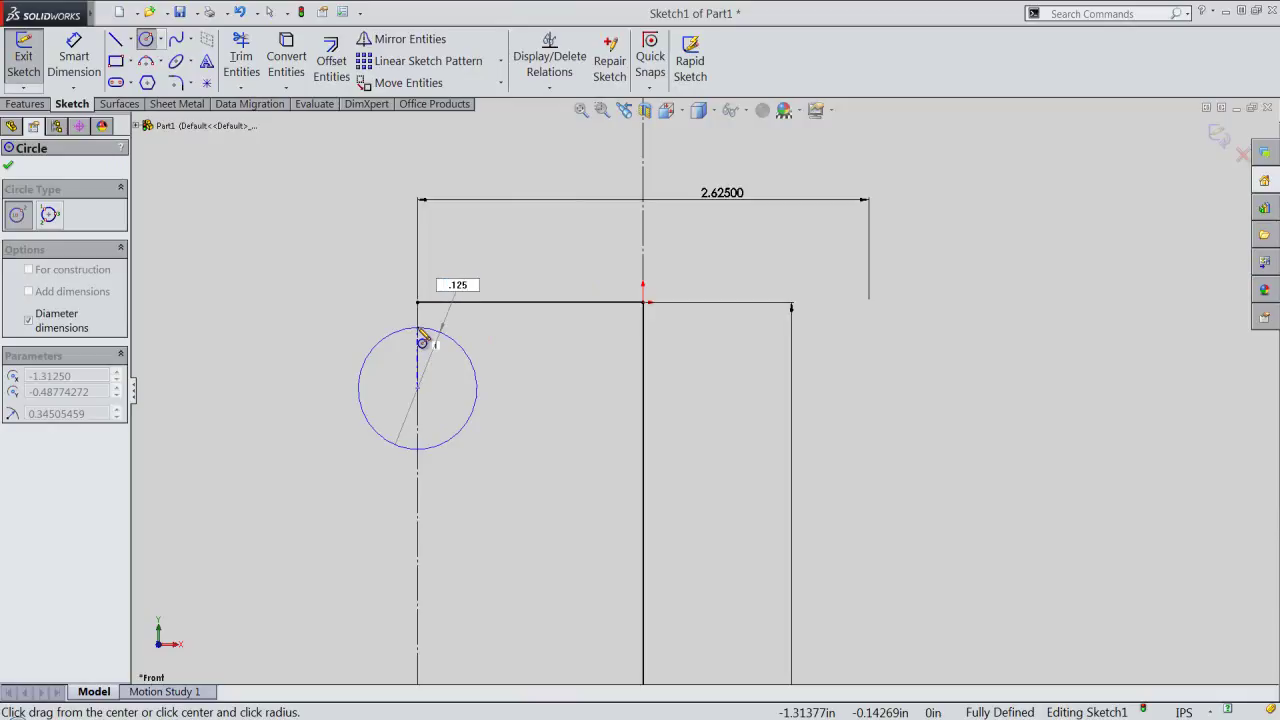
key("Return")
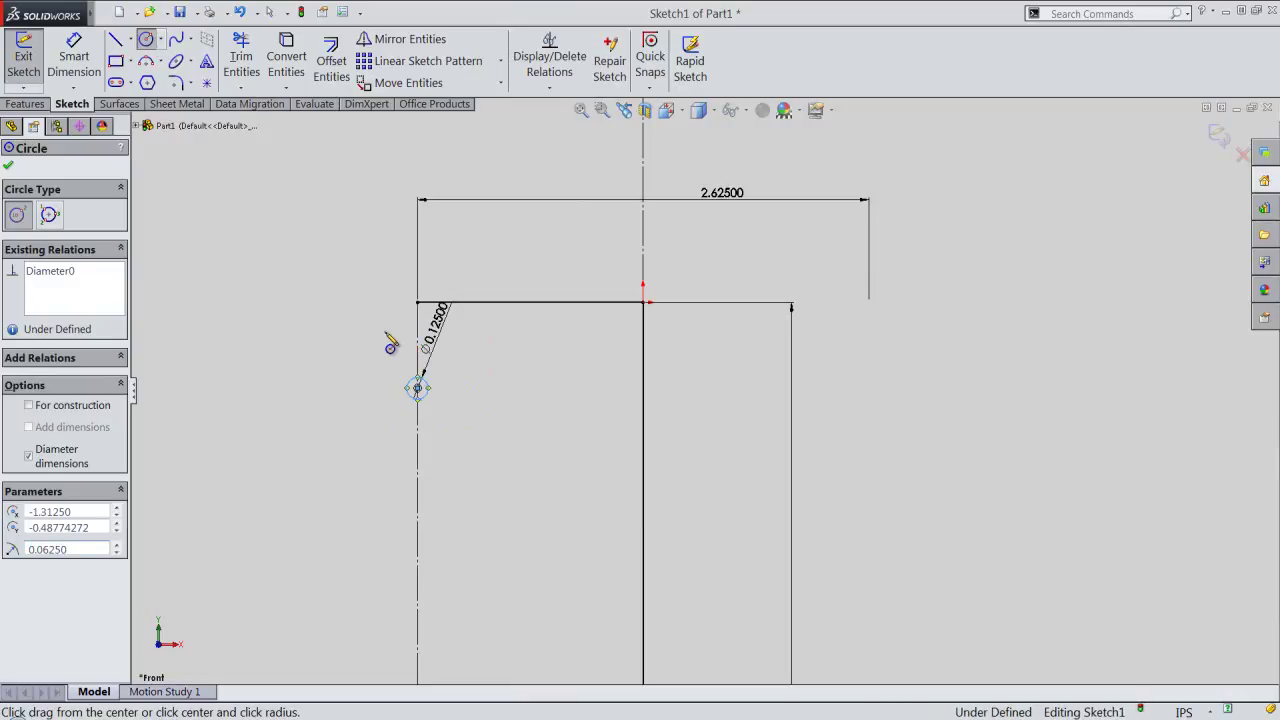
Step: Make the small circle coincident with the profile's top-left corner point
right_click(389, 338)
left_click(414, 172)
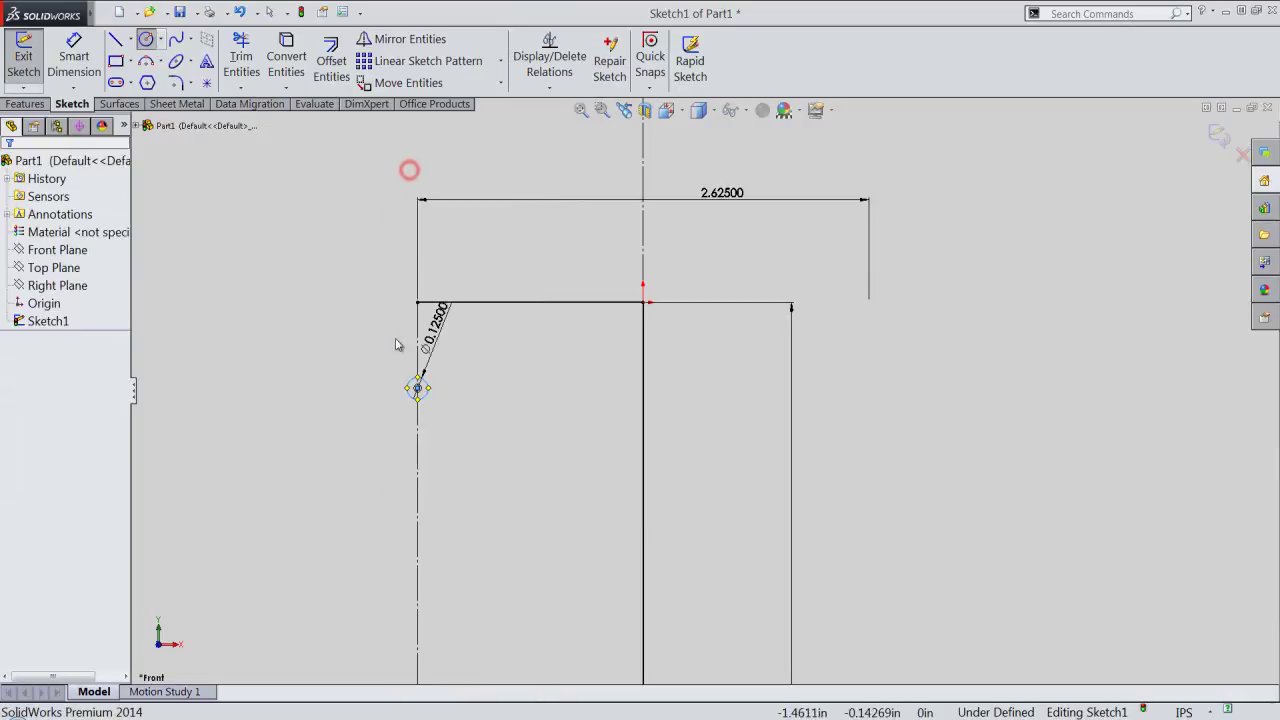
left_click(420, 382)
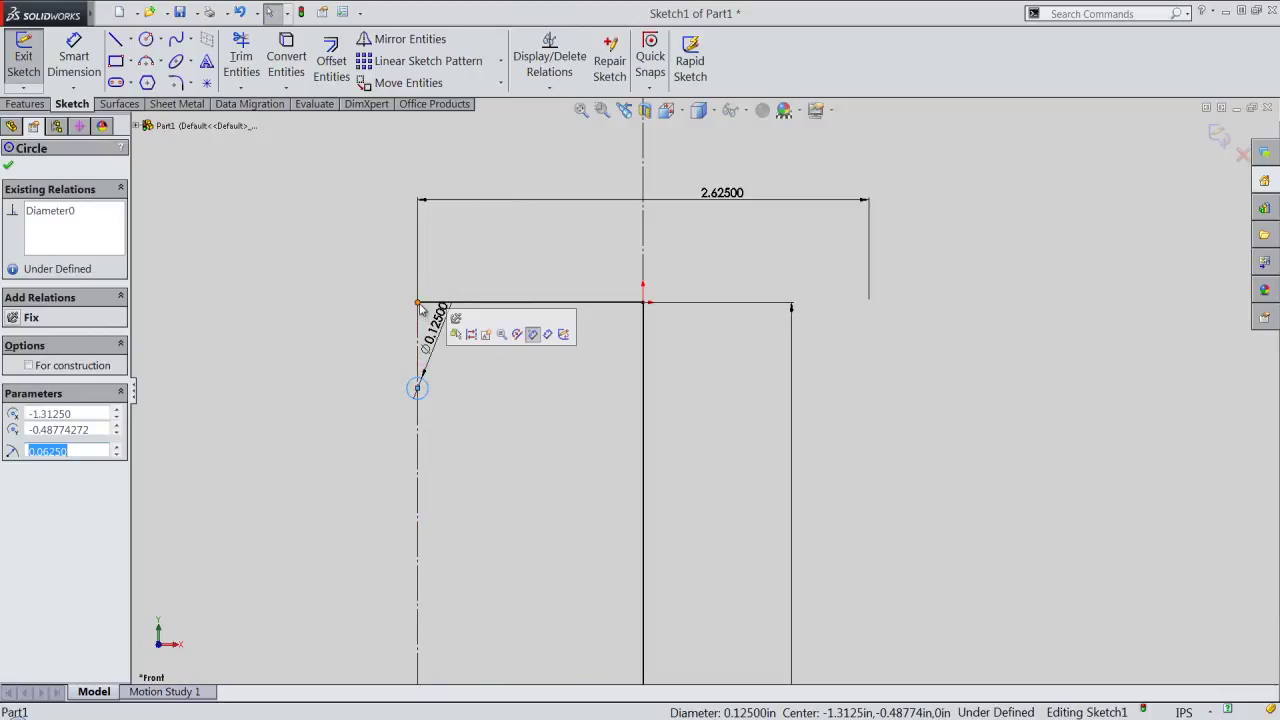
left_click(418, 303, "ctrl")
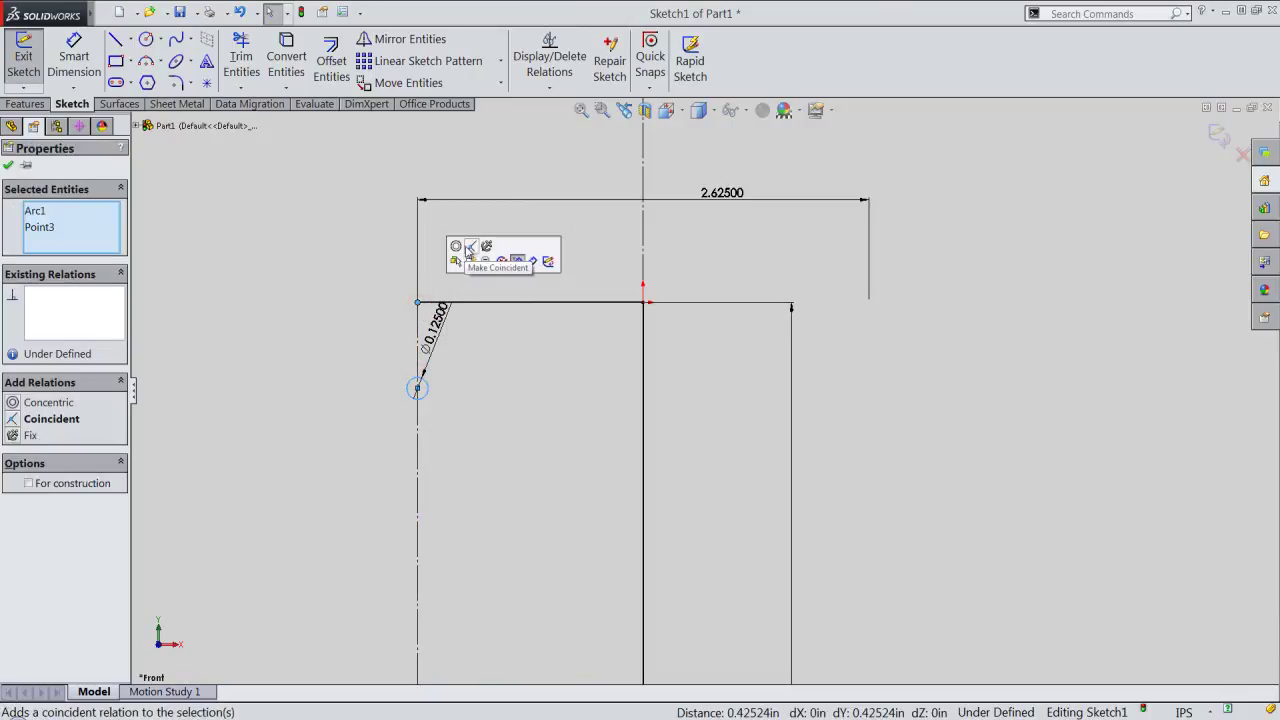
left_click(472, 248)
left_click(478, 252)
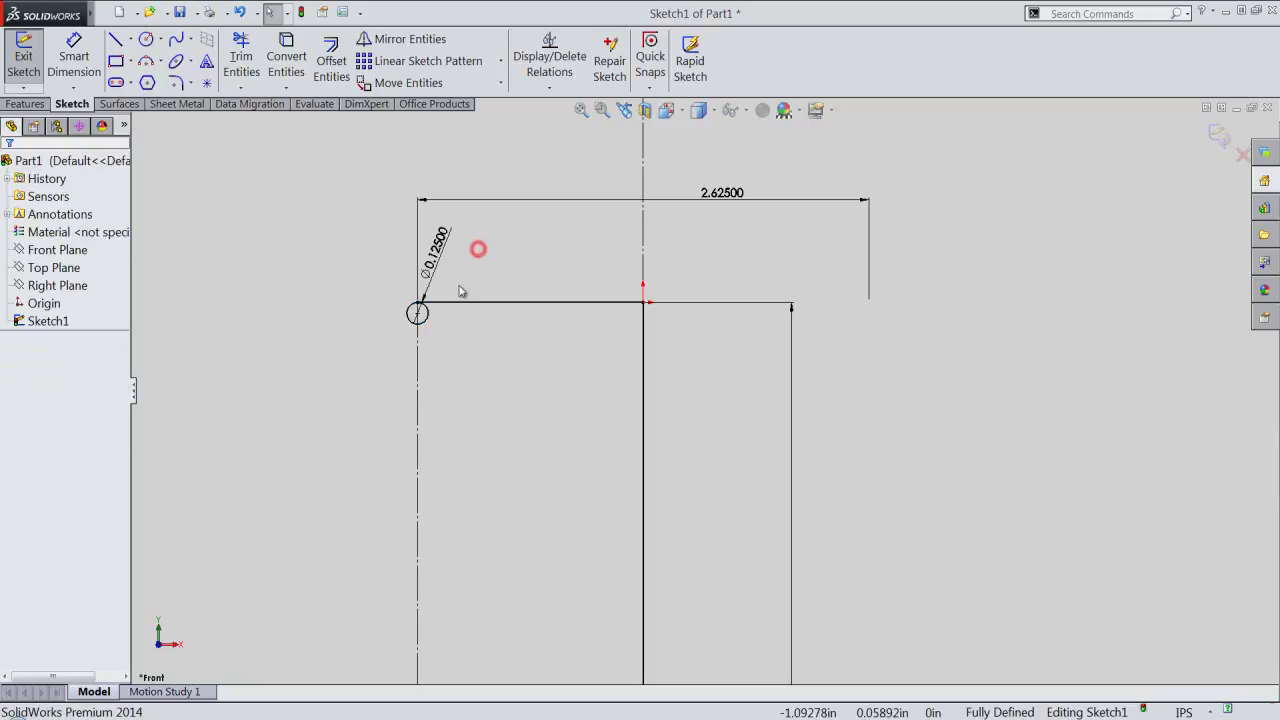
scroll(457, 290, "down", 1)
scroll(452, 300, "down", 1)
scroll(470, 325, "down", 2)
scroll(478, 332, "down", 2)
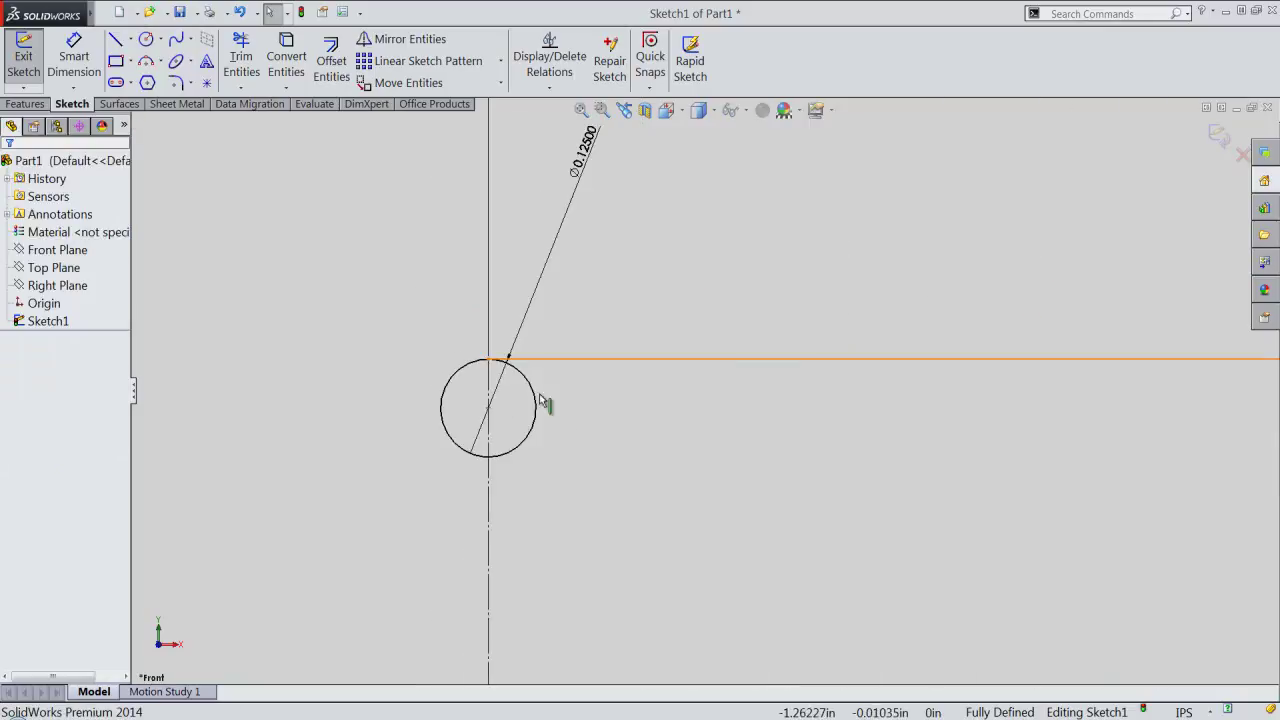
Step: Draw a short horizontal line rightward from the small circle's bottom
right_click(587, 435)
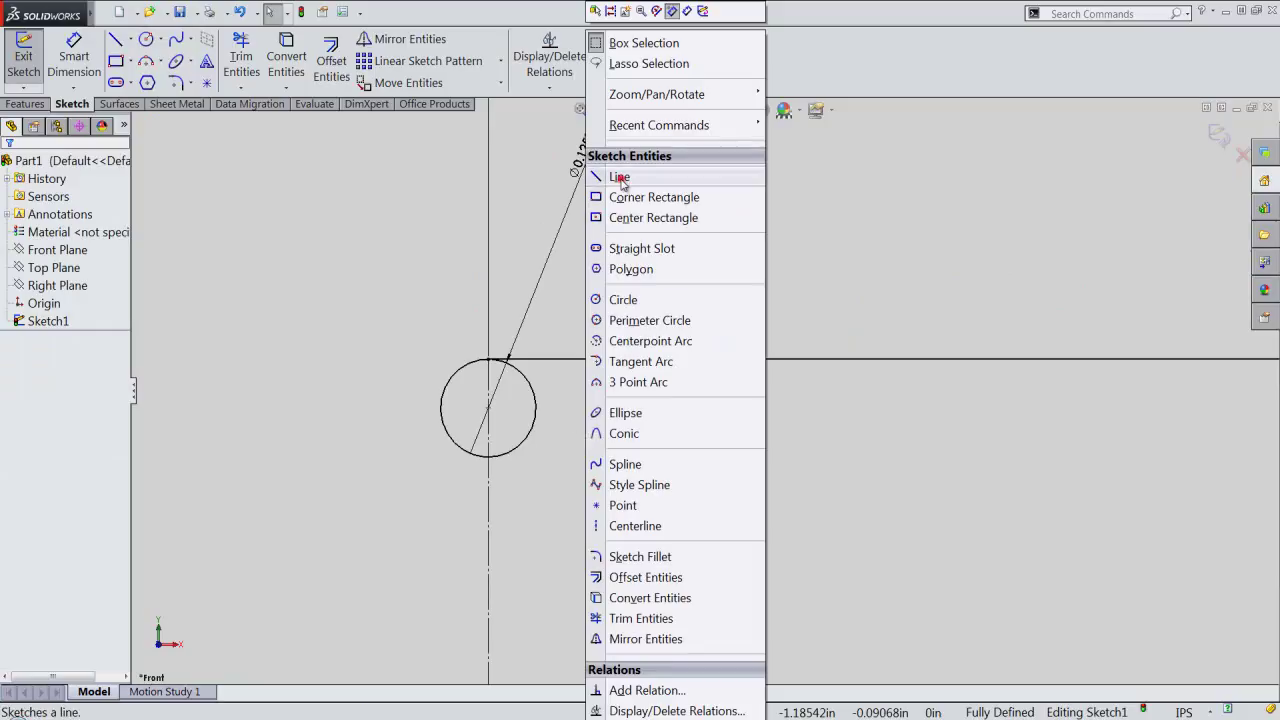
left_click(620, 178)
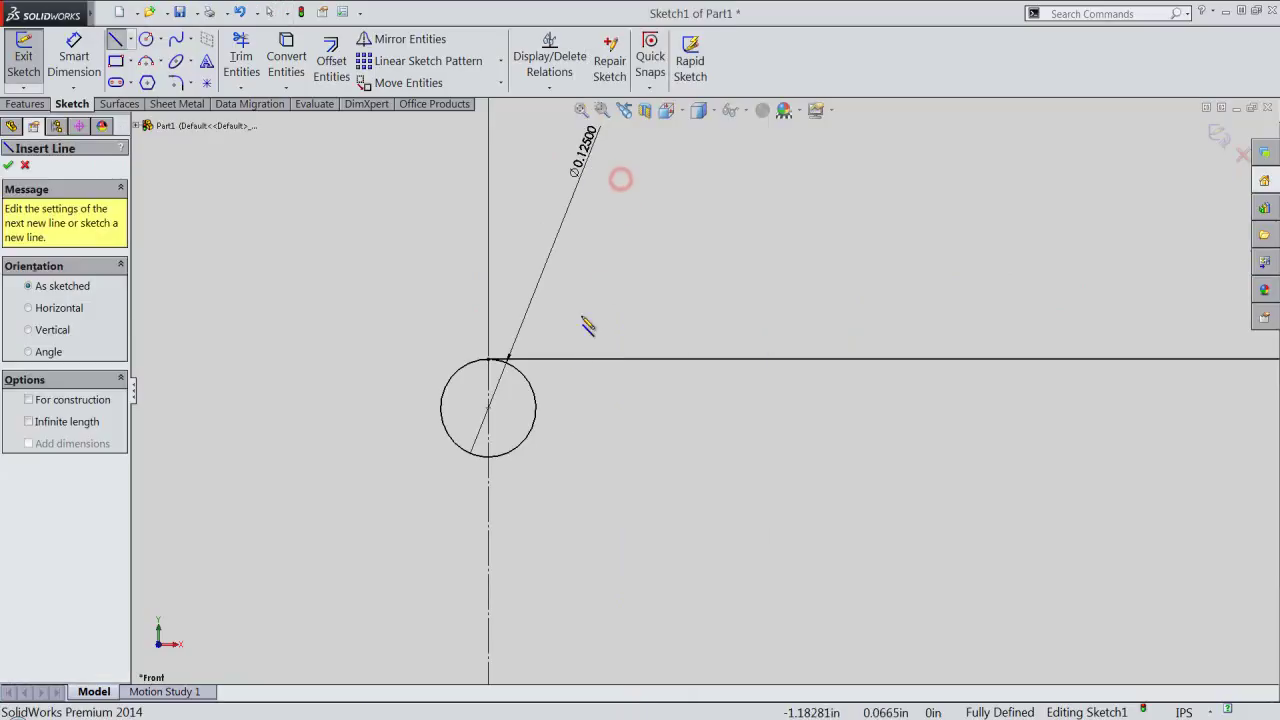
left_click(488, 458)
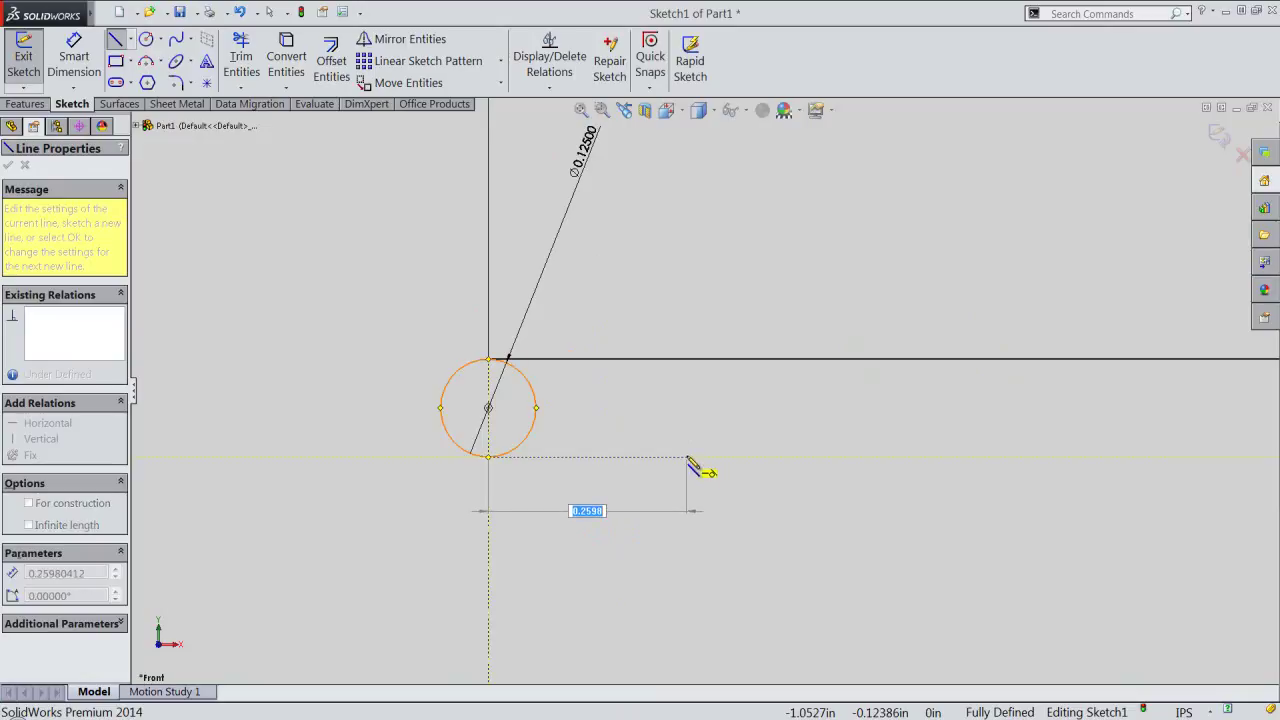
left_click(687, 457)
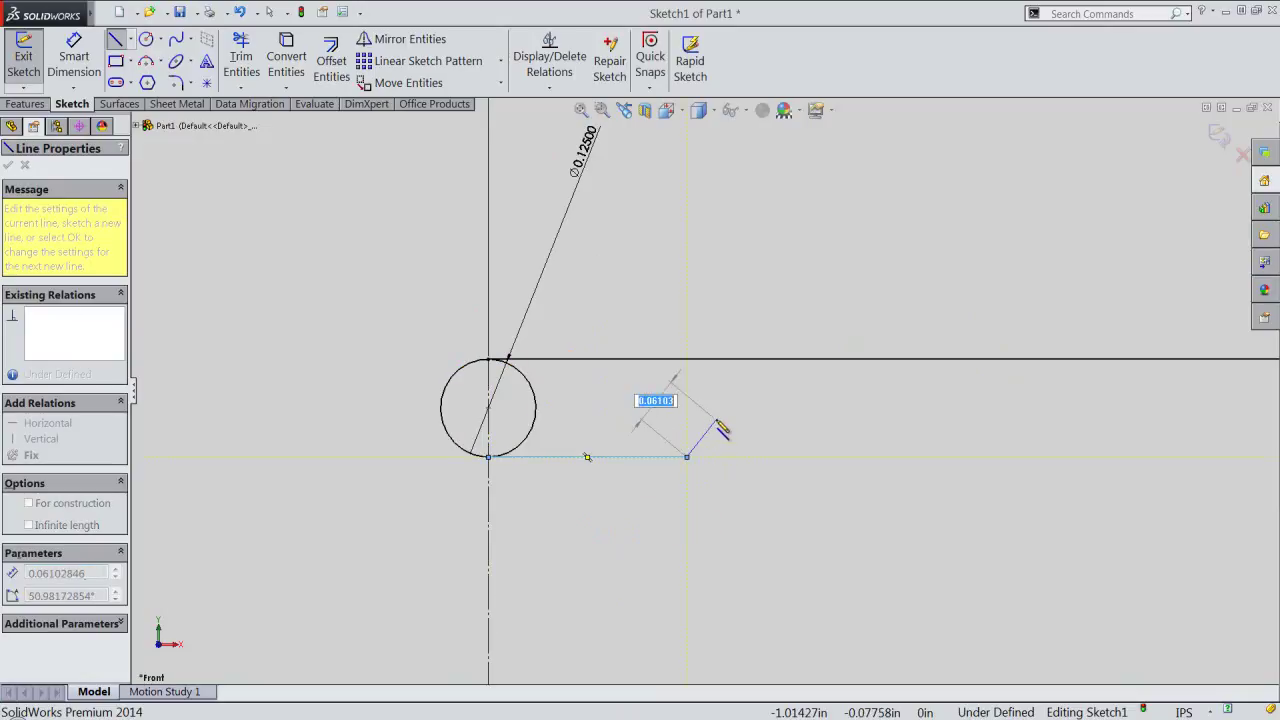
Step: Place the centre of a larger circle below the short line
right_click(714, 424)
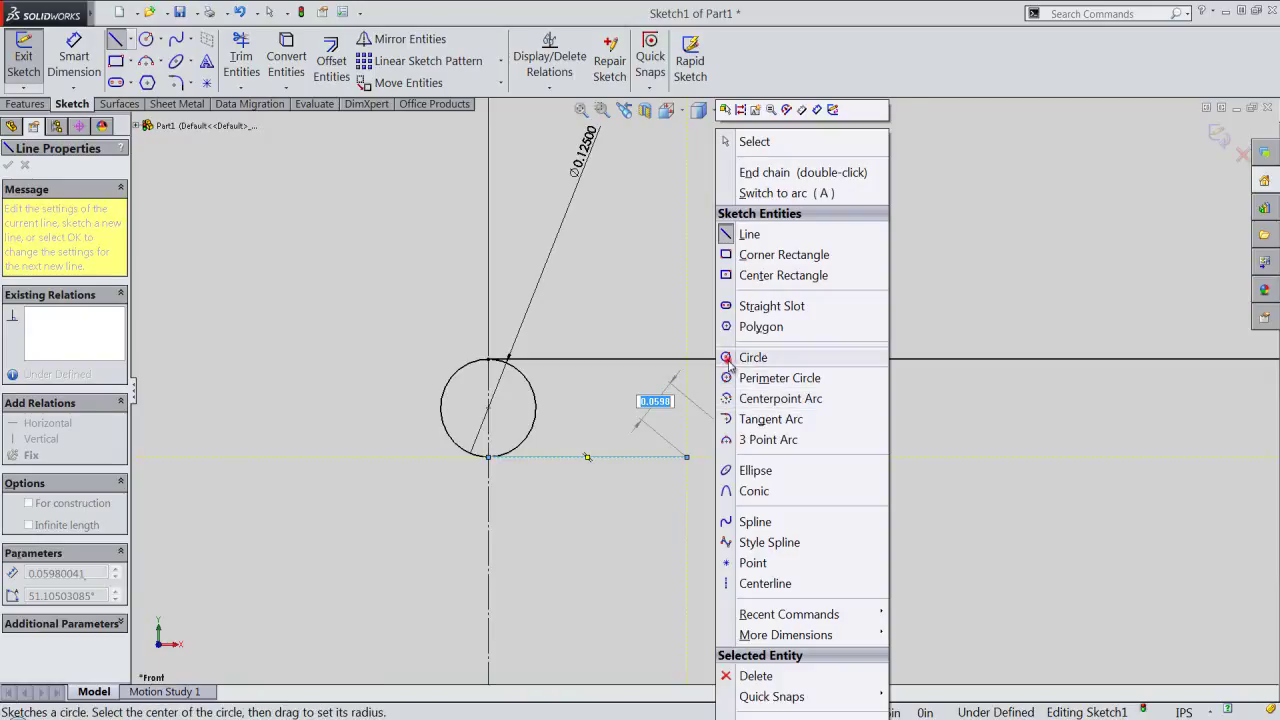
left_click(728, 366)
scroll(580, 440, "up", 3)
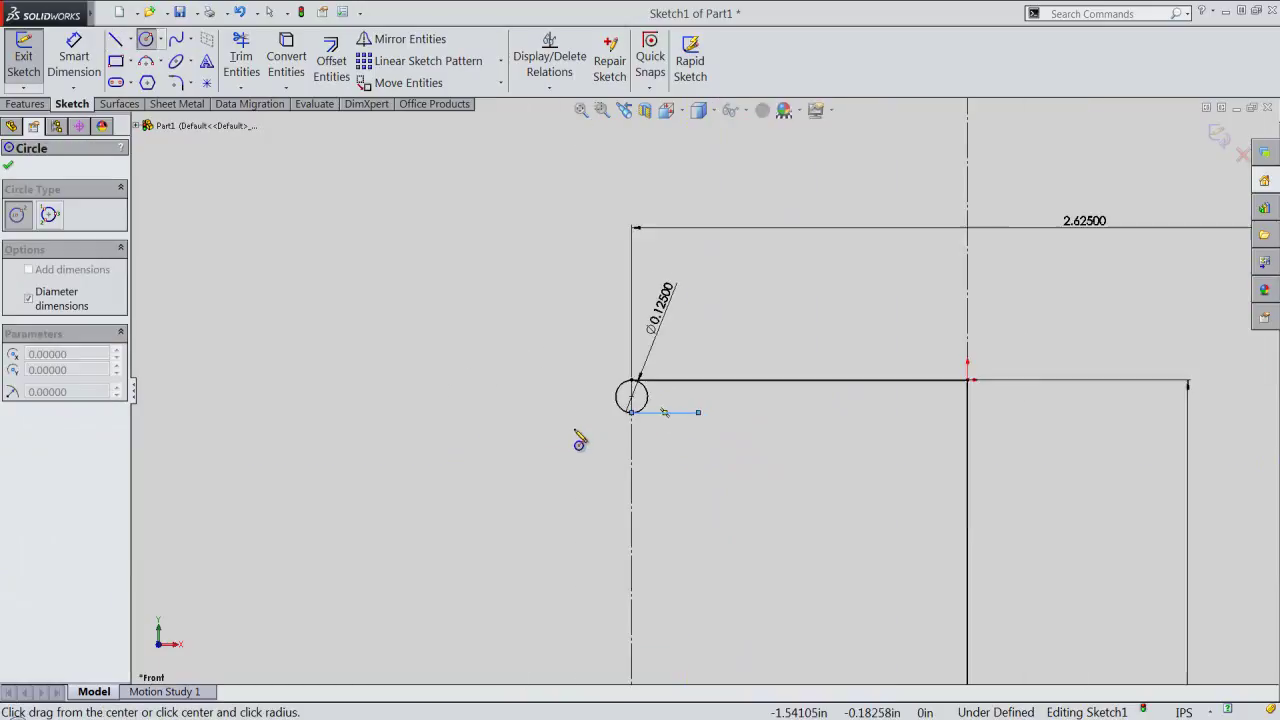
left_click(757, 494)
type(".78148")
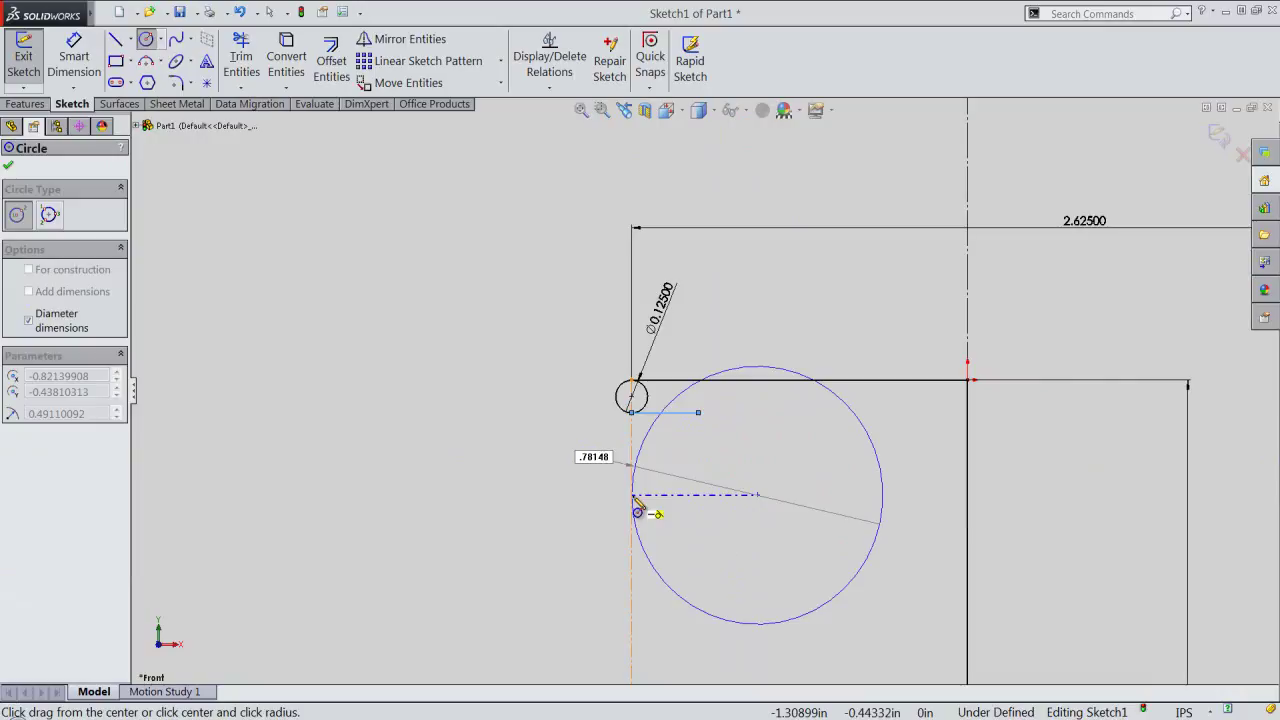
Step: Set the large circle to Ø0.78148 and make it tangent to the left construction line
left_click(634, 498)
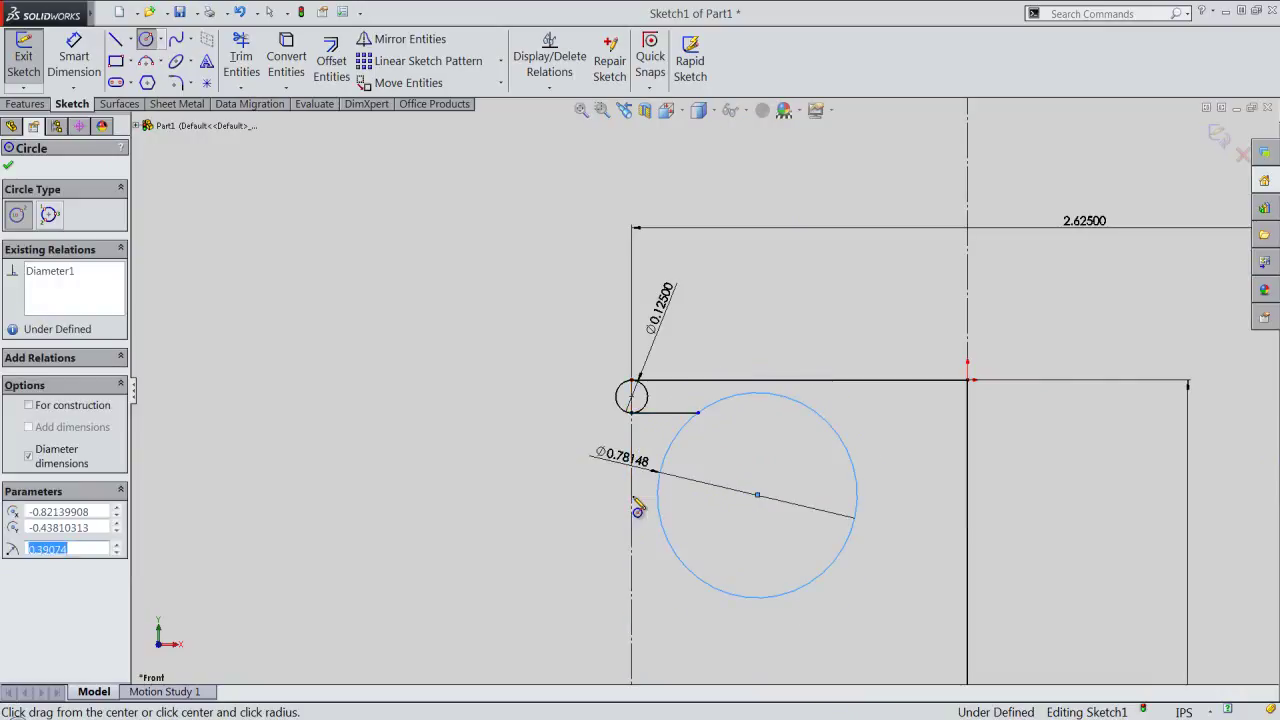
right_click(732, 448)
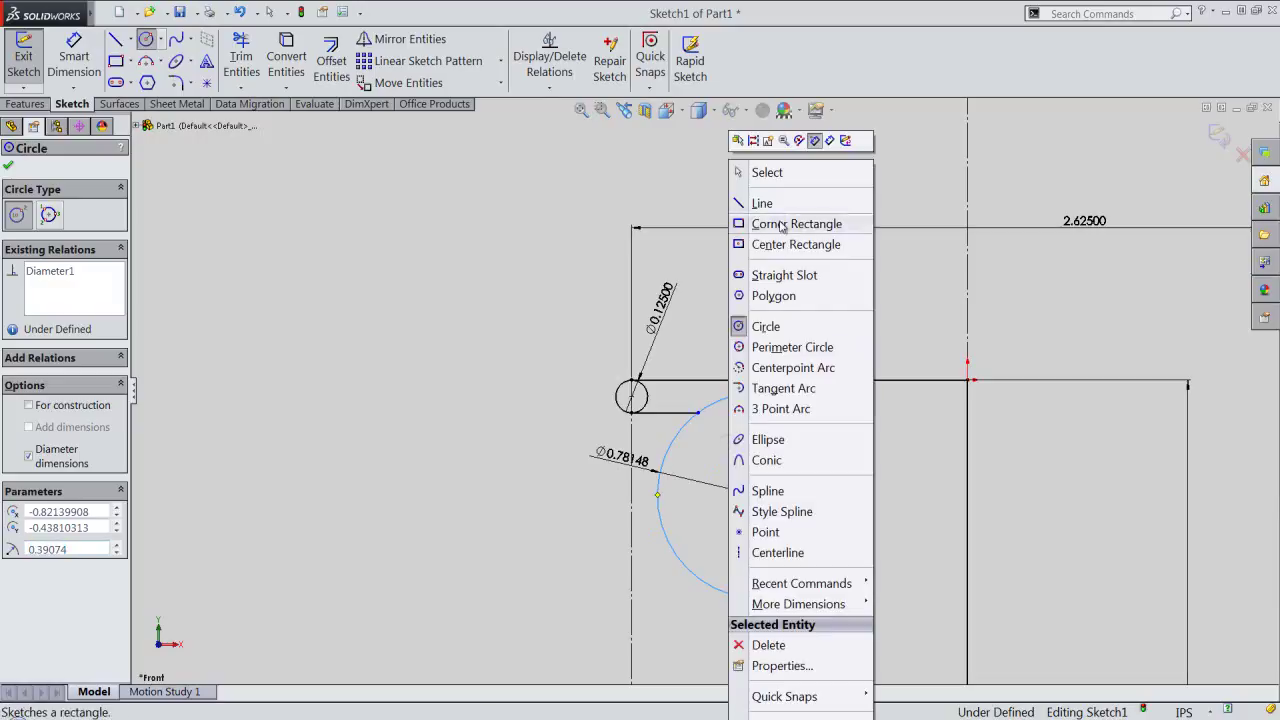
left_click(762, 173)
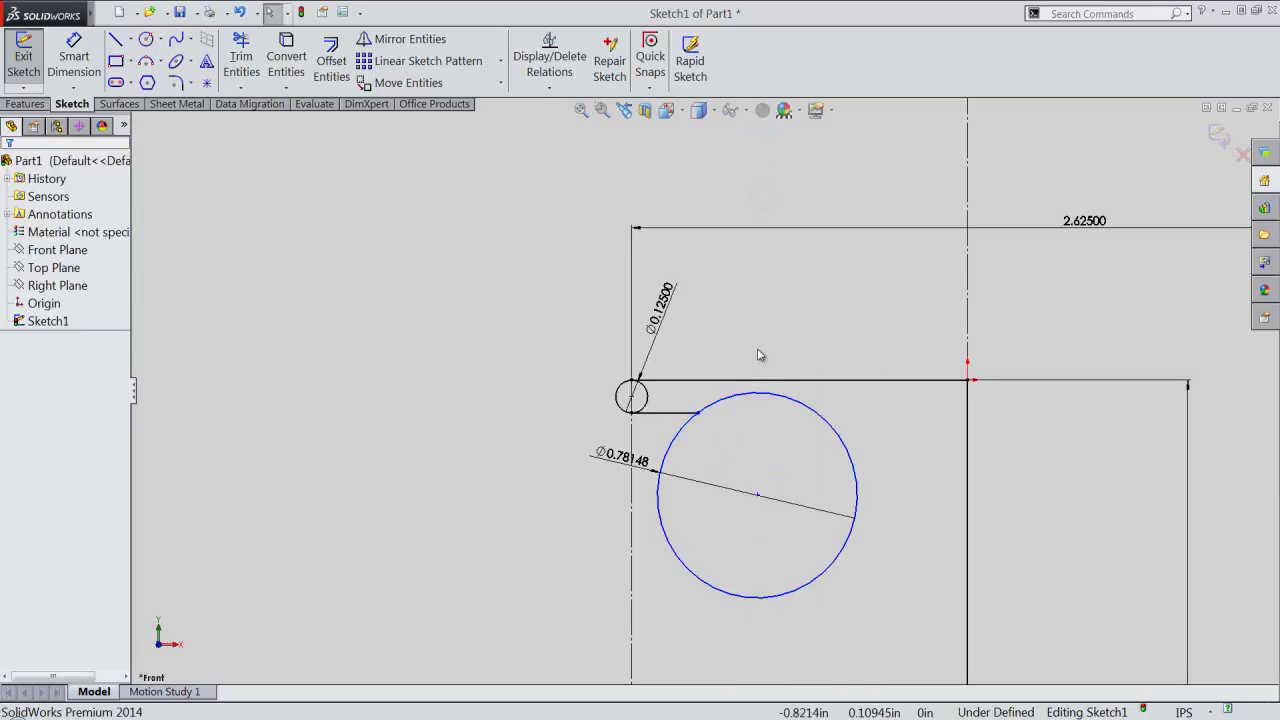
left_click(657, 504)
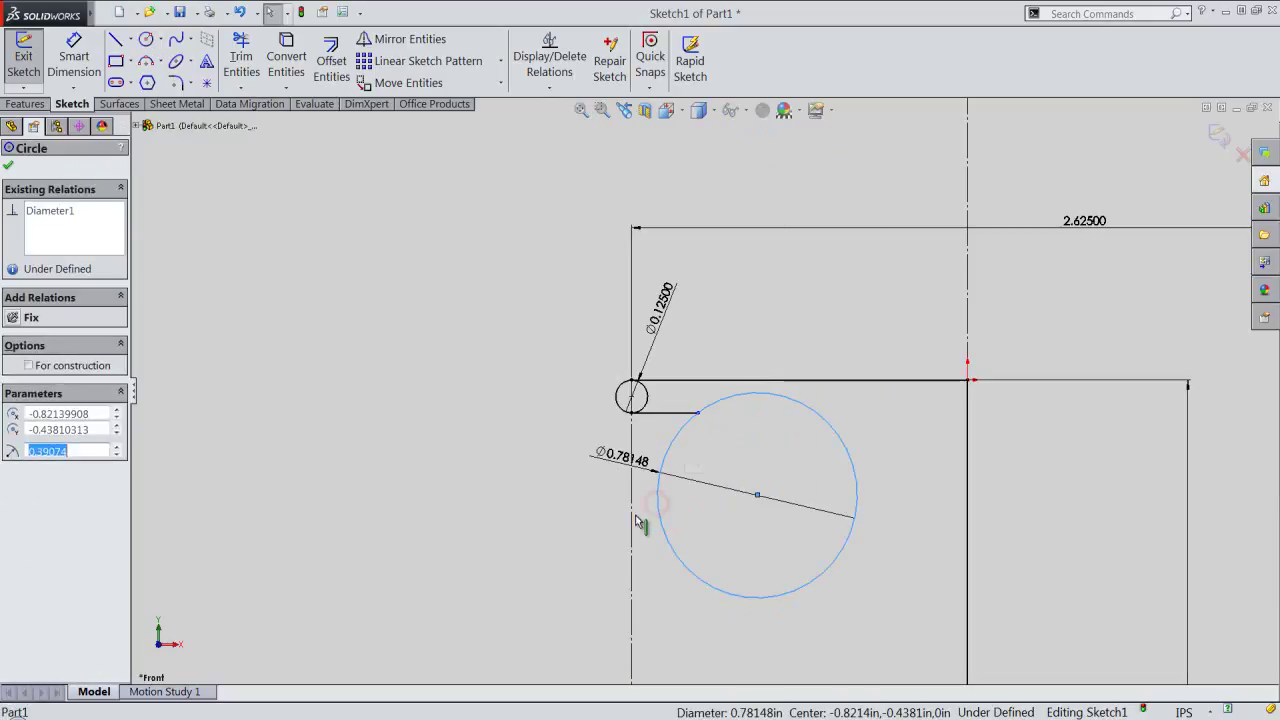
left_click(630, 517, "ctrl")
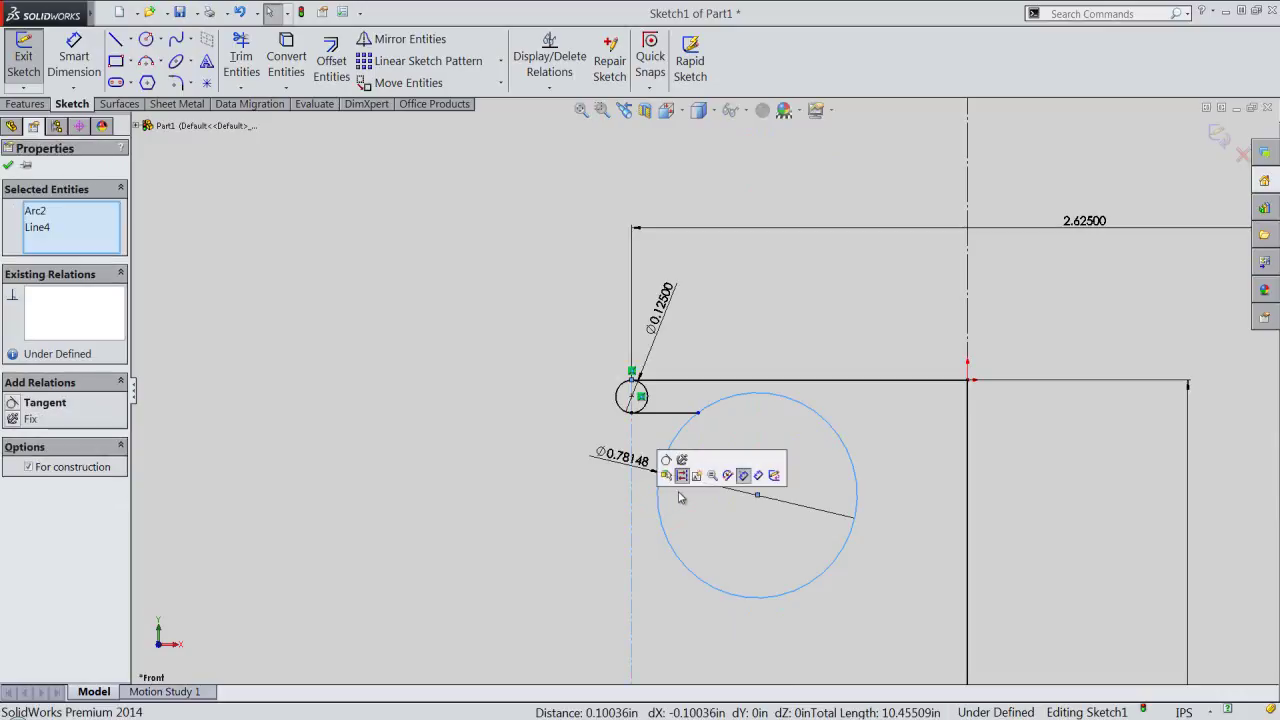
left_click(666, 459)
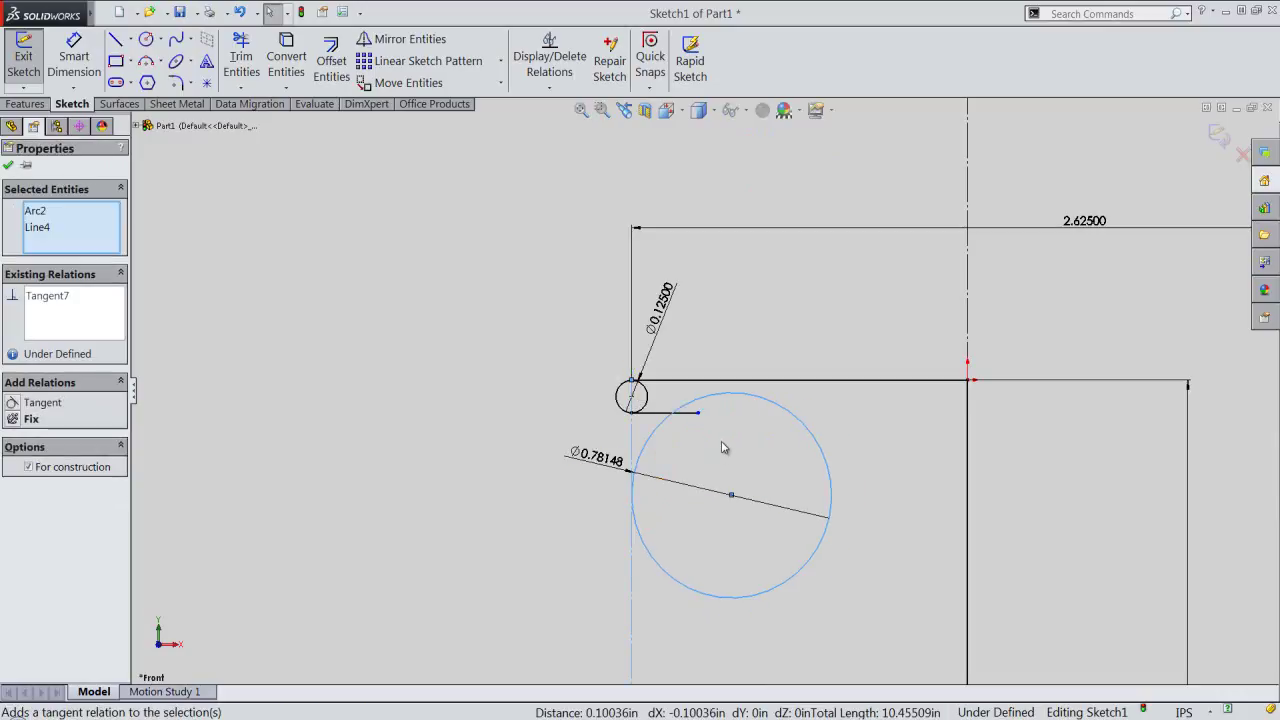
left_click(724, 447)
Step: Make the large circle tangent to the short line and snap the line's endpoint onto it
left_click(692, 413)
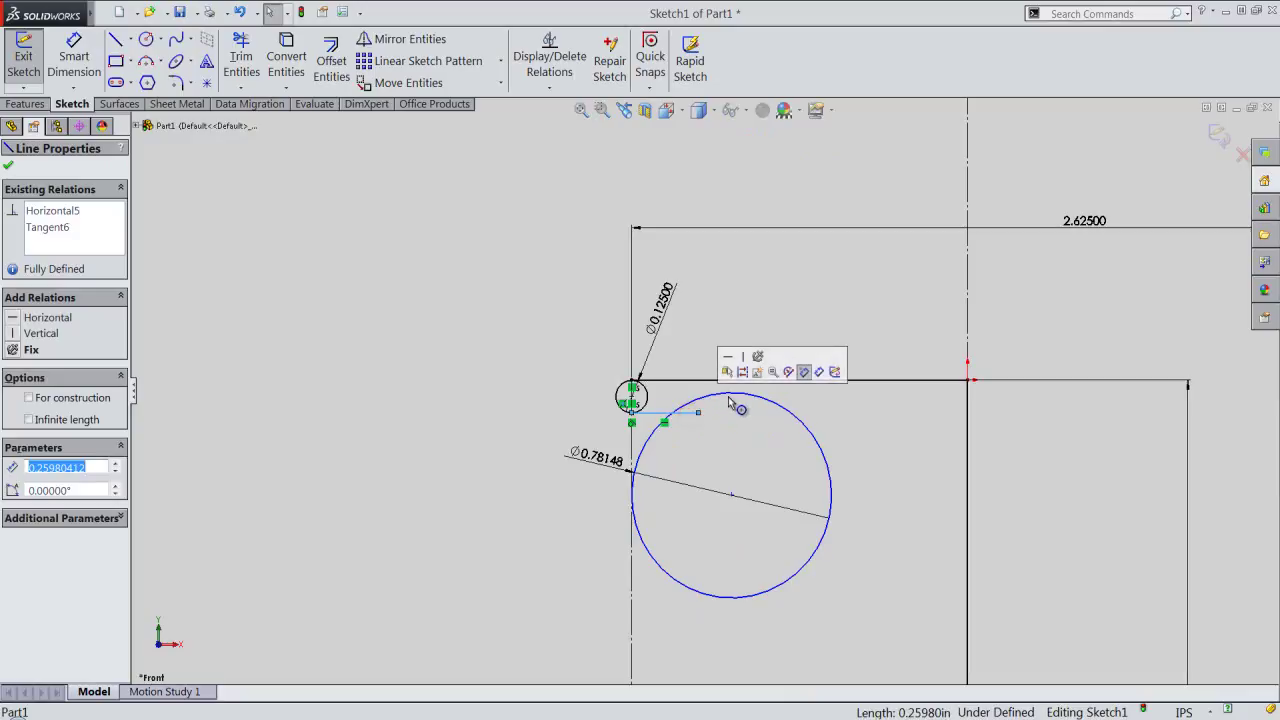
left_click(731, 400, "ctrl")
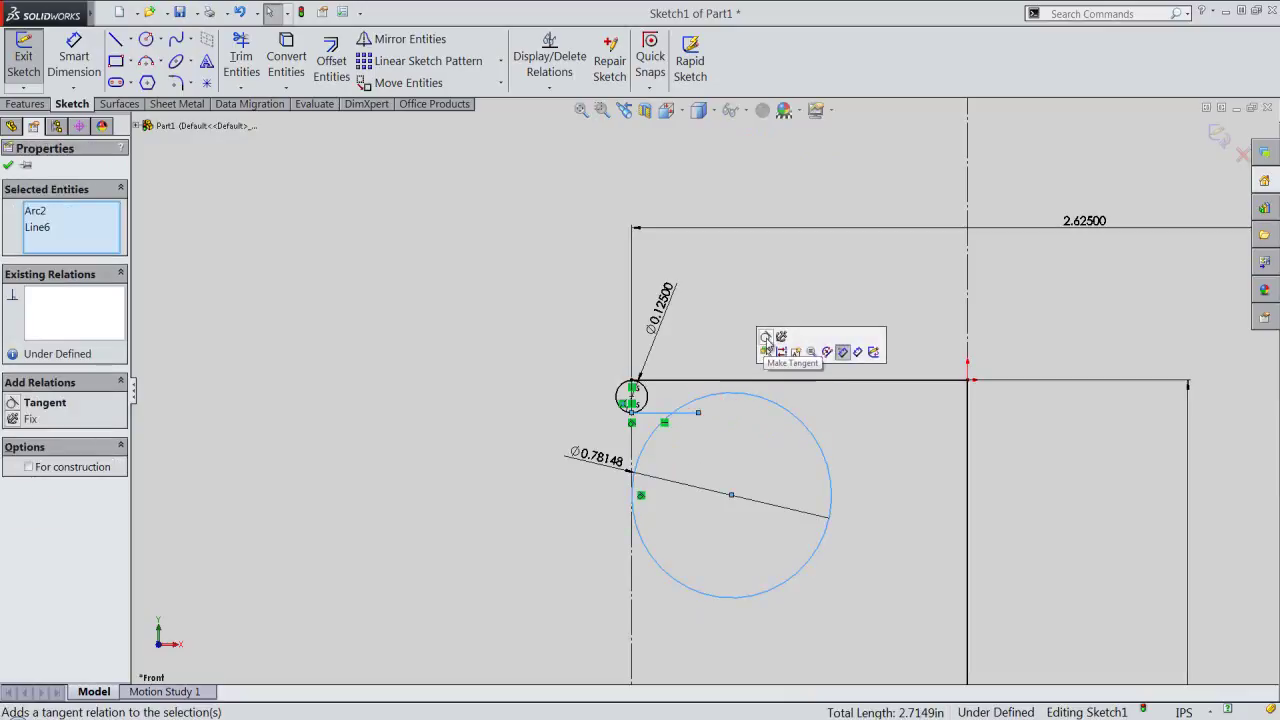
left_click(766, 340)
left_click(822, 401)
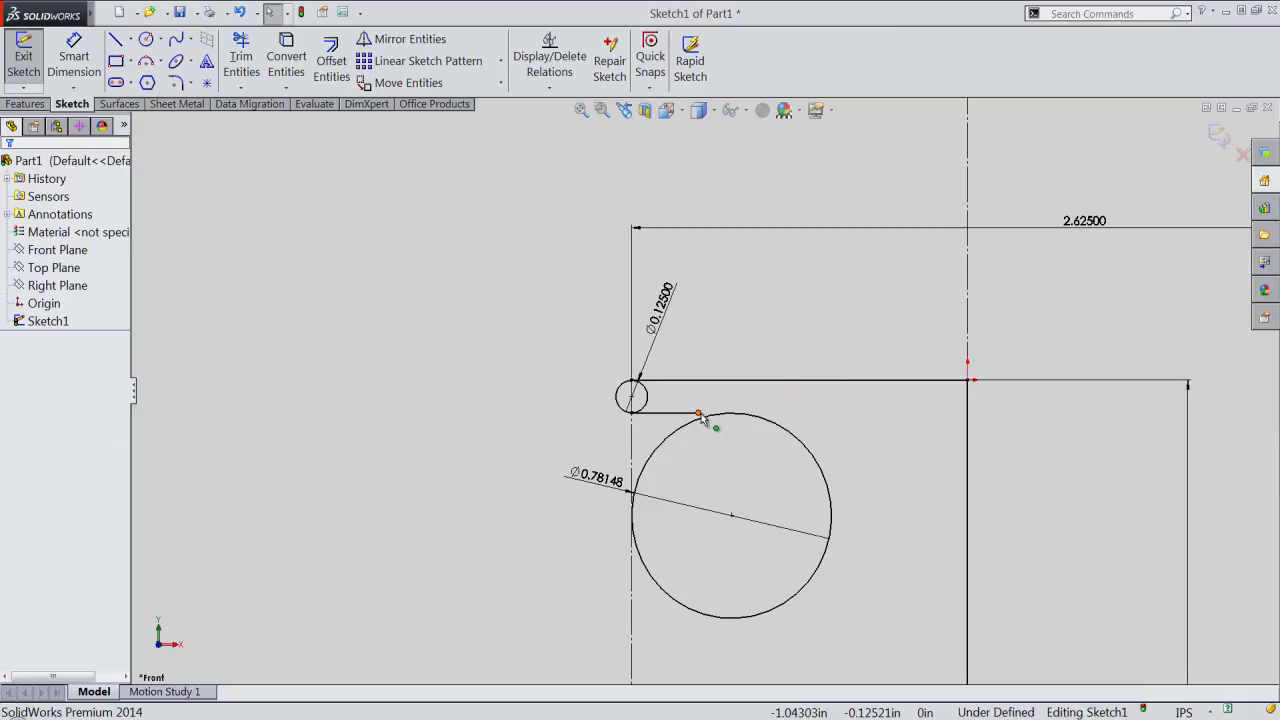
left_click(699, 412)
left_click_drag(735, 410, 731, 412)
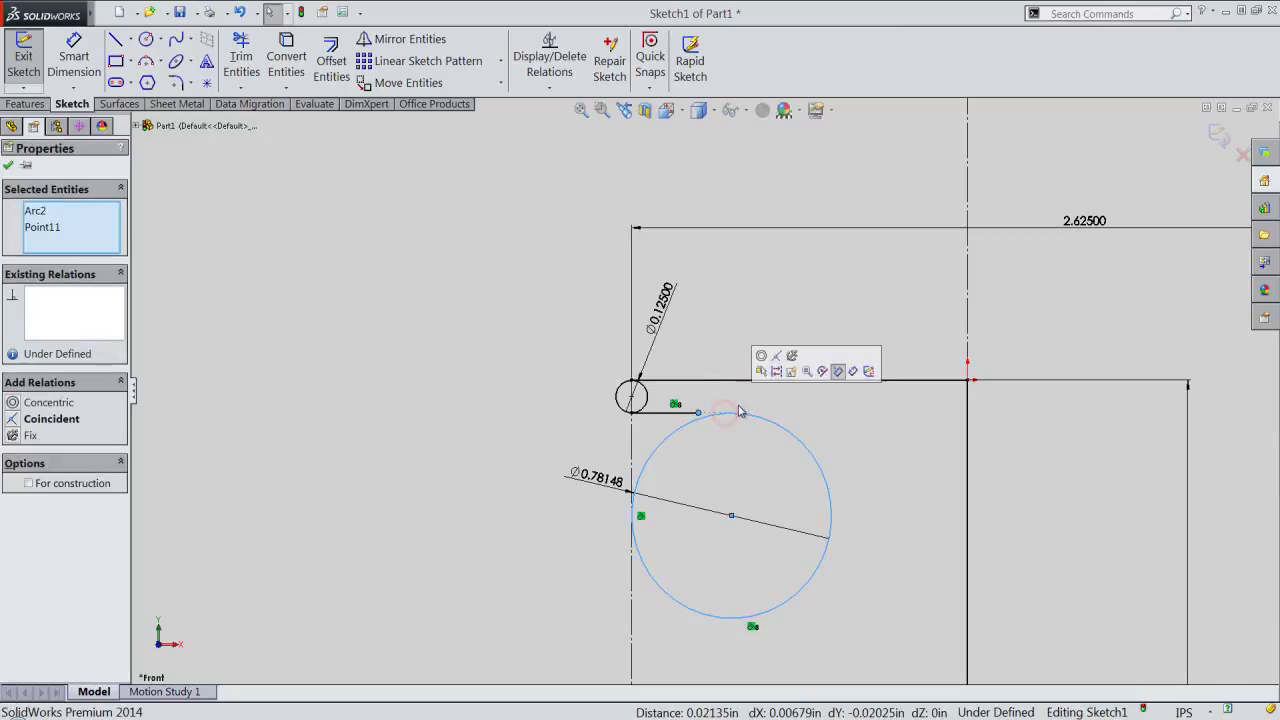
left_click(811, 411)
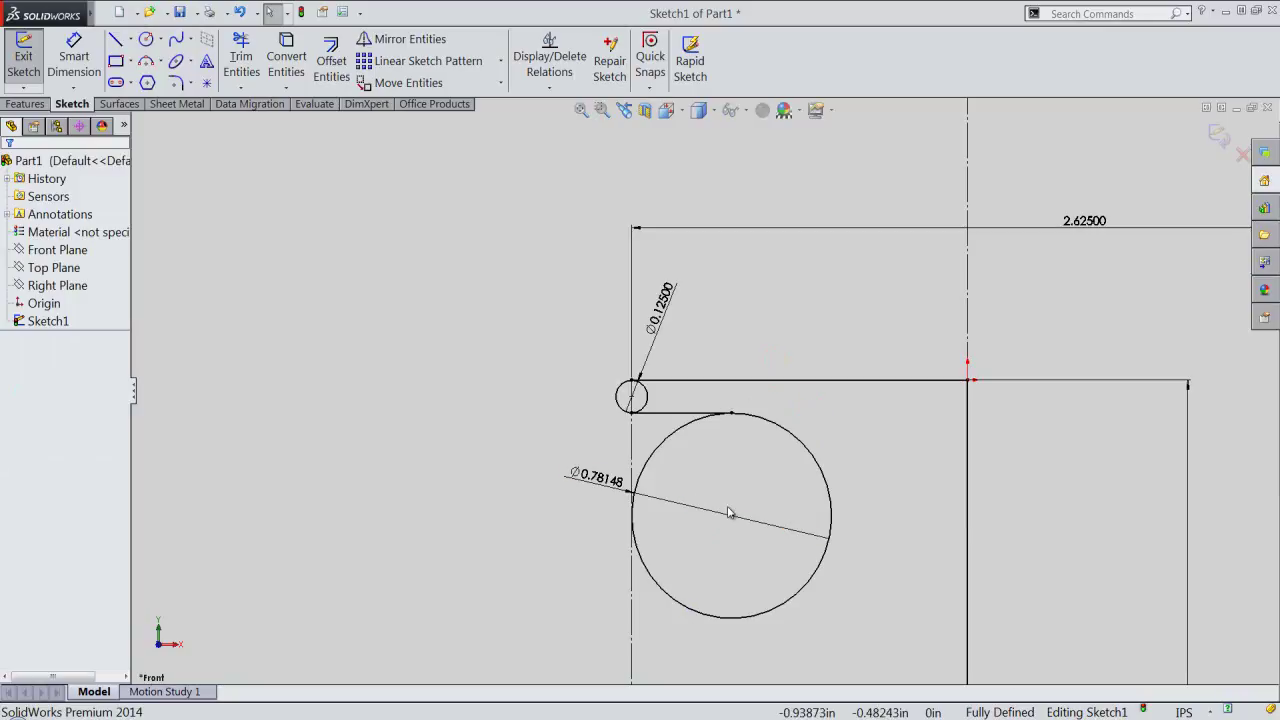
scroll(729, 513, "down", 1)
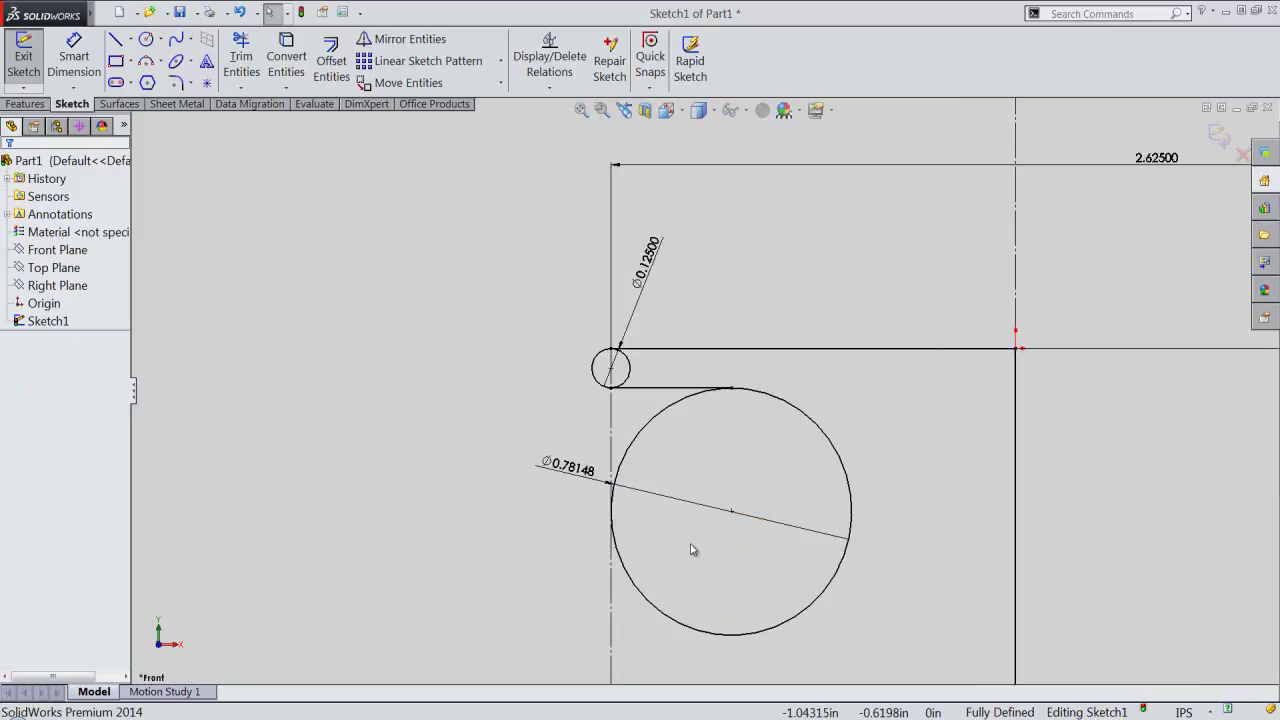
Step: Draw a horizontal line from the centreline beneath the large circle
right_click(361, 396)
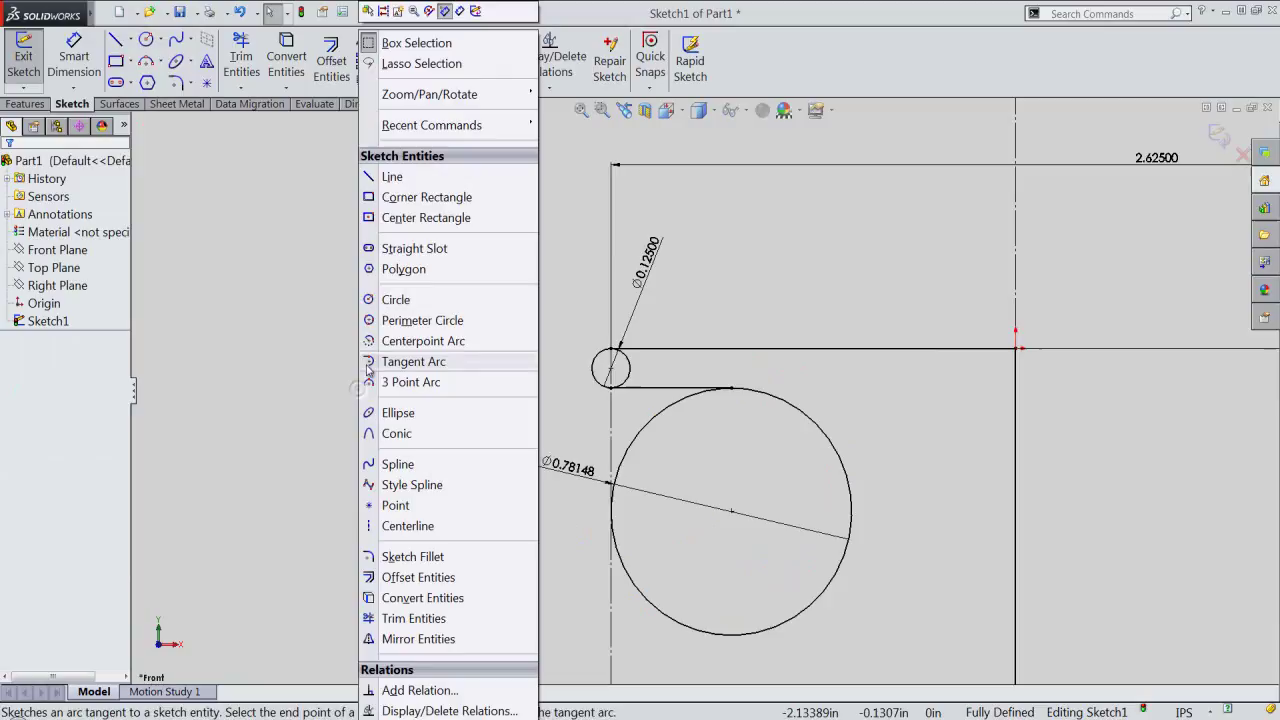
left_click(383, 179)
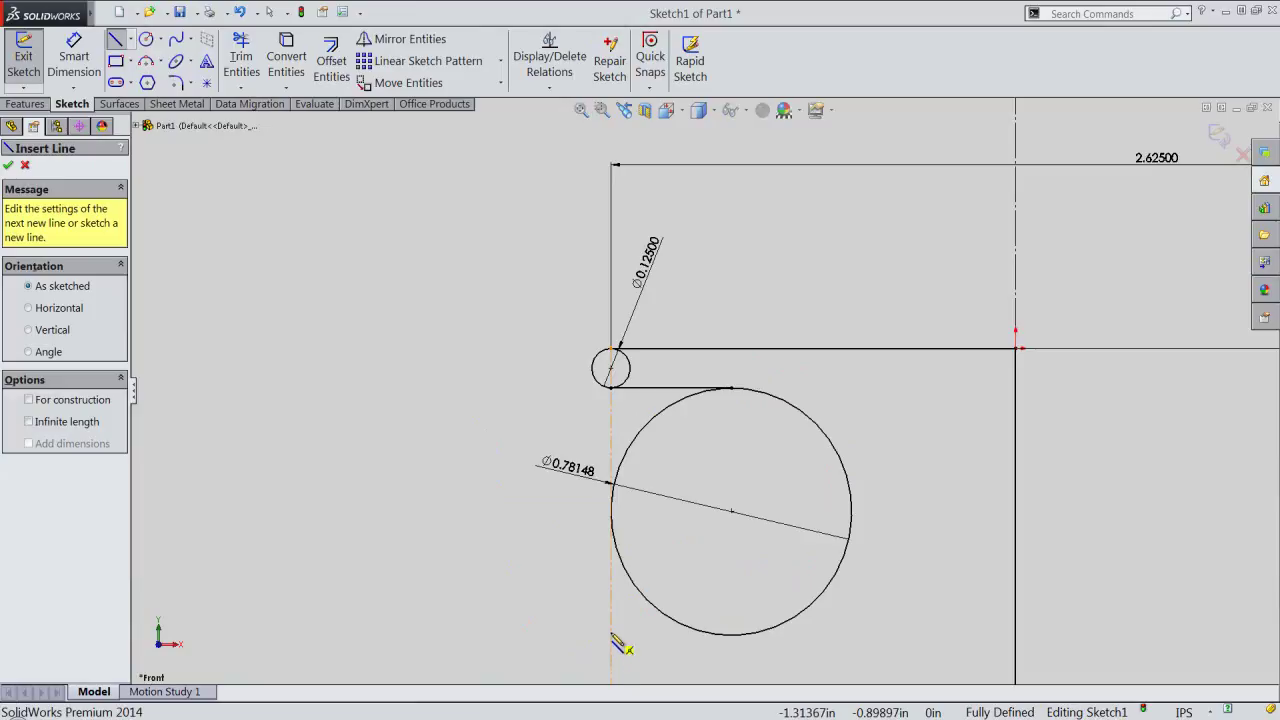
left_click(612, 633)
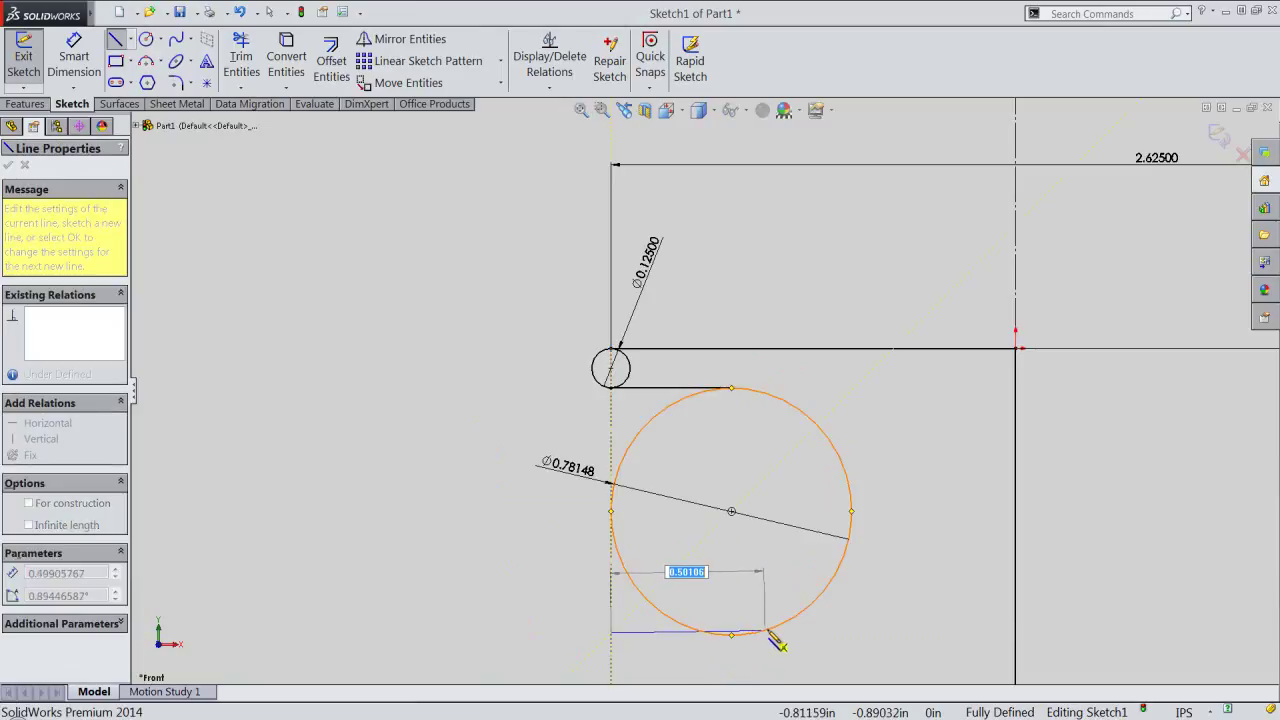
left_click(792, 633)
right_click(876, 548)
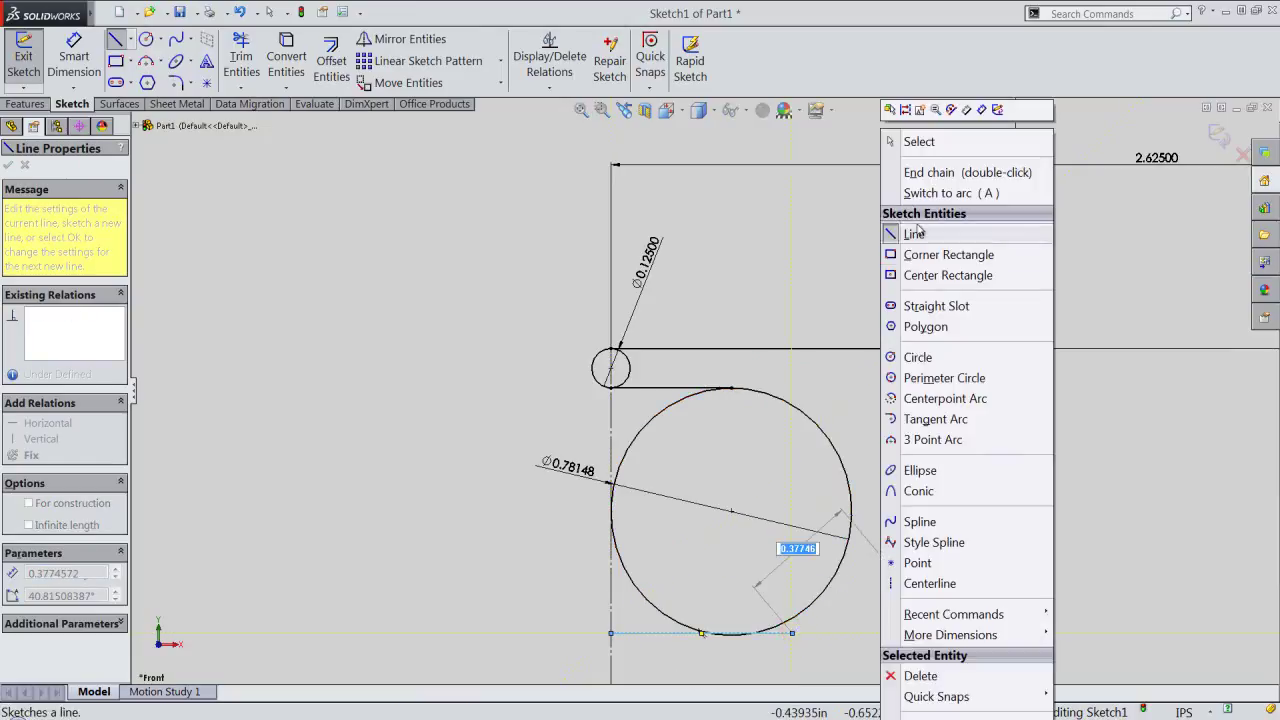
left_click(914, 142)
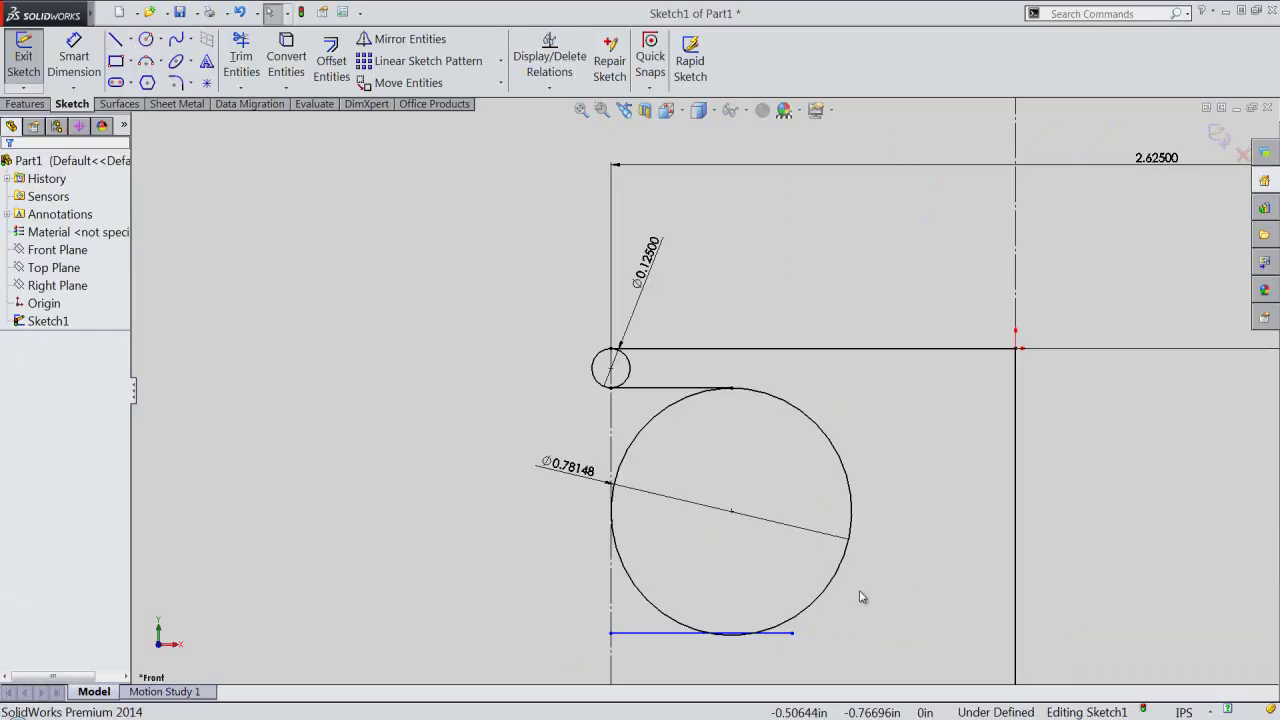
Step: Make the bottom line equal to the upper line and tangent to the large circle
left_click(785, 636)
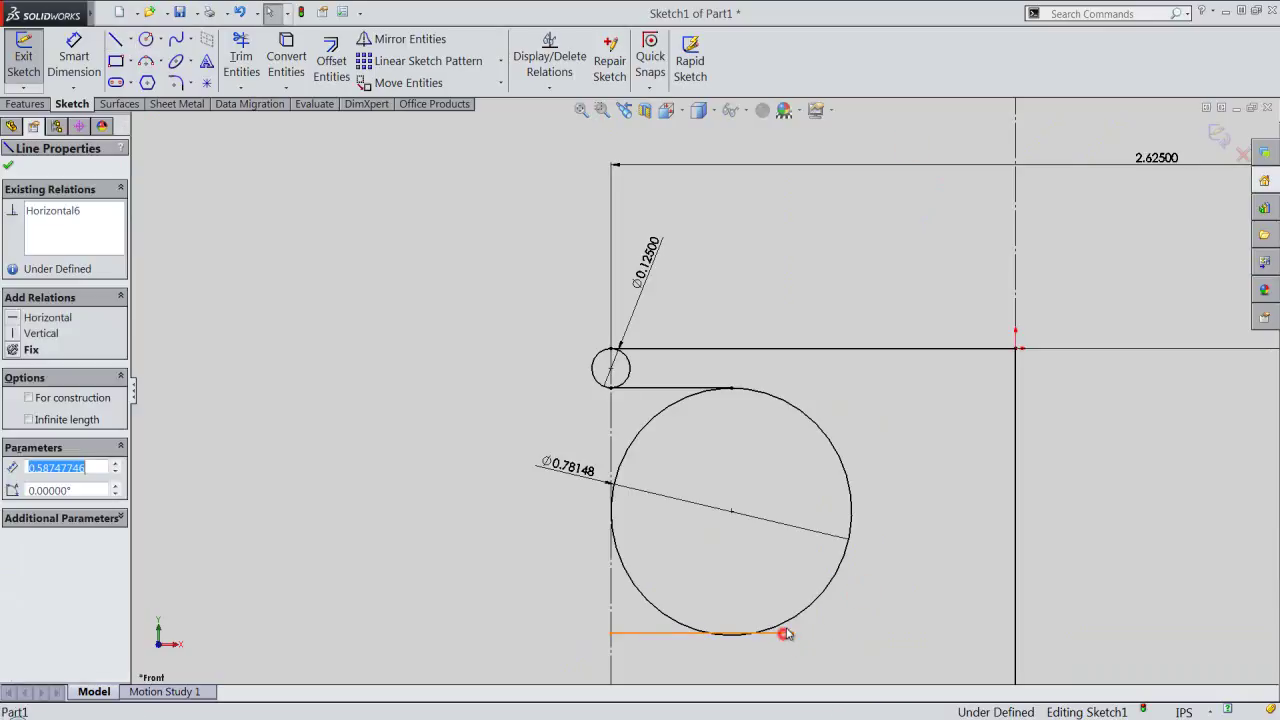
left_click(692, 388, "ctrl")
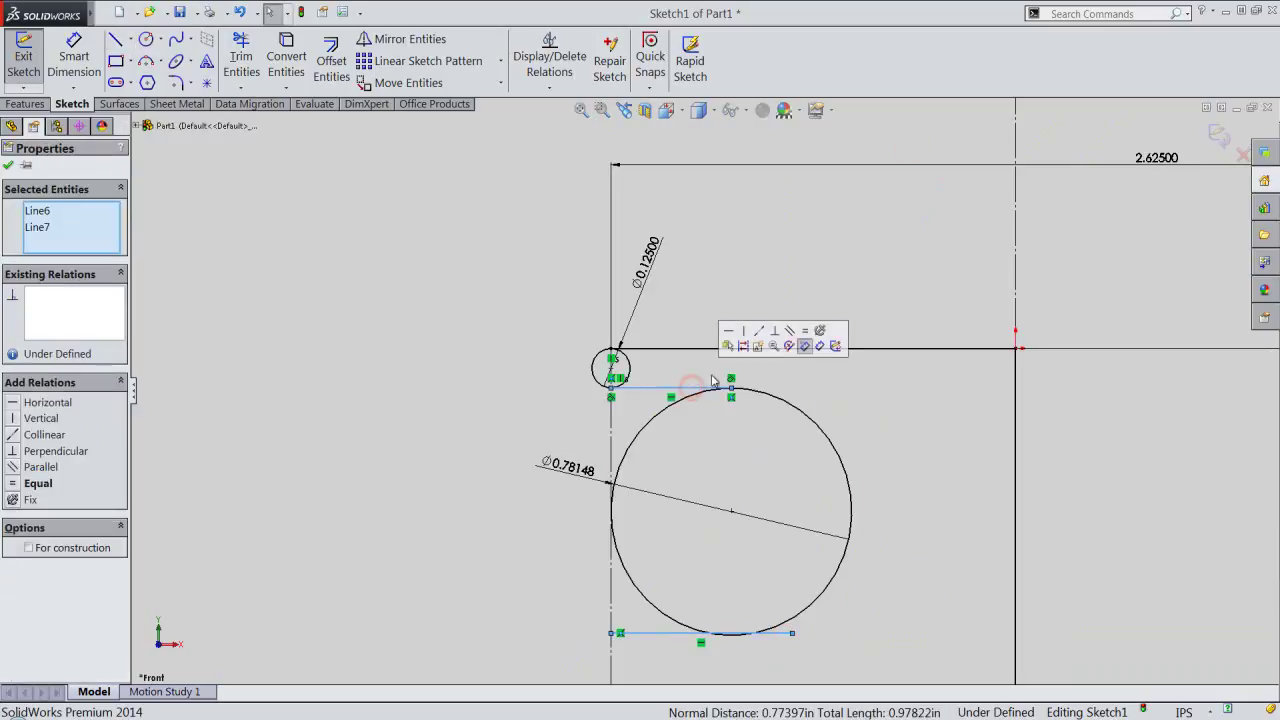
left_click(805, 337)
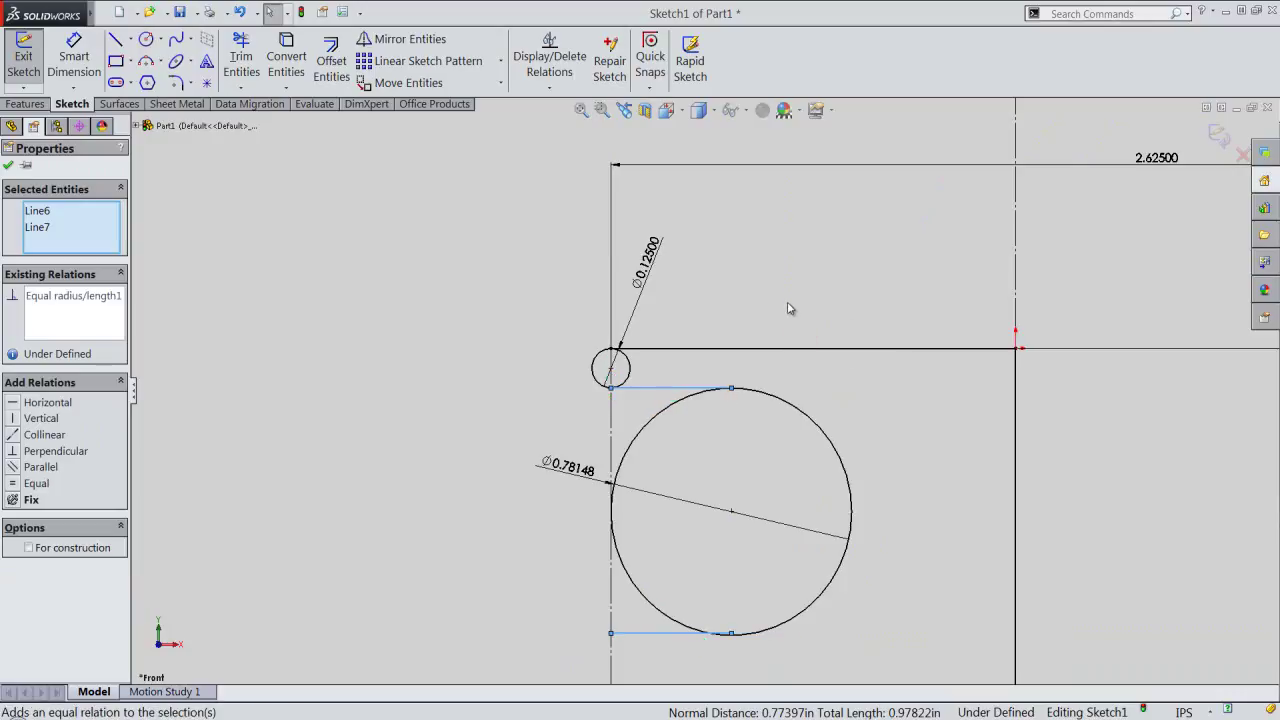
left_click(788, 308)
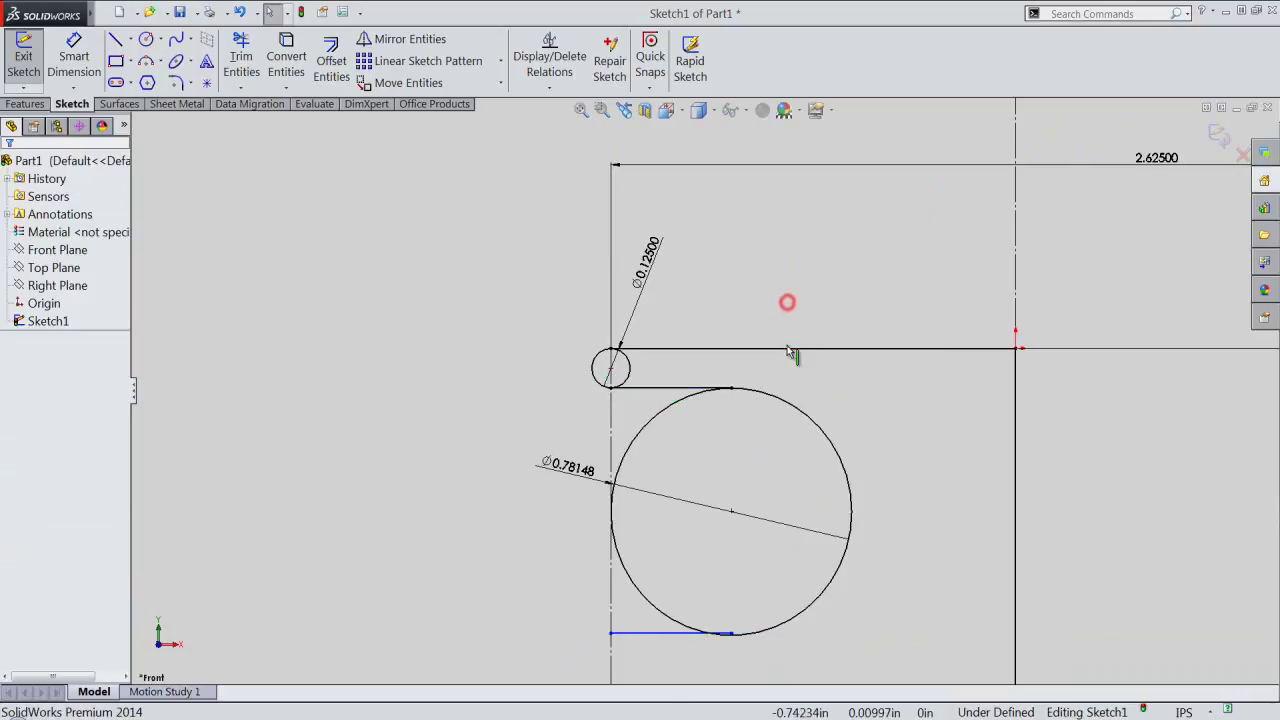
left_click(695, 631)
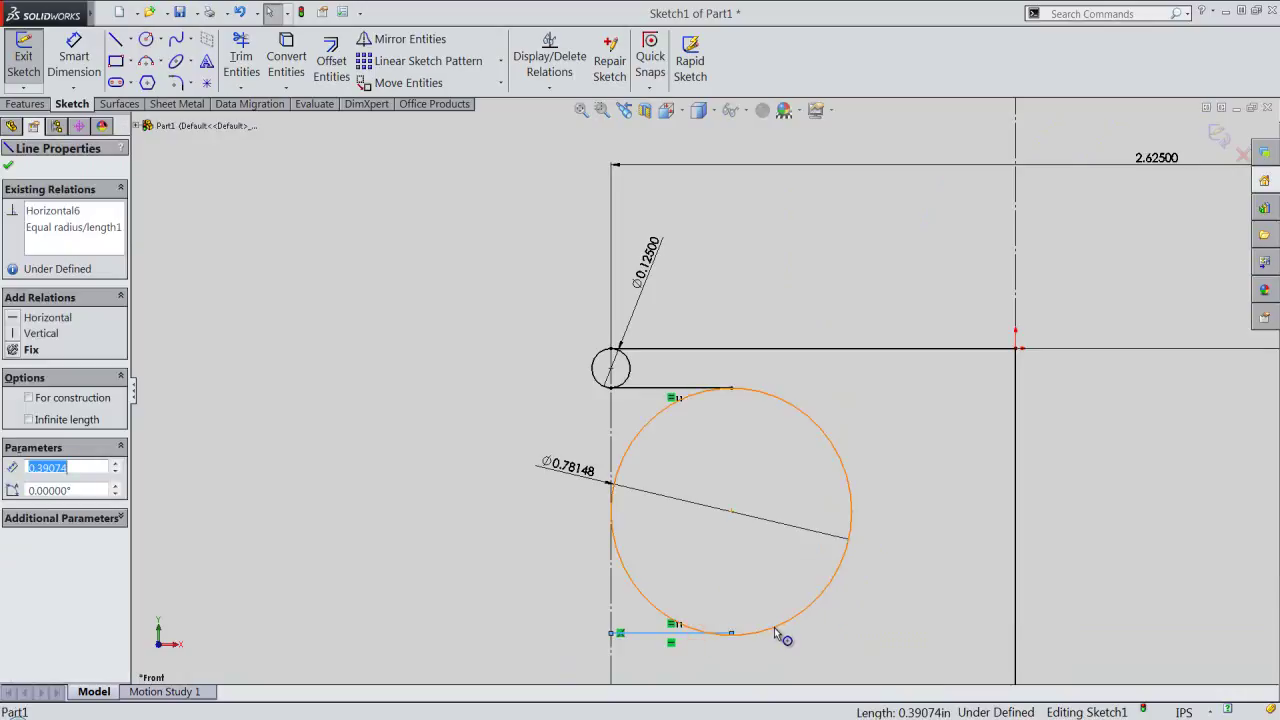
left_click(775, 627, "ctrl")
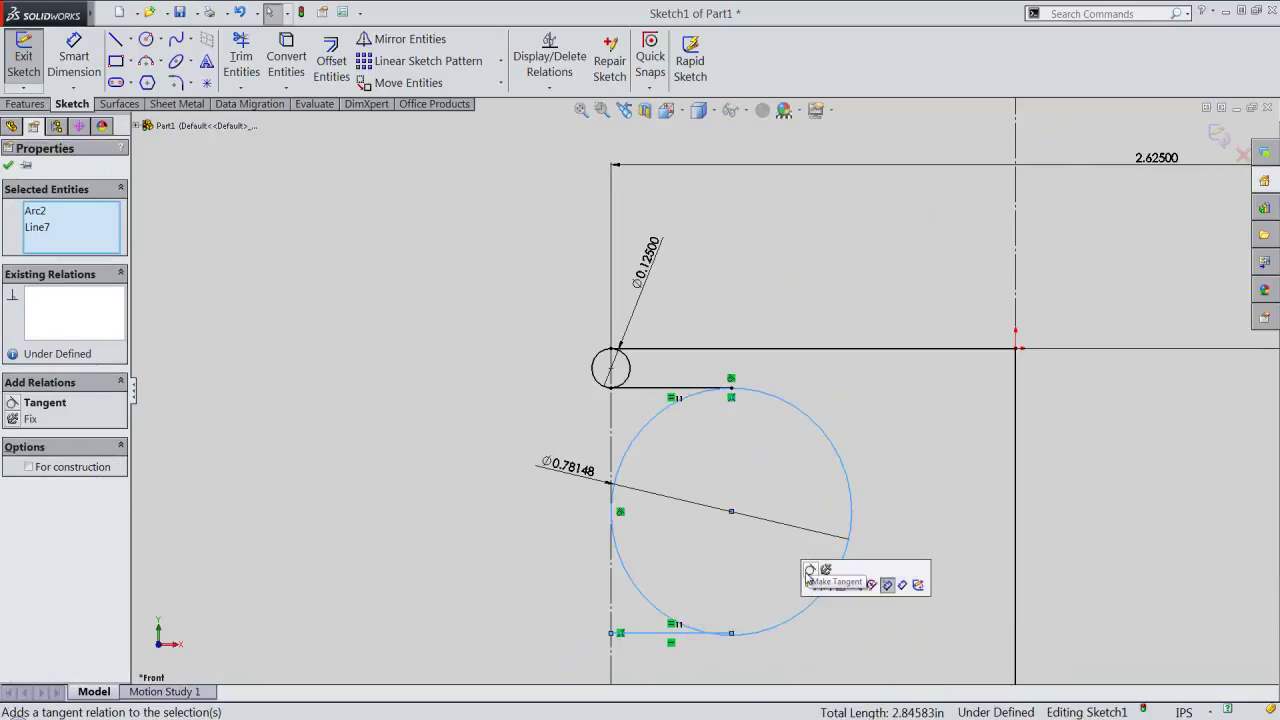
left_click(809, 572)
left_click(777, 565)
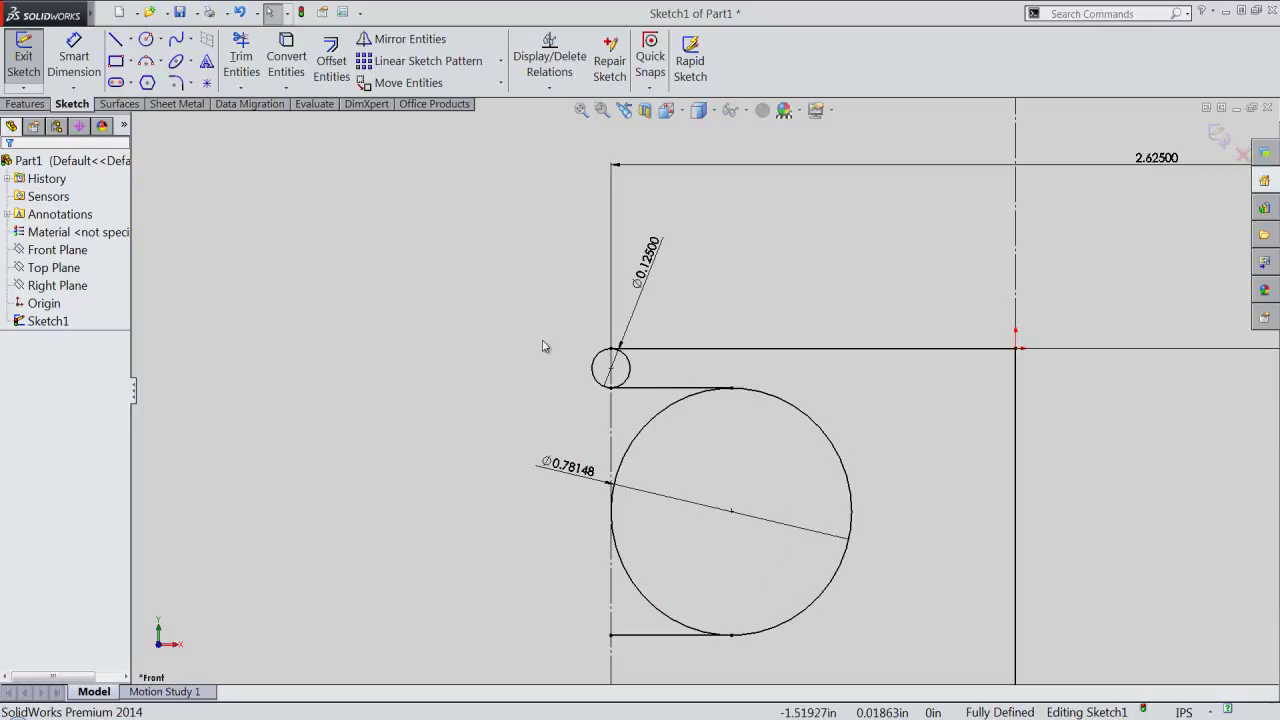
Step: Trim away the small circle's left arc and the large circle's right arc
left_click(241, 55)
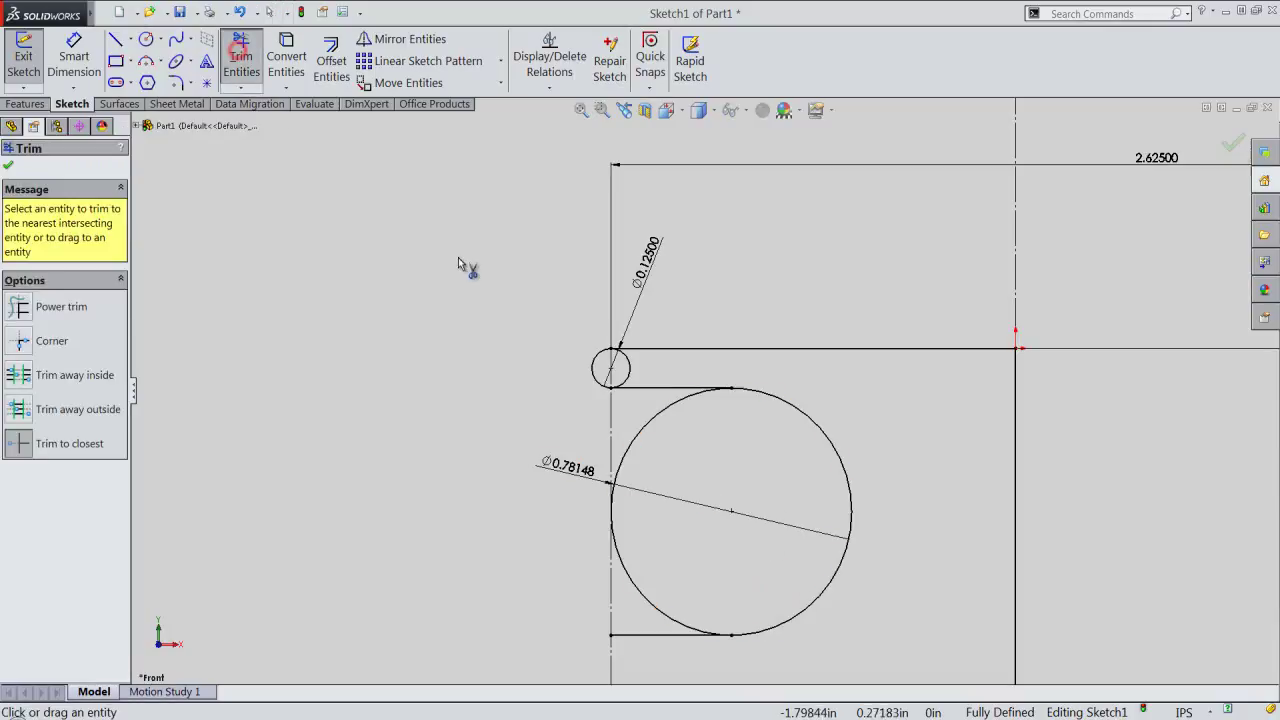
left_click(591, 376)
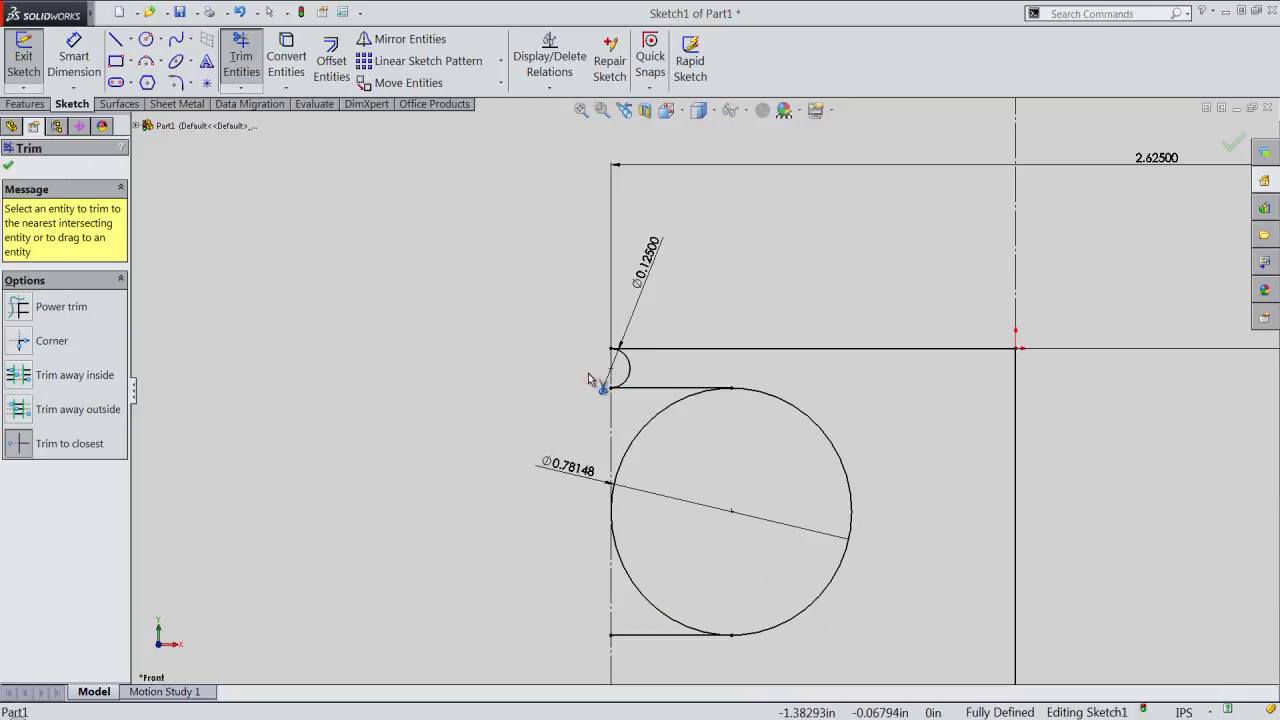
left_click(790, 412)
scroll(684, 447, "up", 1)
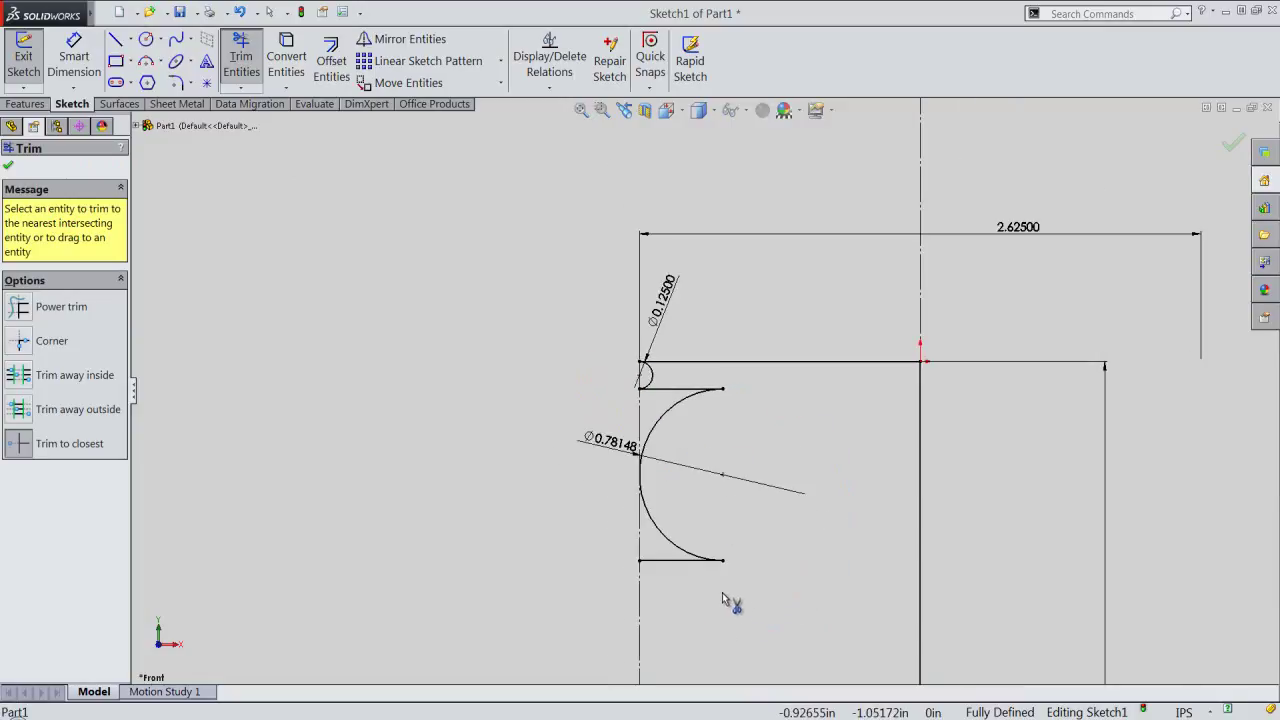
scroll(728, 594, "down", 2)
scroll(620, 595, "down", 2)
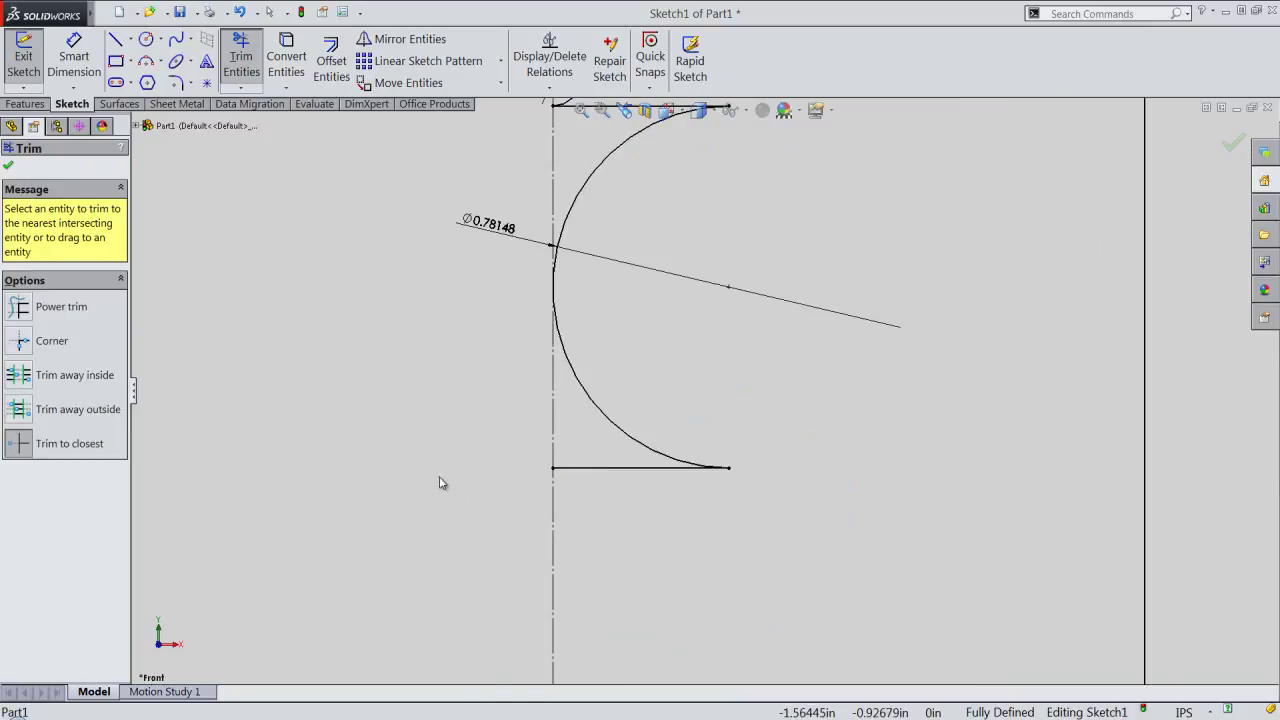
right_click(439, 483)
left_click(471, 201)
left_click(476, 336)
Step: Draw a Ø0.5 circle centred on the centreline below the bottom line
right_click(463, 352)
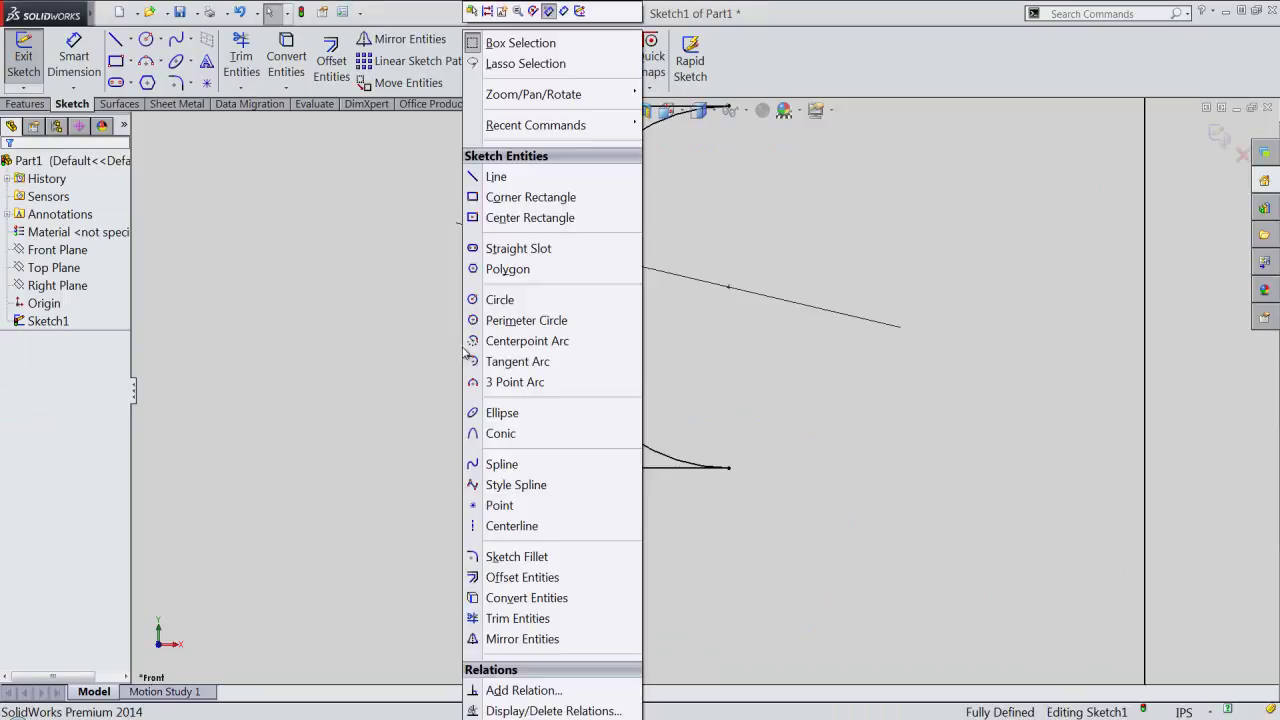
left_click(484, 300)
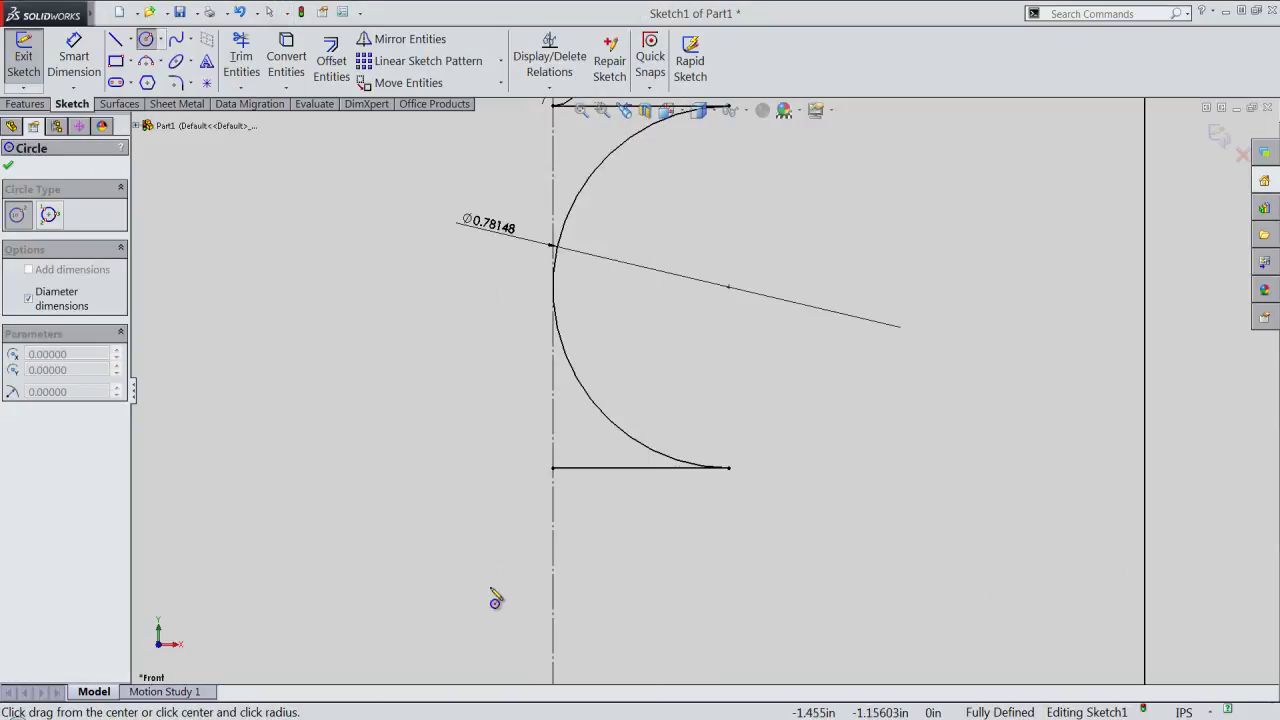
left_click(553, 614)
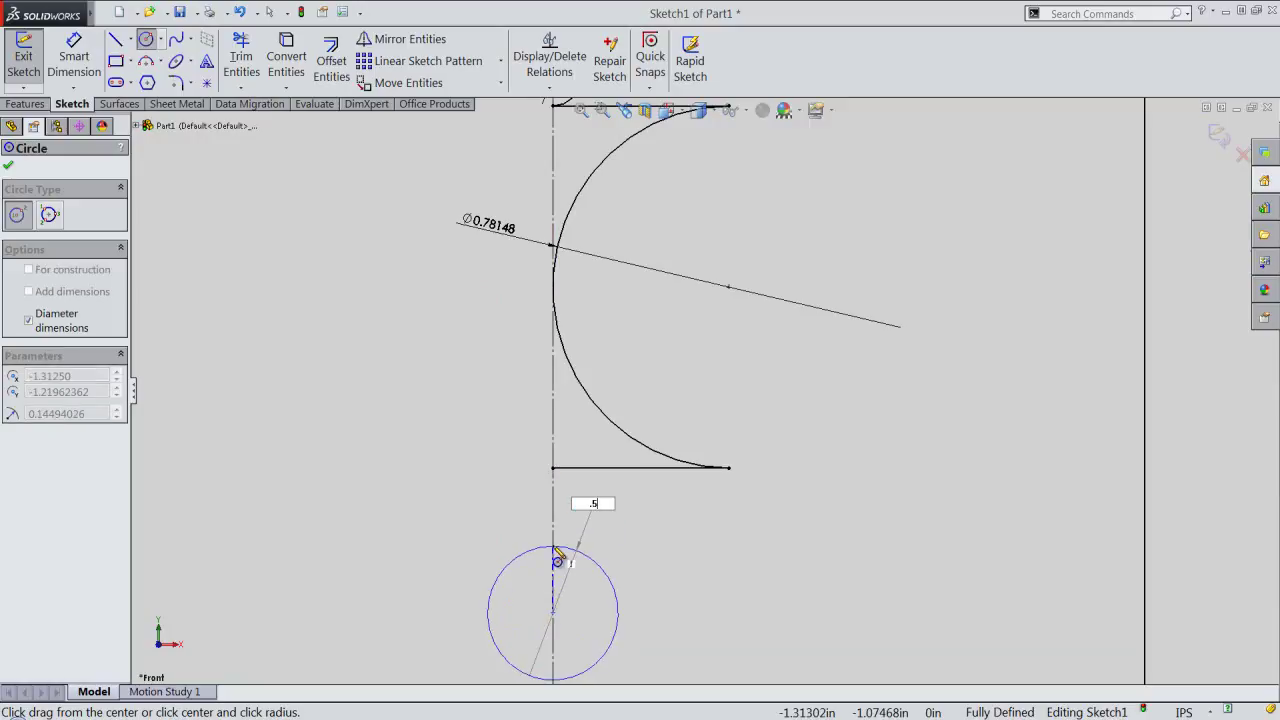
key("Return")
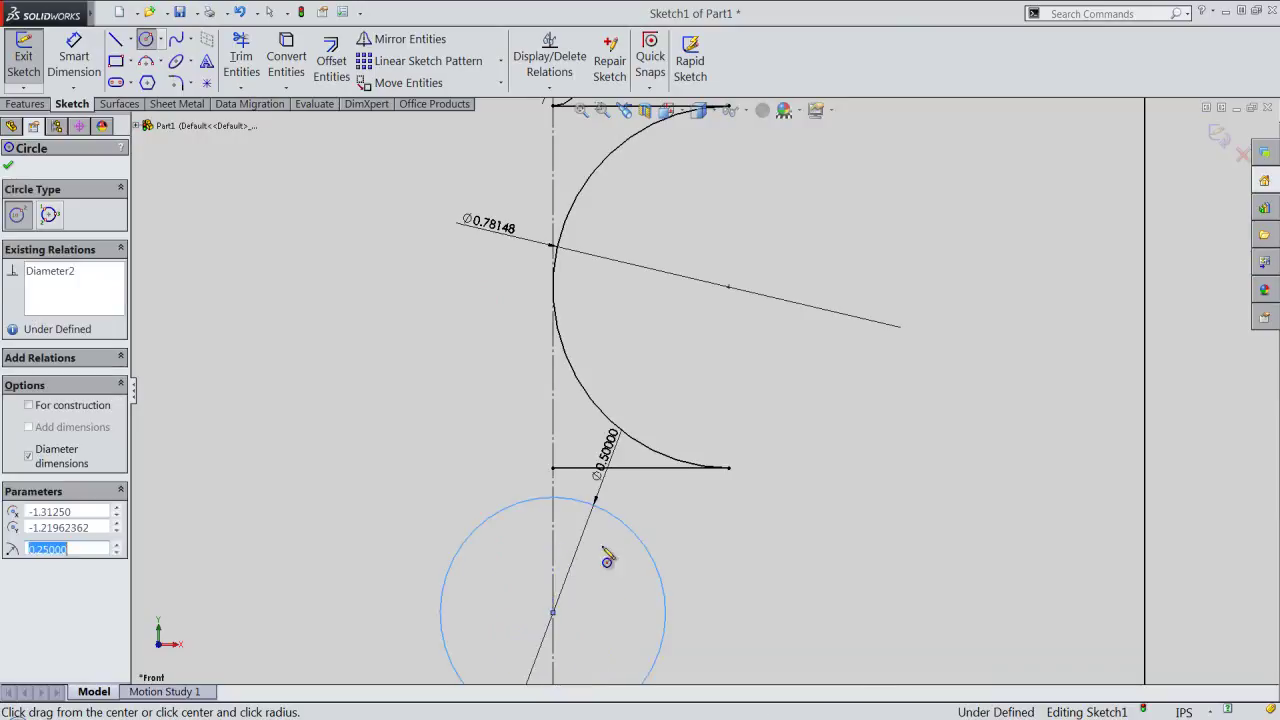
right_click(674, 530)
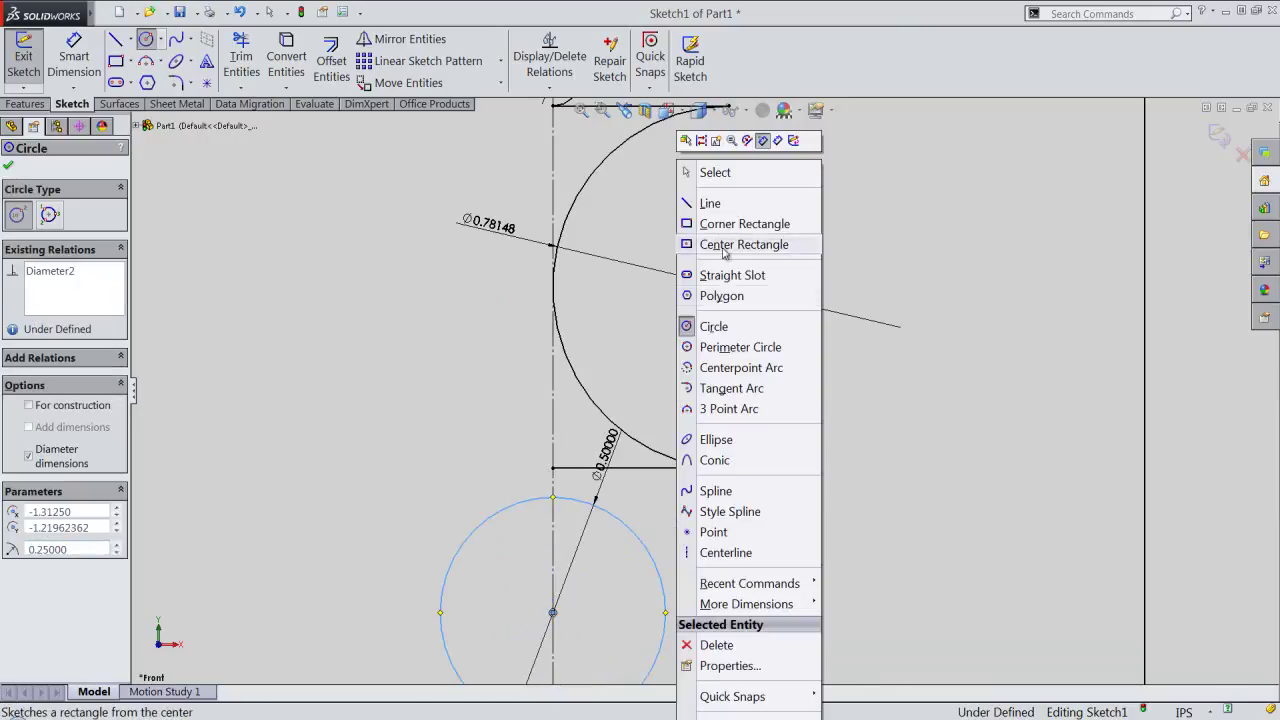
left_click(714, 172)
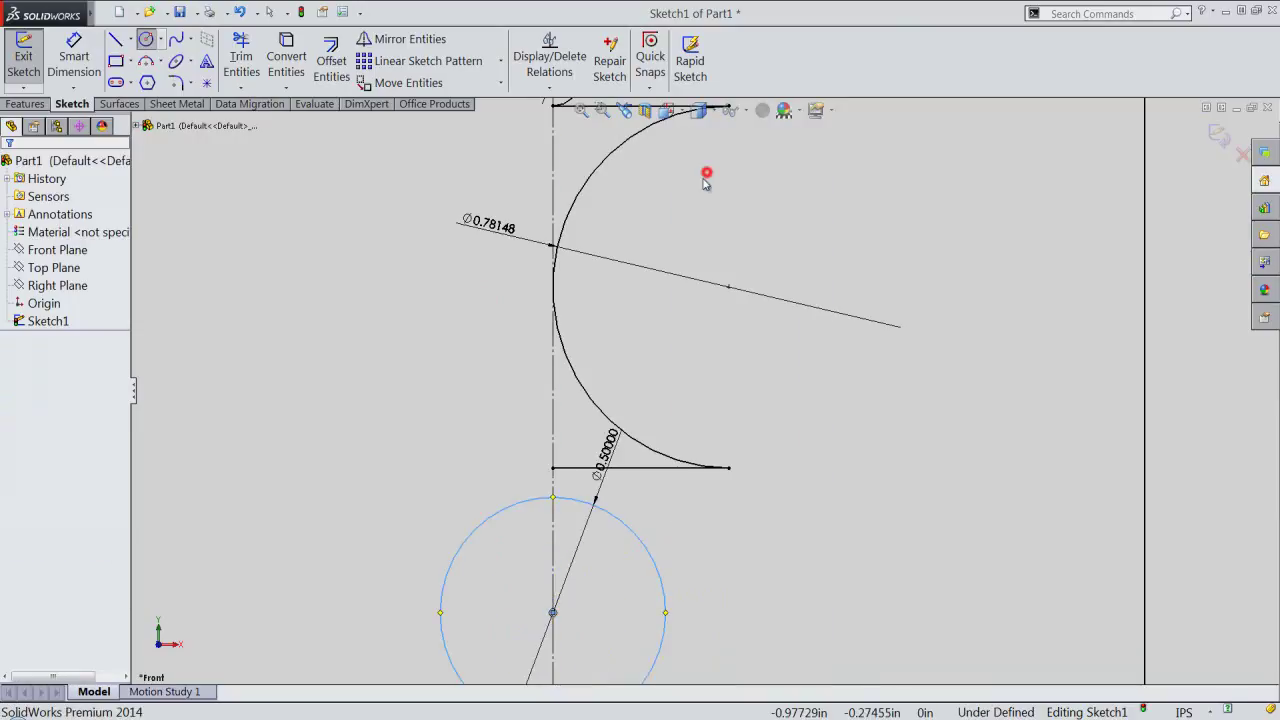
Step: Make the Ø0.5 circle coincident with the bottom line's left endpoint
left_click(557, 501)
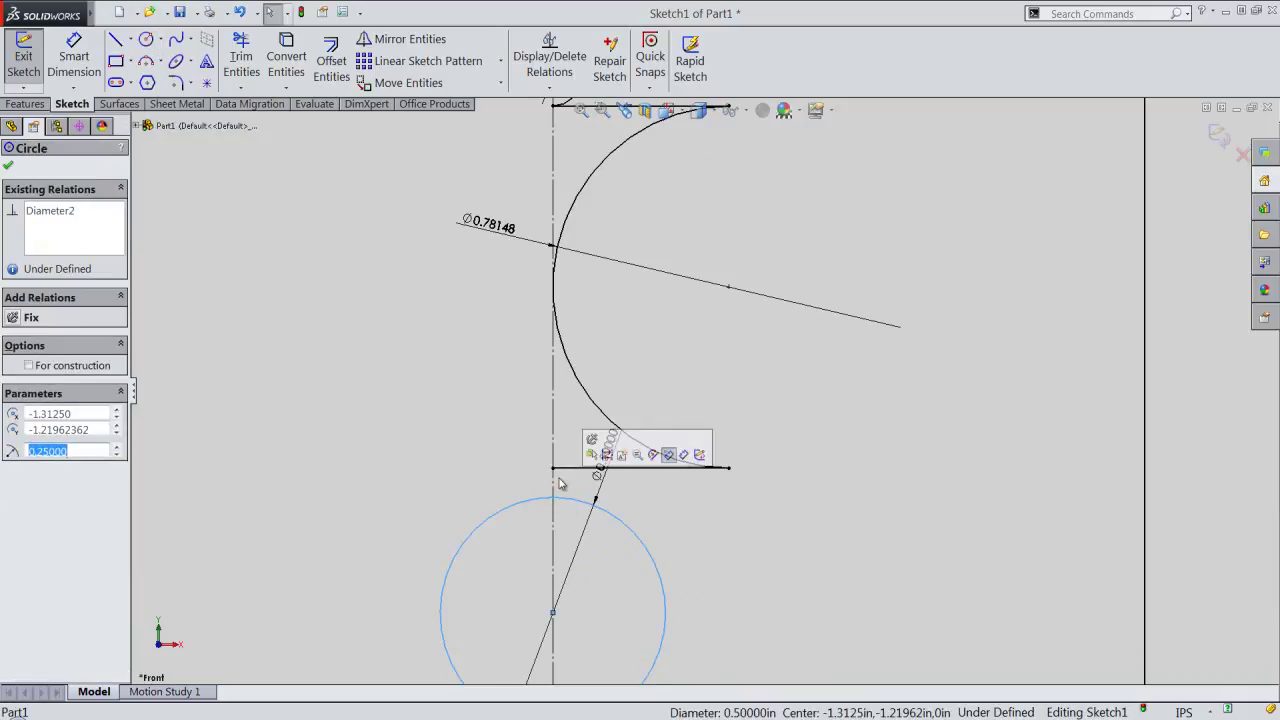
left_click(553, 468, "ctrl")
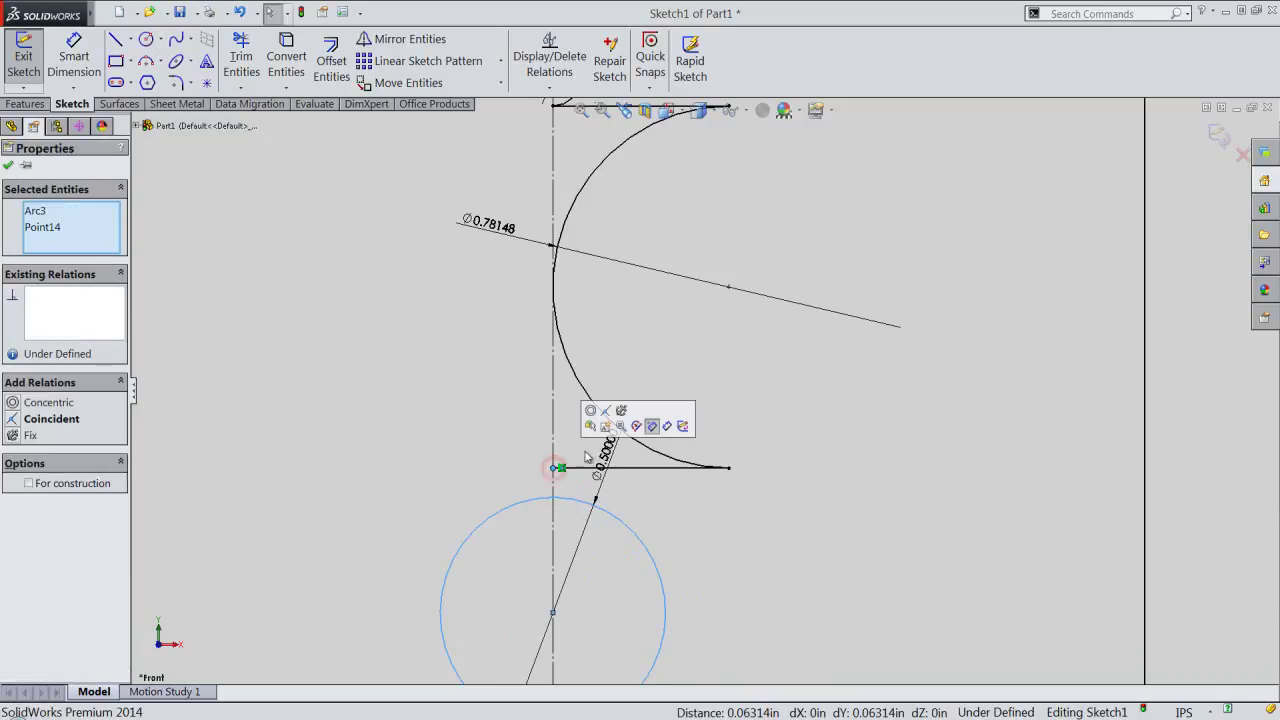
left_click(610, 410)
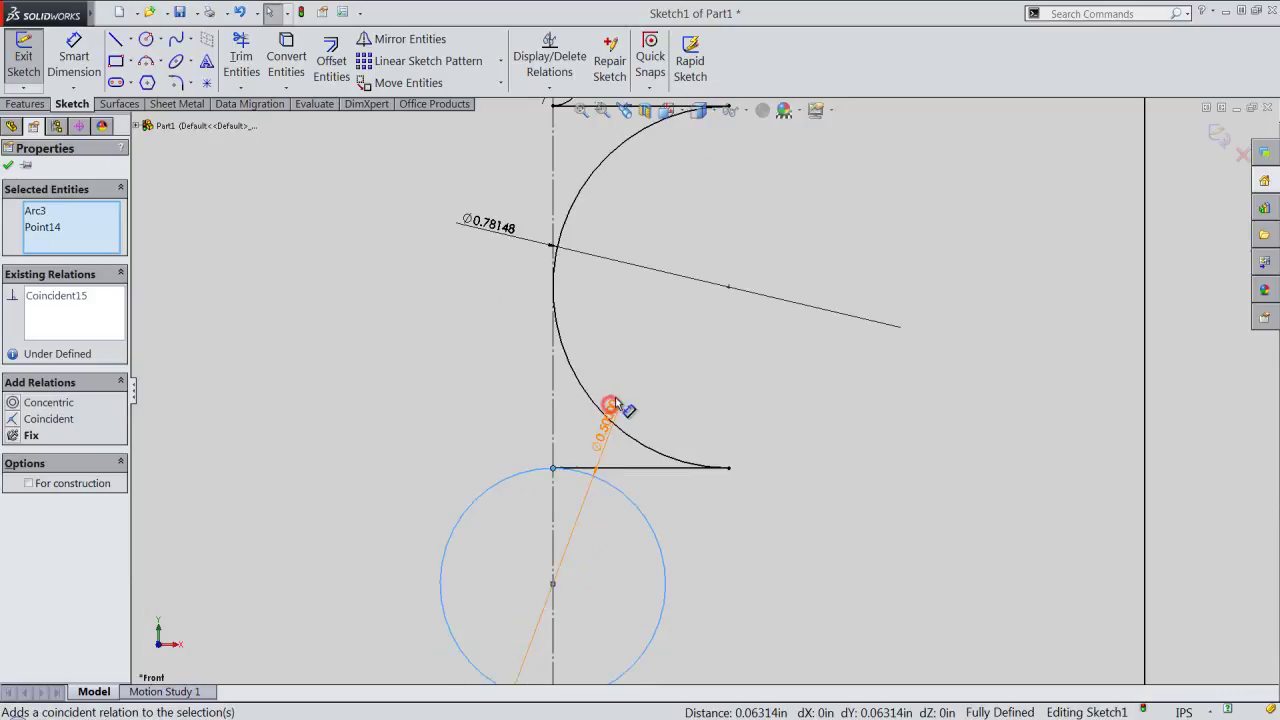
left_click(634, 347)
scroll(530, 407, "up", 3)
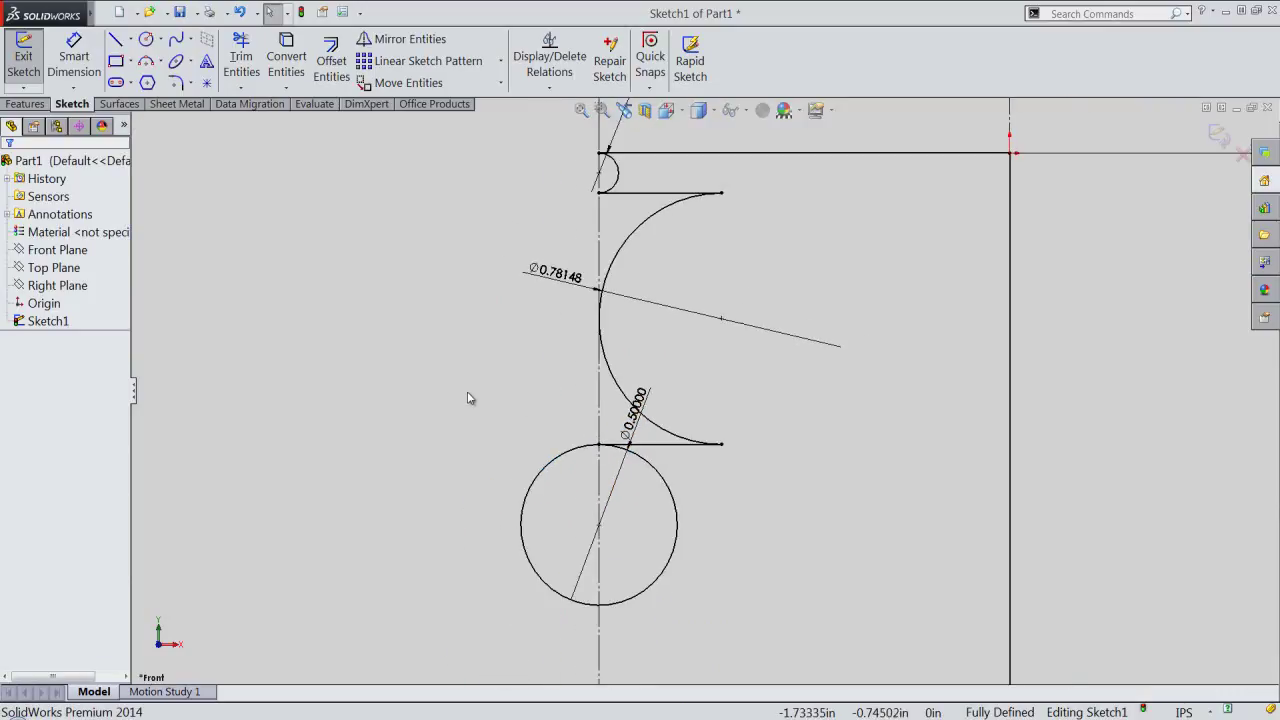
scroll(617, 626, "down", 2)
scroll(618, 627, "down", 1)
scroll(616, 622, "down", 1)
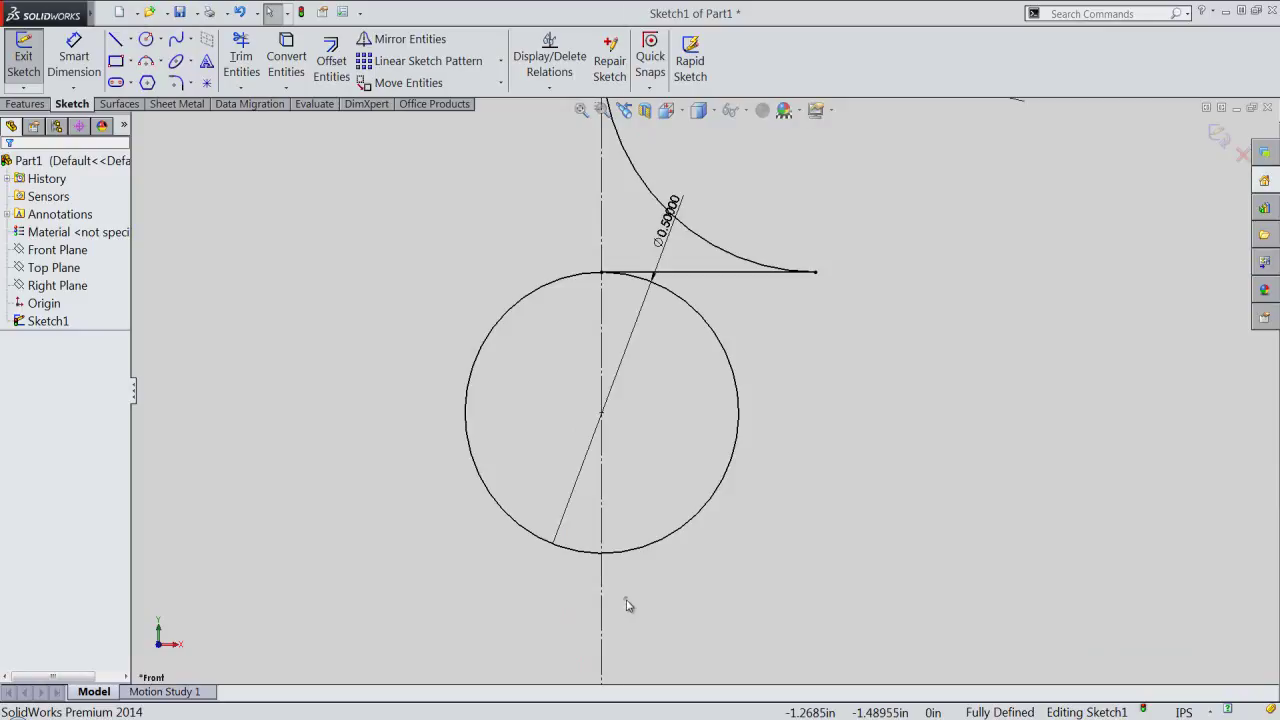
Step: Draw a 0.19543-long horizontal line right from the bottom of the Ø0.5 circle
right_click(627, 604)
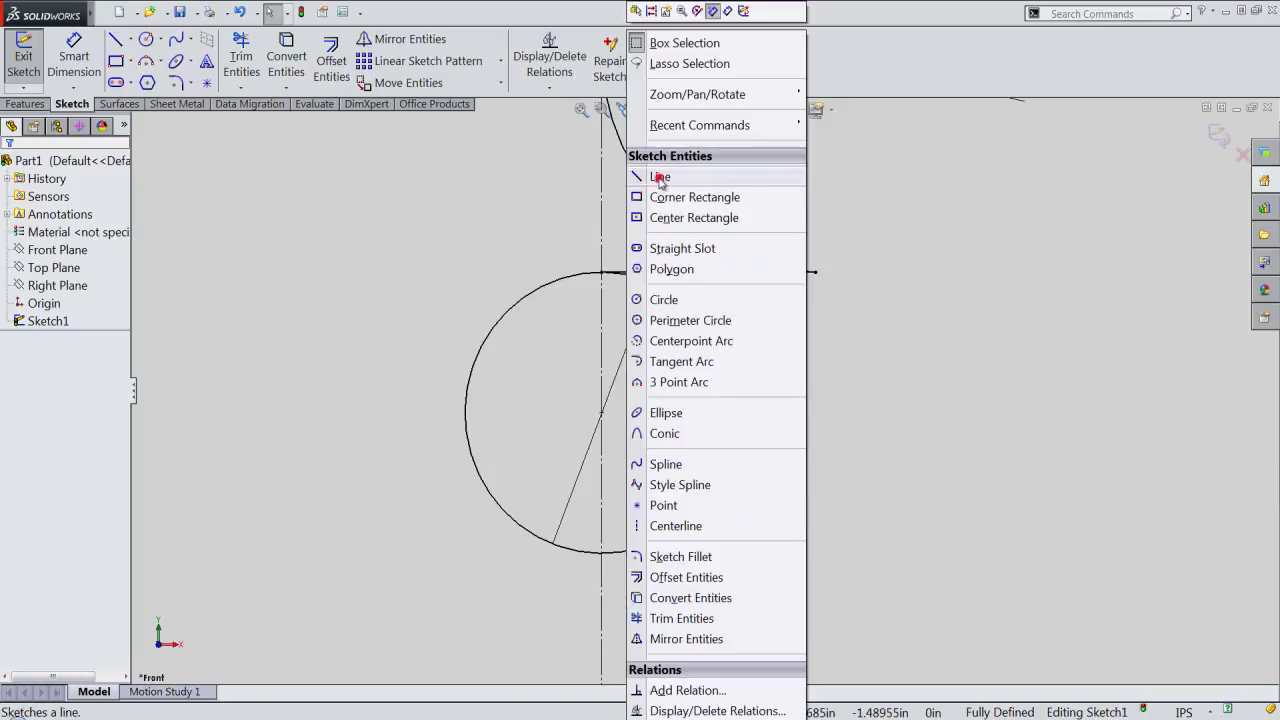
left_click(659, 178)
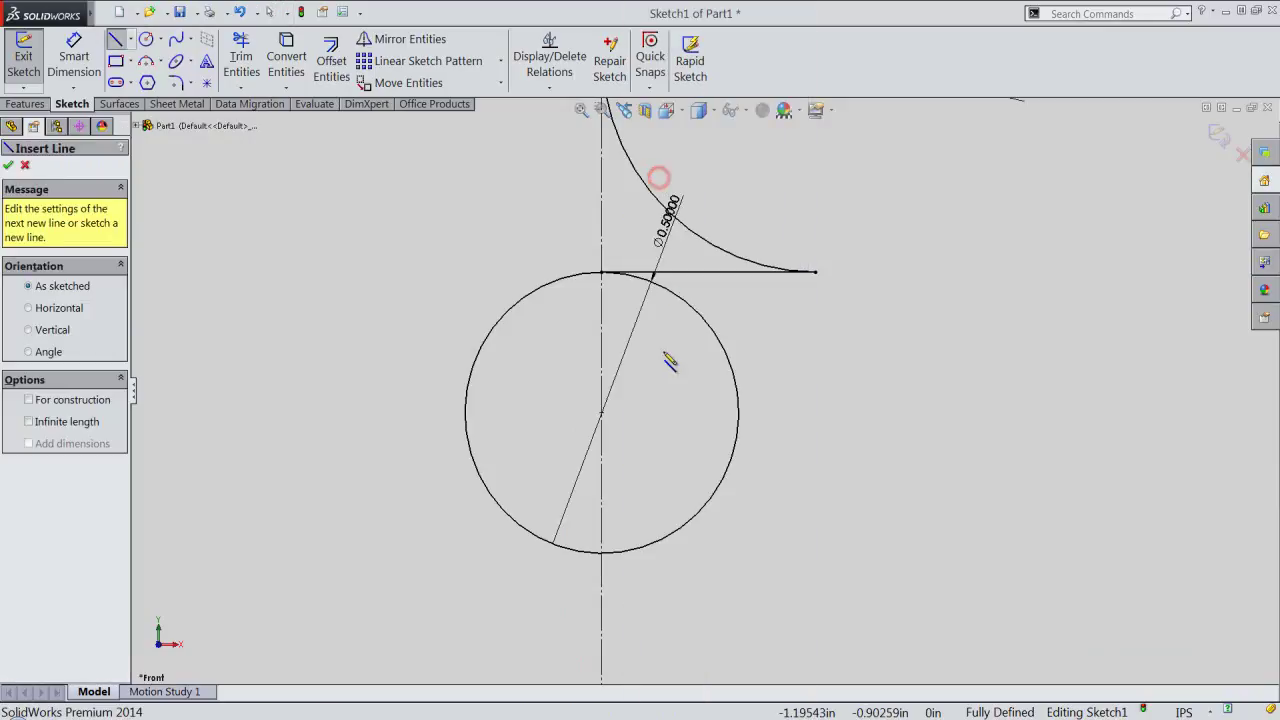
left_click(601, 552)
type(".19543")
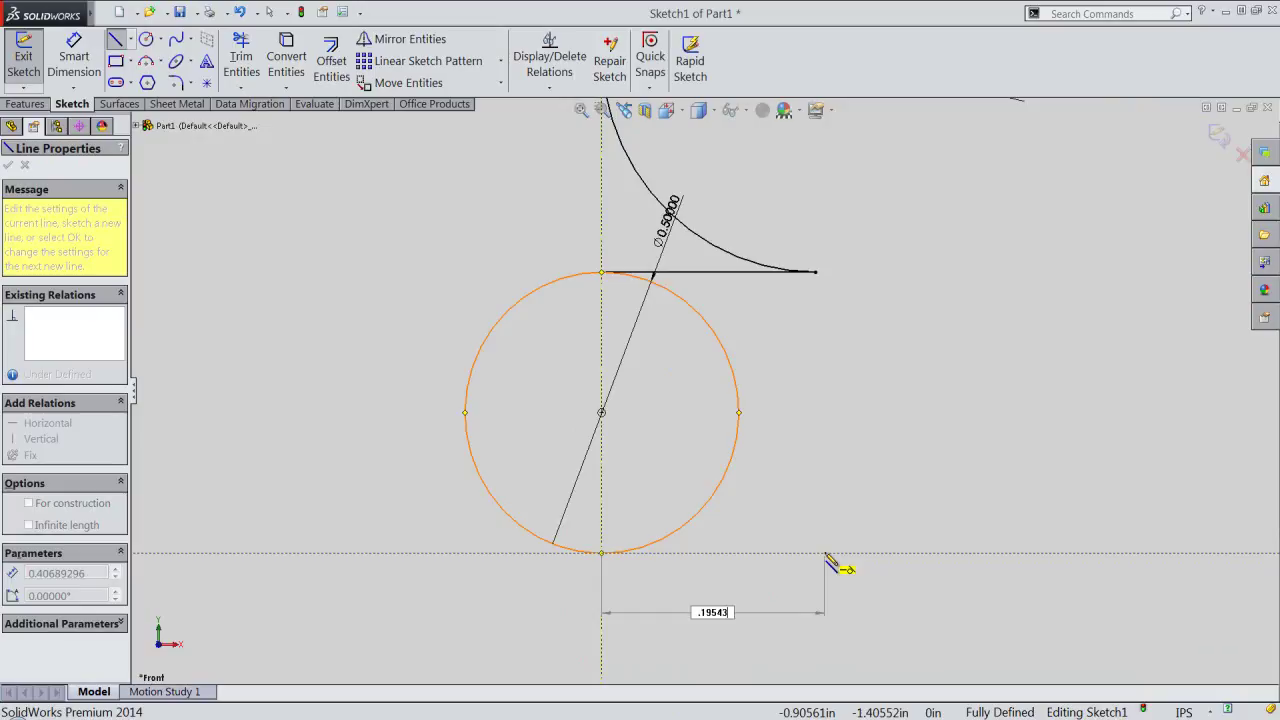
key("Return")
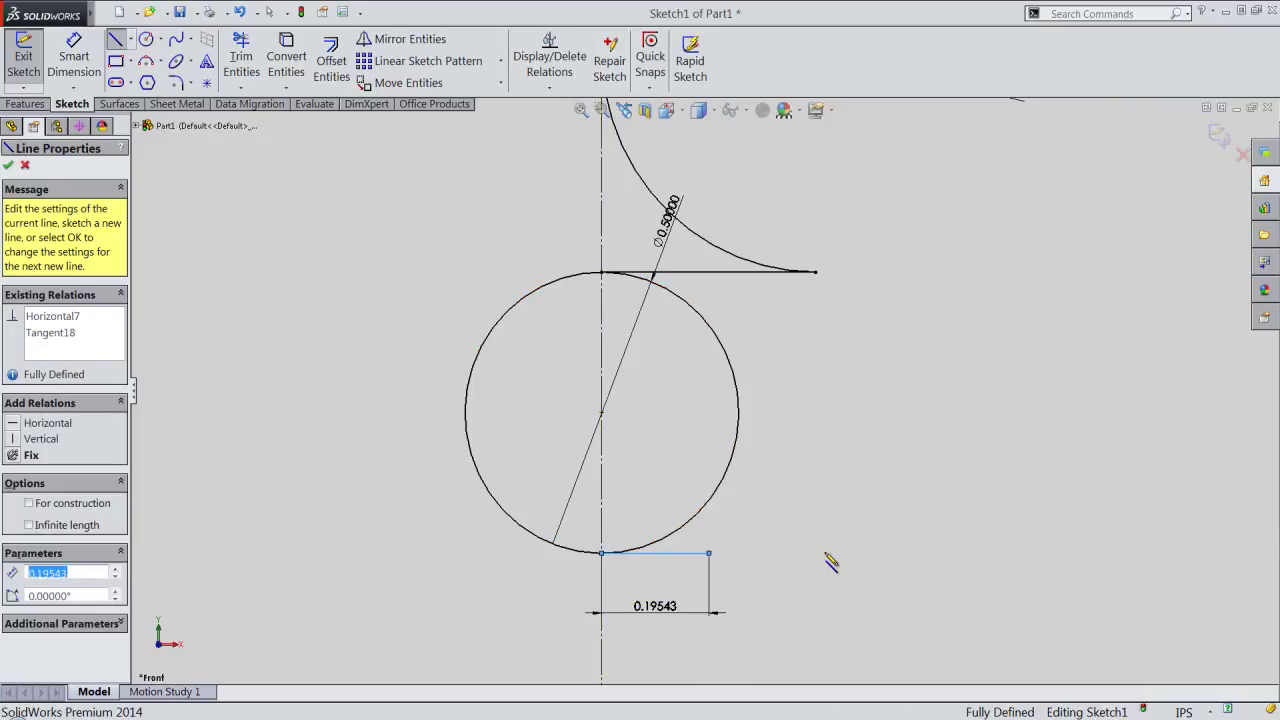
right_click(826, 562)
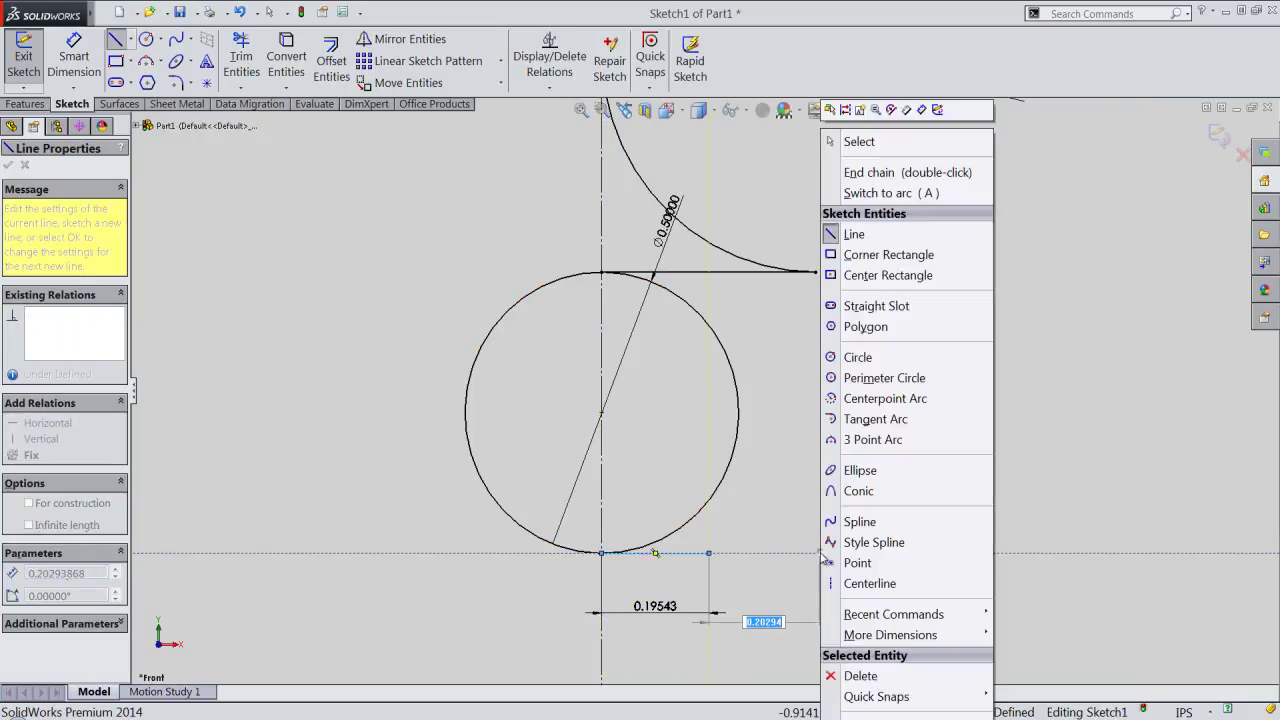
left_click(856, 141)
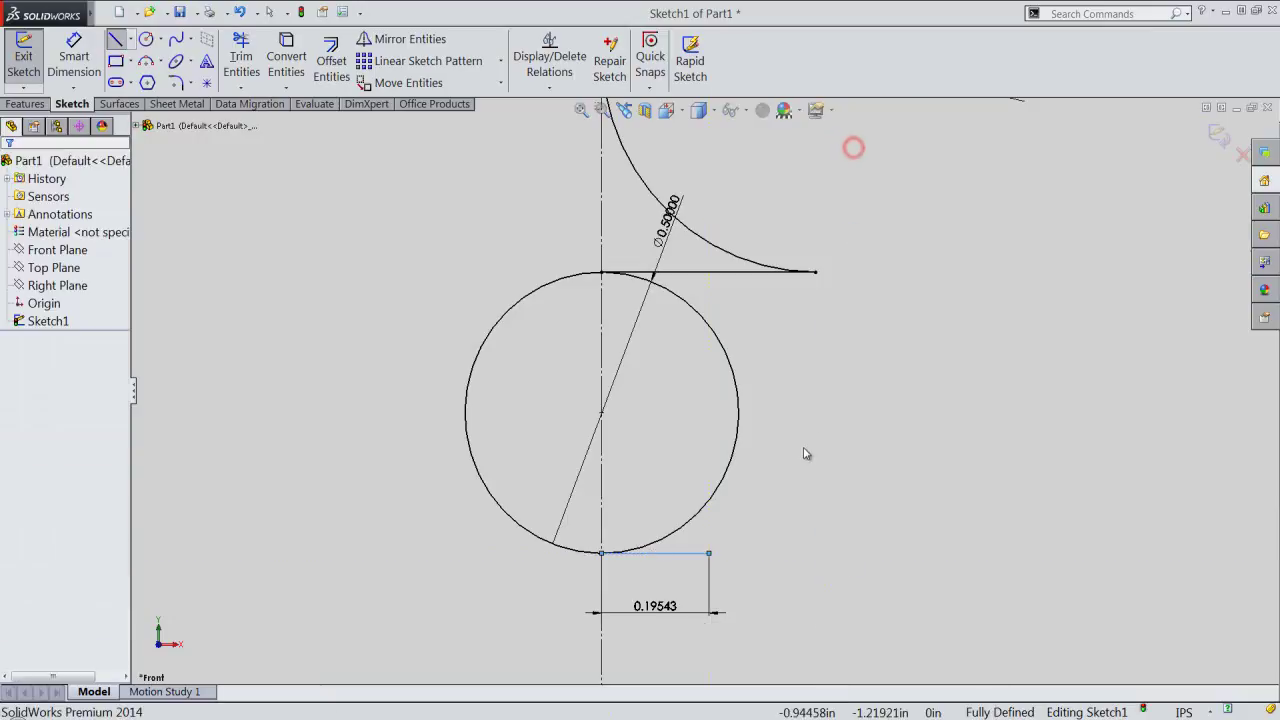
Step: Zoom out and switch to the Circle tool
left_click(804, 448)
scroll(740, 500, "down", 2)
scroll(710, 540, "down", 2)
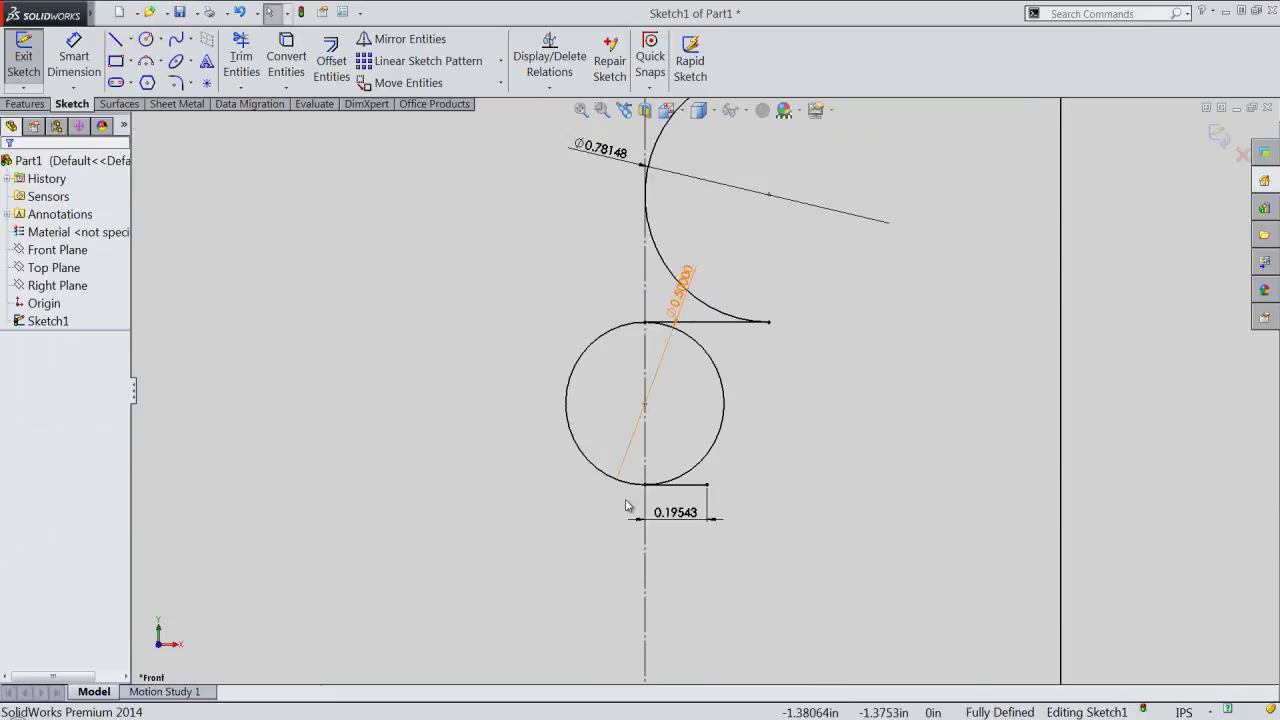
scroll(692, 566, "down", 3)
scroll(690, 566, "down", 1)
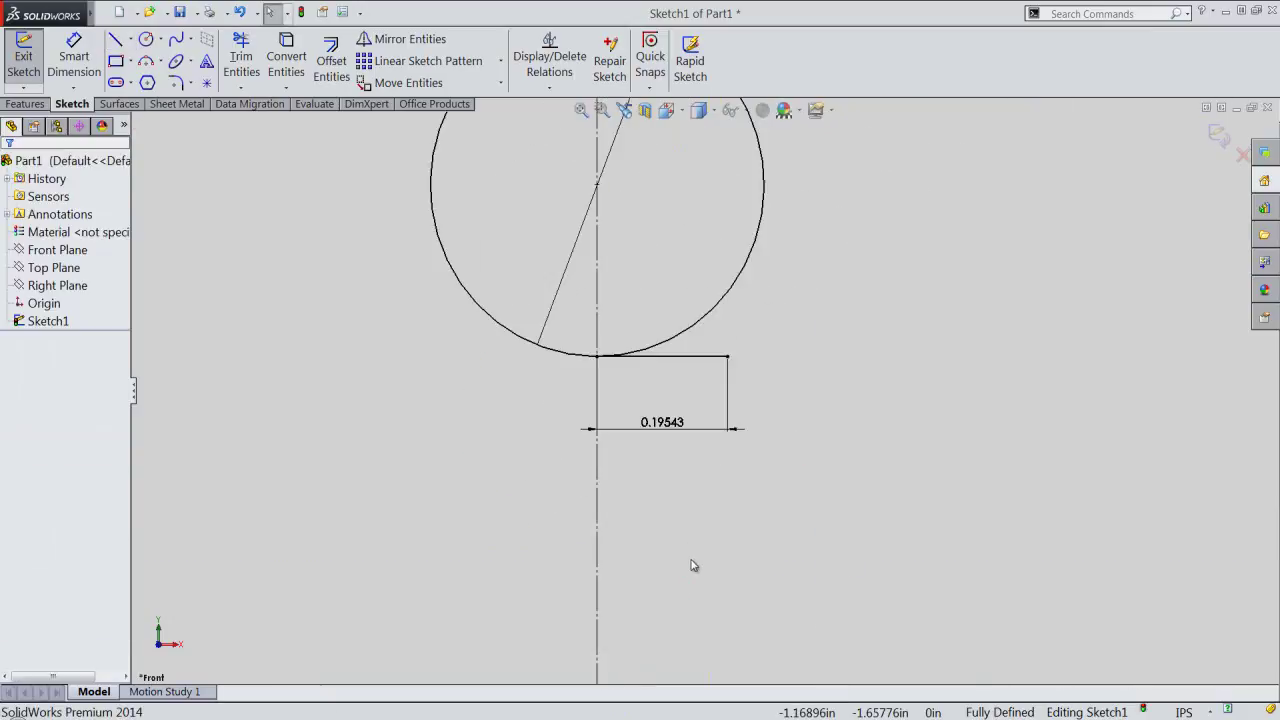
right_click(703, 524)
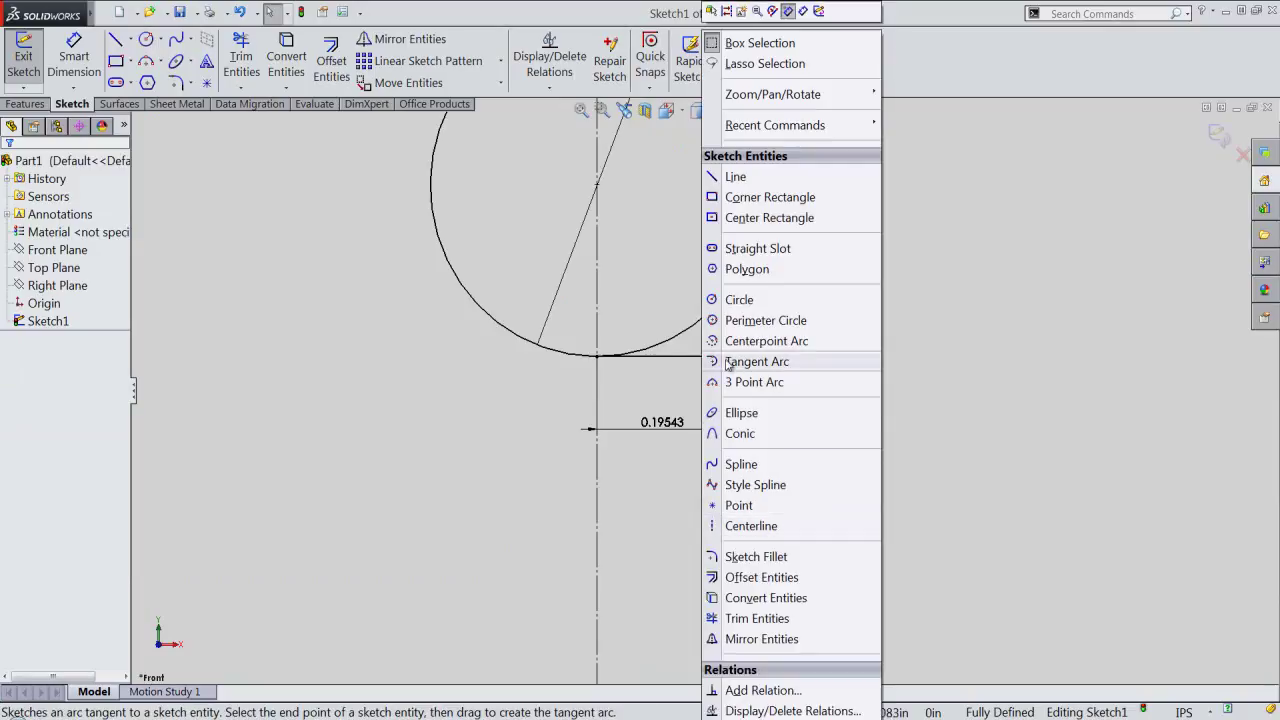
left_click(739, 300)
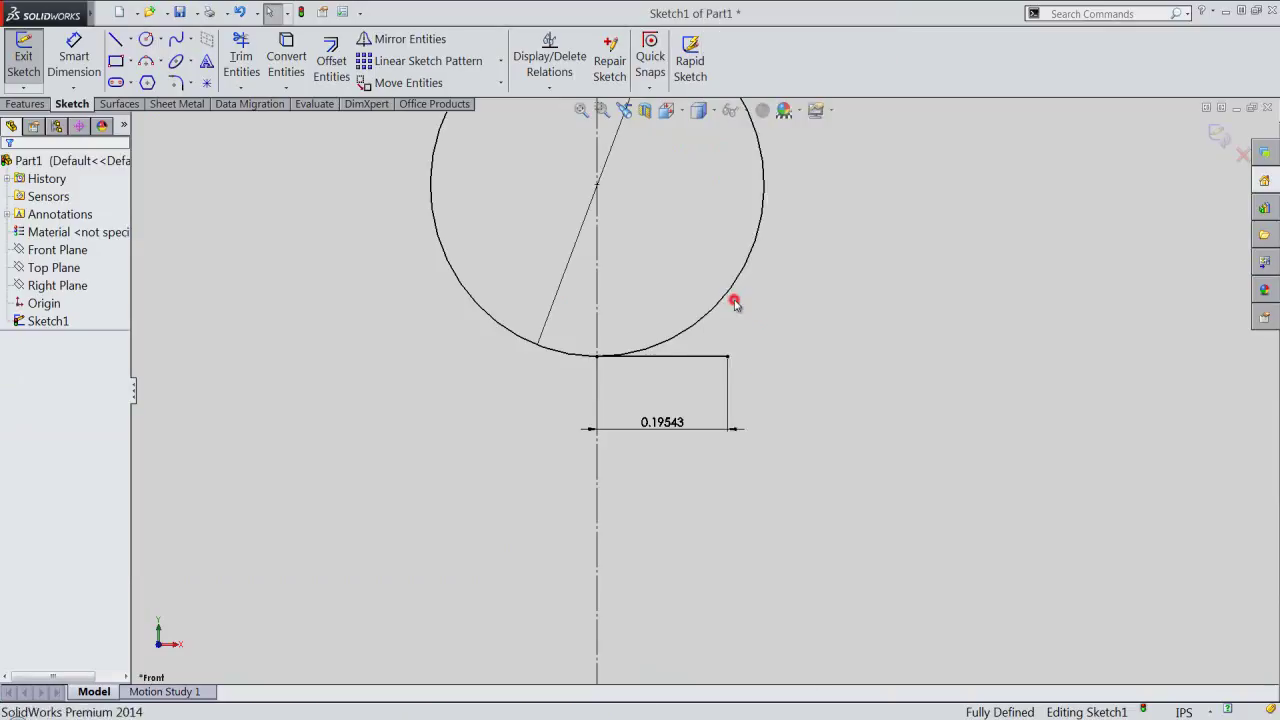
Step: Draw a Ø1 circle below the sketch and drag it toward the centreline
left_click(800, 547)
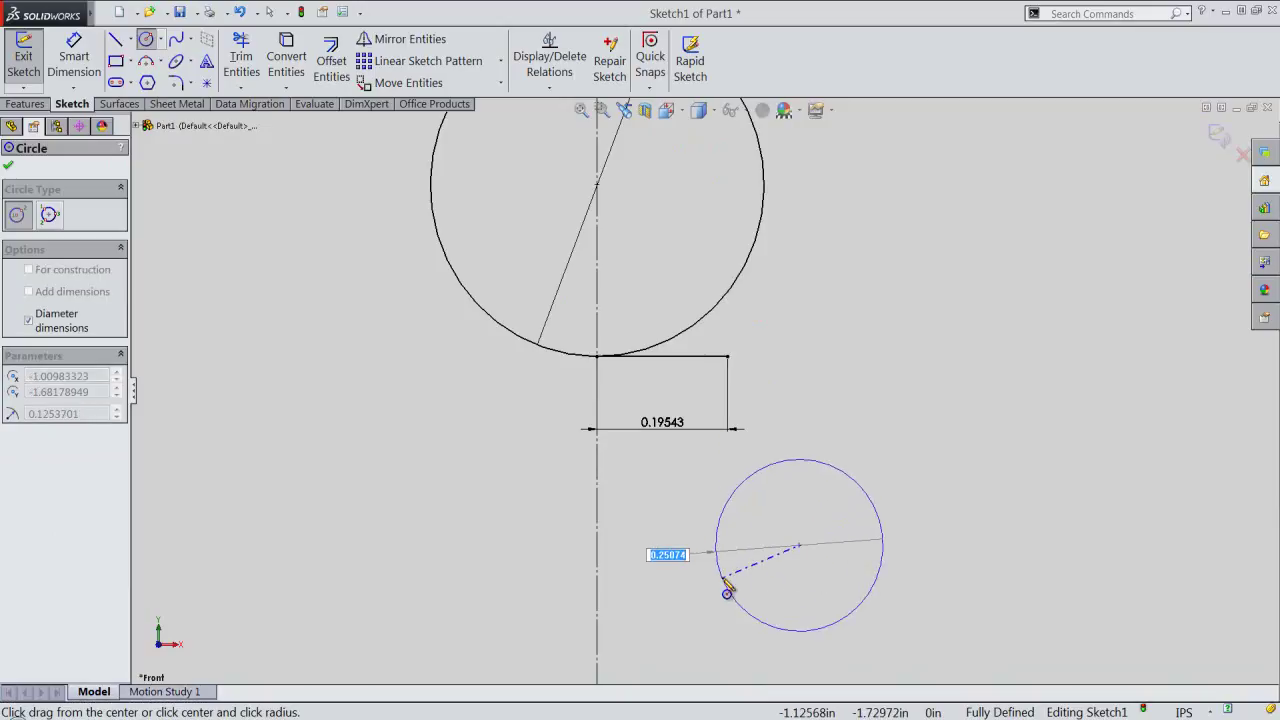
key("Return")
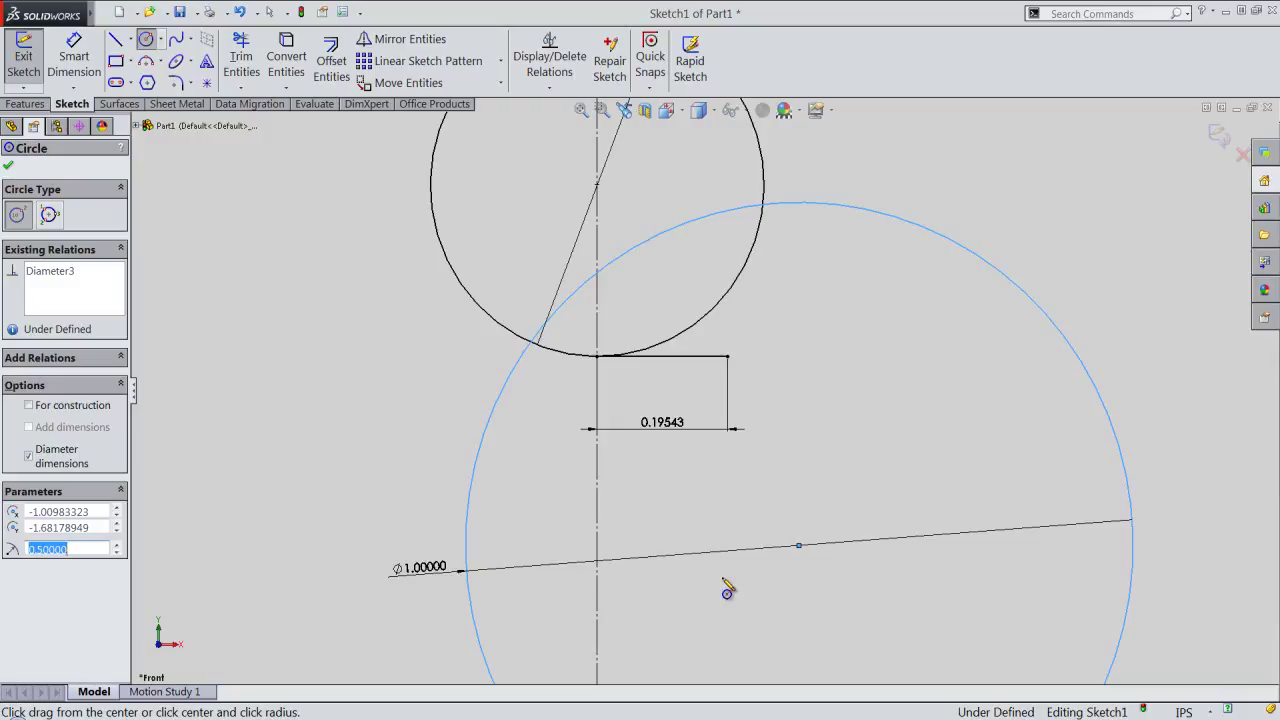
right_click(816, 458)
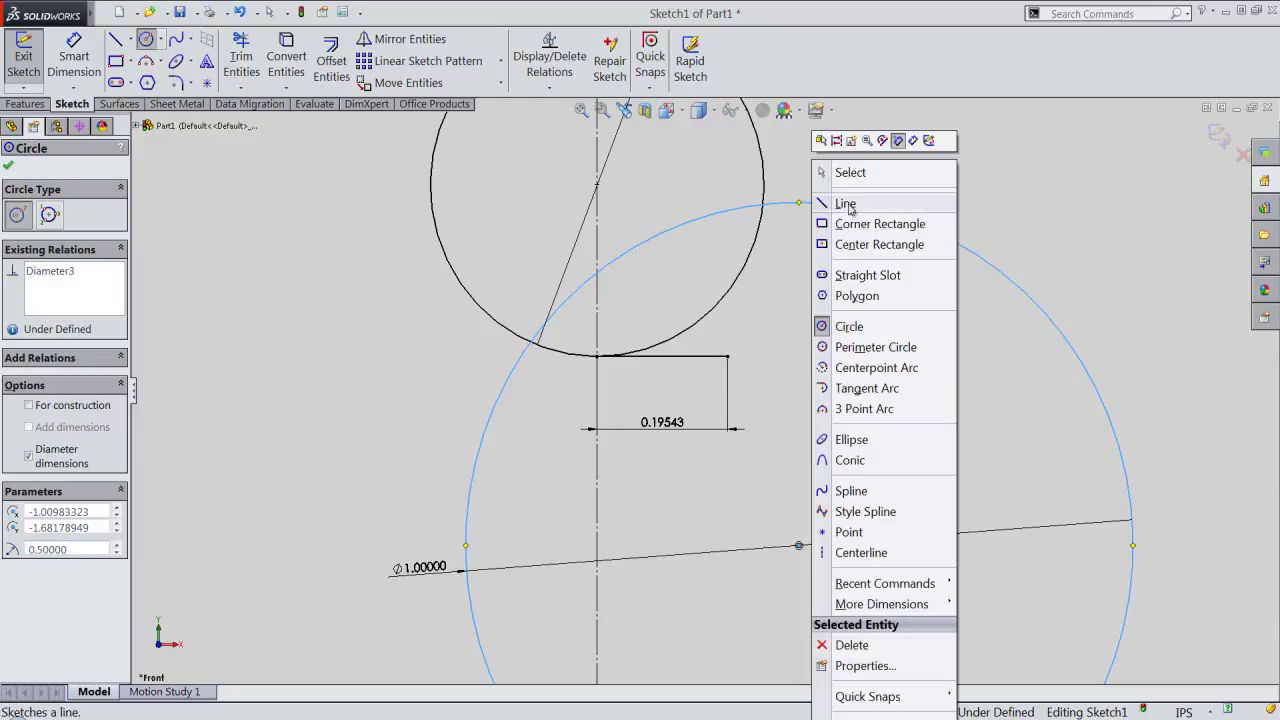
left_click(840, 180)
left_click(798, 368)
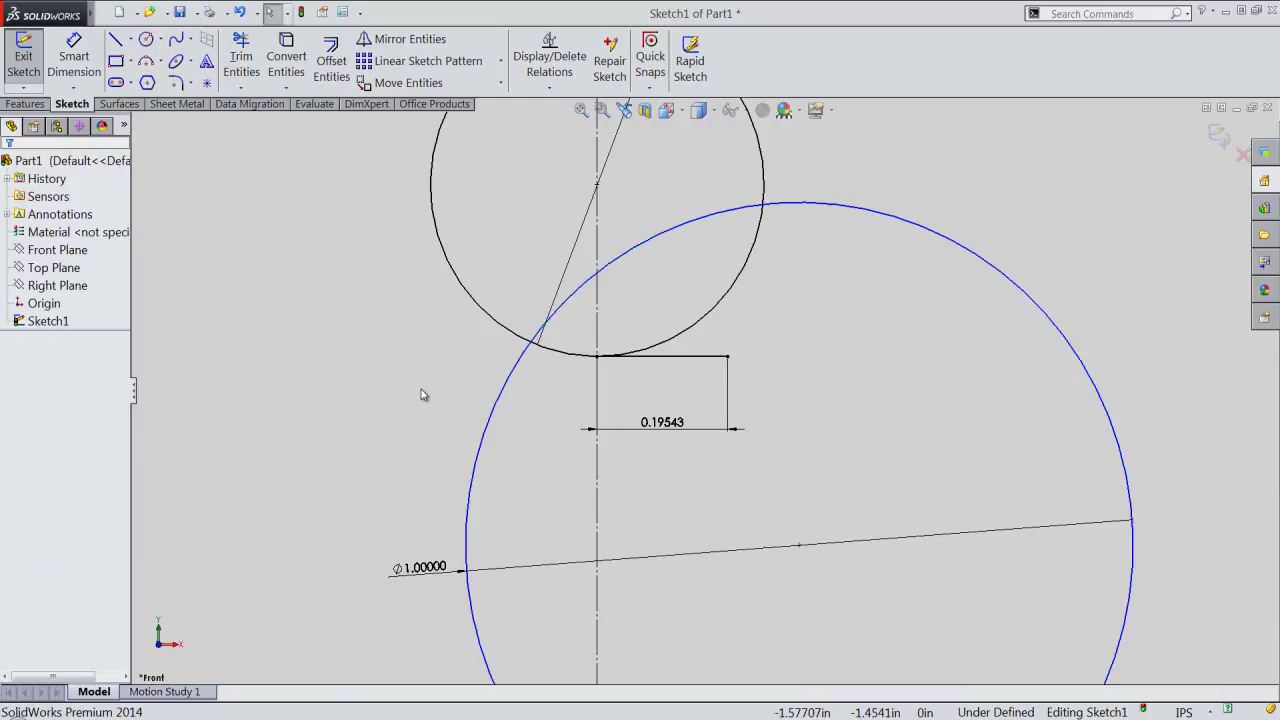
key("f")
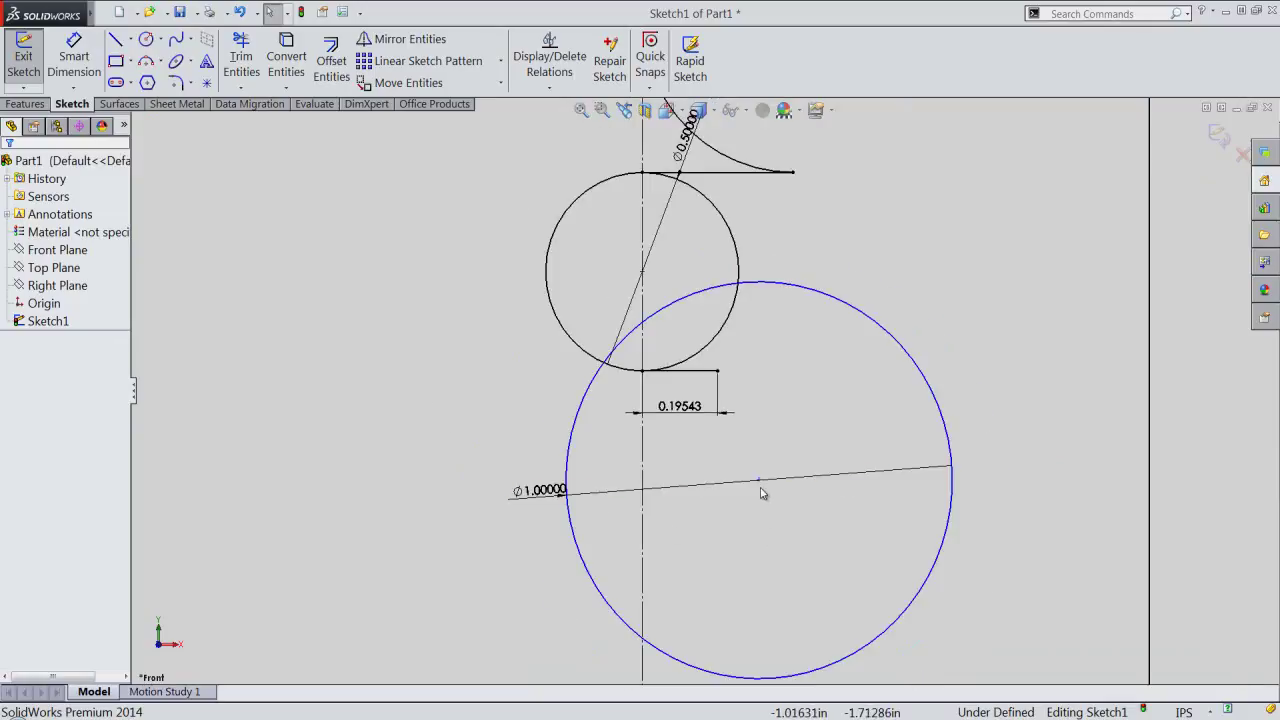
left_click_drag(760, 484, 833, 543)
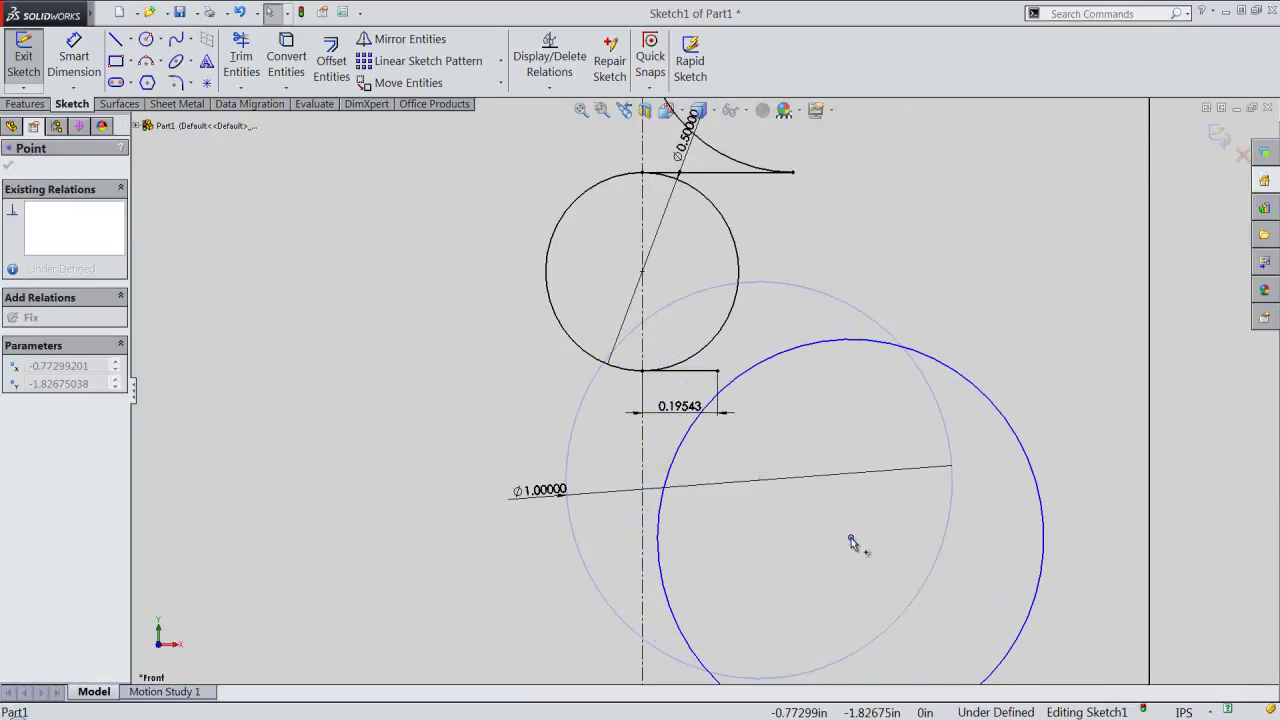
left_click_drag(833, 543, 851, 540)
left_click(813, 560)
Step: Make the Ø1 circle tangent to the centreline and coincident with the 0.19543 line's end
left_click(659, 512)
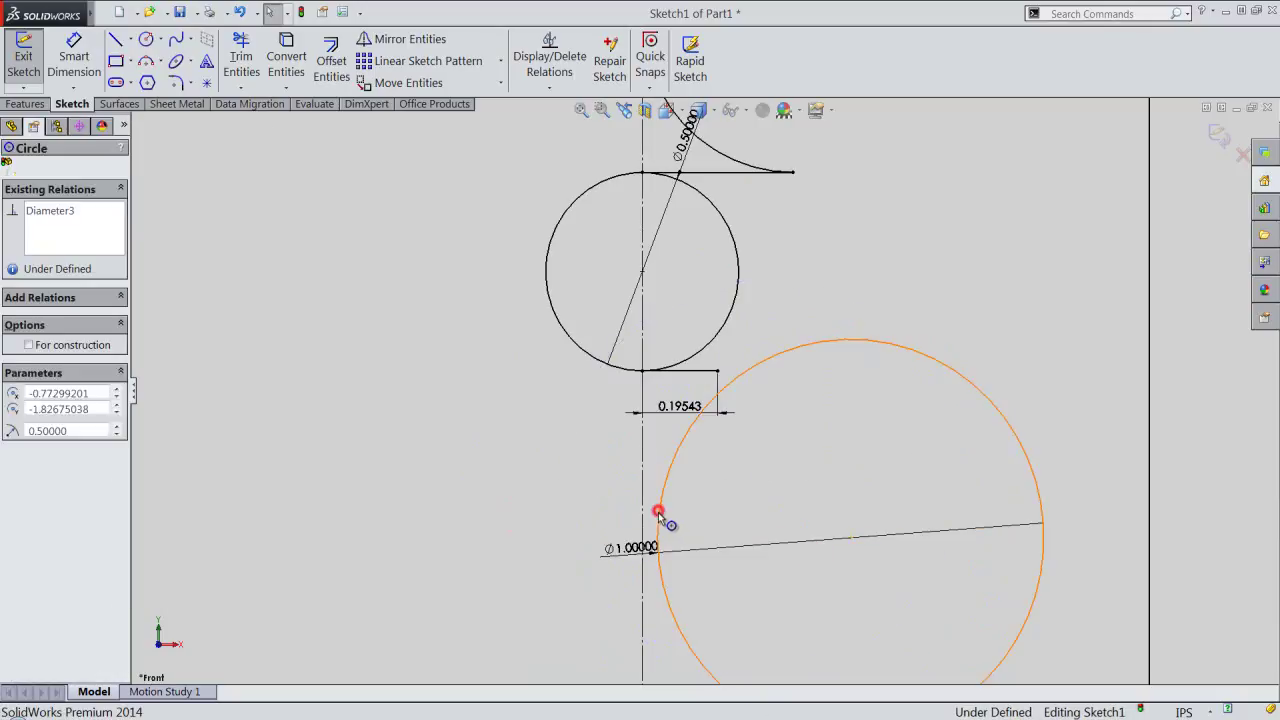
left_click(643, 515, "ctrl")
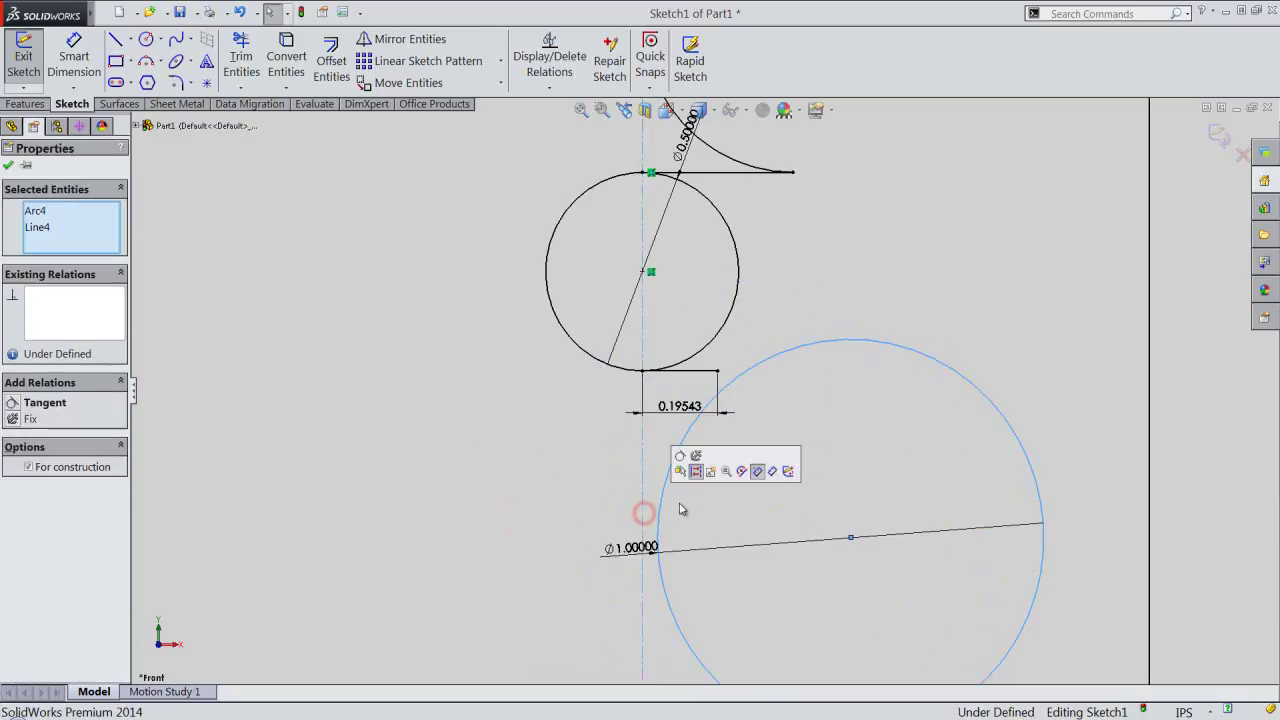
left_click(679, 454)
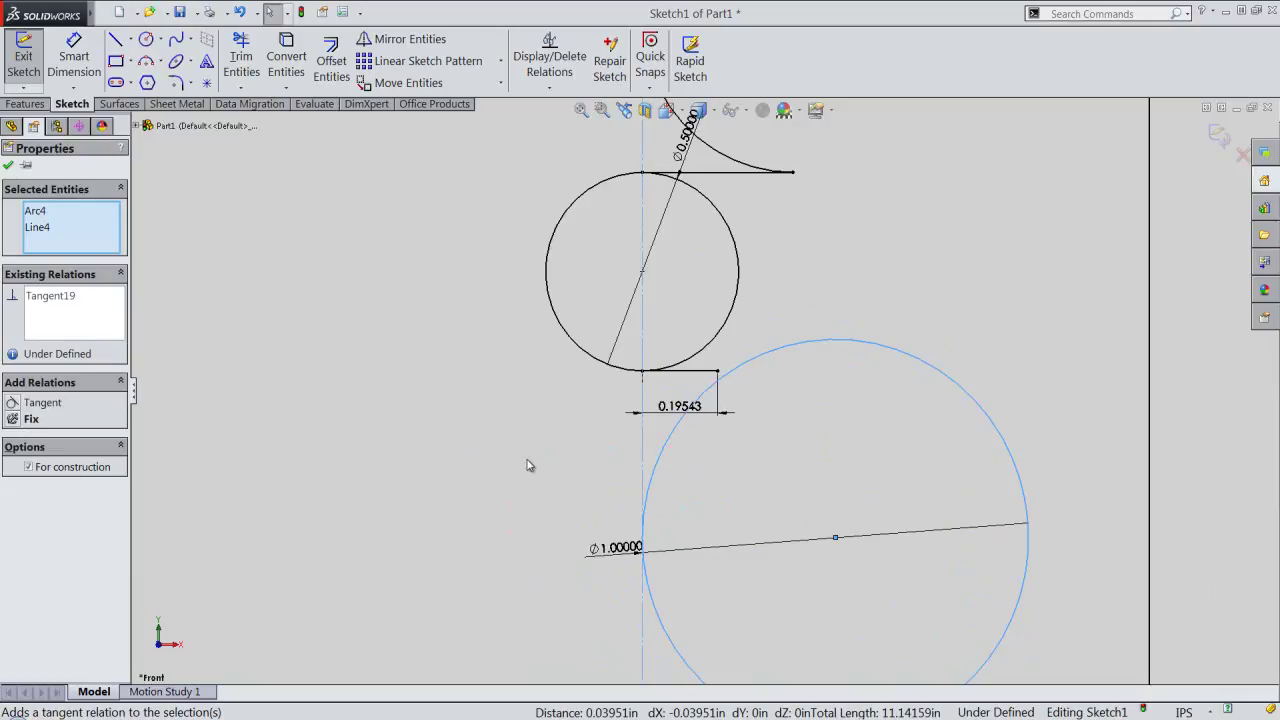
left_click(529, 465)
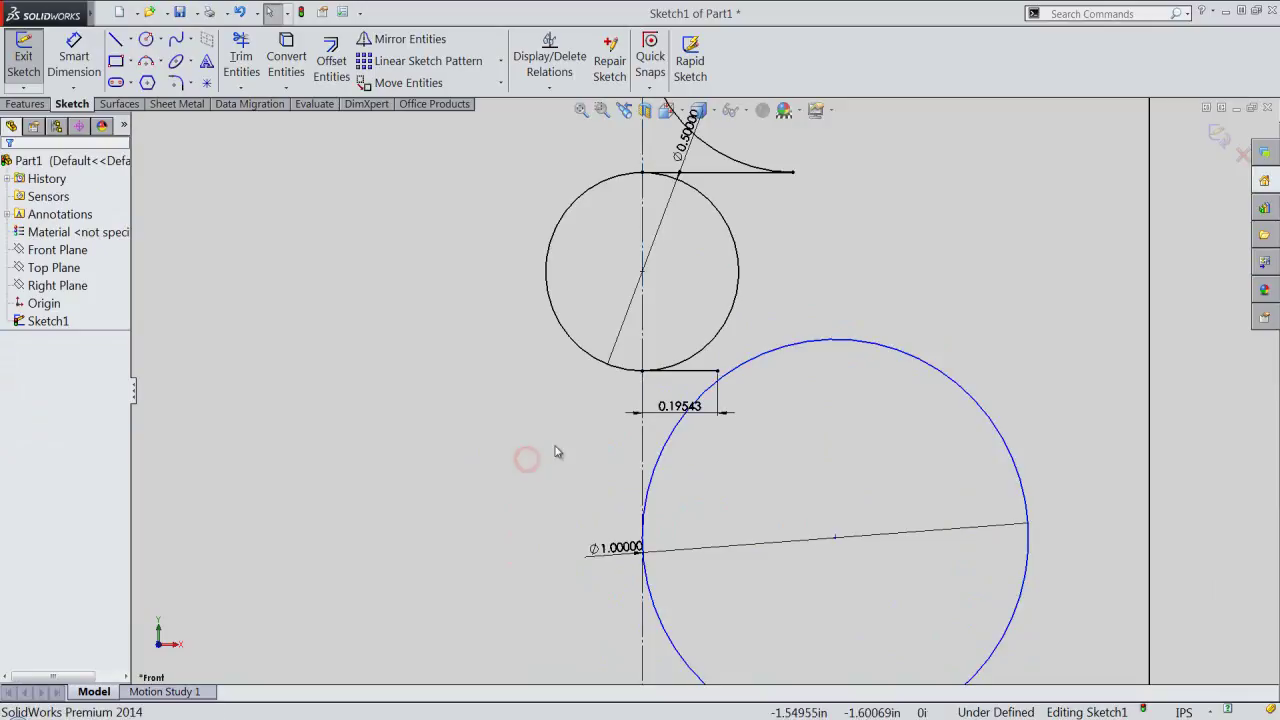
left_click(718, 372)
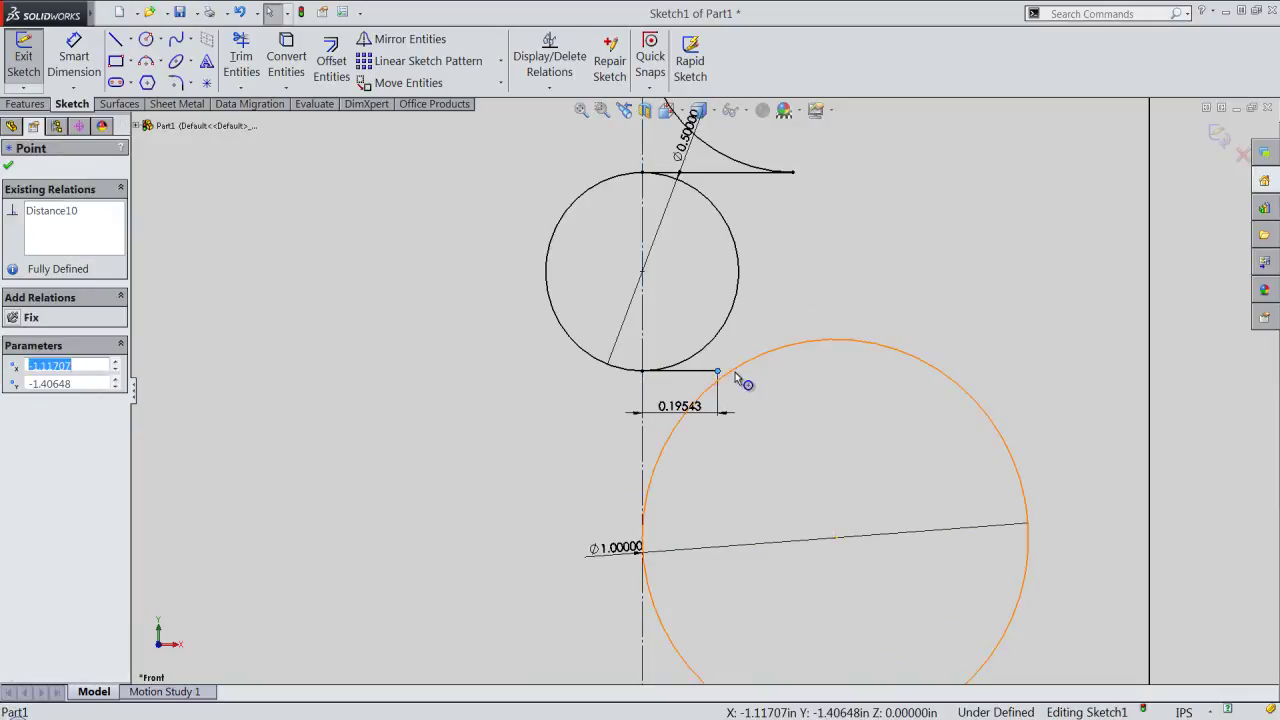
left_click(735, 372, "ctrl")
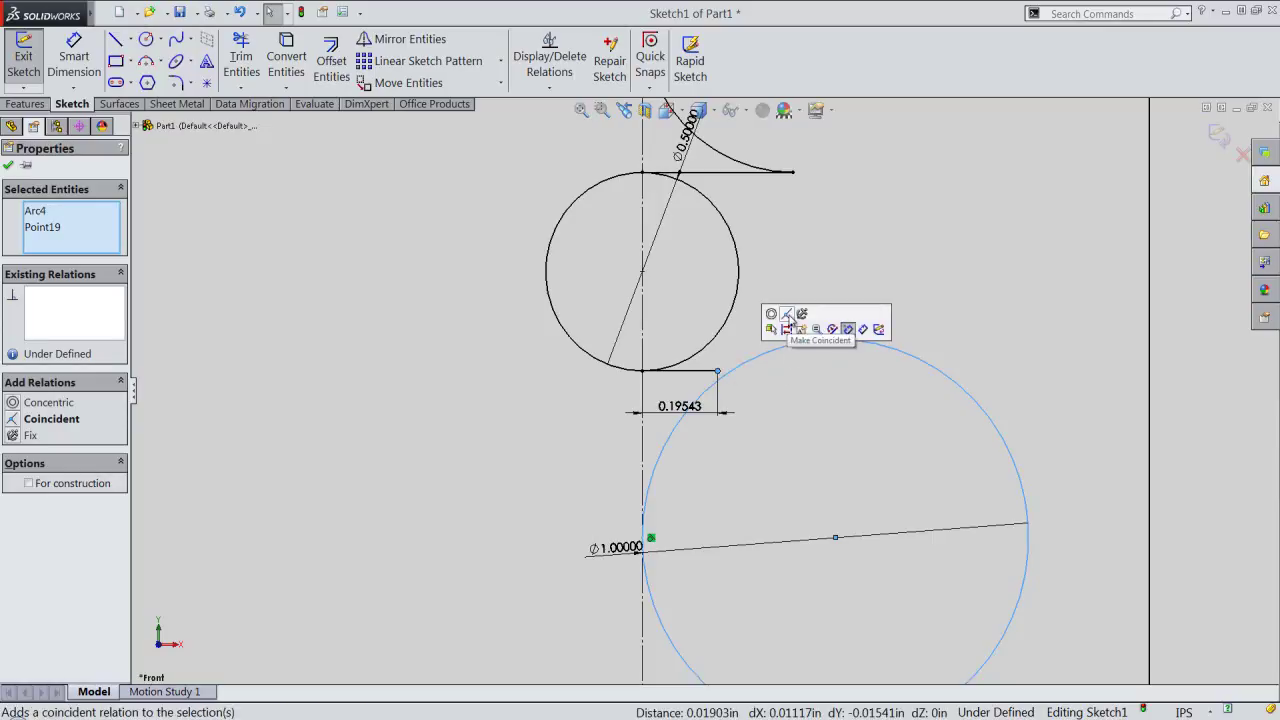
left_click(786, 314)
left_click(766, 305)
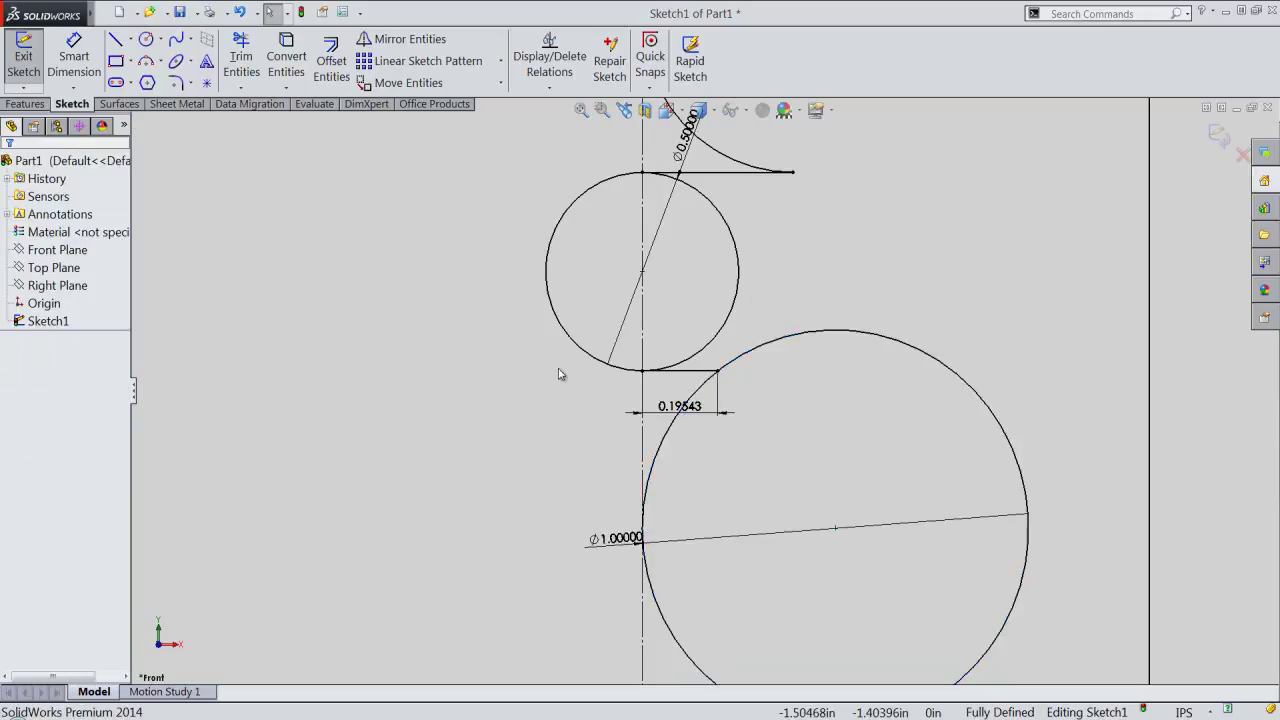
scroll(490, 372, "up", 1)
scroll(490, 372, "up", 1)
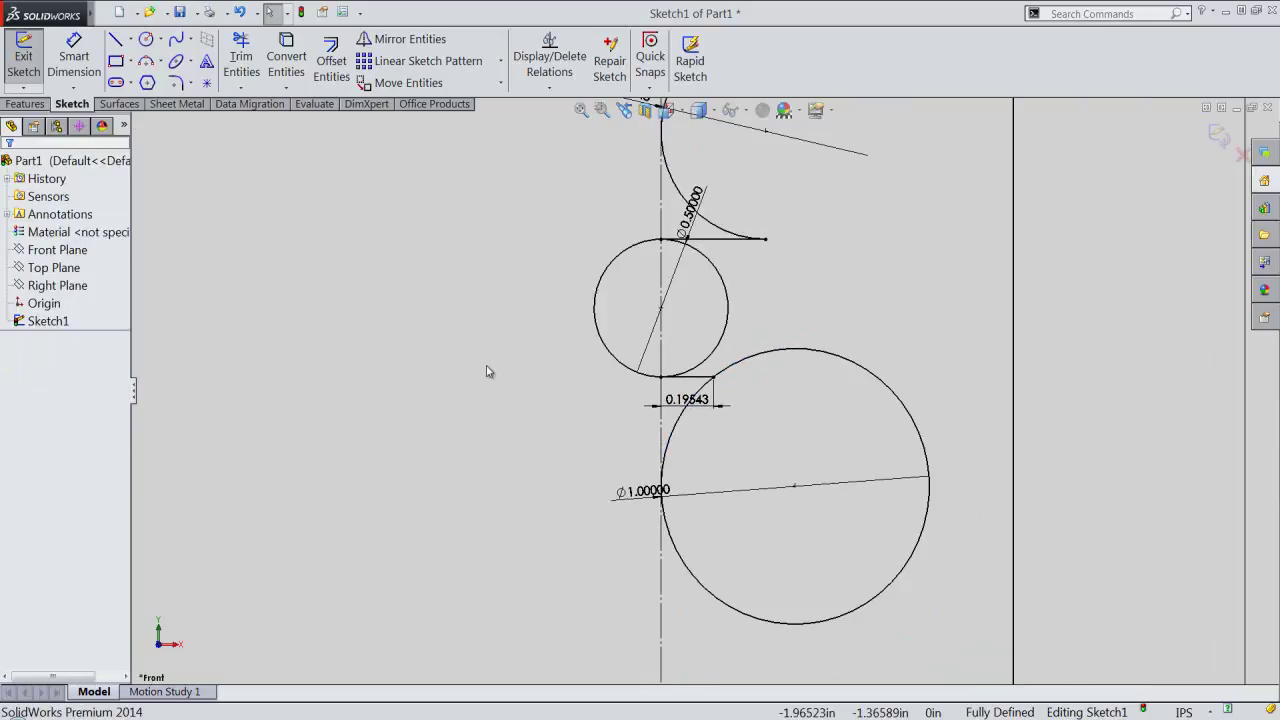
Step: Draw a short horizontal line from the centreline below the Ø1 circle
right_click(519, 542)
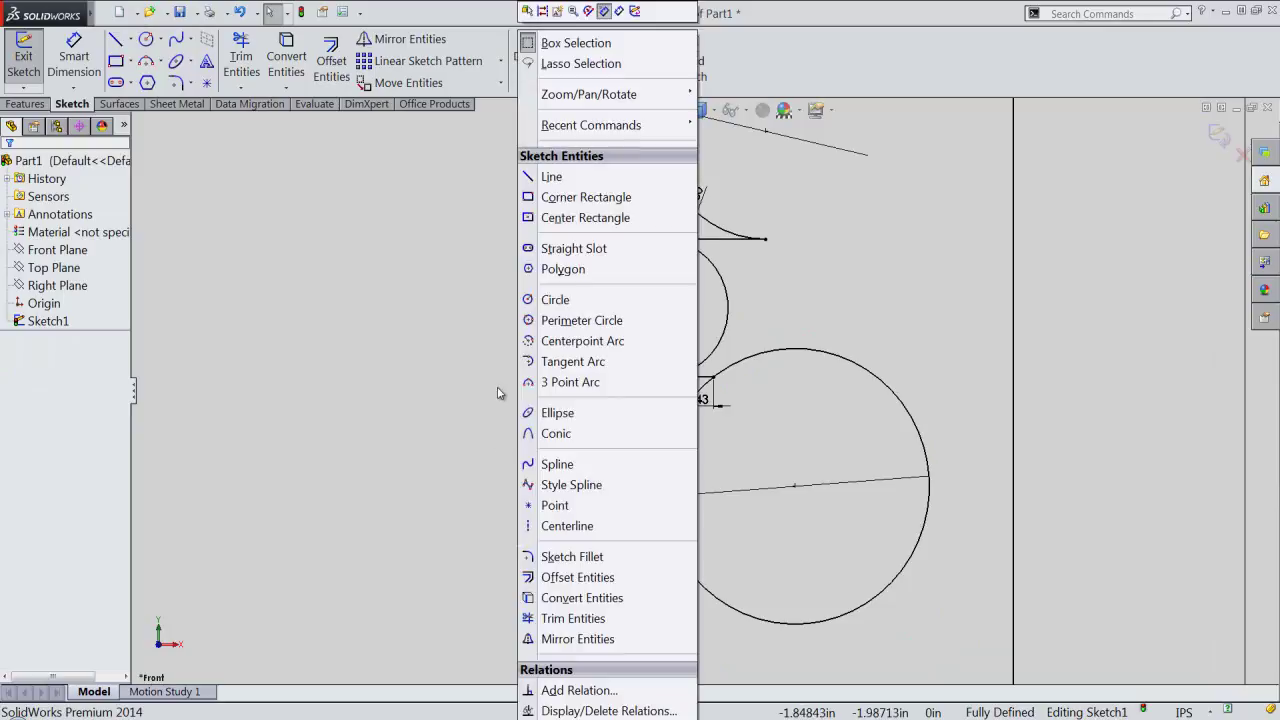
left_click(556, 177)
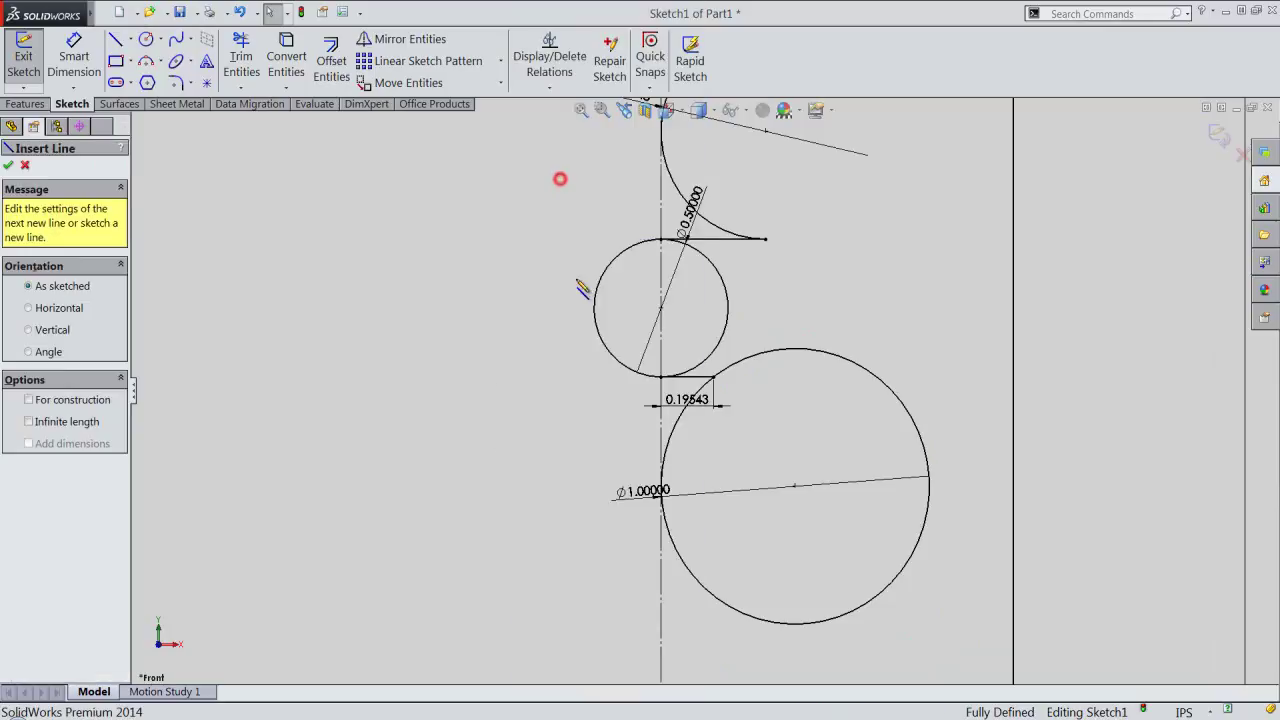
left_click(661, 622)
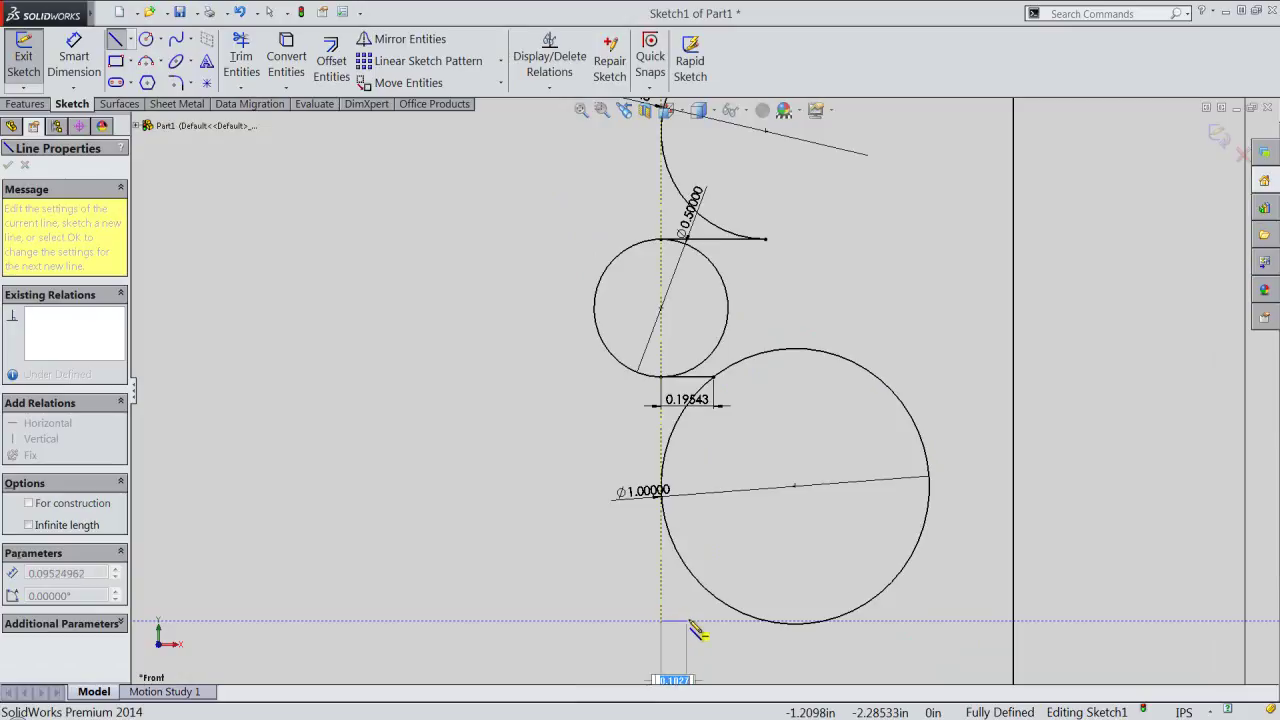
left_click(695, 622)
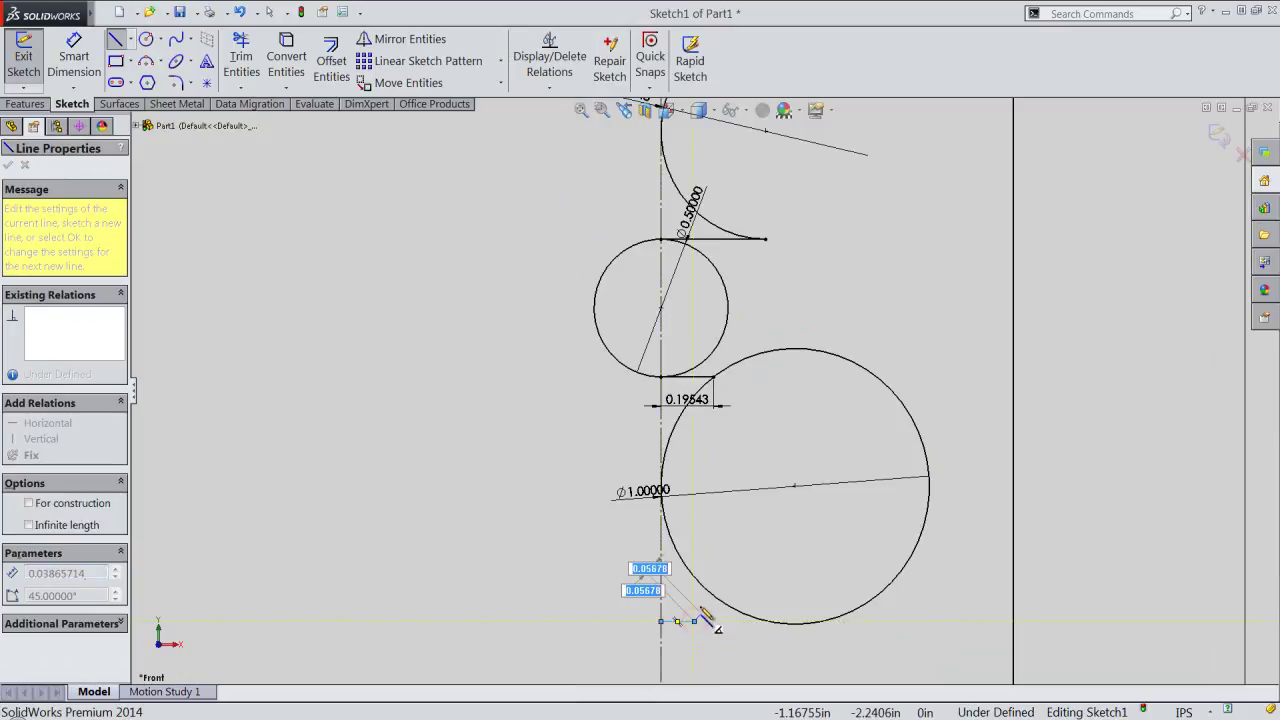
right_click(701, 608)
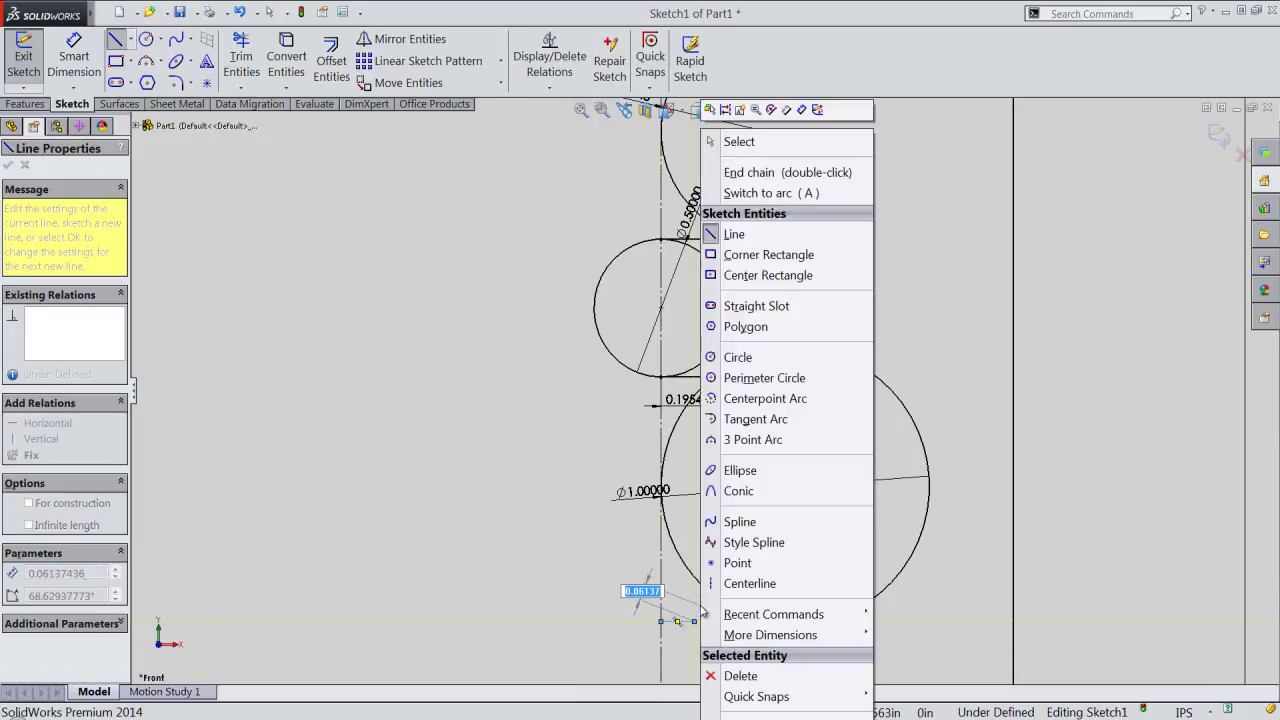
left_click(738, 143)
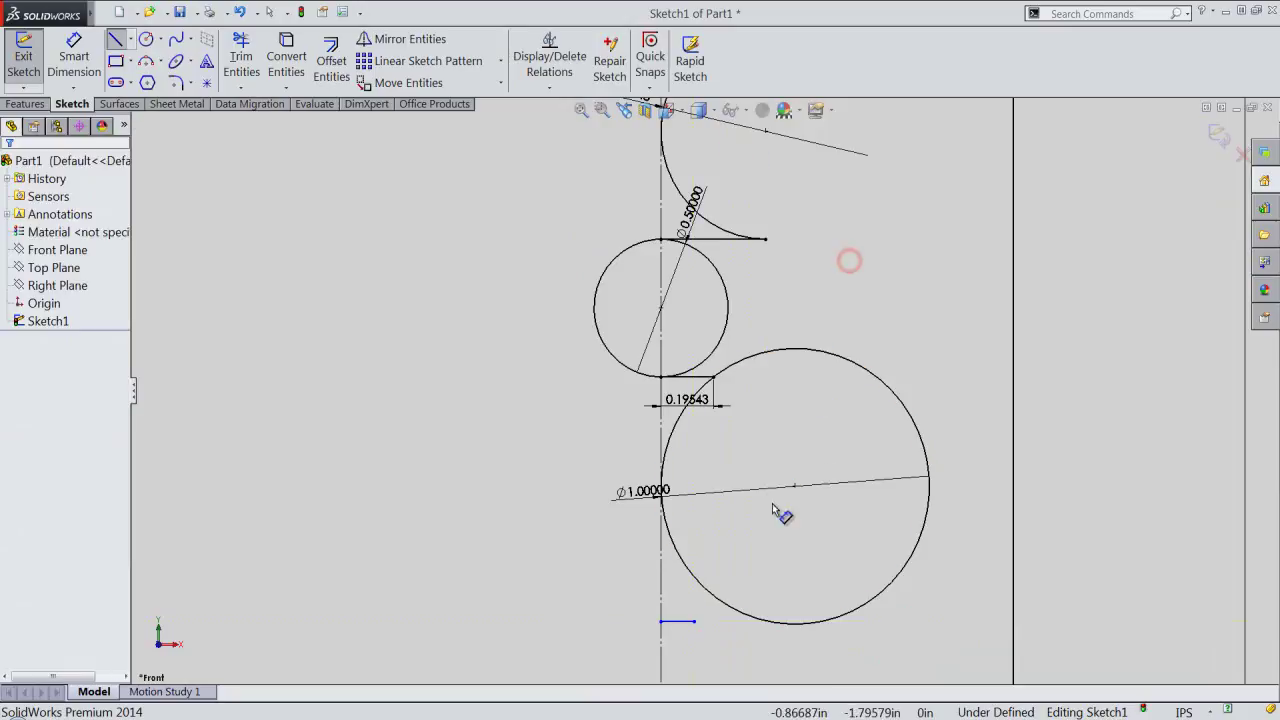
key("Escape")
Step: Make the new line equal to the 0.19543 line and coincident with the Ø1 circle
left_click(685, 622)
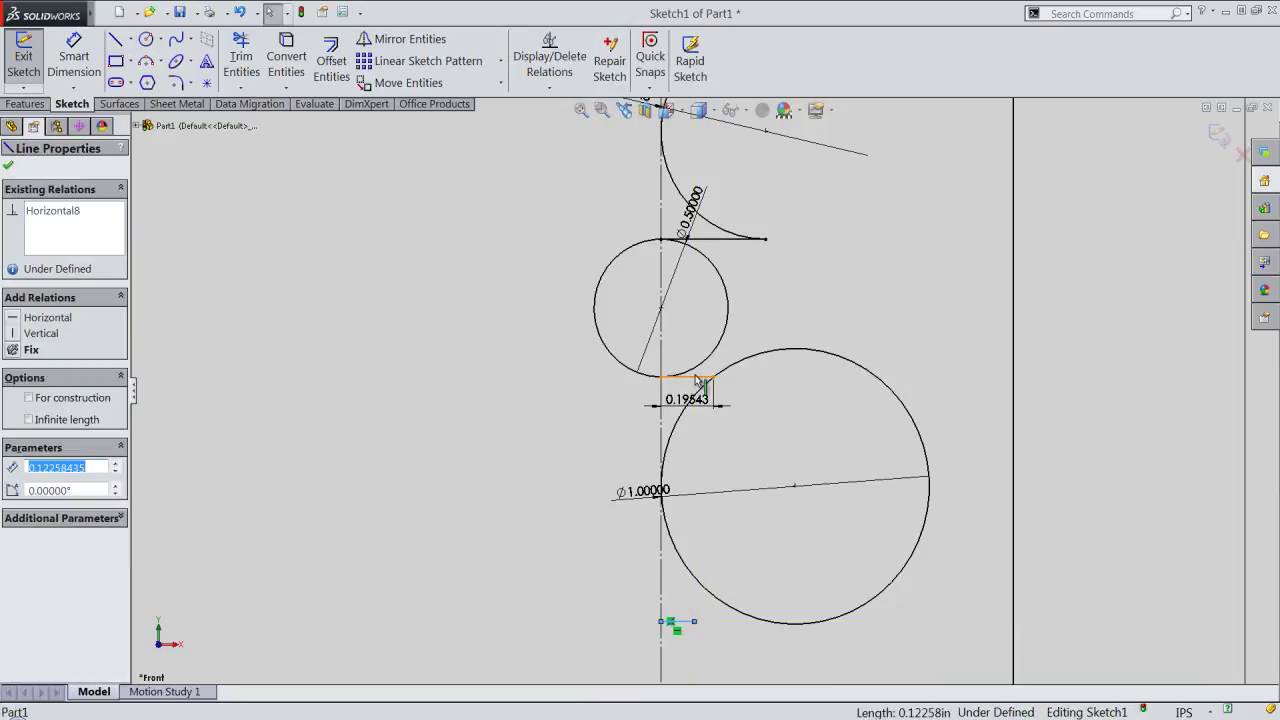
left_click(662, 365, "ctrl")
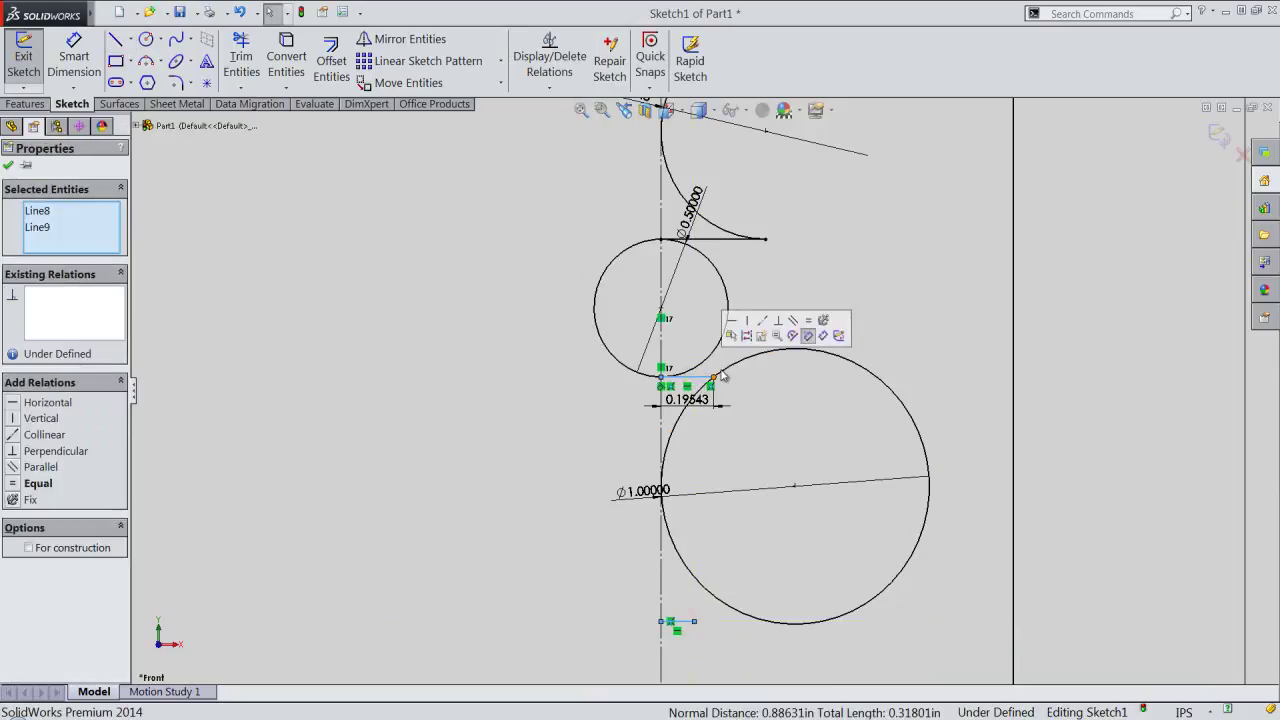
left_click(807, 333)
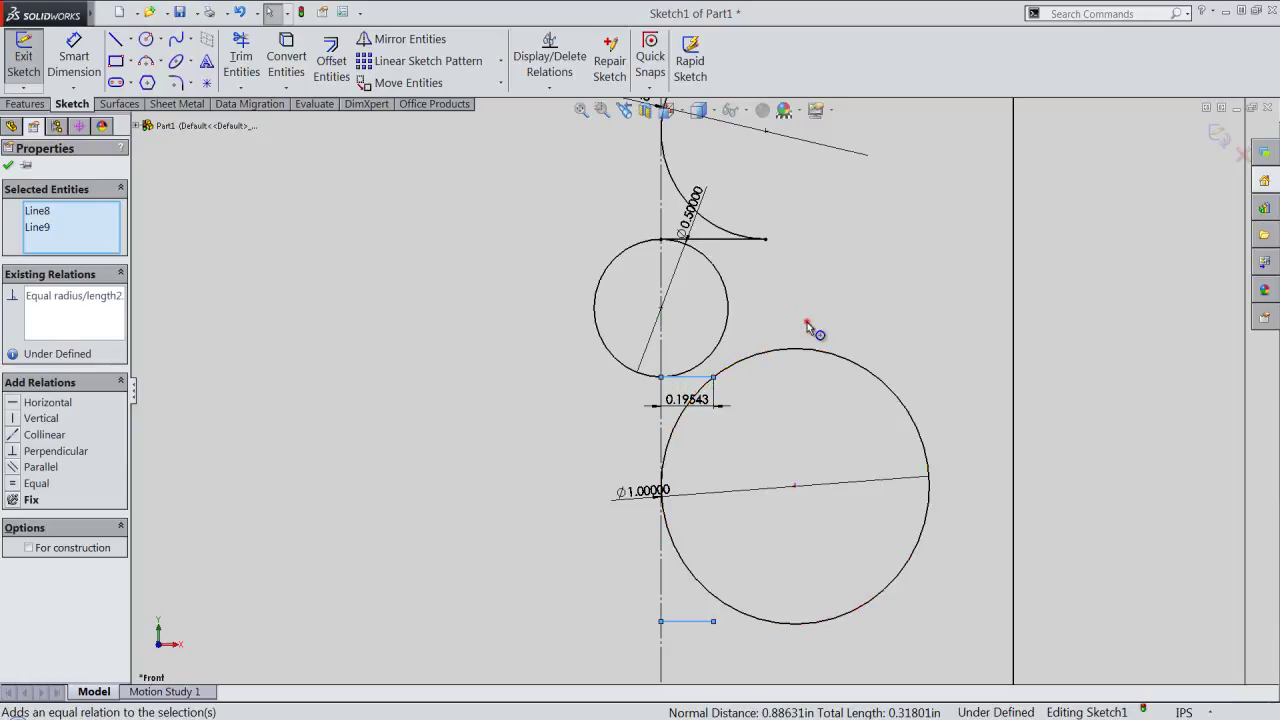
left_click(808, 326)
left_click(739, 613)
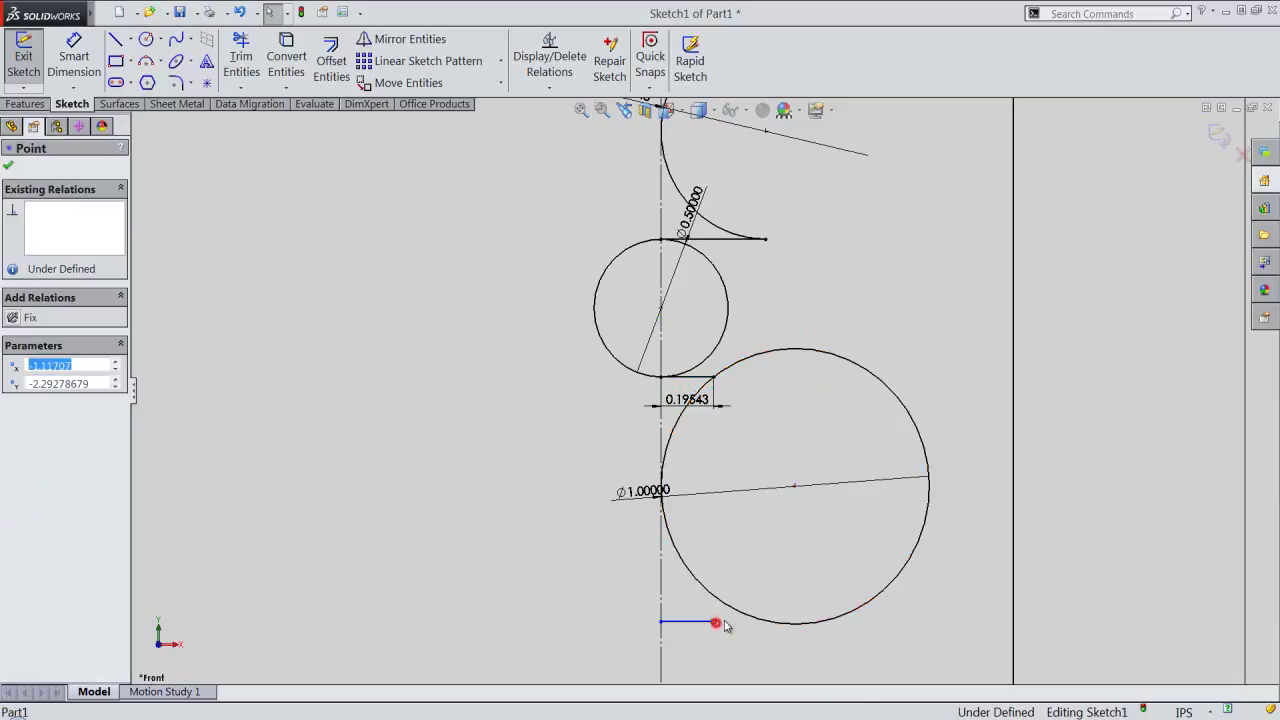
left_click(745, 621, "ctrl")
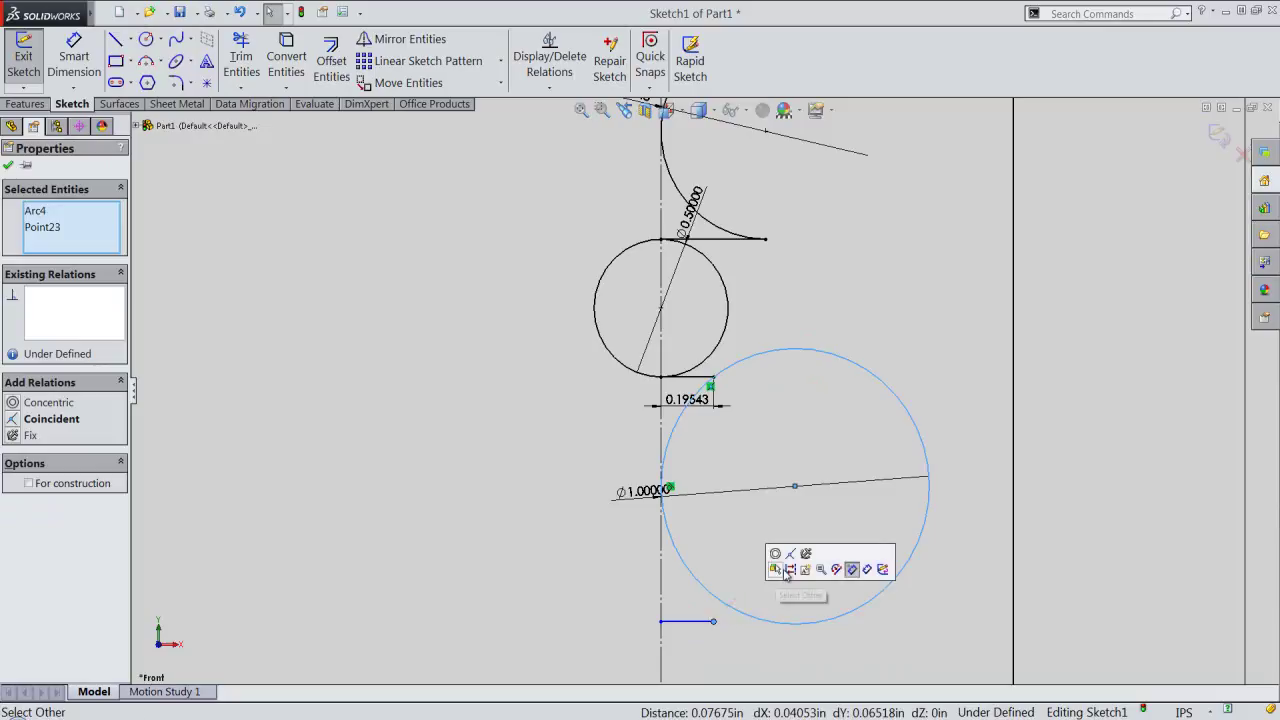
left_click(792, 558)
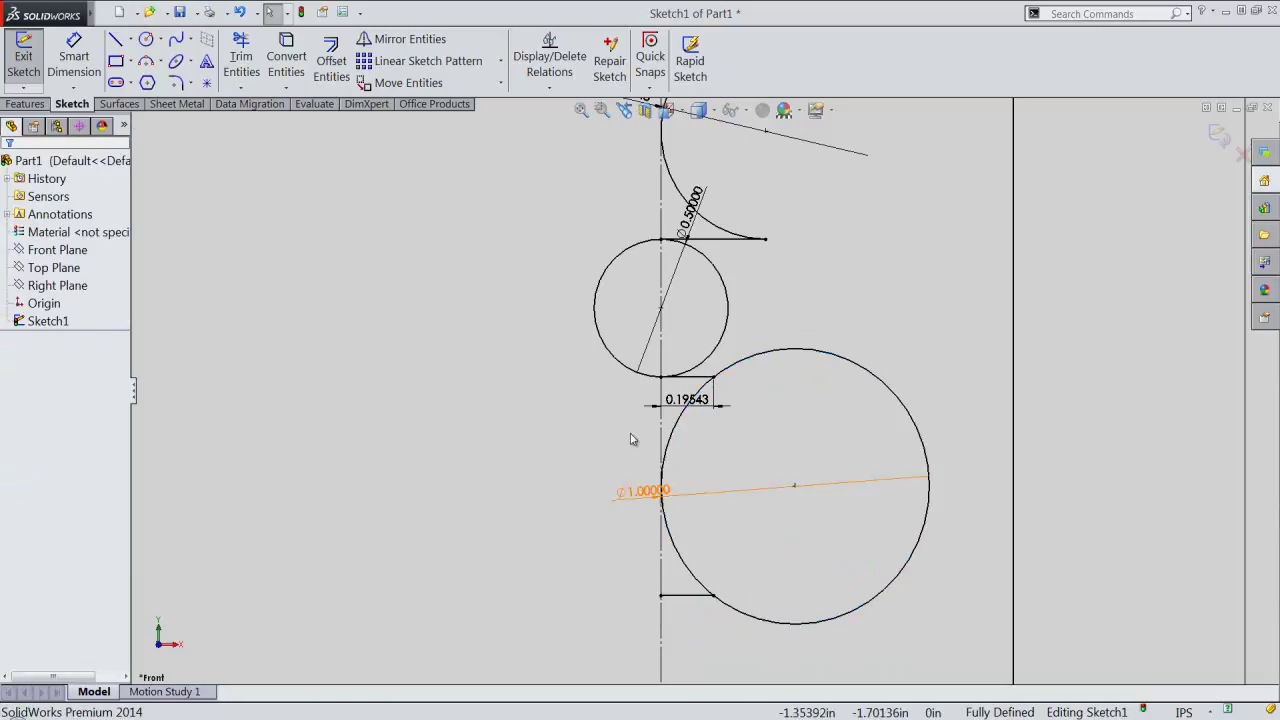
Step: Trim the right part of the Ø1 circle and the left half of the Ø0.5 circle
mouse_move(45, 13)
left_click(168, 13)
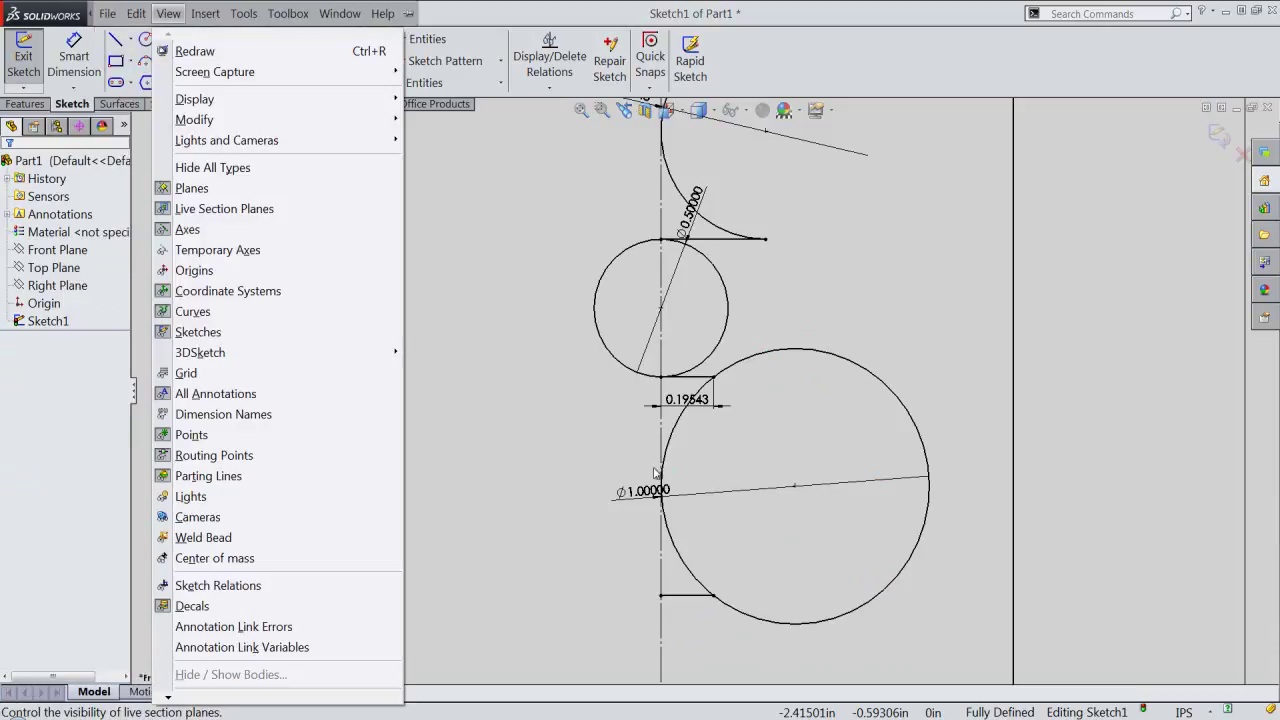
left_click(780, 541)
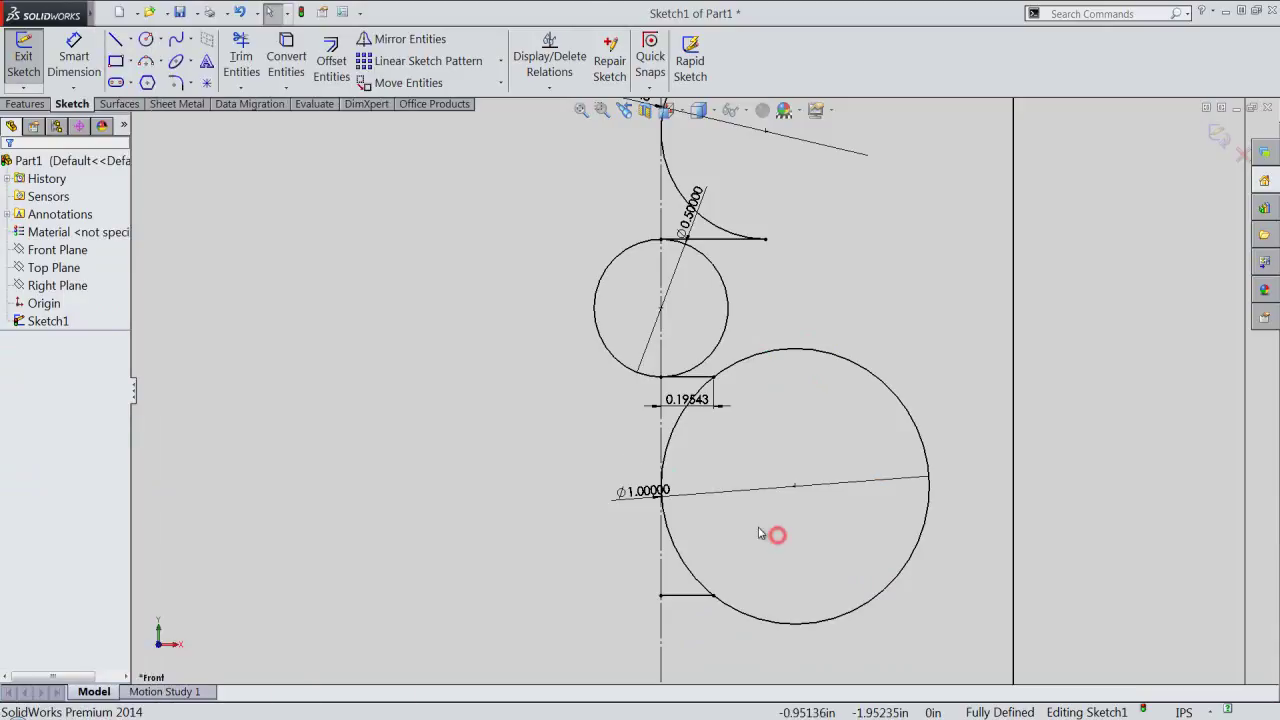
left_click(241, 60)
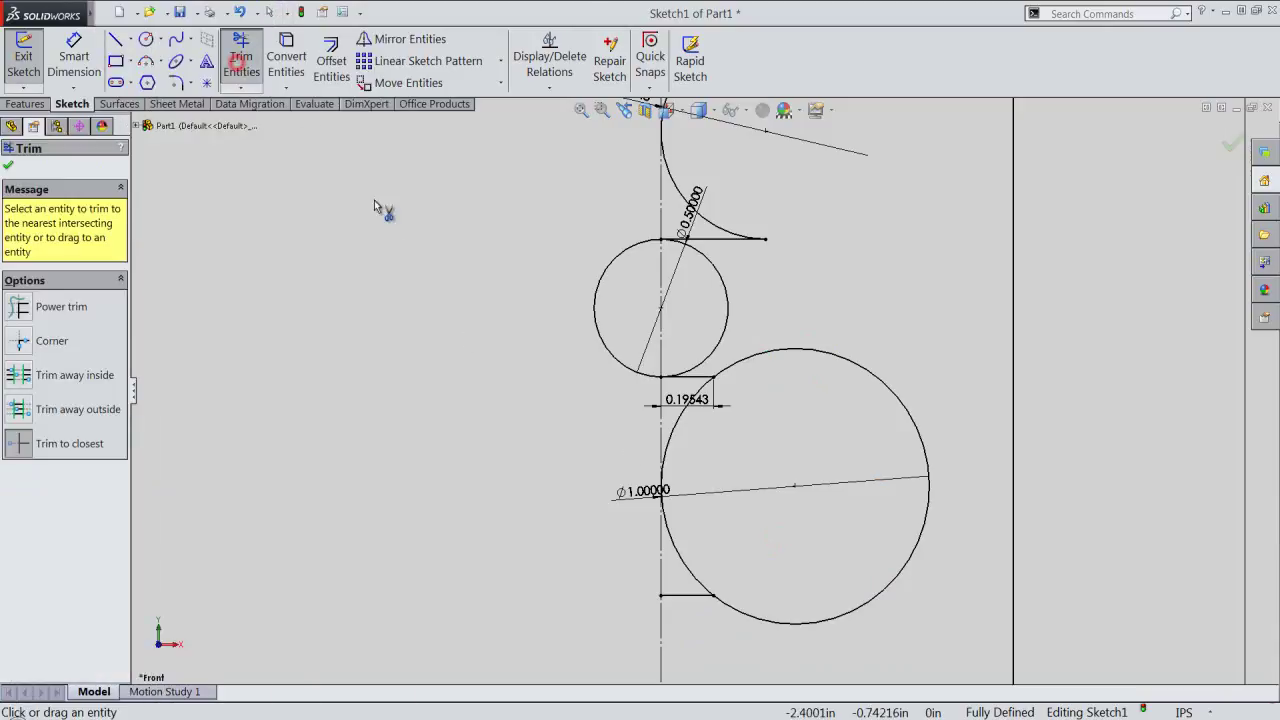
left_click(759, 358)
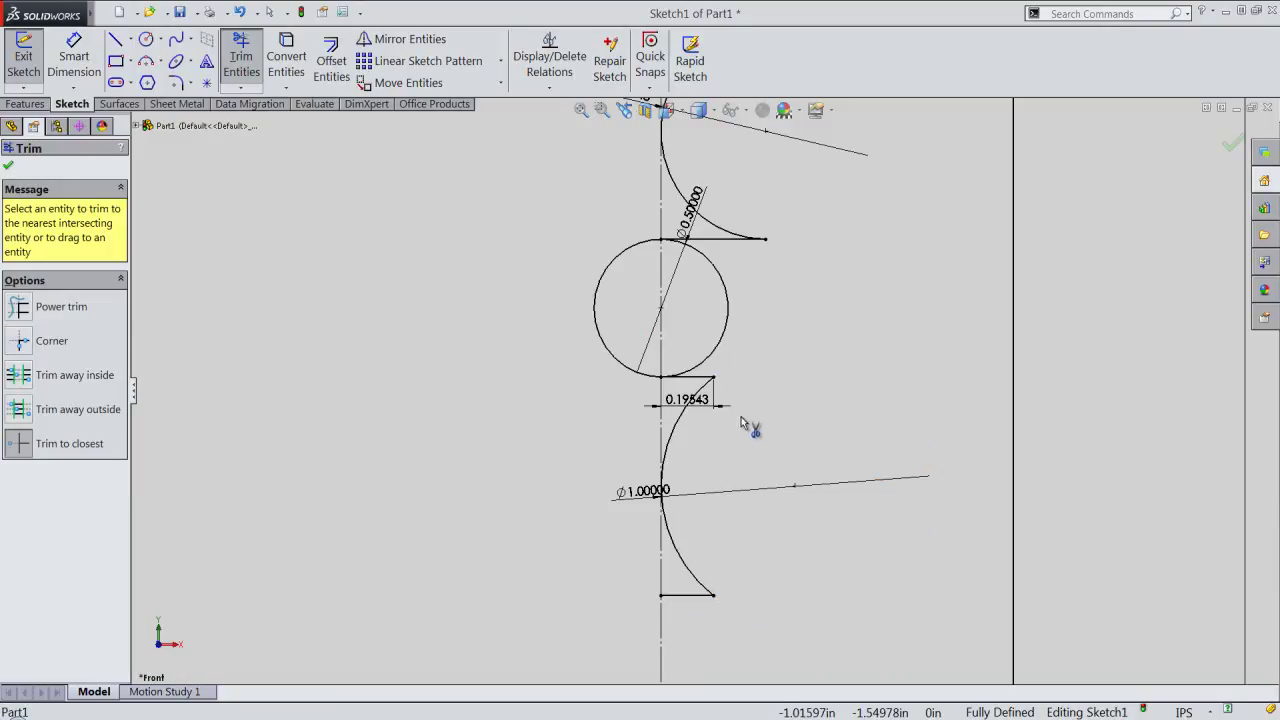
right_click(741, 420)
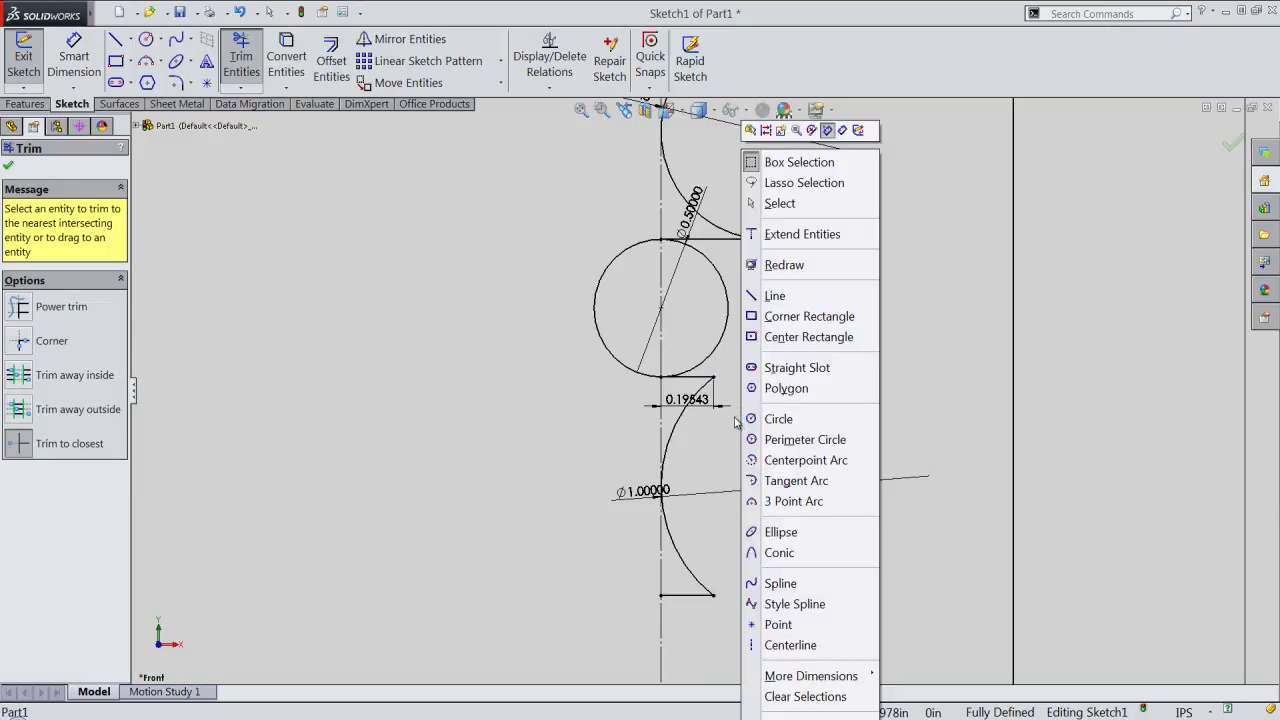
left_click(729, 422)
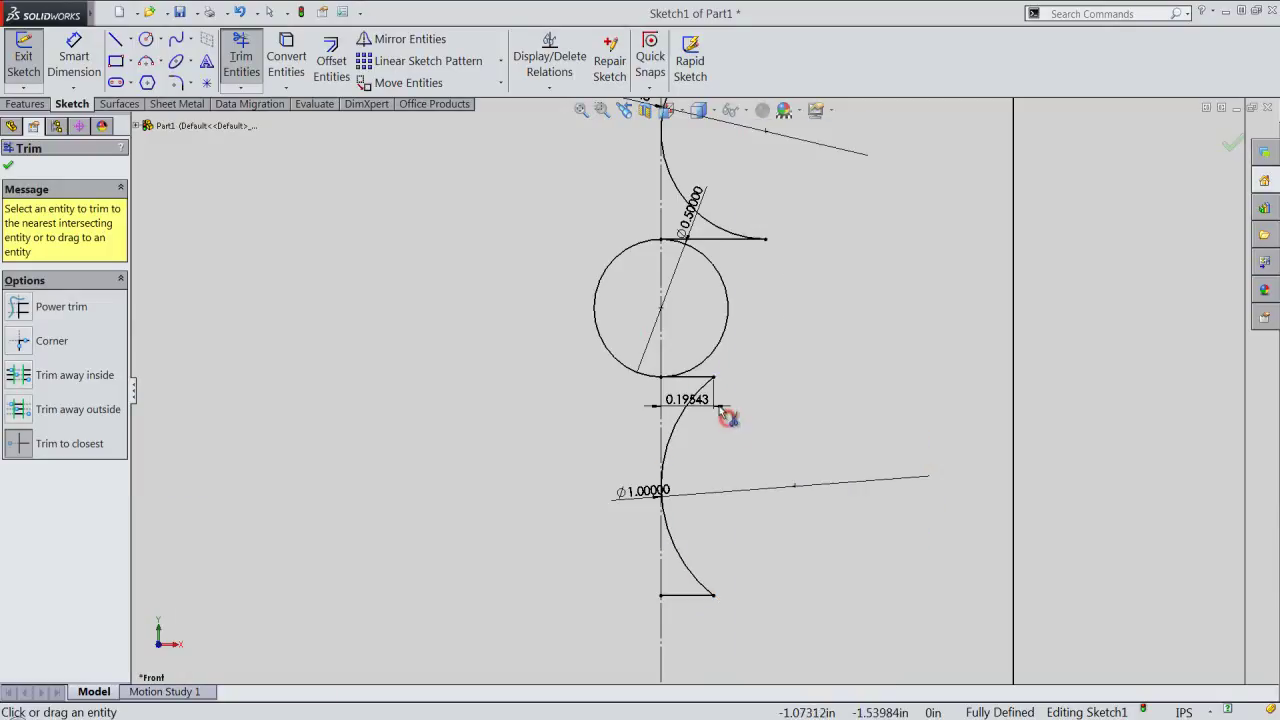
left_click(610, 355)
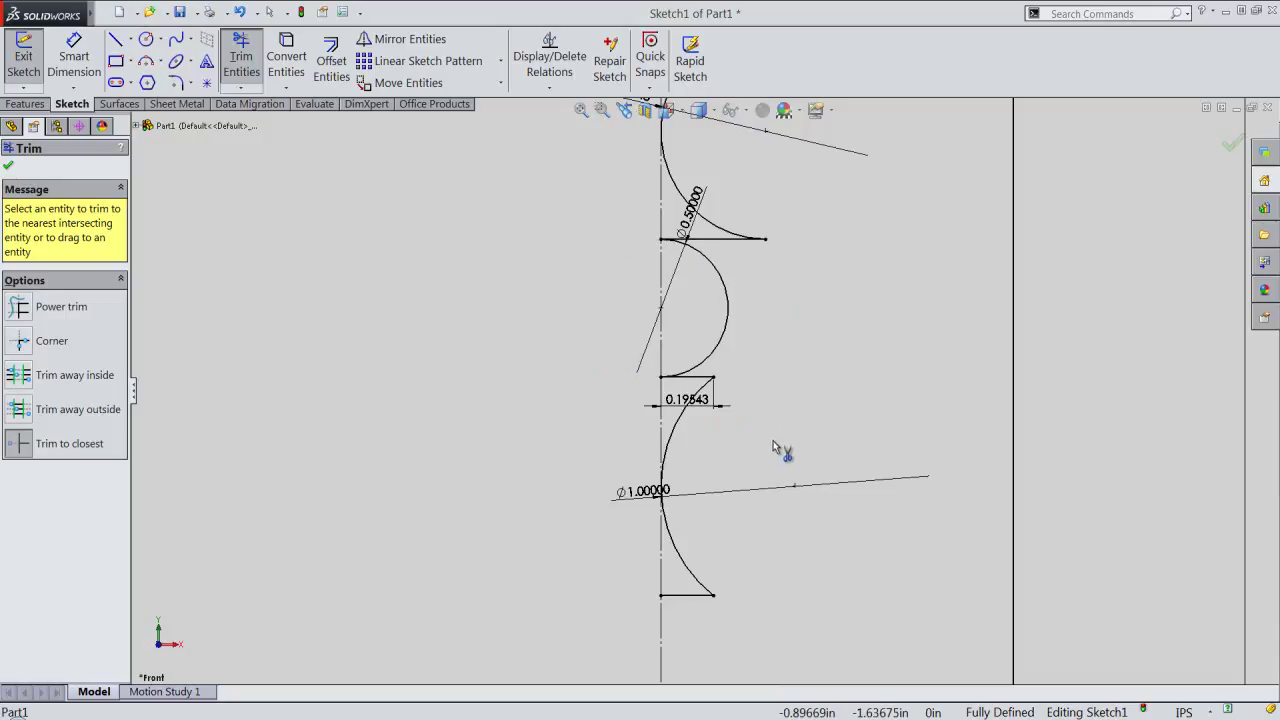
right_click(773, 446)
left_click(812, 206)
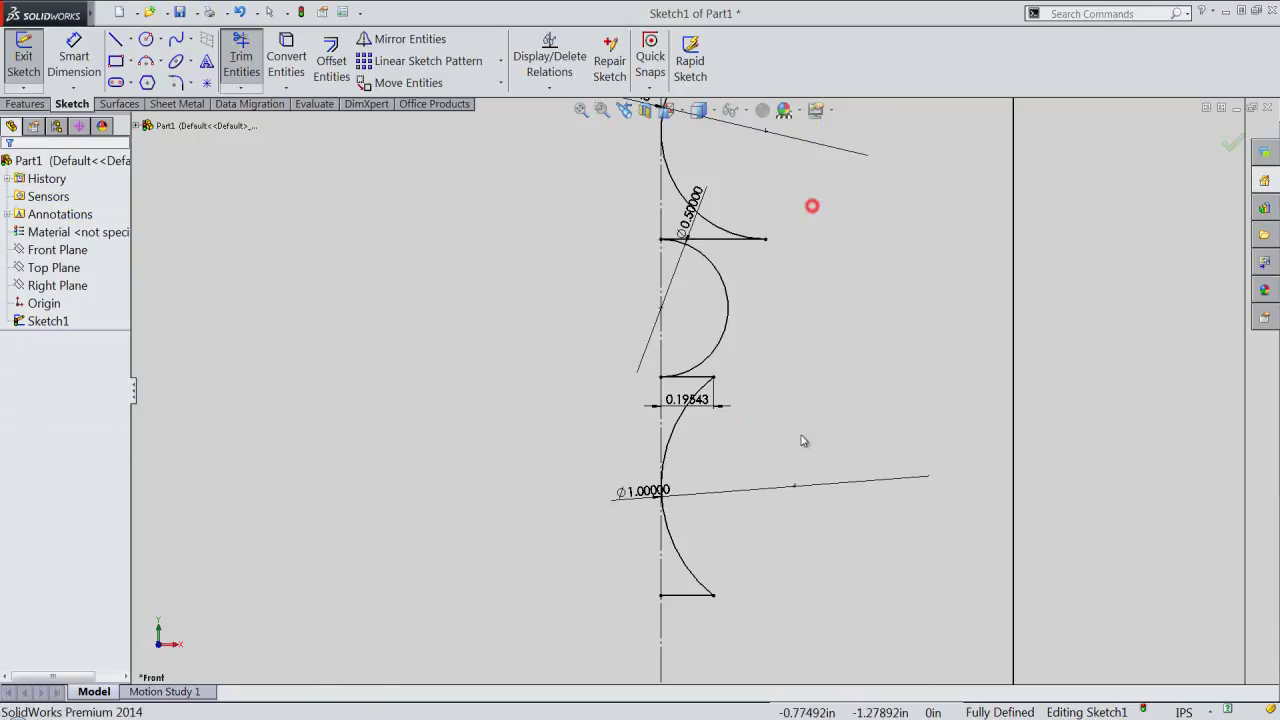
scroll(740, 600, "down", 2)
scroll(697, 617, "down", 1)
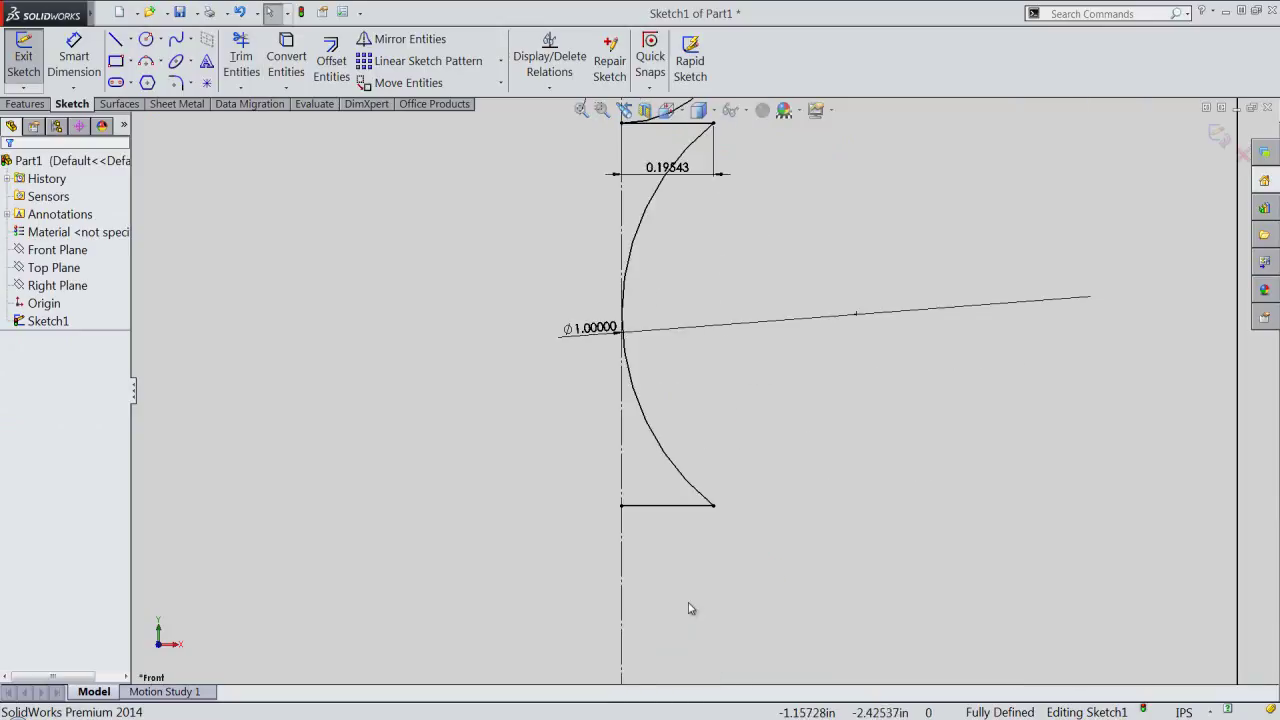
scroll(697, 617, "down", 1)
Step: Draw a Ø0.5 circle centred on the centreline below the arcs
right_click(687, 579)
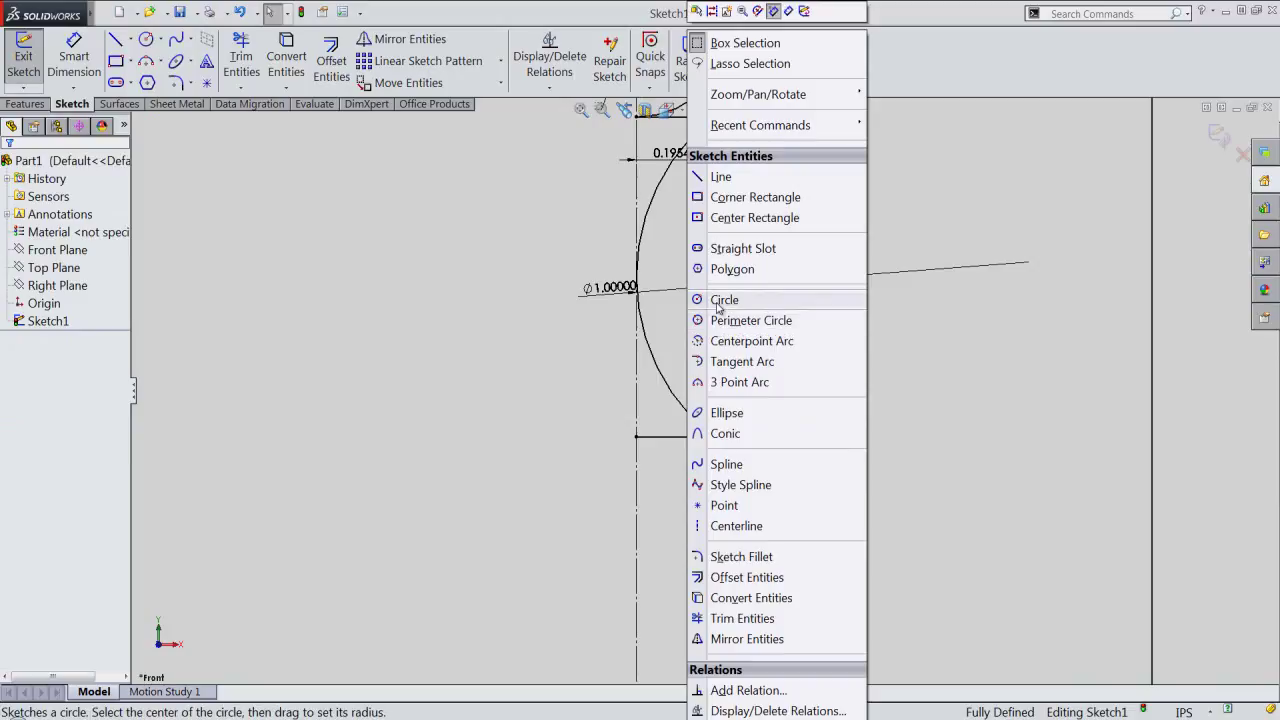
left_click(717, 305)
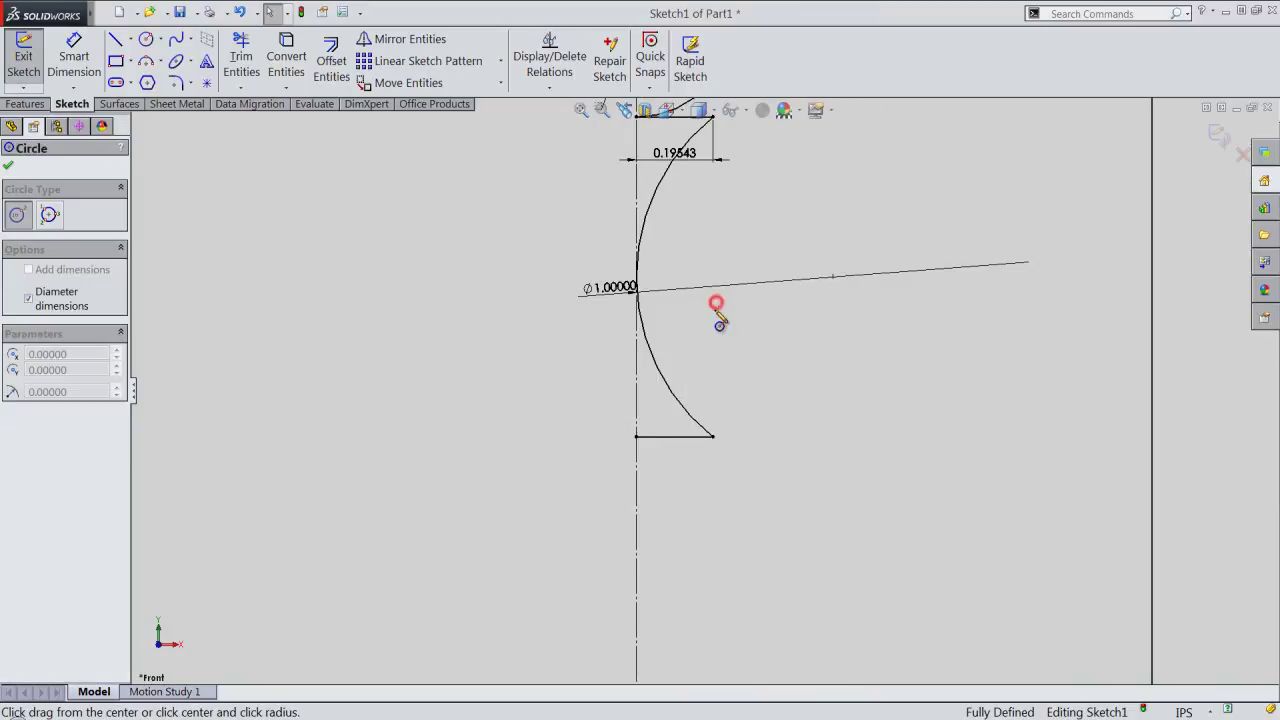
left_click(637, 579)
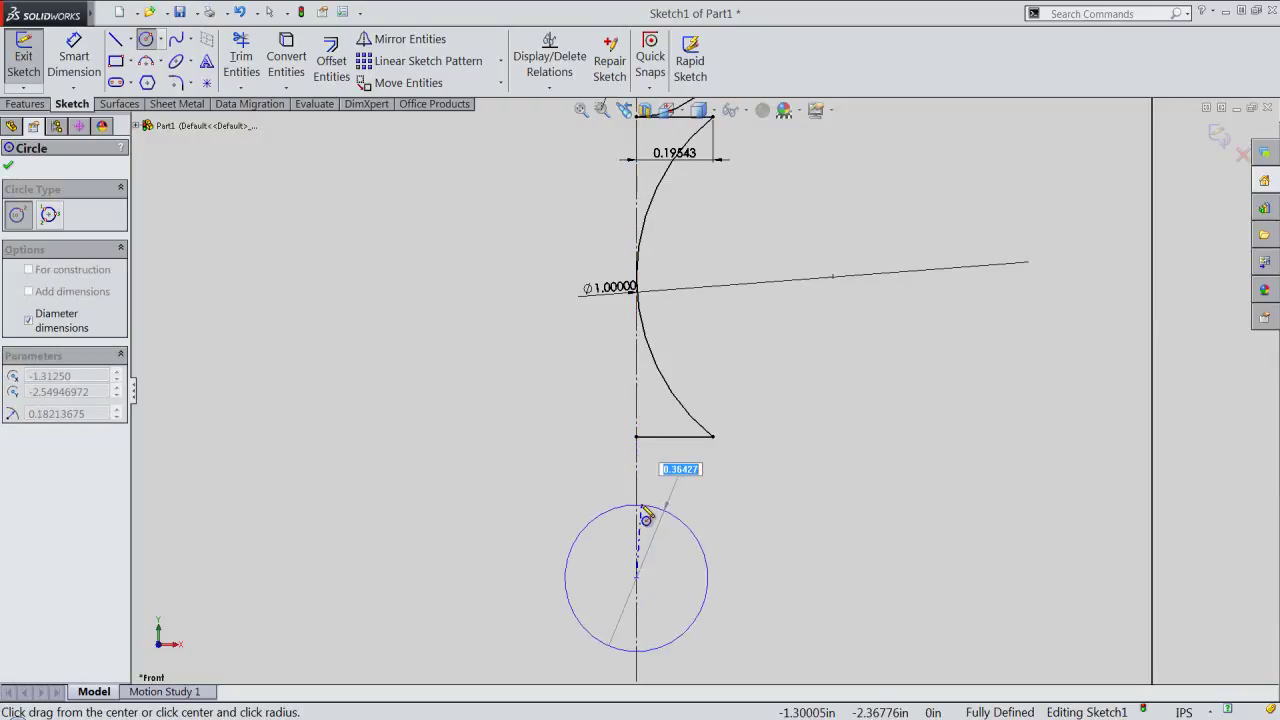
type("0.50000")
key("Return")
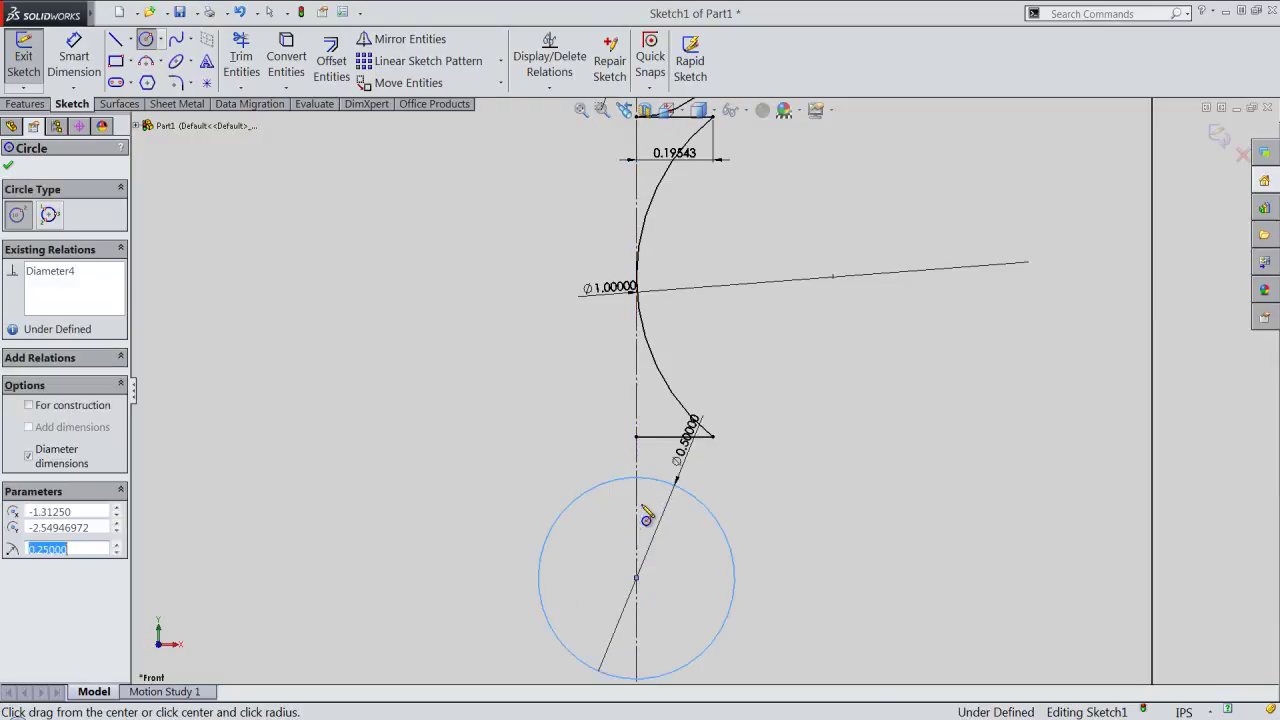
right_click(732, 465)
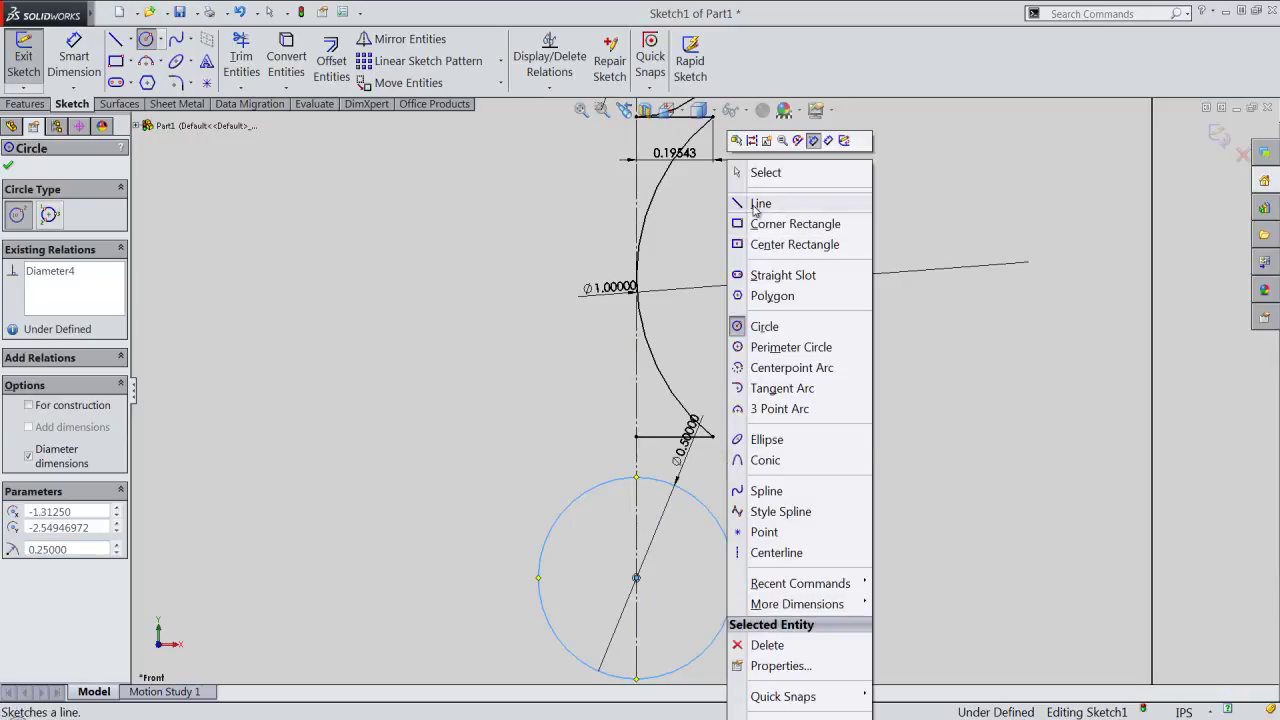
left_click(757, 174)
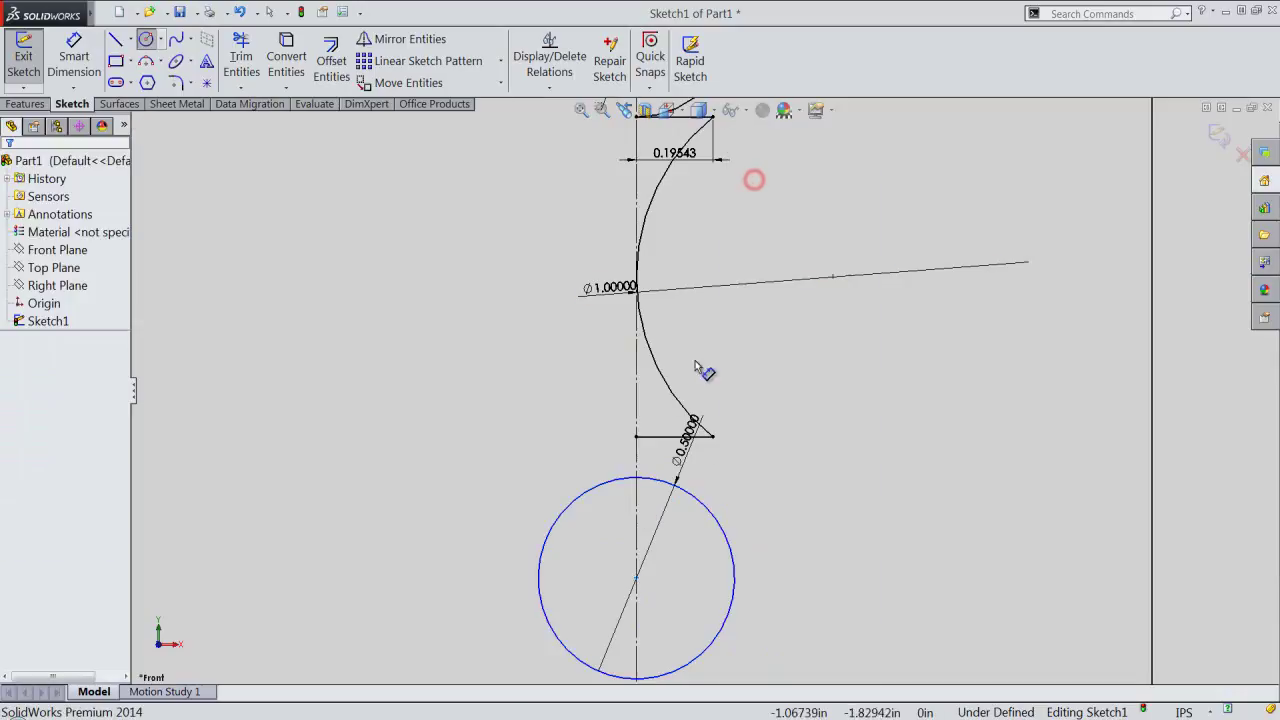
Step: Make the new Ø0.5 circle pass through the short line's end point
left_click(644, 480)
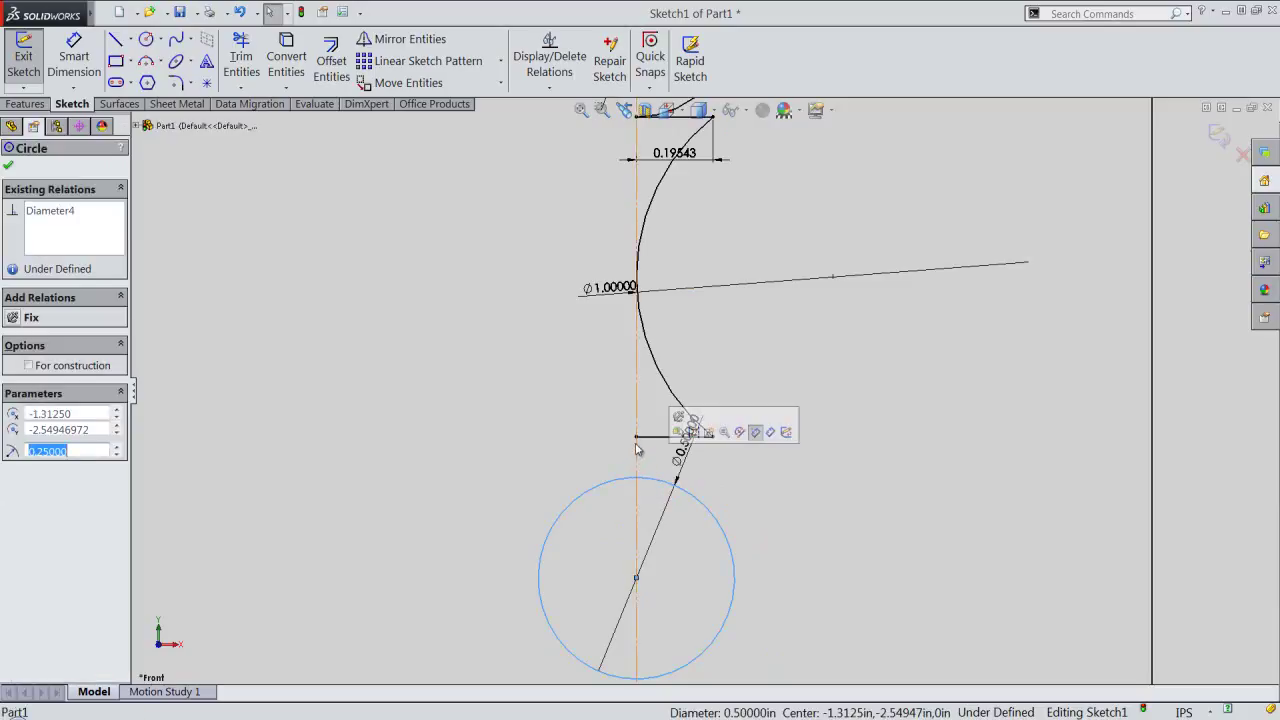
left_click(637, 437, "ctrl")
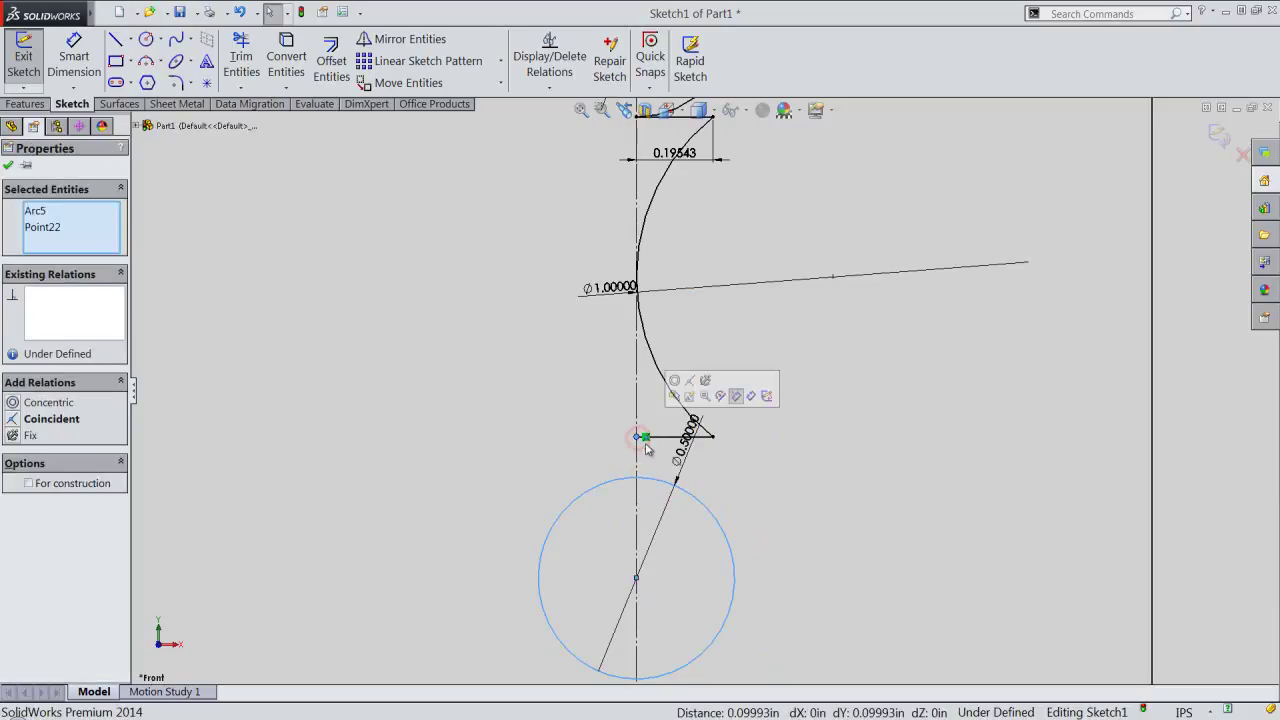
left_click(688, 382)
left_click(797, 454)
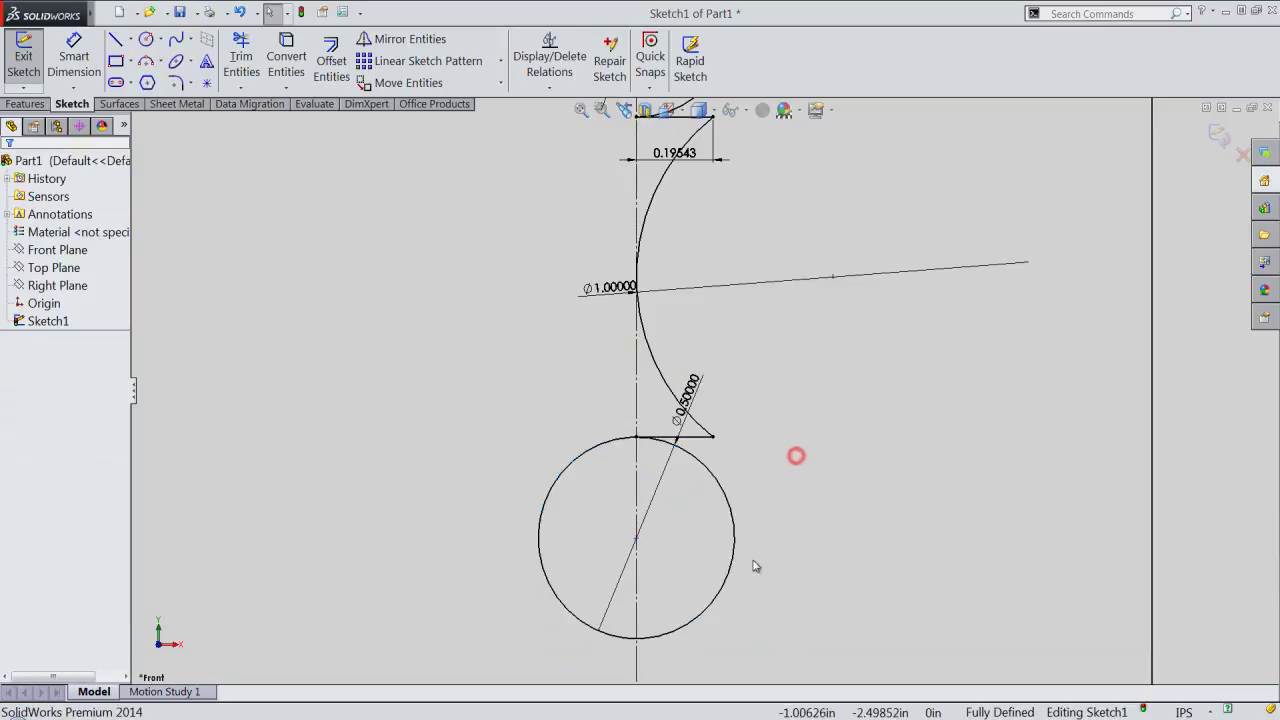
scroll(737, 560, "up", 1)
scroll(690, 586, "down", 1)
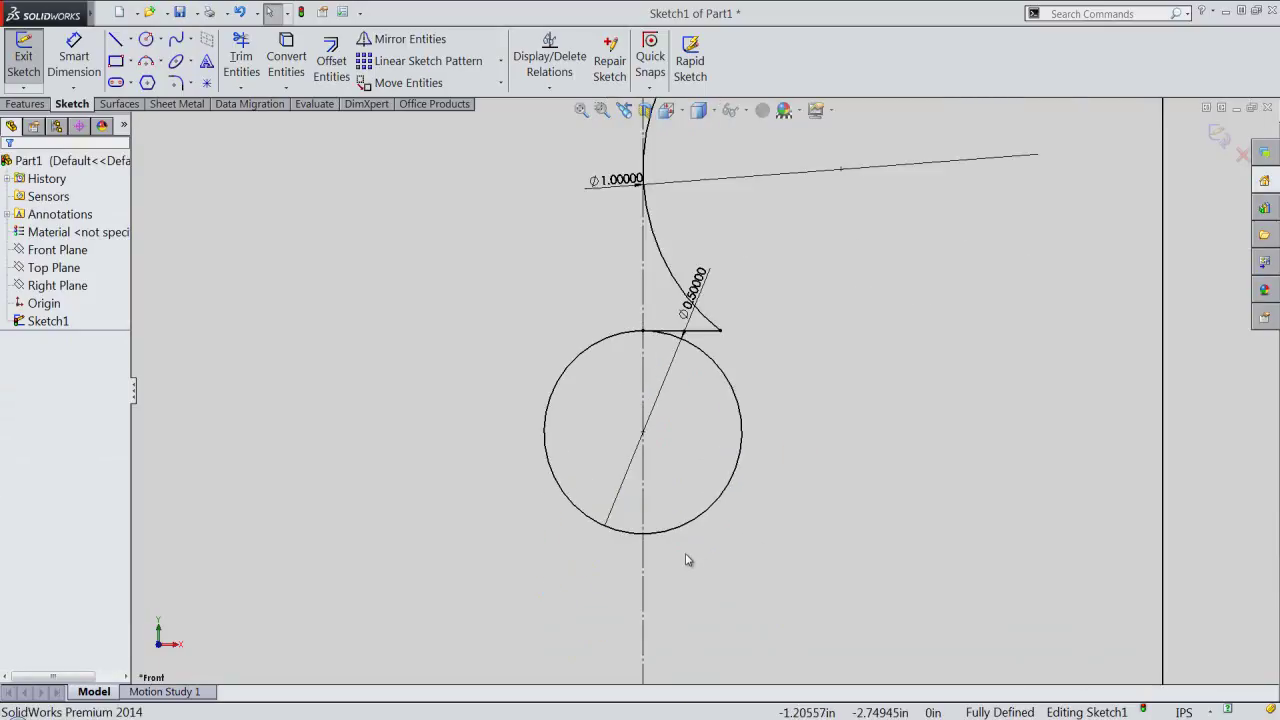
Step: Draw a 0.24429-long horizontal line right from the circle's bottom
right_click(686, 560)
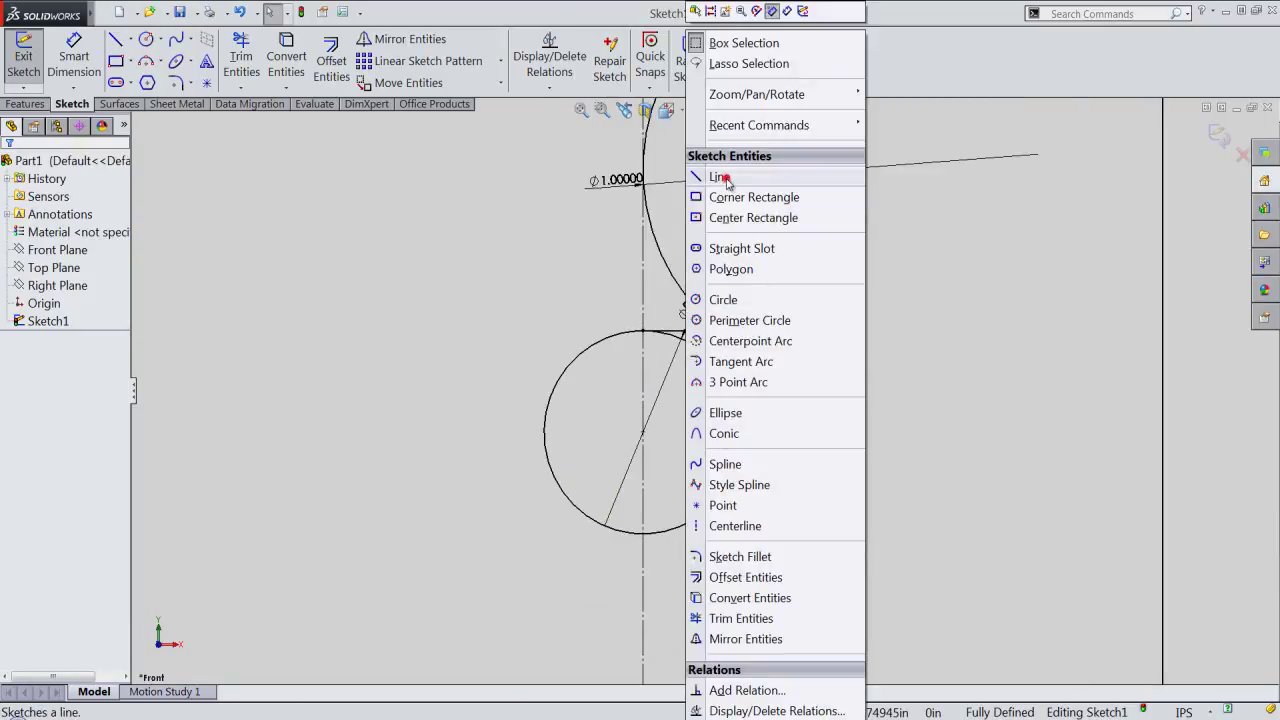
left_click(720, 177)
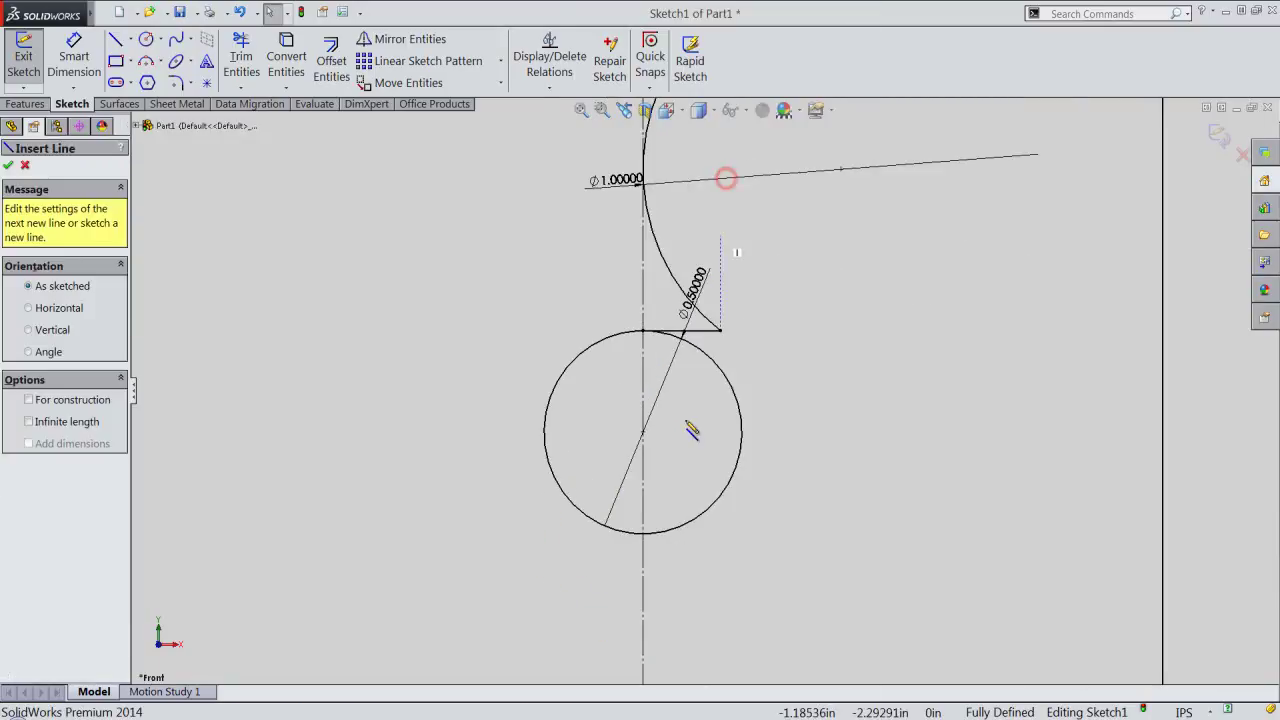
left_click(643, 534)
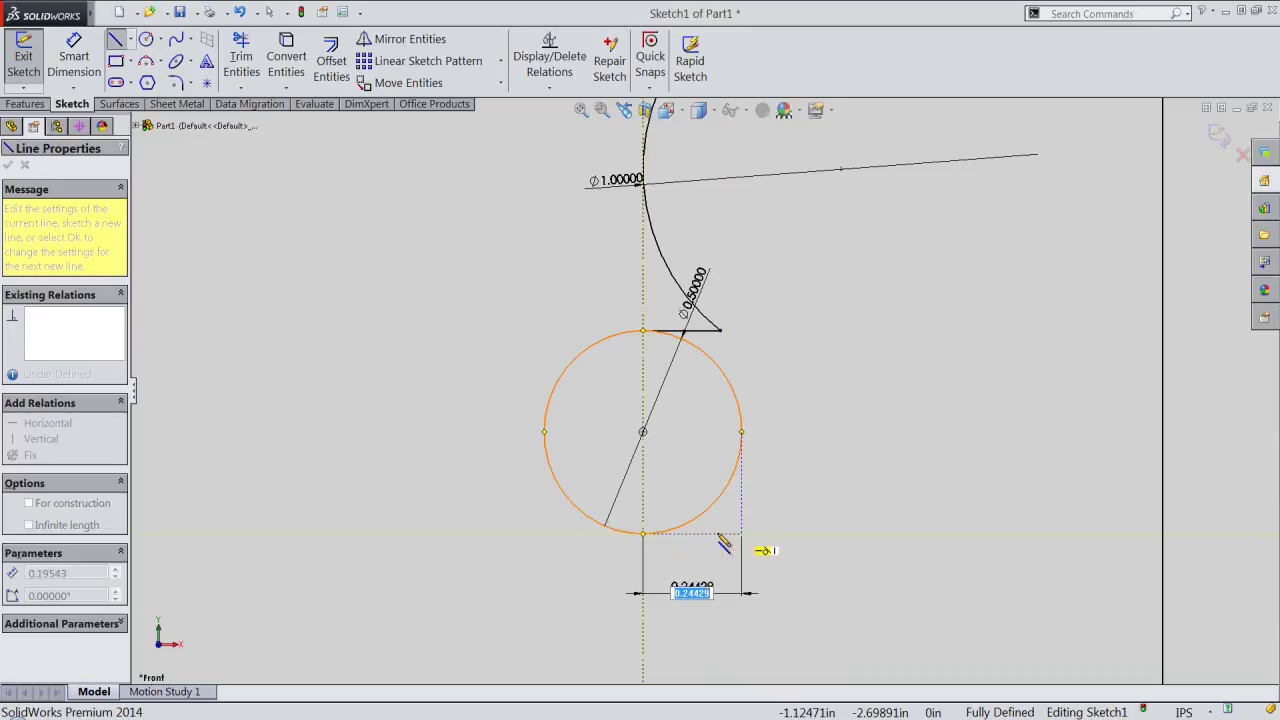
key("Return")
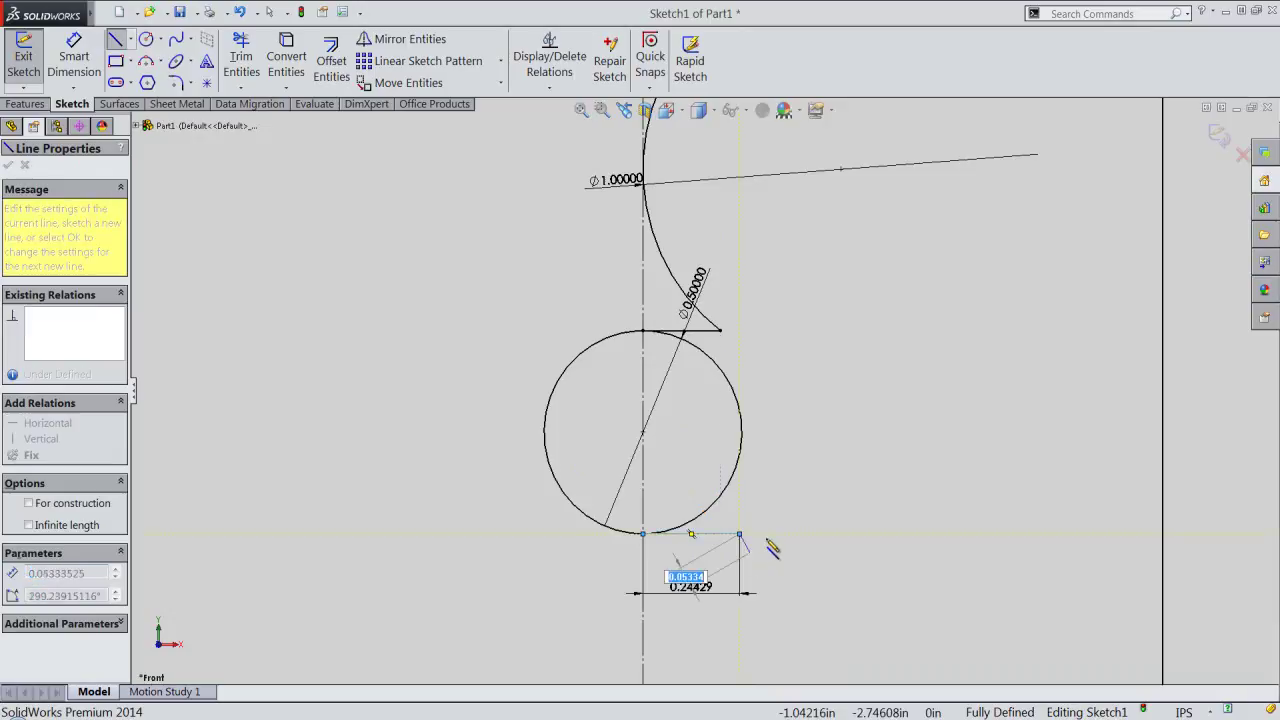
right_click(768, 541)
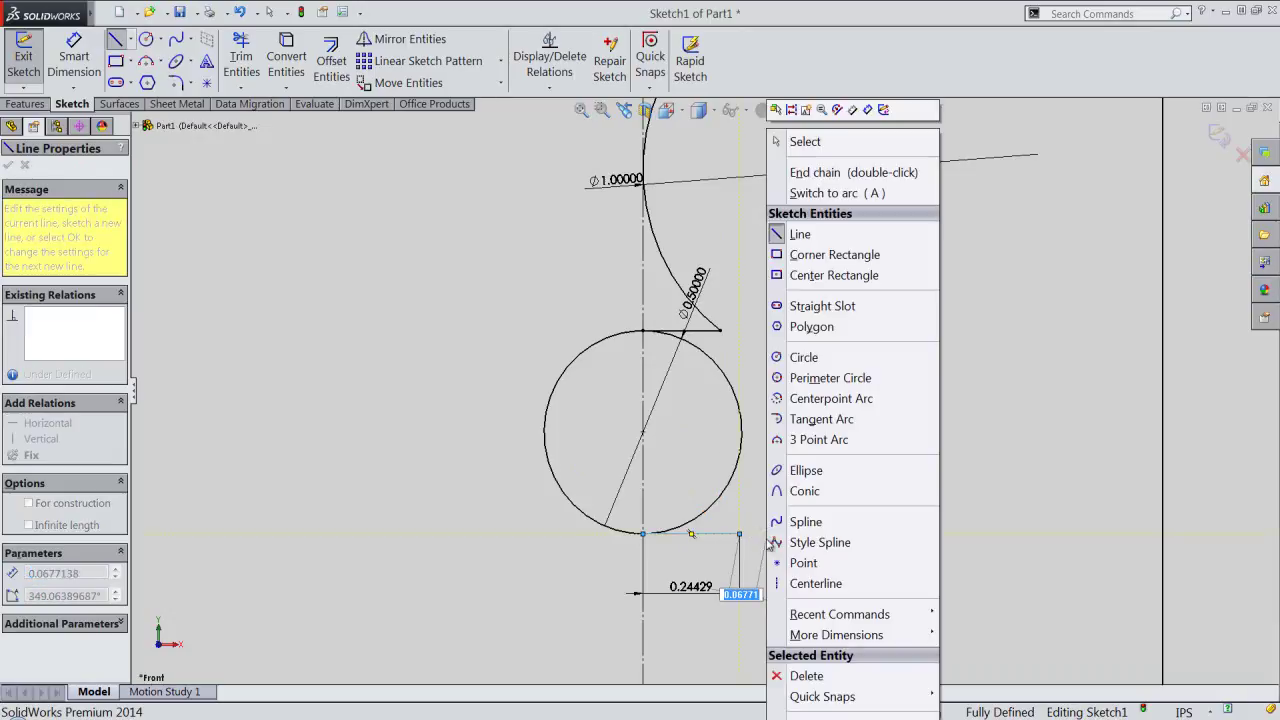
Step: Draw a Ø1.58 circle below the 0.24429 line and drag it down and right
left_click(797, 358)
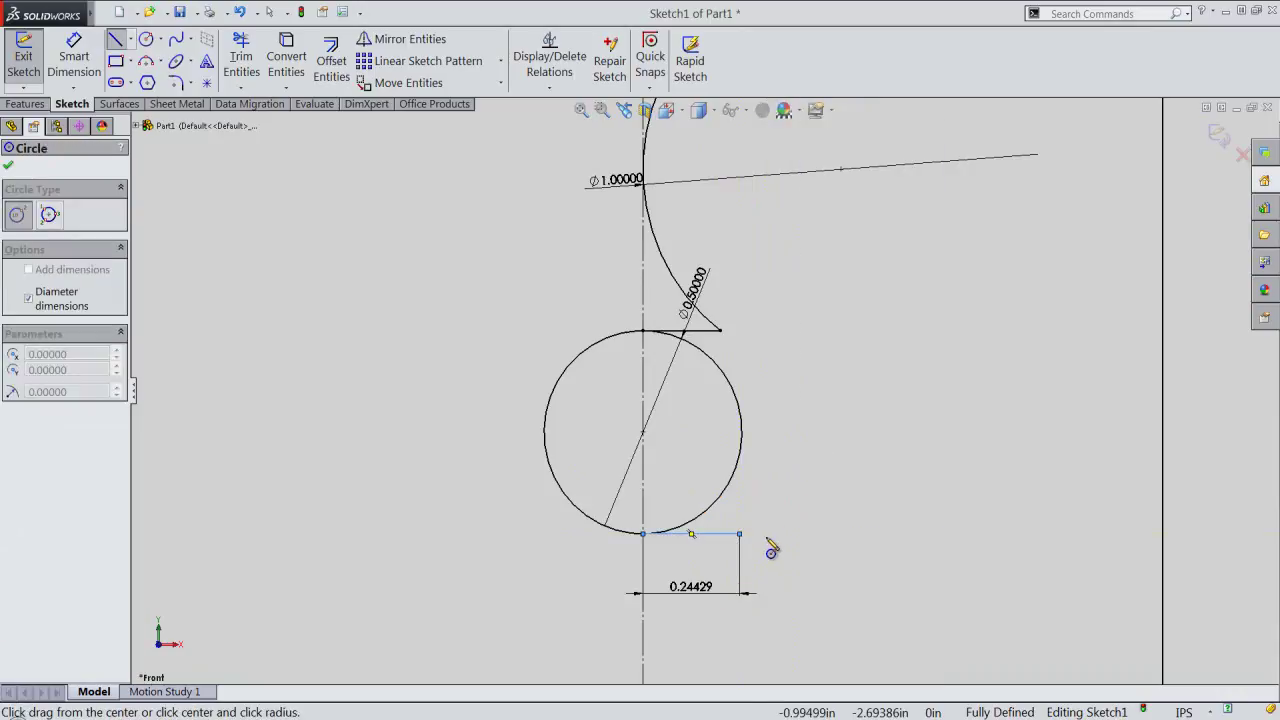
scroll(771, 531, "up", 2)
scroll(751, 563, "up", 2)
left_click(748, 516)
type("1.58")
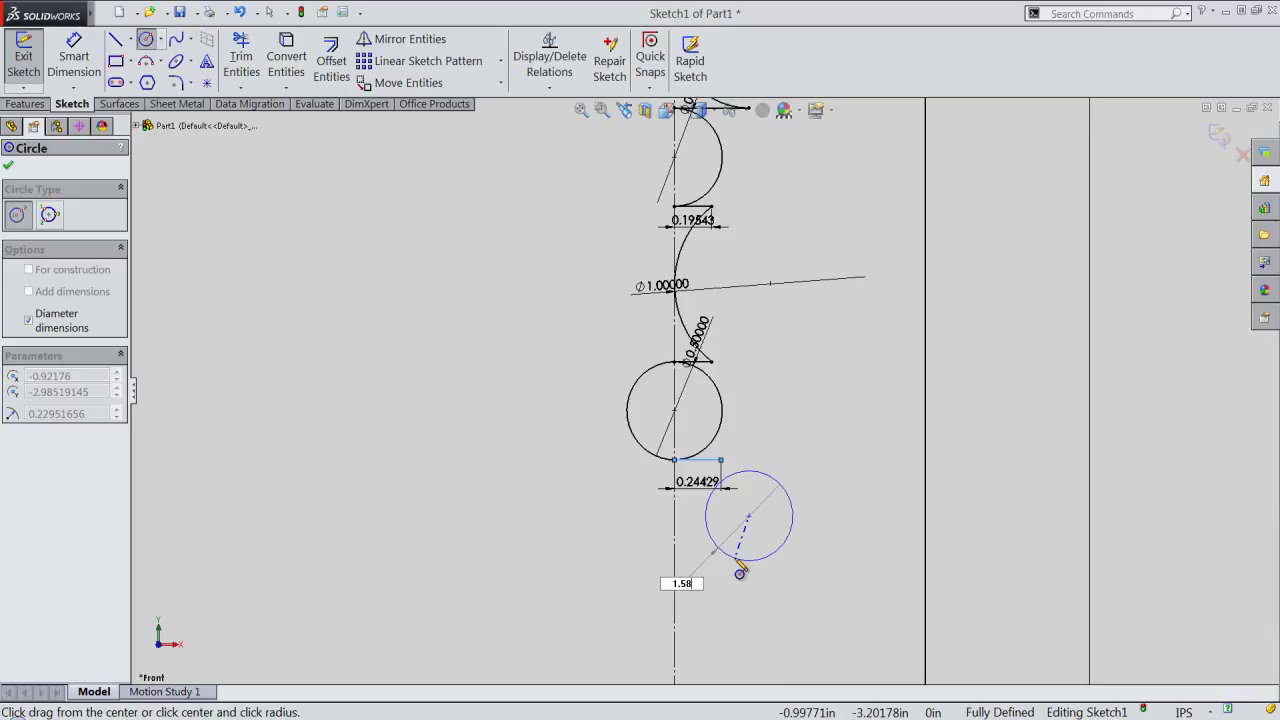
key("Return")
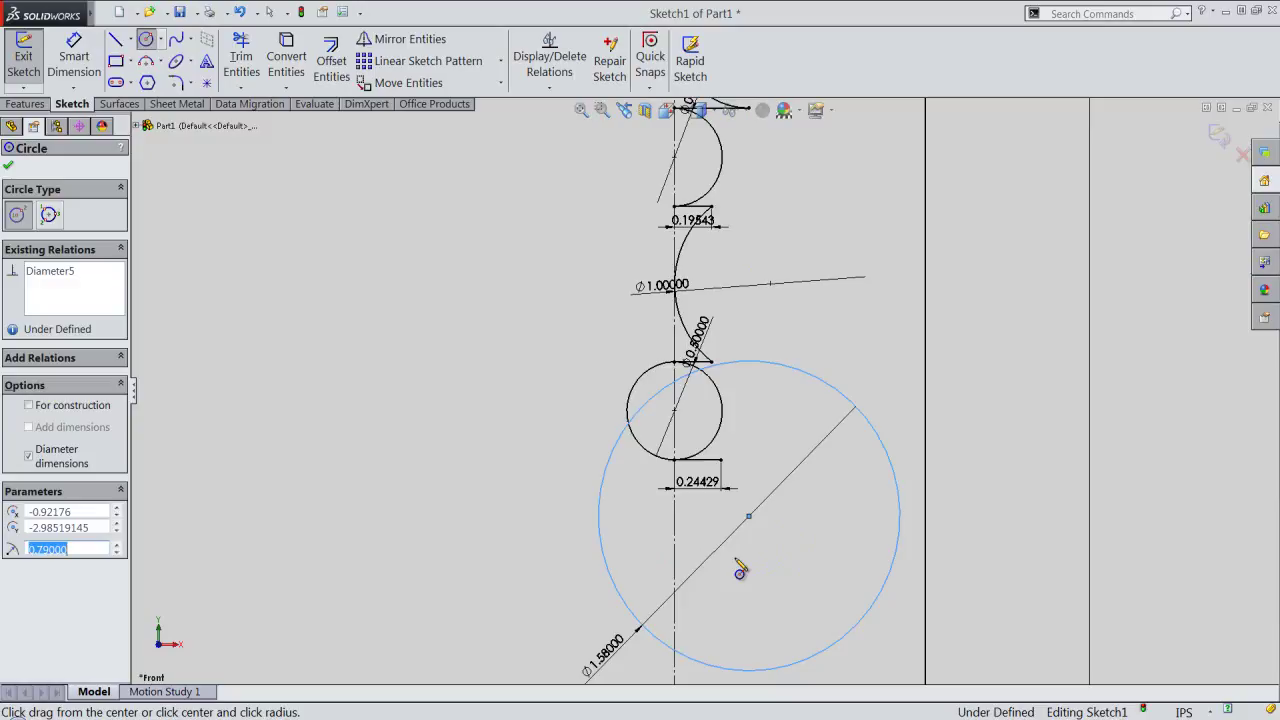
right_click(740, 570)
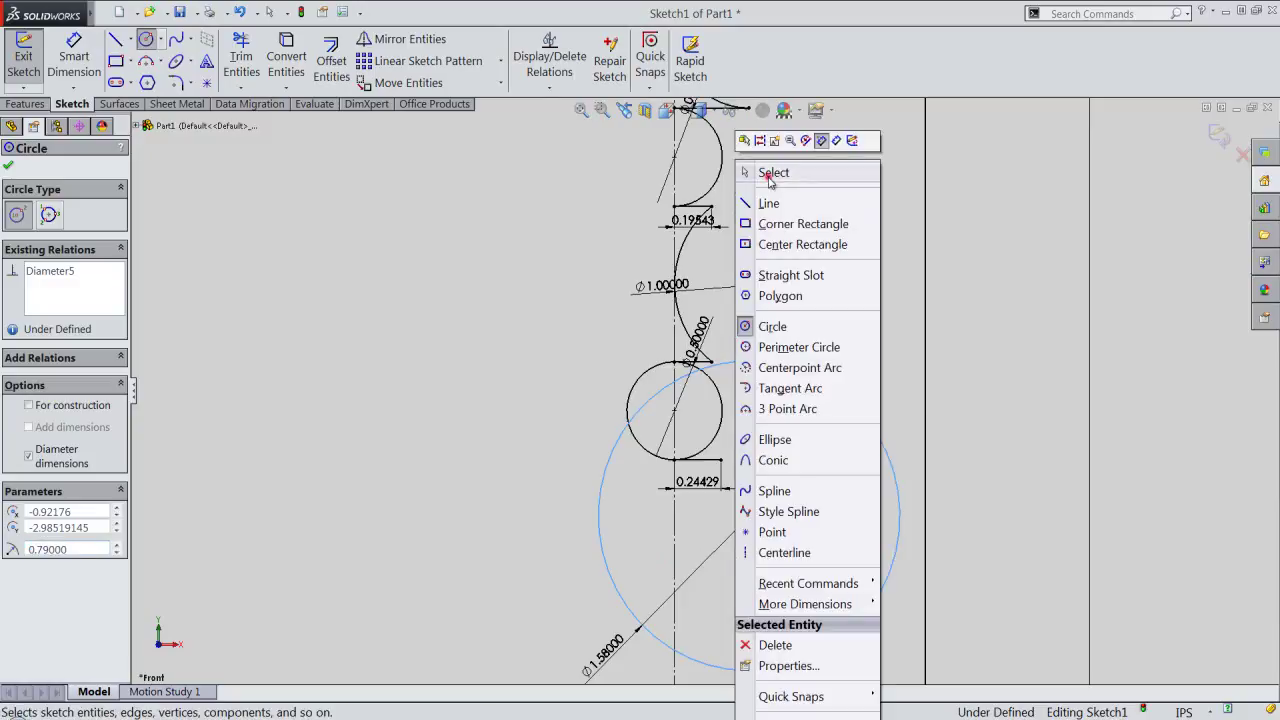
left_click(772, 173)
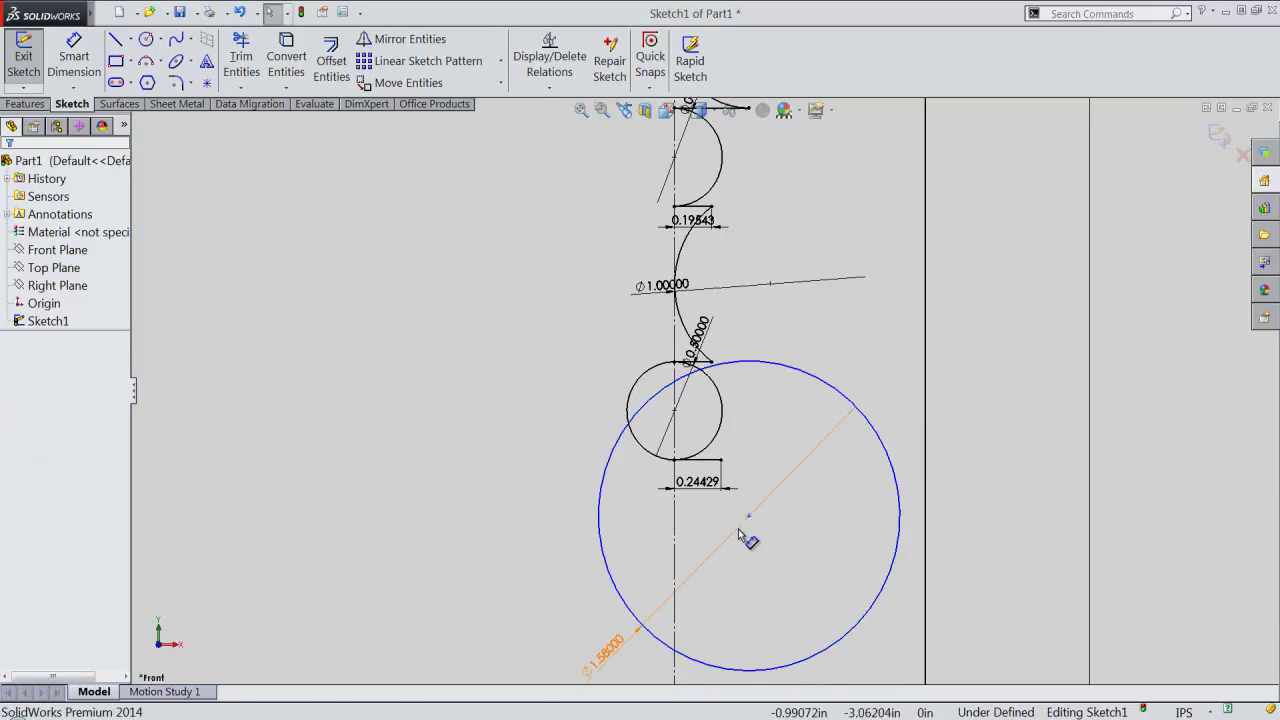
mouse_move(750, 517)
left_mouse_down()
mouse_move(826, 588)
mouse_move(818, 598)
left_mouse_up()
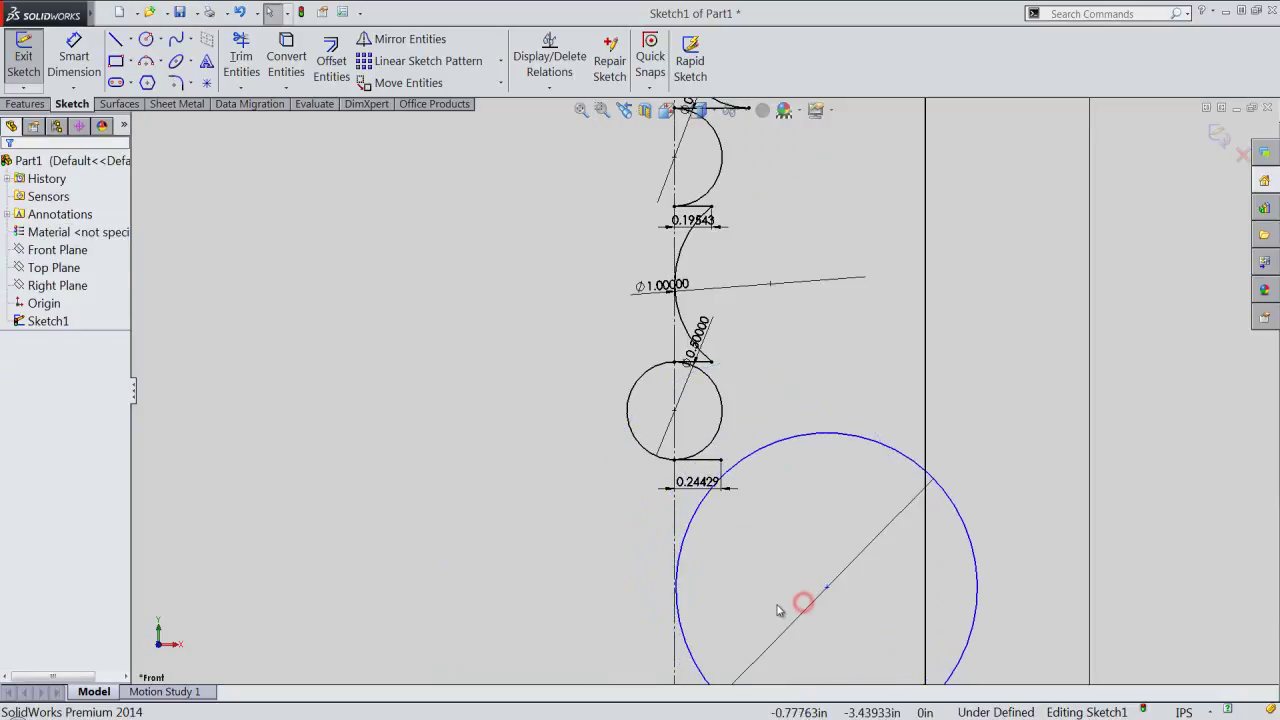
scroll(777, 606, "down", 2)
scroll(702, 591, "down", 2)
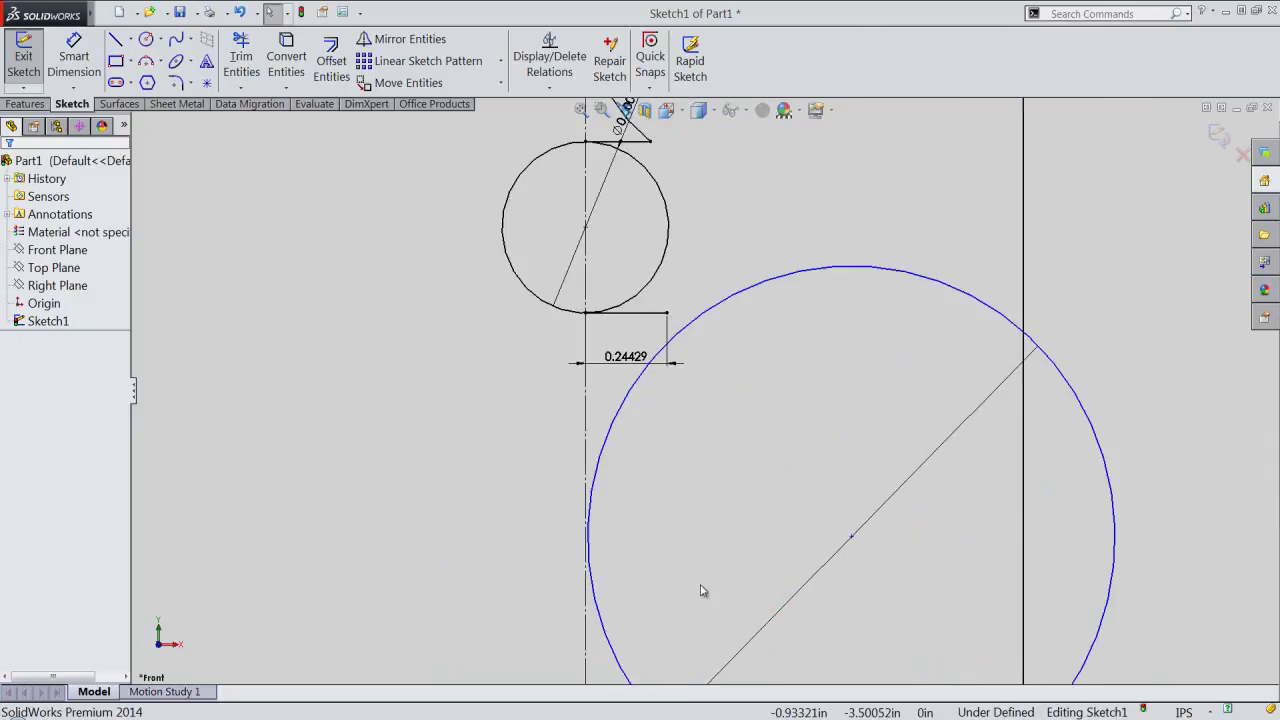
Step: Make the Ø1.58 circle tangent to the centreline
left_click(605, 440)
left_click_drag(605, 440, 590, 455)
left_click(587, 448, "ctrl")
left_click(623, 393)
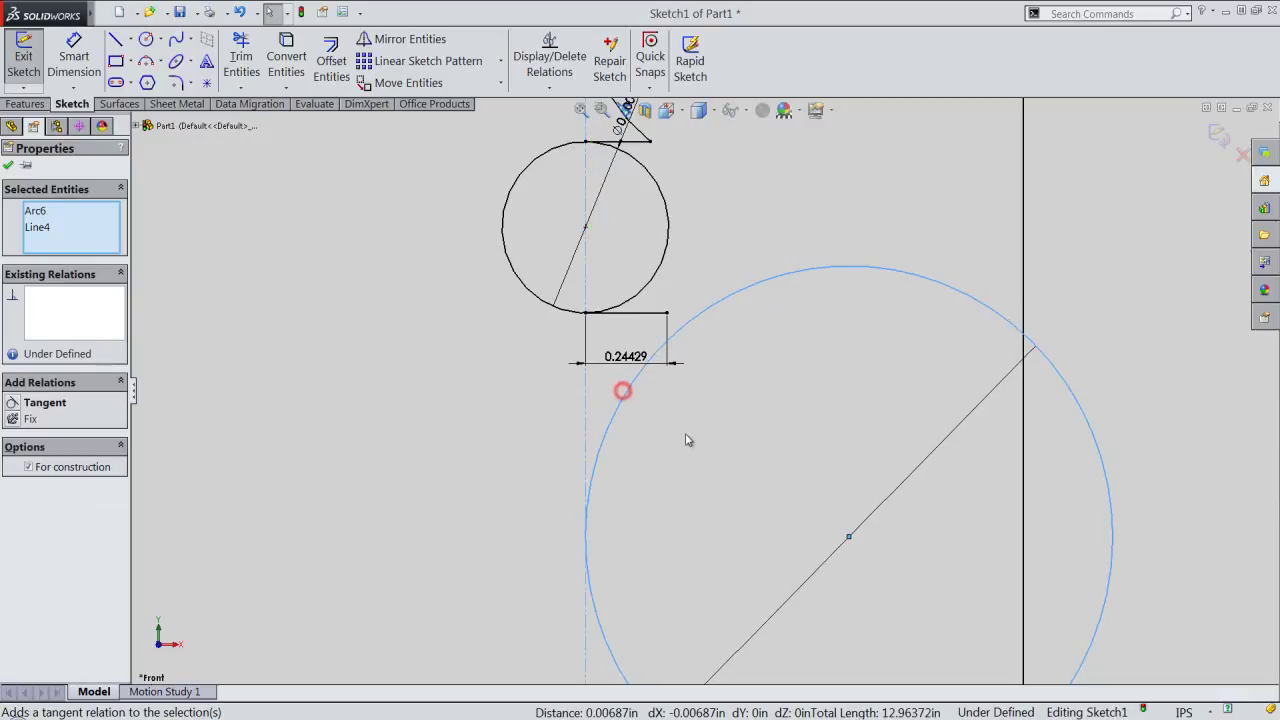
left_click(686, 435)
Step: Make the Ø1.58 circle coincident with the 0.24429 line's endpoint
left_click(693, 320)
left_click(667, 313, "ctrl")
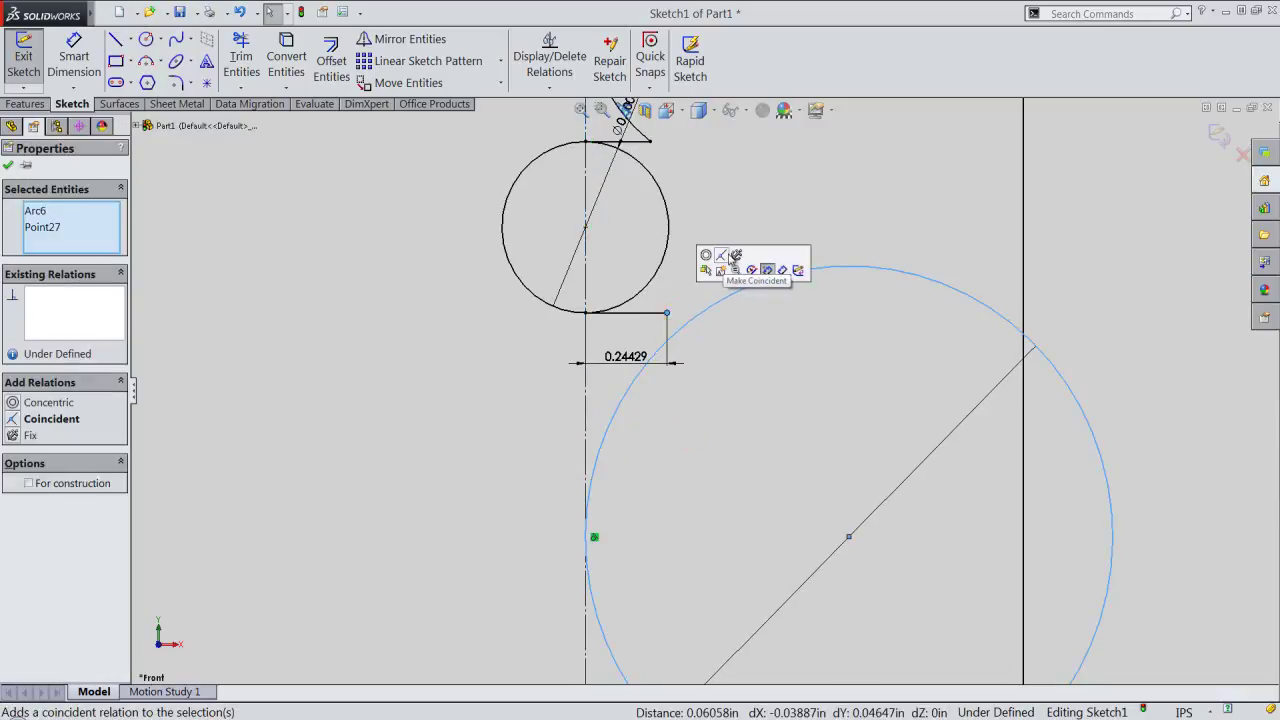
left_click(721, 256)
left_click(697, 252)
key("z")
key("z")
scroll(668, 578, "down", 2)
scroll(668, 578, "down", 1)
right_click(674, 592)
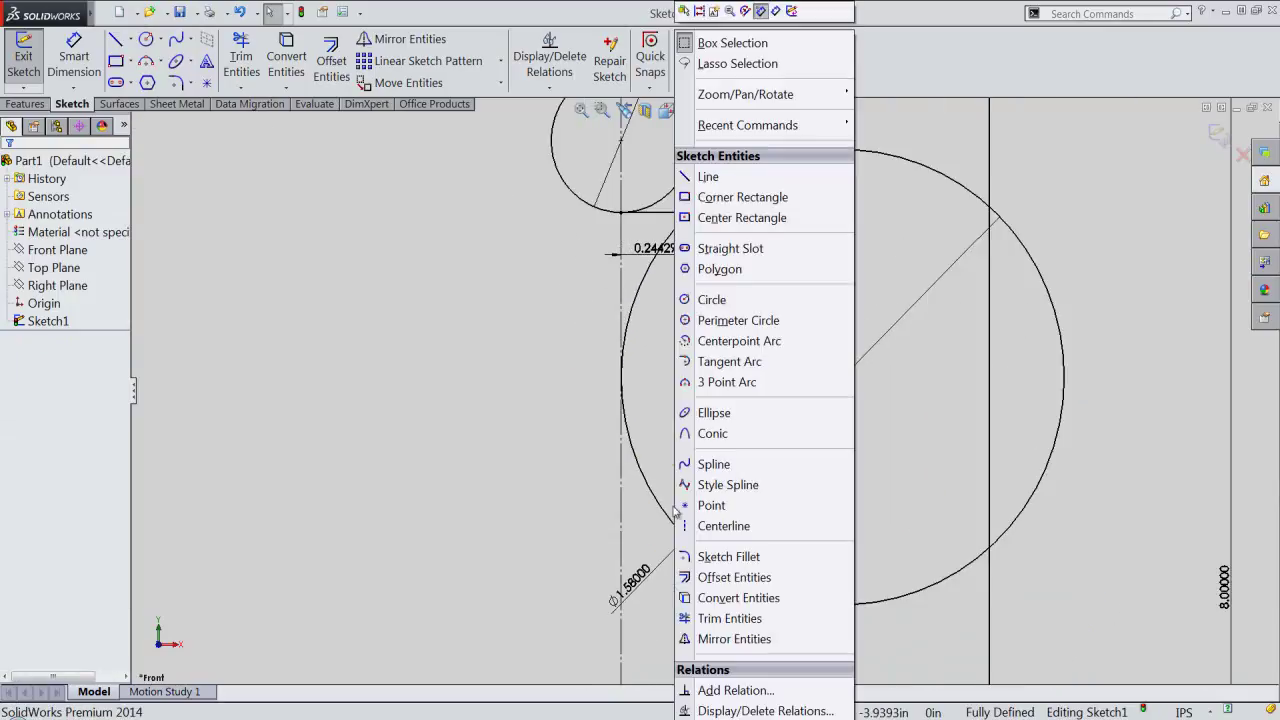
Step: Draw a horizontal line from the centreline to the Ø1.58 circle, equal to the 0.24429 line
left_click(708, 177)
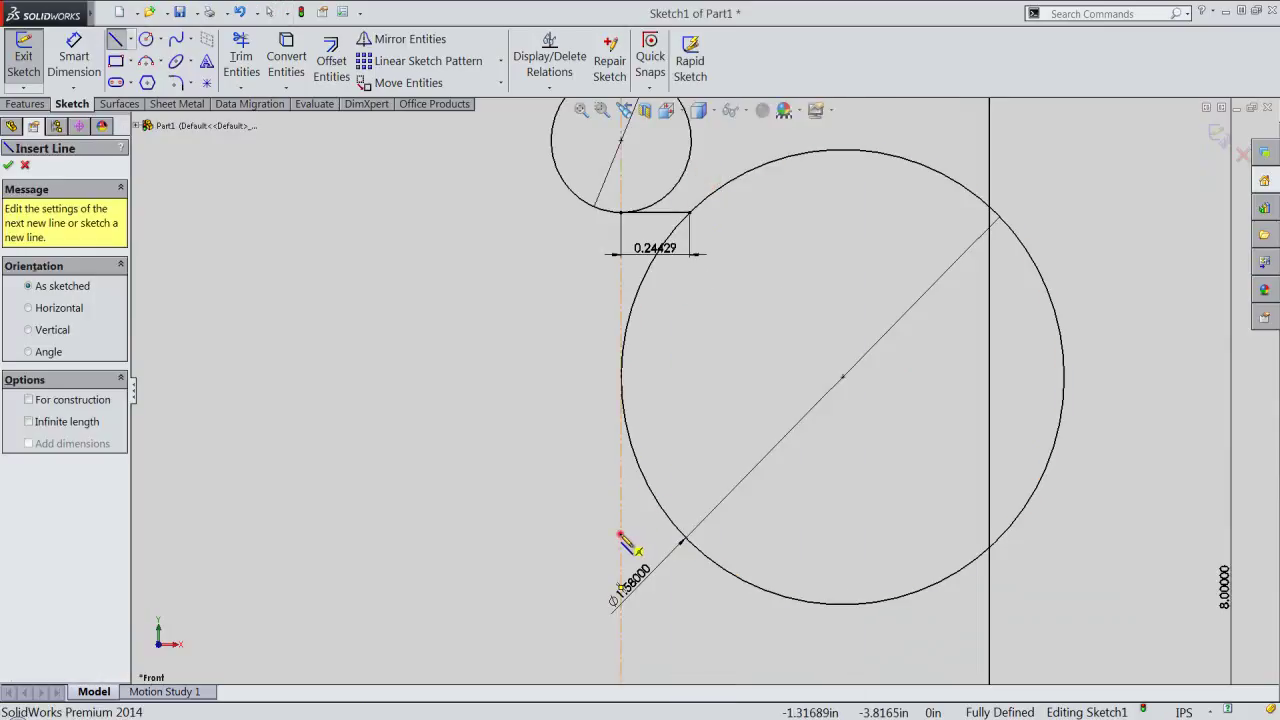
left_click(621, 535)
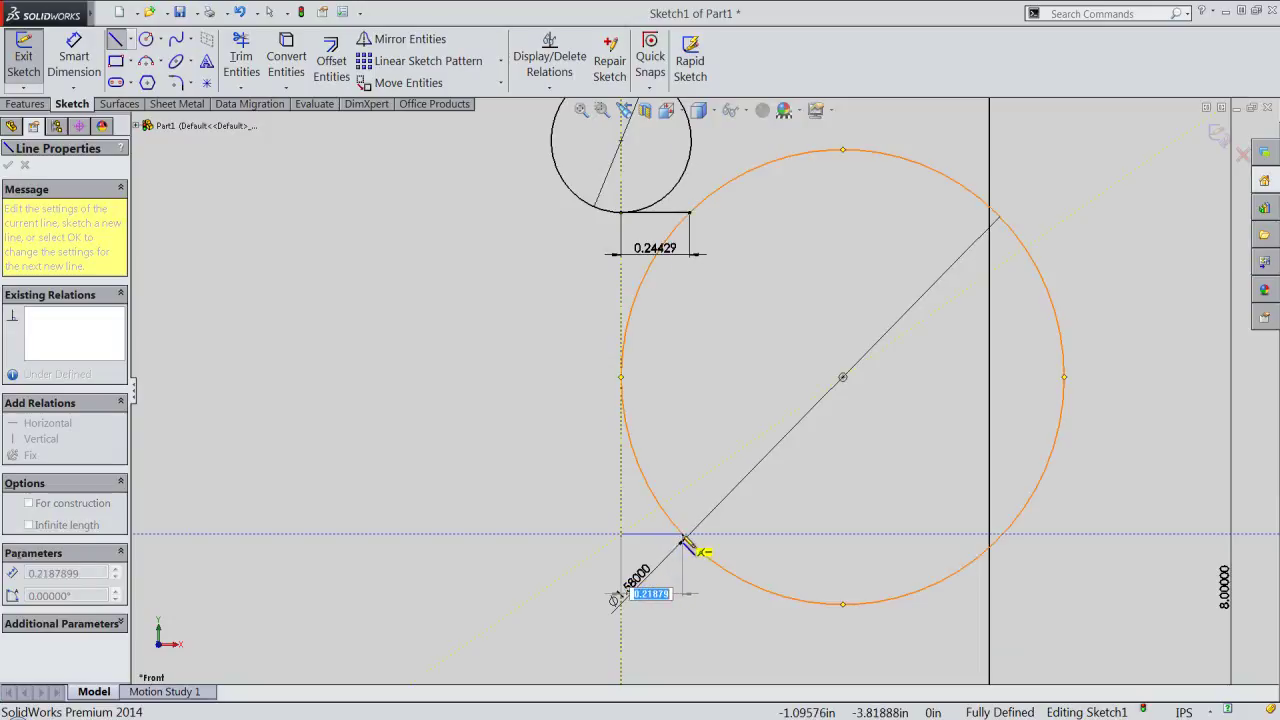
left_click(684, 538)
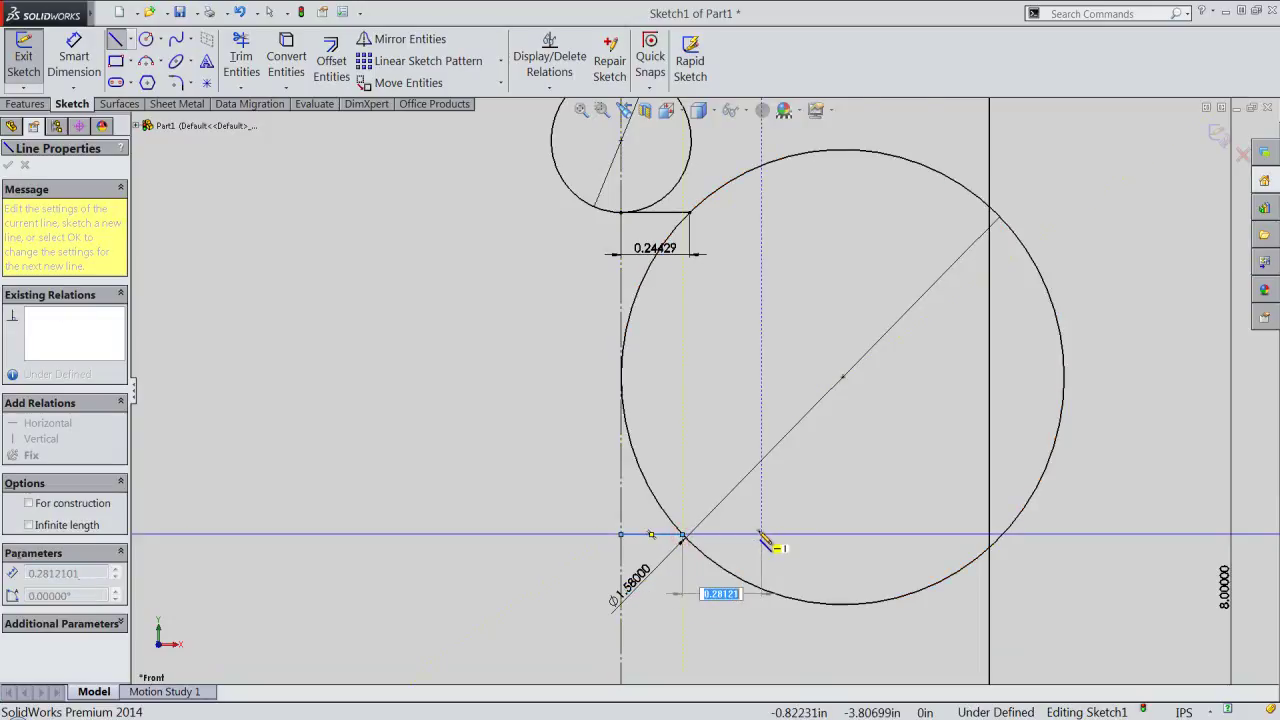
right_click(766, 542)
left_click(800, 143)
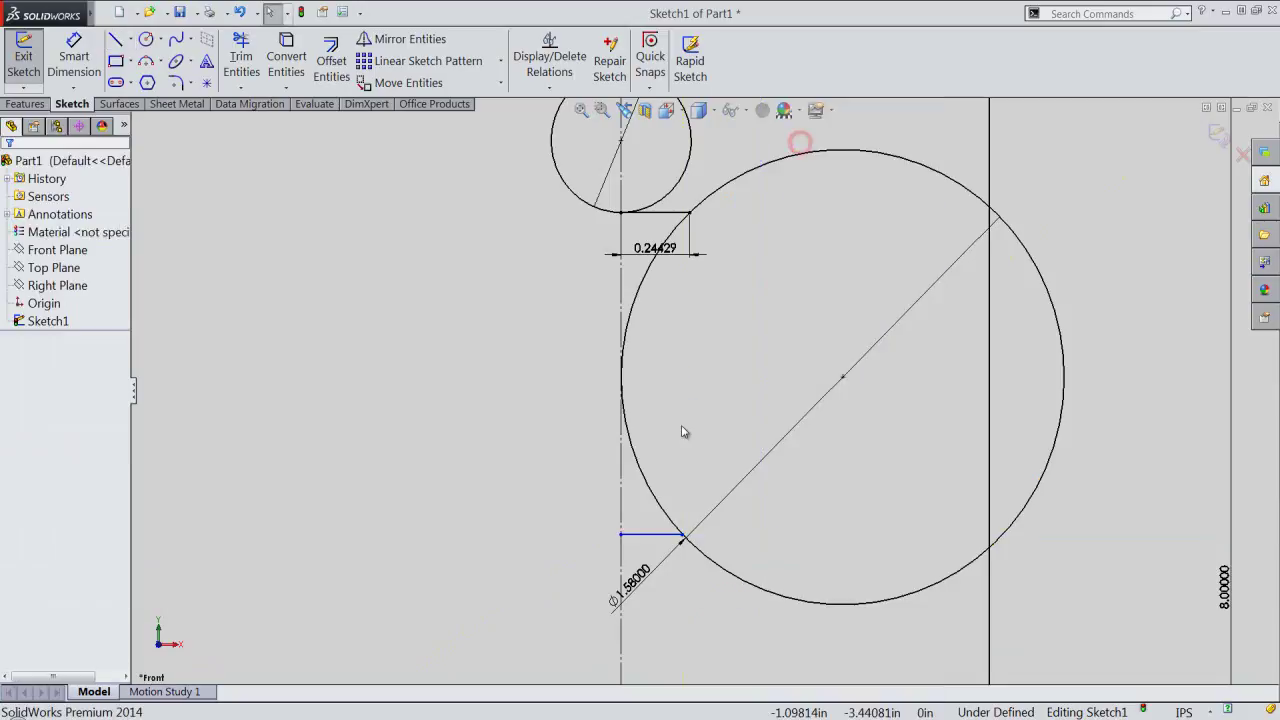
left_click(651, 537)
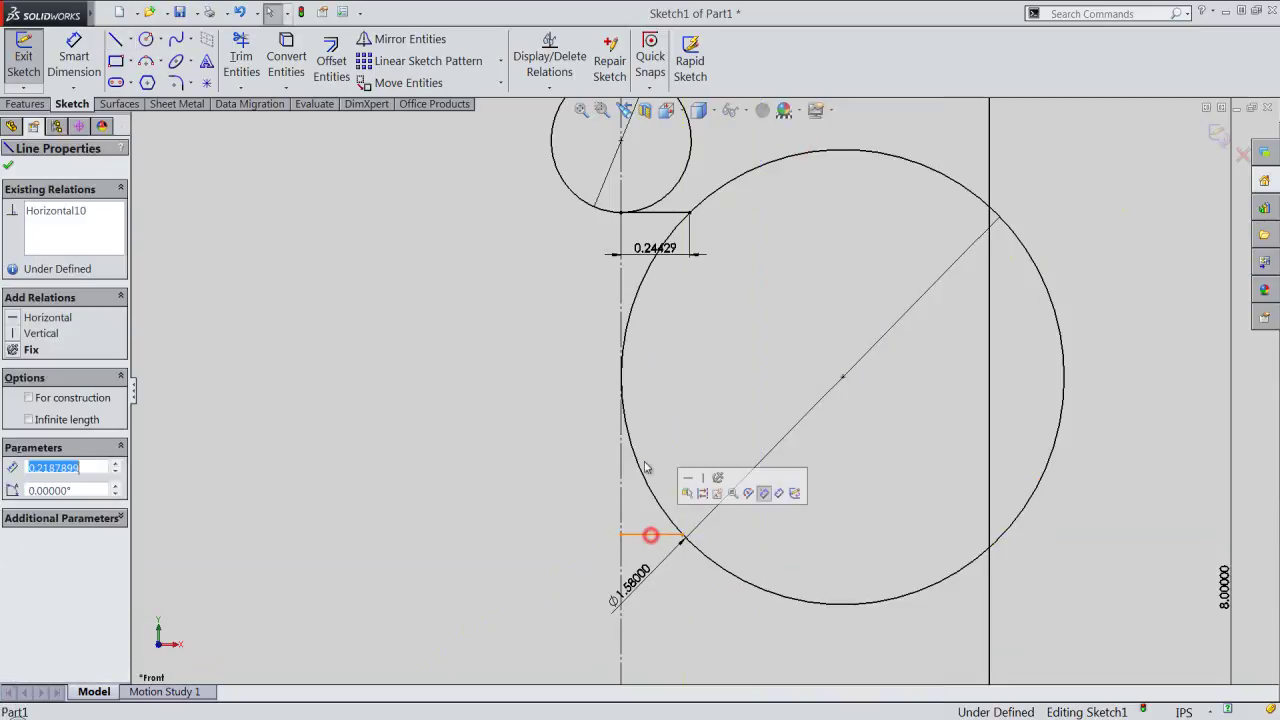
left_click(664, 213, "ctrl")
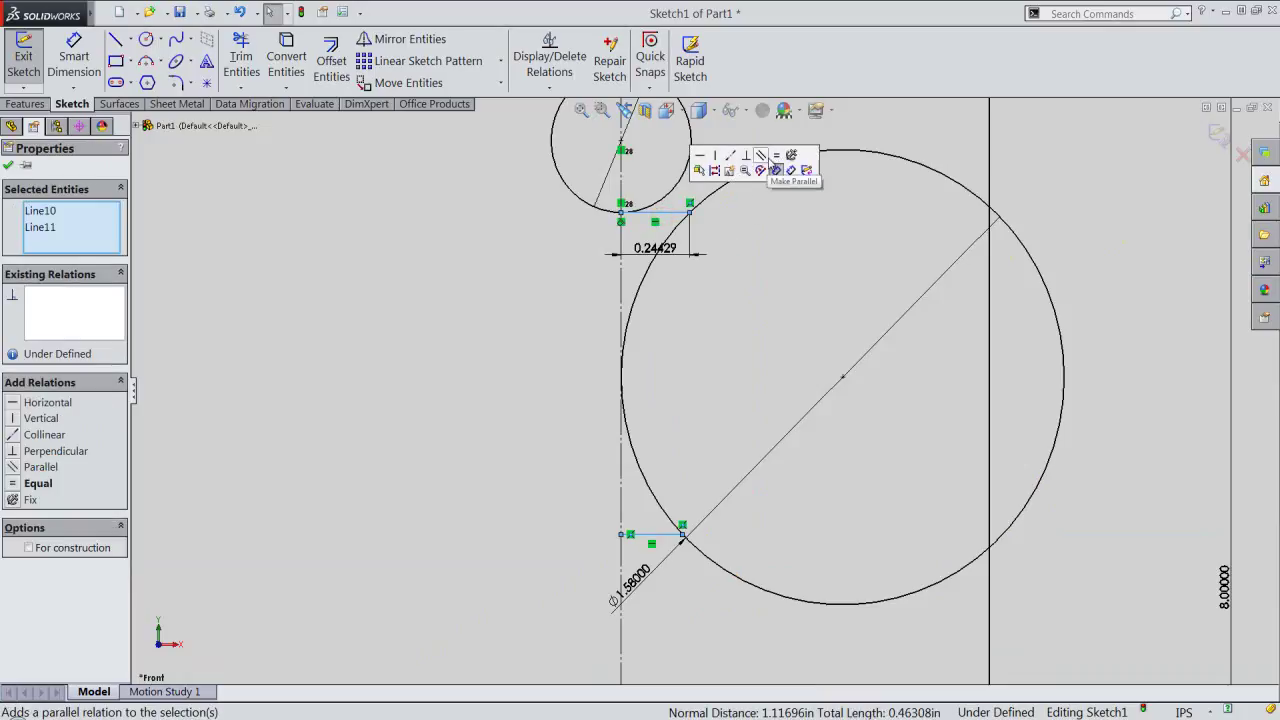
left_click(776, 156)
left_click(765, 268)
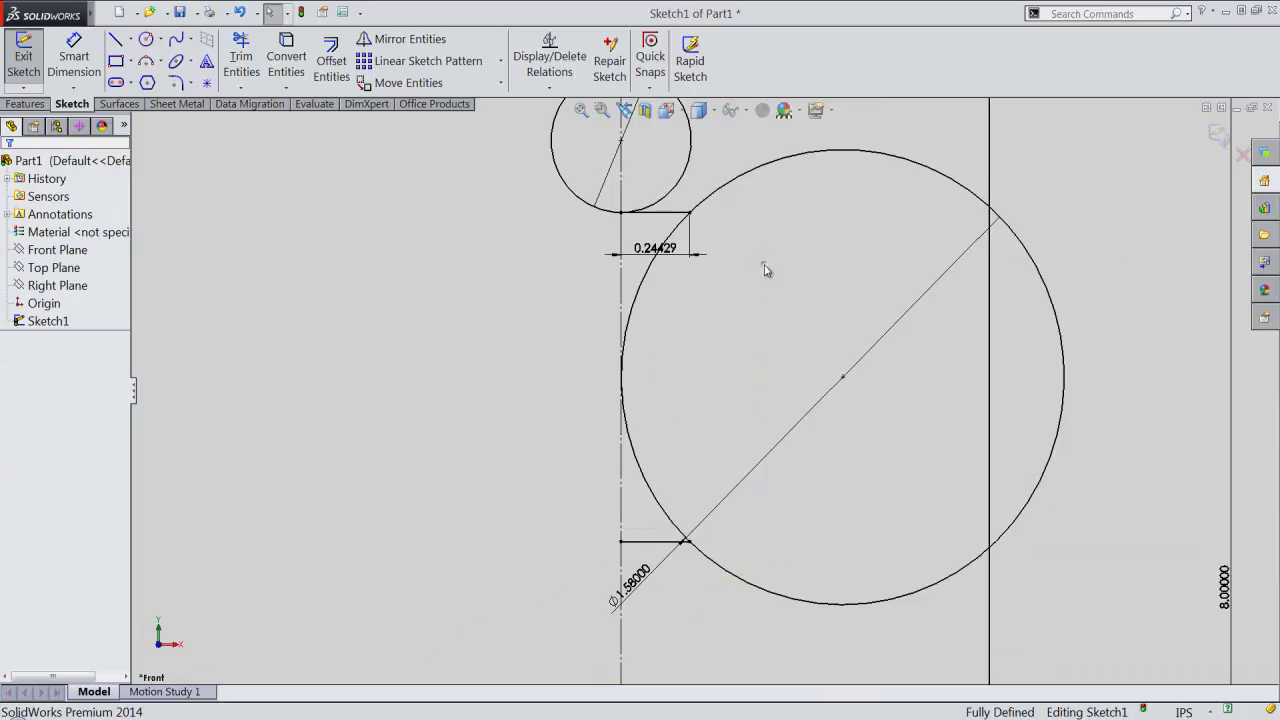
right_click(765, 268)
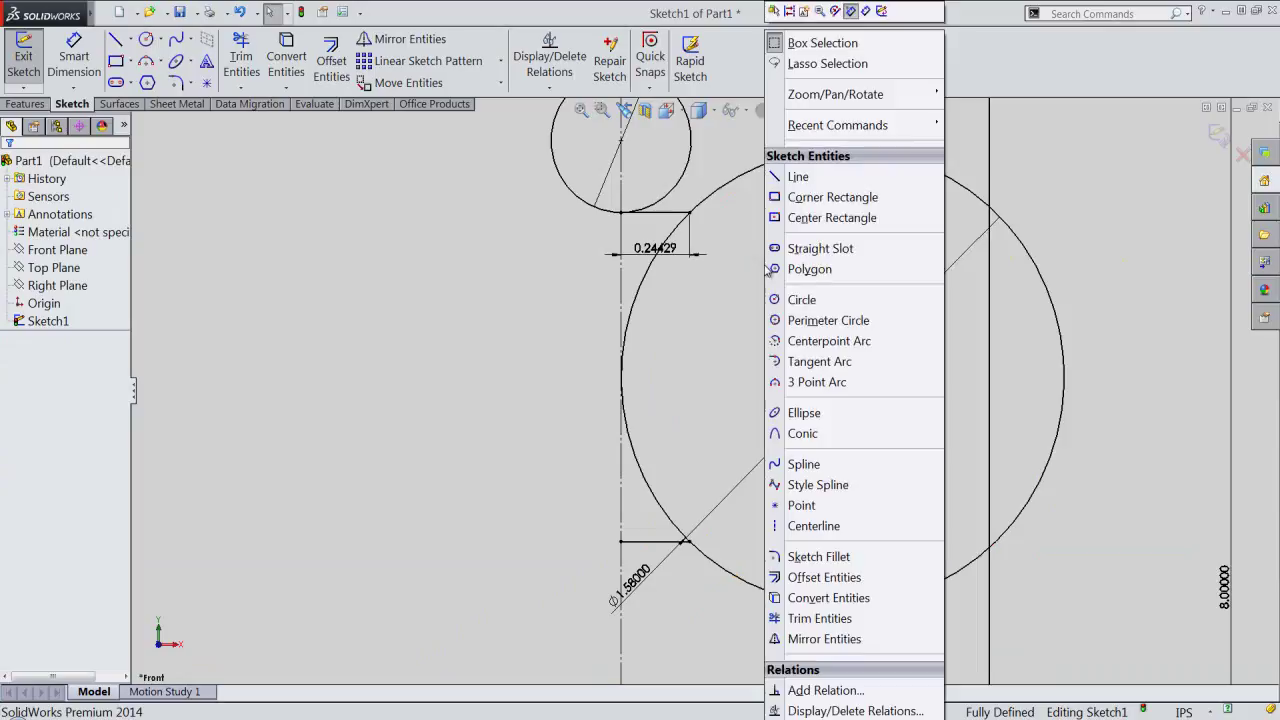
Step: Trim the Ø1.58 circle's lower and right arcs and the Ø0.5 circle's left half
left_click(822, 618)
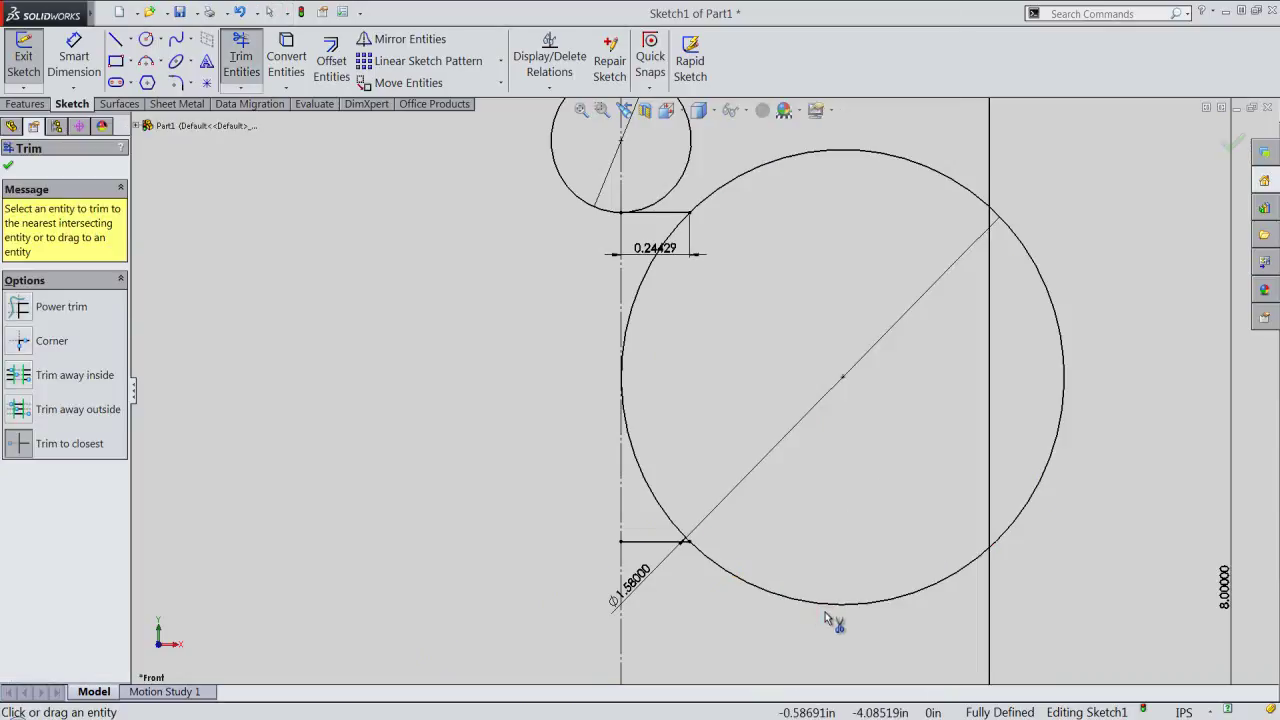
left_click(826, 606)
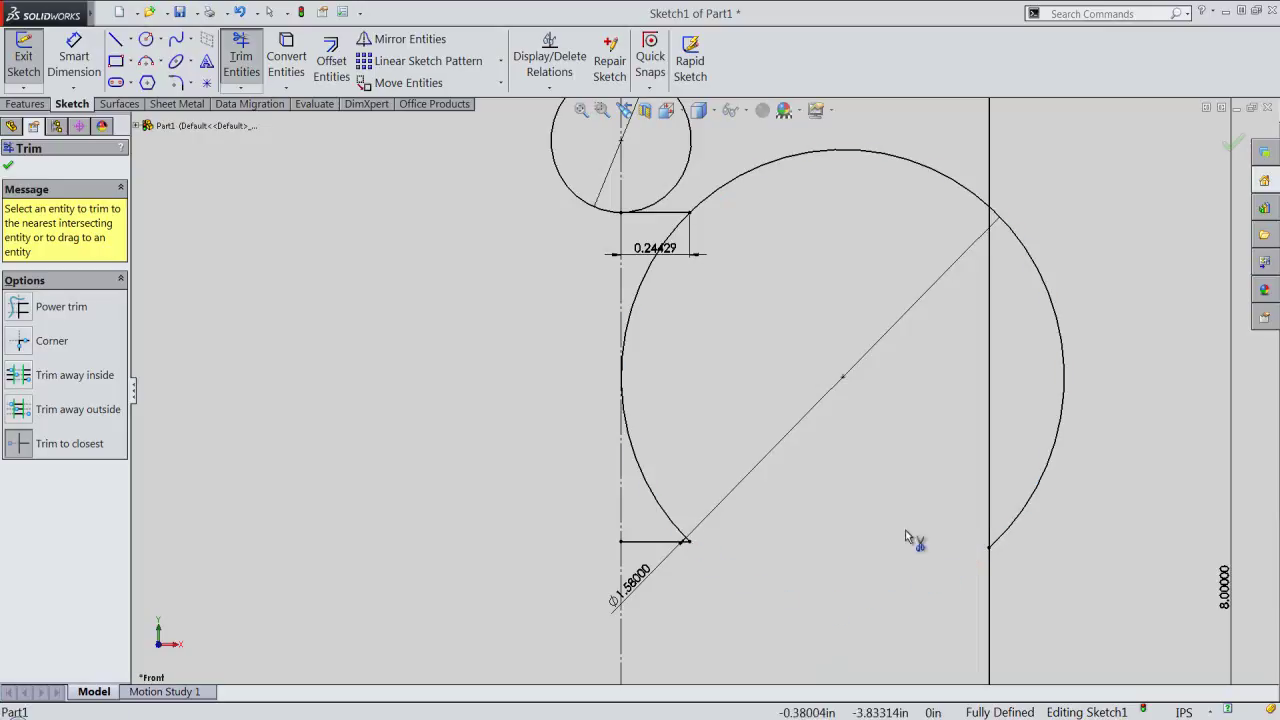
left_click(1035, 497)
left_click(940, 176)
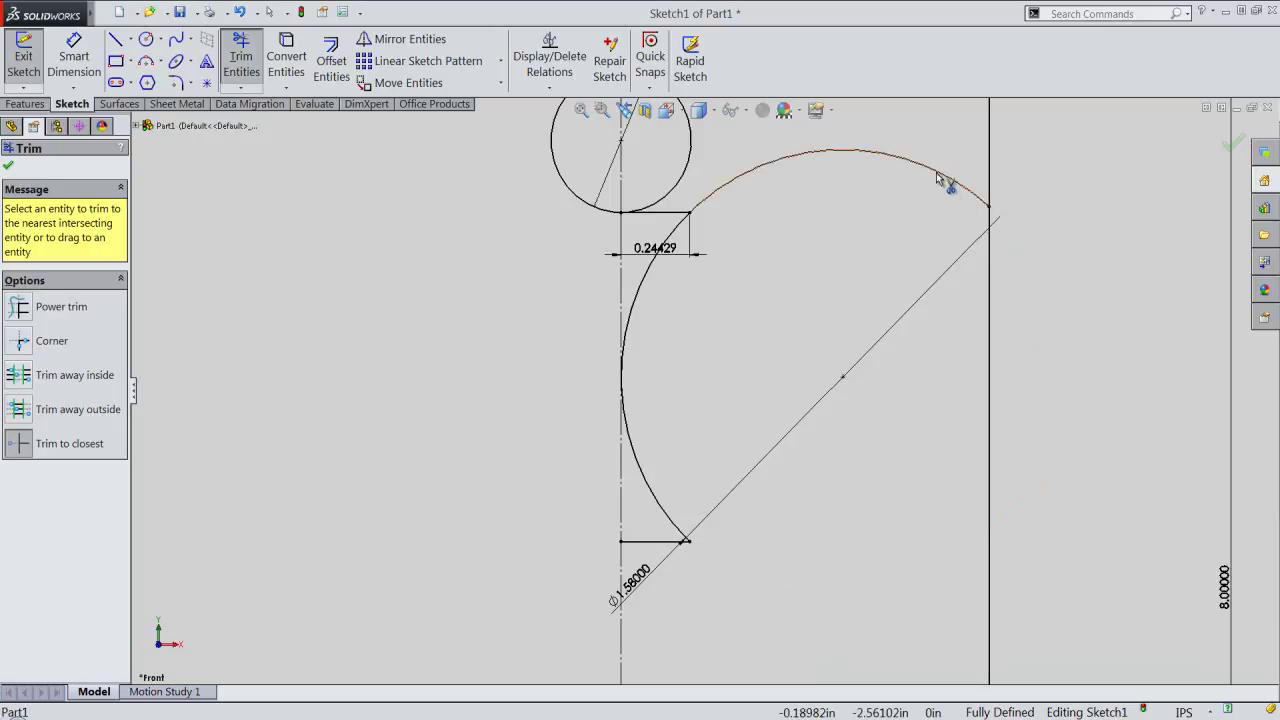
left_click(587, 197)
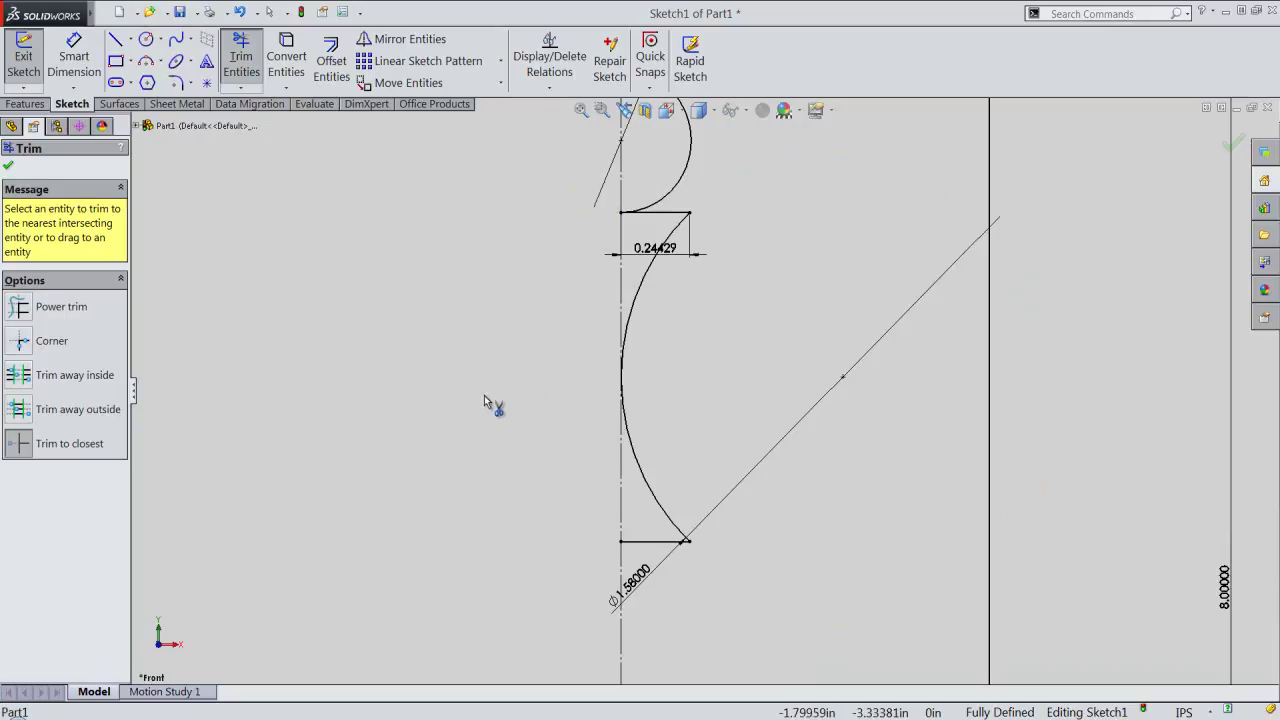
key("z")
right_click(485, 523)
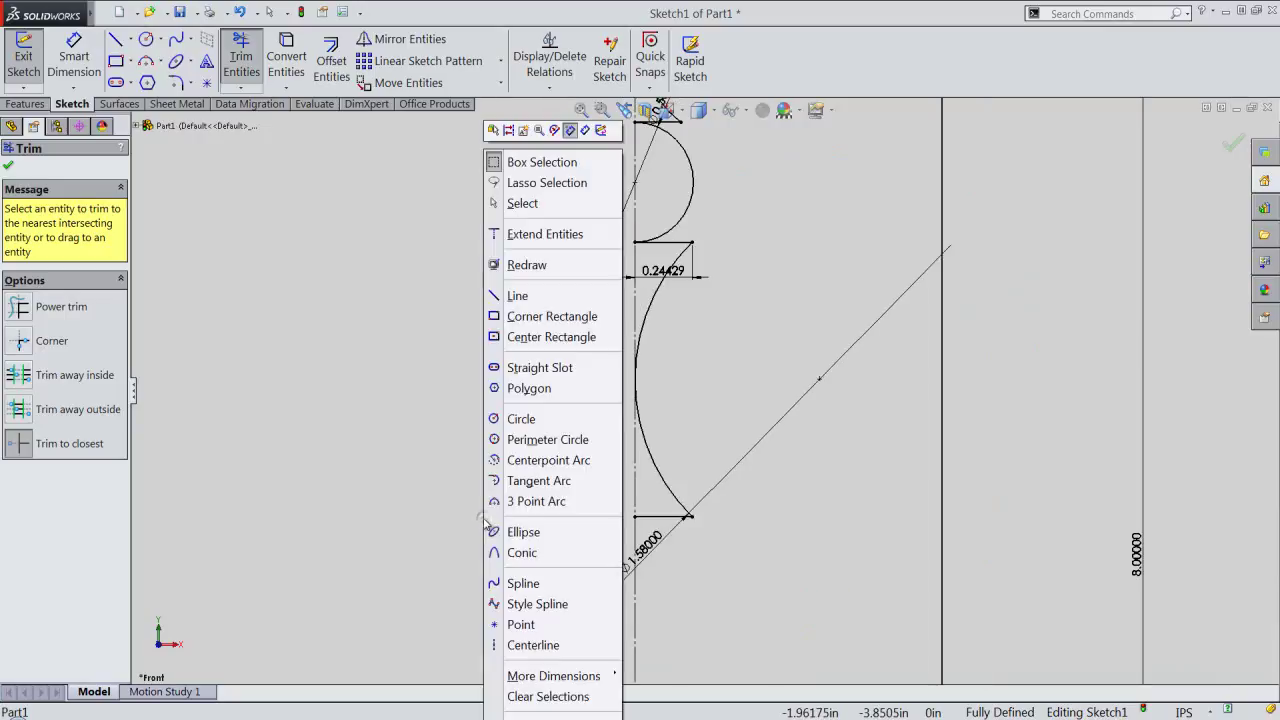
left_click(524, 208)
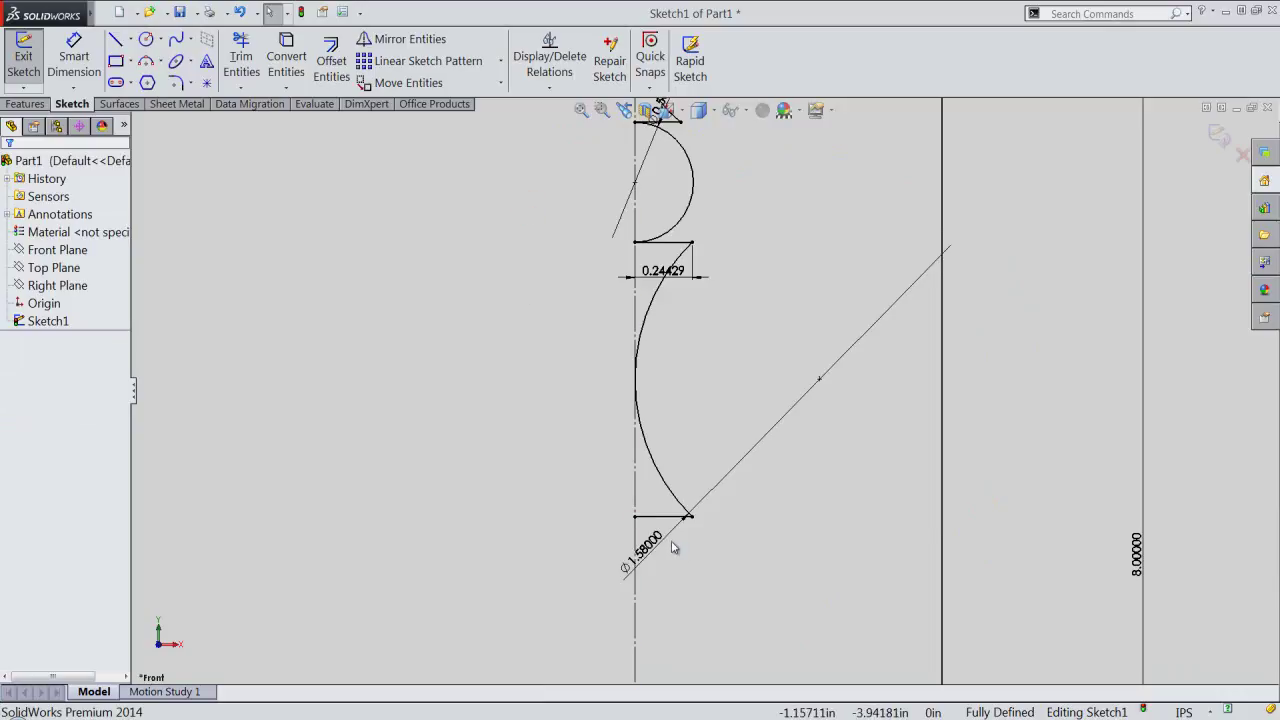
Step: Move the Ø1.58 diameter dimension up and to the right
scroll(672, 547, "down", 2)
scroll(685, 497, "down", 1)
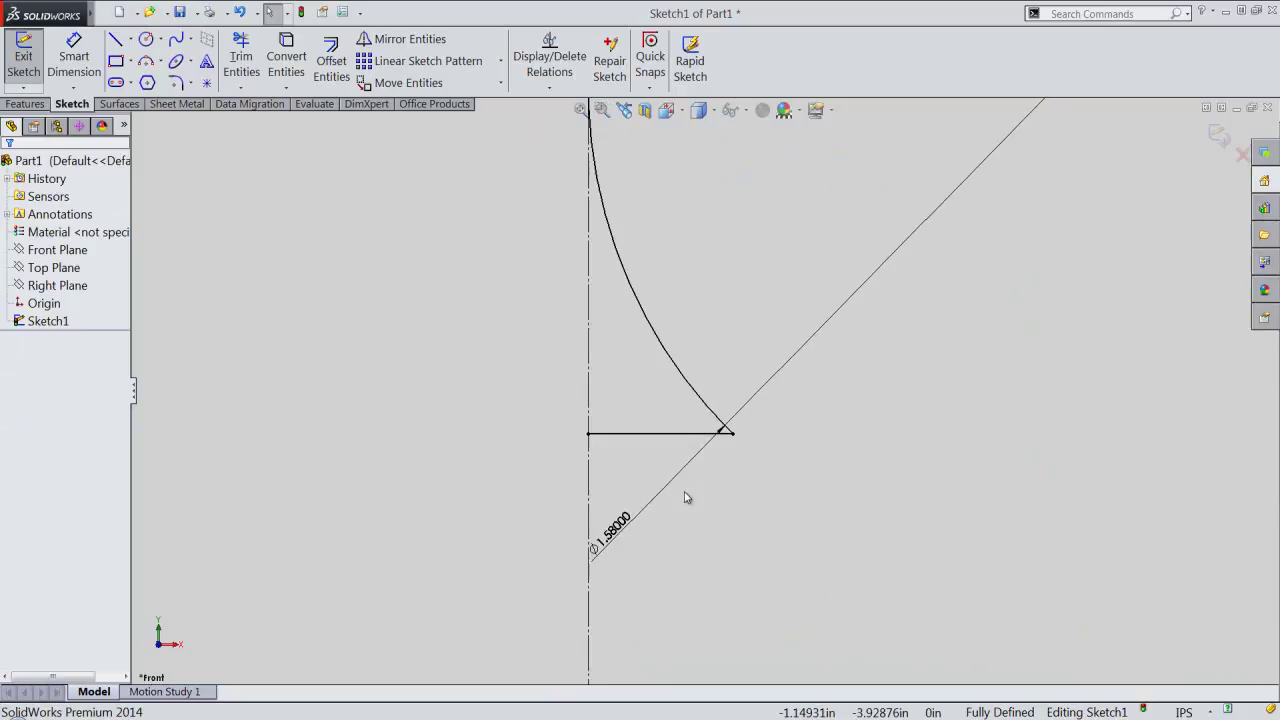
mouse_move(630, 524)
left_mouse_down()
mouse_move(806, 530)
mouse_move(772, 358)
left_mouse_up()
left_click(781, 470)
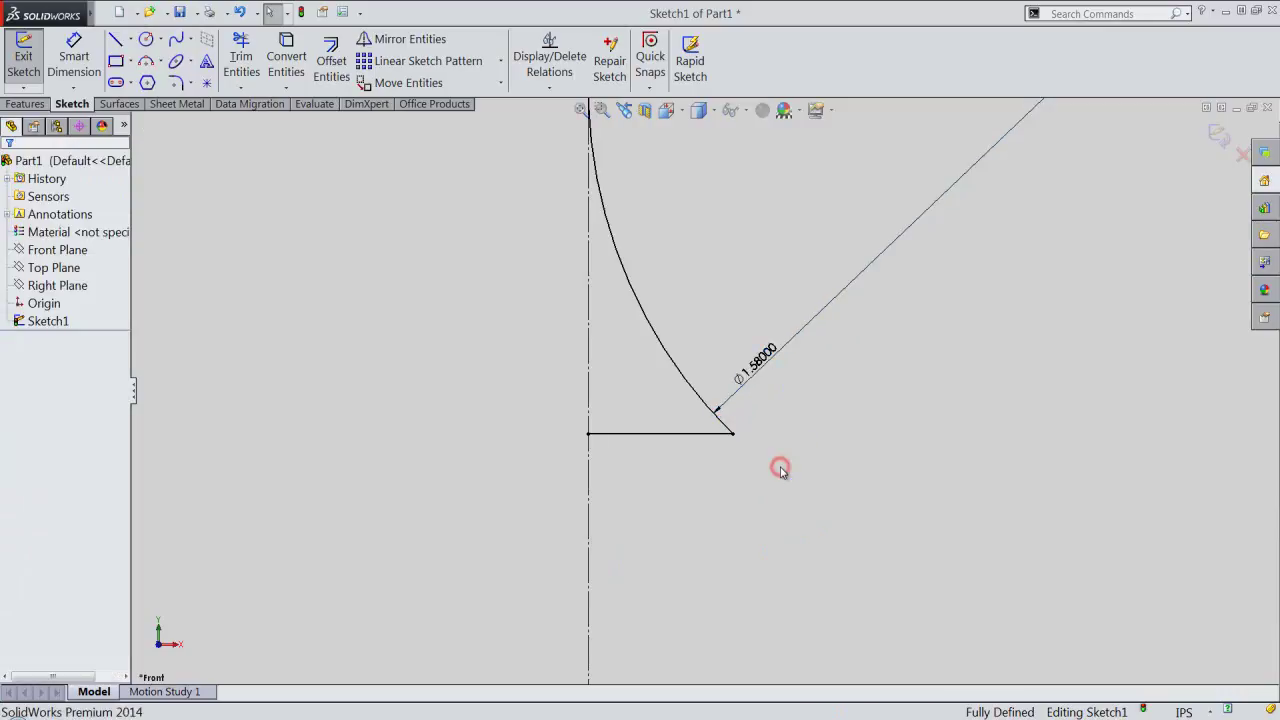
Step: Draw a 0.1875 vertical line down the centreline, then a 0.125 horizontal line to the right
right_click(780, 472)
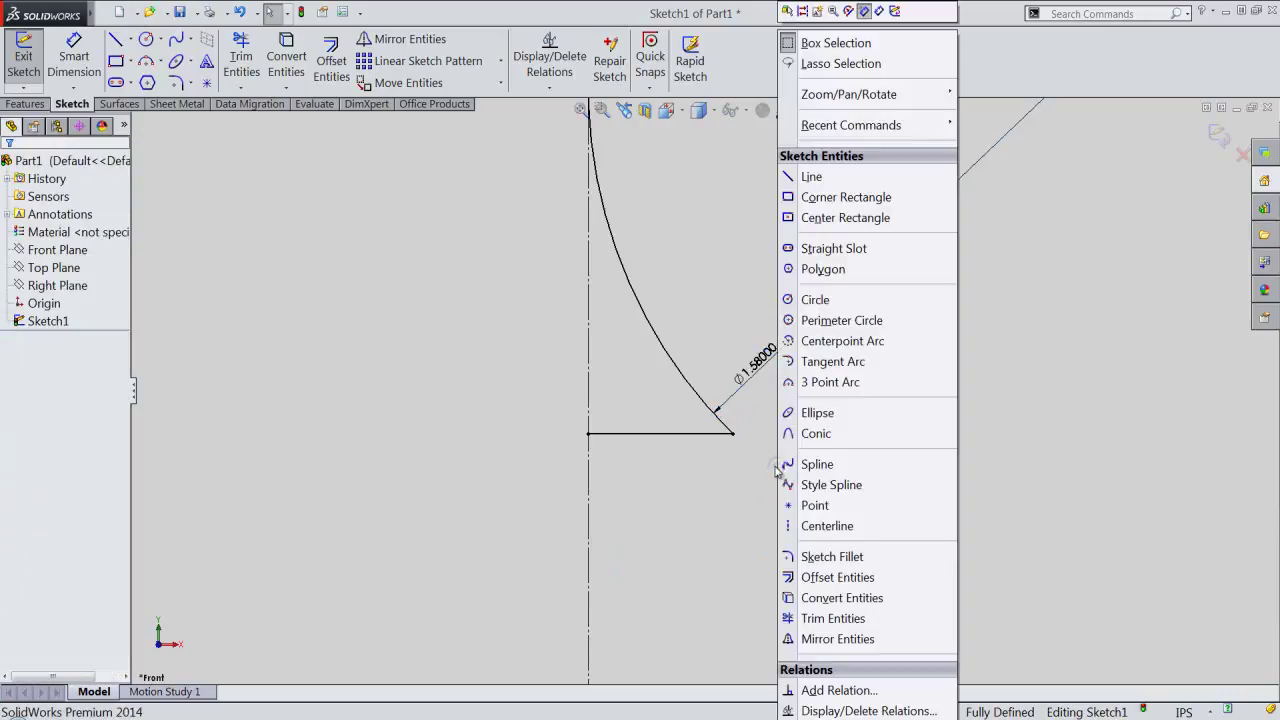
left_click(806, 178)
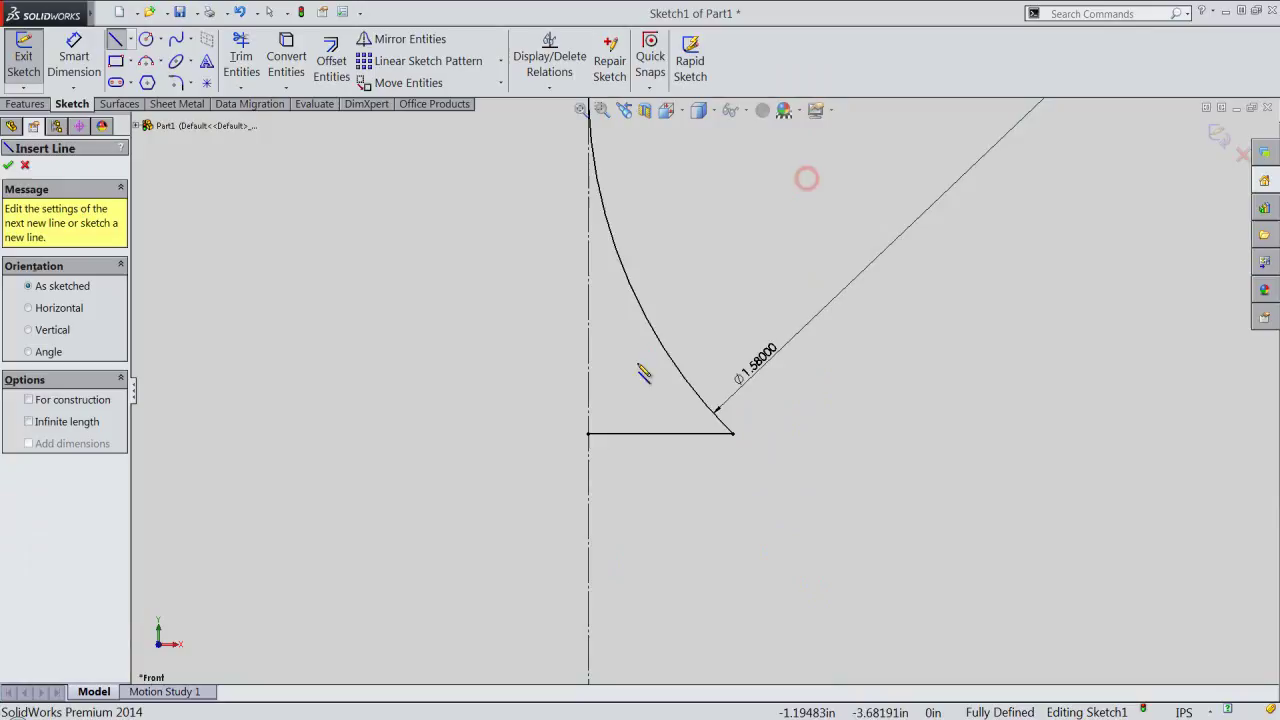
left_click(588, 435)
type(".1875")
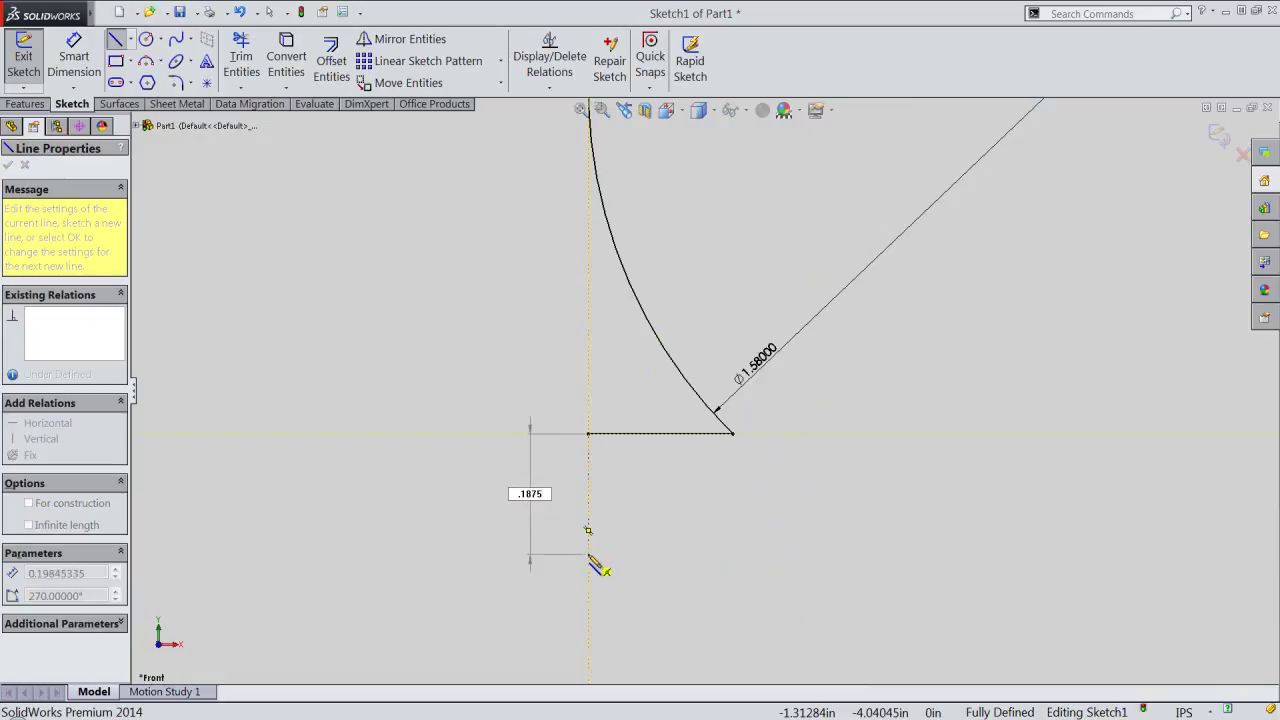
key("Return")
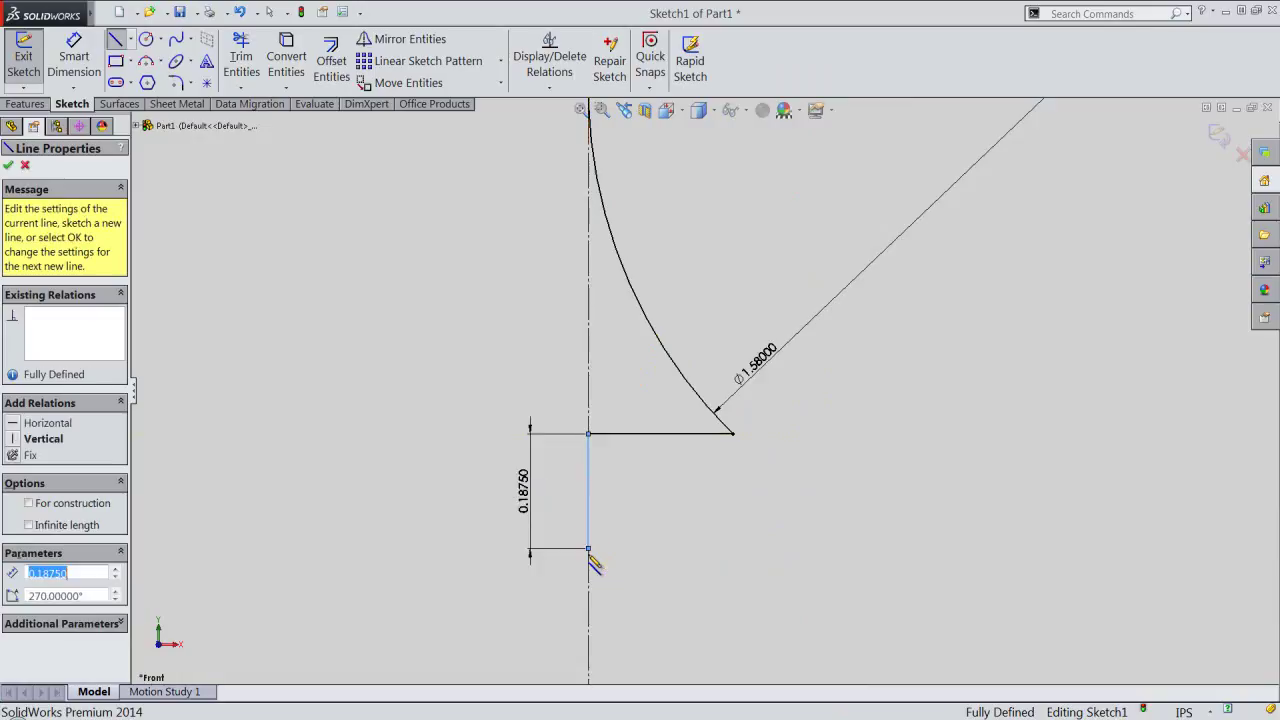
left_click(589, 549)
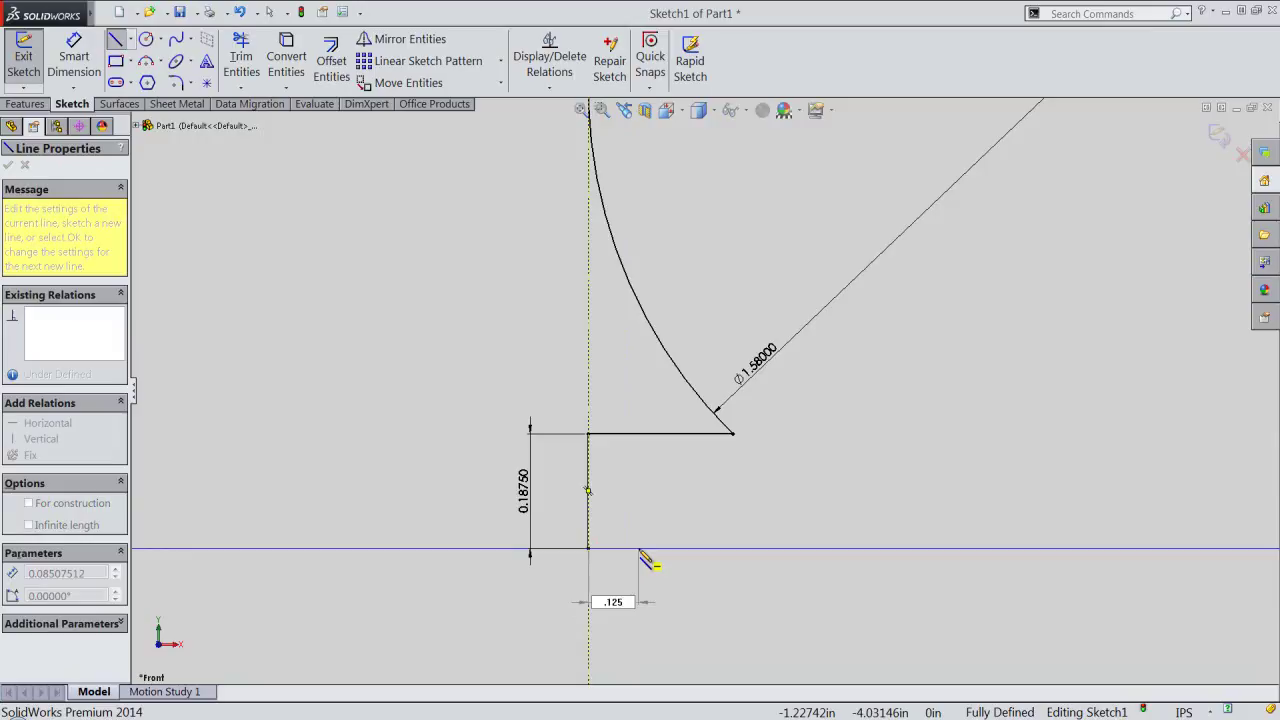
key("Return")
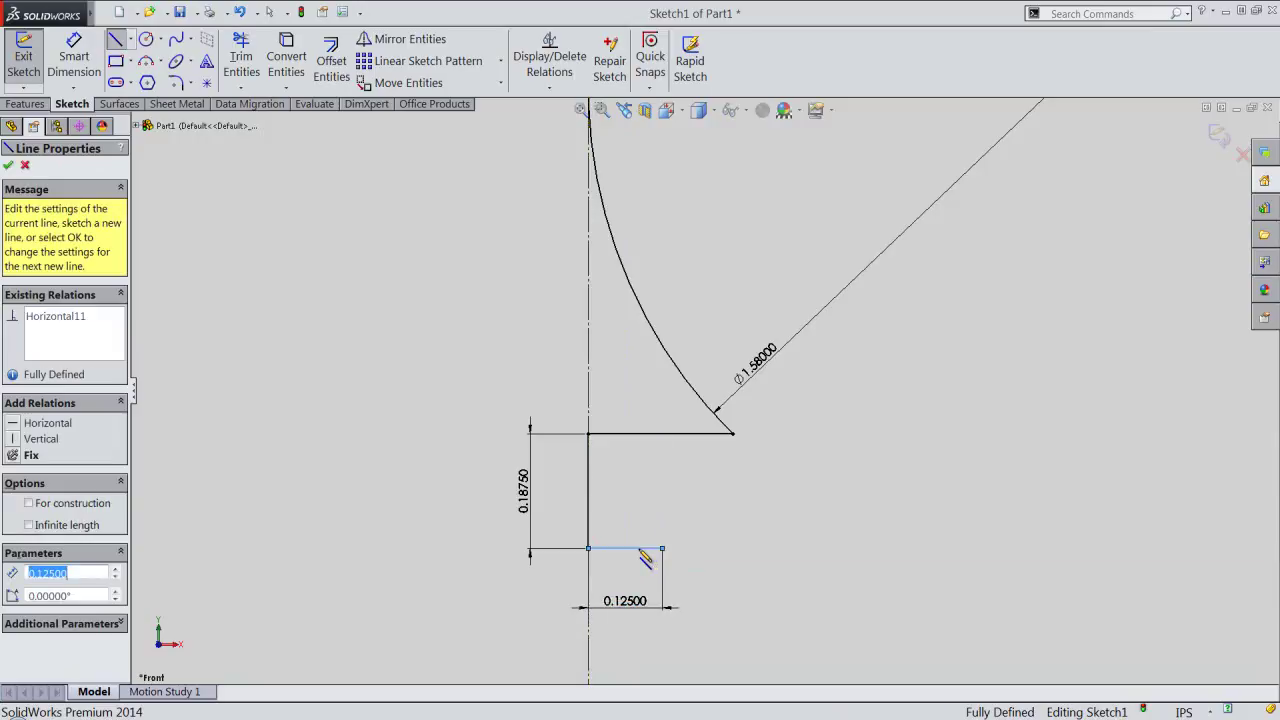
left_click(662, 548)
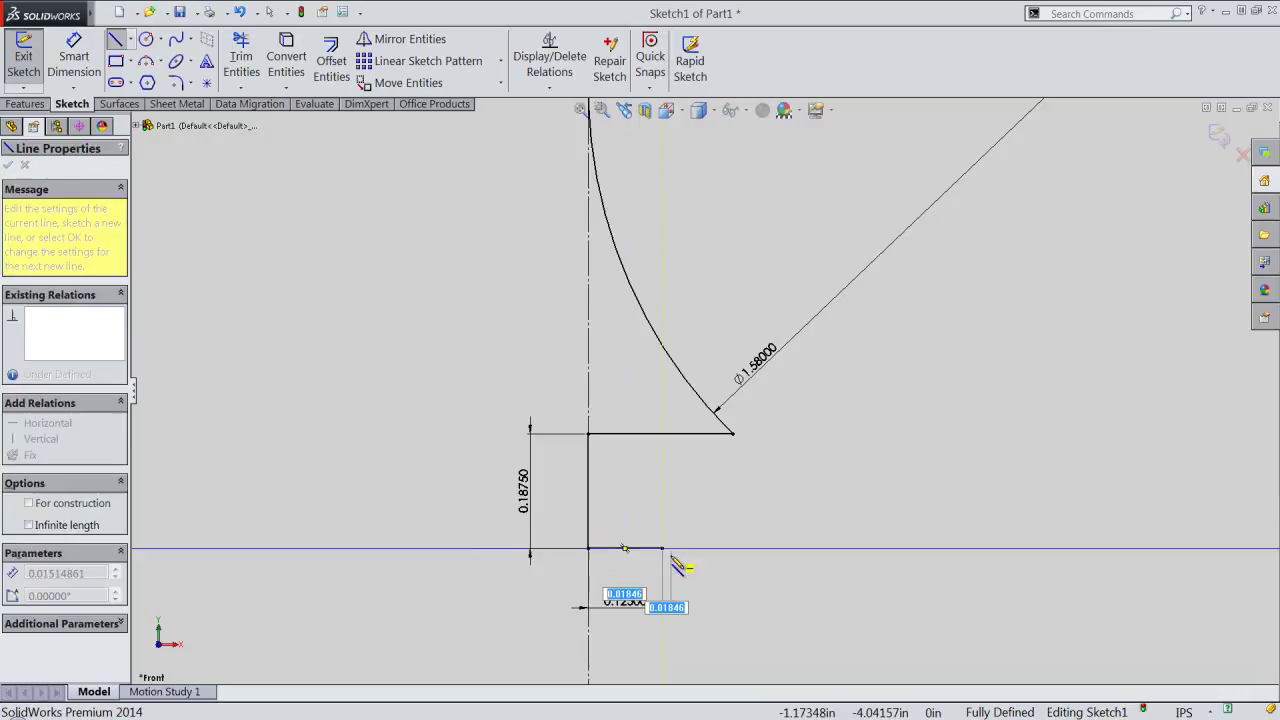
right_click(672, 560)
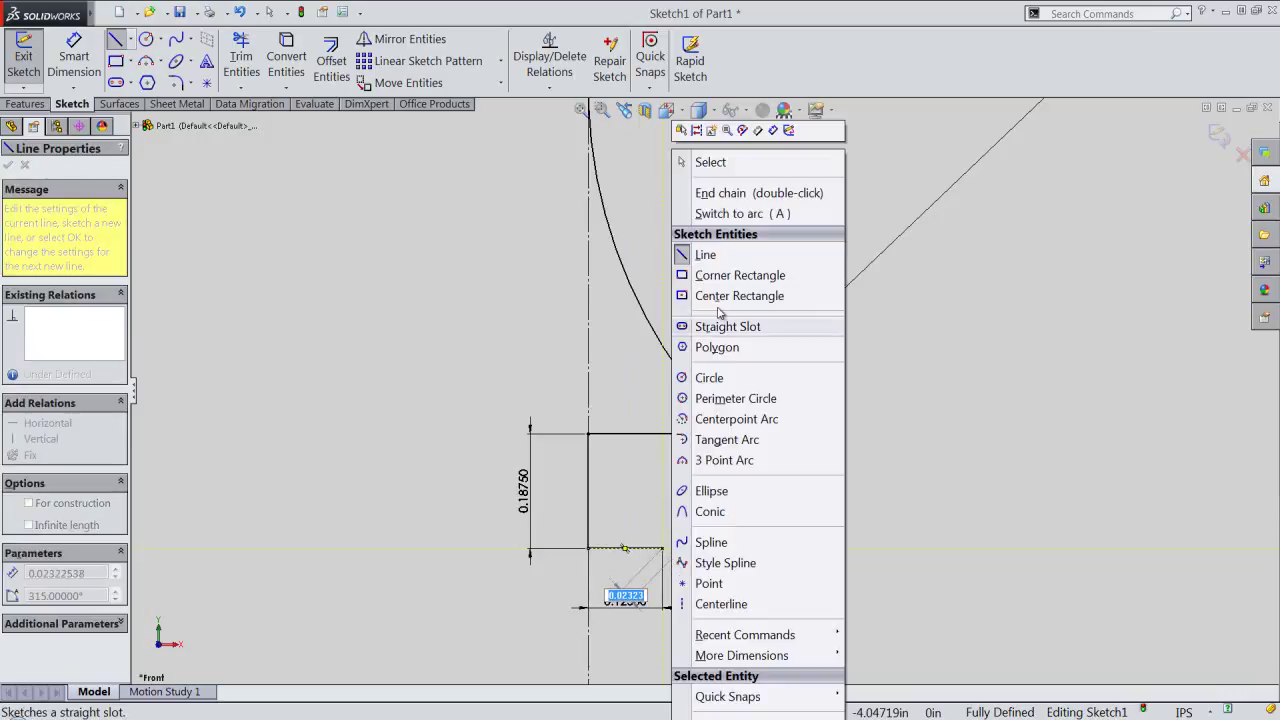
Step: Sketch a 0.5-radius tangent arc sweeping a half-round bulge down from the 0.125 line's end
left_click(736, 214)
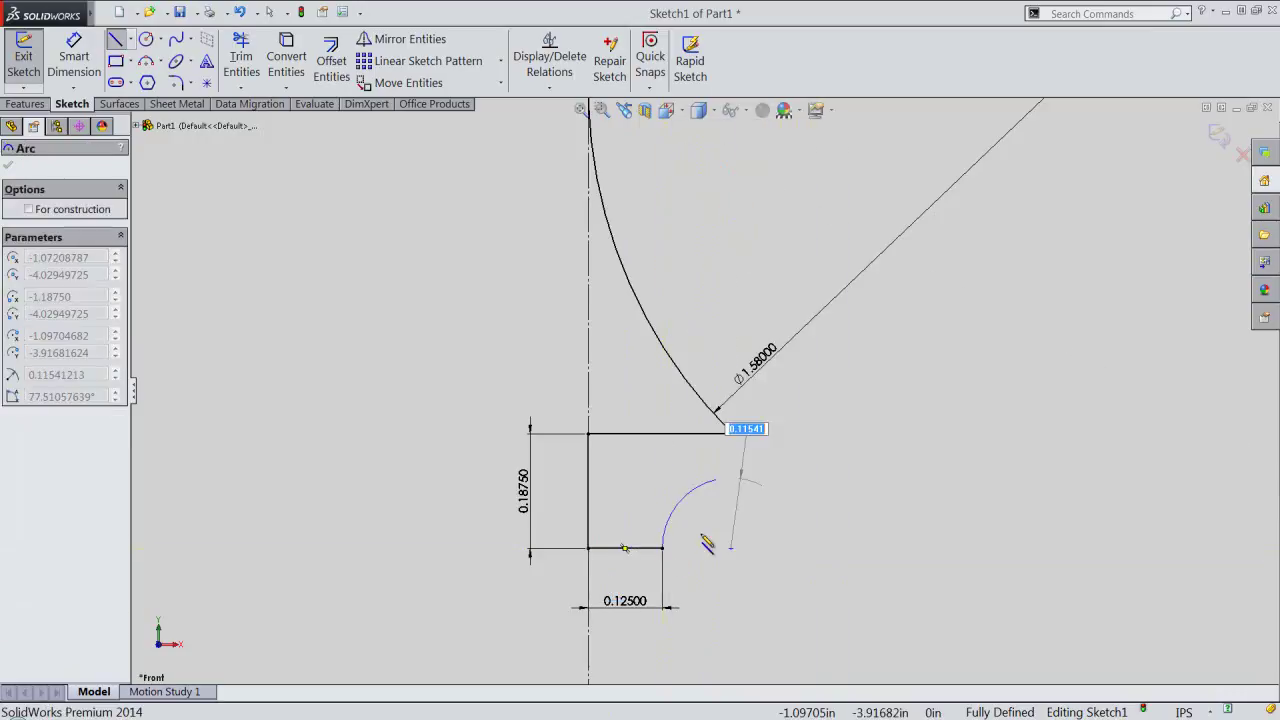
scroll(705, 420, "up", 3)
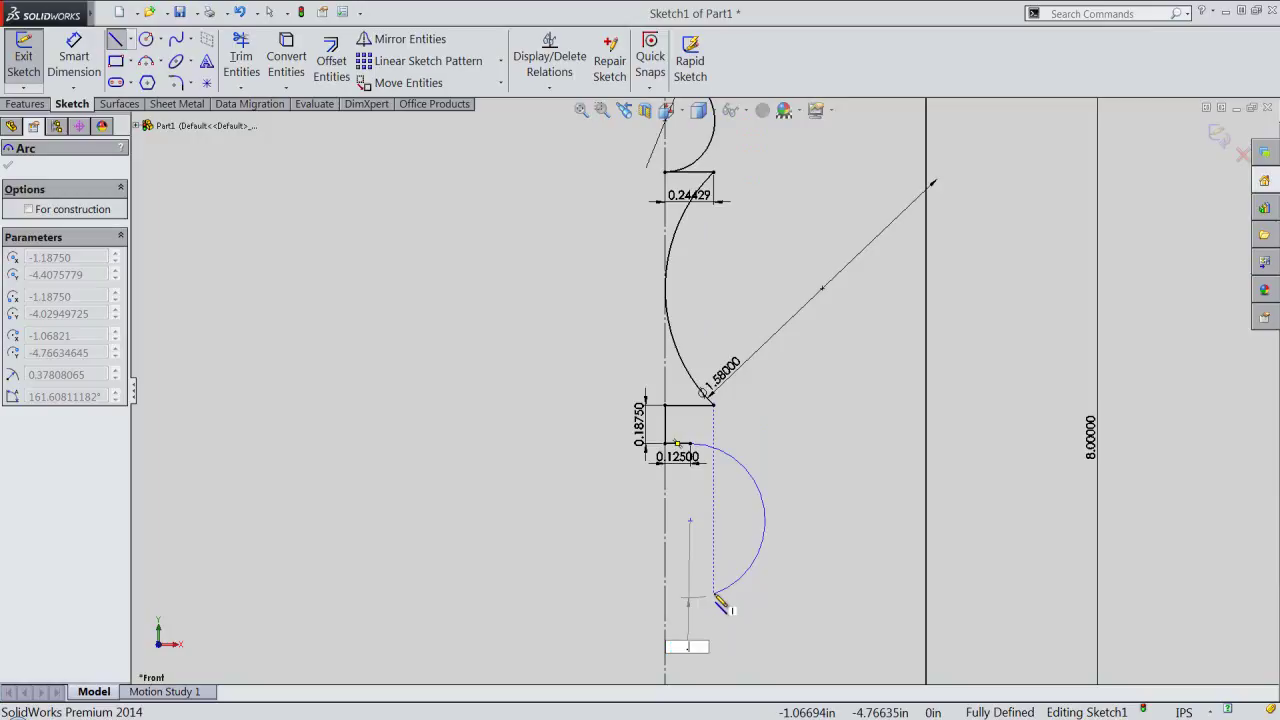
type("5")
key("Return")
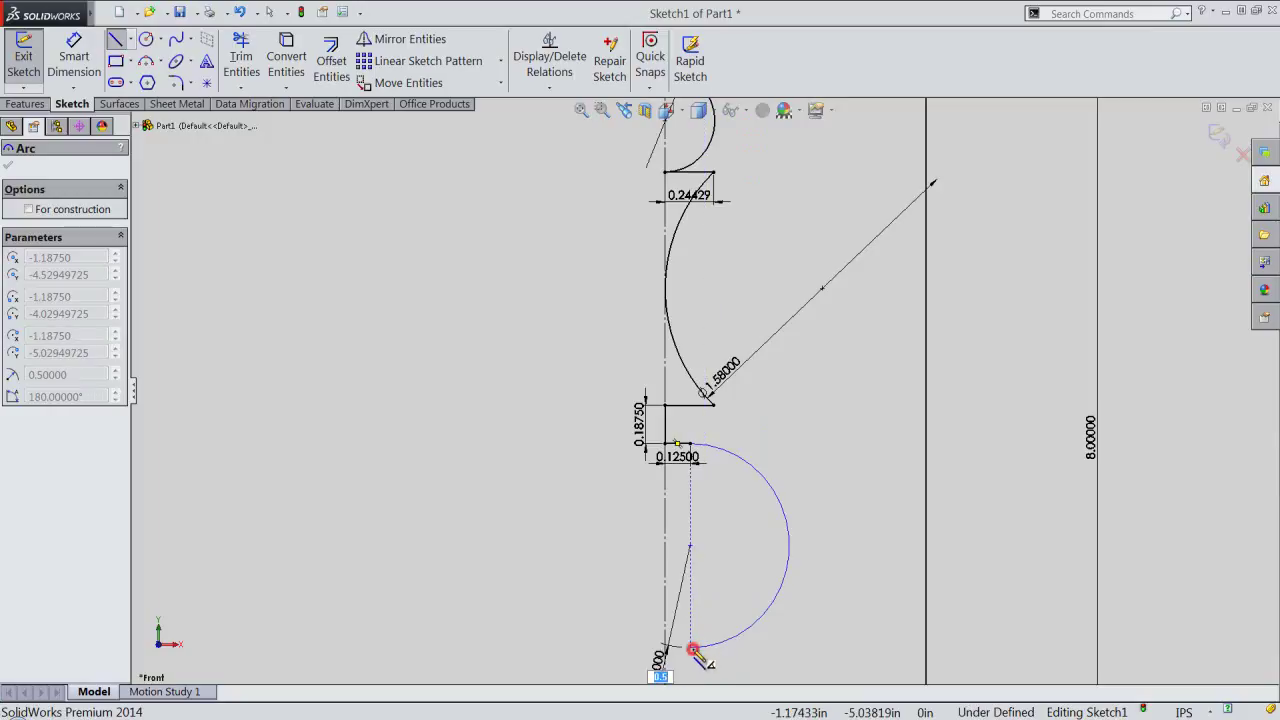
left_click(692, 650)
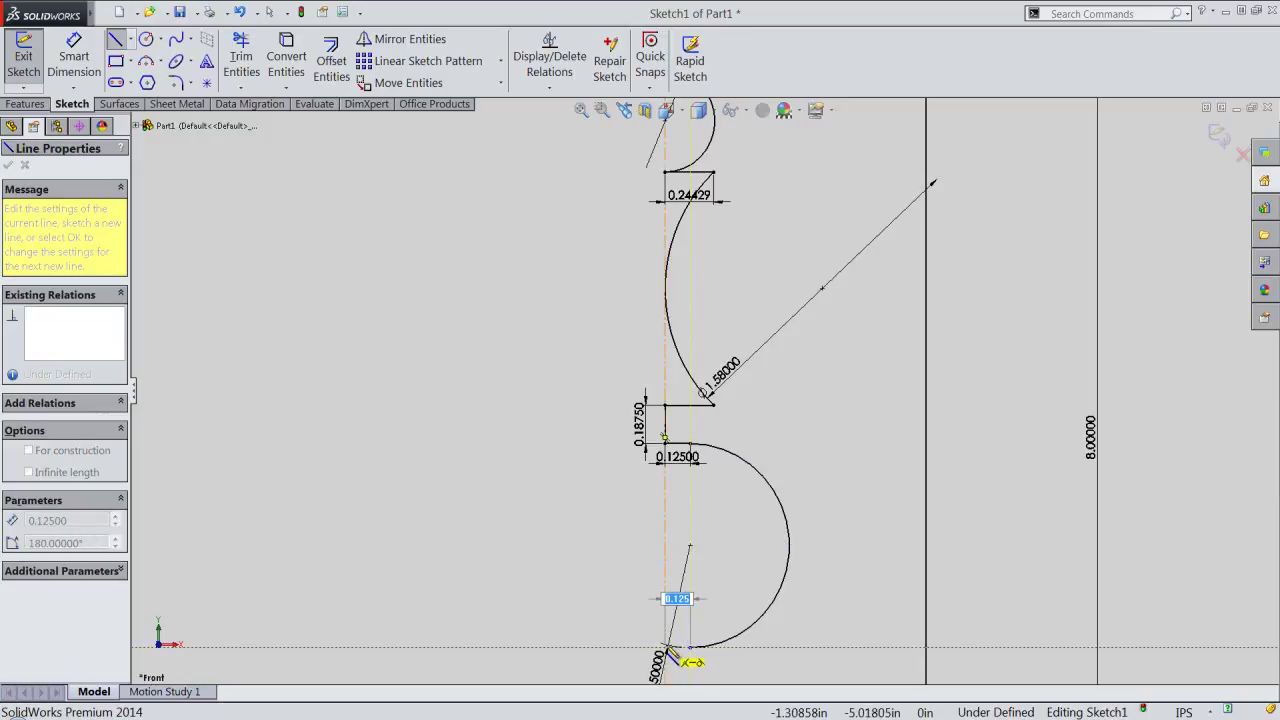
Step: End the short horizontal line at the centerline and stop line drawing
left_click(666, 647)
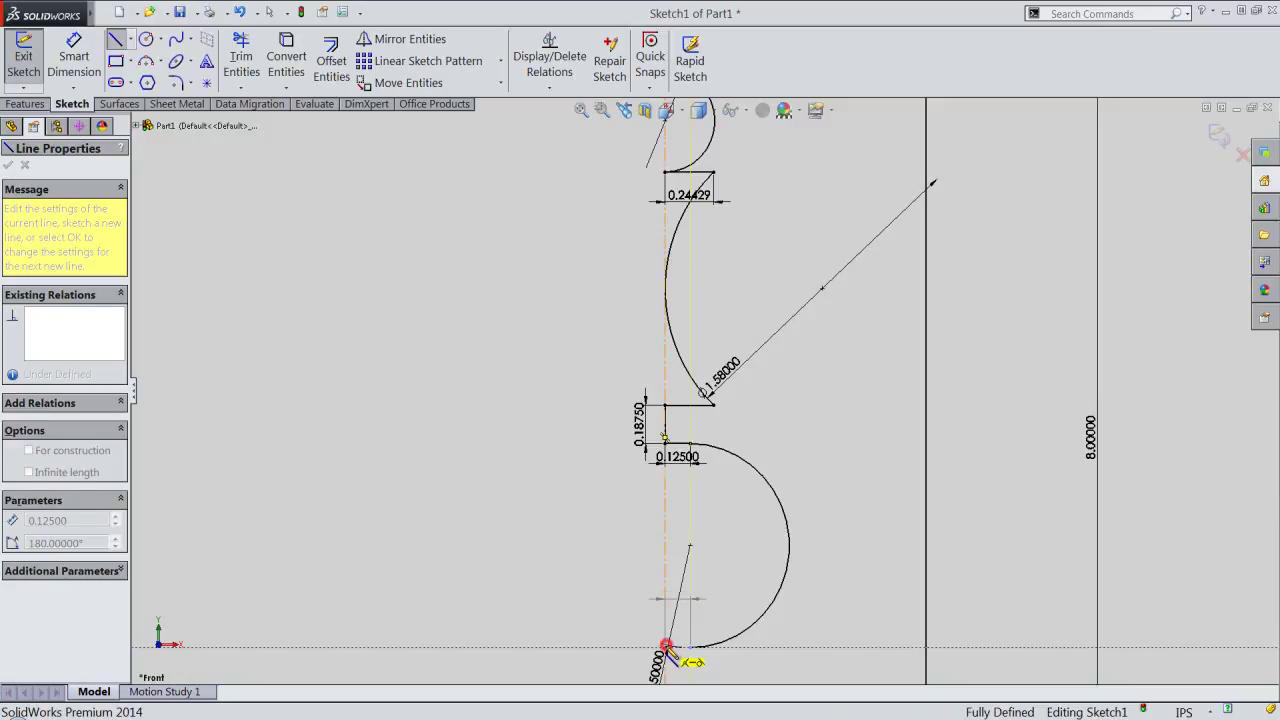
scroll(672, 660, "down", 2)
scroll(677, 667, "down", 2)
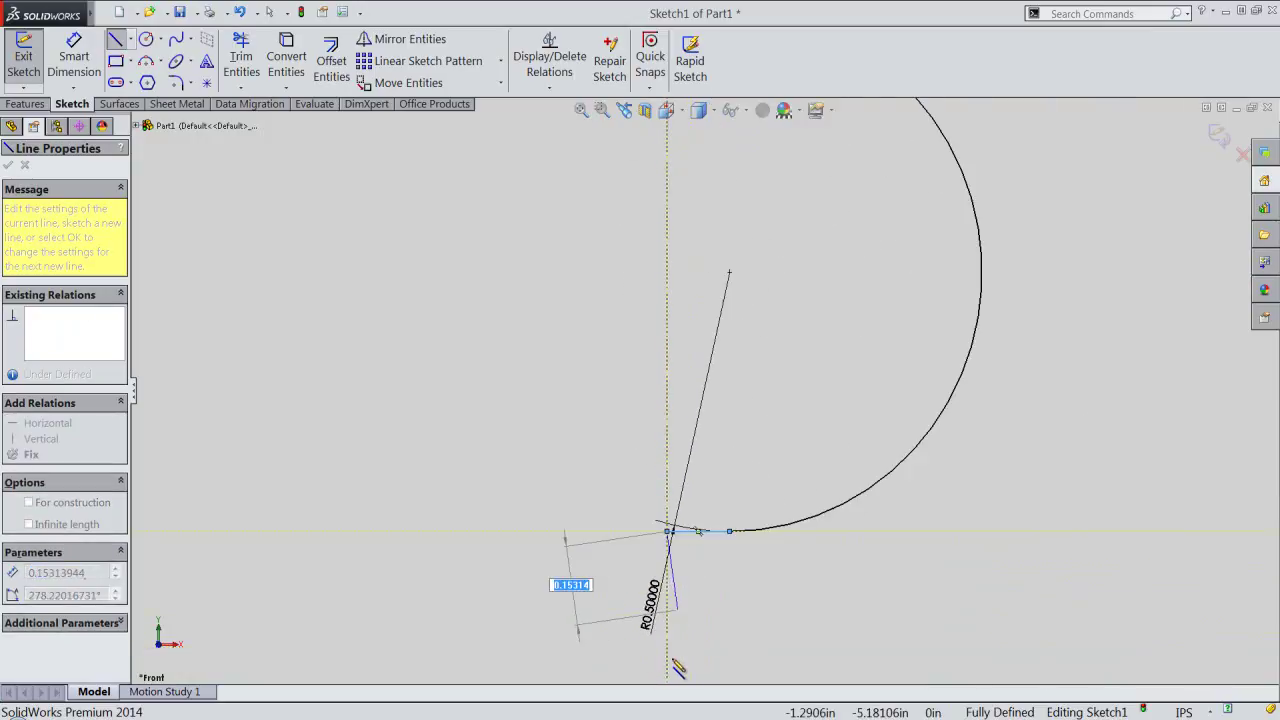
scroll(700, 625, "down", 2)
right_click(713, 600)
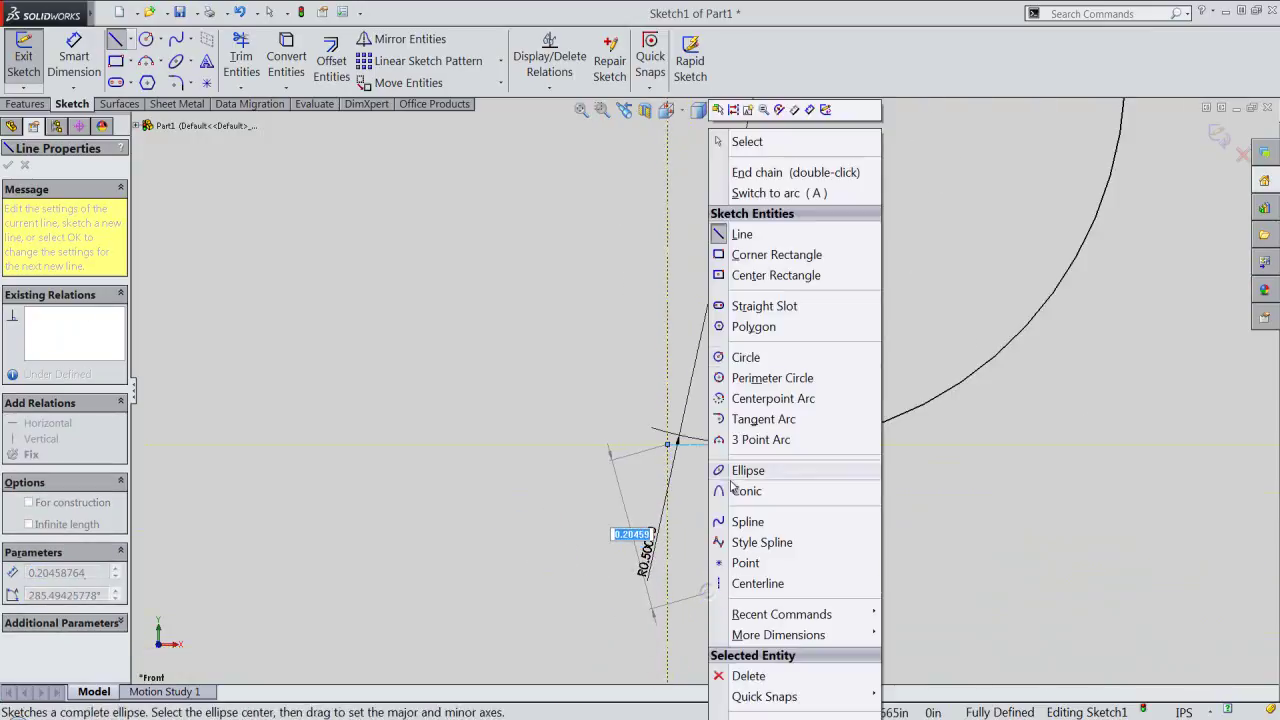
left_click(748, 138)
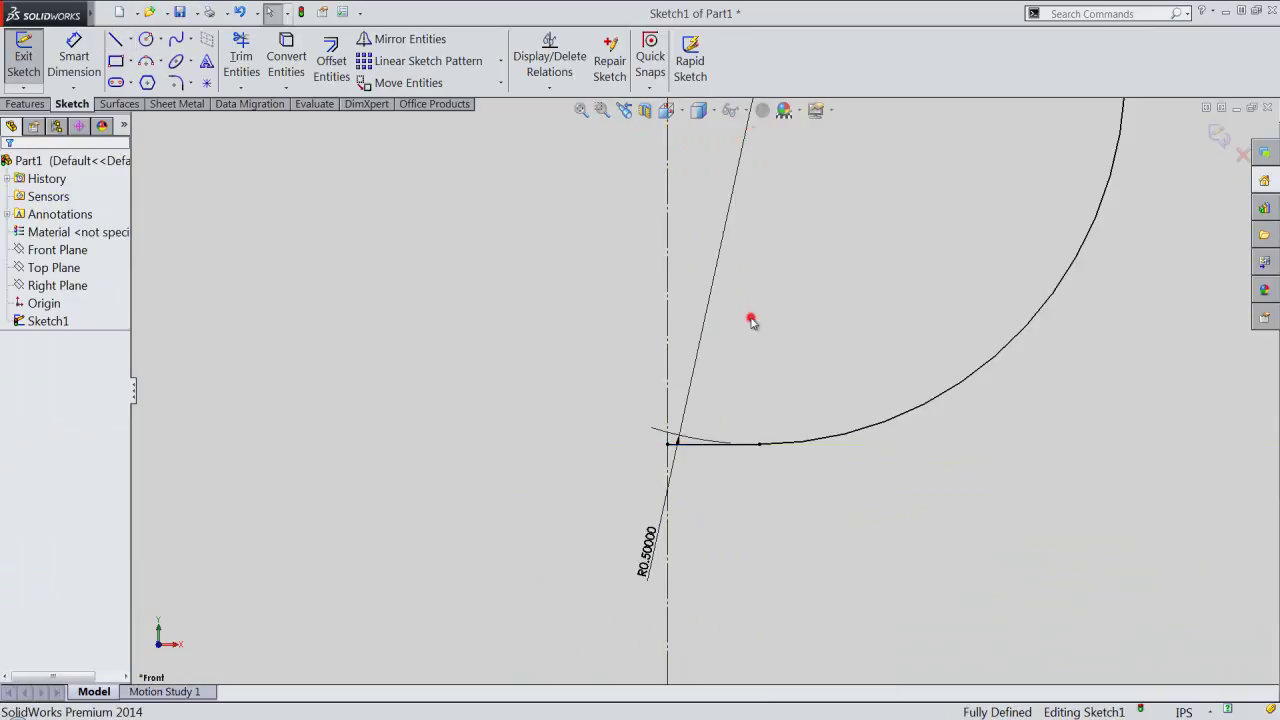
scroll(683, 602, "up", 3)
scroll(682, 606, "up", 2)
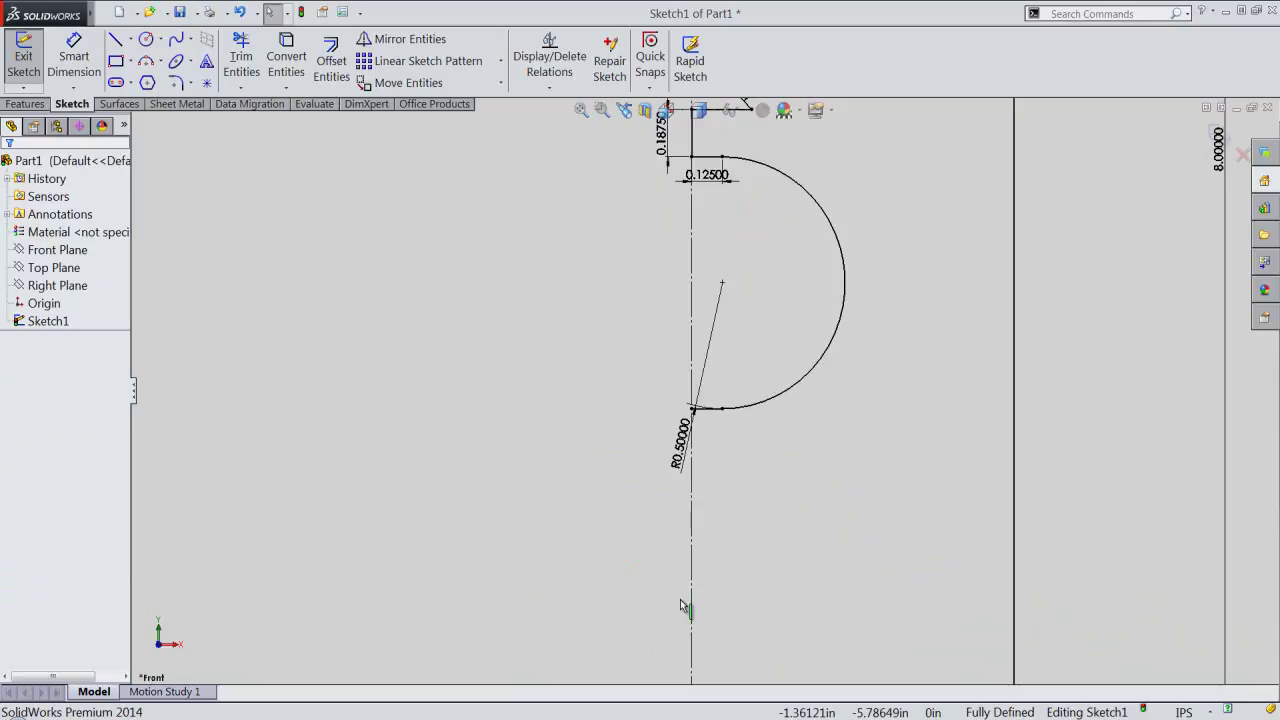
Step: Draw a short vertical line down from the arc's lower end and a 0.125 horizontal step
right_click(716, 536)
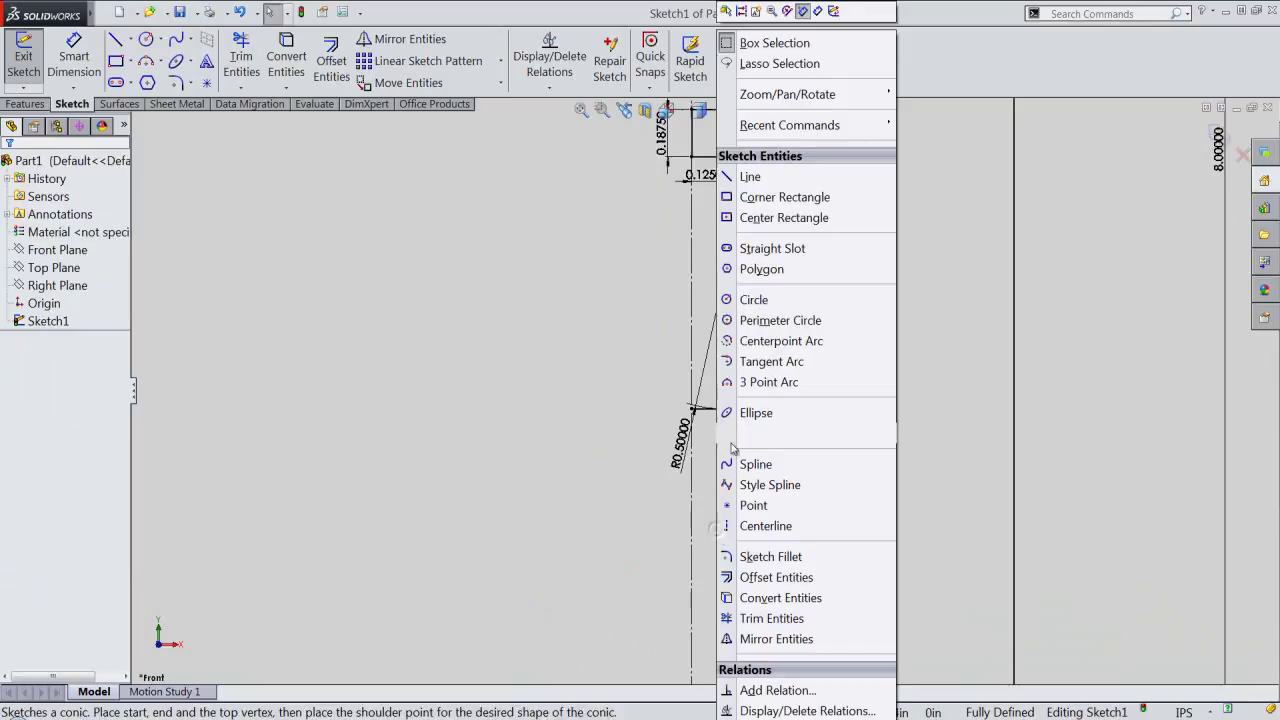
left_click(751, 176)
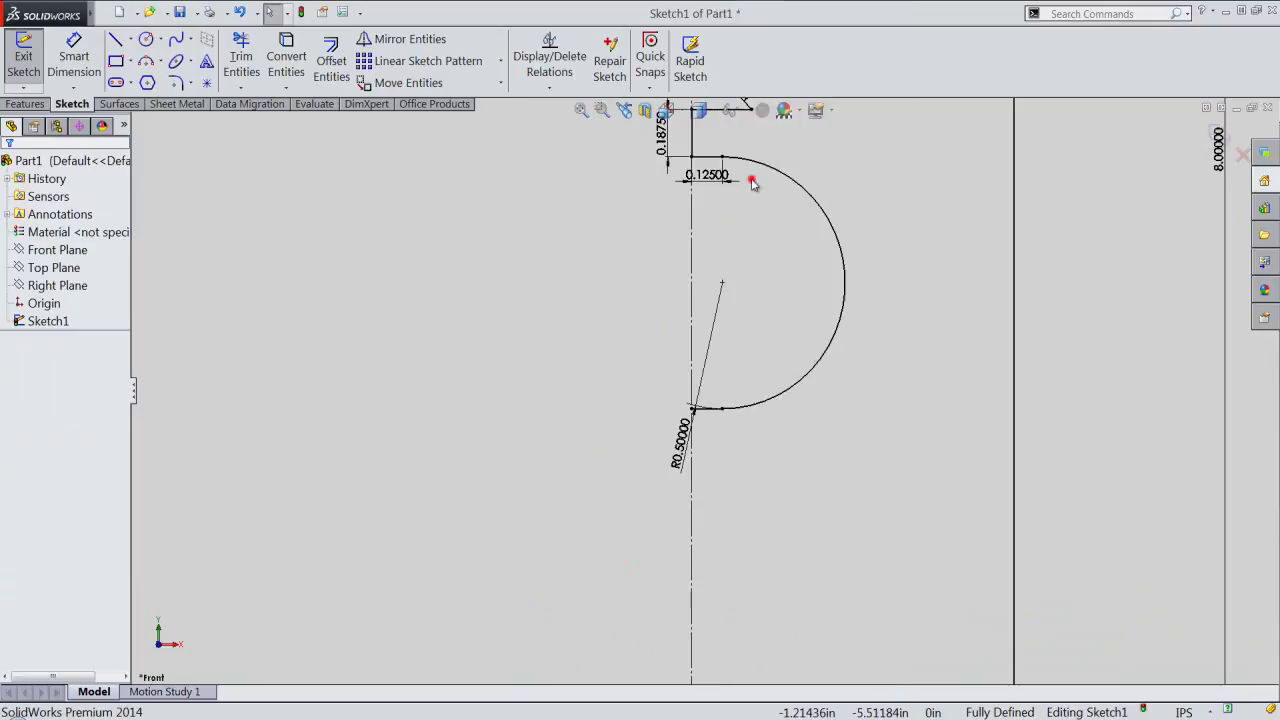
left_click(692, 410)
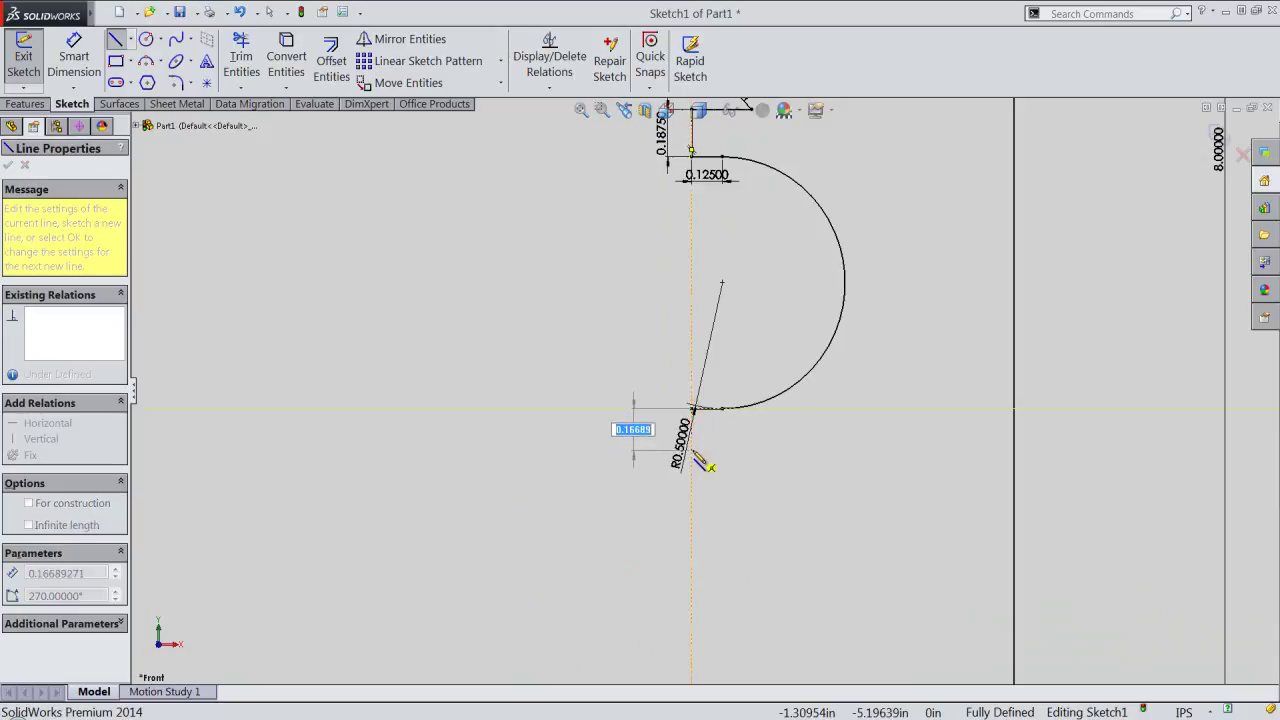
left_click(693, 451)
left_click(730, 451)
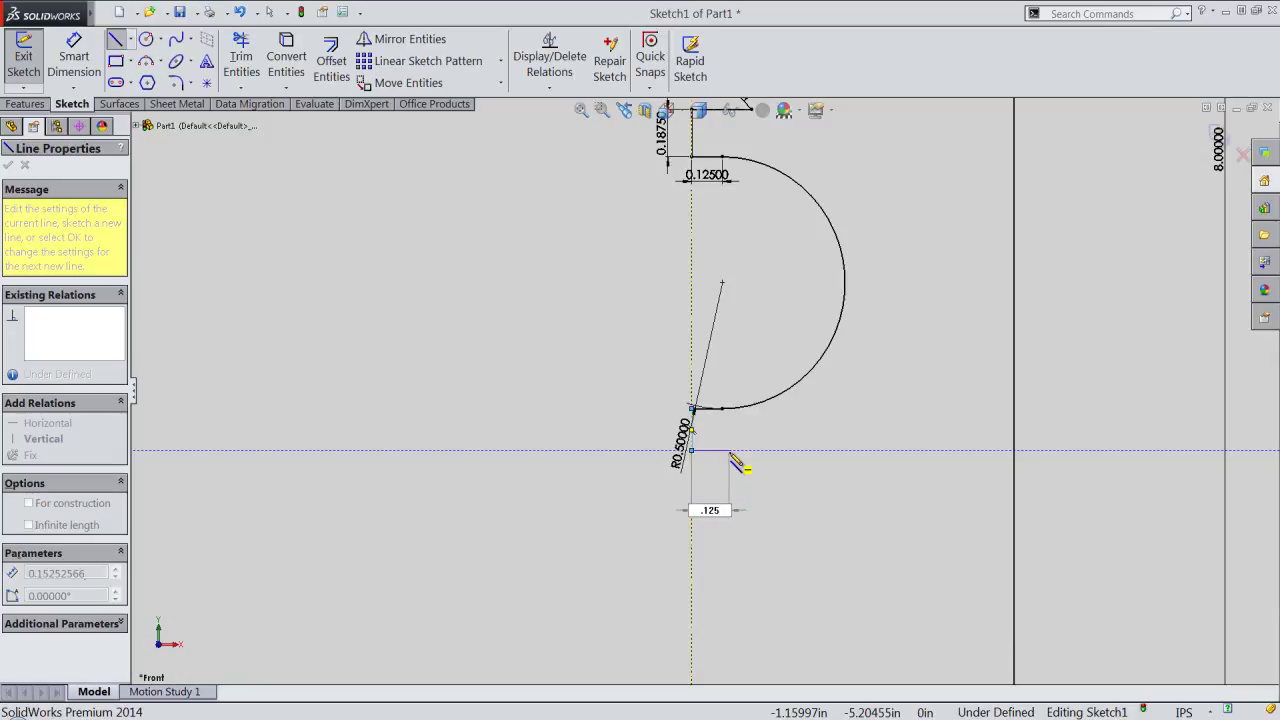
left_click(723, 451)
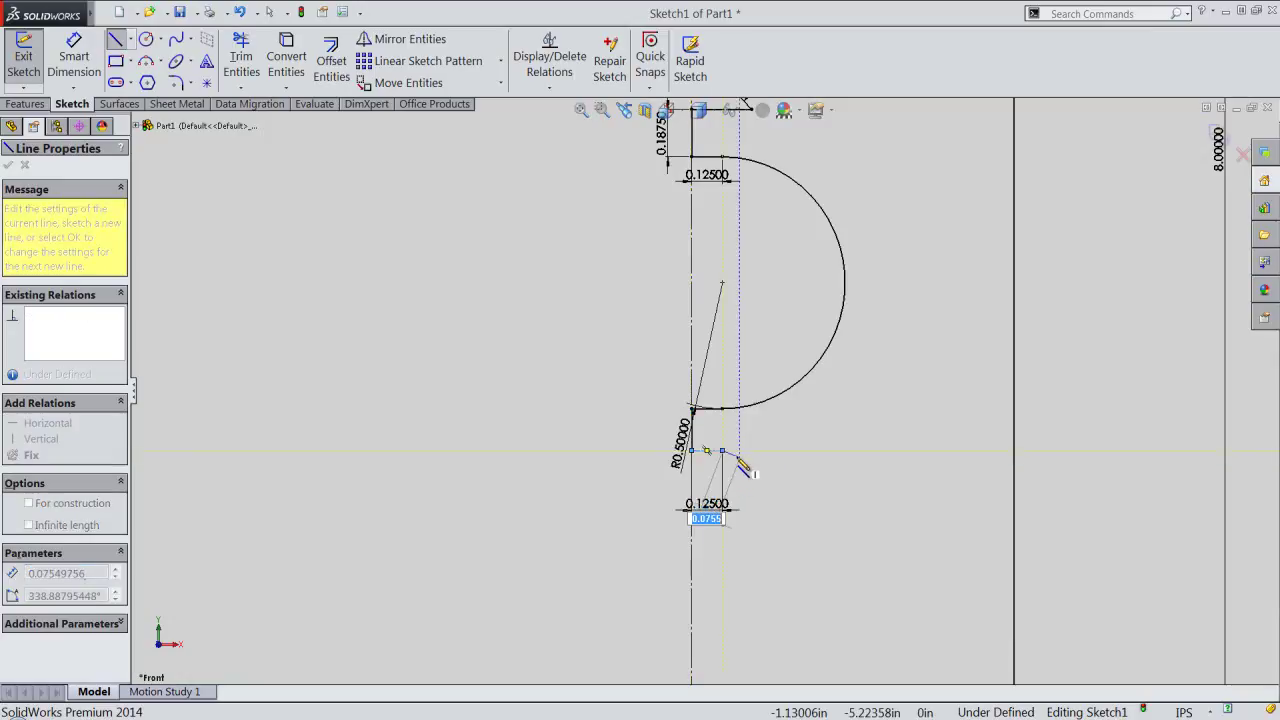
Step: Draw the long vertical line to the base and the 1.1875 bottom line closing the profile
scroll(745, 465, "up", 2)
scroll(740, 470, "up", 2)
scroll(735, 480, "up", 2)
scroll(732, 487, "up", 2)
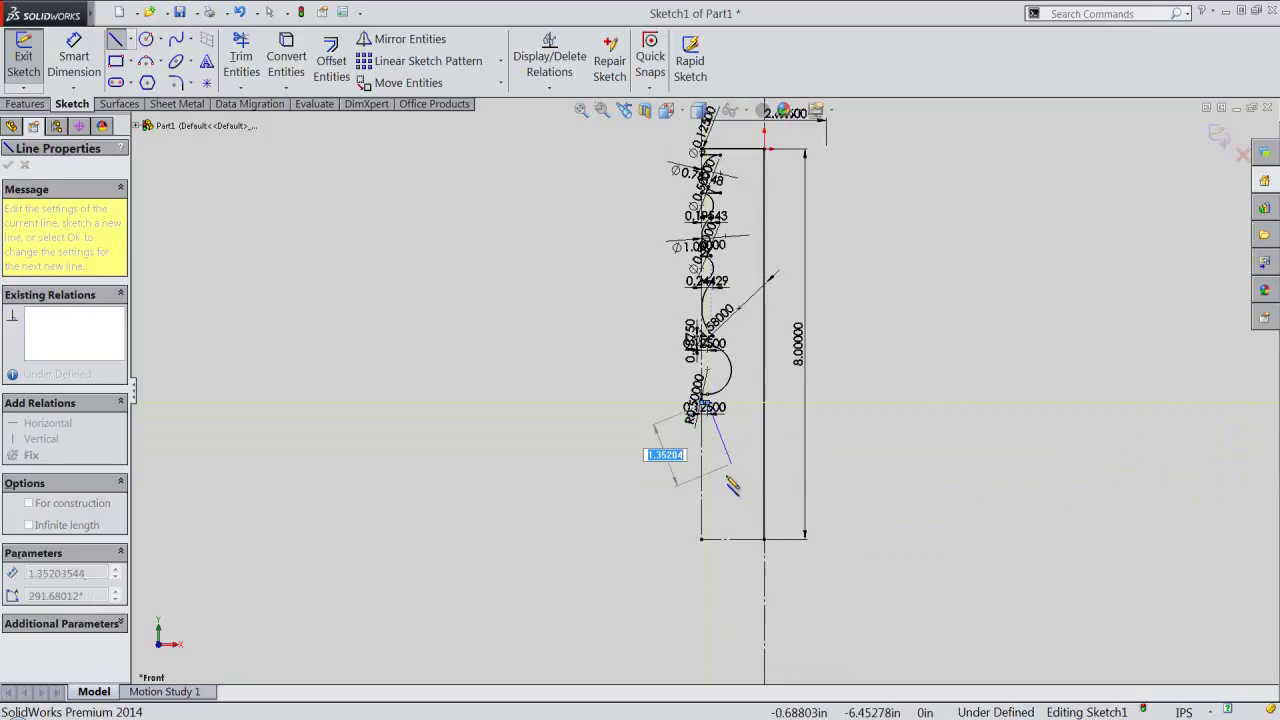
scroll(720, 540, "down", 2)
scroll(717, 546, "down", 2)
scroll(711, 541, "down", 3)
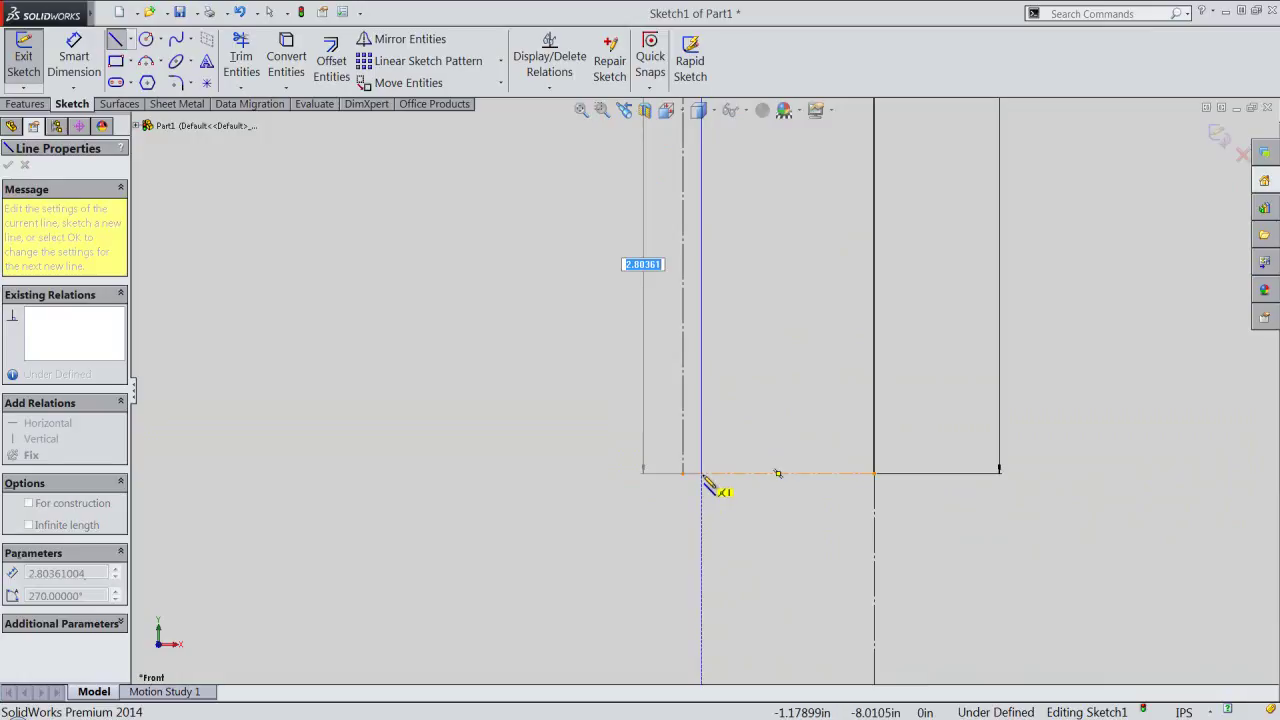
left_click(702, 474)
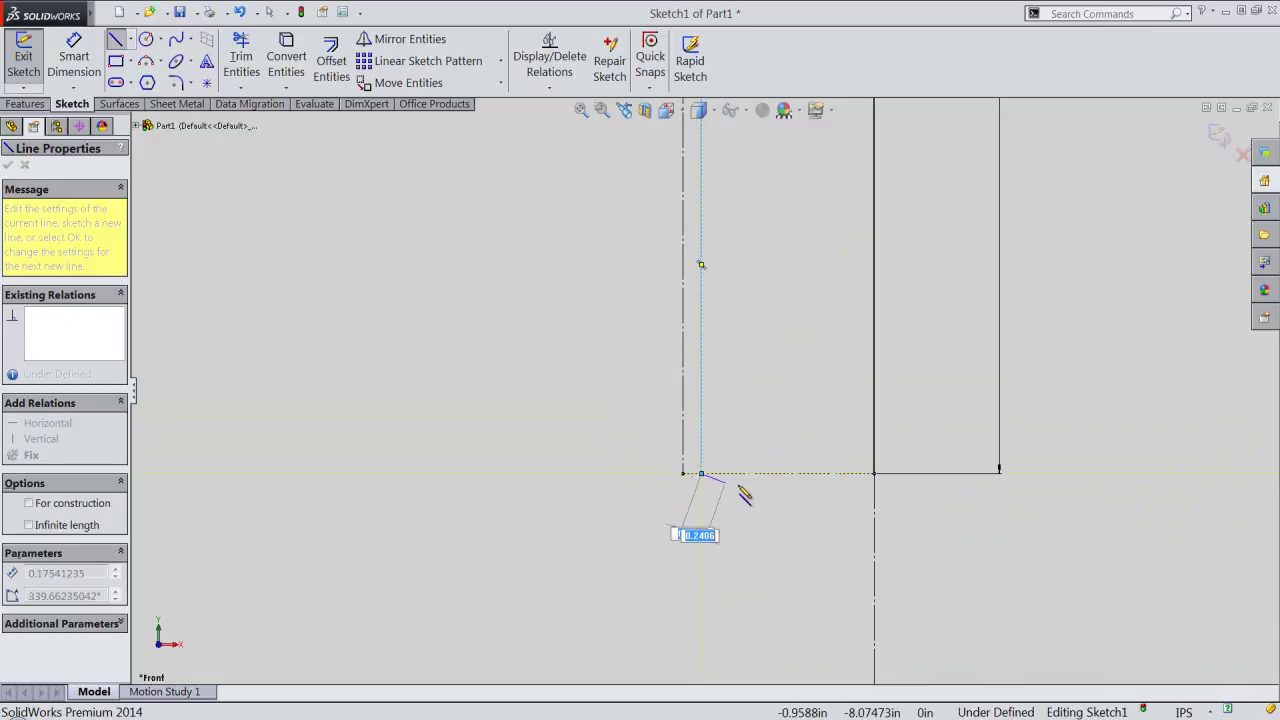
left_click(874, 474)
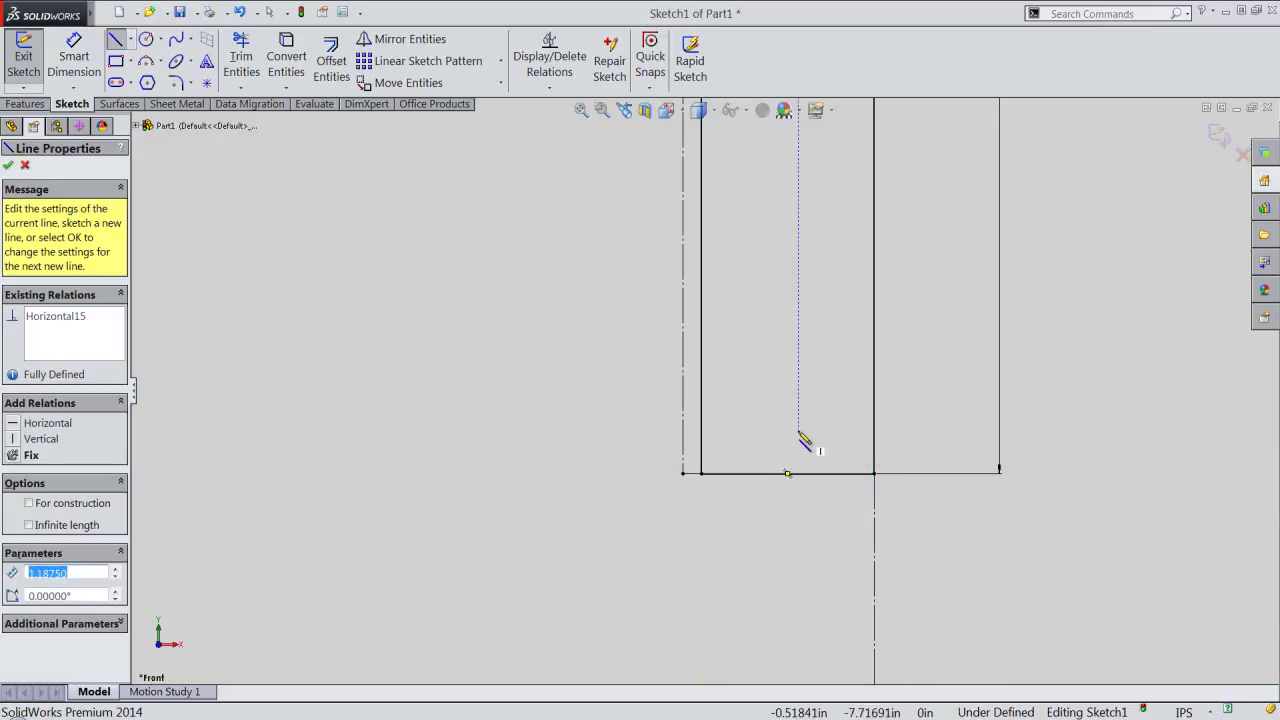
right_click(801, 437)
left_click(828, 200)
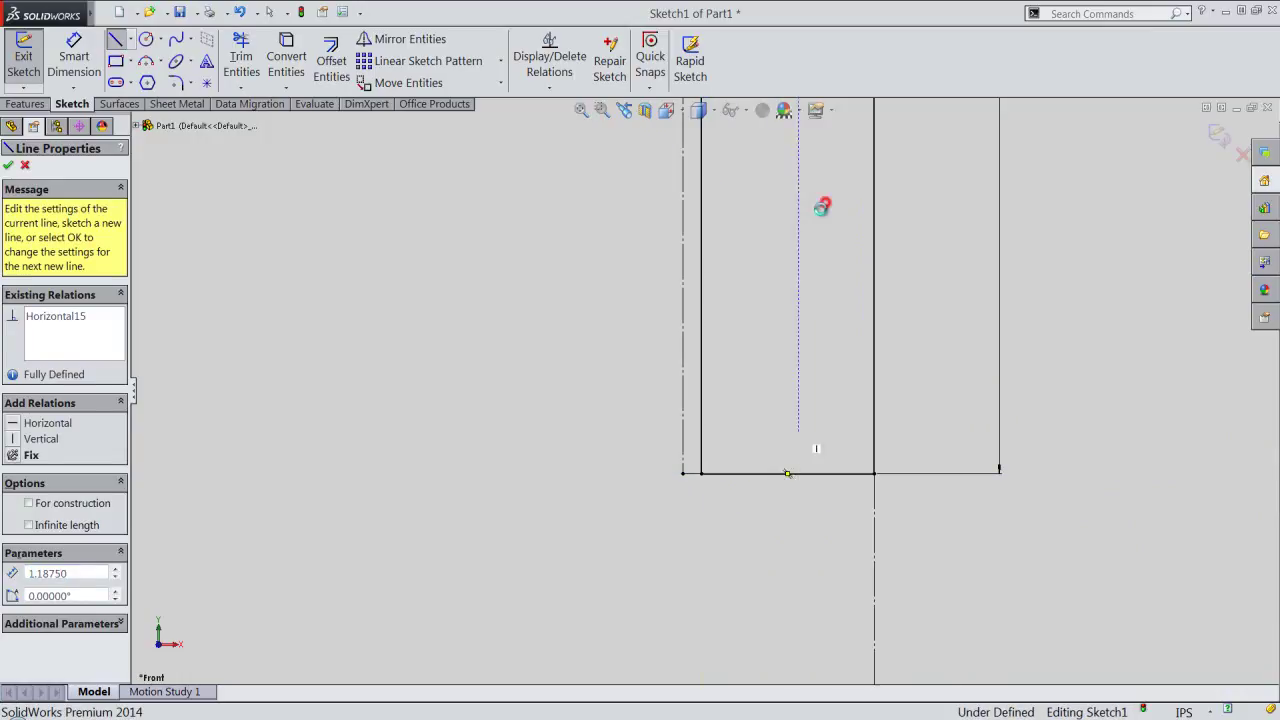
scroll(745, 560, "up", 3)
scroll(716, 260, "up", 1)
scroll(711, 214, "down", 3)
scroll(694, 257, "down", 3)
scroll(696, 287, "down", 1)
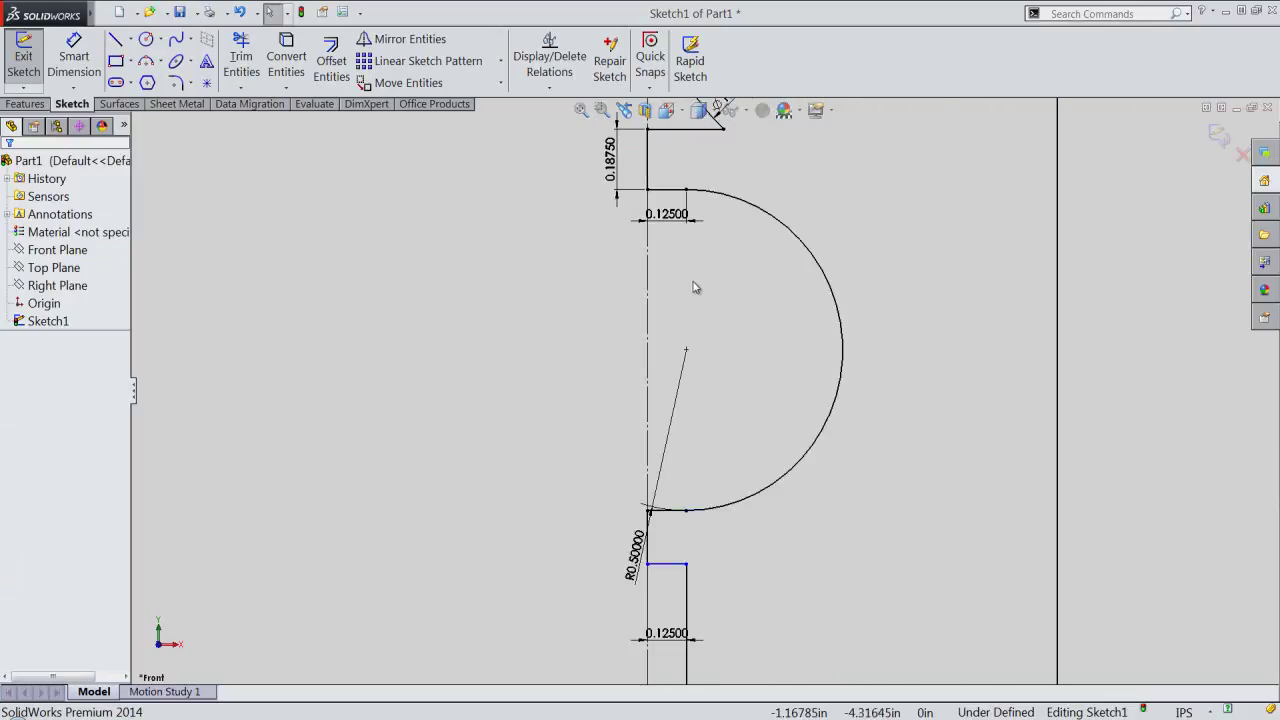
Step: Make the short vertical line below the half-round equal to the one above it
left_click(651, 546)
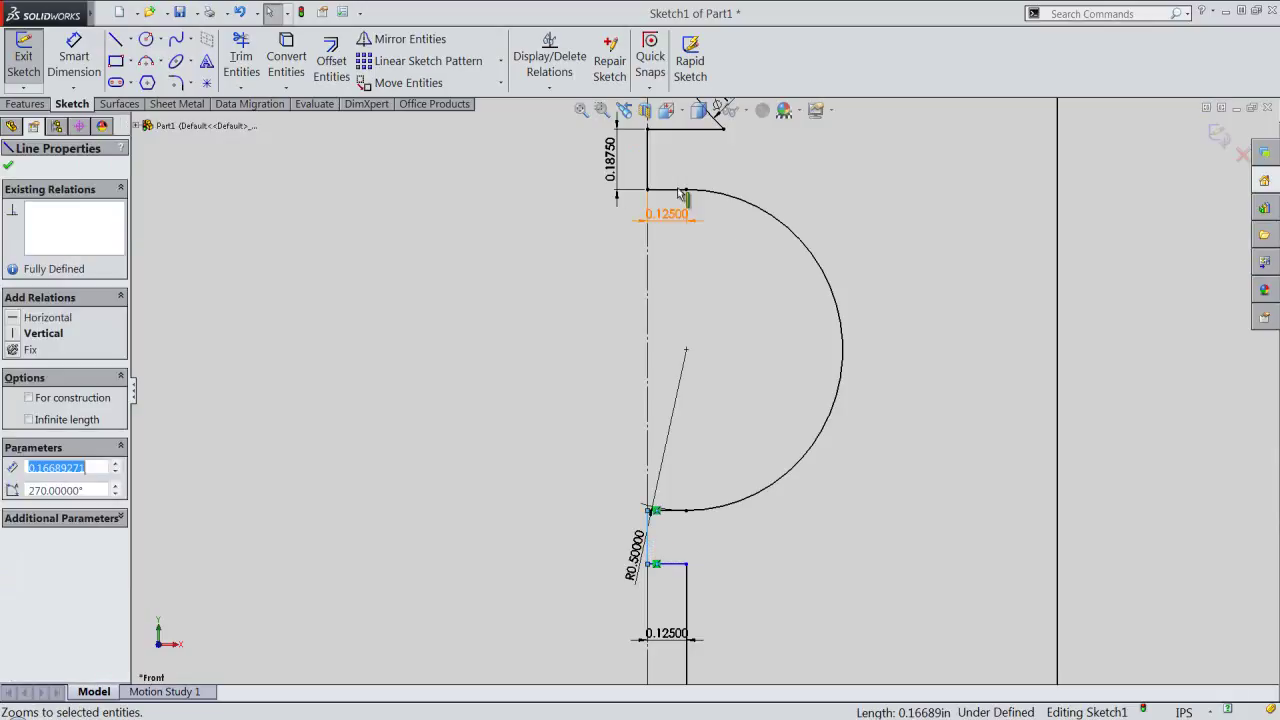
left_click(650, 171, "ctrl")
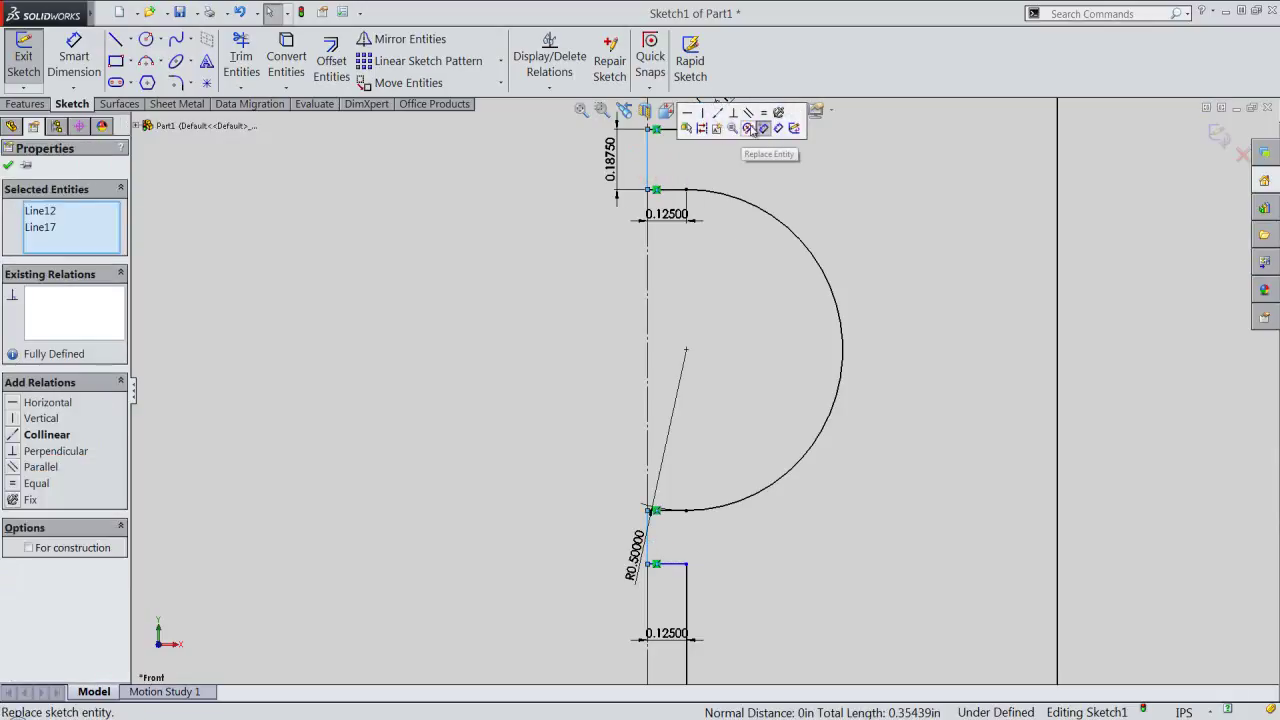
left_click(763, 113)
left_click(848, 209)
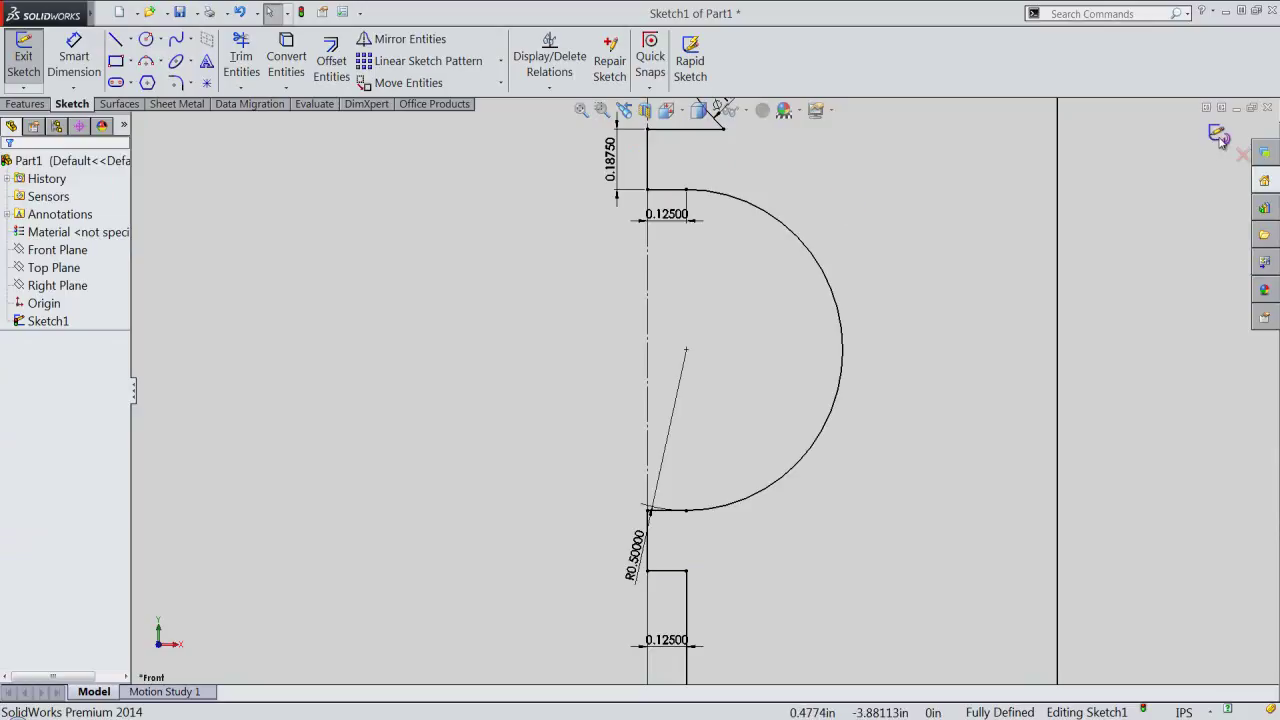
Step: Revolve the profile 360° about the centerline to create the Revolve1 solid
key("r")
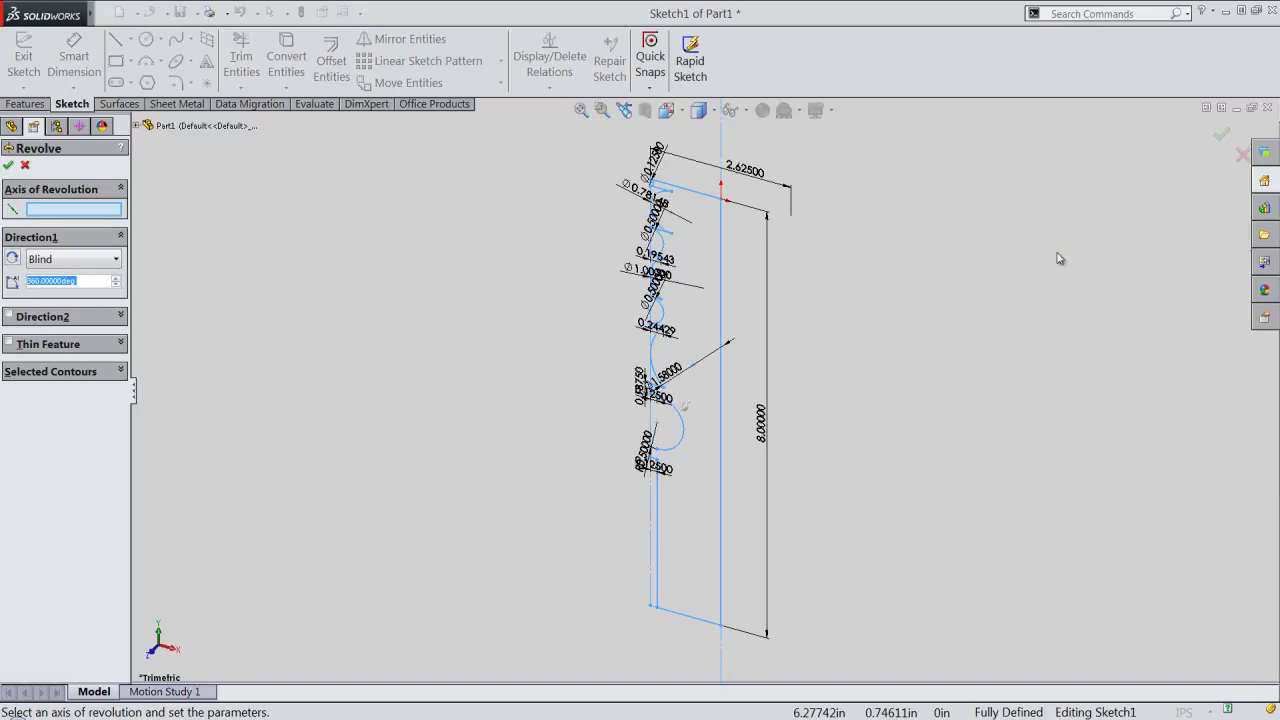
left_click(720, 262)
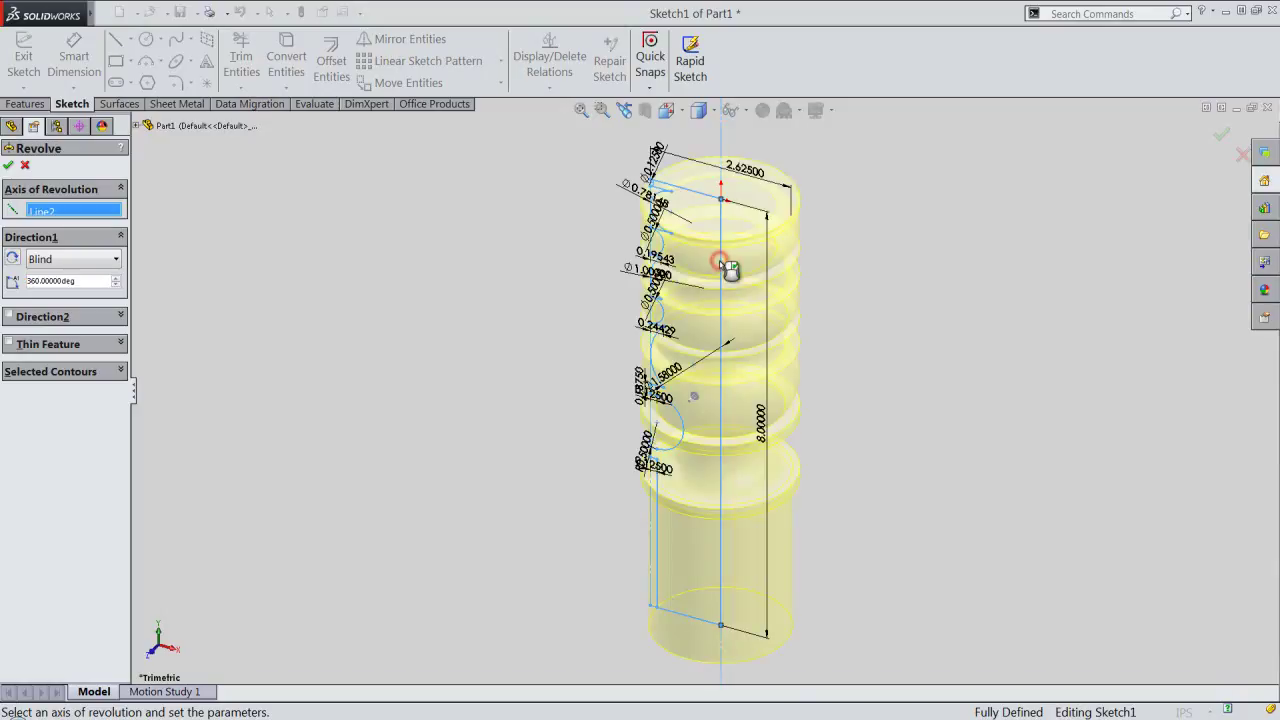
left_click(8, 166)
left_click(288, 242)
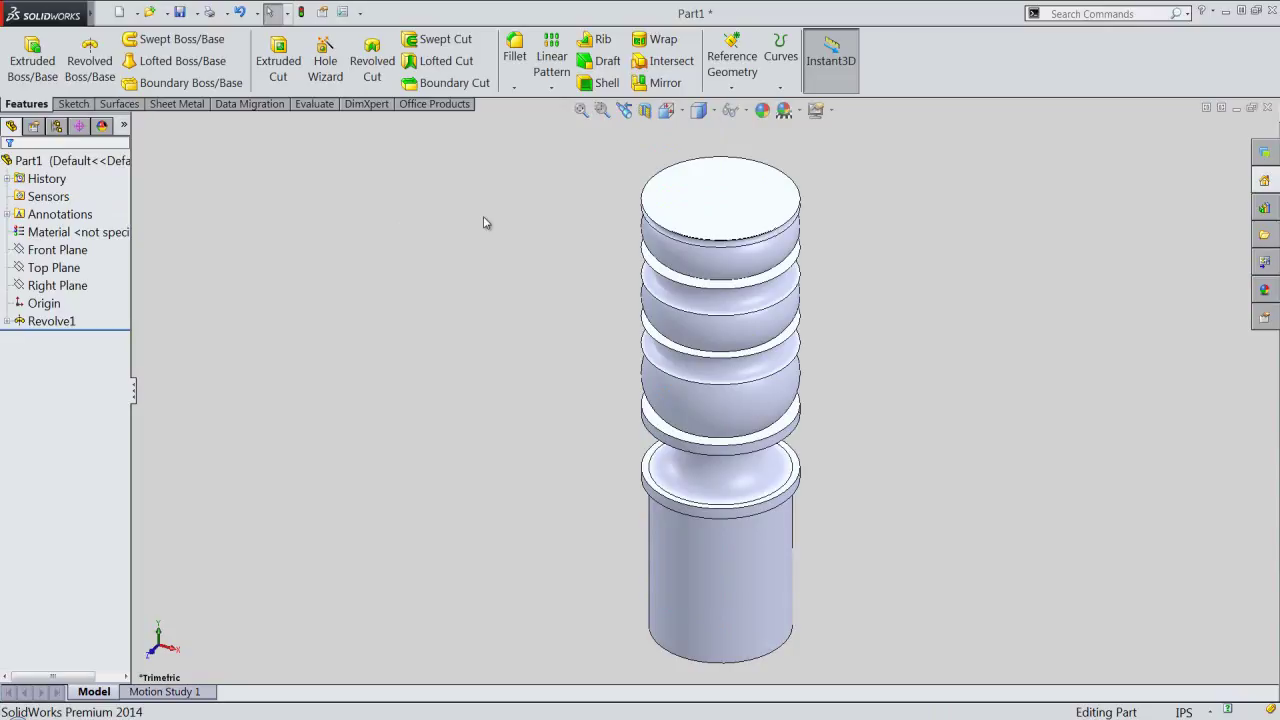
Step: Start a constant-size fillet with radius 1/64 (0.015625) in
left_click(514, 48)
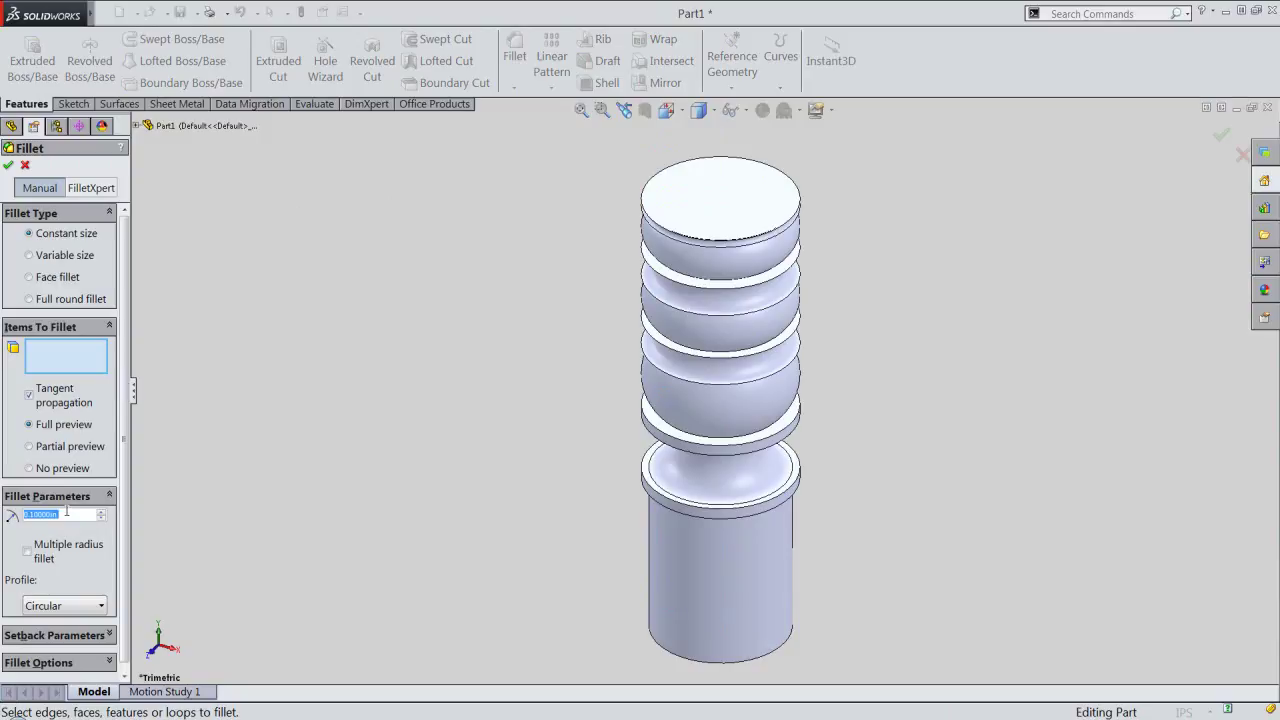
double_click(65, 512)
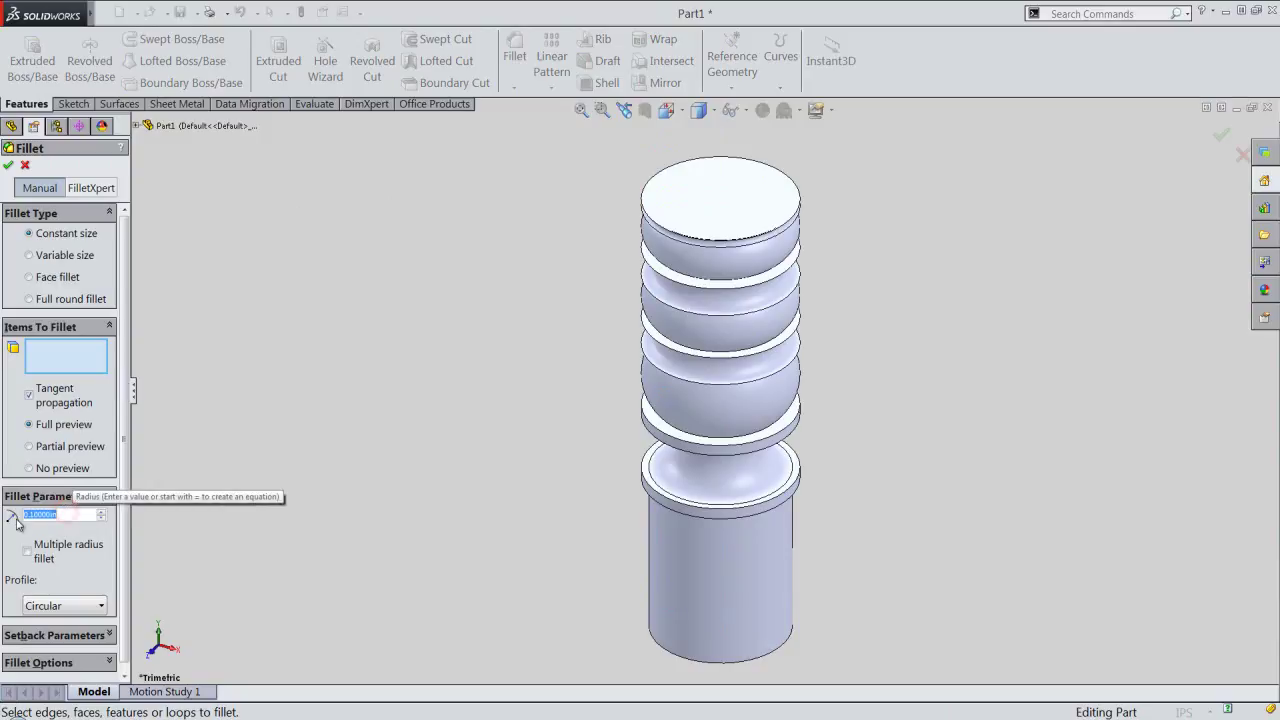
type("1/")
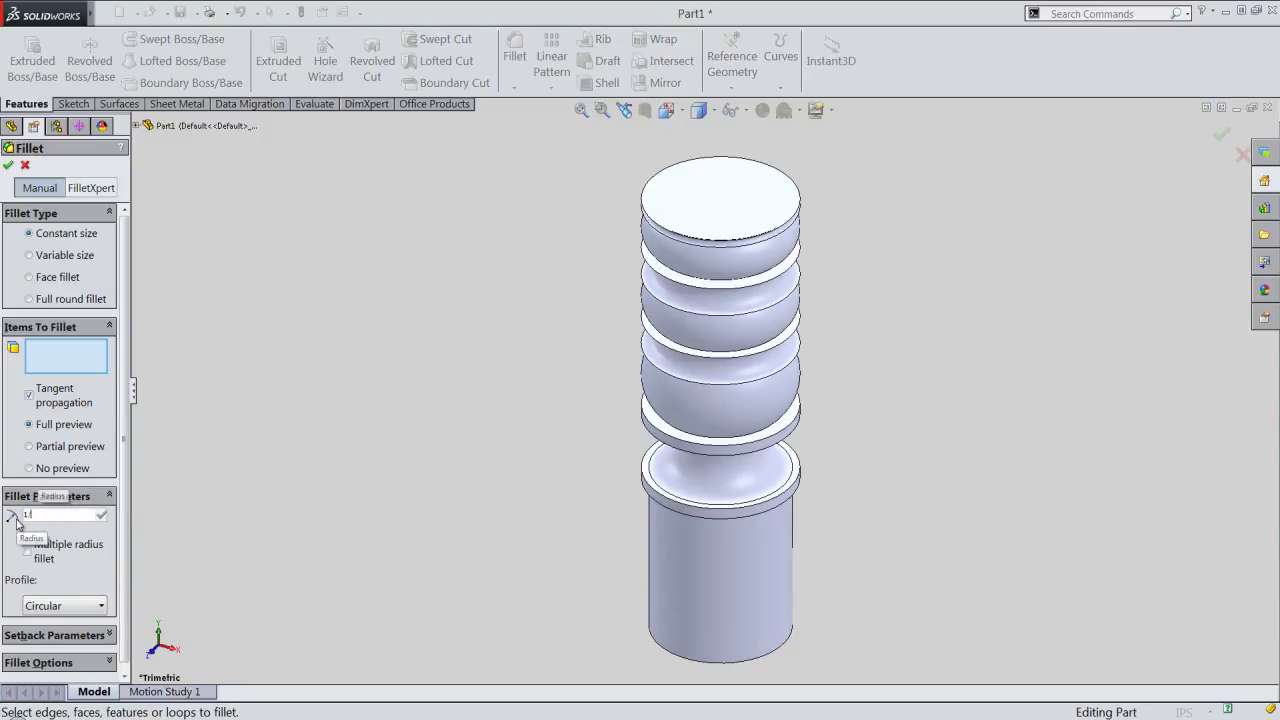
type("64")
key("Return")
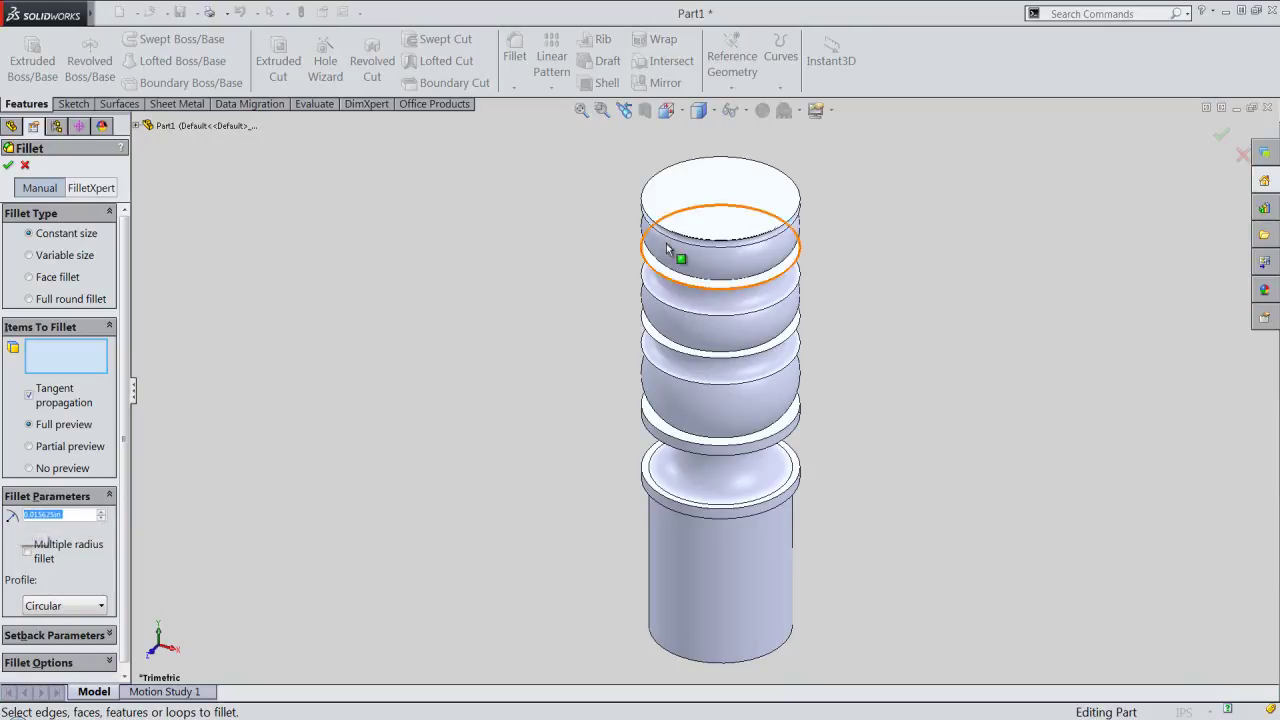
Step: Add the top band face and the upper bulge faces to the fillet selection
mouse_move(674, 257)
middle_mouse_down()
mouse_move(665, 215)
mouse_move(680, 207)
middle_mouse_up()
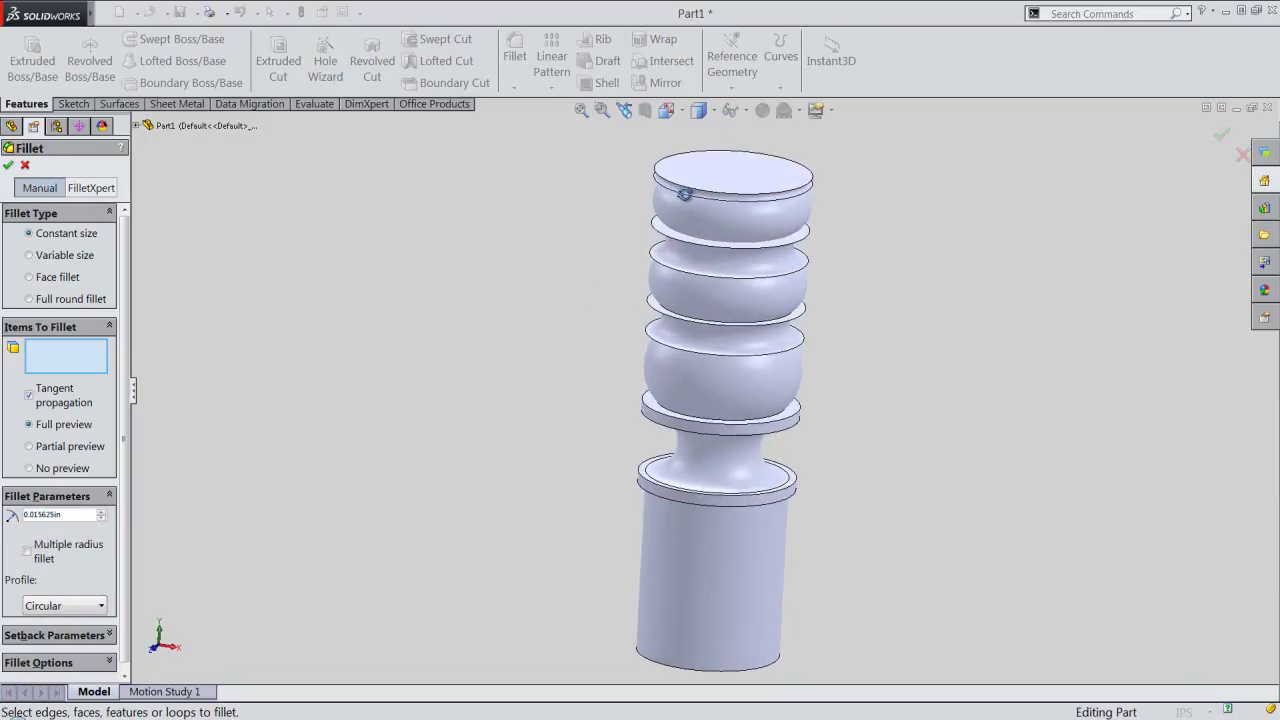
scroll(690, 190, "down", 3)
scroll(686, 194, "down", 3)
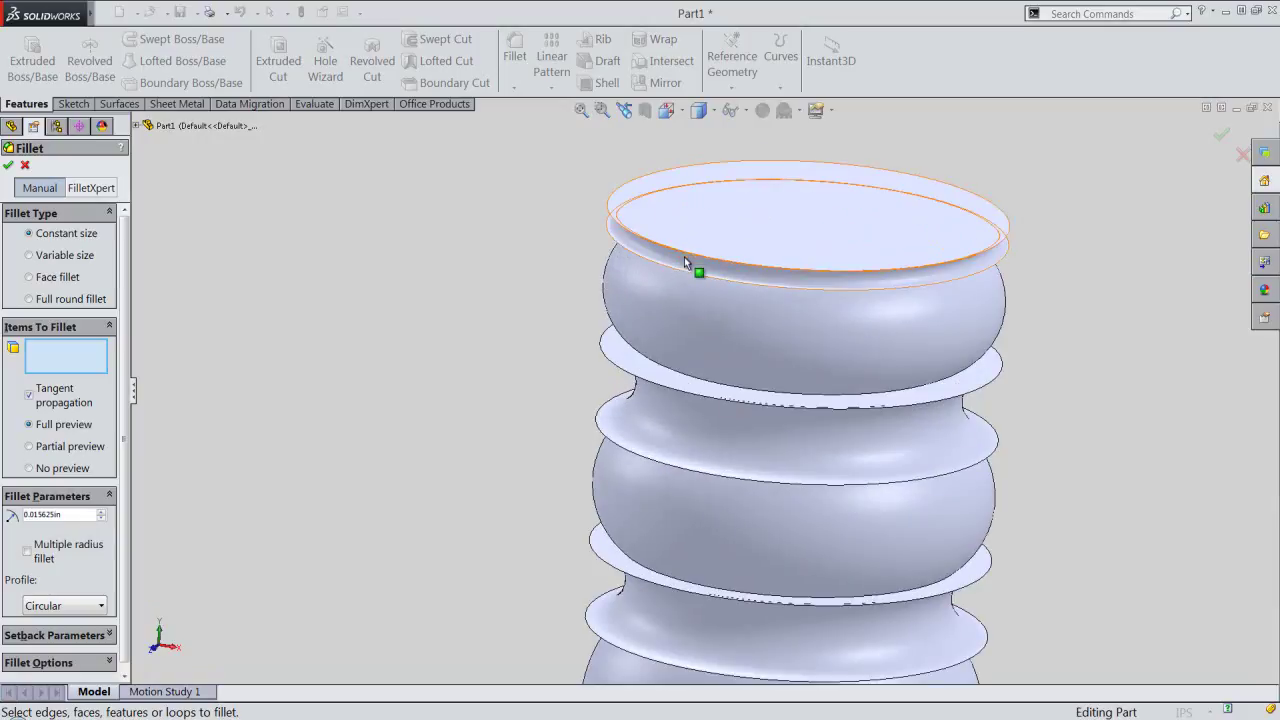
left_click(684, 259)
middle_click_drag(694, 305, 703, 280)
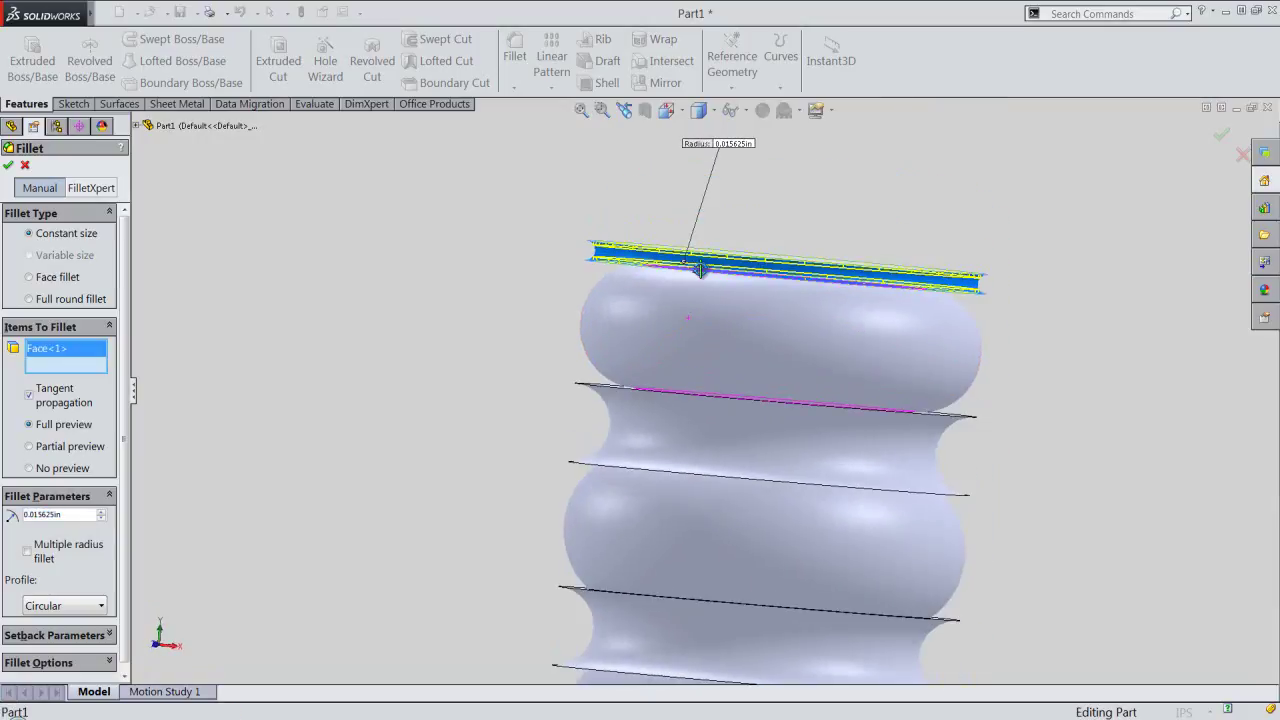
left_click(704, 289)
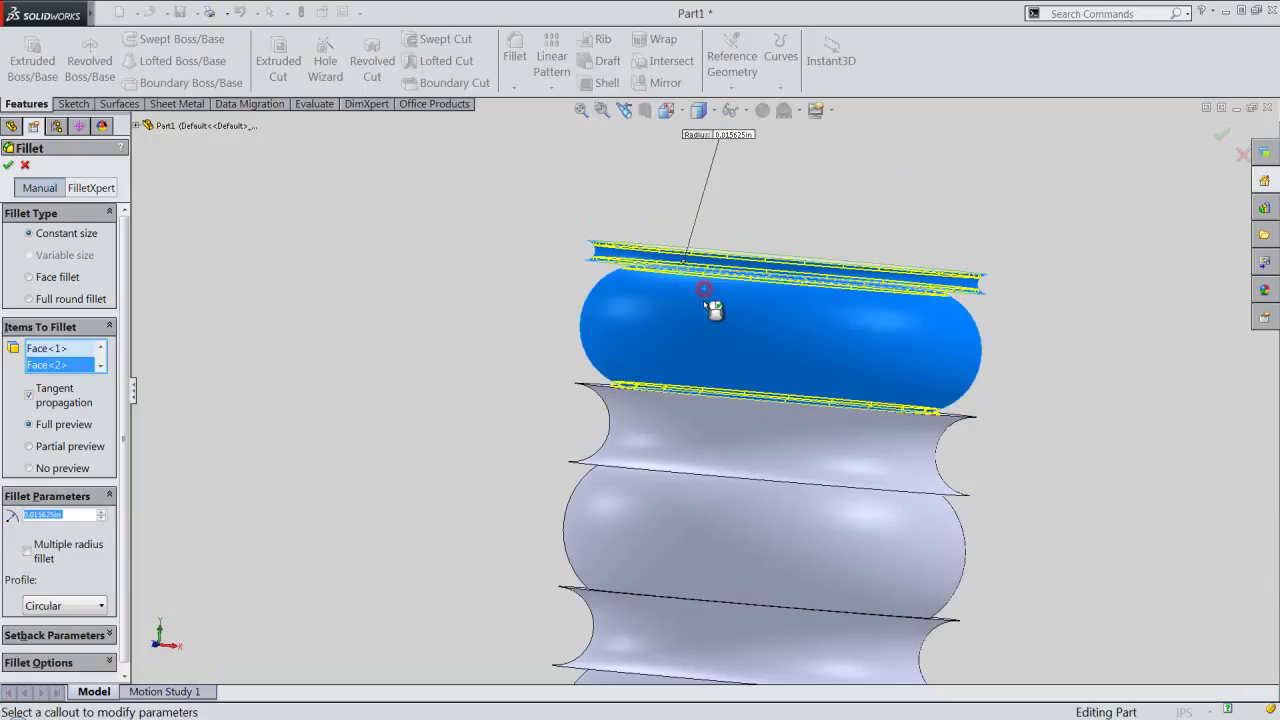
left_click(682, 402)
mouse_move(714, 363)
middle_mouse_down()
mouse_move(694, 320)
mouse_move(701, 295)
middle_mouse_up()
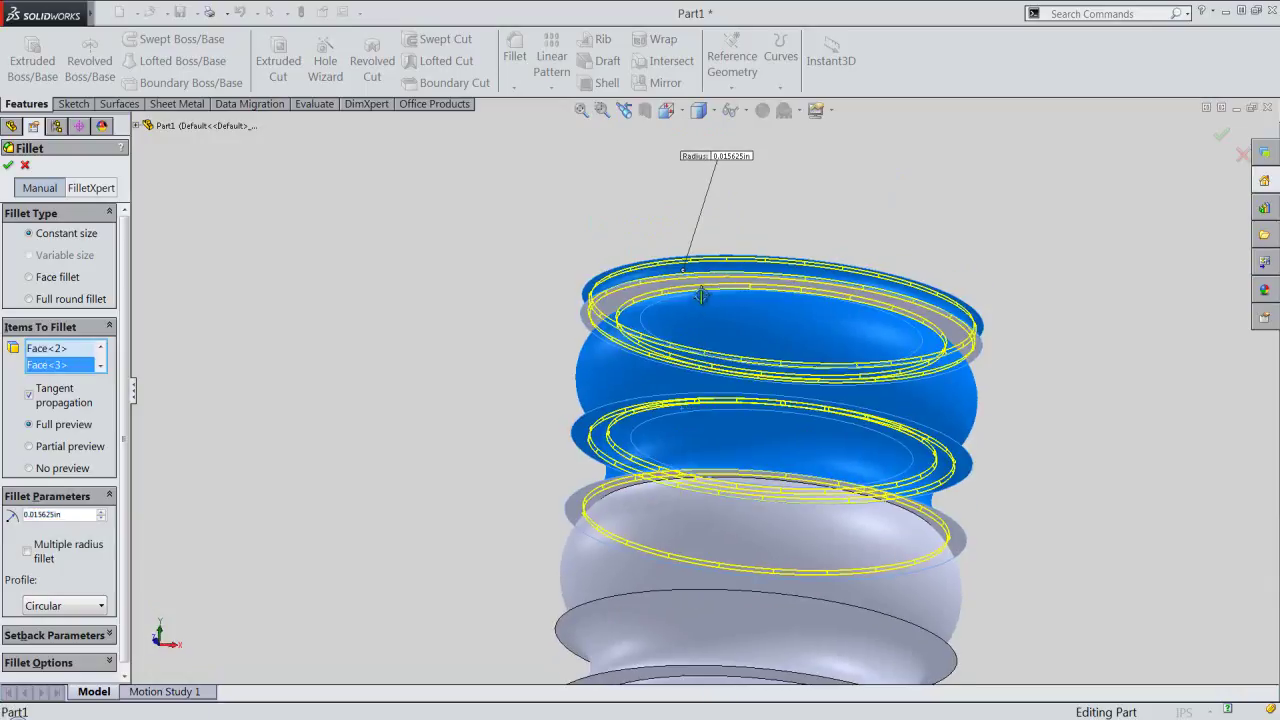
left_click(686, 520)
Step: Add the ring edges, the lower grey face and the top ring edge to the fillet
middle_click_drag(697, 529, 678, 597)
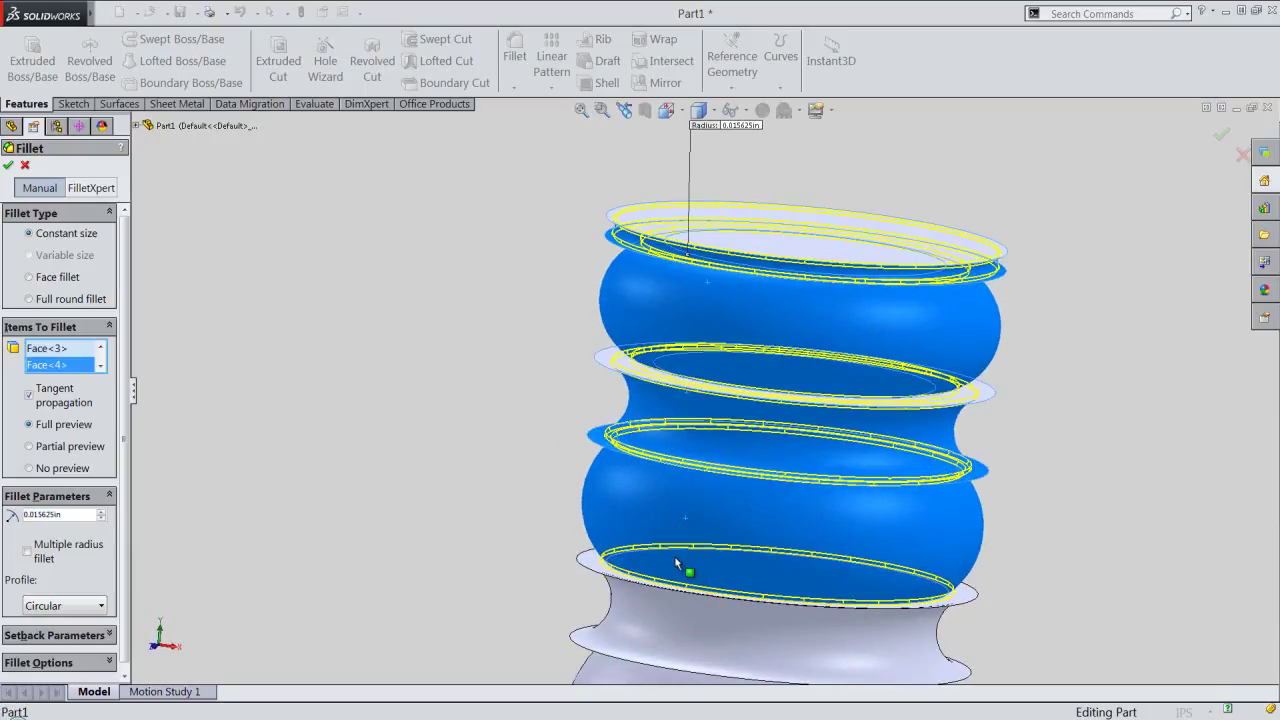
left_click(598, 358)
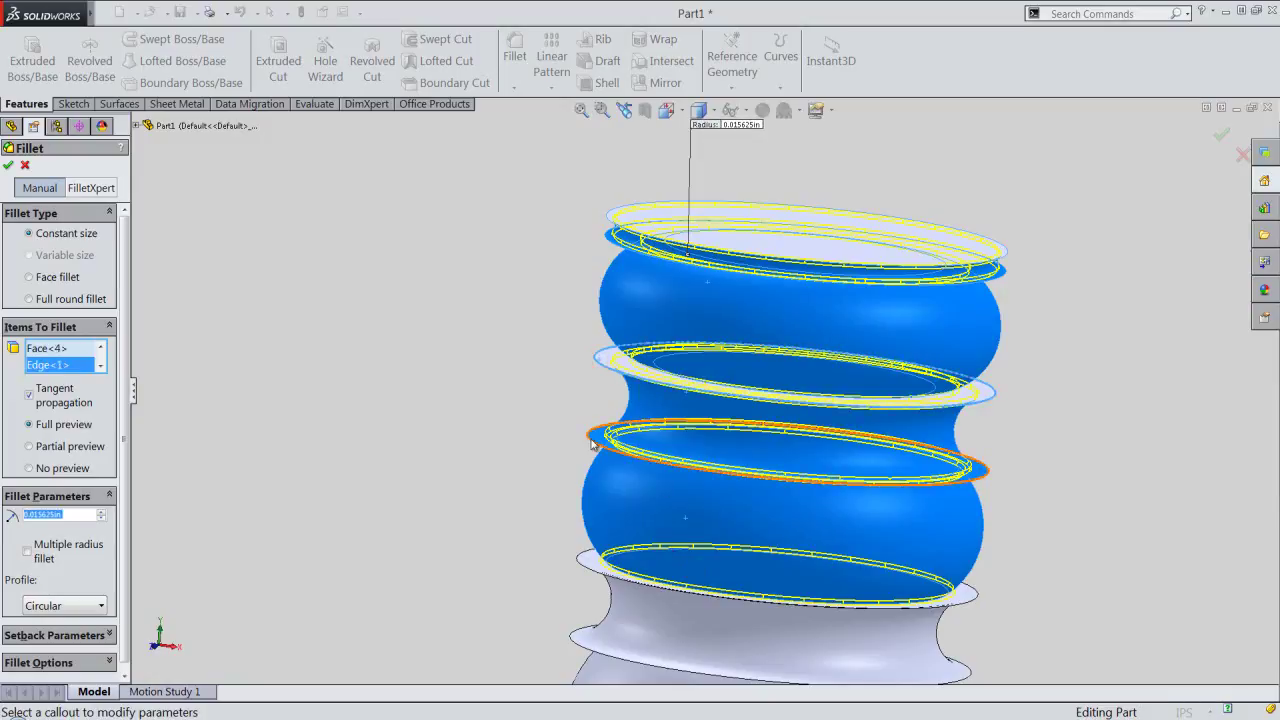
left_click(592, 442)
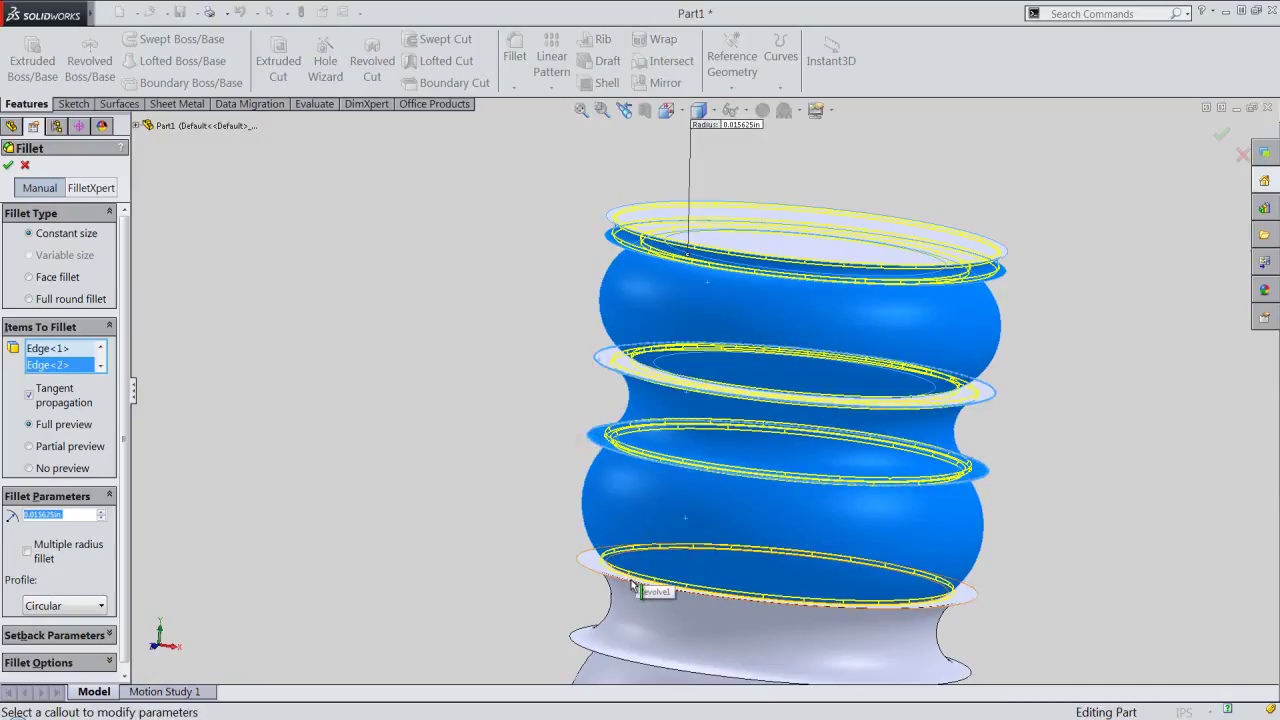
left_click(647, 607)
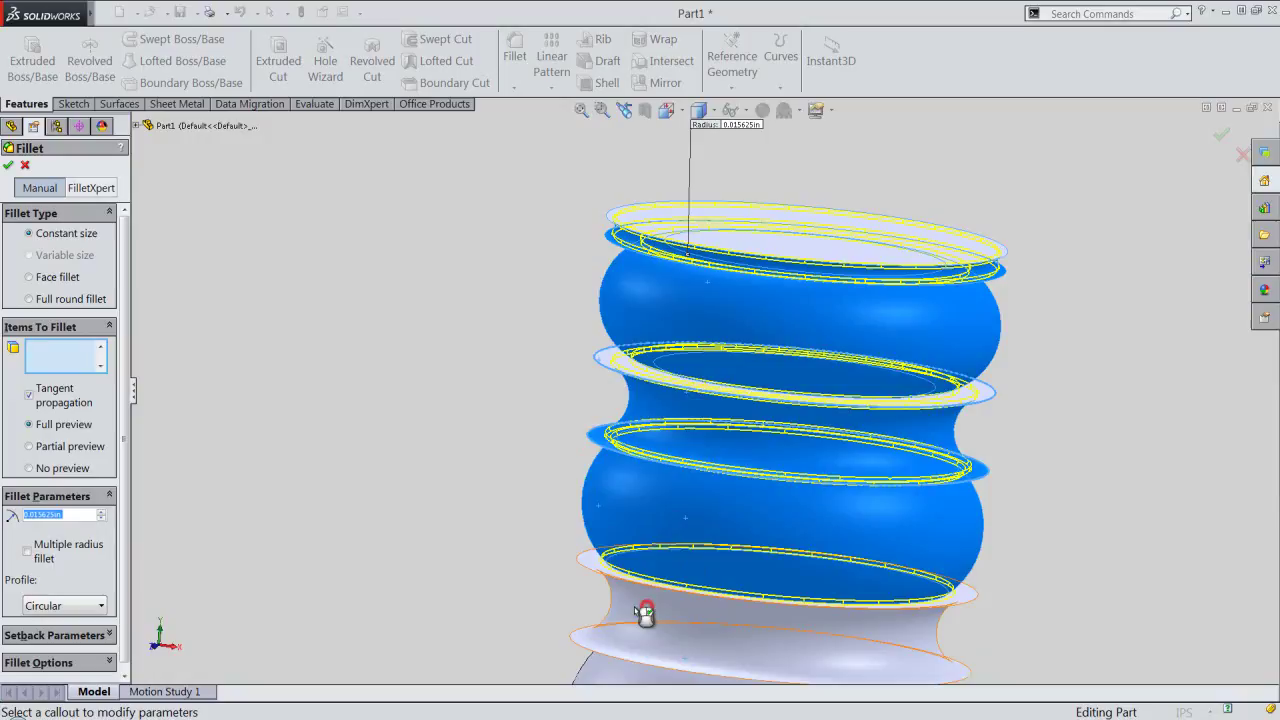
left_click(592, 567)
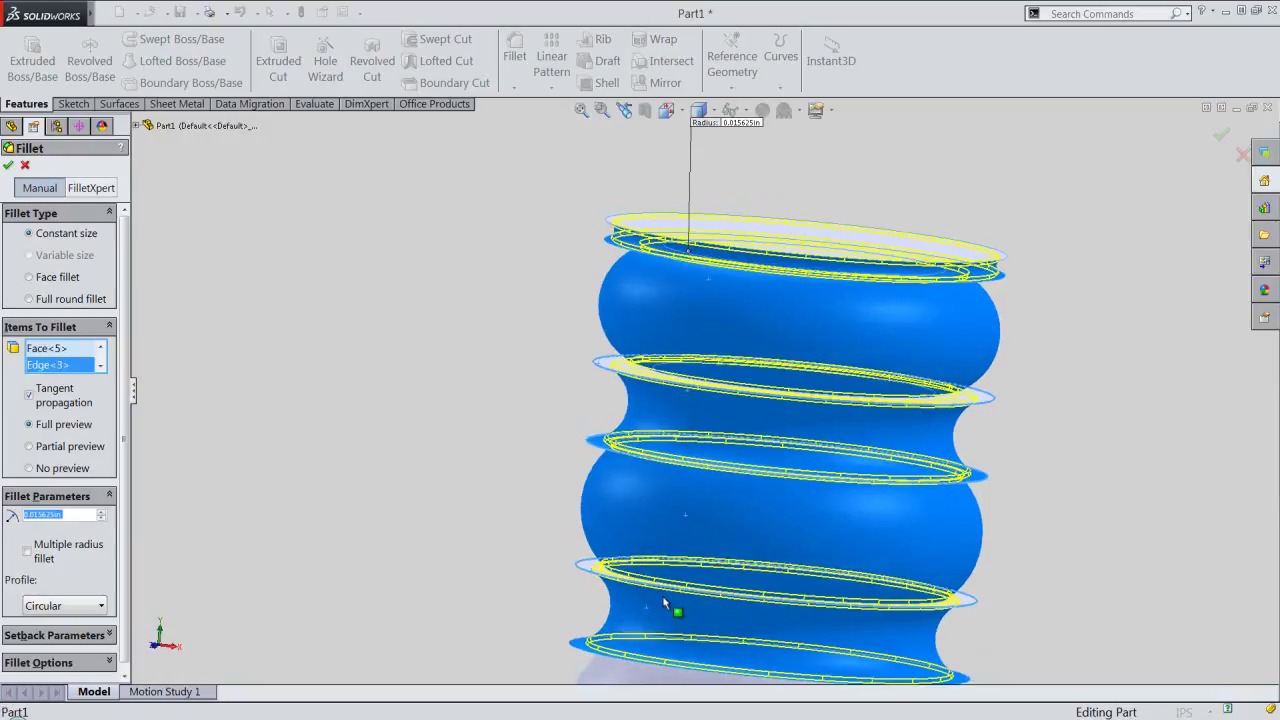
left_click(582, 643)
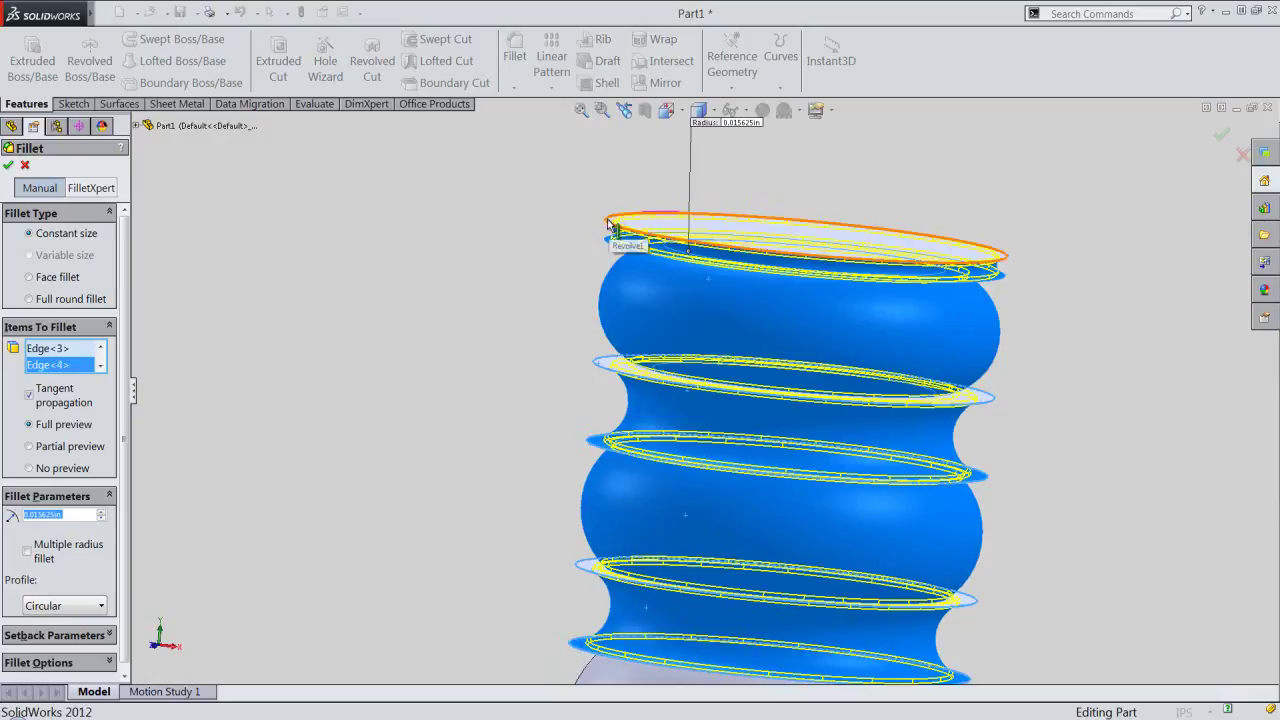
left_click(611, 228)
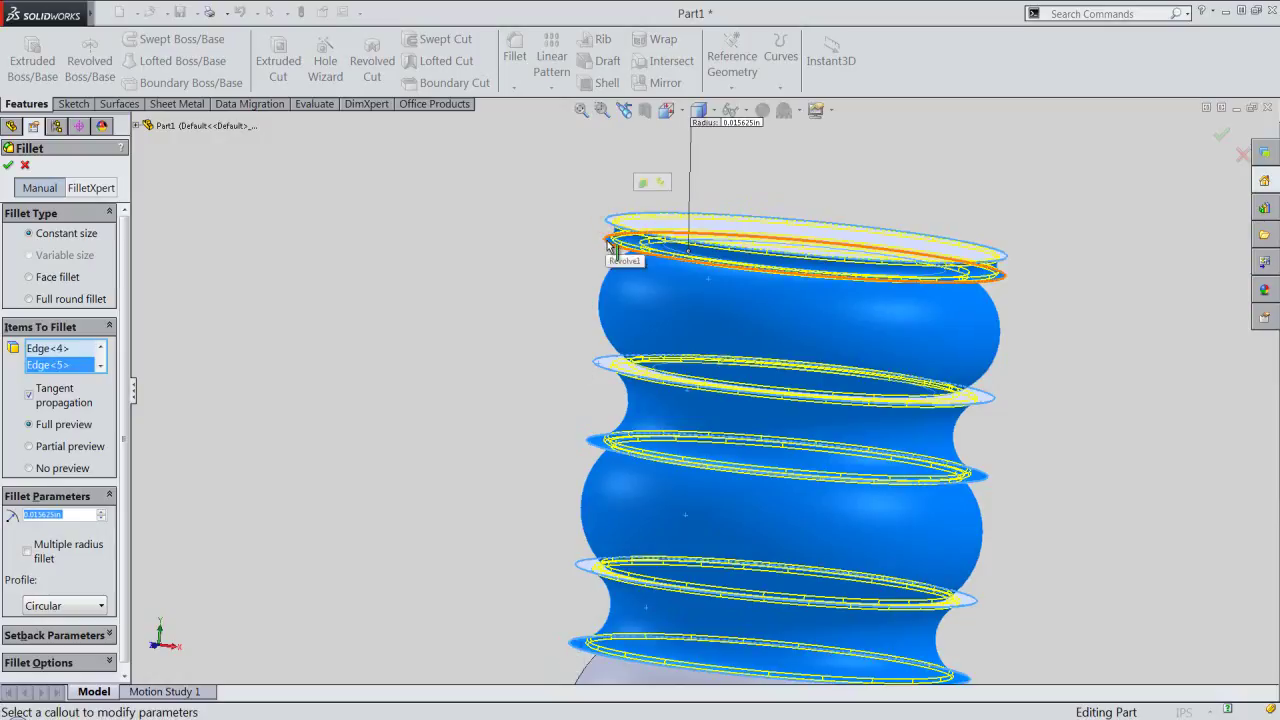
Step: Add the middle ring edges and the lower bulb face to the fillet
left_click(601, 367)
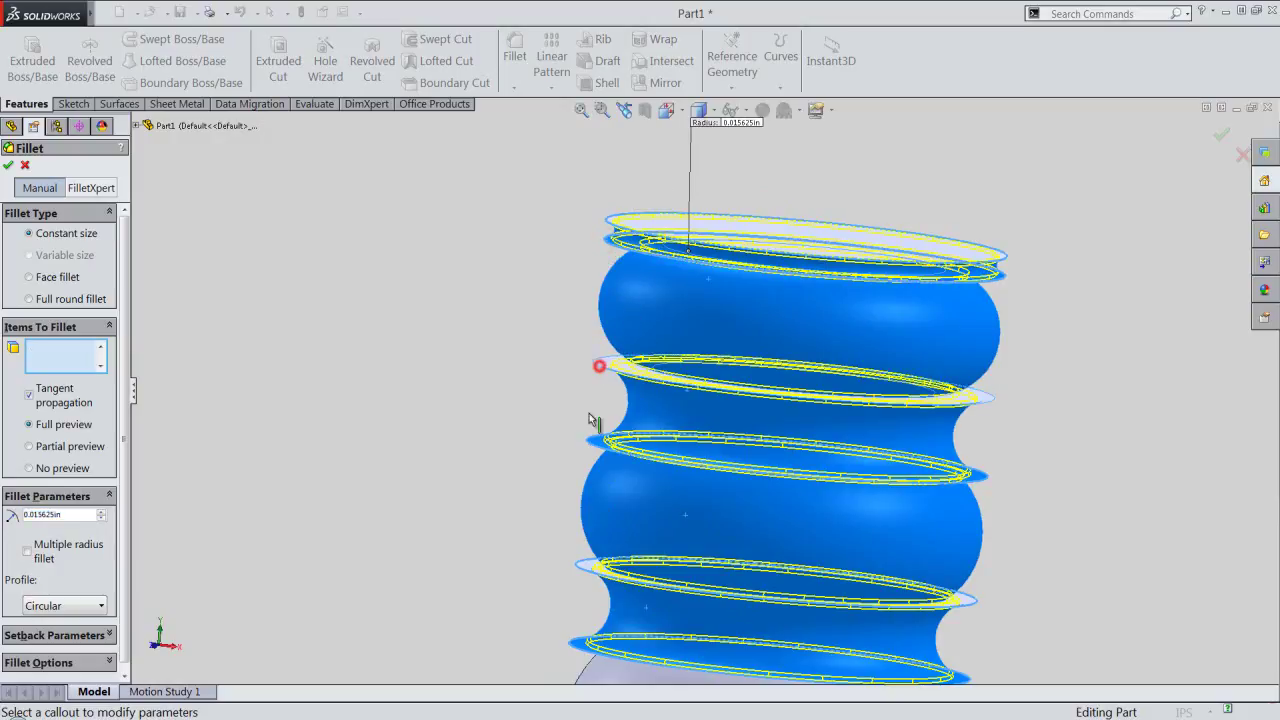
left_click(600, 363)
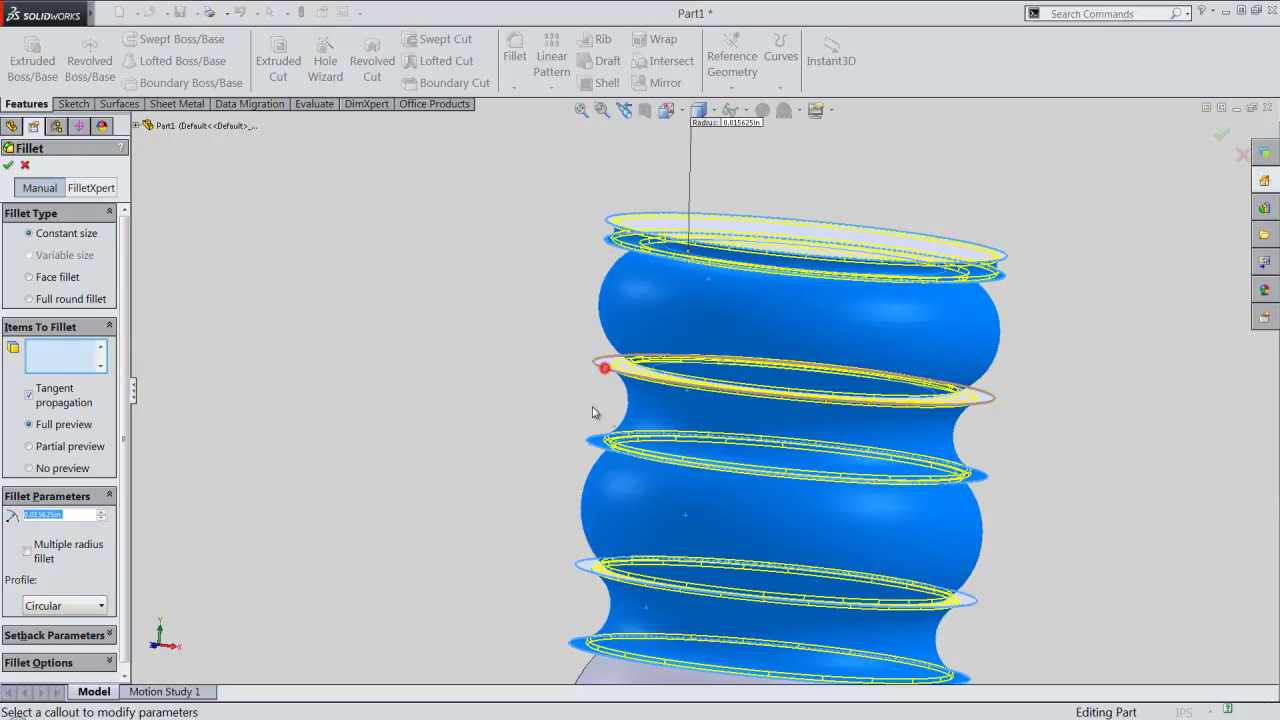
scroll(614, 519, "up", 1)
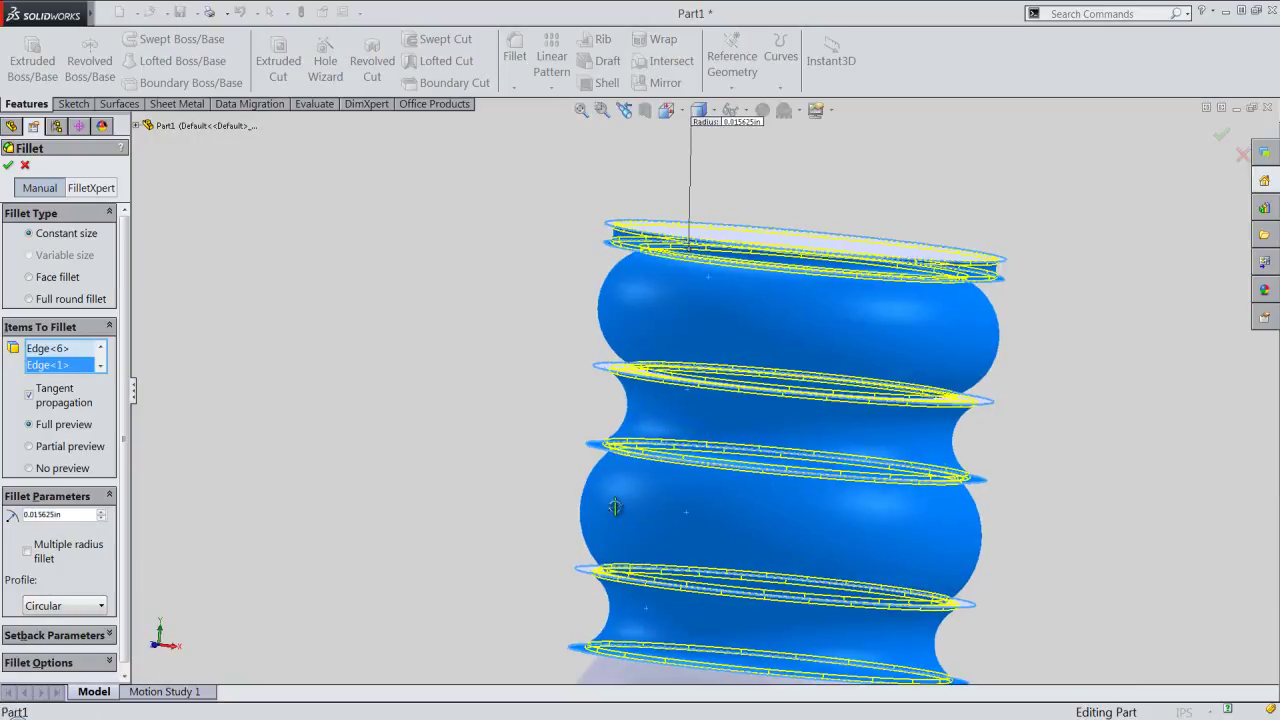
scroll(552, 385, "up", 2)
scroll(559, 372, "up", 1)
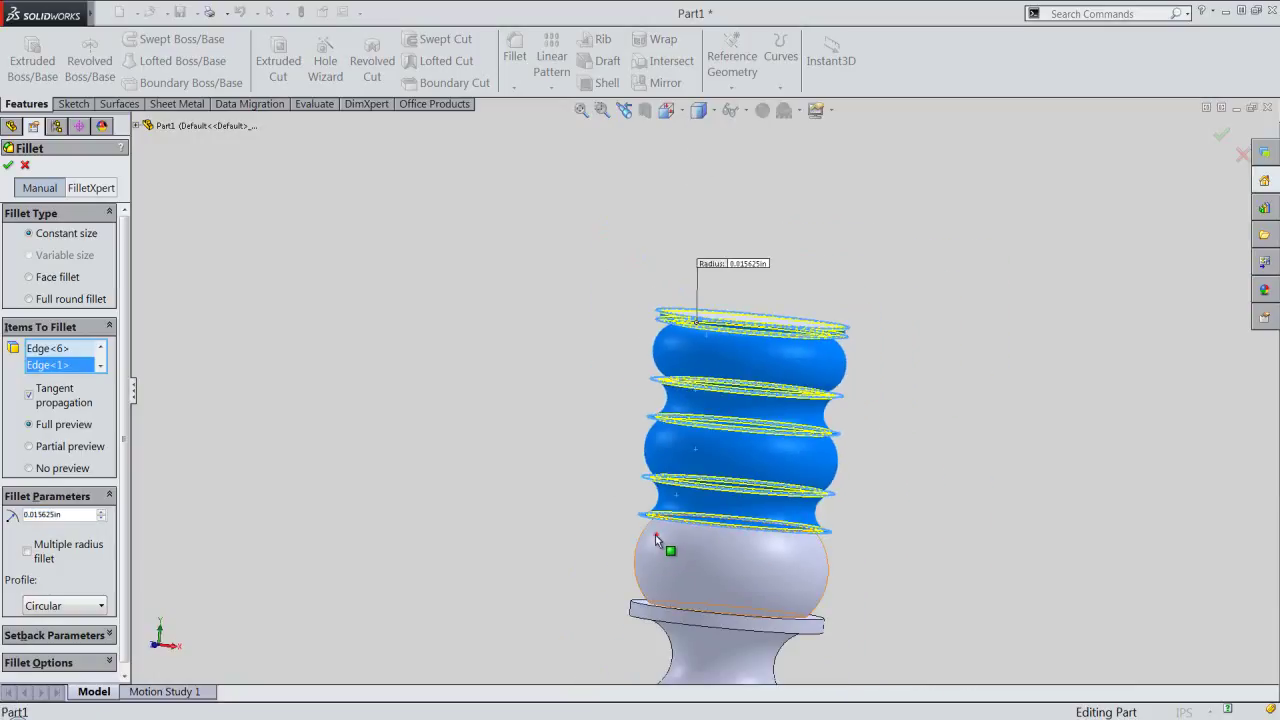
left_click(655, 534)
scroll(667, 619, "down", 1)
scroll(666, 618, "down", 1)
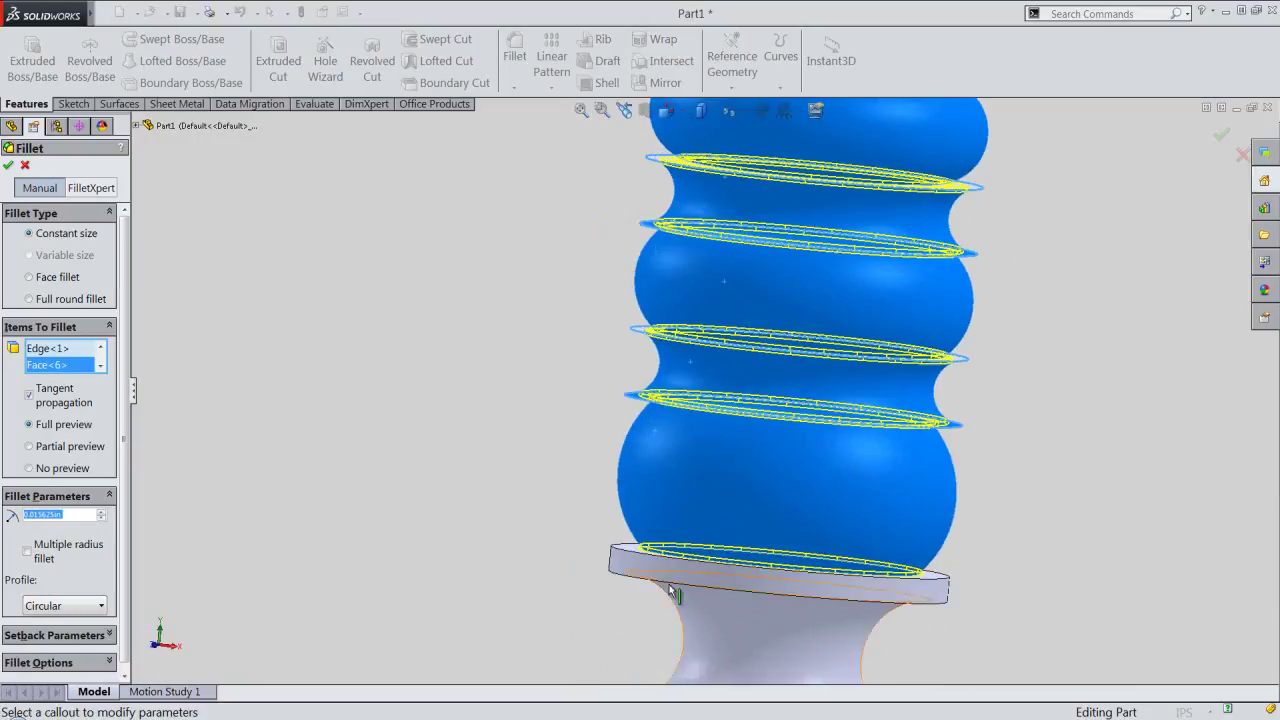
Step: Add the base ring, lower neck, bottom ring and base cylinder faces to the fillet
left_click(666, 566)
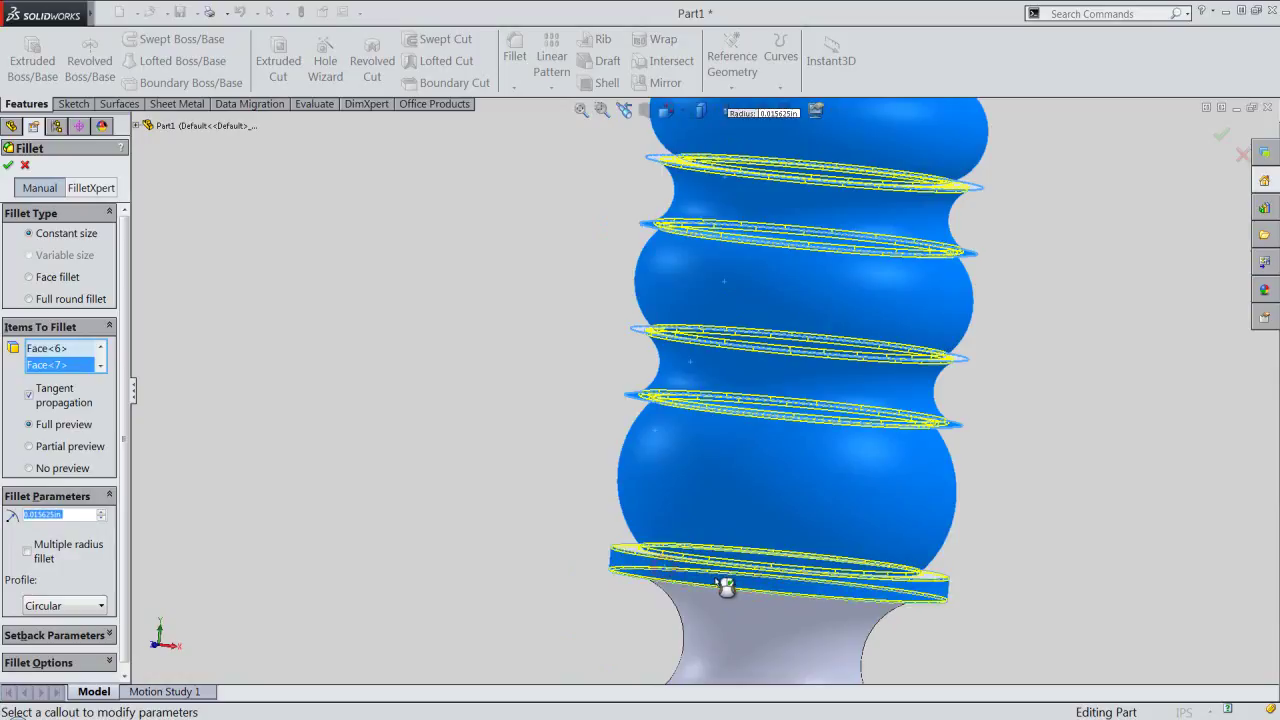
left_click(740, 630)
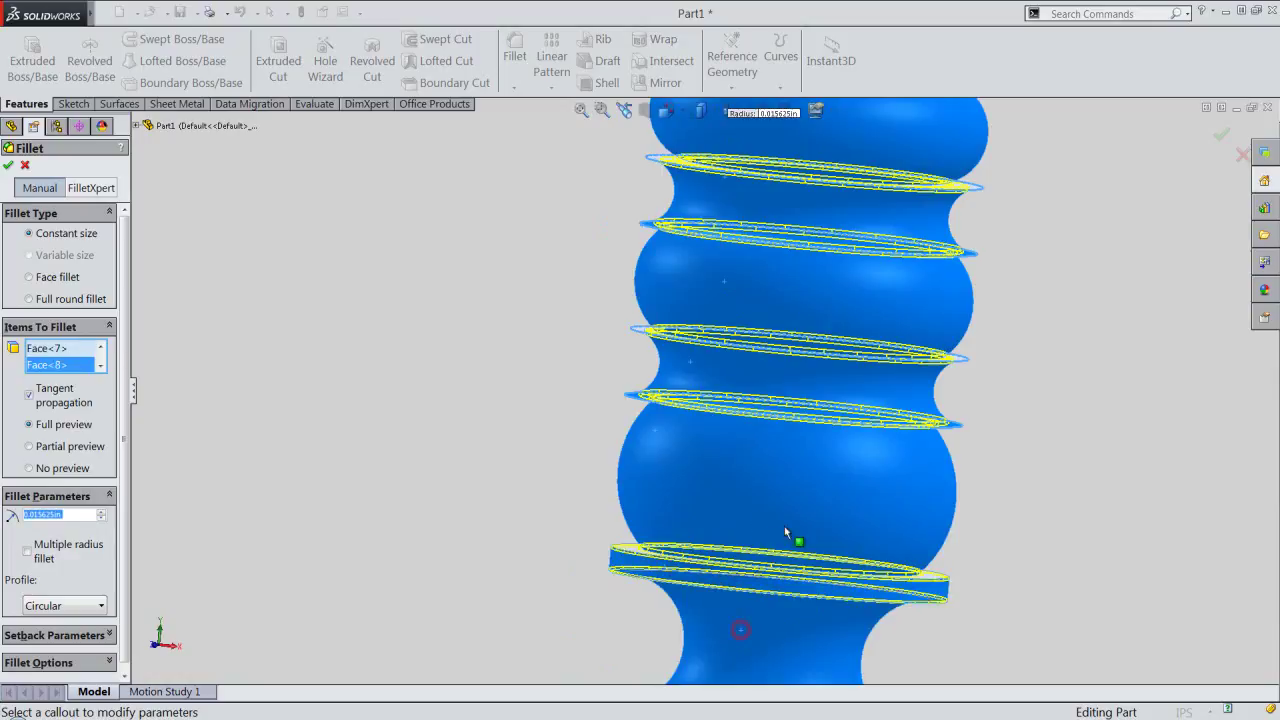
scroll(570, 442, "up", 2)
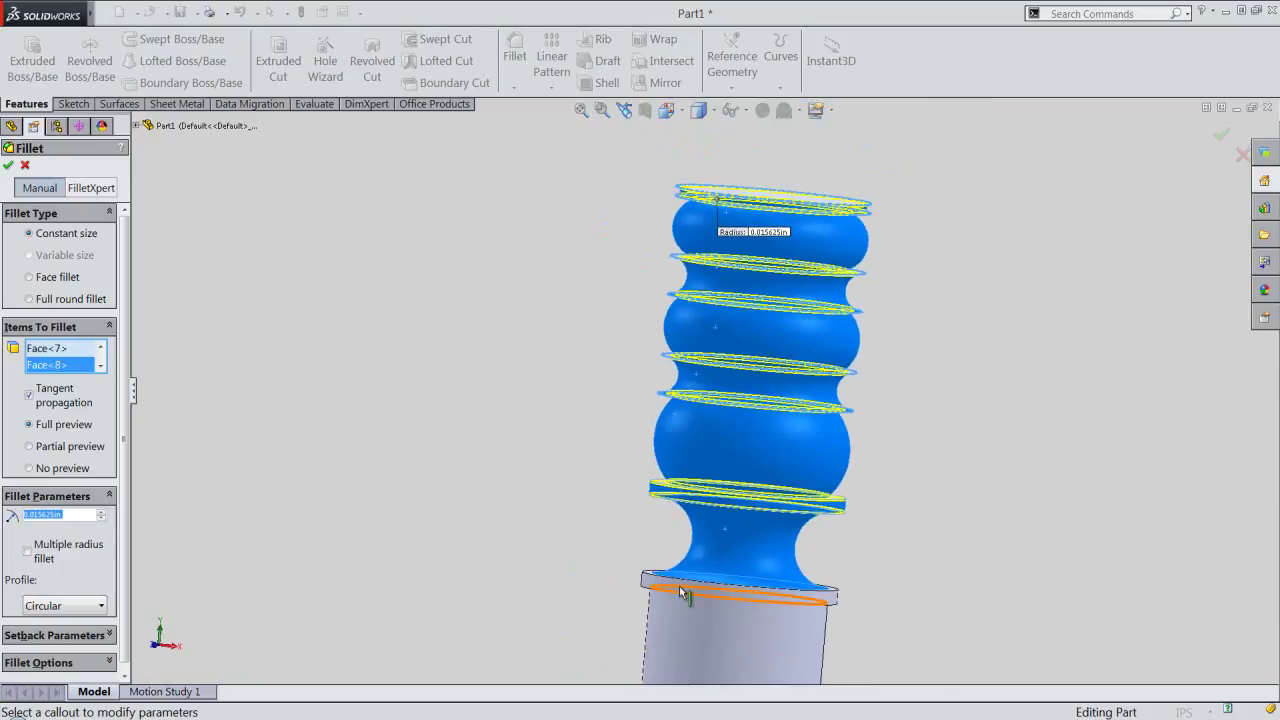
scroll(680, 585, "down", 2)
scroll(676, 565, "down", 1)
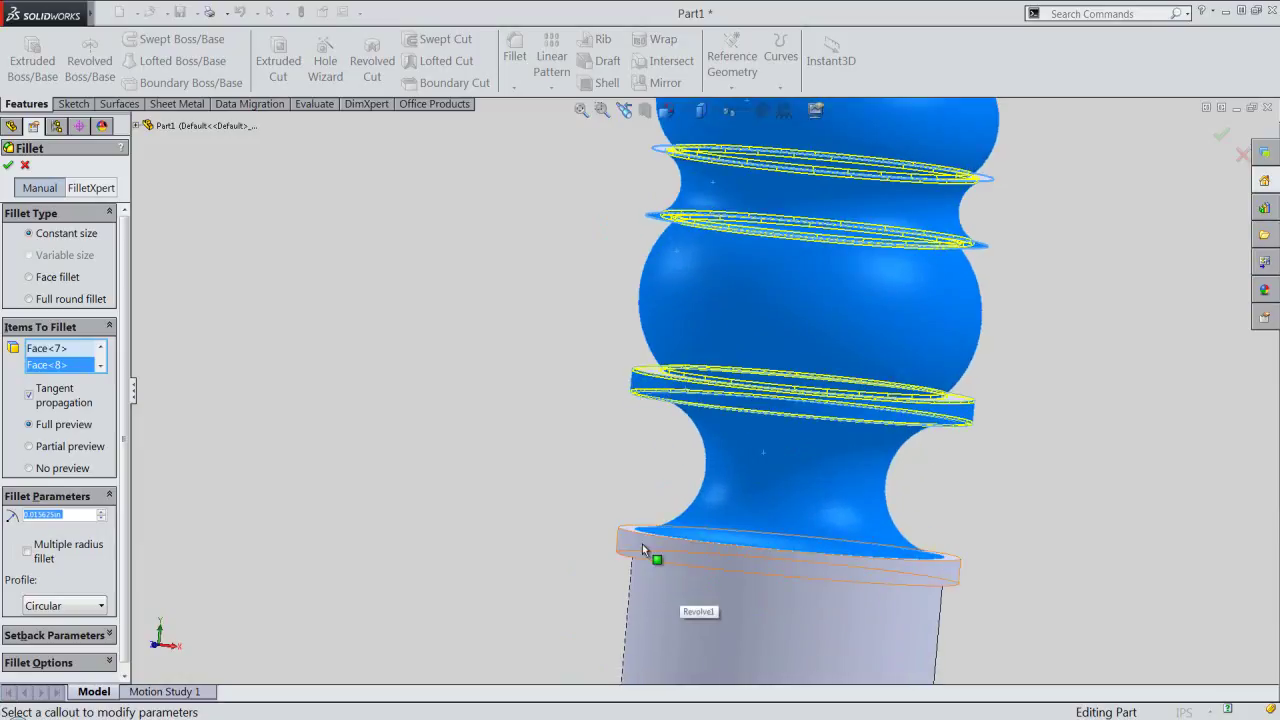
left_click(629, 541)
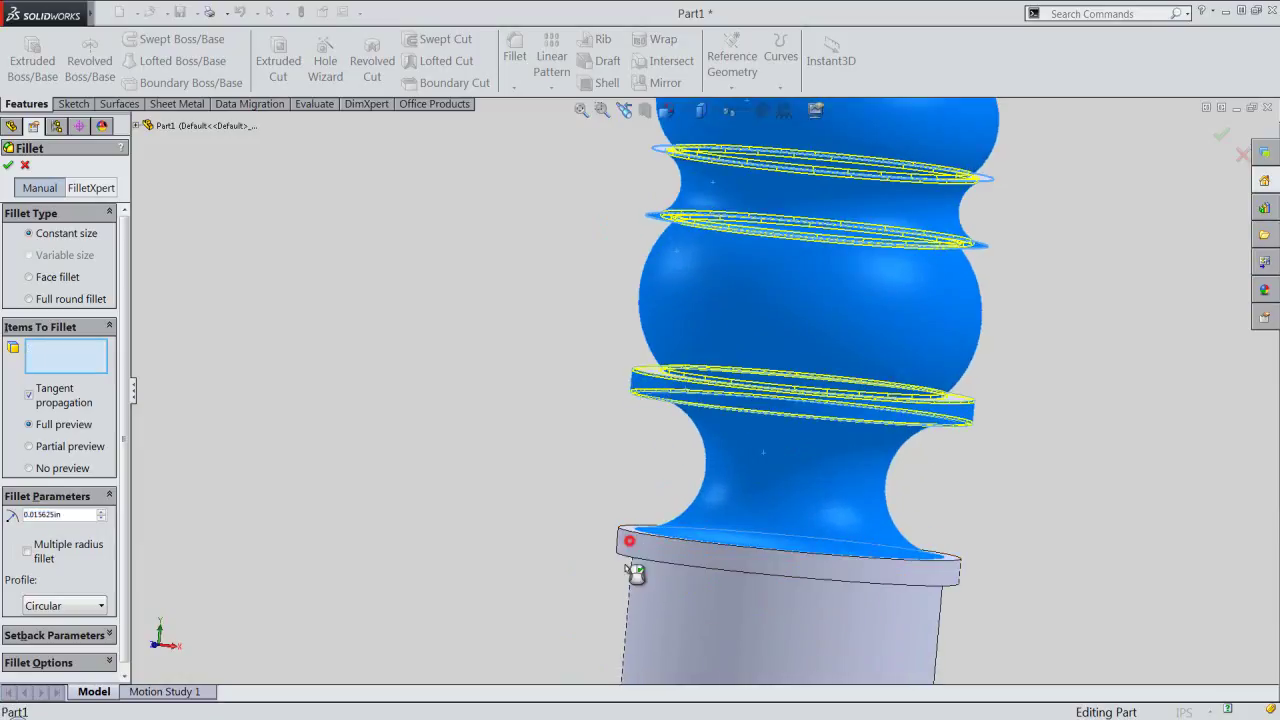
left_click(668, 603)
scroll(593, 438, "up", 2)
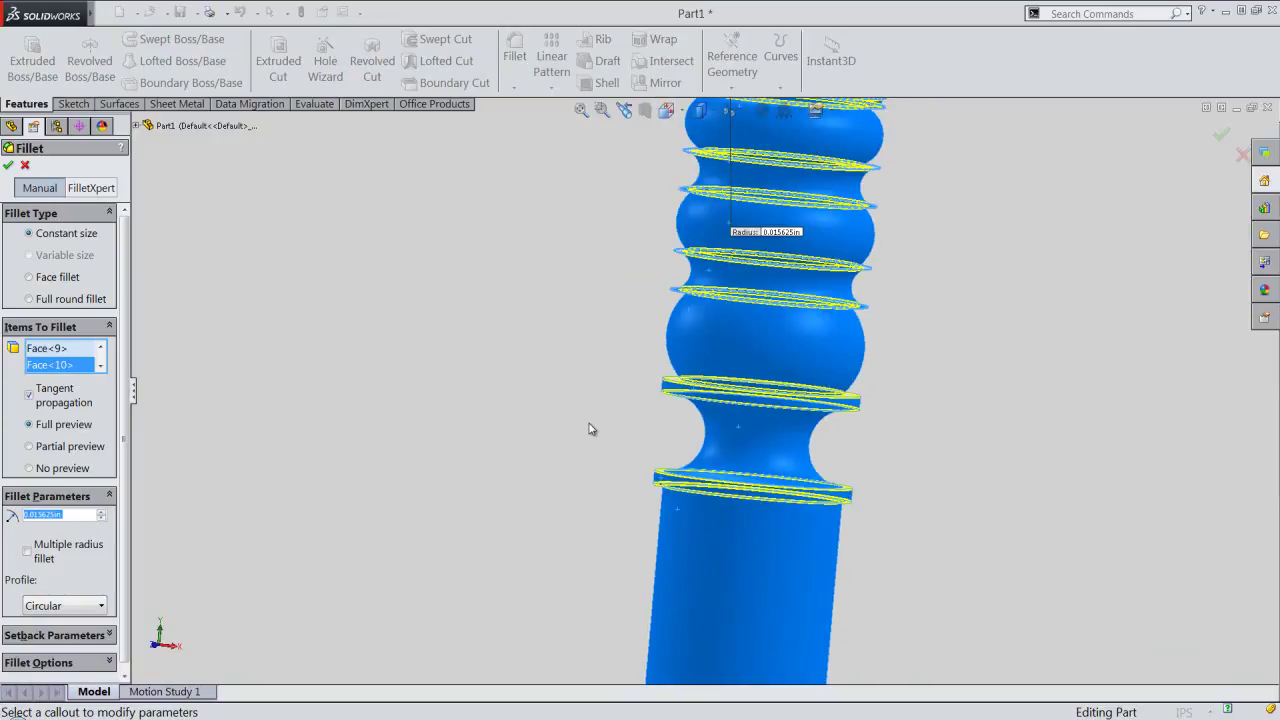
scroll(590, 430, "up", 1)
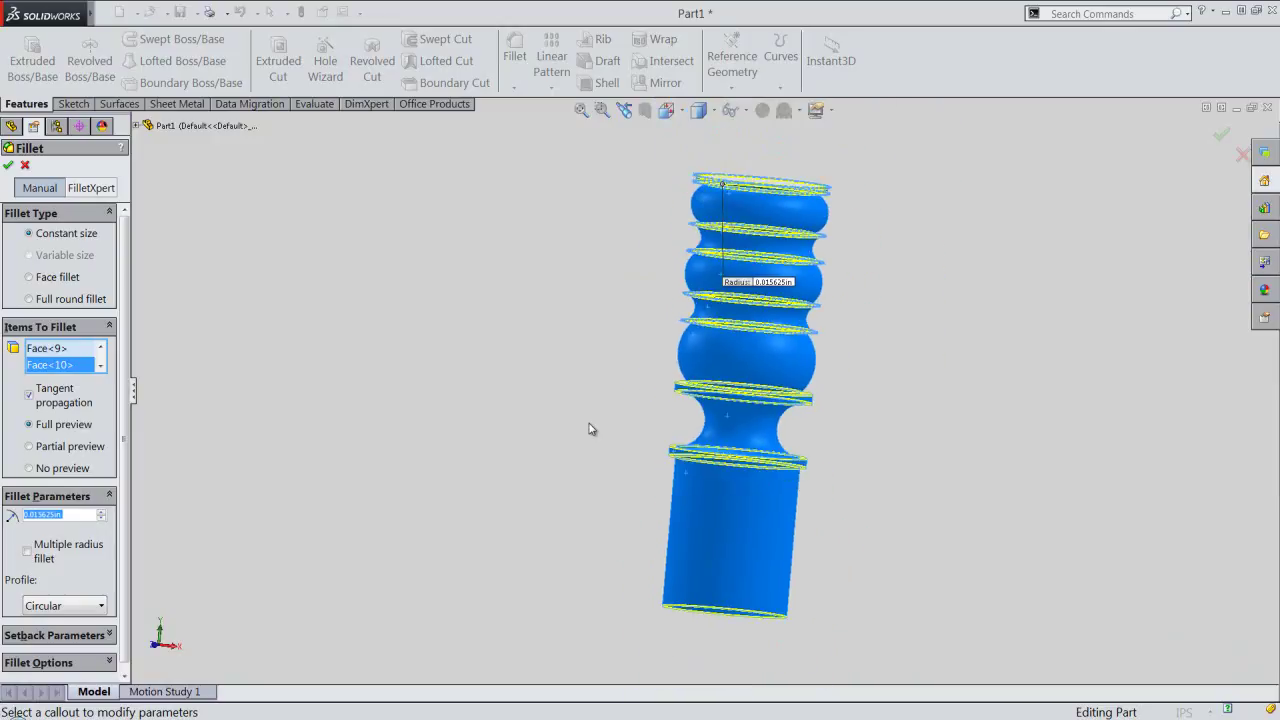
right_click(646, 477)
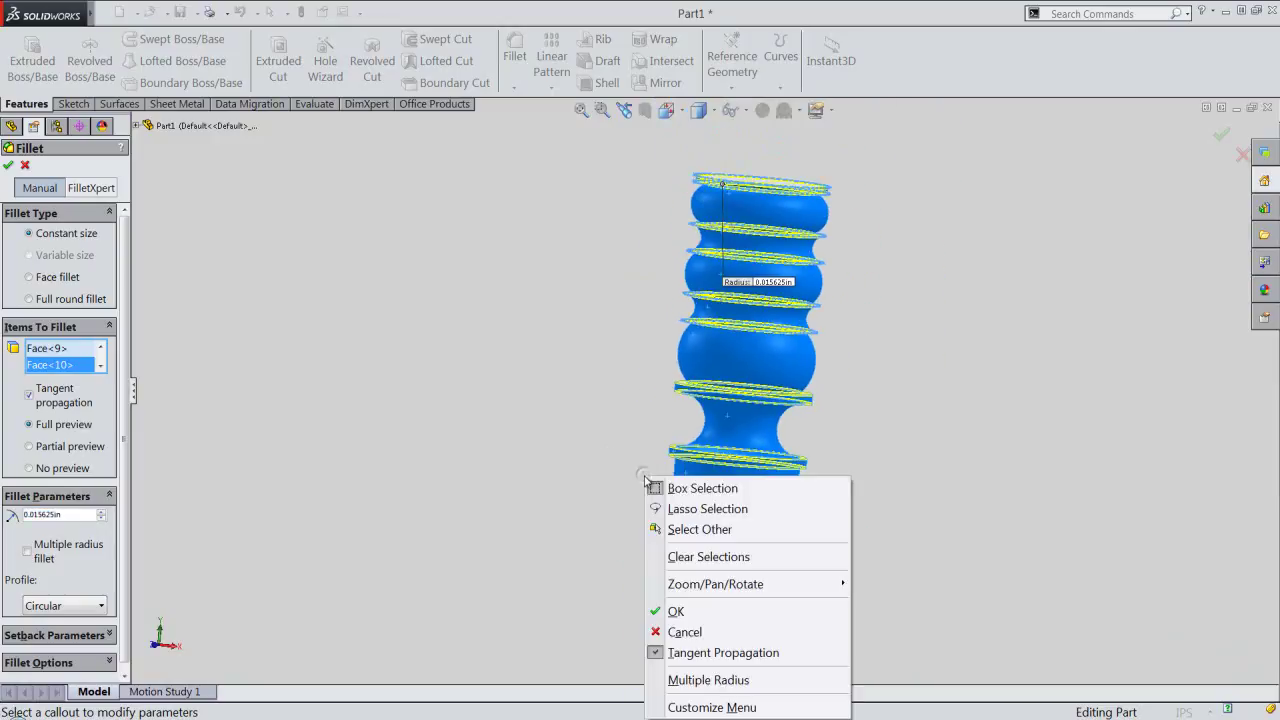
Step: Apply the 0.015625 in Fillet1 and display the part in isometric view
left_click(676, 613)
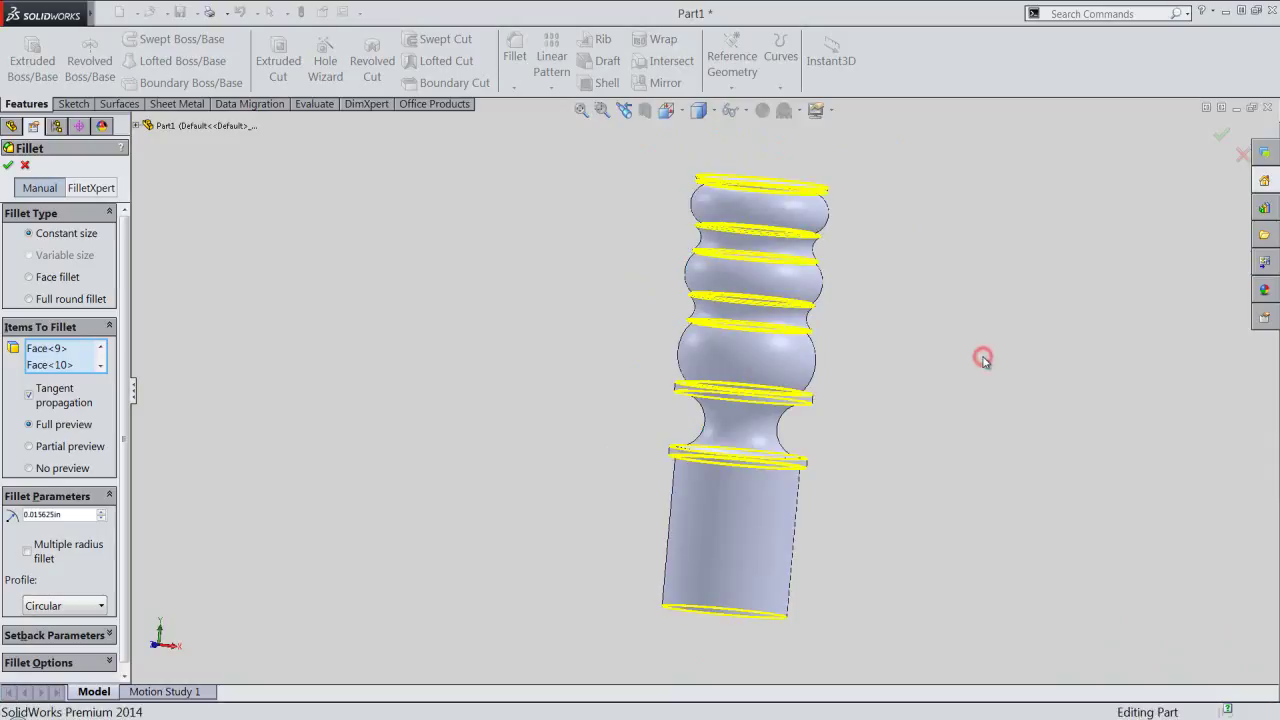
scroll(923, 289, "down", 2)
scroll(900, 295, "down", 2)
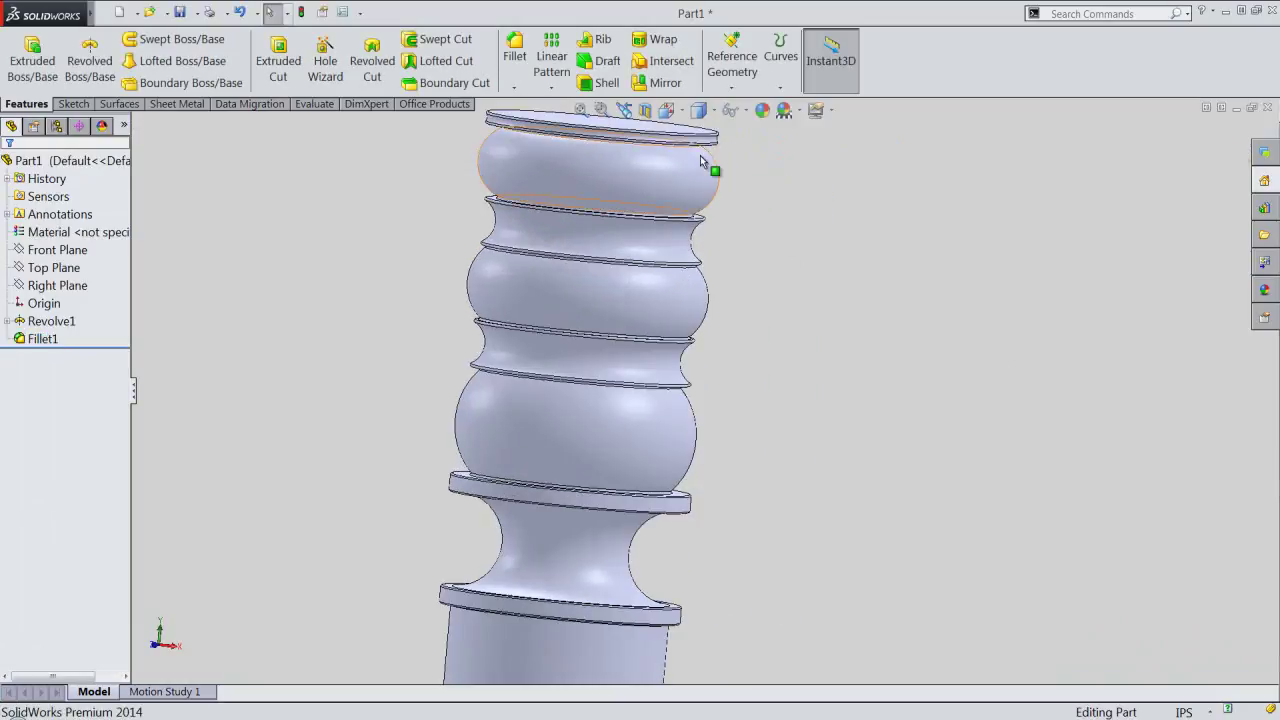
left_click(677, 112)
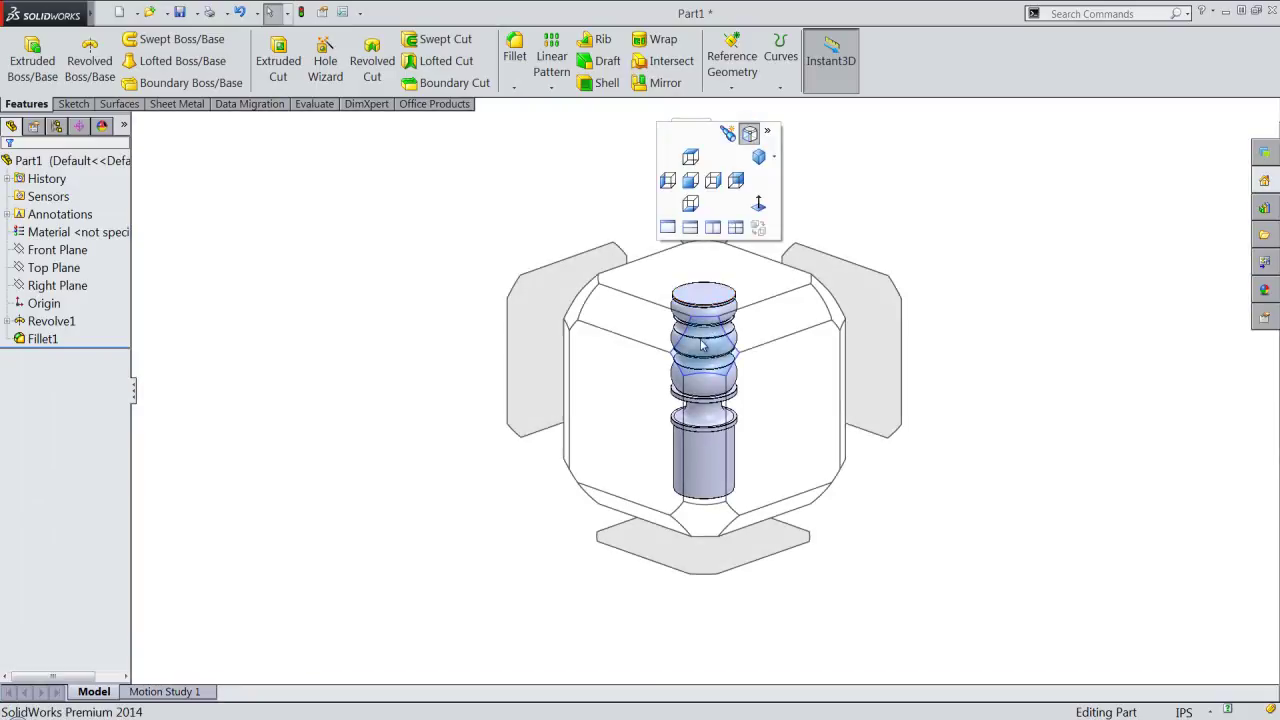
left_click(704, 347)
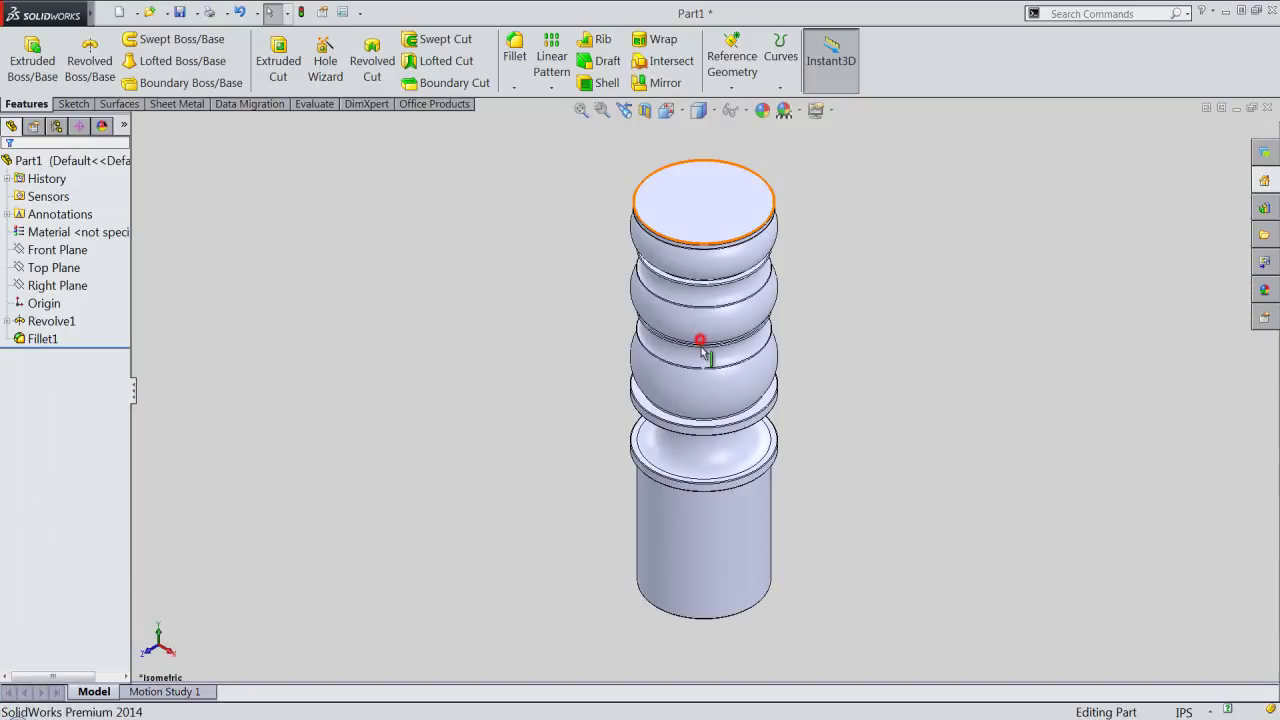
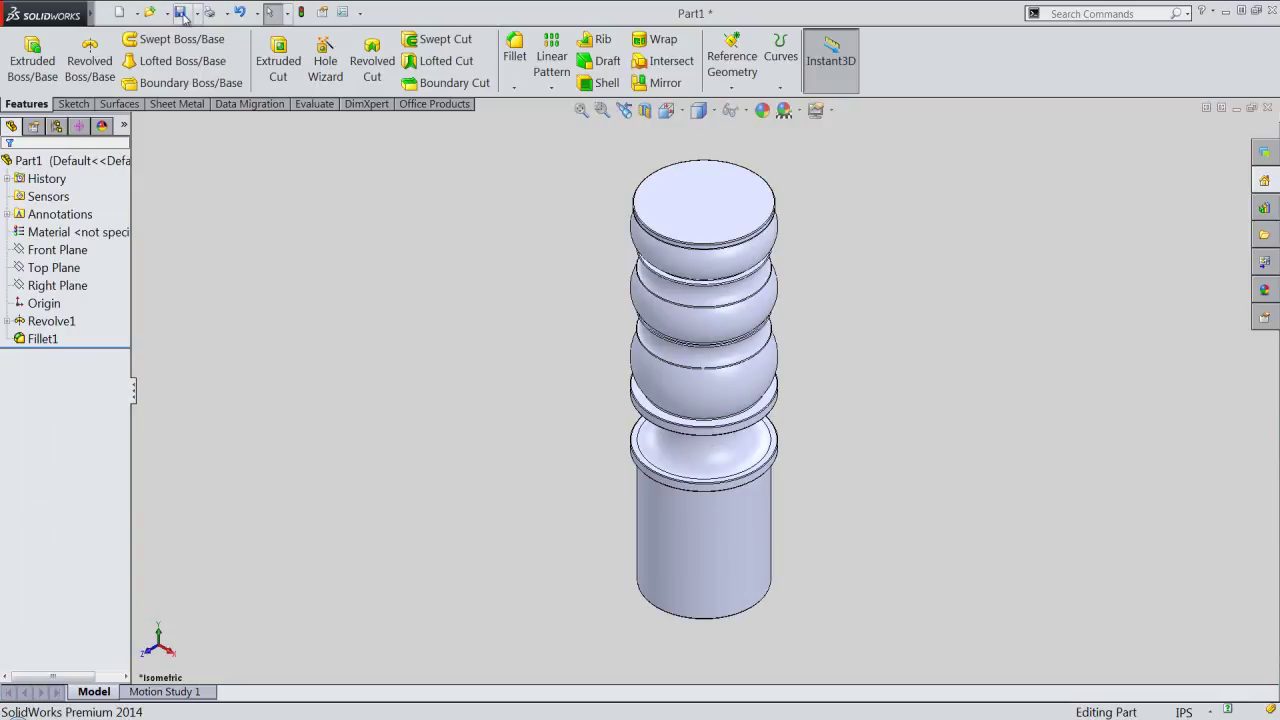
Step: Save the turned leg part as 'Leg' in a new folder named 'Bed-Wooden'
key("ctrl+s")
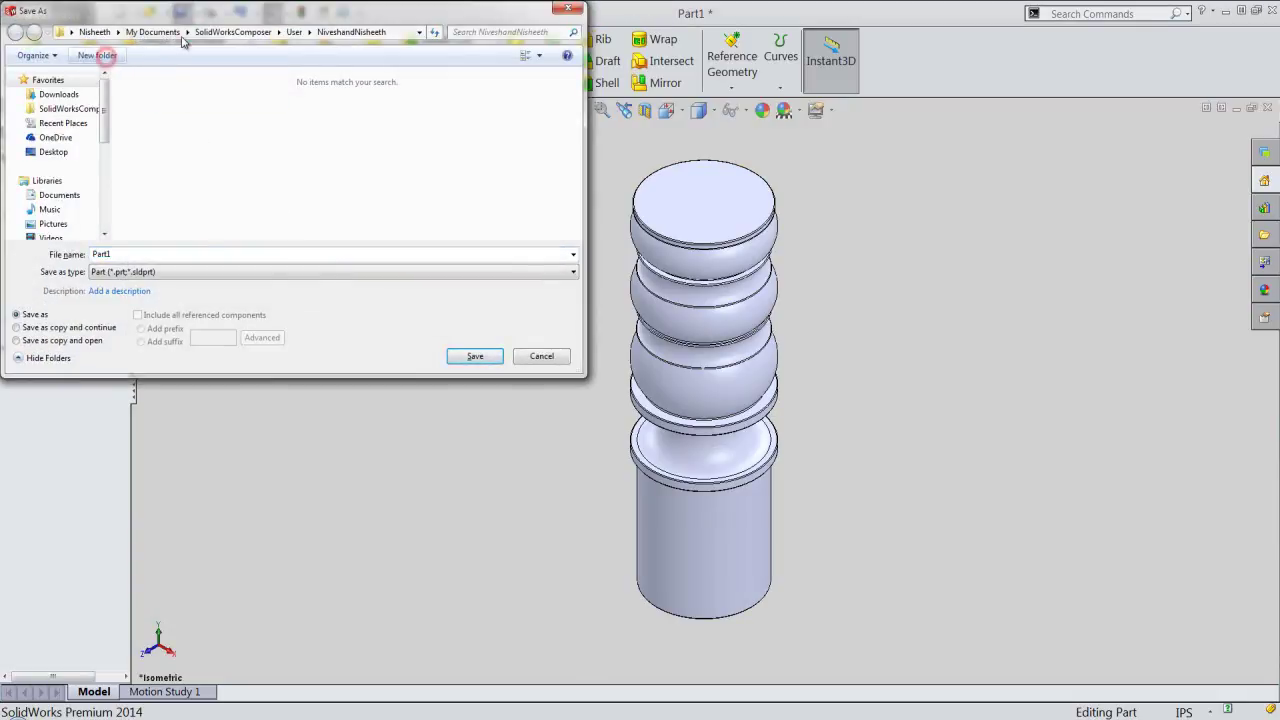
left_click(97, 55)
left_click_drag(187, 20, 527, 208)
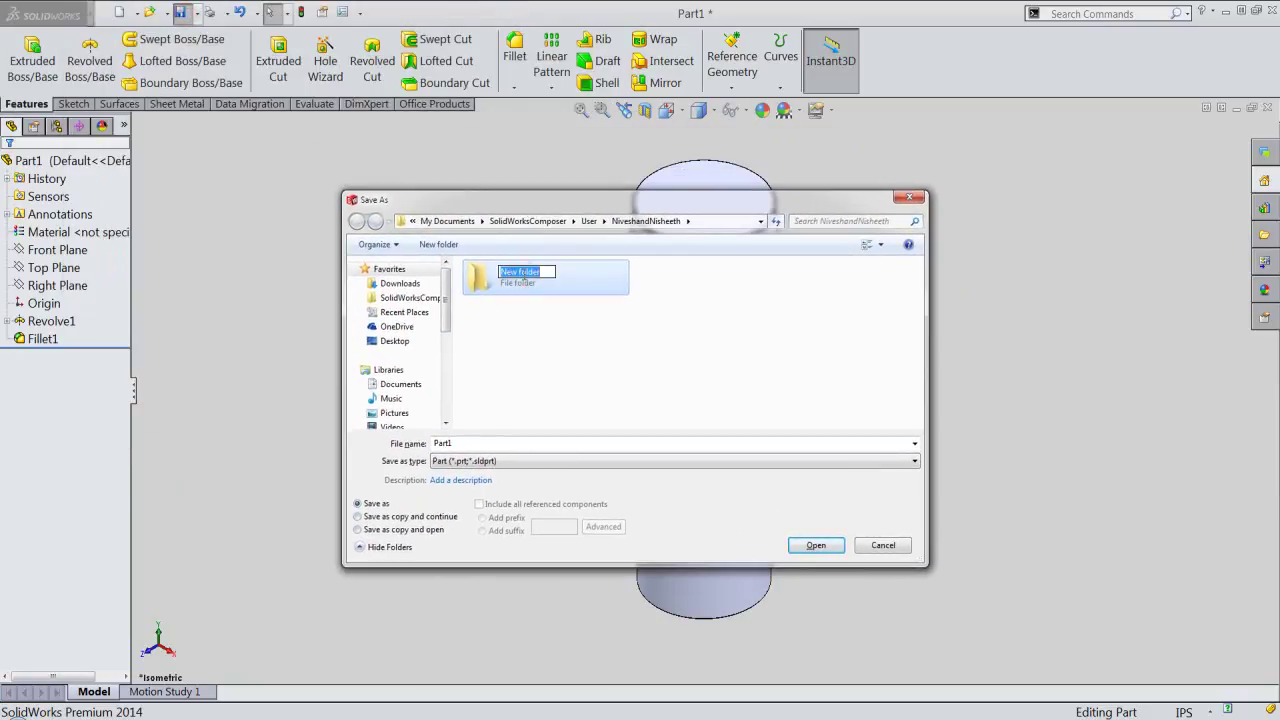
type("8")
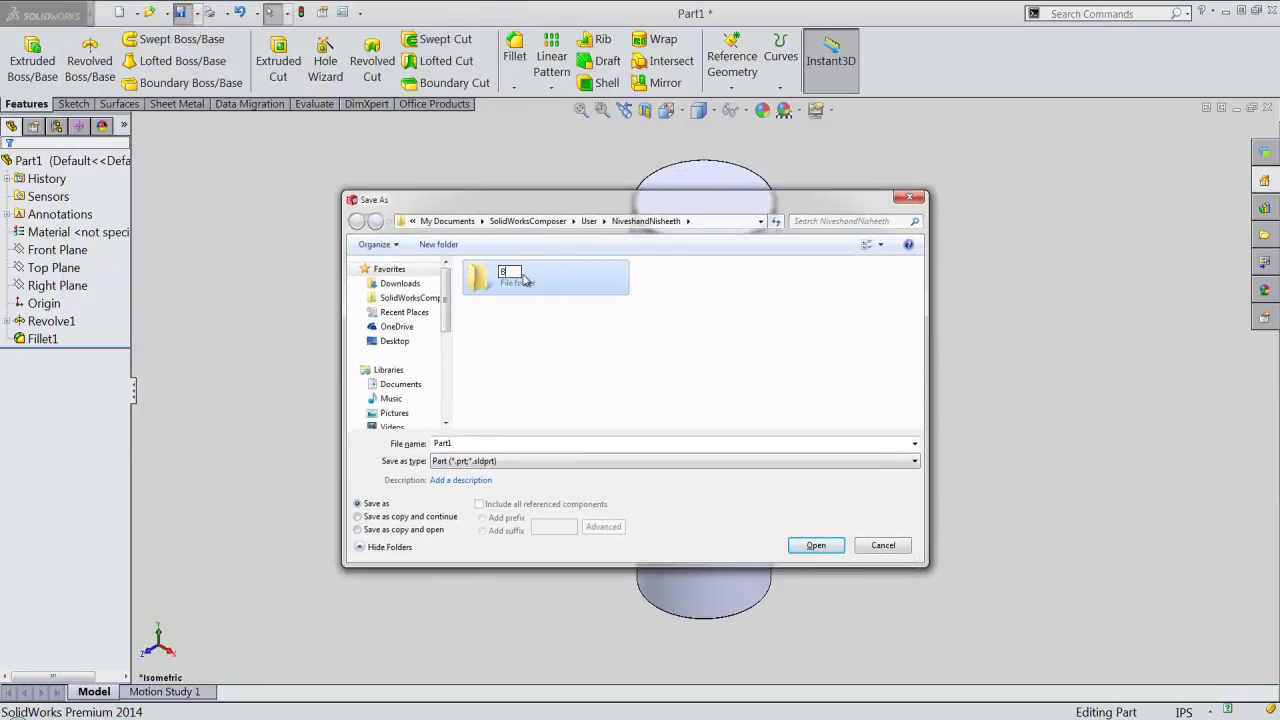
type("ed-Wooden")
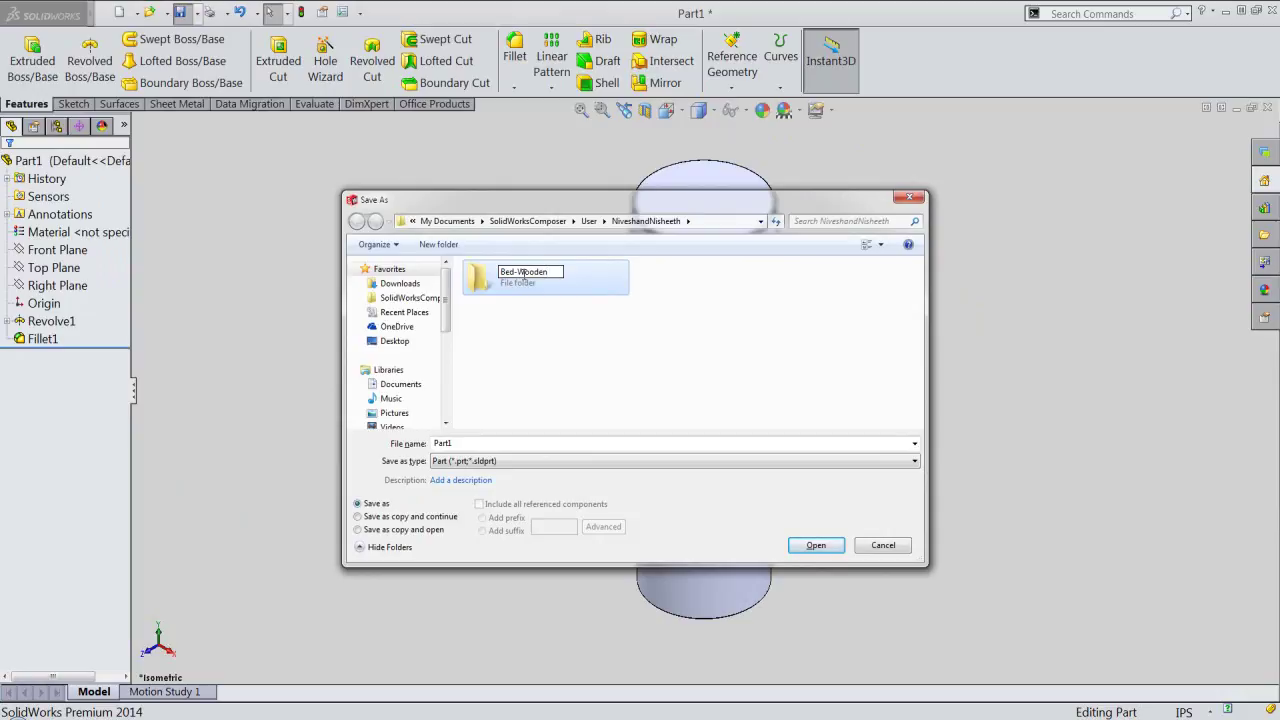
key("Return")
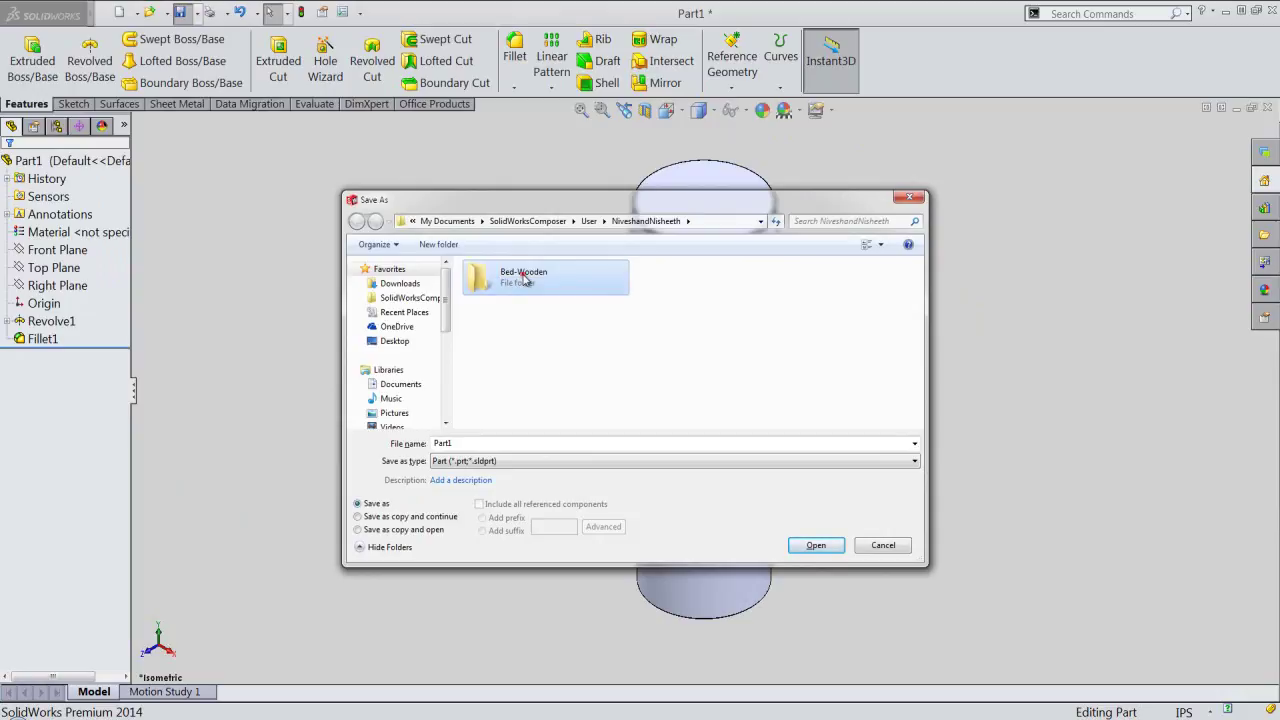
double_click(523, 277)
double_click(480, 441)
type("Leg")
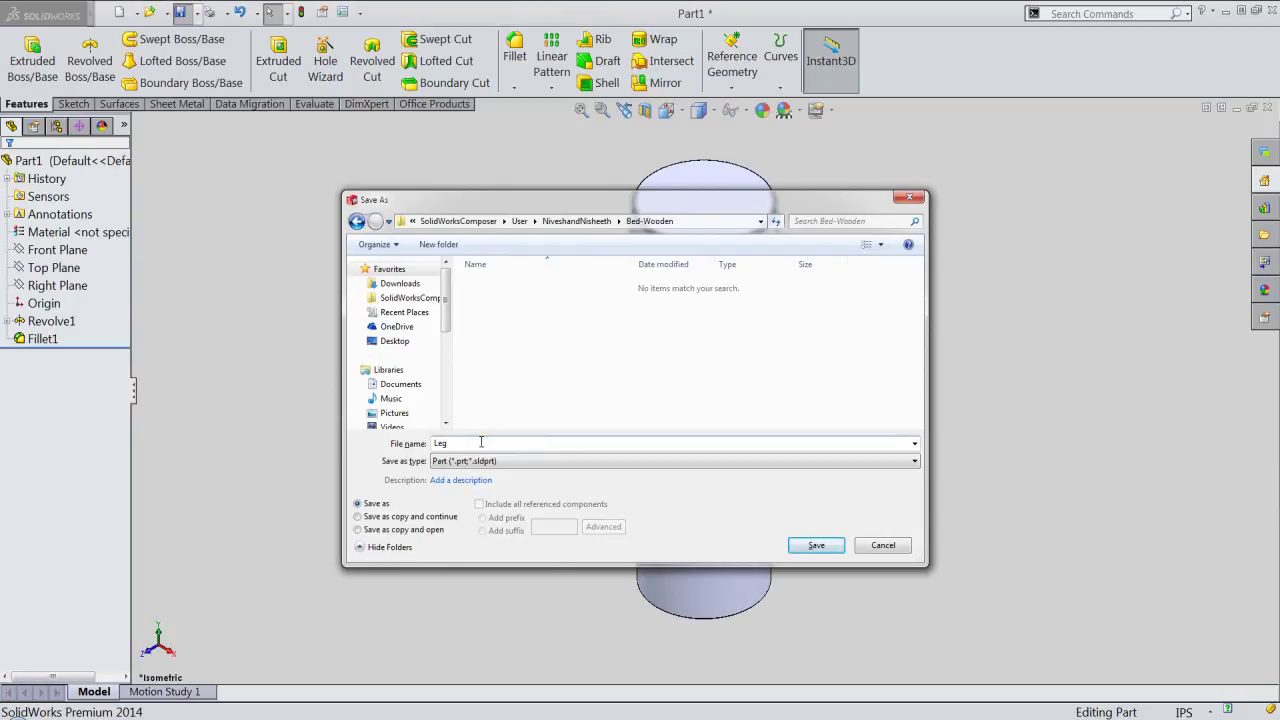
key("Return")
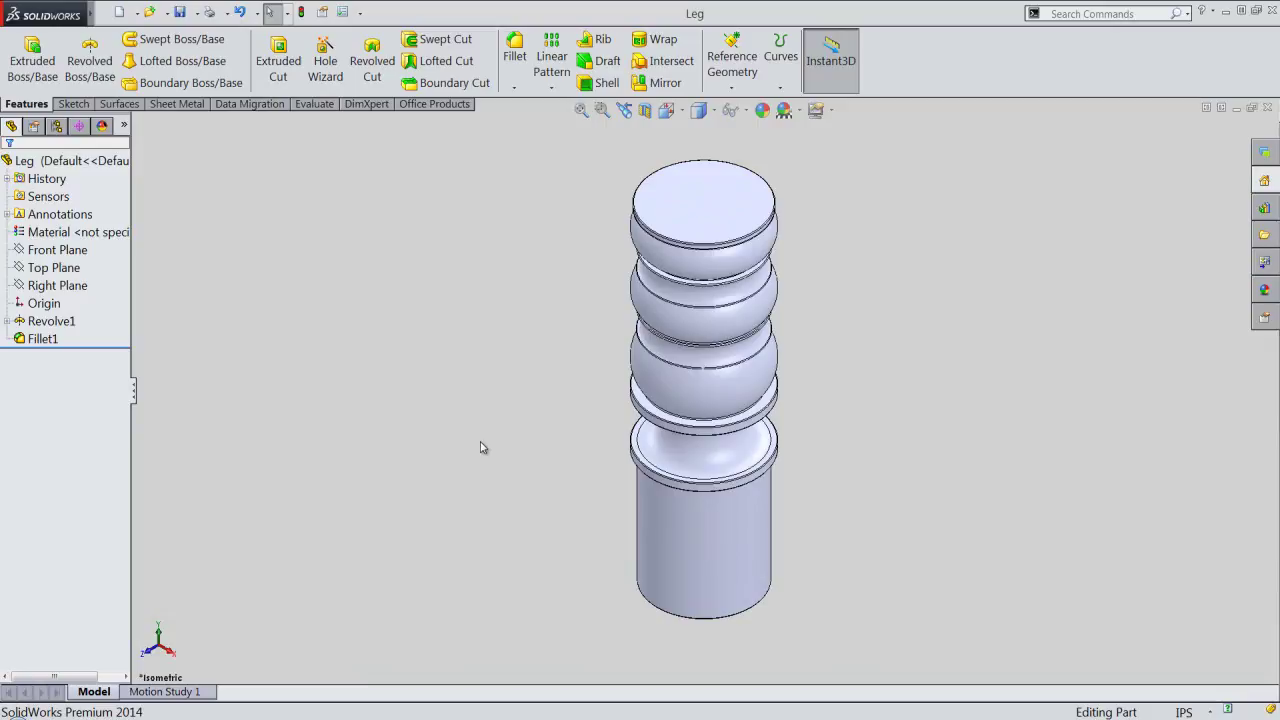
Step: Apply the Organic > Wood > Maple 'polished maple 2d' appearance to the whole Leg part
left_click(507, 419)
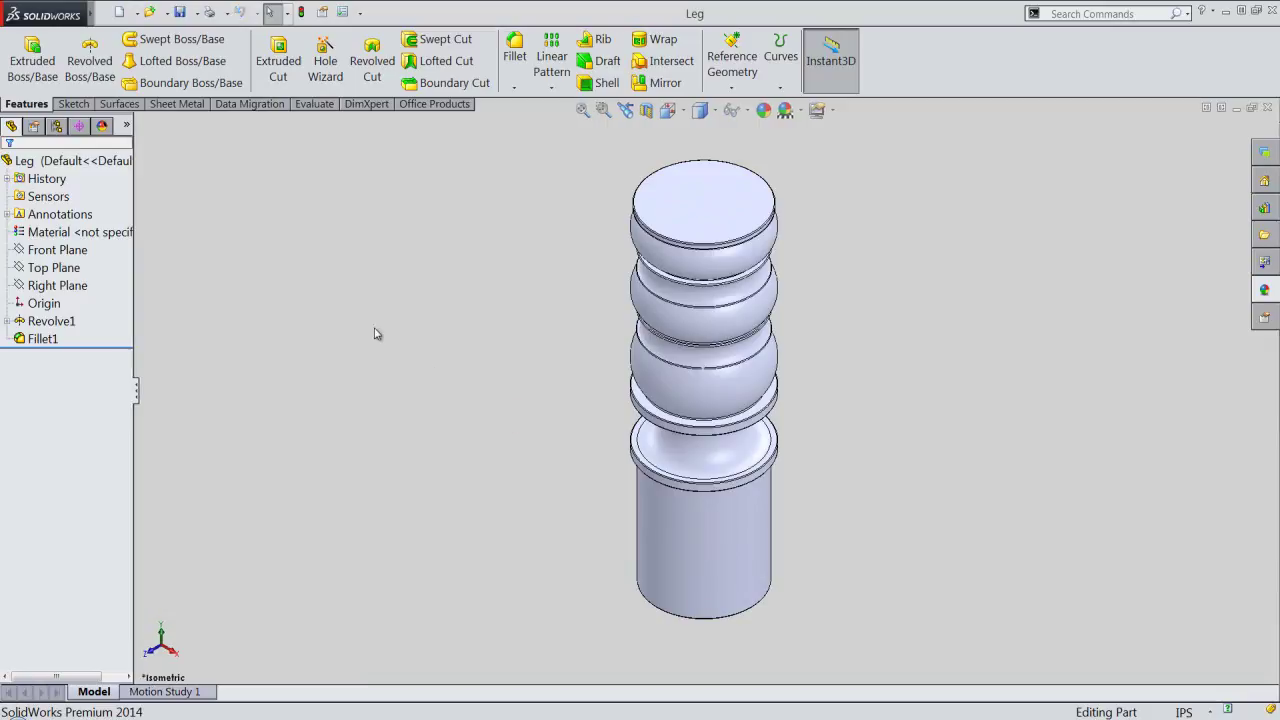
left_click(110, 162)
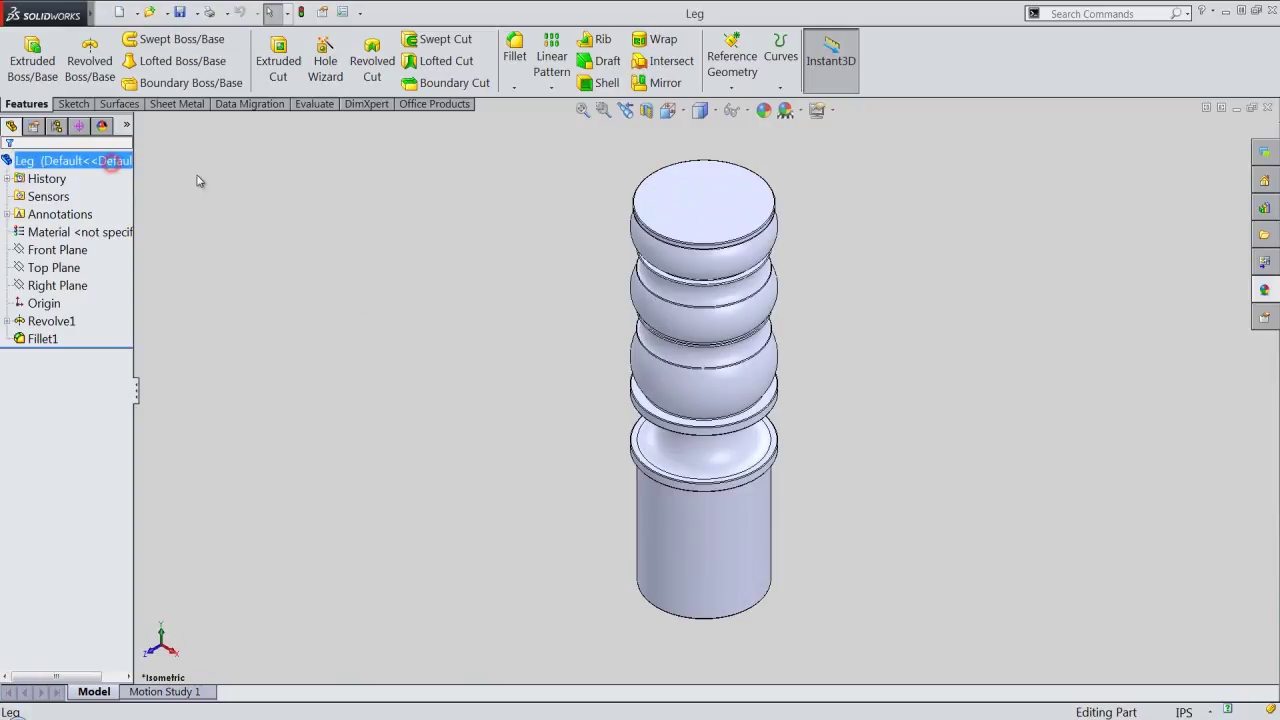
left_click(763, 110)
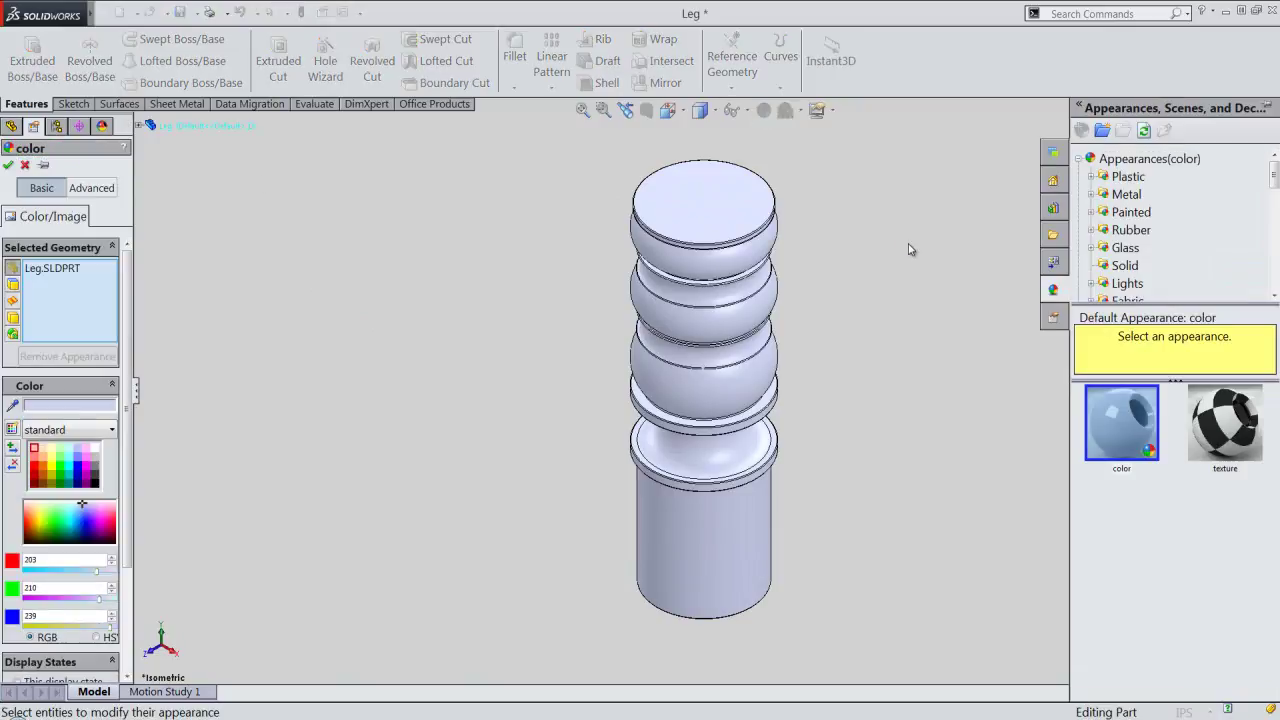
left_click_drag(1274, 183, 1274, 215)
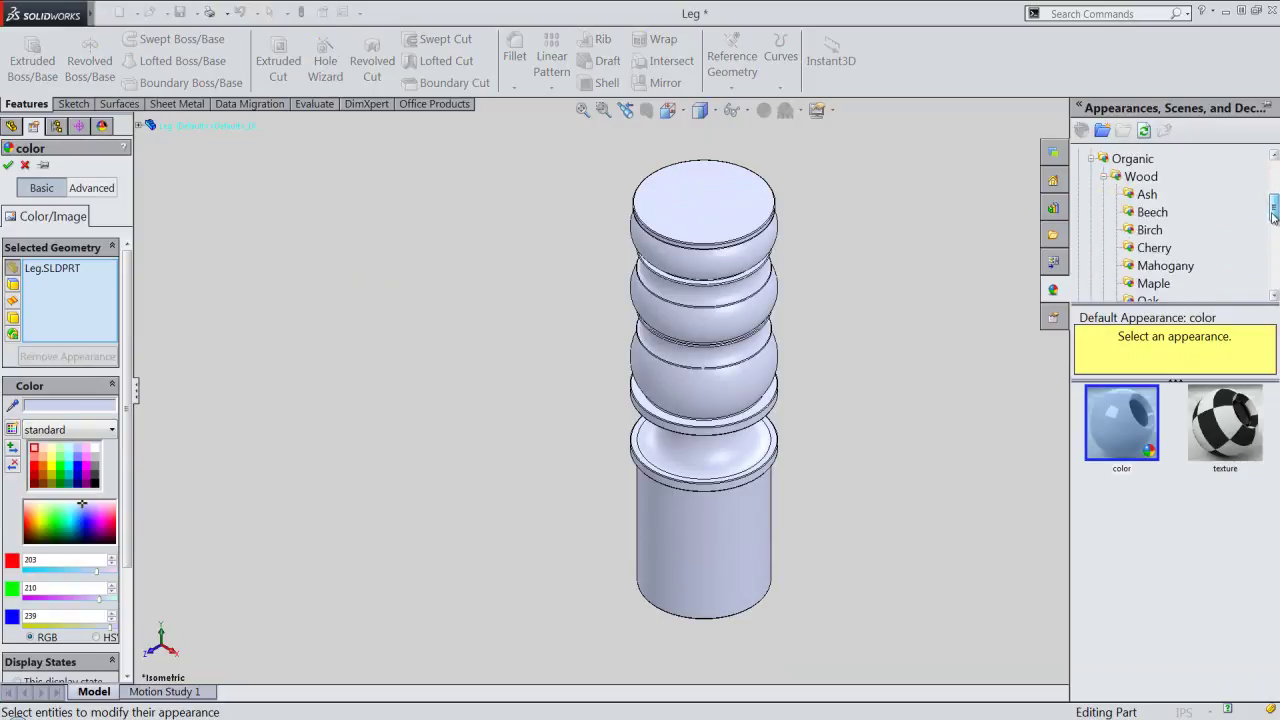
left_click(1165, 286)
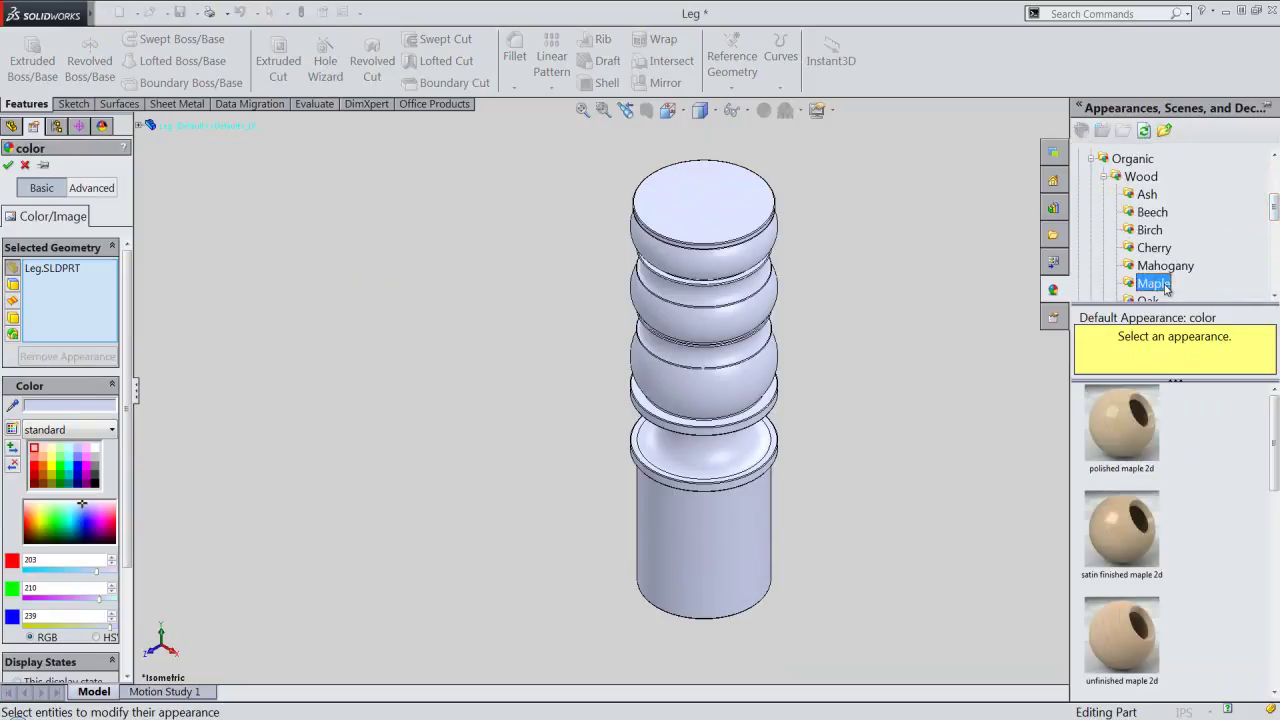
left_click(1134, 445)
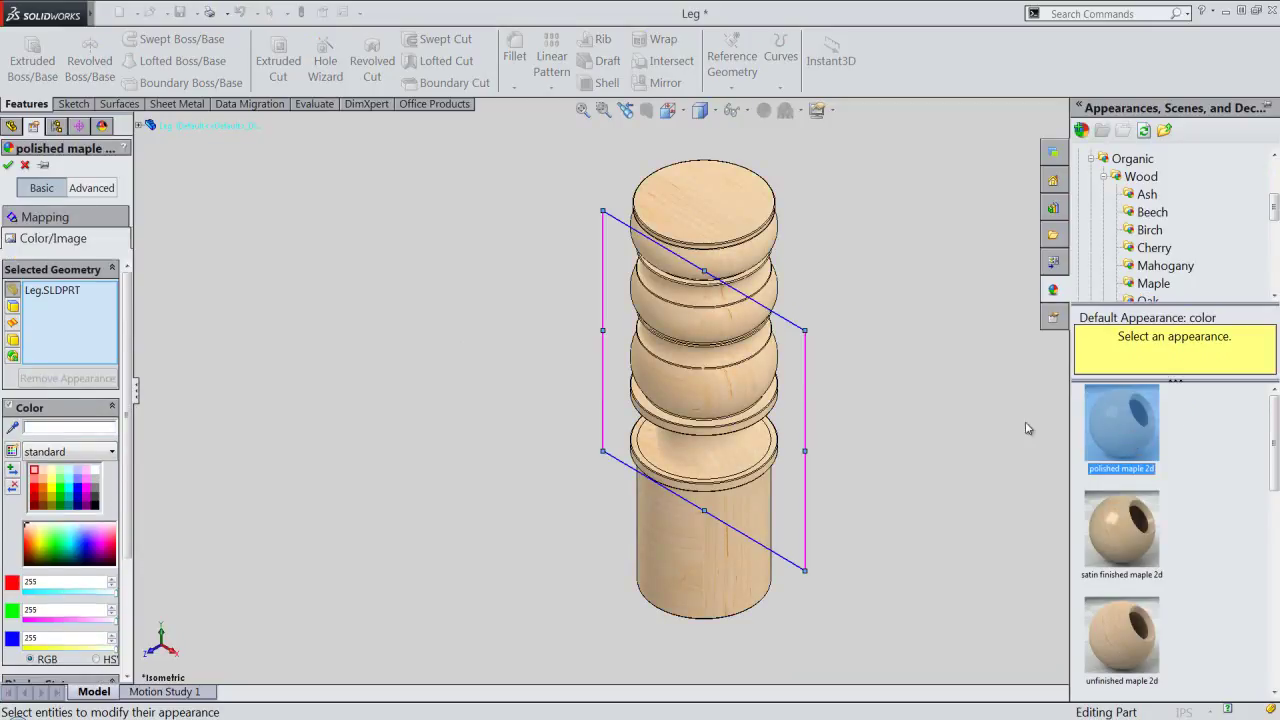
left_click(8, 166)
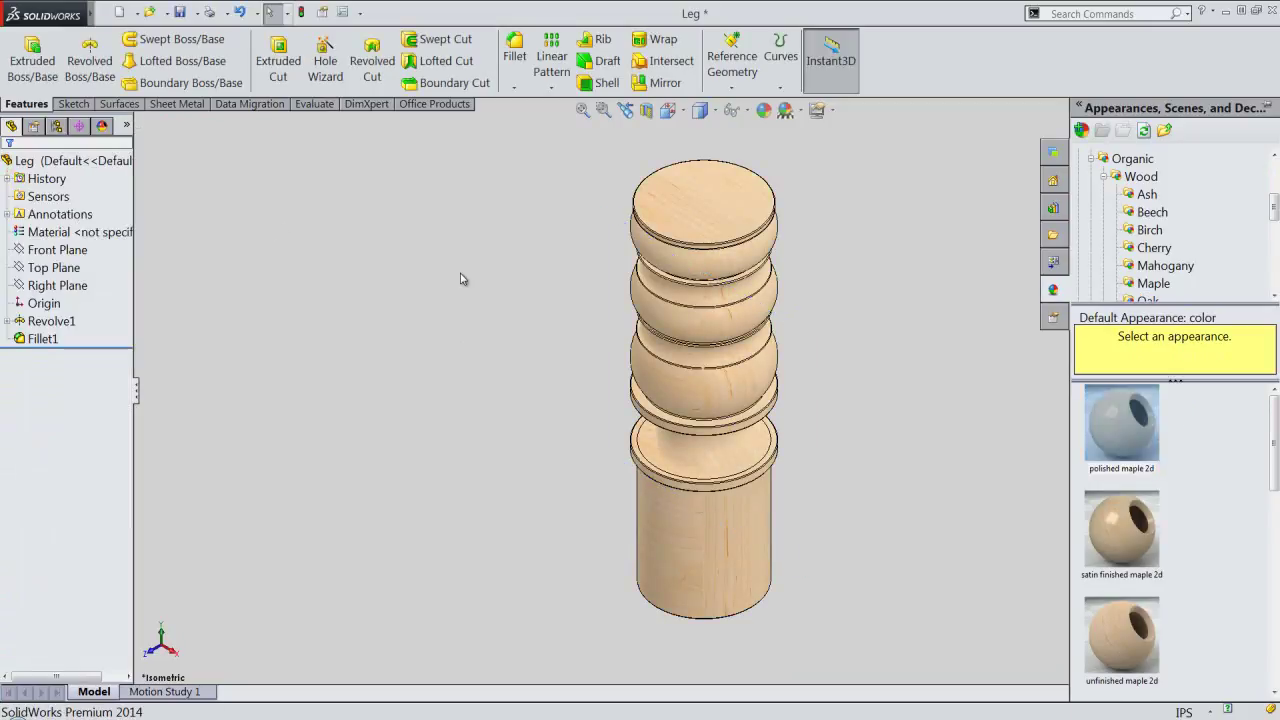
left_click(460, 276)
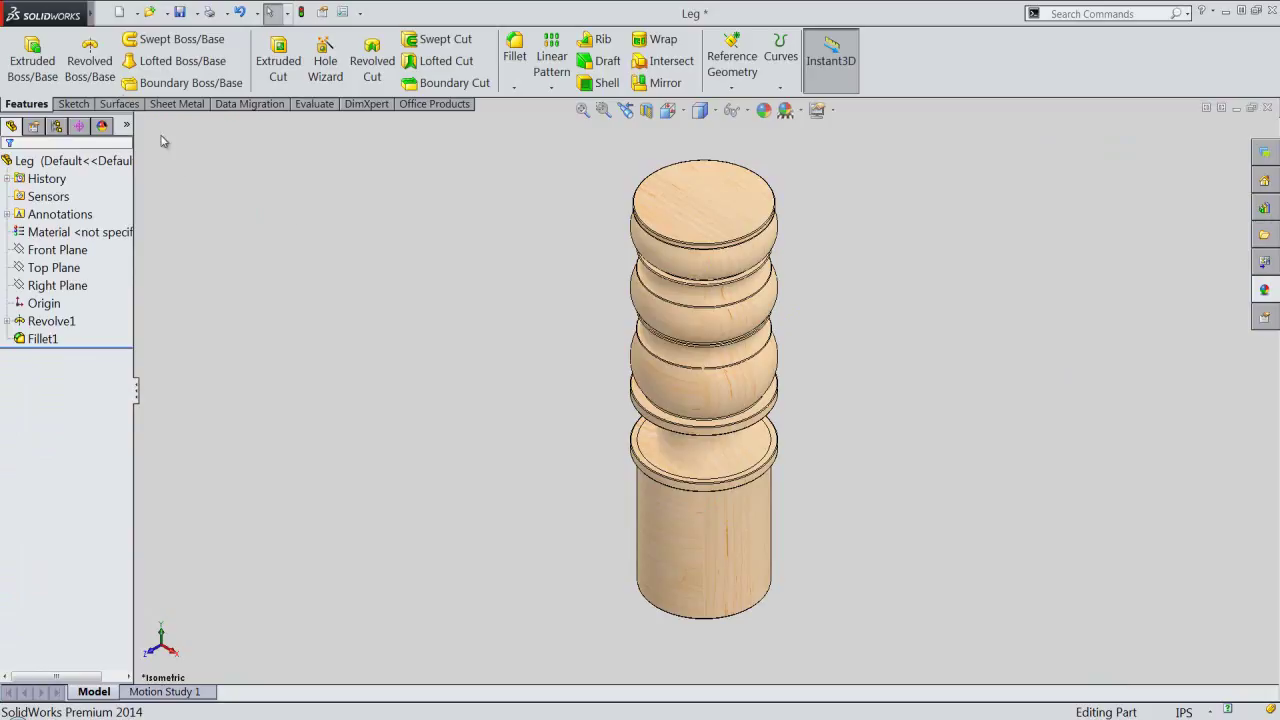
Step: Start a sketch on Front Plane, showing the revolve's Sketch1, viewed from the front
left_click(32, 50)
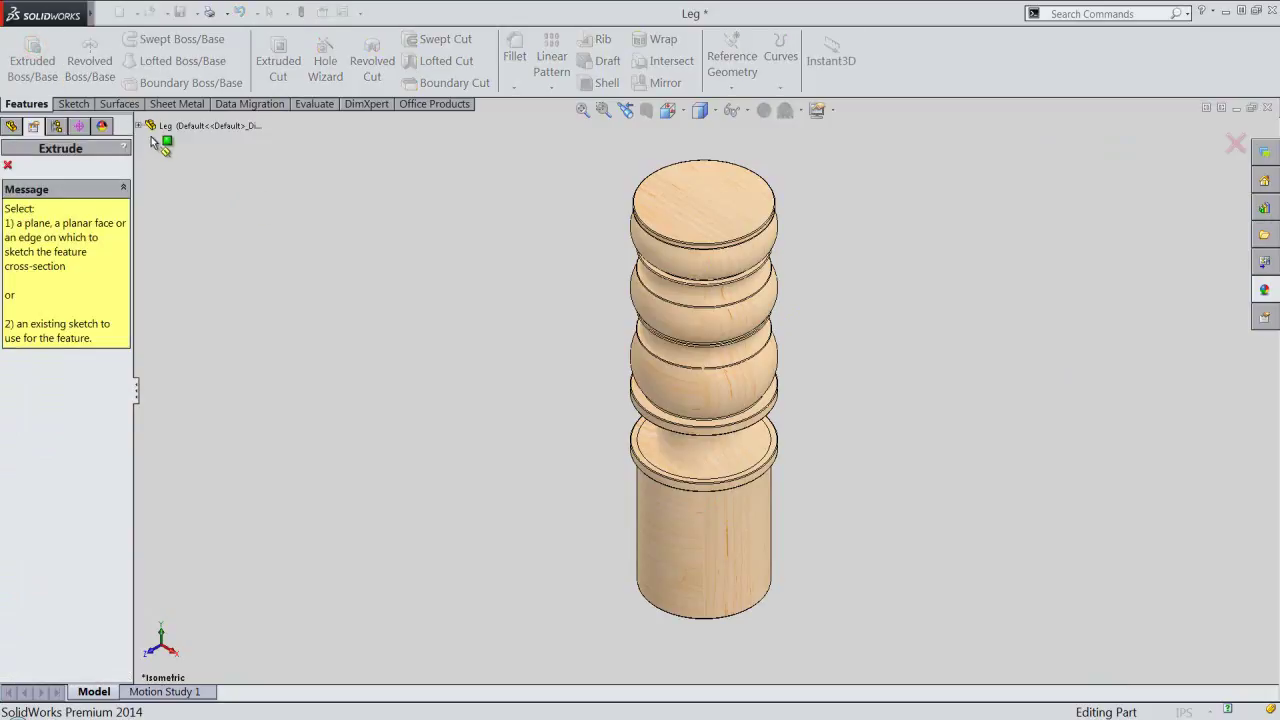
left_click(139, 125)
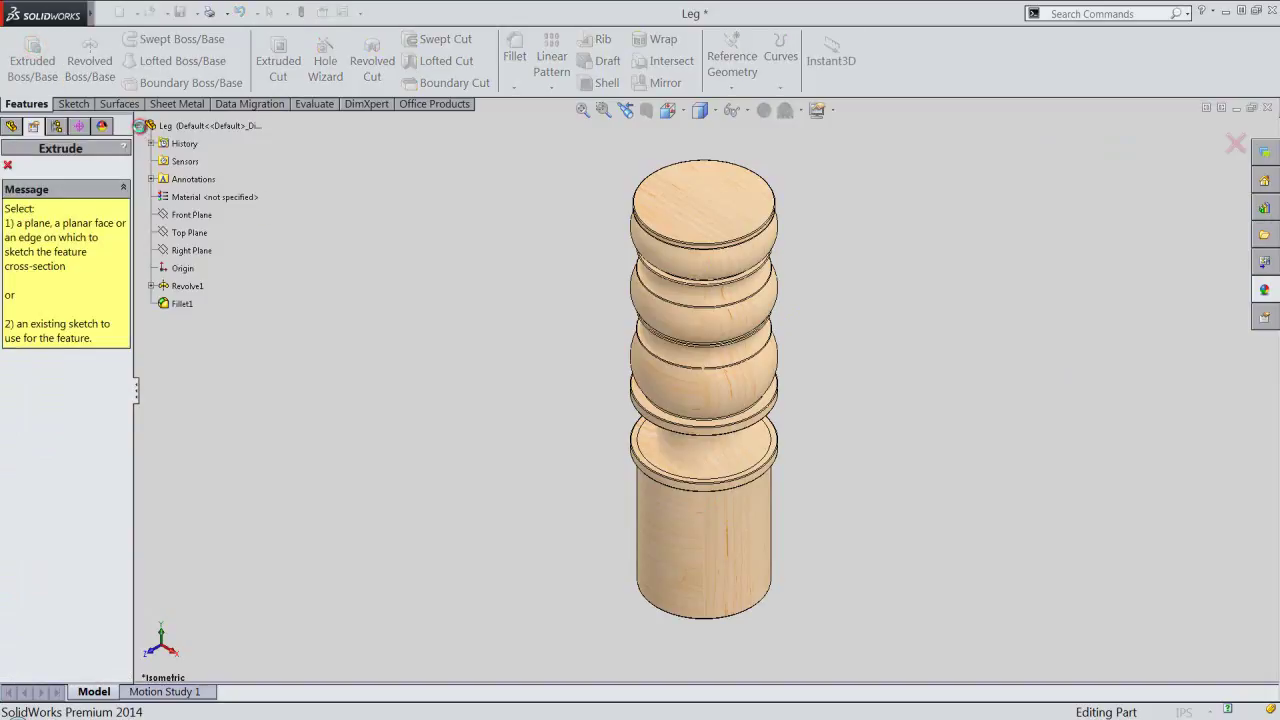
left_click(178, 216)
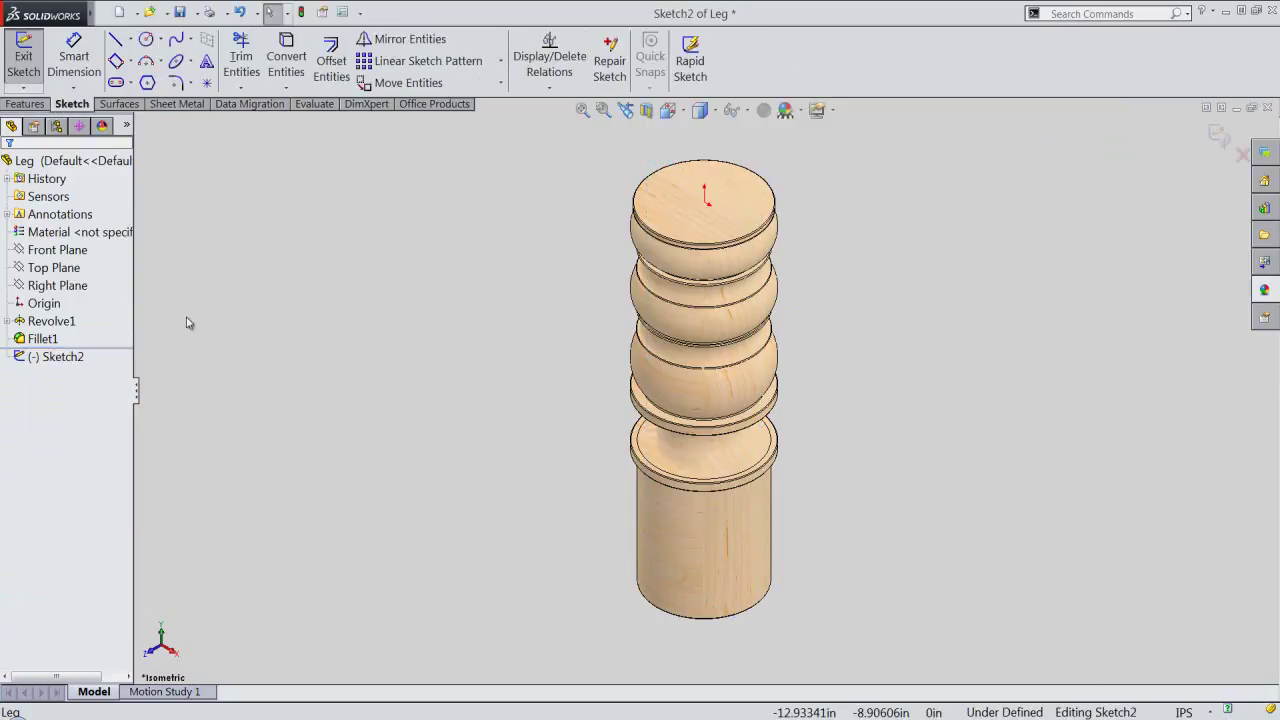
left_click(5, 322)
left_click(42, 338)
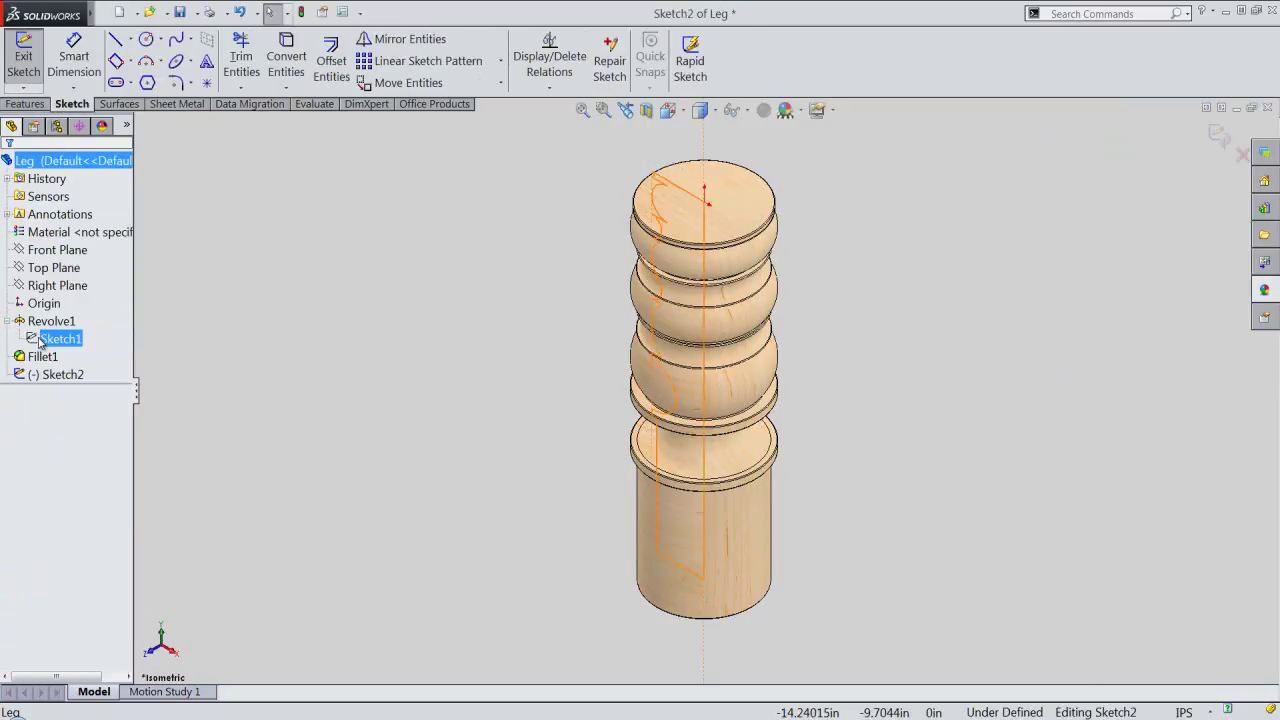
left_click(46, 319)
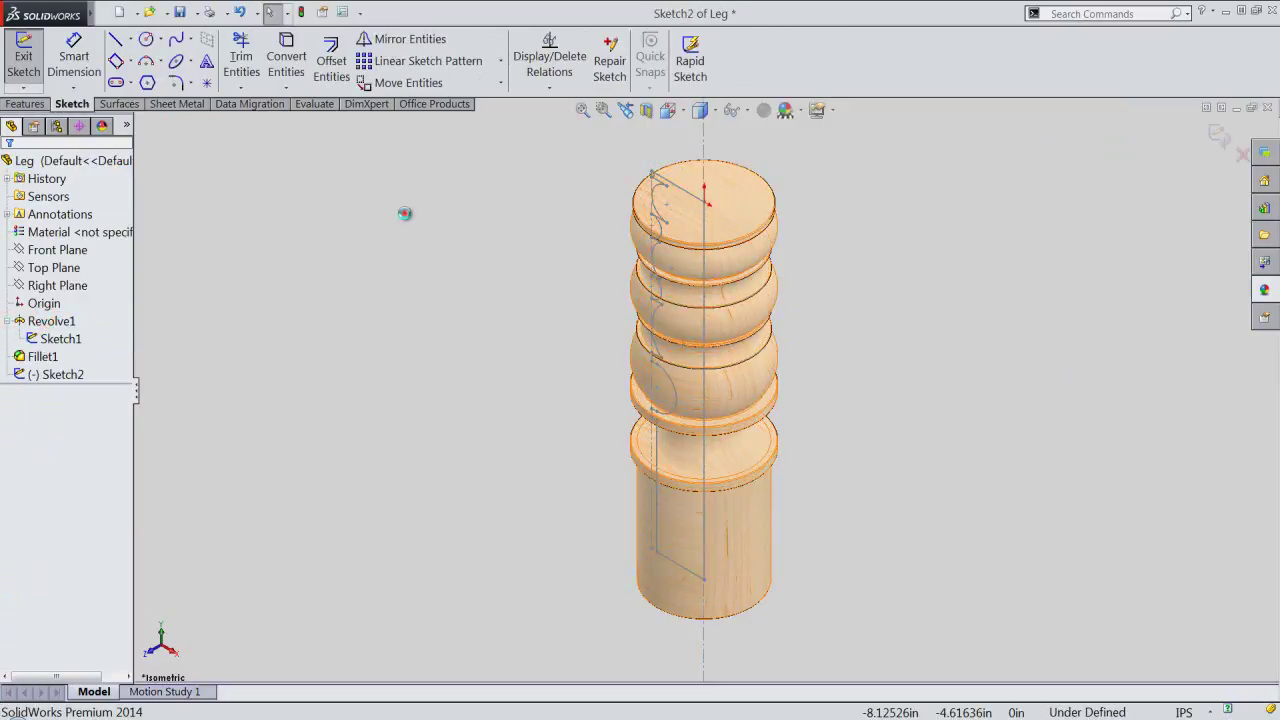
left_click(668, 110)
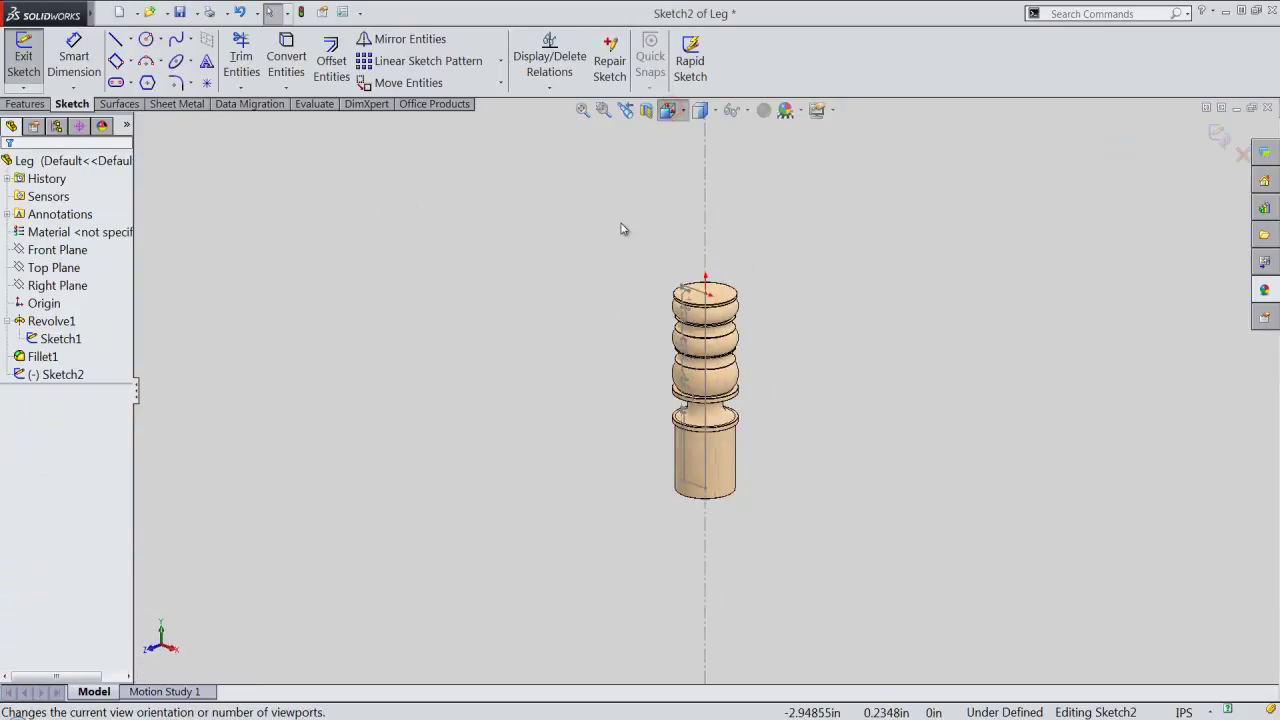
left_click(560, 362)
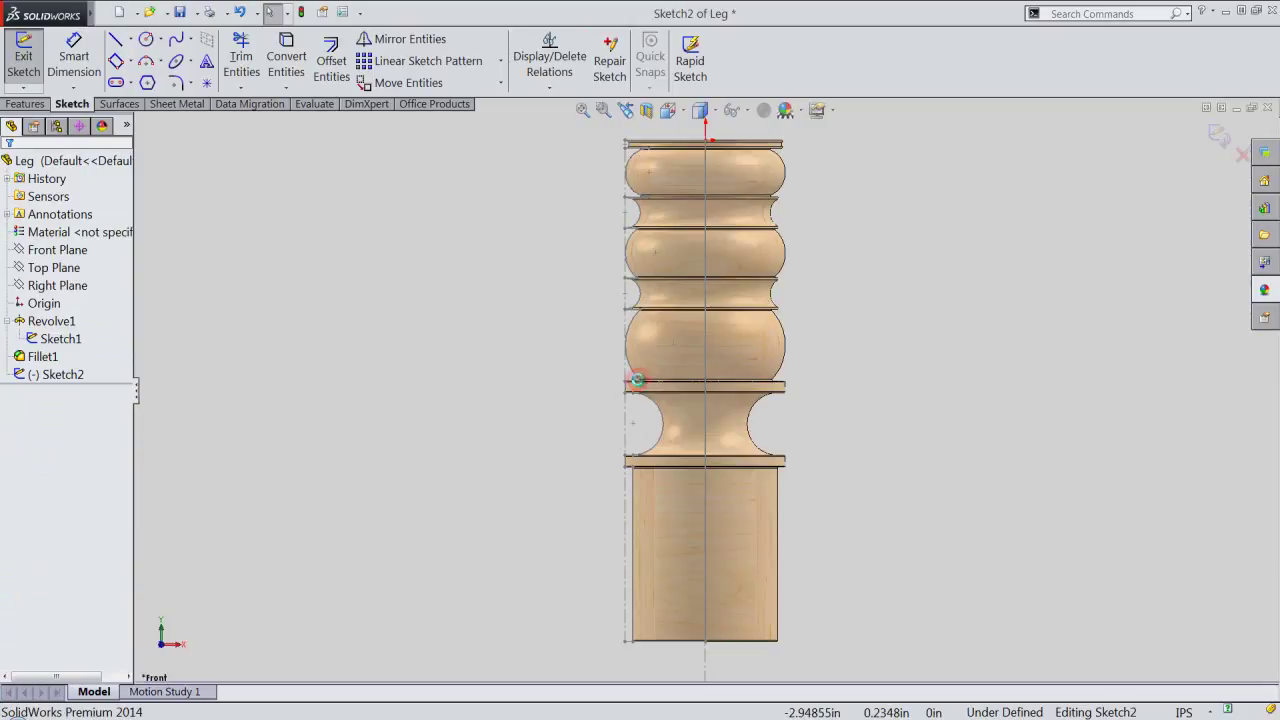
Step: Draw a center rectangle centered on the leg's axis just above the leg
scroll(748, 205, "down", 3)
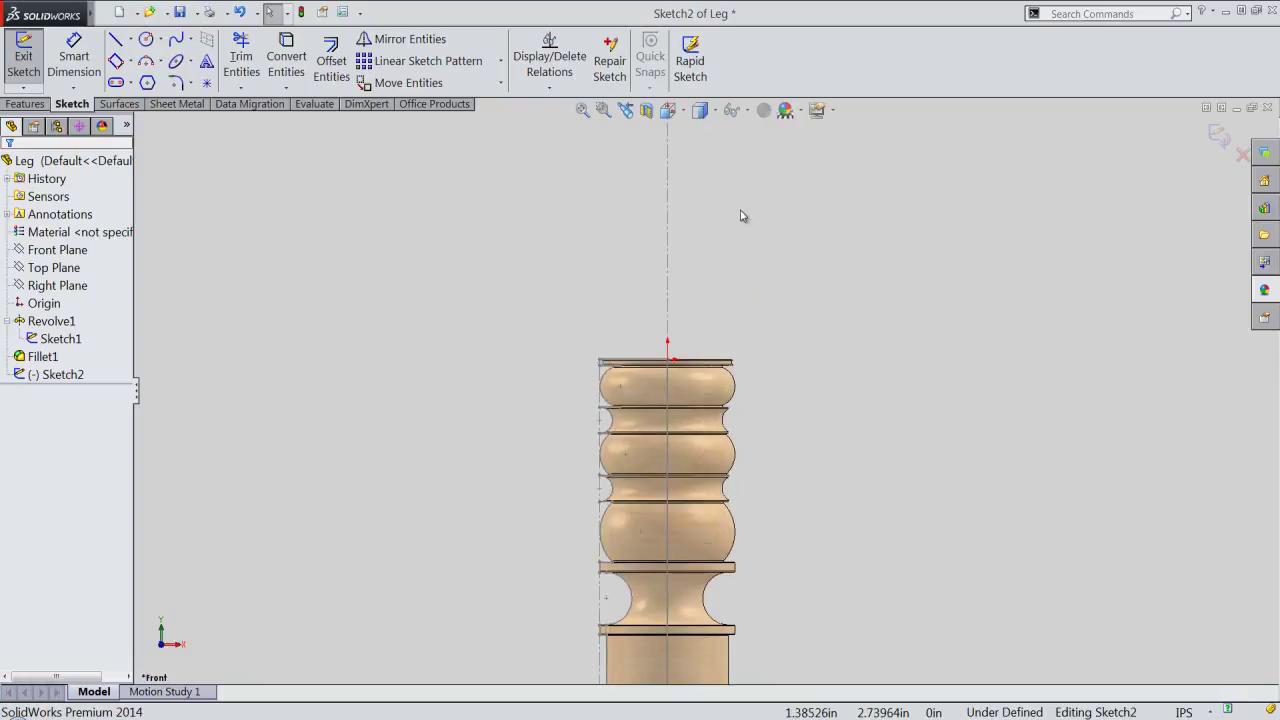
right_click(739, 222)
left_click(750, 216)
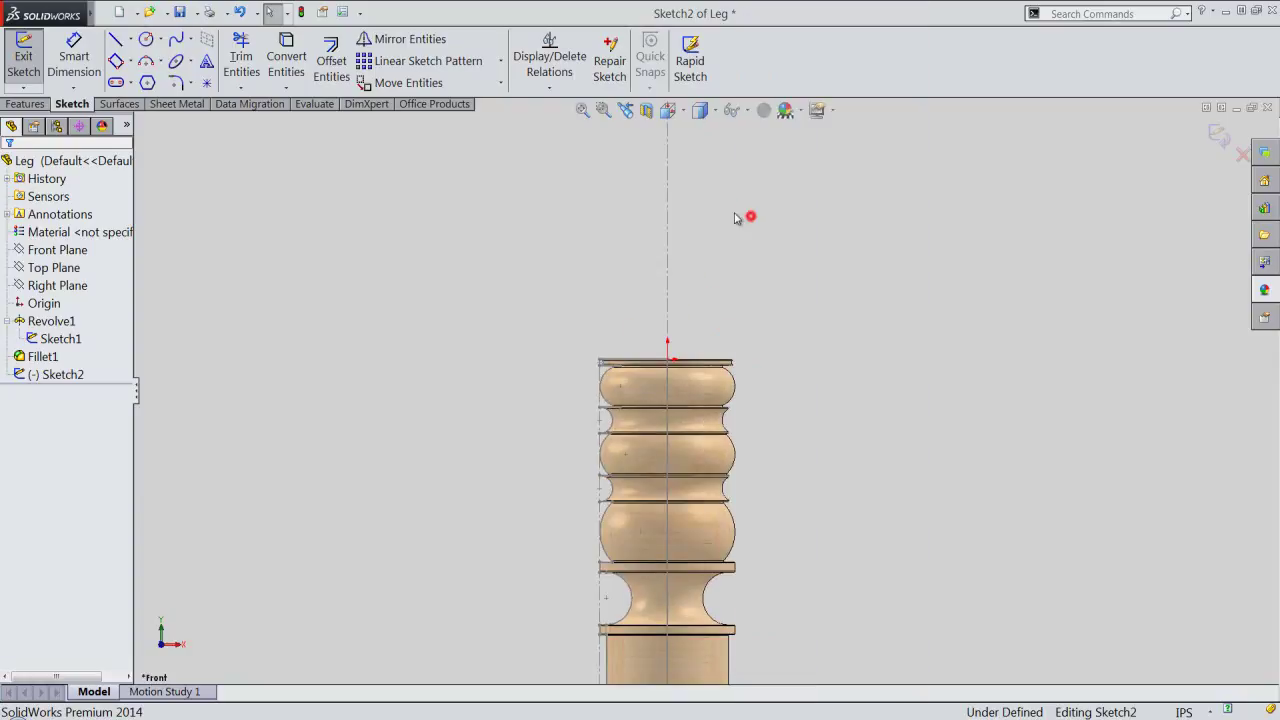
left_click(667, 206)
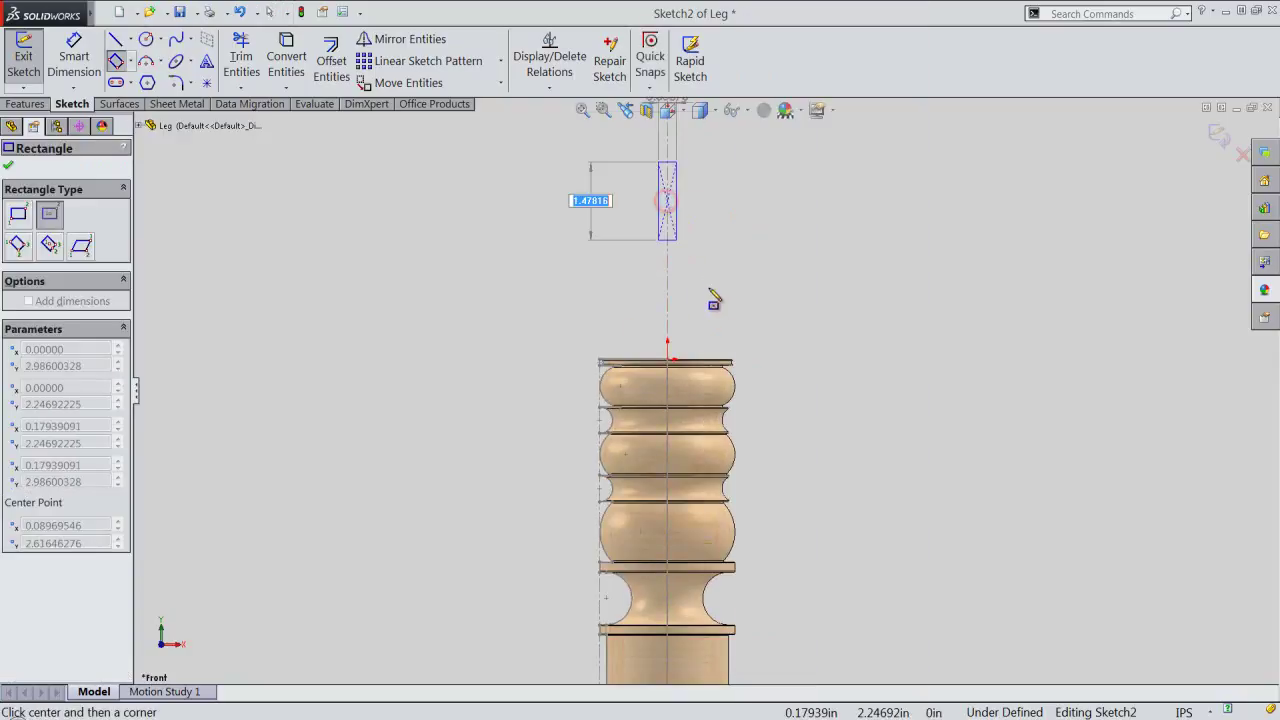
left_click(745, 309)
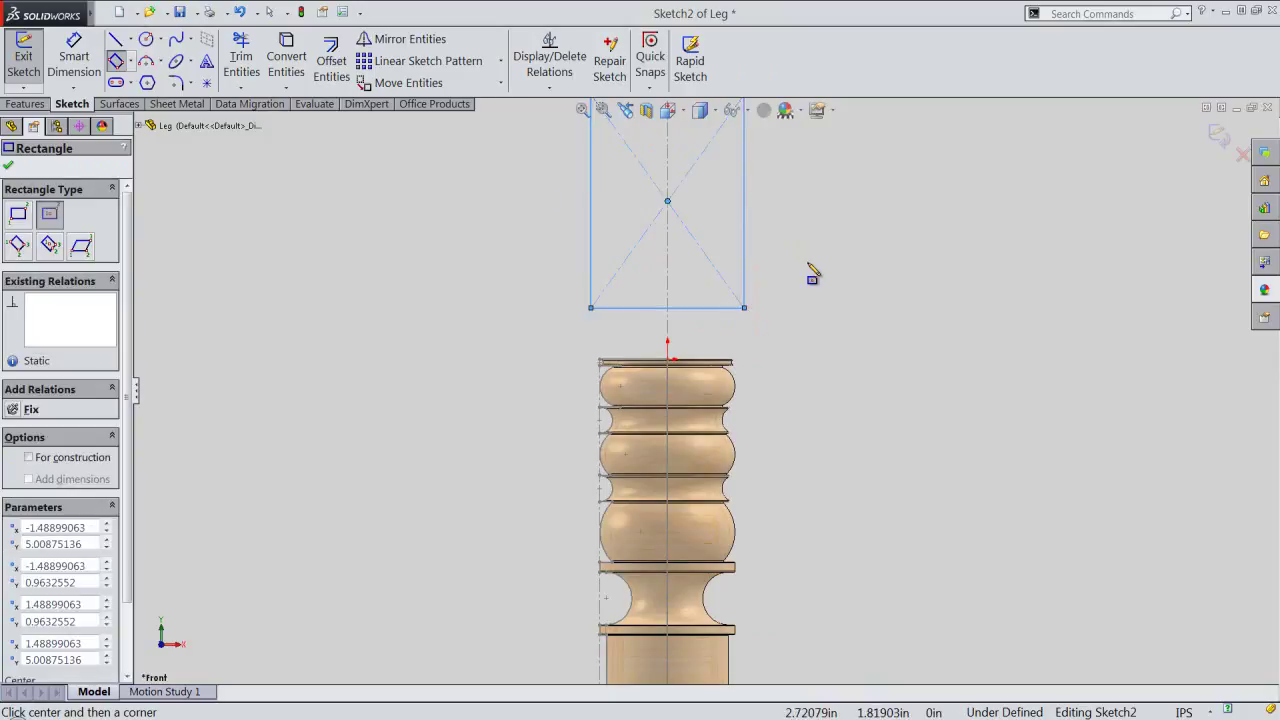
right_click(808, 268)
left_click(838, 172)
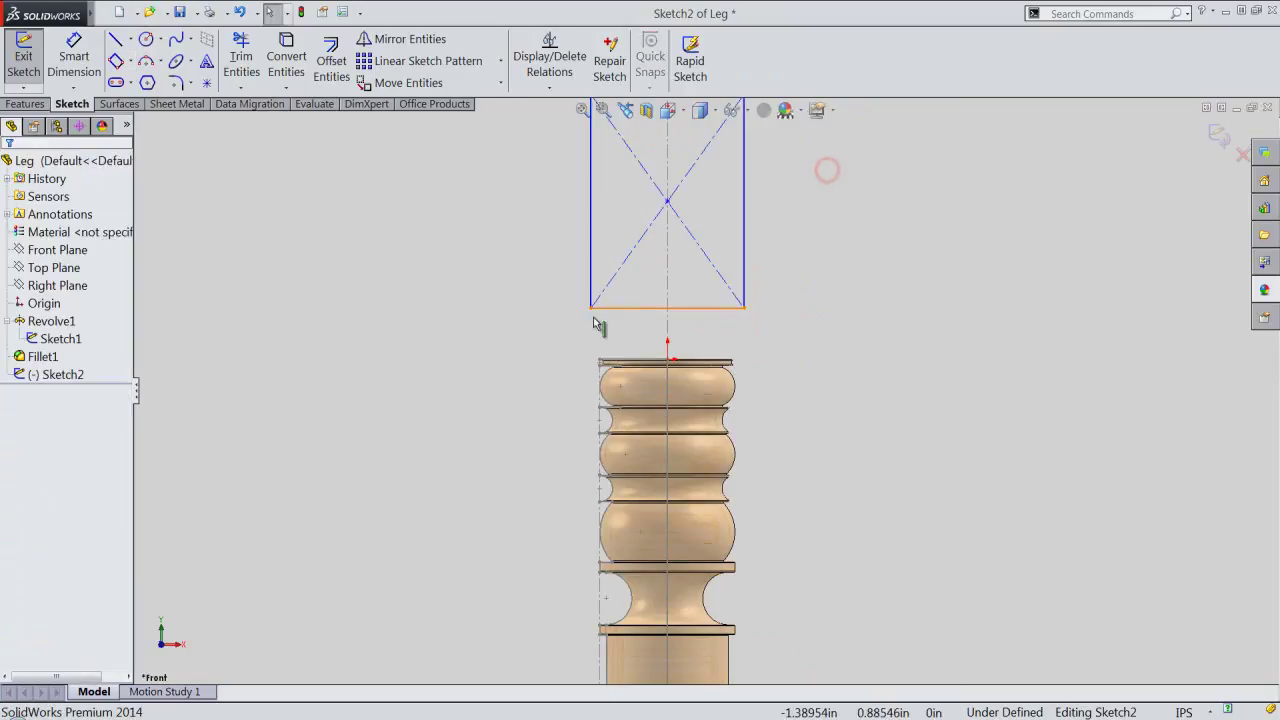
Step: Make the rectangle's lower-left corner coincident with the leg profile's point
left_click(591, 309)
scroll(597, 363, "down", 2)
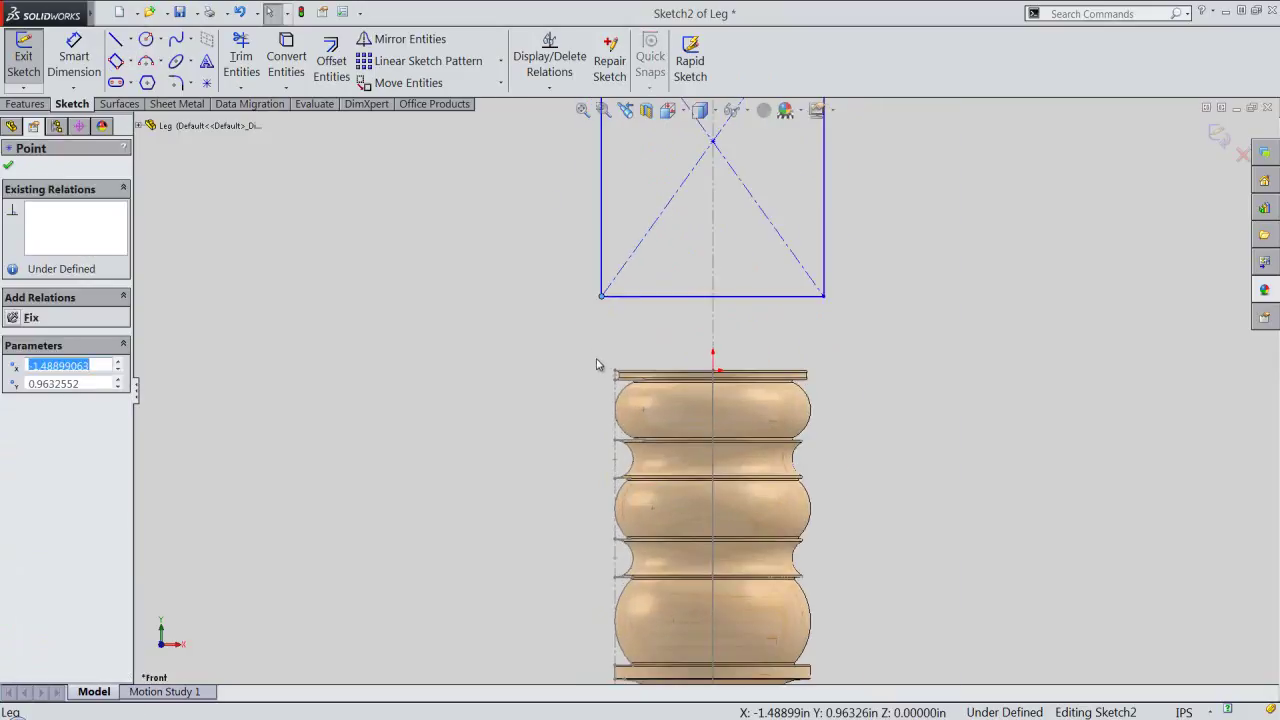
scroll(617, 374, "down", 2)
scroll(630, 386, "down", 3)
scroll(648, 396, "down", 1)
scroll(665, 405, "down", 1)
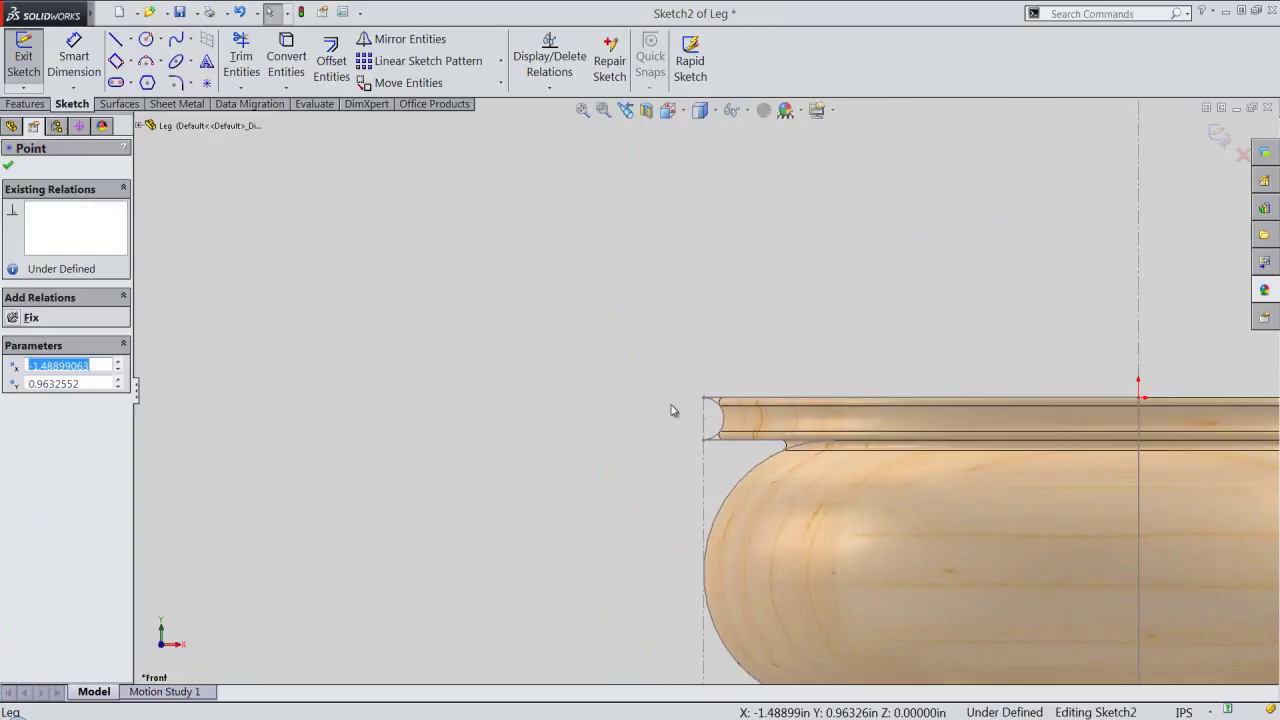
left_click(703, 400, "ctrl")
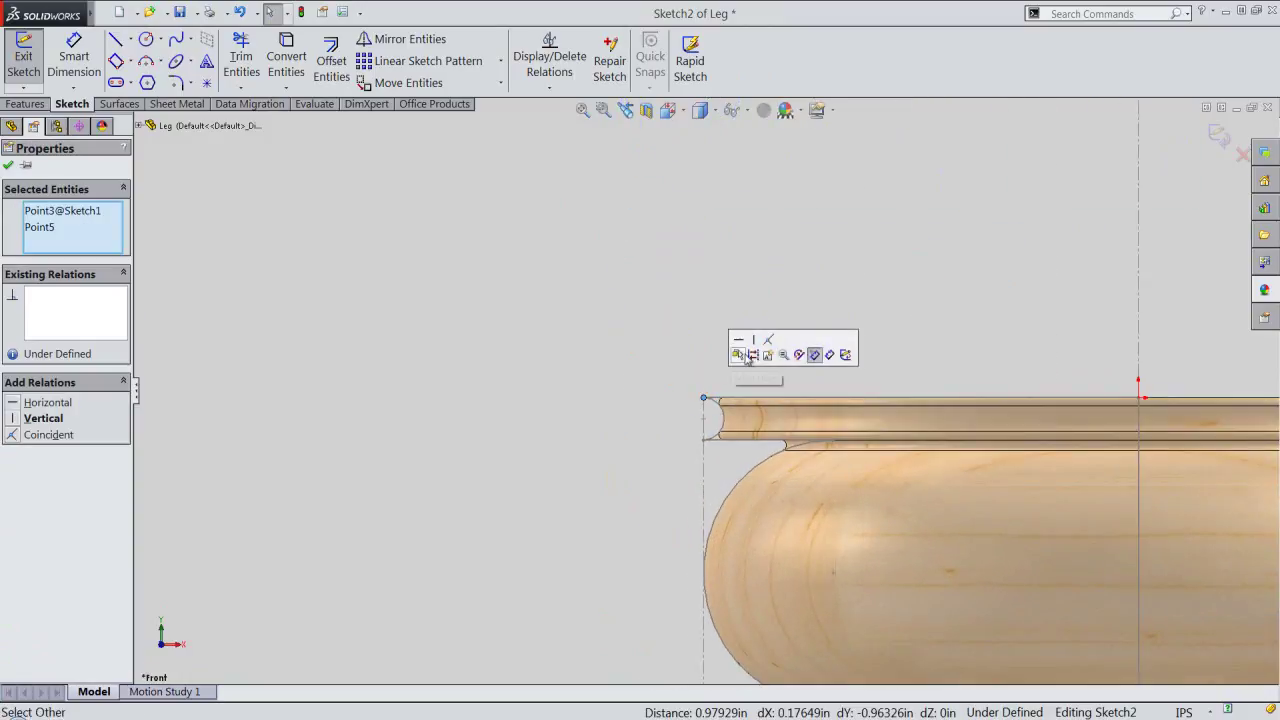
left_click(770, 341)
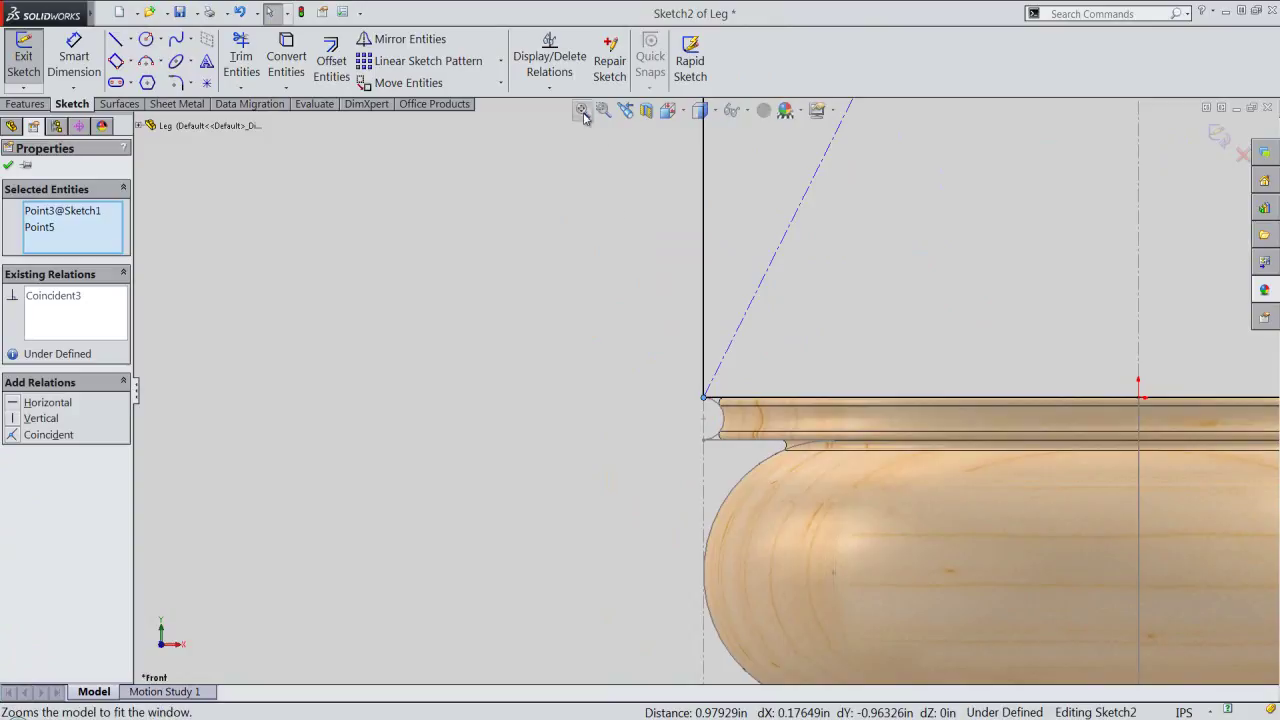
left_click(583, 110)
left_click(540, 257)
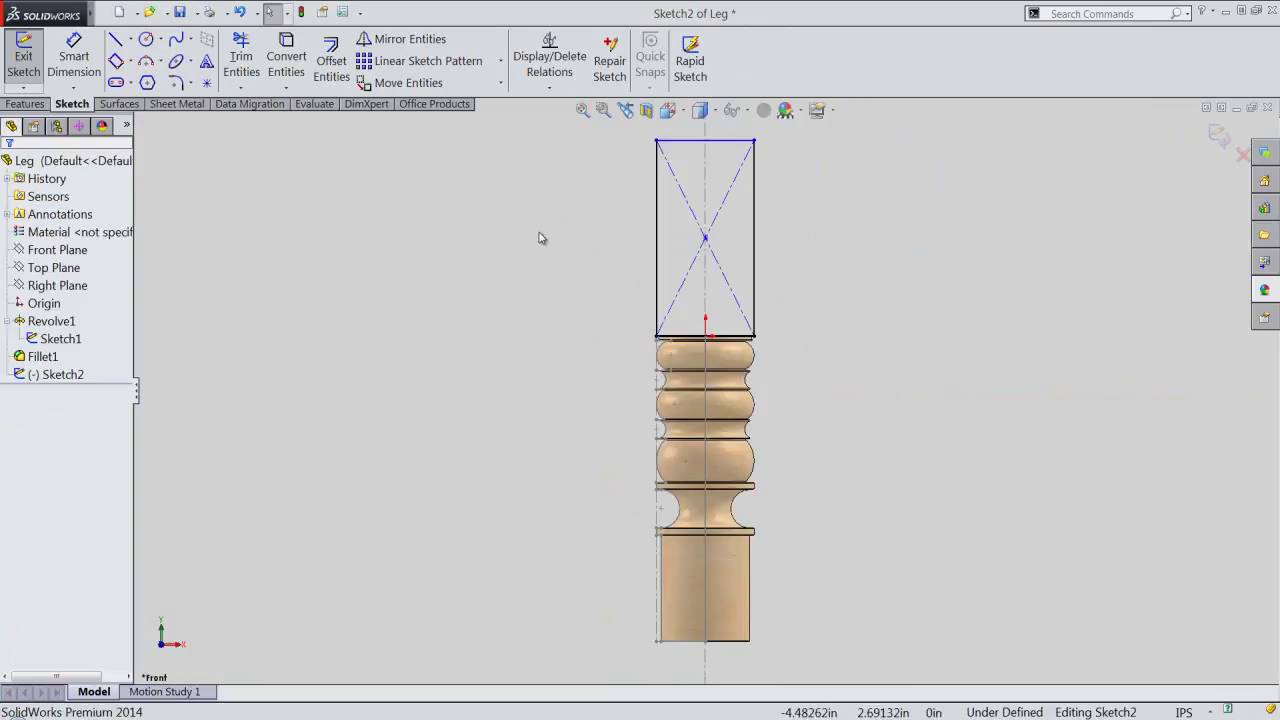
Step: Make the rectangle's left side equal to the leg profile edge, fully defining Sketch2, and start Extruded Boss
left_click(658, 220)
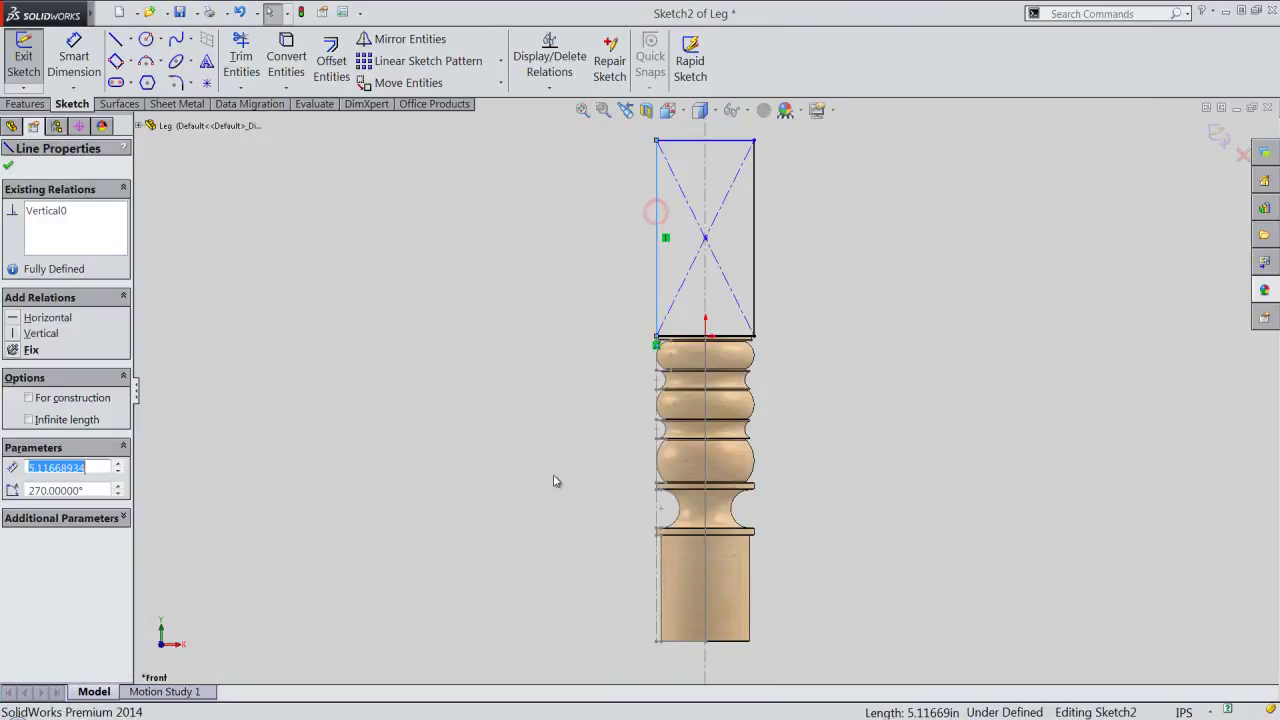
left_click(660, 515, "ctrl")
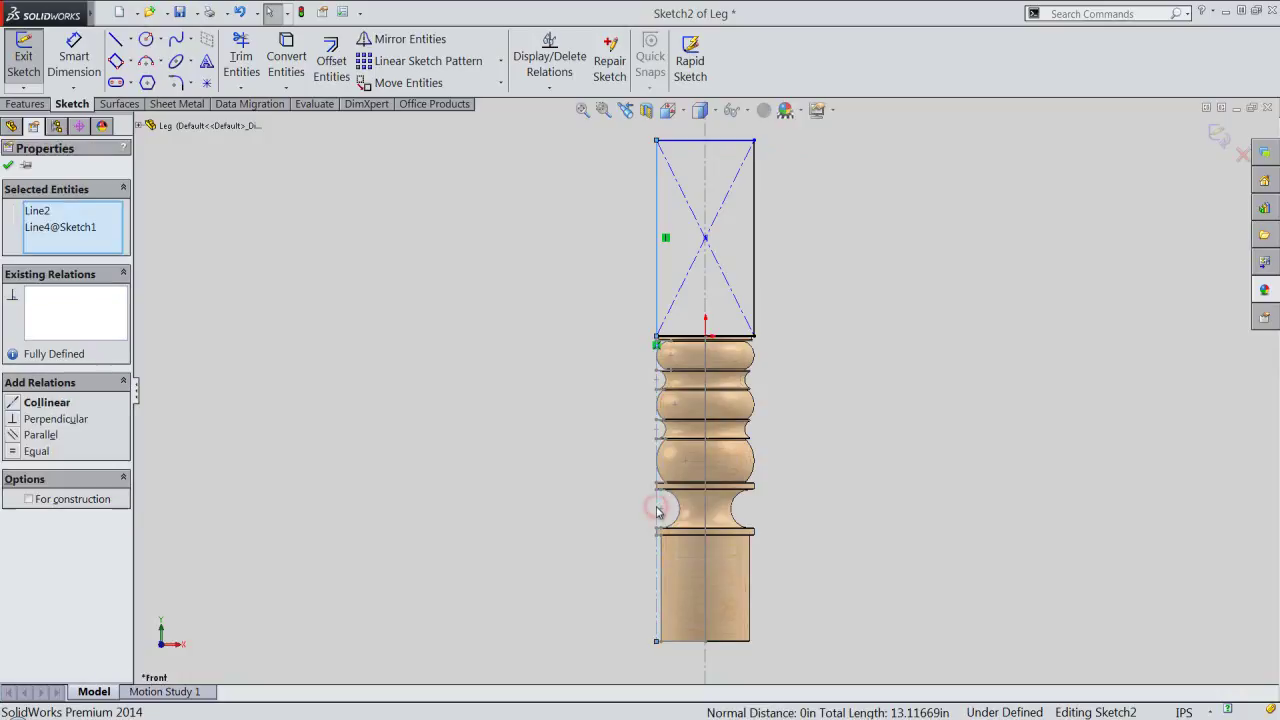
left_click(739, 452)
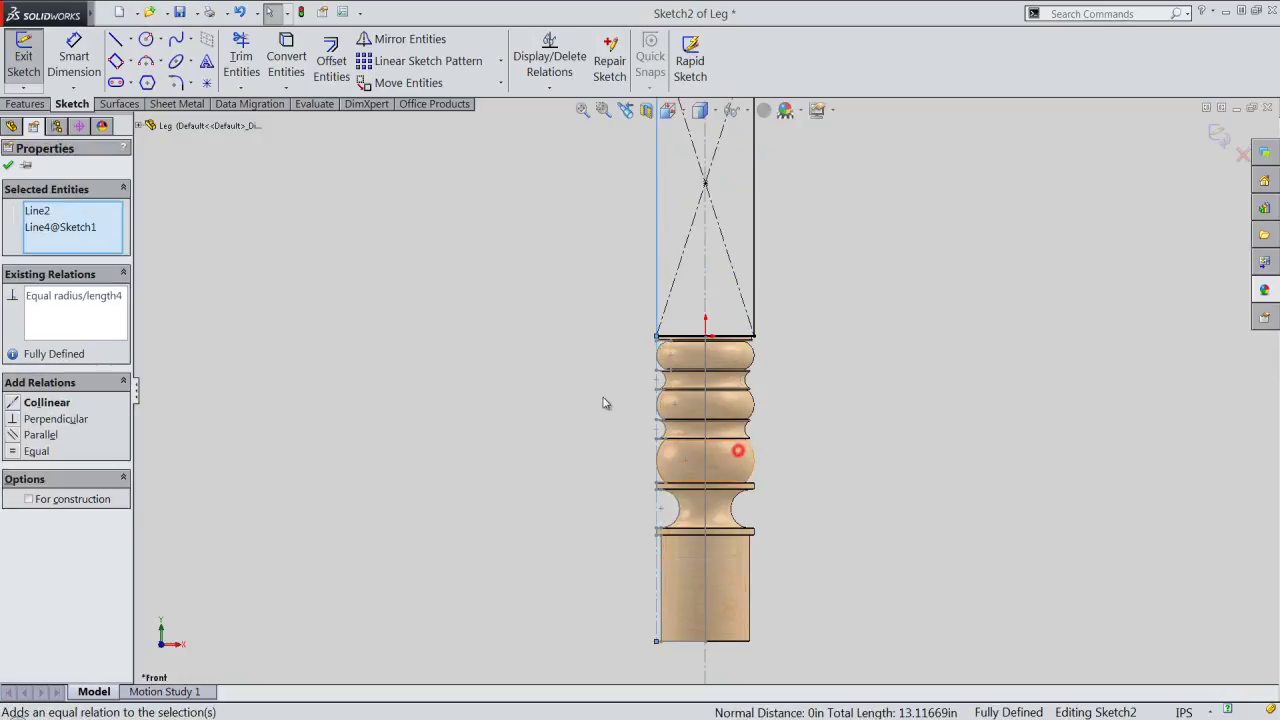
left_click(597, 396)
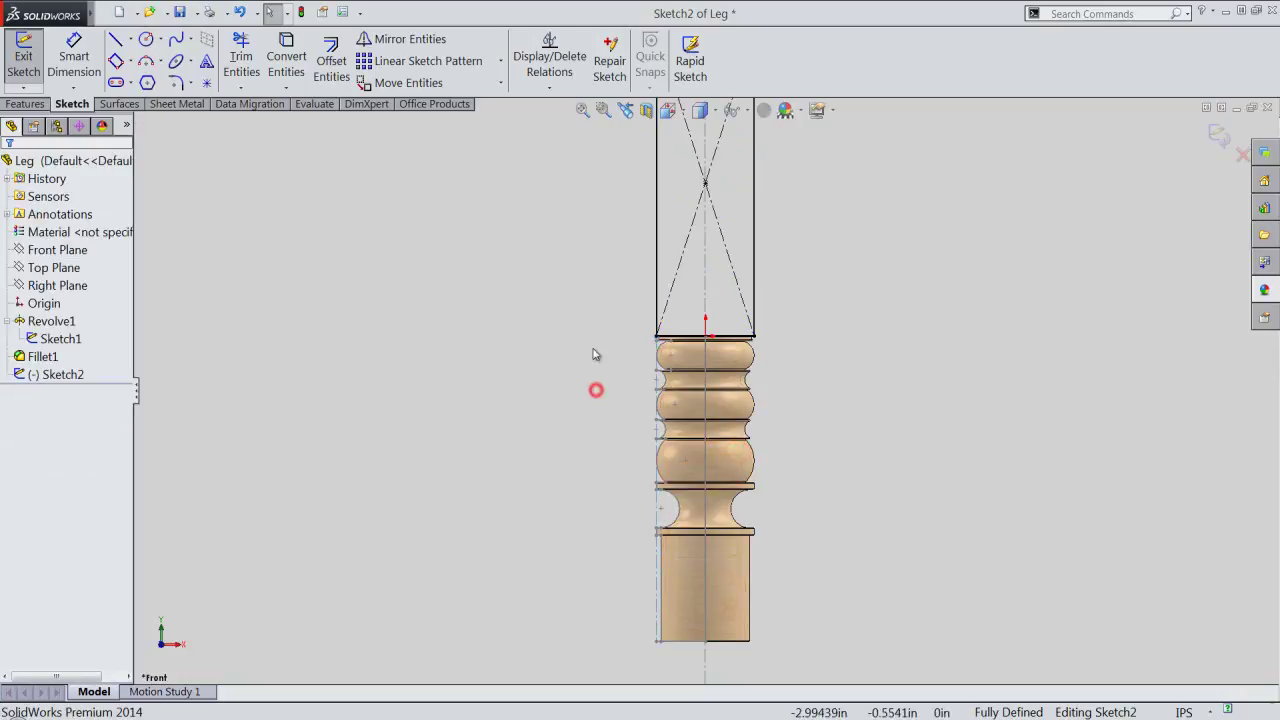
left_click(583, 112)
right_click(560, 202)
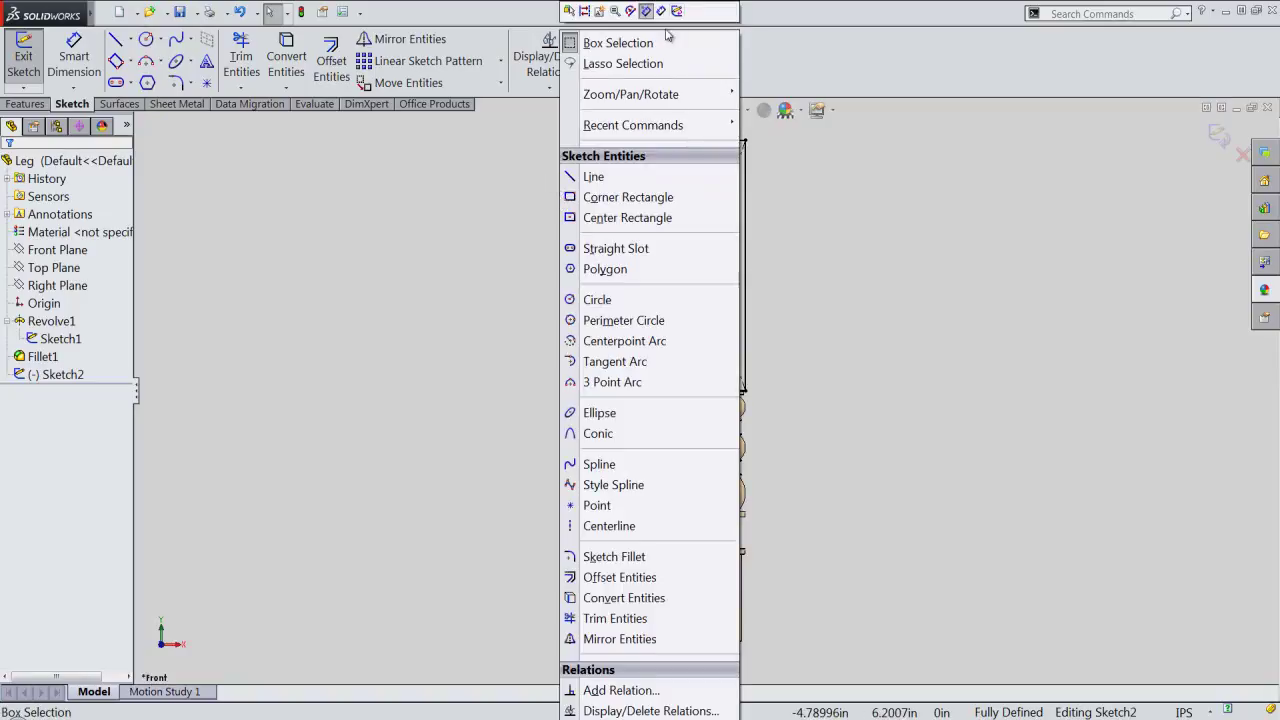
left_click(690, 40)
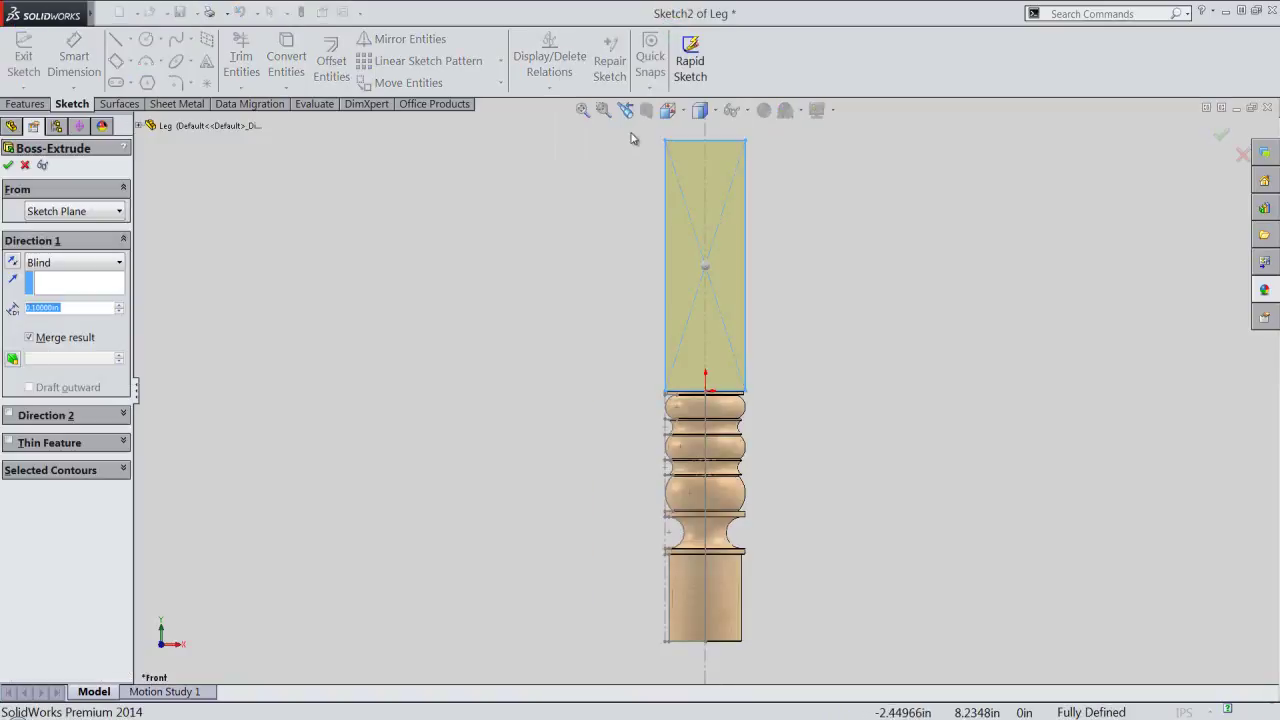
Step: Extrude the rectangle Mid Plane to 2.625 in, creating Boss-Extrude1 in isometric view
left_click(675, 111)
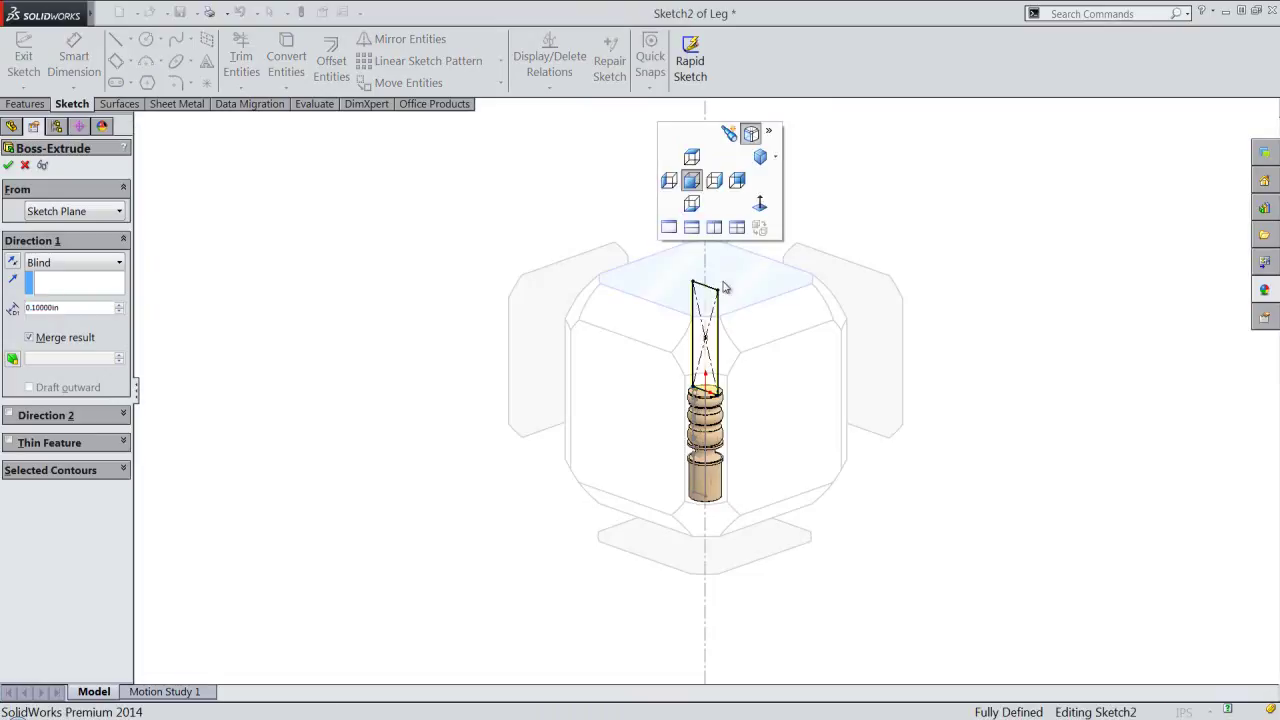
left_click(718, 350)
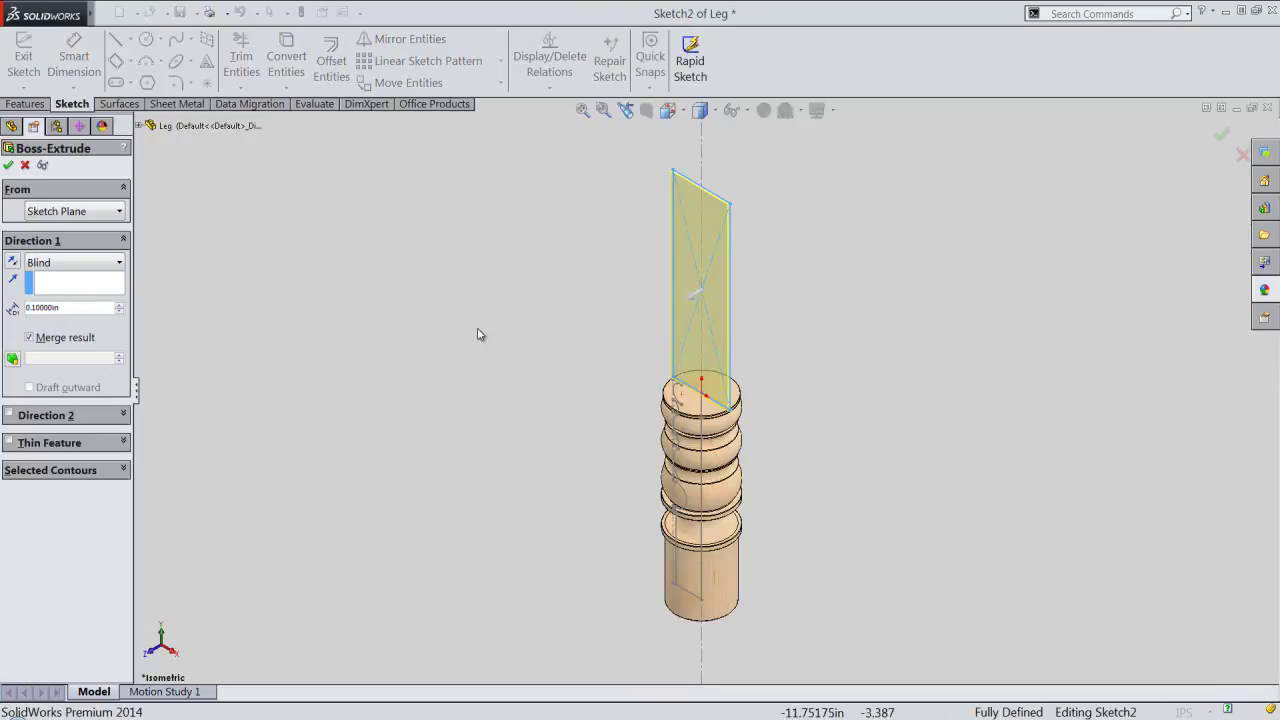
left_click(113, 265)
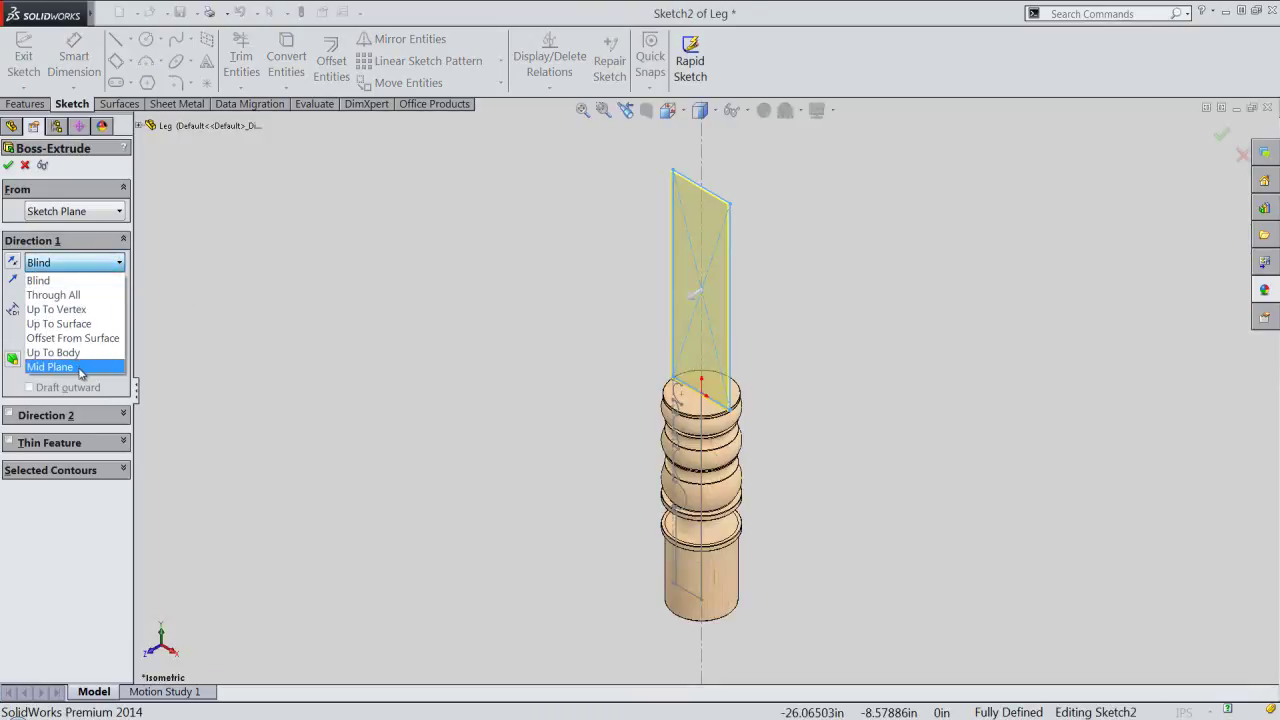
left_click(80, 366)
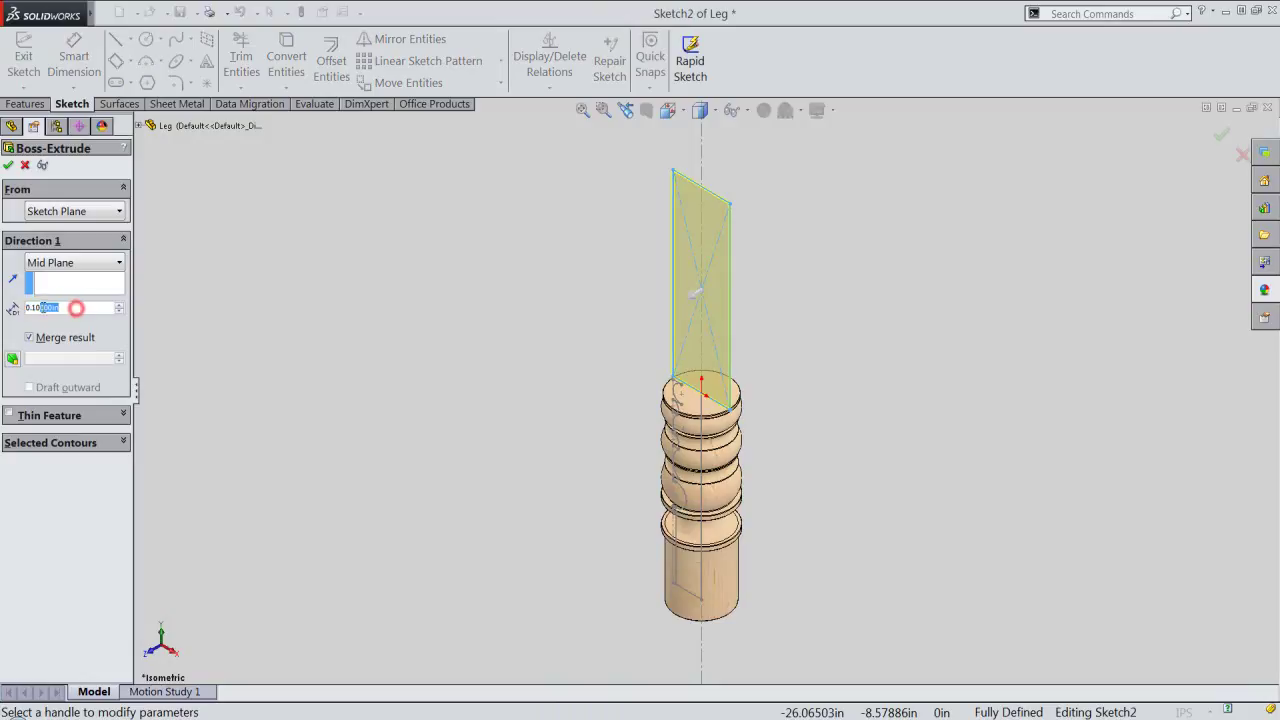
type("2.625")
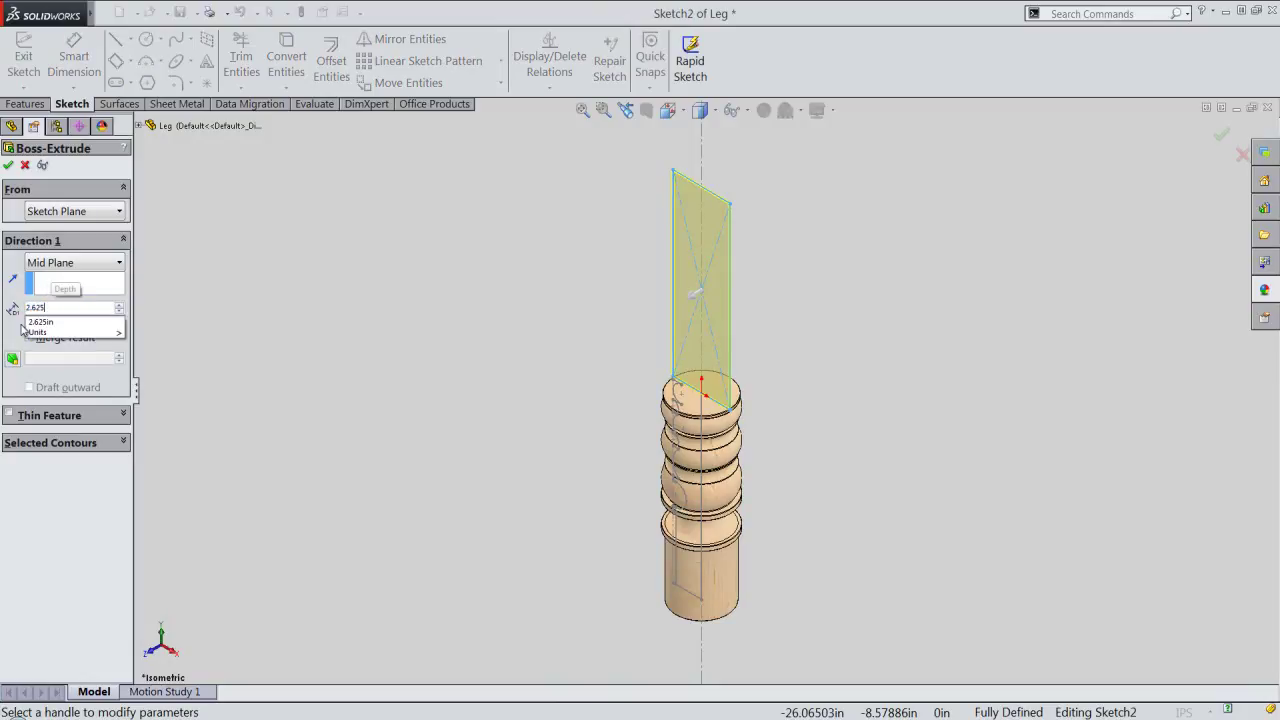
key("Return")
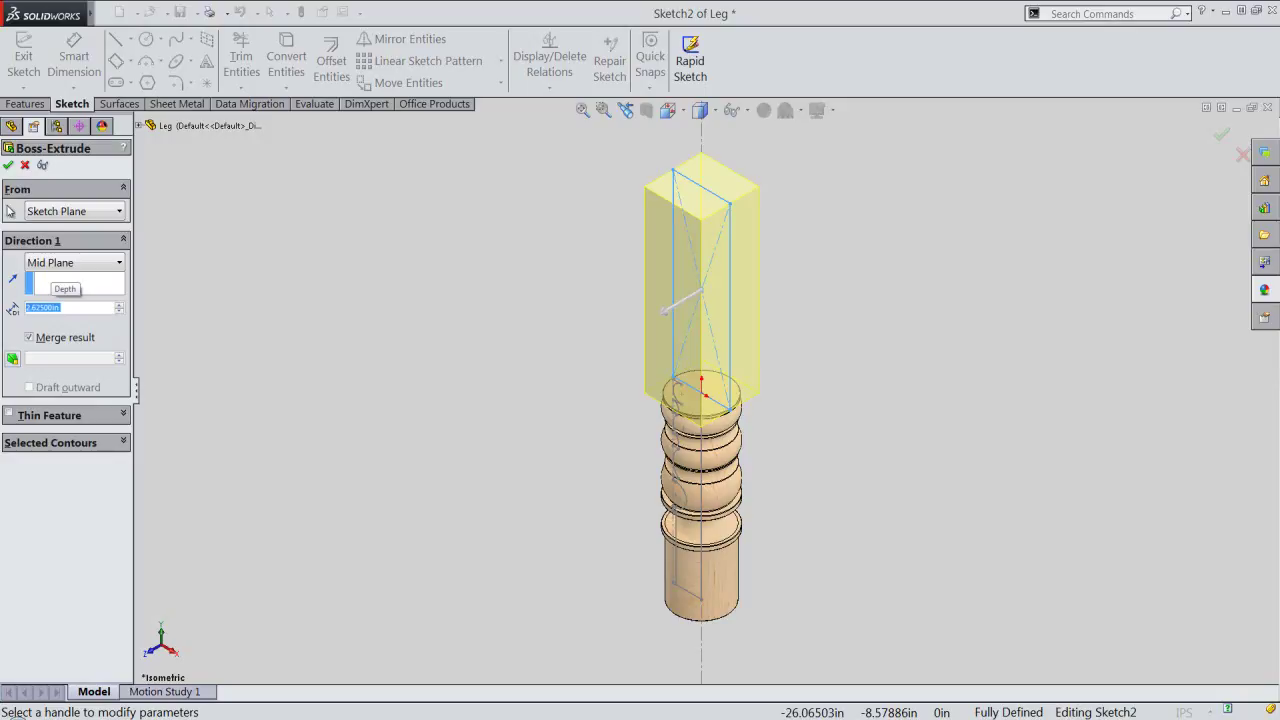
left_click(9, 166)
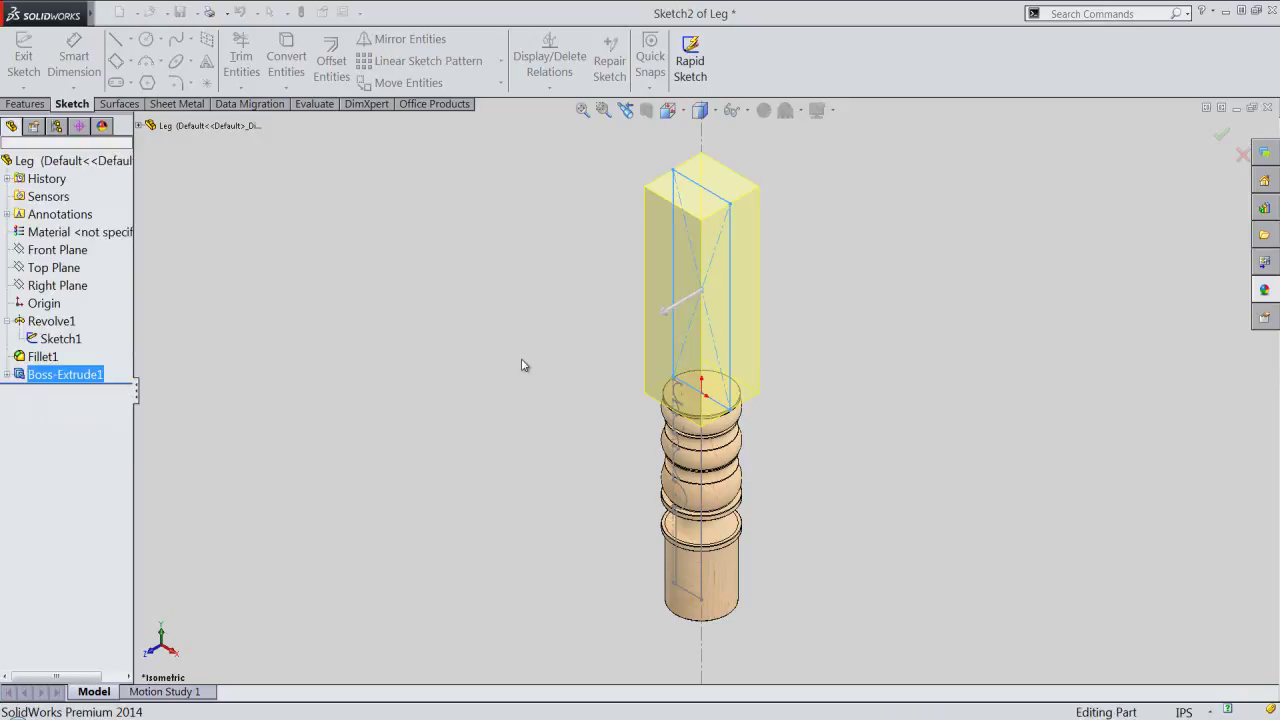
left_click(60, 338)
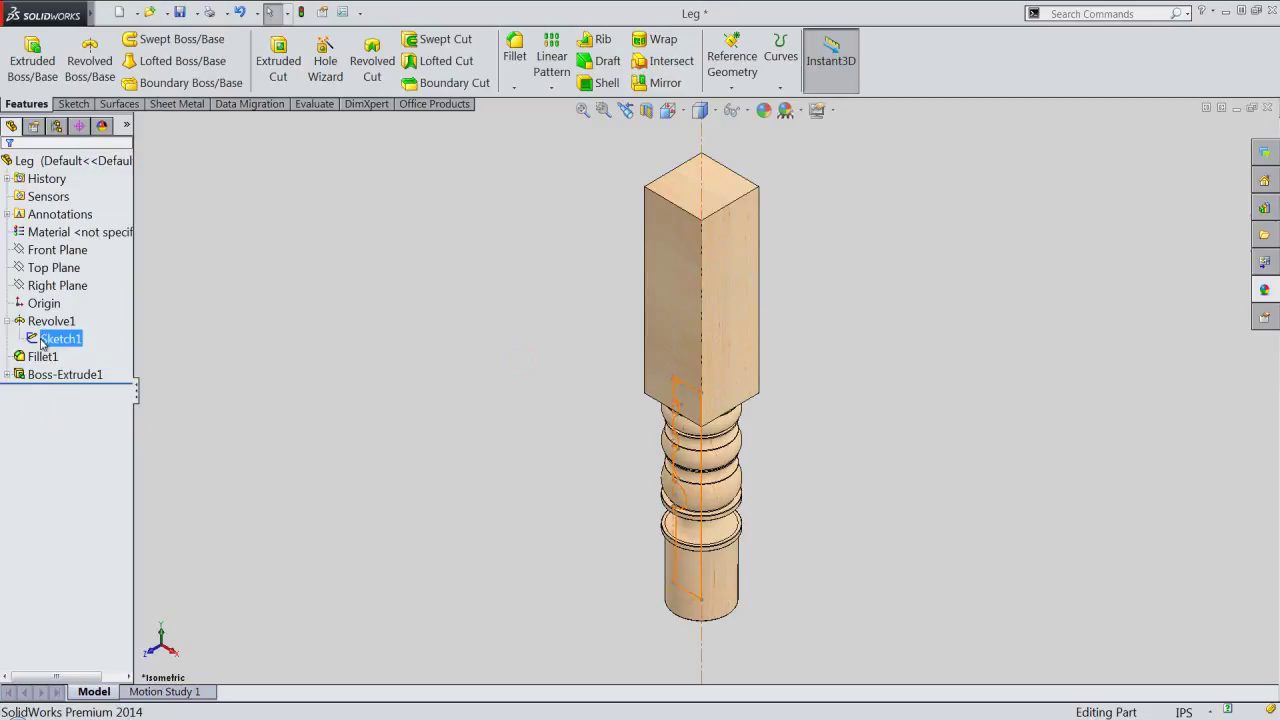
left_click(18, 321)
left_click(8, 321)
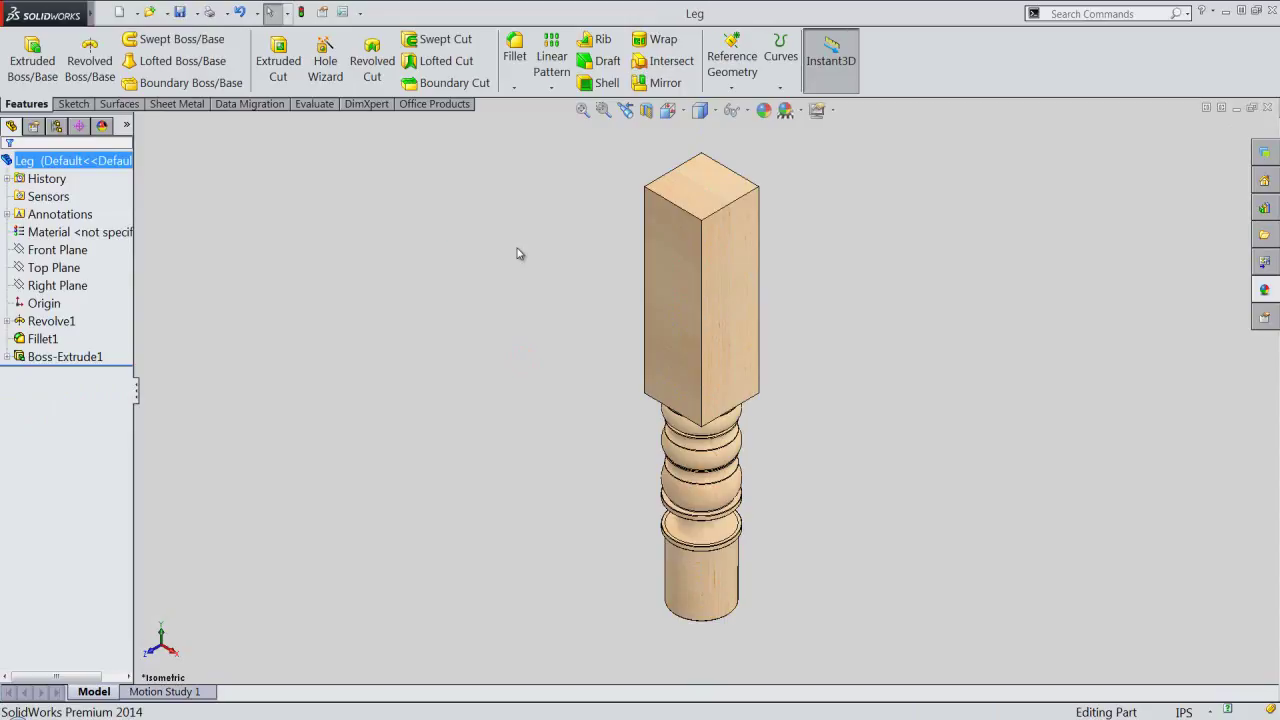
Step: On the block's front face in Right view, sketch a 2.75 in tall by 0.875 in wide corner rectangle
left_click(286, 68)
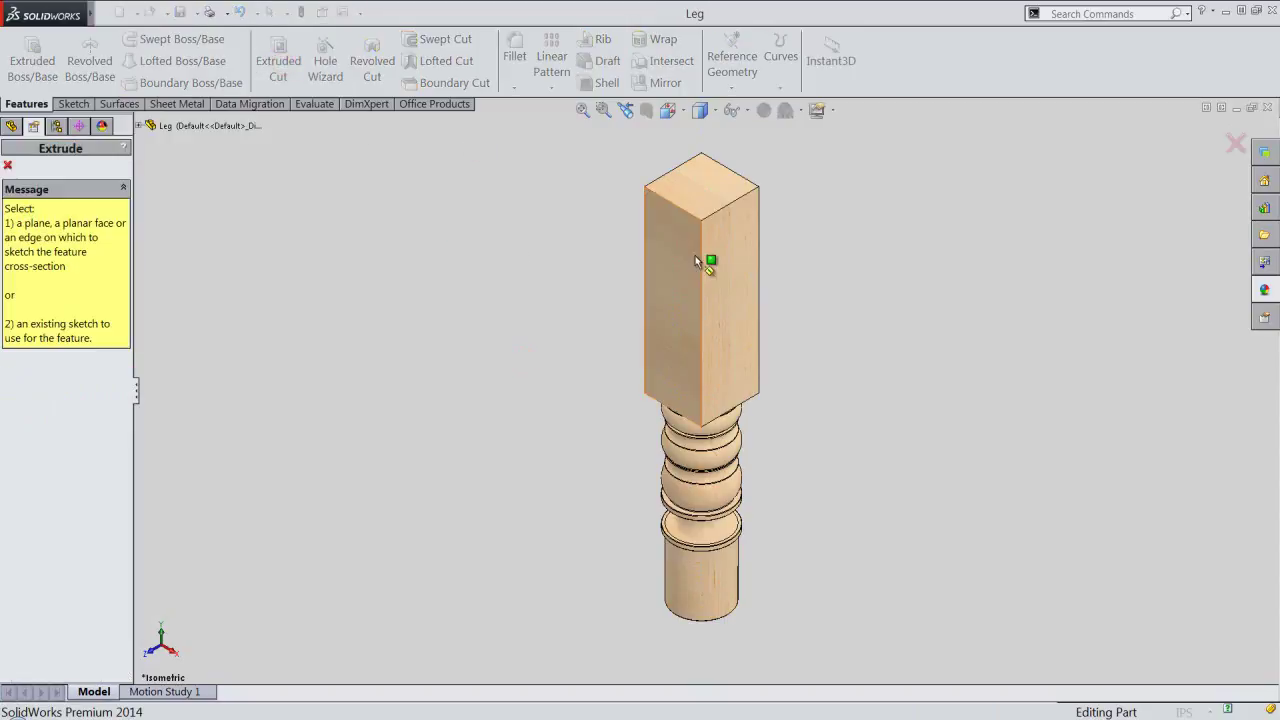
left_click(725, 290)
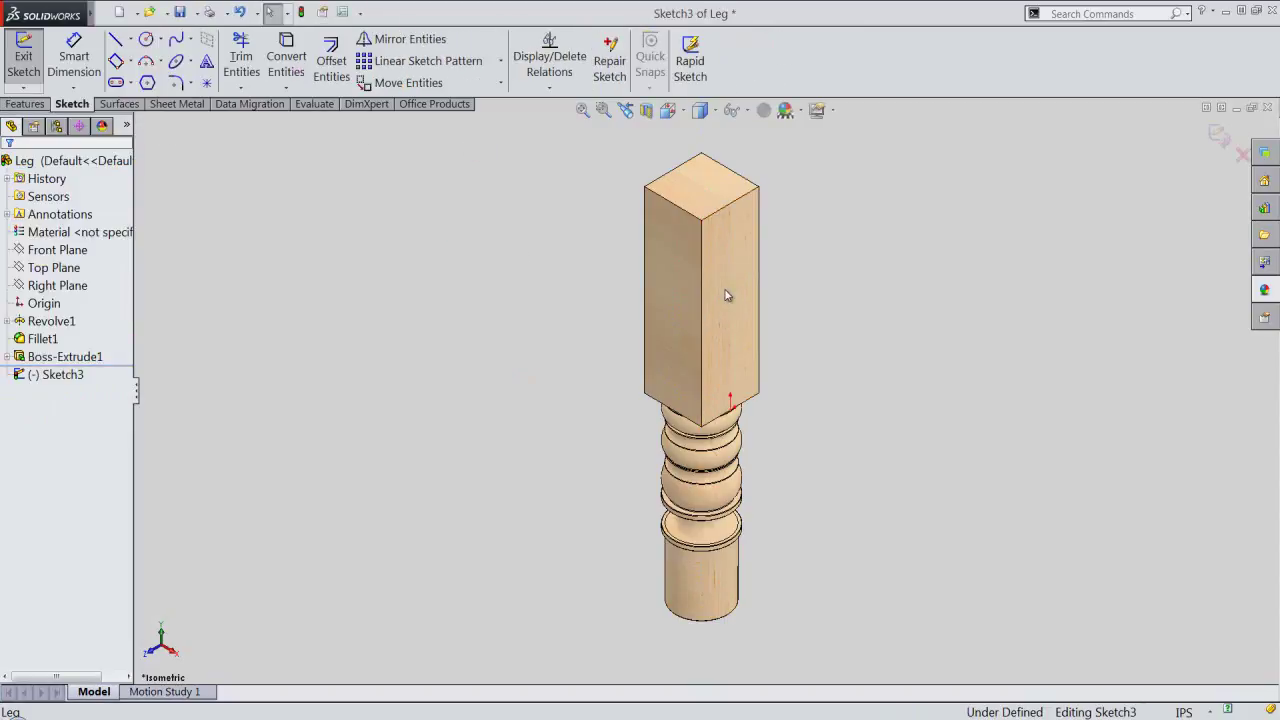
left_click(679, 113)
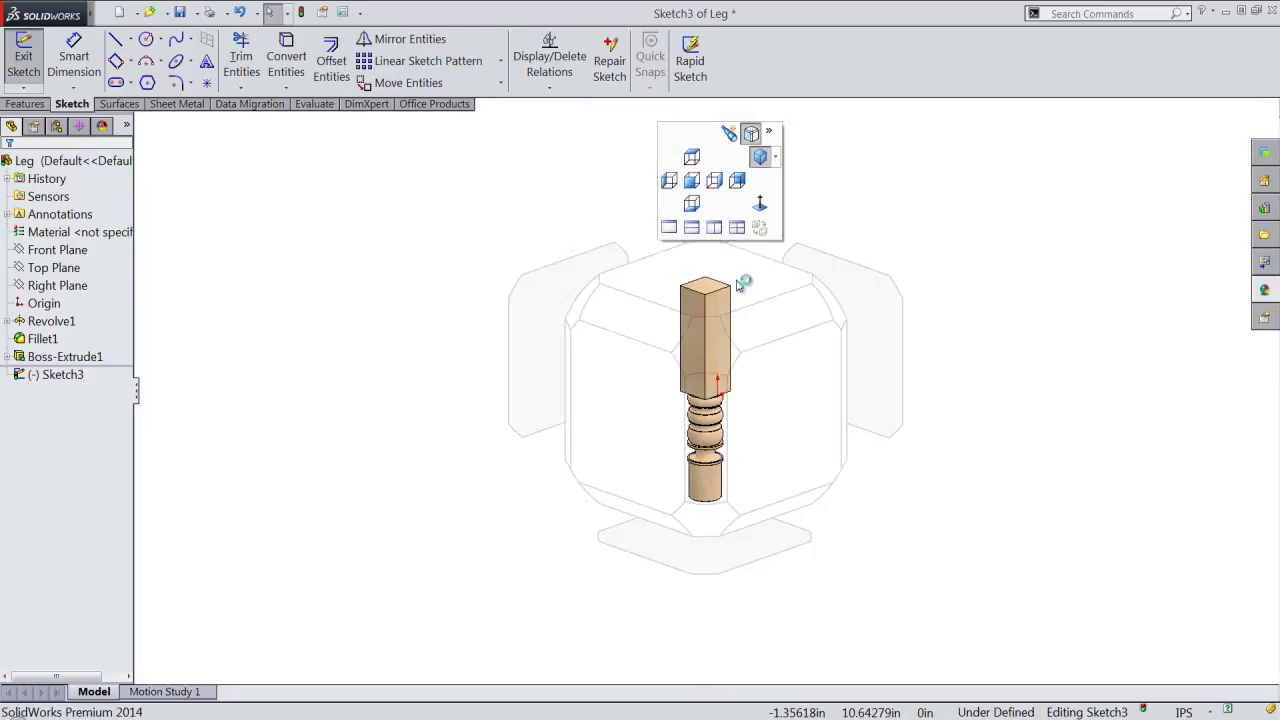
left_click(779, 388)
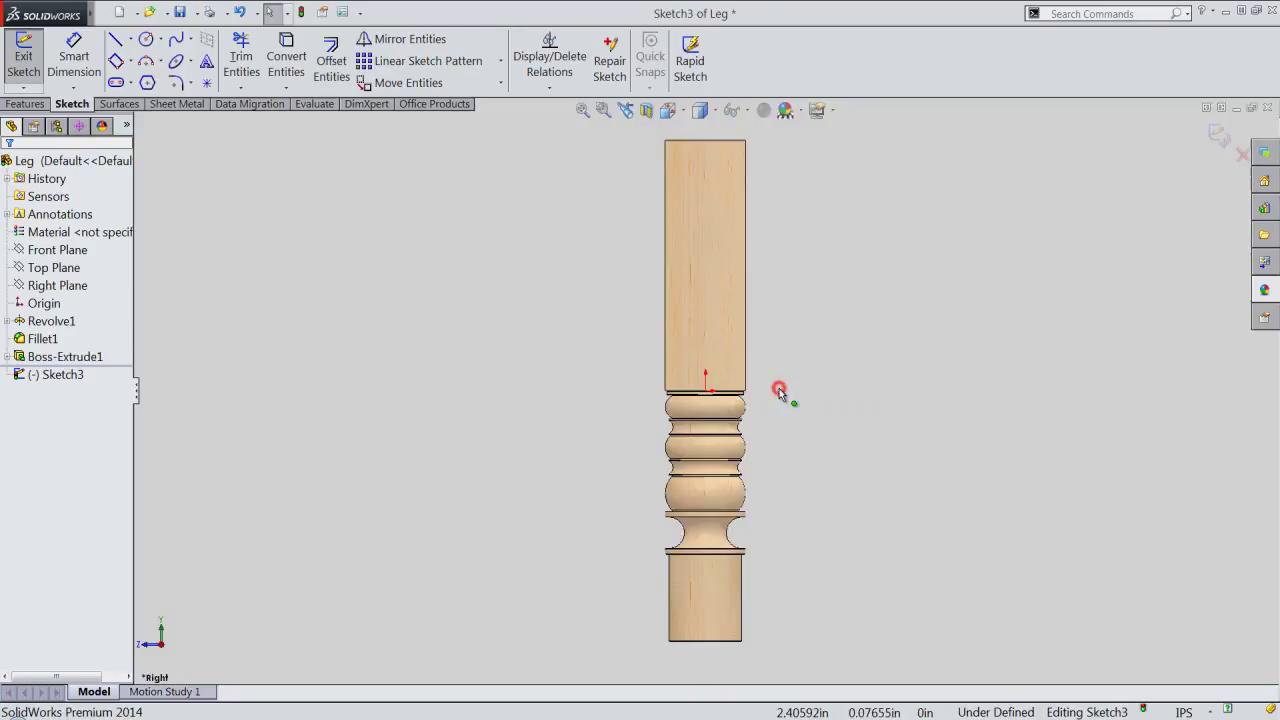
right_click(483, 202)
left_click(500, 197)
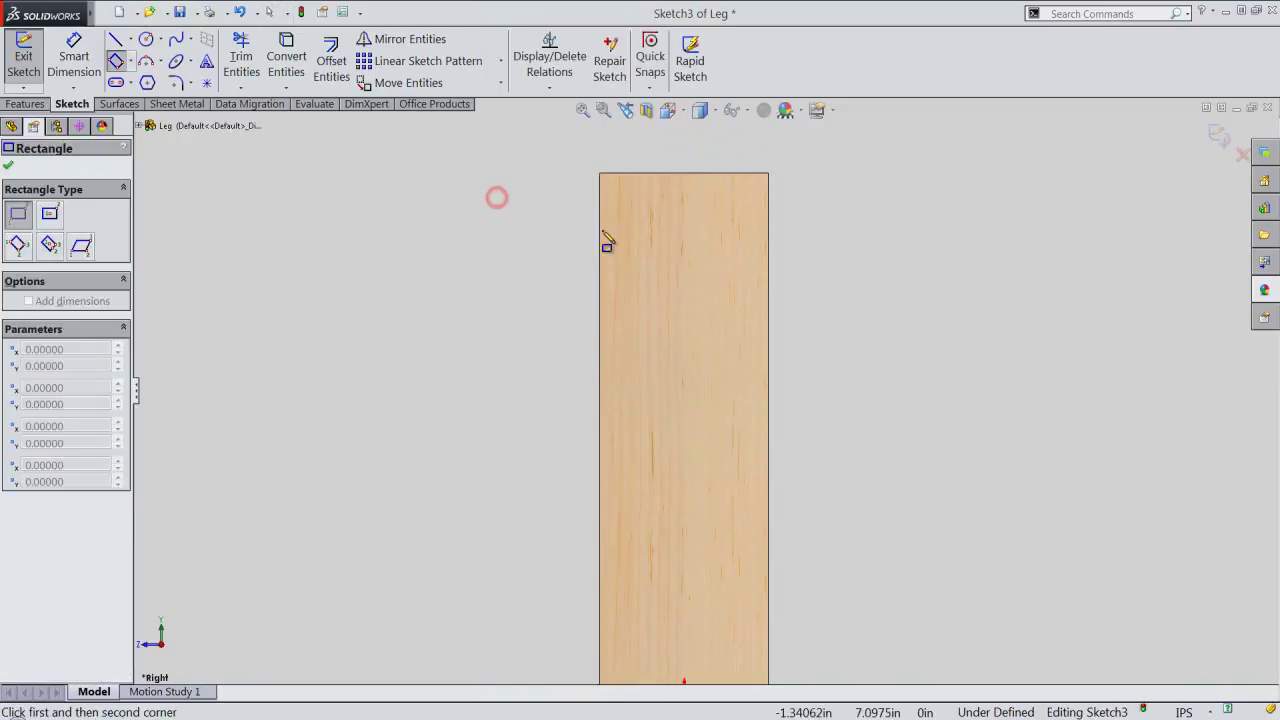
left_click(634, 222)
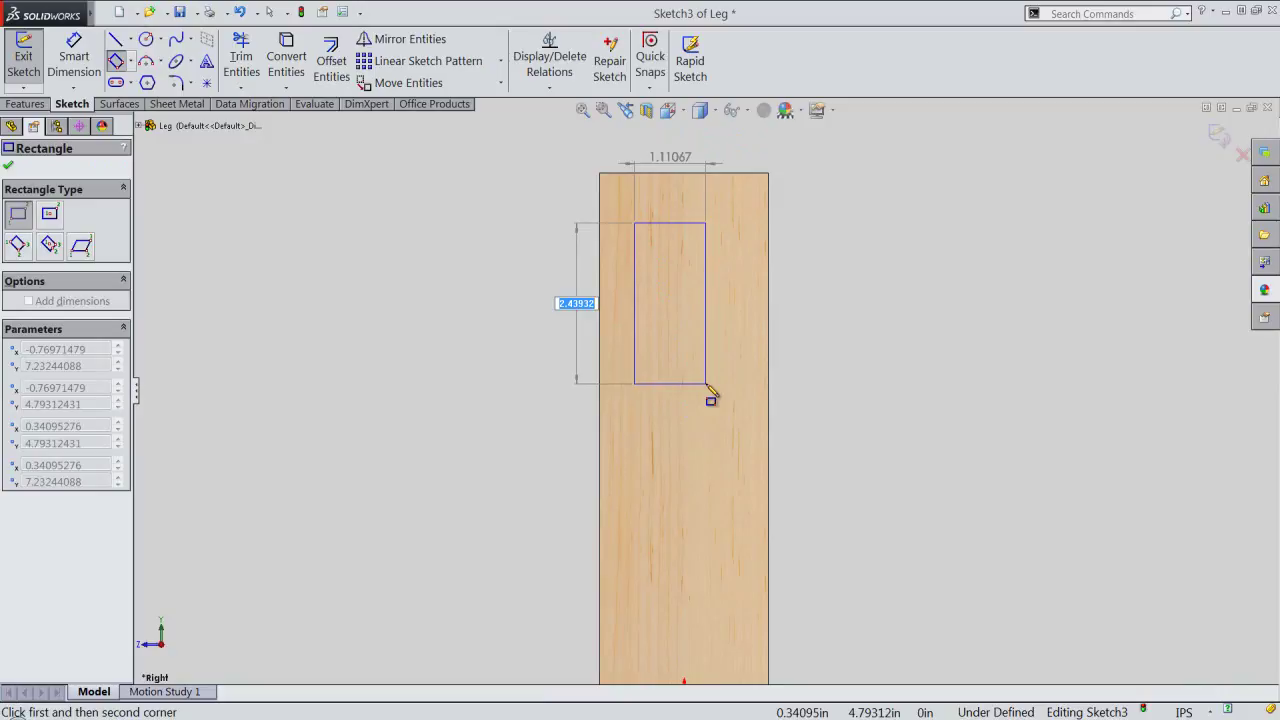
key("Tab")
type(".875")
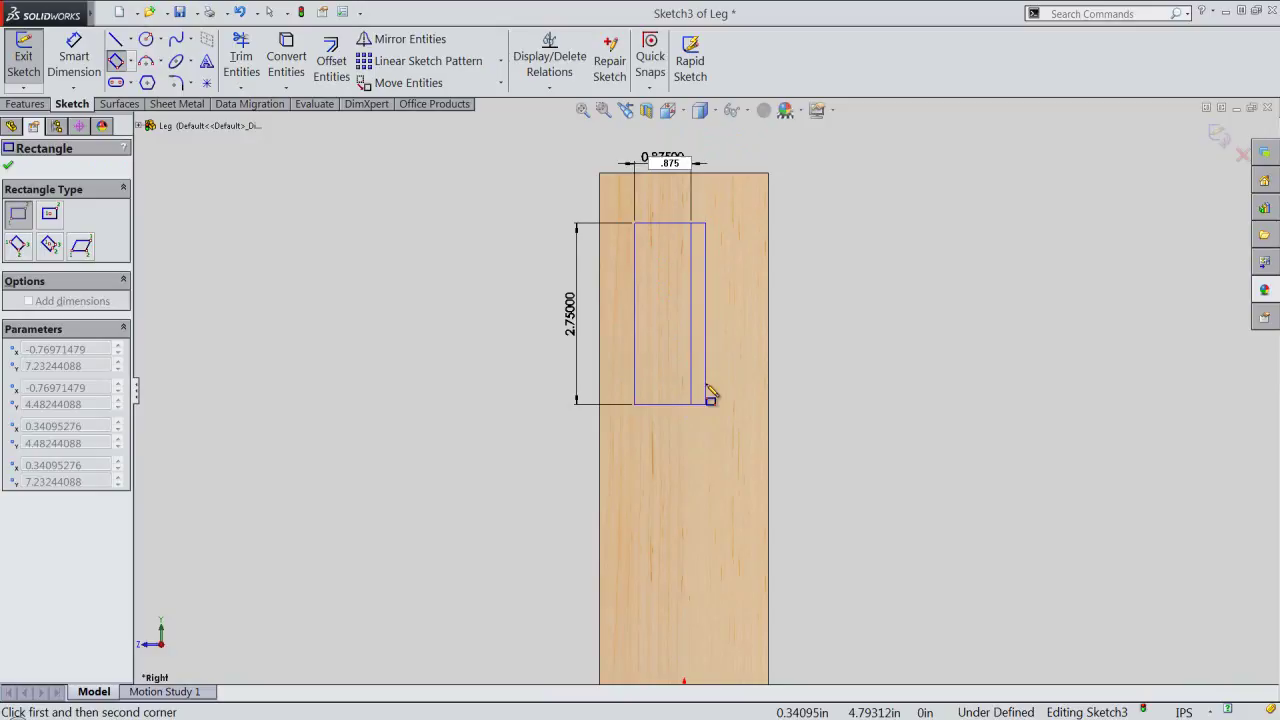
key("Return")
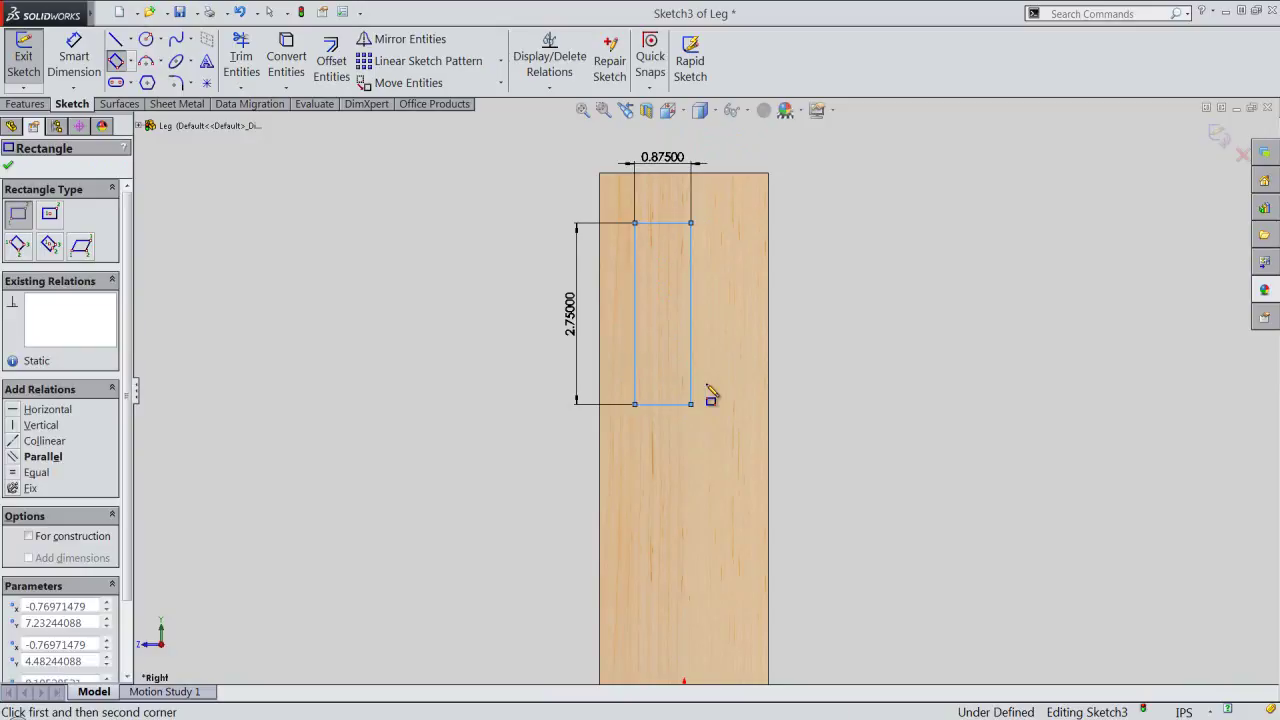
right_click(897, 466)
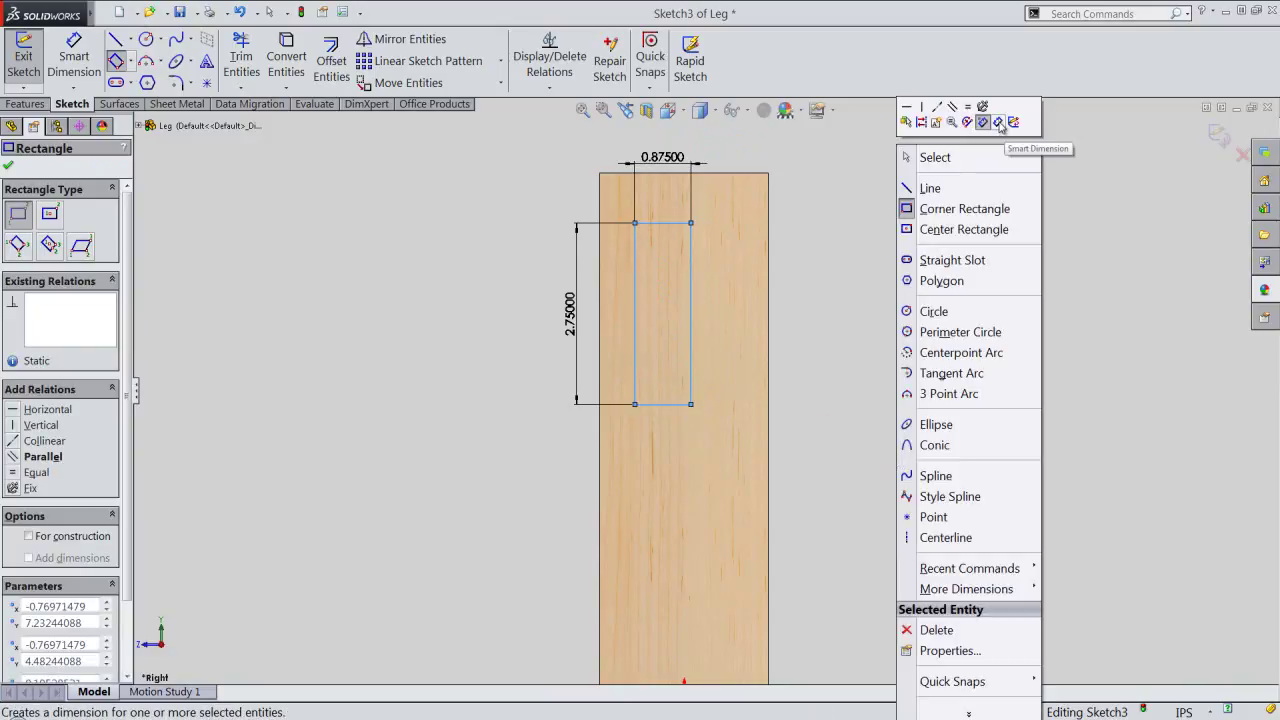
left_click(999, 122)
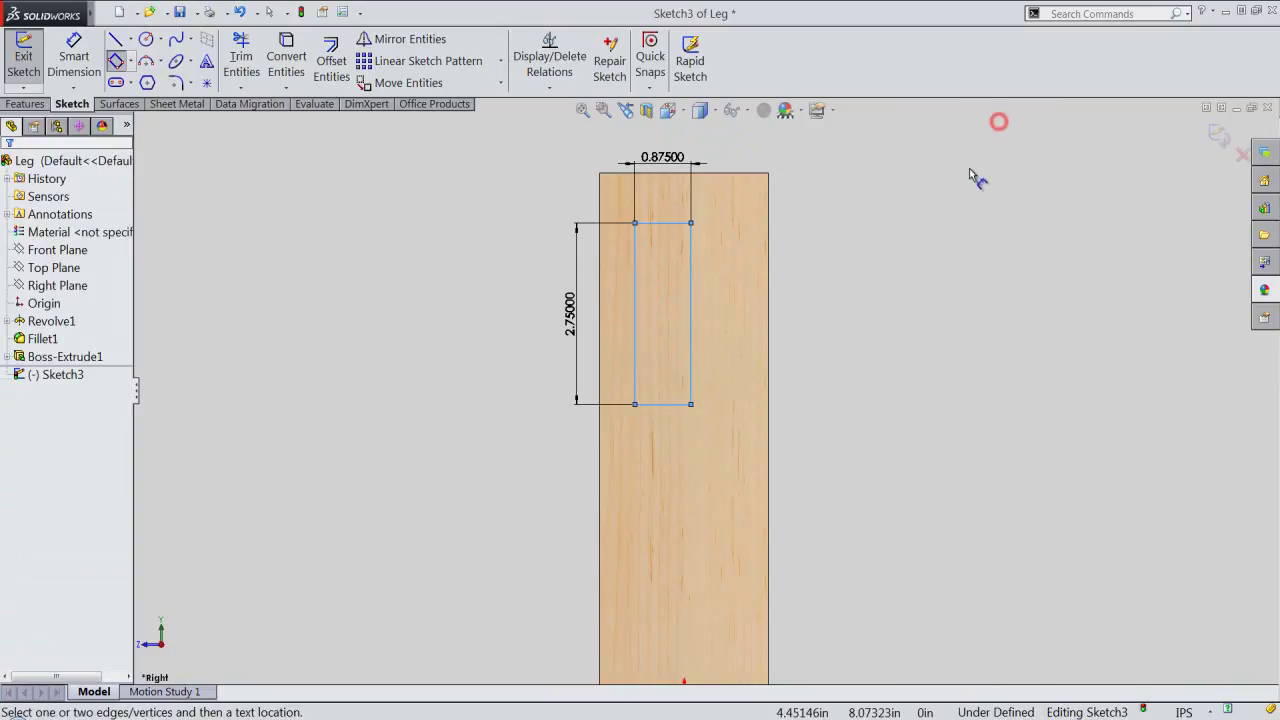
Step: Dimension the rectangle's left edge 0.375 in from the block's left edge
left_click(634, 264)
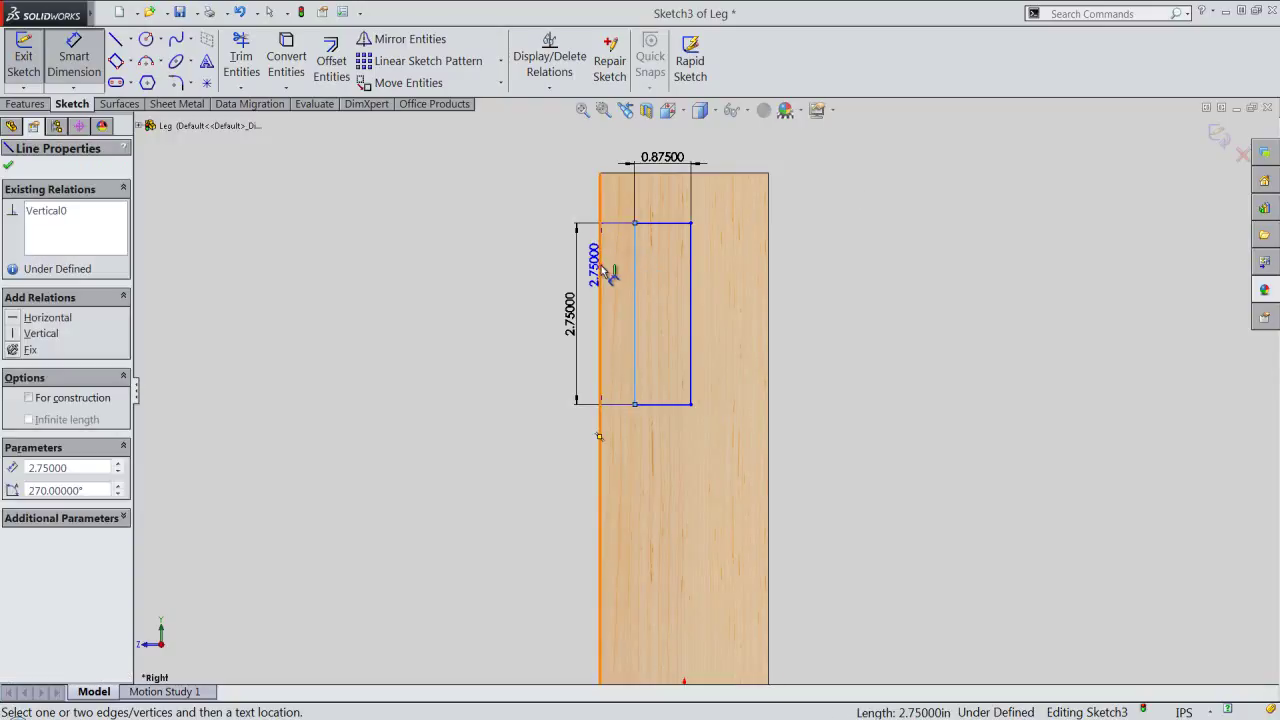
left_click(600, 266)
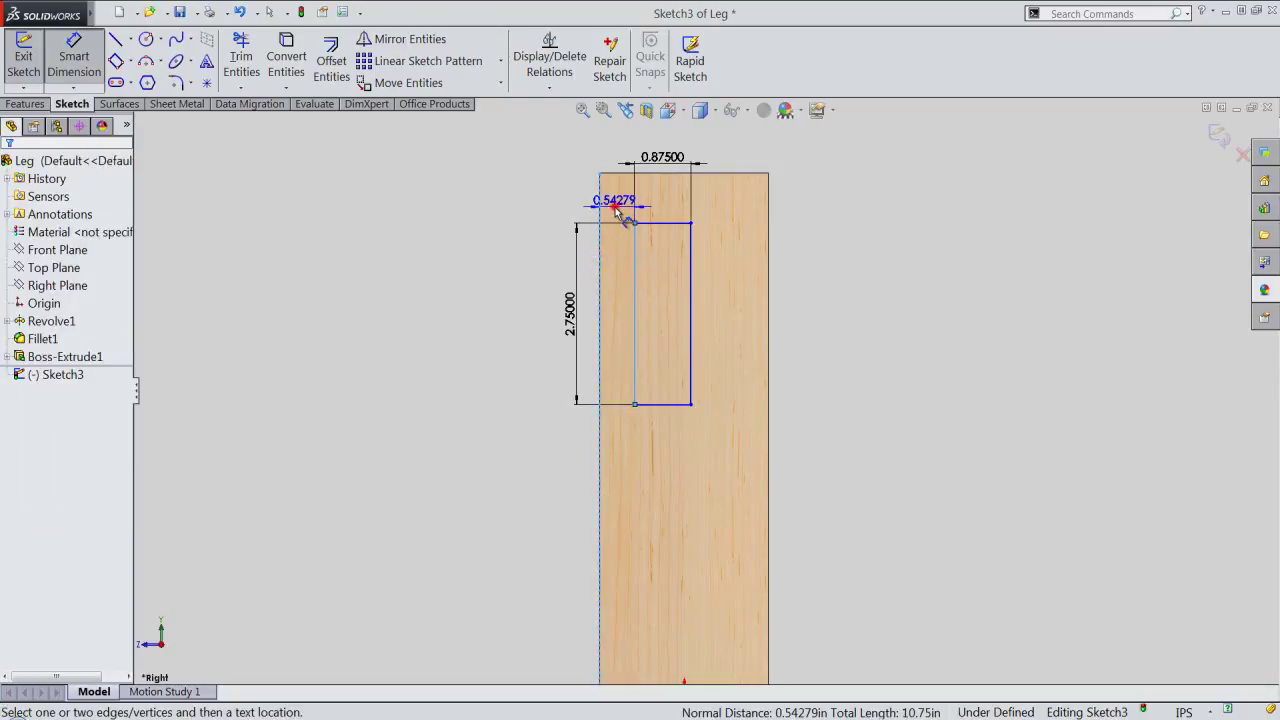
left_click(617, 205)
type("375")
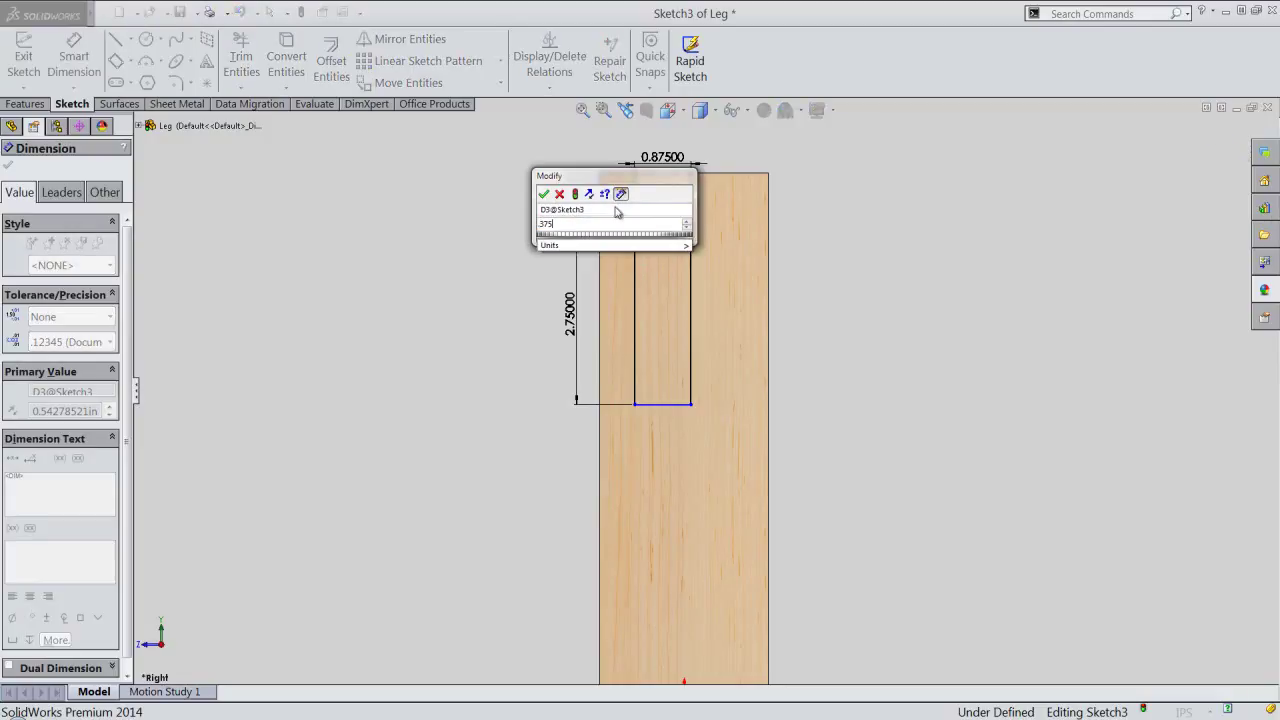
key("Return")
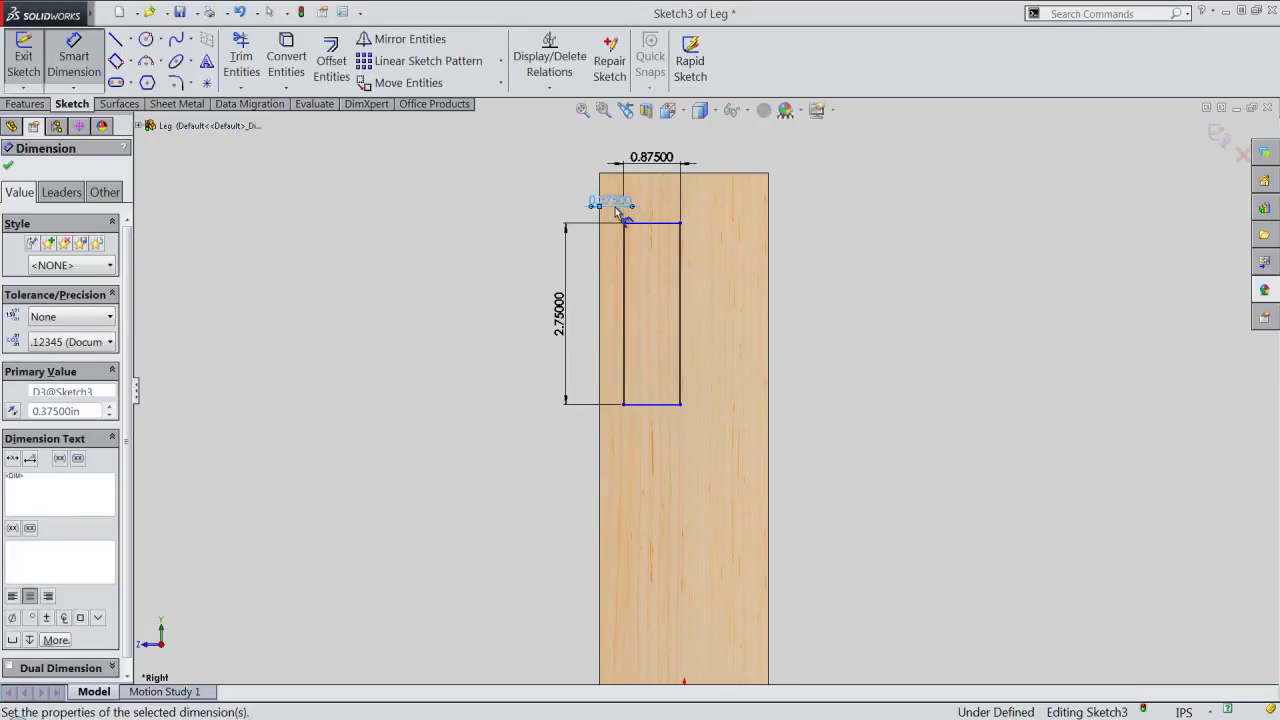
left_click(815, 225)
Step: Dimension the rectangle's top 0.75 in below the block's top edge and start an Extruded Cut
left_click(726, 173)
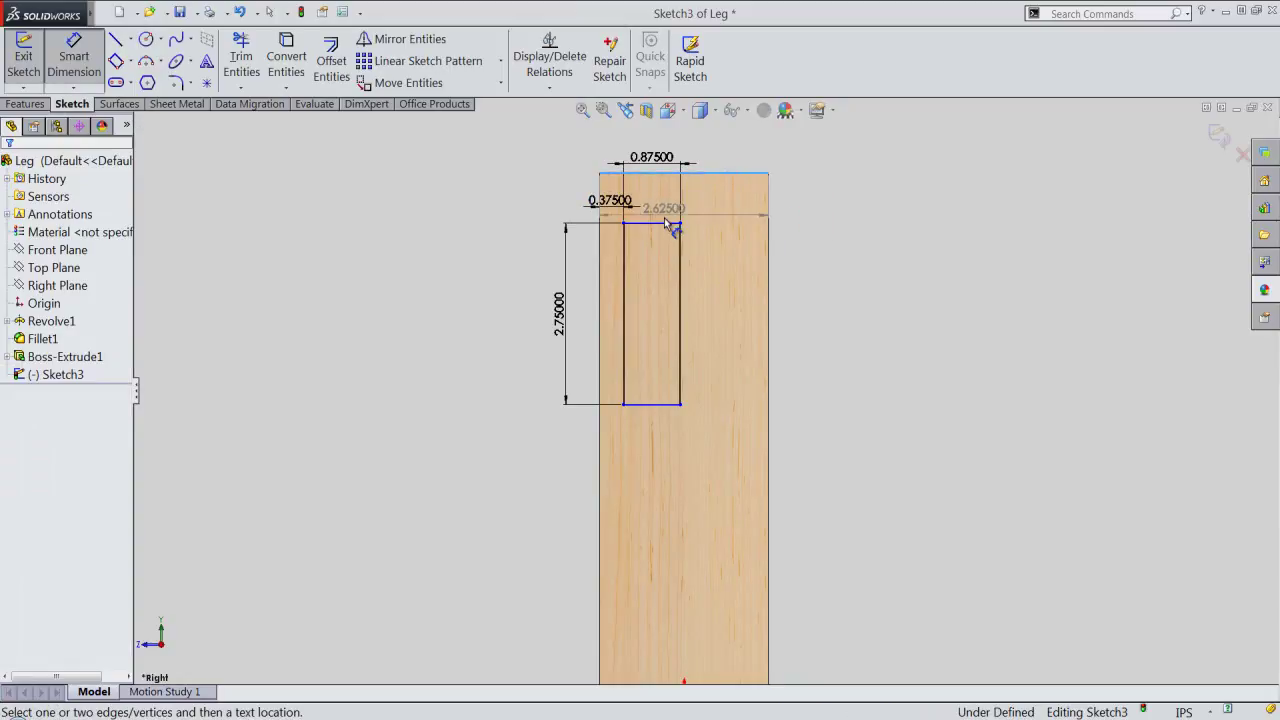
left_click(667, 222)
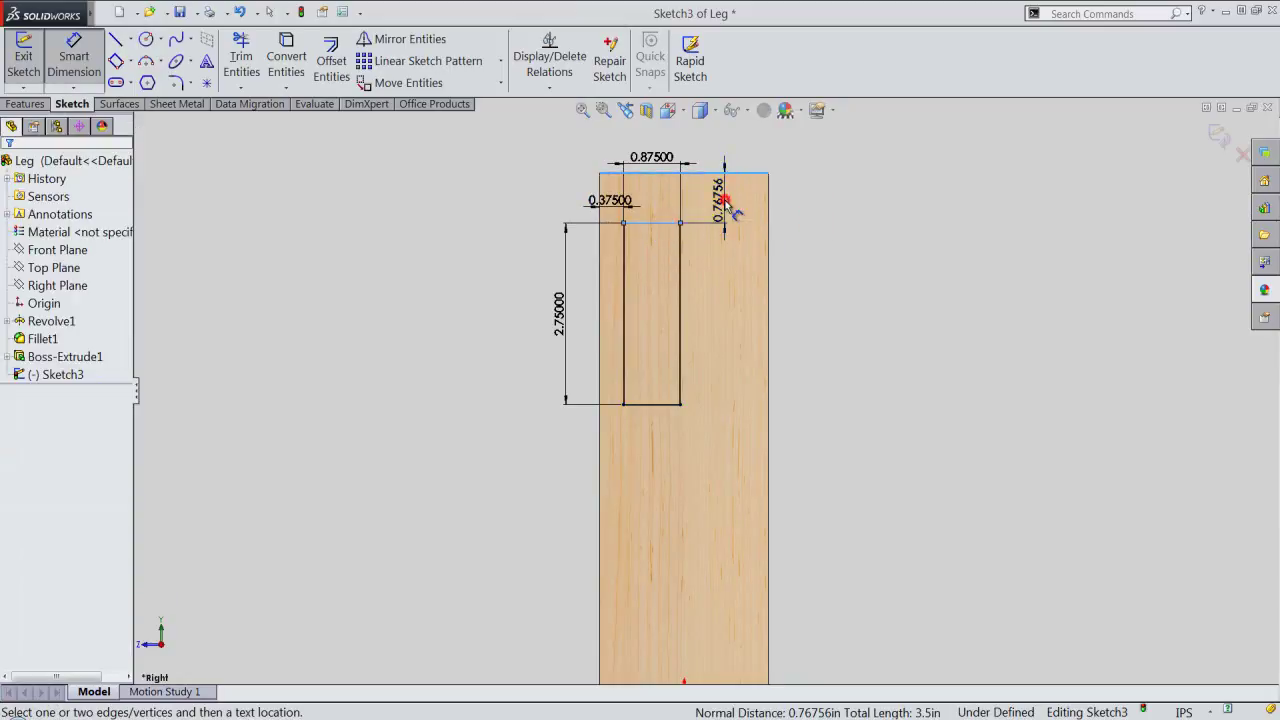
left_click(727, 205)
key("Return")
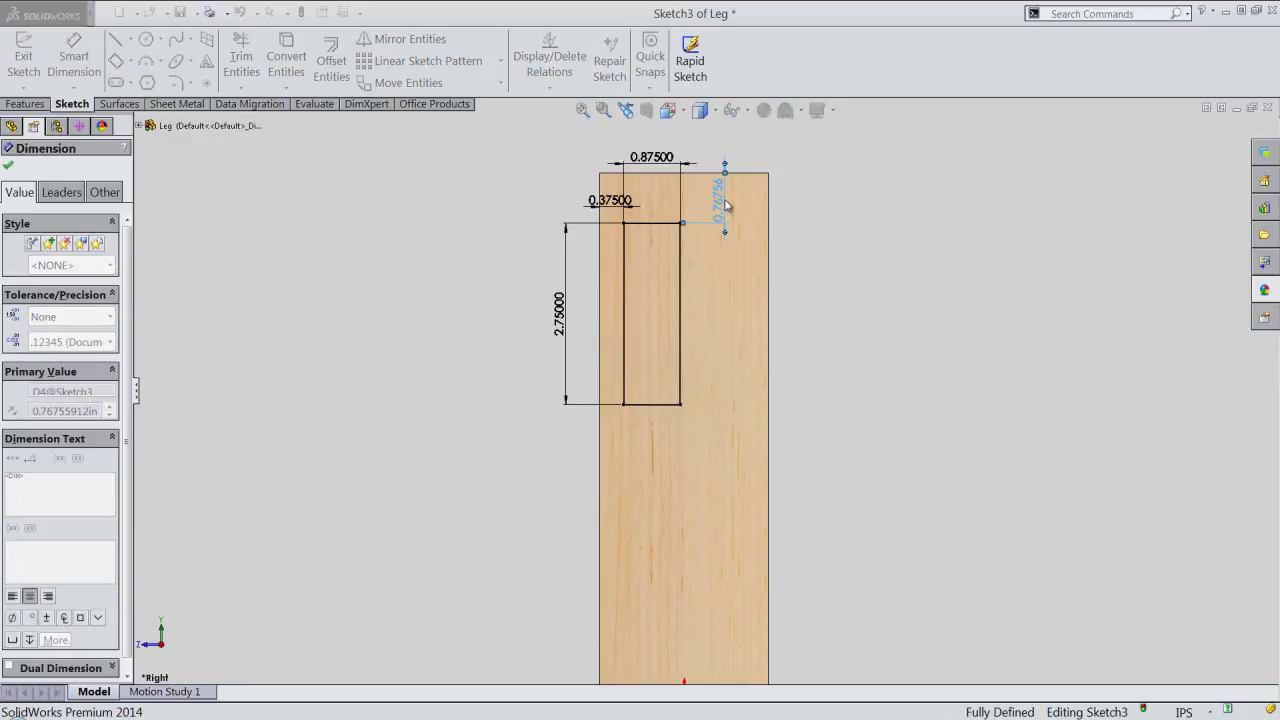
left_click(626, 110)
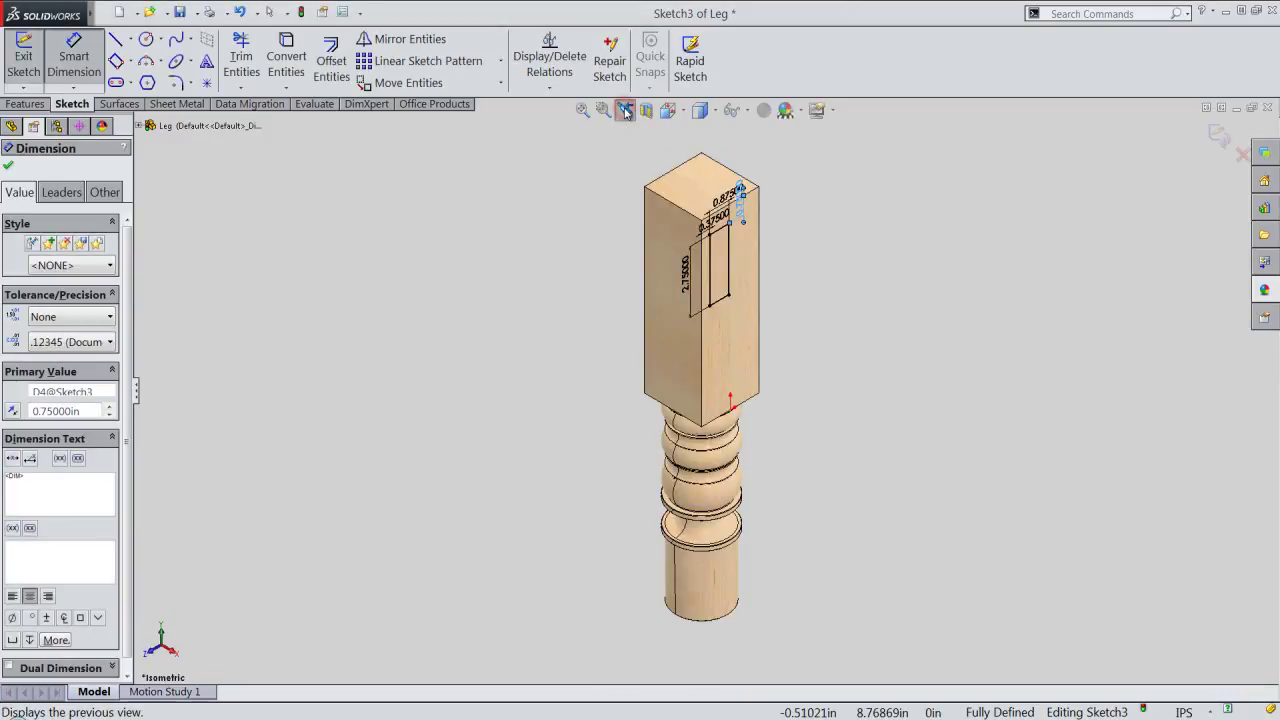
right_click(548, 368)
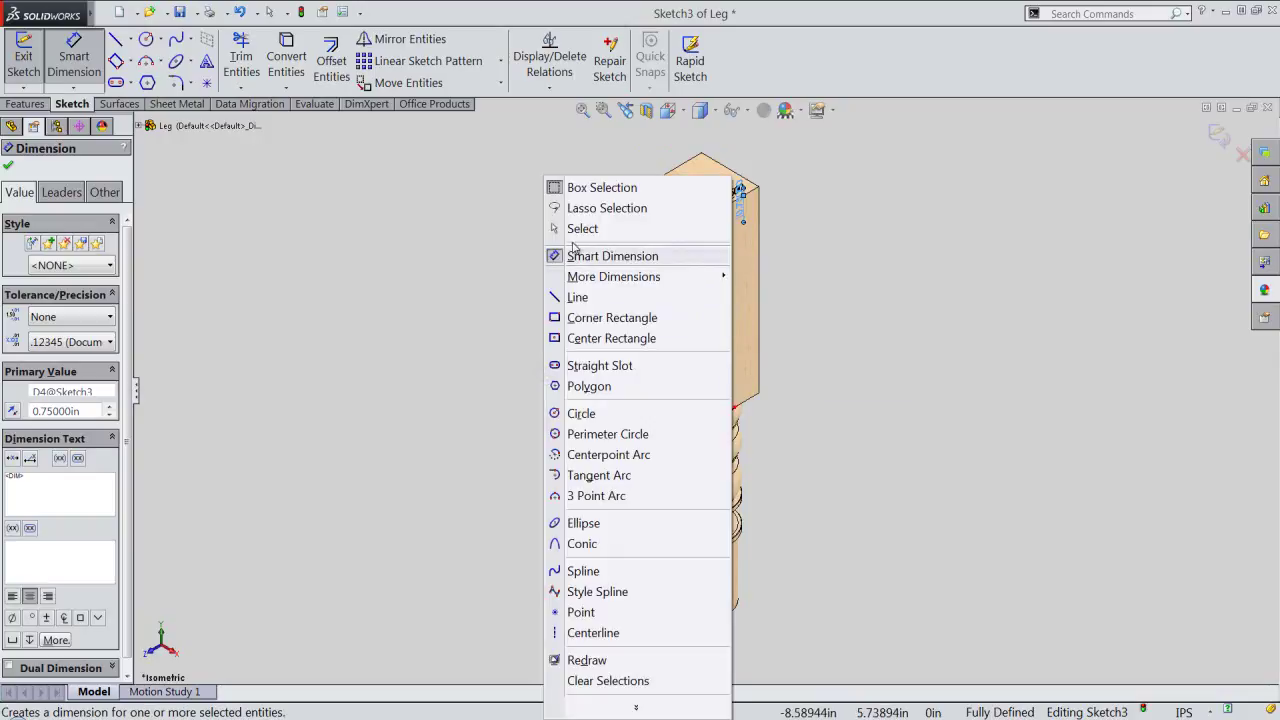
left_click(578, 229)
right_click(573, 229)
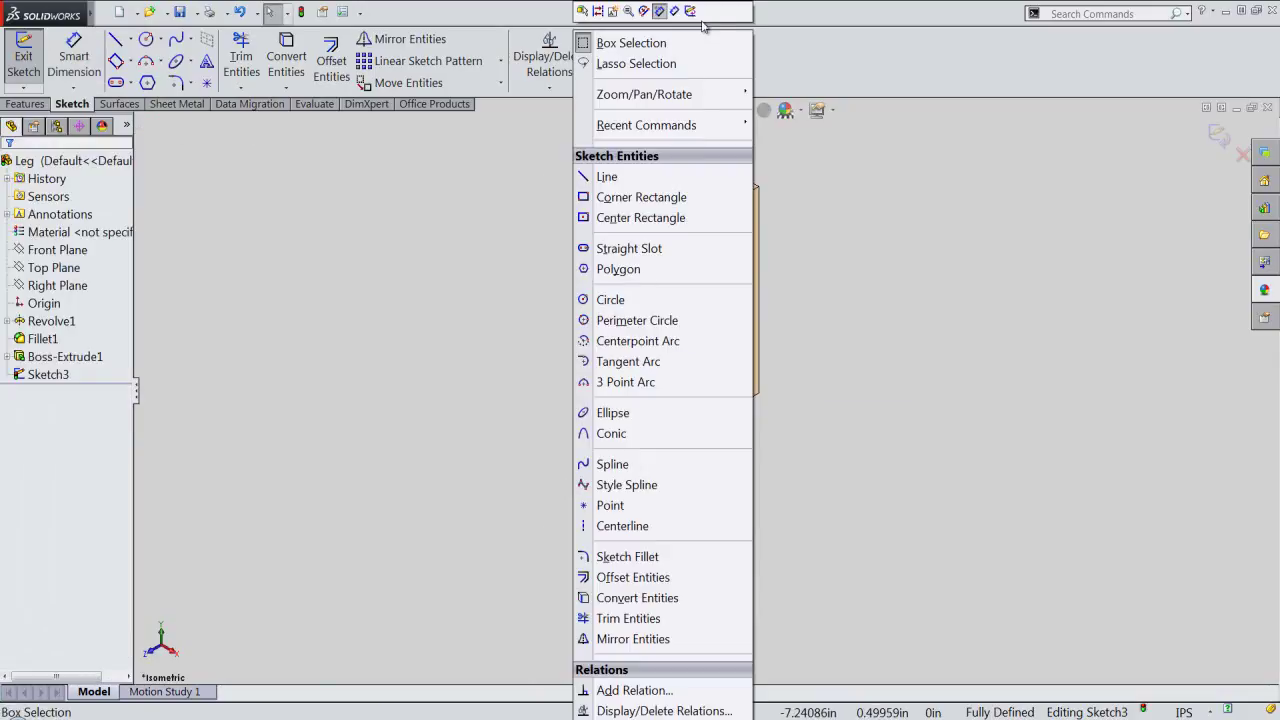
left_click(690, 11)
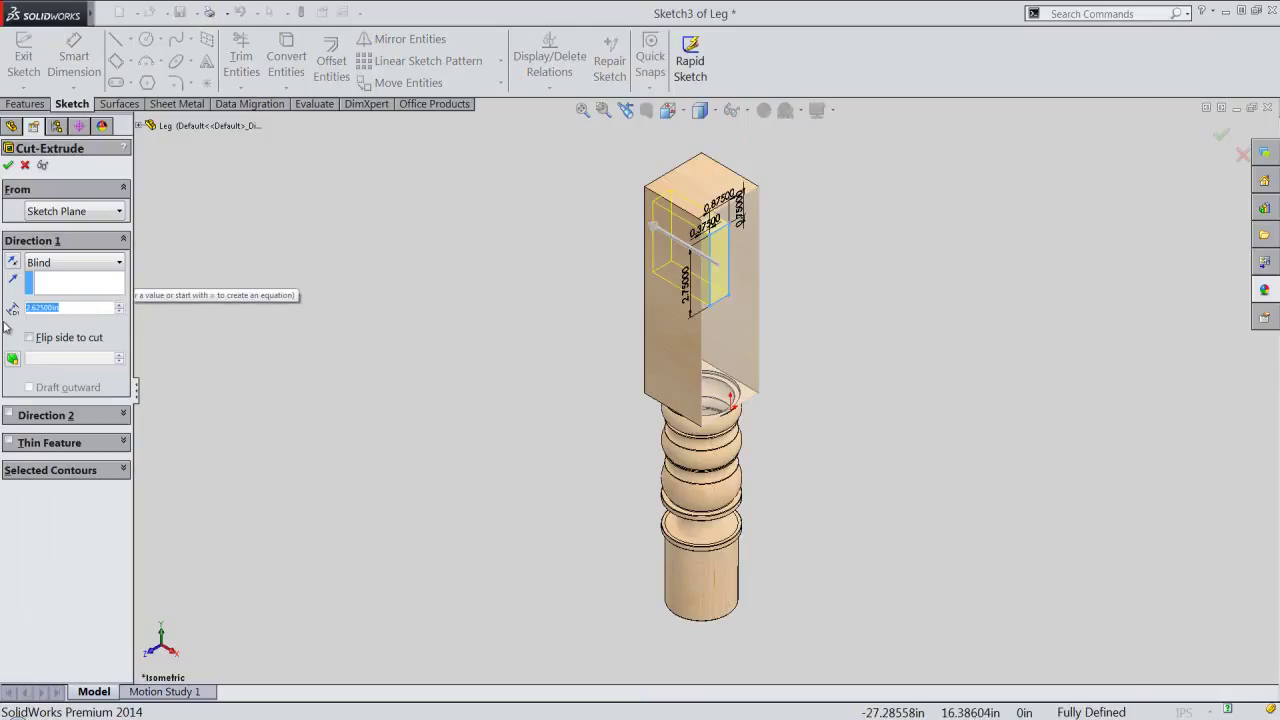
Step: Cut the mortise Blind 2.25 in deep as Cut-Extrude1 and save the Leg part
type("2.25")
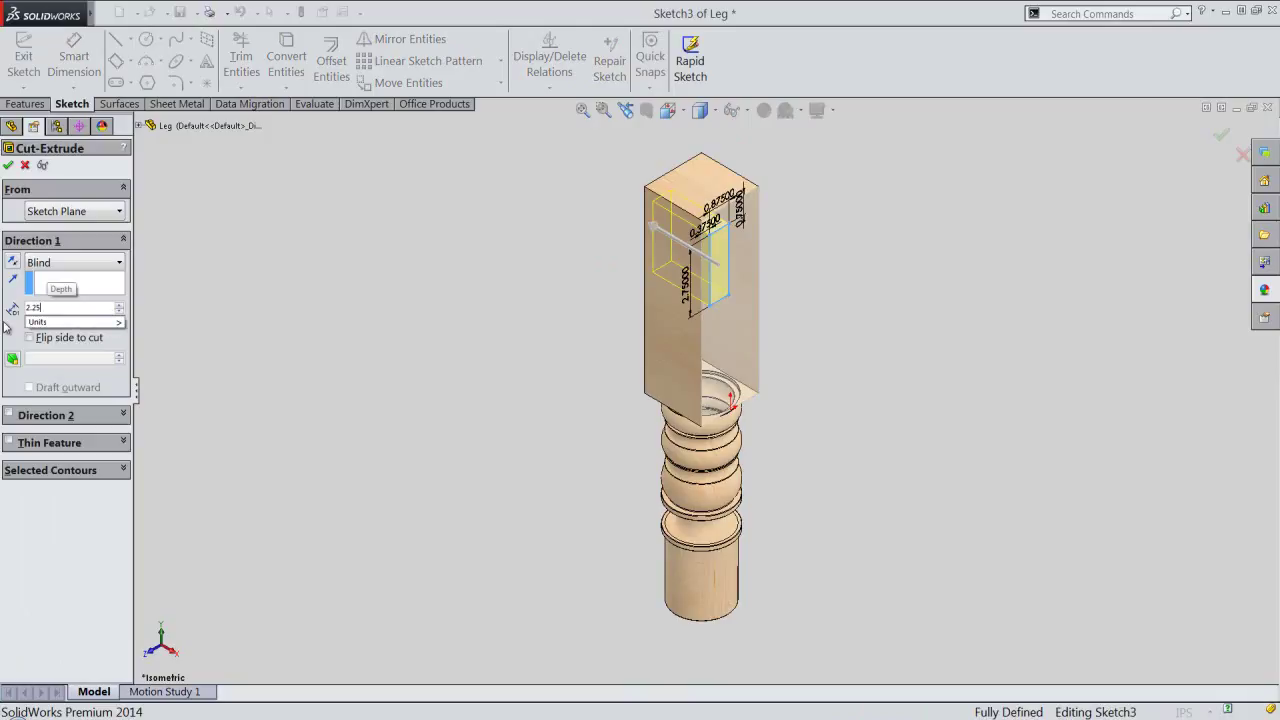
key("Return")
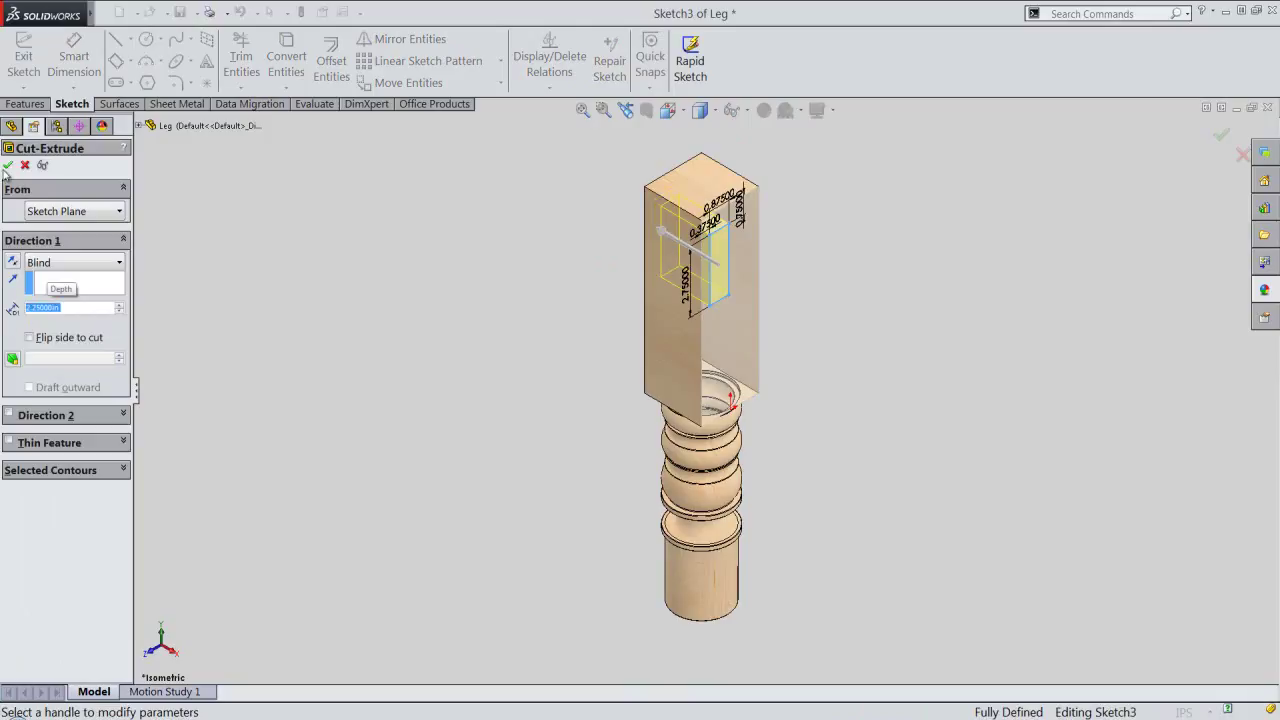
left_click(8, 165)
left_click(465, 325)
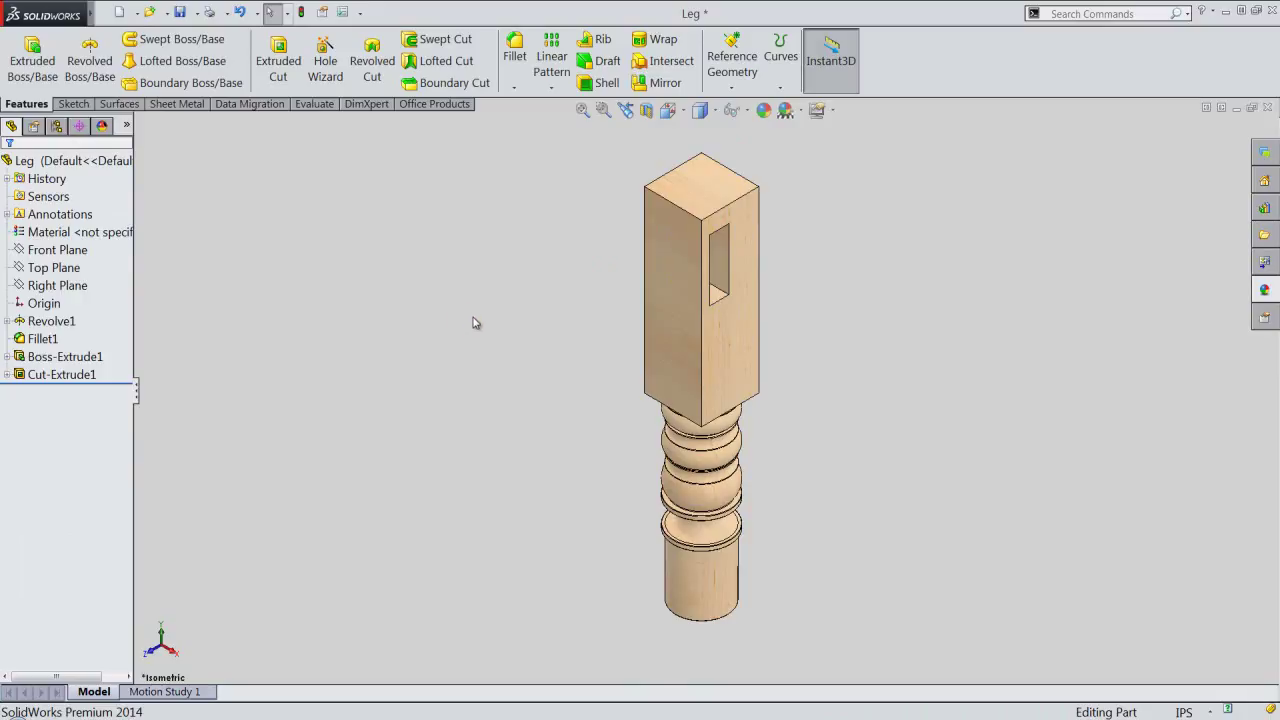
key("ctrl+s")
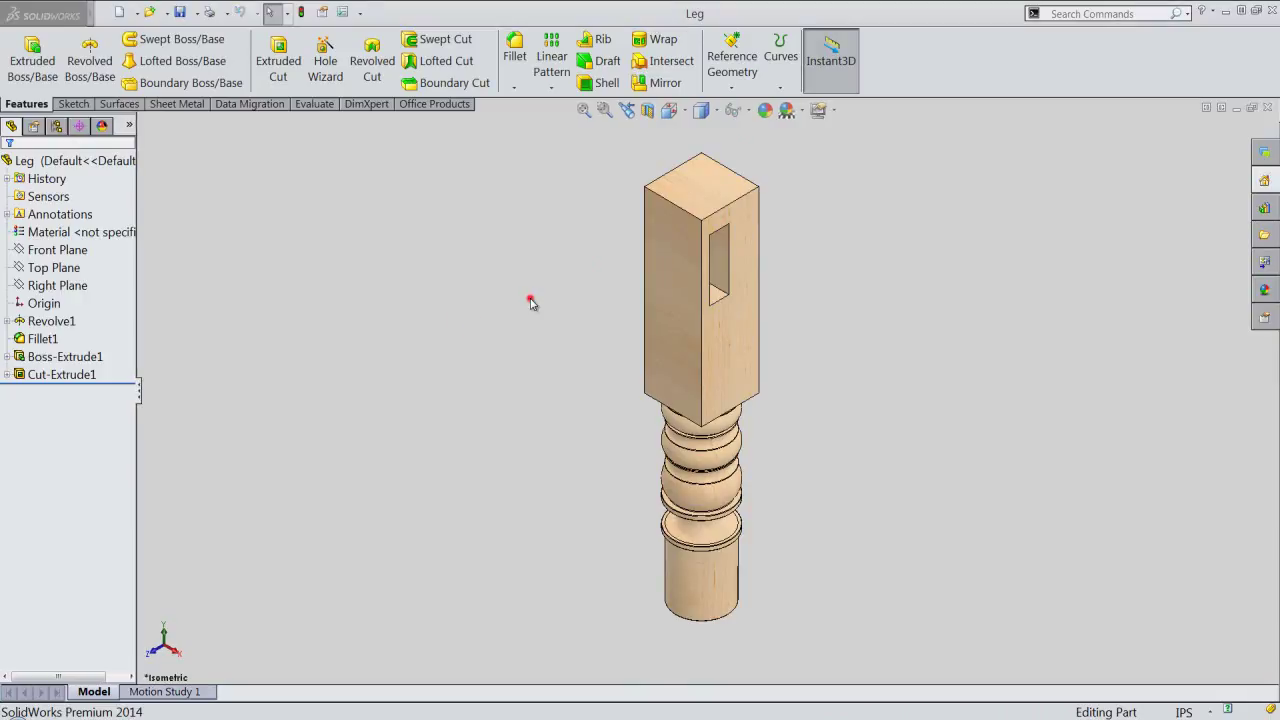
Step: Turn the leg to its adjacent uncut block face and start a cut sketch on it
left_click(686, 114)
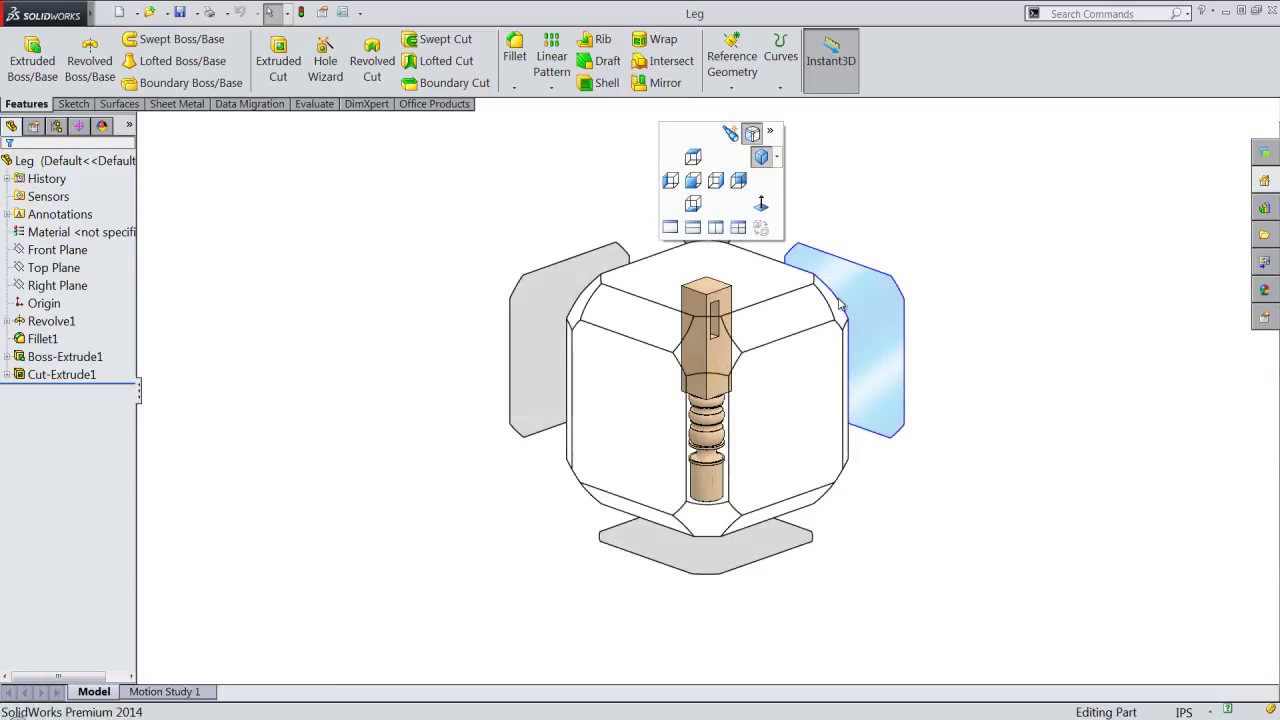
left_click(838, 308)
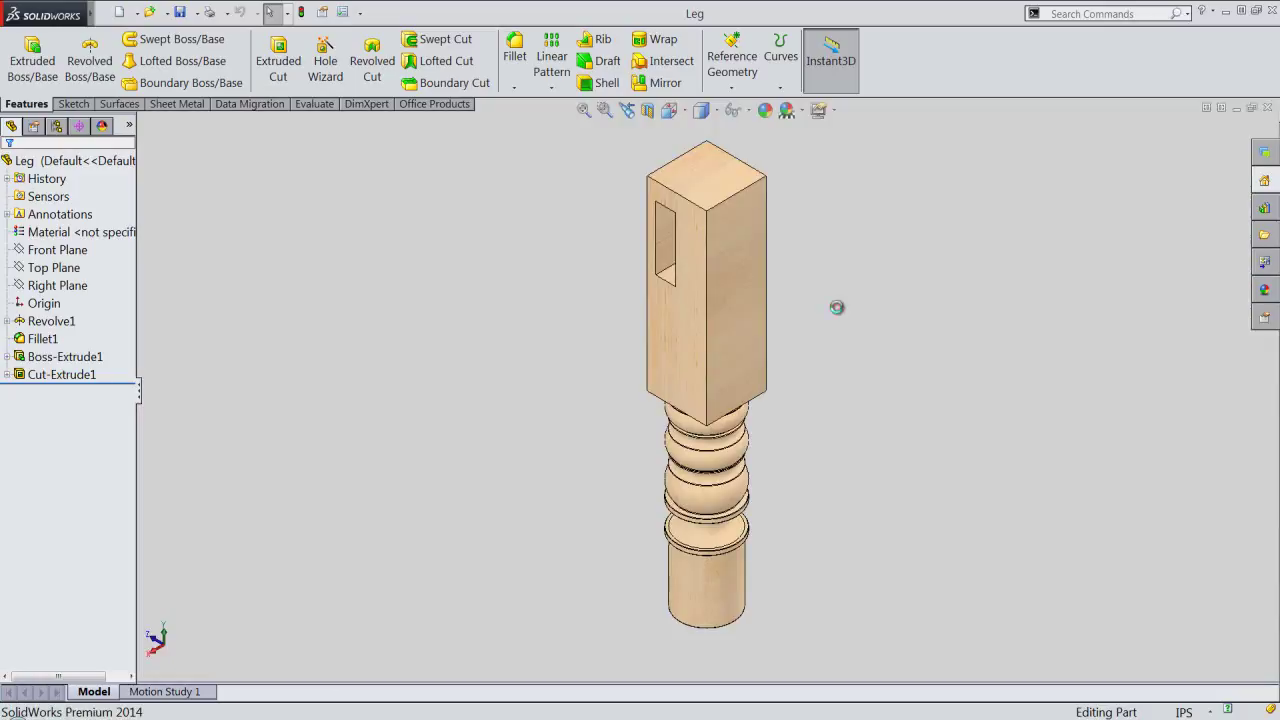
left_click(736, 250)
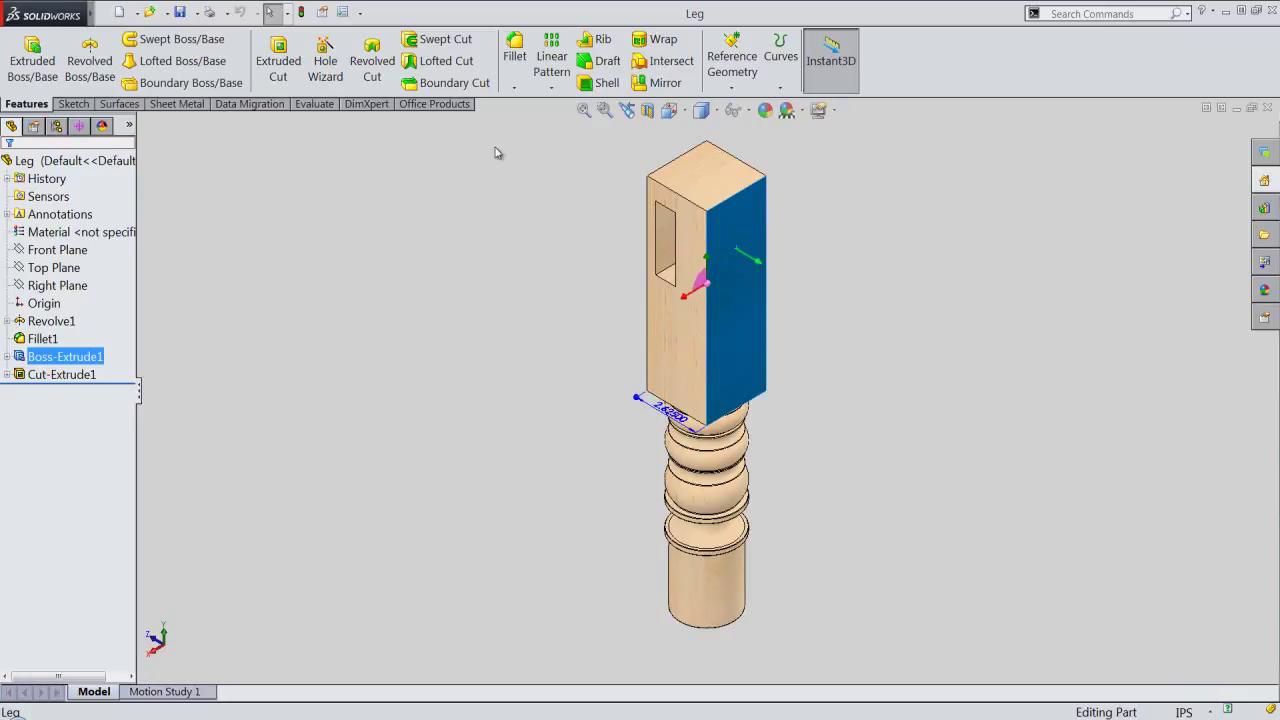
left_click(278, 62)
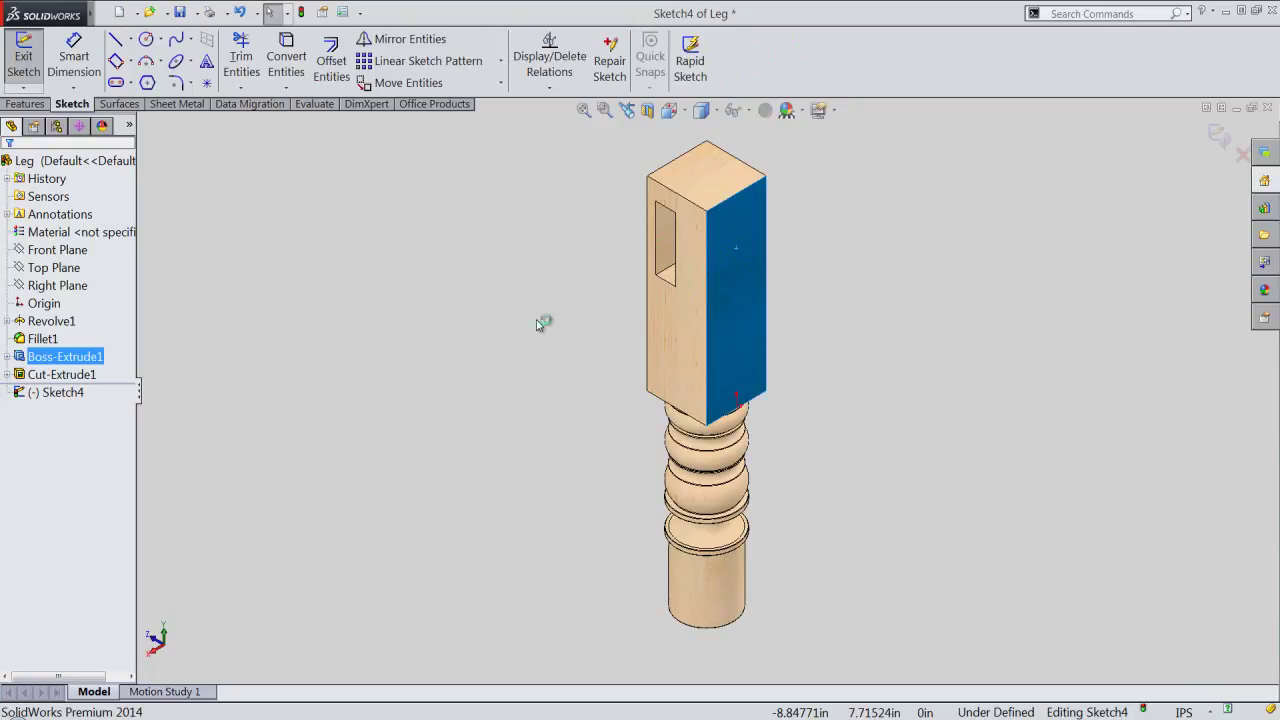
left_click(540, 287)
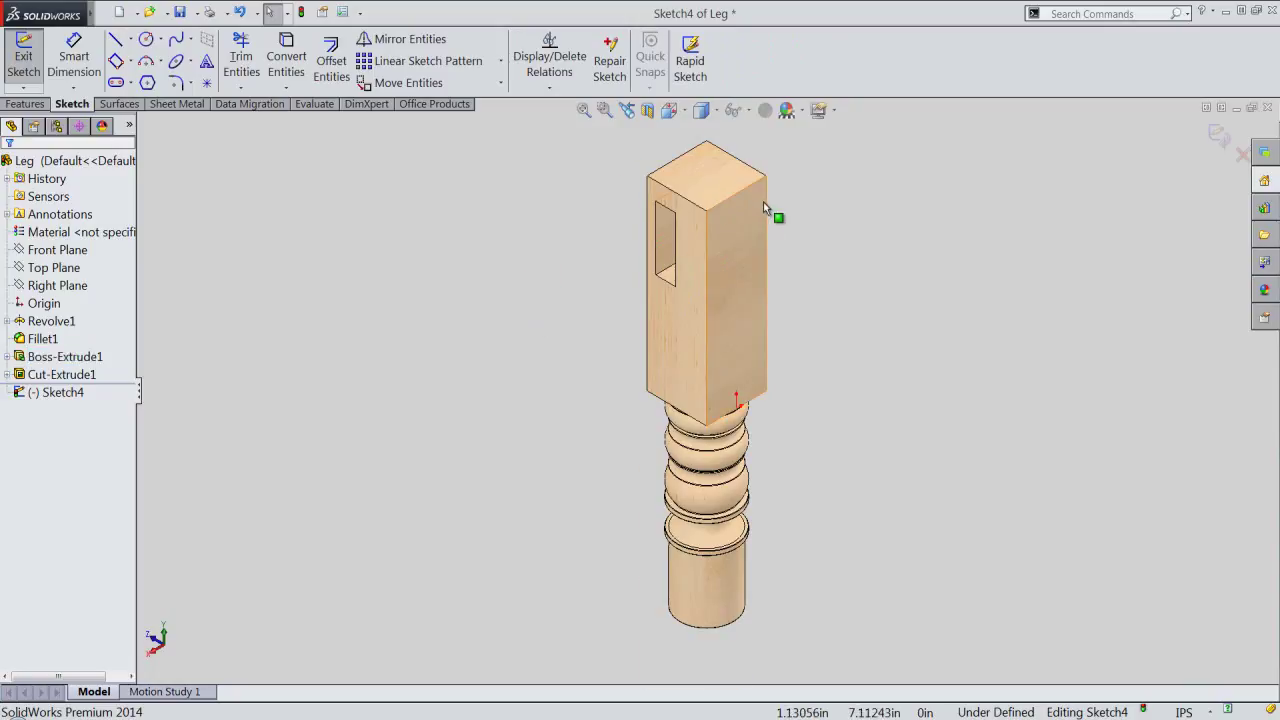
scroll(763, 204, "down", 3)
Step: Draw a corner rectangle 2.75 in tall by 0.875 in wide near the face's top
right_click(818, 243)
left_click(870, 166)
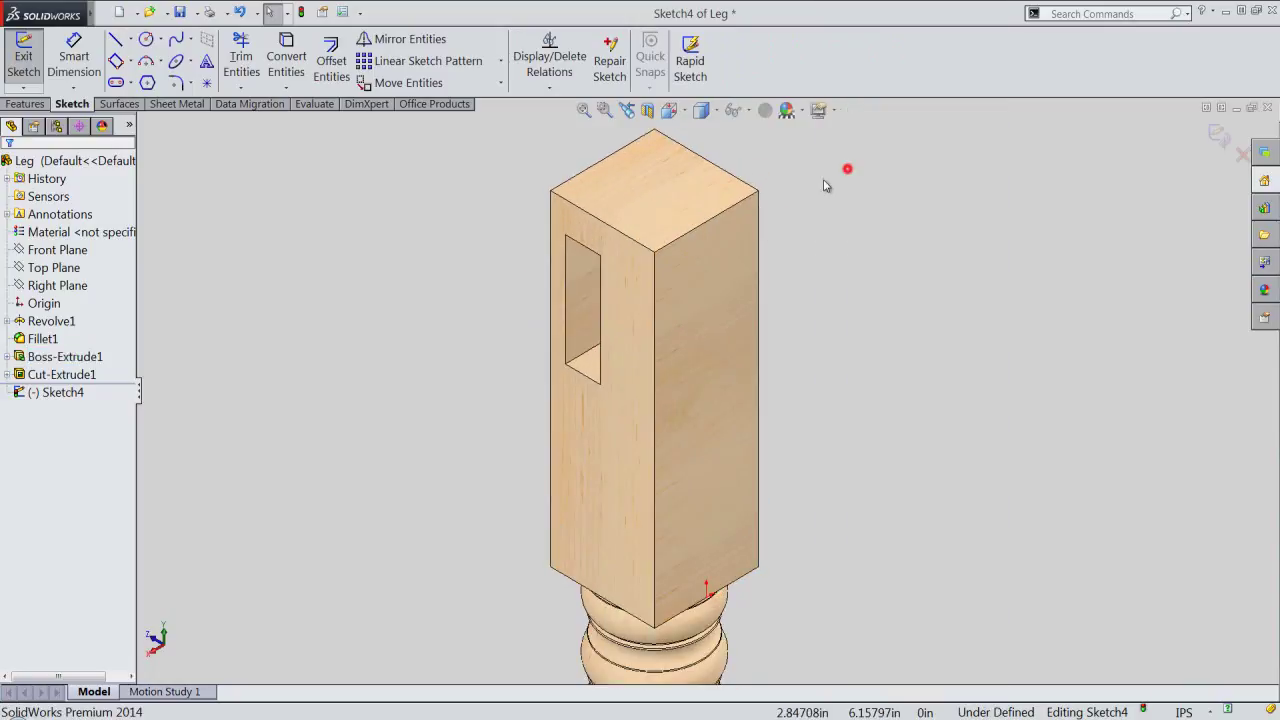
left_click(735, 242)
type("2.75")
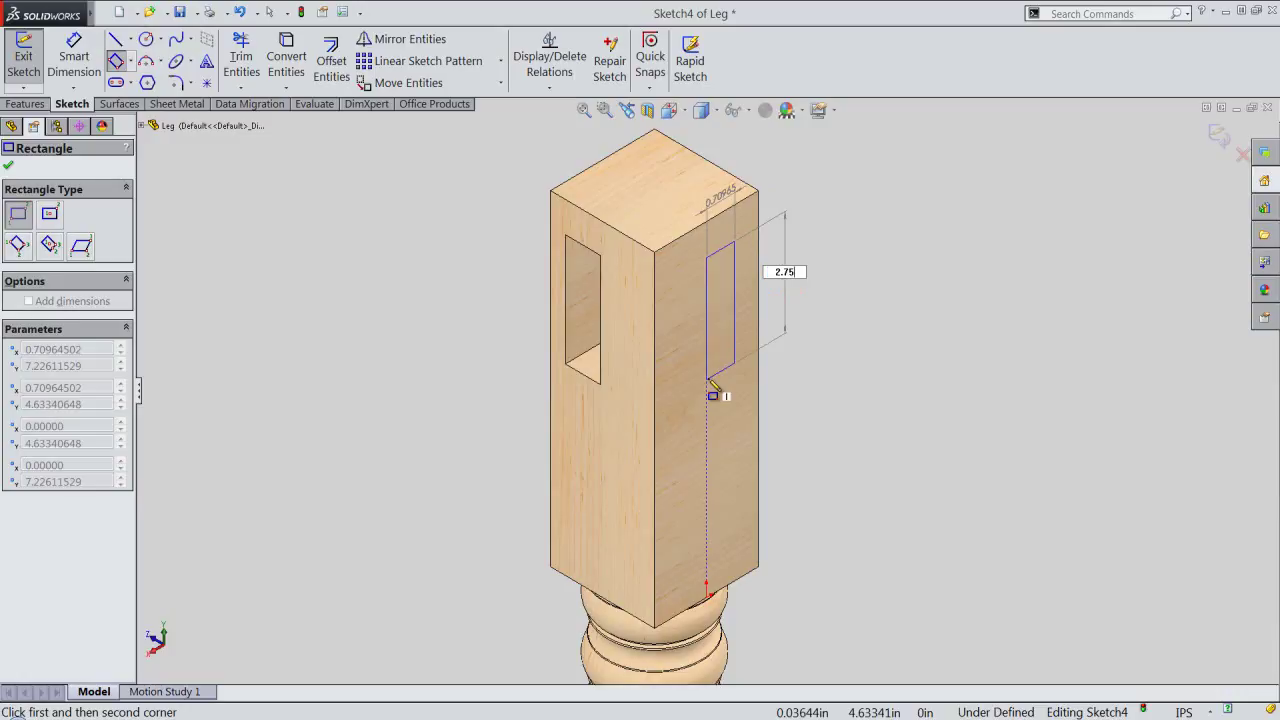
key("Tab")
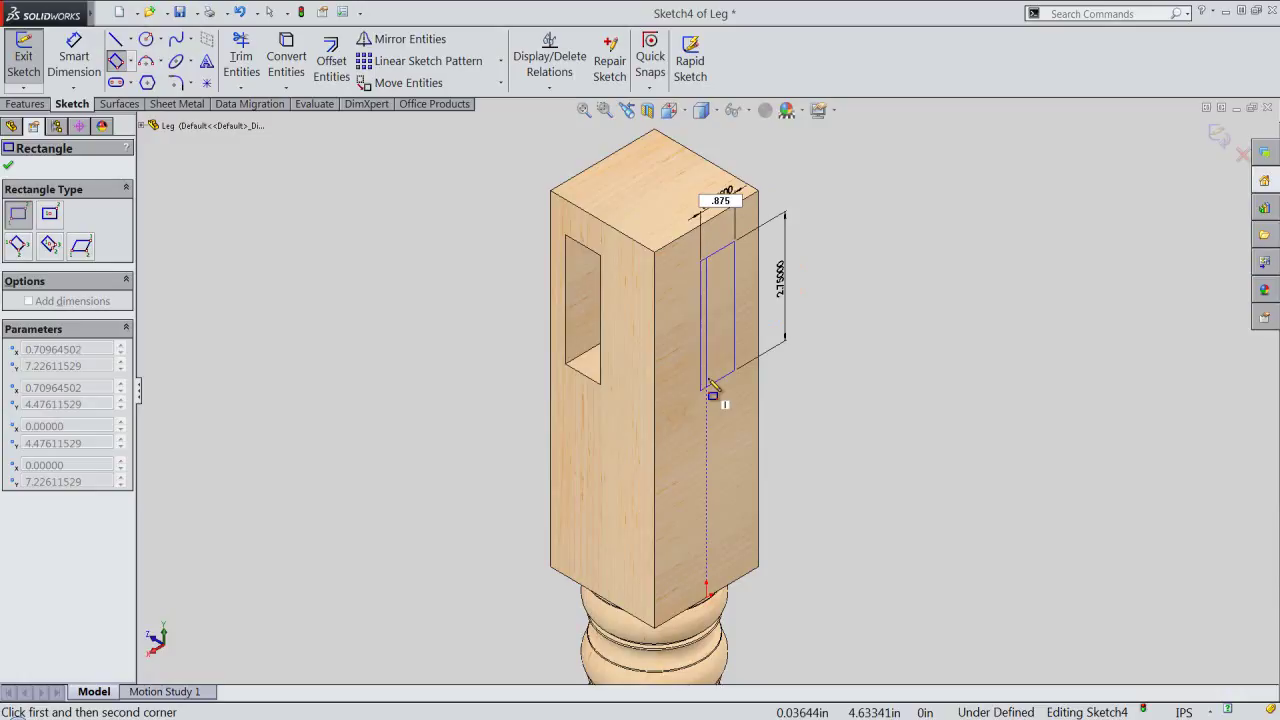
key("Return")
right_click(891, 300)
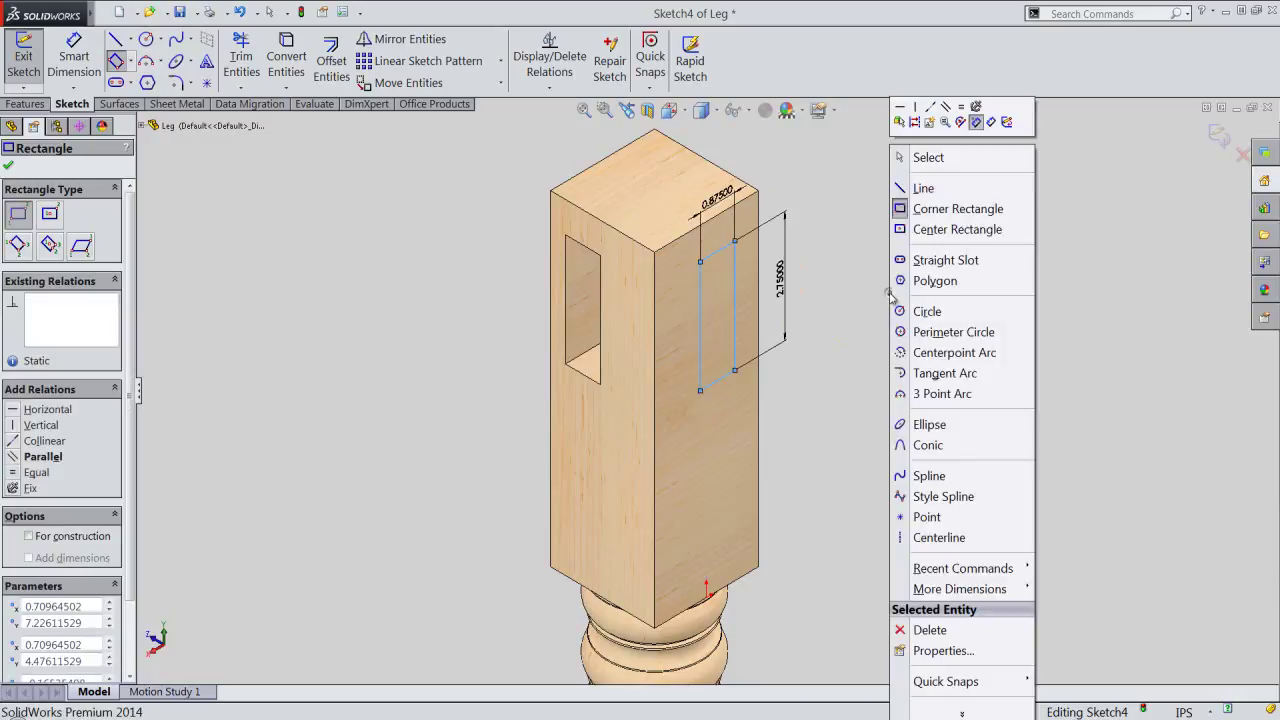
Step: Dimension the rectangle's right side 0.375 in from the block edge
left_click(991, 122)
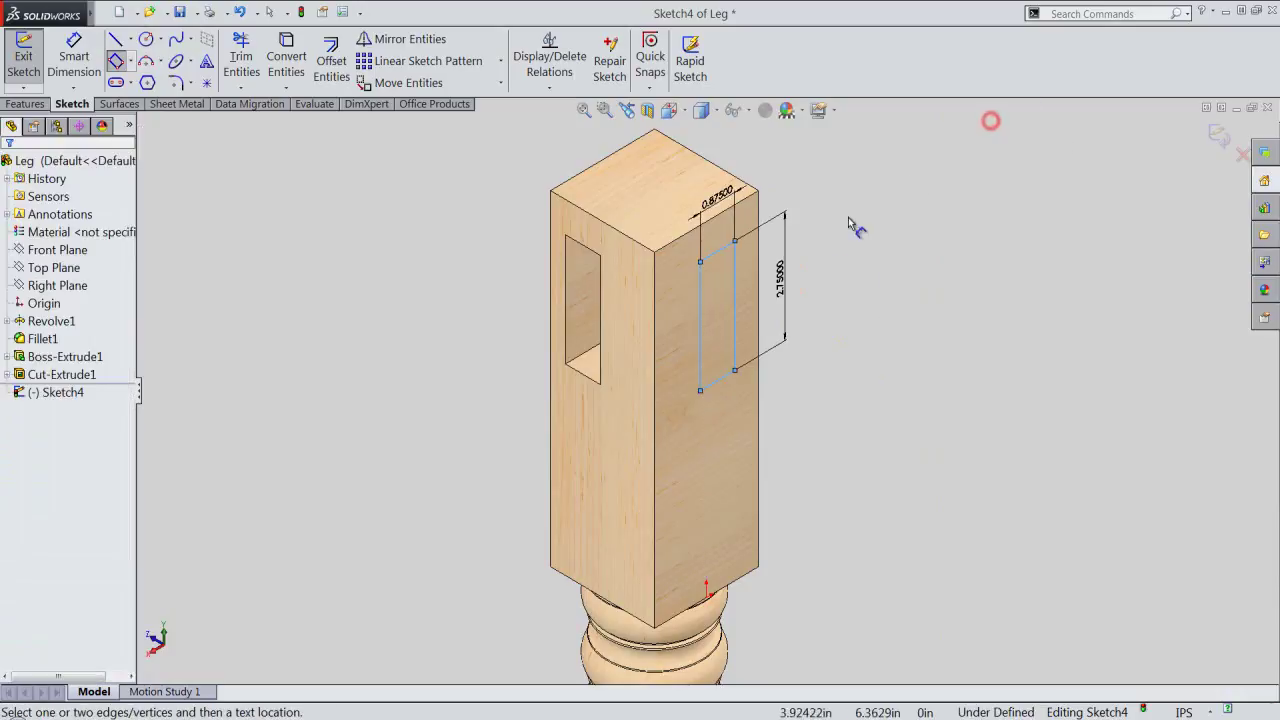
left_click(736, 288)
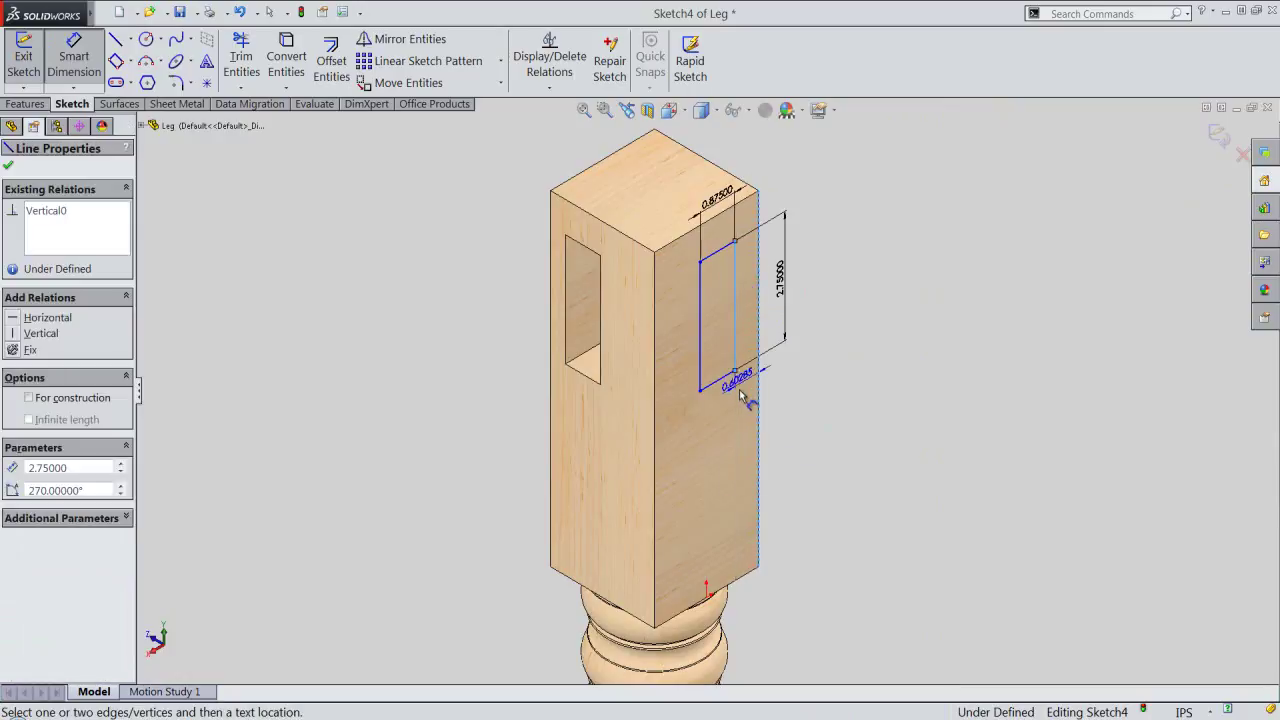
left_click(740, 395)
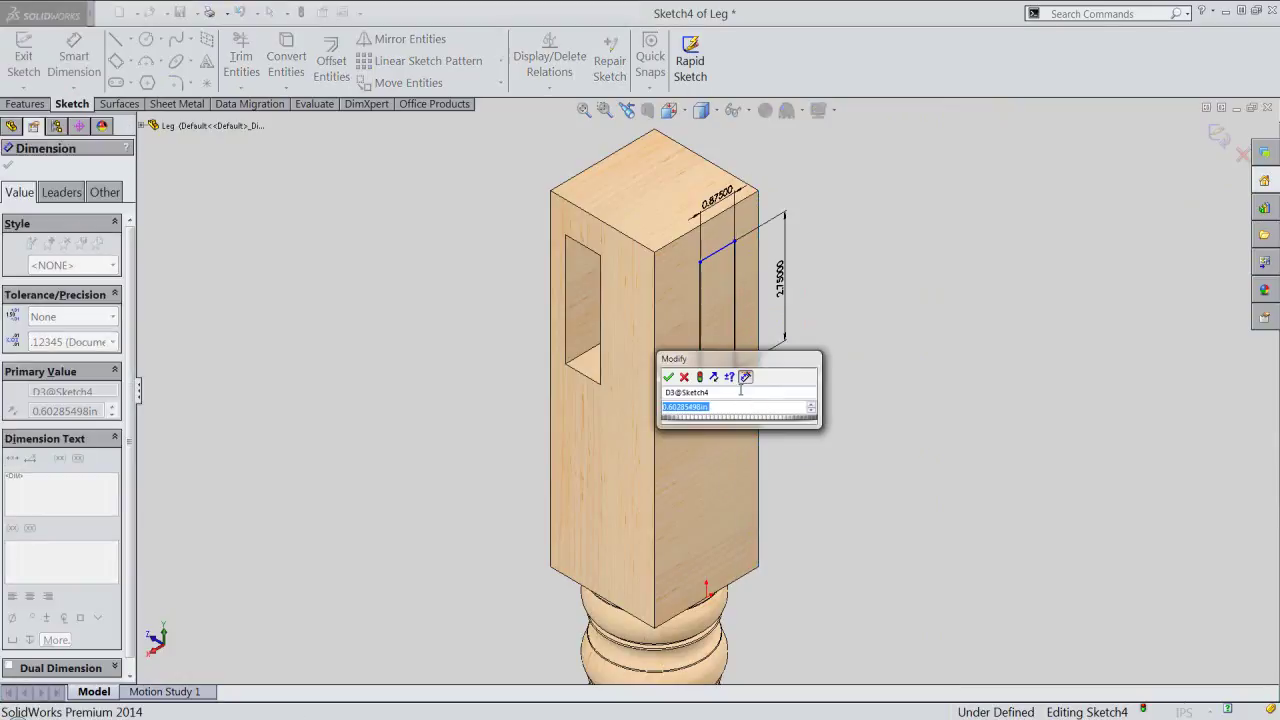
type(".375")
key("Return")
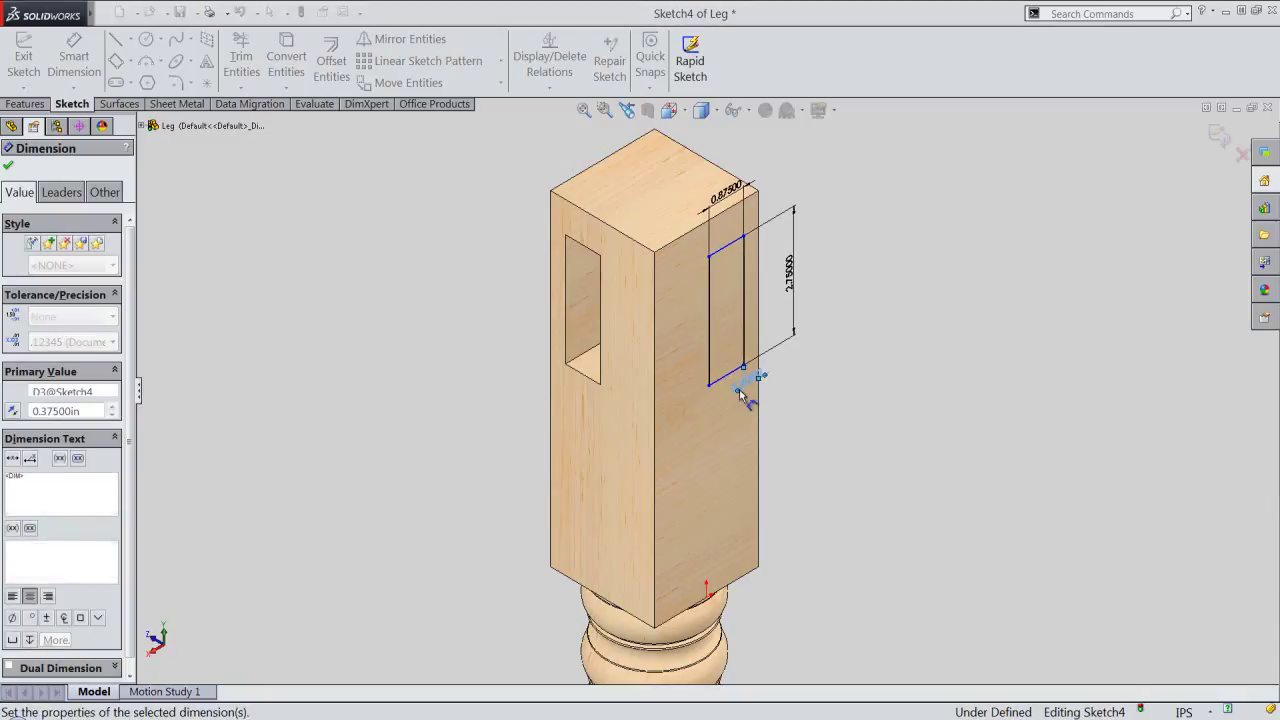
left_click(843, 249)
Step: Dimension the rectangle's top 0.75 in below the block's top edge, fully defining Sketch4
left_click(731, 206)
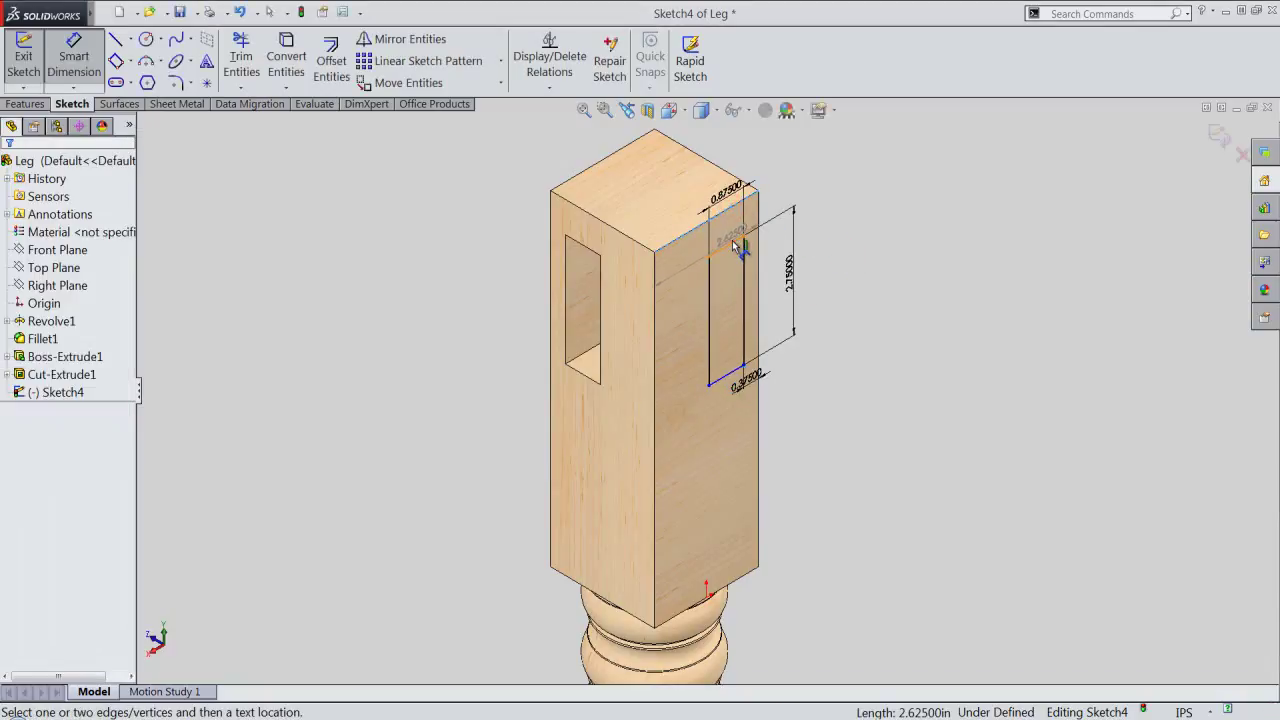
left_click(738, 245)
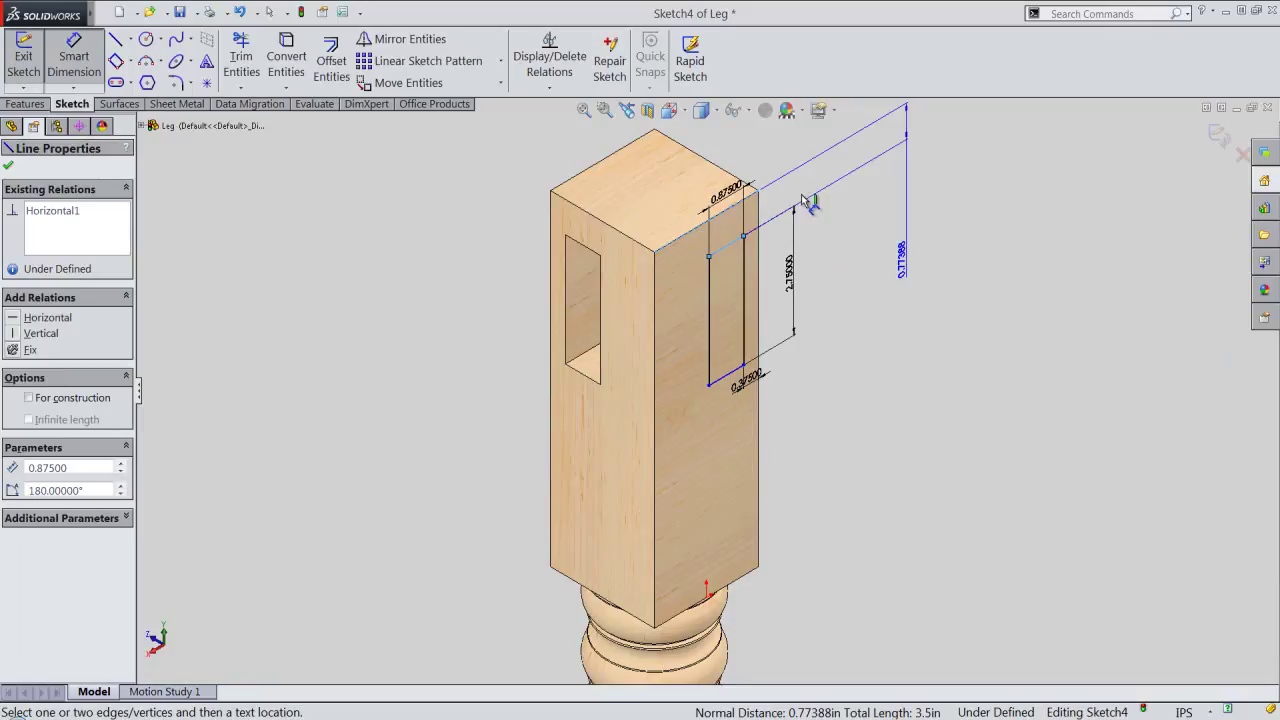
left_click(808, 200)
type("5")
key("Return")
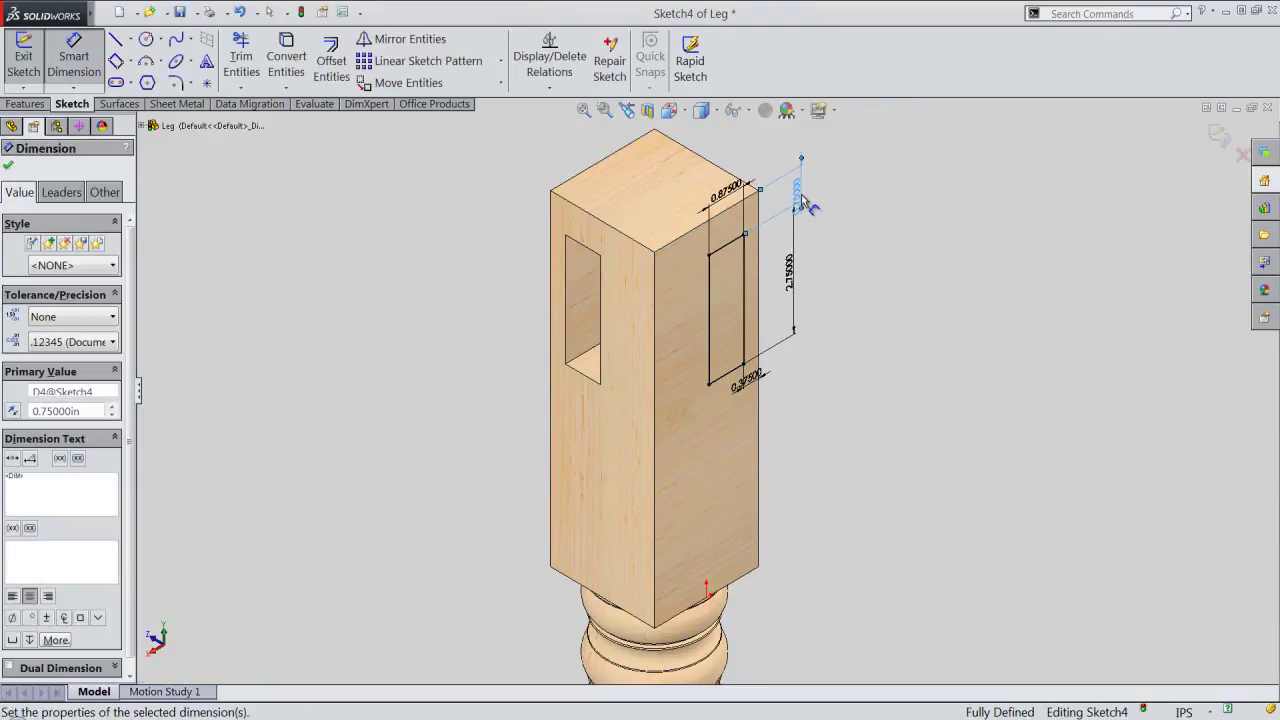
right_click(882, 350)
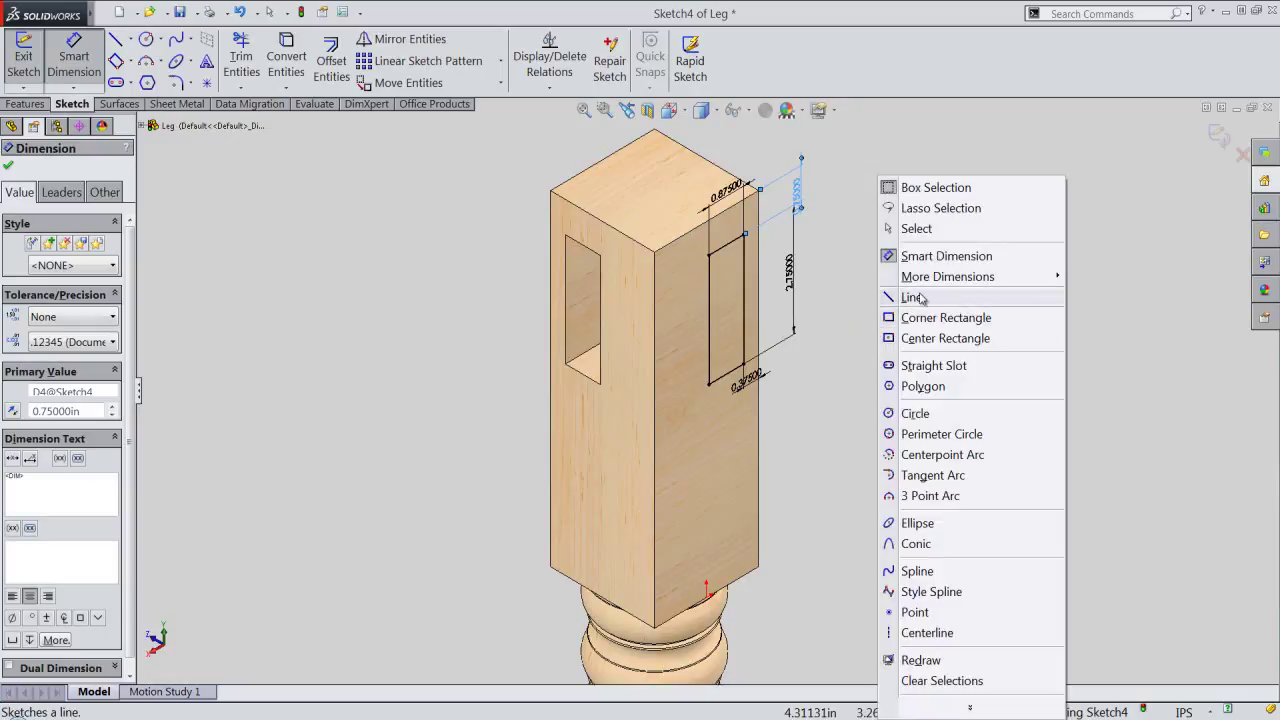
left_click(916, 228)
right_click(922, 230)
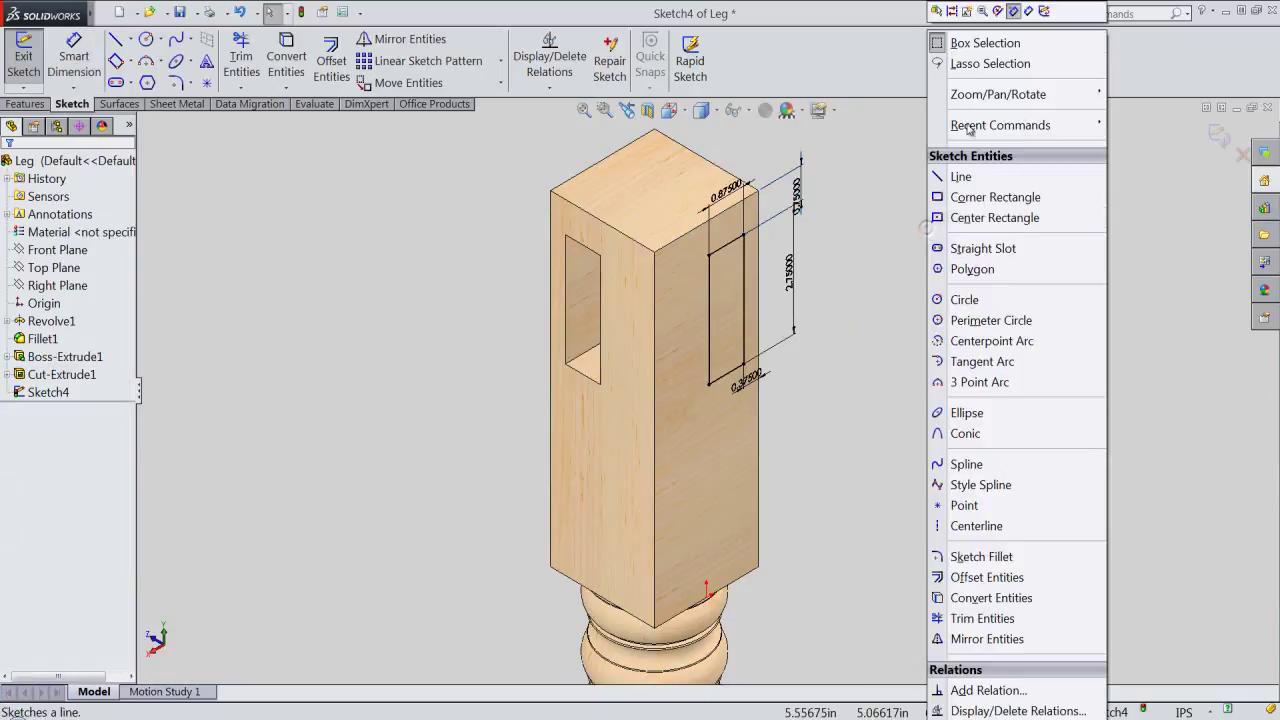
key("Escape")
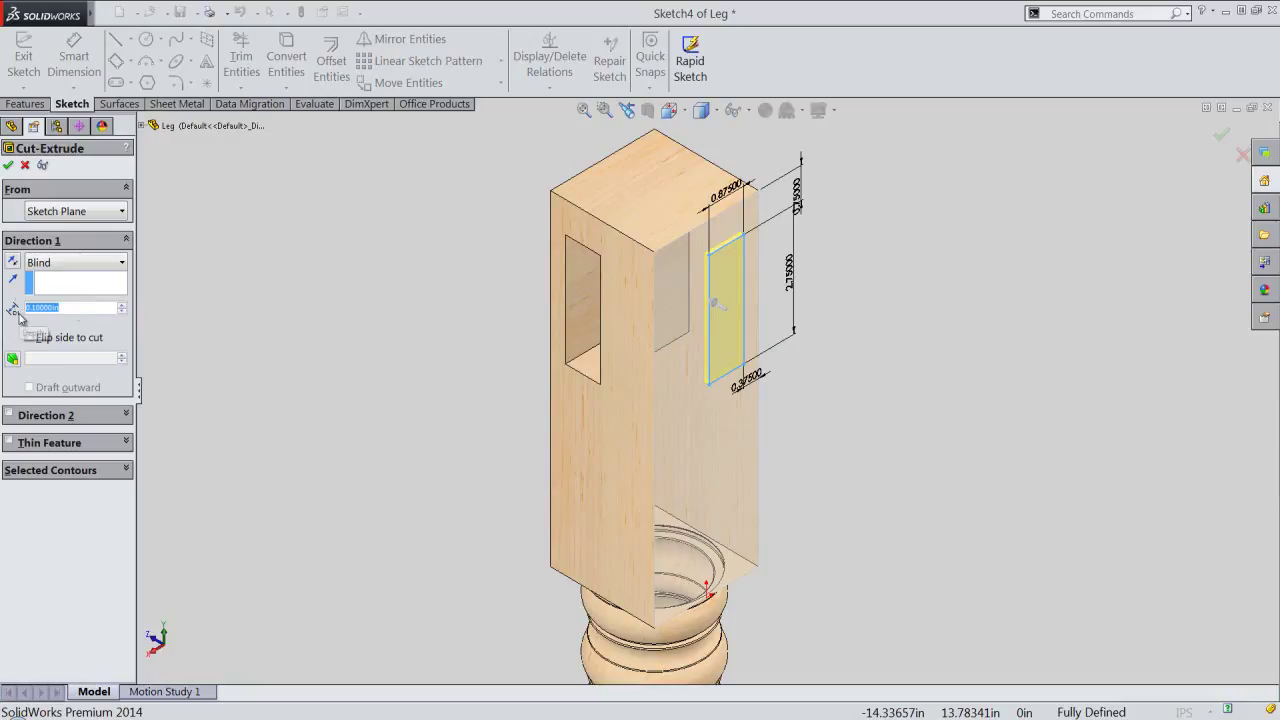
Step: Cut the second mortise Blind 0.25 in deep as Cut-Extrude2
type("0.25")
key("Return")
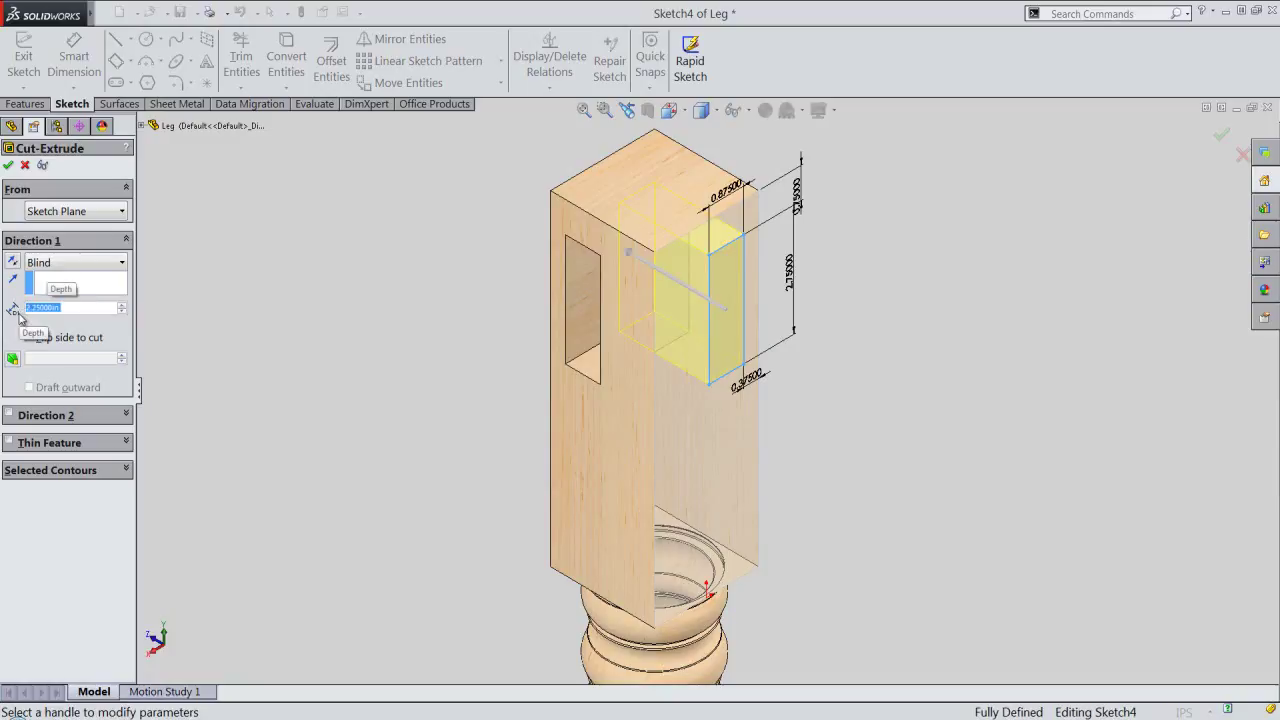
left_click(8, 164)
left_click(213, 288)
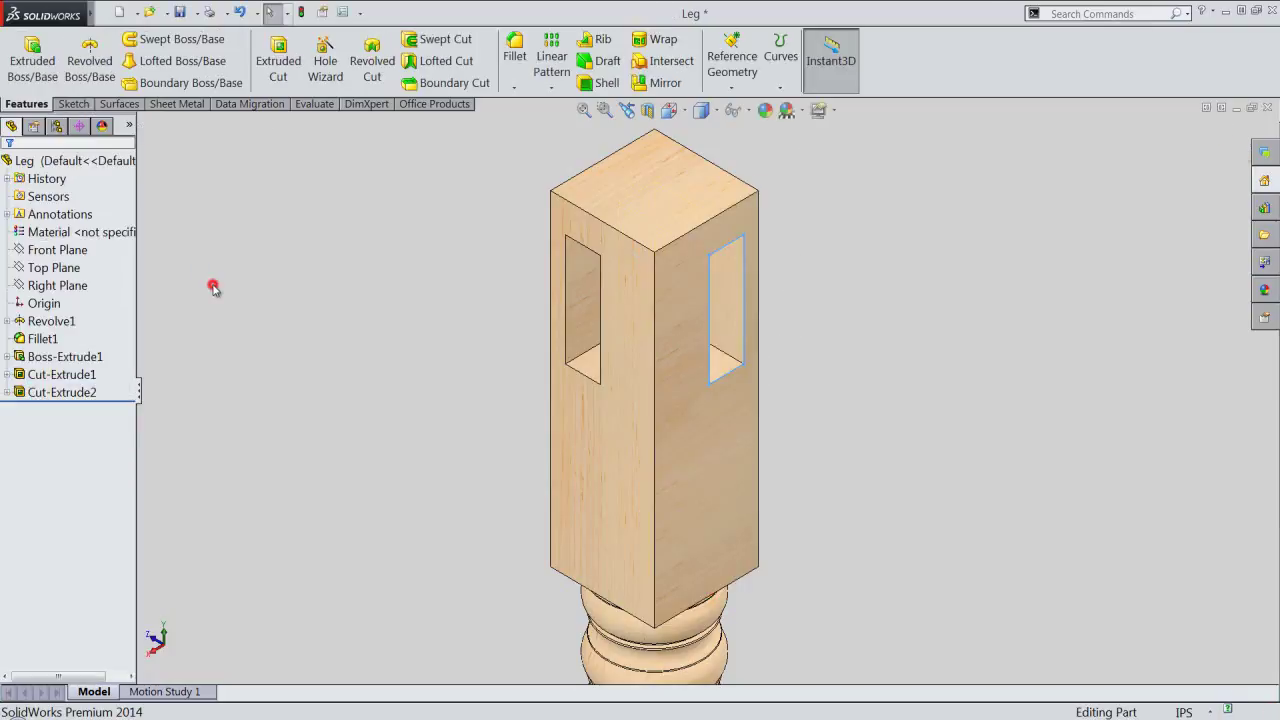
Step: Inspect the new mortise, return to isometric view, and close the Leg part
scroll(585, 329, "down", 3)
mouse_move(630, 332)
middle_mouse_down()
mouse_move(683, 341)
mouse_move(547, 313)
middle_mouse_up()
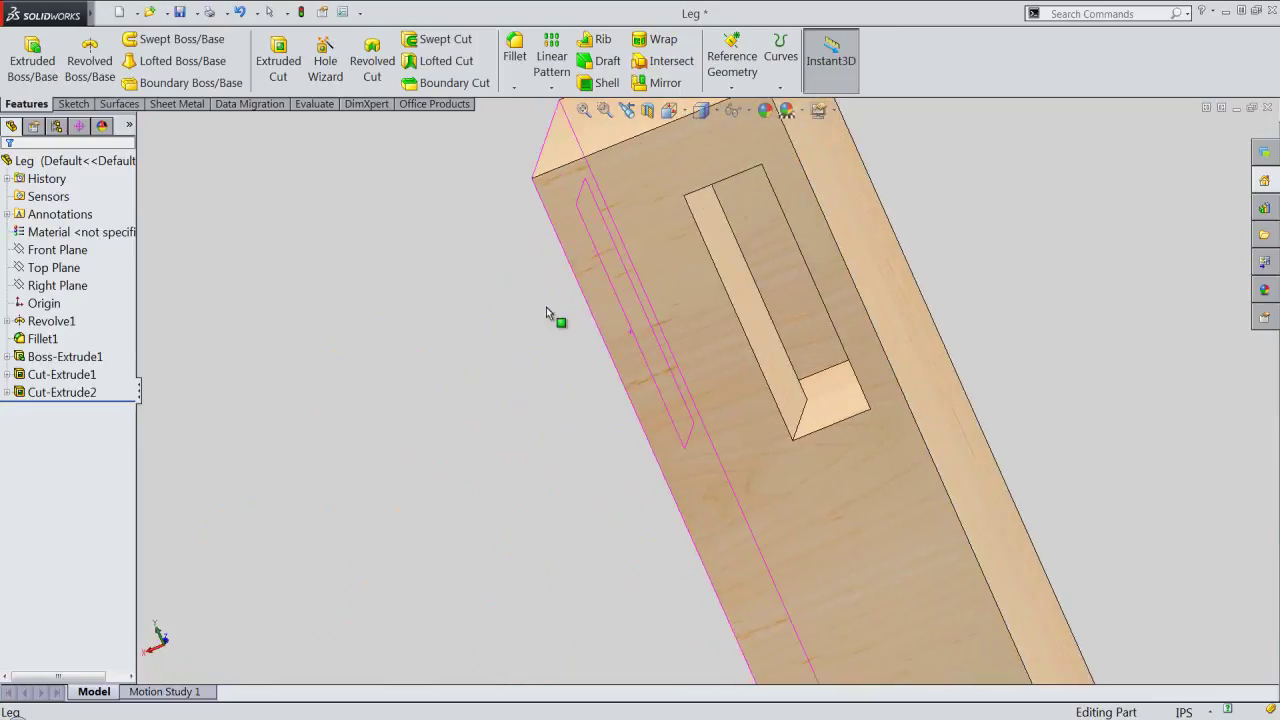
key("ctrl+7")
left_click(669, 110)
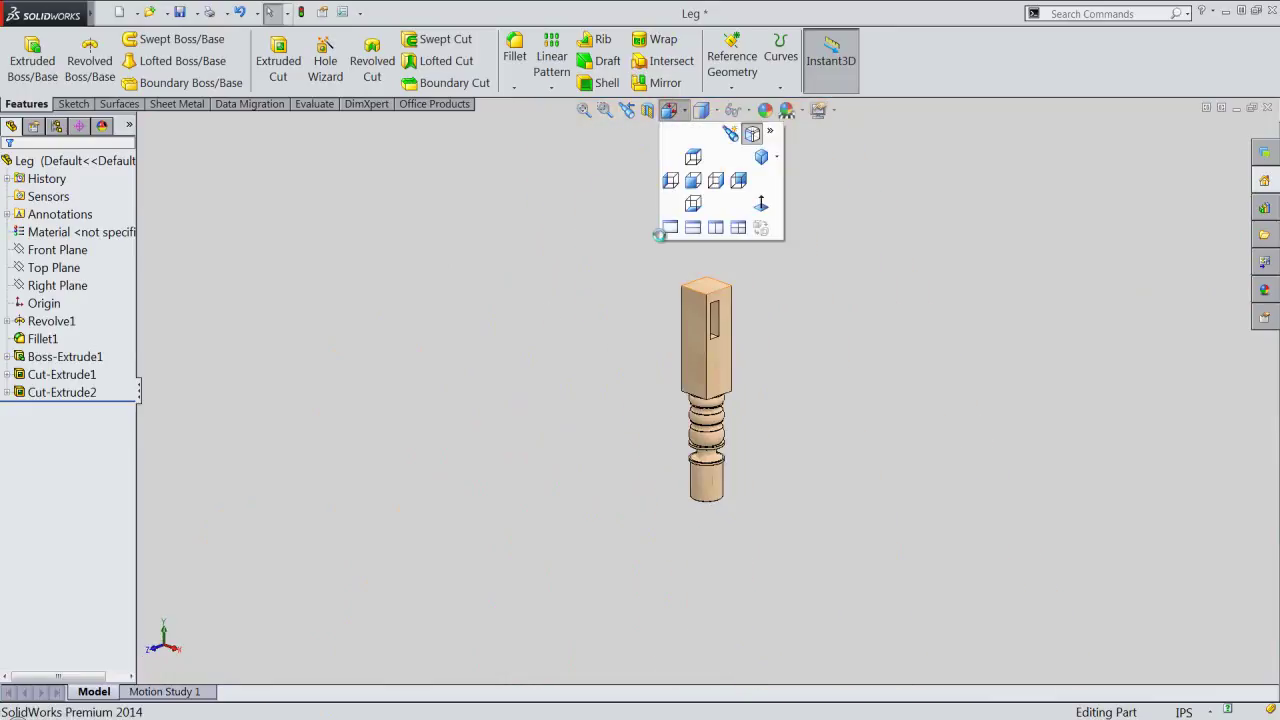
left_click(699, 338)
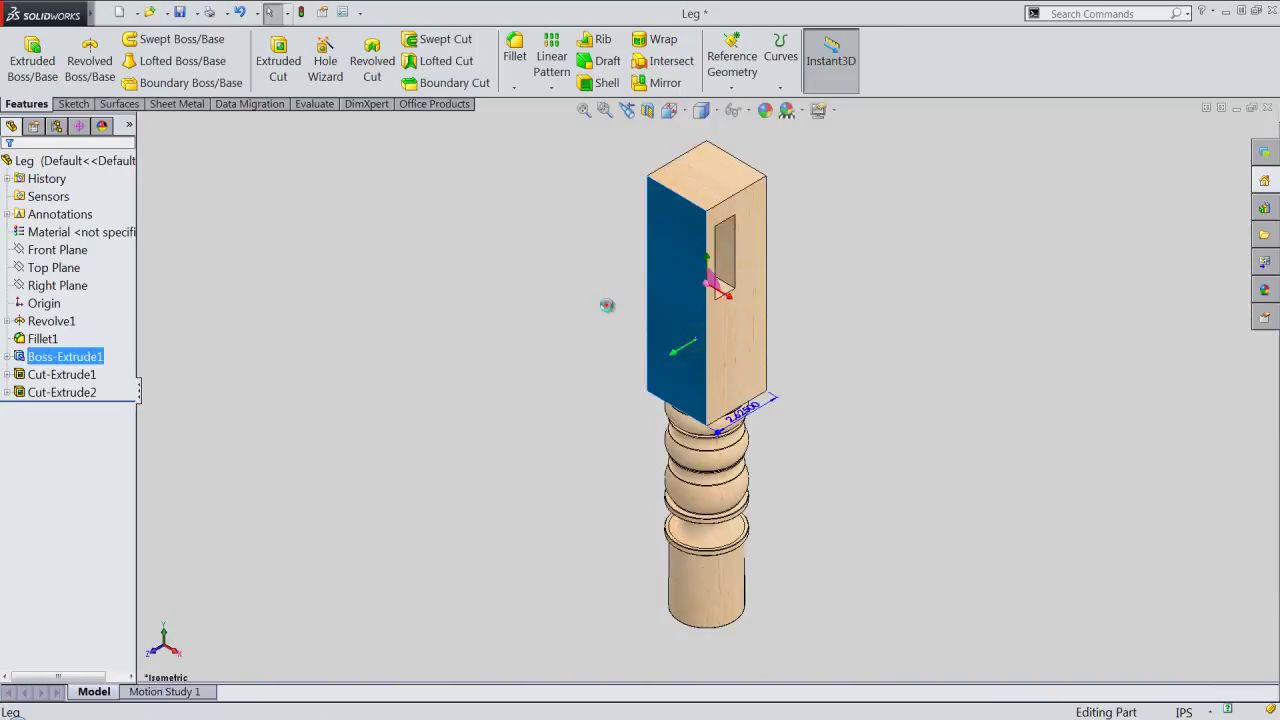
left_click(607, 306)
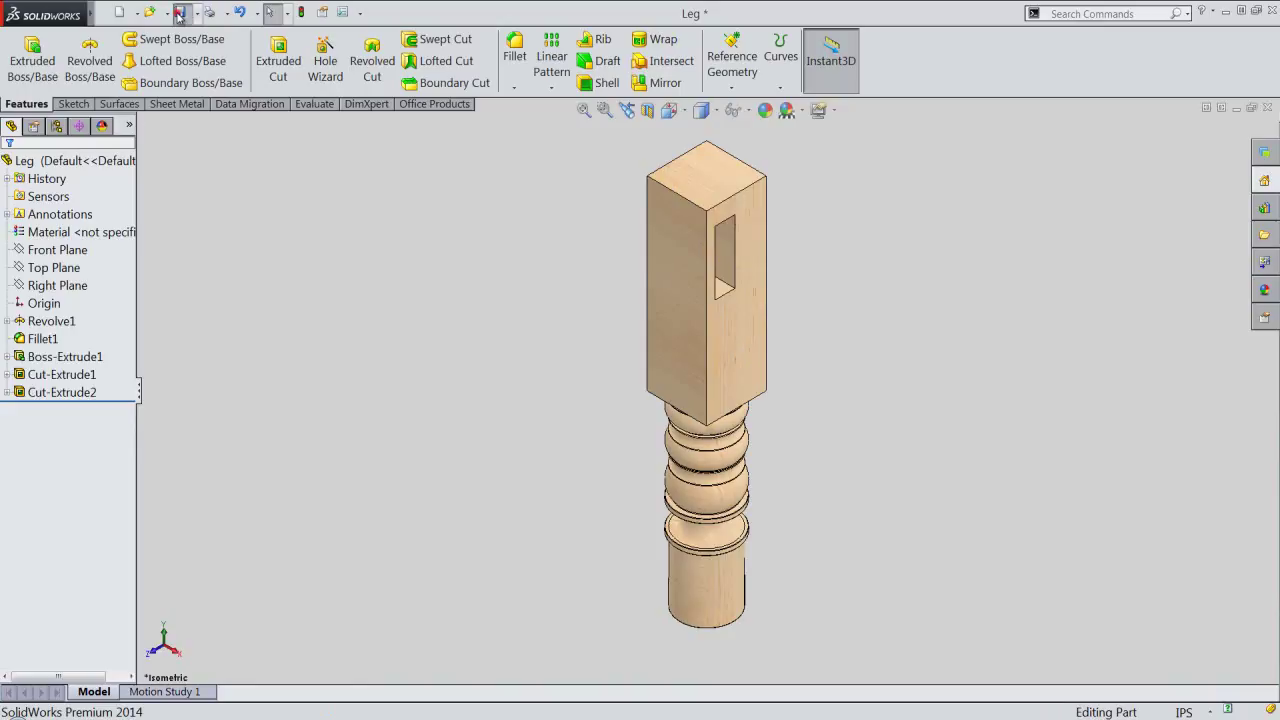
left_click(593, 342)
left_click(1267, 108)
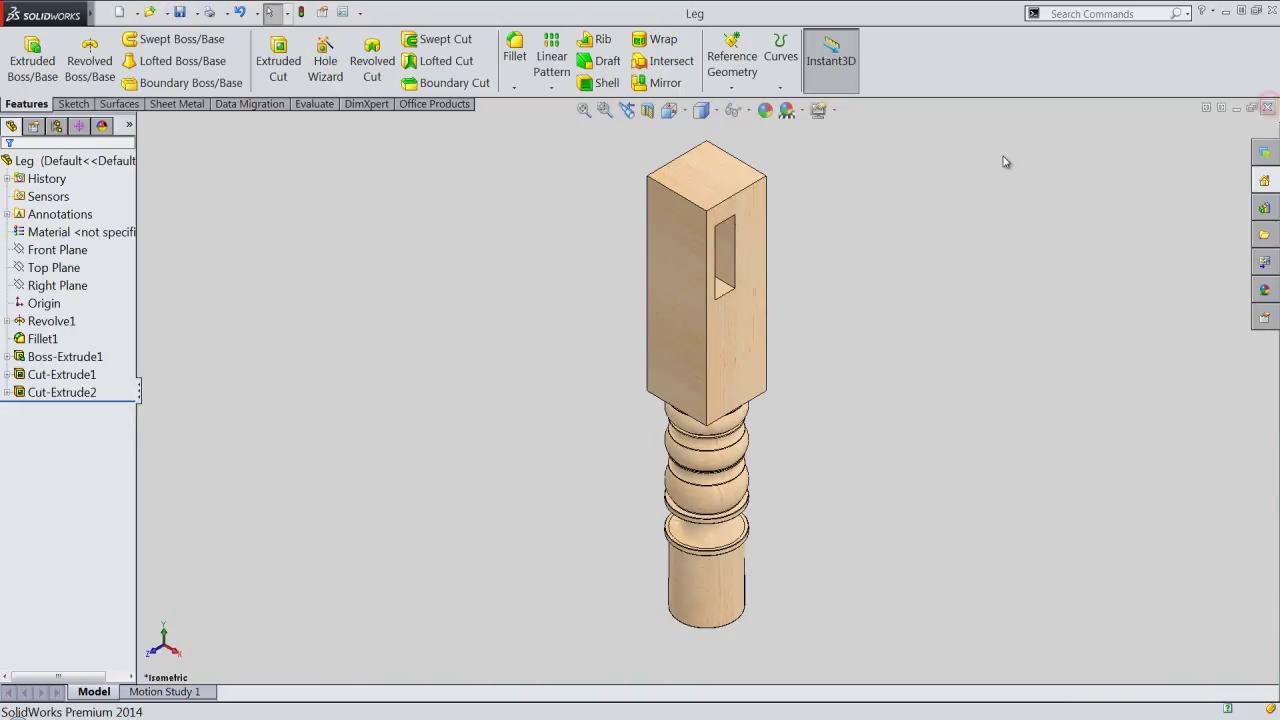
Step: Create a new assembly from the custom IPS template and show the origins
left_click(119, 14)
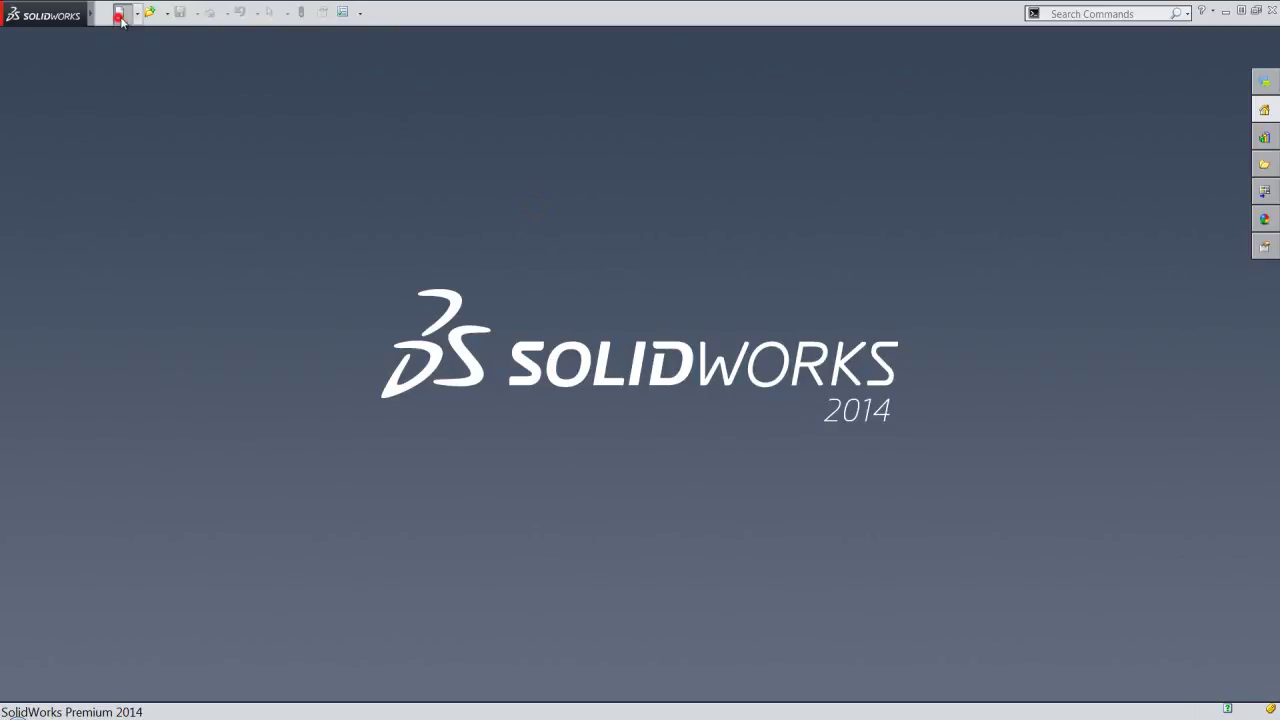
left_click(580, 262)
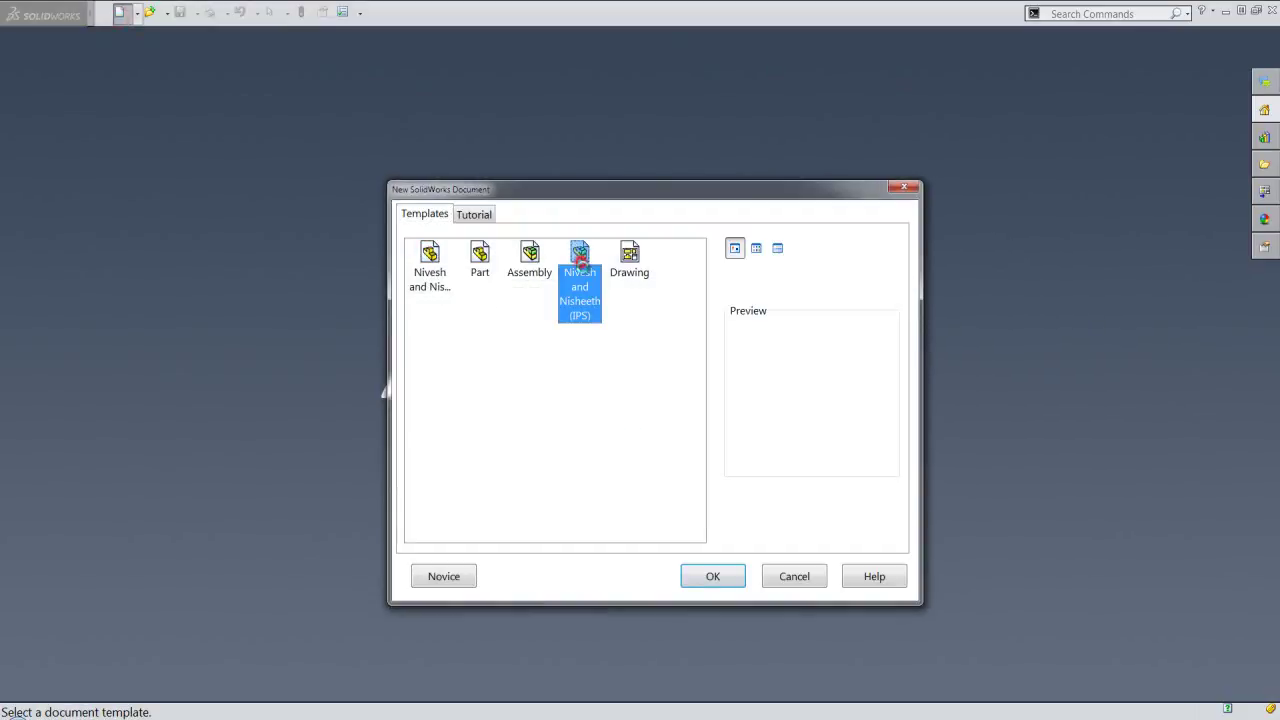
left_click(712, 576)
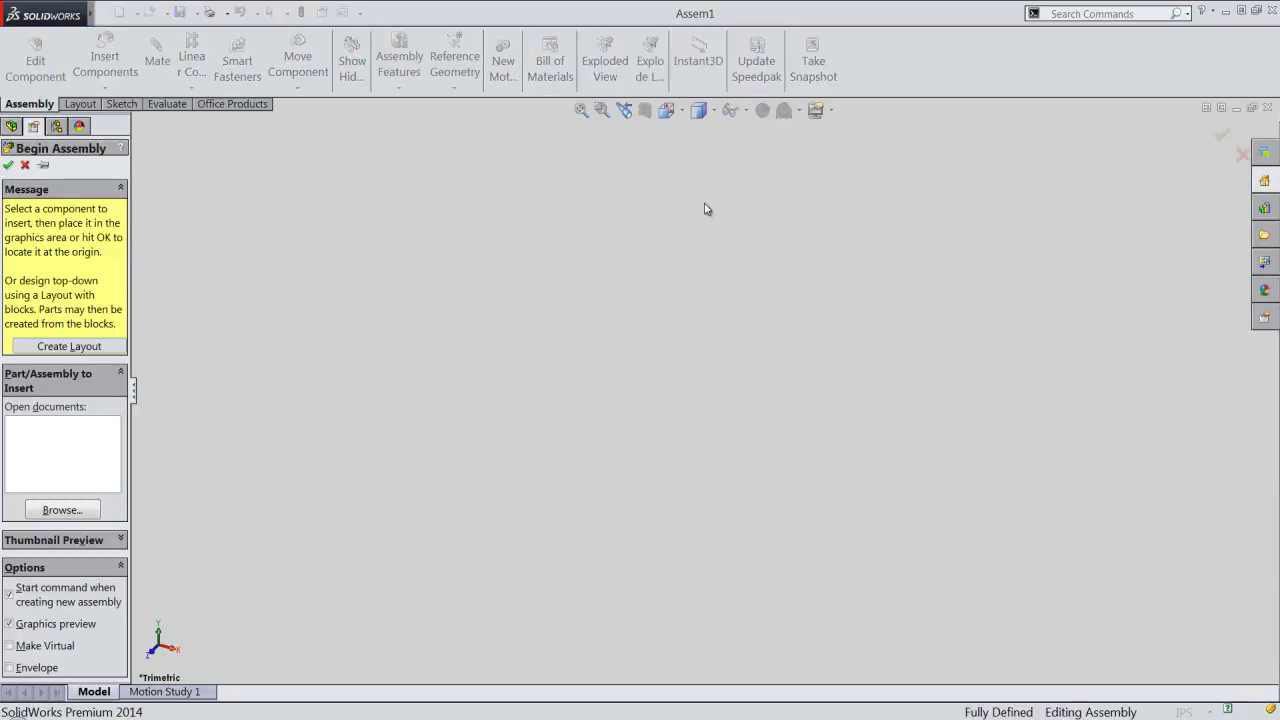
left_click(740, 110)
left_click(754, 134)
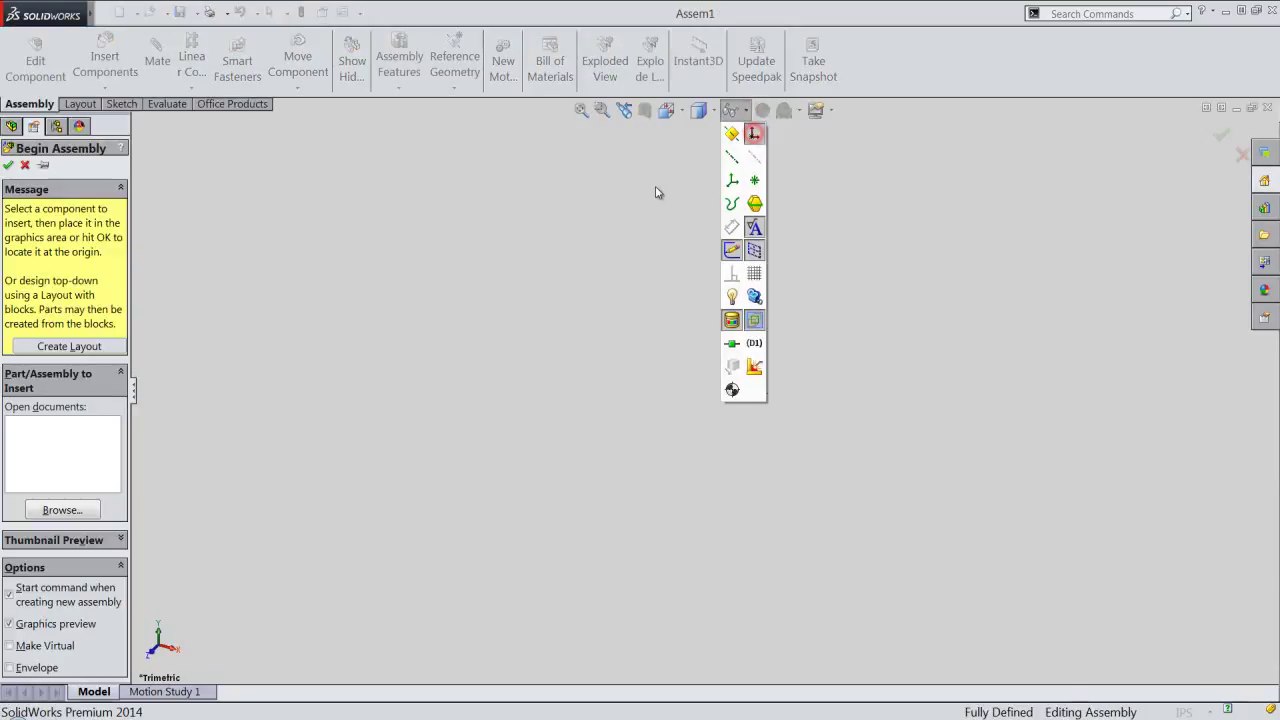
left_click(650, 192)
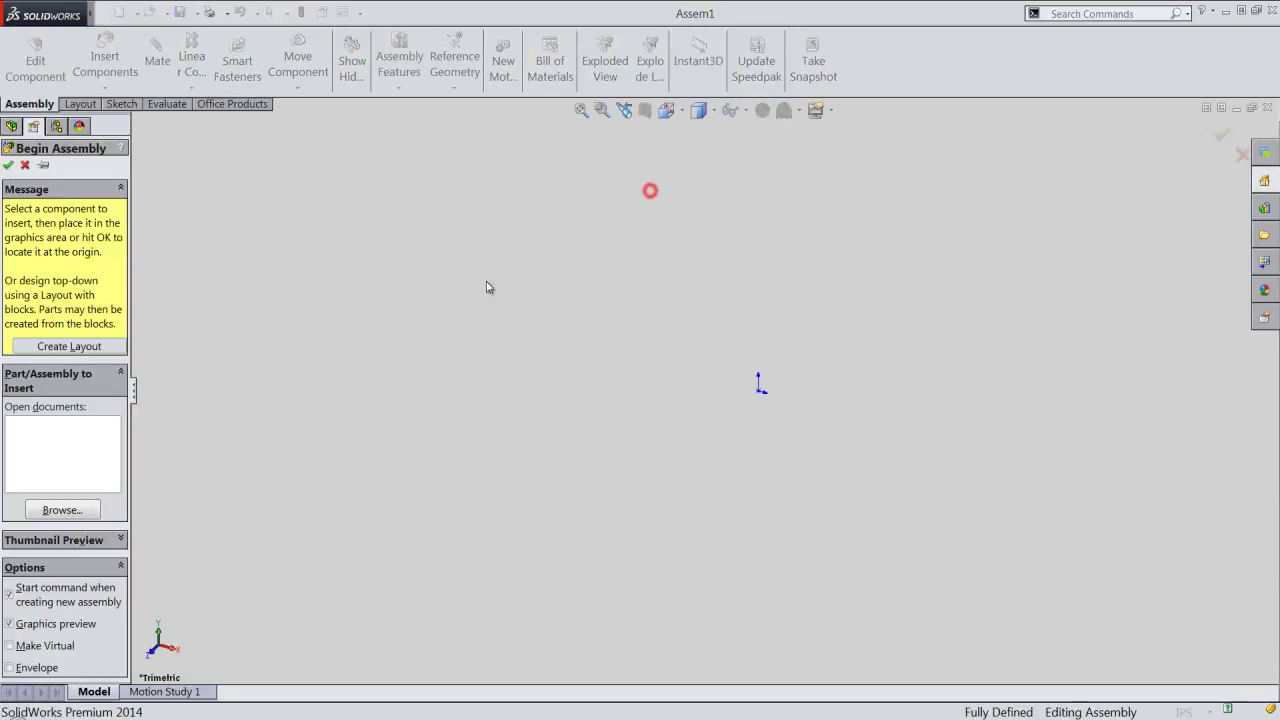
Step: Place the Leg part at the assembly origin, set an isometric view, and save as Bed-Wooden
left_click(84, 507)
double_click(538, 340)
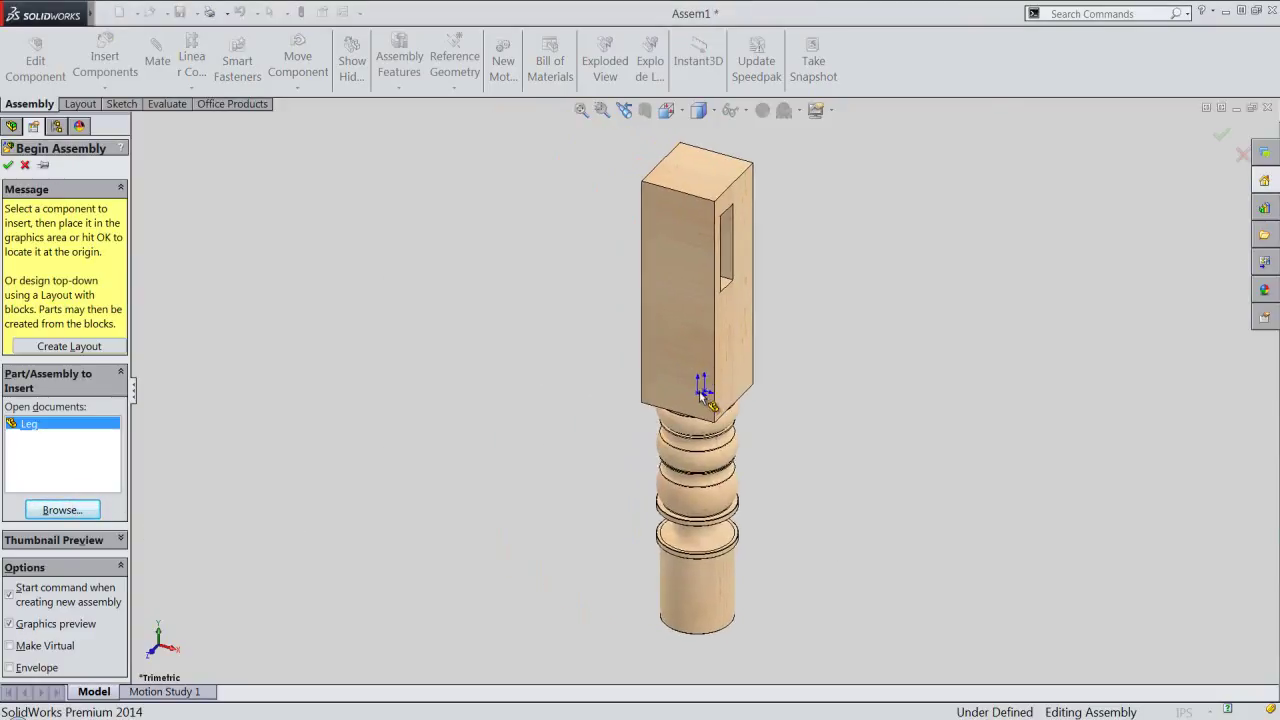
left_click(704, 390)
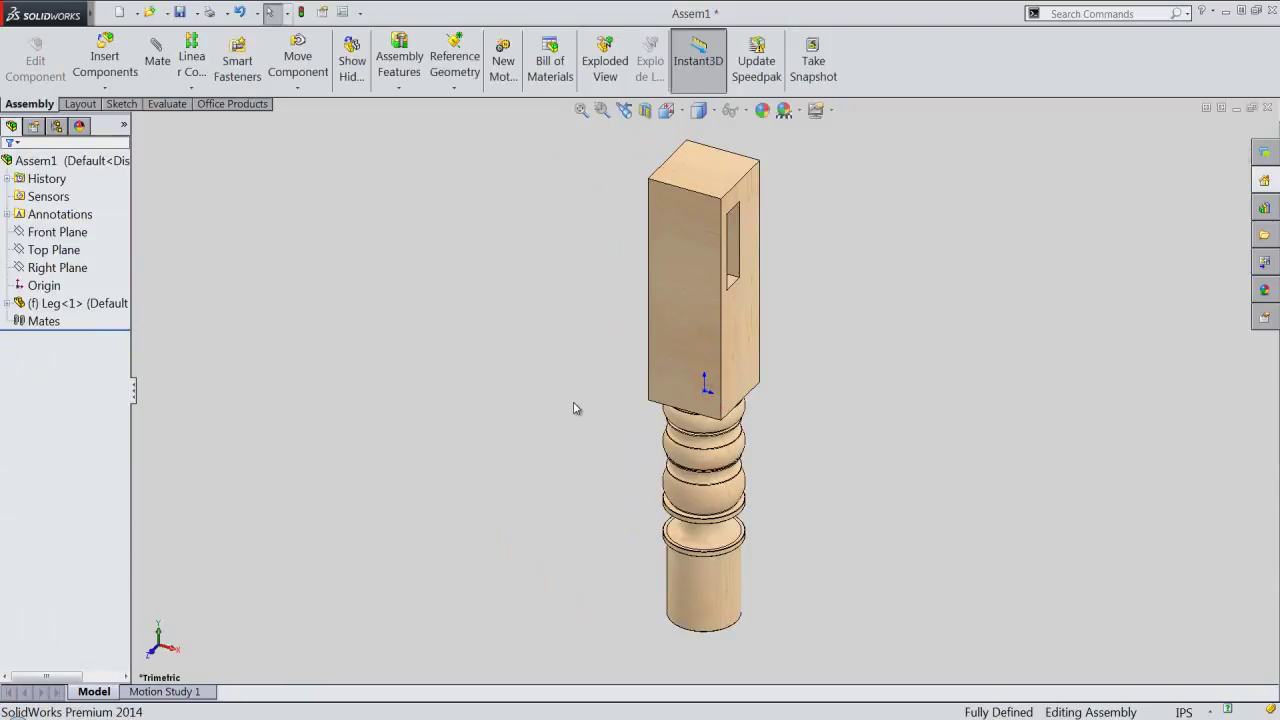
left_click(742, 111)
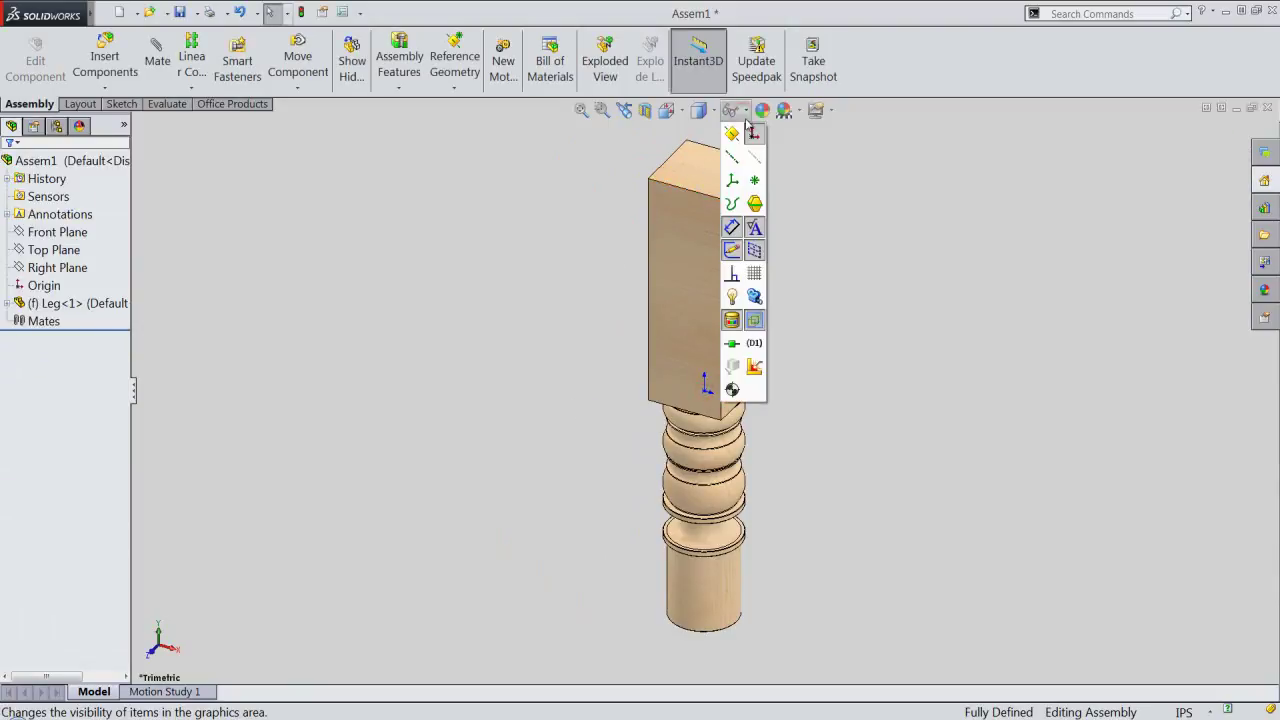
left_click(754, 133)
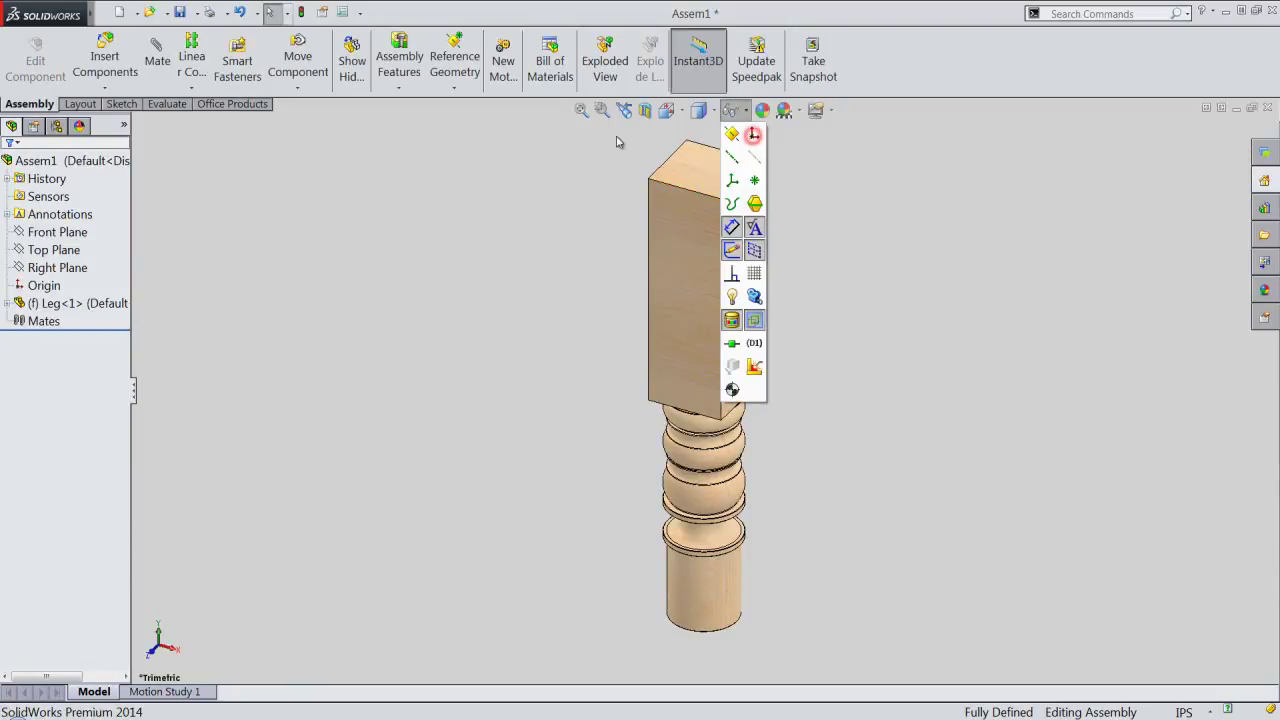
left_click(668, 111)
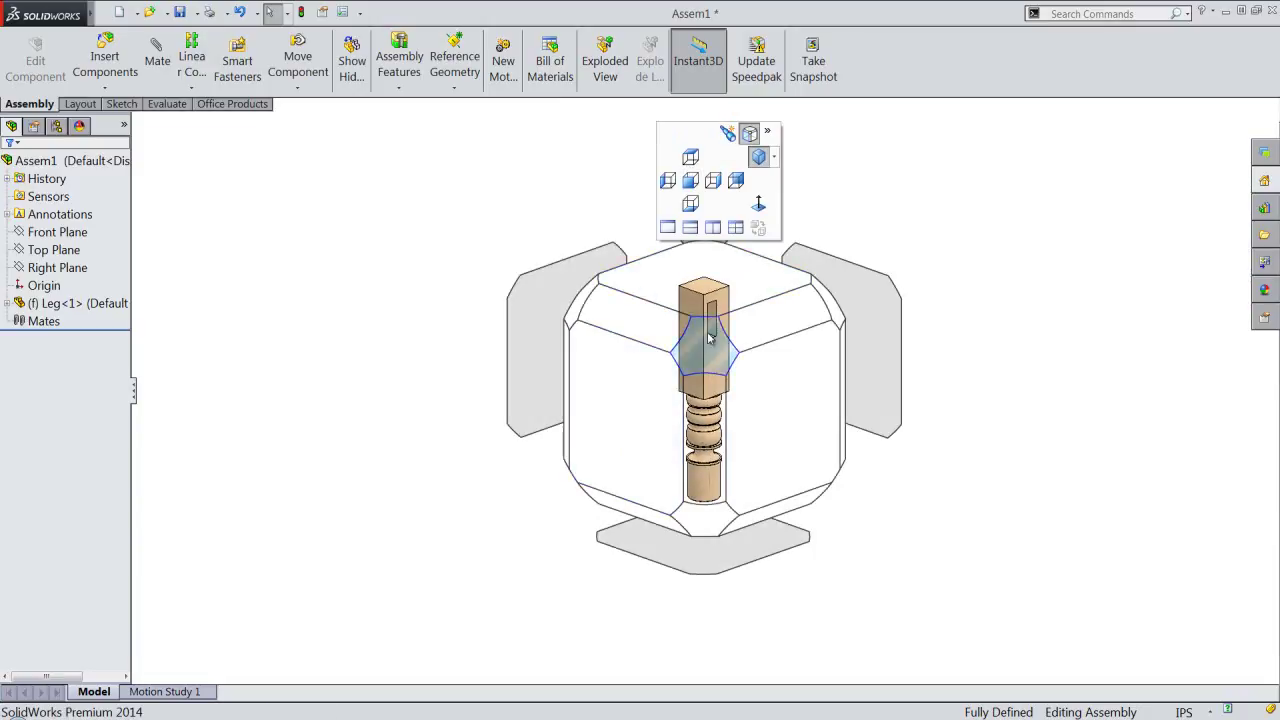
left_click(709, 338)
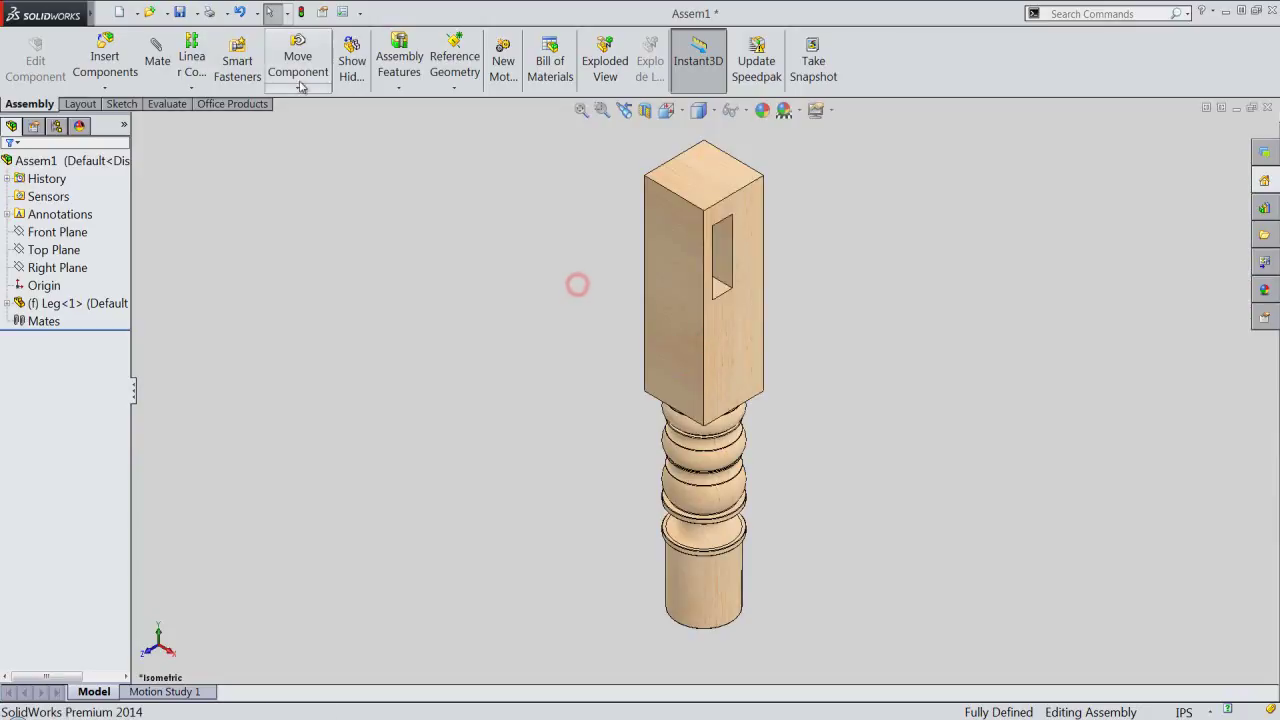
left_click(180, 12)
type("Bed-Wooden")
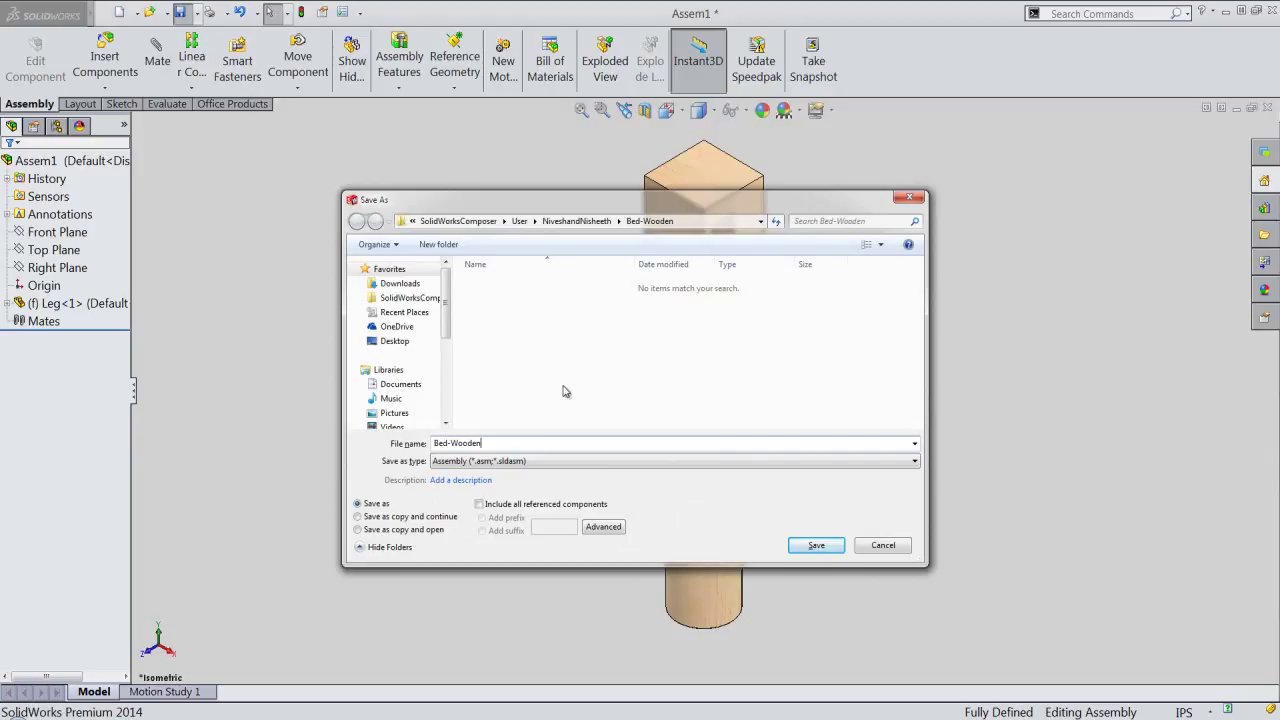
key("Return")
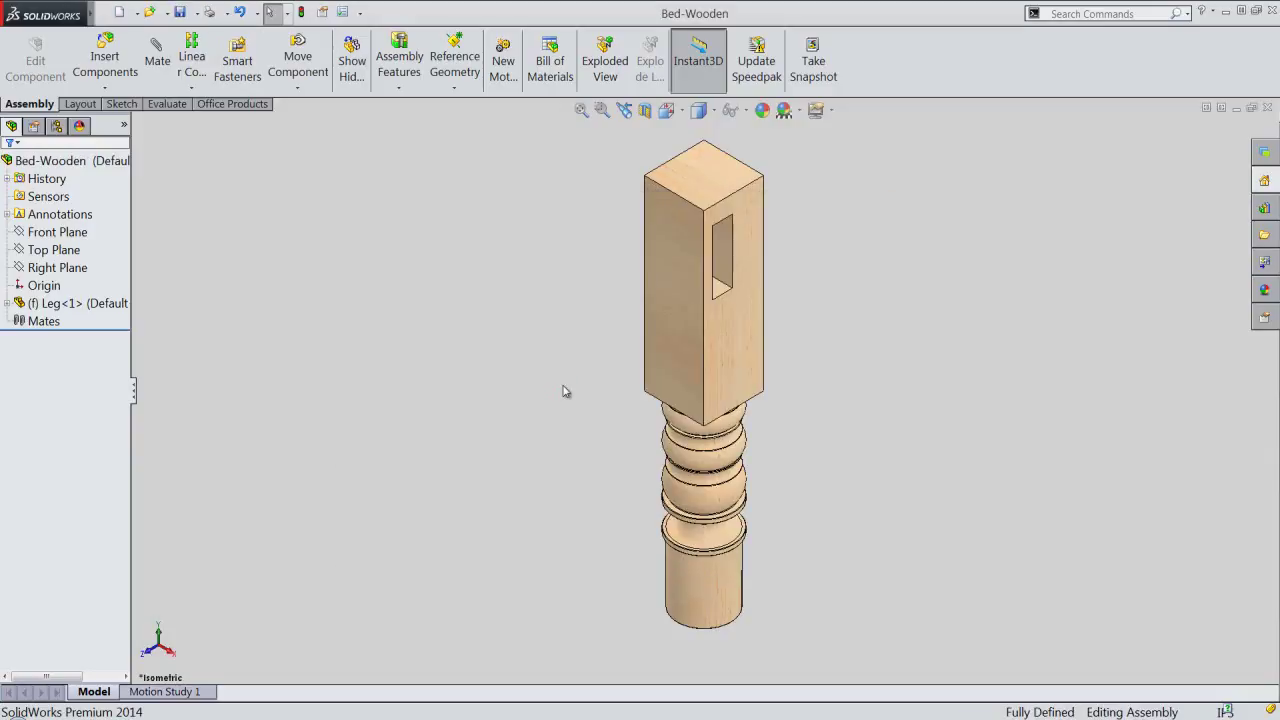
Step: Start a new part and begin an extruded boss sketched on the Right Plane
left_click(594, 369)
left_click(118, 13)
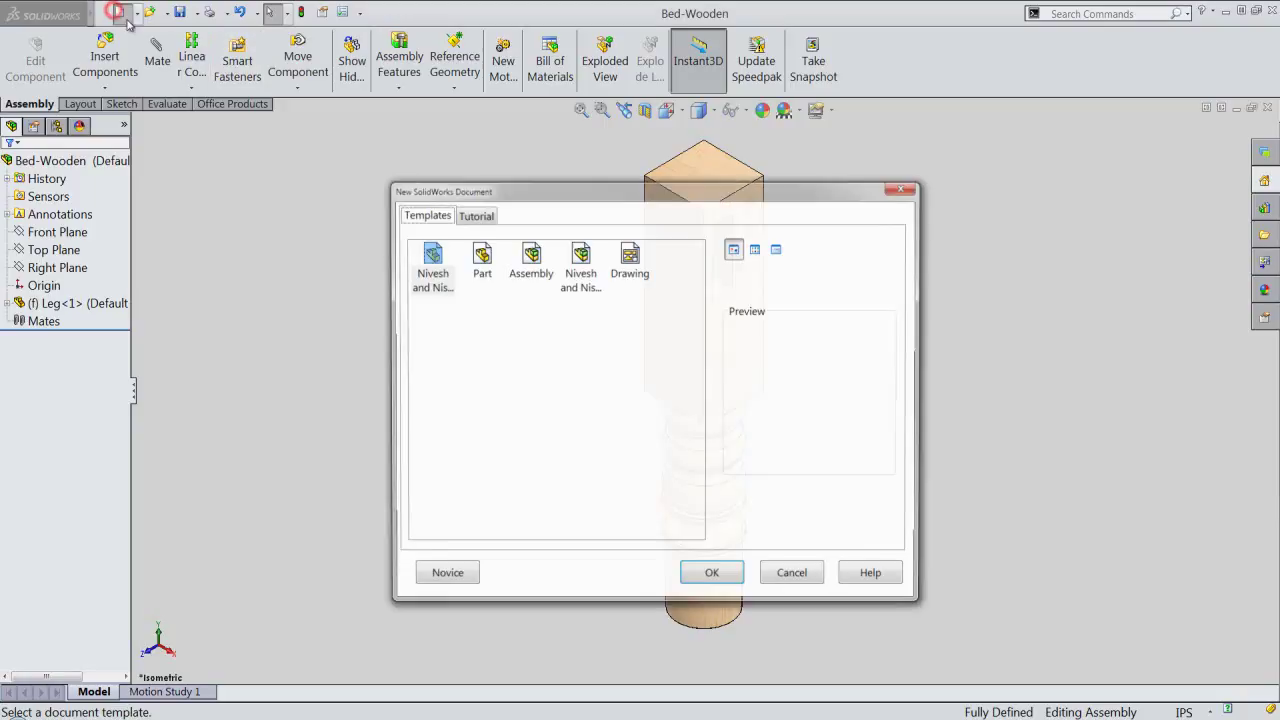
left_click(712, 576)
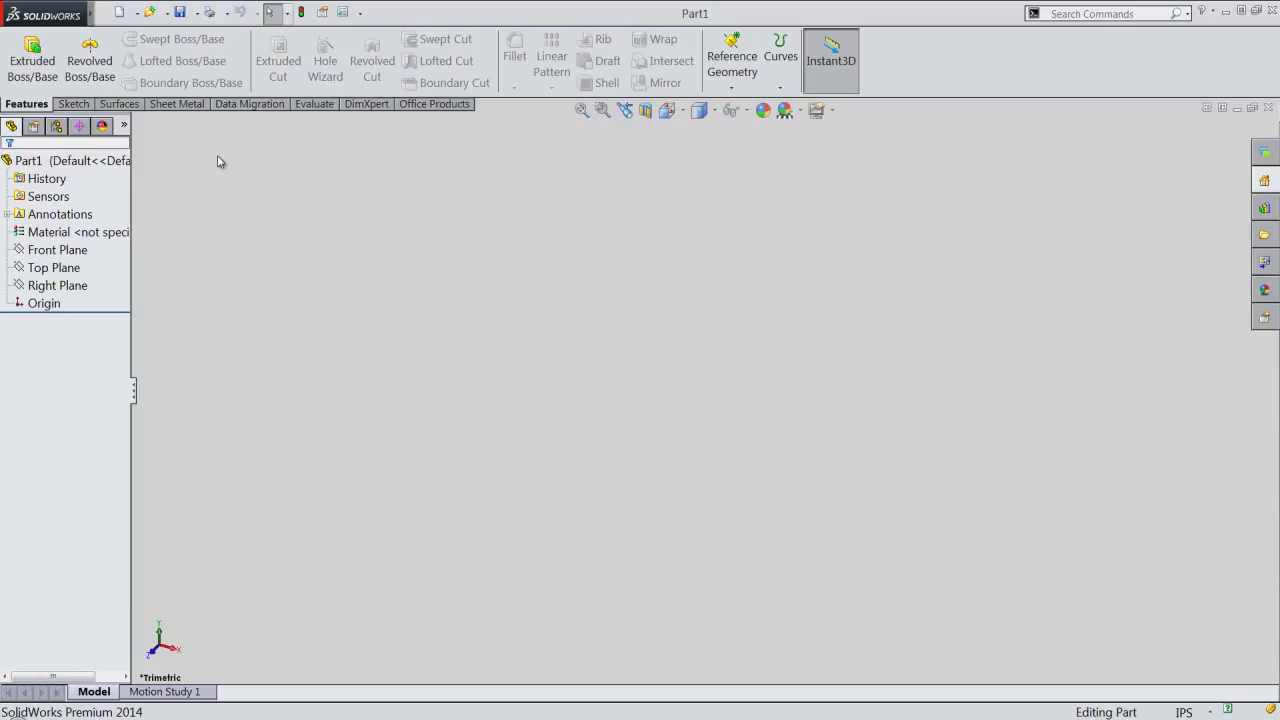
left_click(32, 60)
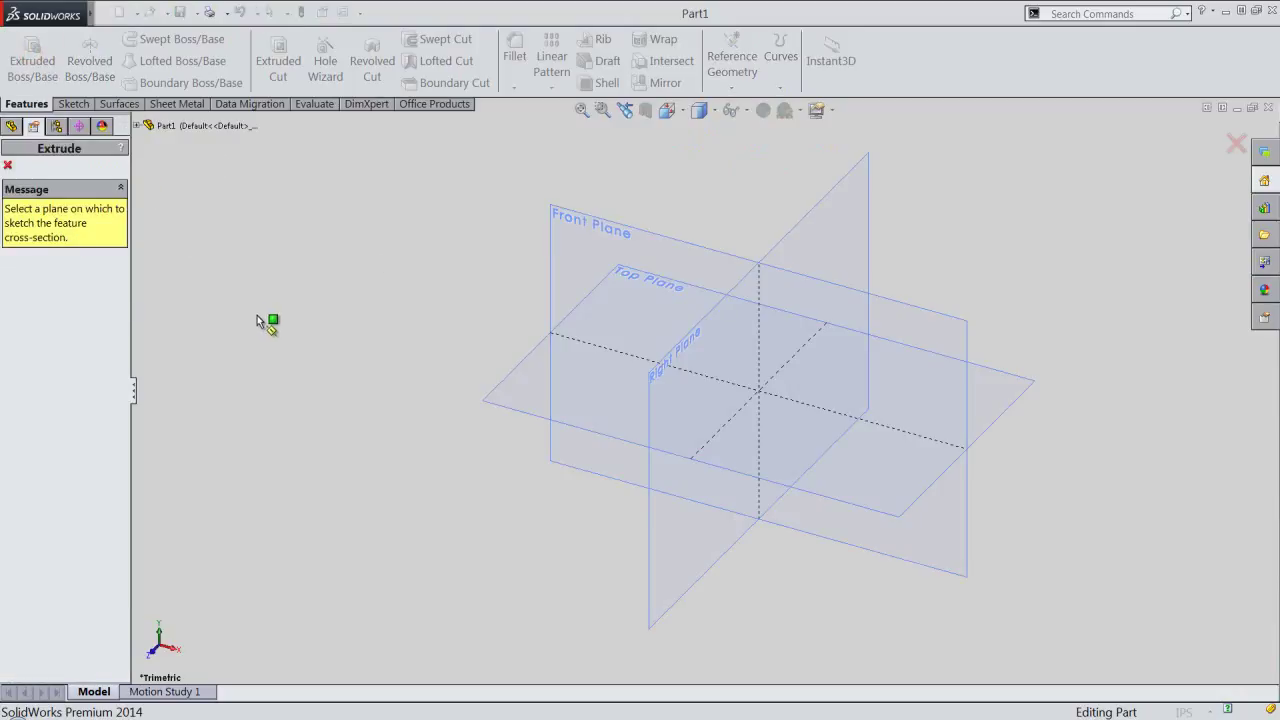
left_click(788, 232)
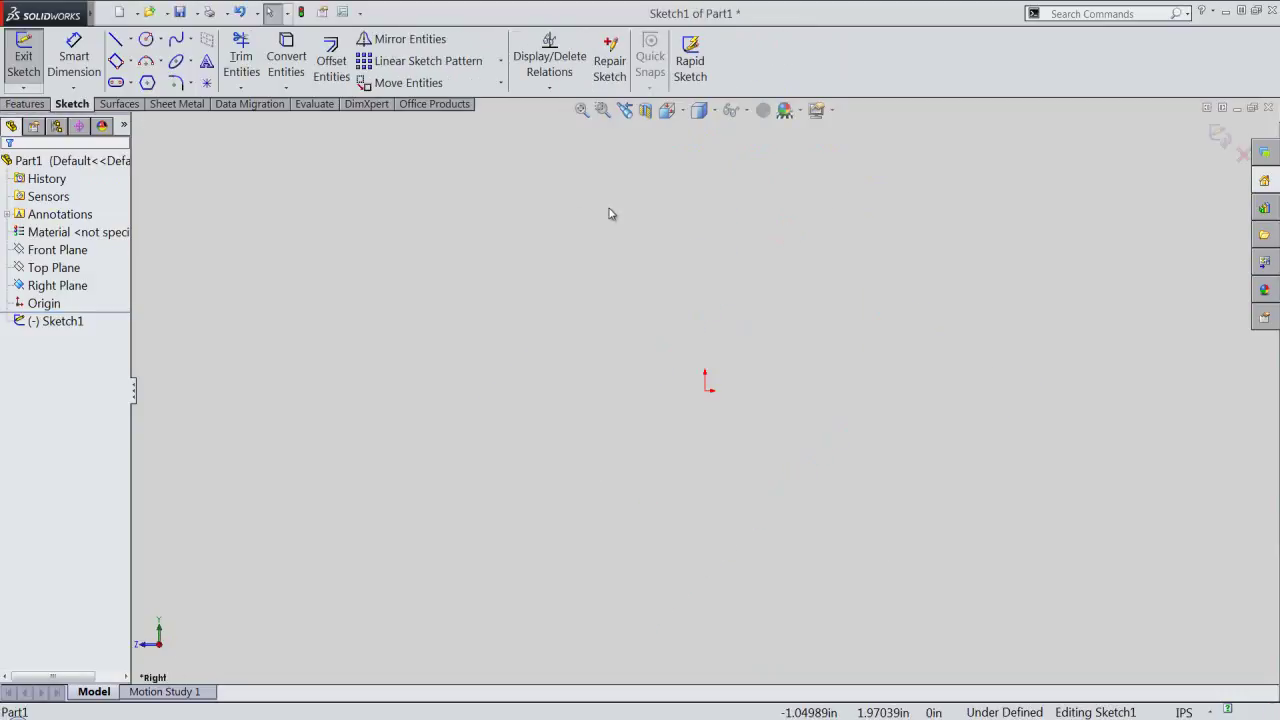
Step: Draw a 3.5 by 1.25 in center rectangle centered on the origin
right_click(609, 208)
left_click(618, 217)
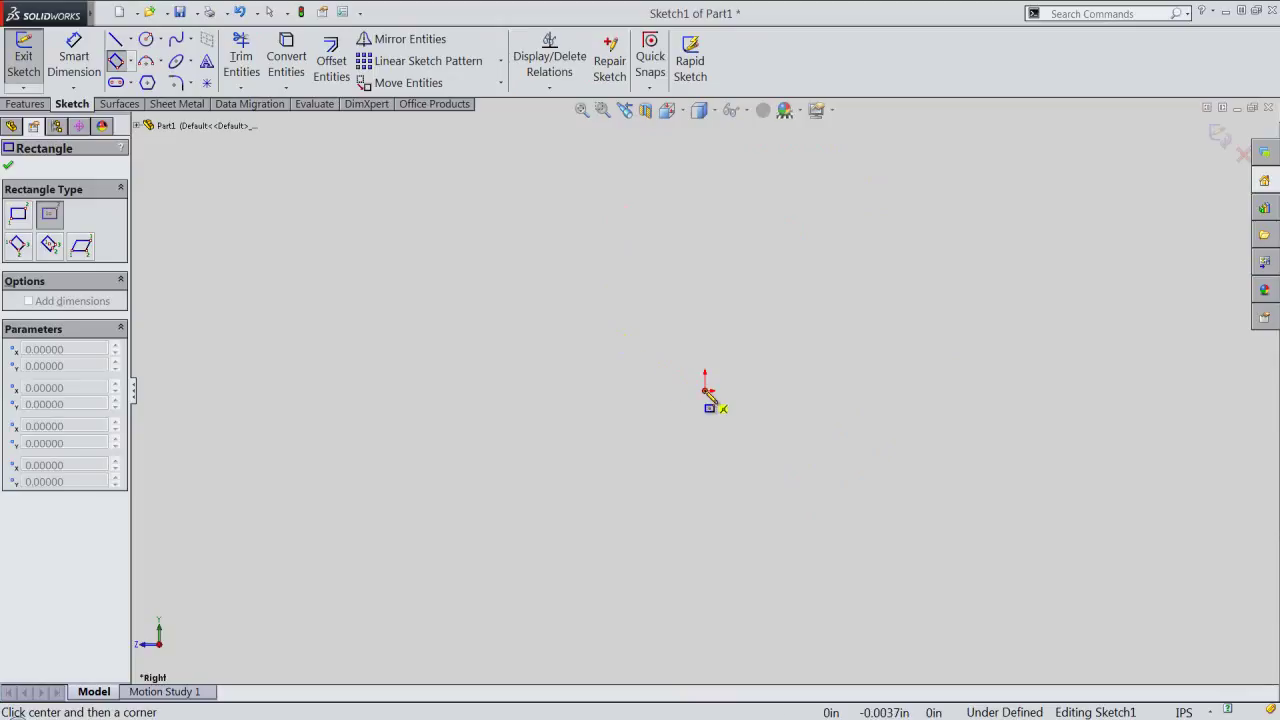
left_click(705, 390)
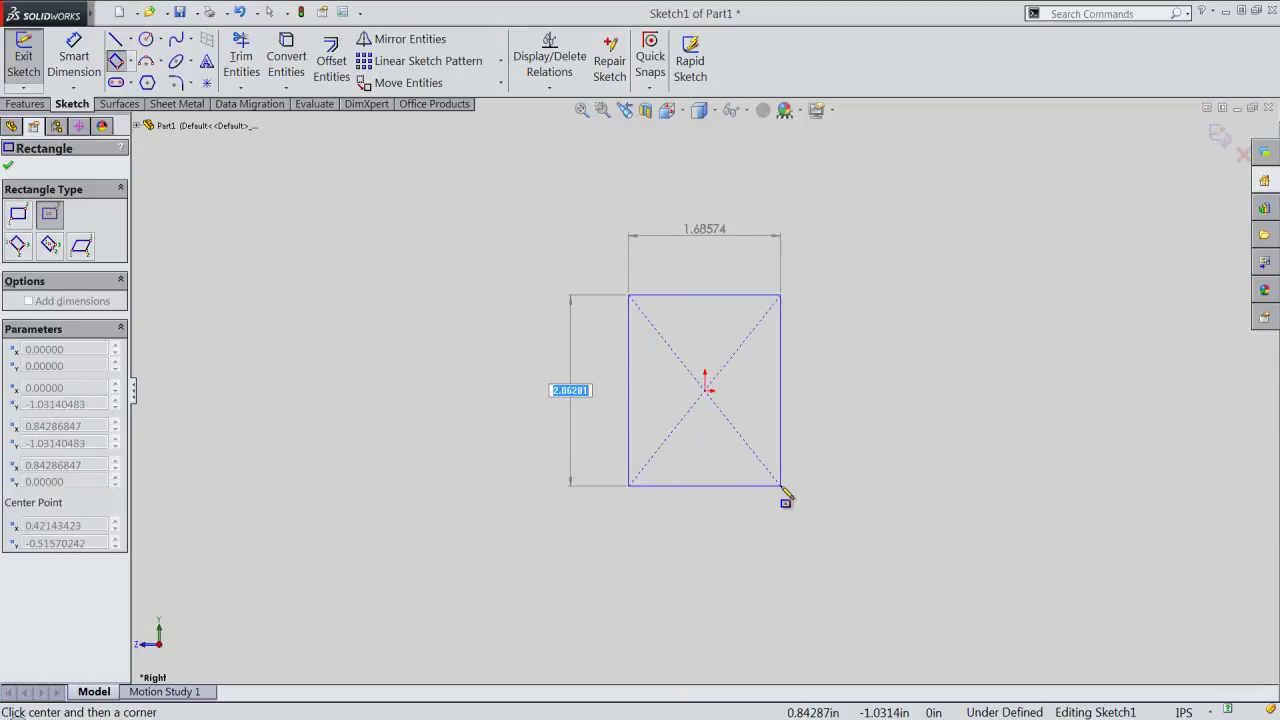
type("3.5")
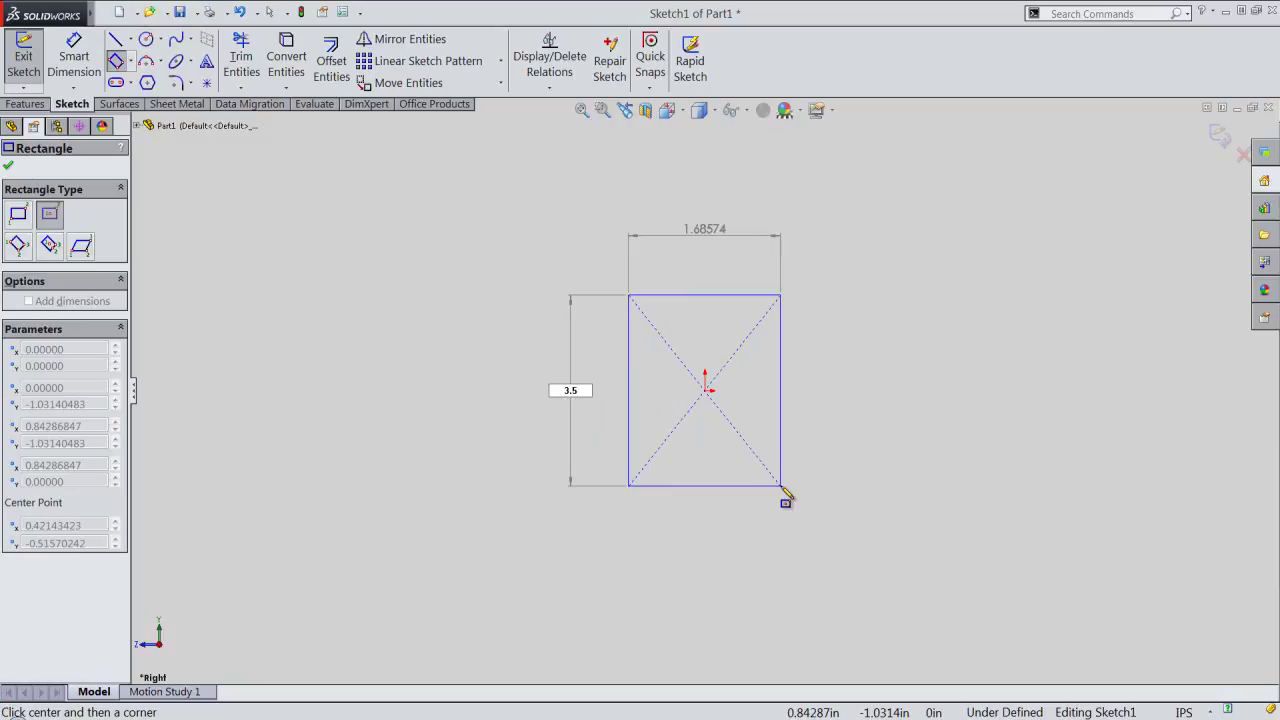
key("Tab")
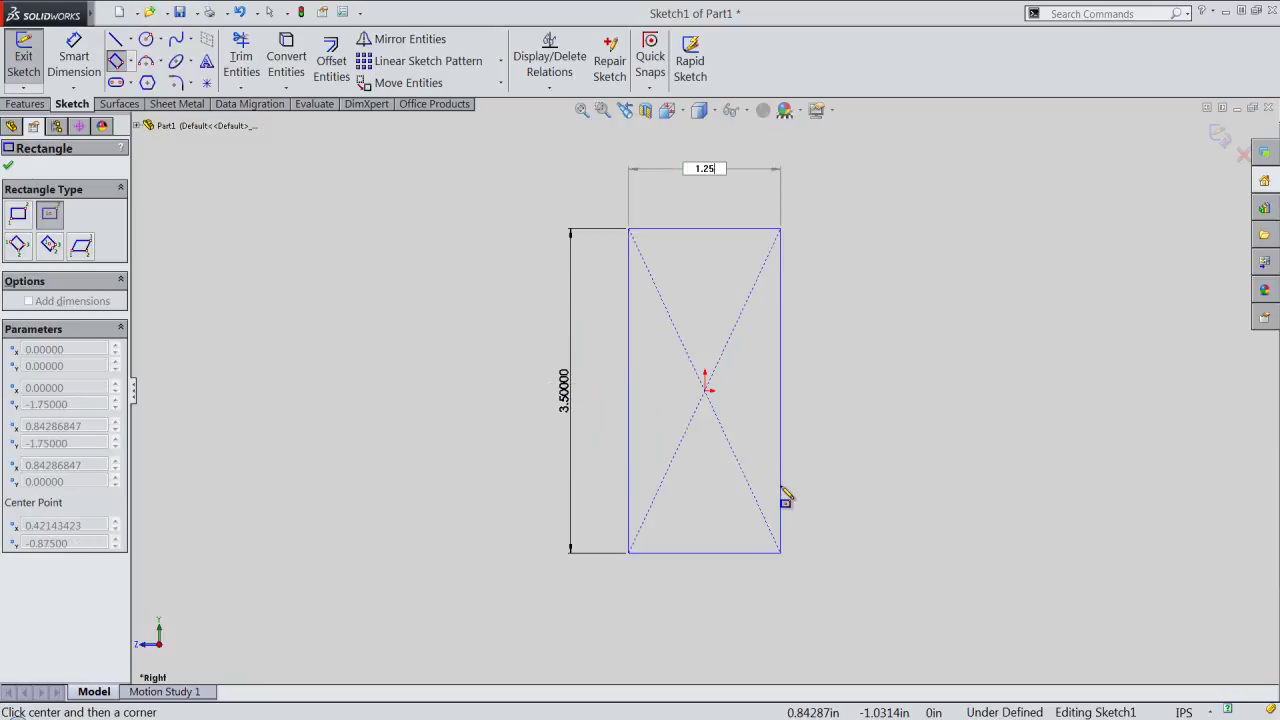
key("Return")
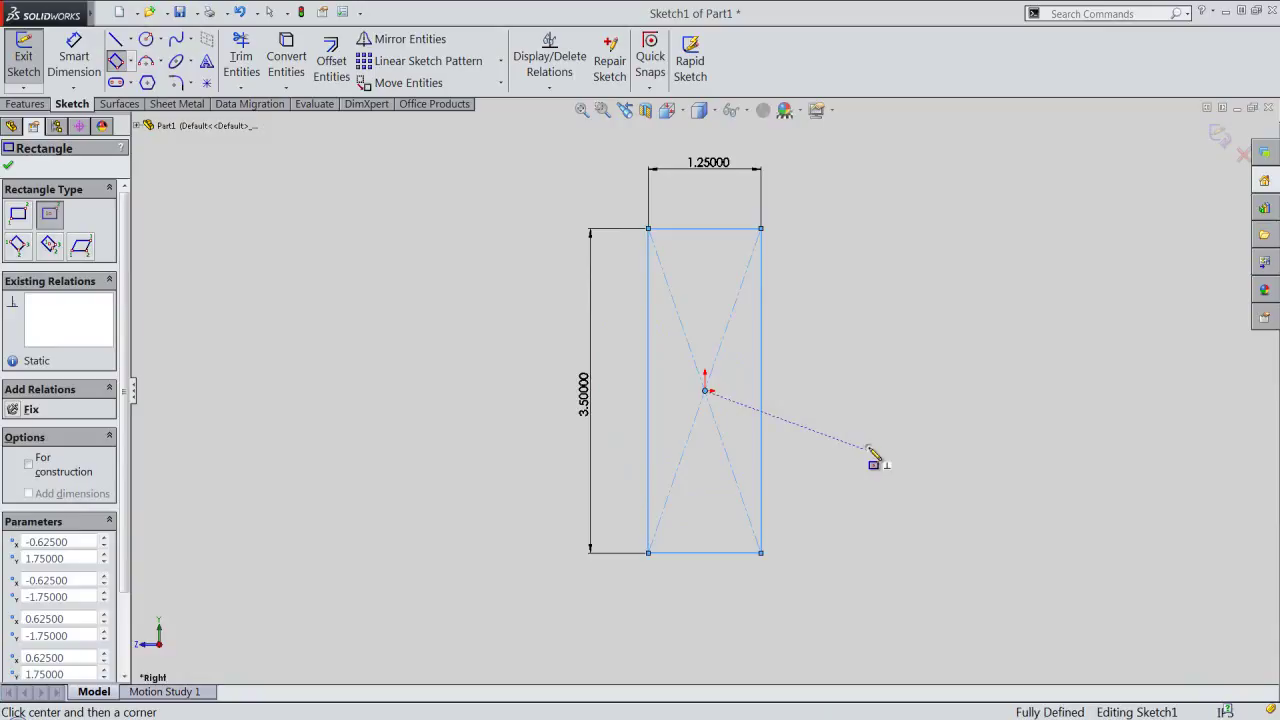
right_click(870, 451)
left_click(989, 122)
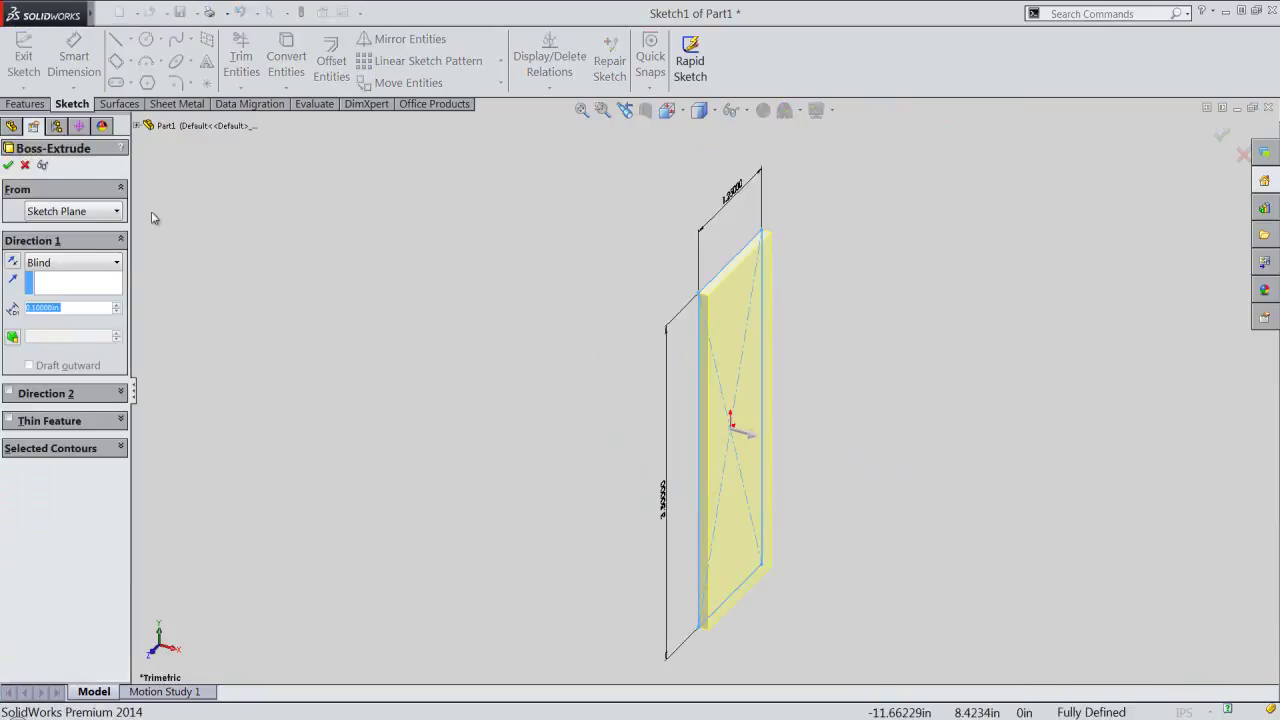
Step: Extrude the rectangle Mid Plane to 70.688 in and view the bar isometrically
left_click(72, 262)
left_click(55, 356)
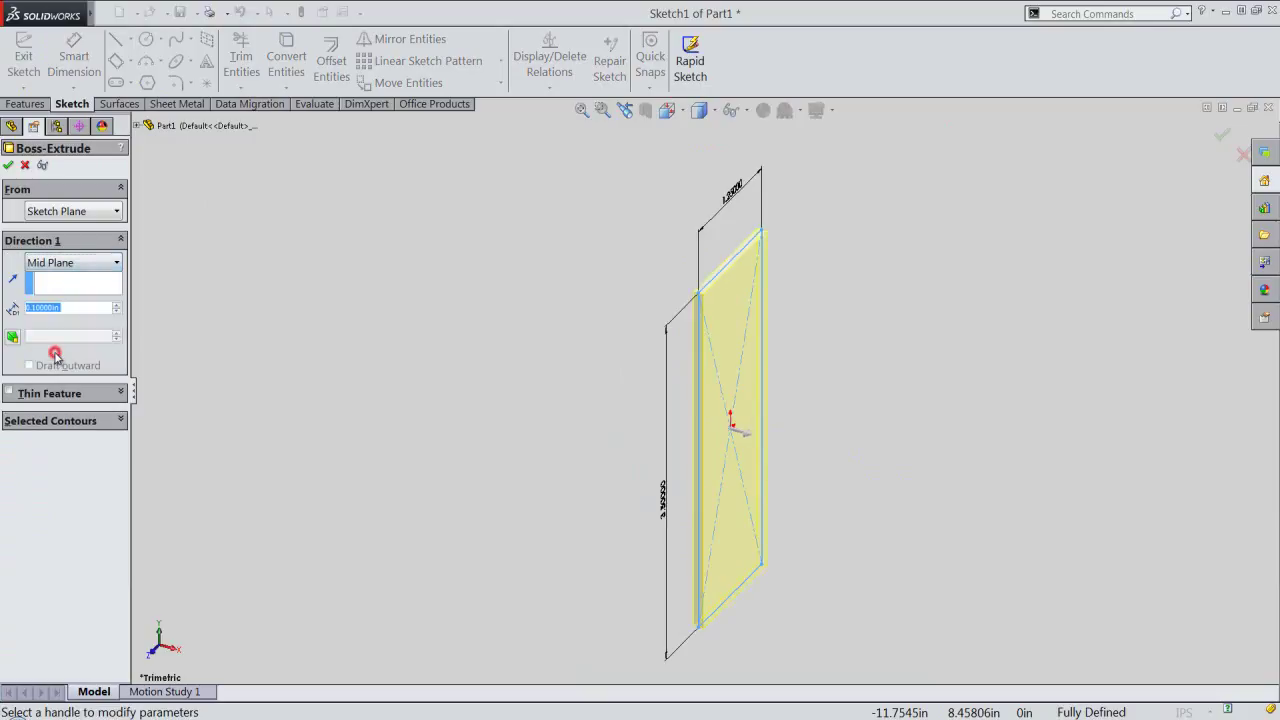
double_click(73, 308)
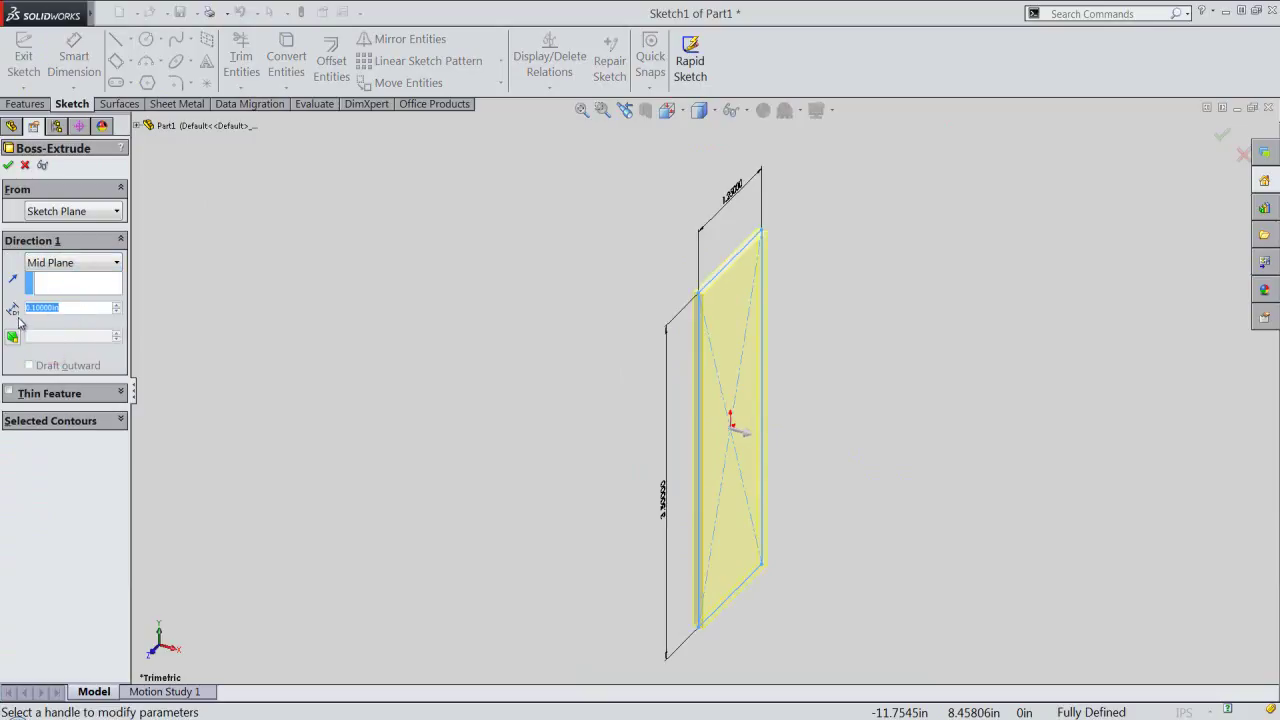
type("70.688")
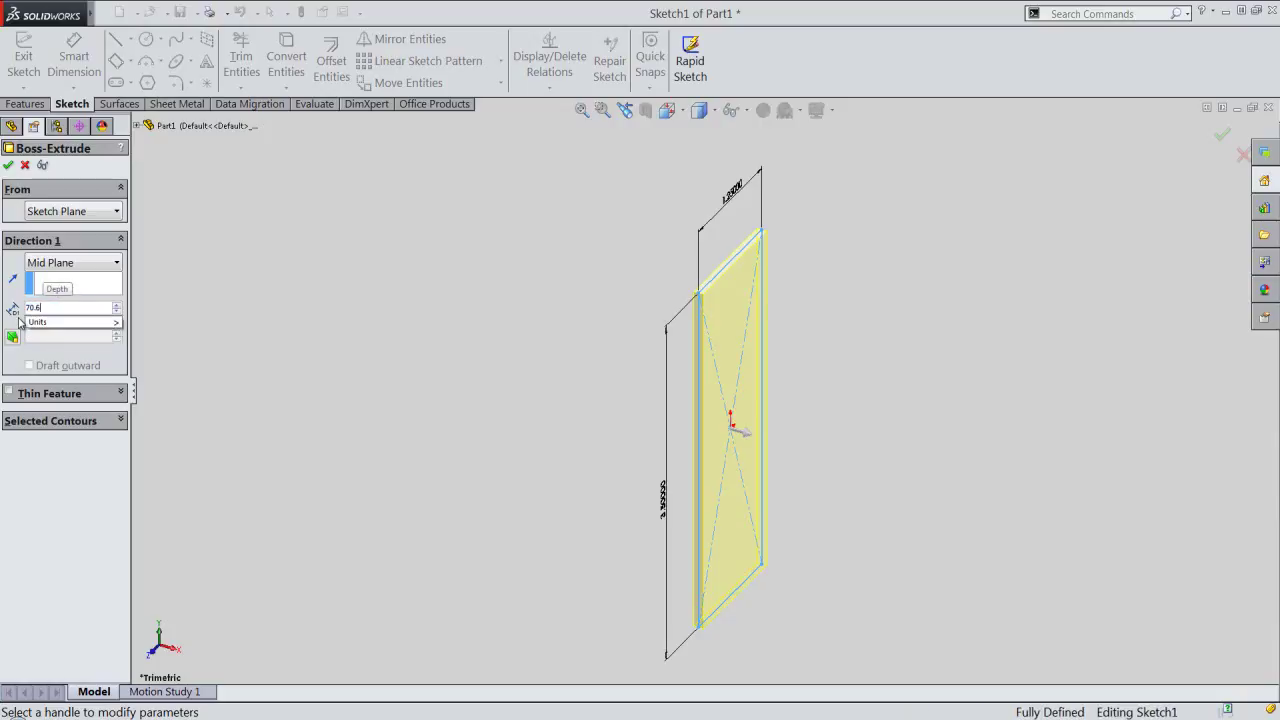
key("Return")
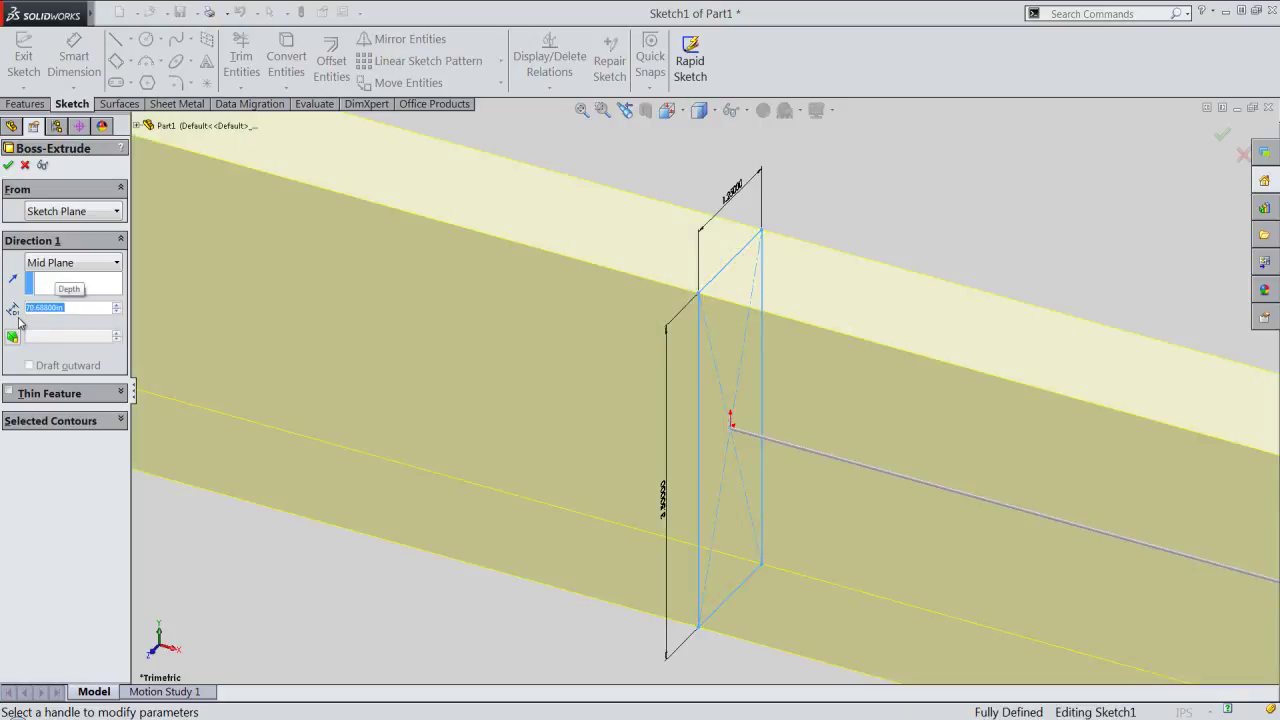
left_click(9, 166)
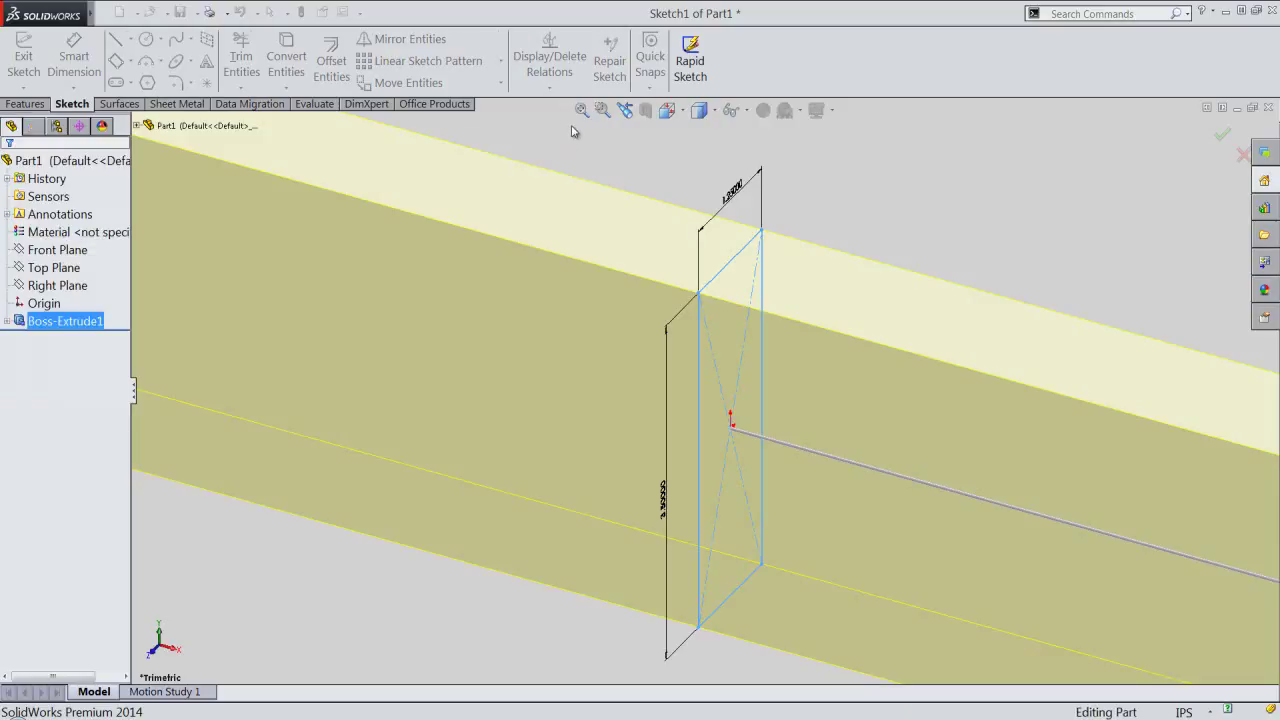
left_click(581, 112)
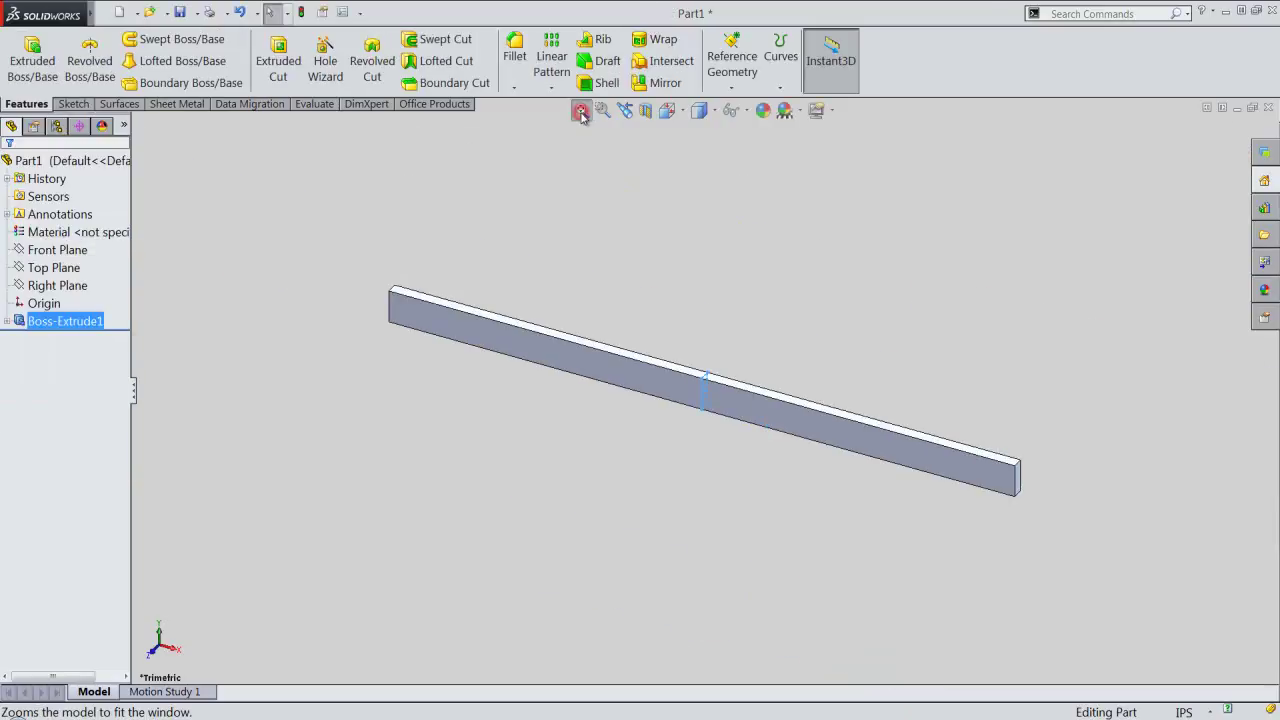
left_click(668, 112)
left_click(706, 336)
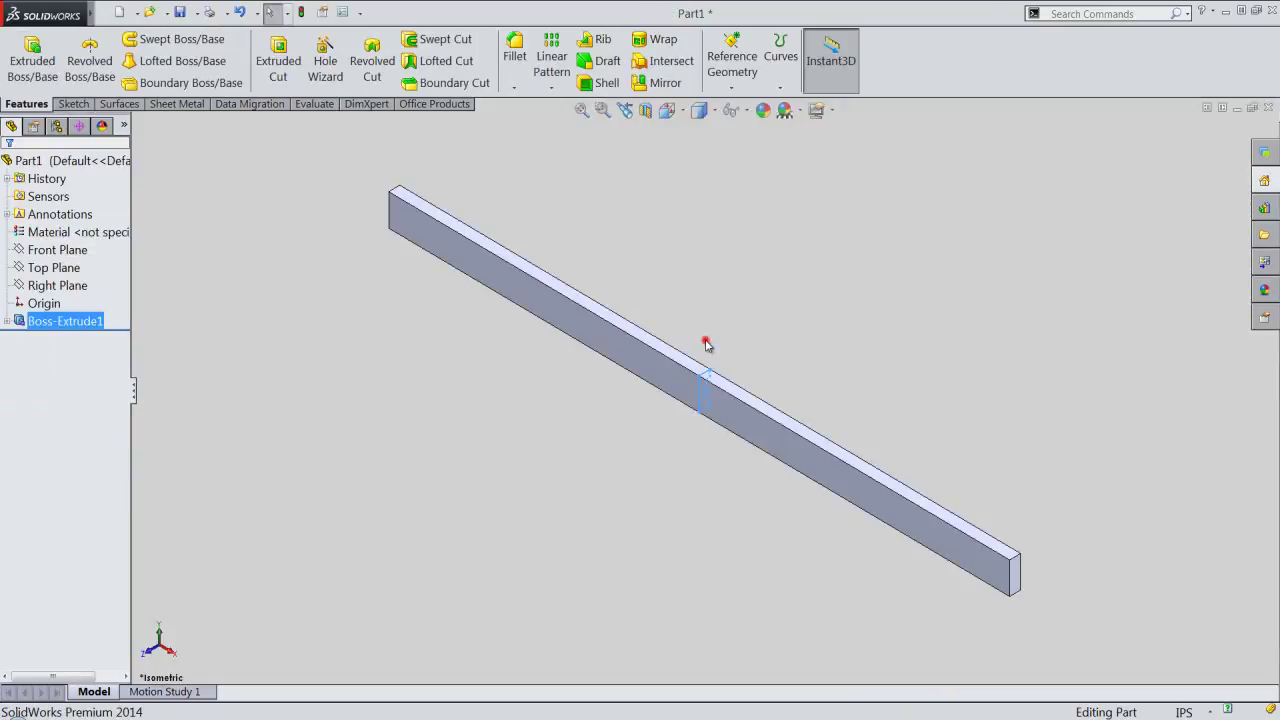
left_click(685, 257)
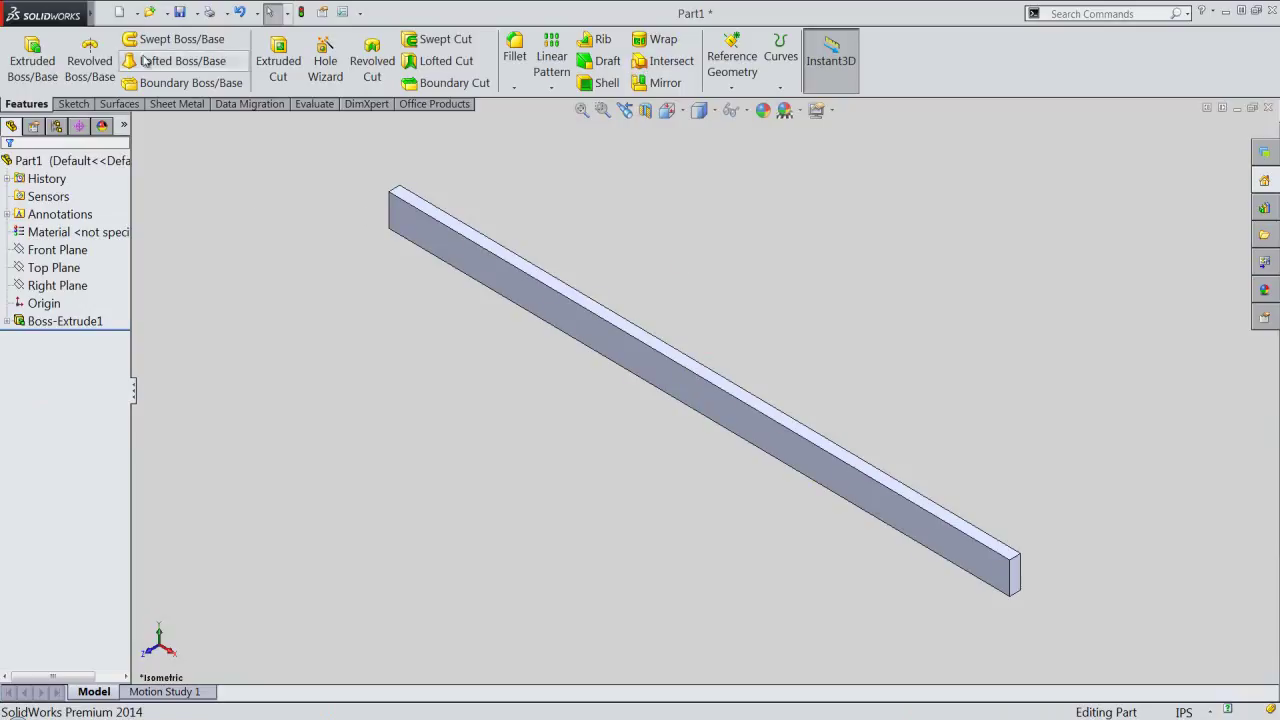
Step: Save the new part as Frame_1
left_click(182, 14)
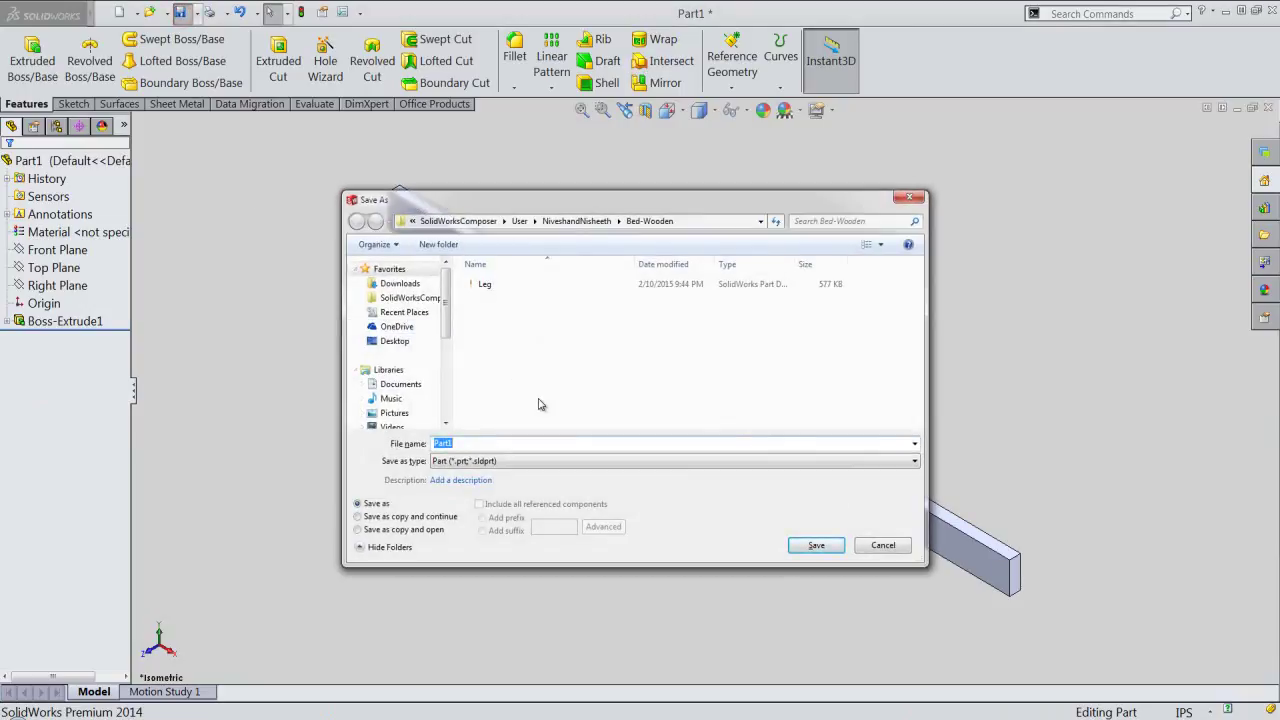
type("Frame_1")
left_click(816, 545)
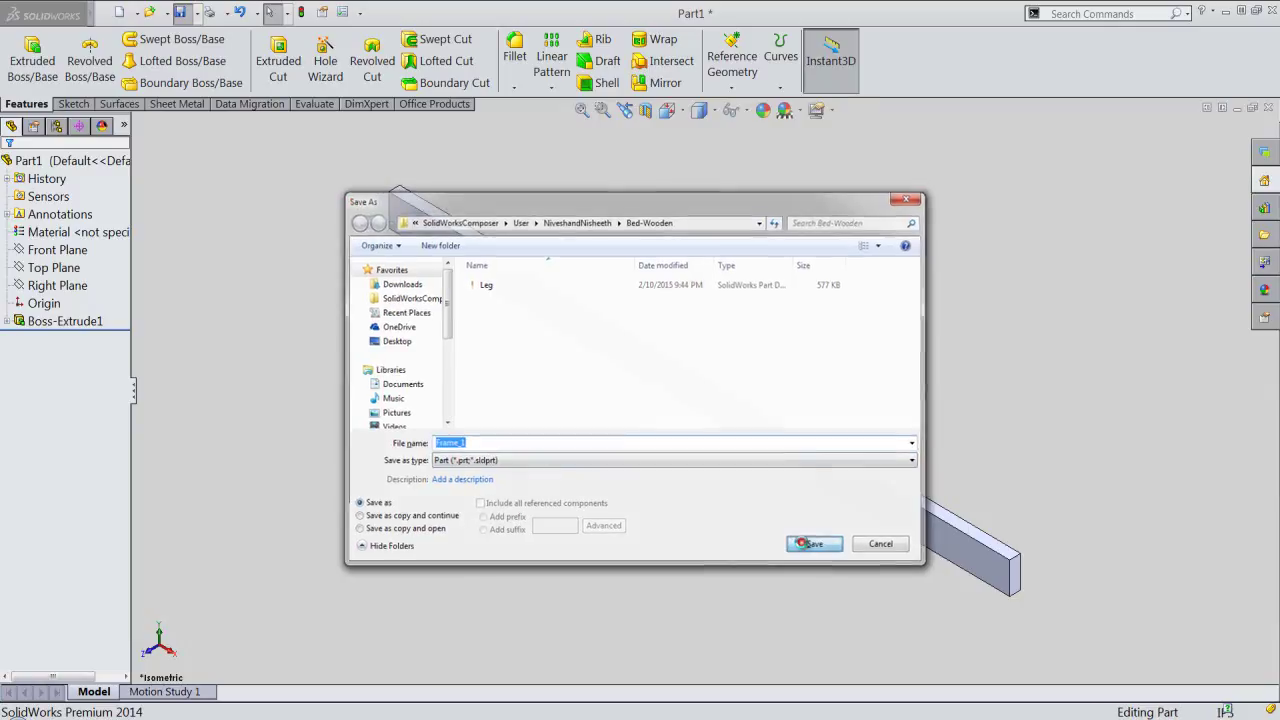
Step: Apply the Organic > Wood > Maple polished maple 2d appearance to the whole part
left_click(223, 285)
left_click(100, 158)
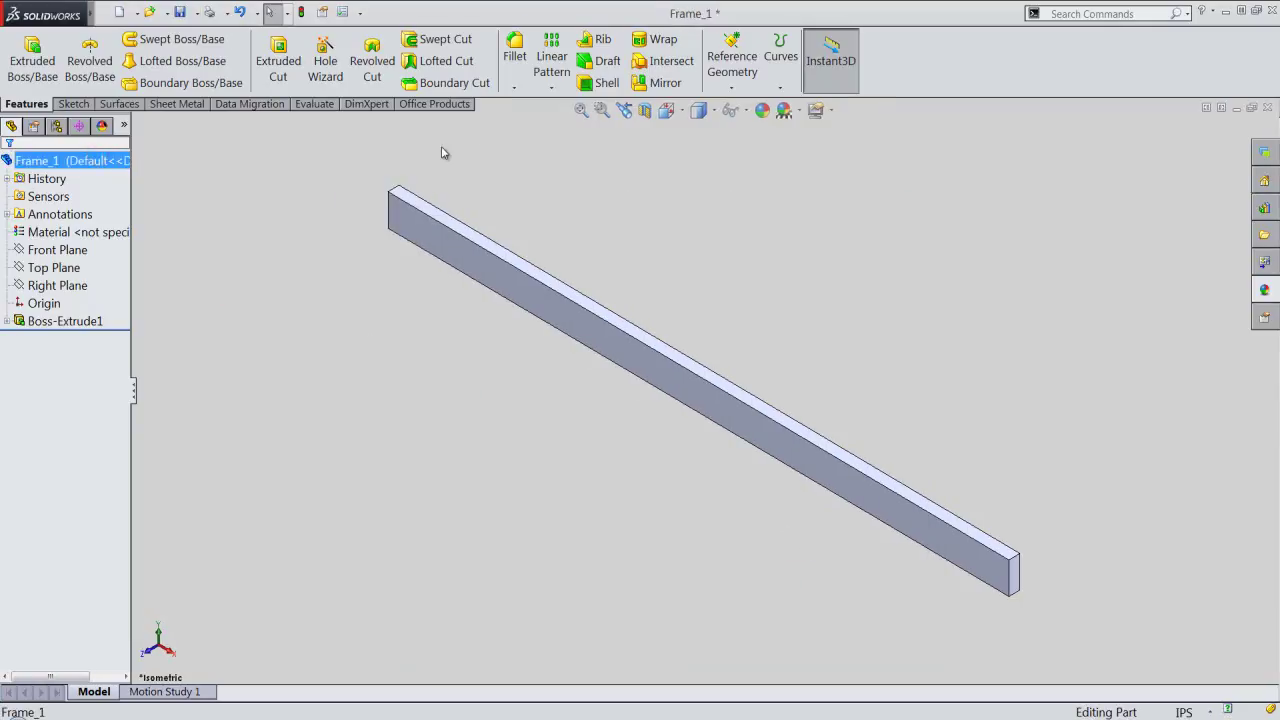
left_click(762, 110)
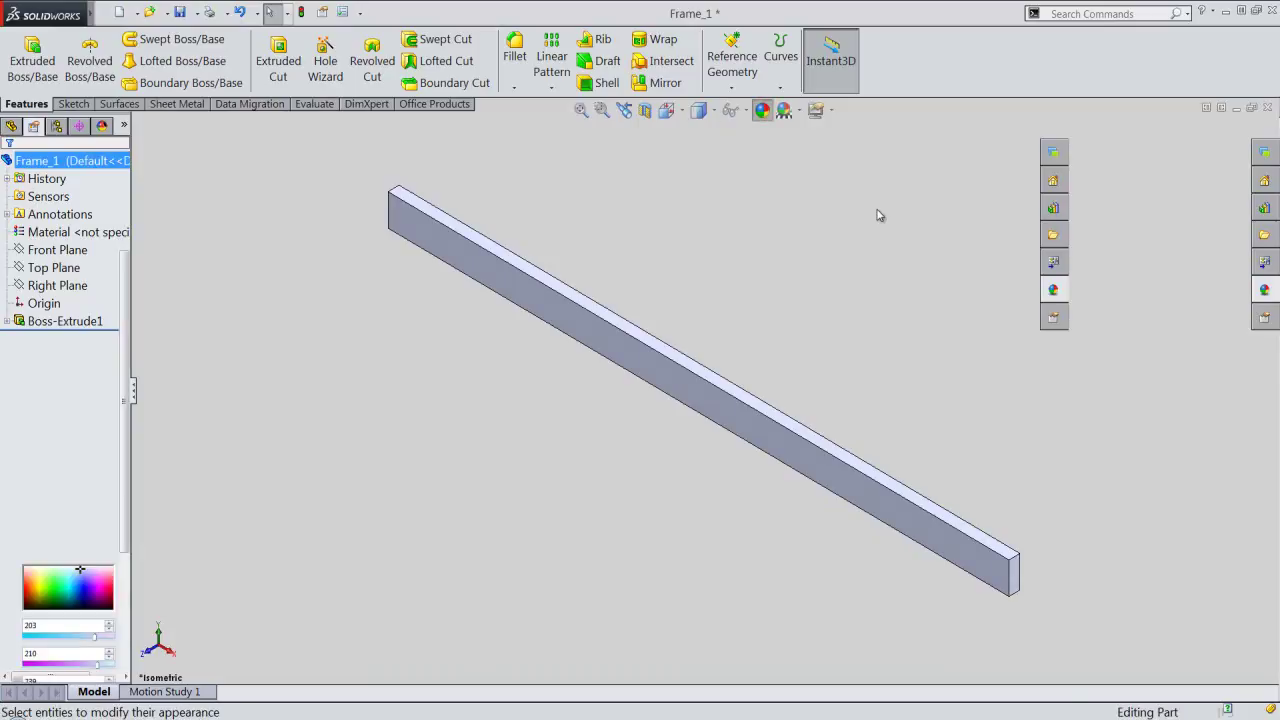
left_click(1078, 158)
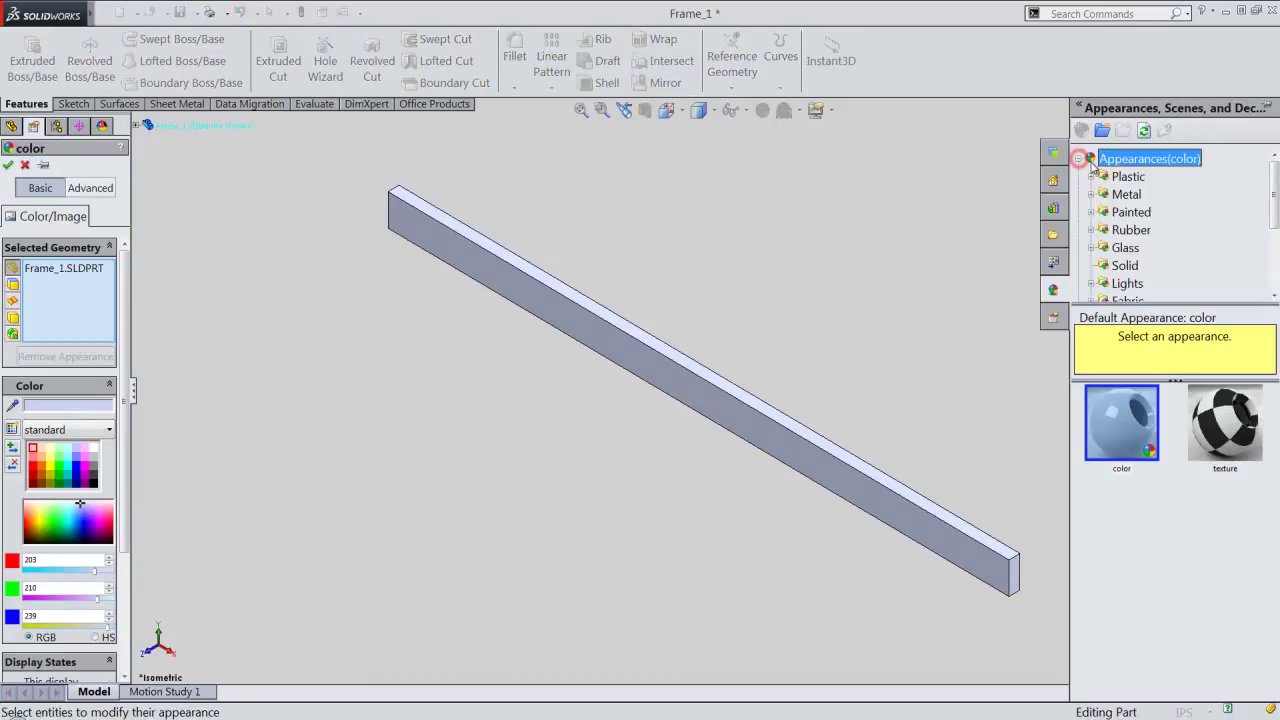
left_click_drag(1276, 207, 1276, 250)
left_click(1090, 230)
left_click(1104, 194)
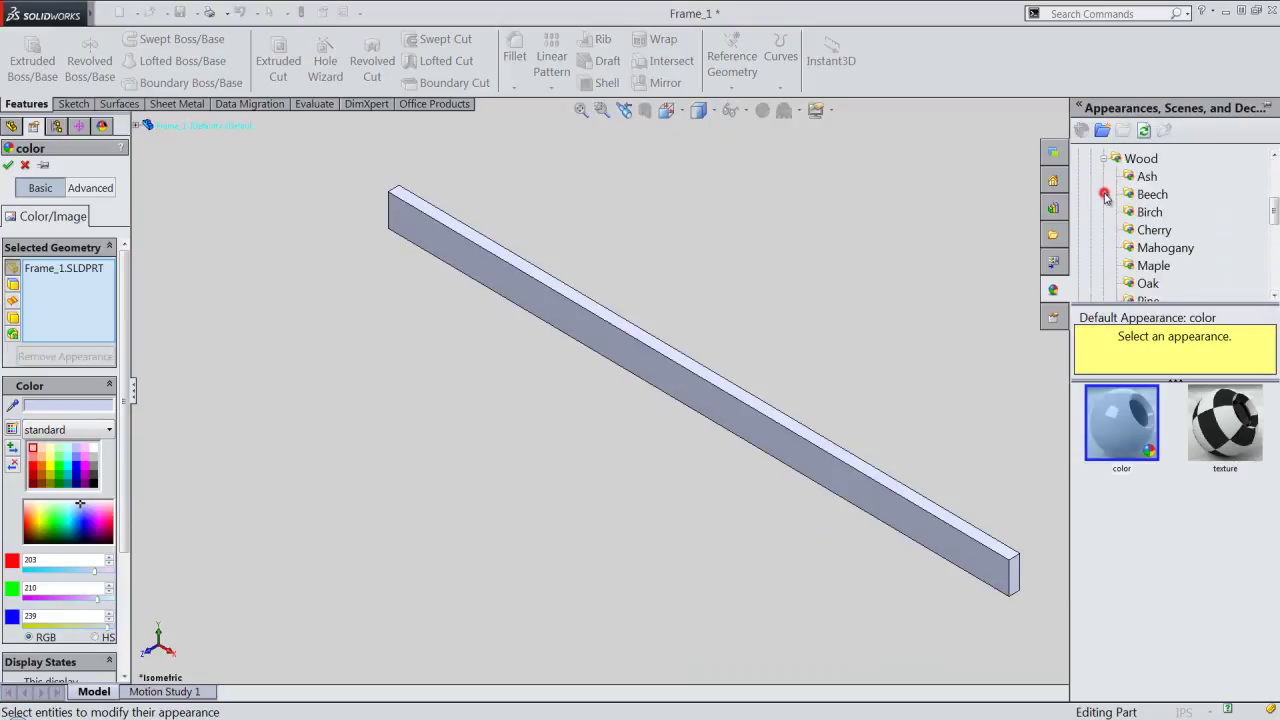
left_click(1150, 265)
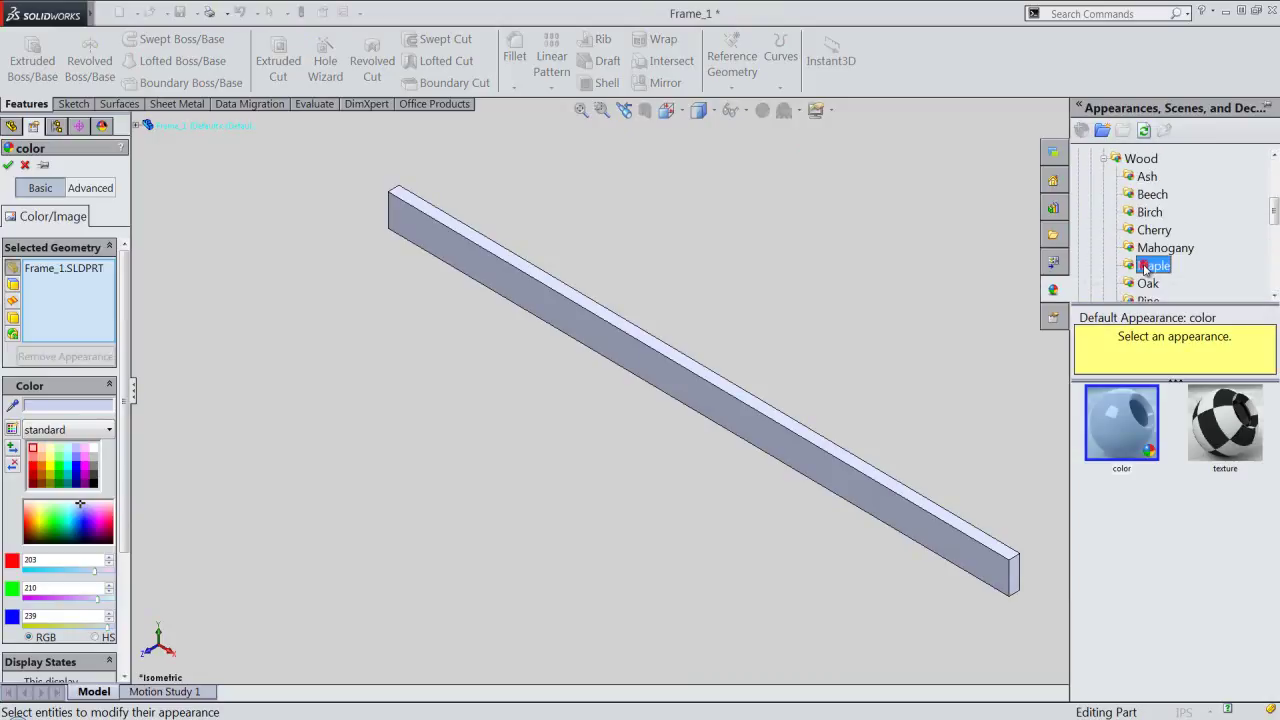
left_click(1148, 430)
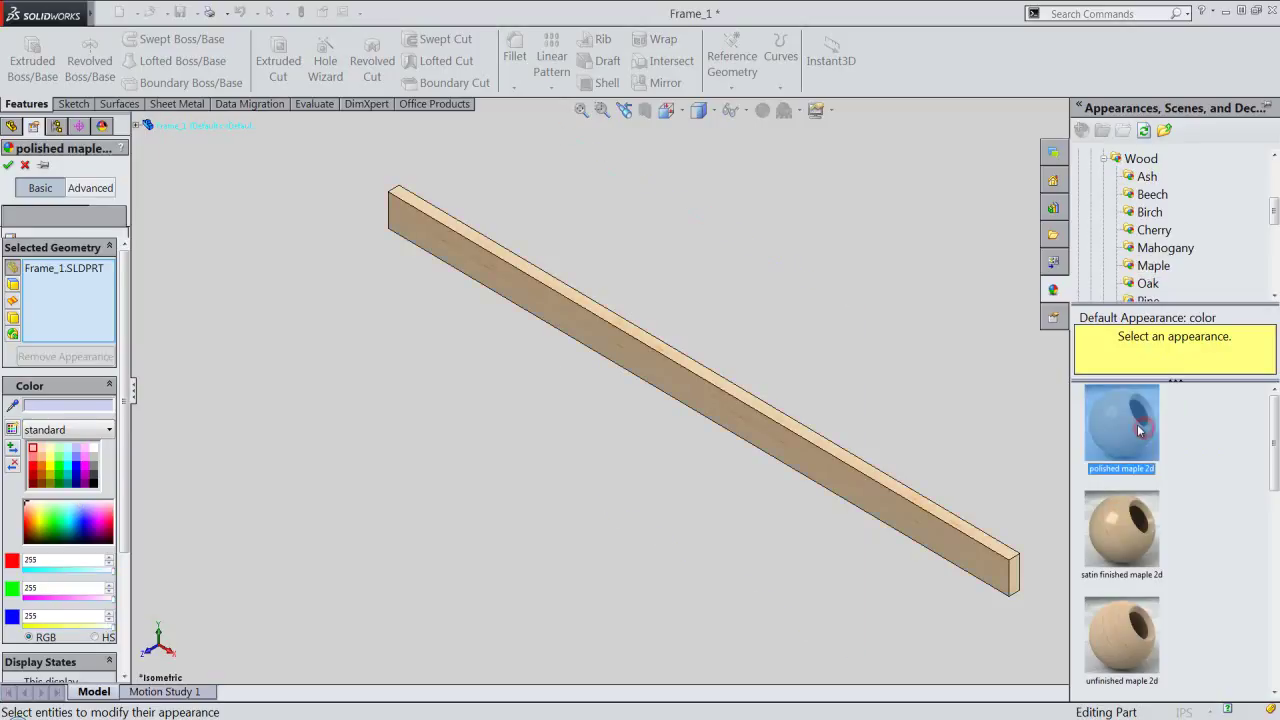
left_click(8, 167)
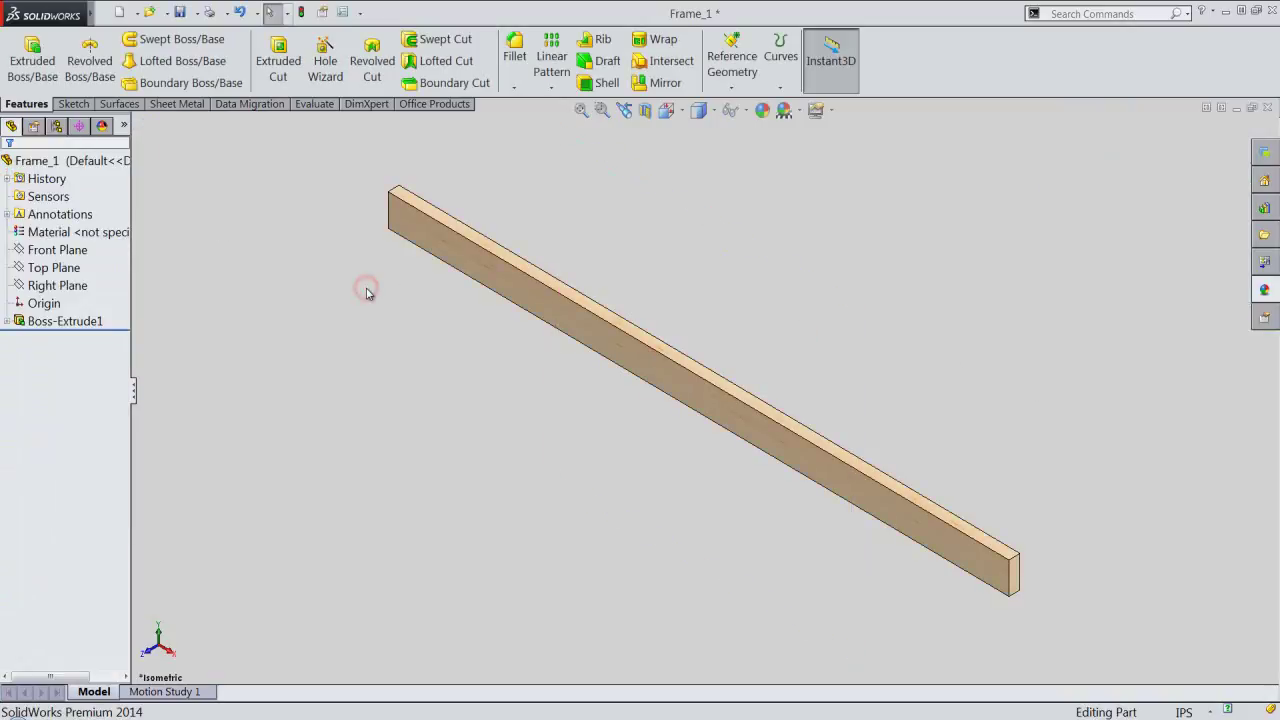
Step: Sketch a 0.75 by 0.75 in corner rectangle at the top corner of the bar's end face
left_click(279, 66)
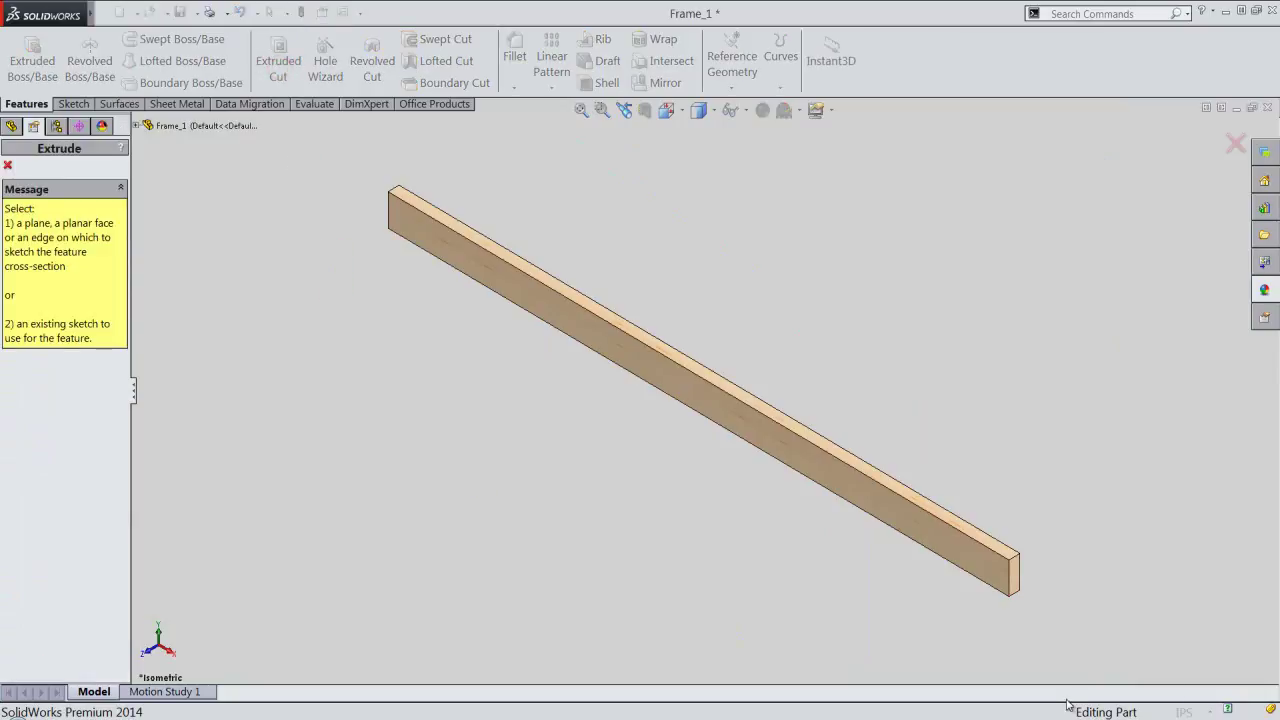
scroll(1000, 560, "down", 3)
scroll(970, 539, "down", 2)
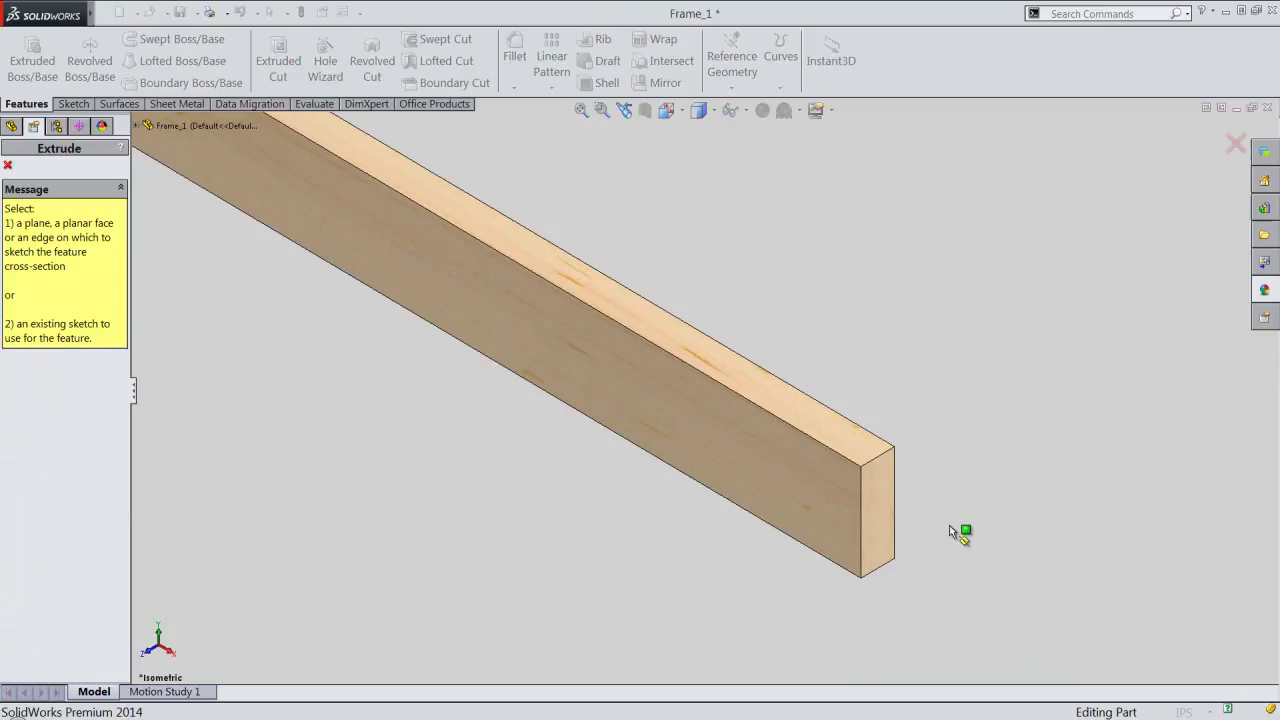
left_click(878, 502)
scroll(878, 502, "down", 2)
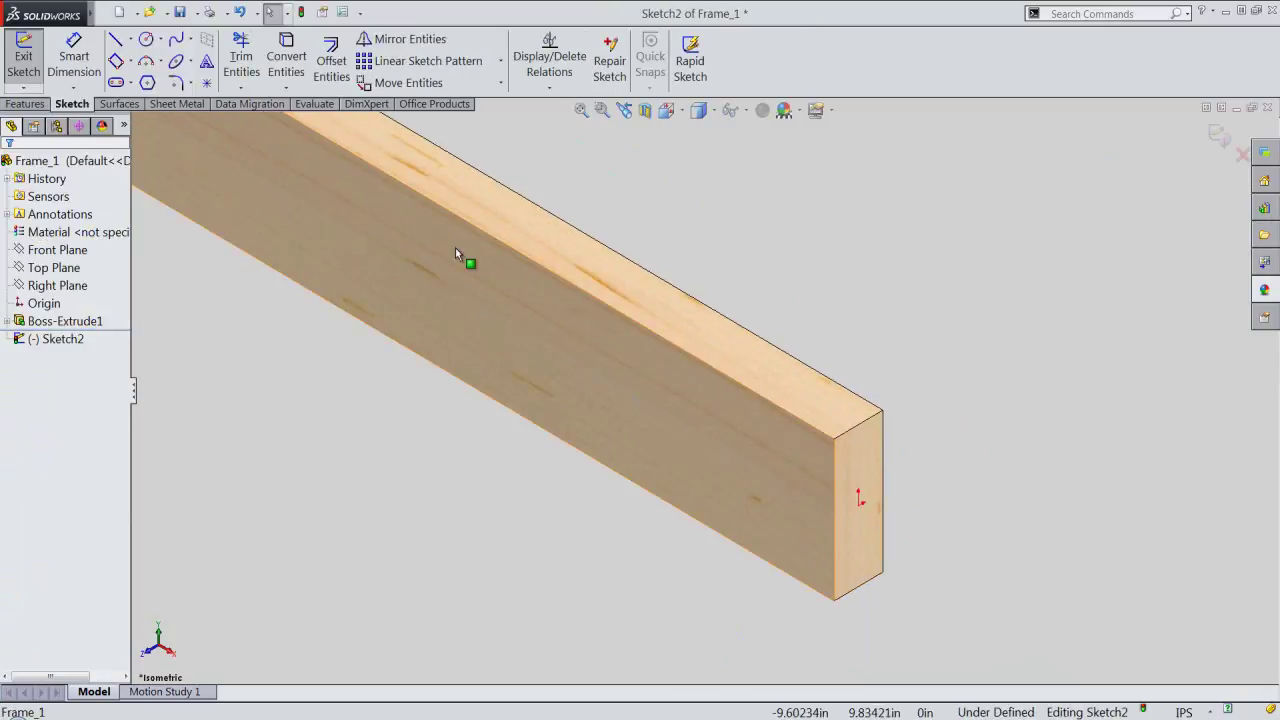
left_click(133, 64)
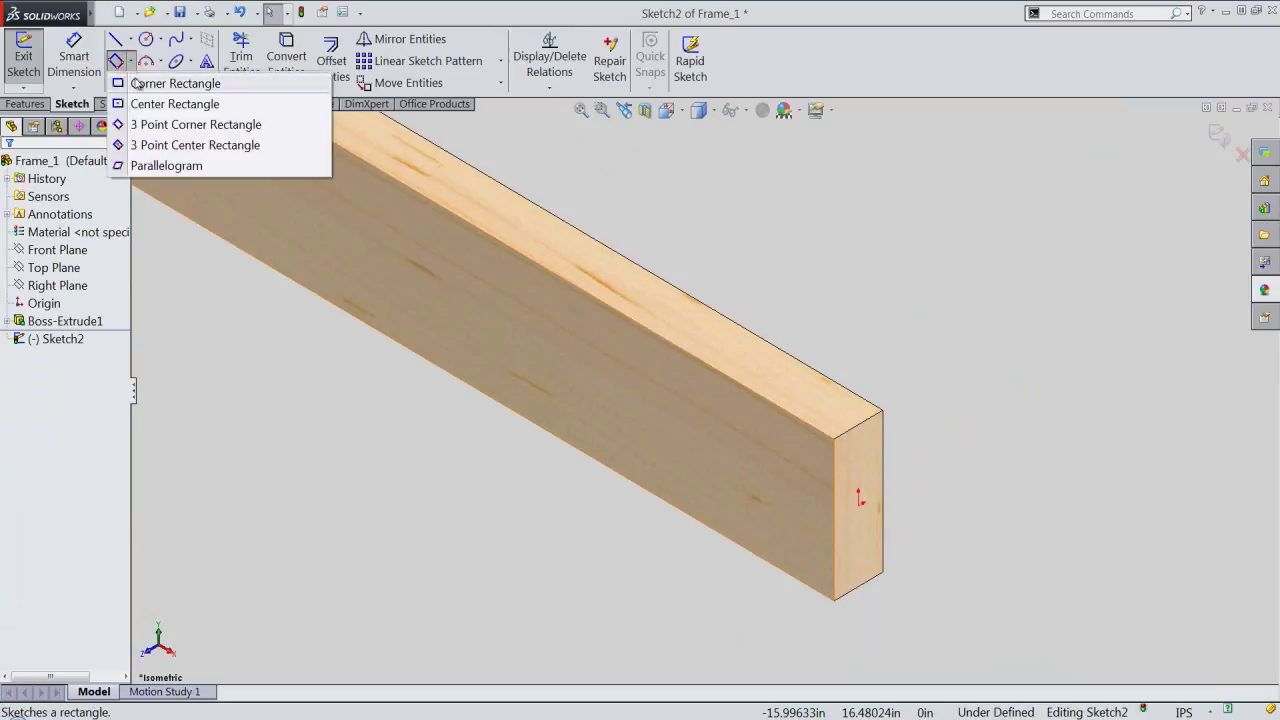
left_click(140, 83)
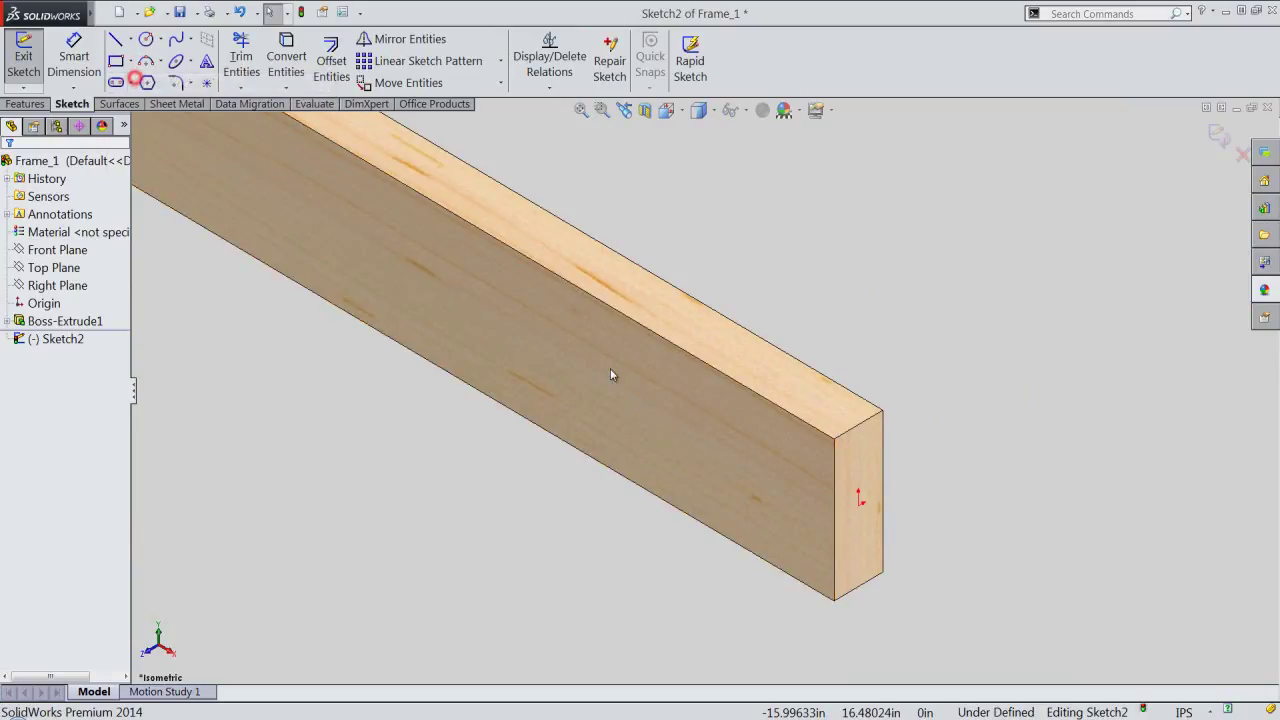
left_click(883, 411)
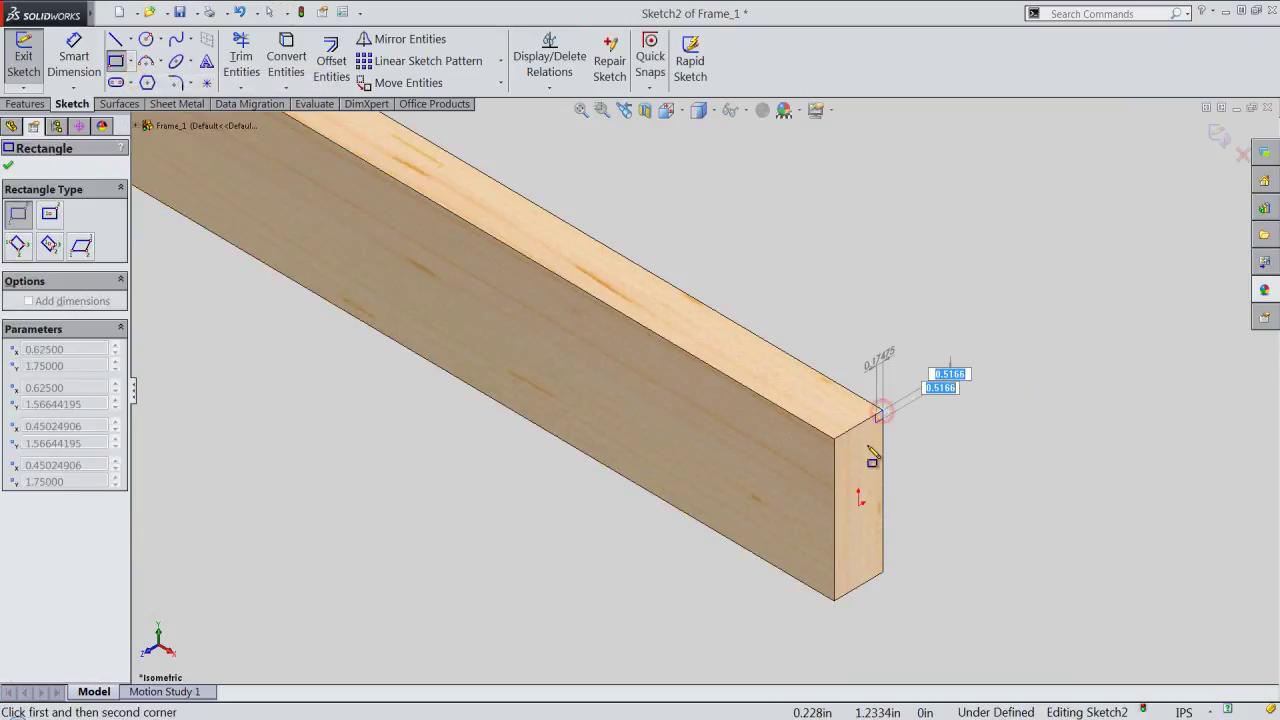
key("BackSpace")
type(".75")
key("Return")
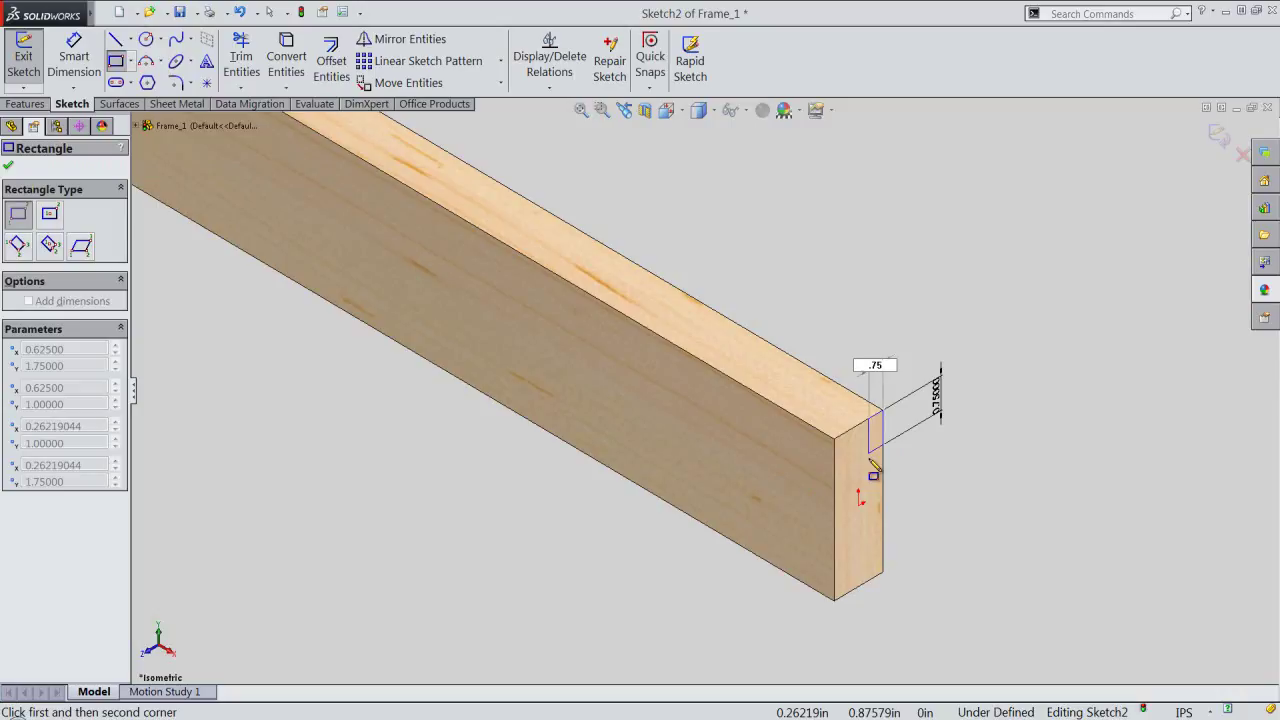
key("Return")
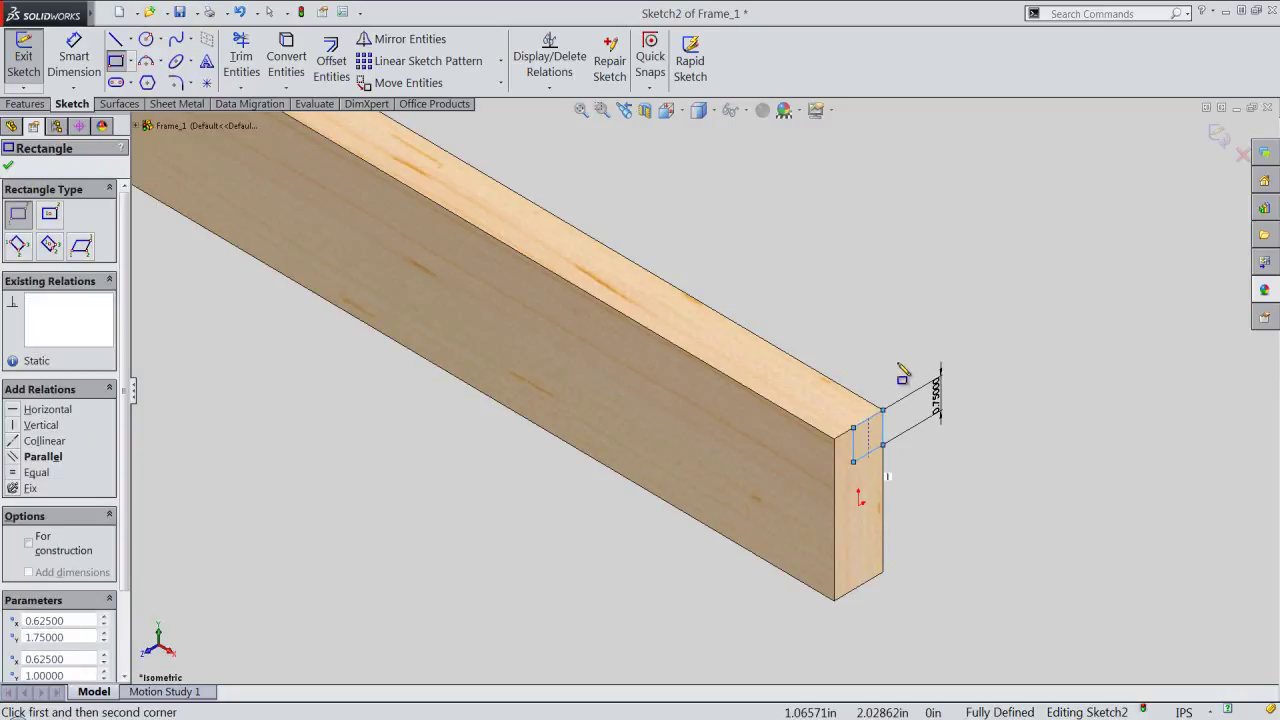
Step: Cut the rectangle Through All along the bar's full length
right_click(893, 371)
left_click(1010, 124)
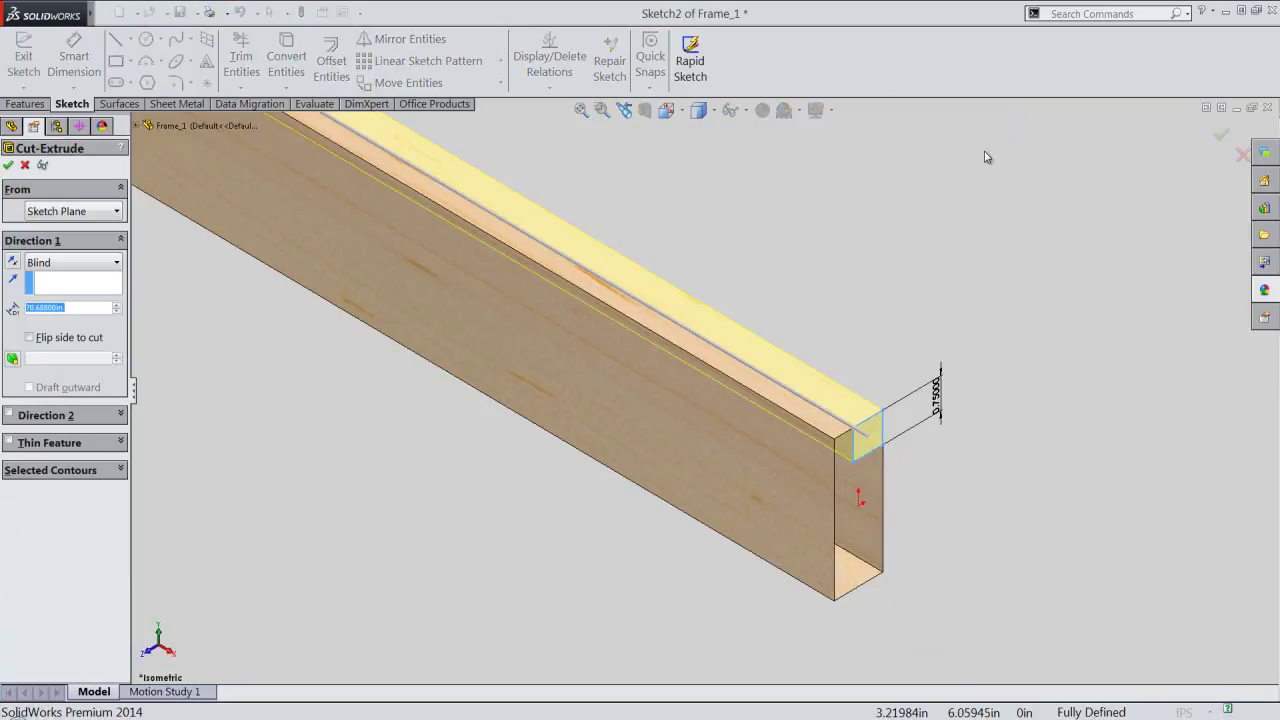
left_click(100, 262)
left_click(93, 292)
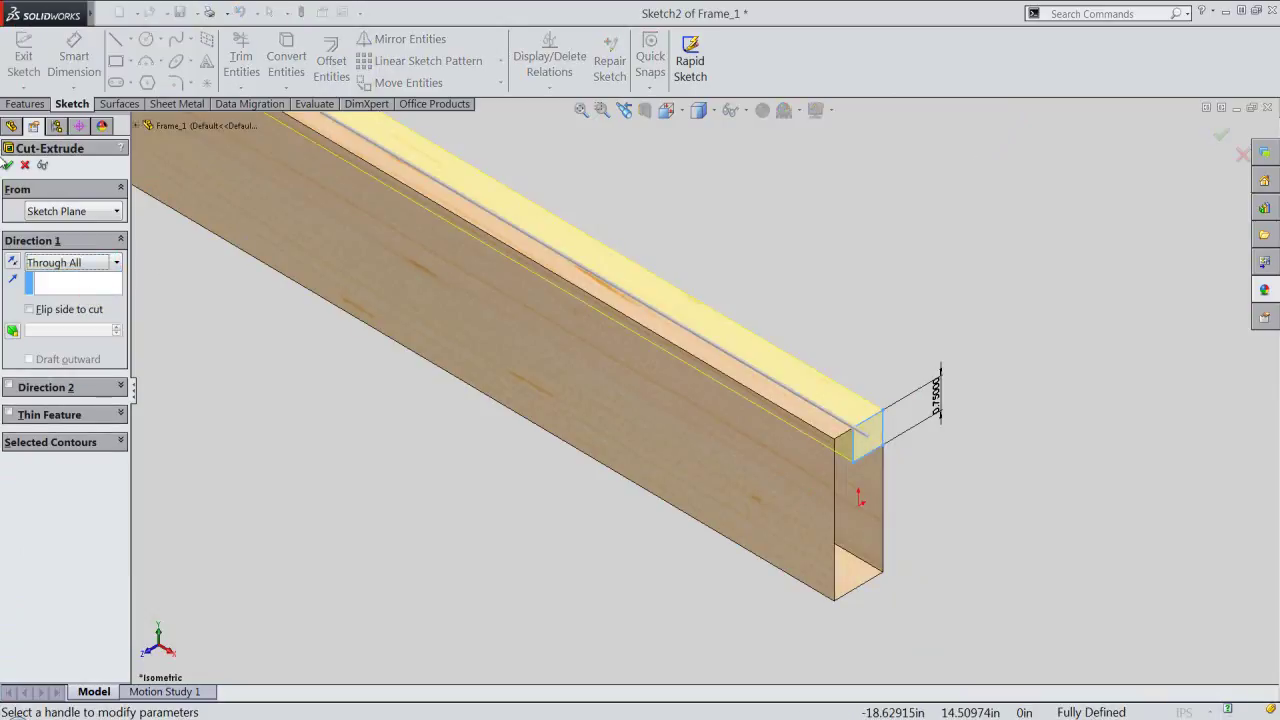
key("Return")
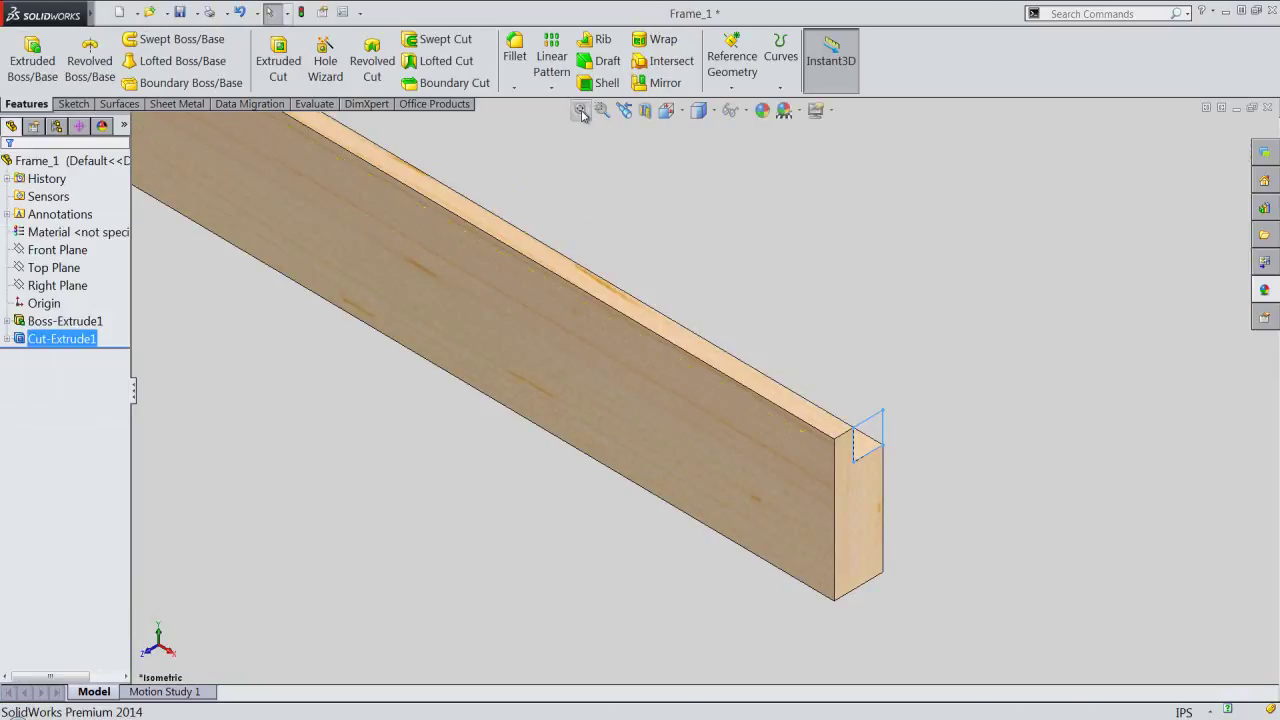
left_click(580, 110)
Step: Save Frame_1 and rotate the view to the rail's other side
left_click(603, 190)
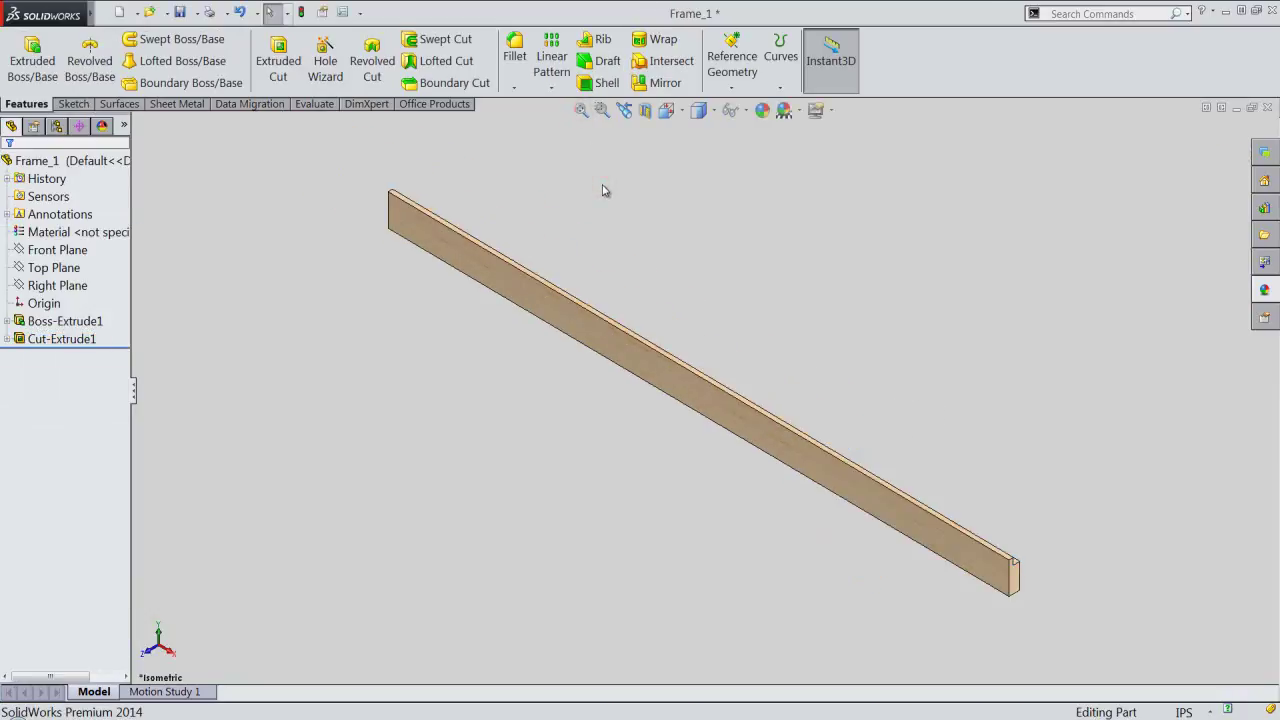
left_click(180, 12)
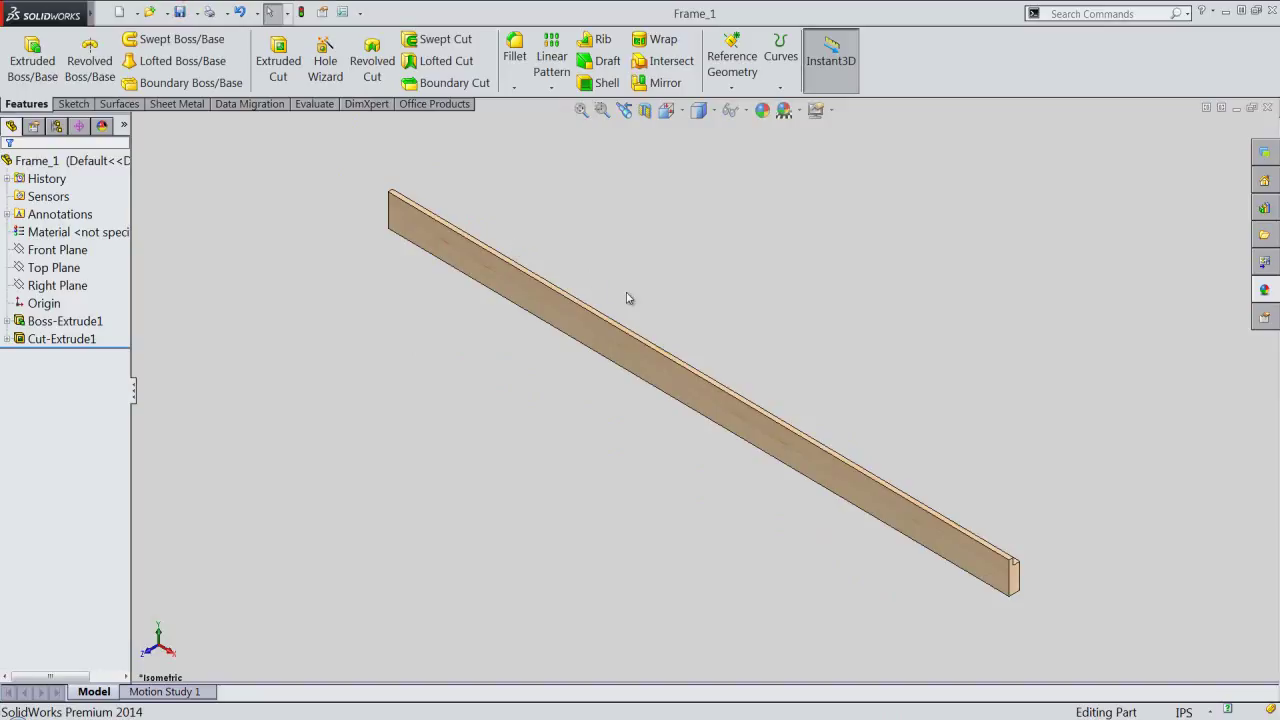
left_click(665, 110)
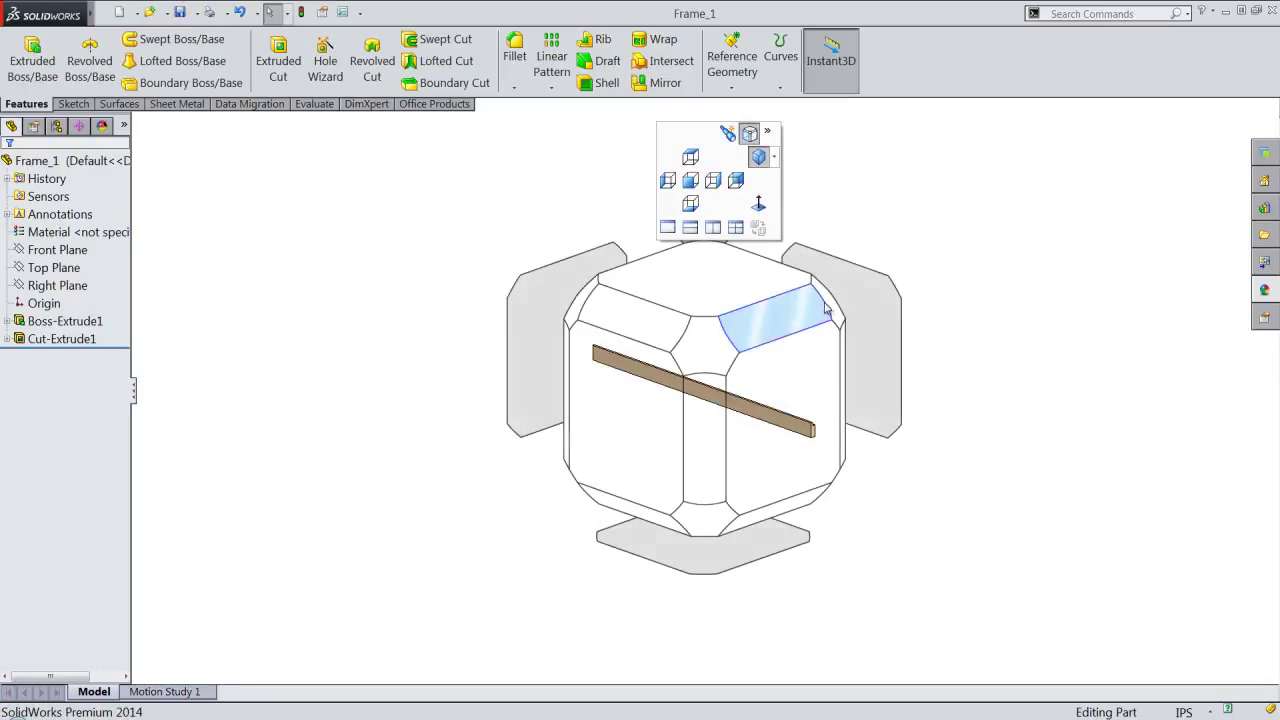
left_click(830, 316)
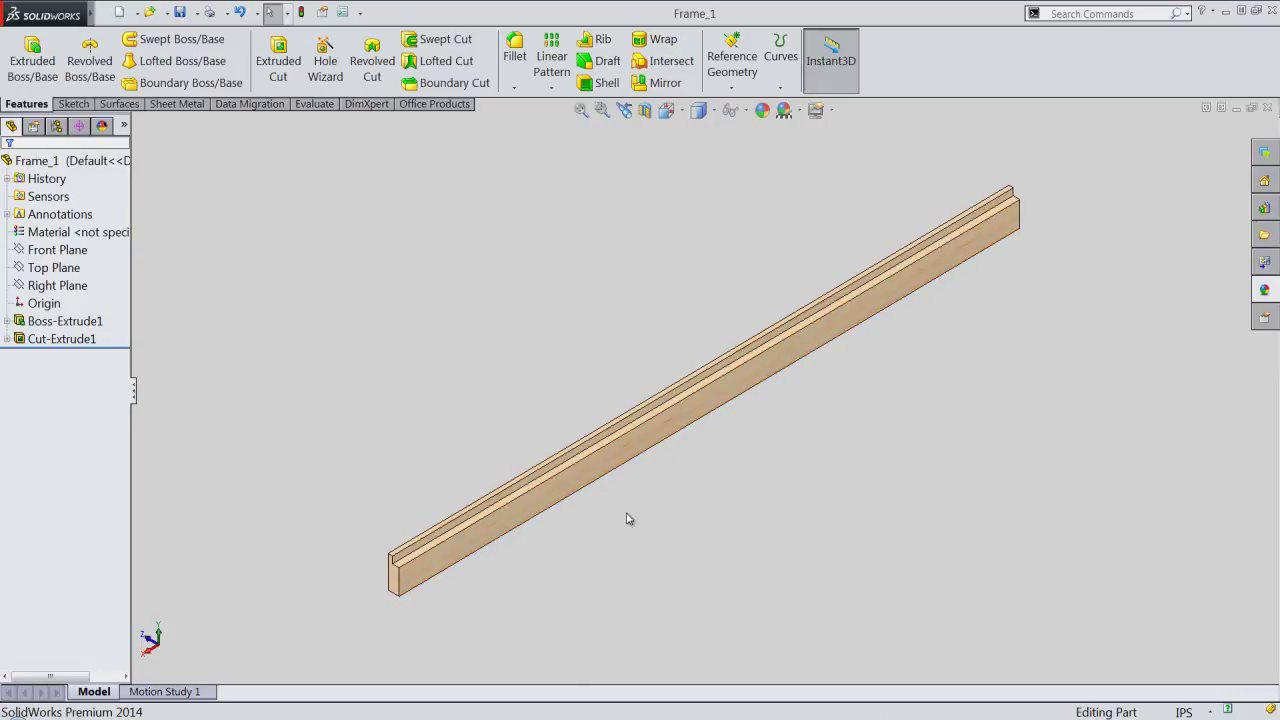
left_click(728, 440)
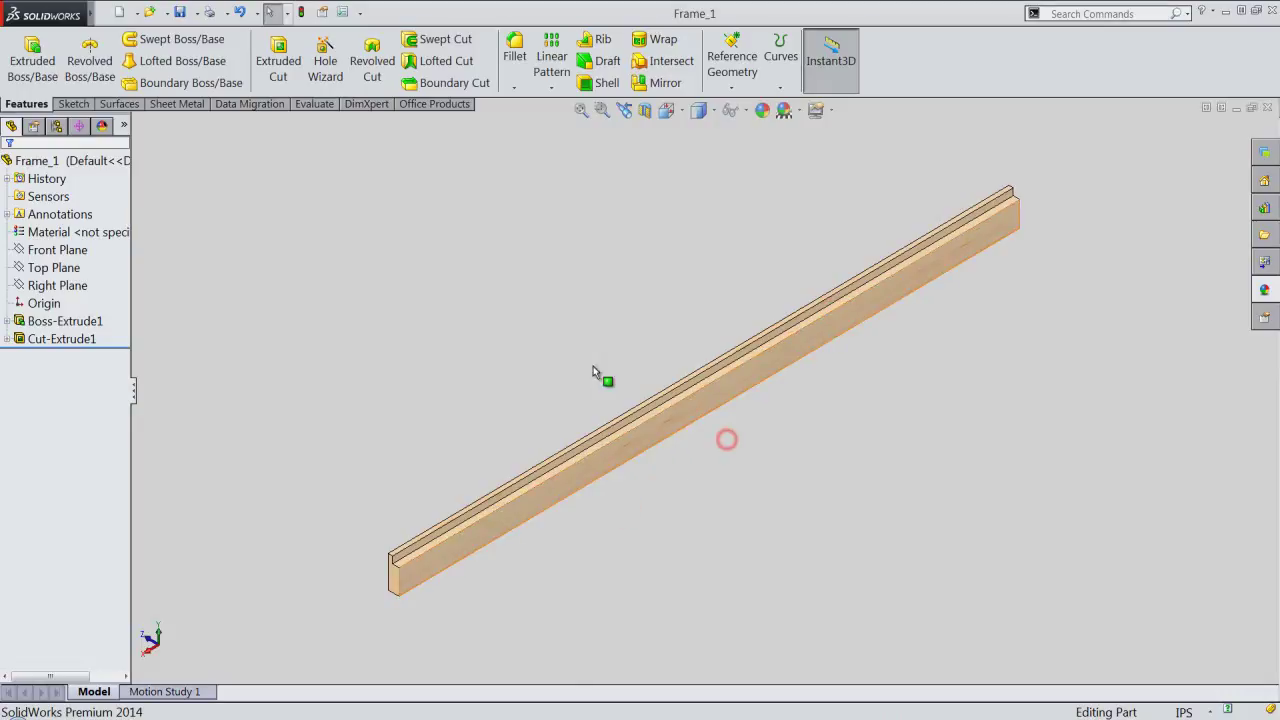
Step: Sketch a 1.75 in wide corner rectangle at the bottom end corner of the rail's side face
left_click(270, 63)
scroll(404, 592, "down", 2)
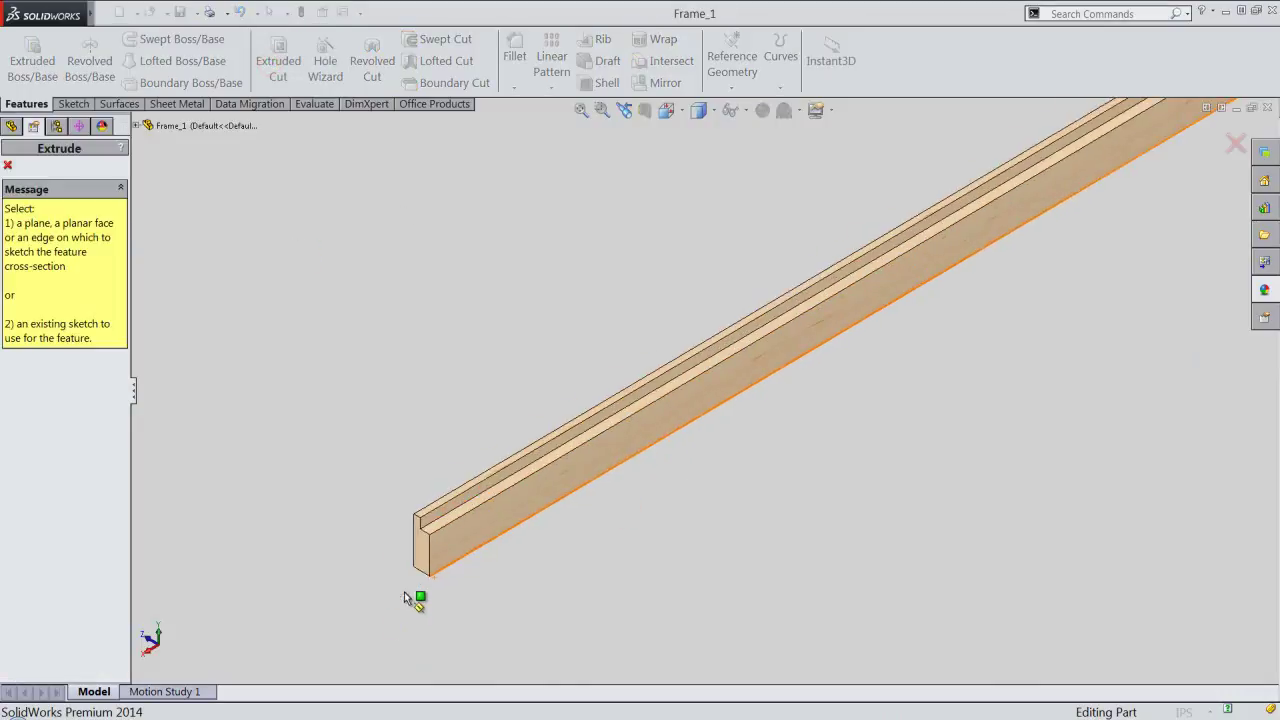
scroll(522, 516, "down", 3)
scroll(594, 441, "down", 2)
left_click(594, 441)
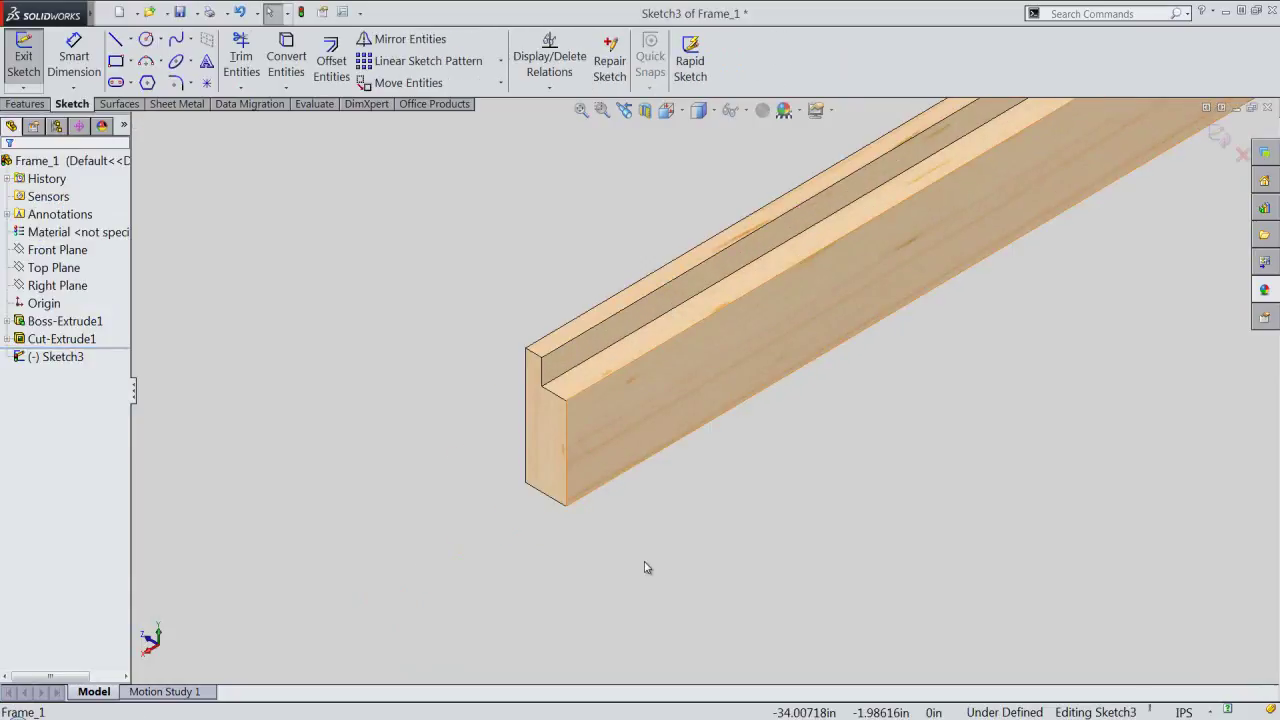
right_click(646, 566)
left_click(712, 197)
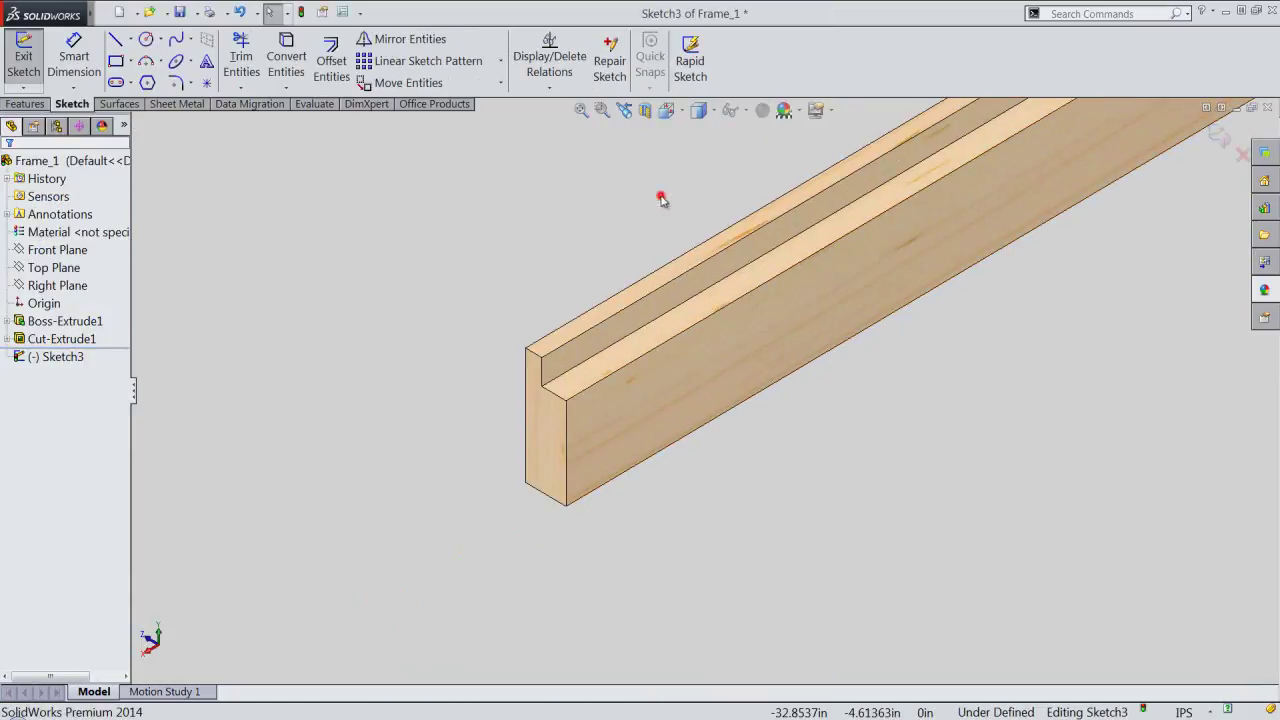
left_click(566, 506)
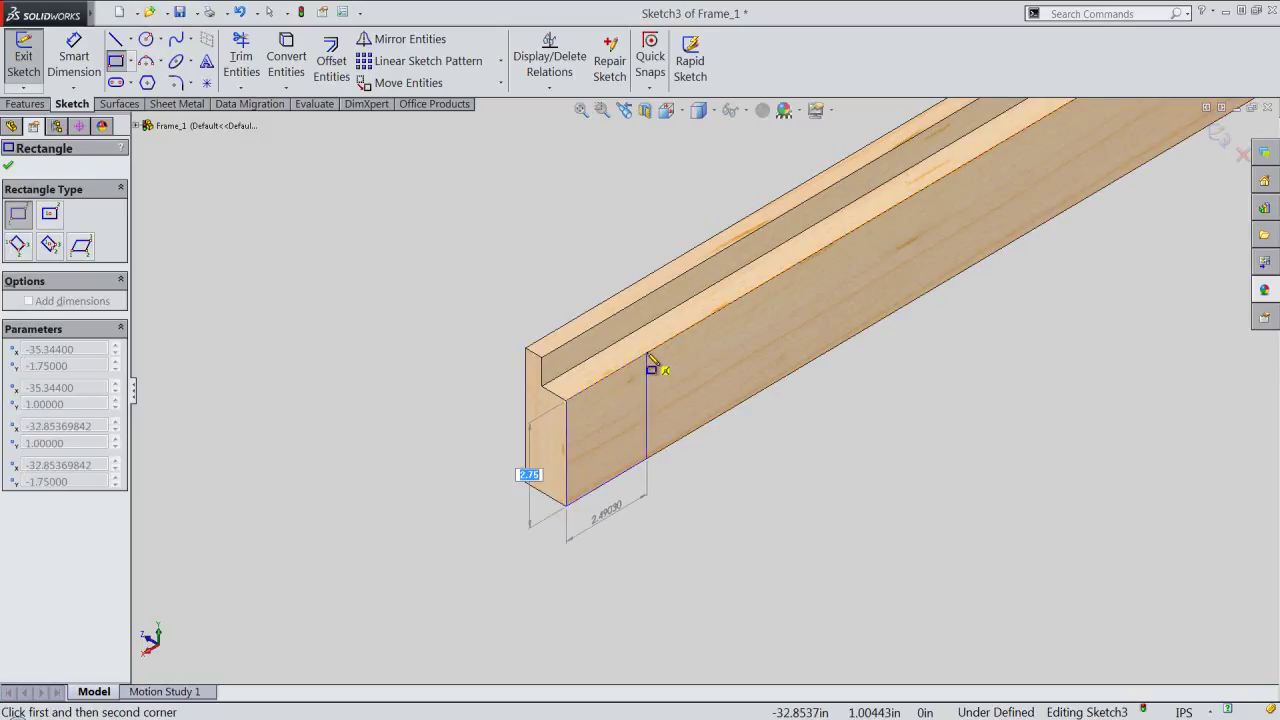
key("Tab")
type("1.75")
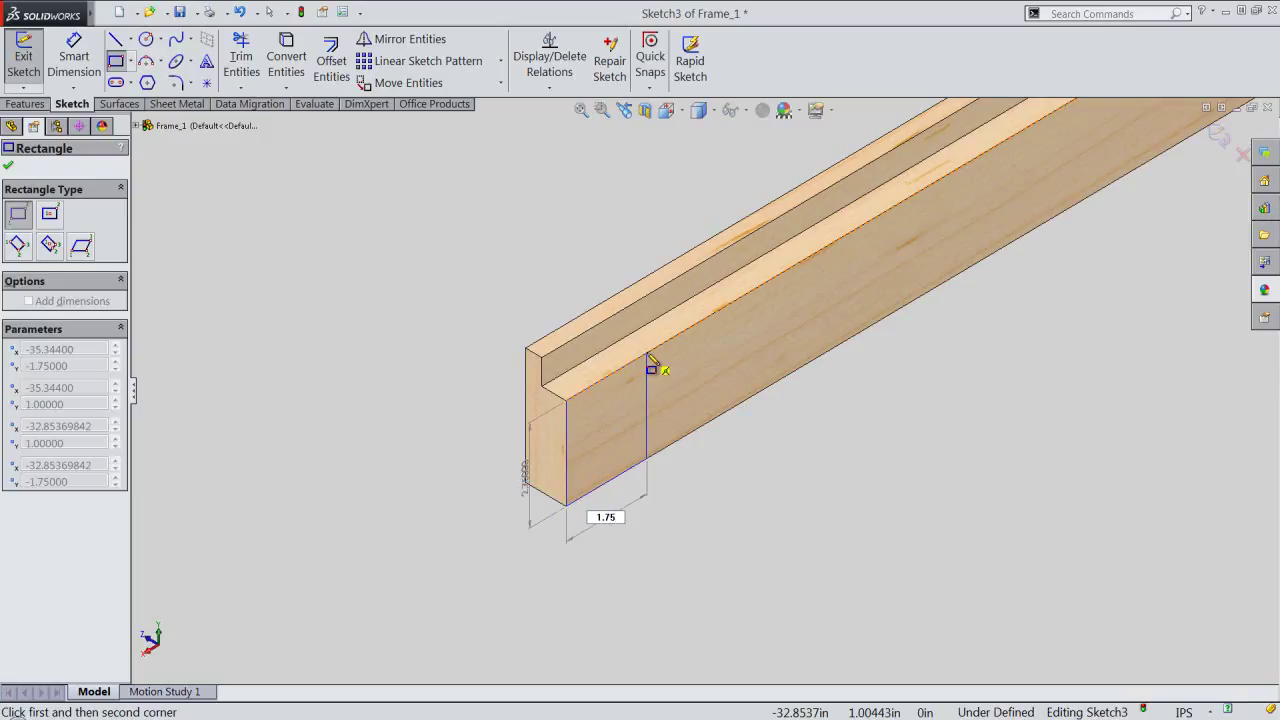
key("Return")
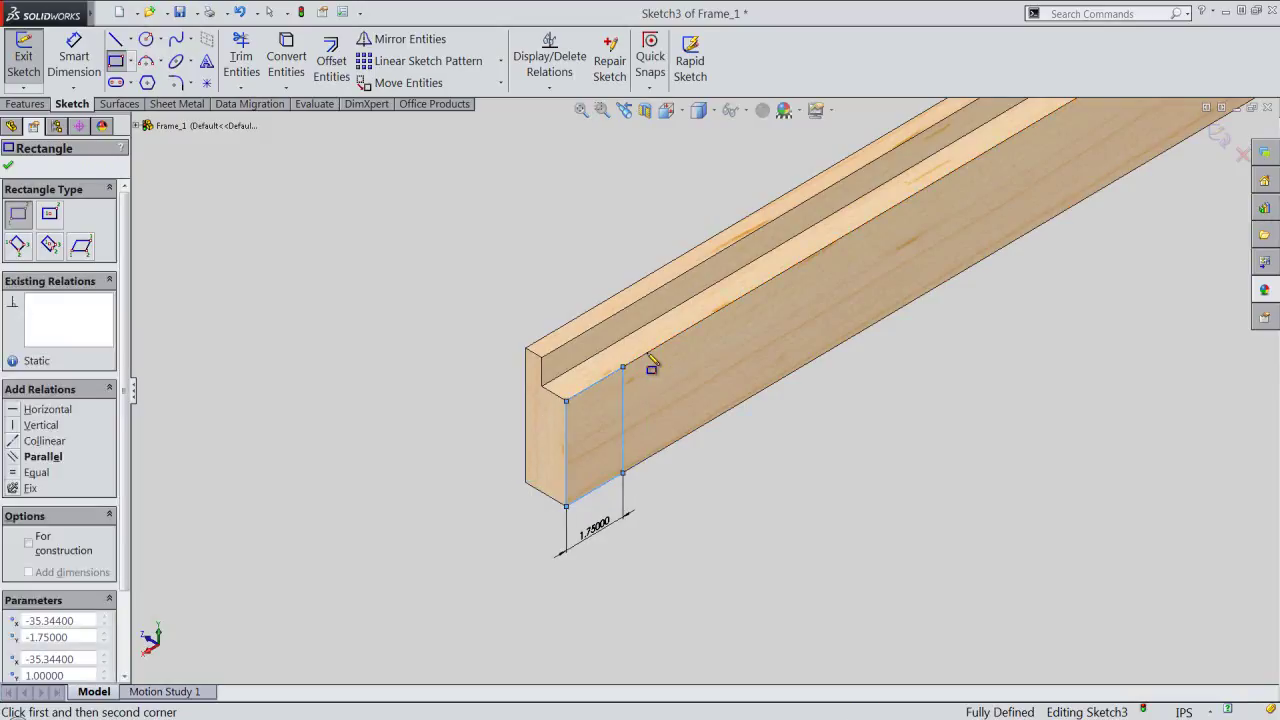
Step: Cut the rectangle Blind 0.375 in deep into the side face
right_click(778, 524)
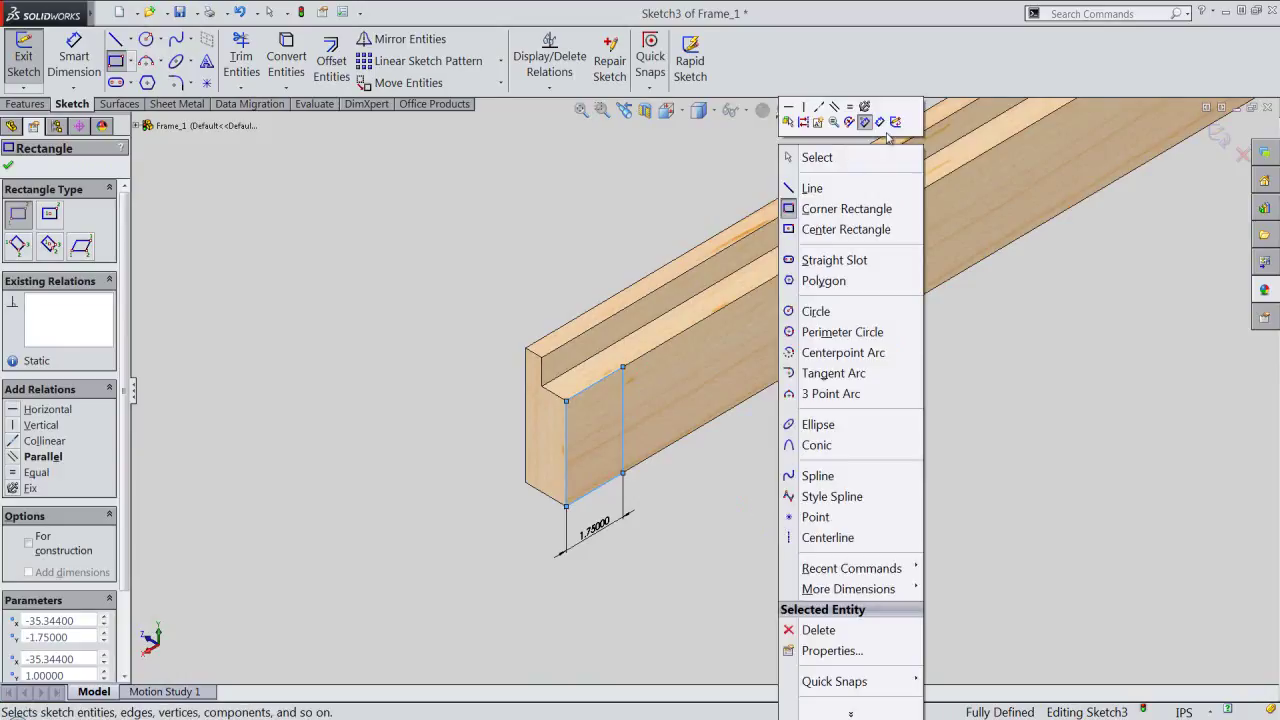
left_click(850, 157)
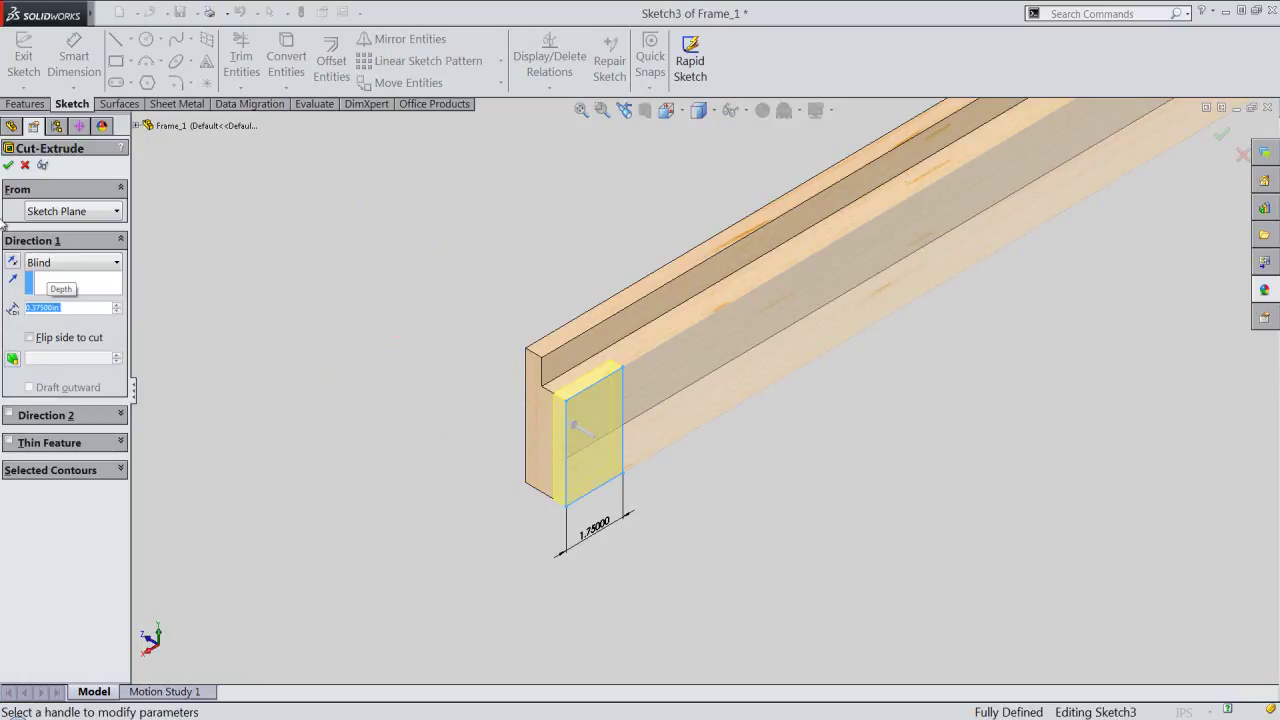
key("Return")
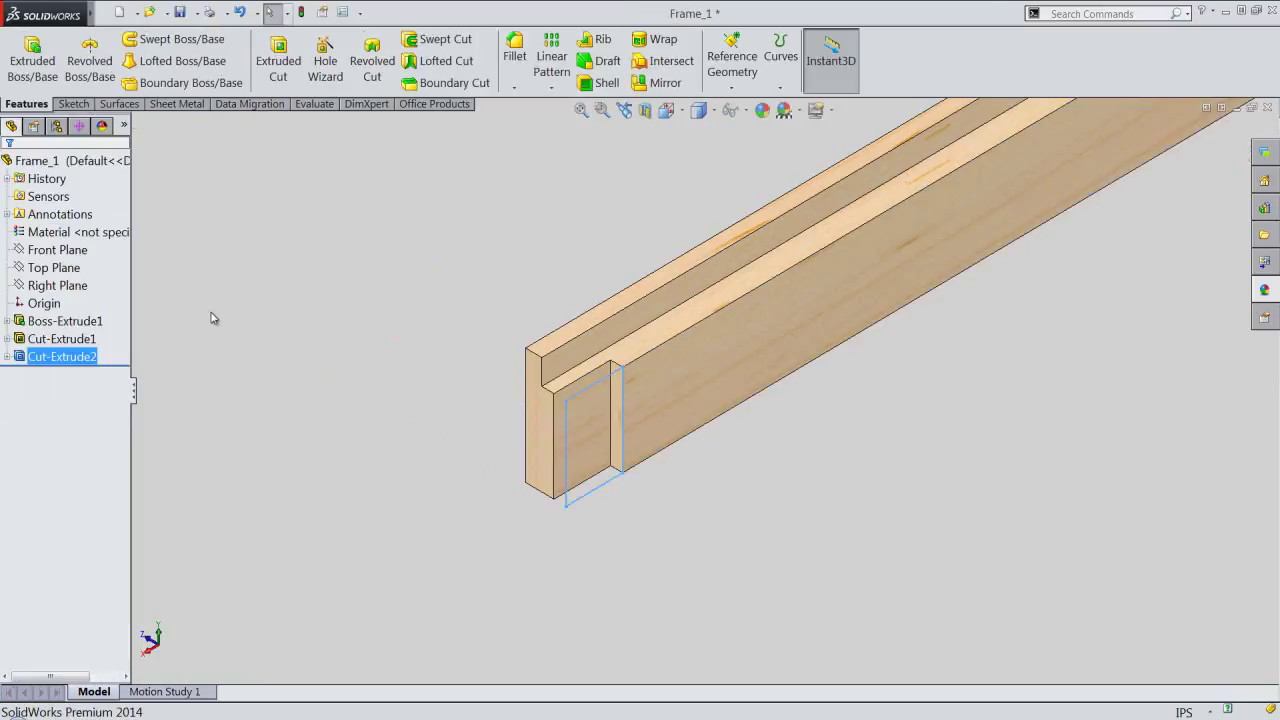
left_click(211, 314)
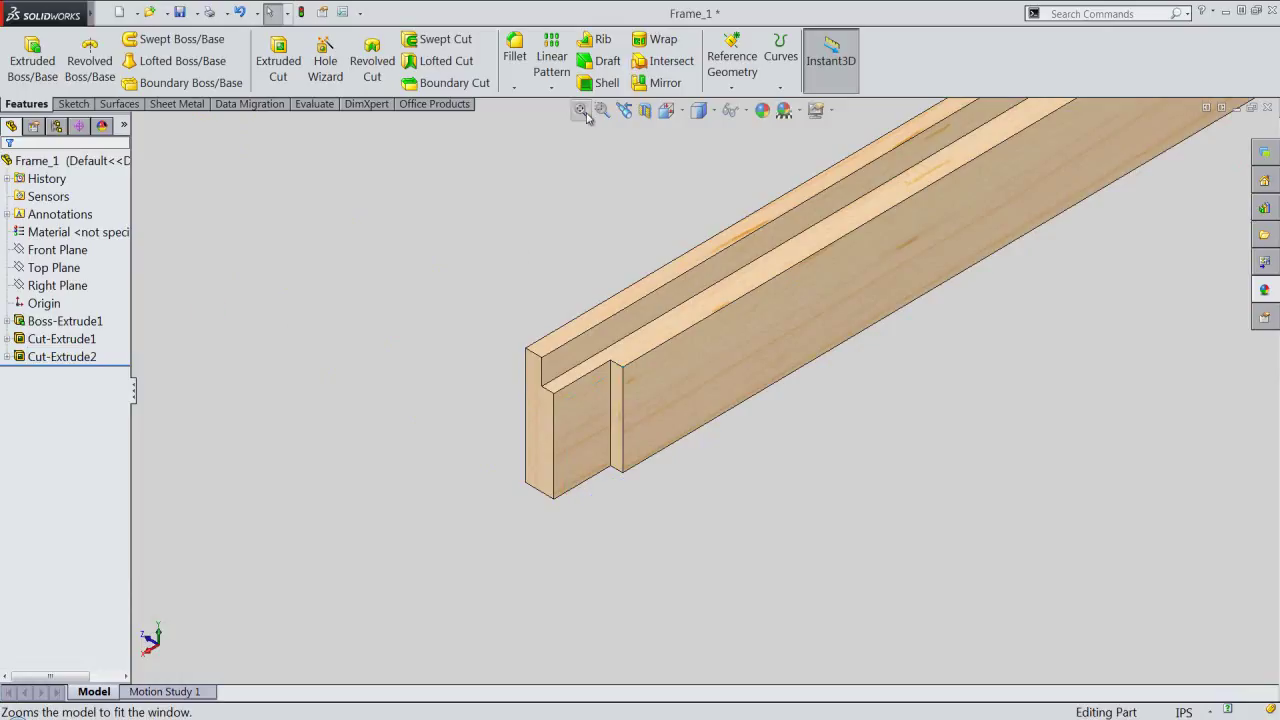
Step: Fit the rail in view and save Frame_1
left_click(581, 110)
key("ctrl+s")
left_click(369, 382)
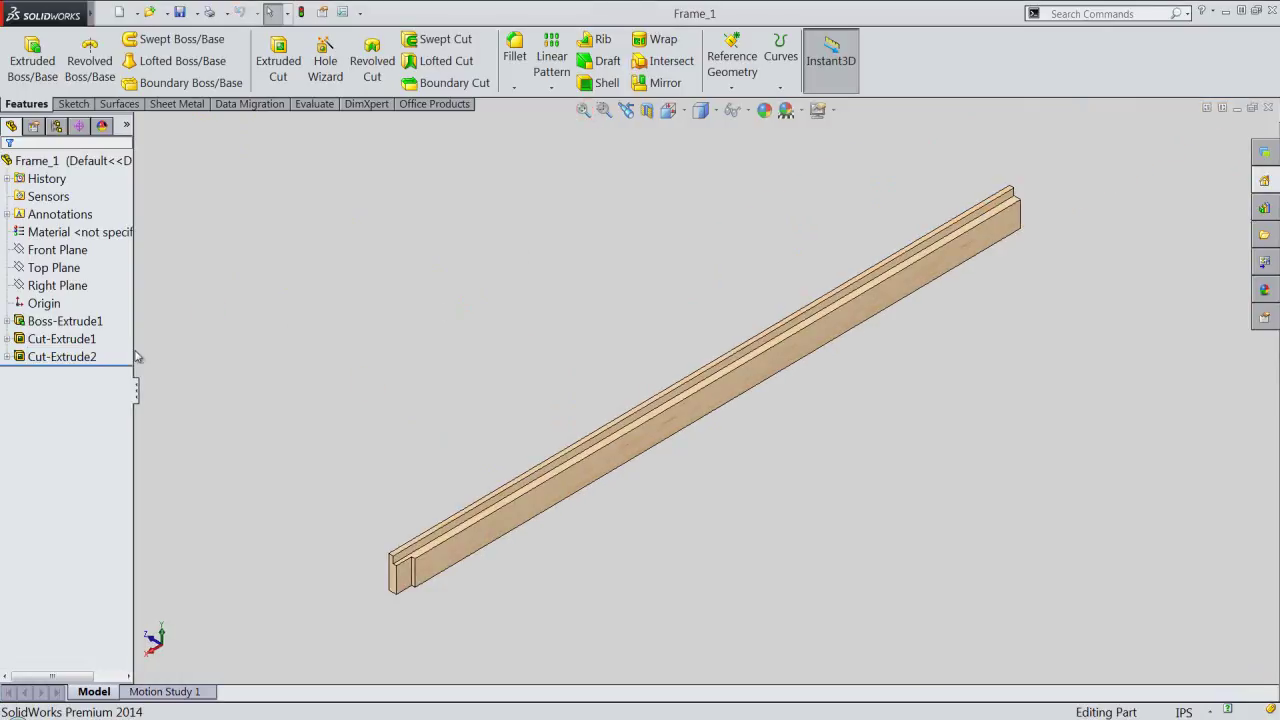
Step: Mirror Cut-Extrude2 across the Front Plane
left_click(78, 362)
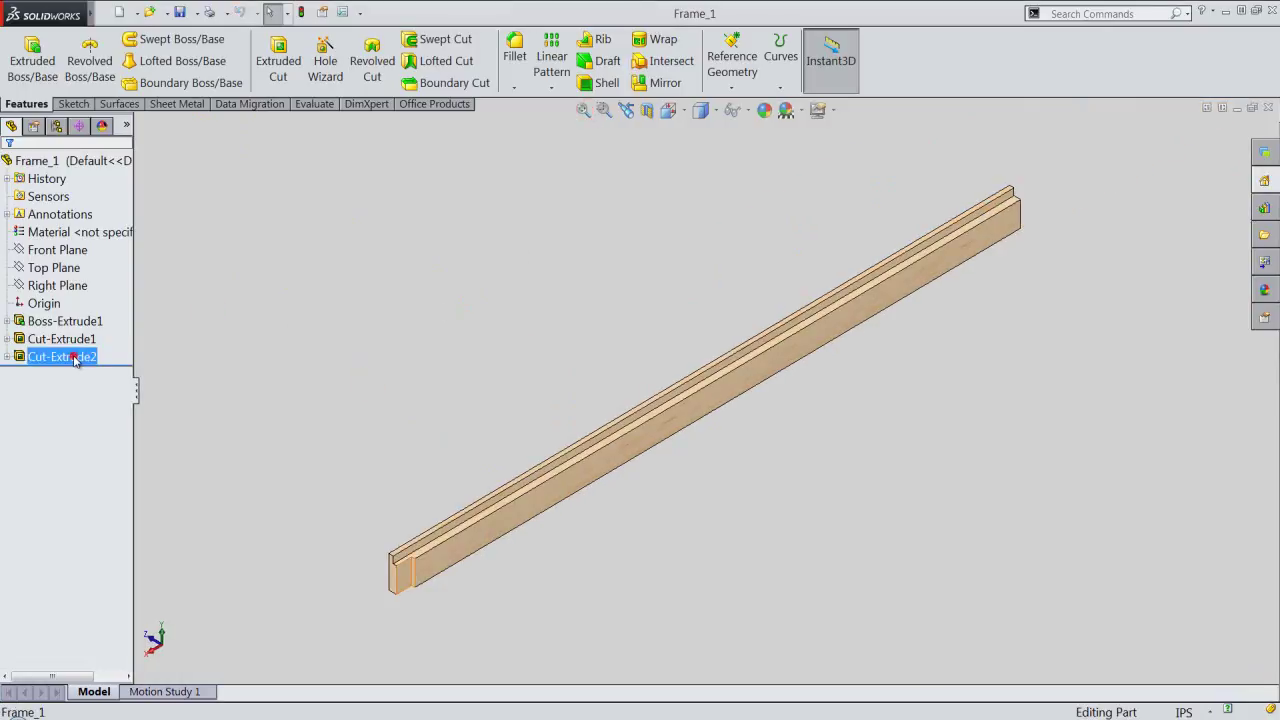
left_click(660, 82)
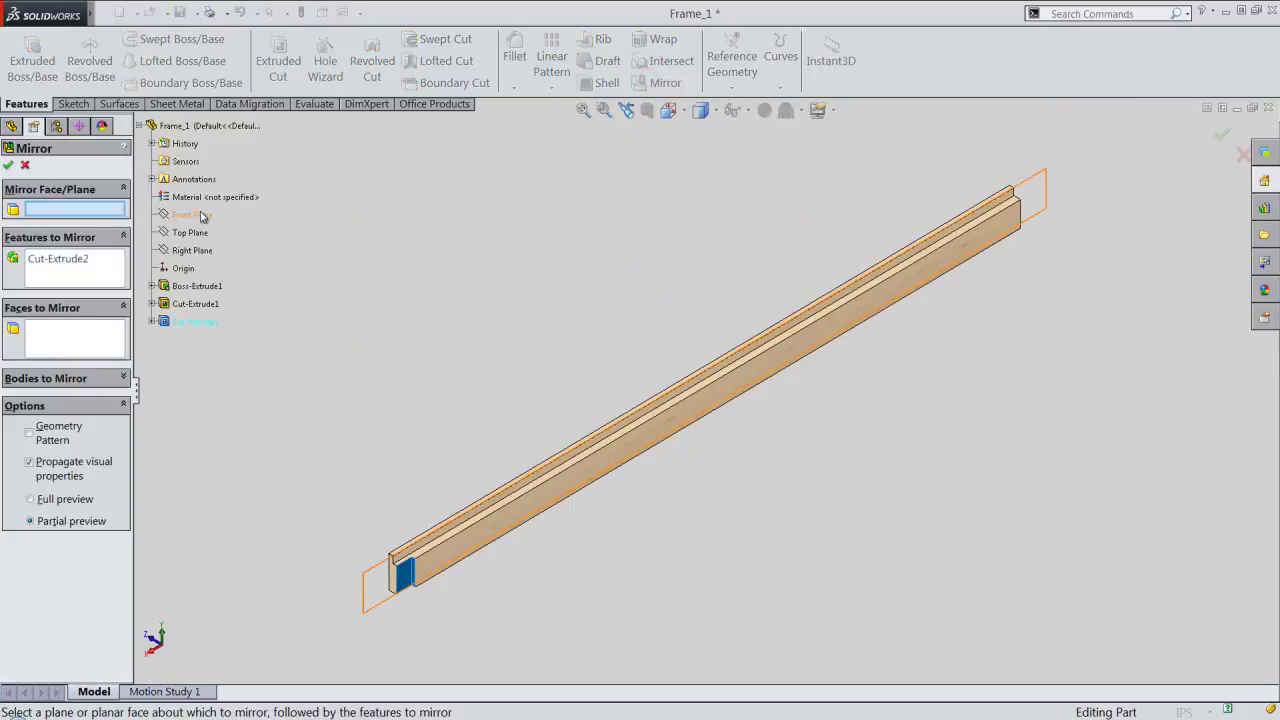
left_click(197, 217)
left_click(8, 166)
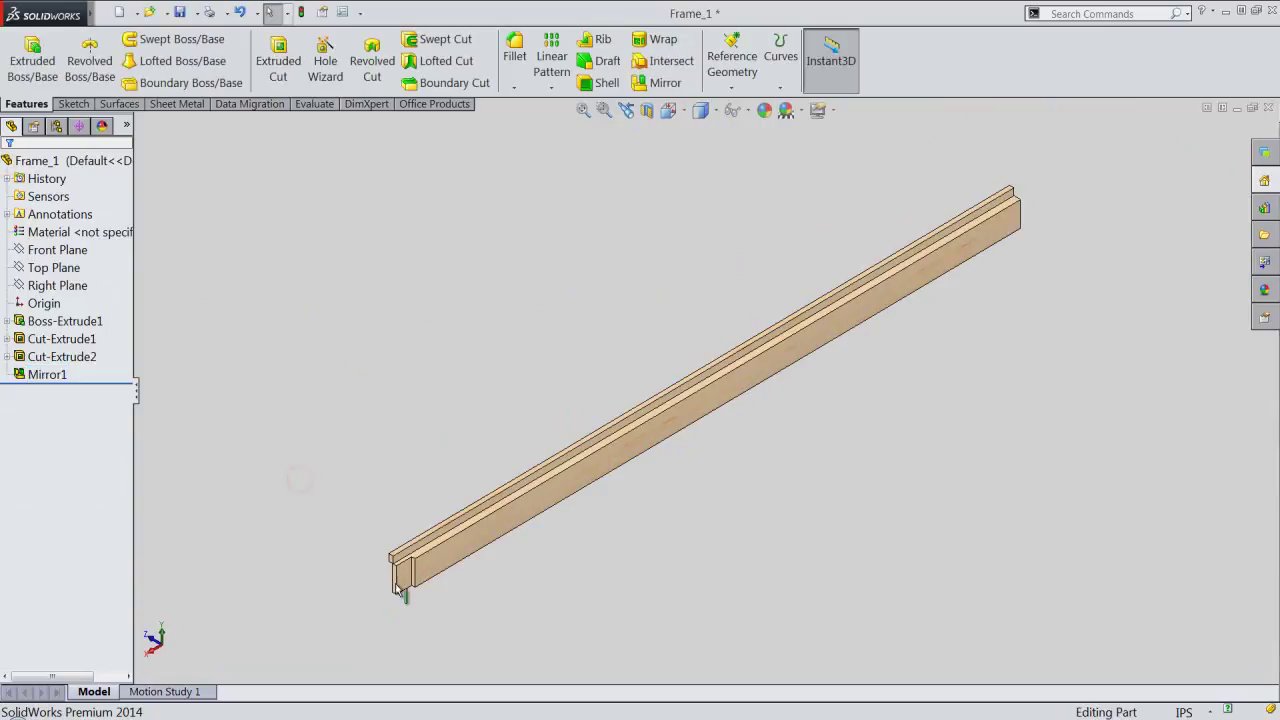
scroll(400, 588, "down", 2)
scroll(462, 518, "down", 2)
scroll(500, 523, "down", 3)
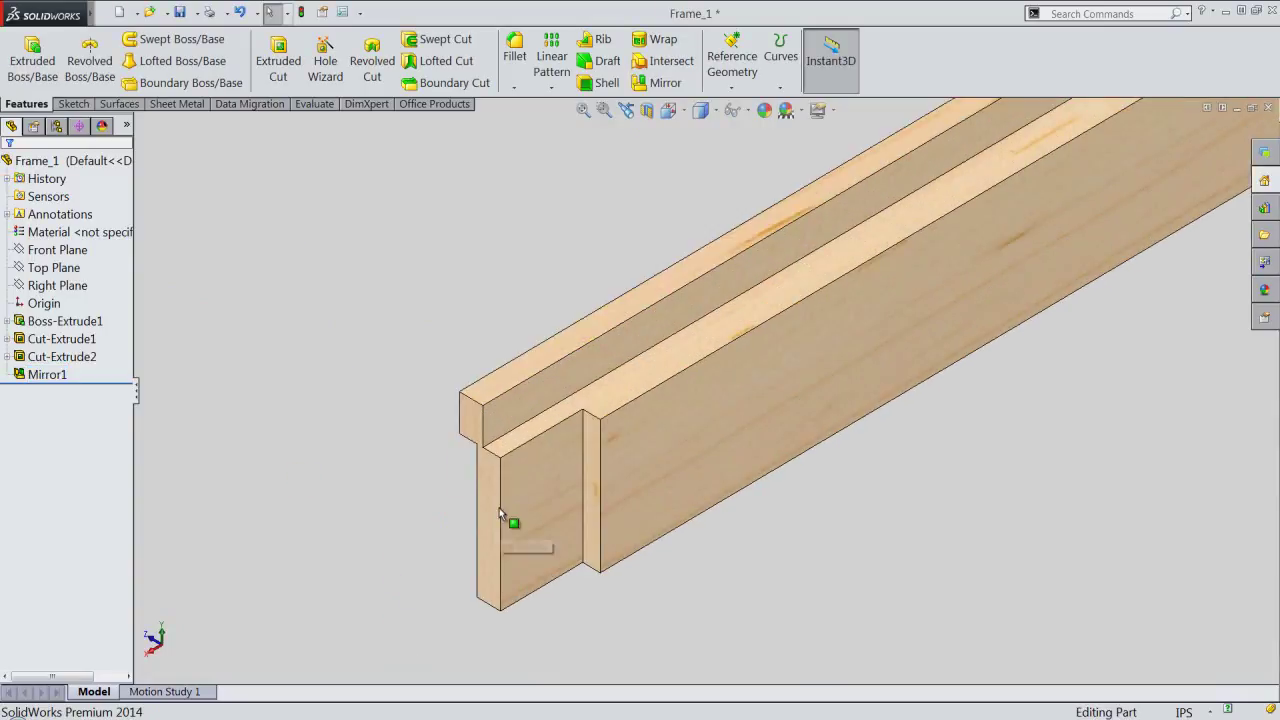
Step: Start a cut sketch on the rail's top face and convert the shoulder edge into a sketch line
left_click(492, 380)
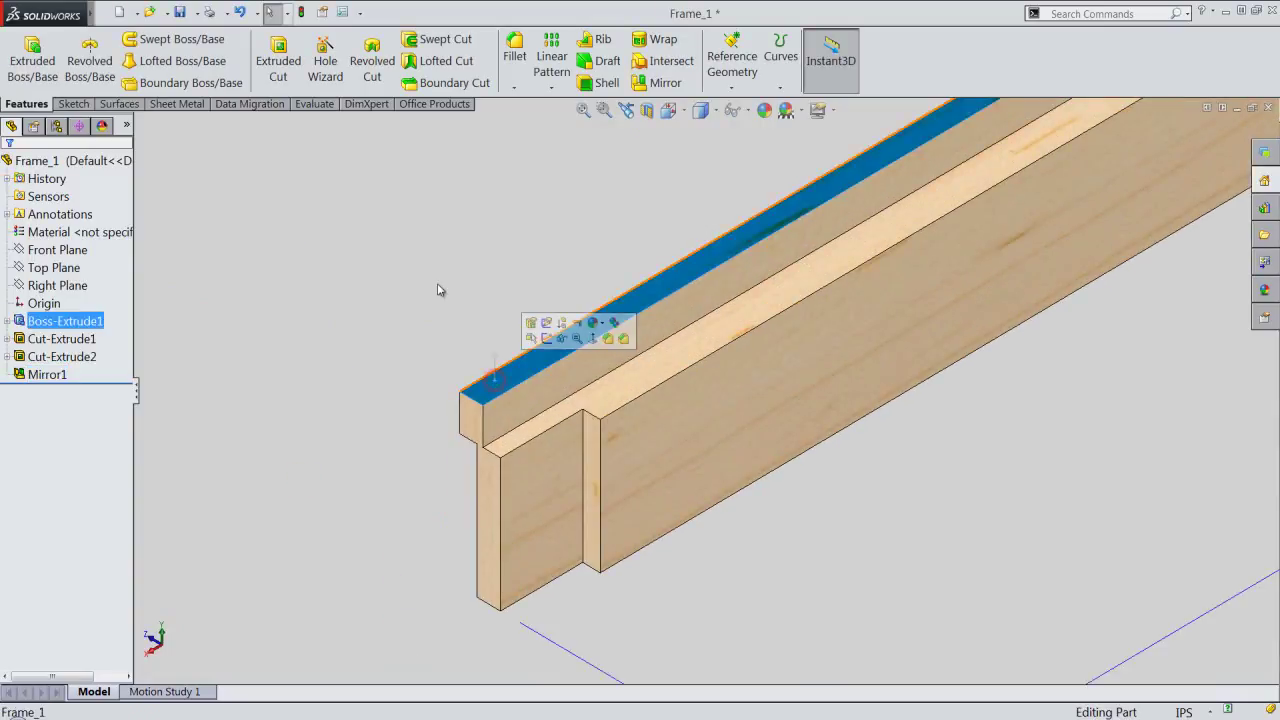
left_click(283, 65)
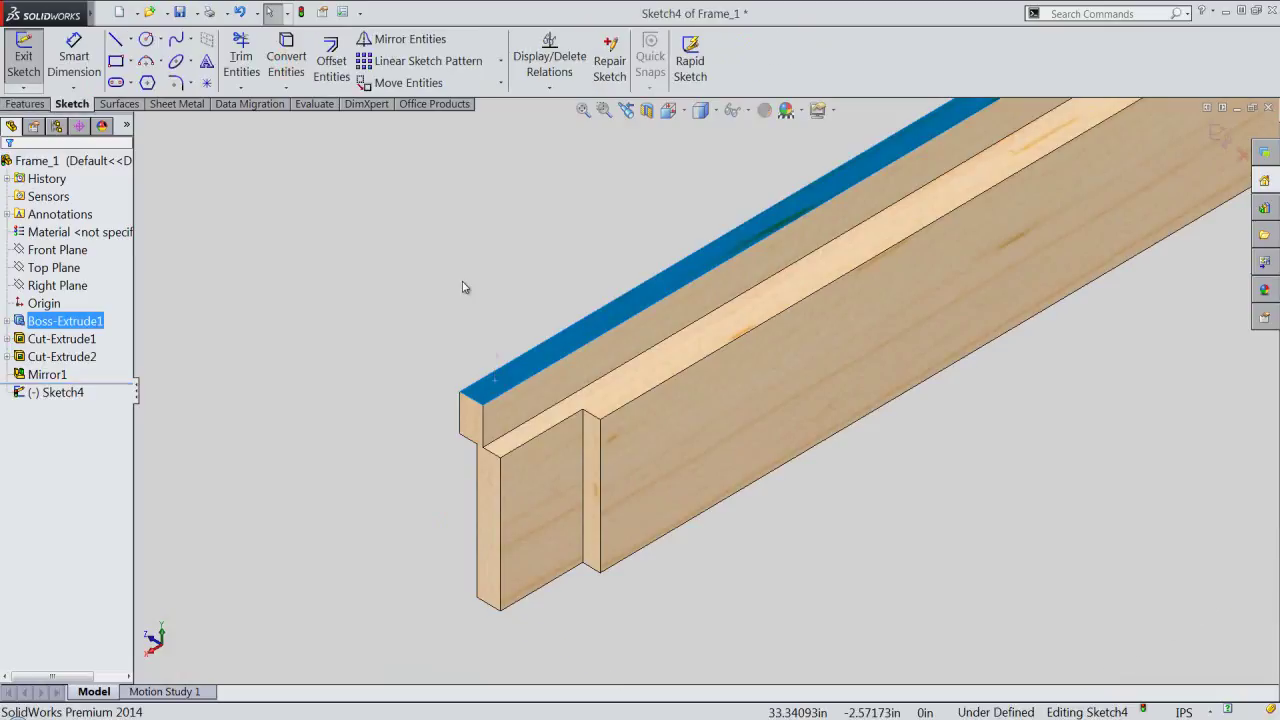
left_click(462, 287)
left_click(286, 60)
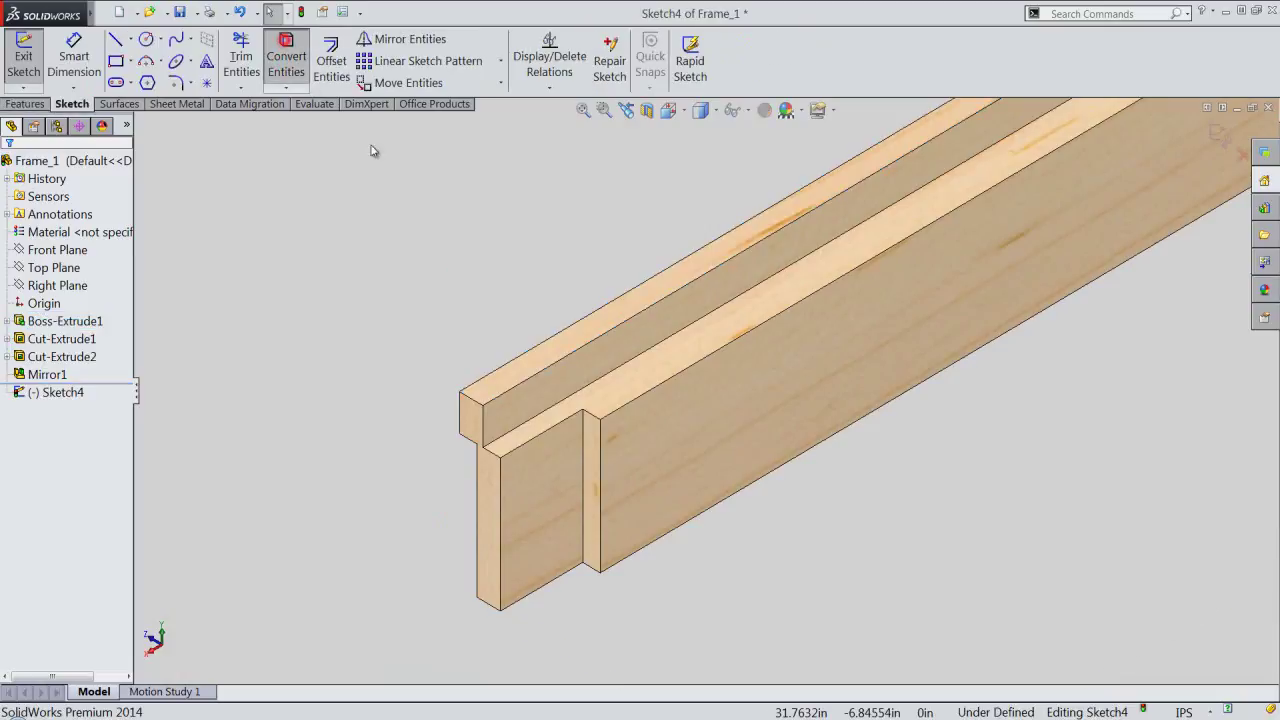
left_click(590, 416)
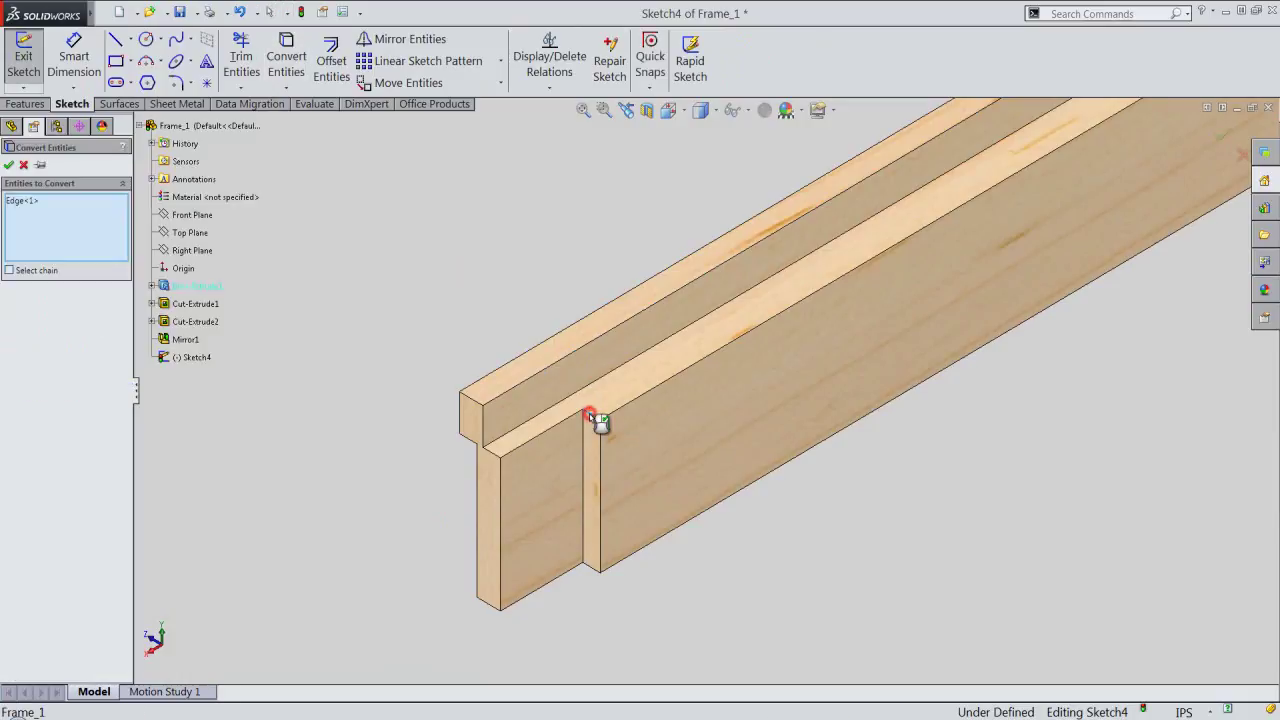
left_click(9, 165)
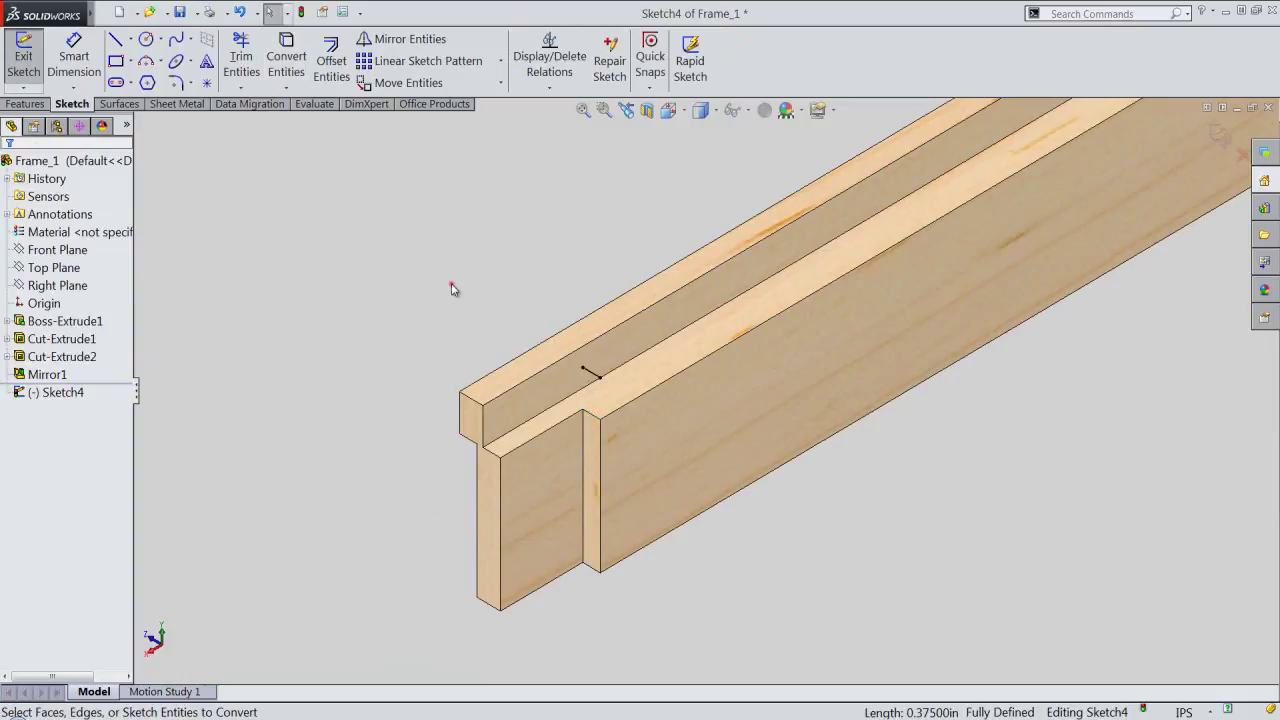
left_click(590, 374)
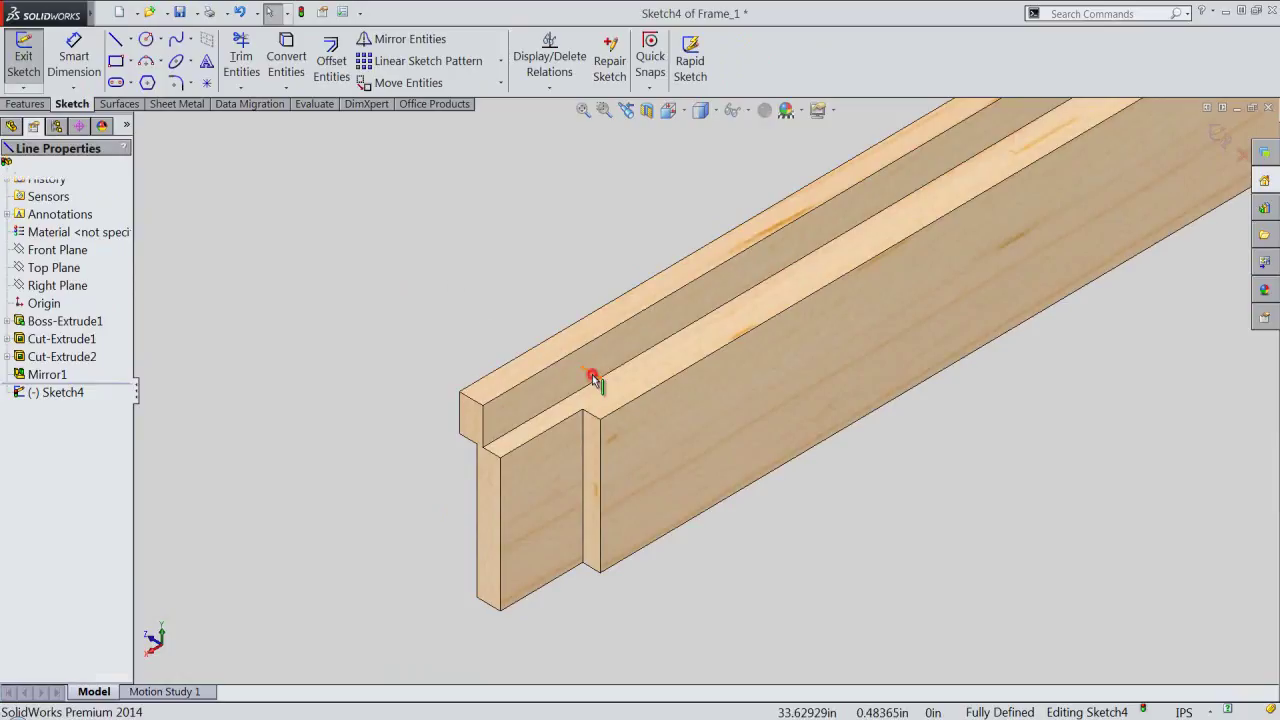
left_click(545, 282)
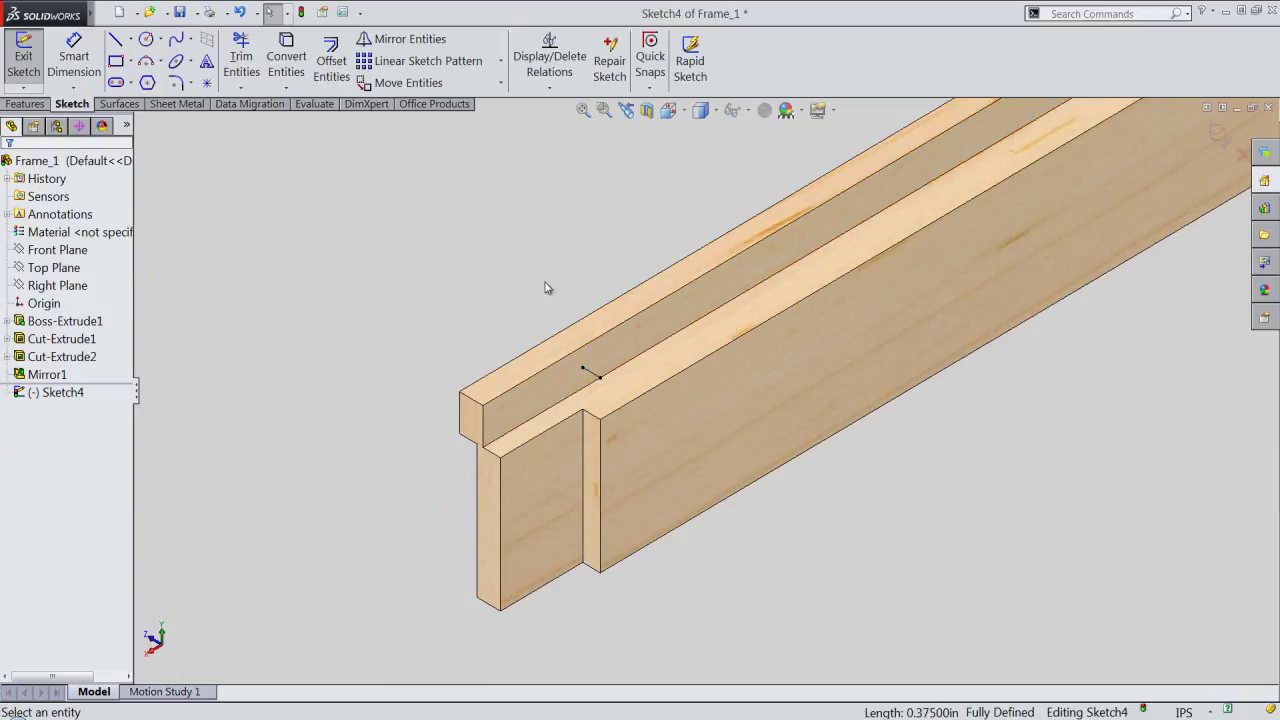
Step: Draw a corner rectangle from the converted line's end past the rail end, then exit the sketch
left_click(117, 62)
scroll(600, 422, "down", 1)
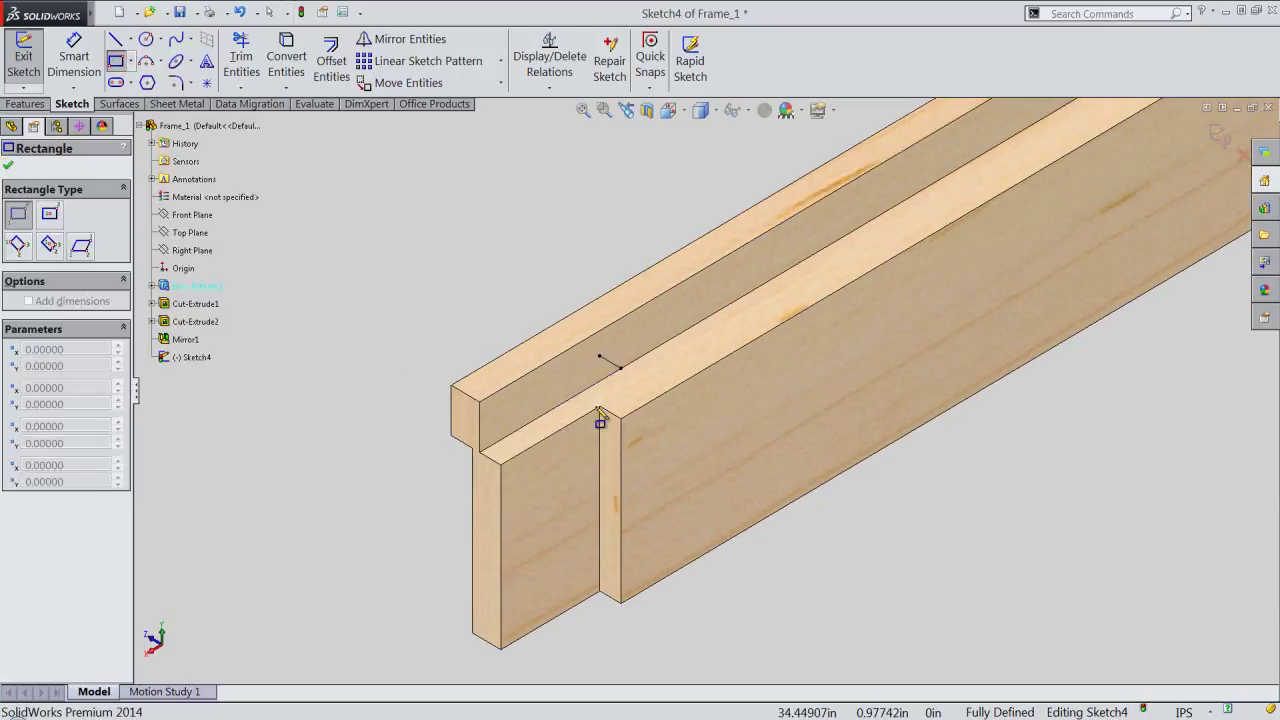
left_click(621, 368)
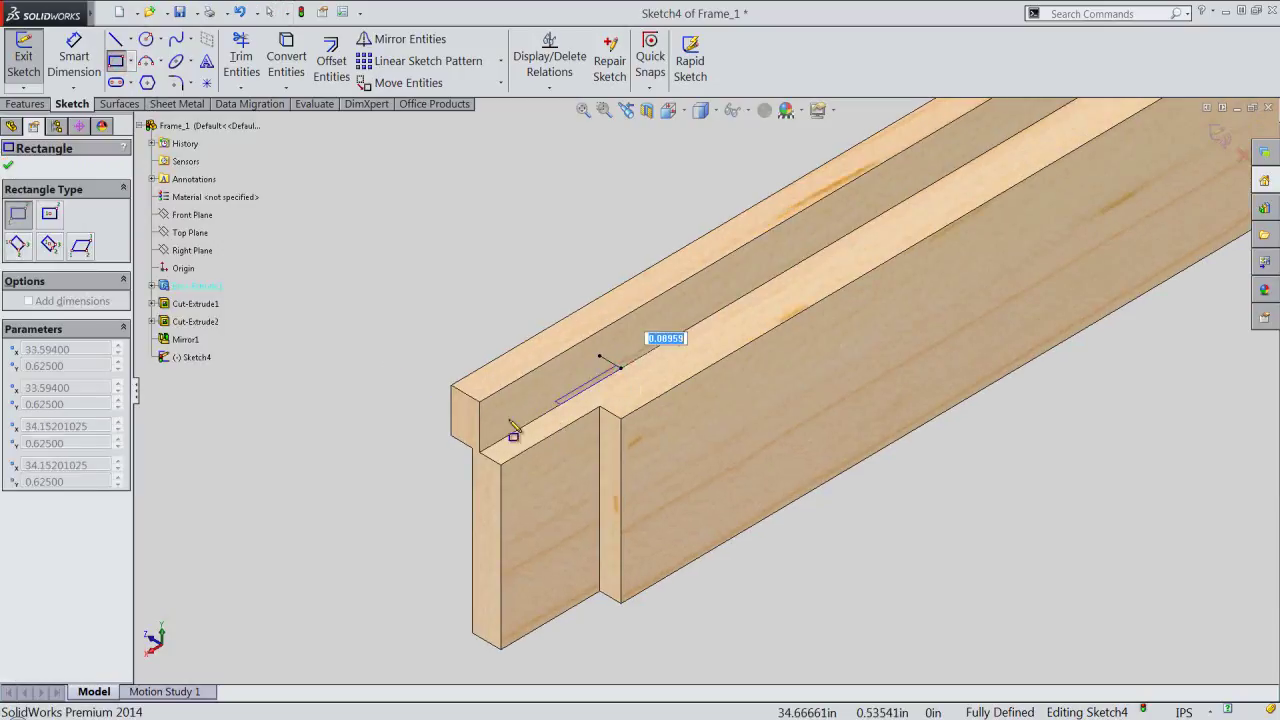
left_click(340, 432)
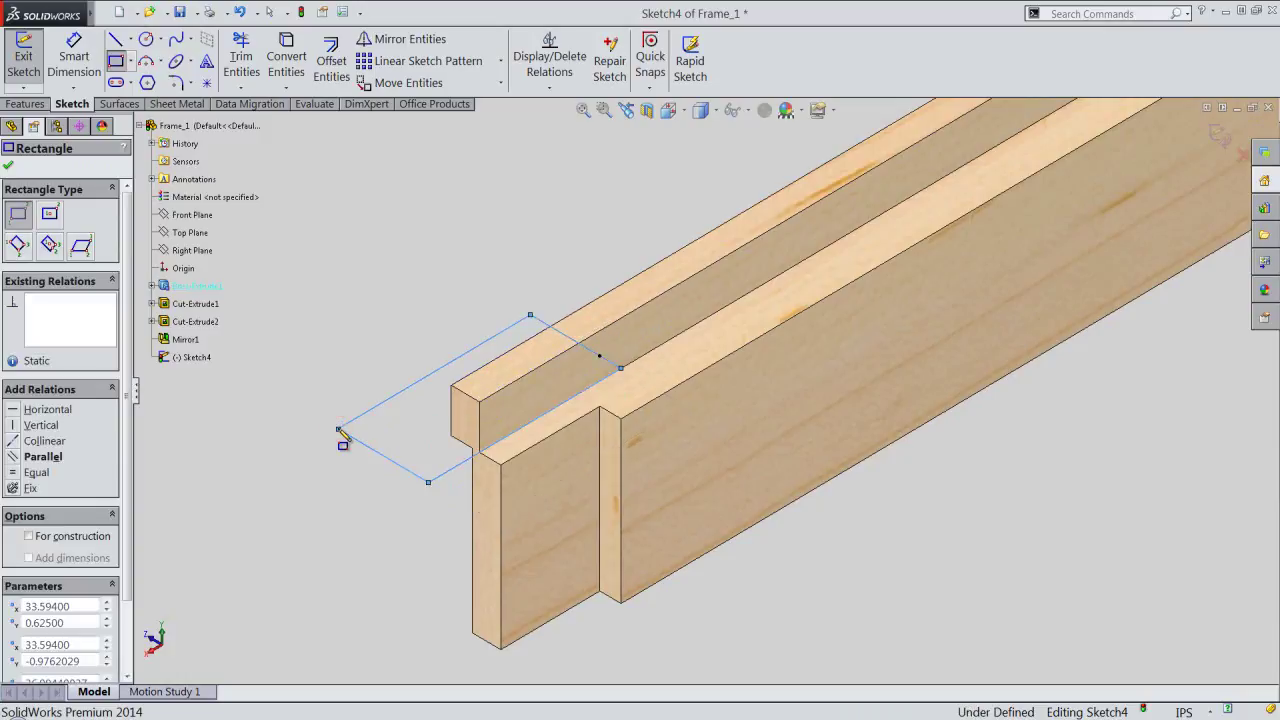
right_click(384, 360)
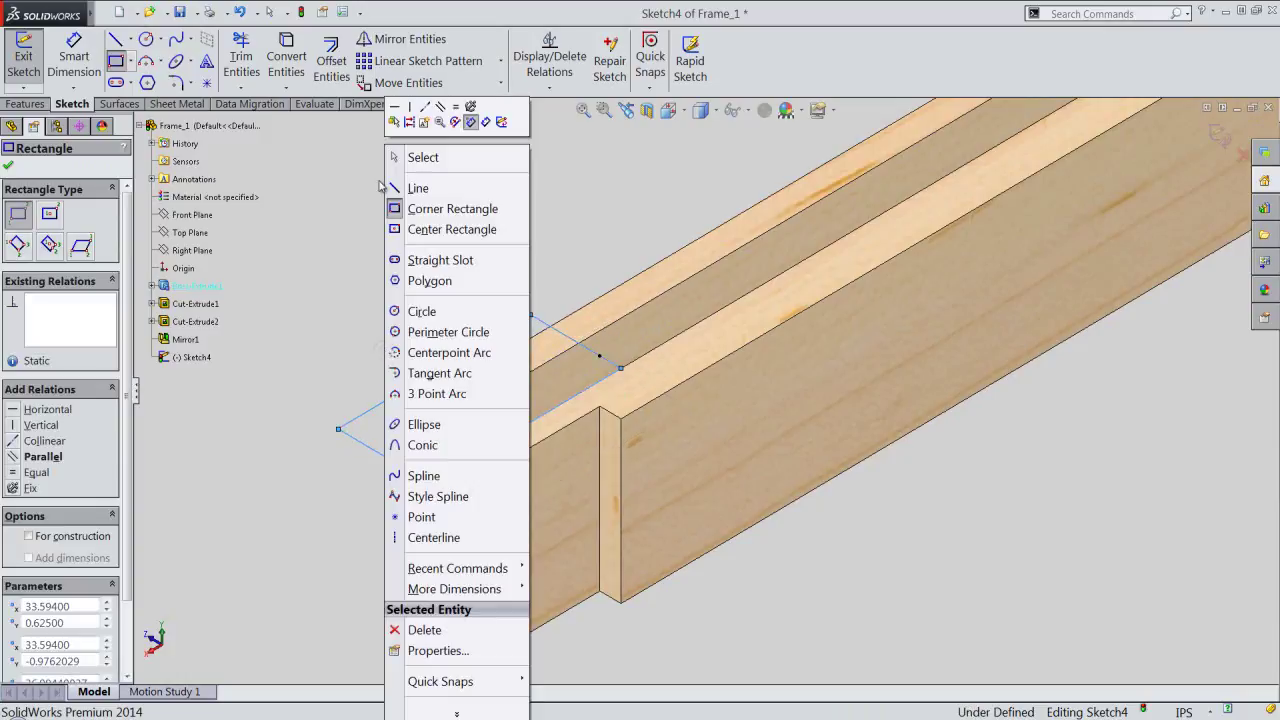
left_click(407, 161)
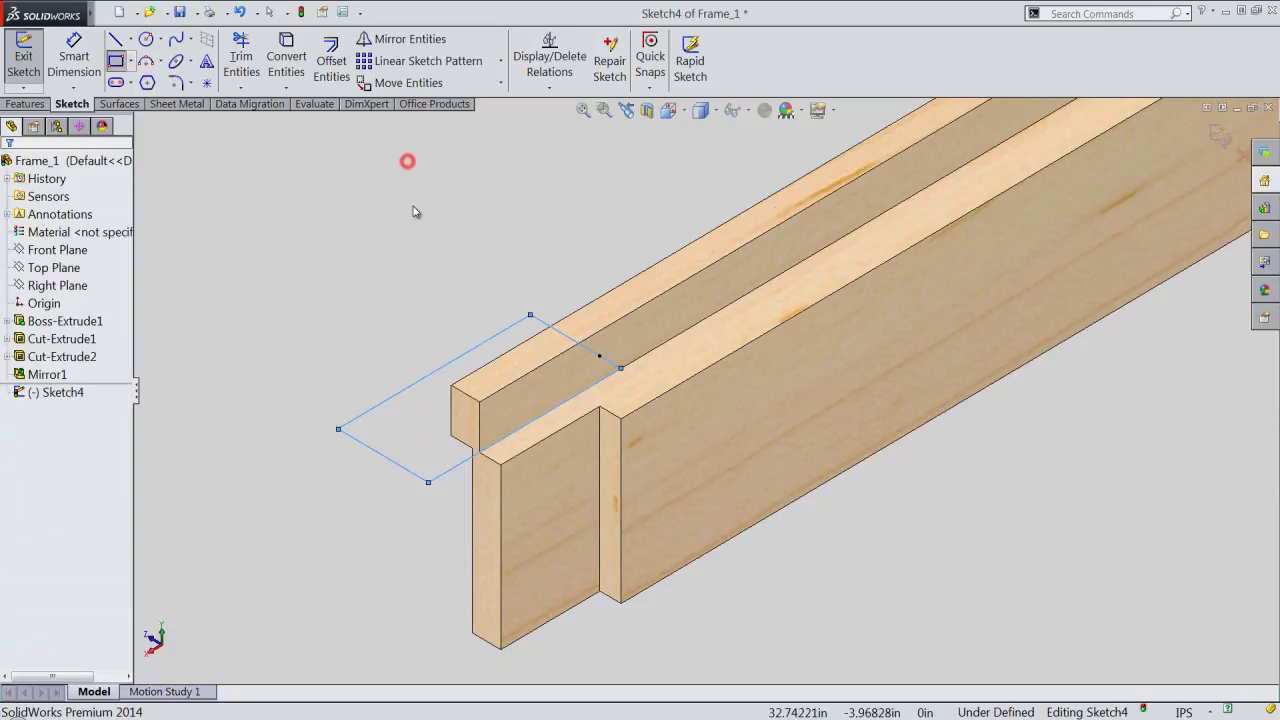
right_click(430, 287)
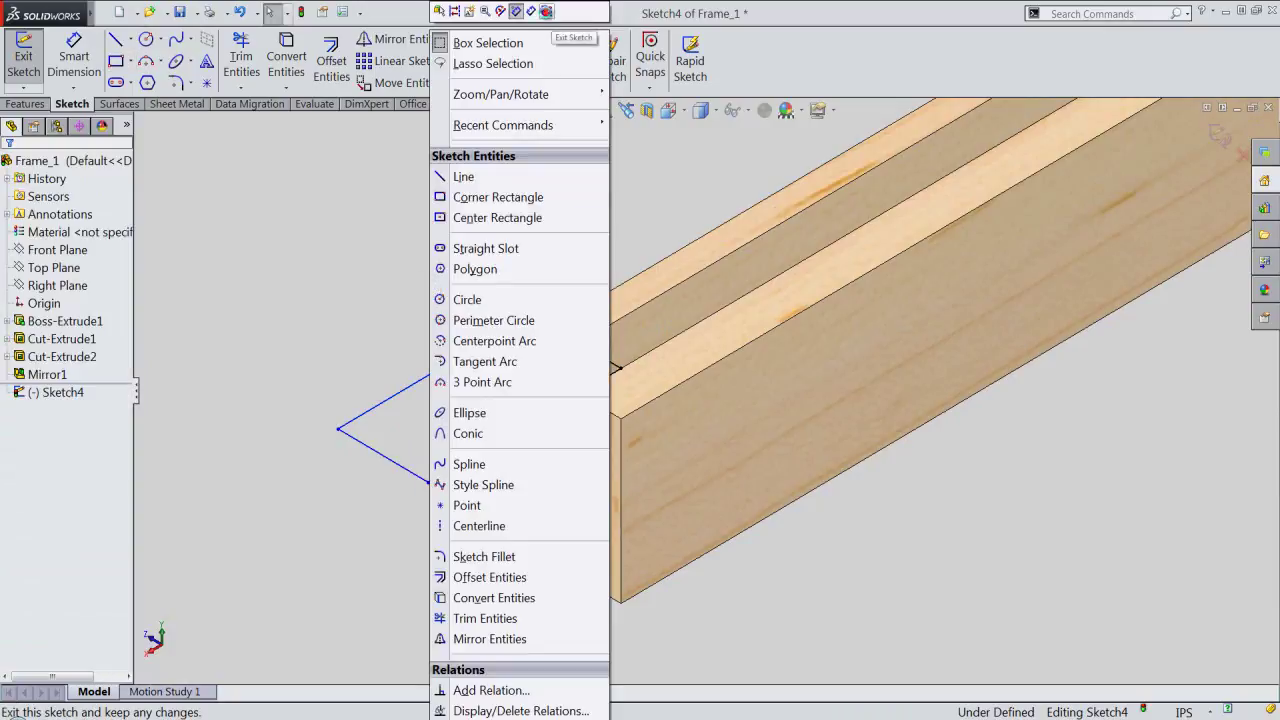
left_click(545, 12)
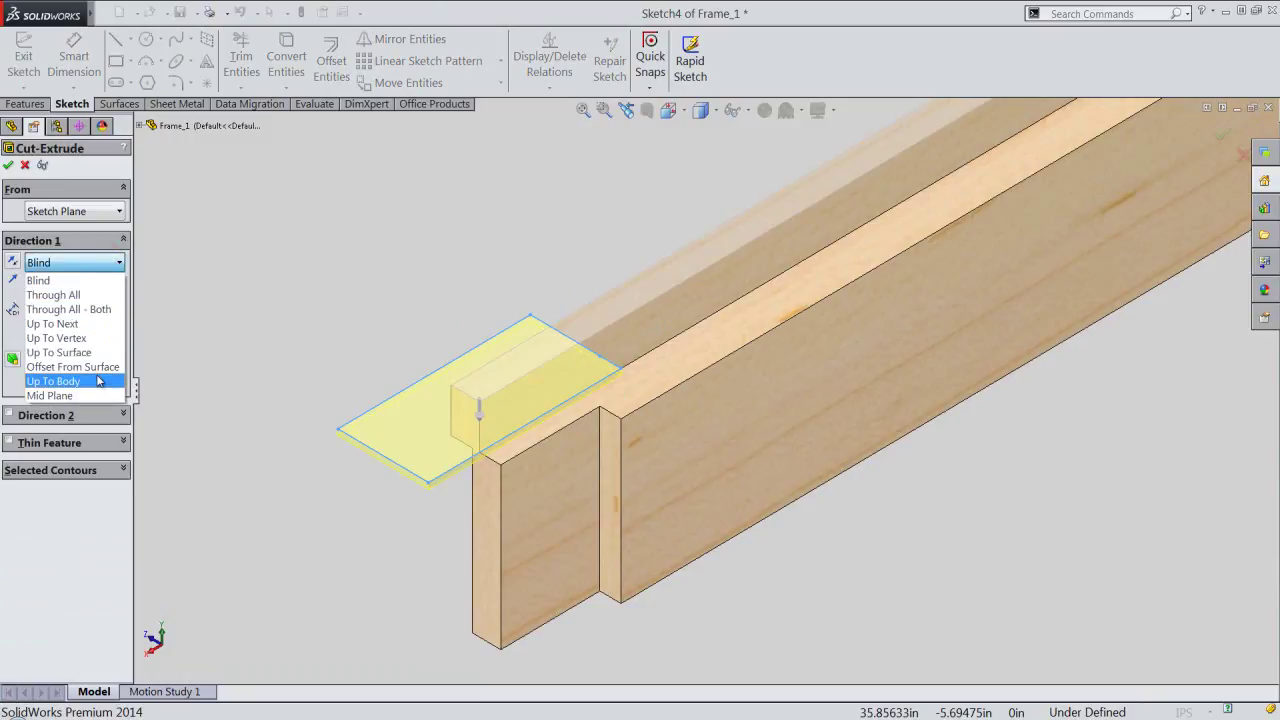
Step: Cut the rectangle Up To Surface at the rail's top face, creating Cut-Extrude3
left_click(90, 353)
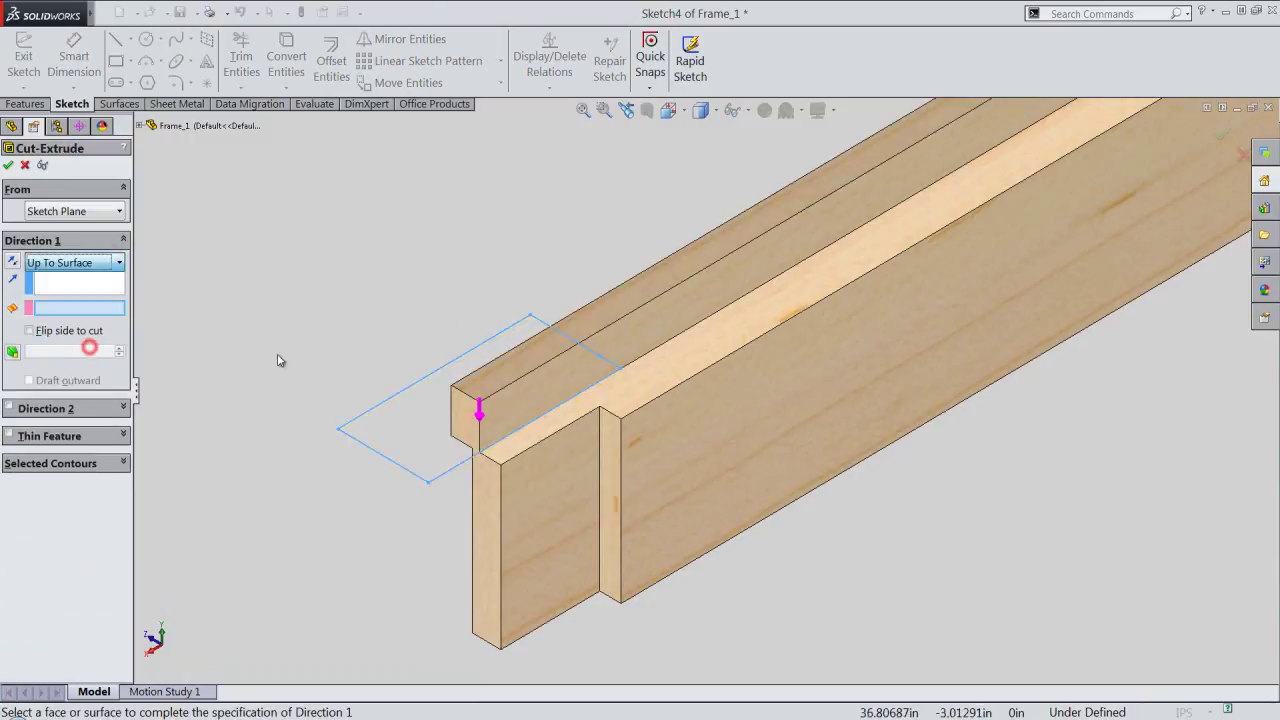
left_click(645, 399)
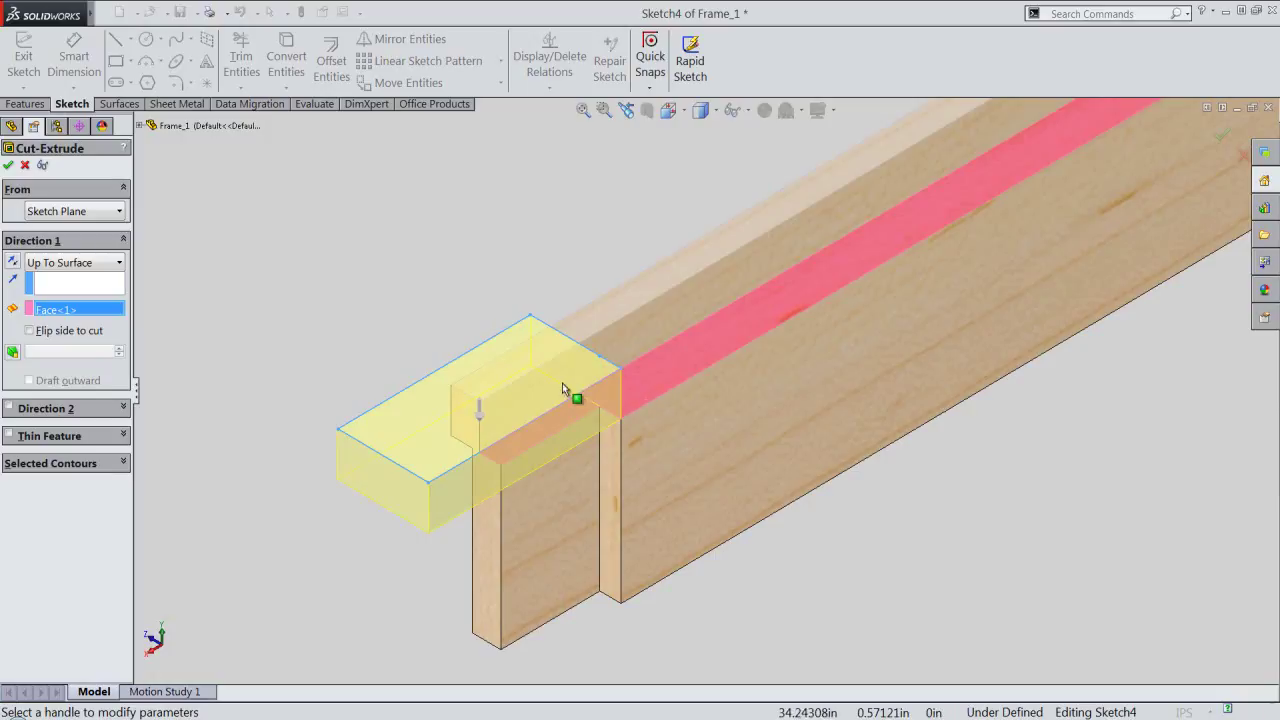
left_click(11, 165)
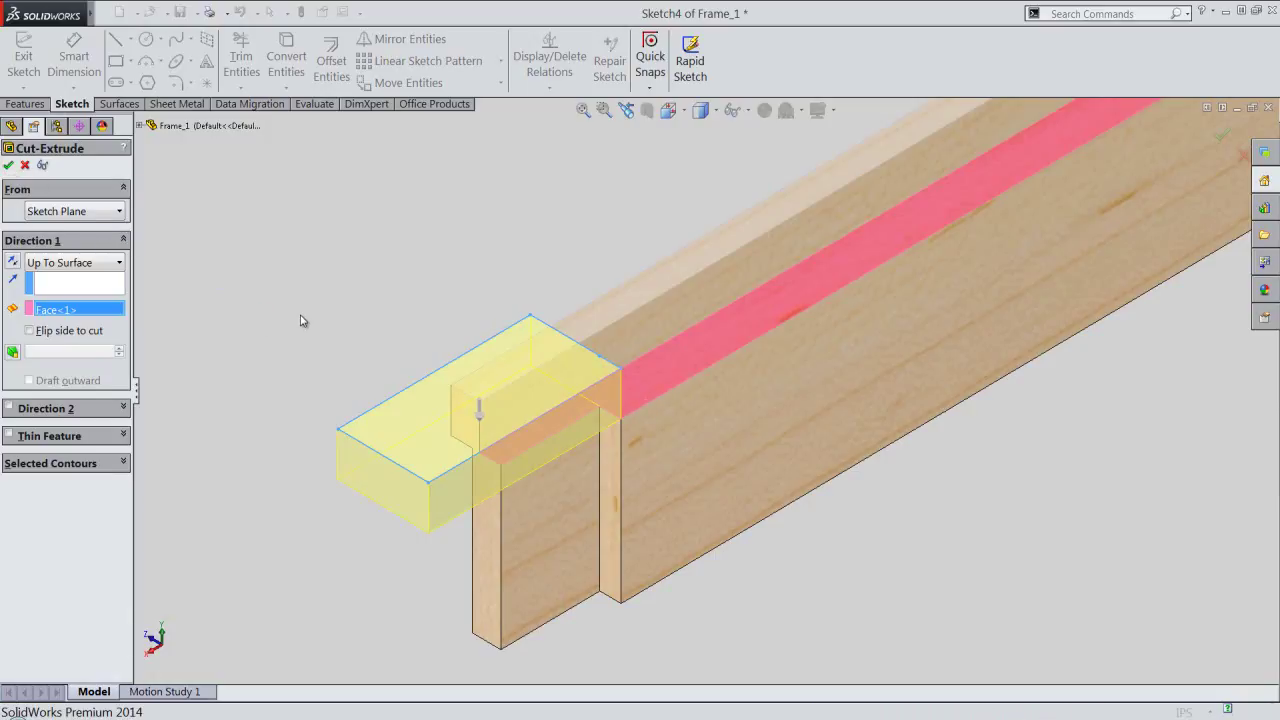
left_click(300, 318)
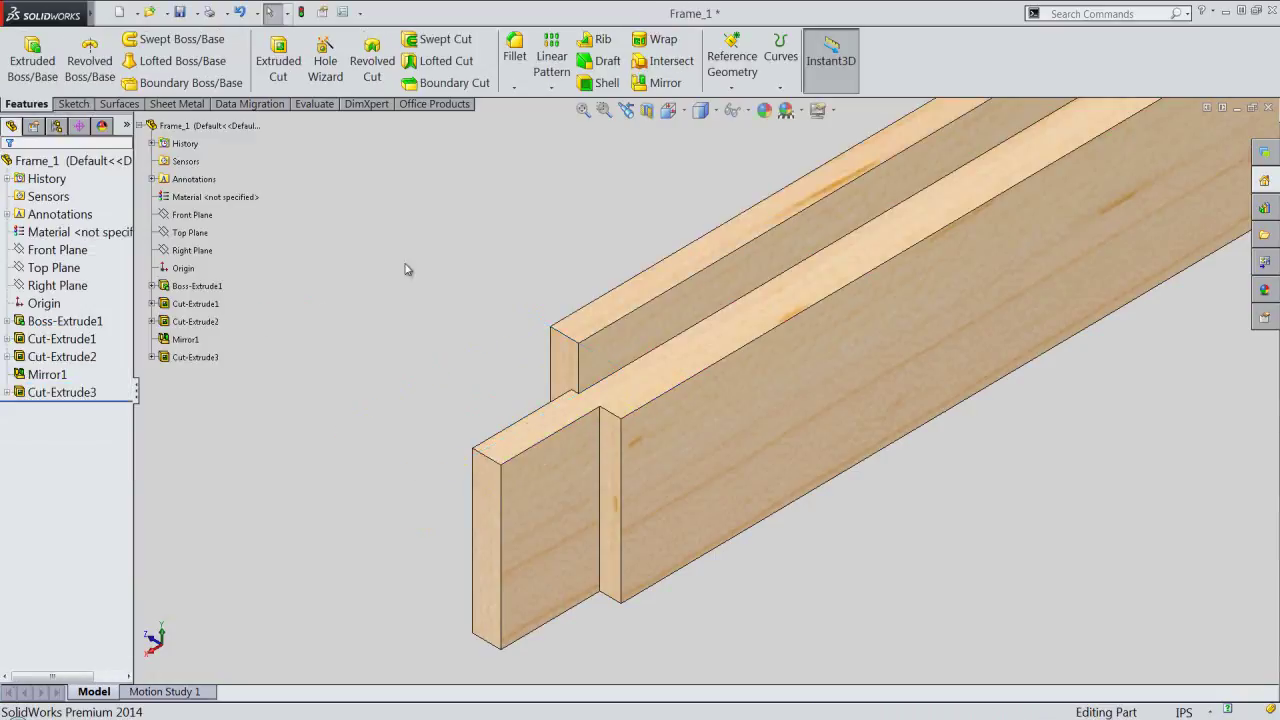
left_click(583, 110)
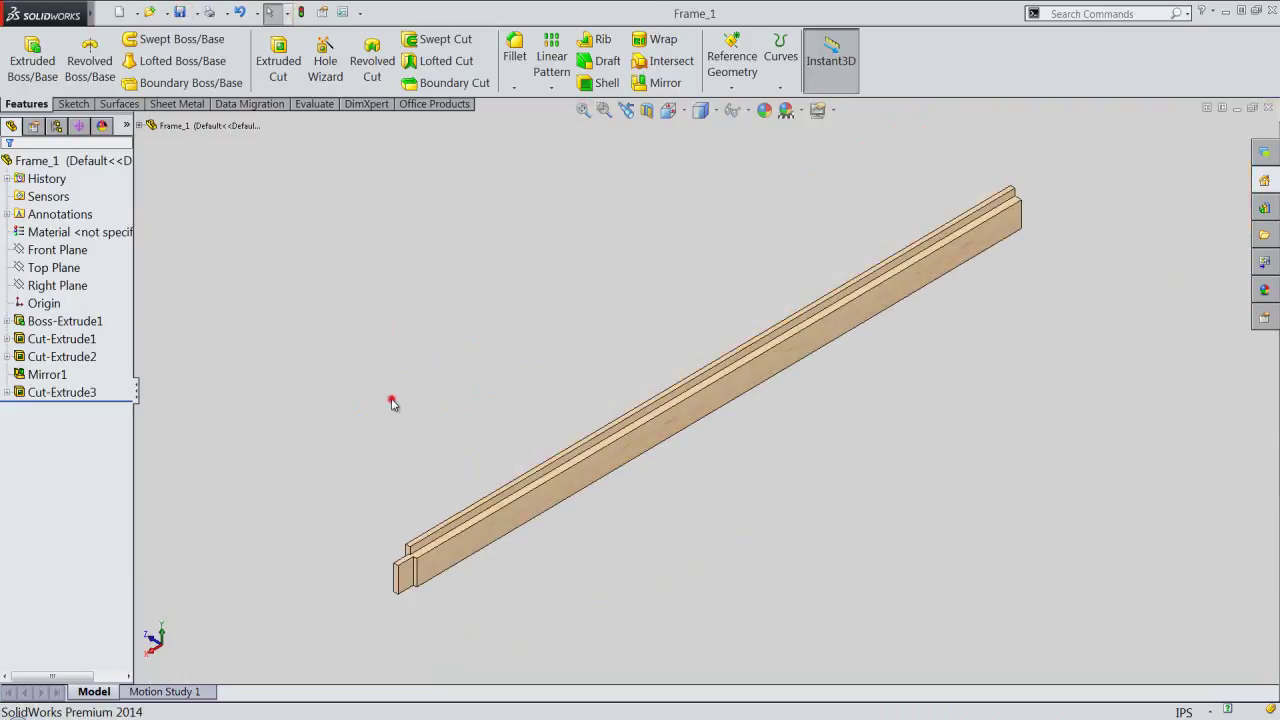
left_click(78, 395)
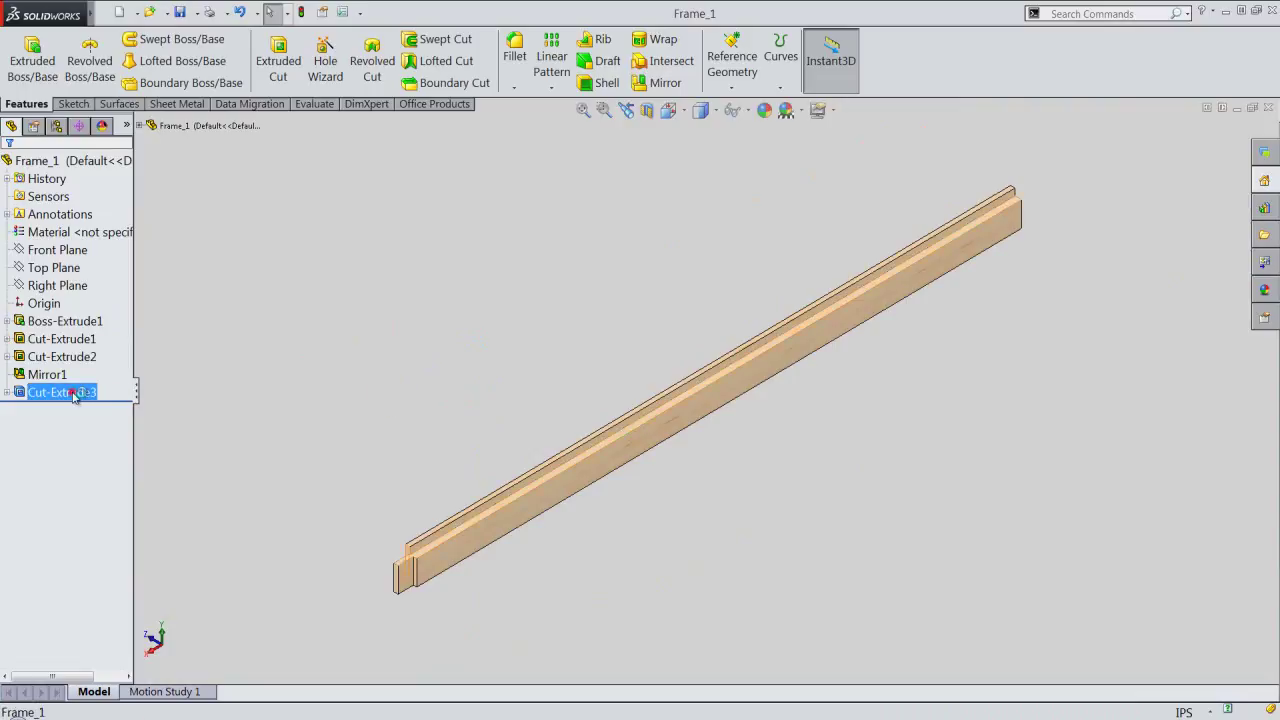
Step: Mirror Cut-Extrude2, Mirror1 and Cut-Extrude3 about the Right Plane, then close Frame_1
left_click(24, 357, "ctrl")
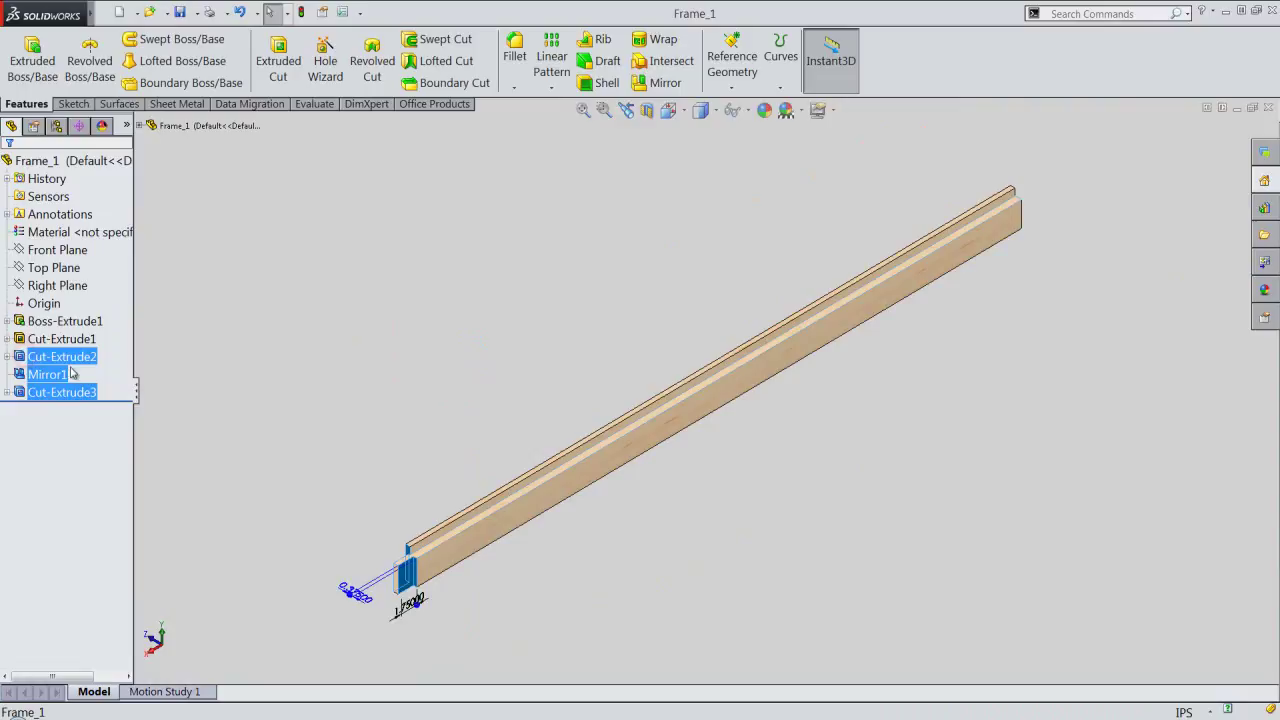
left_click(668, 84)
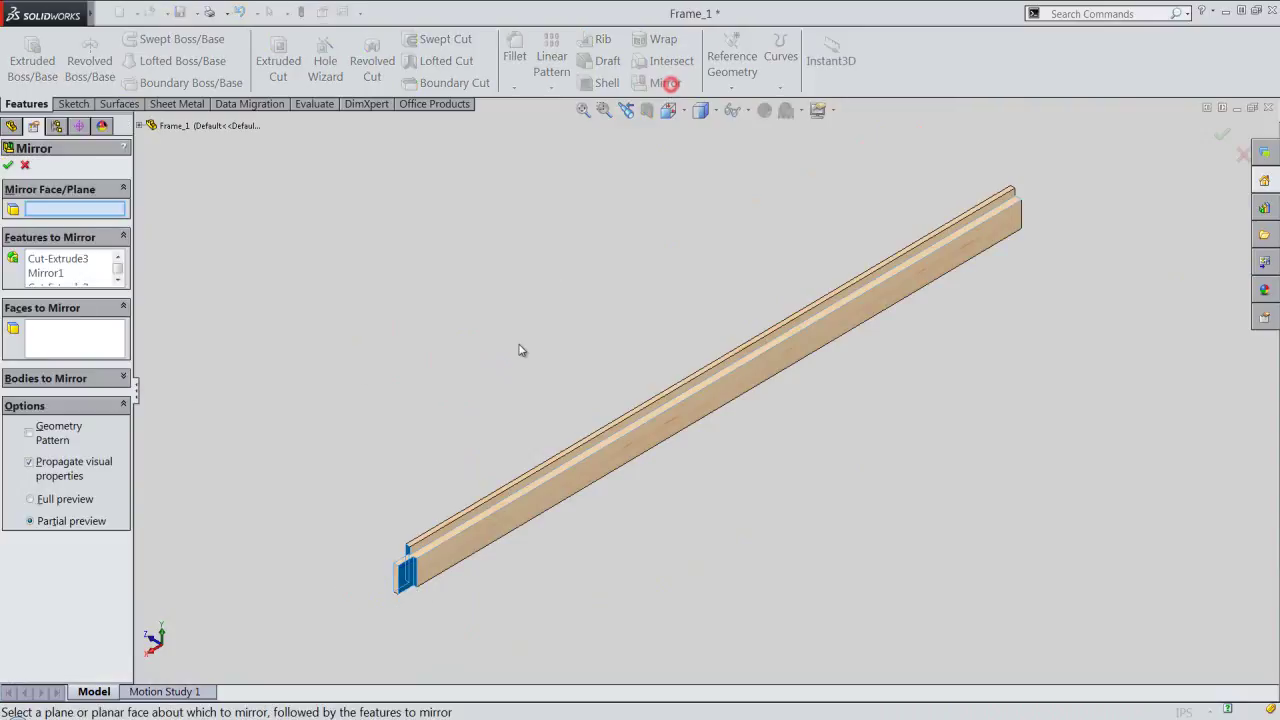
left_click(141, 126)
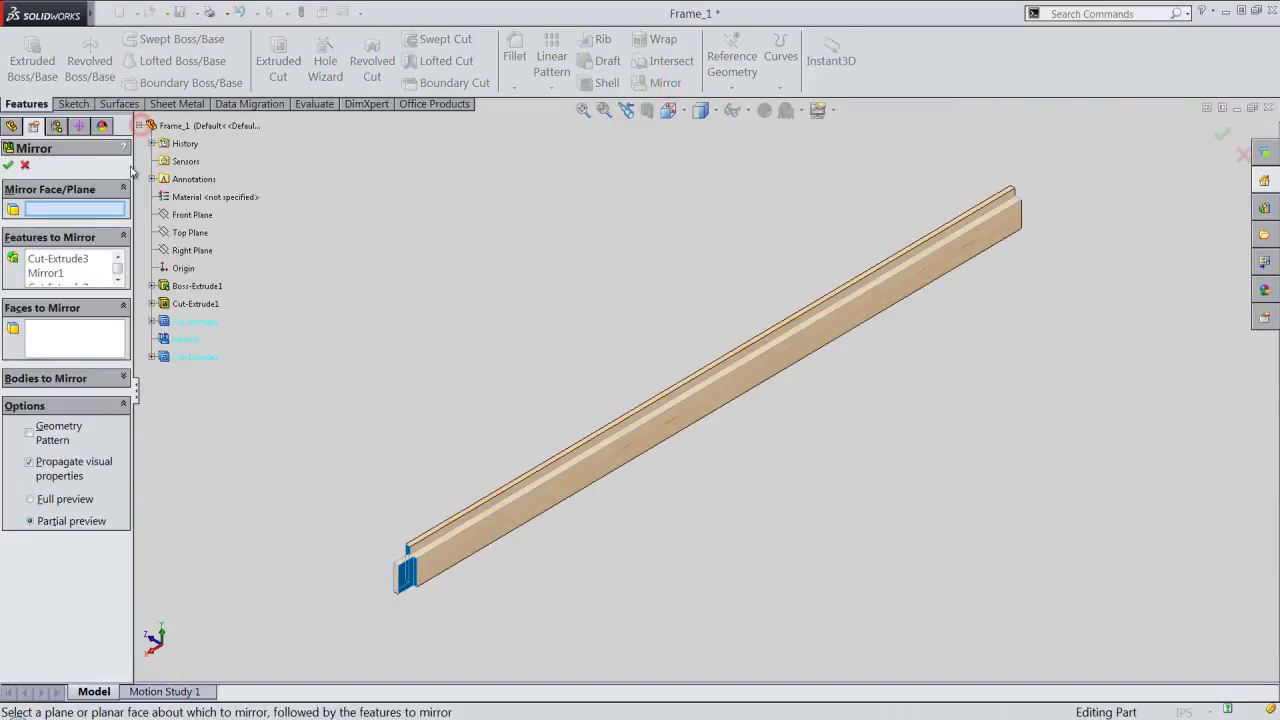
left_click(193, 250)
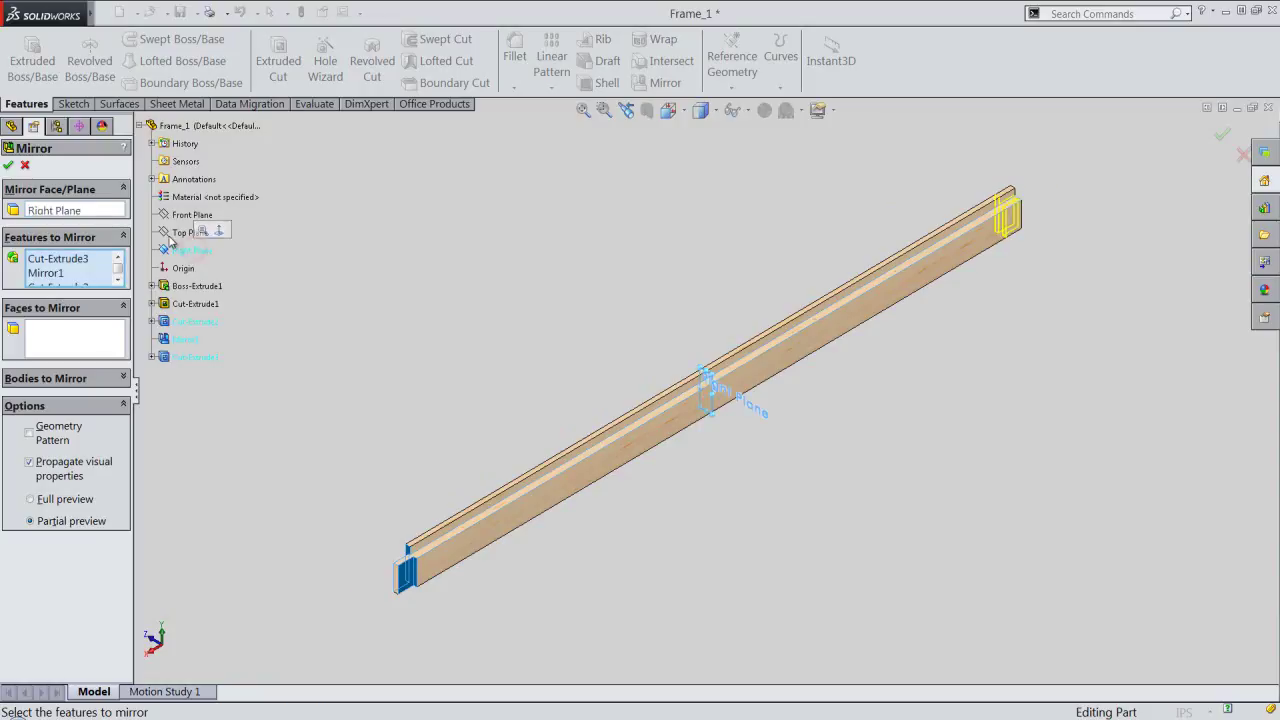
left_click(8, 166)
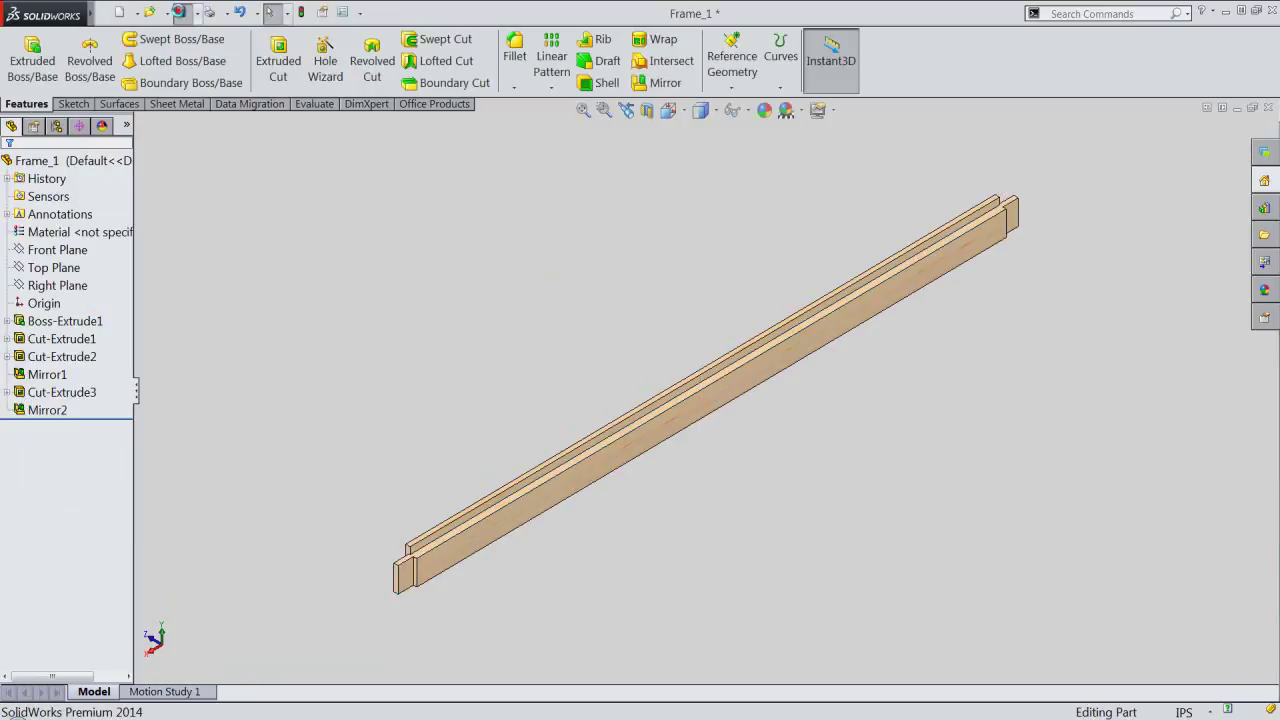
left_click(1267, 108)
left_click(514, 343)
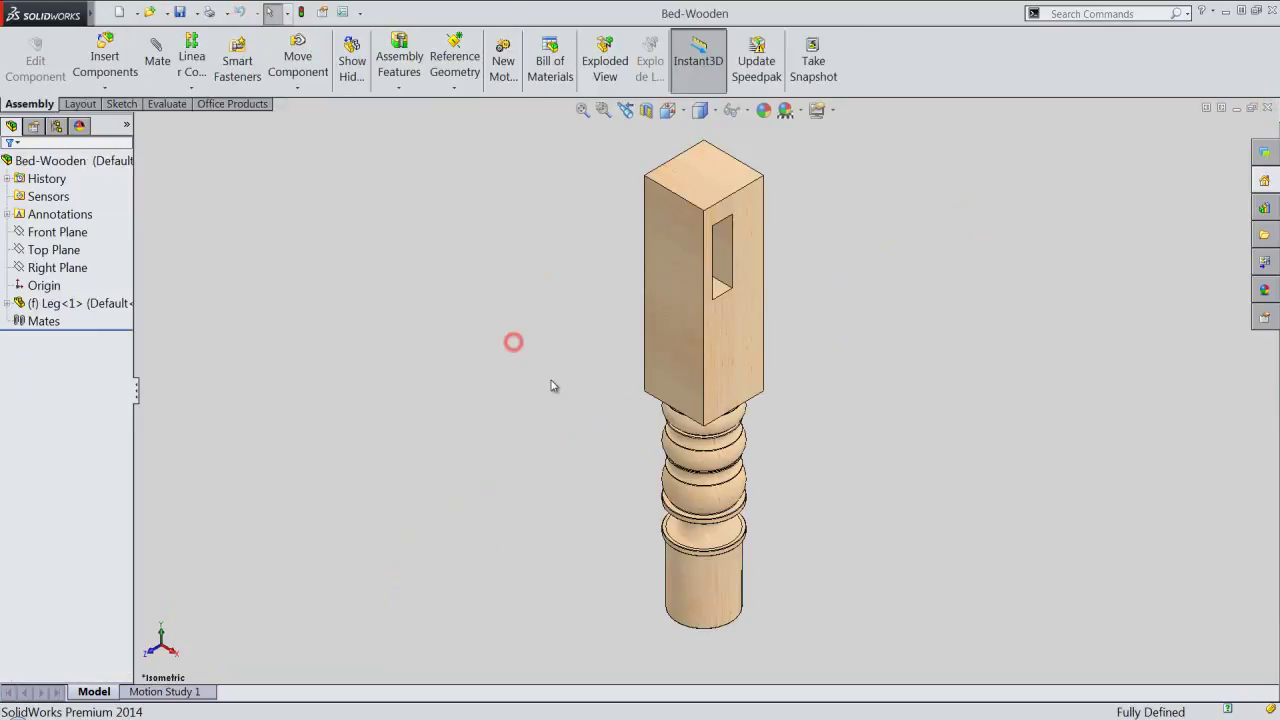
Step: Insert the Frame_1 part into Bed-Wooden as Frame_1<1>, placed beside the Leg
left_click(229, 177)
left_click(104, 60)
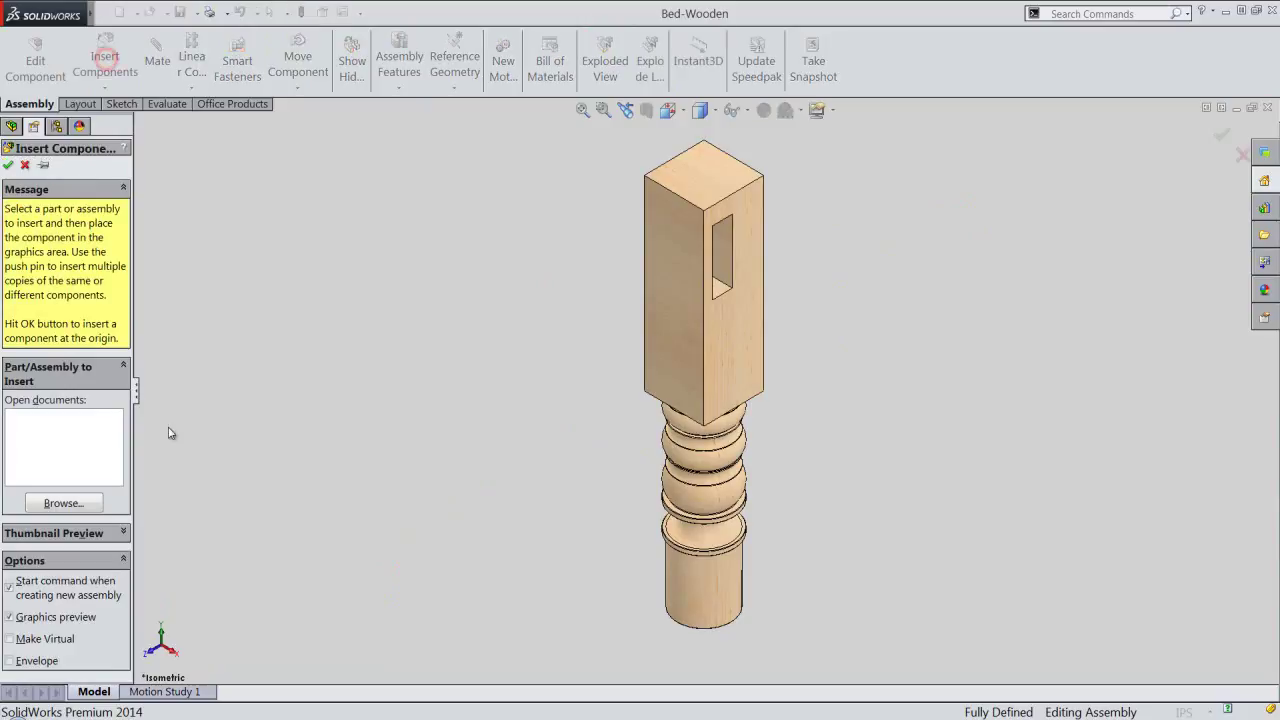
left_click(92, 502)
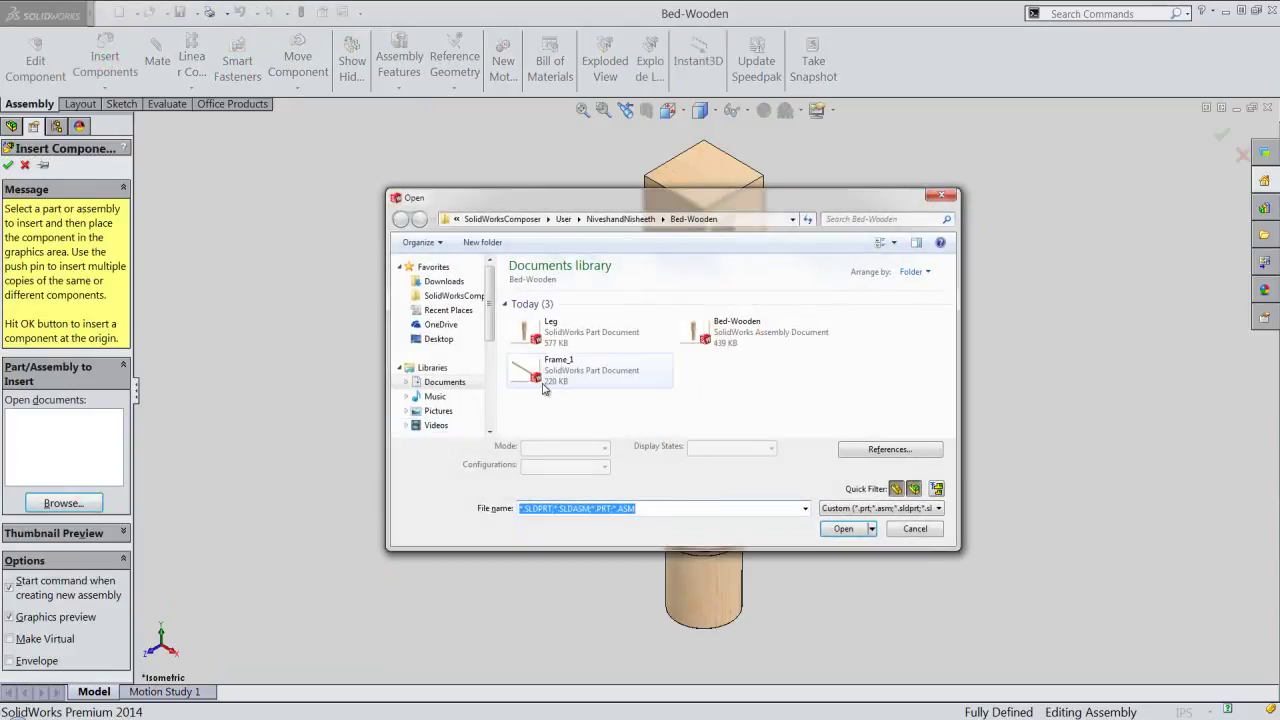
double_click(543, 388)
scroll(592, 398, "up", 3)
scroll(728, 434, "up", 3)
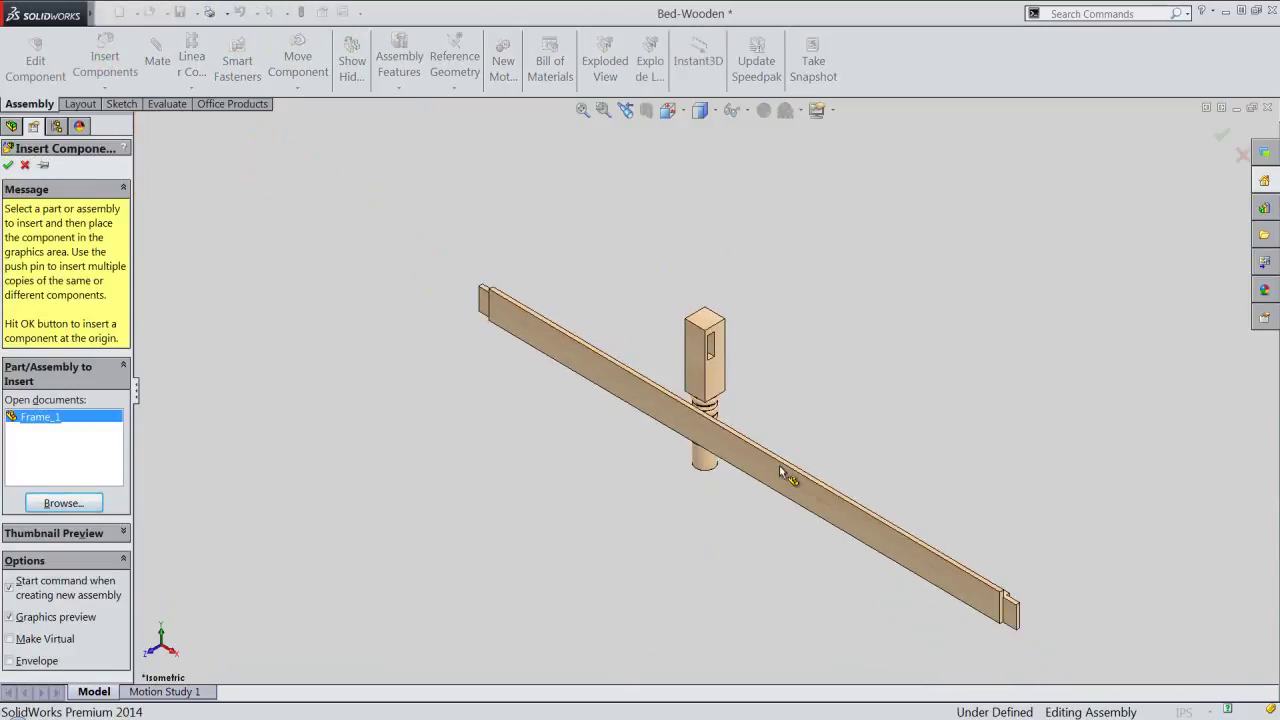
scroll(990, 490, "down", 2)
Step: Place the Frame_1 rail and make its top face coincident with the leg's top face
left_click(930, 480)
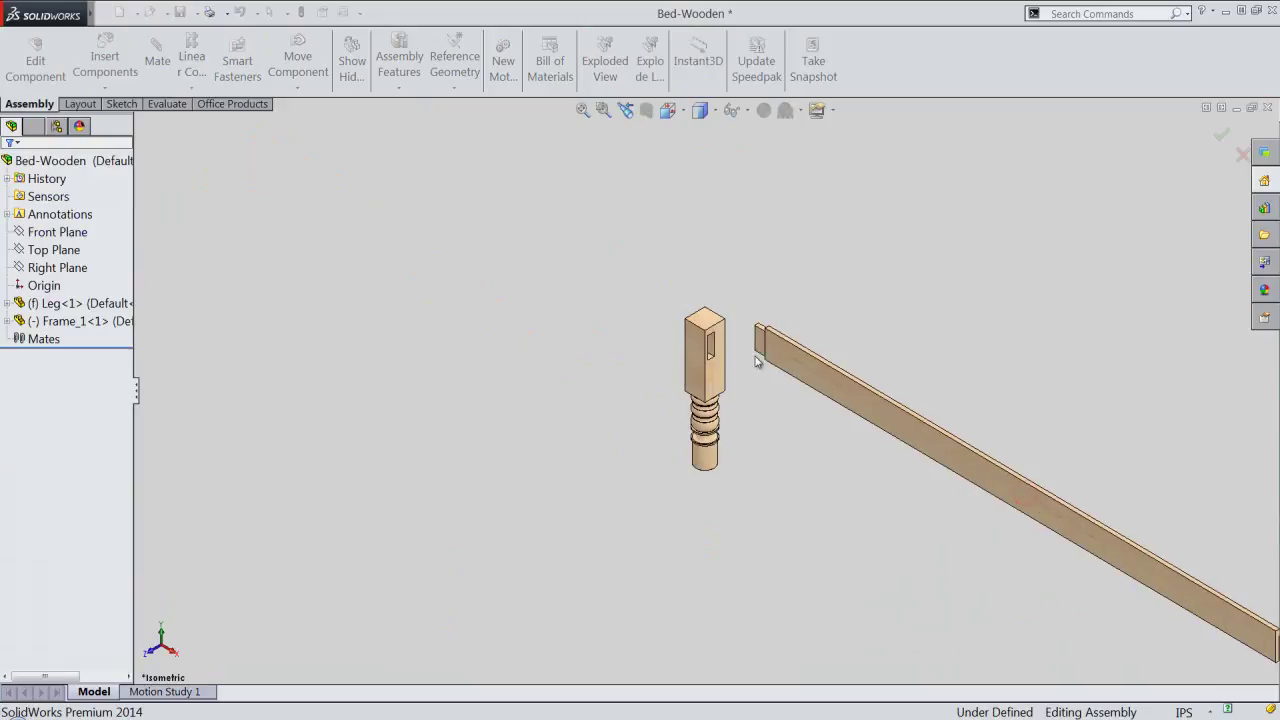
scroll(744, 347, "down", 2)
scroll(744, 347, "down", 2)
scroll(740, 347, "down", 2)
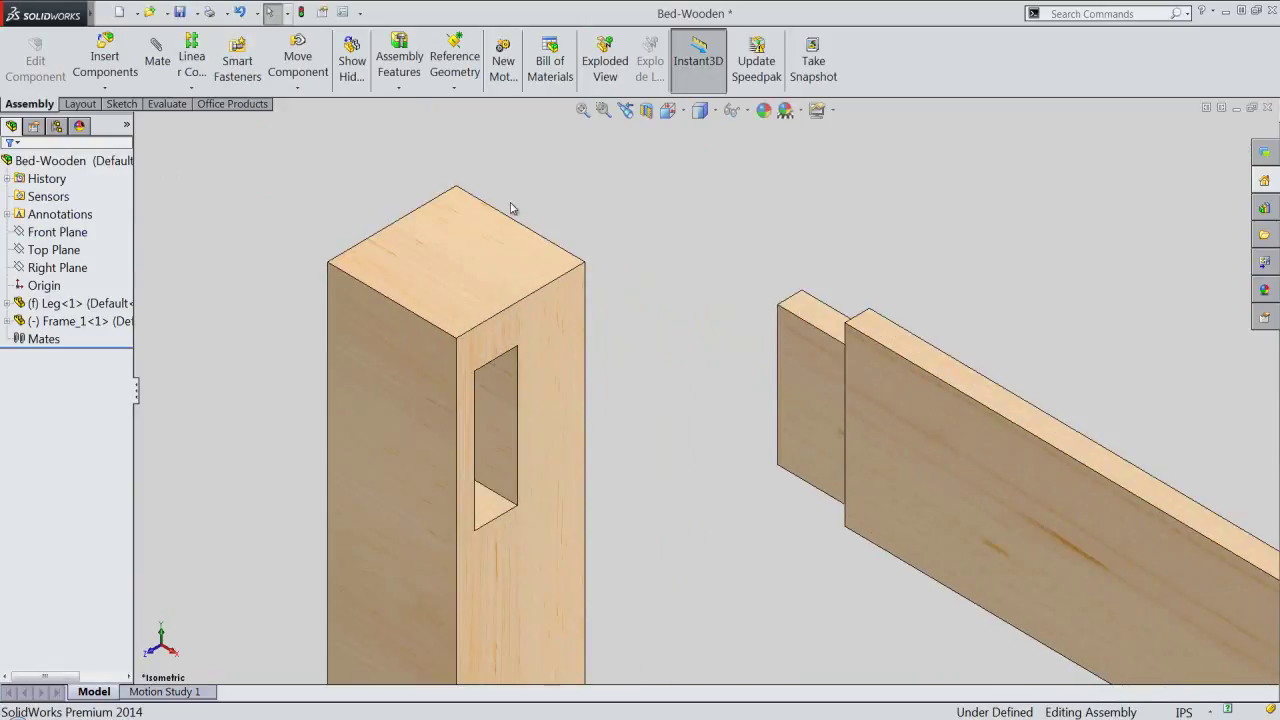
left_click(462, 248)
left_click(882, 332, "ctrl")
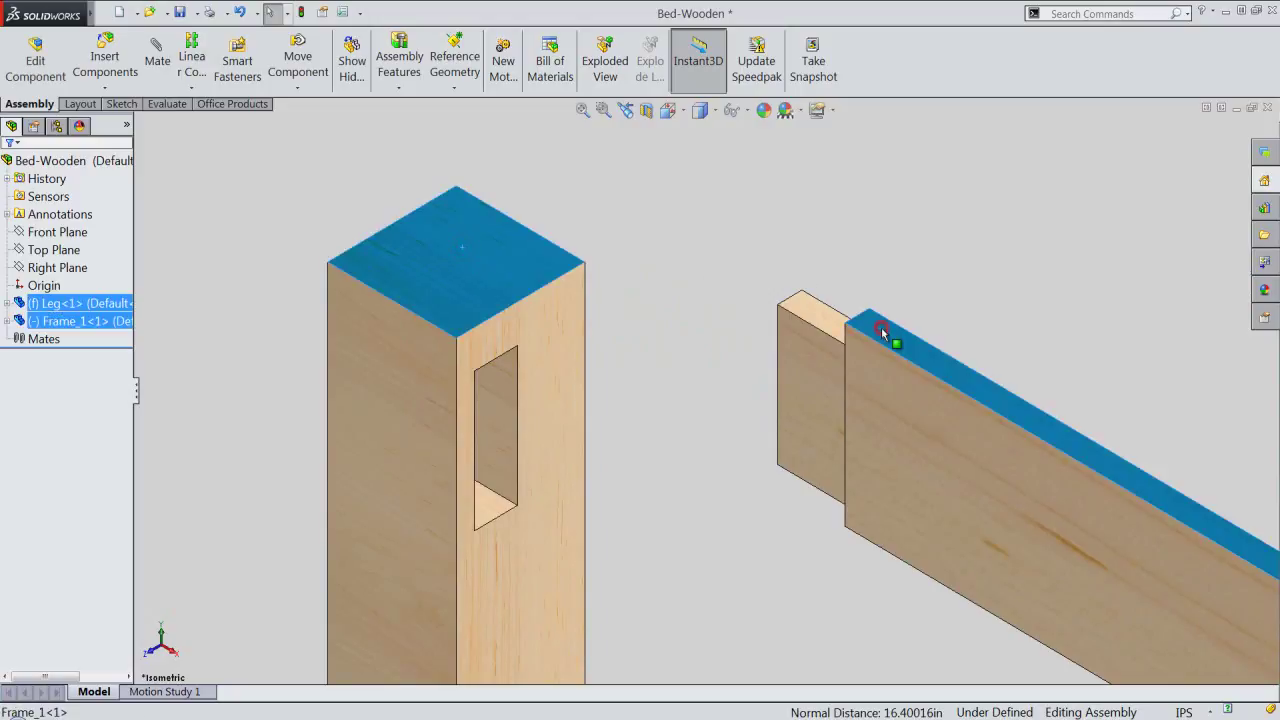
left_click(920, 308)
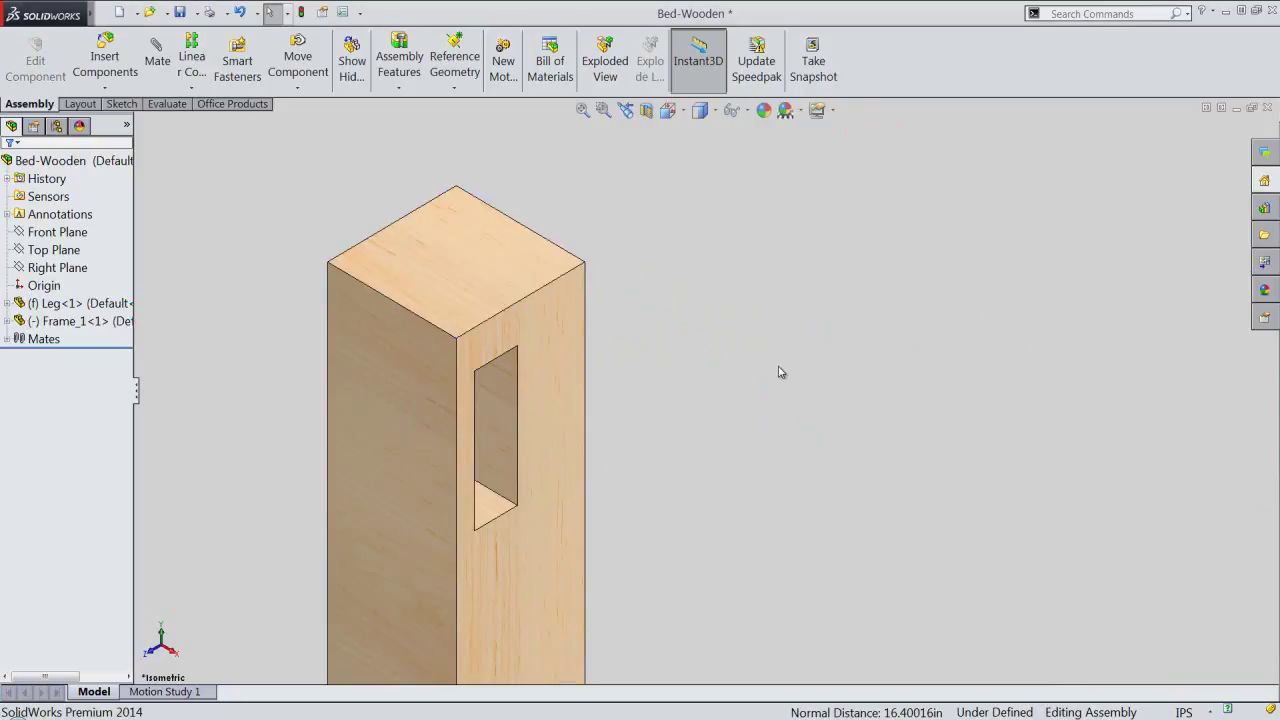
Step: Mate the rail's tenon end face to the inner face of the leg's mortise
scroll(627, 345, "up", 6)
scroll(635, 387, "up", 4)
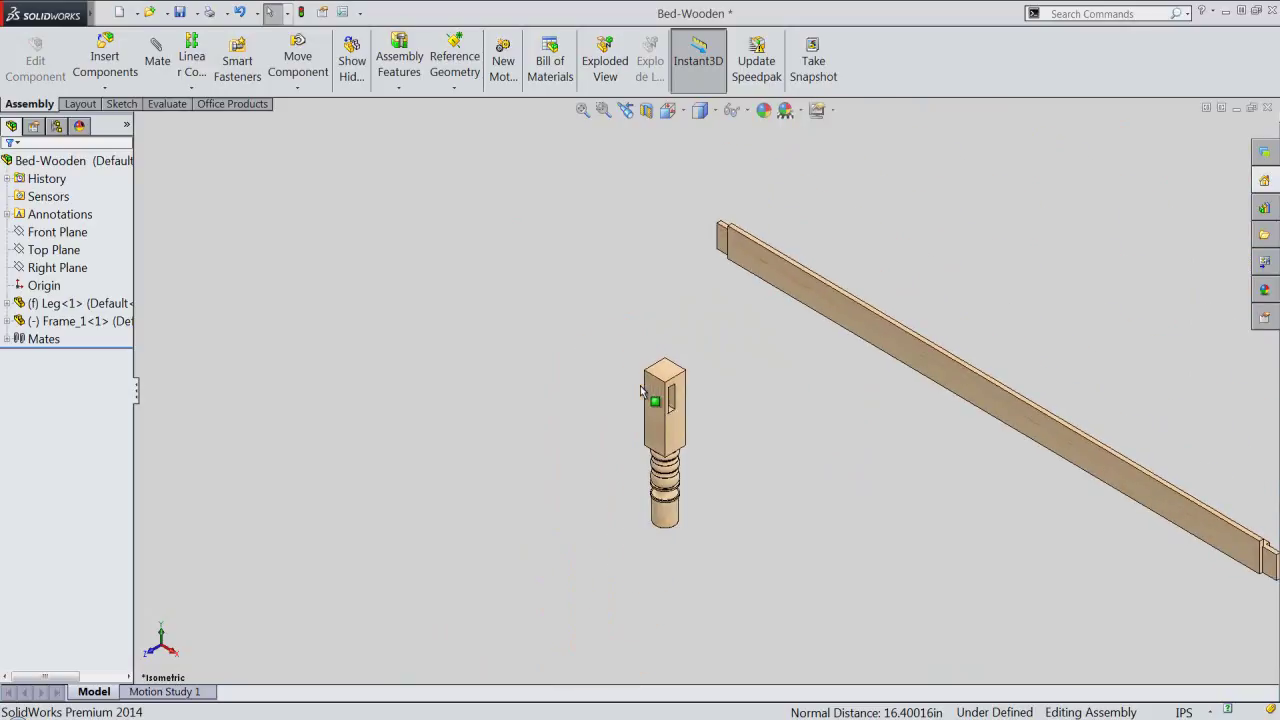
scroll(698, 370, "down", 2)
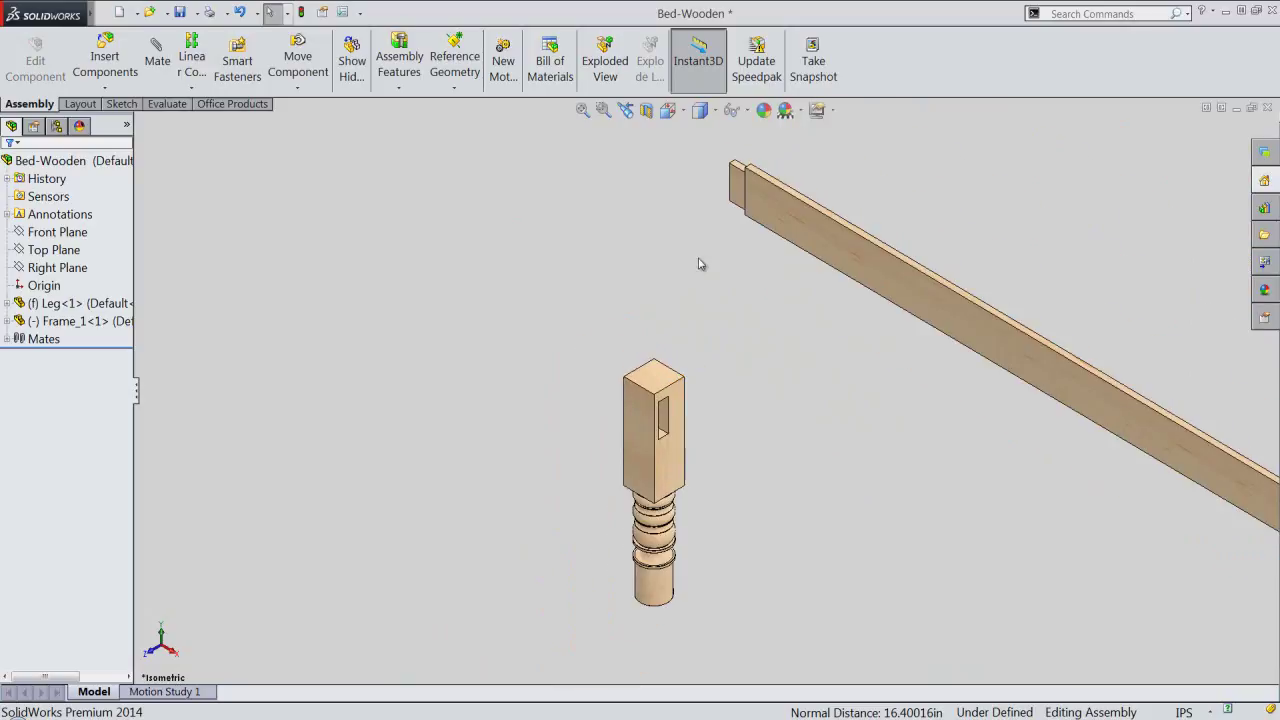
left_click(737, 196)
middle_click_drag(723, 428, 633, 458)
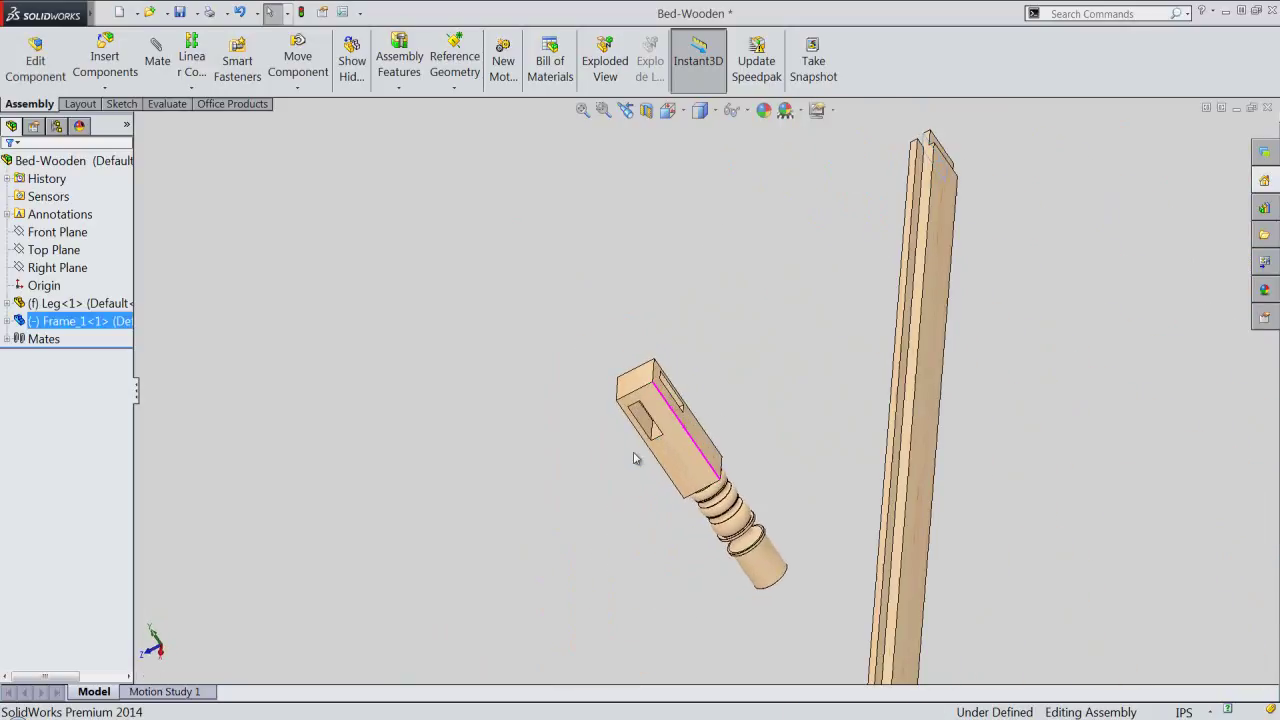
scroll(633, 458, "down", 2)
left_click(658, 405, "ctrl")
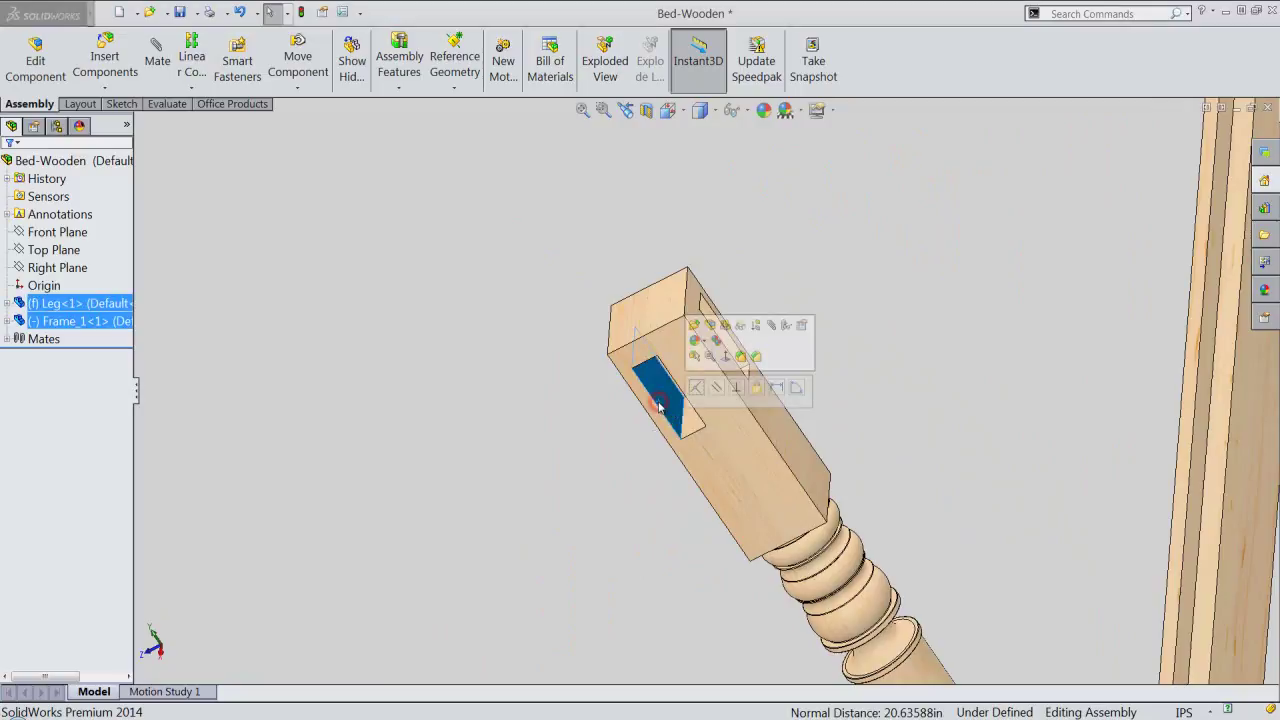
left_click(696, 387)
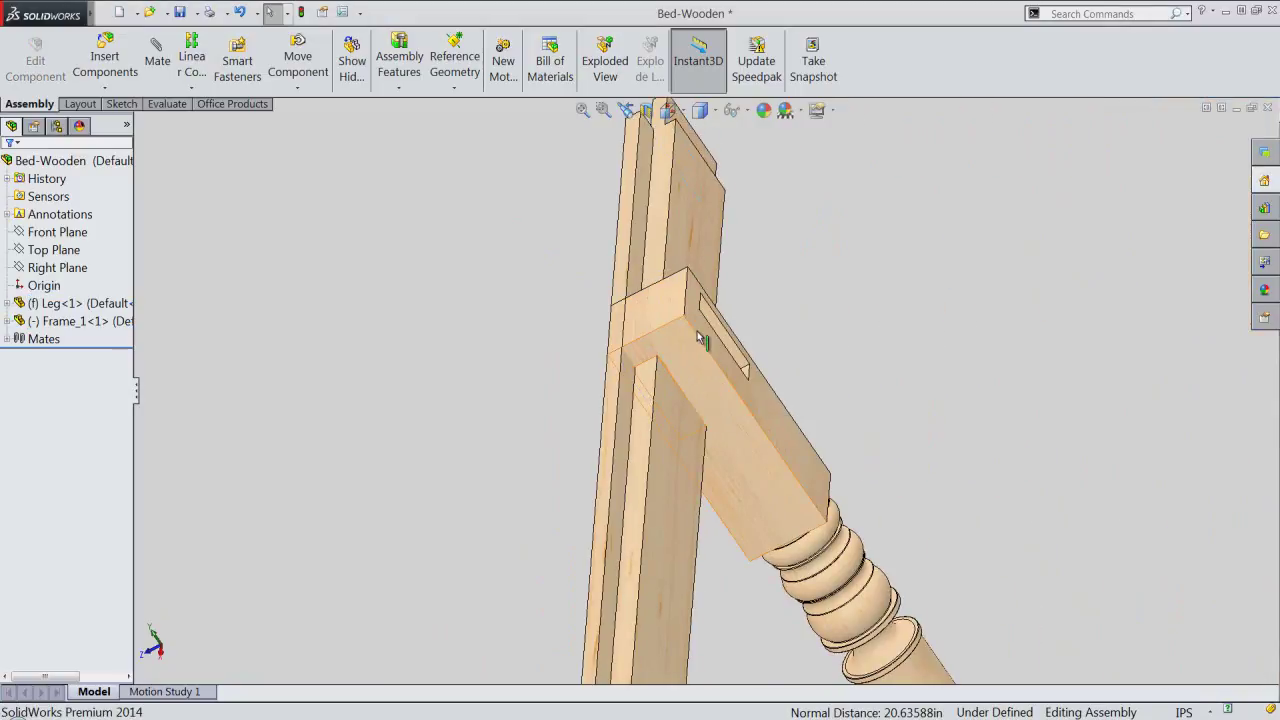
Step: Slide the rail so its tenon sits inside the leg's mortise
left_click(625, 110)
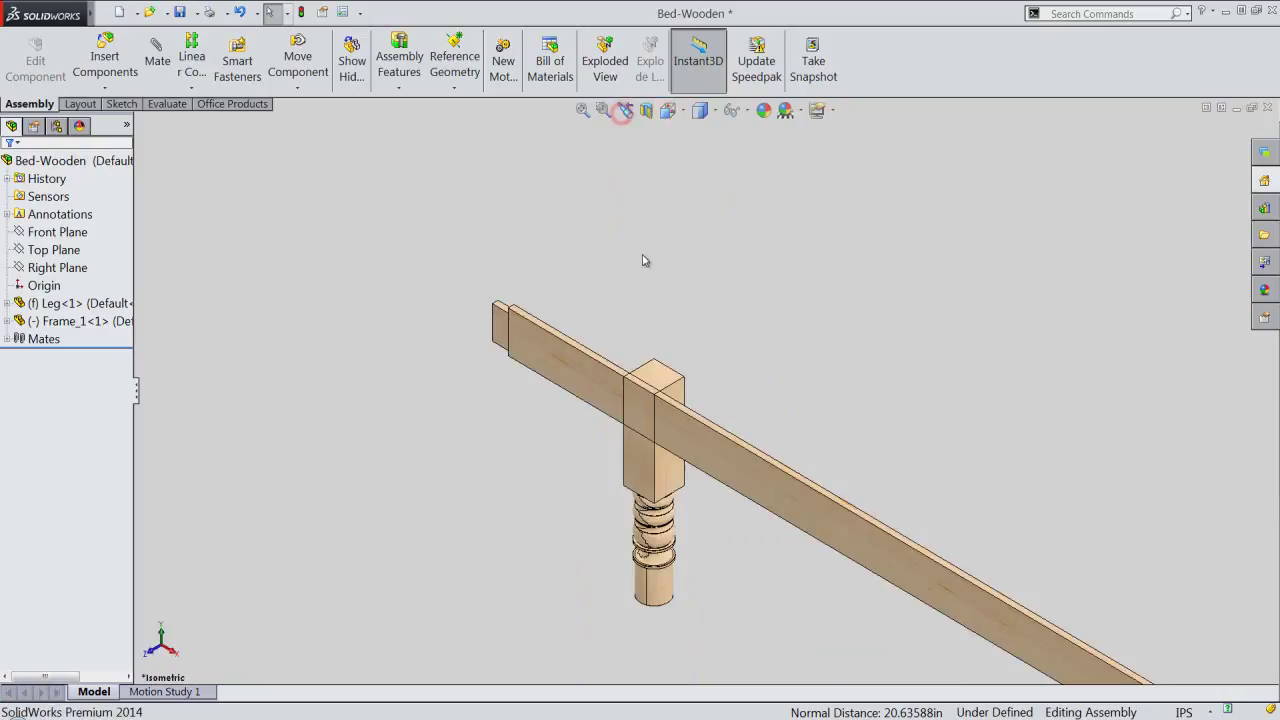
left_click_drag(688, 437, 941, 541)
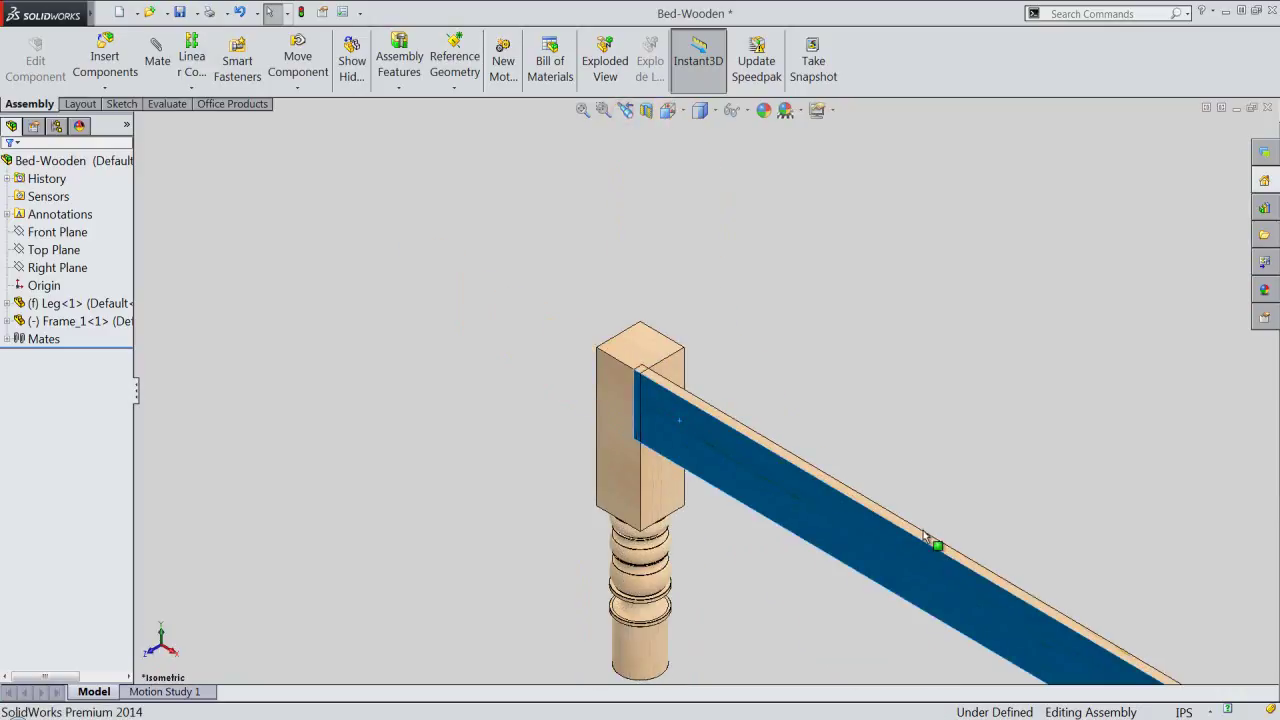
scroll(690, 425, "down", 2)
left_click(800, 370)
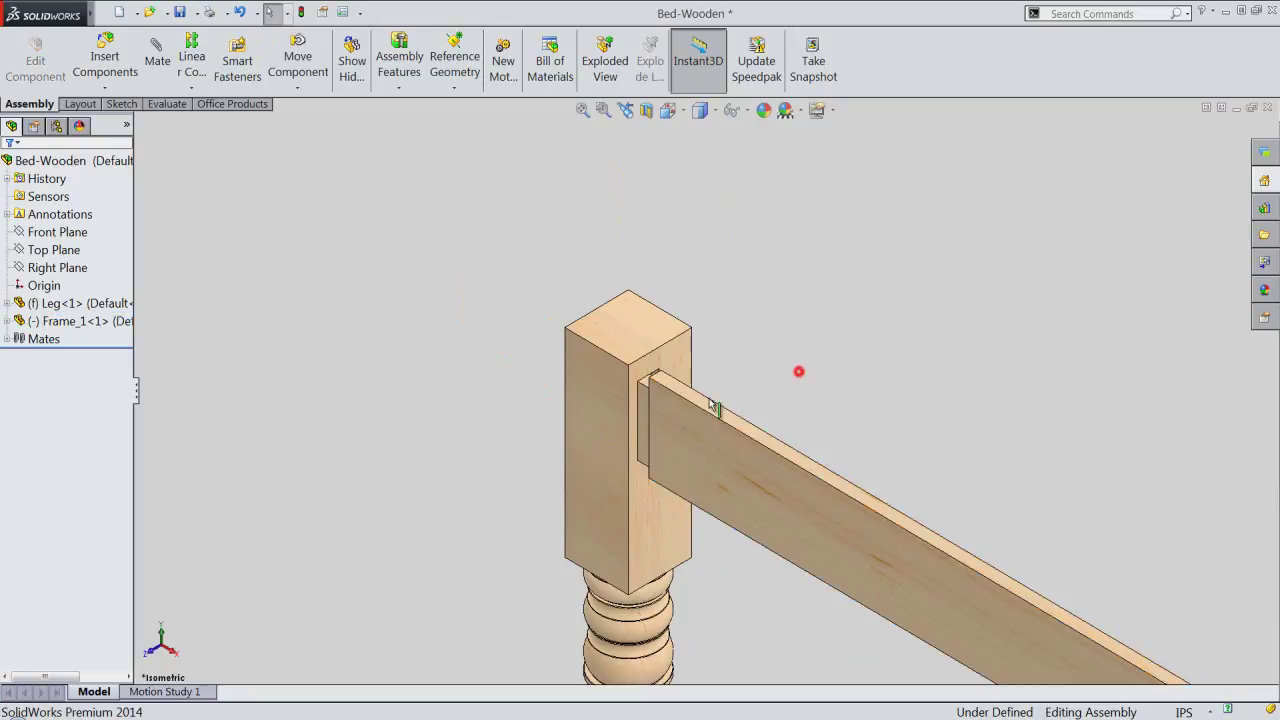
Step: Mate the rail flush against the mortise side face, then show the assembly isometrically
scroll(644, 407, "down", 2)
left_click(617, 360)
mouse_move(651, 437)
middle_mouse_down()
mouse_move(743, 488)
mouse_move(674, 453)
middle_mouse_up()
scroll(665, 414, "down", 2)
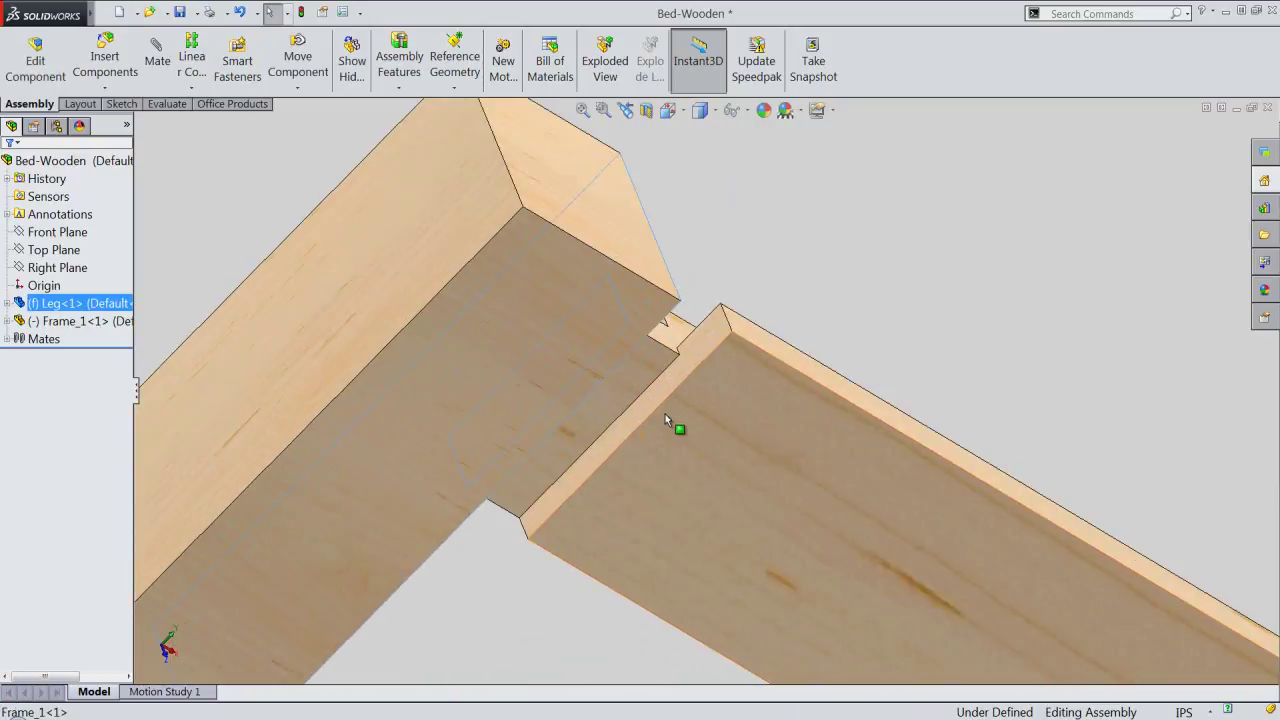
left_click(657, 401, "ctrl")
left_click(696, 386)
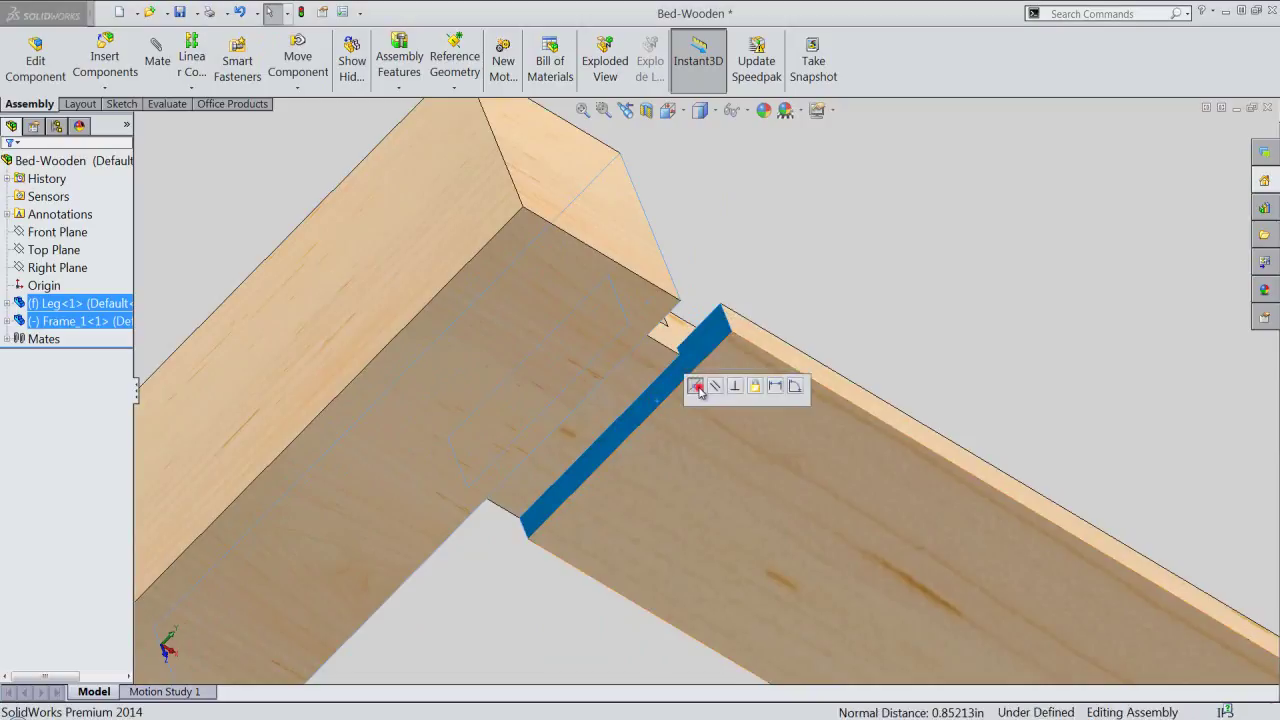
left_click(679, 116)
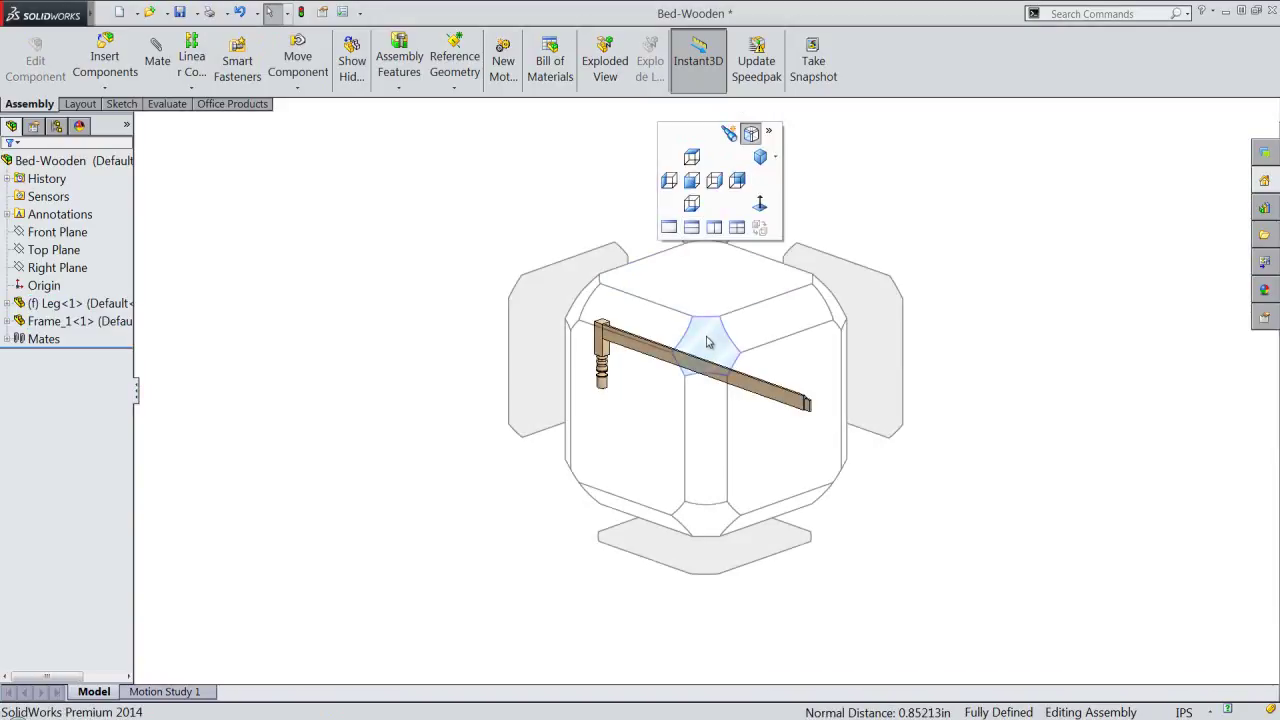
left_click(706, 337)
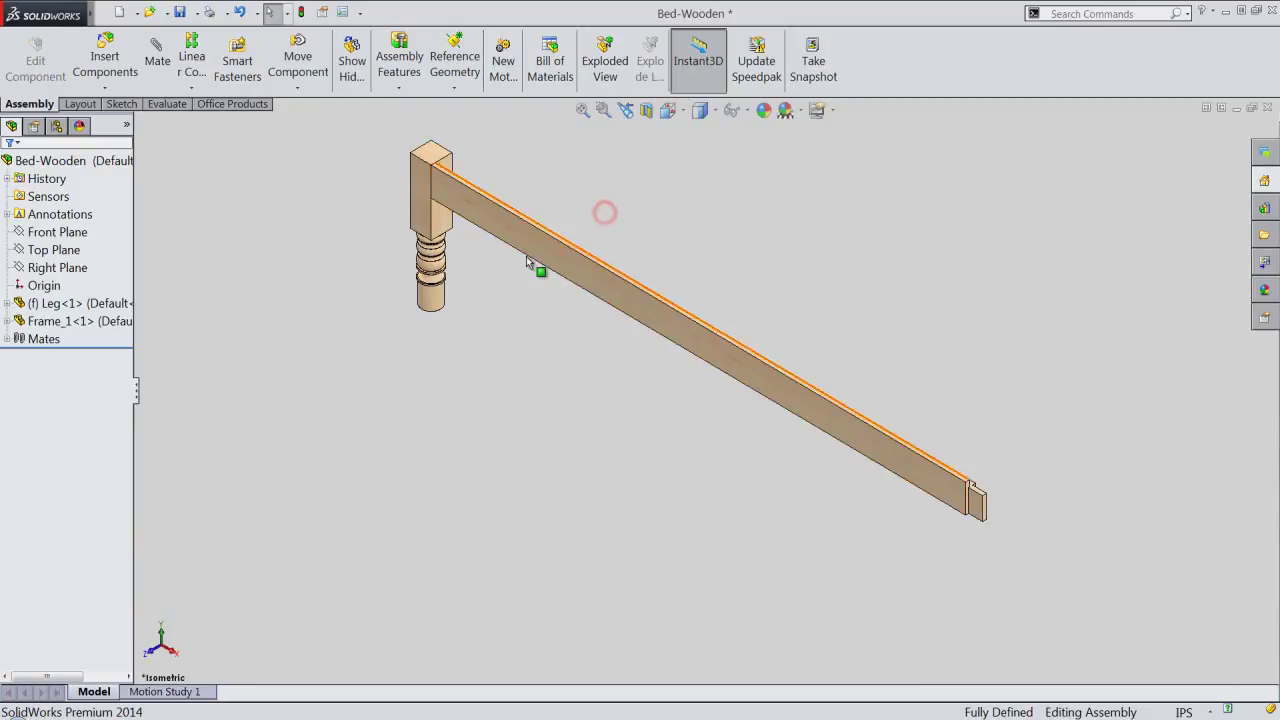
Step: Copy Leg<1> into the assembly as Leg<2> and view it isometrically
left_click(100, 302)
mouse_move(32, 303)
left_mouse_down("ctrl")
mouse_move(385, 385)
mouse_move(1042, 462)
left_mouse_up("ctrl")
left_click(1122, 484)
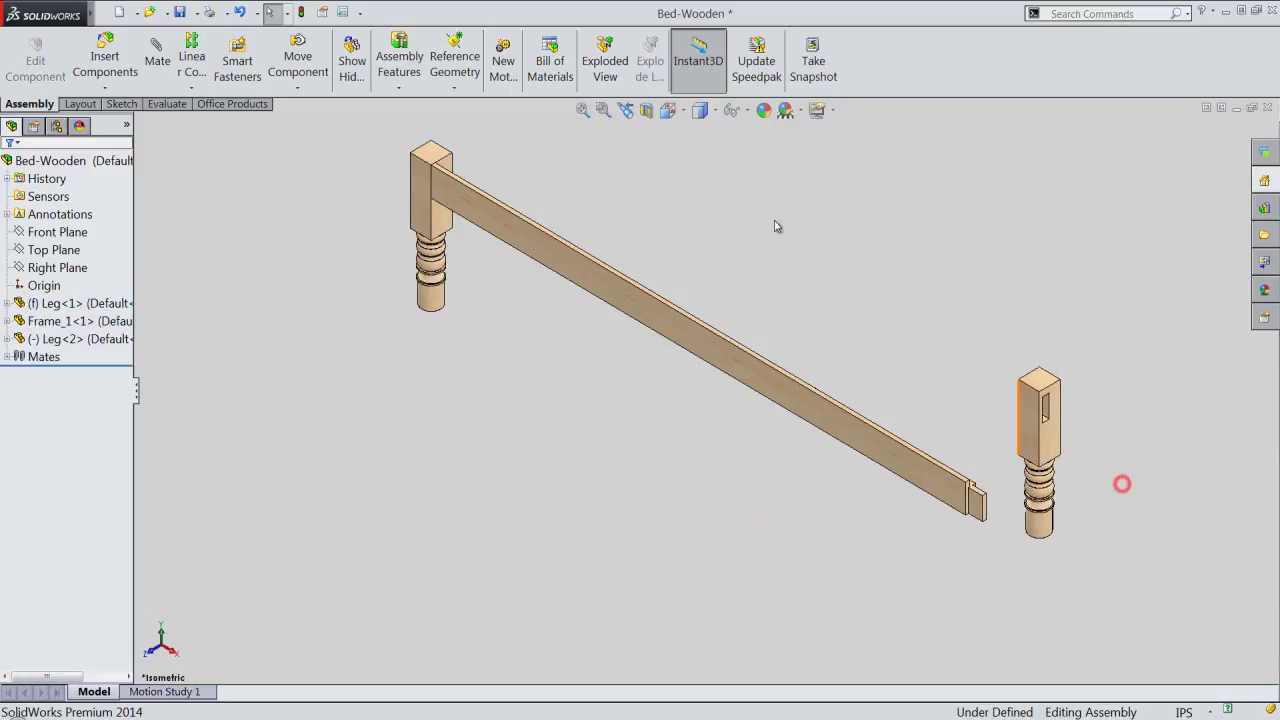
left_click(686, 116)
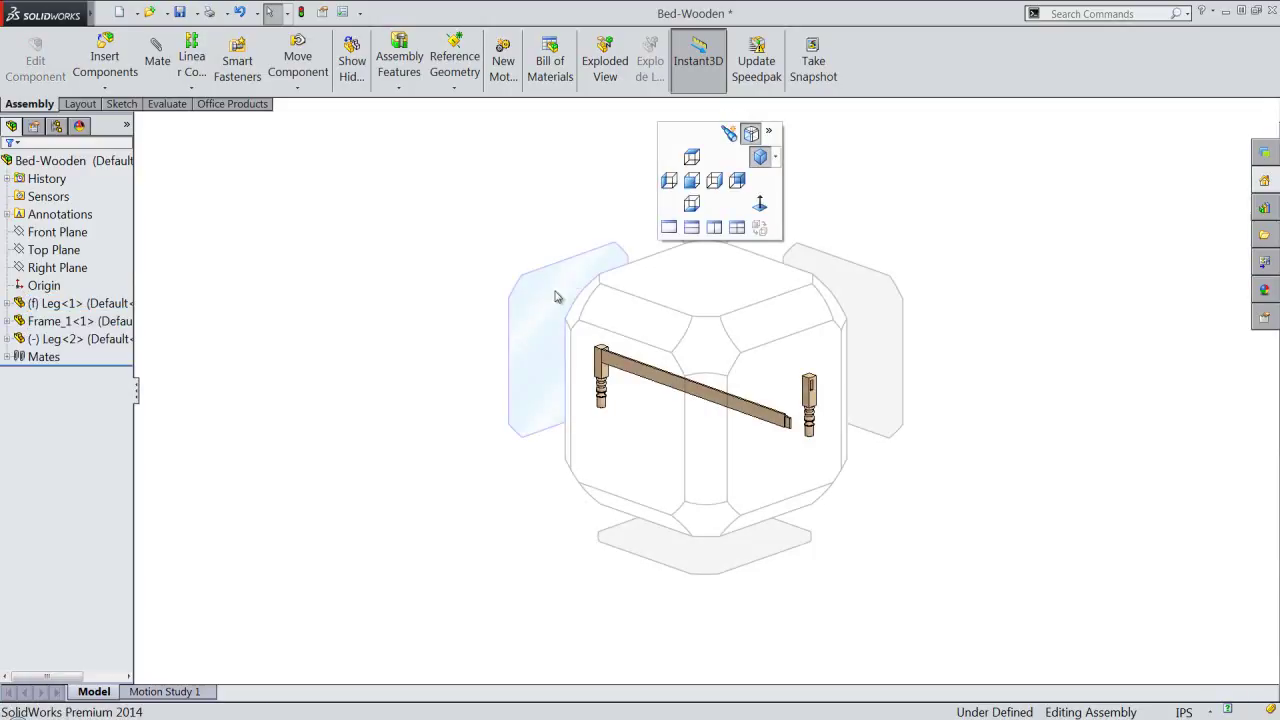
left_click(576, 316)
scroll(951, 203, "down", 3)
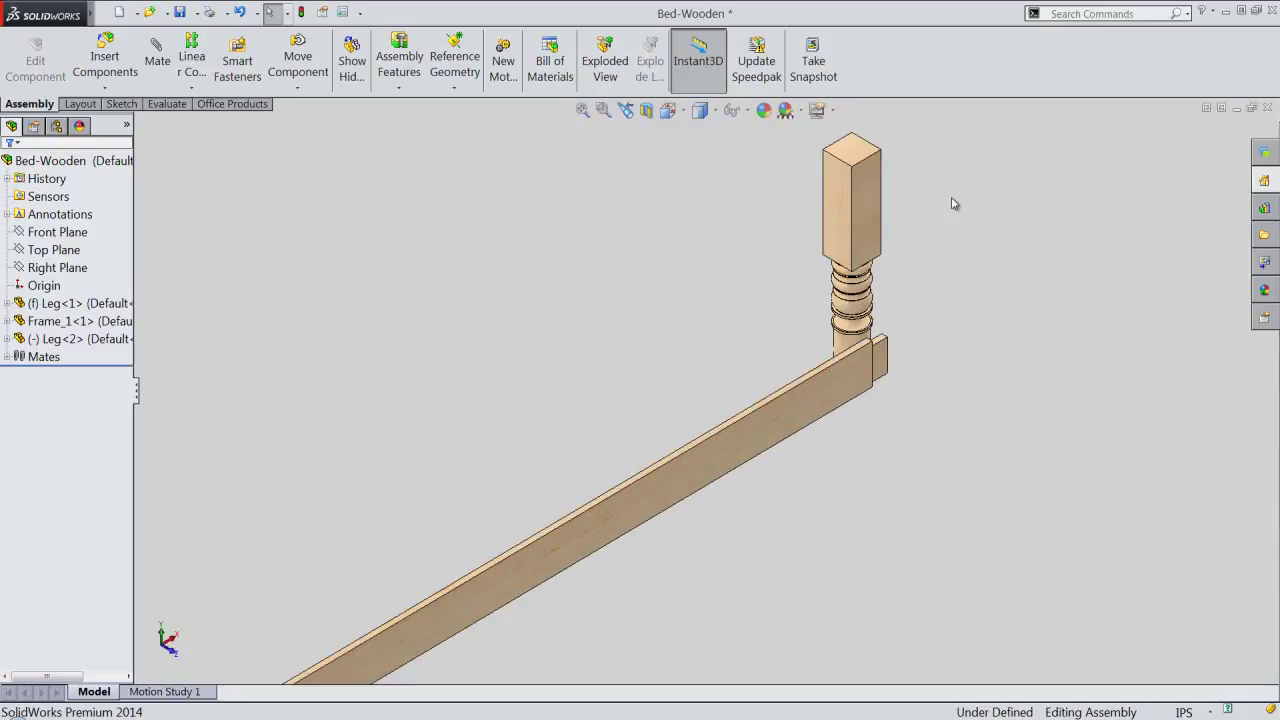
scroll(928, 204, "down", 2)
scroll(846, 333, "up", 2)
Step: Move Leg<2> near the rail's far end and rotate it 90° with the triad so its mortise faces the rail
left_click_drag(749, 297, 939, 375)
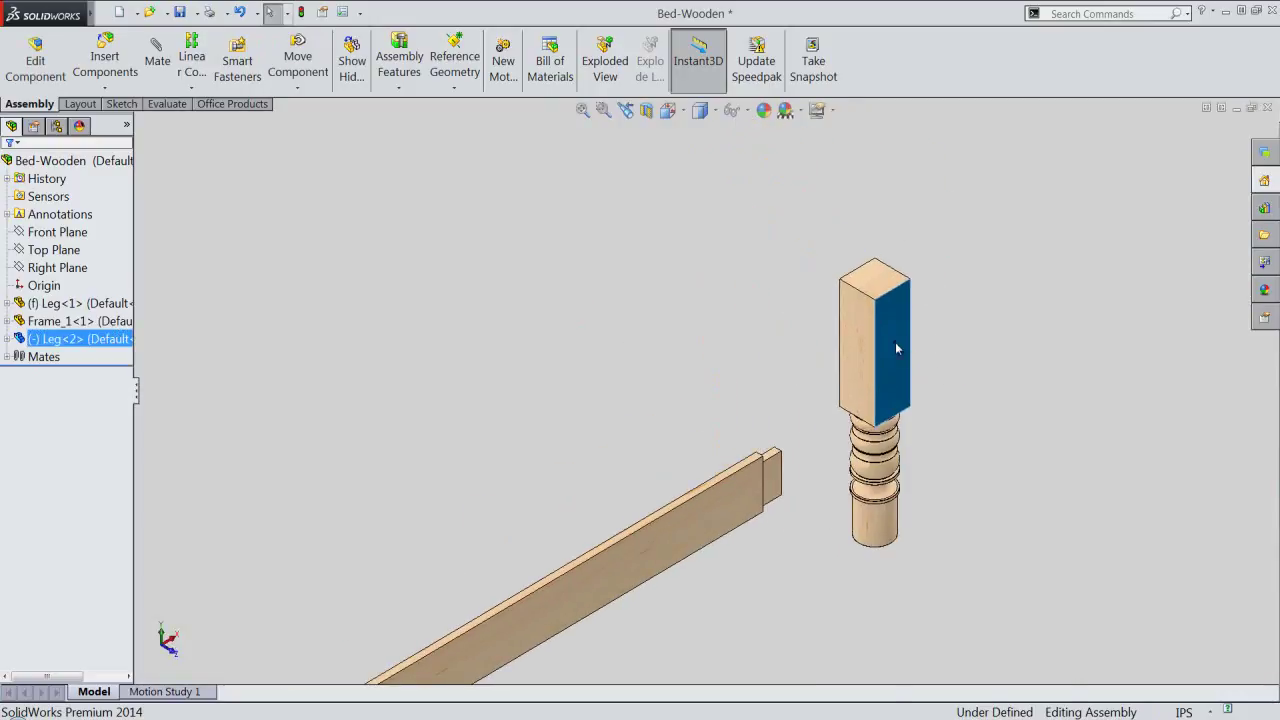
right_click(897, 348)
left_click(924, 512)
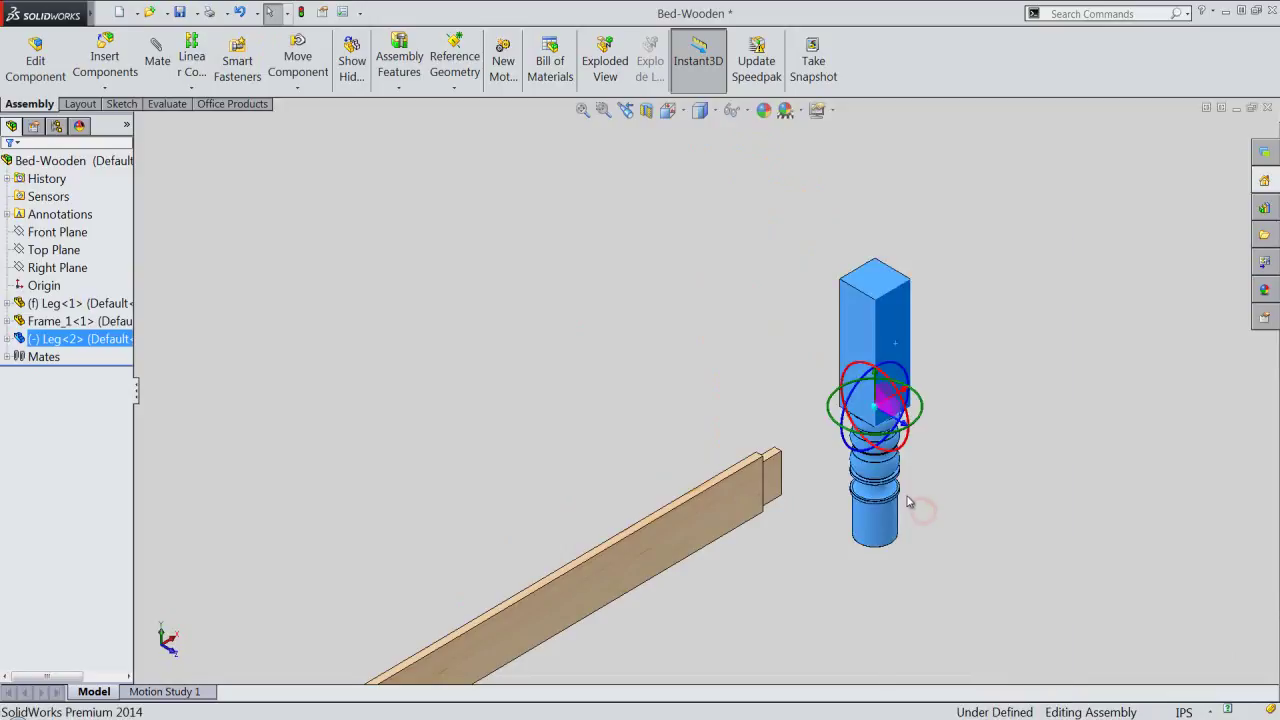
left_click_drag(830, 415, 896, 447)
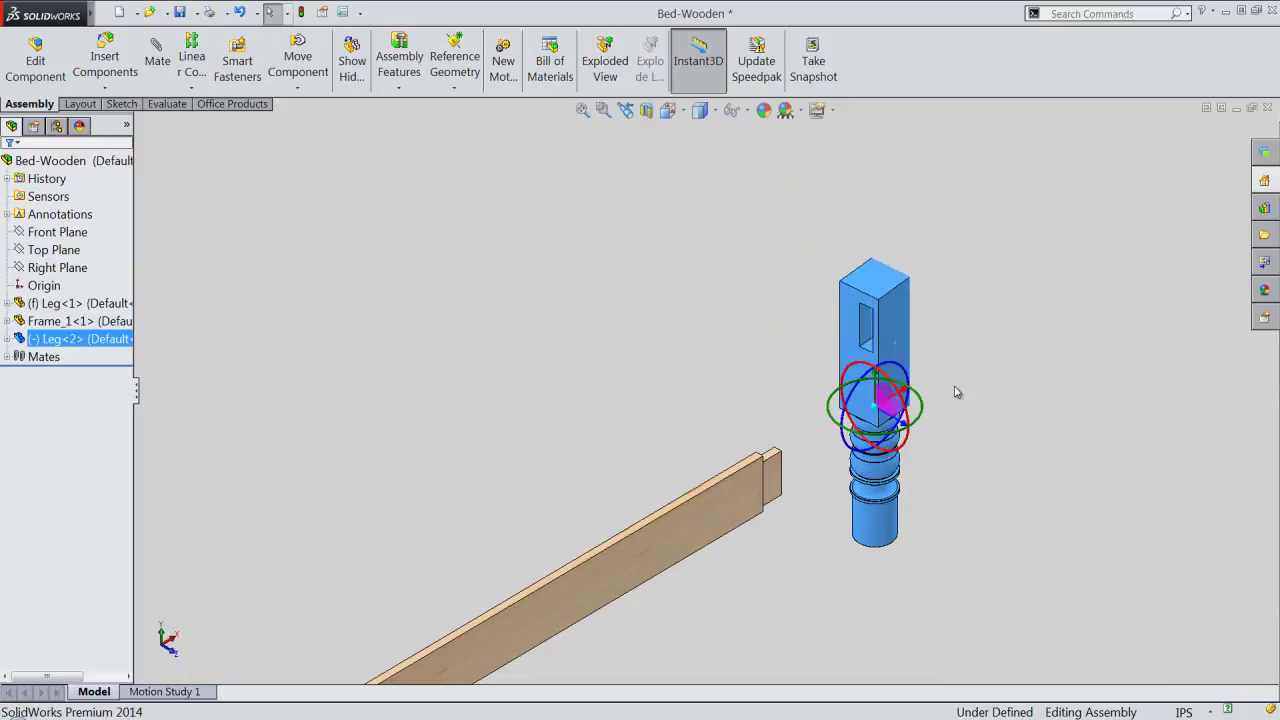
left_click(971, 354)
Step: Nudge Leg<2> closer and mate it against the rail's far end face
scroll(940, 375, "down", 2)
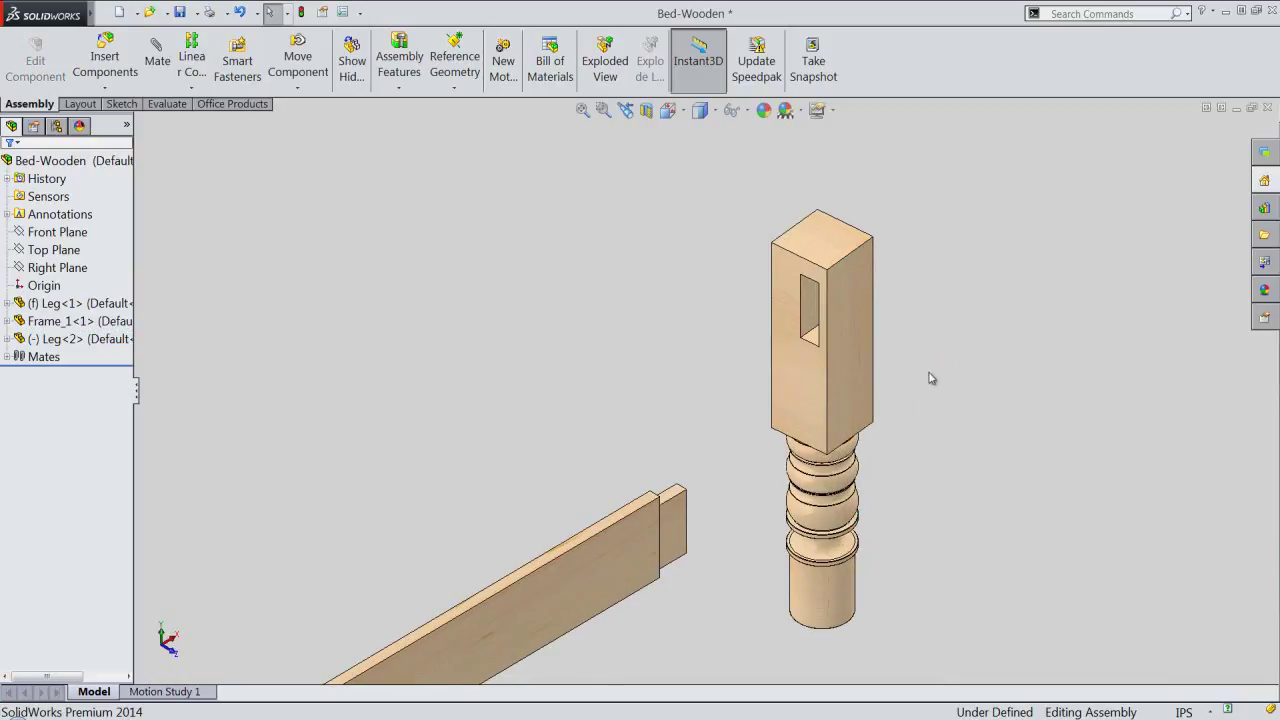
left_click(807, 382)
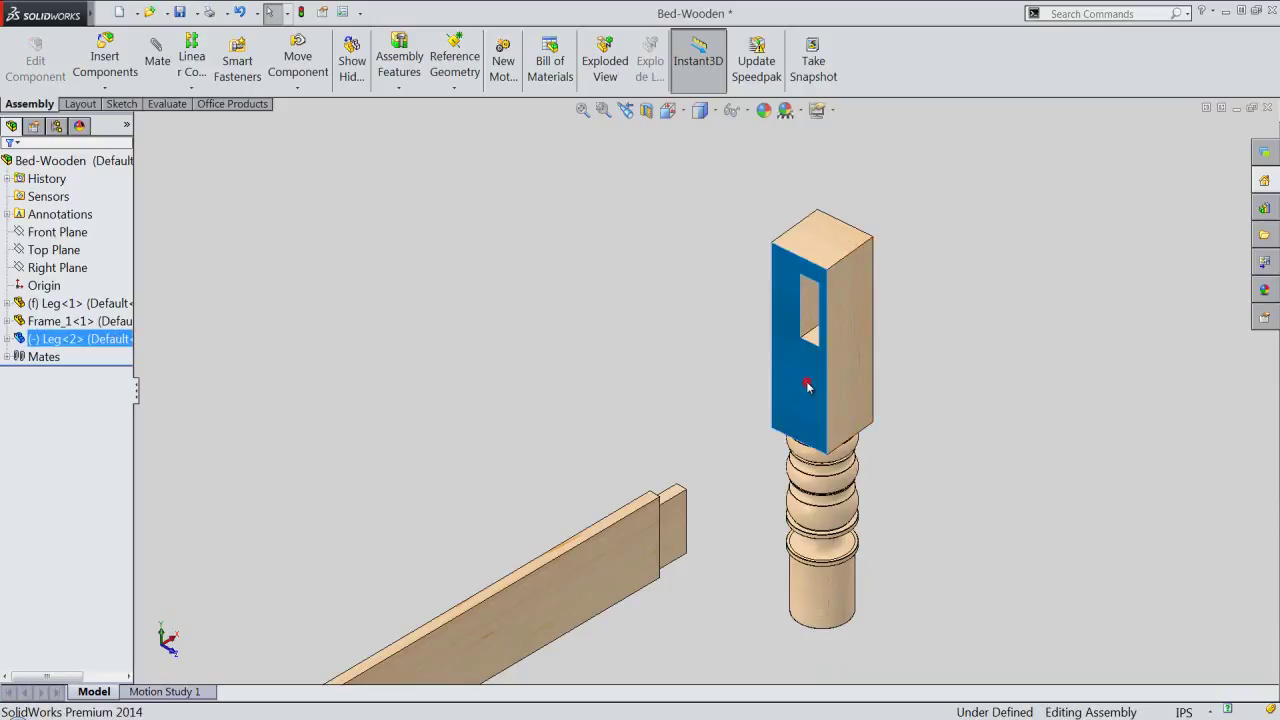
left_click_drag(807, 382, 785, 430)
middle_click_drag(785, 430, 700, 490)
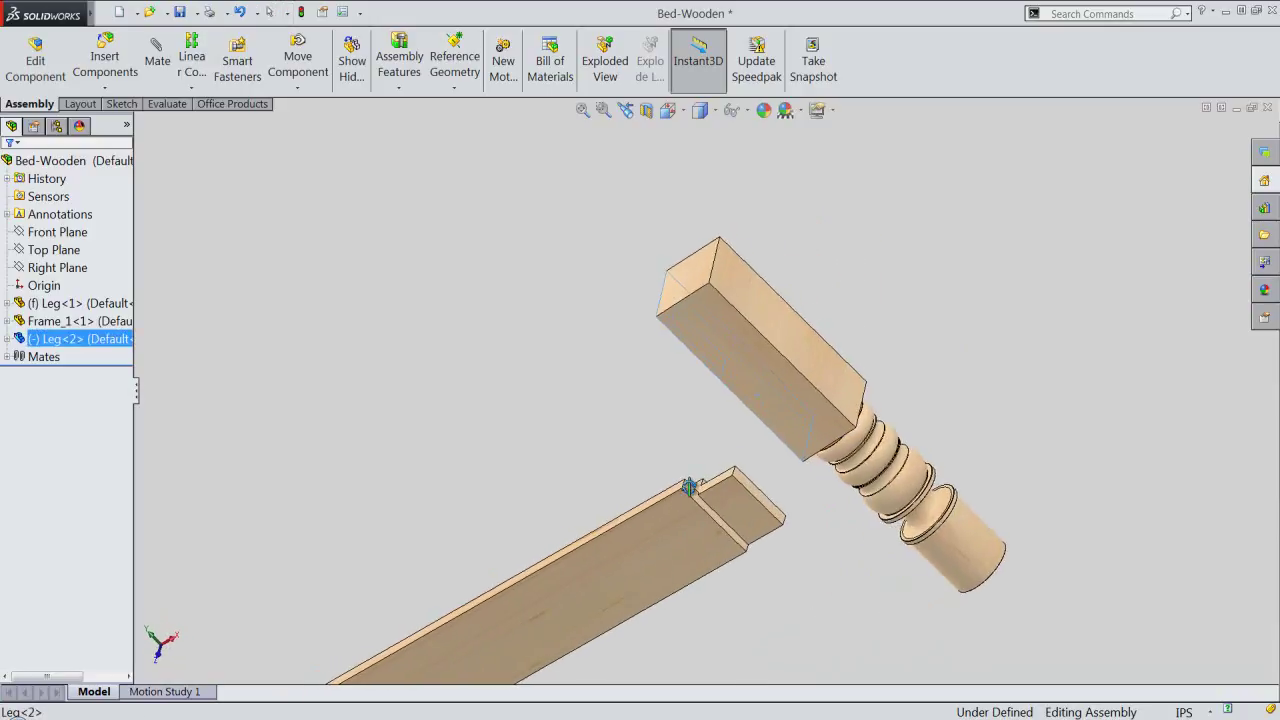
left_click(702, 487, "ctrl")
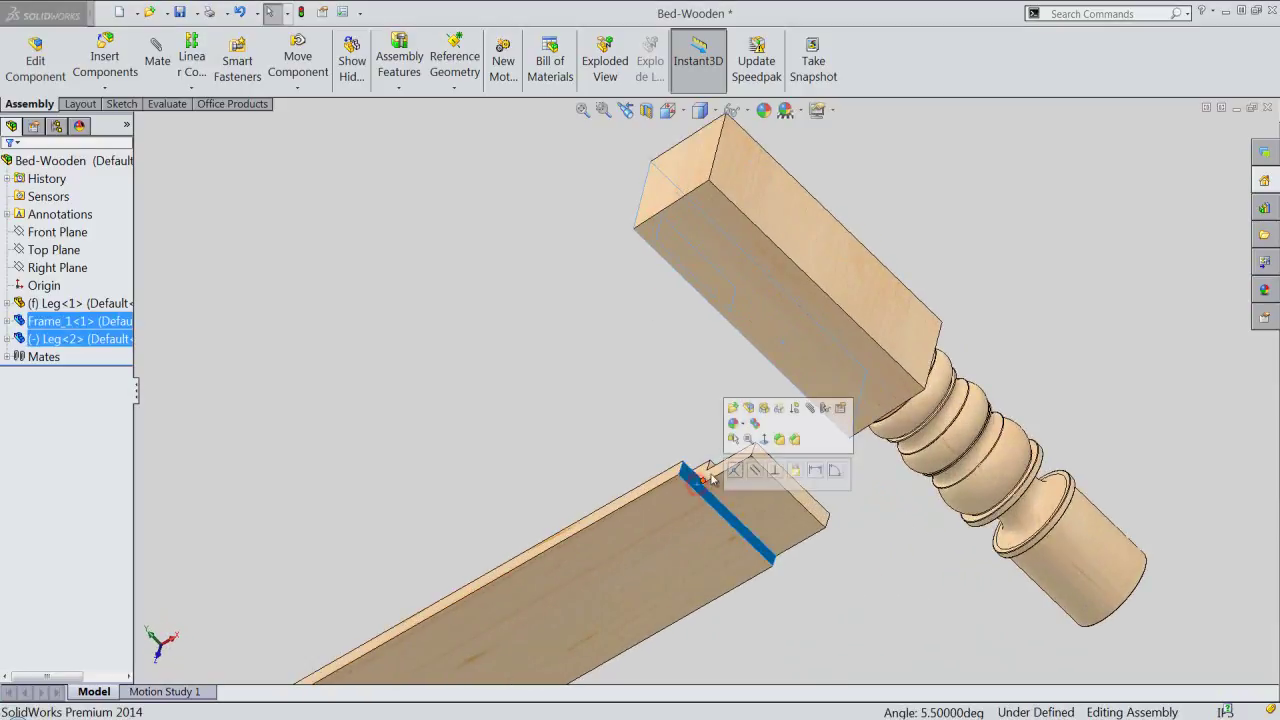
left_click(735, 466)
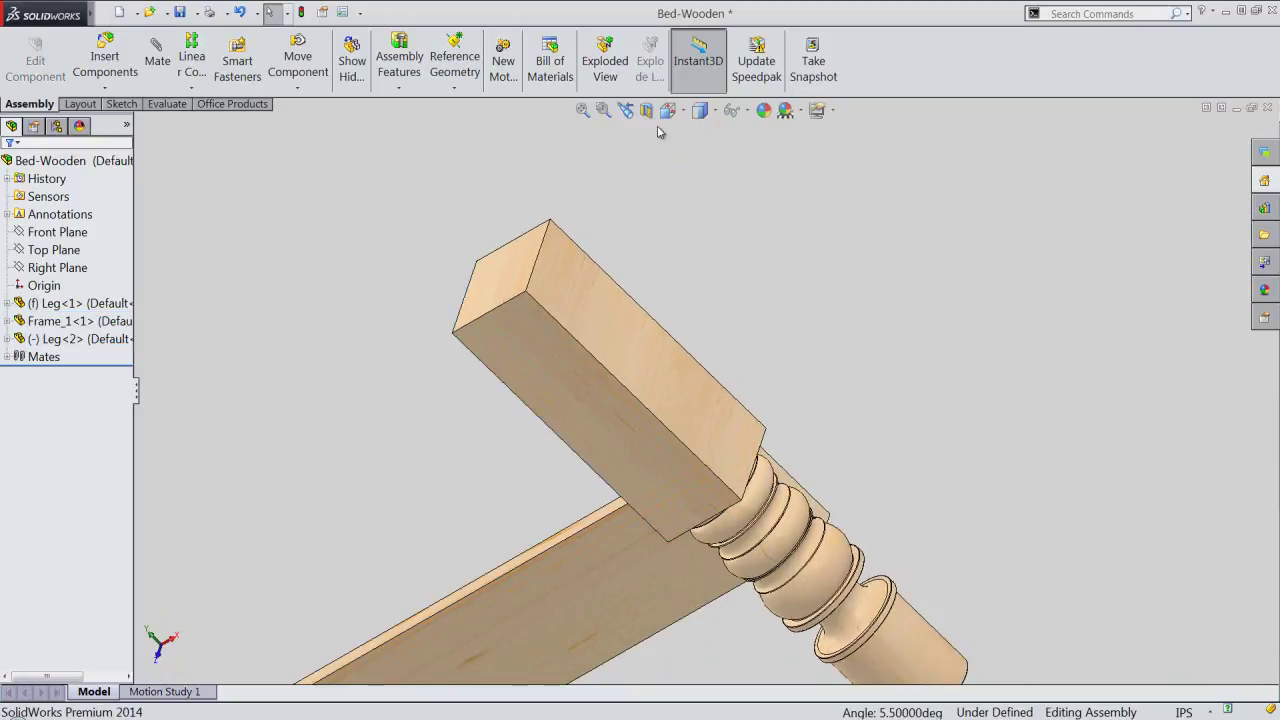
Step: Mate the rail's end face to the inner face of Leg<2>'s mortise
left_click(623, 109)
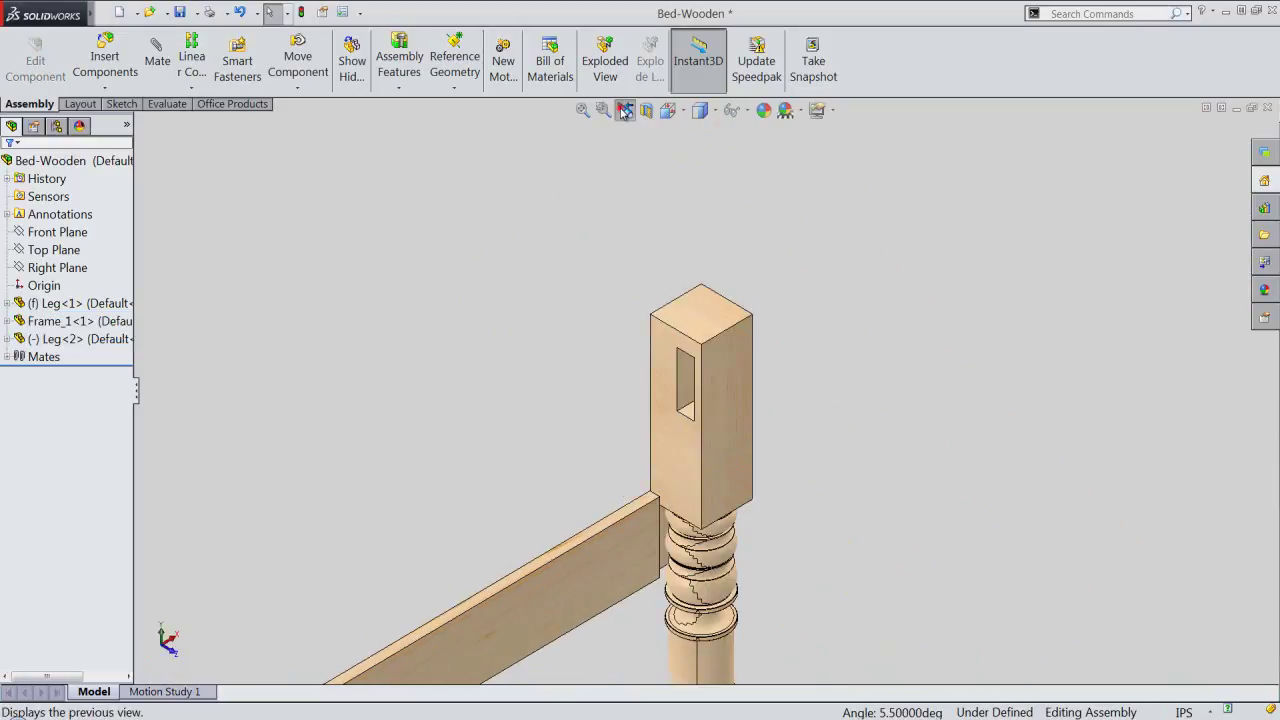
left_click(681, 473)
mouse_move(789, 455)
middle_mouse_down()
mouse_move(717, 503)
mouse_move(694, 463)
mouse_move(896, 362)
middle_mouse_up()
left_click(666, 532)
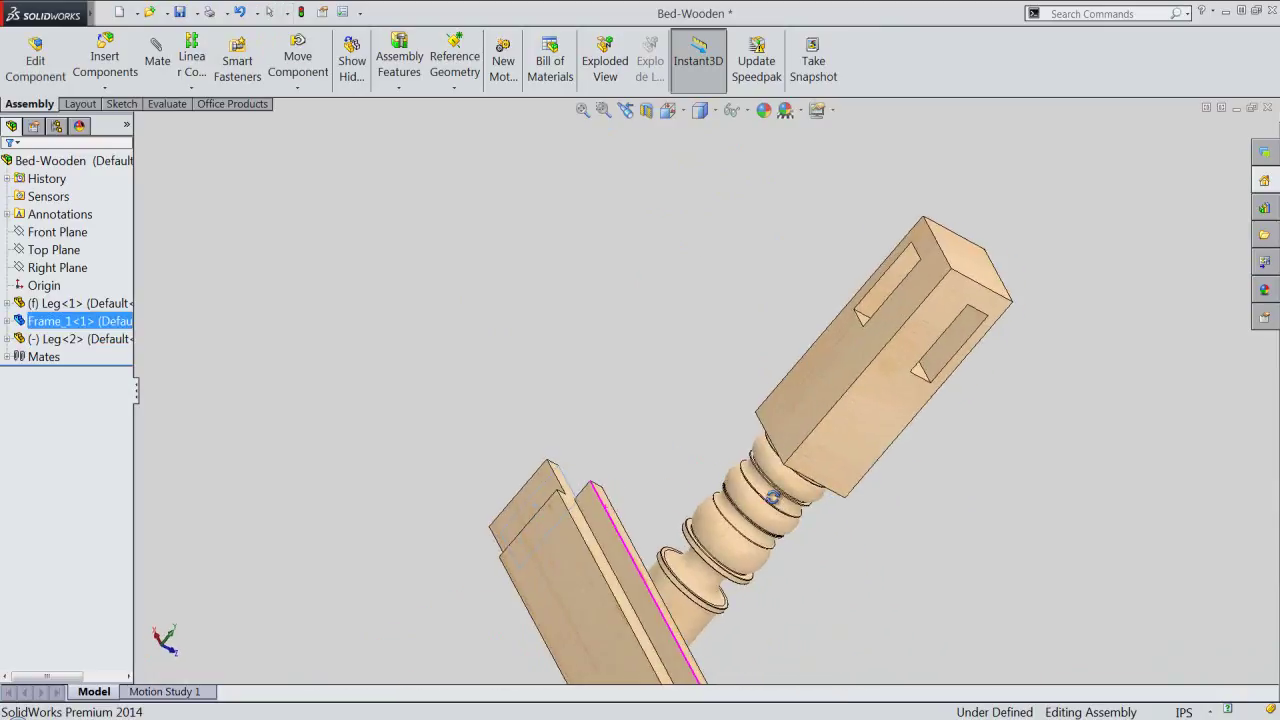
left_click(885, 347)
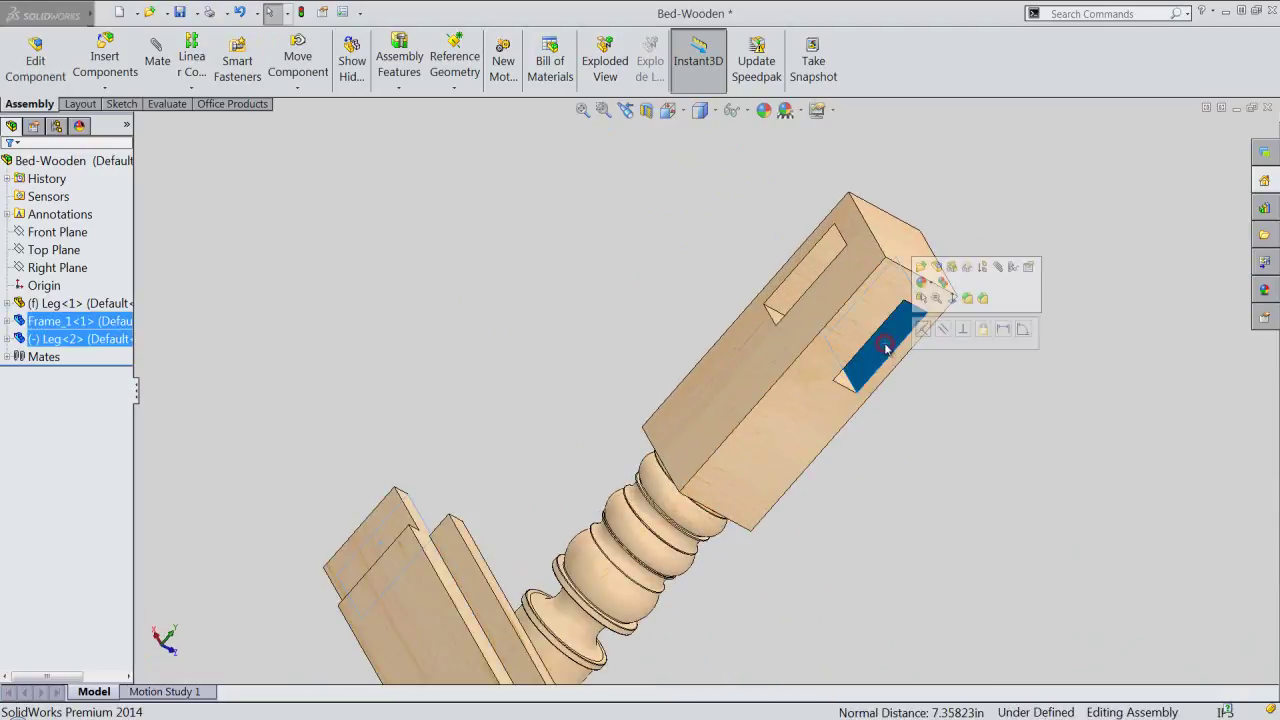
left_click(925, 332)
left_click(923, 343)
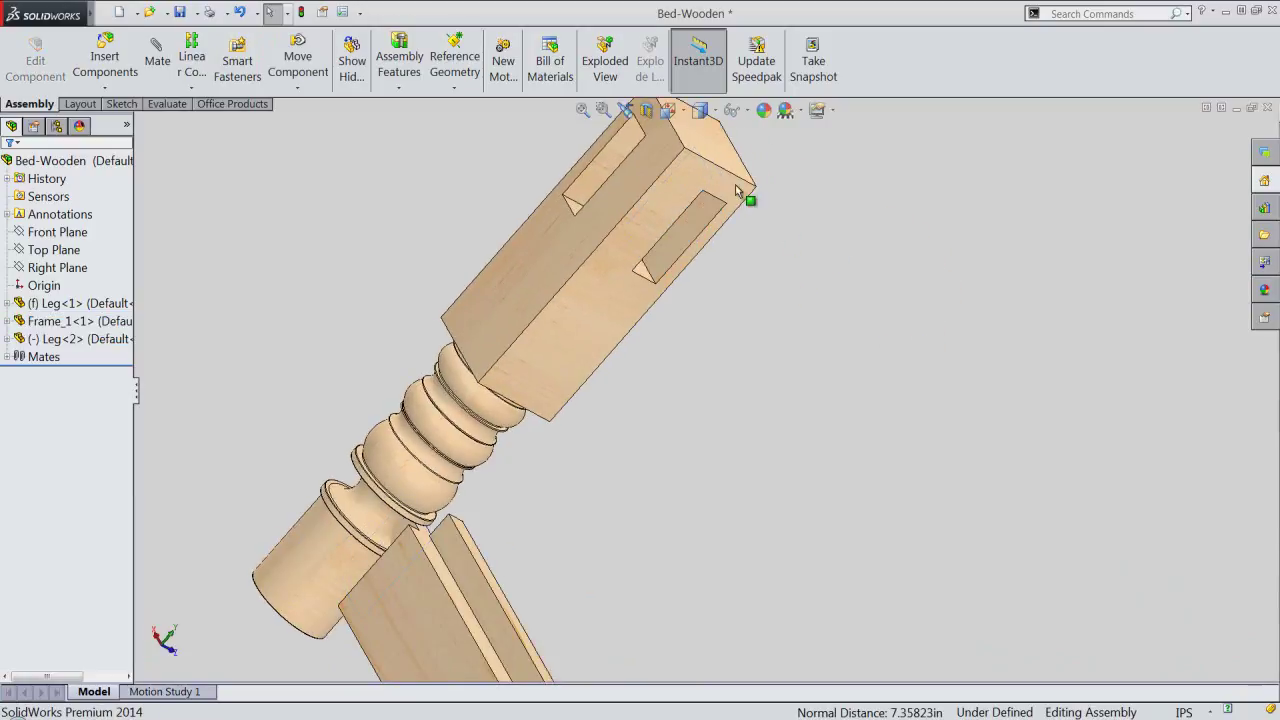
Step: Slide Leg<2> onto the tenon, make its top flush with the rail top, and zoom to fit
left_click(625, 110)
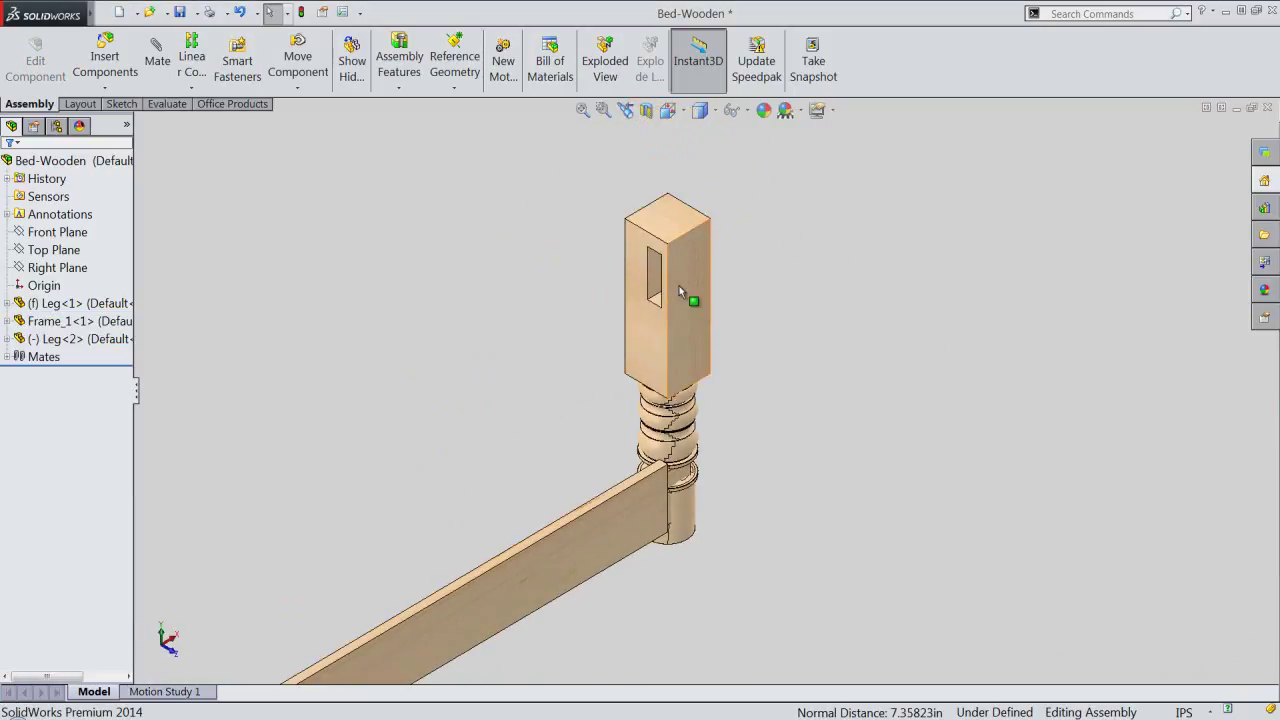
left_click_drag(682, 290, 719, 597)
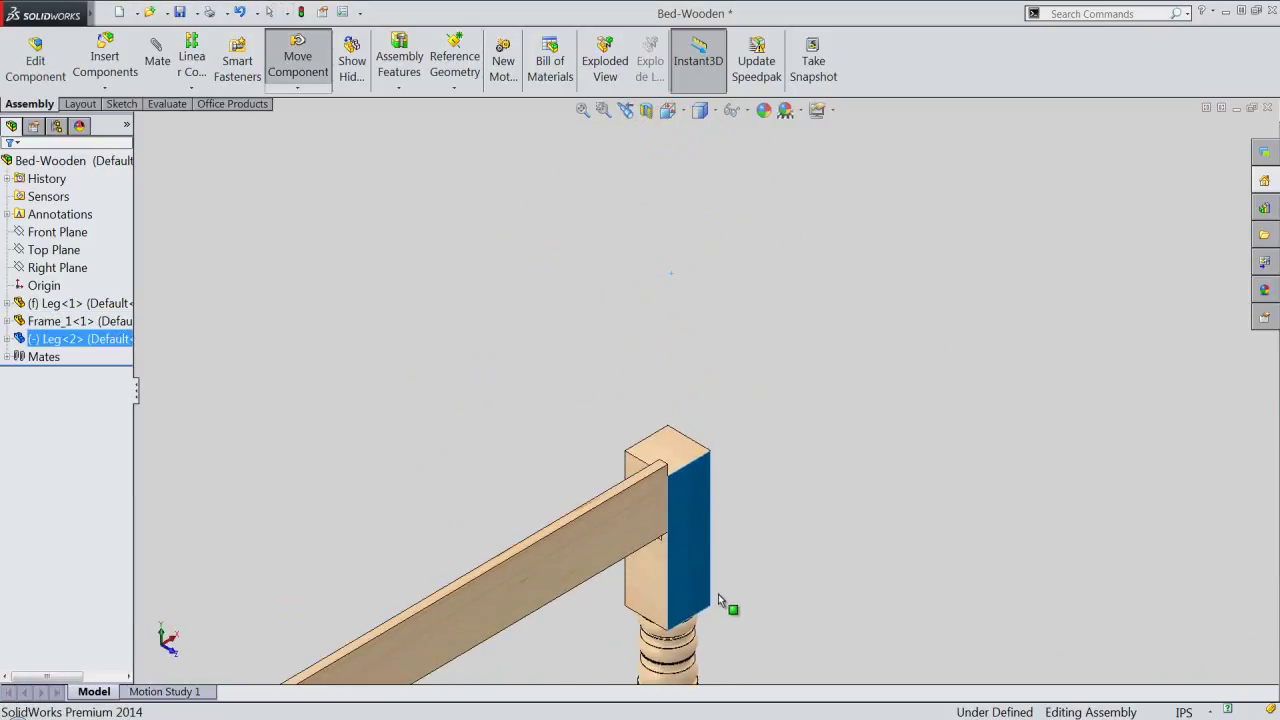
scroll(735, 560, "down", 3)
left_click(740, 474)
left_click(645, 350)
scroll(607, 385, "down", 2)
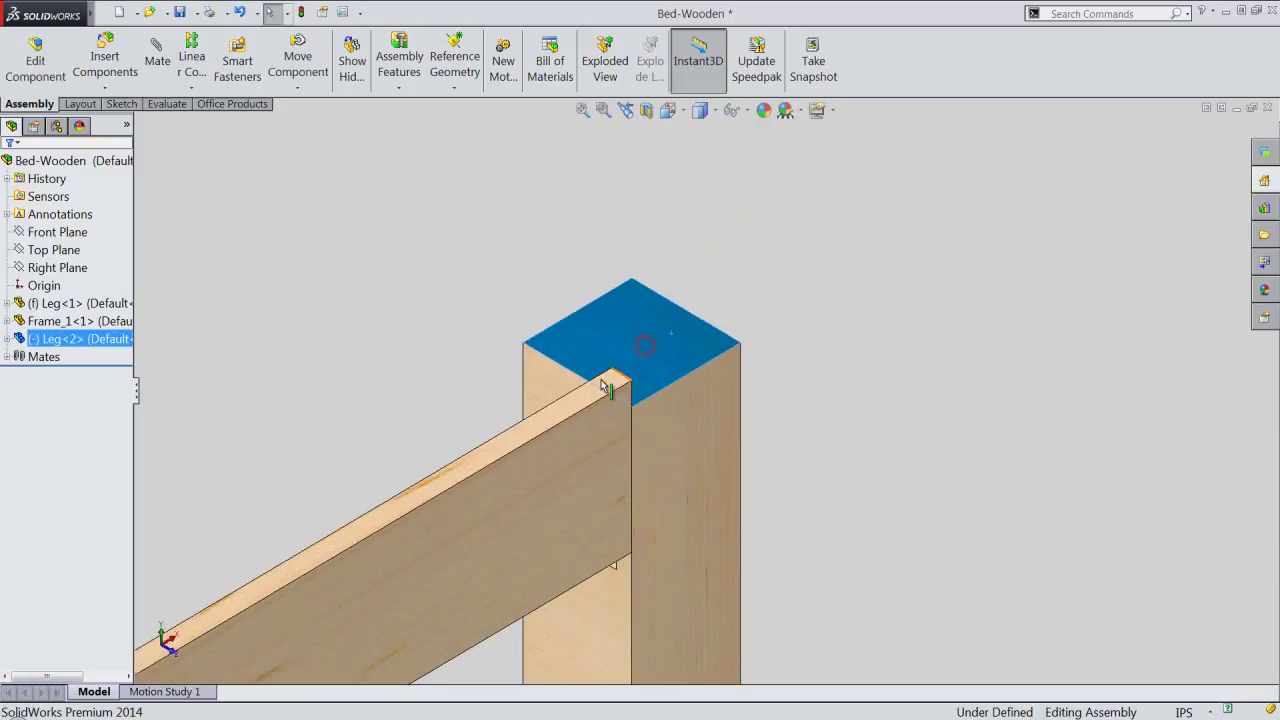
left_click(612, 385, "ctrl")
left_click(642, 368)
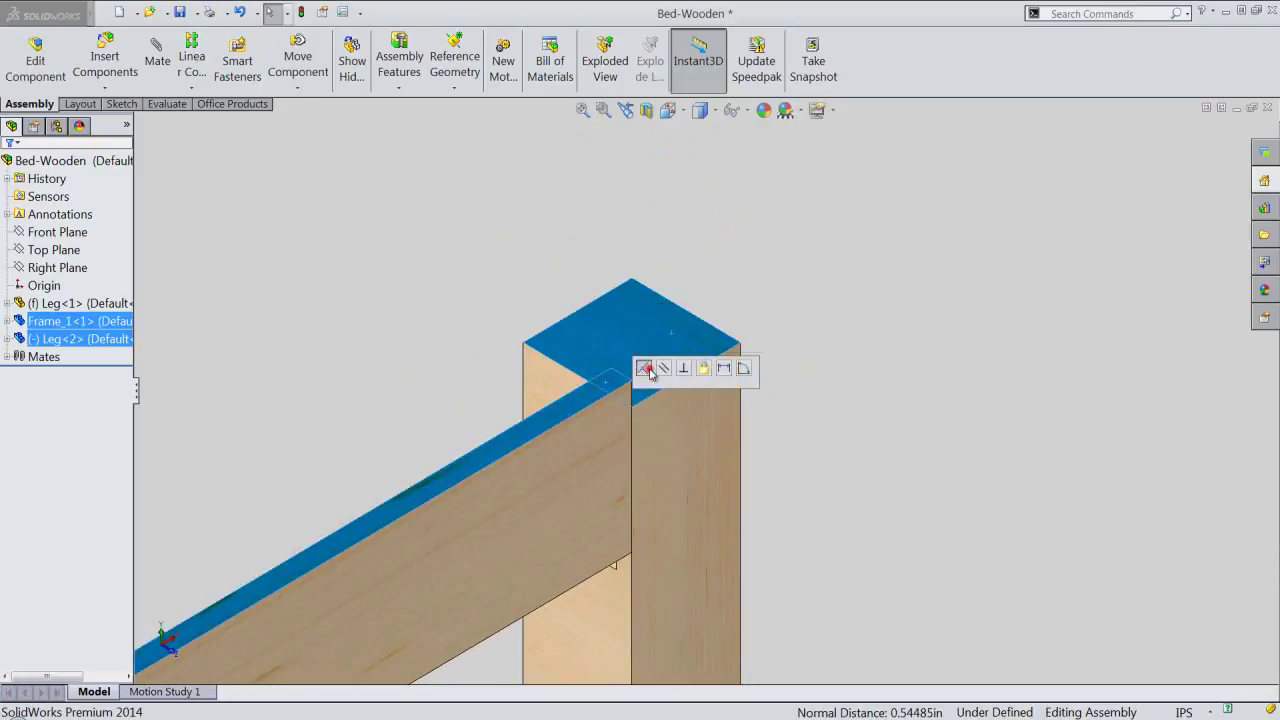
left_click(582, 109)
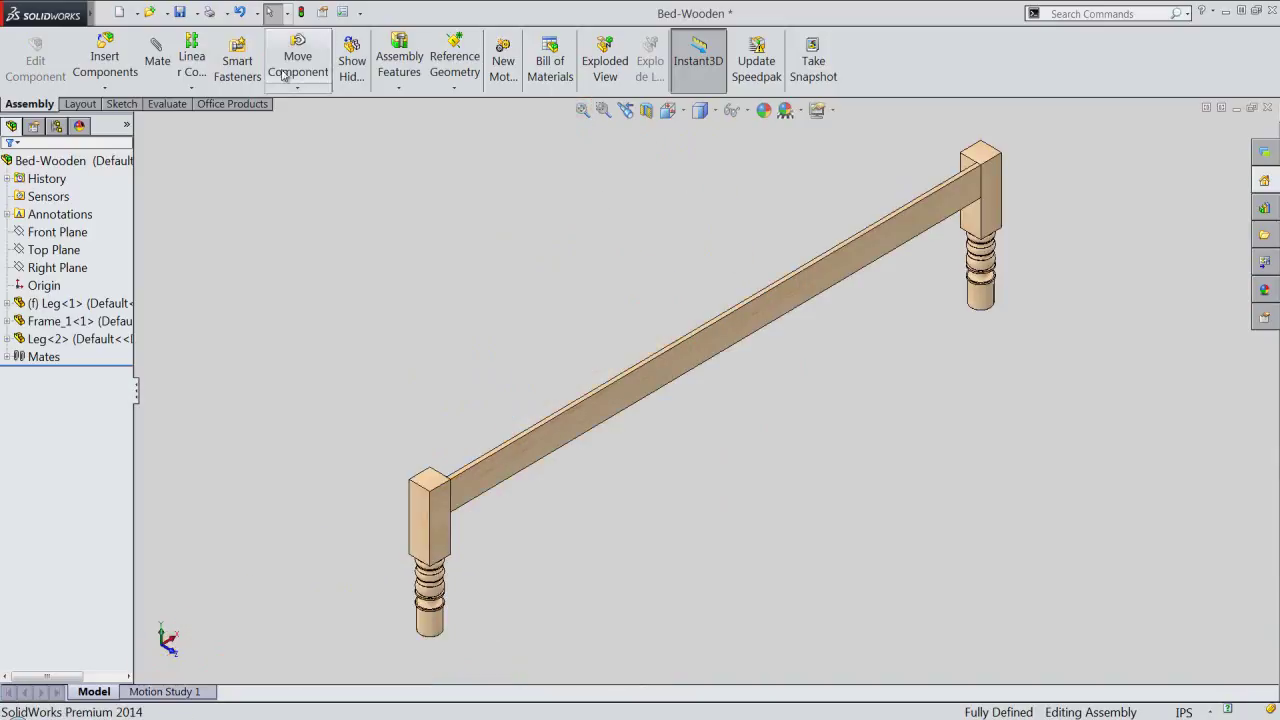
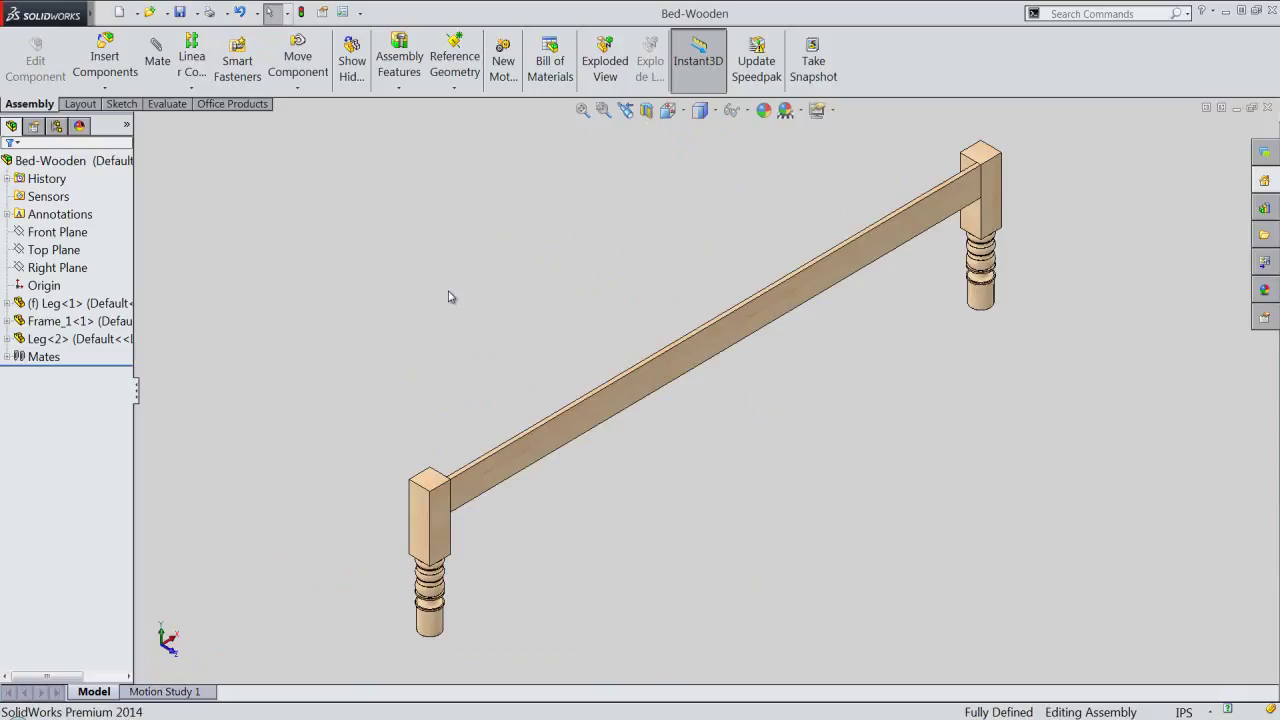
Step: Fit the whole bed frame in view and open the Frame_1 rail as its own part
left_click(680, 118)
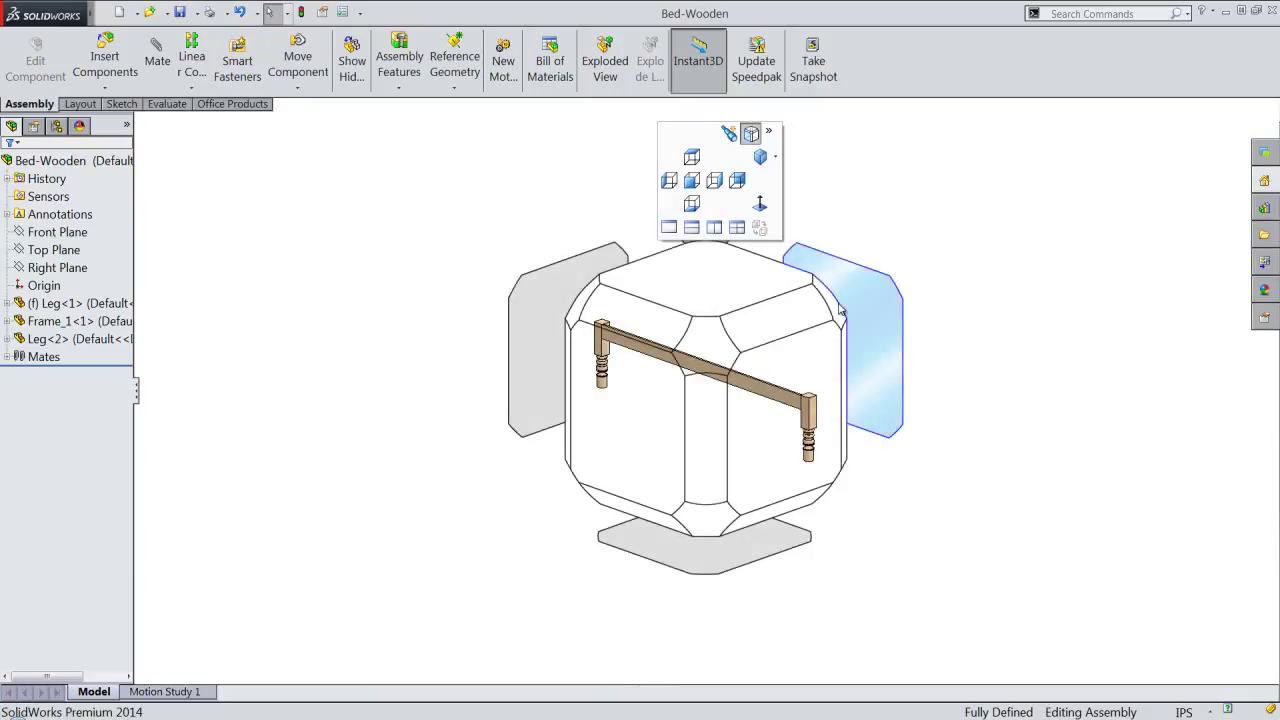
left_click(836, 305)
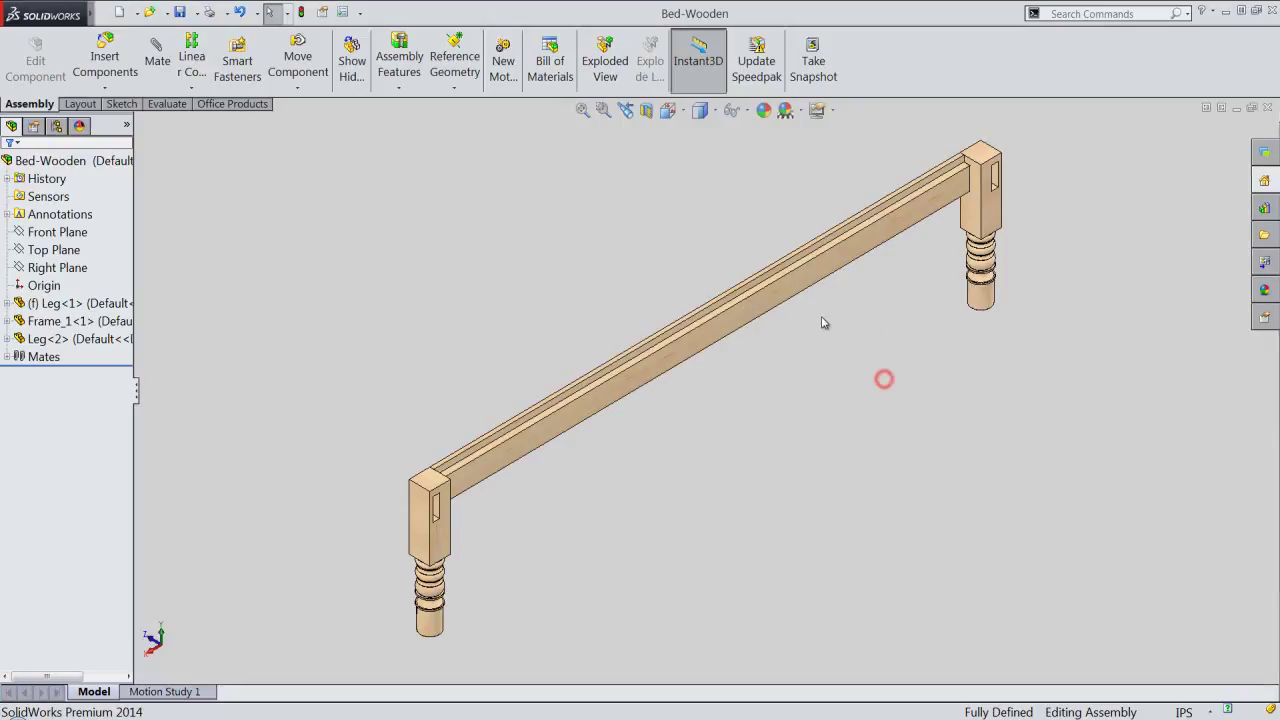
left_click(803, 282)
left_click(837, 205)
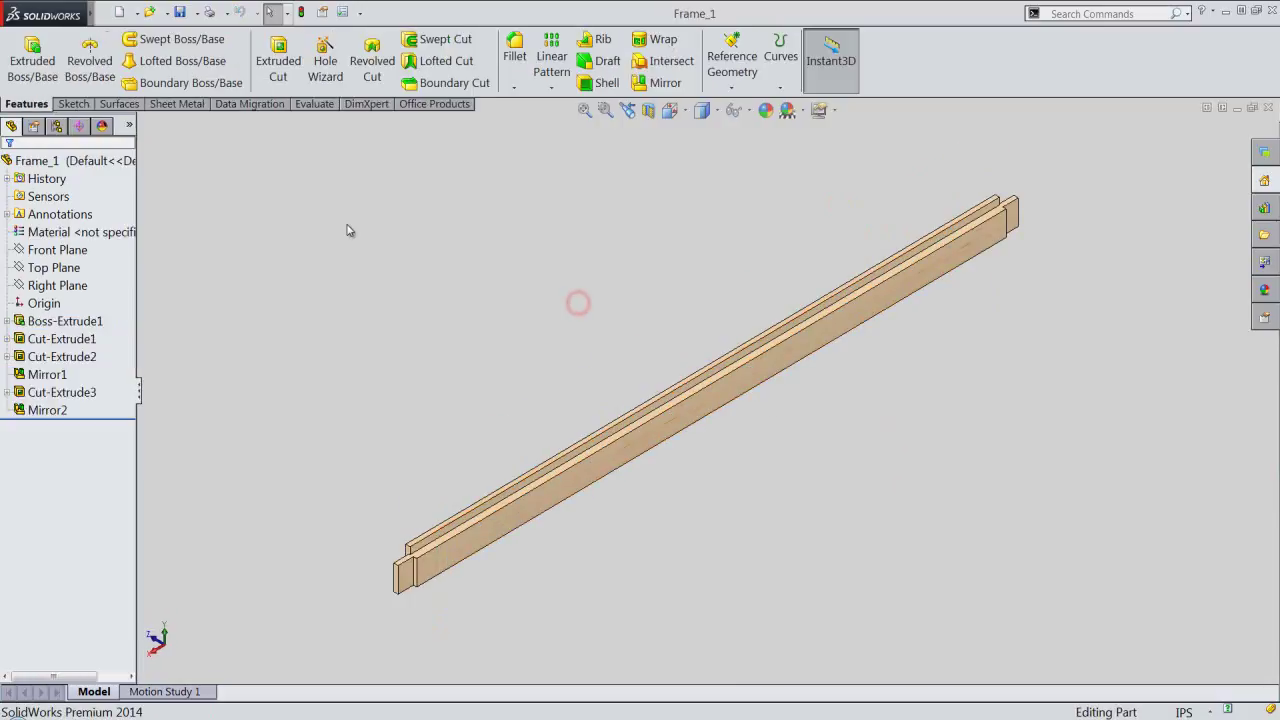
Step: Save Frame_1 as a copy named Frame_2 using 'Save as copy and open'
left_click(112, 17)
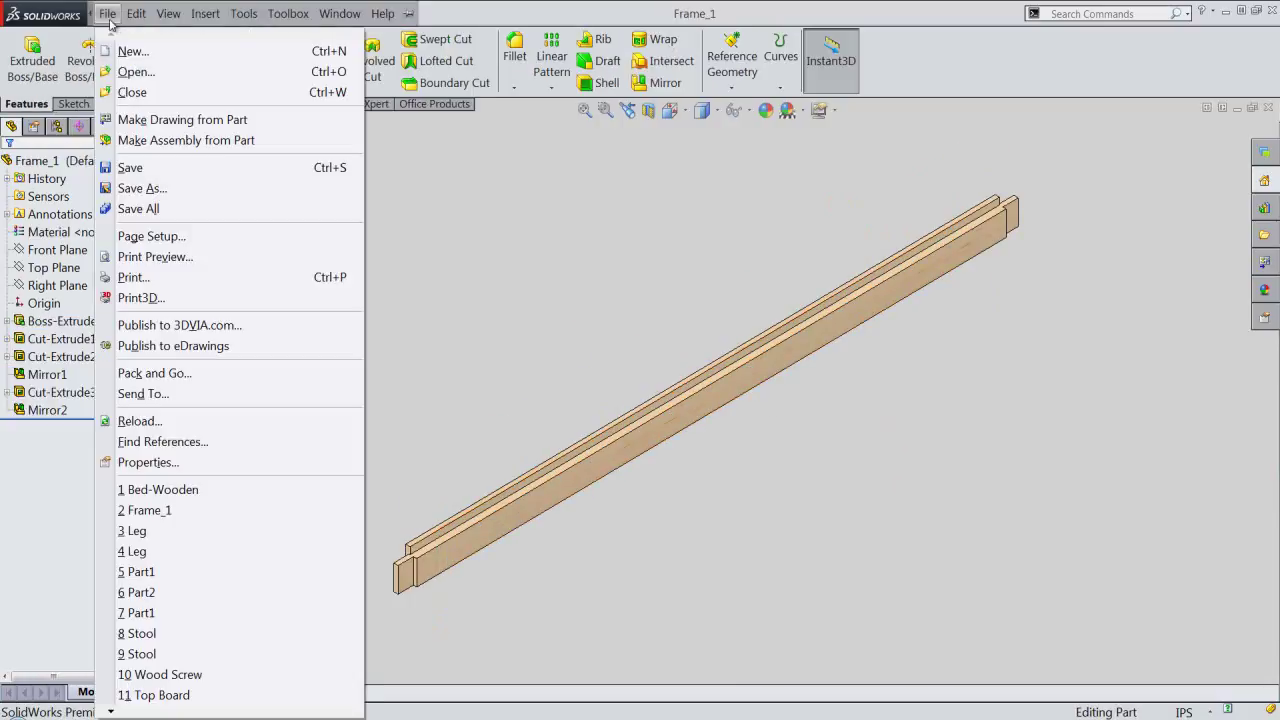
left_click(155, 188)
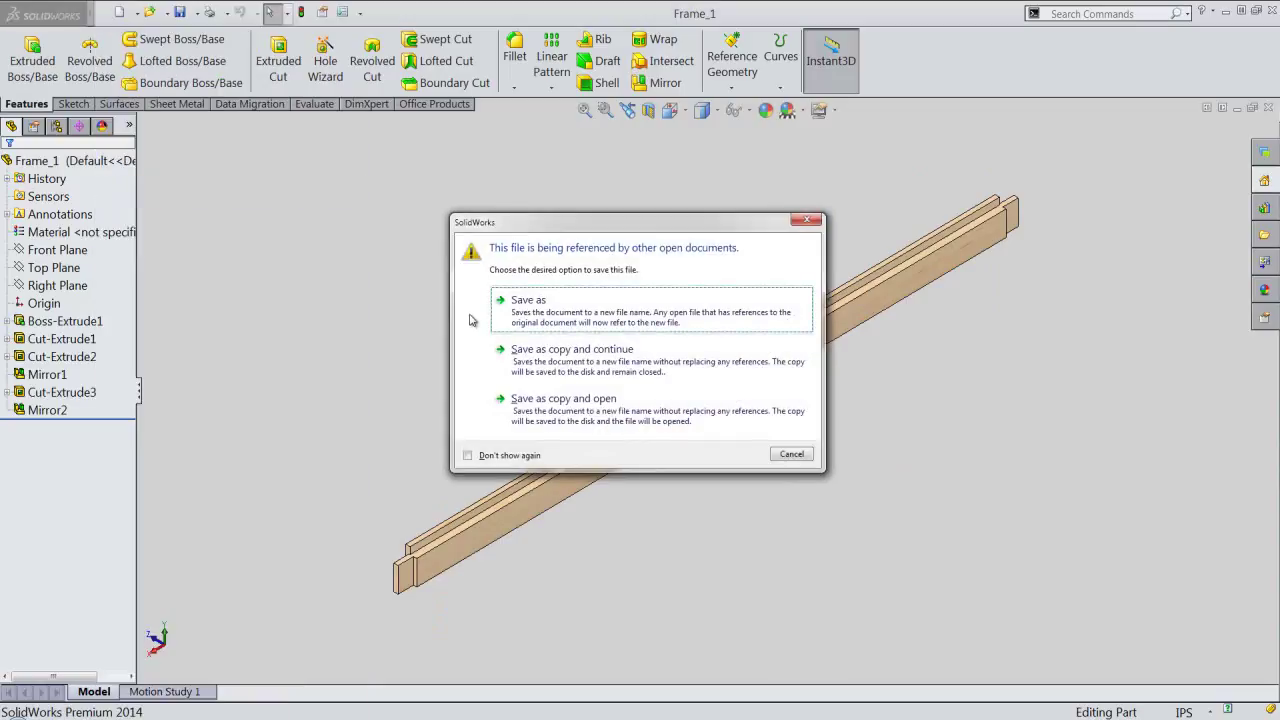
left_click(597, 427)
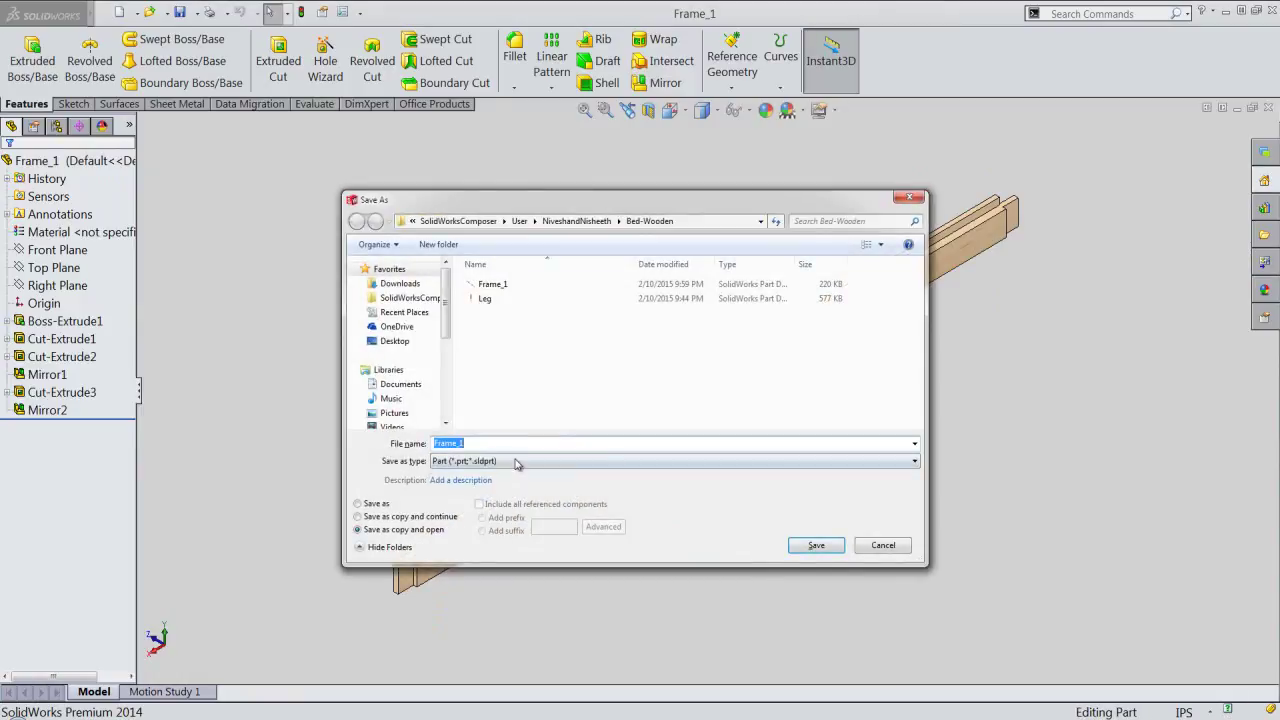
key("BackSpace")
type("2")
left_click(813, 544)
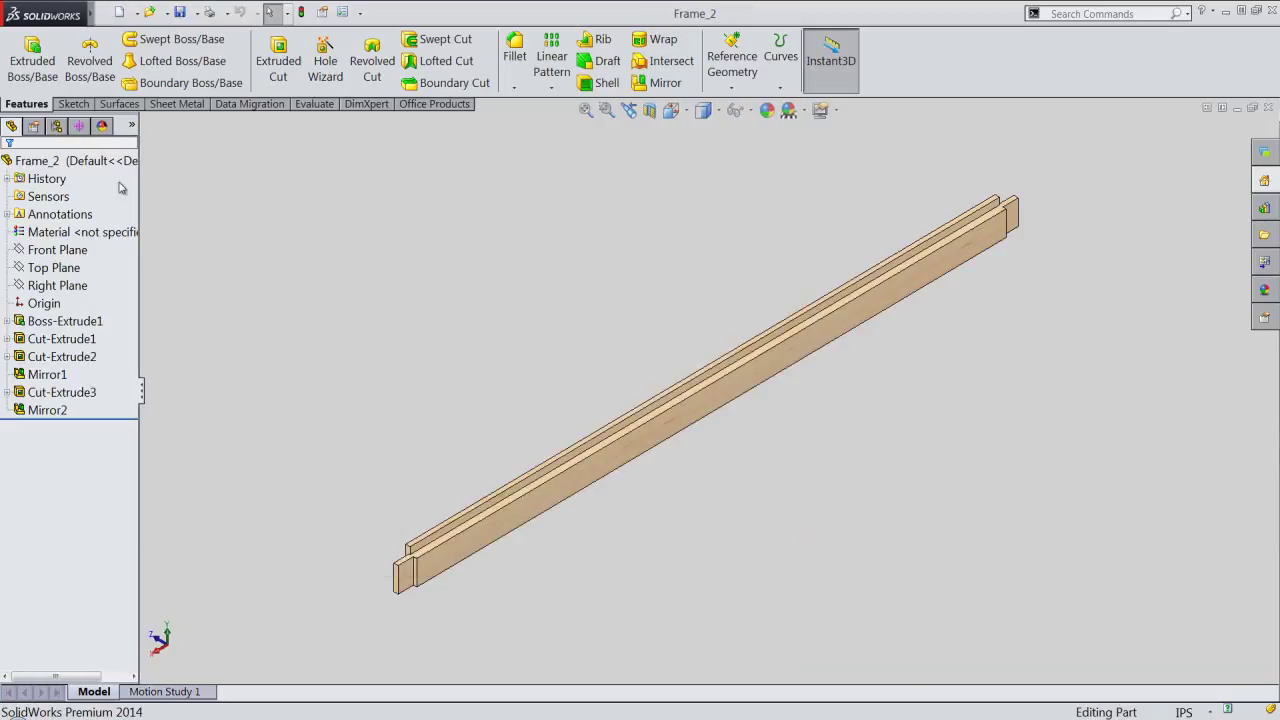
Step: Set Frame_2's Boss-Extrude1 to a Mid Plane depth of 25.688 in
left_click(37, 160)
left_click(380, 328)
left_click(84, 322)
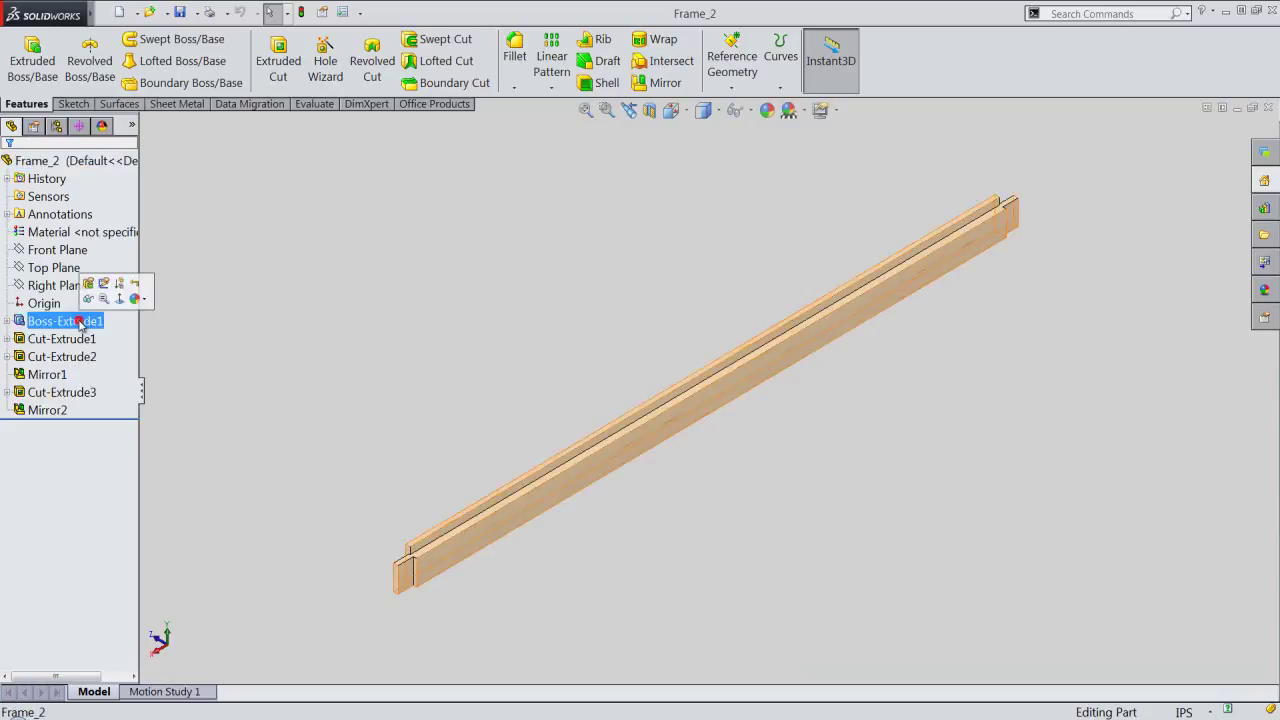
left_click(89, 286)
type("35.688")
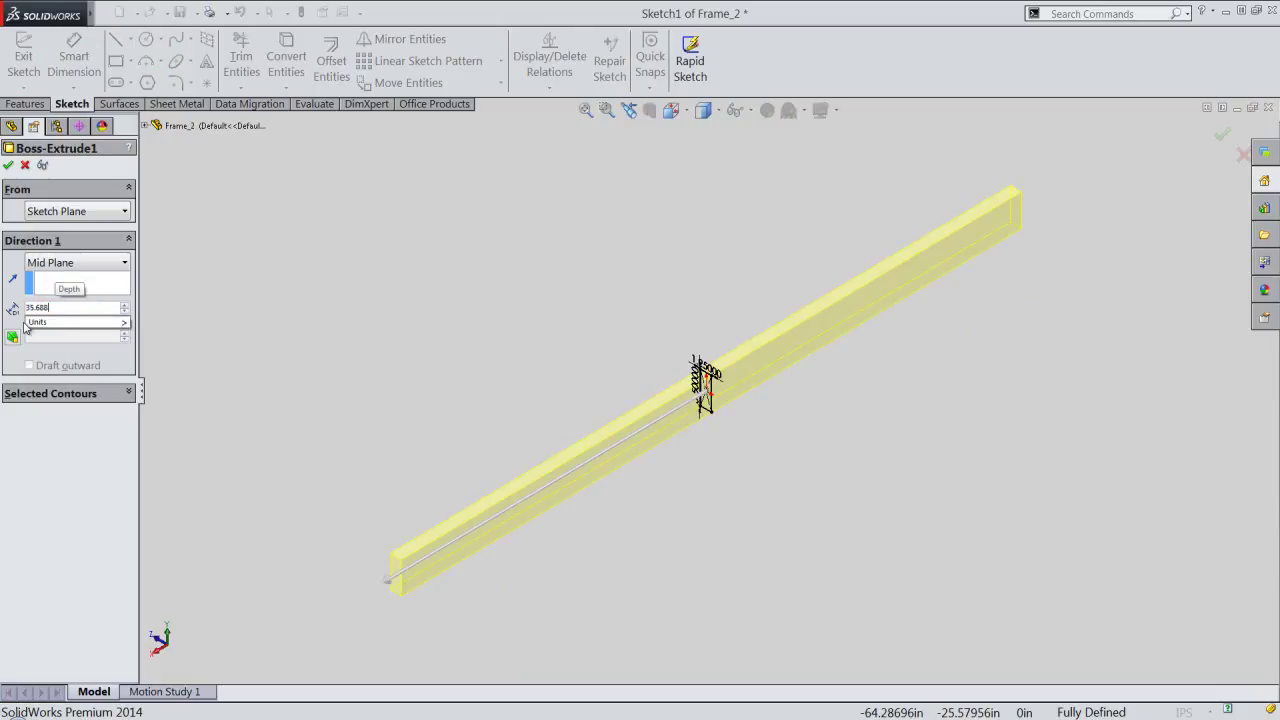
key("Return")
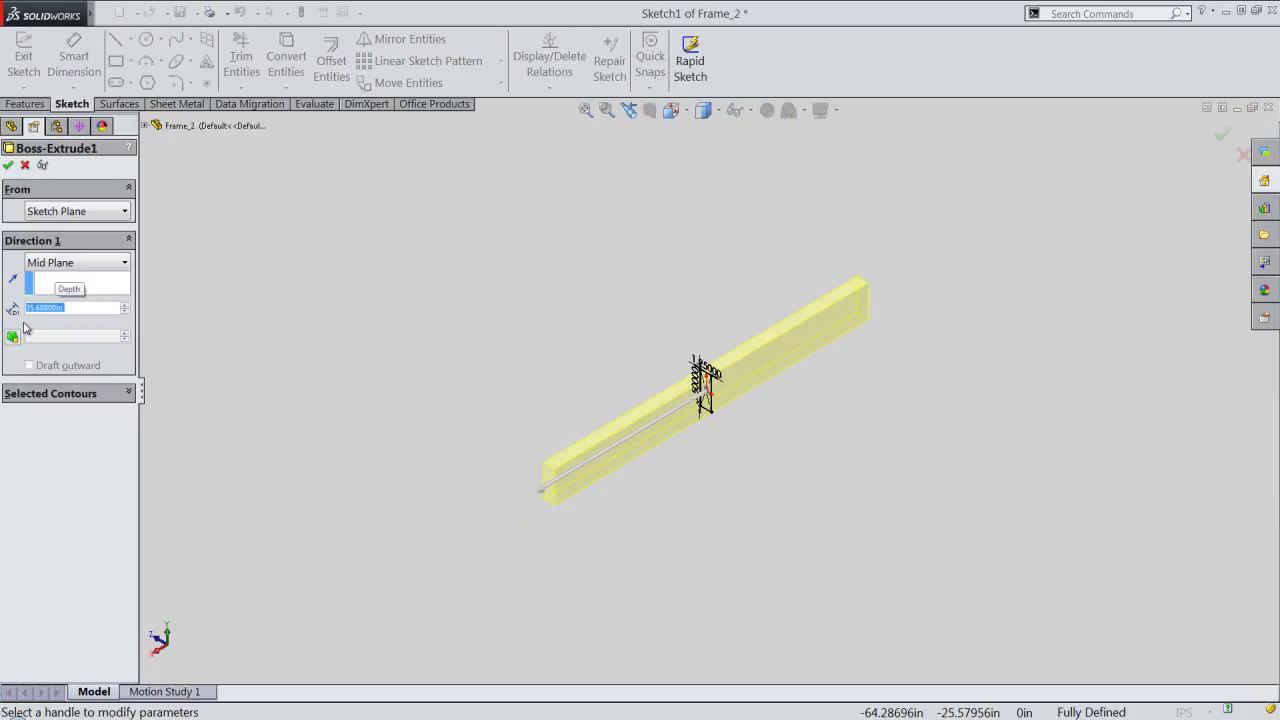
left_click(8, 165)
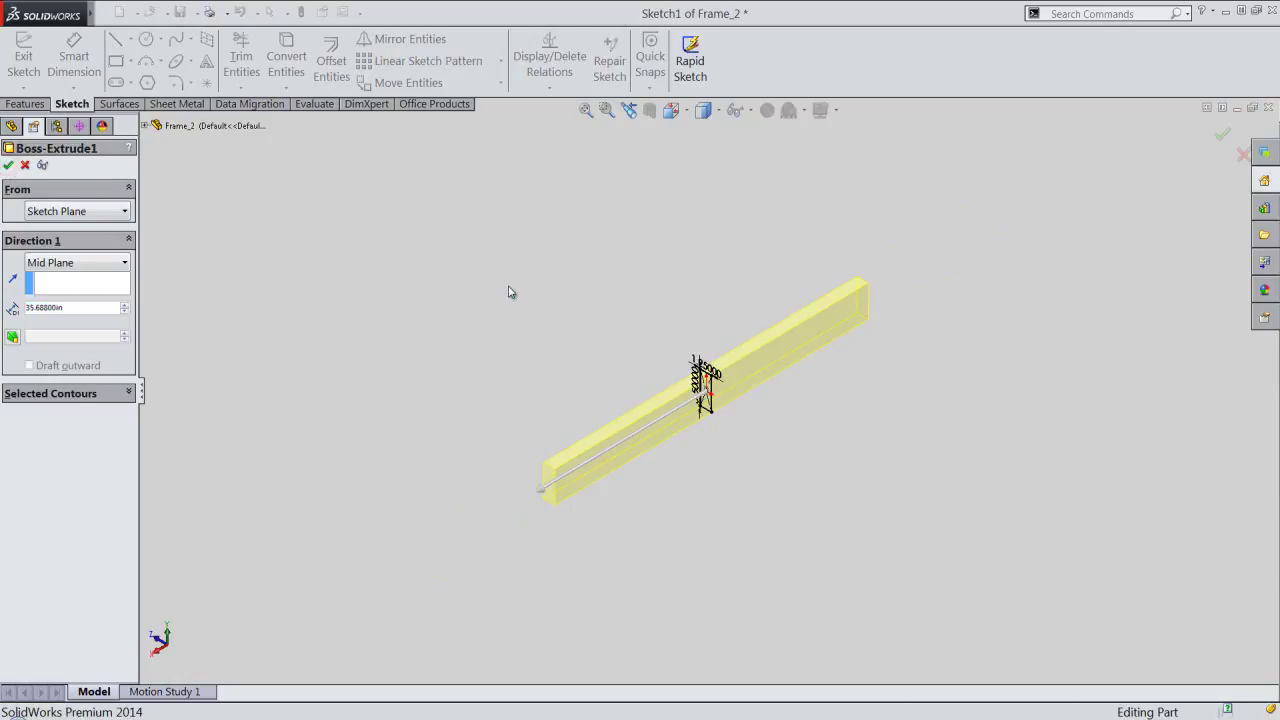
Step: Fit the shortened rail to the view and close the Frame_2 window
left_click(509, 290)
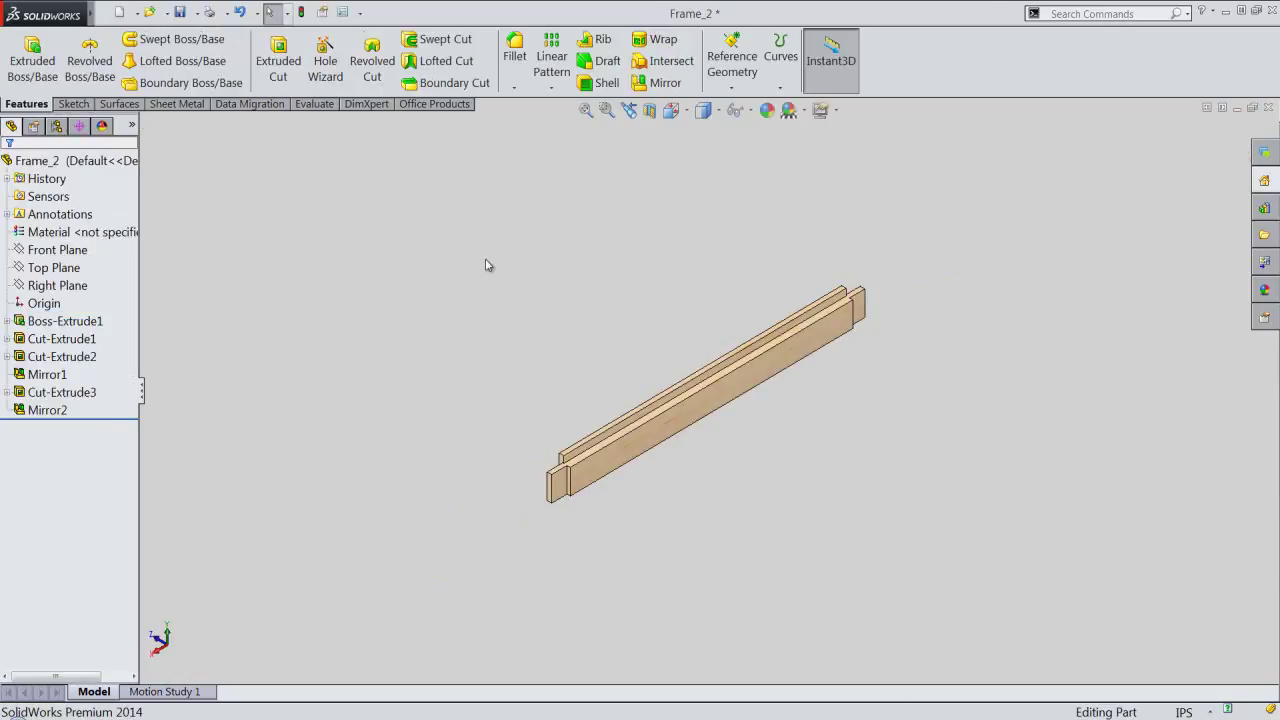
left_click(585, 111)
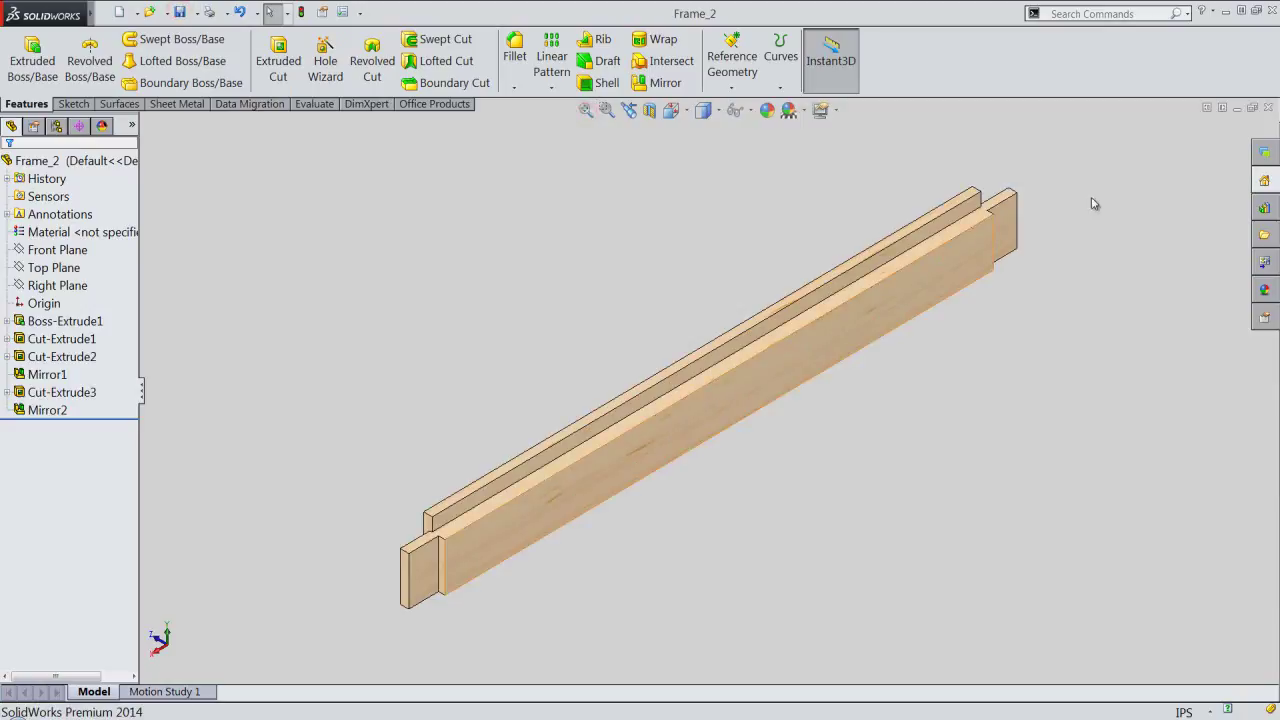
left_click(1268, 108)
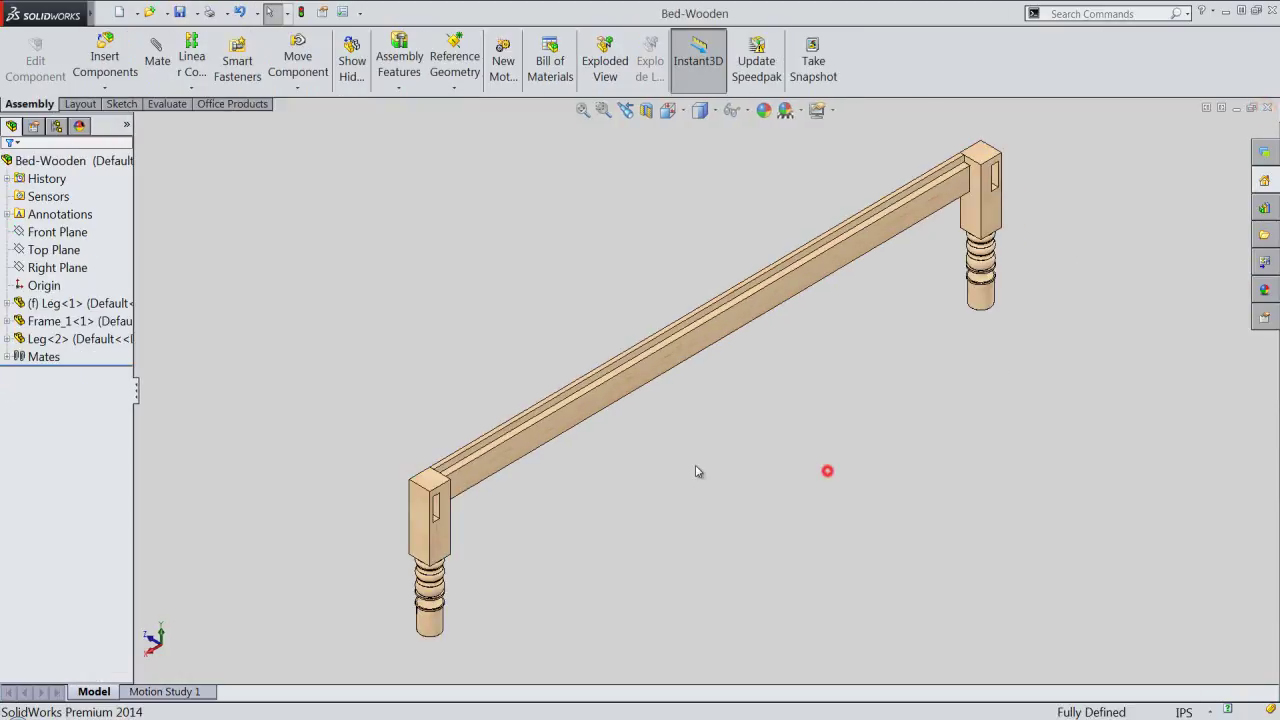
Step: Insert the Frame_2 part into the Bed-Wooden assembly
left_click(100, 66)
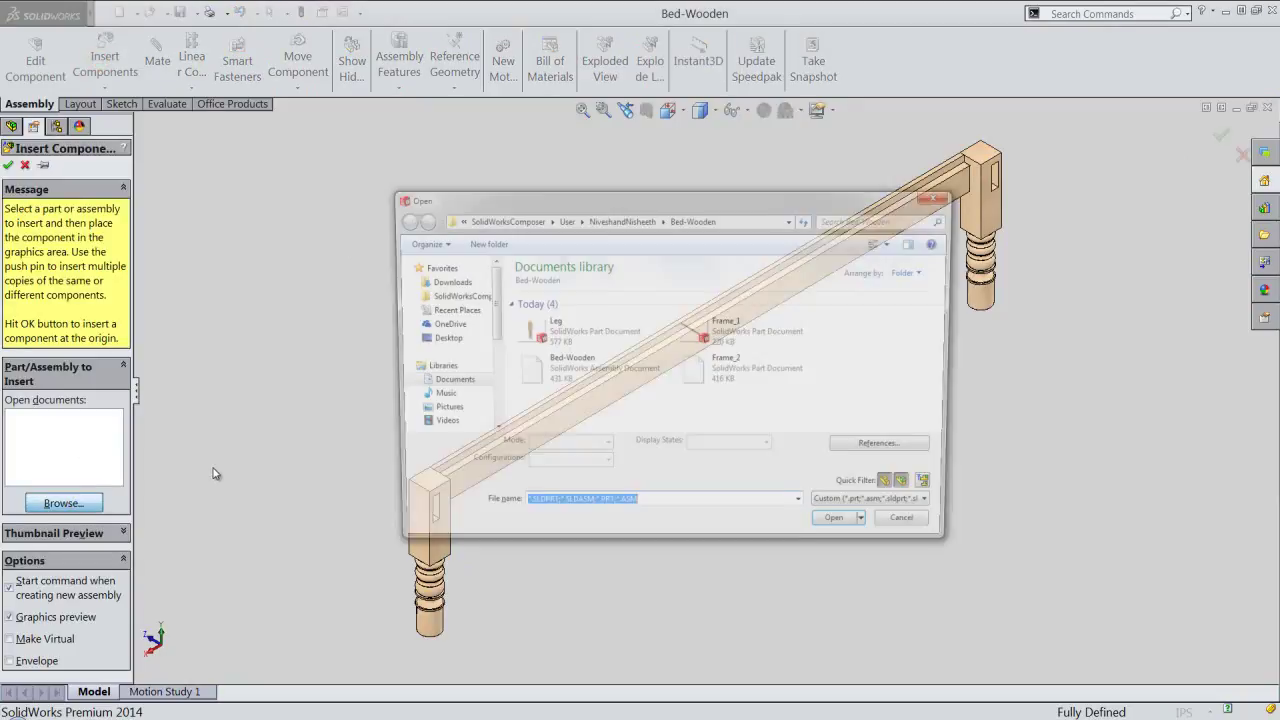
double_click(783, 372)
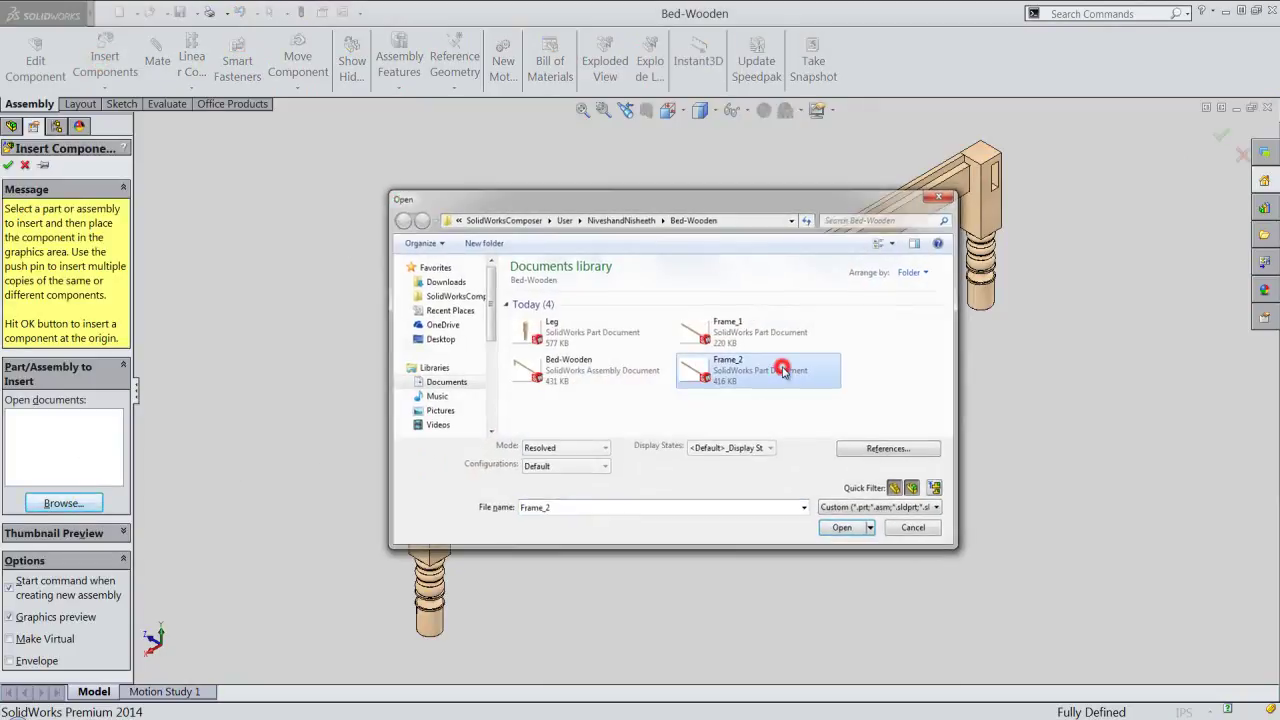
scroll(982, 310, "down", 2)
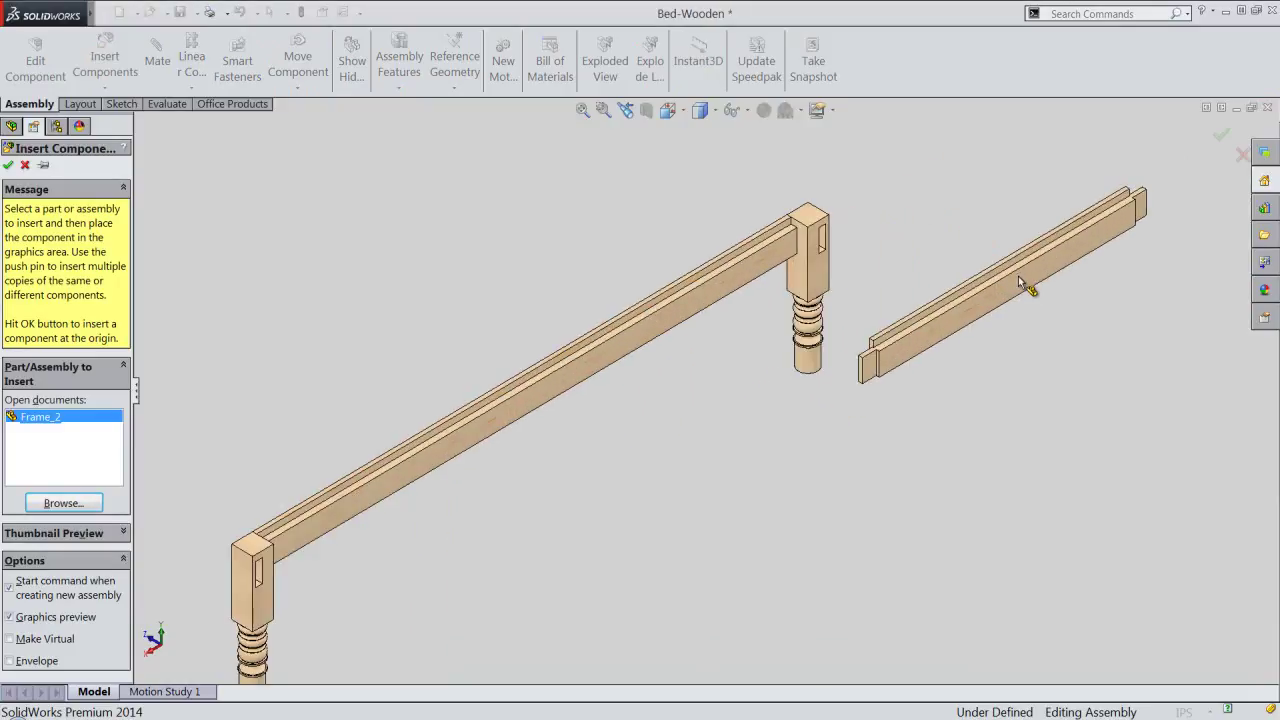
scroll(985, 315, "down", 2)
left_click(1020, 295)
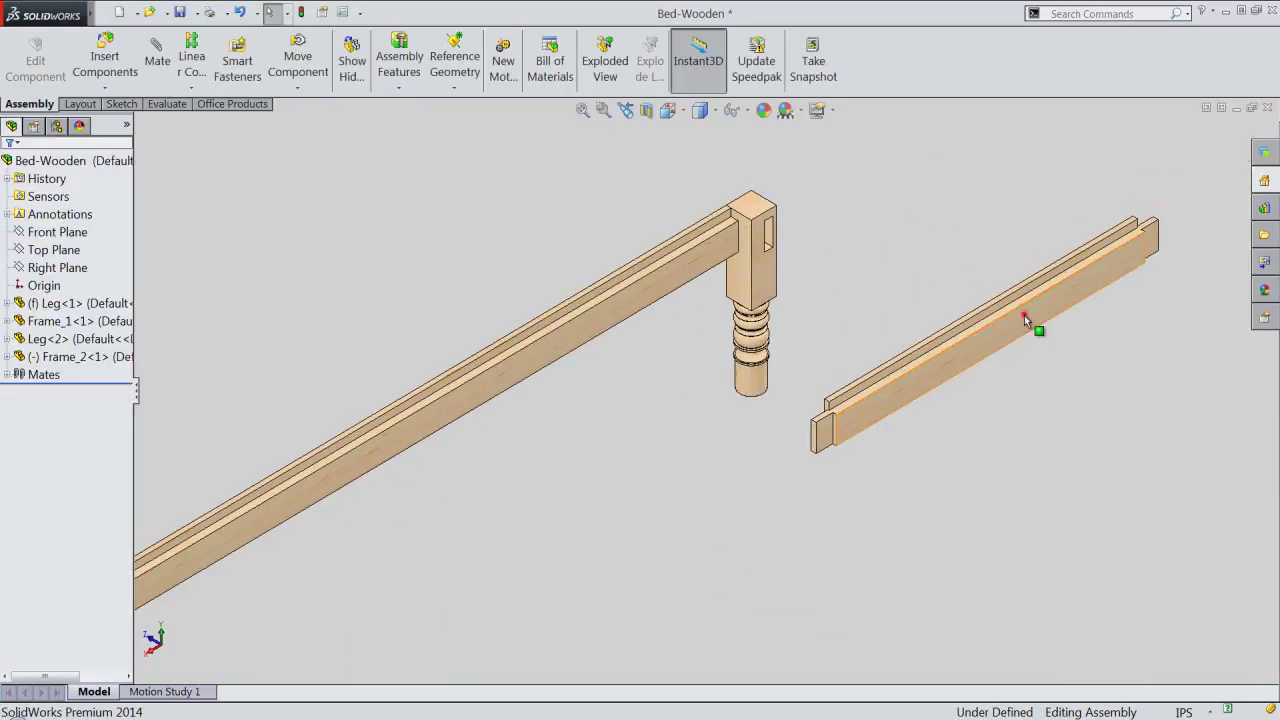
Step: Rotate Frame_2<1> with the move triad so it runs crosswise beside the leg
left_click(1026, 316)
right_click(1026, 316)
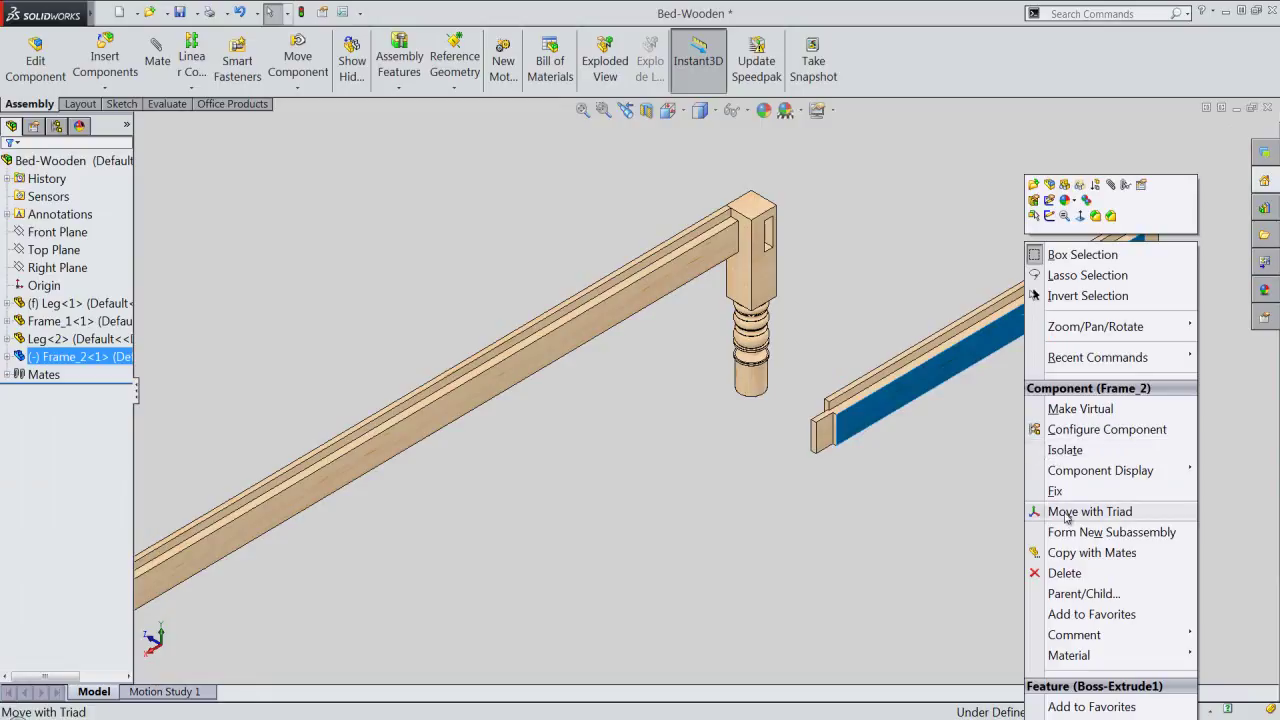
left_click(1063, 511)
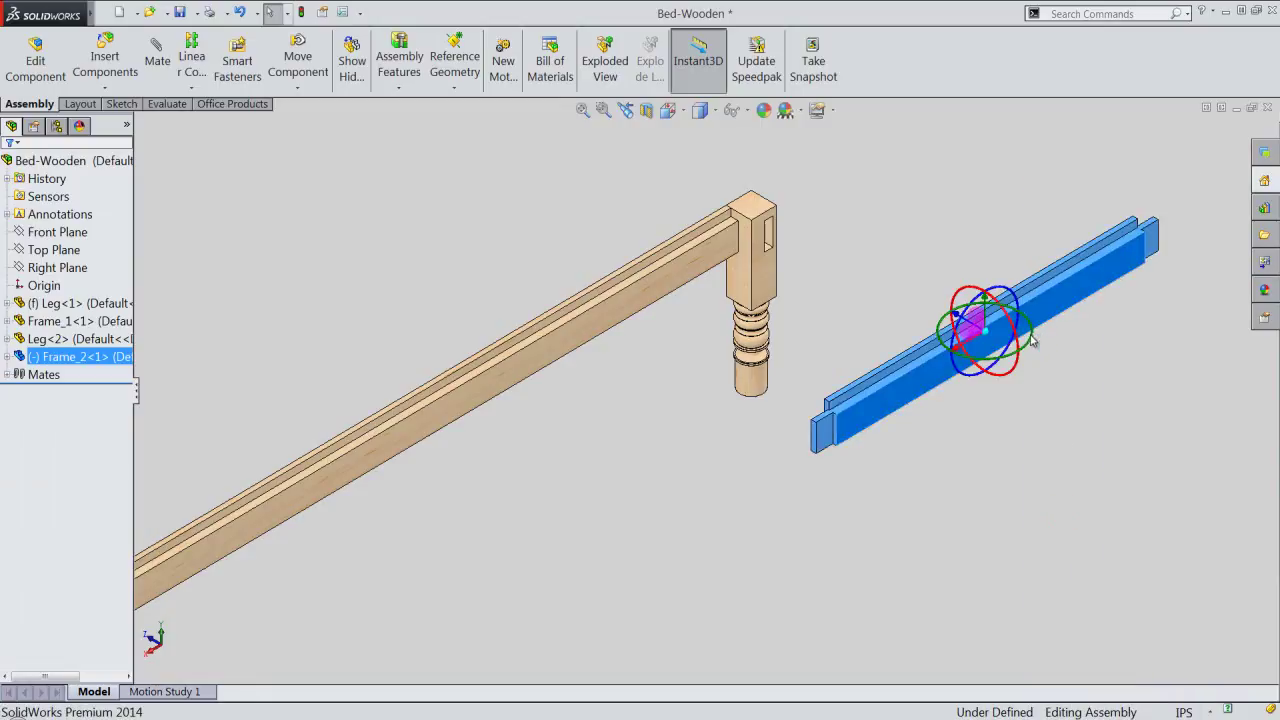
left_click_drag(1038, 346, 944, 392)
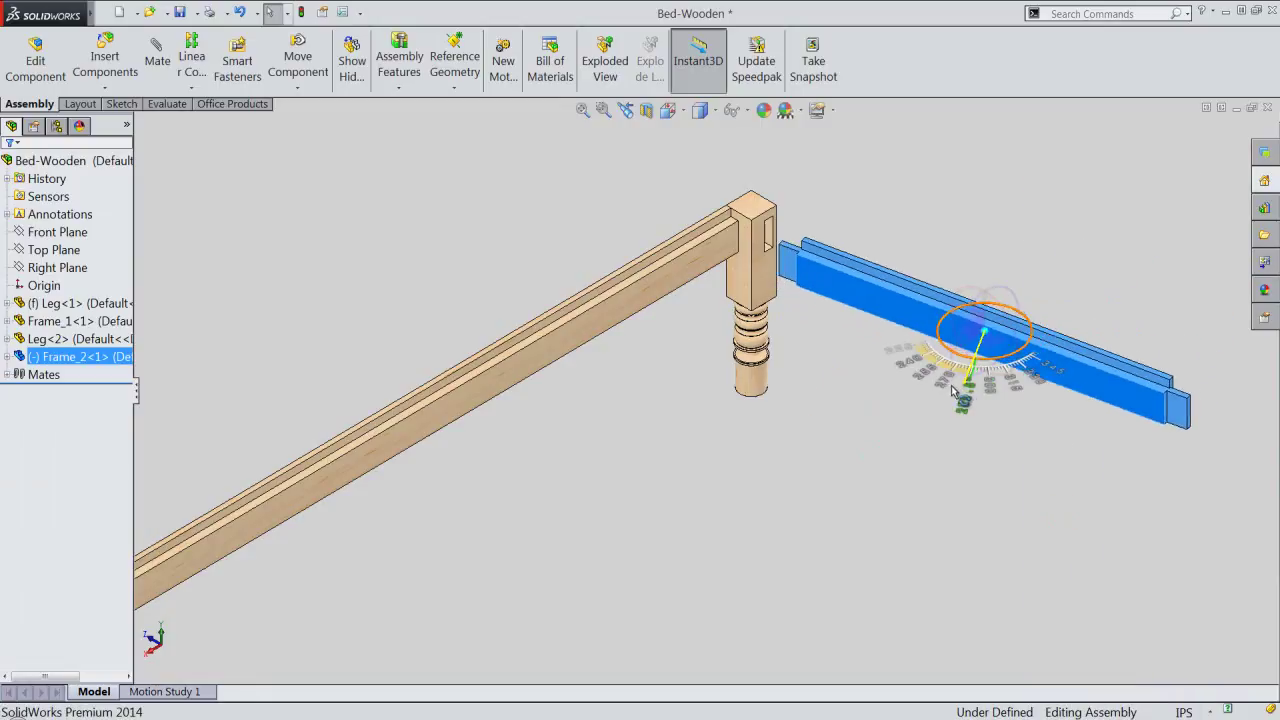
left_click(914, 209)
scroll(828, 206, "down", 3)
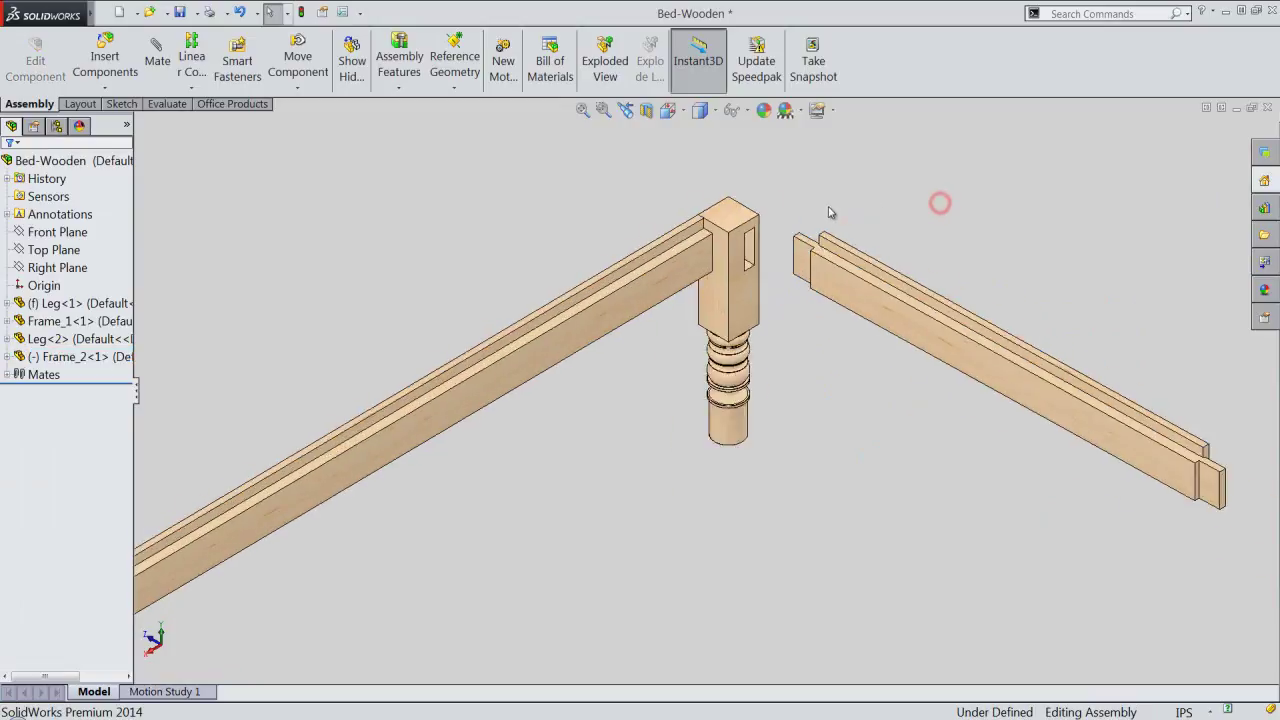
scroll(800, 235, "down", 3)
Step: Mate Frame_2's end face against the leg's mortise face
left_click(562, 358)
mouse_move(580, 370)
middle_mouse_down()
mouse_move(657, 414)
mouse_move(715, 479)
middle_mouse_up()
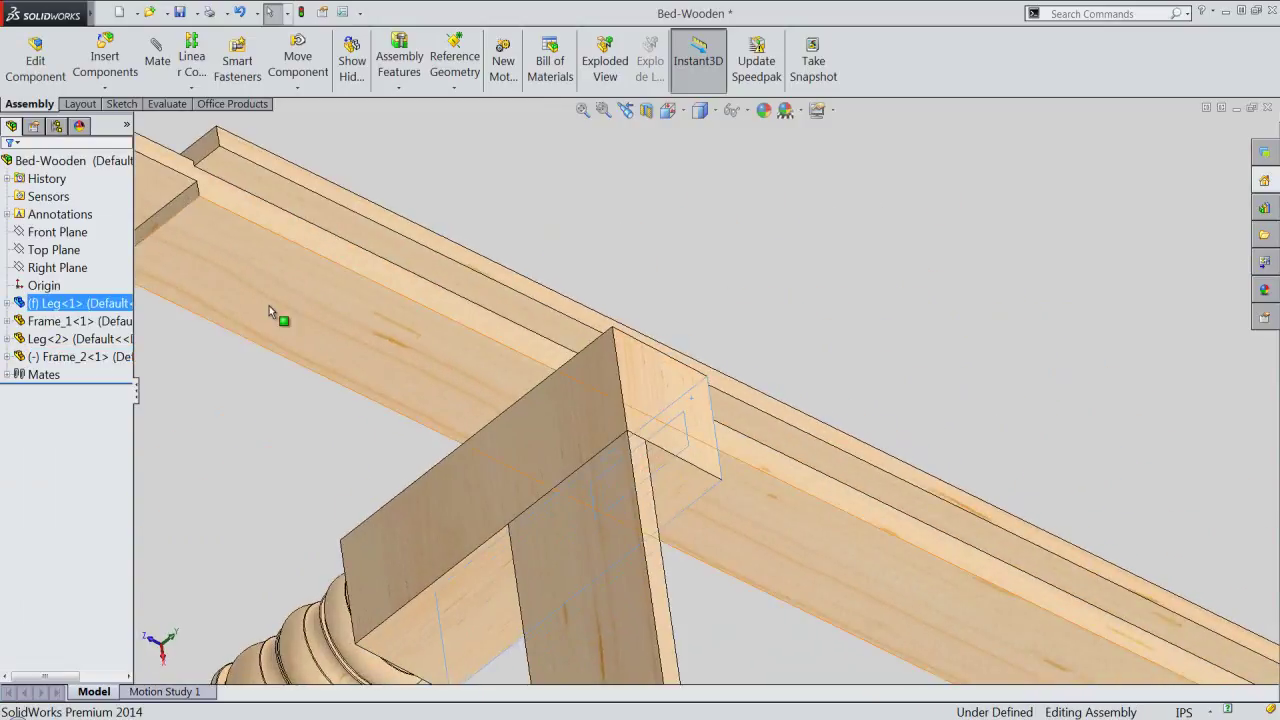
left_click(184, 203, "ctrl")
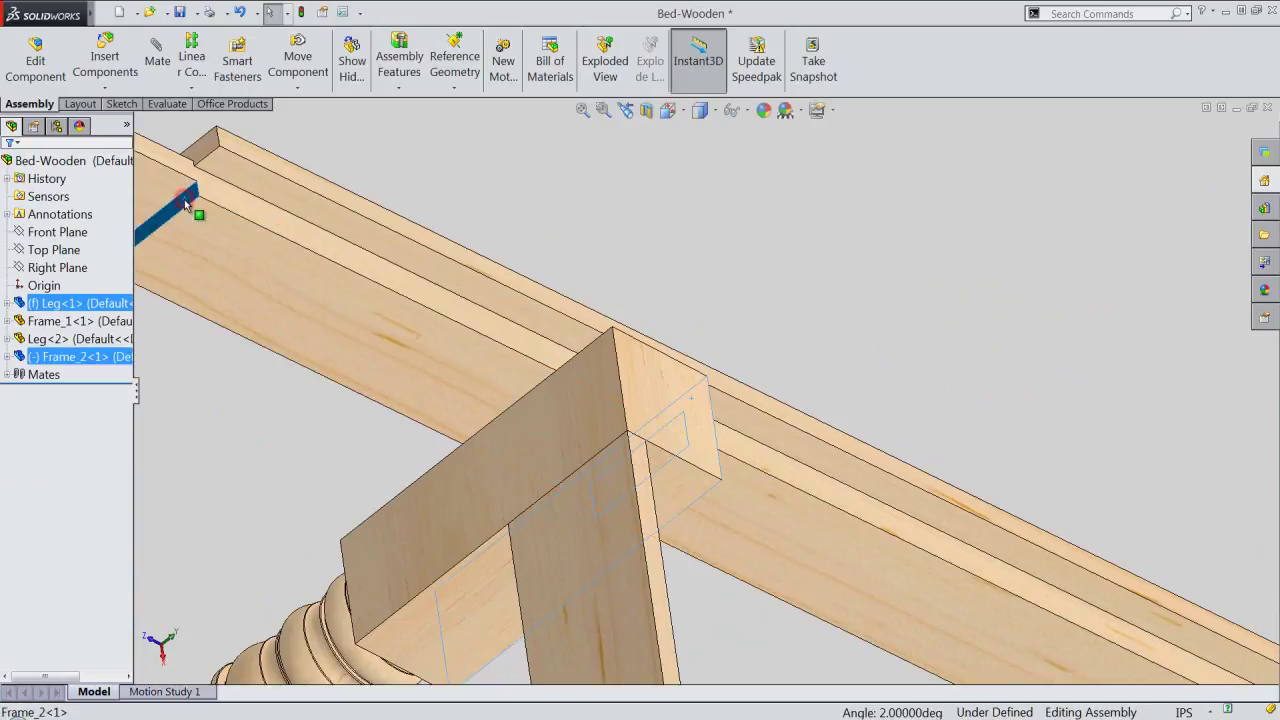
left_click(222, 186)
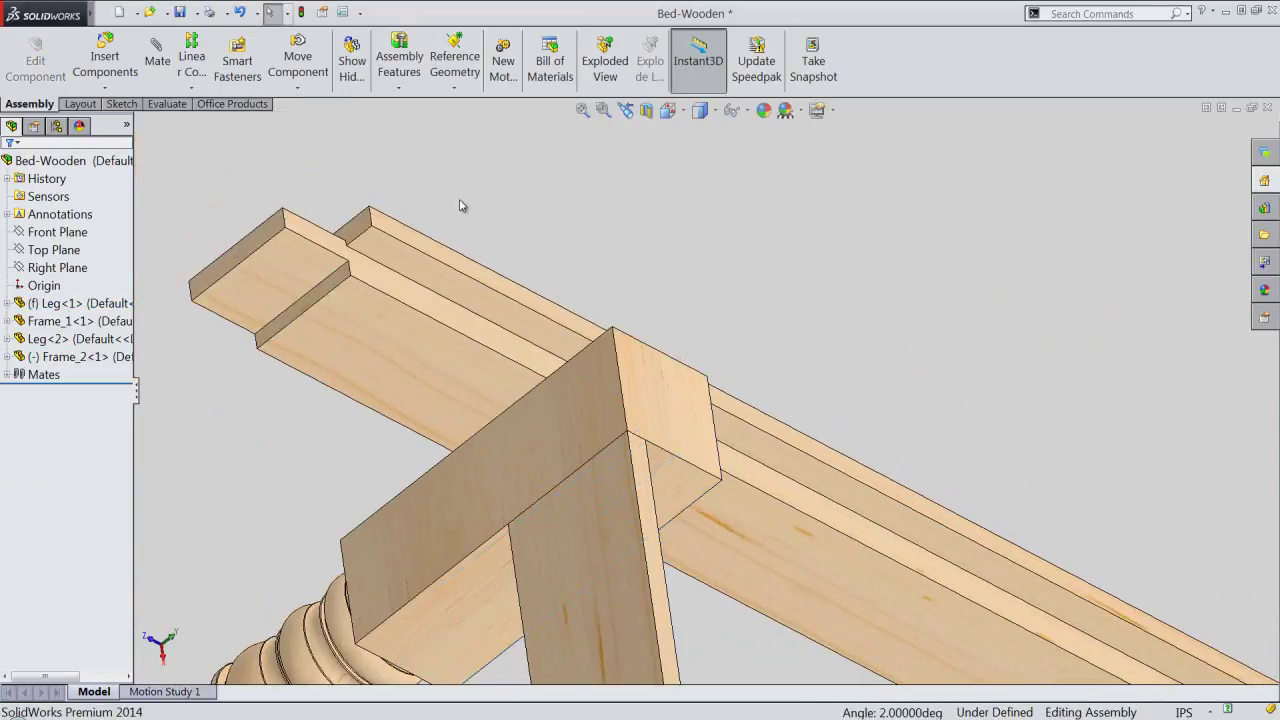
left_click(625, 110)
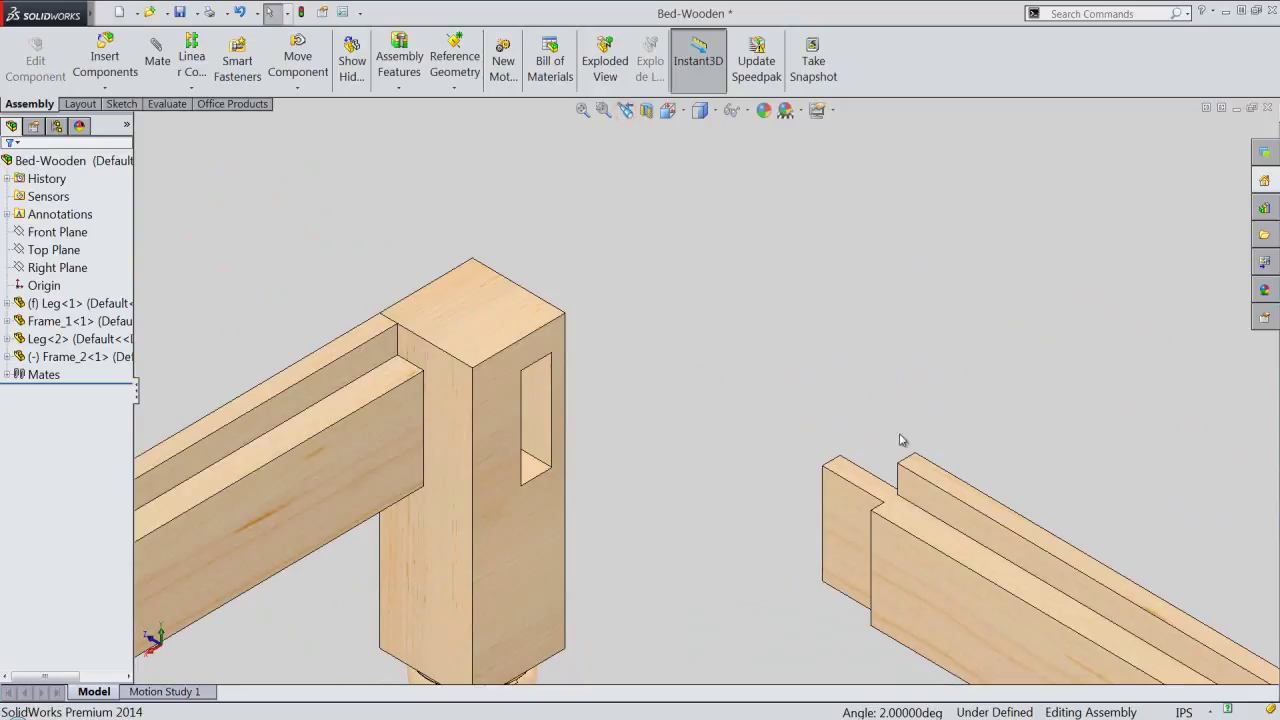
Step: Make Frame_2's top face flush with the leg's top face
left_click(927, 472)
left_click(526, 306, "ctrl")
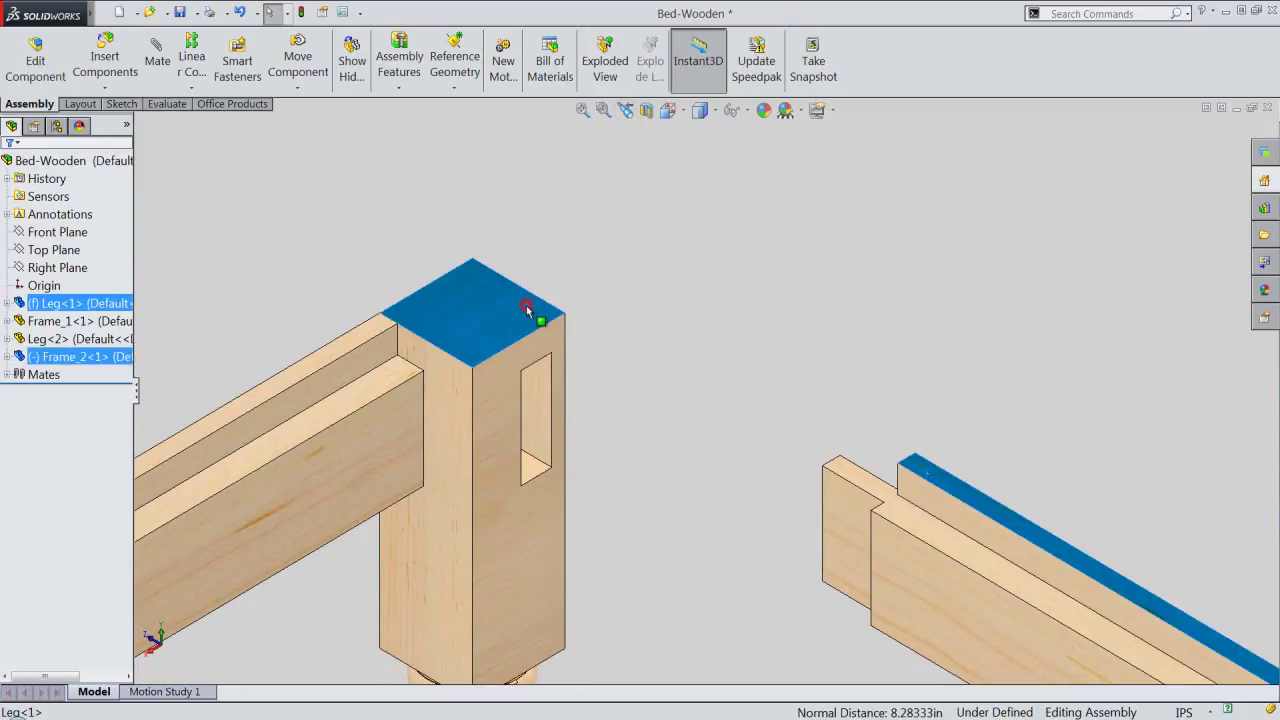
left_click(566, 289)
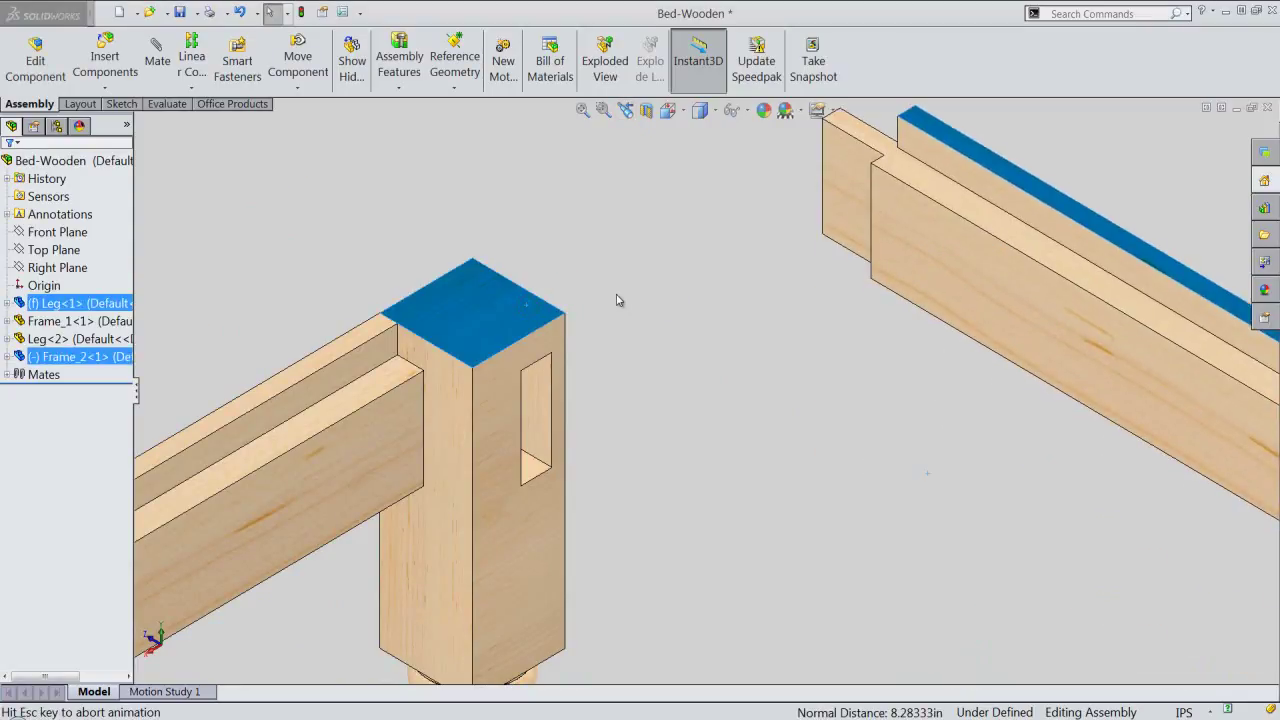
Step: Mate Frame_2's end into the leg mortise and fit the whole frame in view
left_click(531, 400)
scroll(690, 380, "up", 3)
mouse_move(690, 380)
middle_mouse_down()
mouse_move(566, 429)
mouse_move(674, 360)
middle_mouse_up()
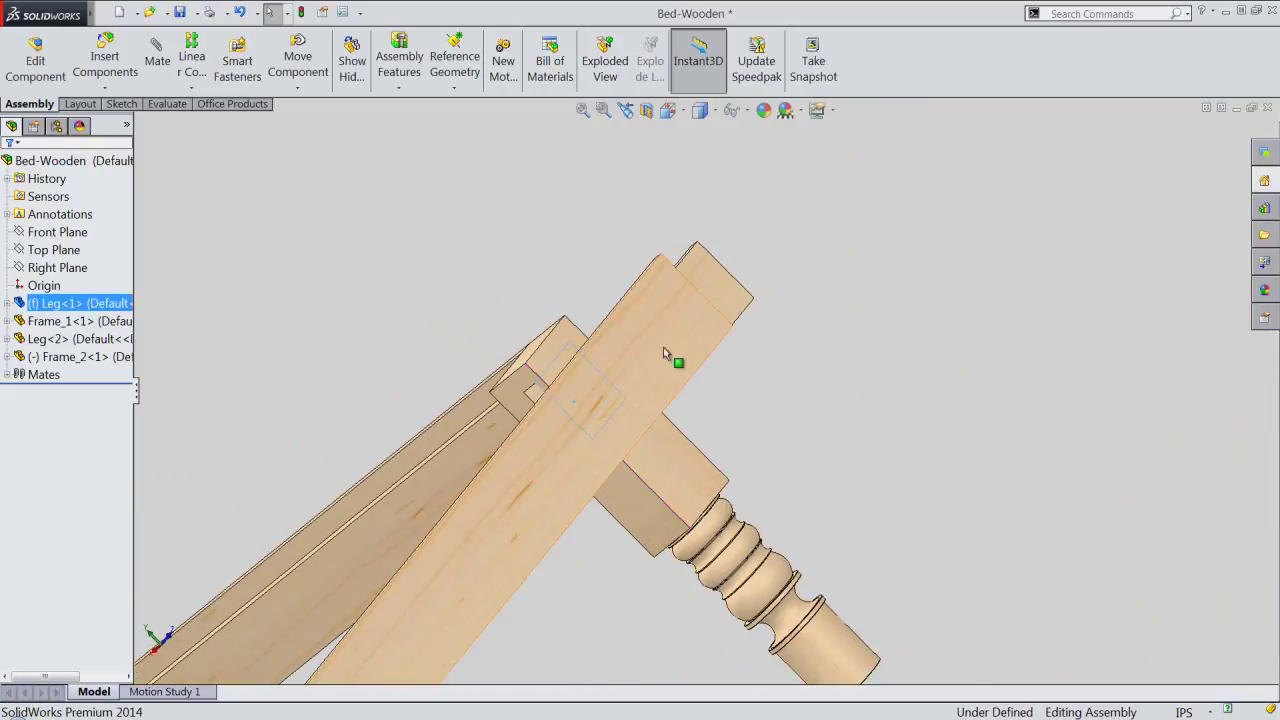
left_click(711, 290)
left_click(754, 268)
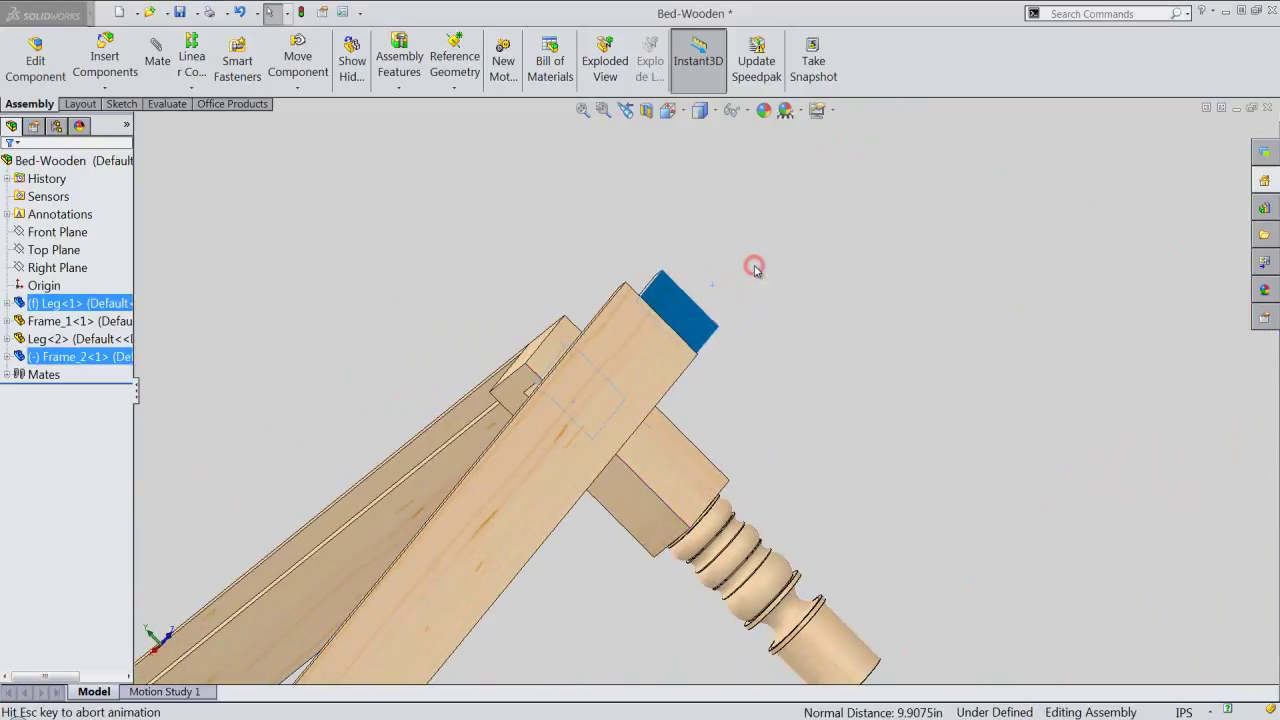
left_click(625, 111)
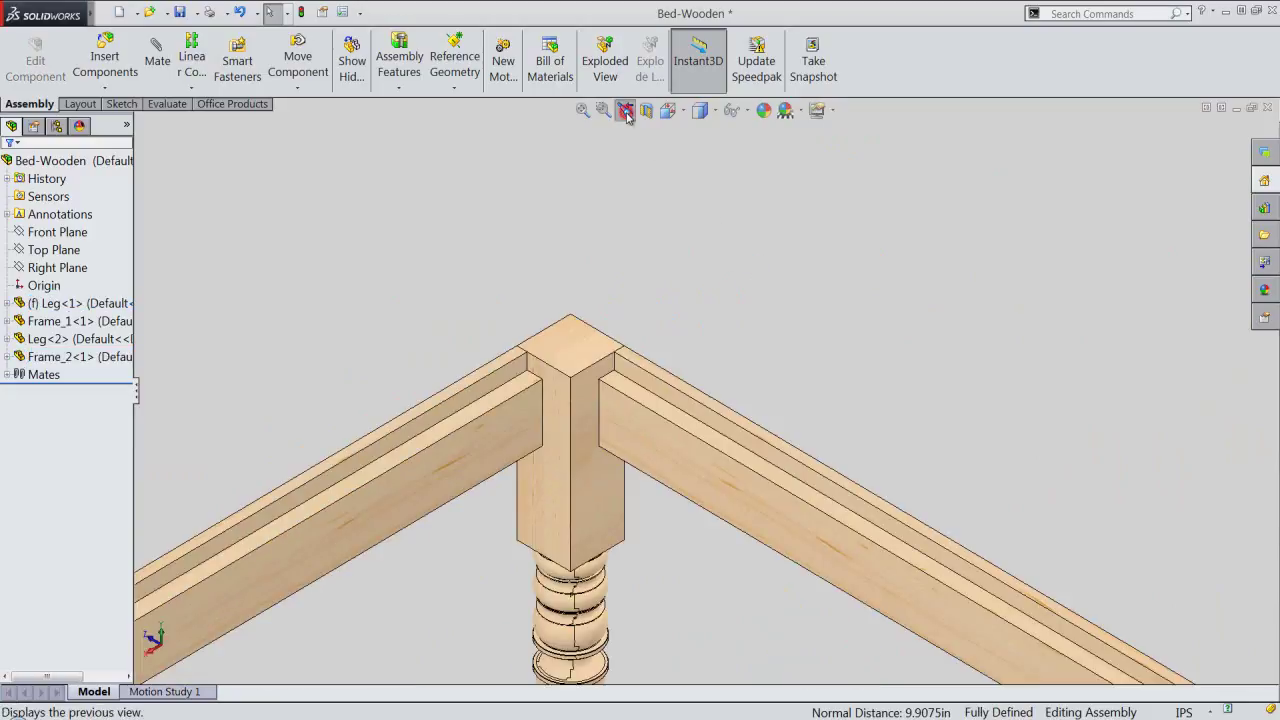
left_click(582, 110)
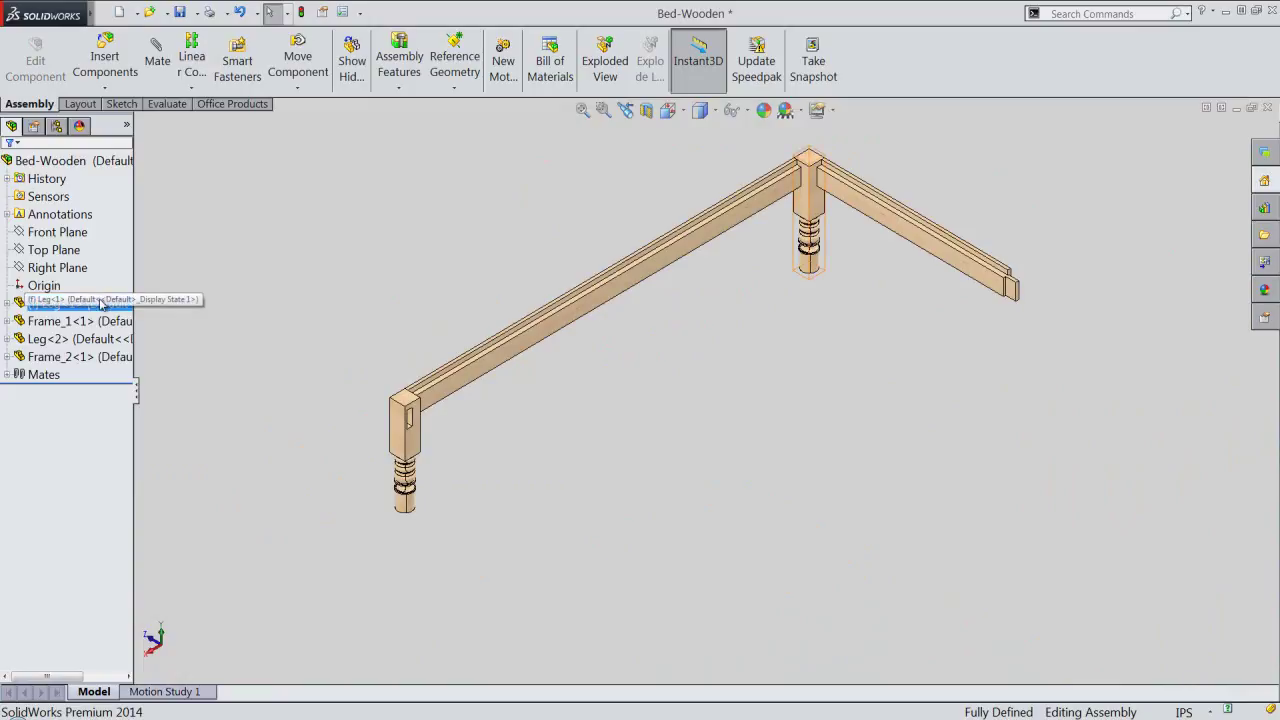
Step: Ctrl-drag Leg<1> into the viewport to add a third leg beside the frame
left_click(22, 303)
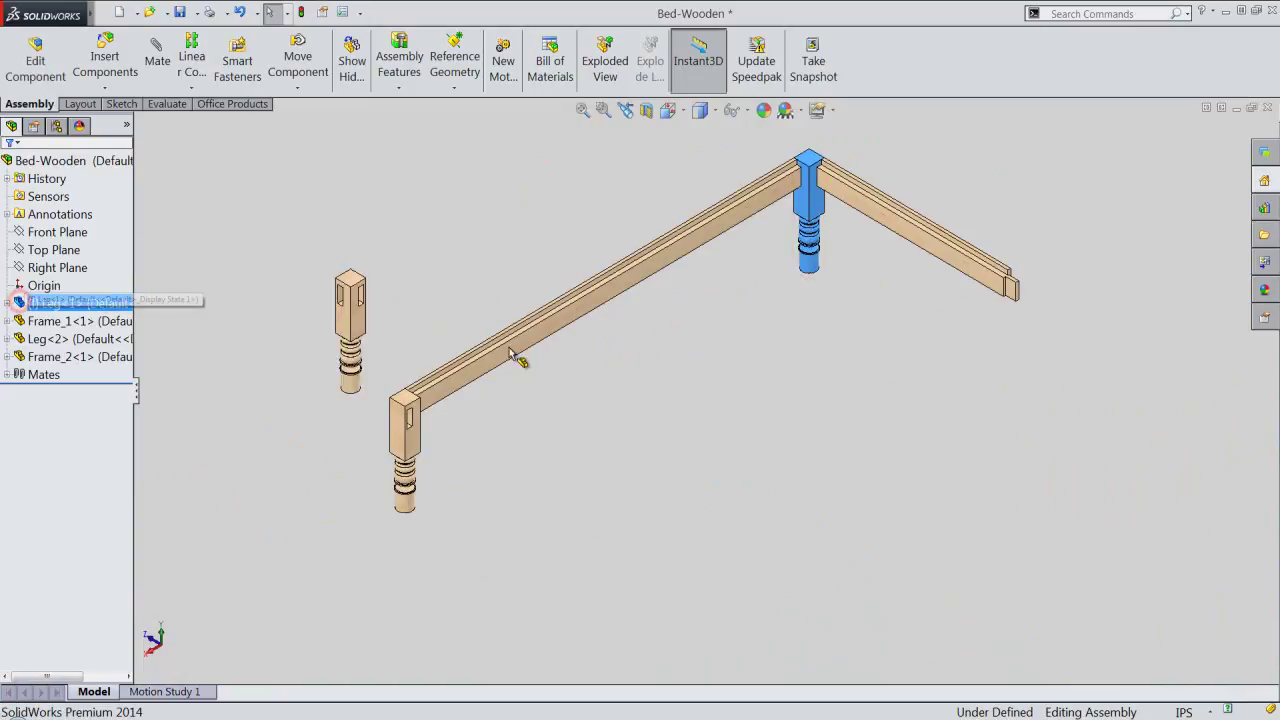
left_click_drag(50, 302, 1065, 388)
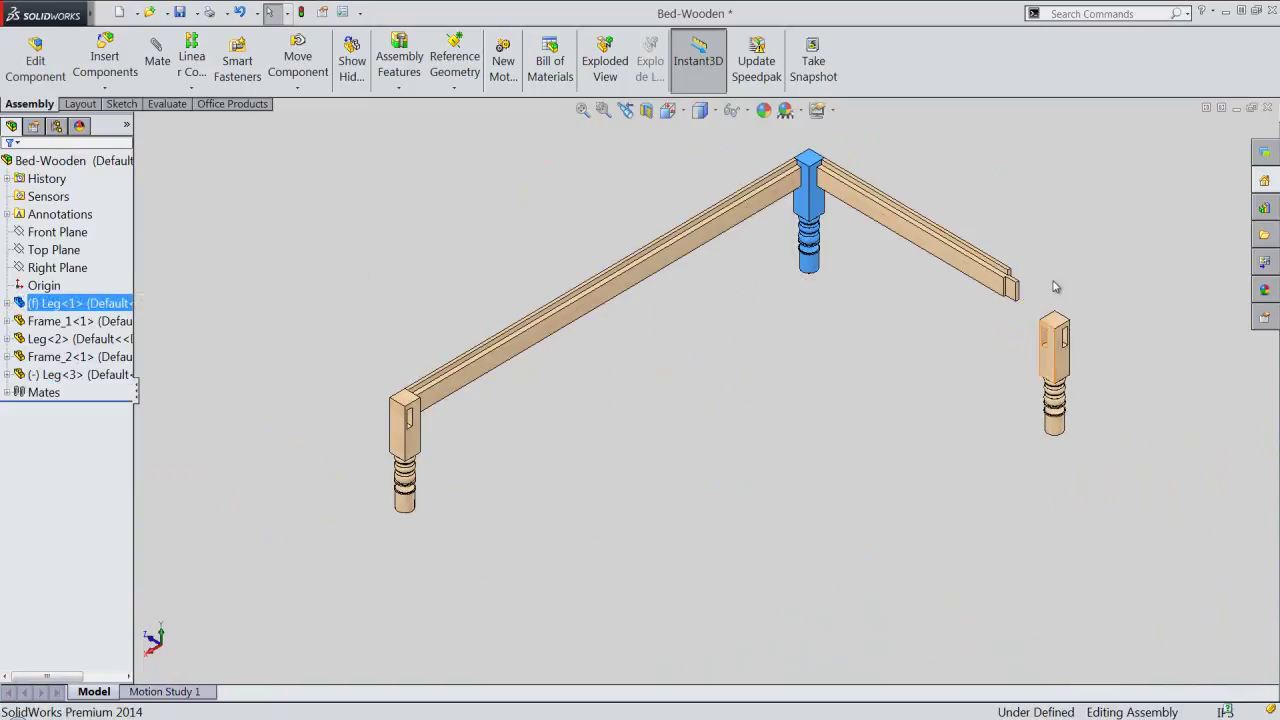
scroll(1057, 249, "down", 3)
scroll(1040, 280, "down", 3)
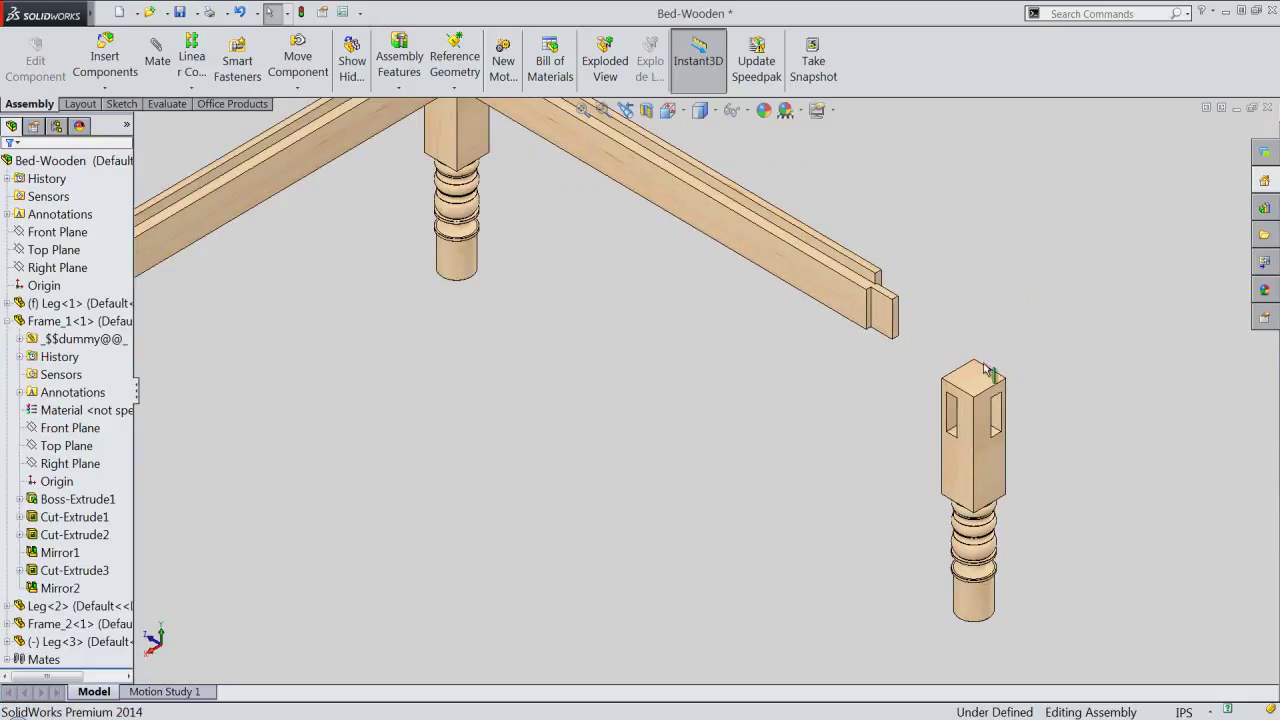
Step: Rotate the new Leg<3> about its vertical axis with the move triad
left_click(985, 463)
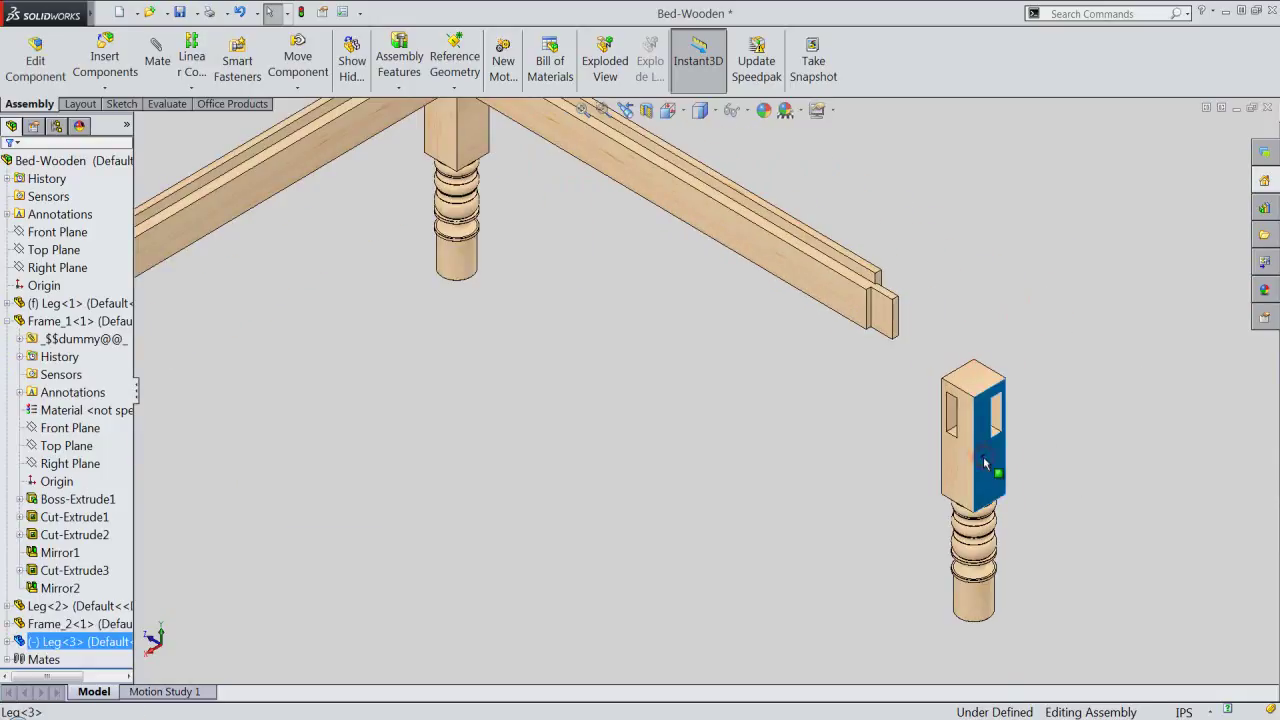
right_click(985, 463)
left_click(1034, 511)
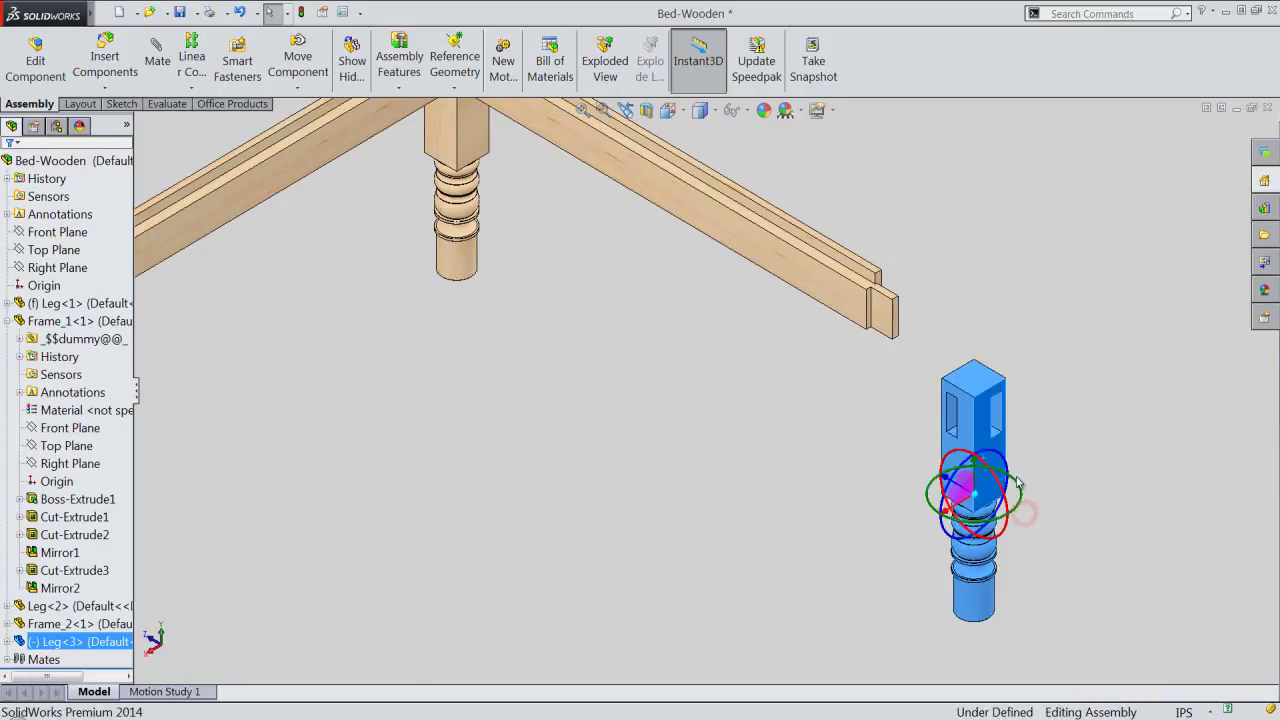
mouse_move(1024, 497)
left_mouse_down()
mouse_move(982, 521)
mouse_move(920, 432)
left_mouse_up()
left_click(900, 372)
scroll(909, 309, "down", 2)
scroll(815, 285, "down", 3)
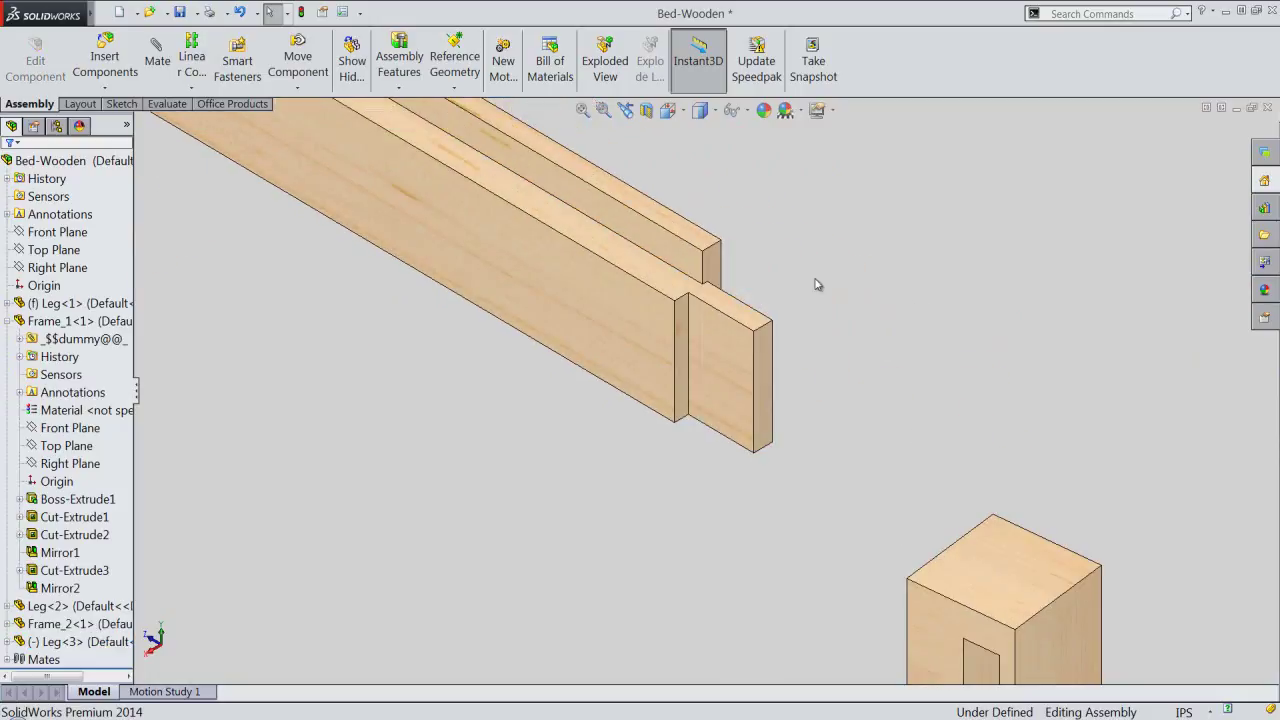
Step: Mate the short rail's end face and tongue to the new leg's face and slot
left_click(715, 270)
middle_click_drag(767, 327, 857, 376)
left_click(945, 535, "ctrl")
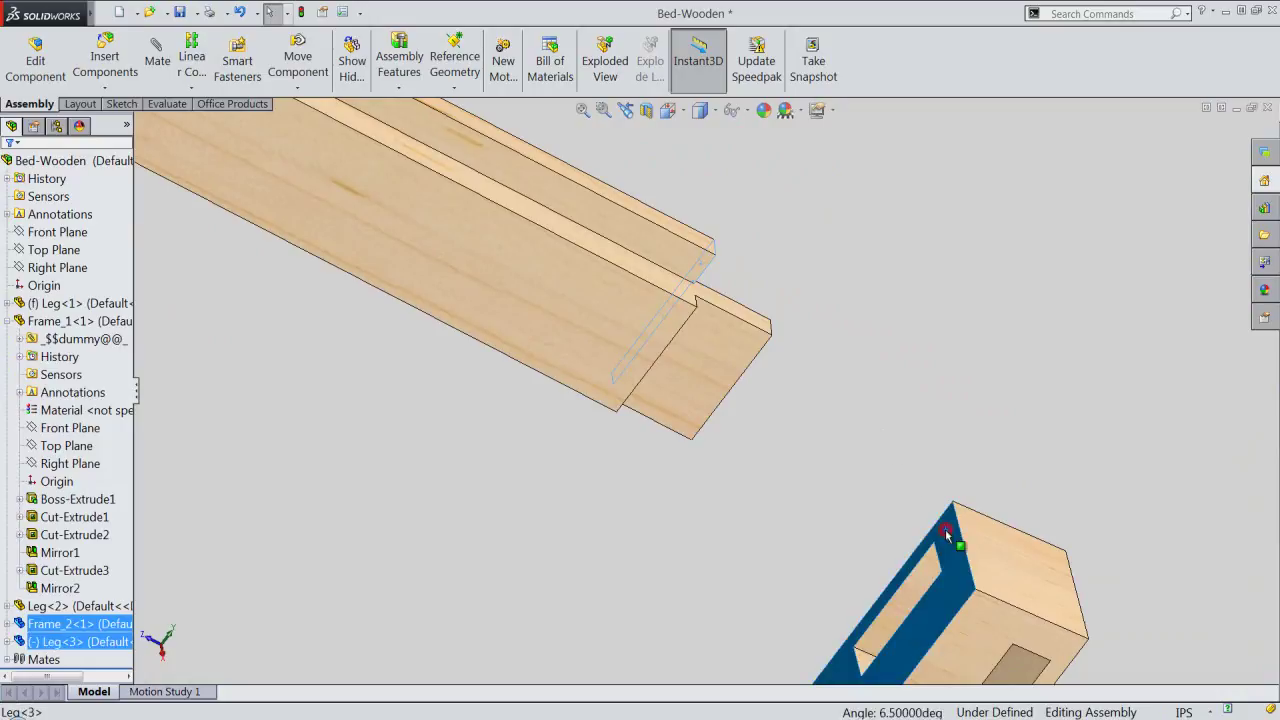
left_click(982, 516)
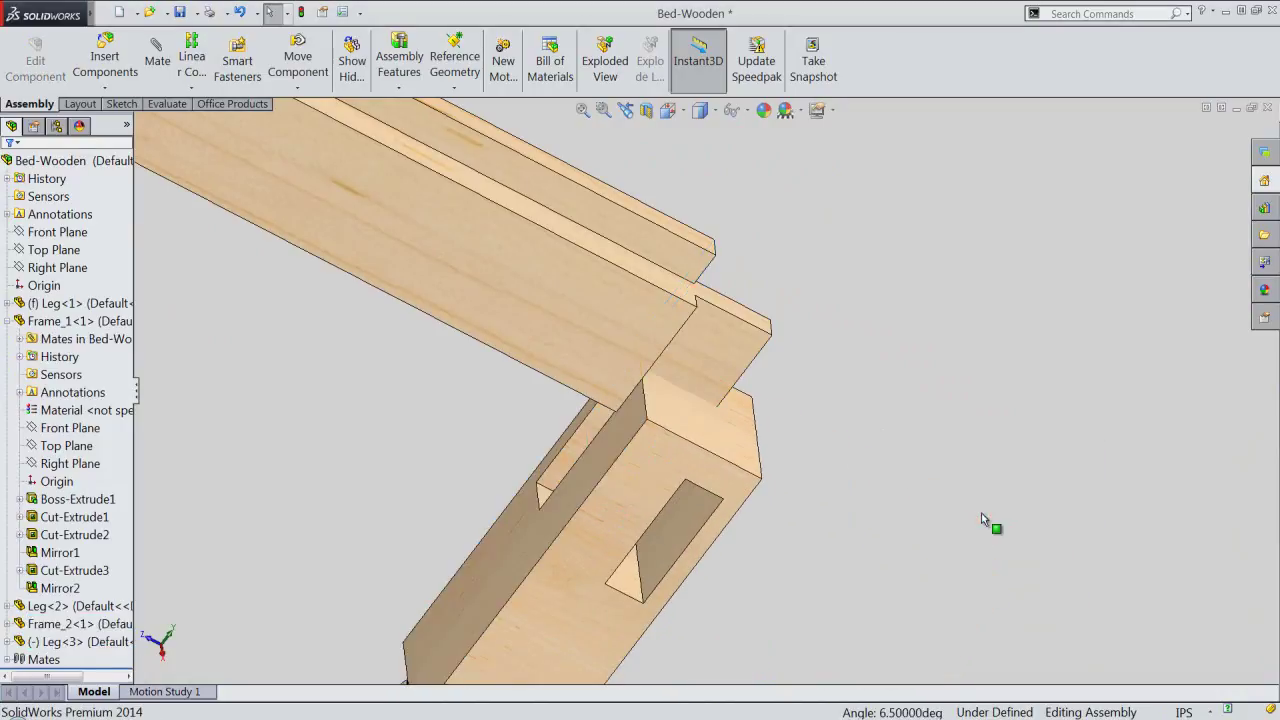
left_click(590, 446)
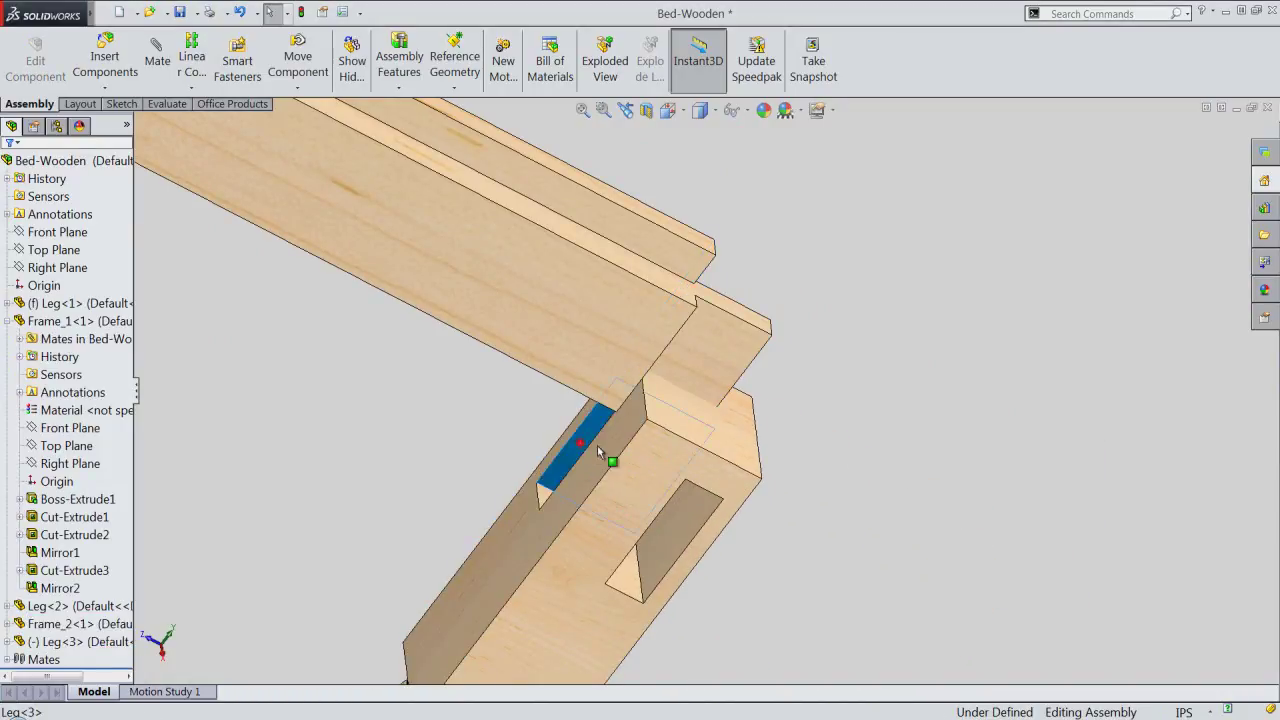
mouse_move(597, 445)
middle_mouse_down()
mouse_move(490, 508)
mouse_move(577, 463)
middle_mouse_up()
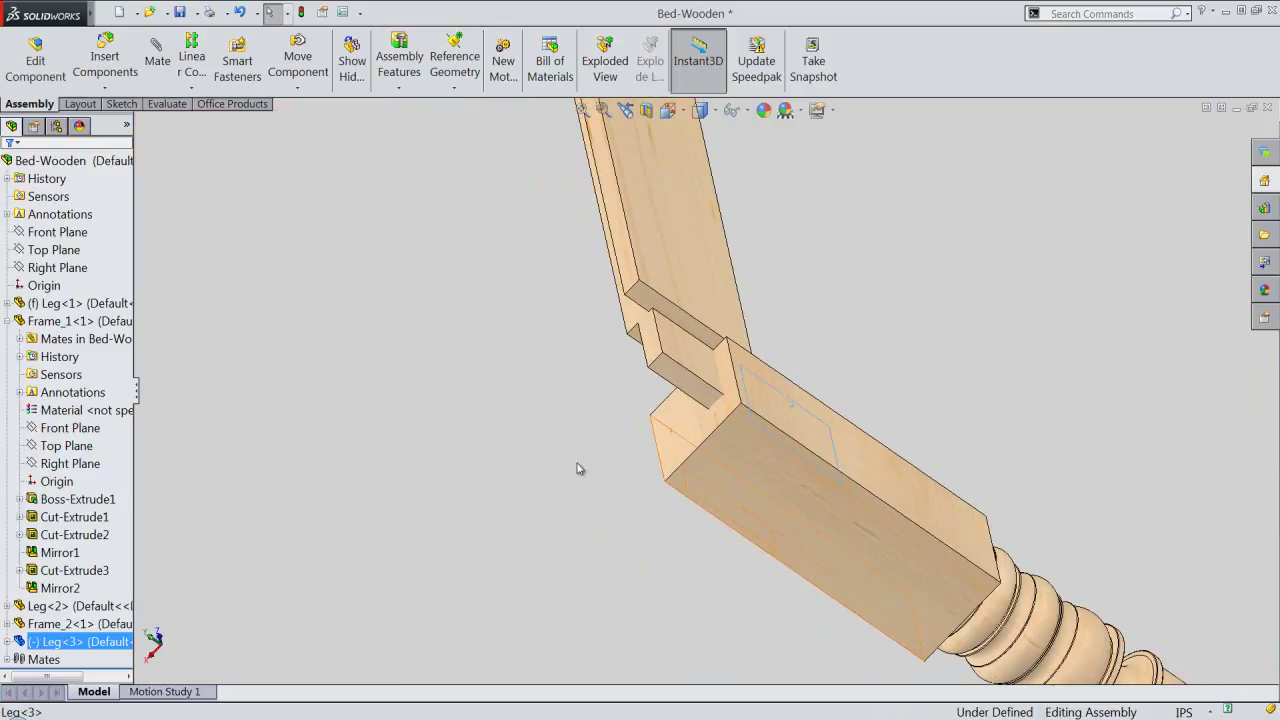
left_click(694, 371, "ctrl")
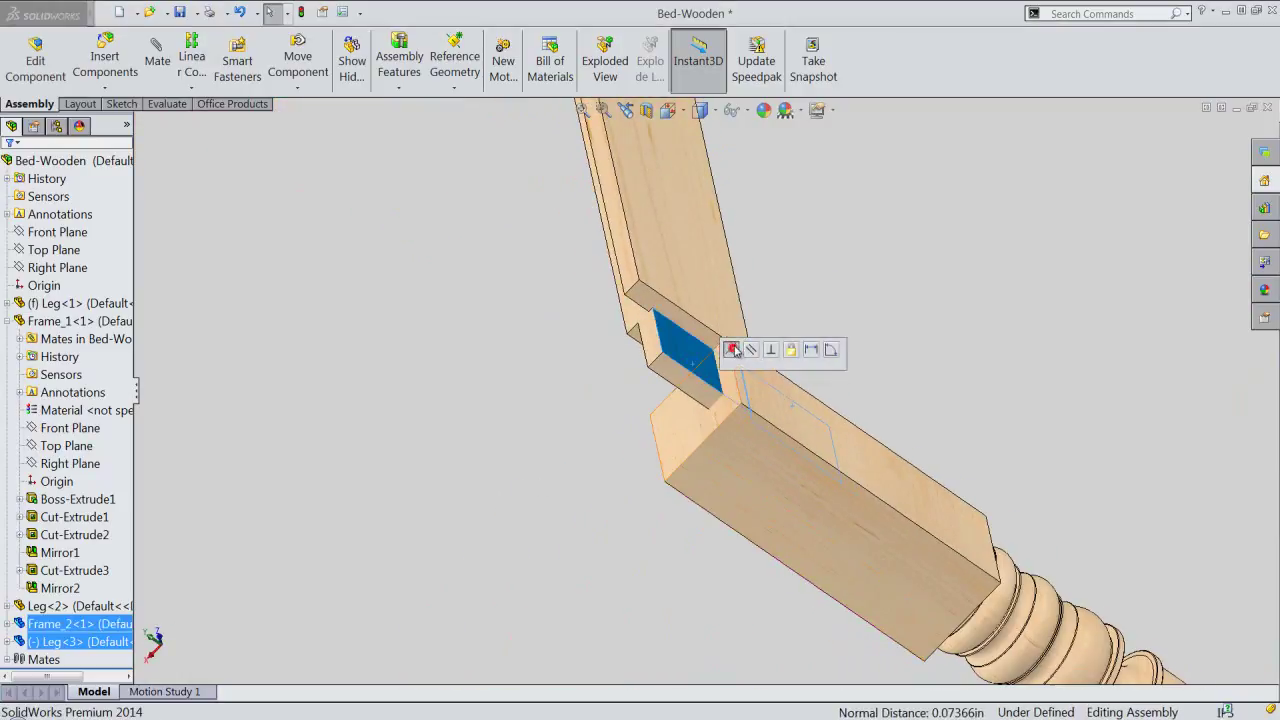
left_click(800, 296)
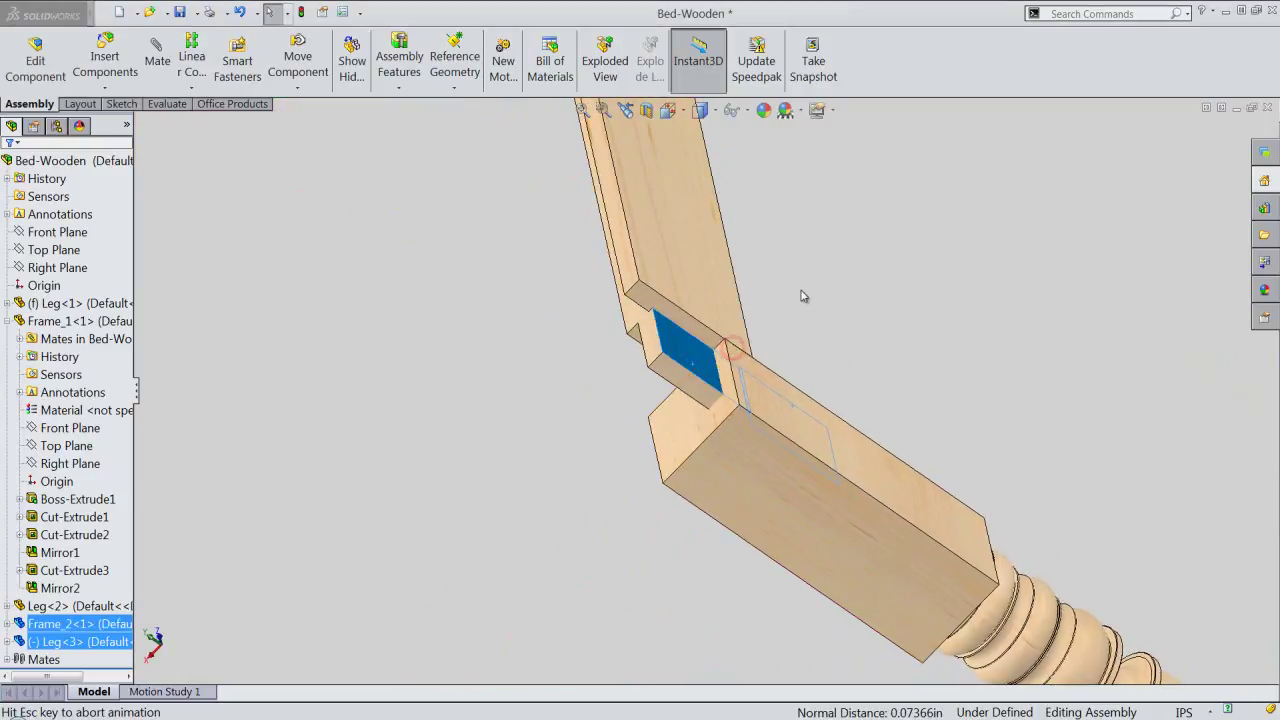
Step: Mate the rail's side face to the leg to seat it, then show the whole frame
left_click(628, 257)
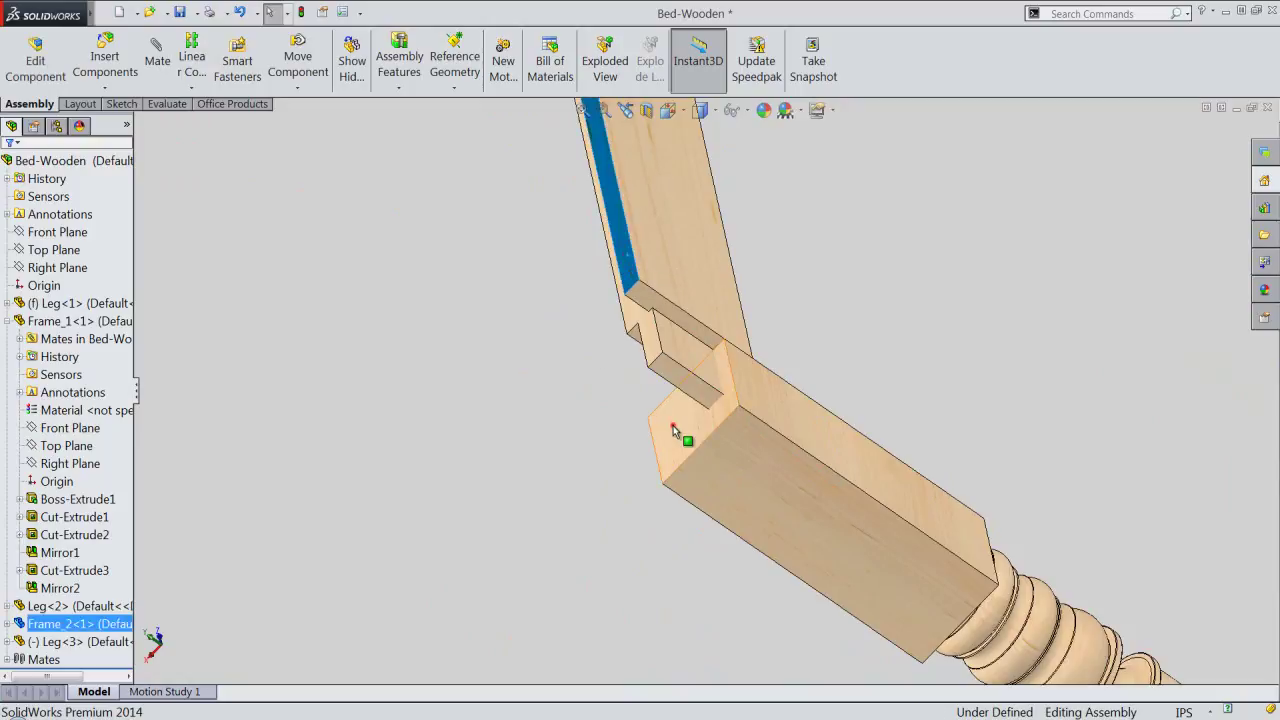
left_click(673, 425, "ctrl")
left_click(710, 410)
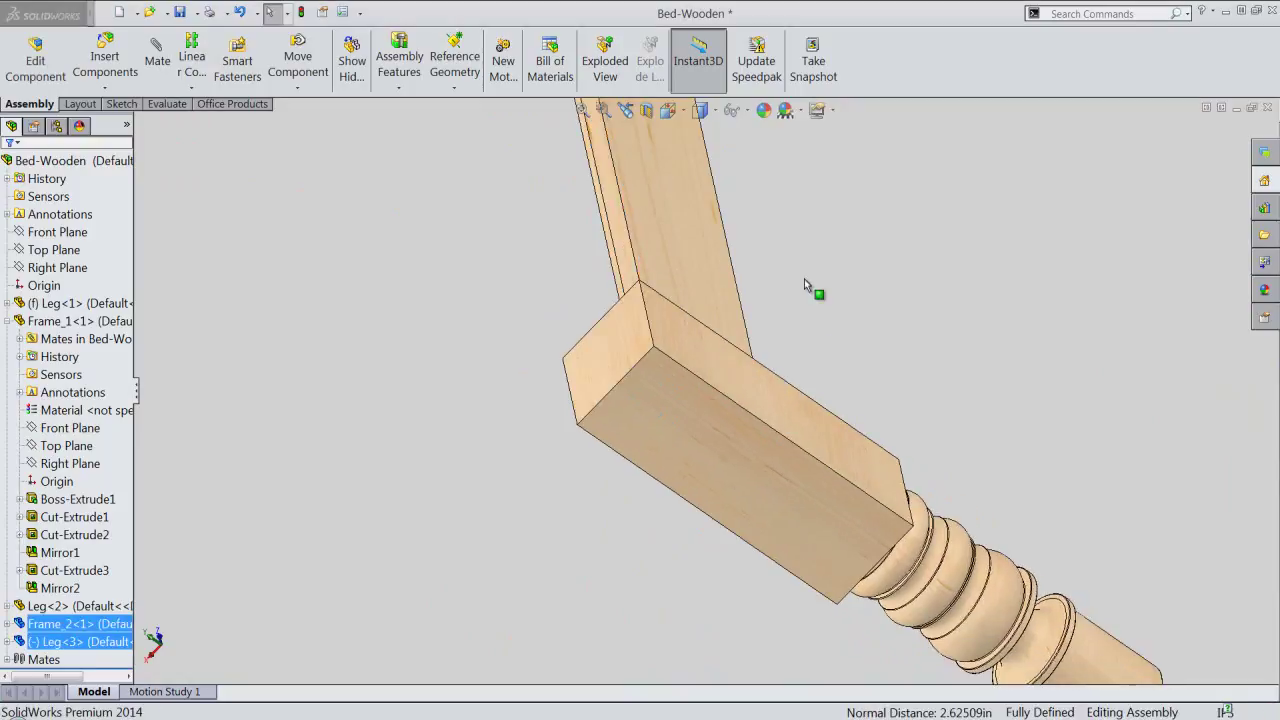
left_click(626, 110)
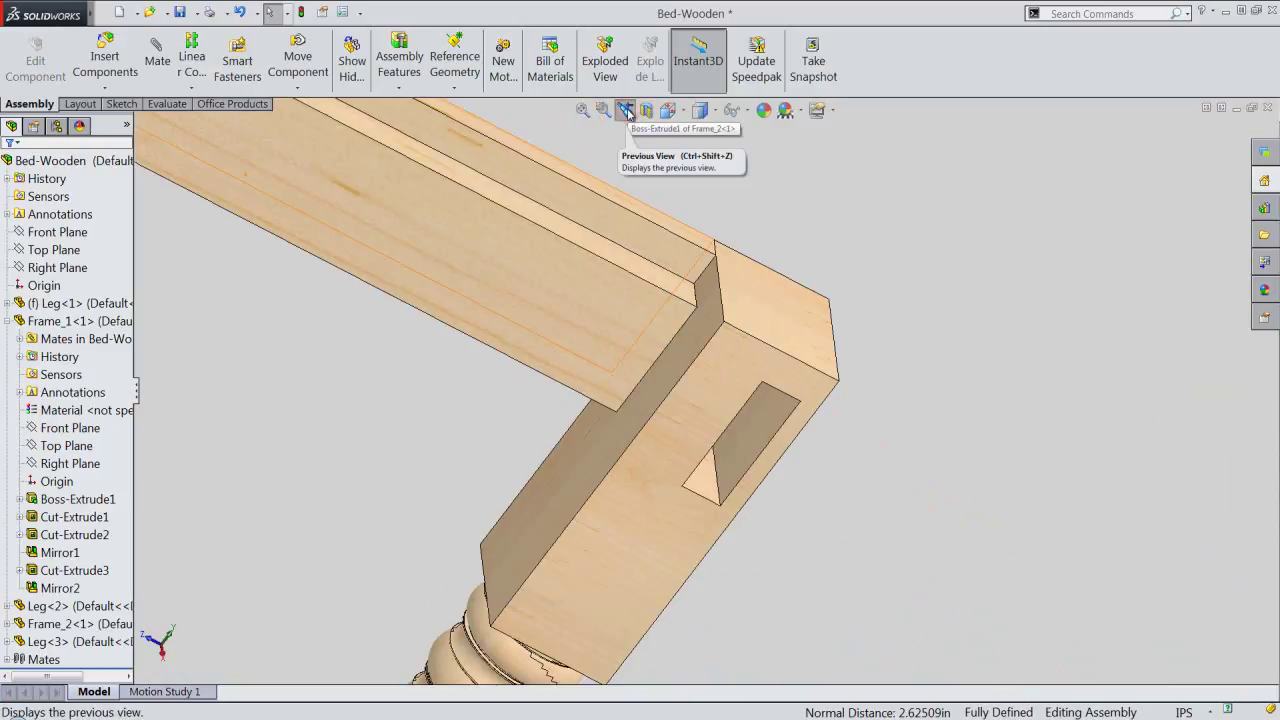
left_click(626, 110)
left_click(584, 111)
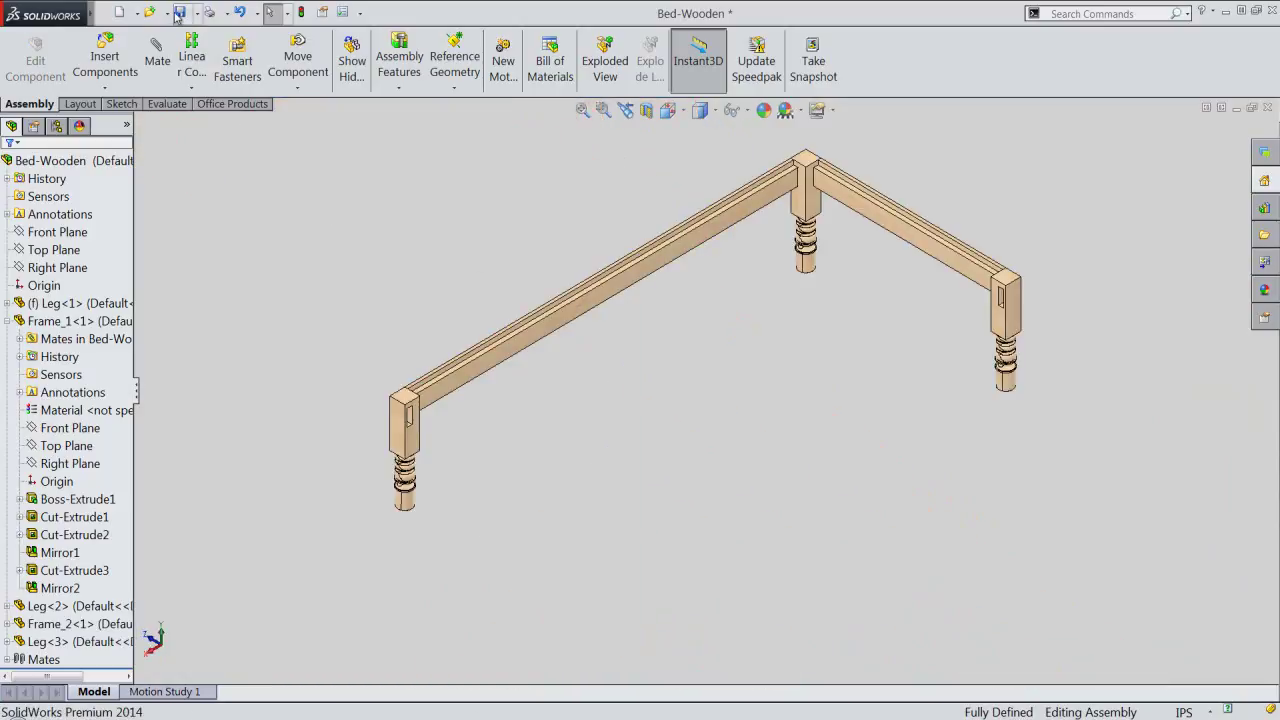
Step: Collapse the design tree and fit the whole frame in the window
right_click(121, 225)
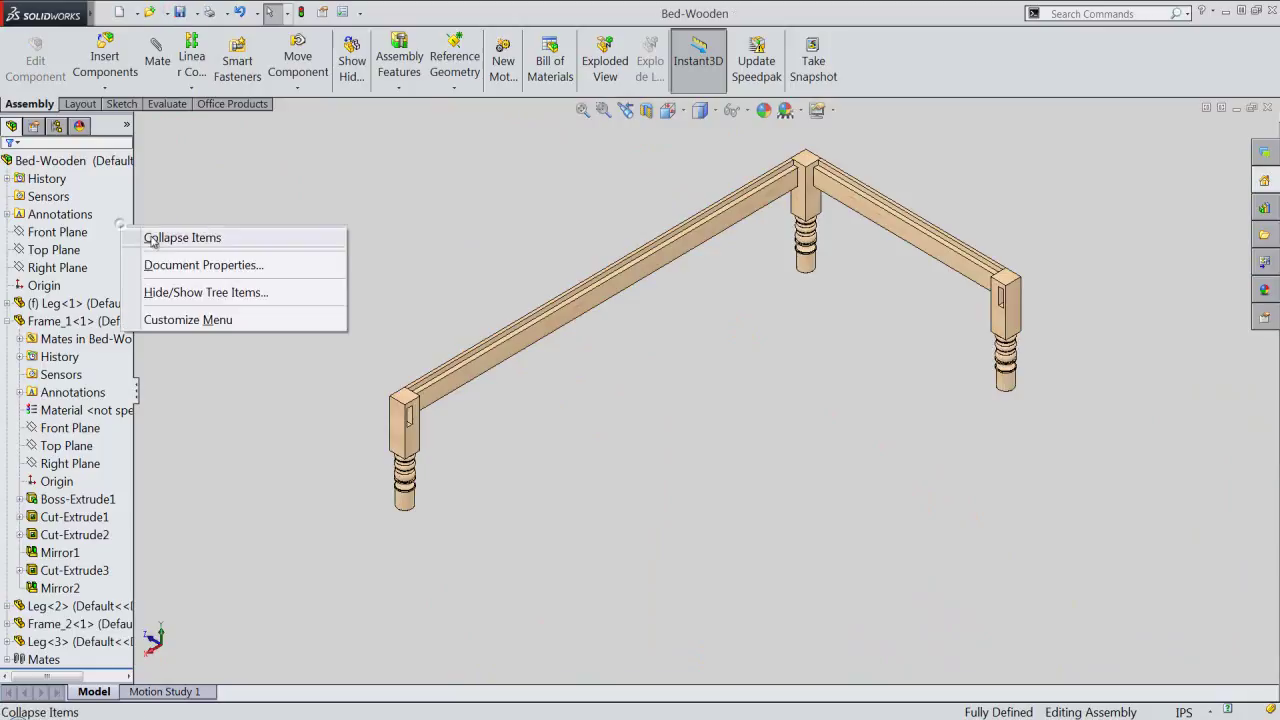
left_click(151, 236)
left_click(583, 110)
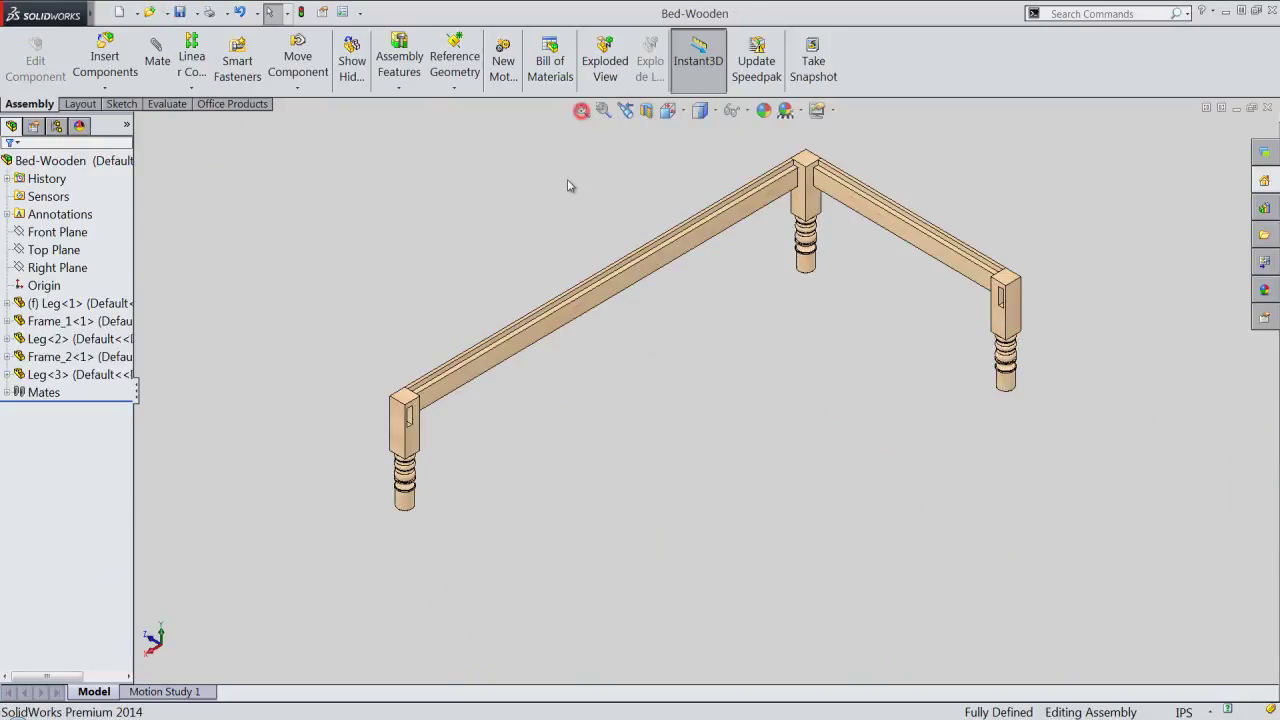
left_click(531, 193)
Step: Ctrl-drag Frame_2 to place a second copy of the short rail below the frame
left_click(101, 354)
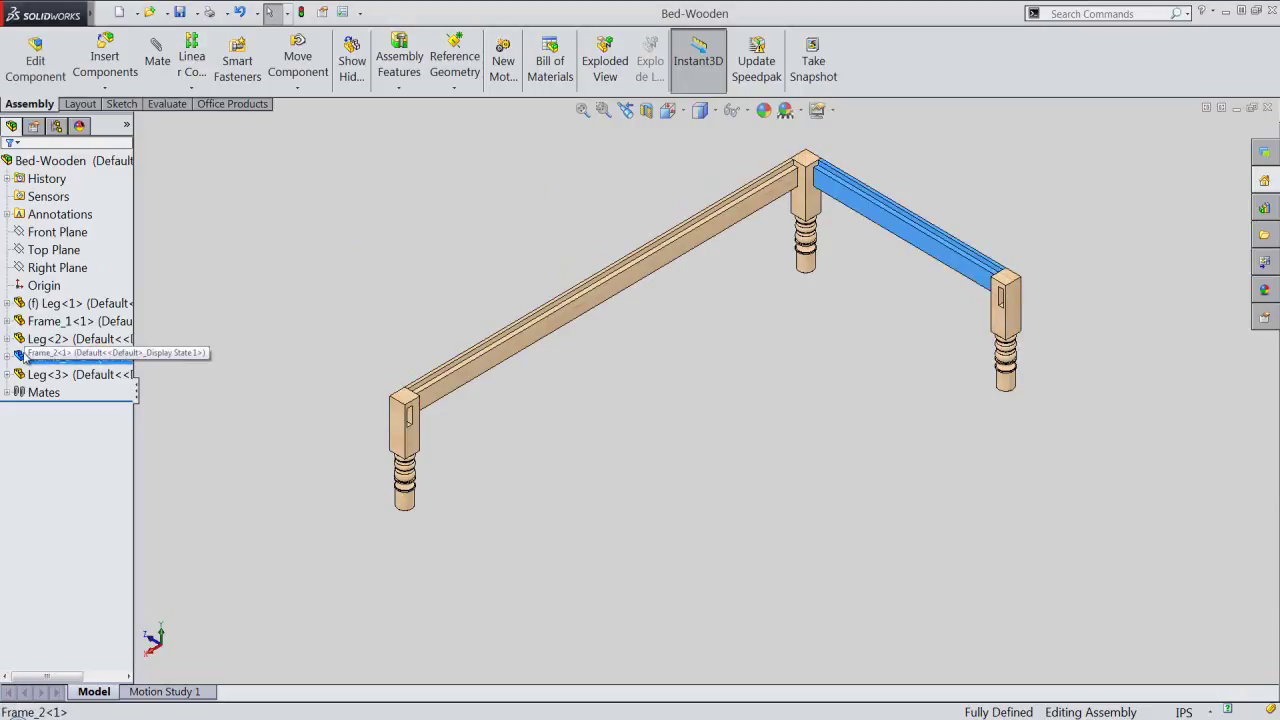
left_click_drag(20, 354, 685, 481)
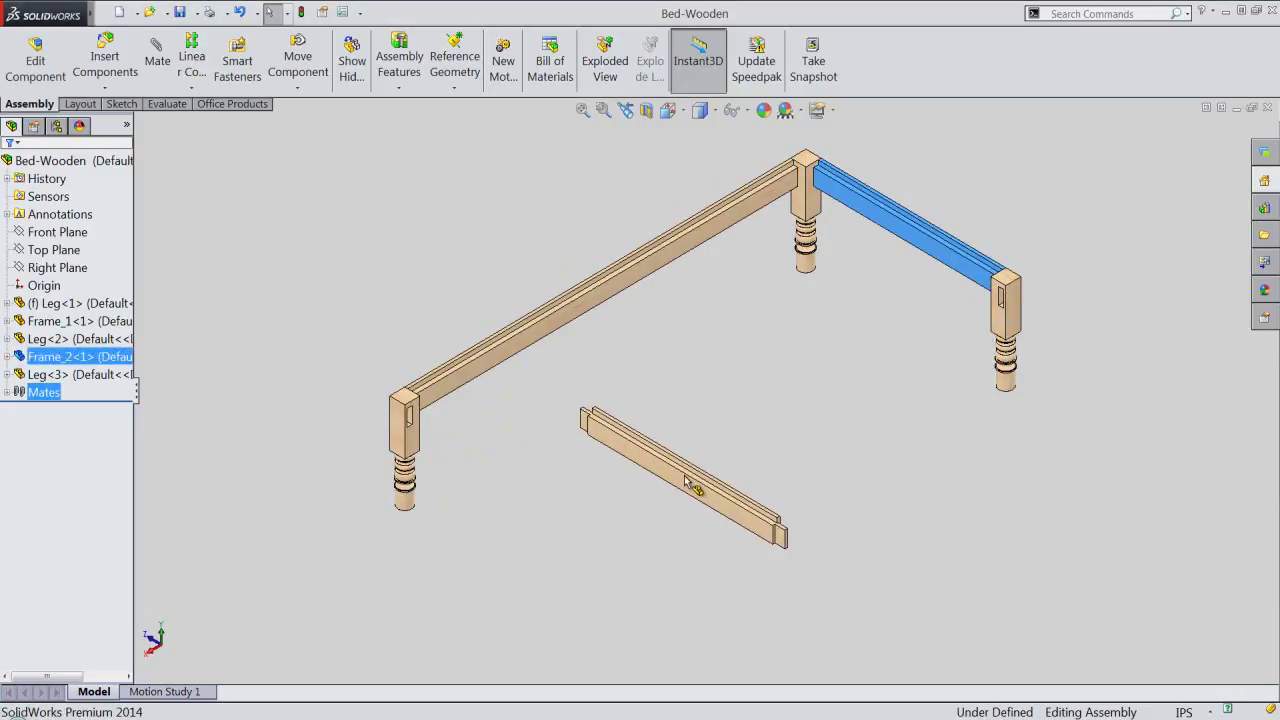
left_click(561, 530)
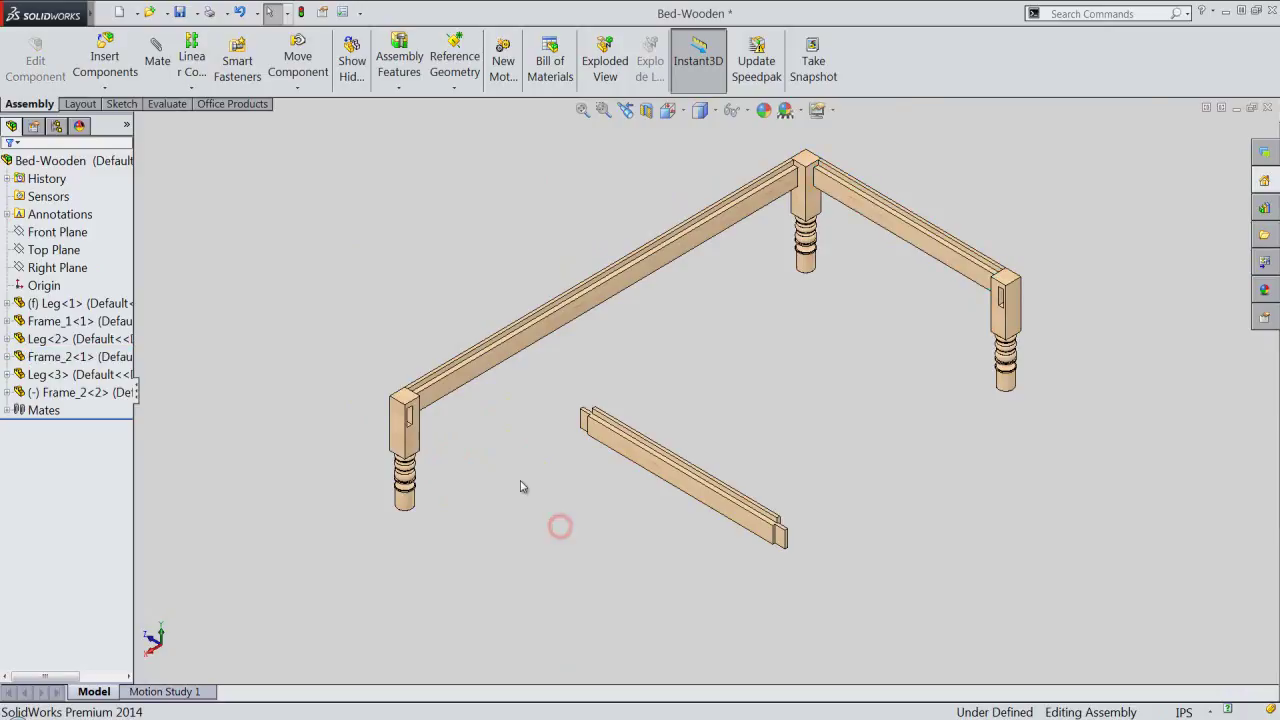
scroll(520, 487, "down", 3)
Step: Rotate the Frame_2<2> copy about its axis with the move triad
left_click(686, 414)
right_click(686, 414)
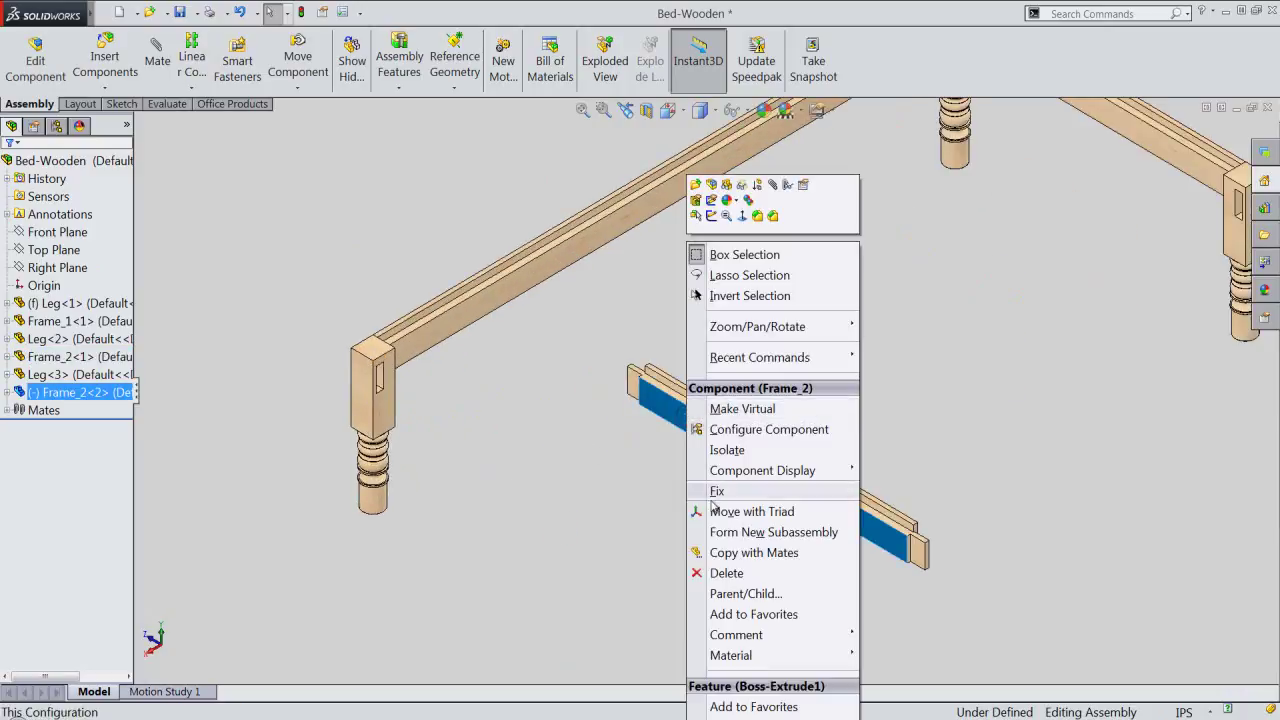
left_click(713, 511)
mouse_move(737, 476)
left_mouse_down()
mouse_move(898, 476)
mouse_move(950, 442)
left_mouse_up()
Step: Mate the loose rail's end face to the slot face on the second leg
left_click(735, 327)
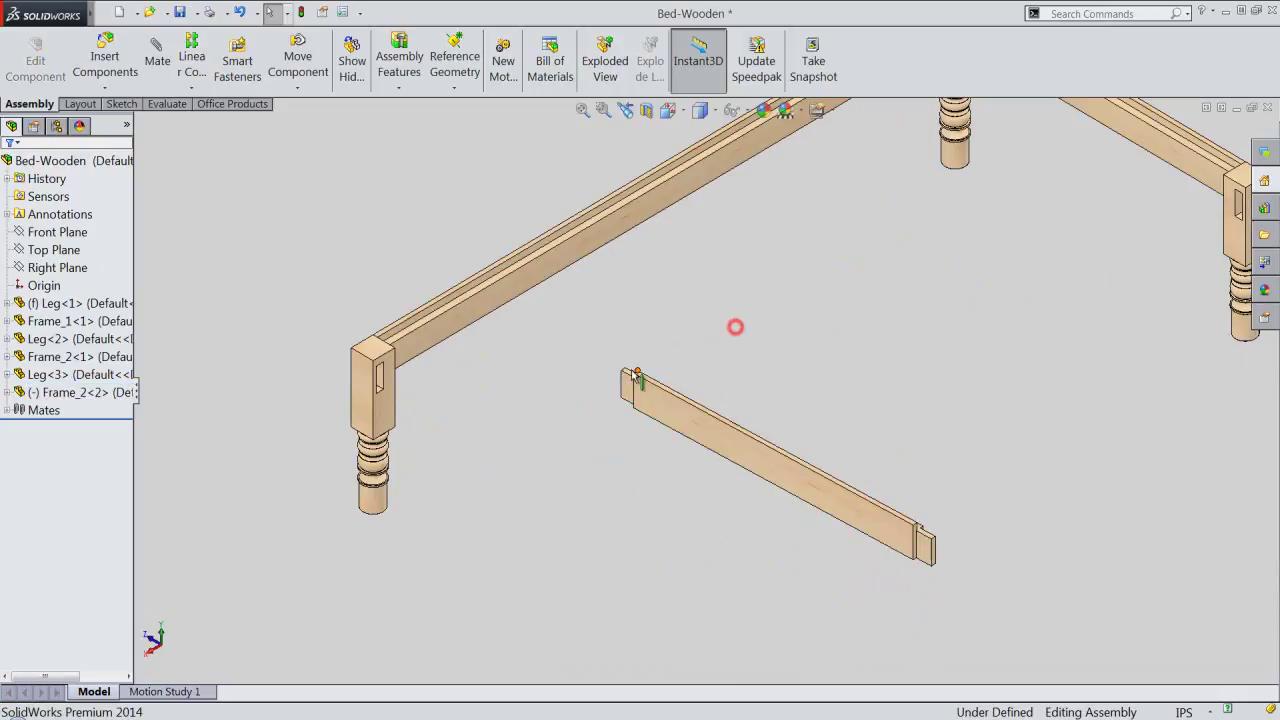
scroll(636, 378, "down", 2)
scroll(650, 390, "down", 3)
scroll(650, 395, "down", 2)
left_click(619, 407)
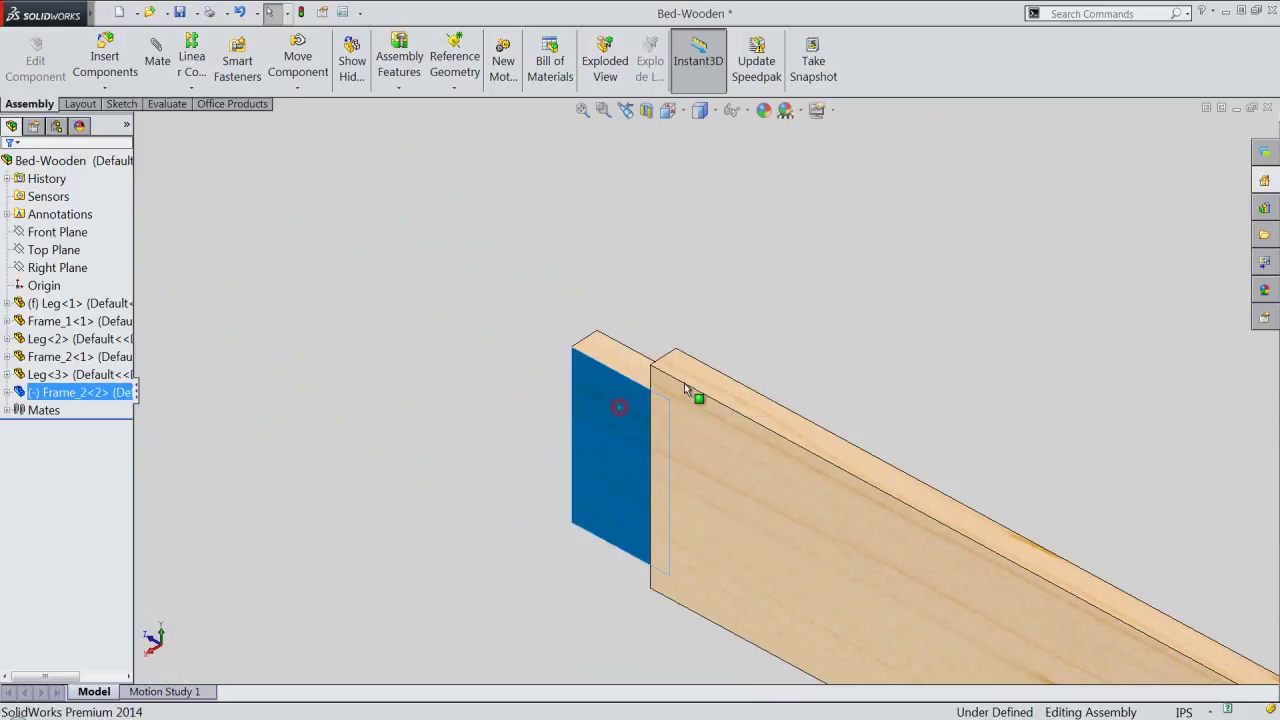
scroll(650, 395, "up", 5)
scroll(382, 432, "down", 1)
scroll(420, 415, "down", 2)
scroll(398, 420, "down", 2)
mouse_move(398, 420)
middle_mouse_down()
mouse_move(337, 443)
mouse_move(361, 435)
middle_mouse_up()
left_click(389, 393)
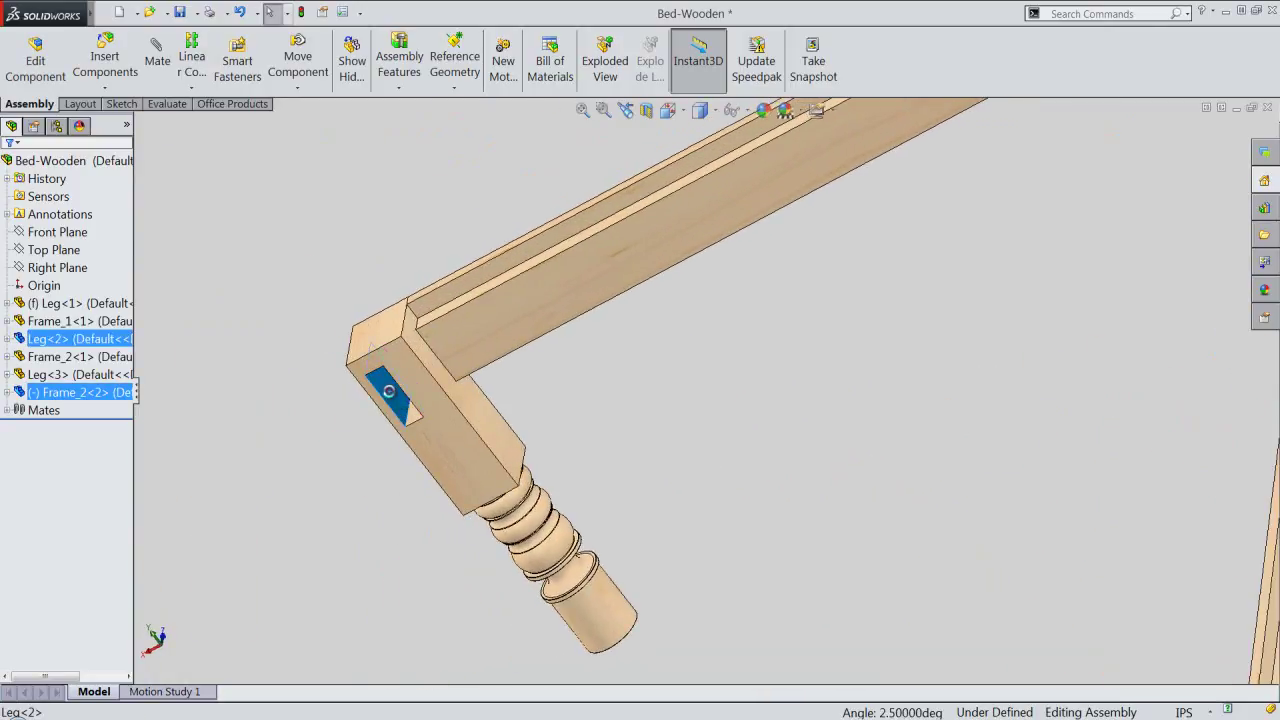
left_click(421, 377)
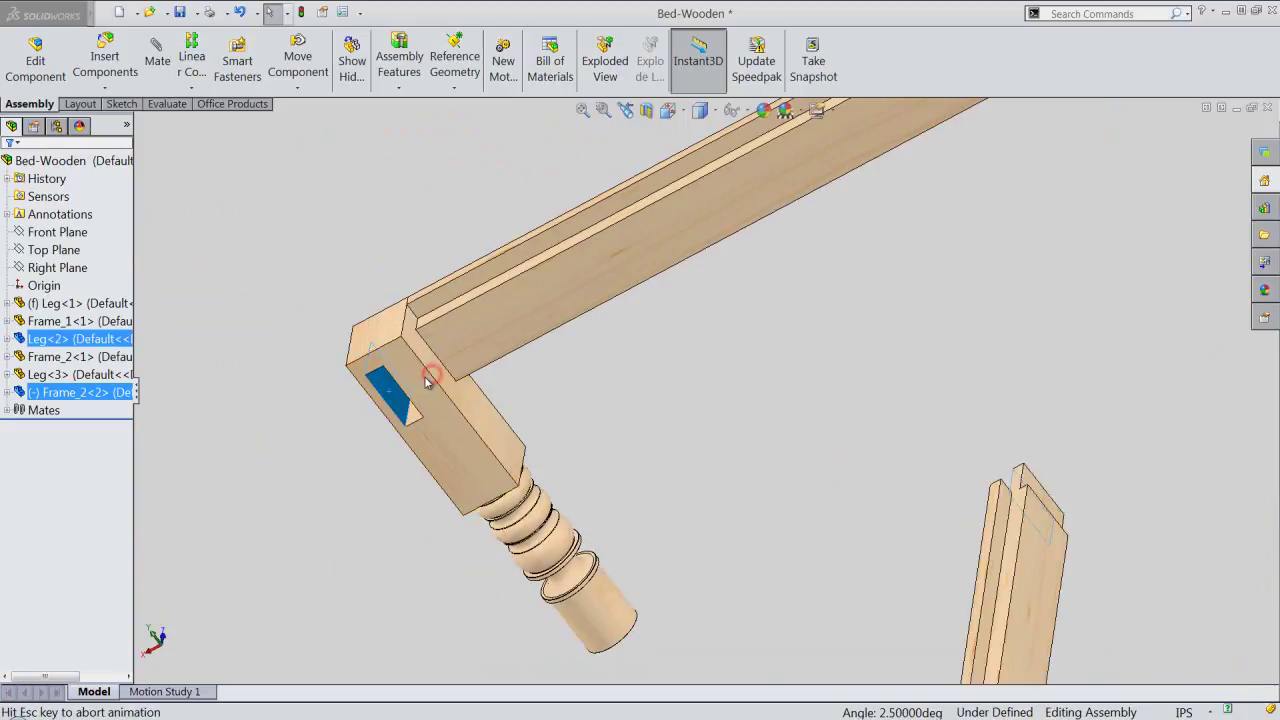
Step: Make the loose rail flush with the second leg's top face
left_click(382, 332)
mouse_move(382, 335)
middle_mouse_down()
mouse_move(414, 400)
mouse_move(691, 623)
middle_mouse_up()
left_click(705, 625, "ctrl")
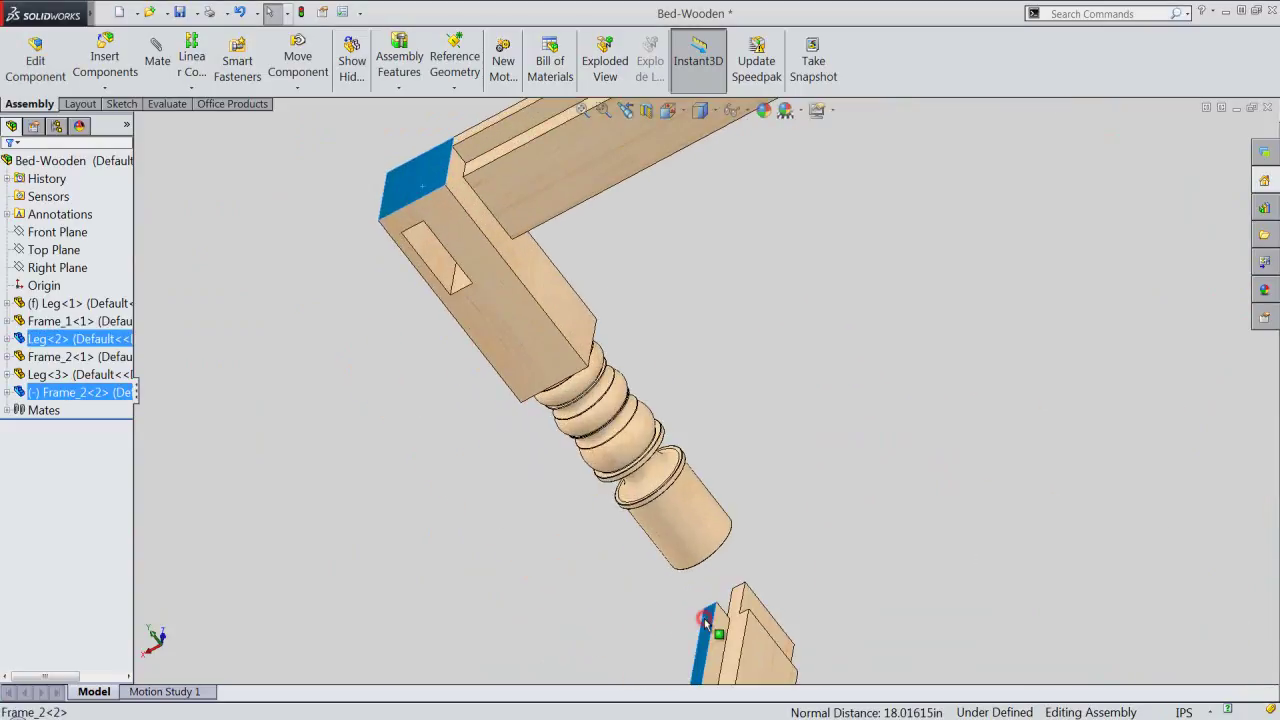
left_click(744, 605)
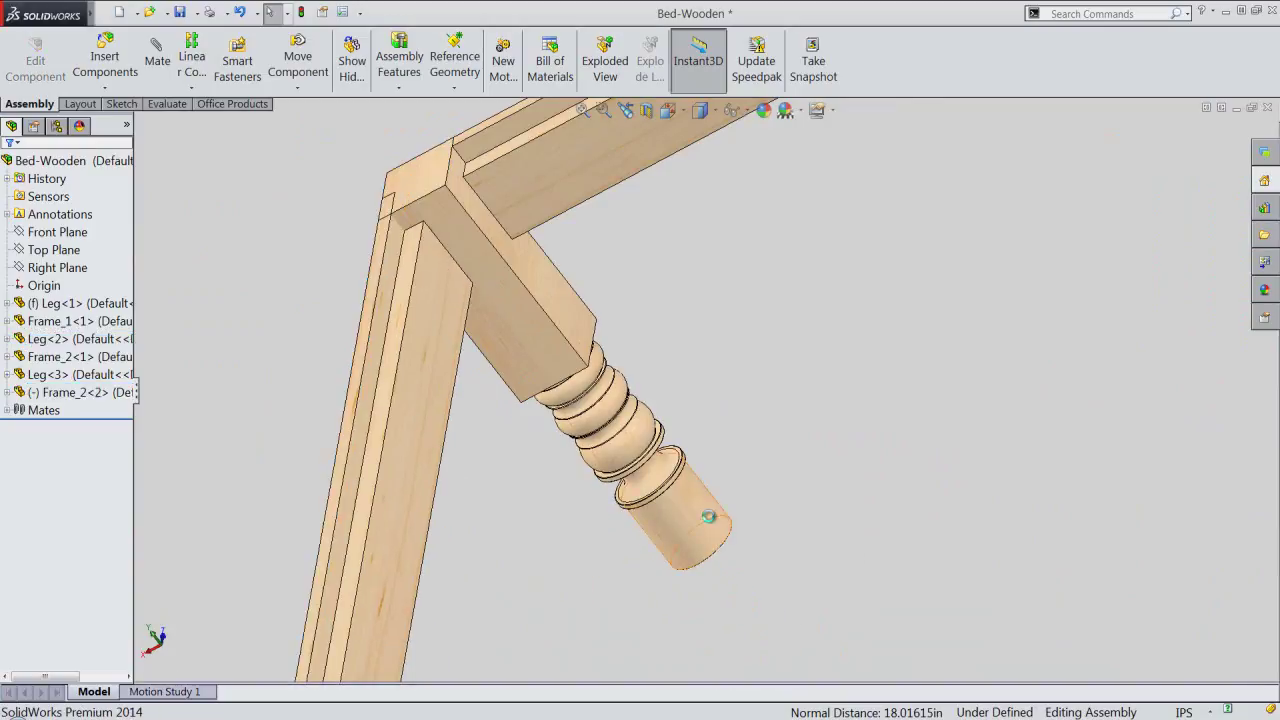
Step: Coincident-mate the rail's narrow shoulder face to the leg face to seat the joint
left_click(668, 110)
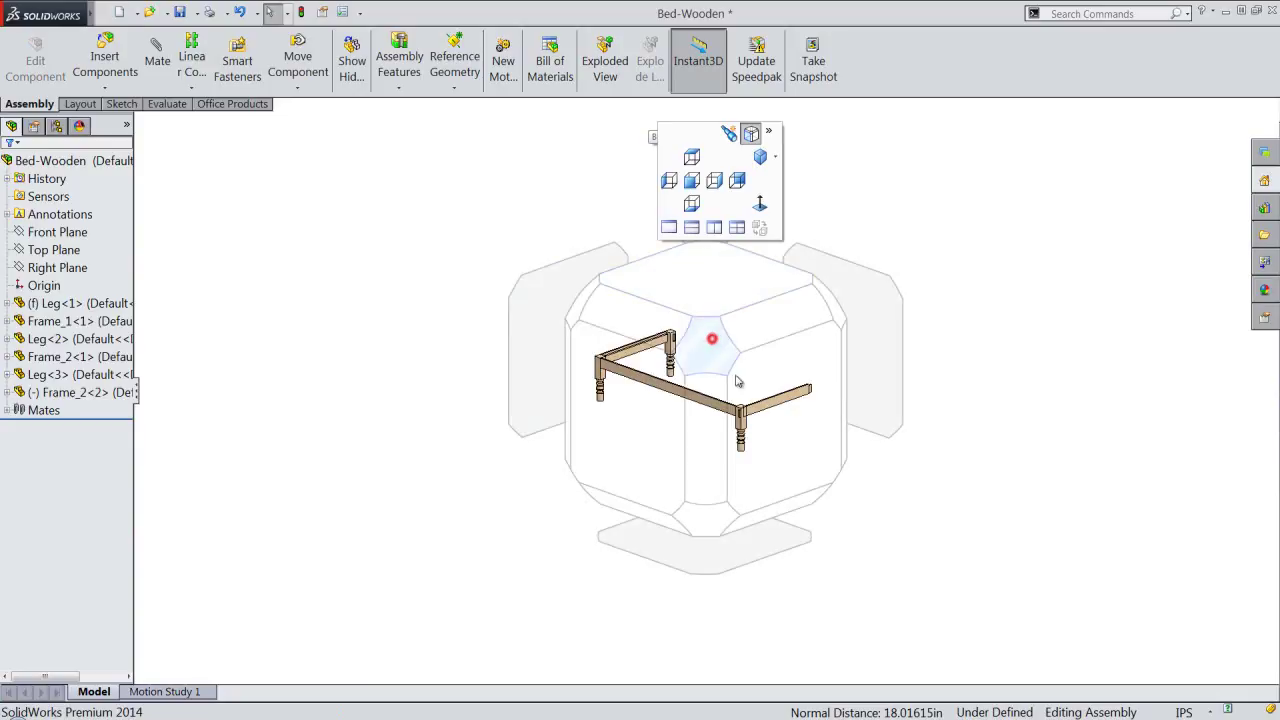
left_click(714, 340)
scroll(800, 495, "down", 5)
left_click(811, 494)
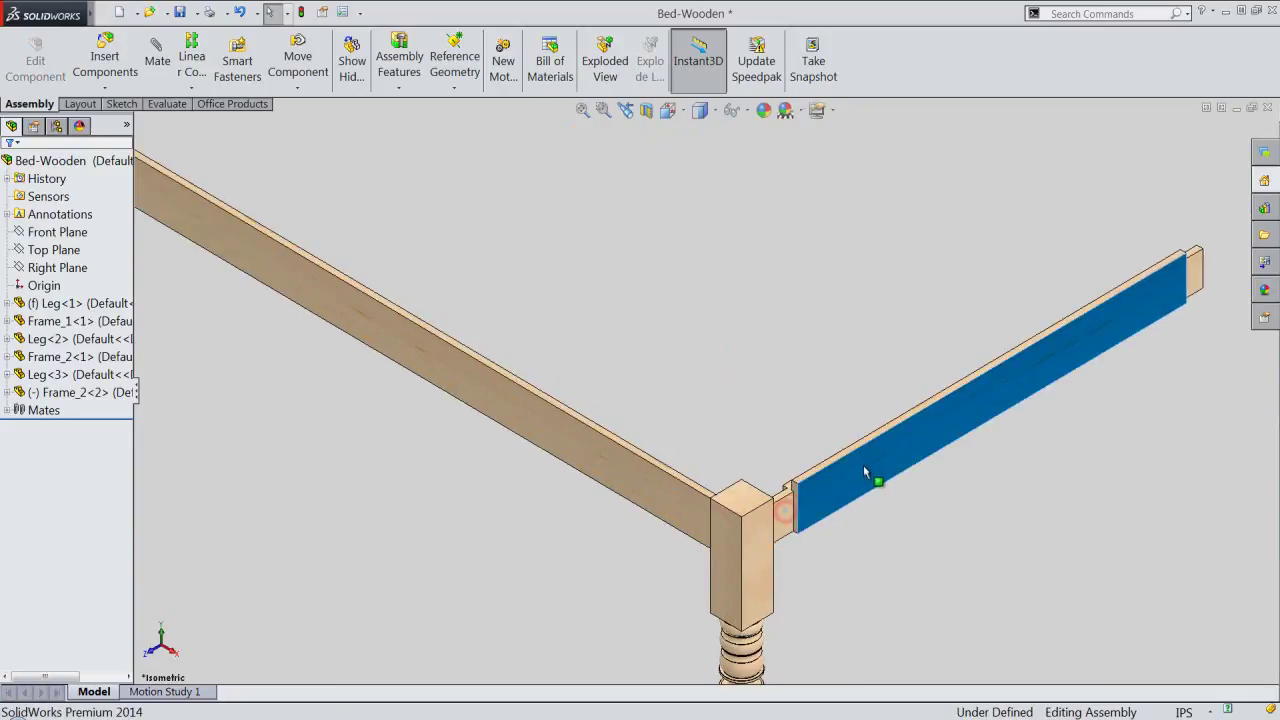
scroll(880, 584, "down", 3)
scroll(817, 552, "down", 3)
left_click(817, 552)
left_click(740, 449)
middle_click_drag(740, 449, 633, 502)
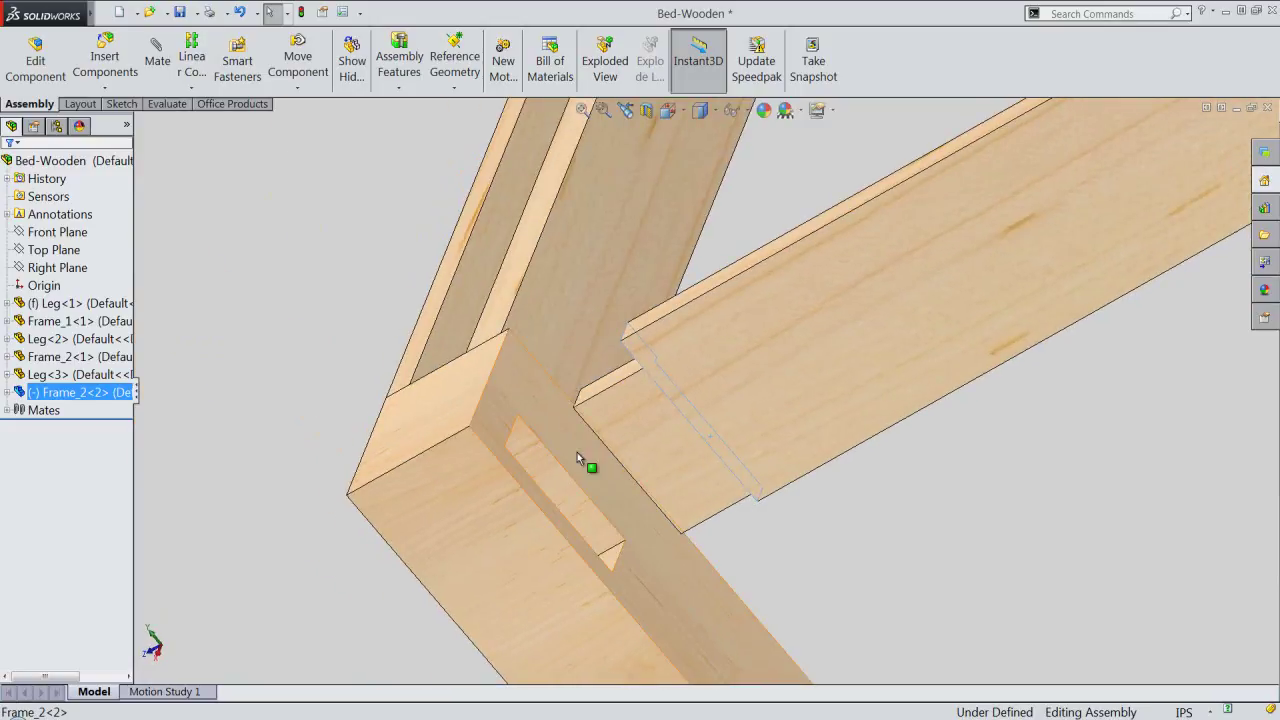
left_click(532, 397, "ctrl")
left_click(572, 383)
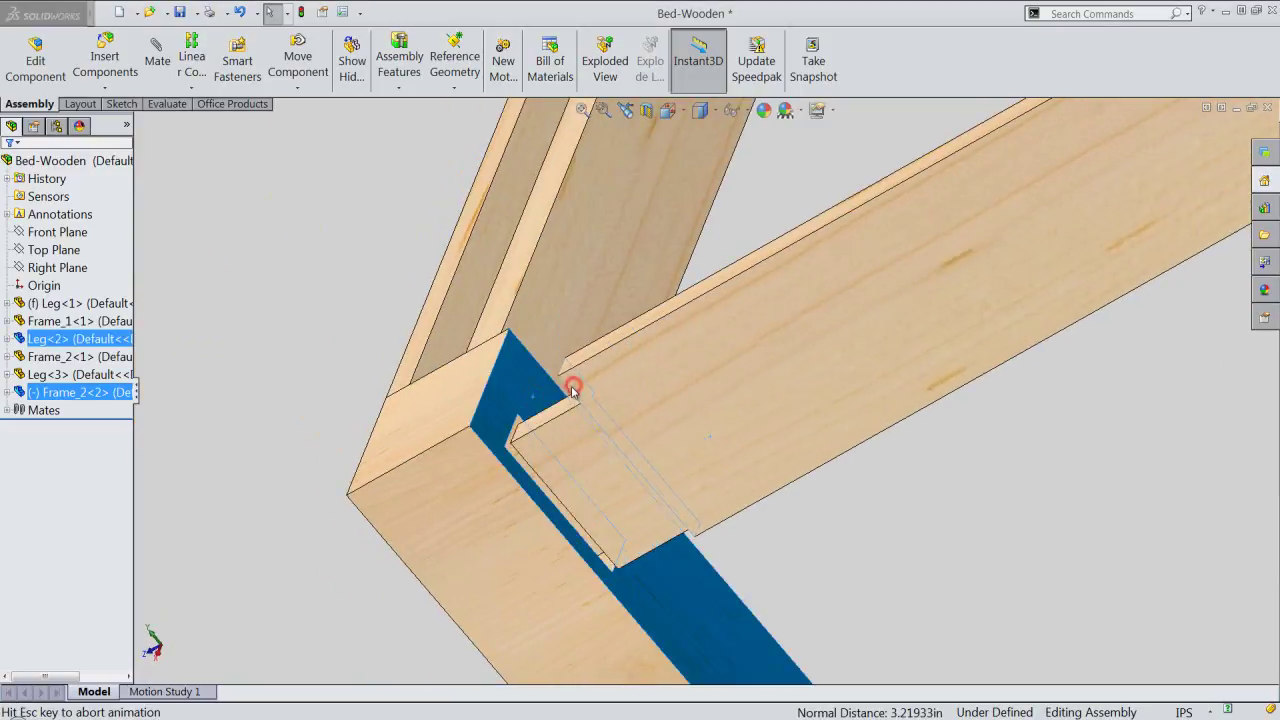
Step: Restore the view to show the whole bed frame
left_click(626, 112)
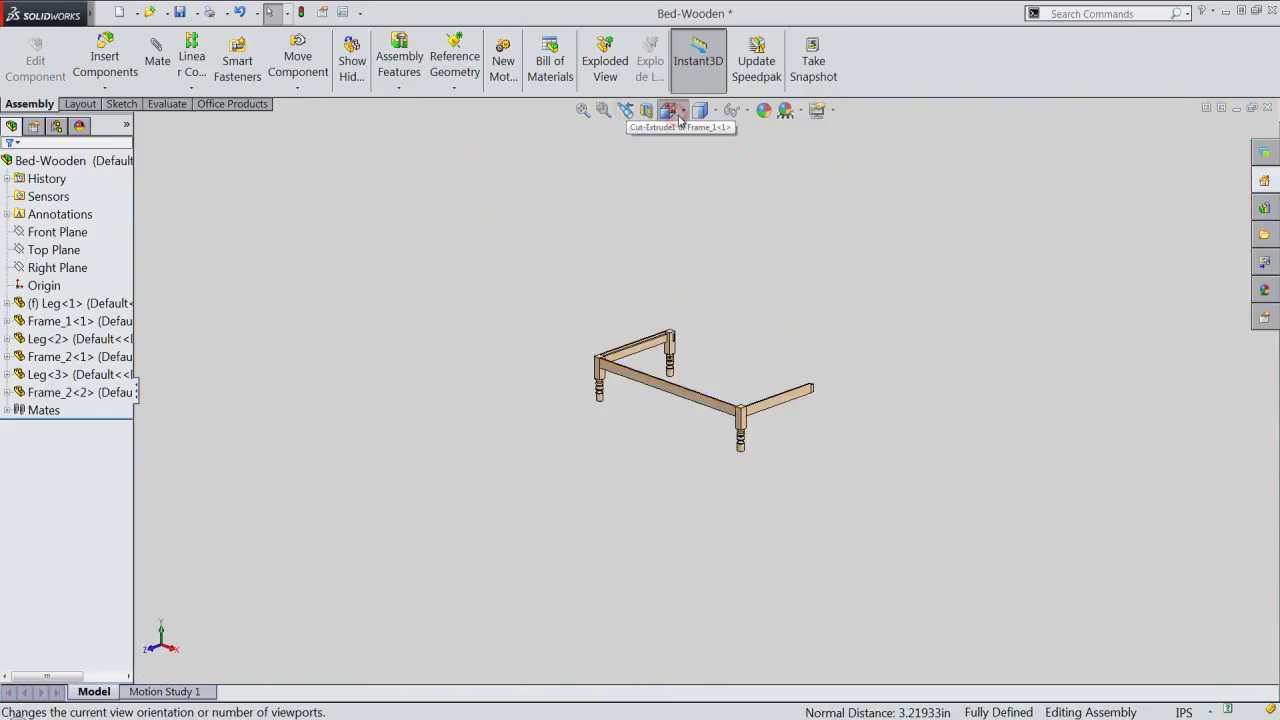
left_click(670, 110)
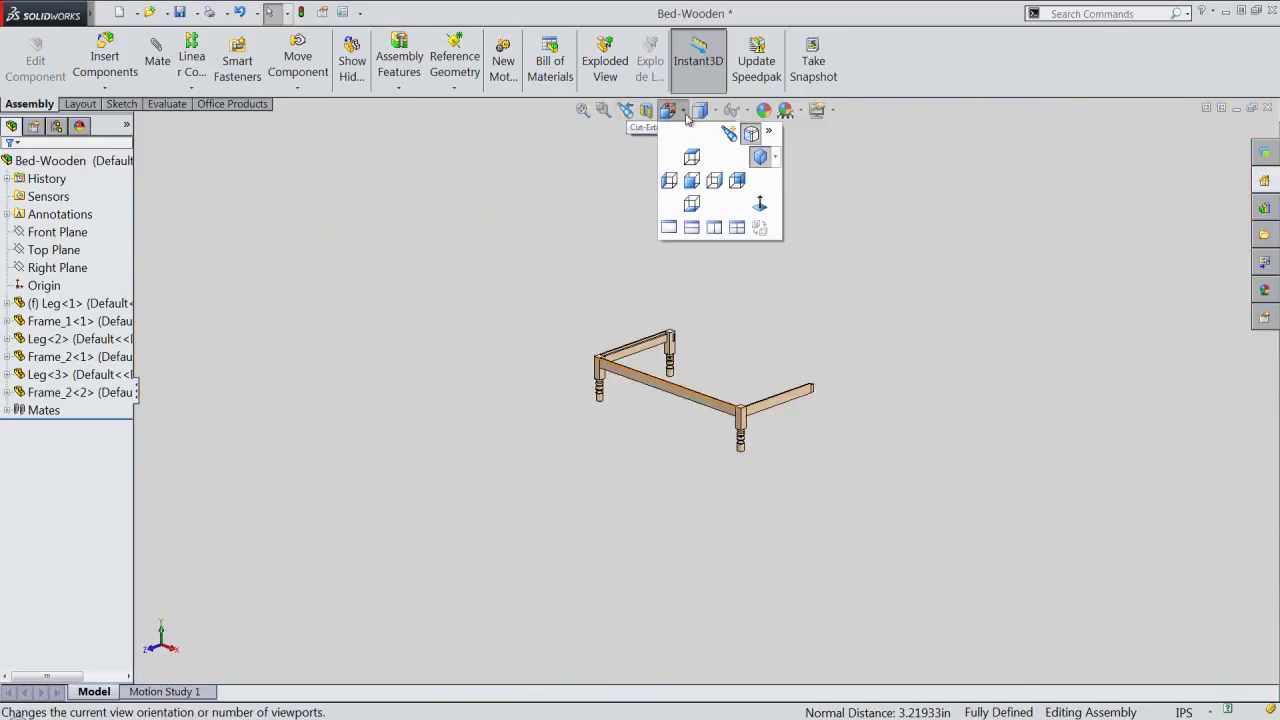
left_click(836, 309)
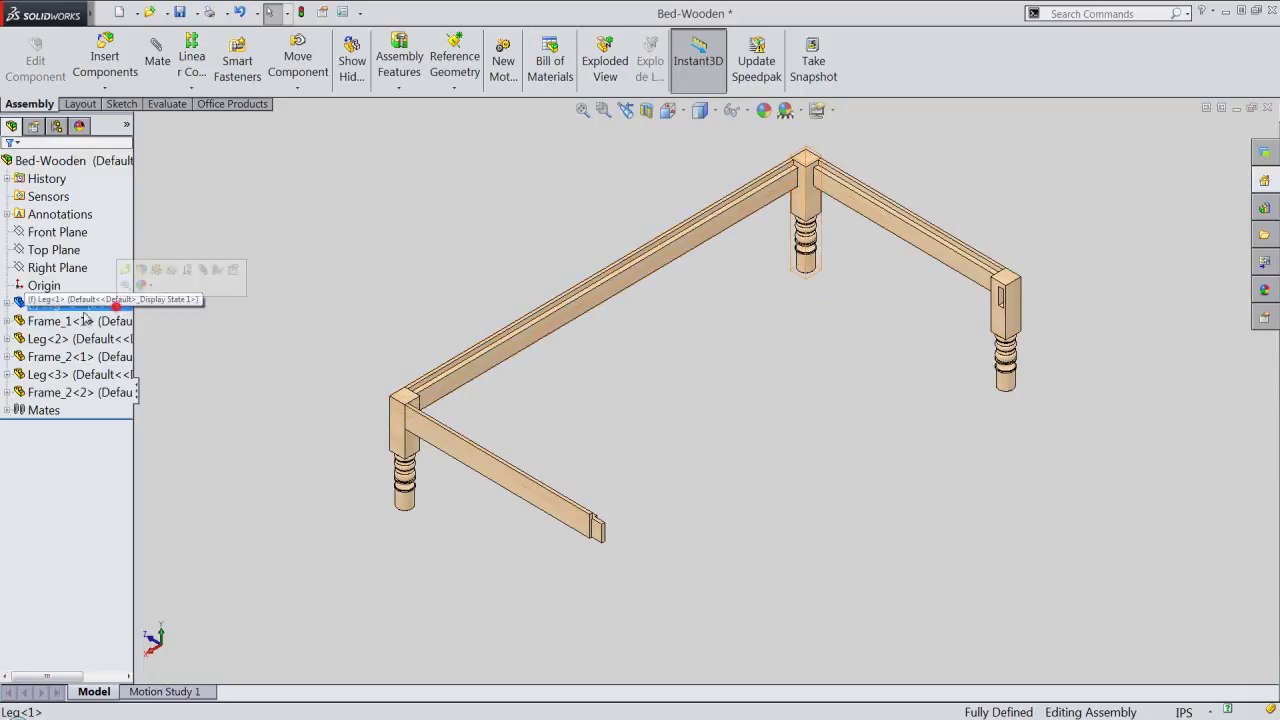
Step: Ctrl-drag a copy of Leg<1> to near the free end of the rail as a fourth leg
left_click(44, 305)
left_click_drag(44, 305, 700, 540, "ctrl")
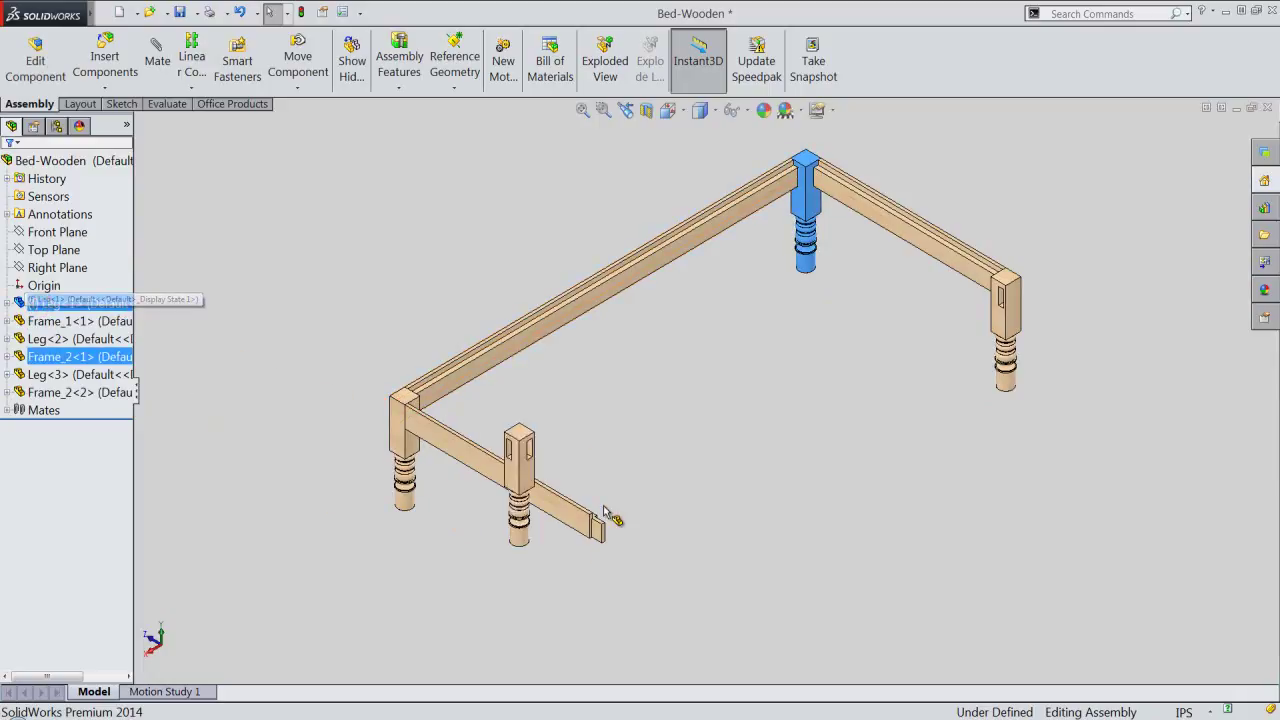
left_click(771, 574)
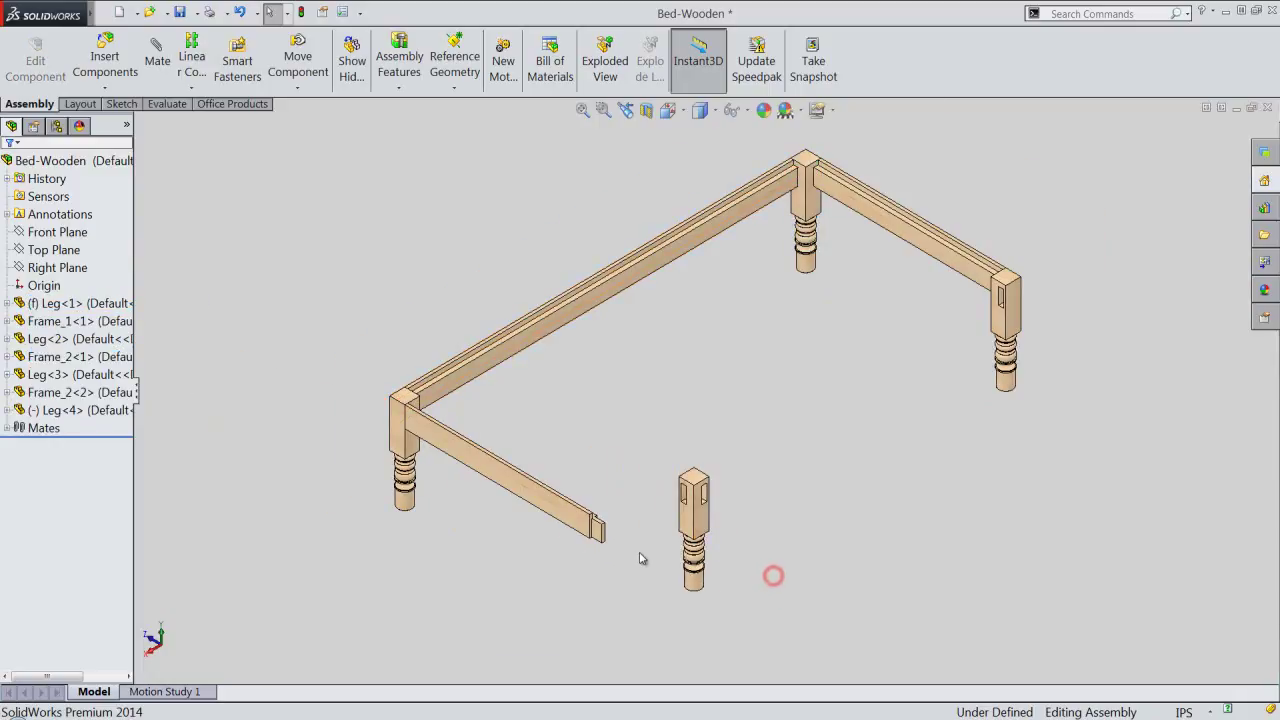
scroll(651, 509, "down", 3)
scroll(630, 476, "down", 3)
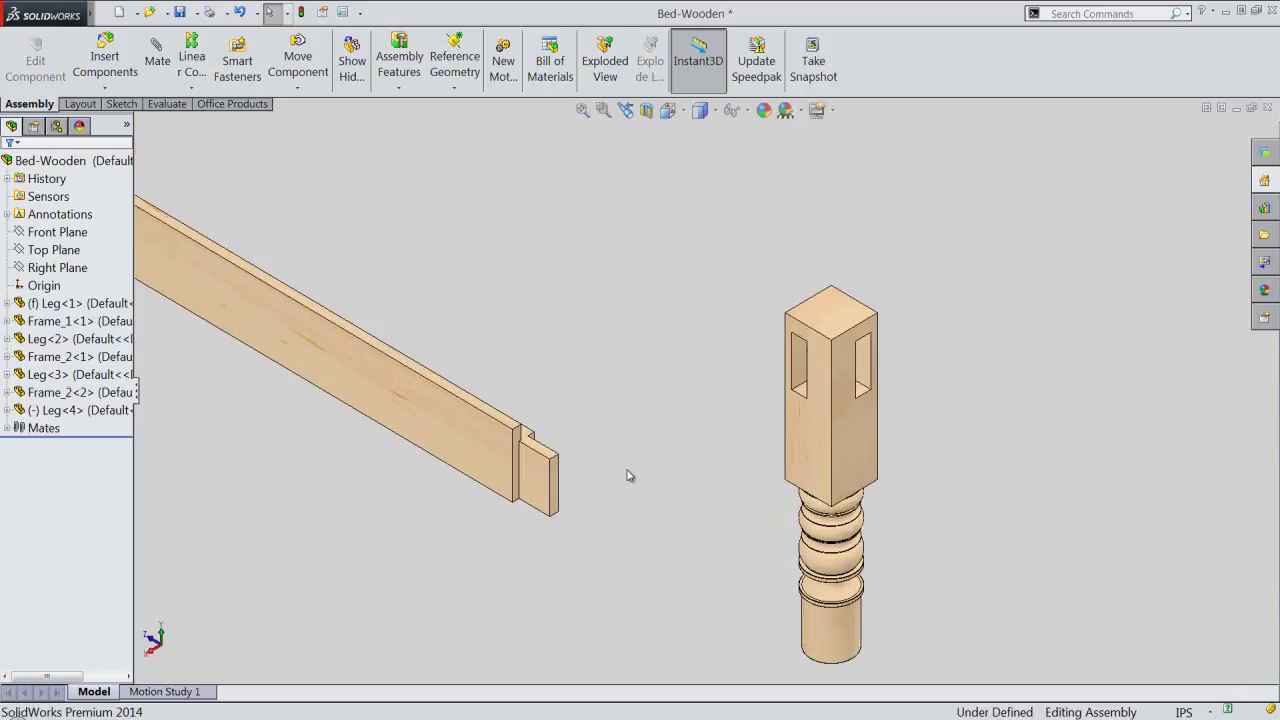
Step: Rotate the new leg about its vertical axis with Move with Triad so it faces the rail
left_click(810, 440)
right_click(810, 440)
left_click(943, 478)
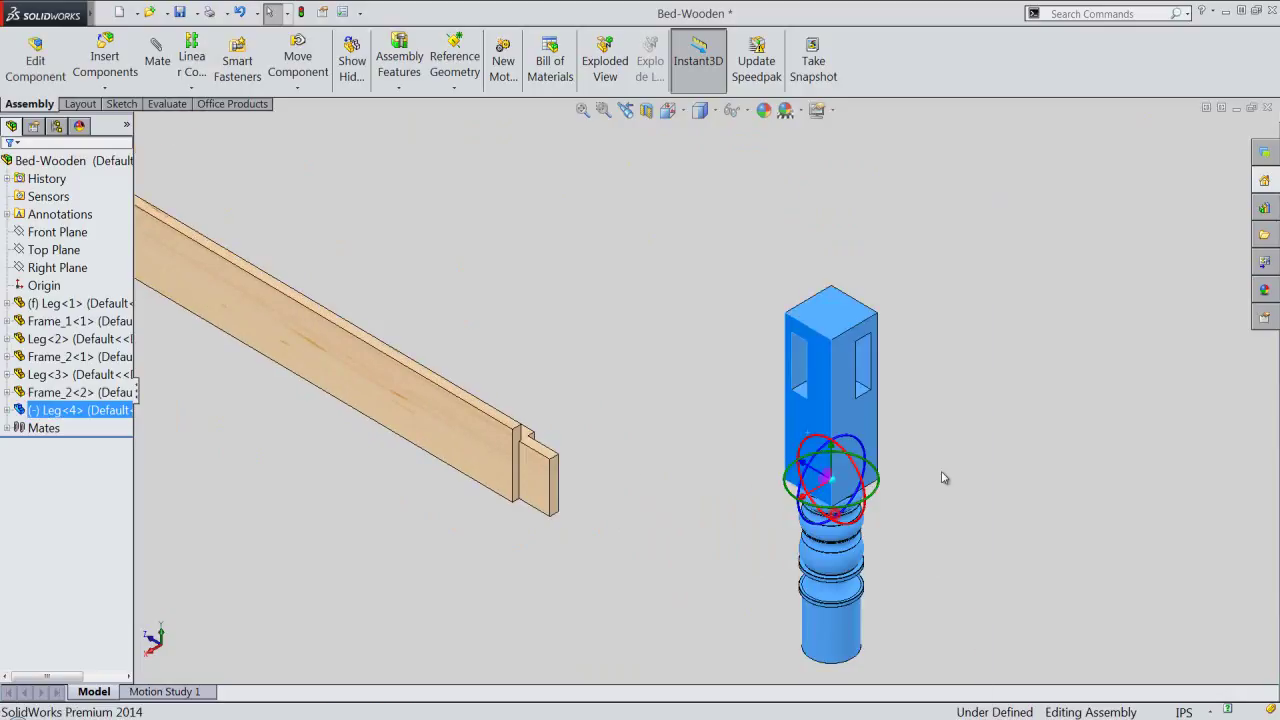
mouse_move(884, 497)
left_mouse_down()
mouse_move(723, 537)
mouse_move(654, 514)
mouse_move(563, 371)
left_mouse_up()
left_click(563, 364)
Step: Mate the new leg's top face coincident with the top edge of Frame_2<2>
left_click(508, 420)
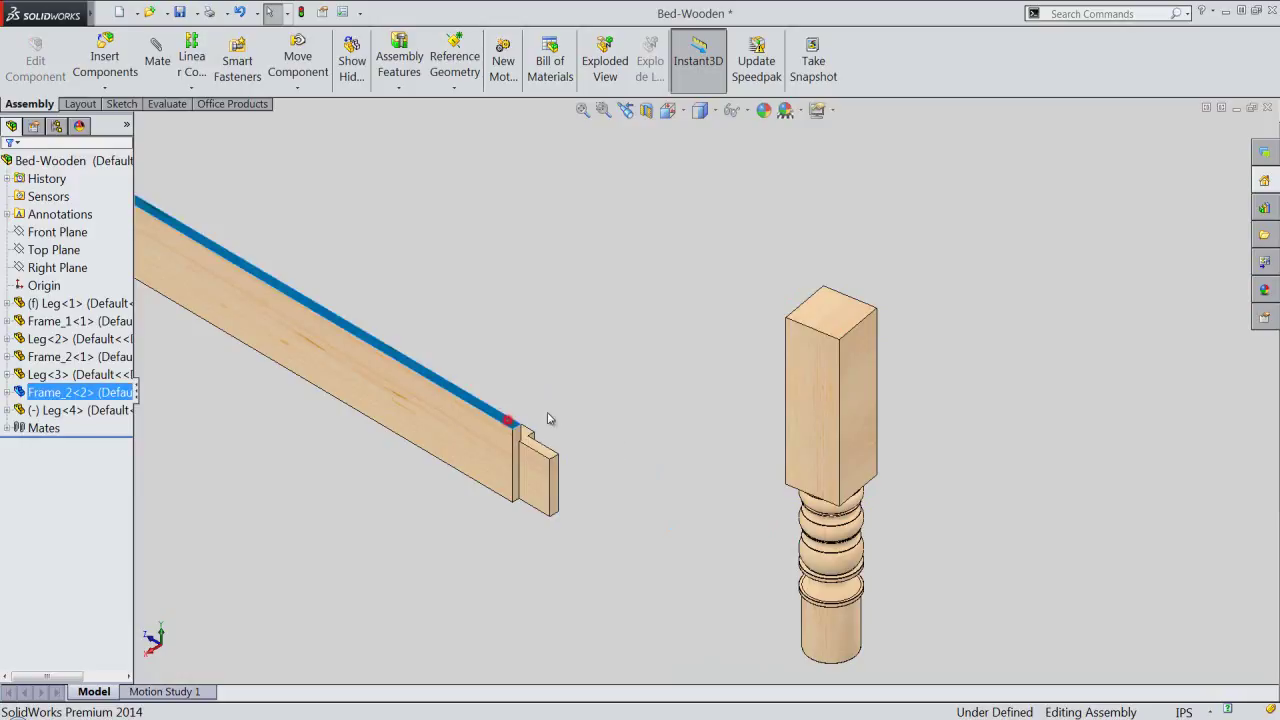
left_click(815, 318, "ctrl")
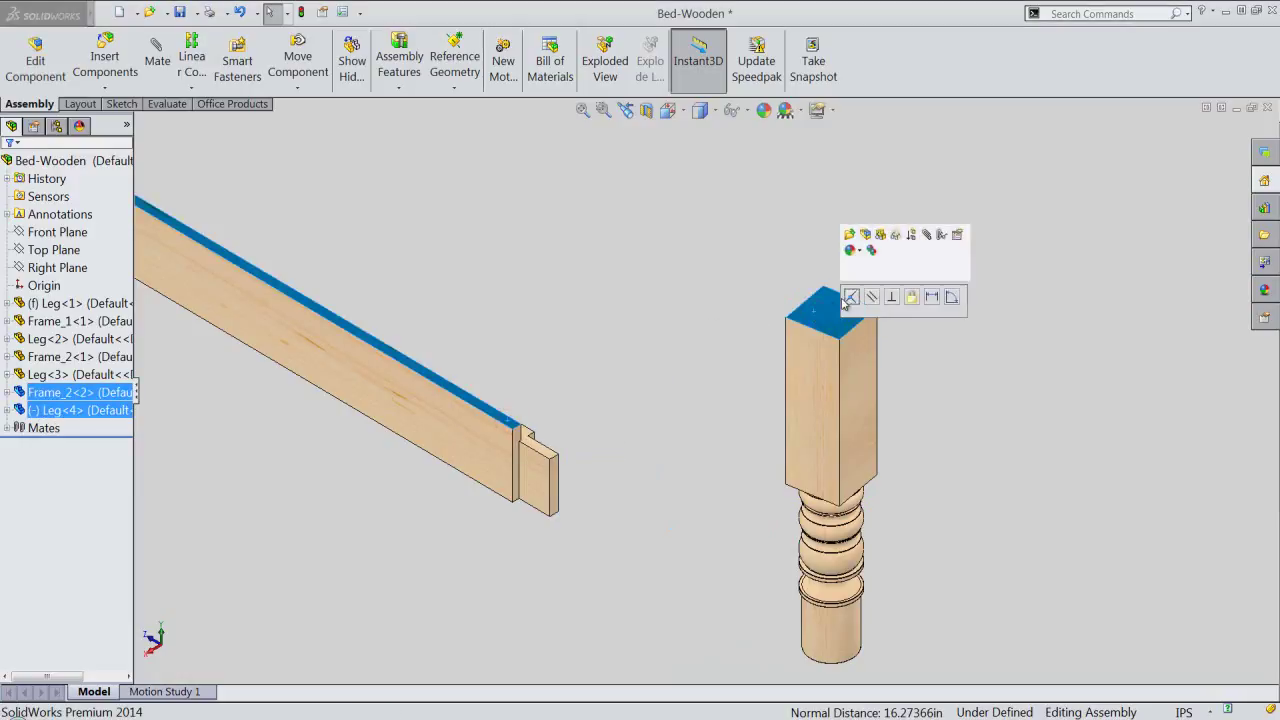
left_click(849, 297)
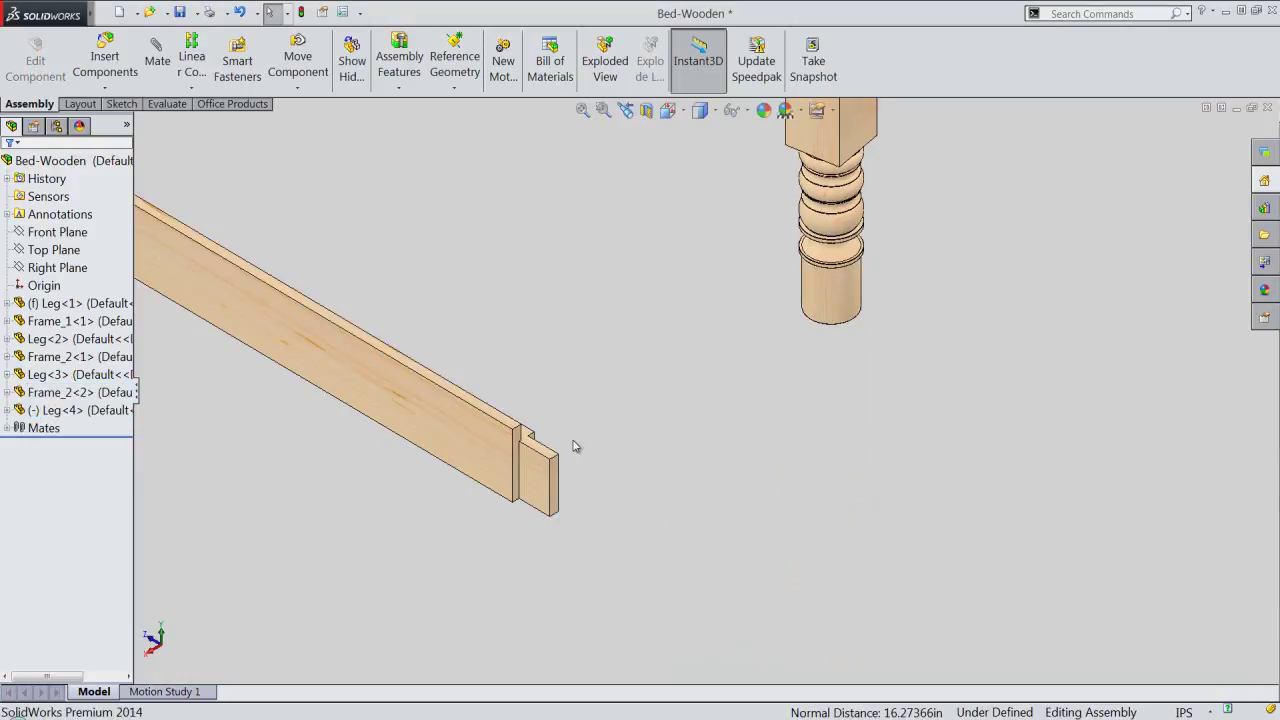
Step: Mate the slot face on the new leg to the end face of the rail
left_click(529, 483)
mouse_move(529, 483)
middle_mouse_down()
mouse_move(643, 449)
mouse_move(732, 449)
mouse_move(794, 463)
mouse_move(863, 506)
middle_mouse_up()
scroll(403, 229, "down", 2)
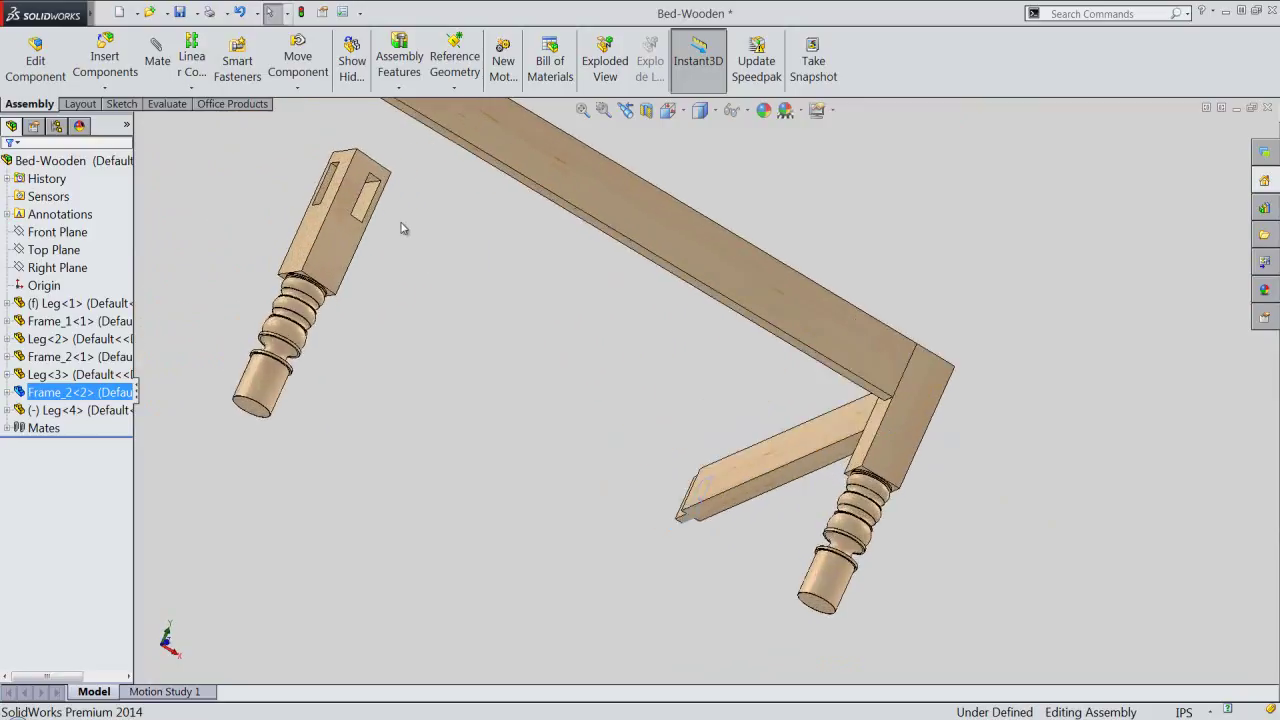
scroll(388, 220, "down", 3)
left_click(379, 218, "ctrl")
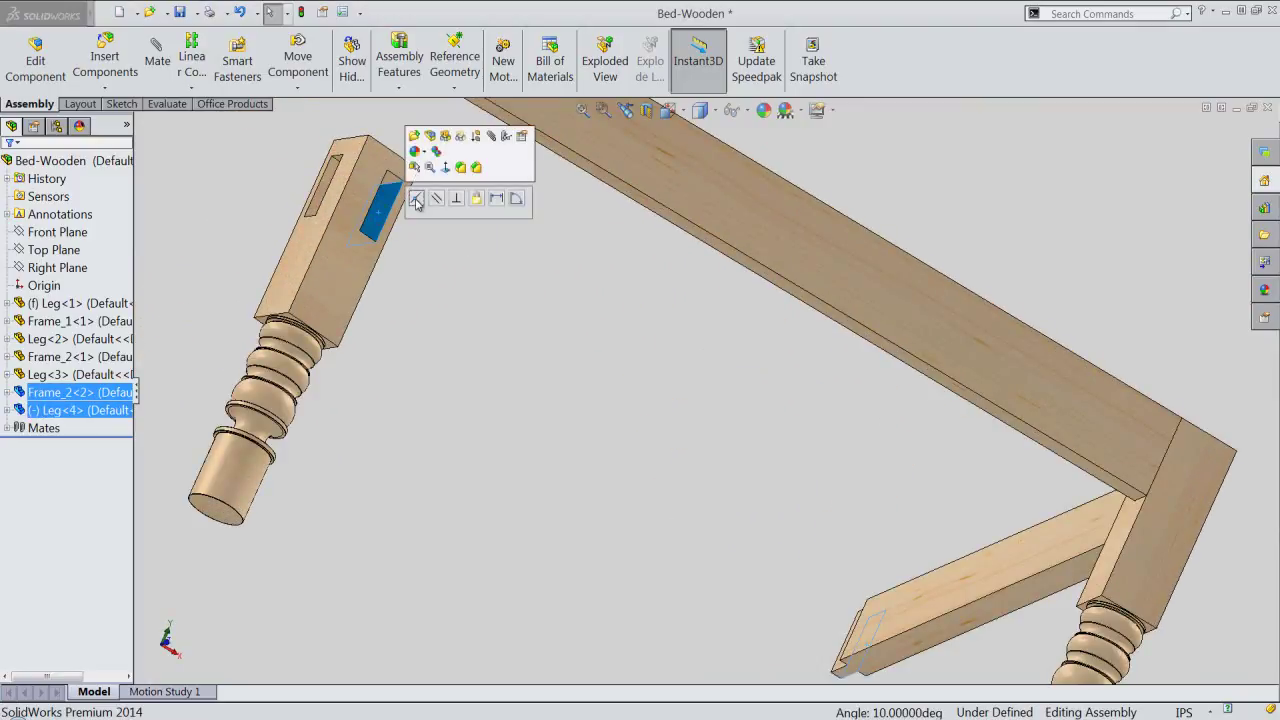
left_click(416, 203)
Step: Switch to isometric view and slide the new leg along the rail to its end
left_click(679, 115)
left_click(679, 115)
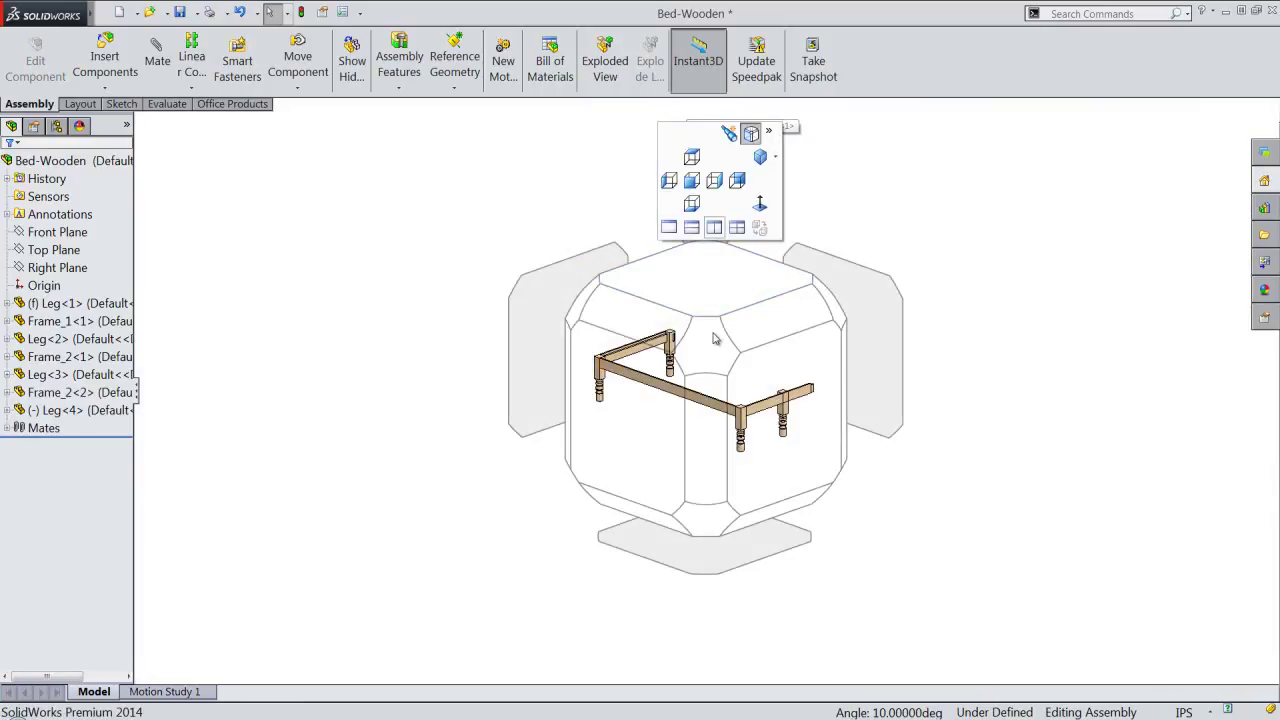
left_click(709, 351)
scroll(1018, 406, "down", 3)
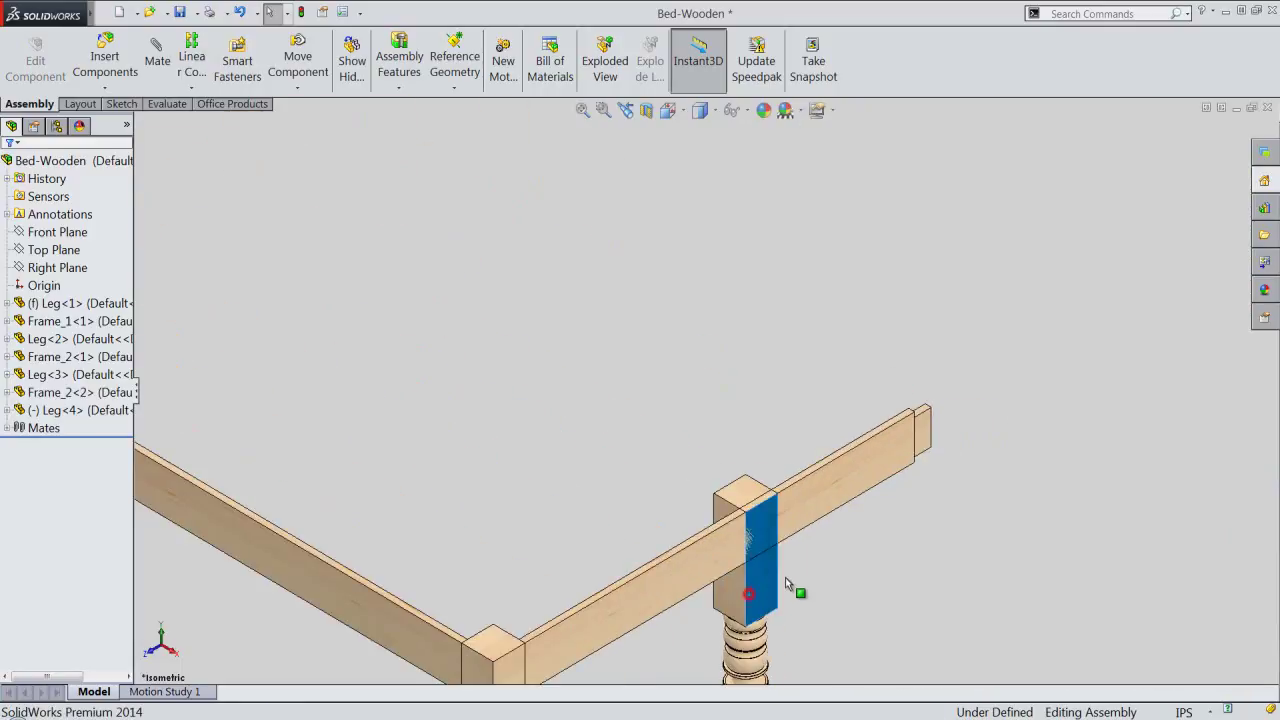
left_click_drag(785, 577, 933, 450)
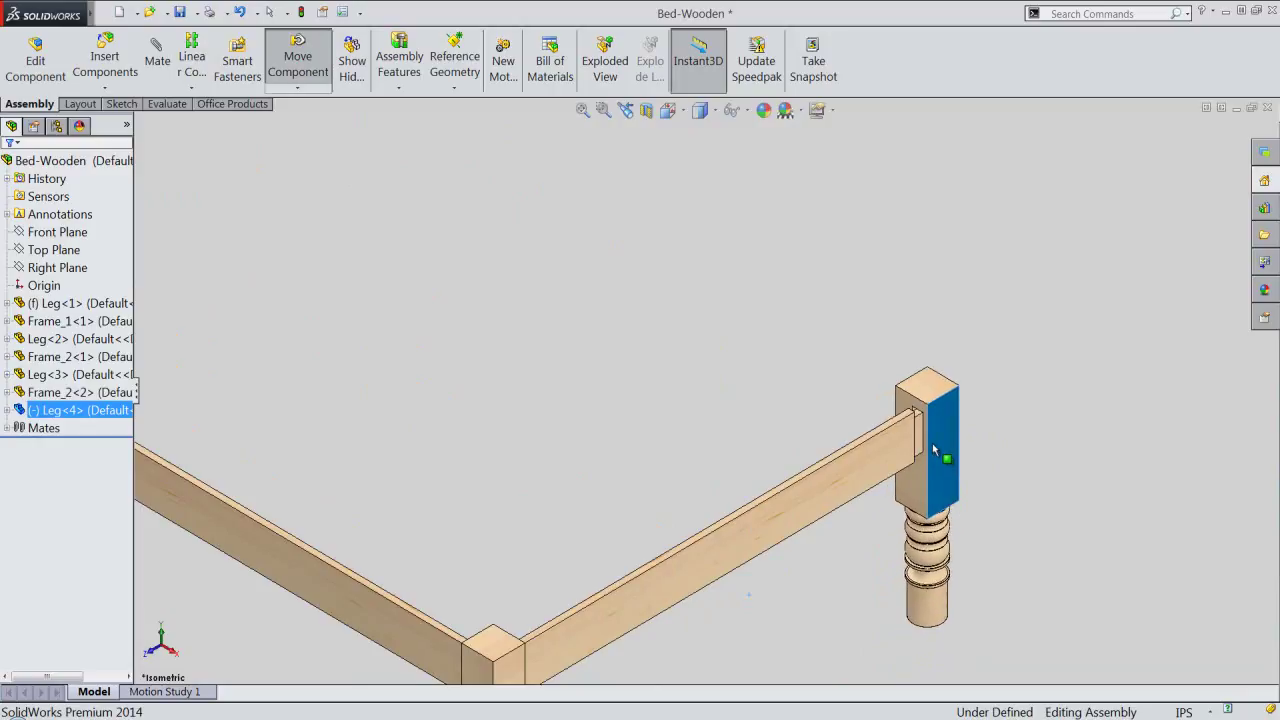
Step: Mate the rail's end face into the new leg's slot to fix Leg<4>
scroll(960, 435, "down", 5)
mouse_move(817, 453)
middle_mouse_down()
mouse_move(731, 421)
mouse_move(735, 447)
middle_mouse_up()
left_click(721, 369, "ctrl")
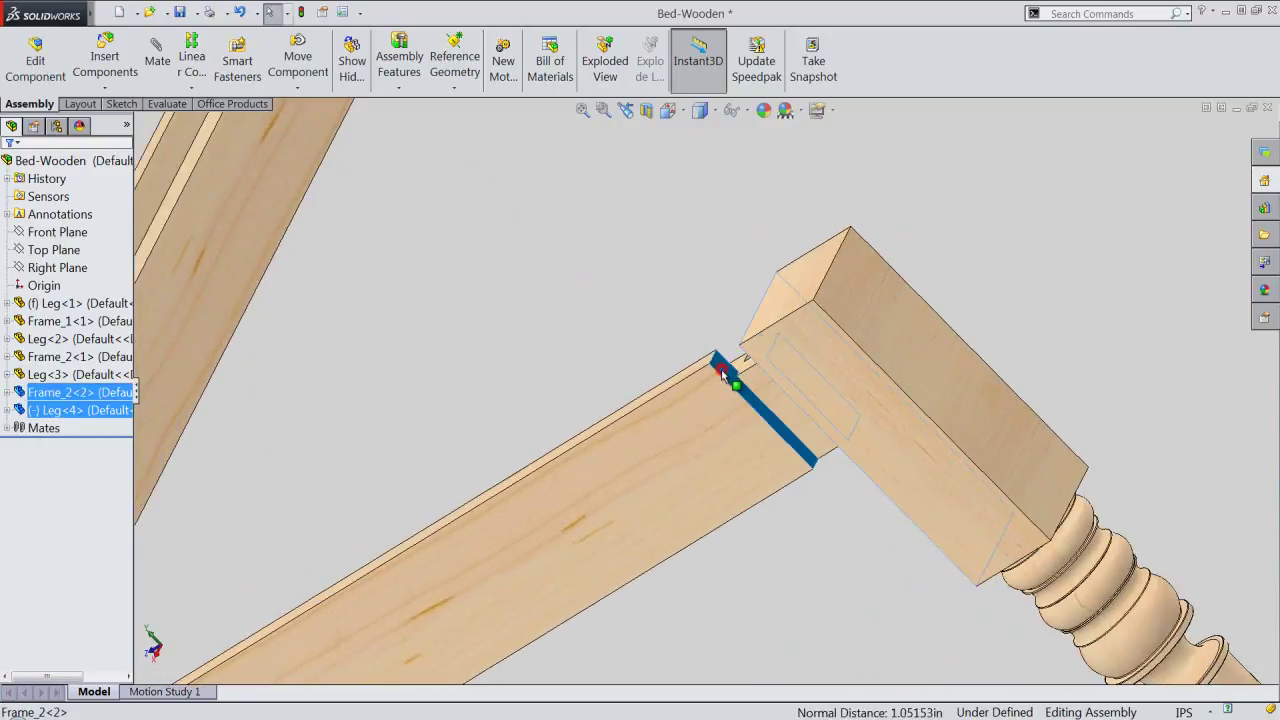
left_click(754, 357)
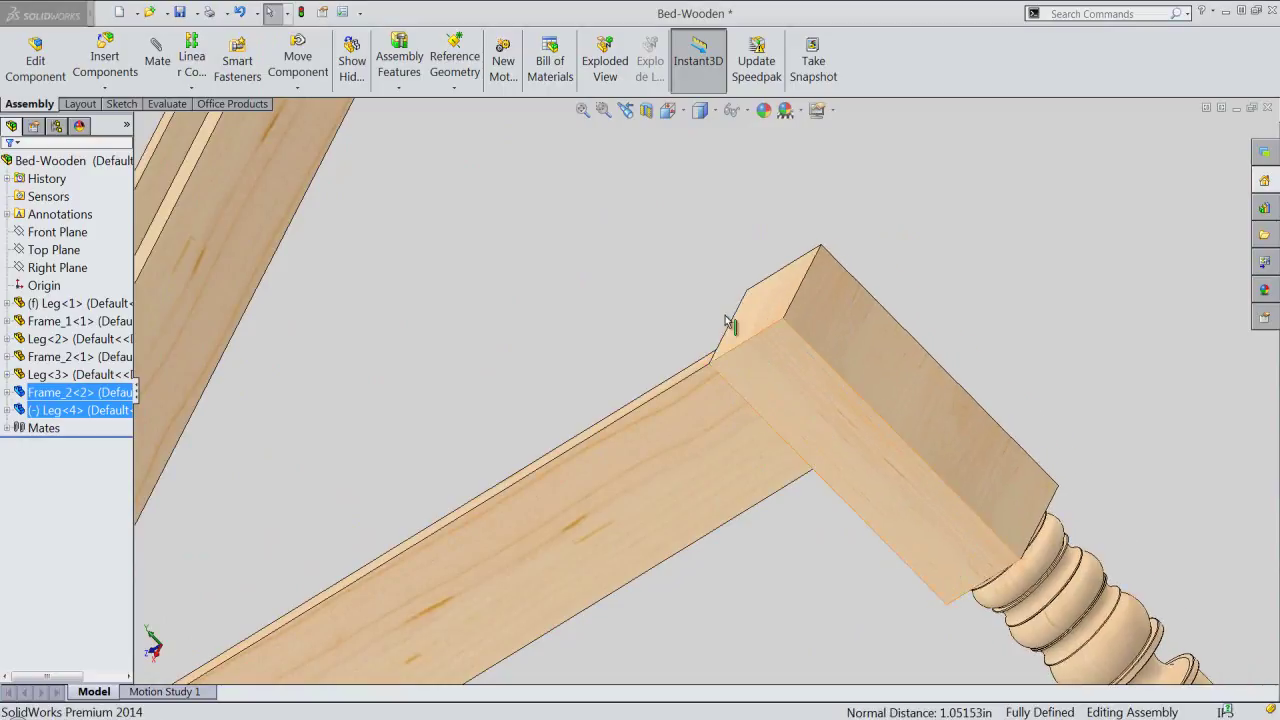
left_click(624, 112)
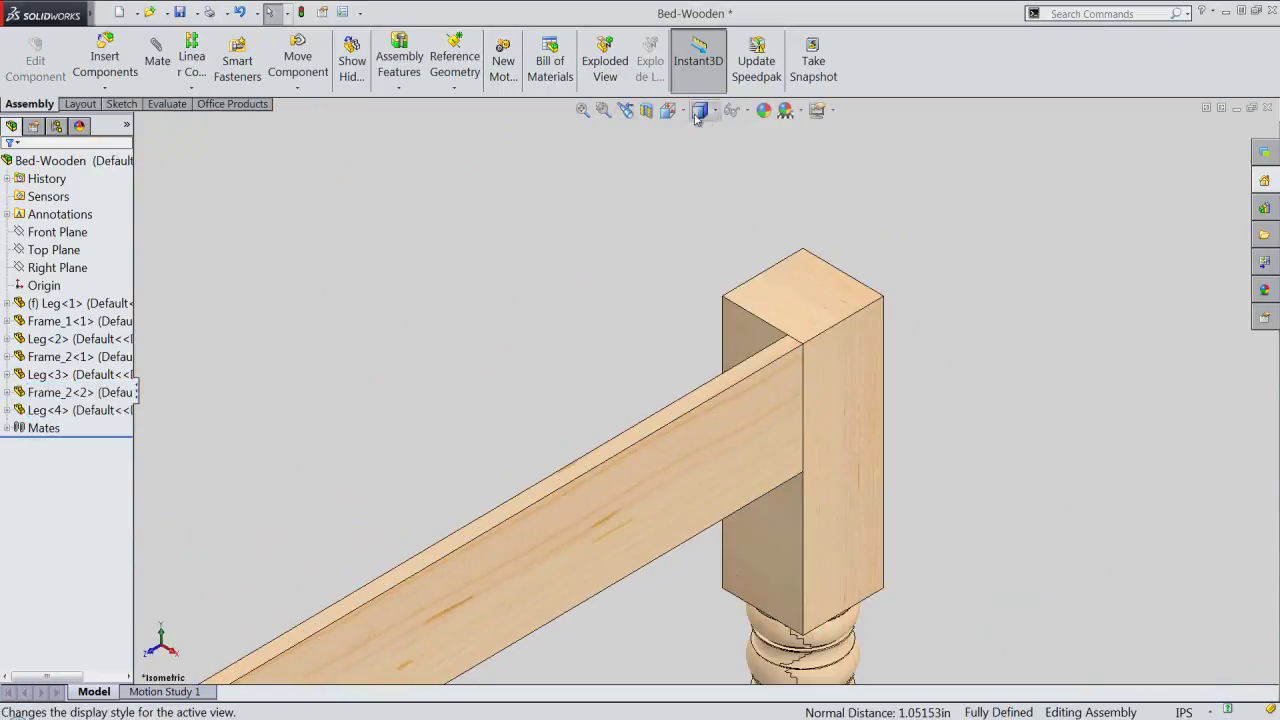
Step: In isometric view, copy front rail Frame_1<1> and place the copy beside the bed
left_click(668, 110)
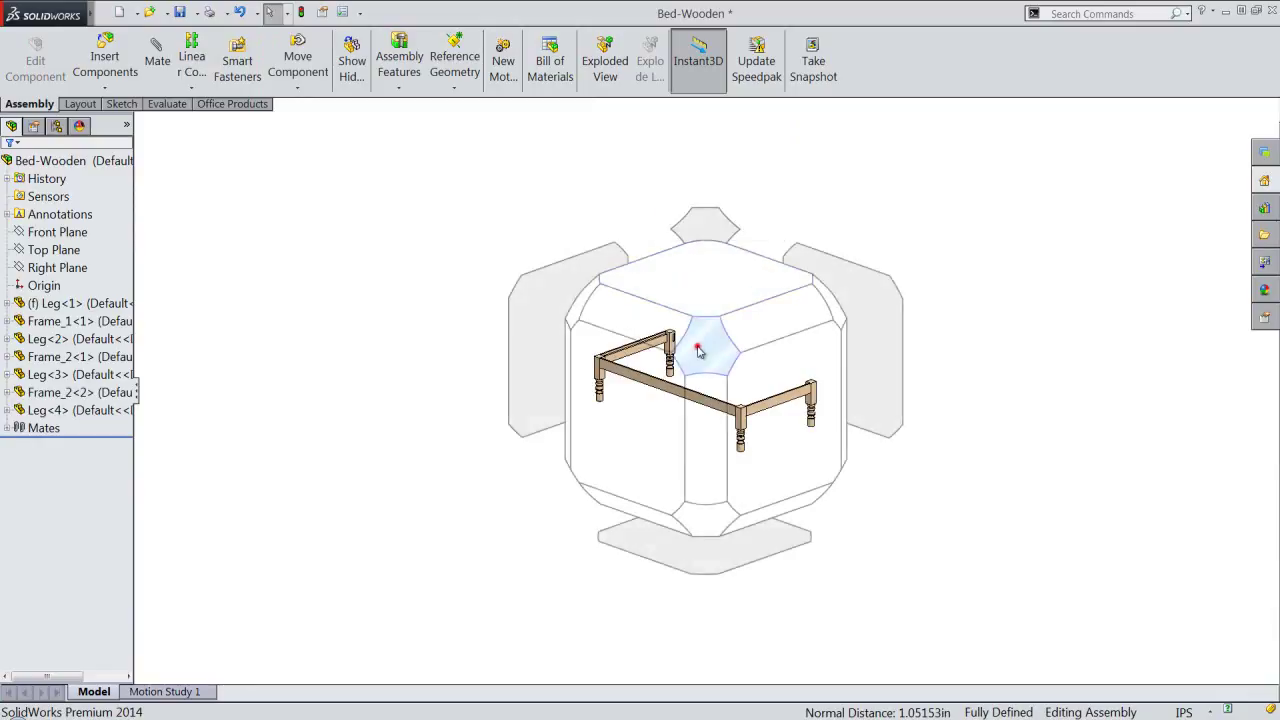
left_click(698, 350)
left_click(540, 372)
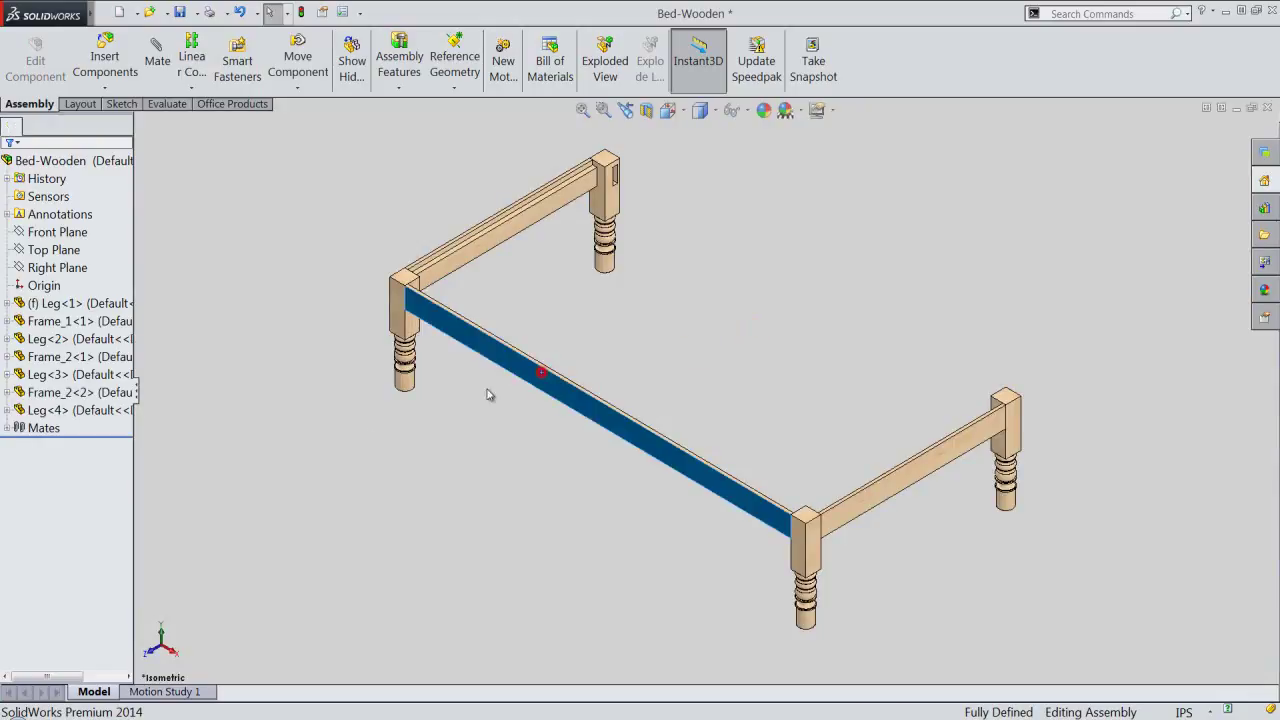
left_click(313, 411)
left_click_drag(83, 324, 908, 280)
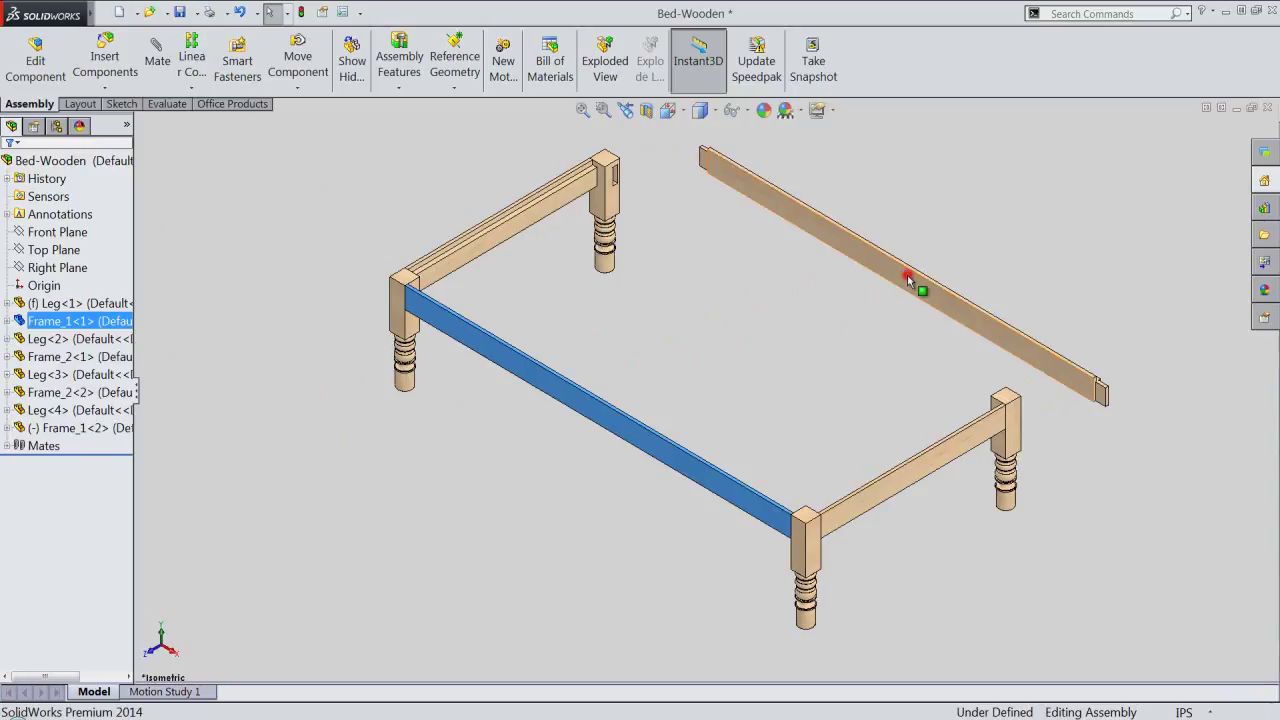
Step: Rotate the new rail copy into line with Move with Triad
right_click(910, 282)
left_click(925, 506)
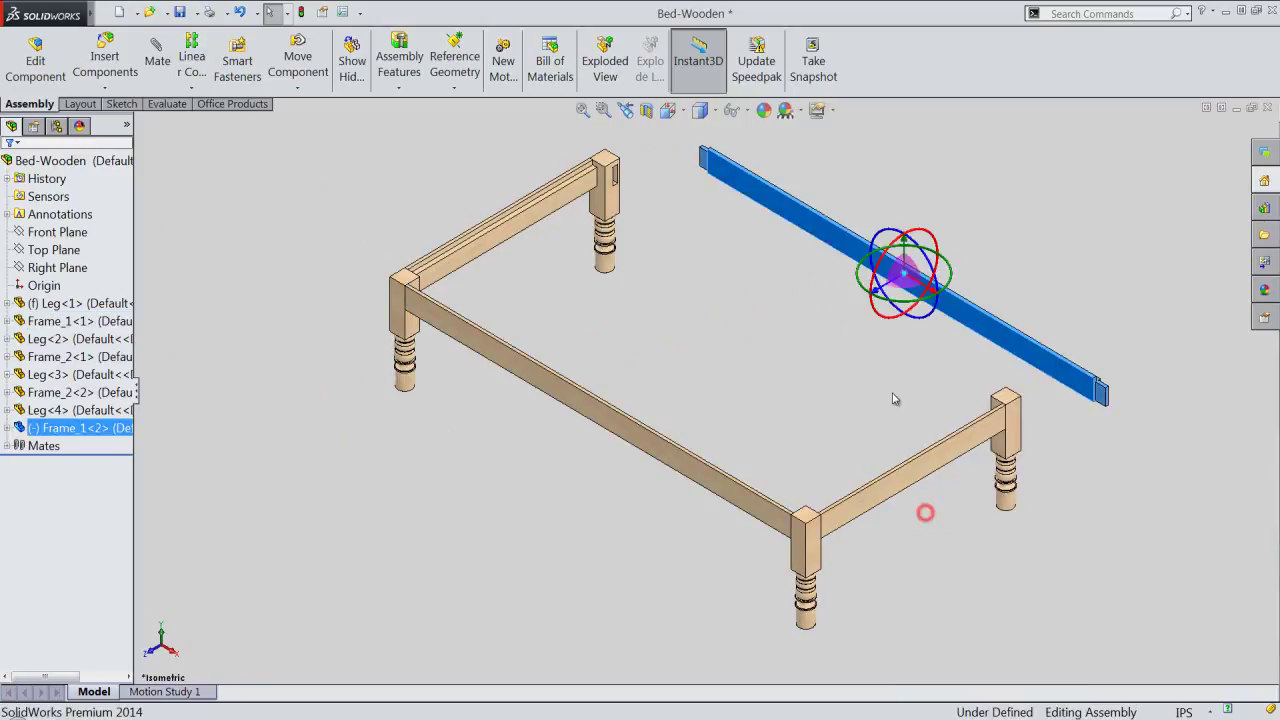
mouse_move(858, 282)
left_mouse_down()
mouse_move(1046, 234)
mouse_move(957, 214)
left_mouse_up()
left_click(883, 197)
scroll(661, 193, "down", 3)
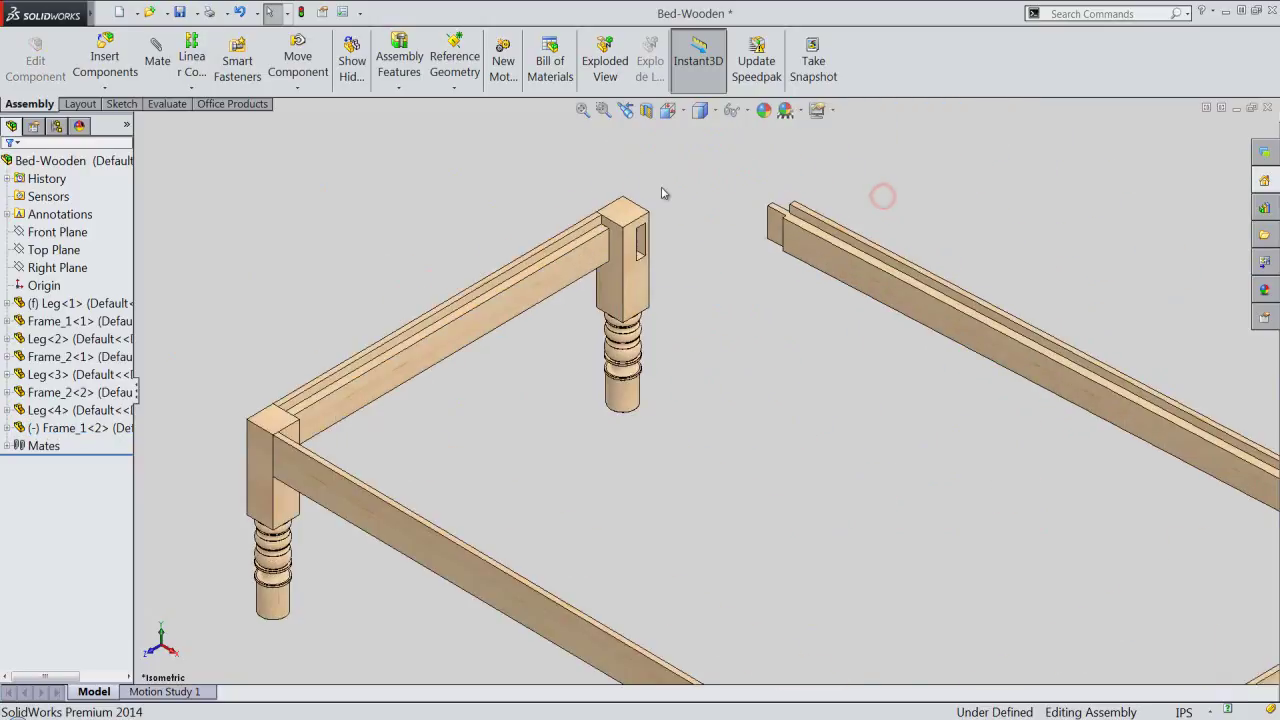
scroll(661, 193, "down", 3)
Step: Make the new rail's top face flush with the top face of Leg<3>
left_click(522, 288)
scroll(940, 305, "down", 3)
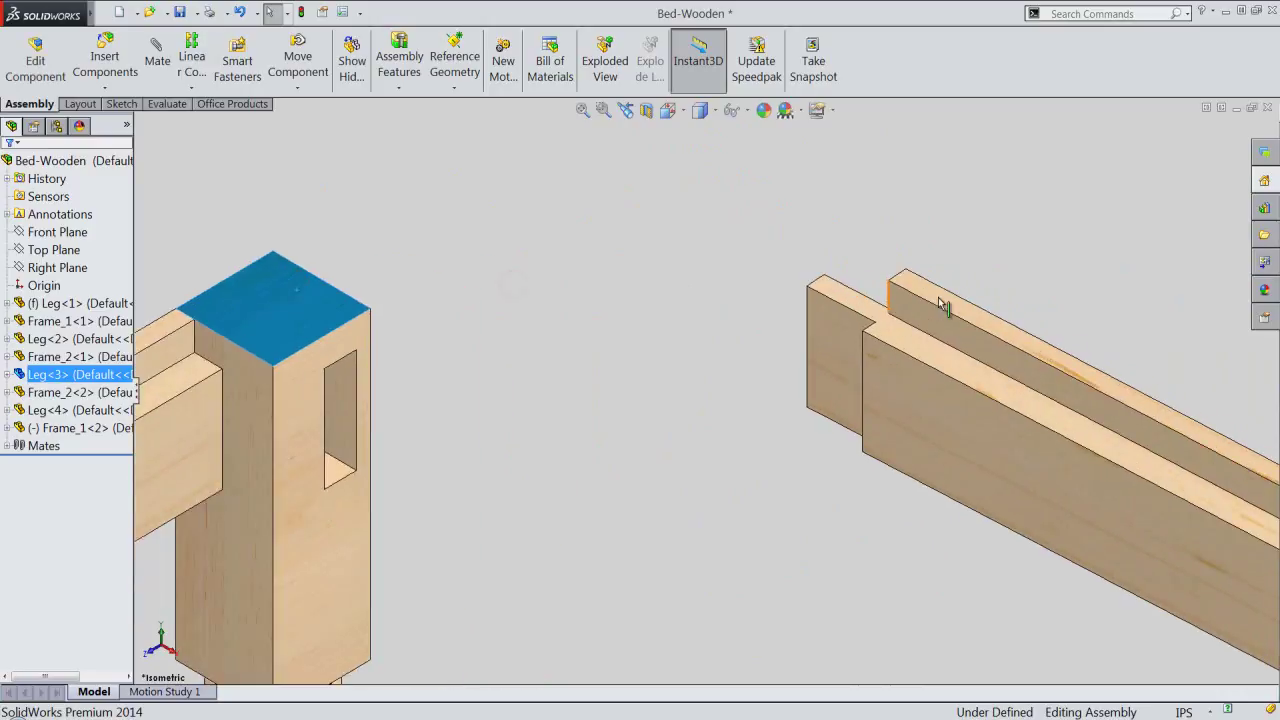
scroll(940, 305, "down", 1)
left_click(940, 305, "ctrl")
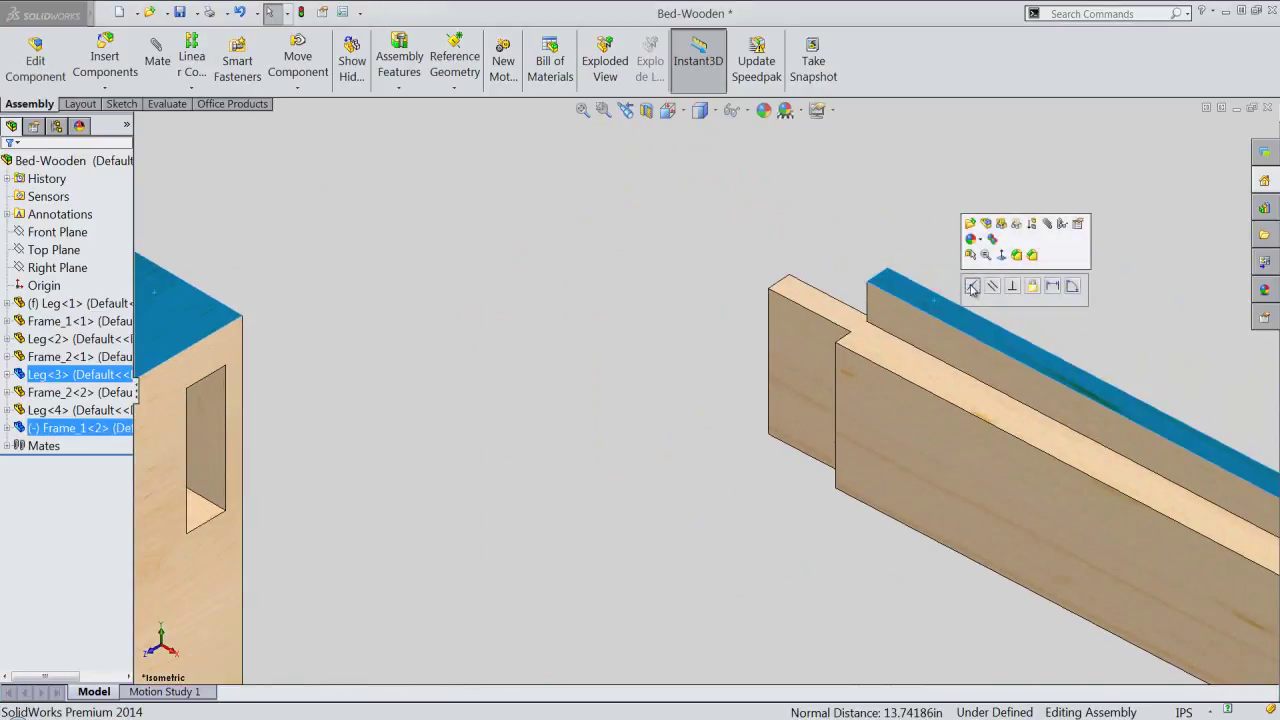
left_click(971, 288)
Step: Mate a face of the new rail to the slot face in Leg<3>
scroll(859, 285, "up", 2)
scroll(729, 291, "up", 3)
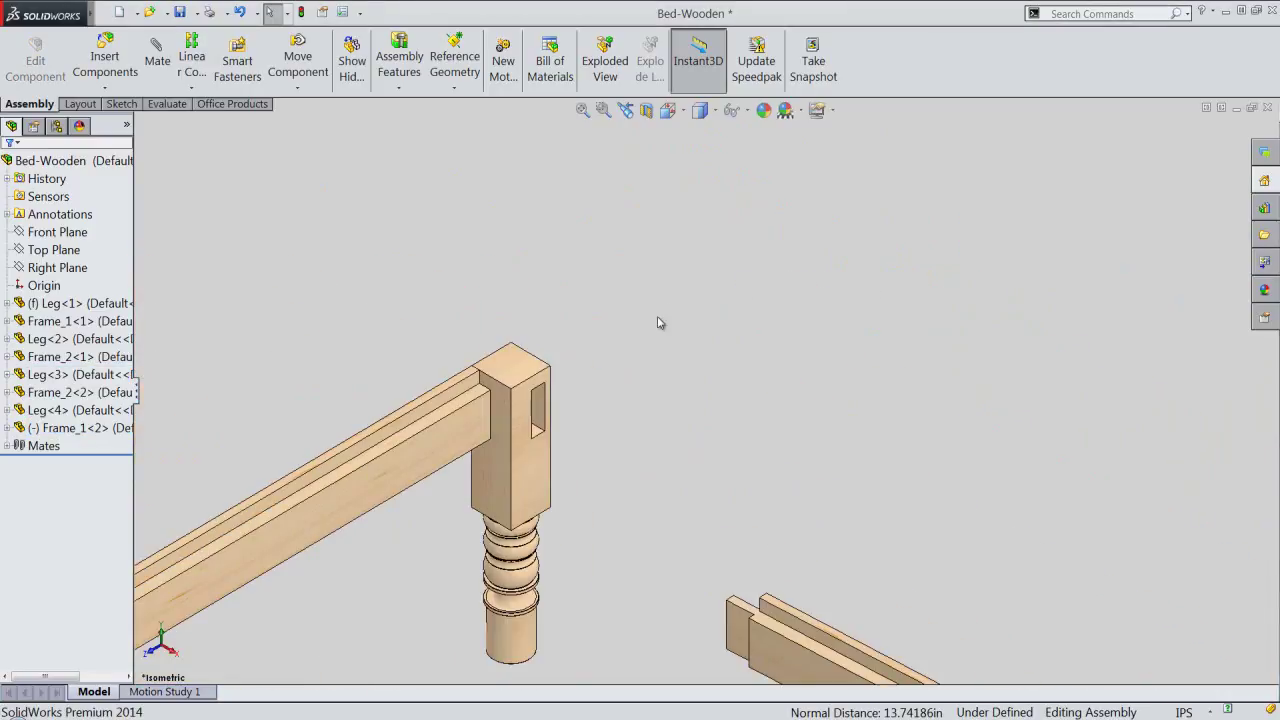
scroll(677, 443, "up", 2)
scroll(657, 457, "down", 2)
scroll(640, 419, "down", 2)
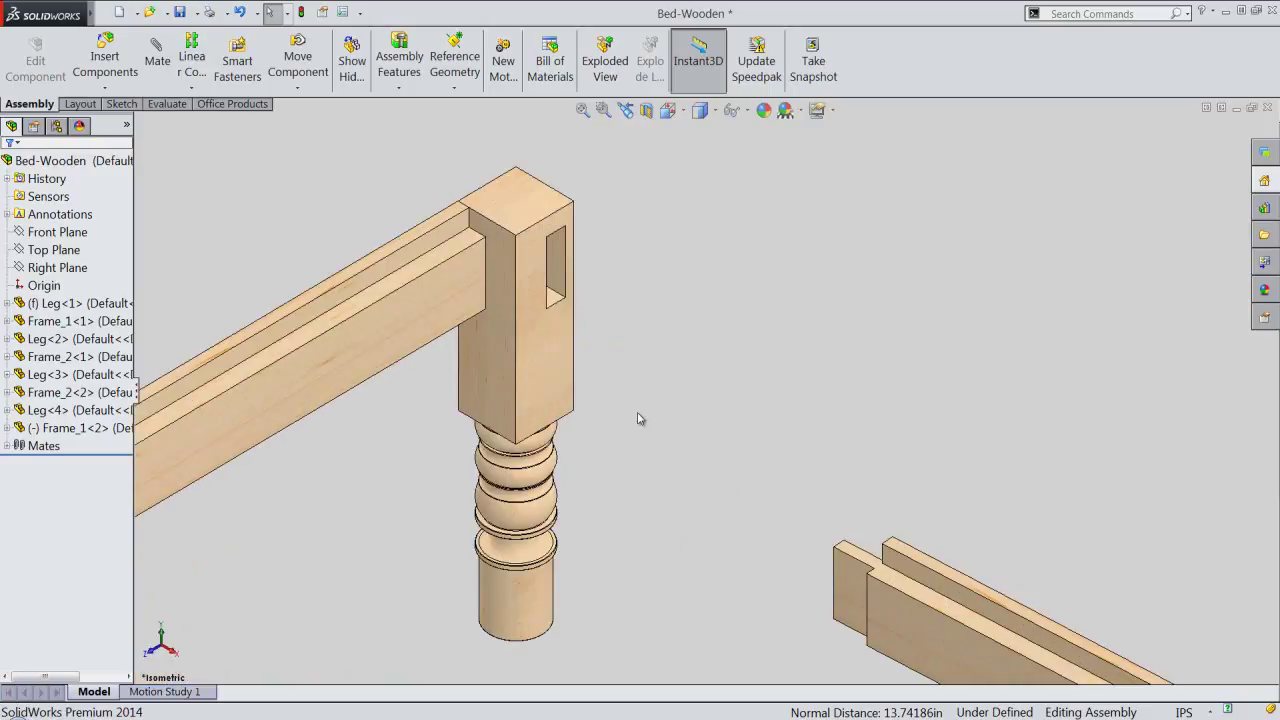
left_click(555, 272)
scroll(653, 331, "up", 1)
scroll(796, 490, "up", 2)
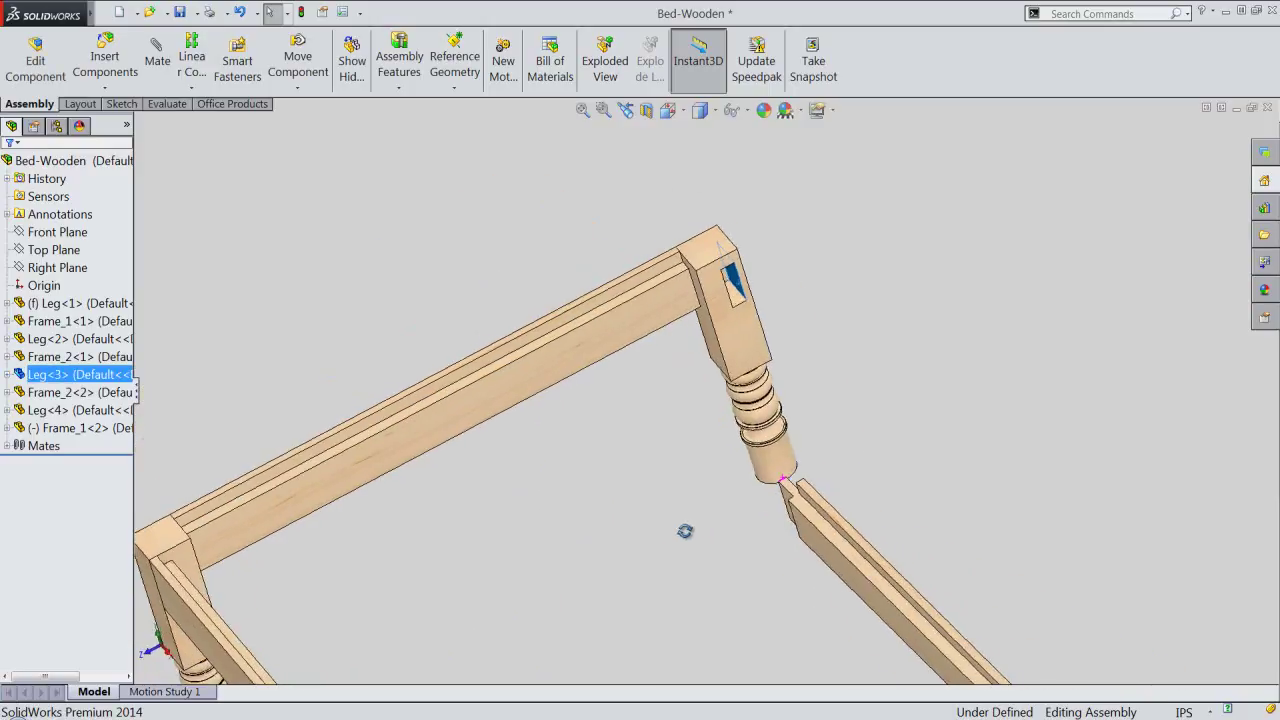
middle_click_drag(683, 529, 640, 546)
left_click(791, 505)
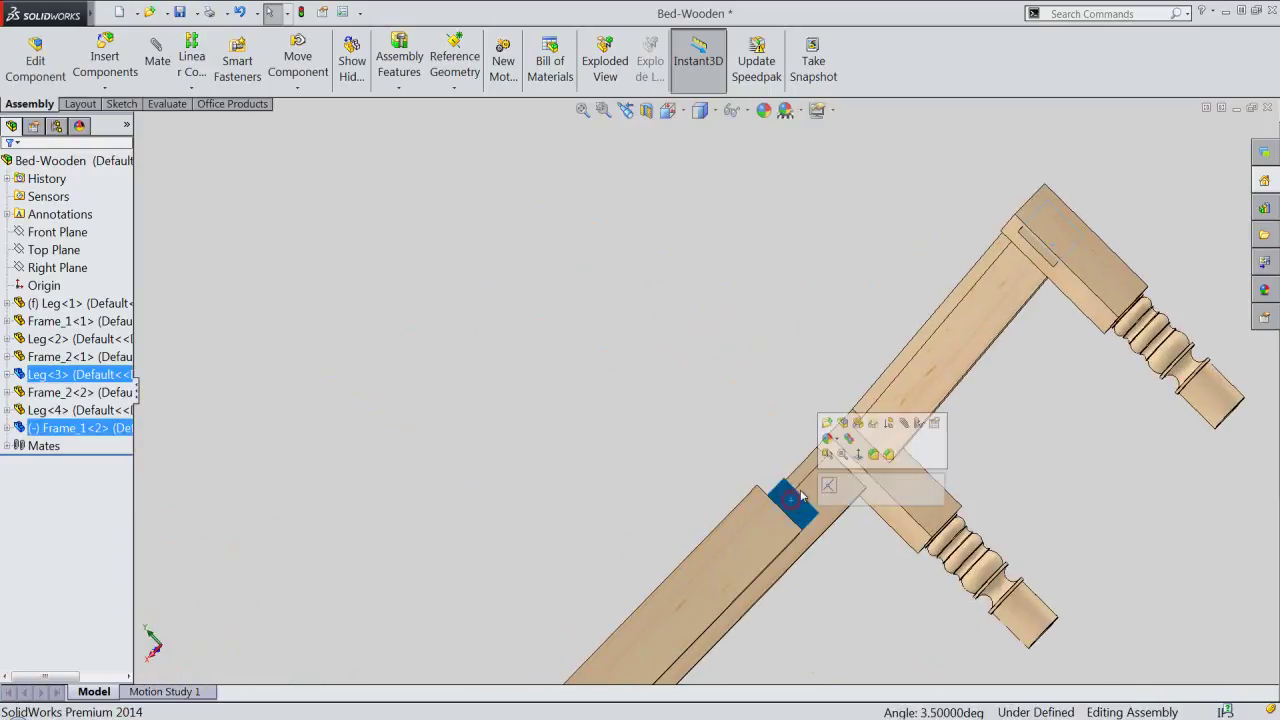
left_click(826, 489)
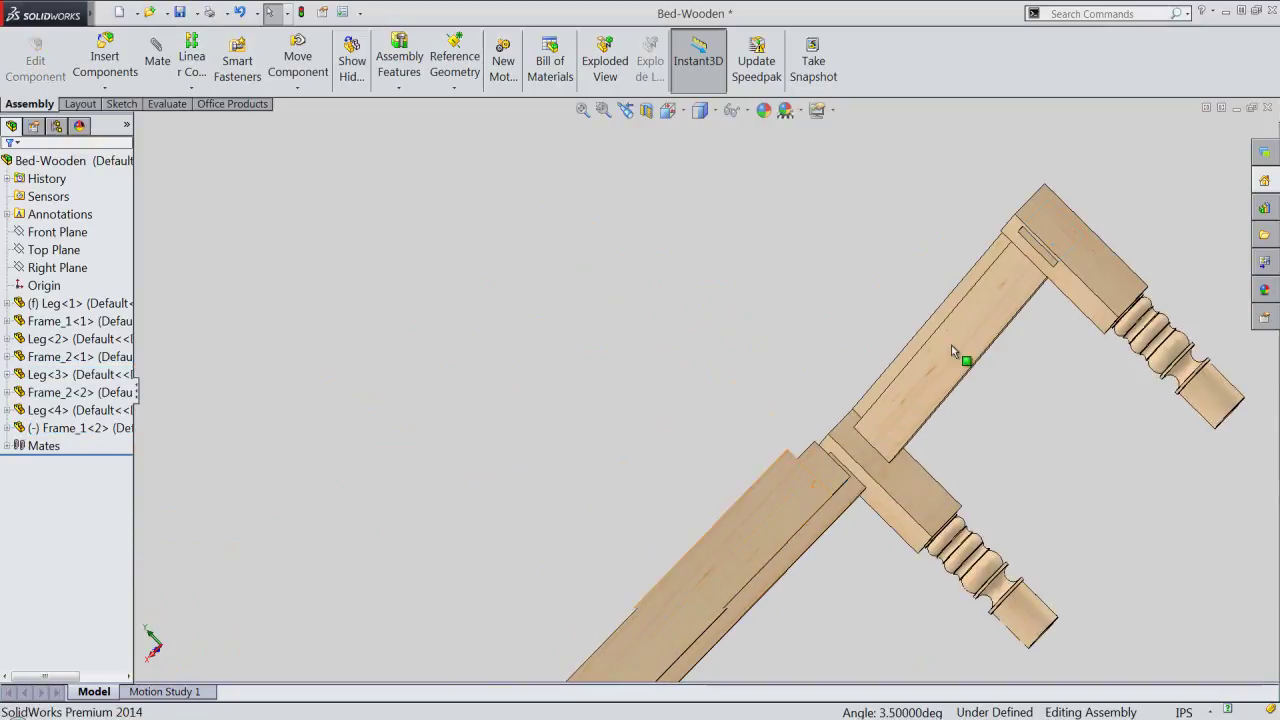
Step: Mate the rail's end edge to a face of Leg<3> to fully define the rail
left_click(1075, 290)
mouse_move(963, 420)
middle_mouse_down()
mouse_move(849, 543)
mouse_move(712, 297)
middle_mouse_up()
scroll(538, 590, "down", 3)
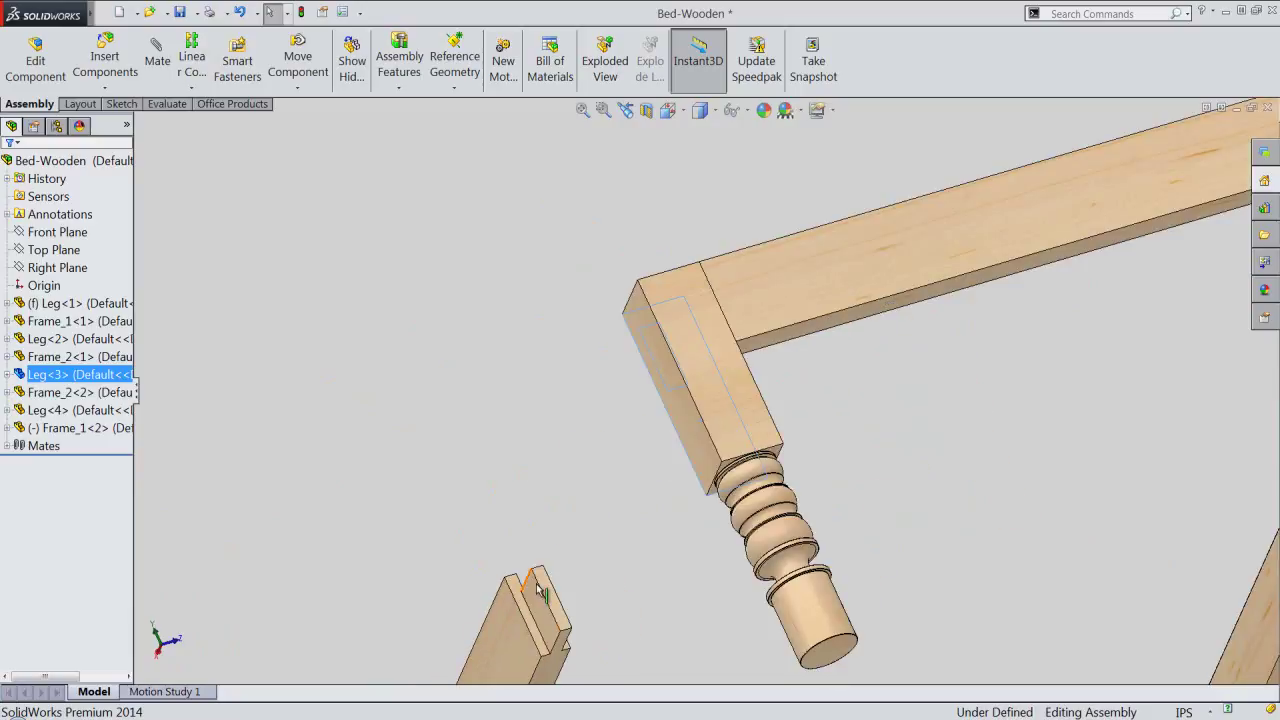
left_click(517, 590, "ctrl")
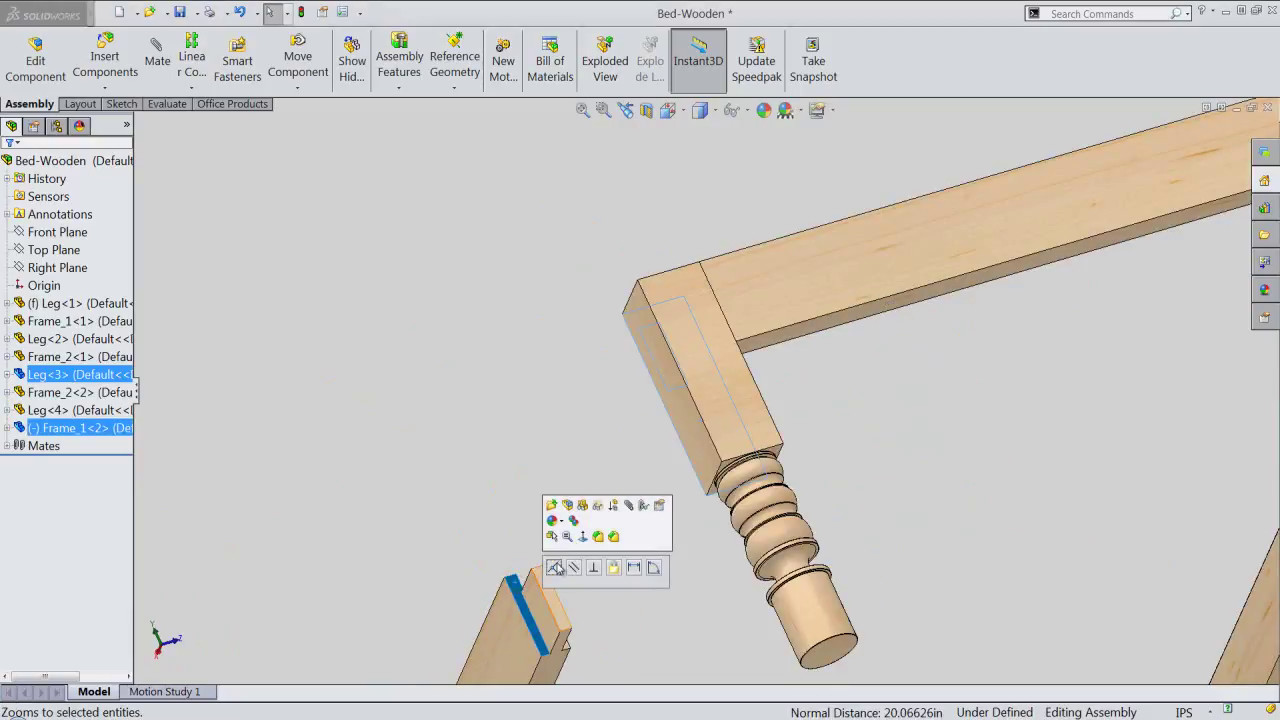
left_click(555, 563)
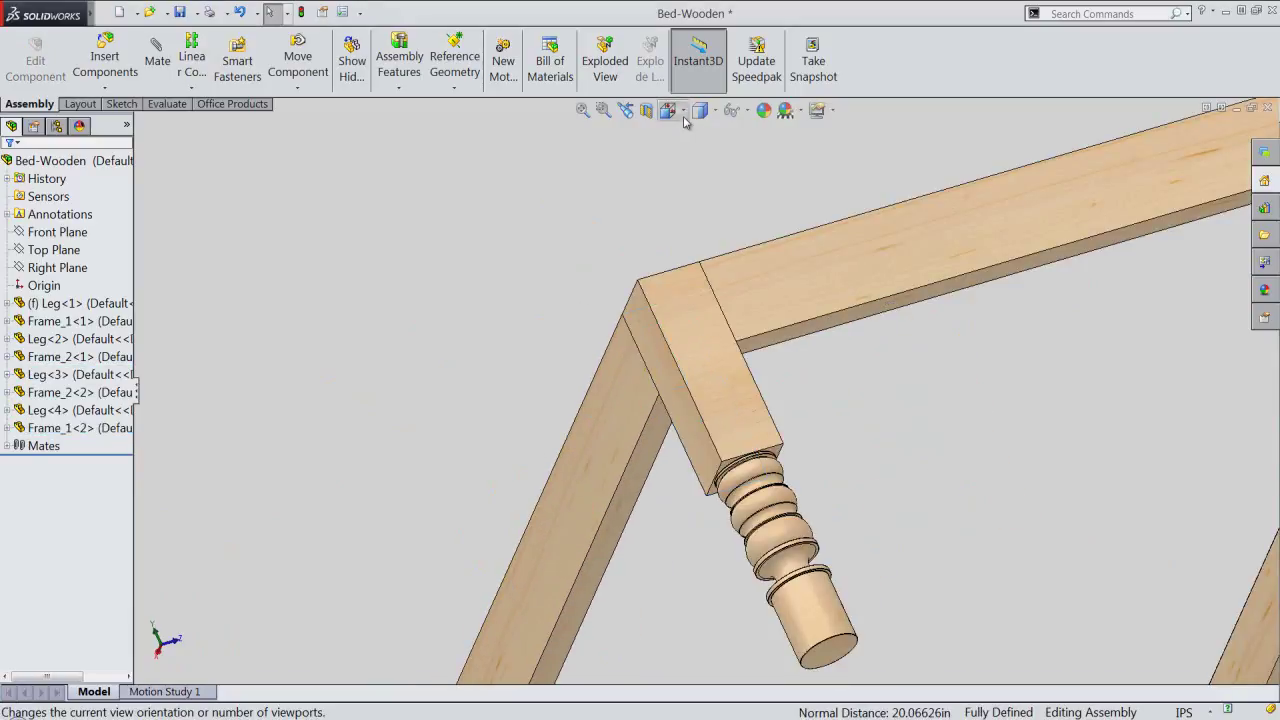
Step: Show the whole bed in isometric view and collapse the feature tree items
left_click(679, 112)
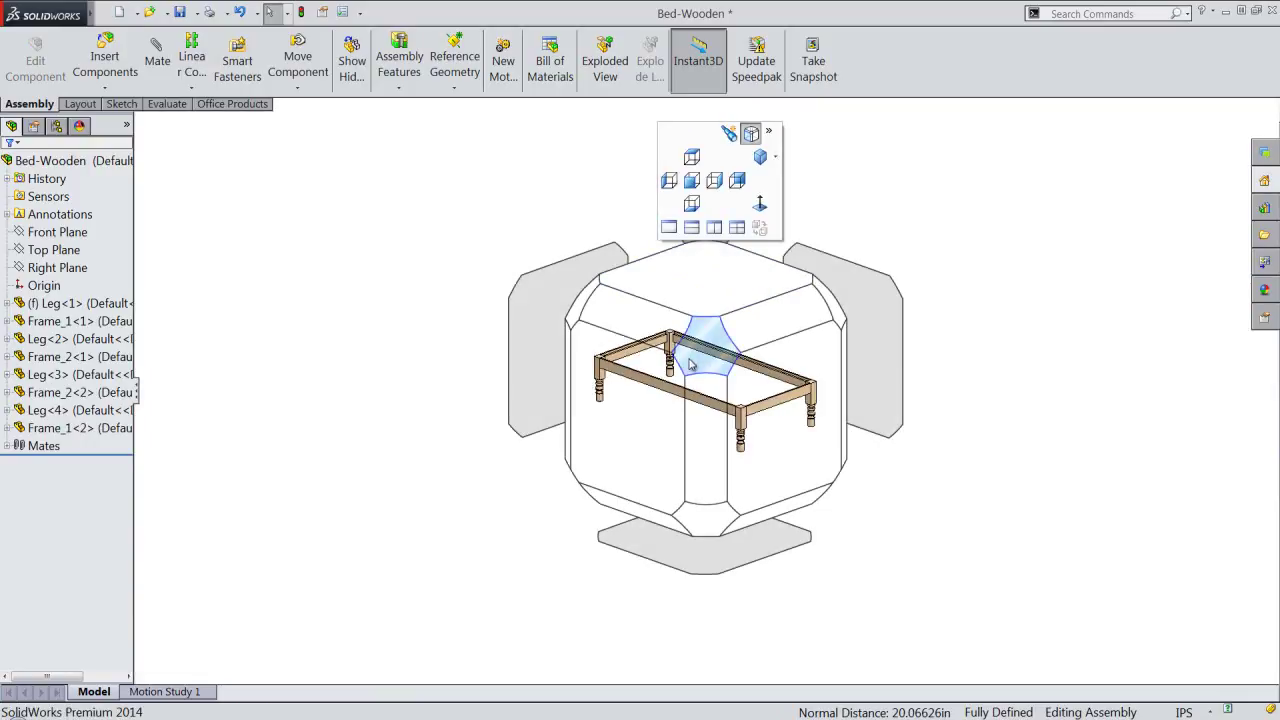
left_click(689, 358)
right_click(115, 263)
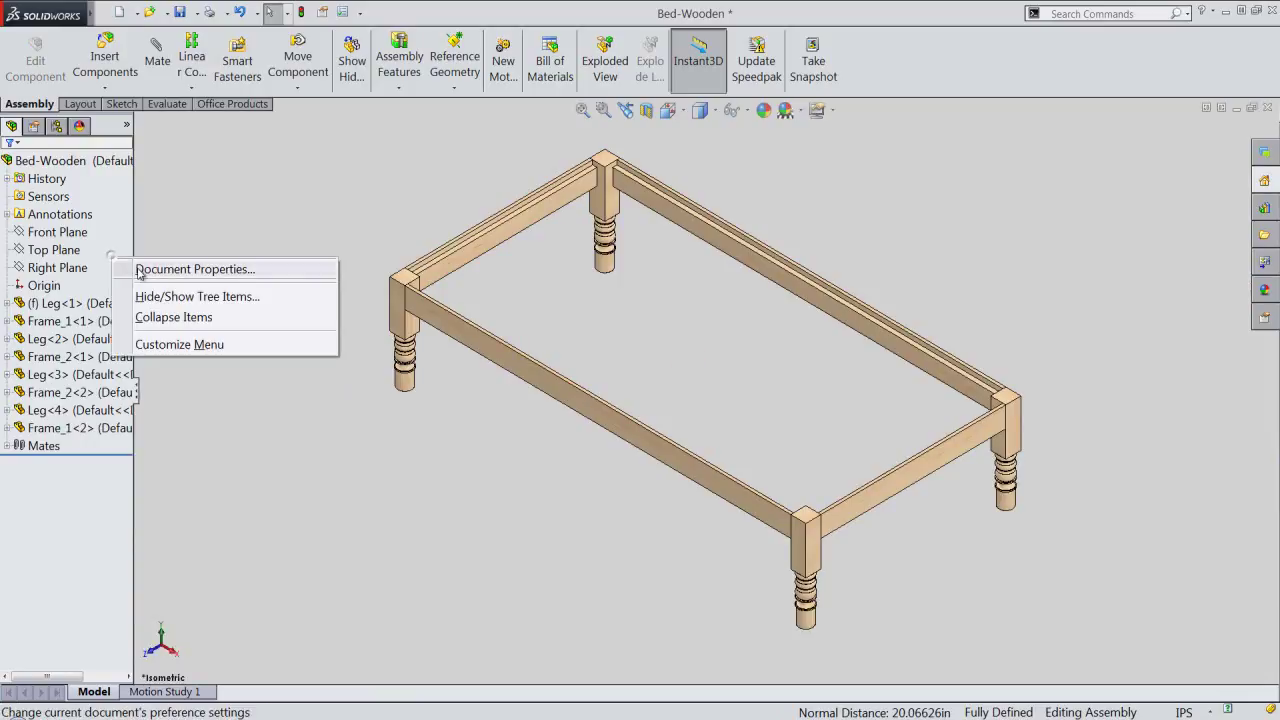
left_click(160, 318)
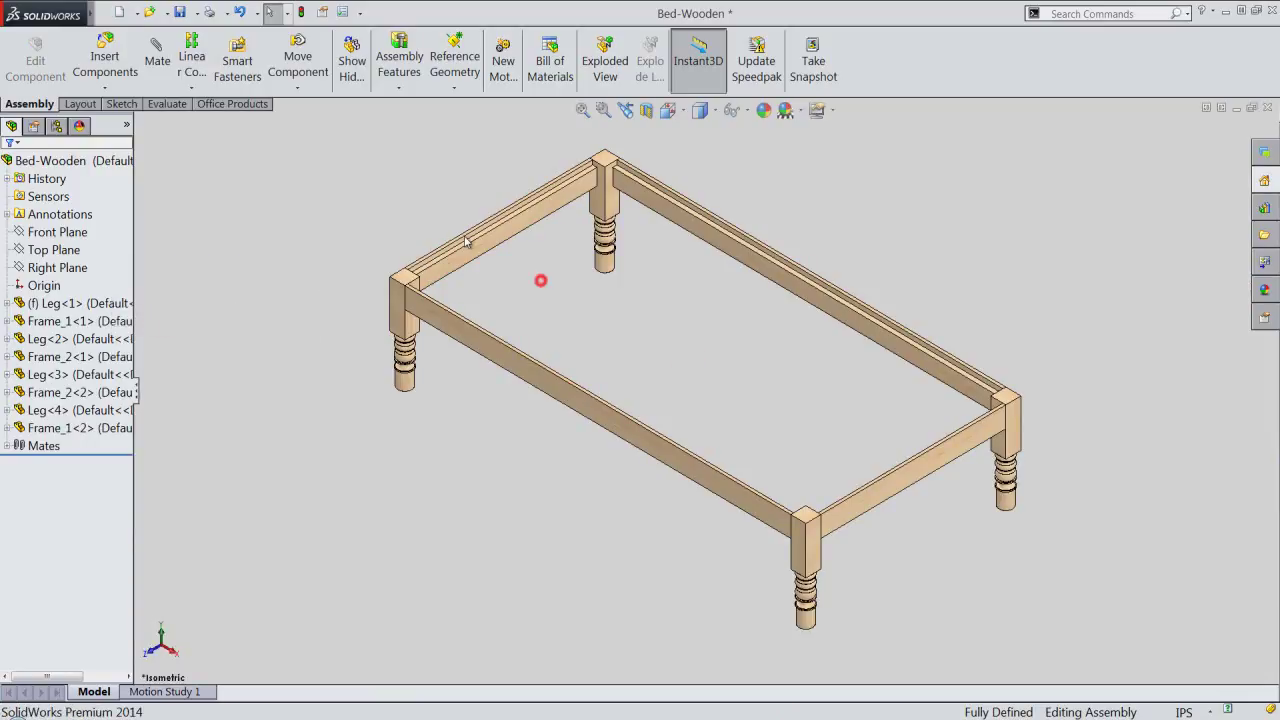
left_click(431, 441)
left_click(177, 107)
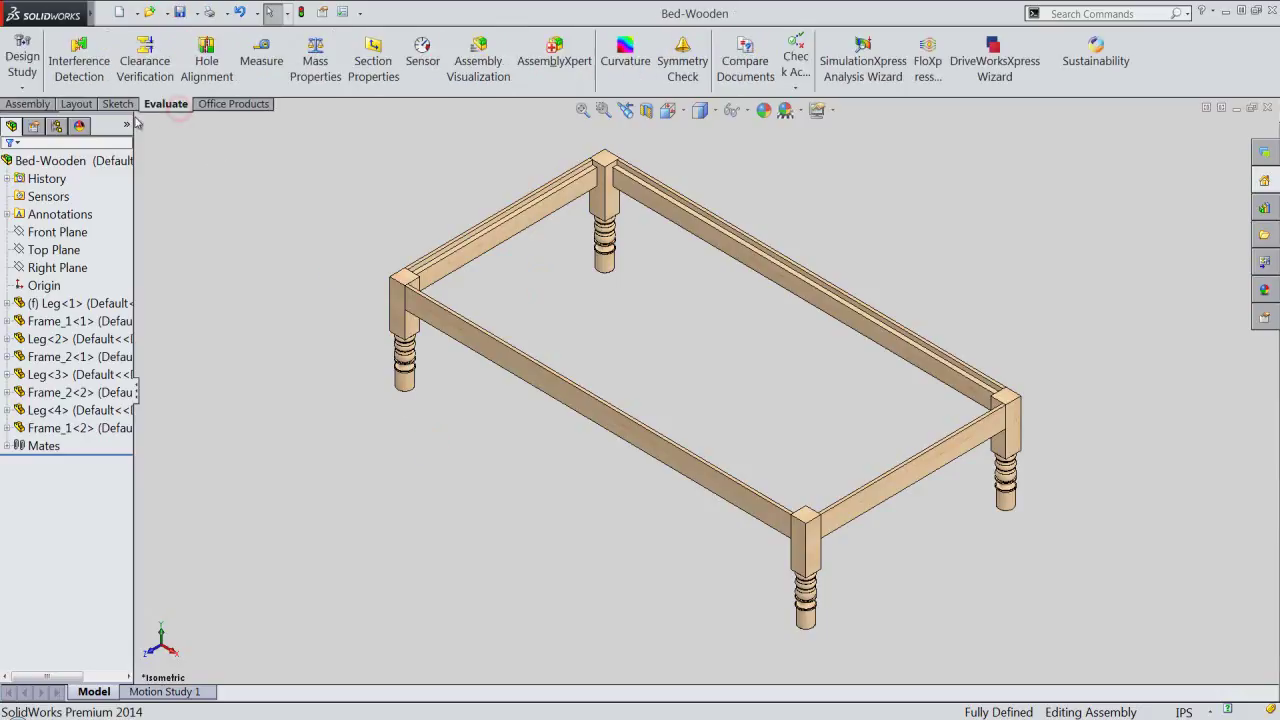
left_click(82, 70)
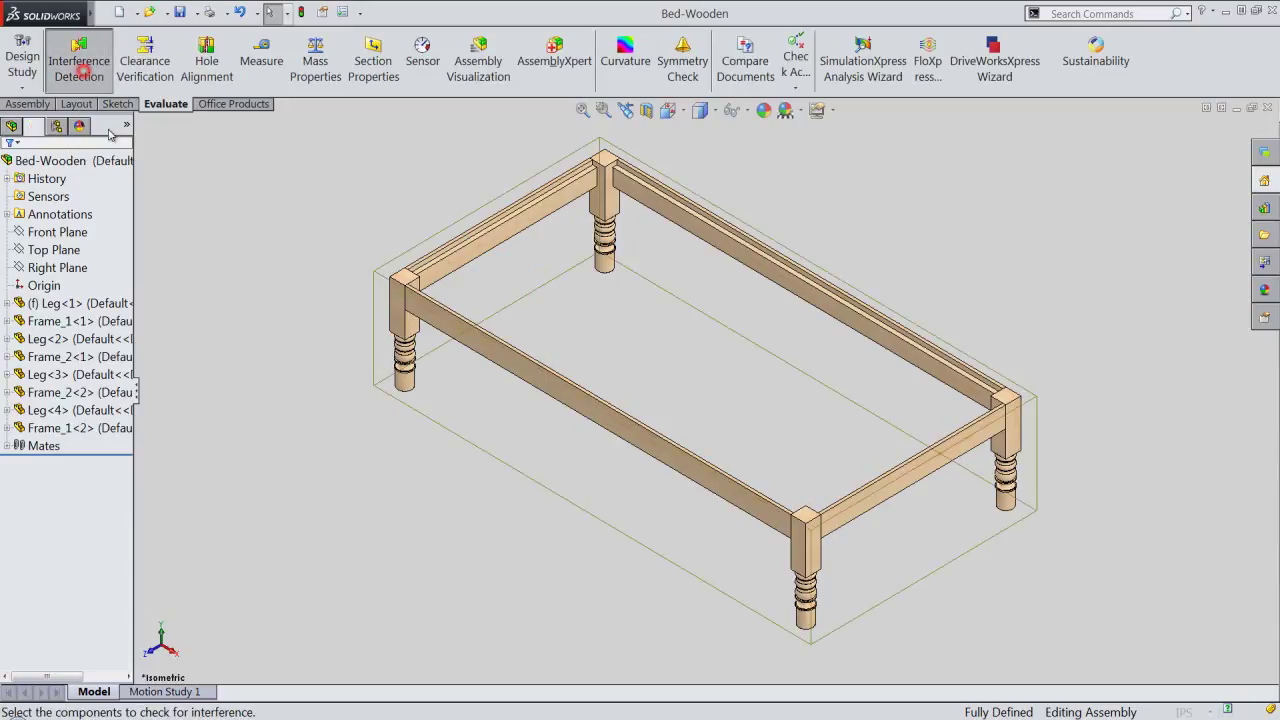
left_click(70, 278)
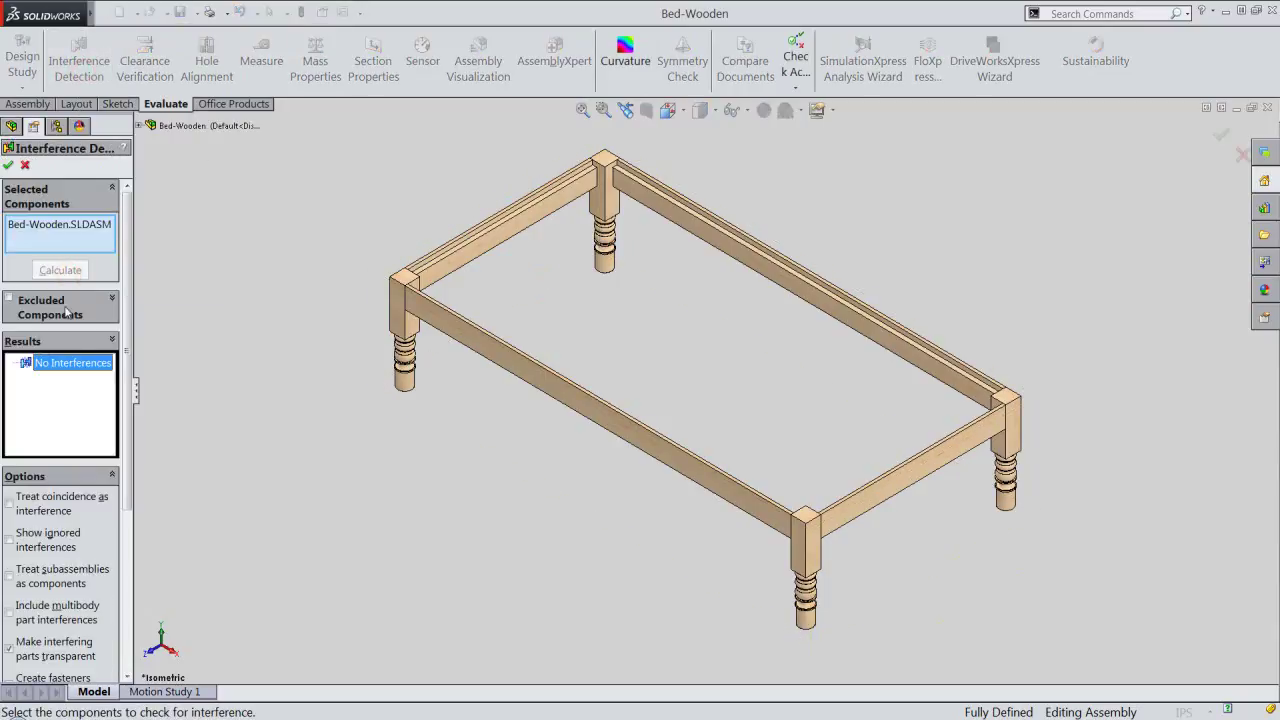
left_click(8, 166)
left_click(28, 104)
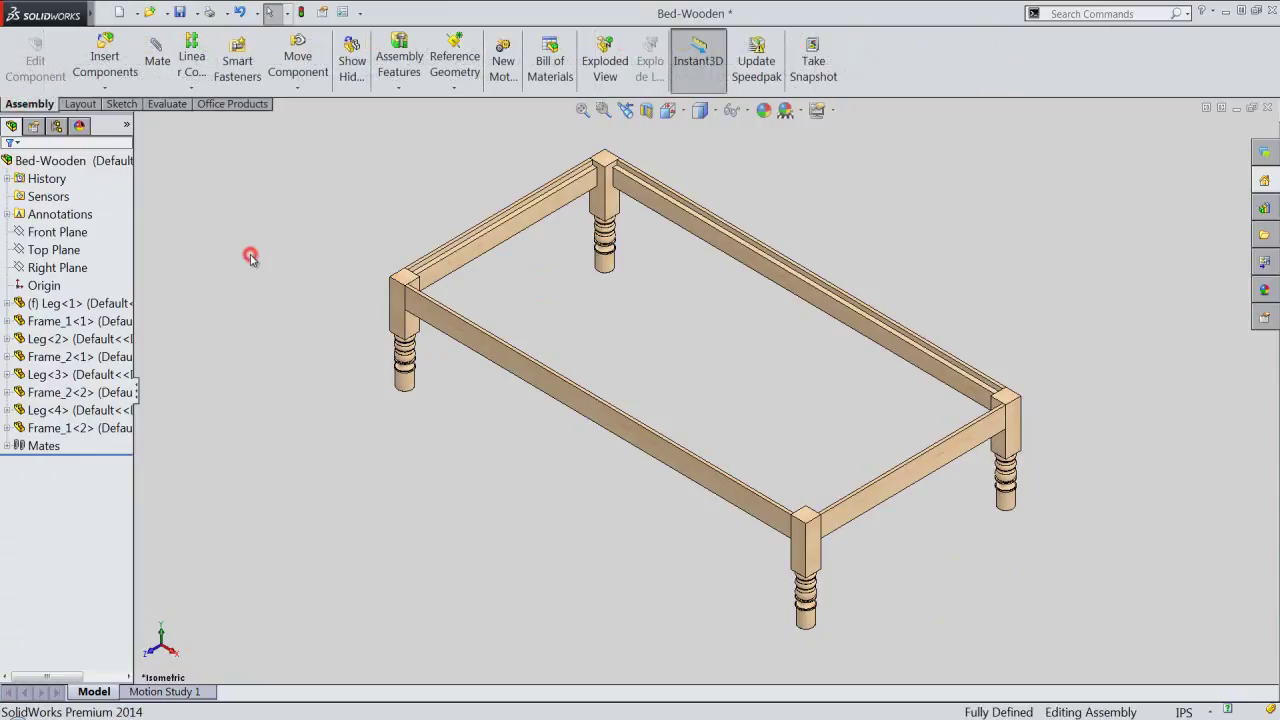
left_click(278, 280)
Step: Insert a new part, save it as Top Board, and zoom into a frame corner
left_click(110, 90)
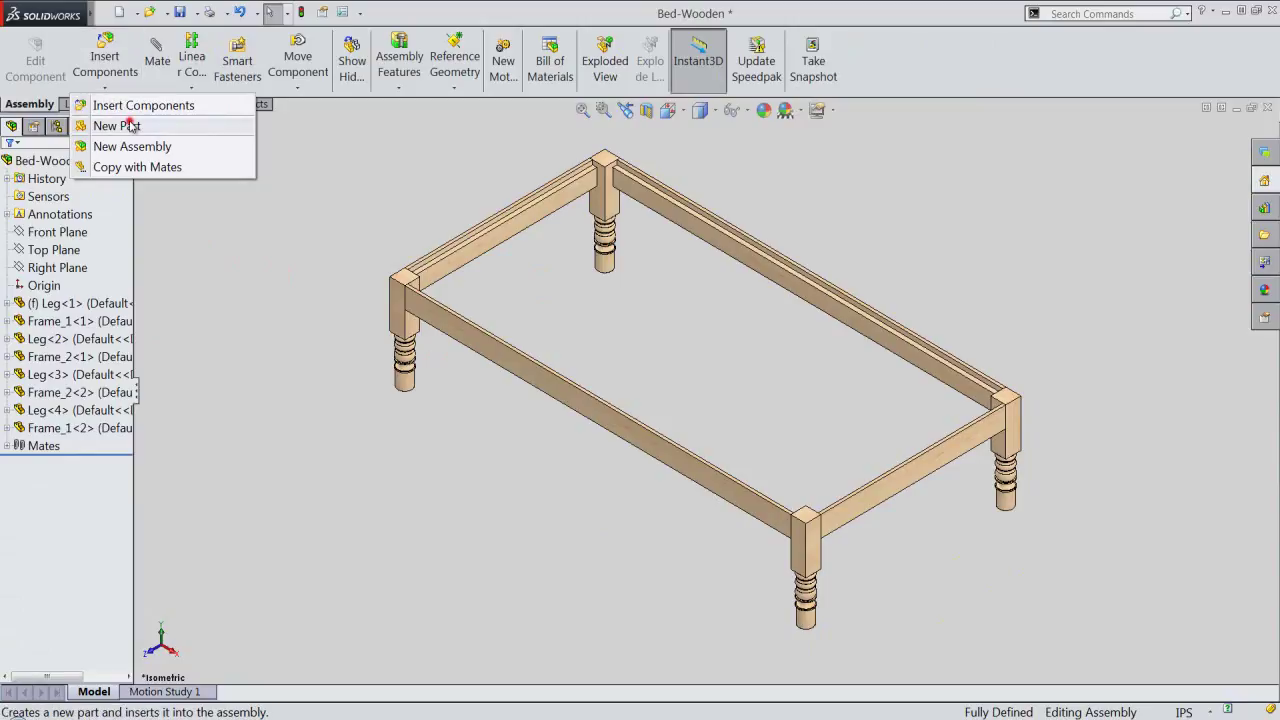
left_click(131, 125)
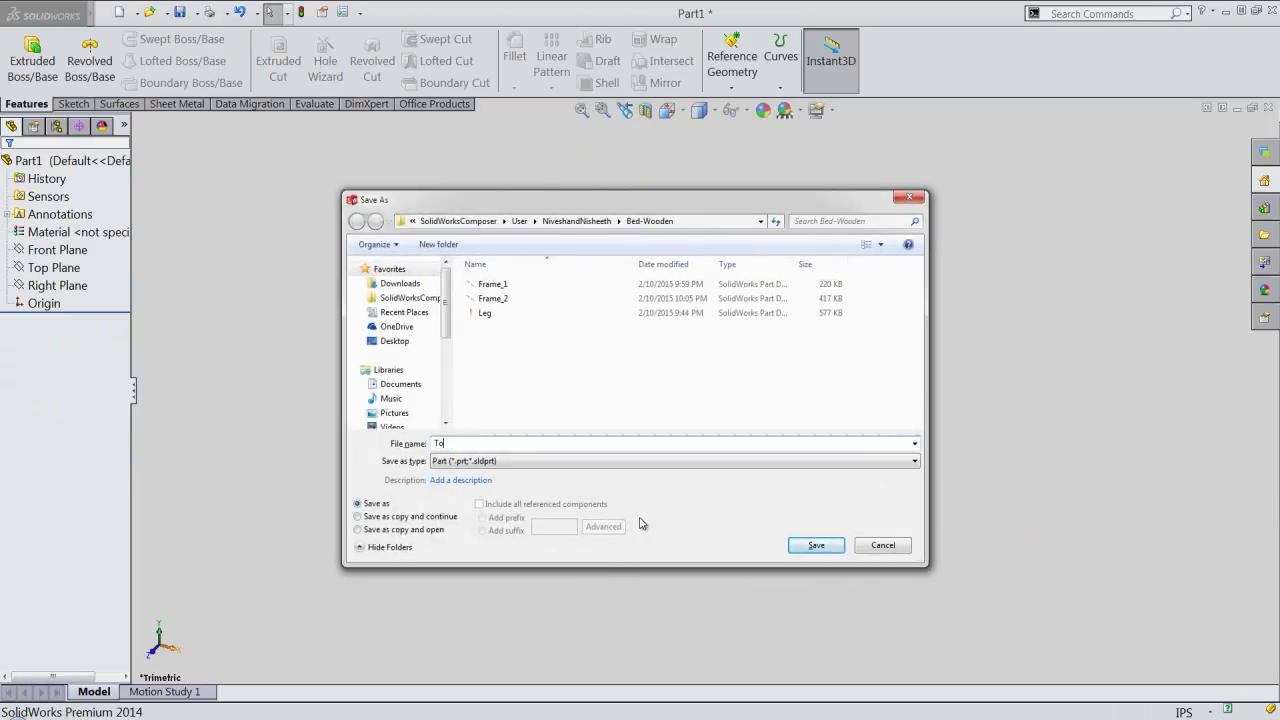
type("Top Board")
key("Return")
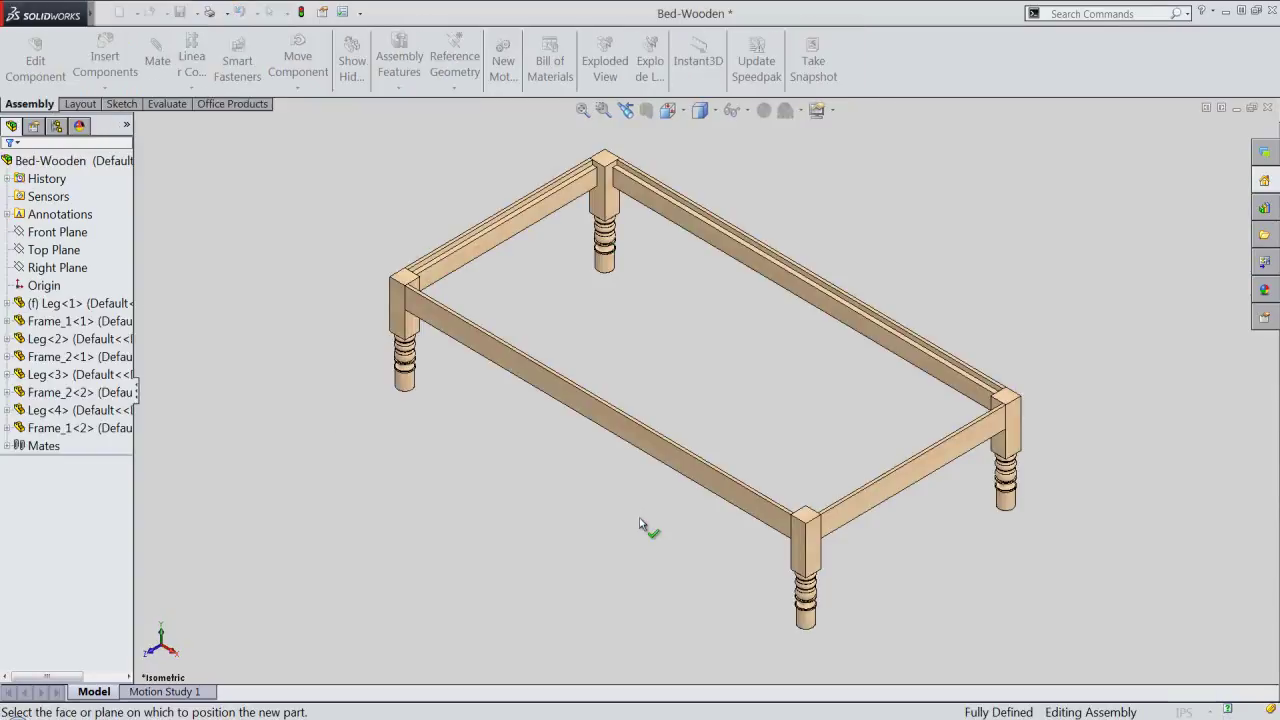
scroll(598, 171, "down", 3)
scroll(630, 268, "down", 4)
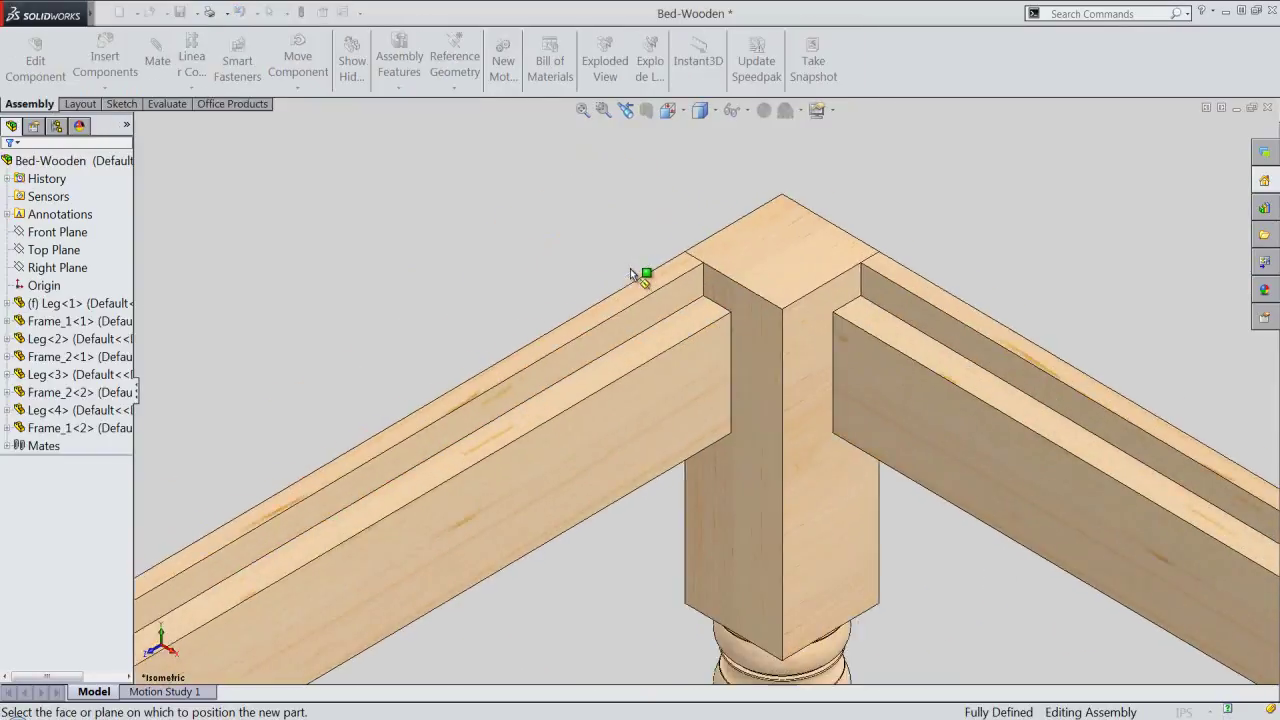
scroll(701, 350, "down", 3)
Step: Place Top Board on the rail face and sketch a centre rectangle inside the frame
left_click(701, 352)
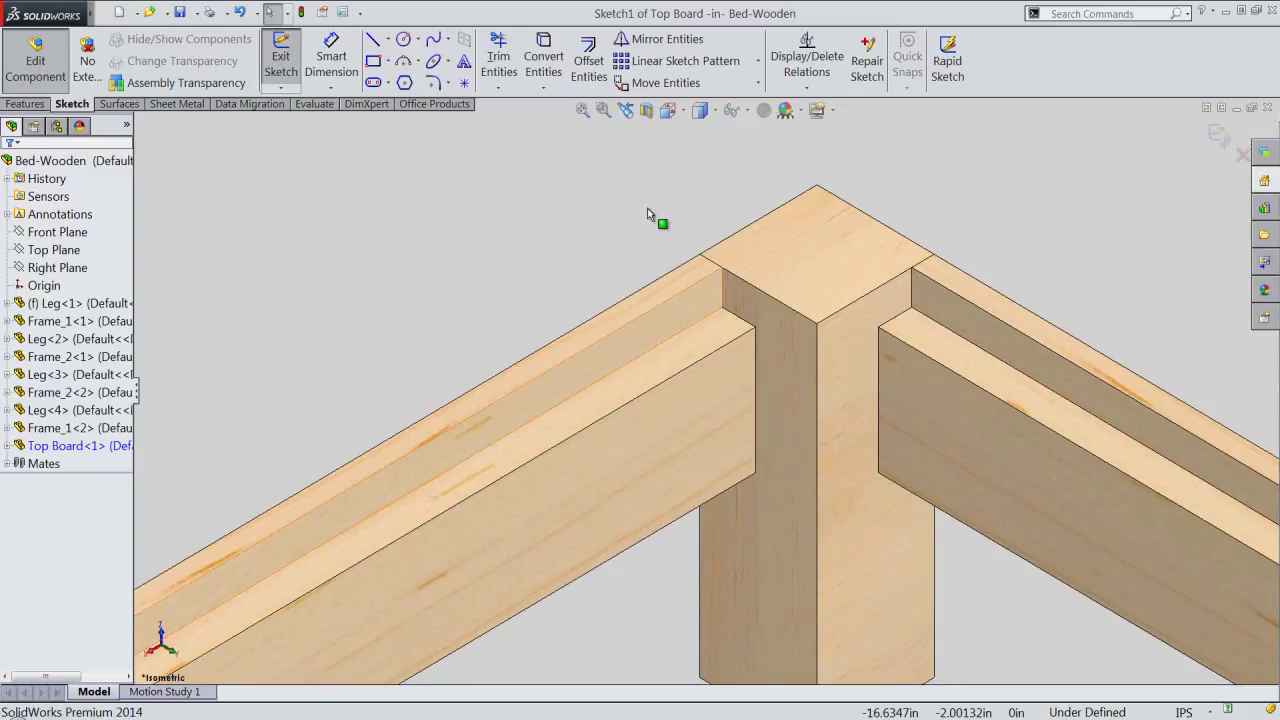
left_click(583, 111)
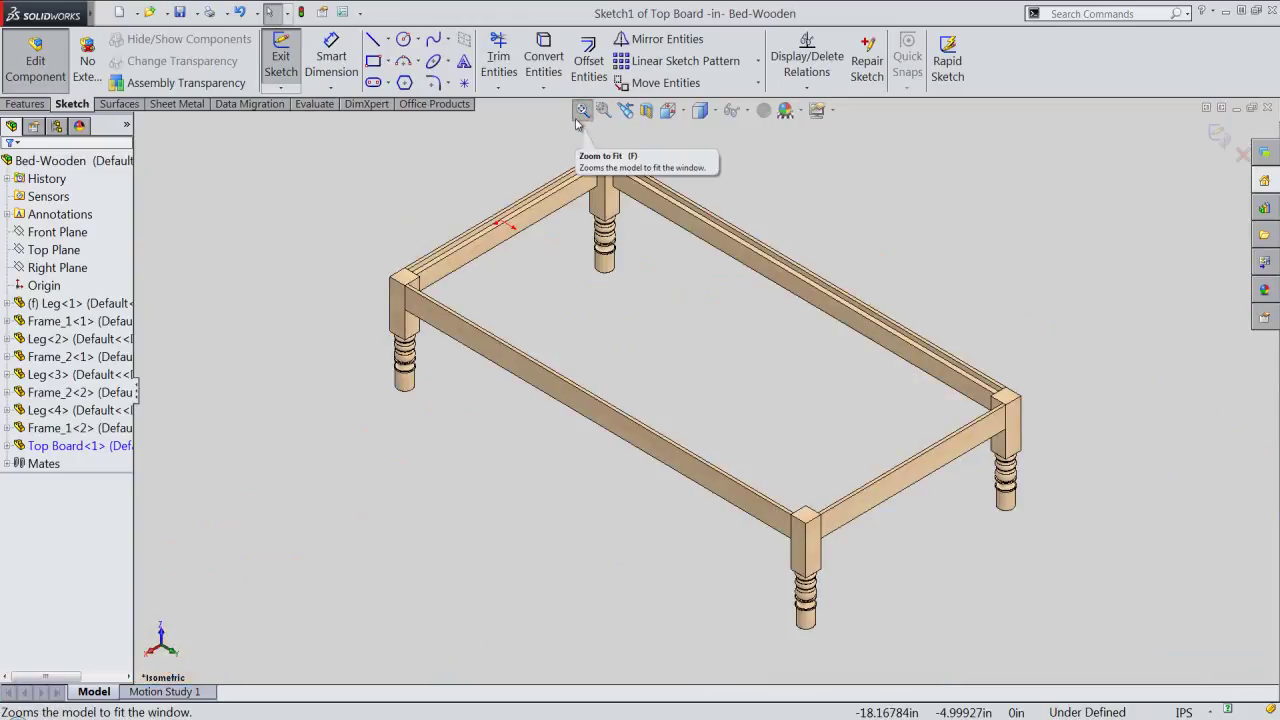
right_click(506, 163)
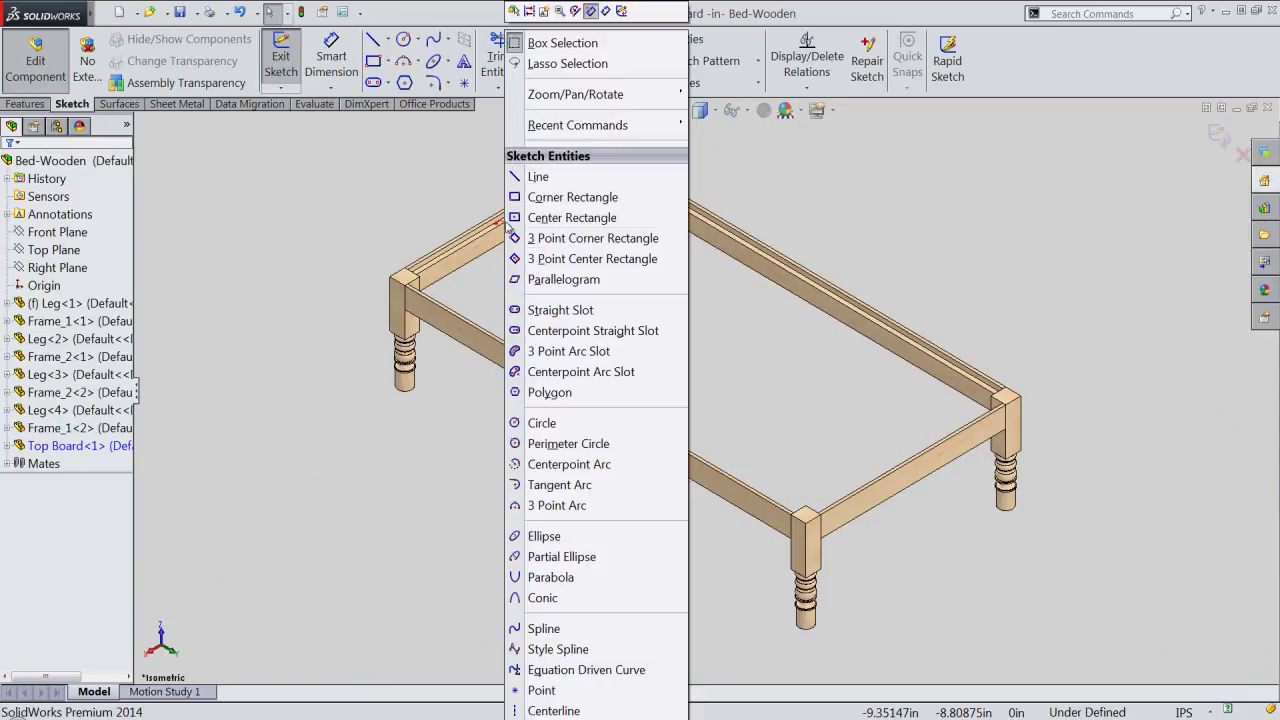
left_click(539, 218)
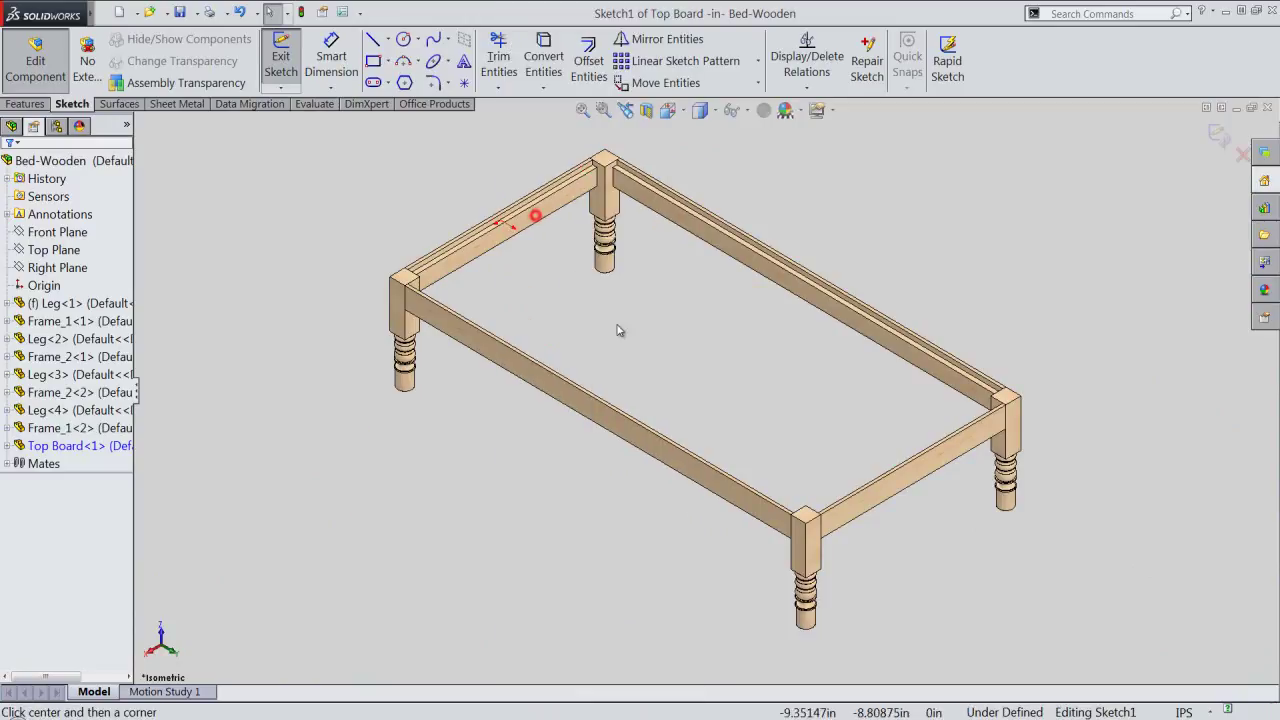
left_click(733, 392)
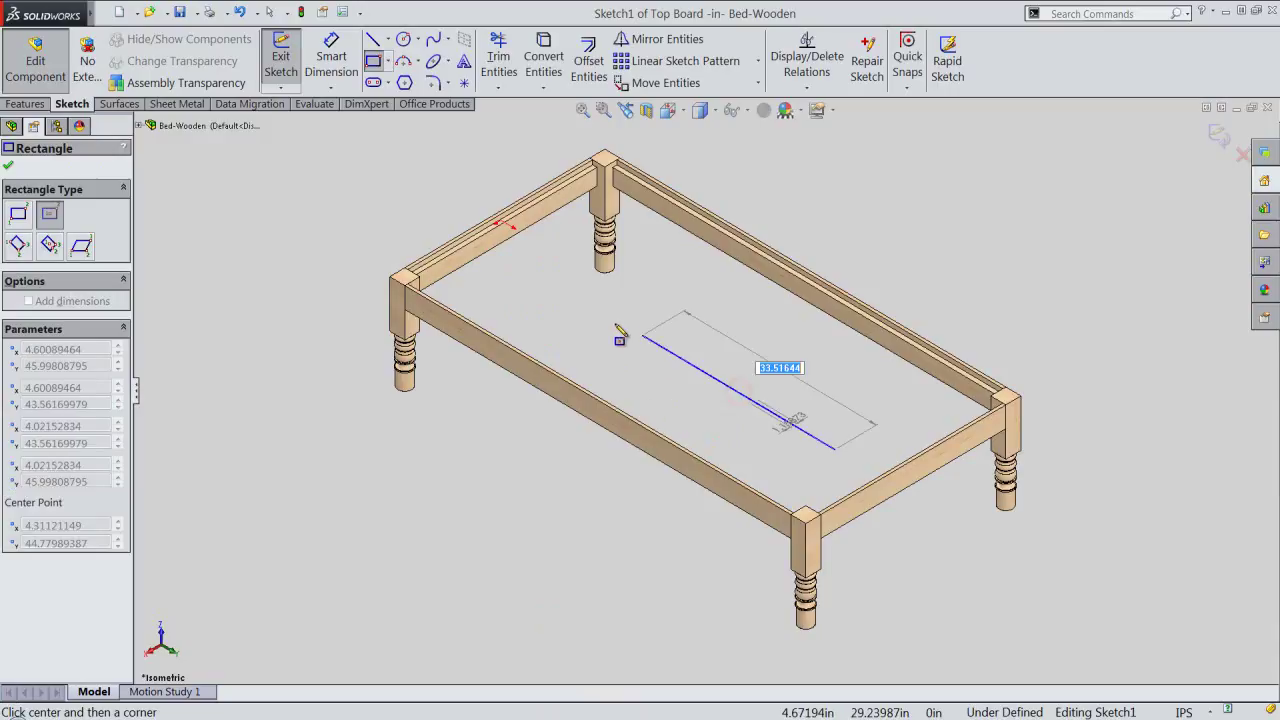
left_click(561, 347)
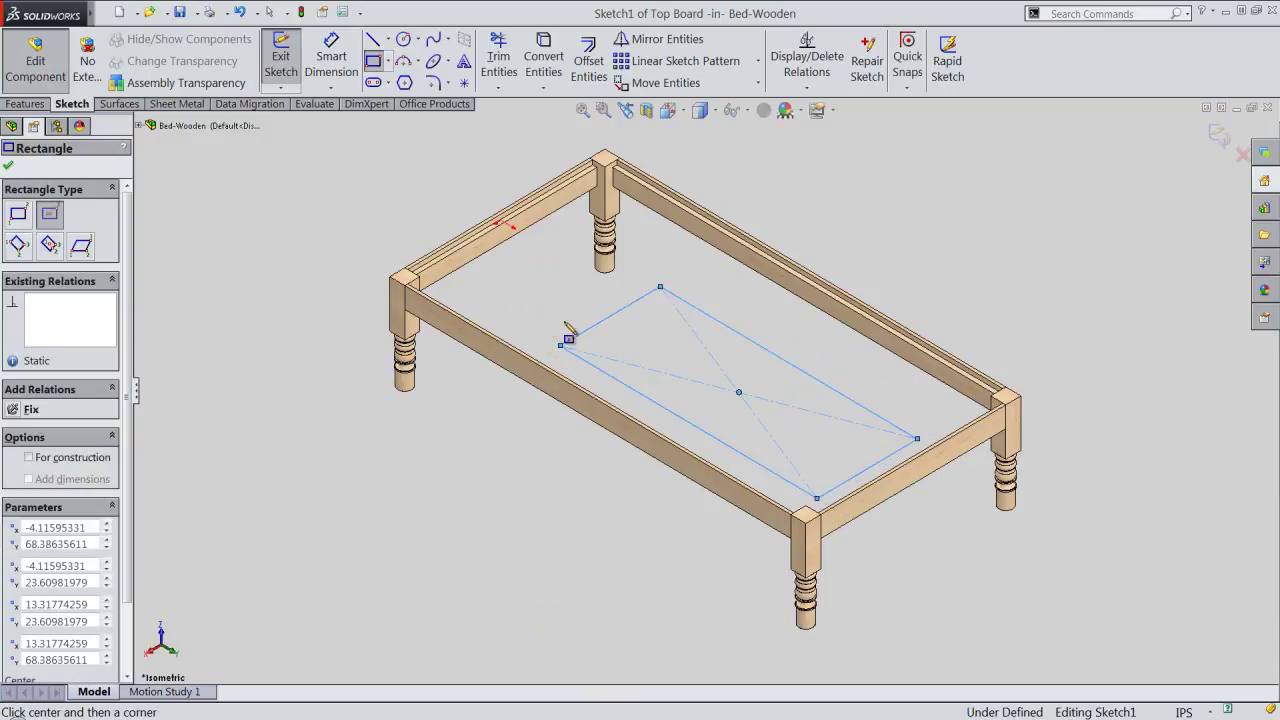
right_click(503, 178)
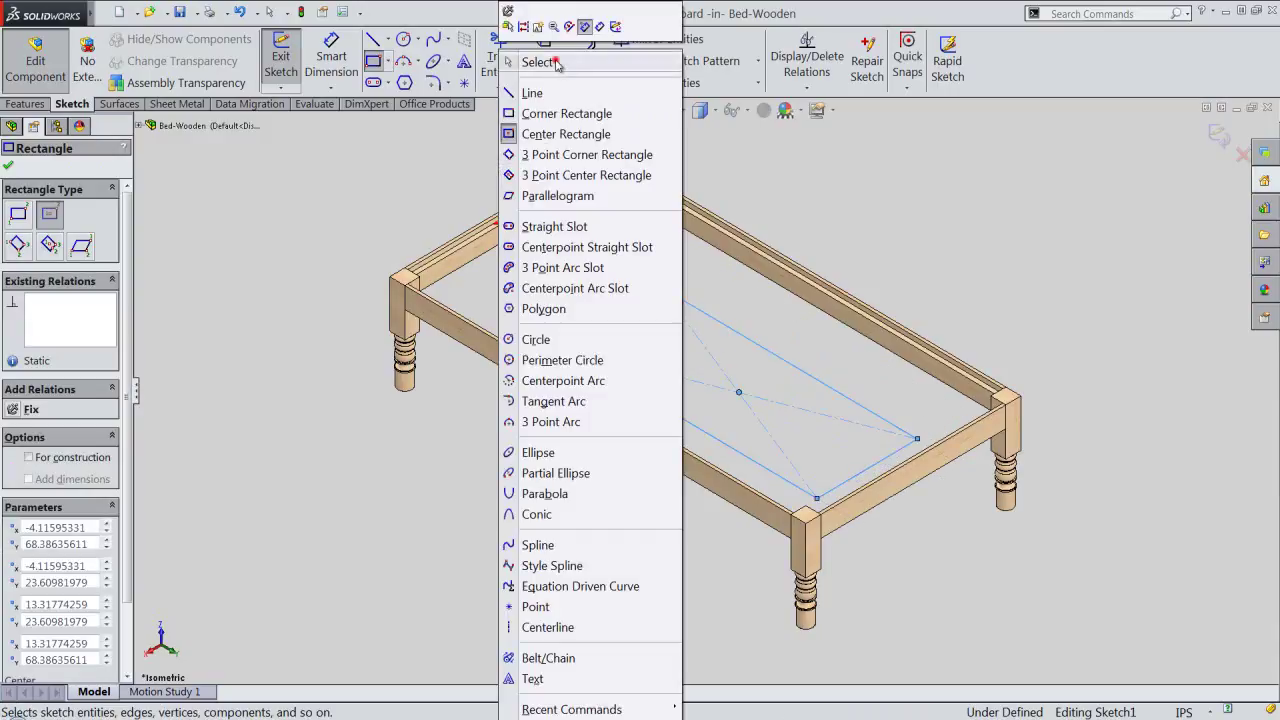
left_click(537, 60)
Step: Make the rectangle's upper edge collinear with the rail's groove edge
scroll(538, 190, "down", 3)
scroll(538, 190, "down", 2)
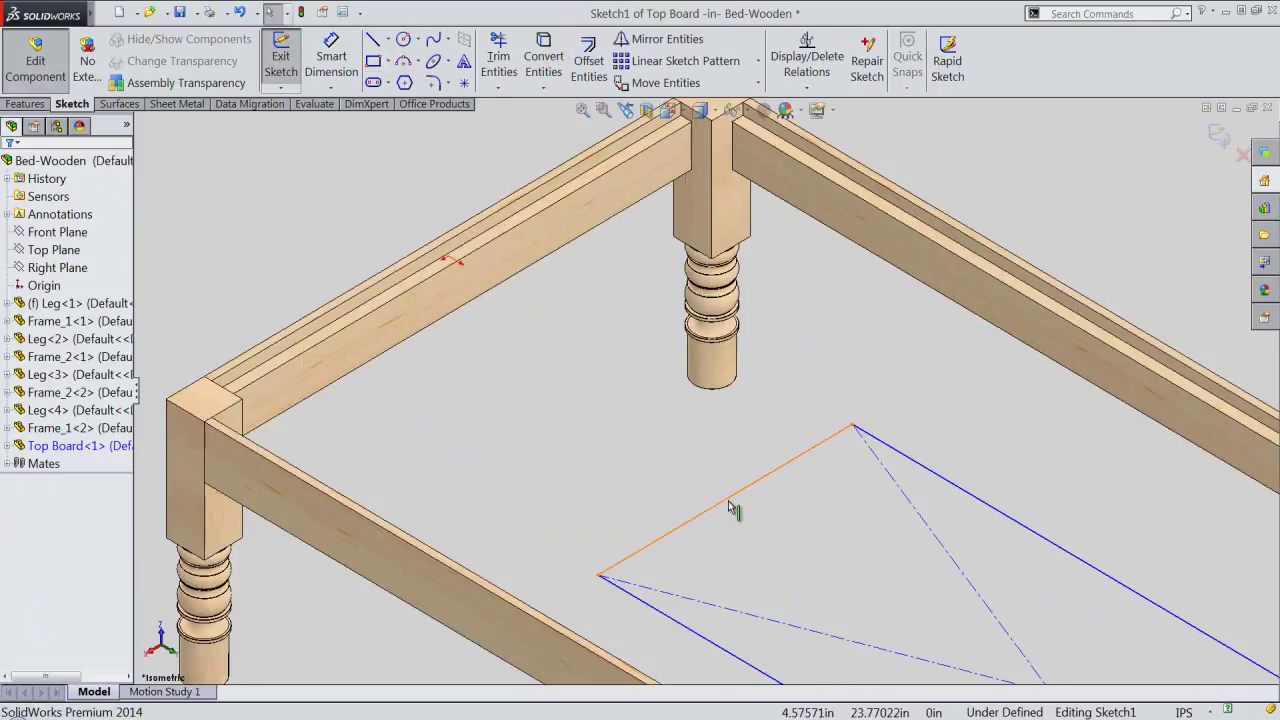
left_click(729, 502)
scroll(483, 262, "down", 2)
scroll(483, 262, "down", 2)
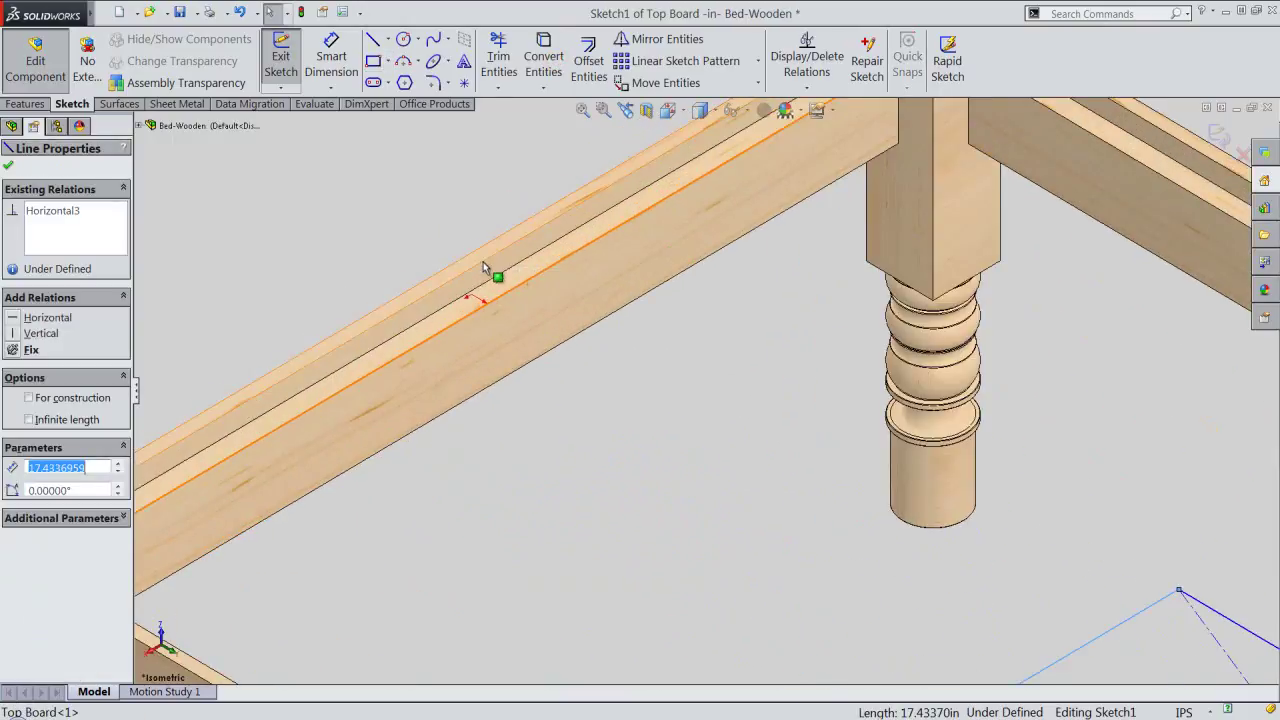
left_click(495, 274, "ctrl")
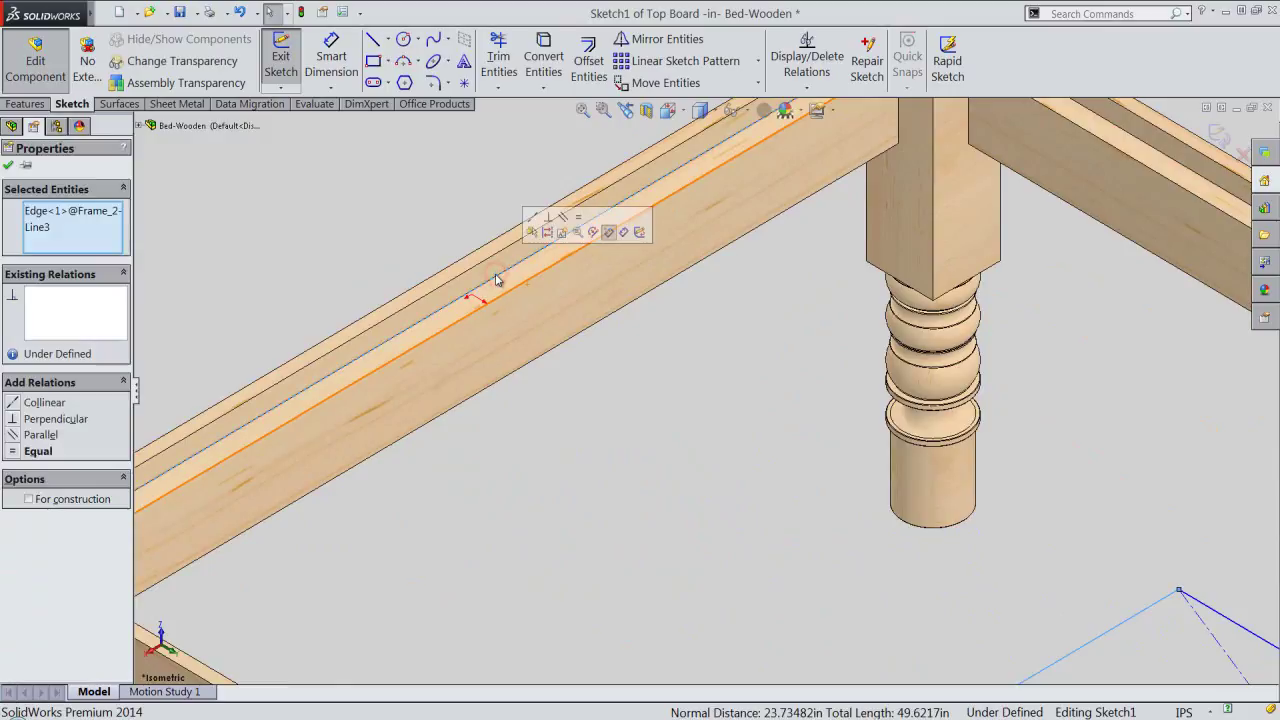
left_click(534, 218)
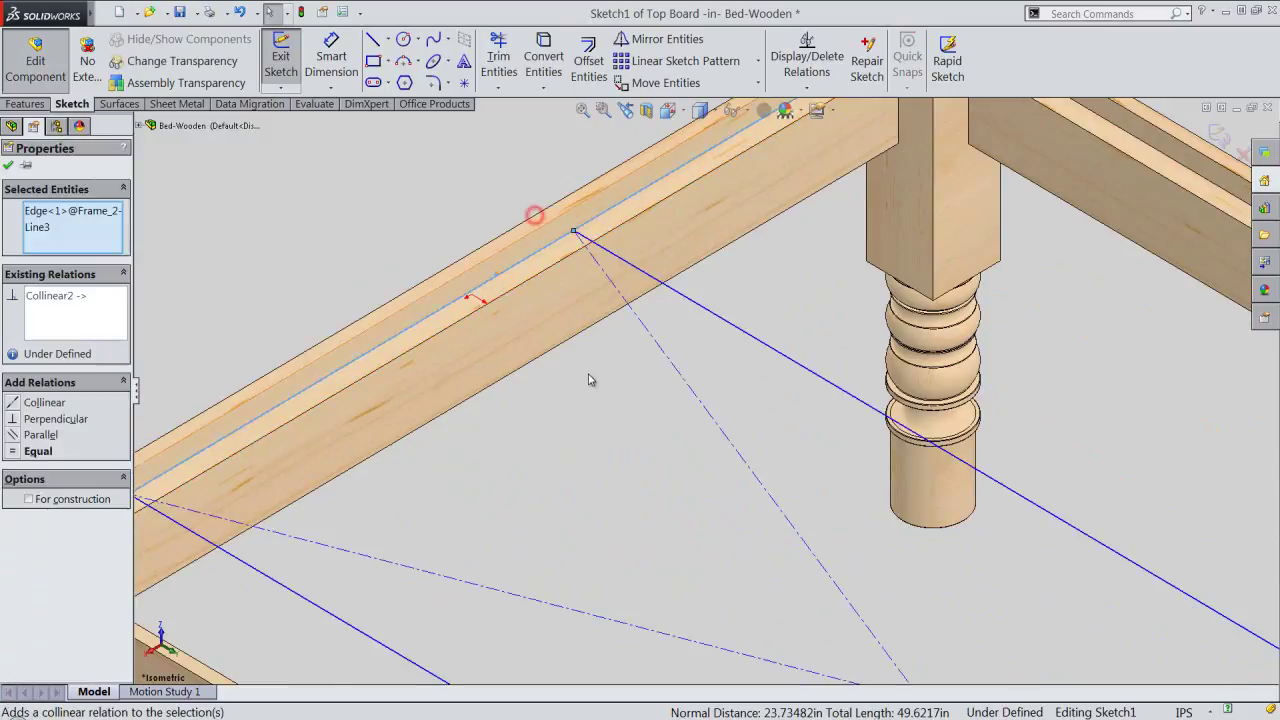
left_click(586, 371)
Step: Make the rectangle's right edge collinear with the other rail's groove edge
scroll(586, 371, "up", 2)
scroll(586, 371, "up", 2)
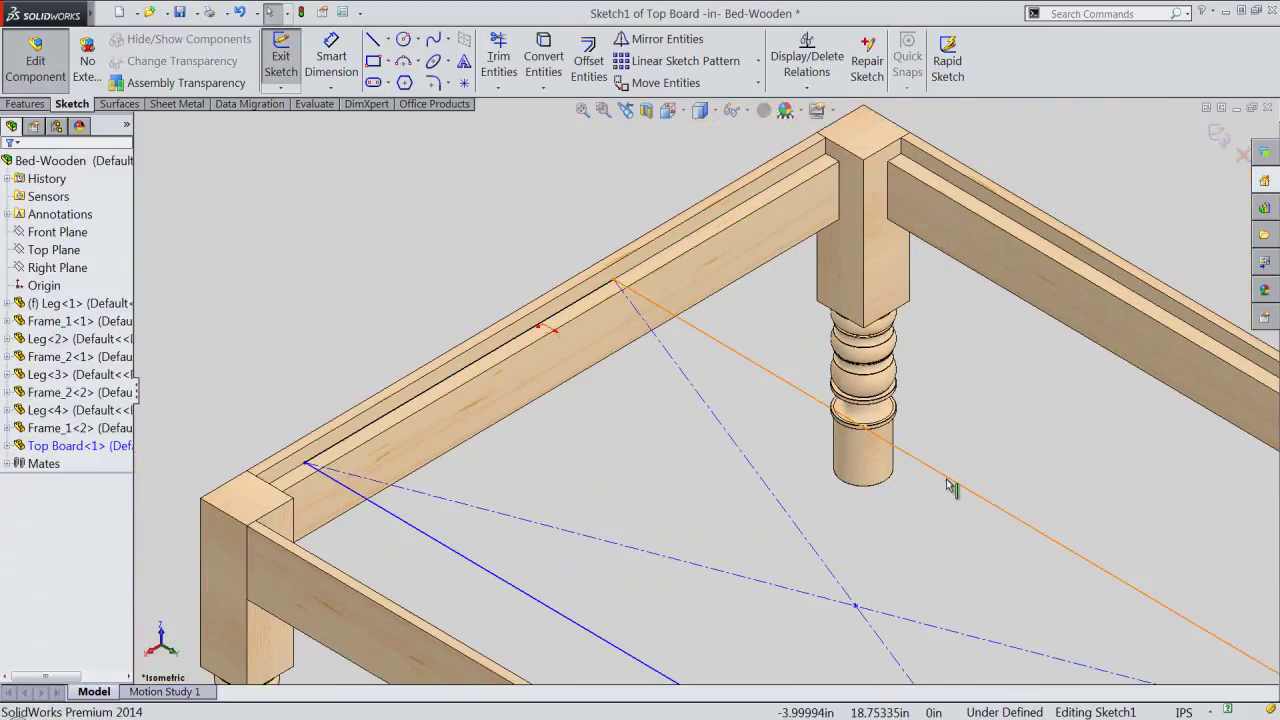
left_click(951, 487)
scroll(1046, 265, "down", 2)
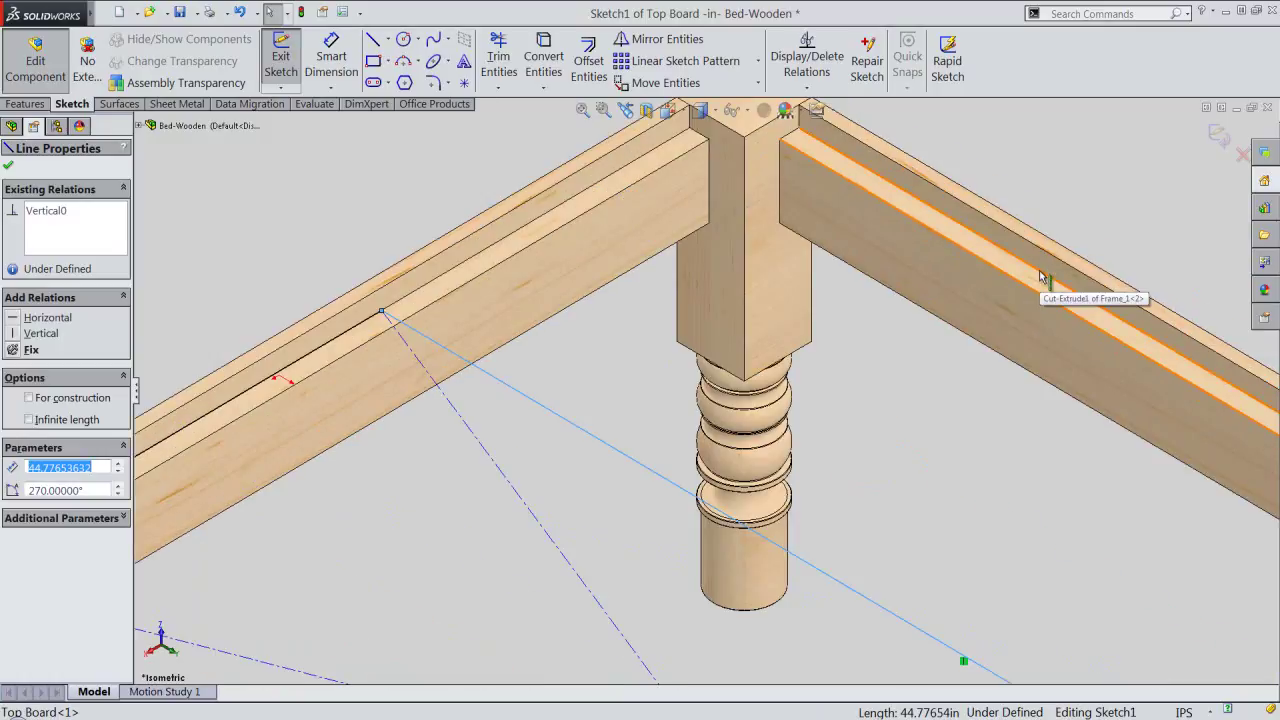
left_click(1040, 276, "ctrl")
left_click(1076, 211)
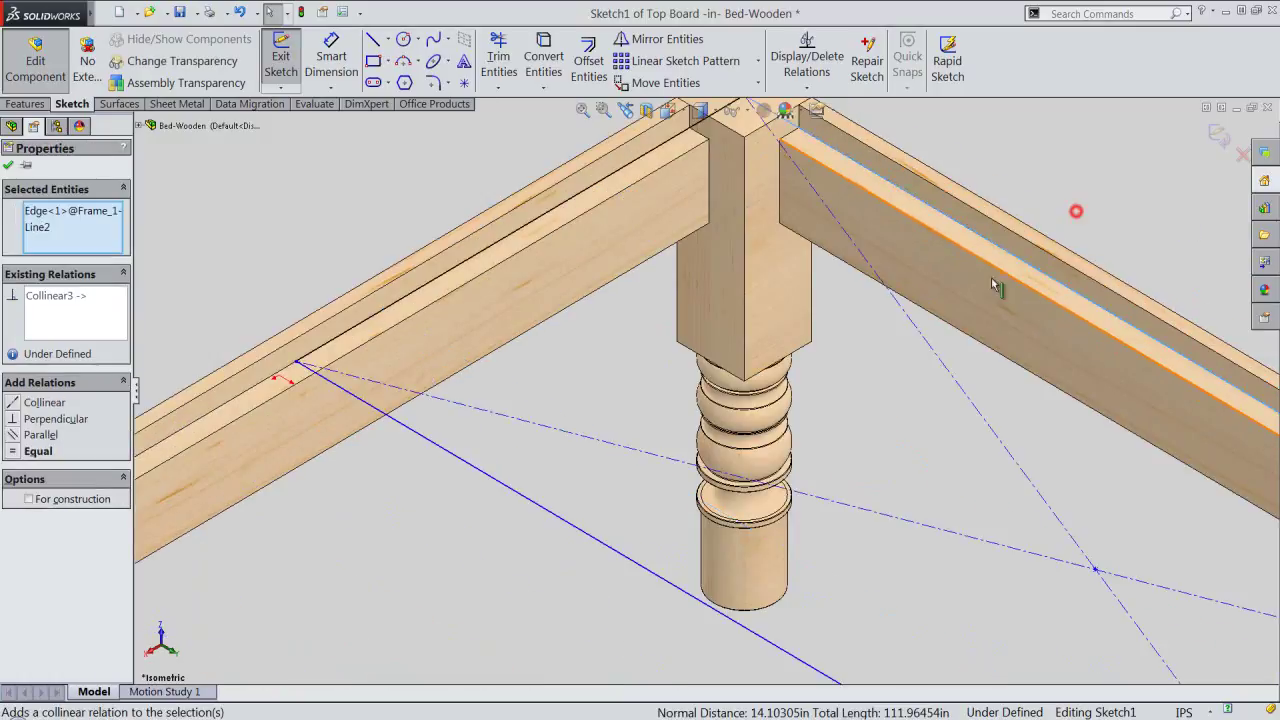
left_click(851, 363)
Step: Make a sketch line collinear with the leg edge
scroll(843, 366, "up", 2)
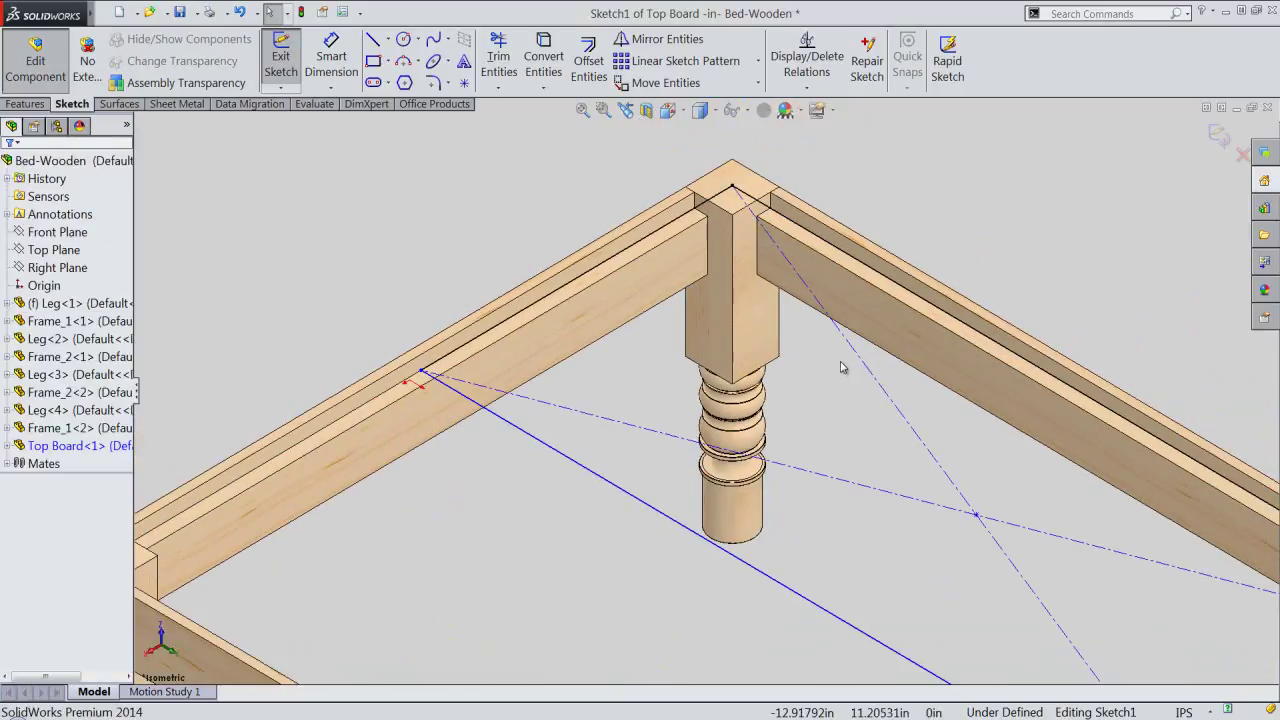
scroll(612, 413, "up", 1)
scroll(600, 440, "up", 1)
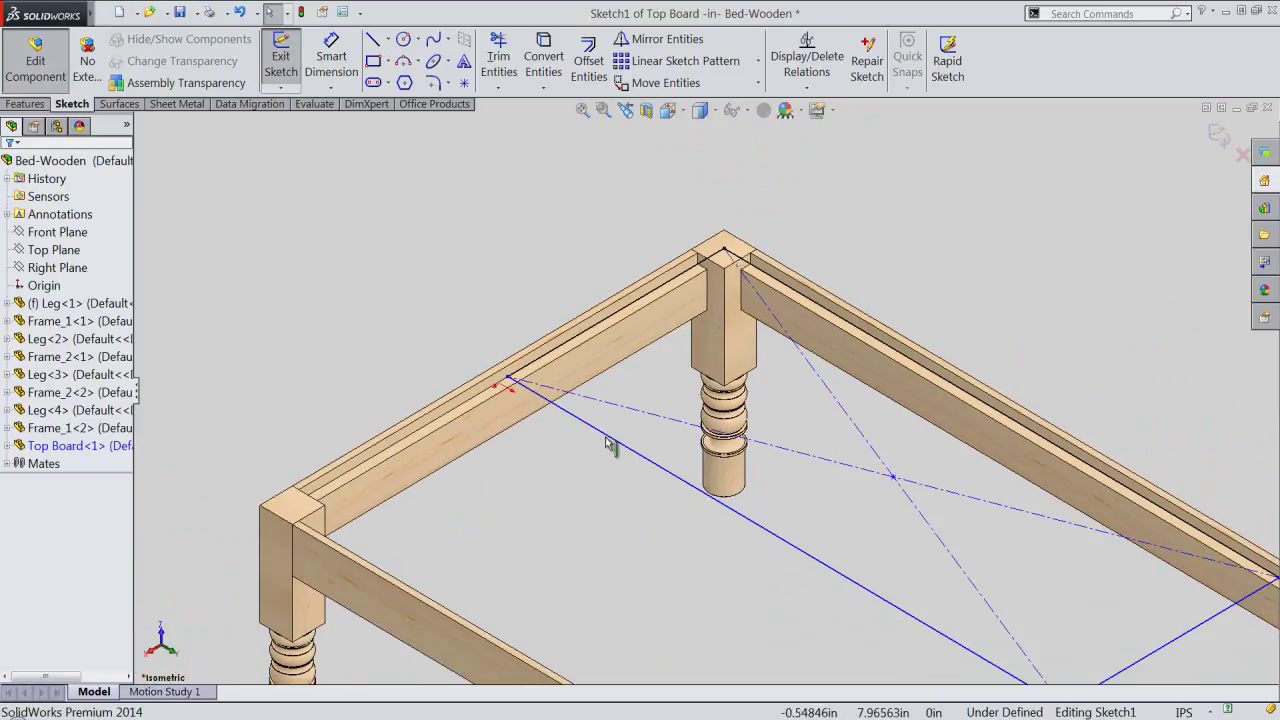
left_click(607, 443)
mouse_move(603, 443)
middle_mouse_down()
mouse_move(580, 477)
mouse_move(500, 517)
middle_mouse_up()
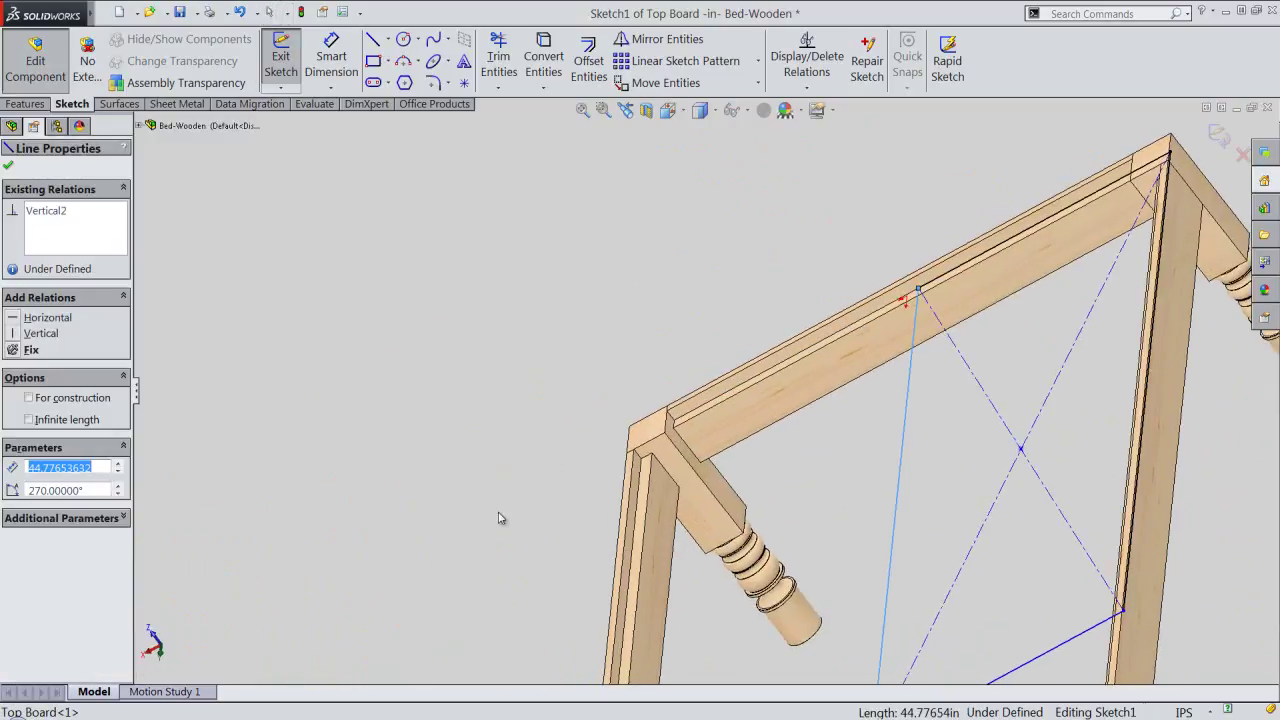
scroll(609, 543, "down", 1)
scroll(609, 543, "down", 1)
key("Escape")
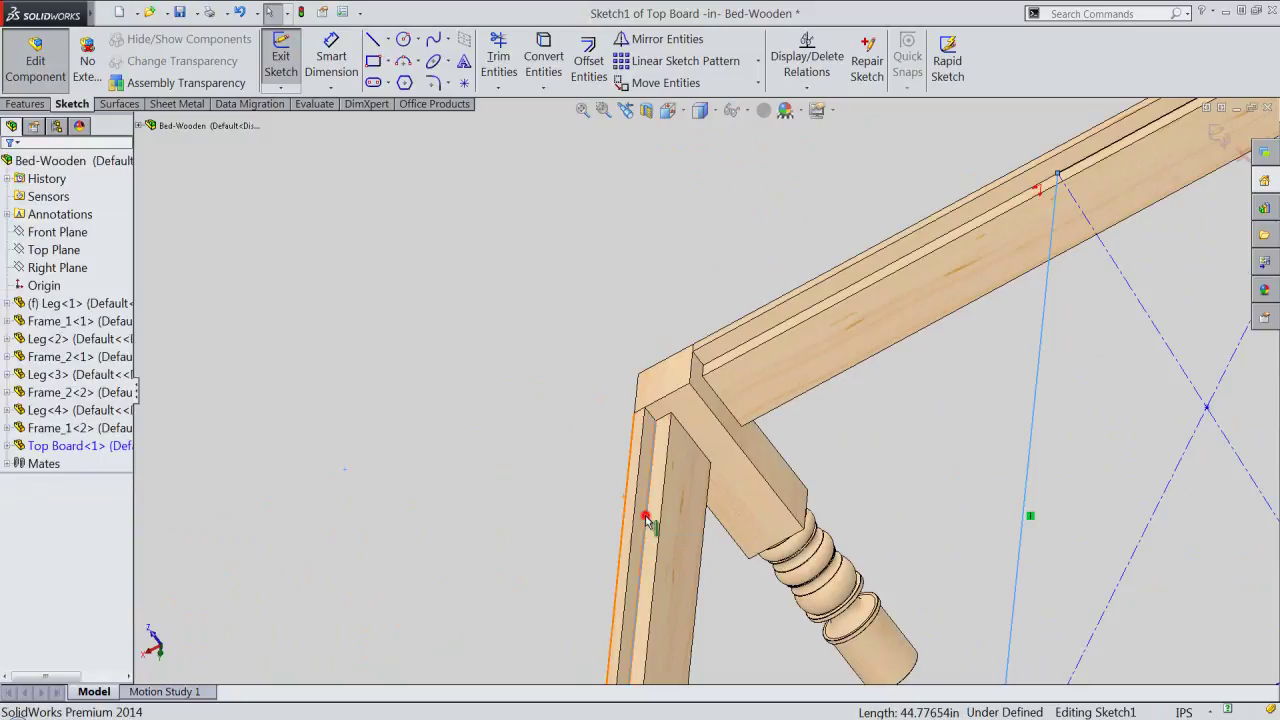
left_click(645, 517, "ctrl")
left_click(686, 456)
Step: Make the short sketch line across the frame collinear with the rail edge
scroll(551, 325, "up", 1)
scroll(551, 325, "up", 1)
scroll(551, 325, "up", 2)
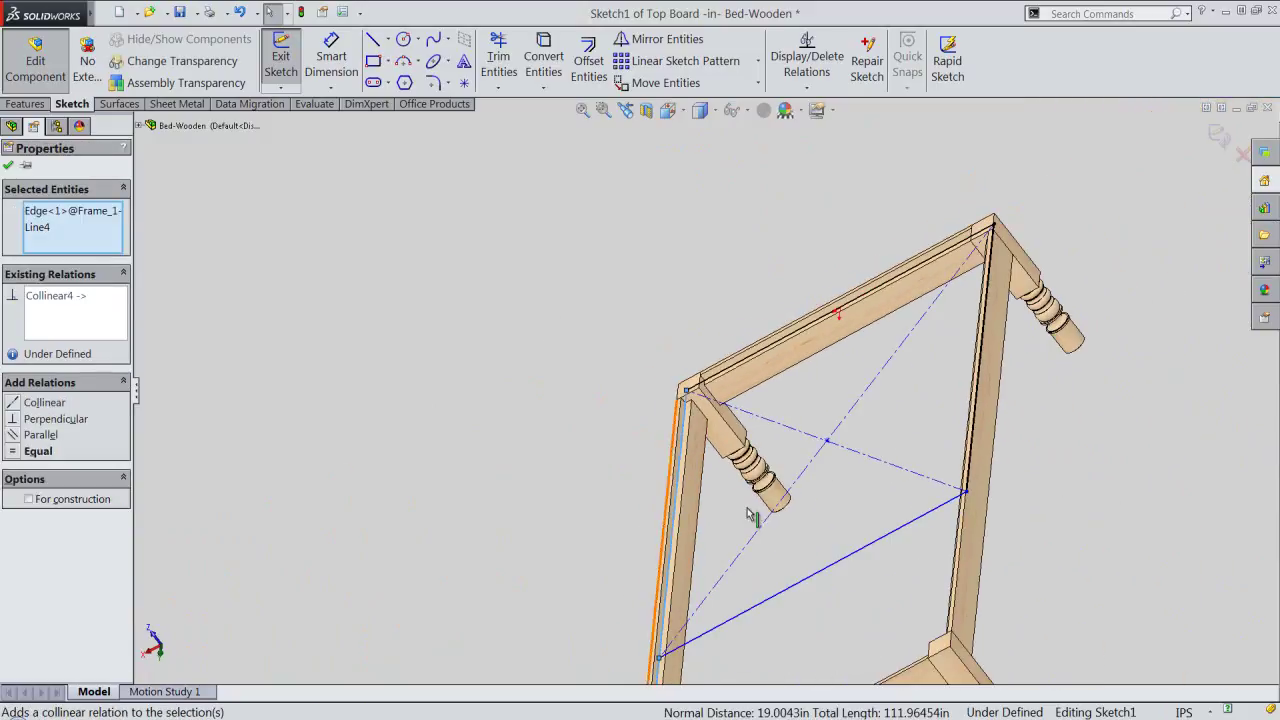
left_click(851, 557)
left_click(670, 112)
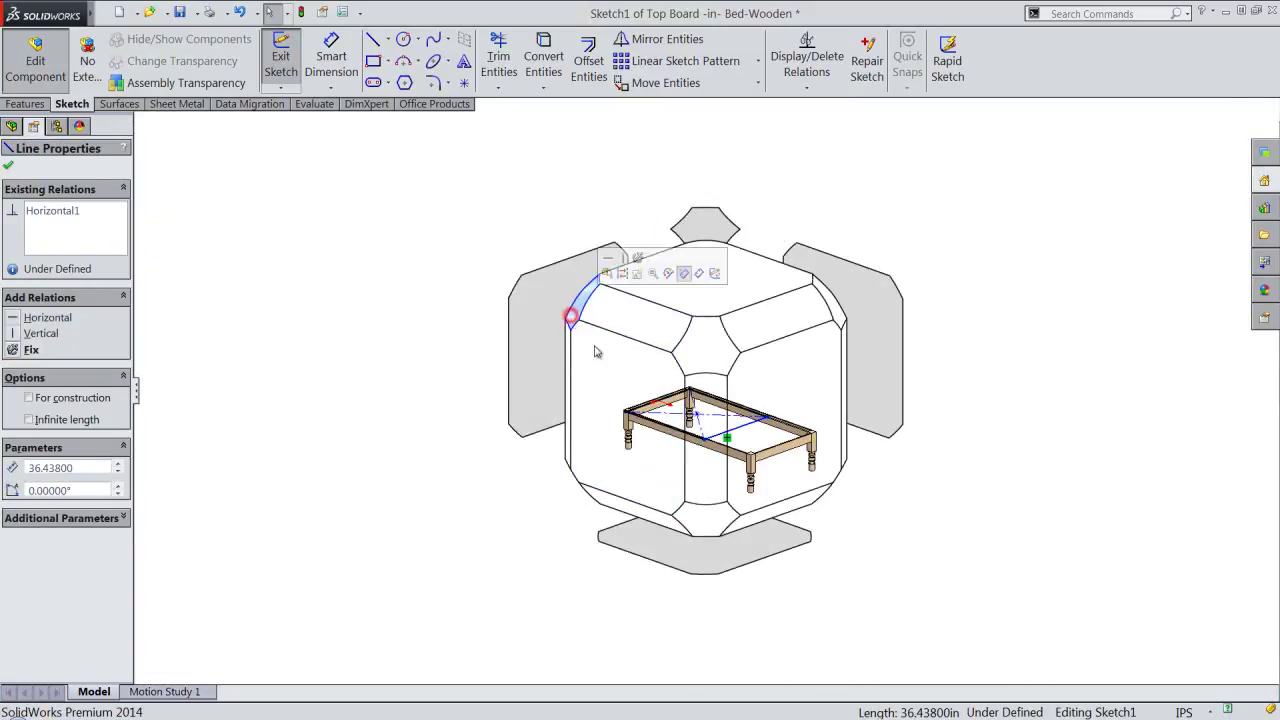
left_click(574, 306)
scroll(838, 332, "down", 2)
scroll(829, 337, "down", 2)
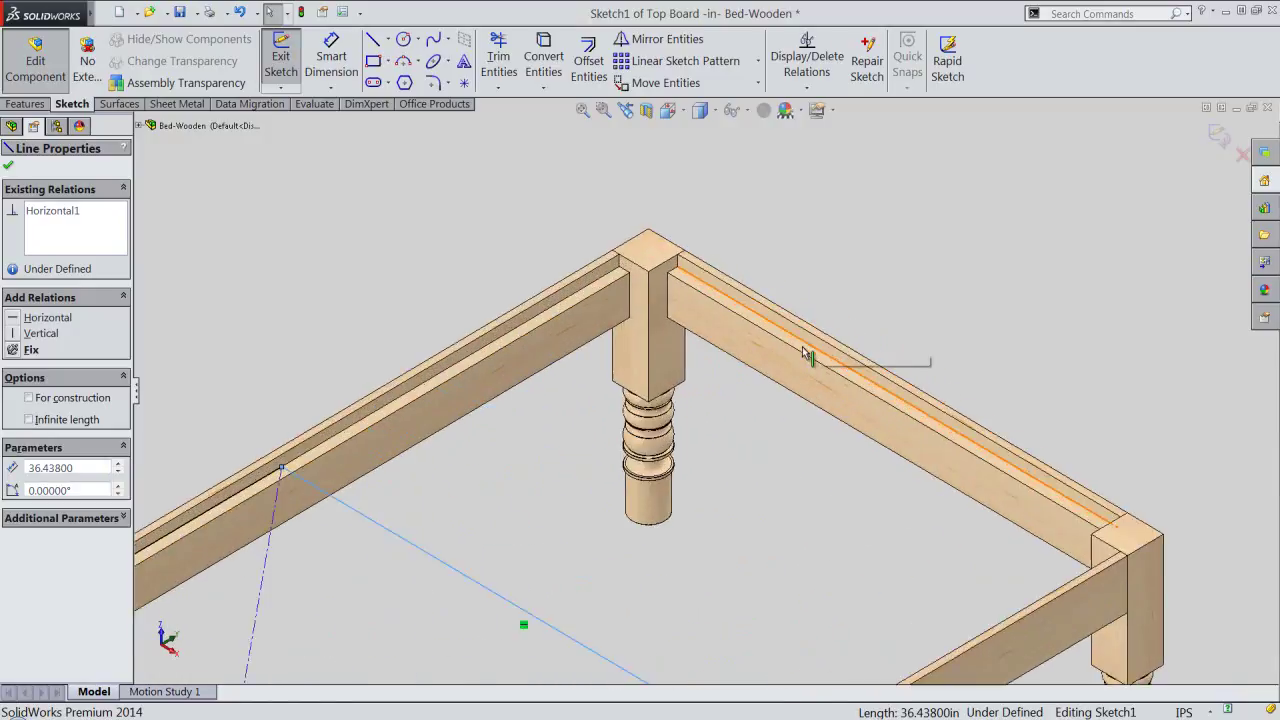
scroll(809, 357, "down", 2)
left_click(803, 355, "ctrl")
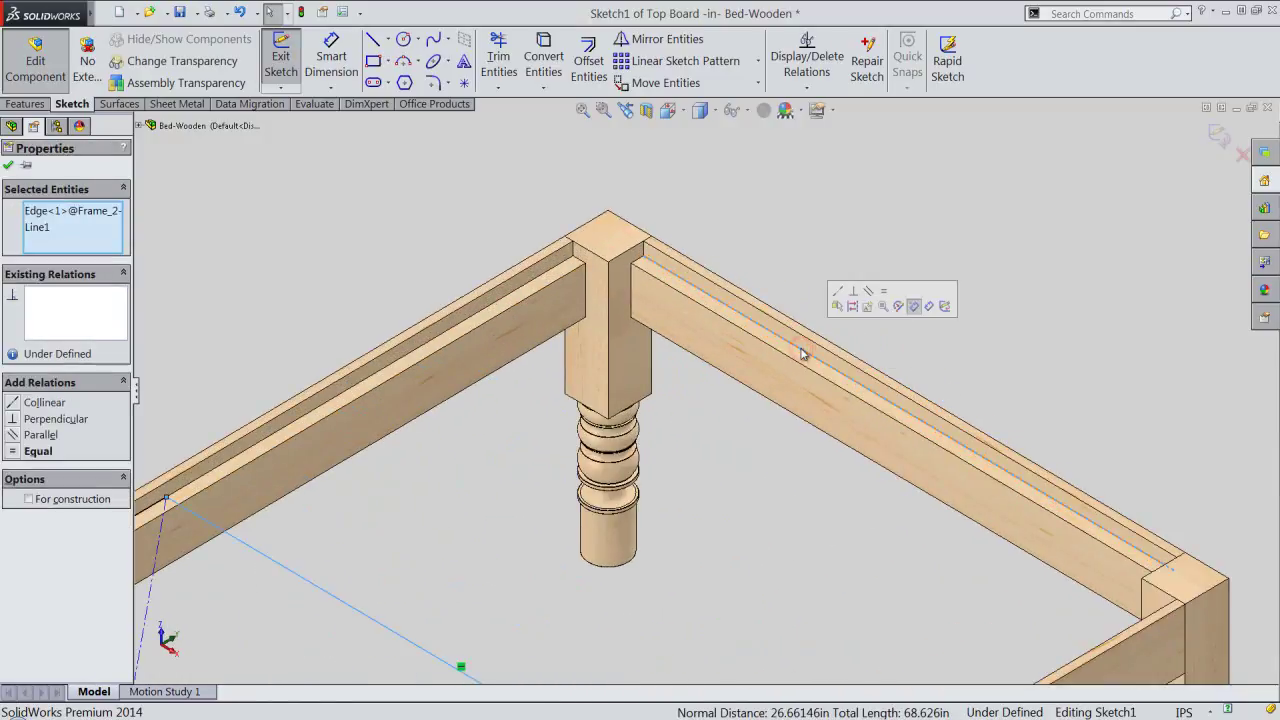
left_click(842, 290)
left_click(860, 263)
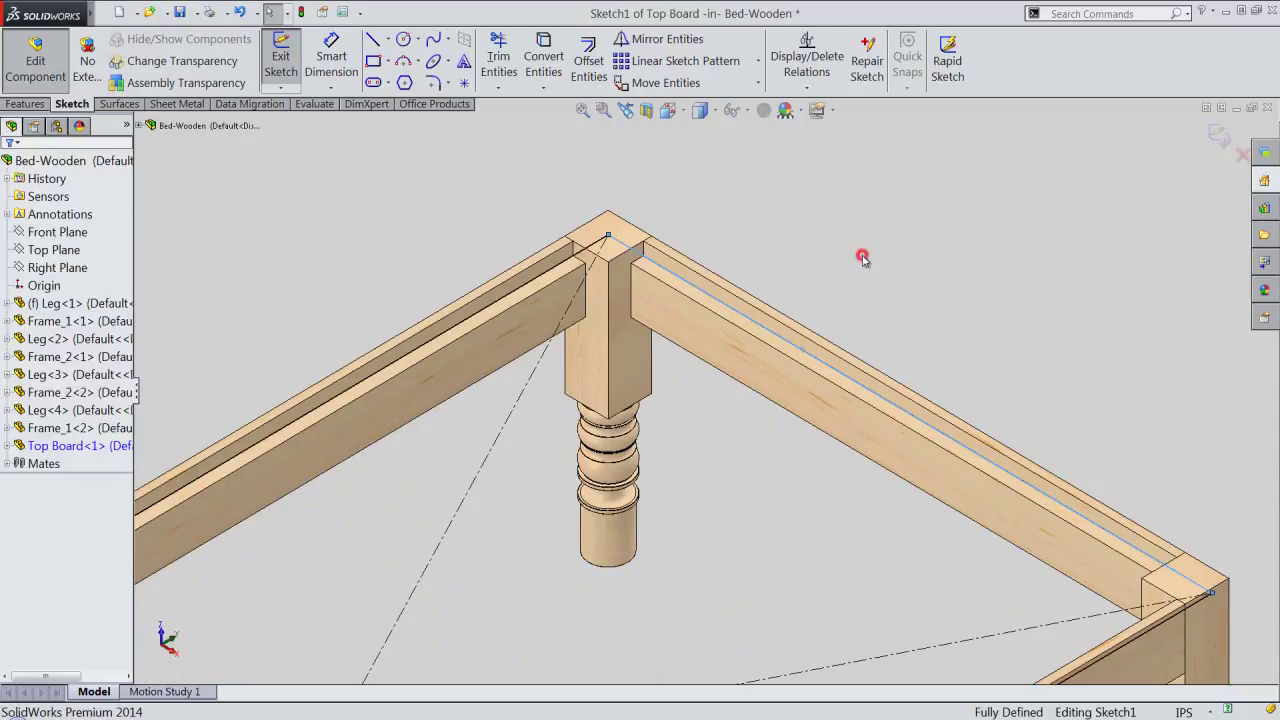
Step: Fit the whole bed frame in view and choose a view from above
left_click(585, 110)
scroll(786, 516, "down", 2)
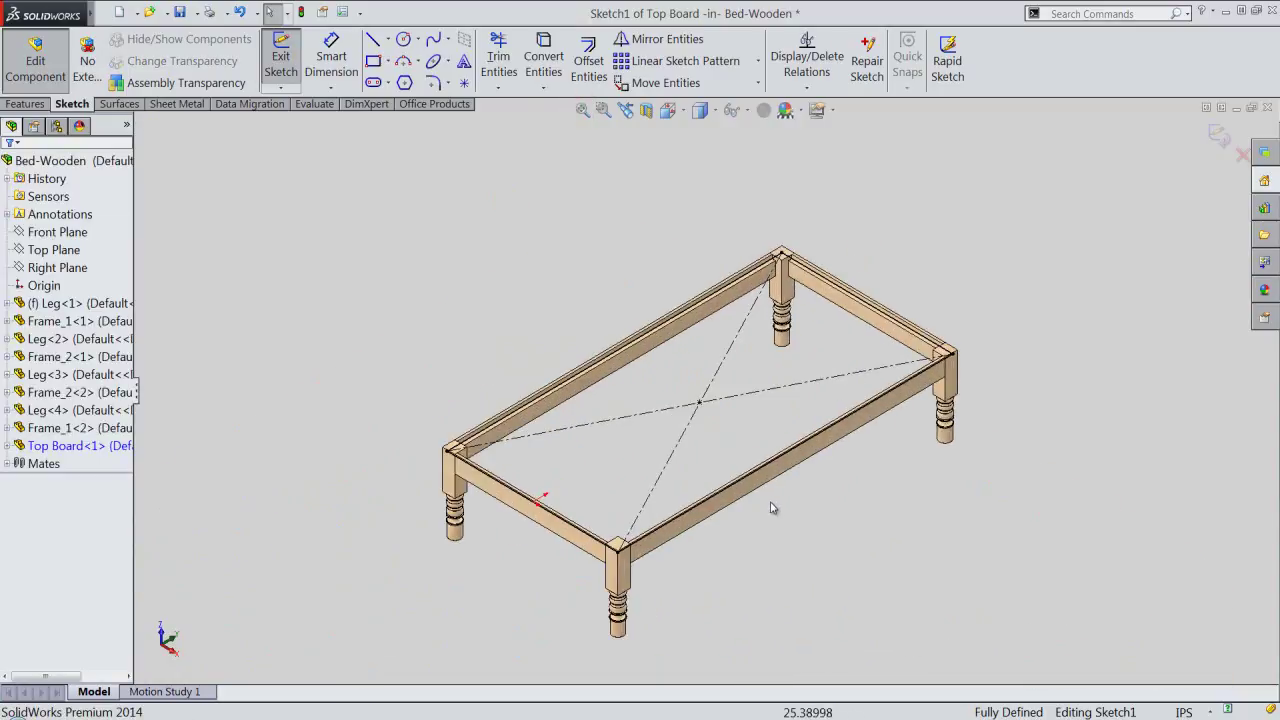
scroll(767, 504, "down", 2)
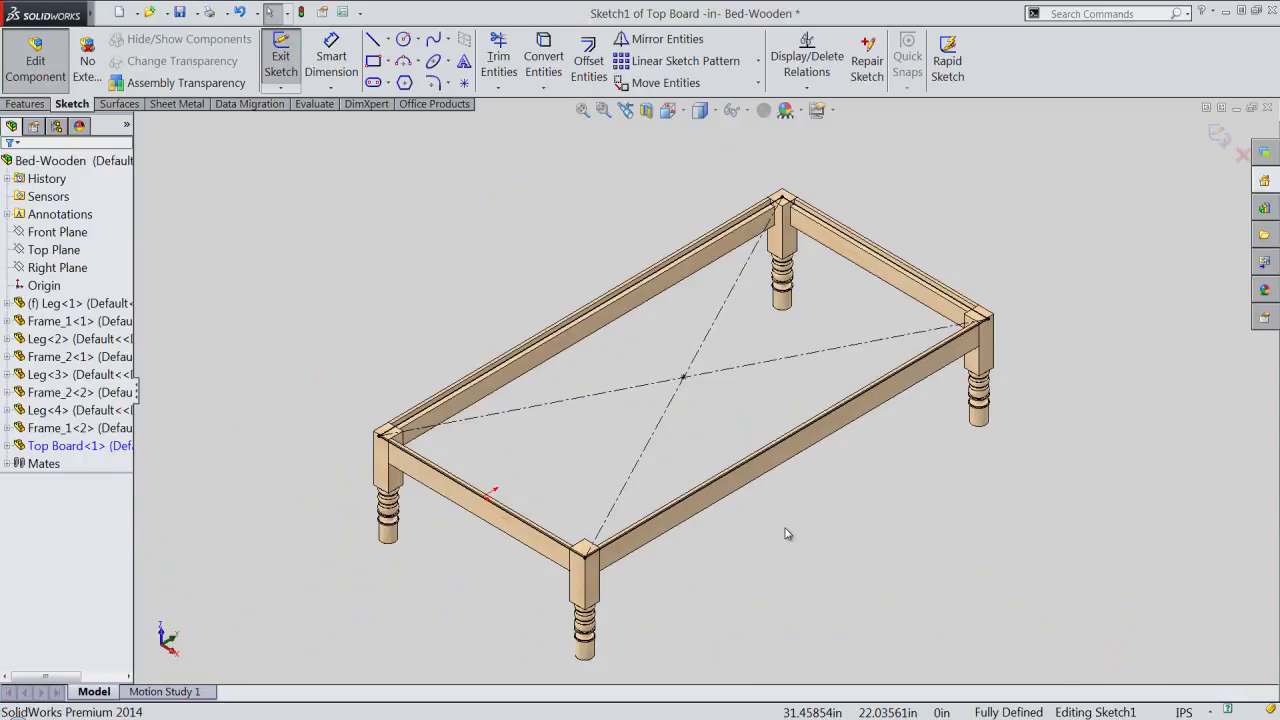
left_click(676, 113)
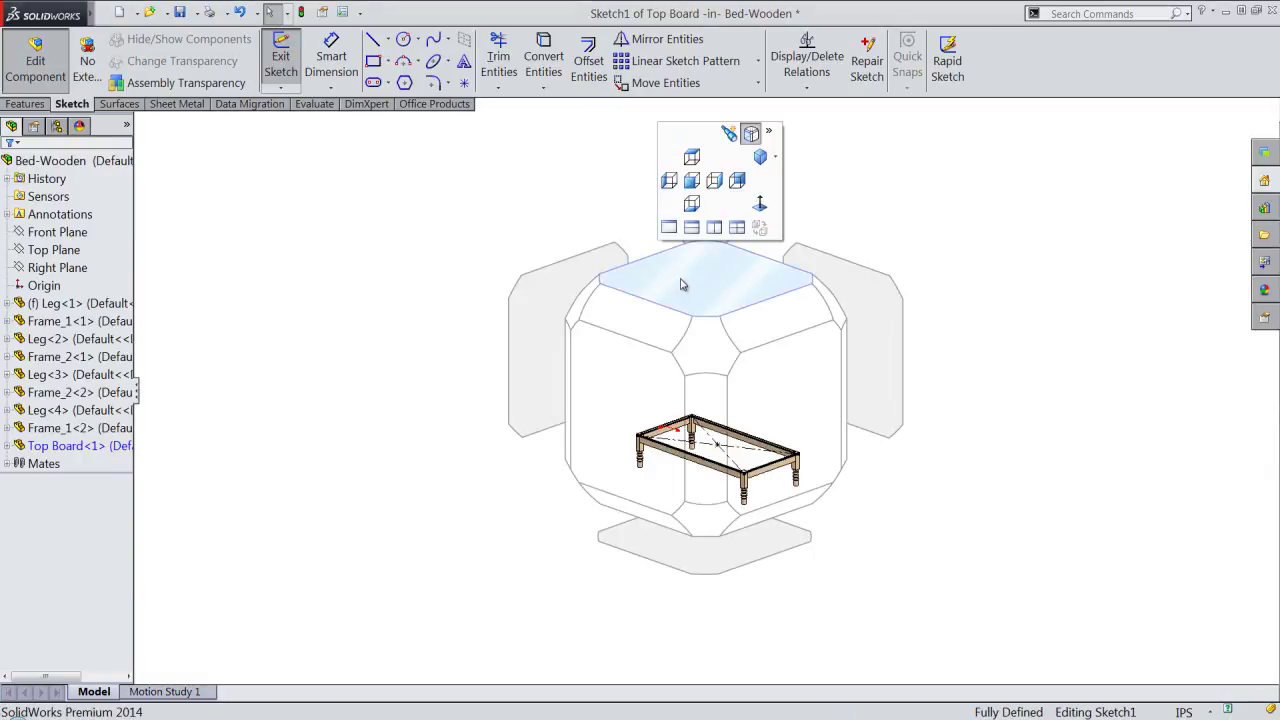
Step: From the top view, draw the 2.125 in horizontal line under the top-left corner post
left_click(680, 285)
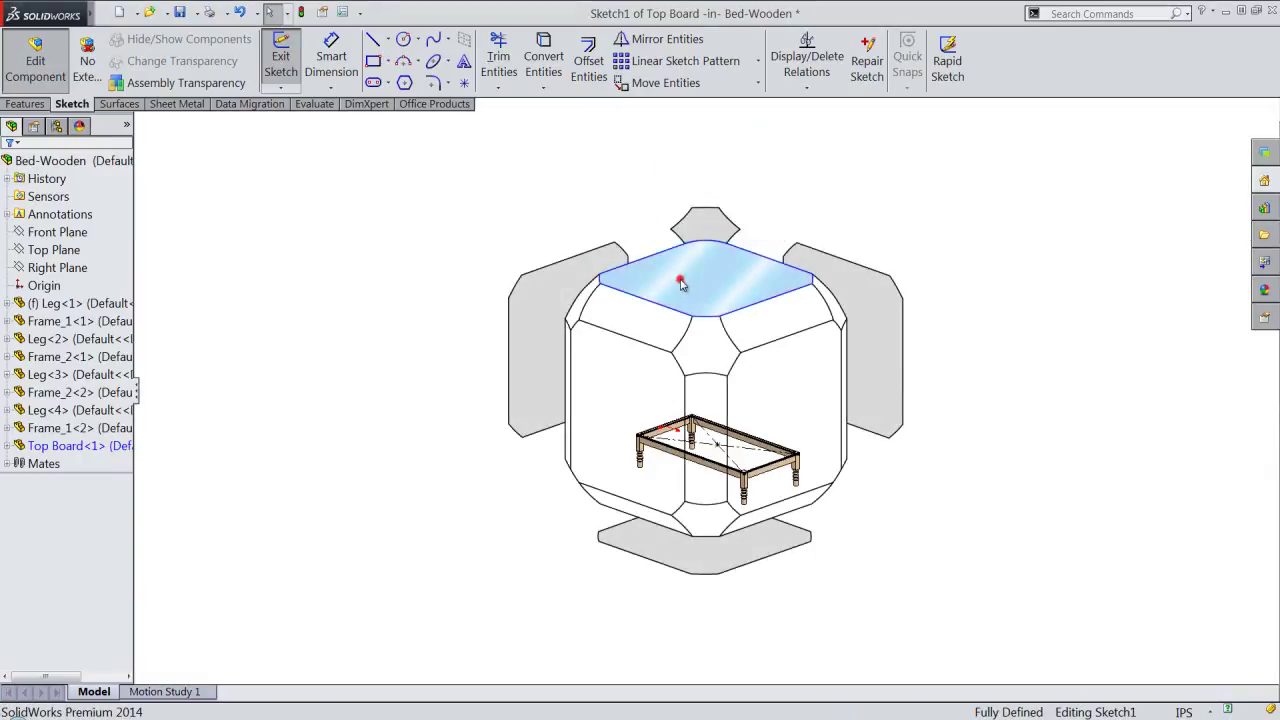
scroll(550, 286, "down", 2)
scroll(545, 285, "down", 2)
scroll(550, 300, "down", 3)
scroll(560, 317, "down", 2)
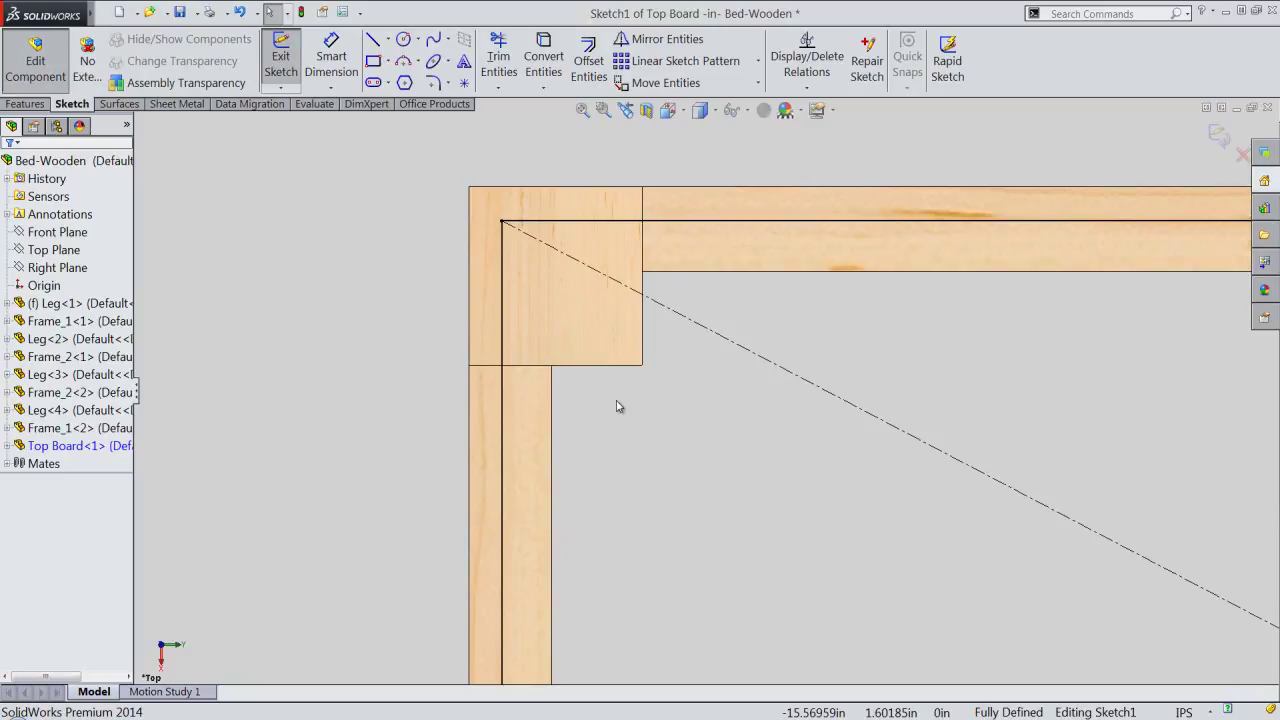
right_click(596, 396)
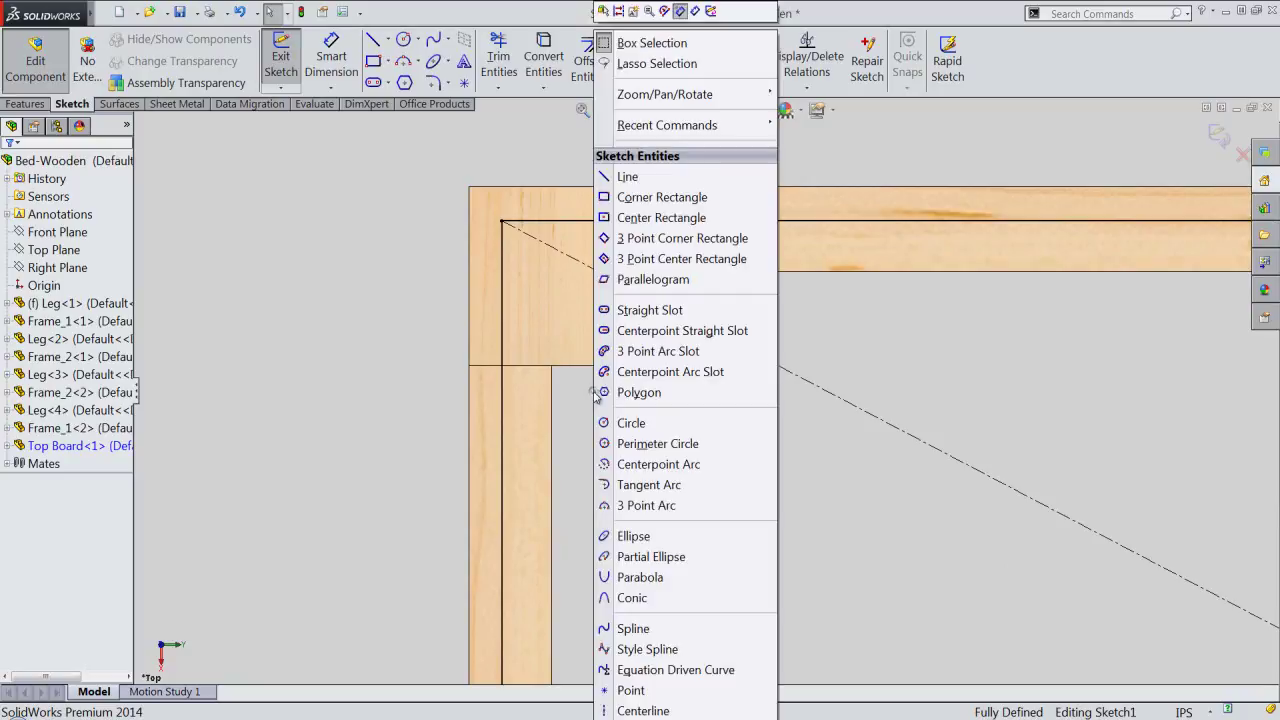
left_click(618, 176)
scroll(517, 350, "down", 2)
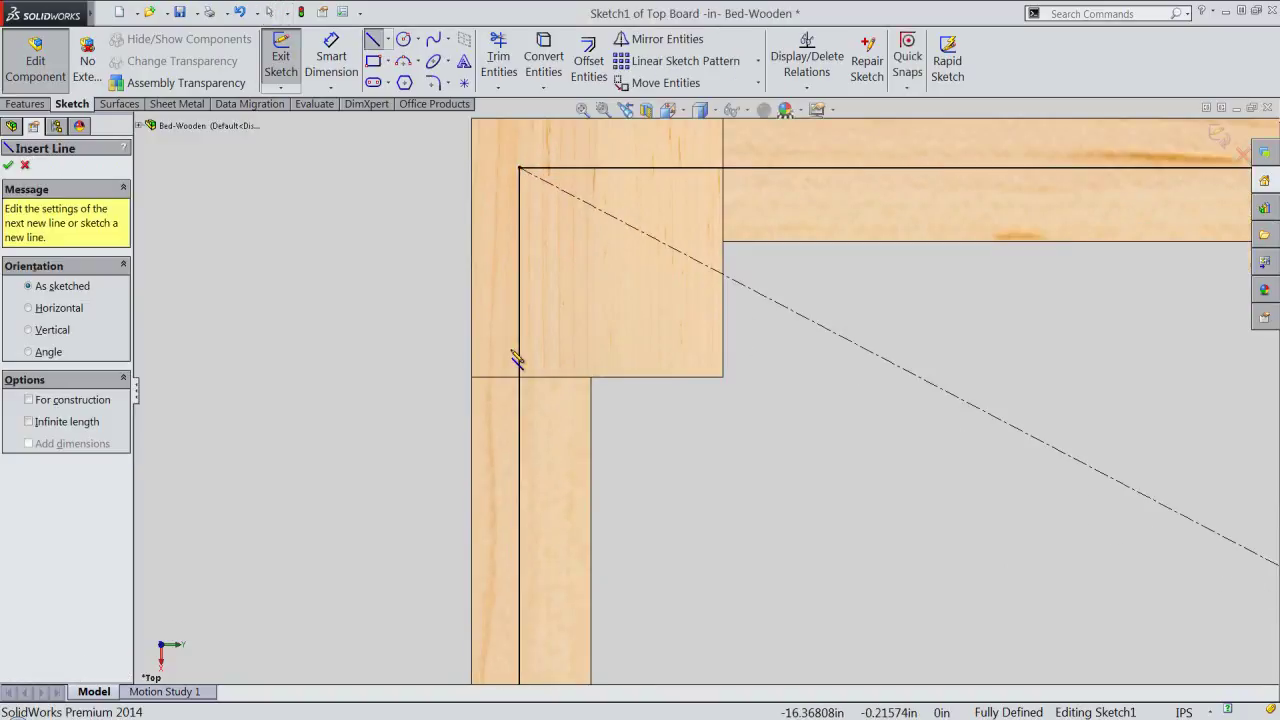
left_click(722, 378)
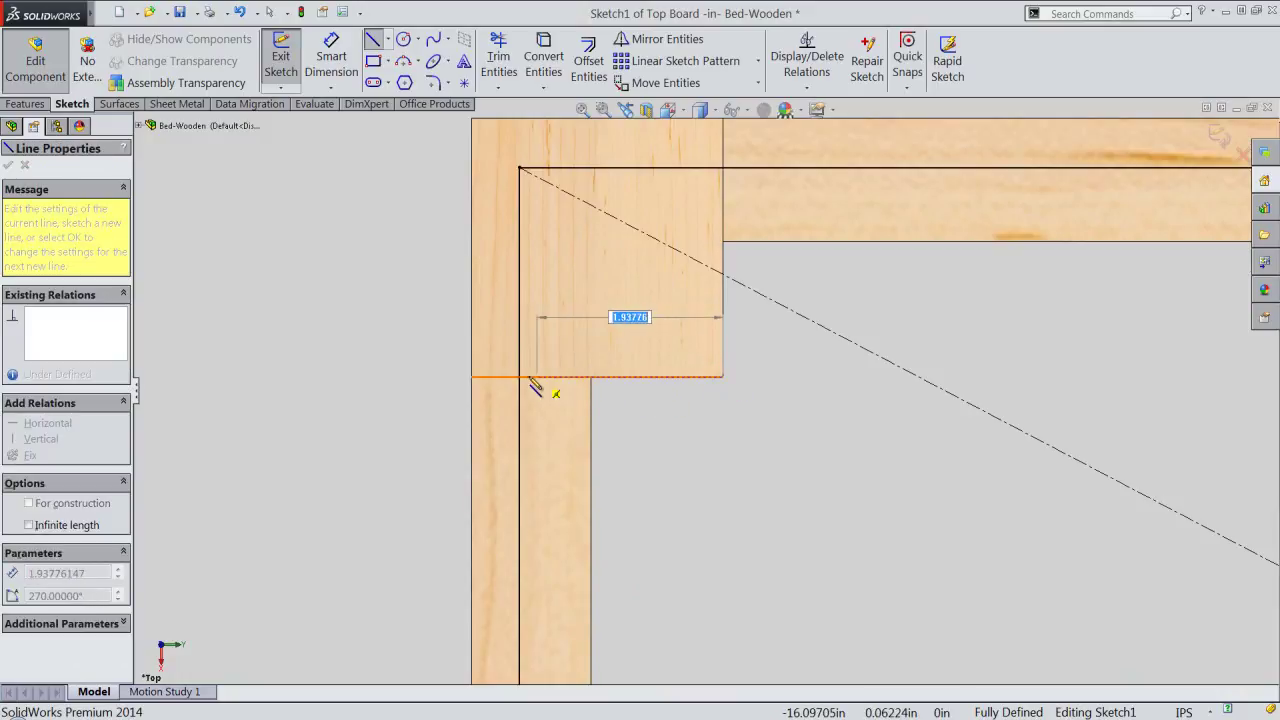
left_click(521, 380)
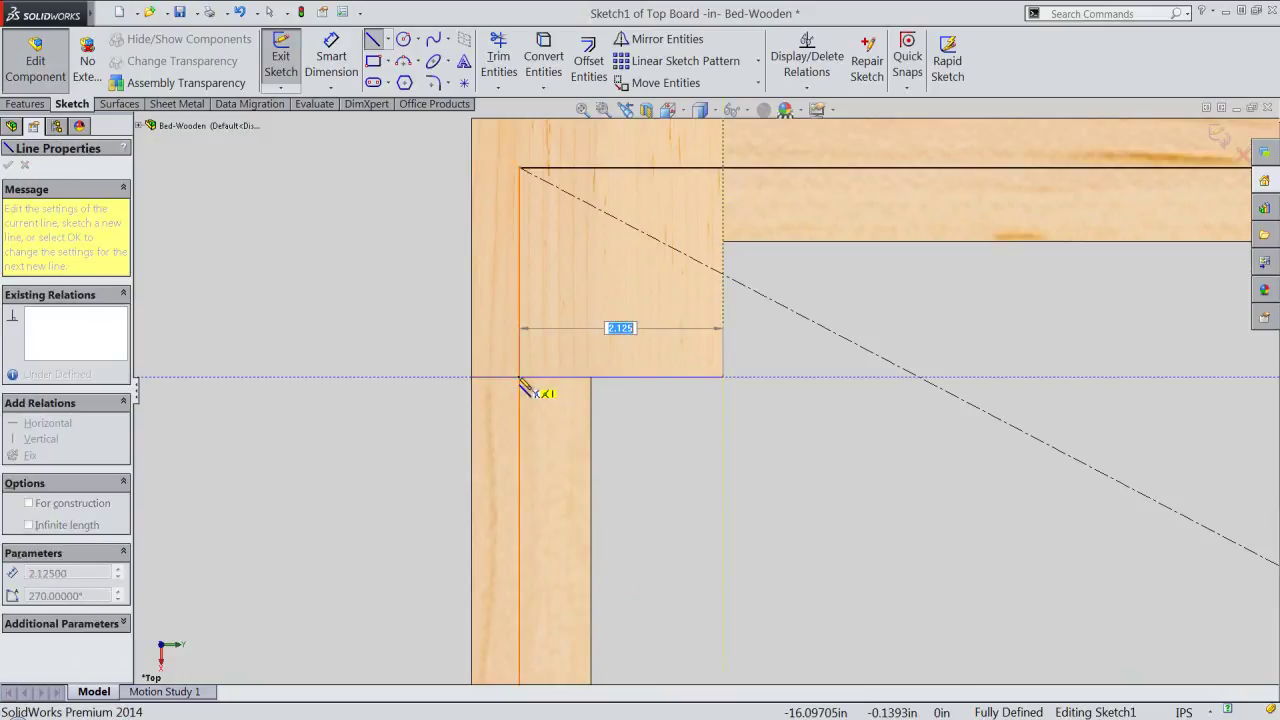
left_click(520, 378)
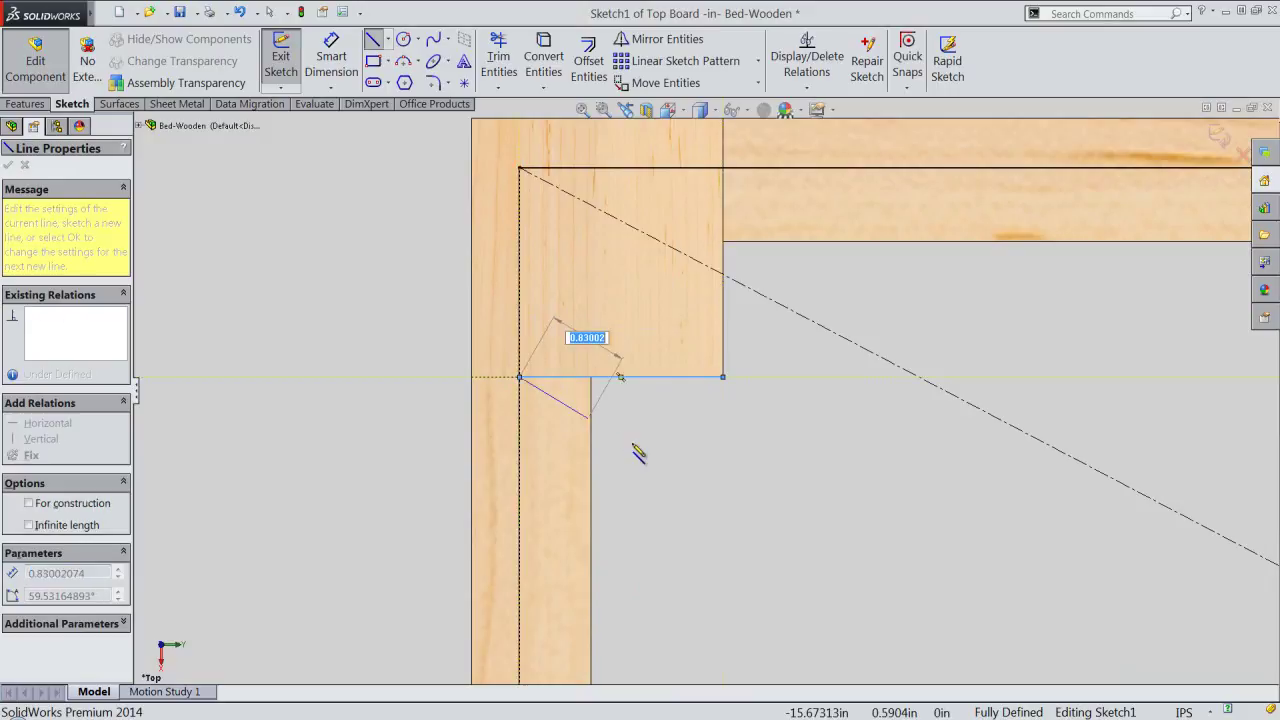
key("Escape")
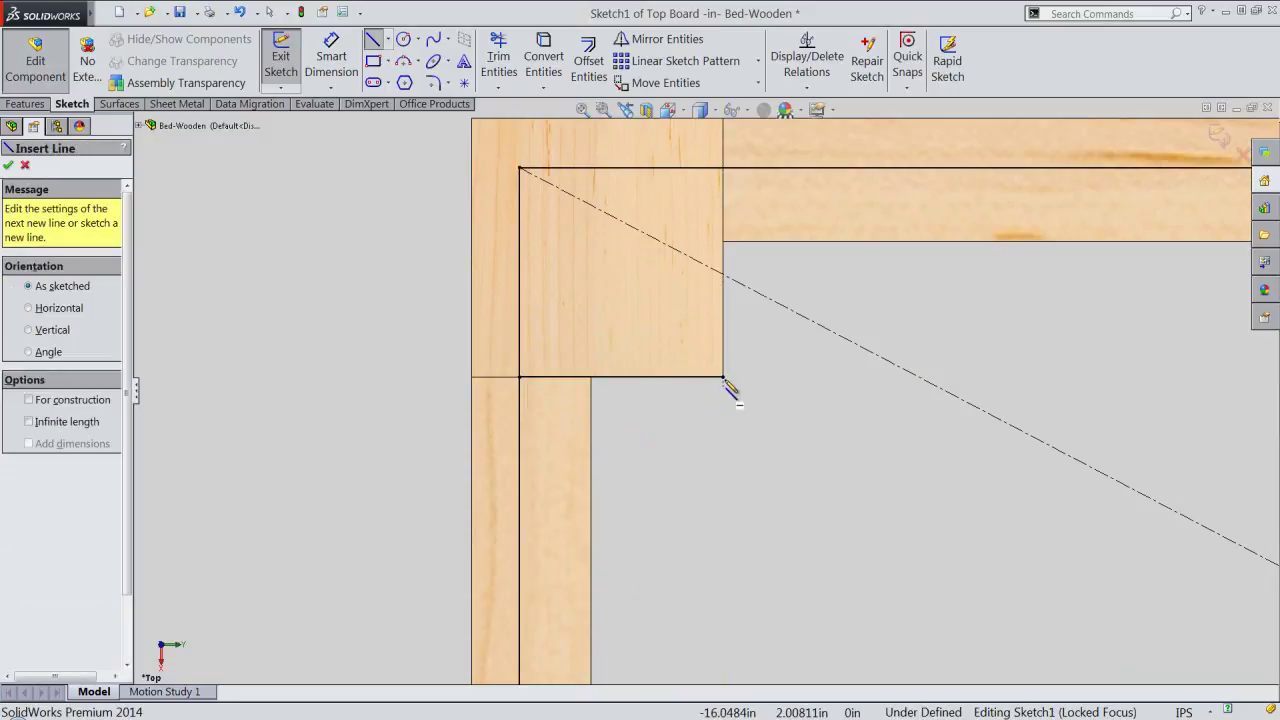
Step: Draw the vertical line from the top-left post's corner up to the board's edge
left_click(723, 377)
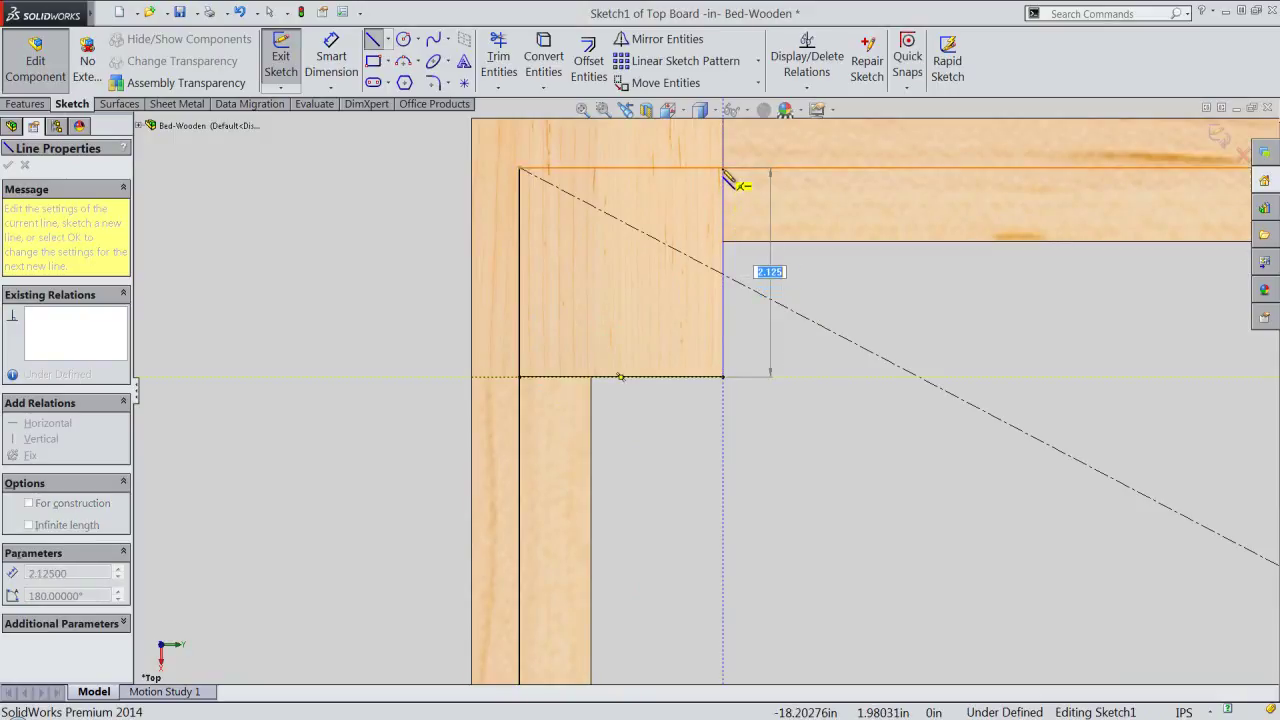
left_click(724, 170)
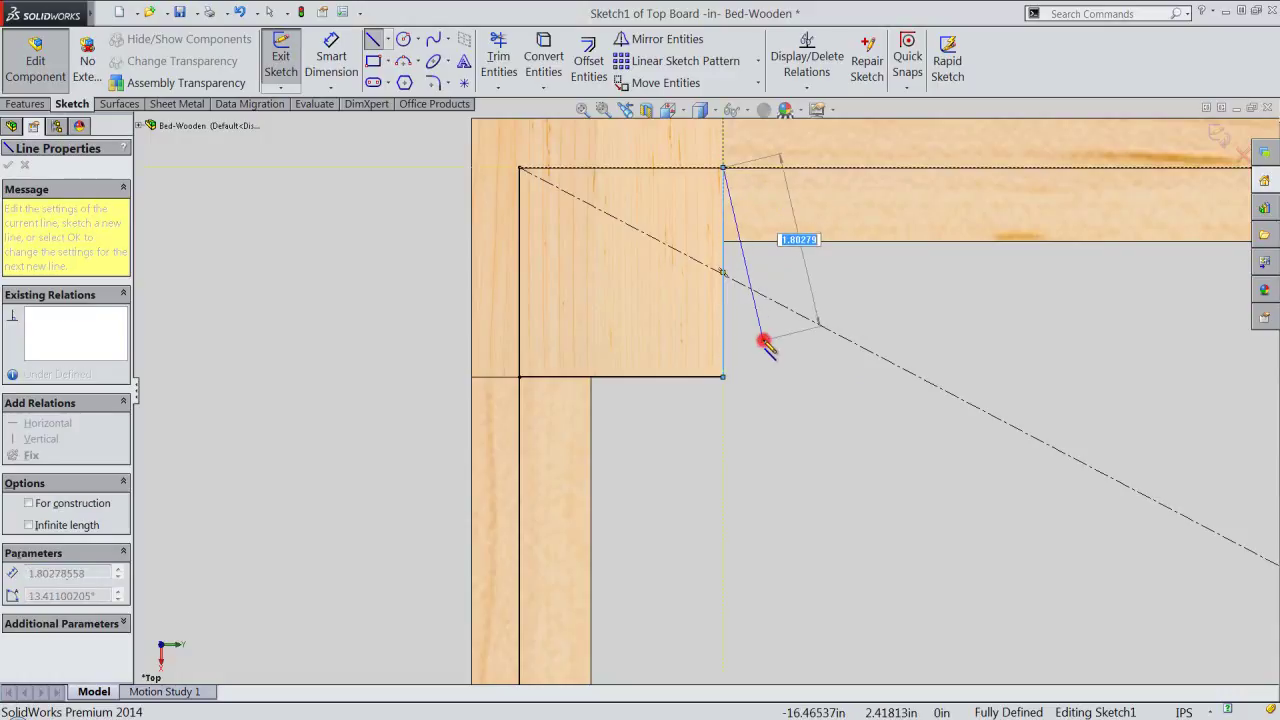
key("Escape")
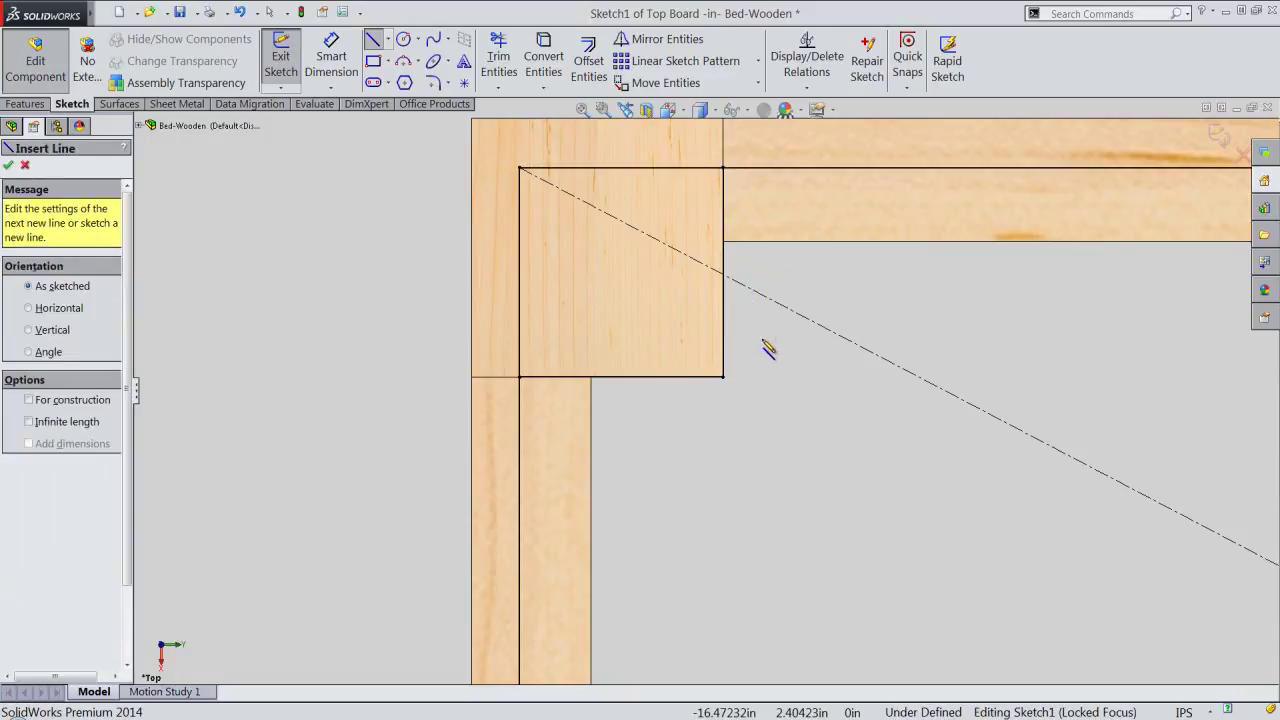
scroll(500, 378, "up", 2)
scroll(500, 380, "up", 3)
scroll(497, 385, "up", 1)
scroll(497, 385, "up", 1)
scroll(500, 386, "up", 2)
scroll(1127, 414, "down", 1)
scroll(1106, 381, "down", 2)
scroll(995, 398, "down", 2)
scroll(942, 385, "down", 1)
scroll(942, 385, "down", 1)
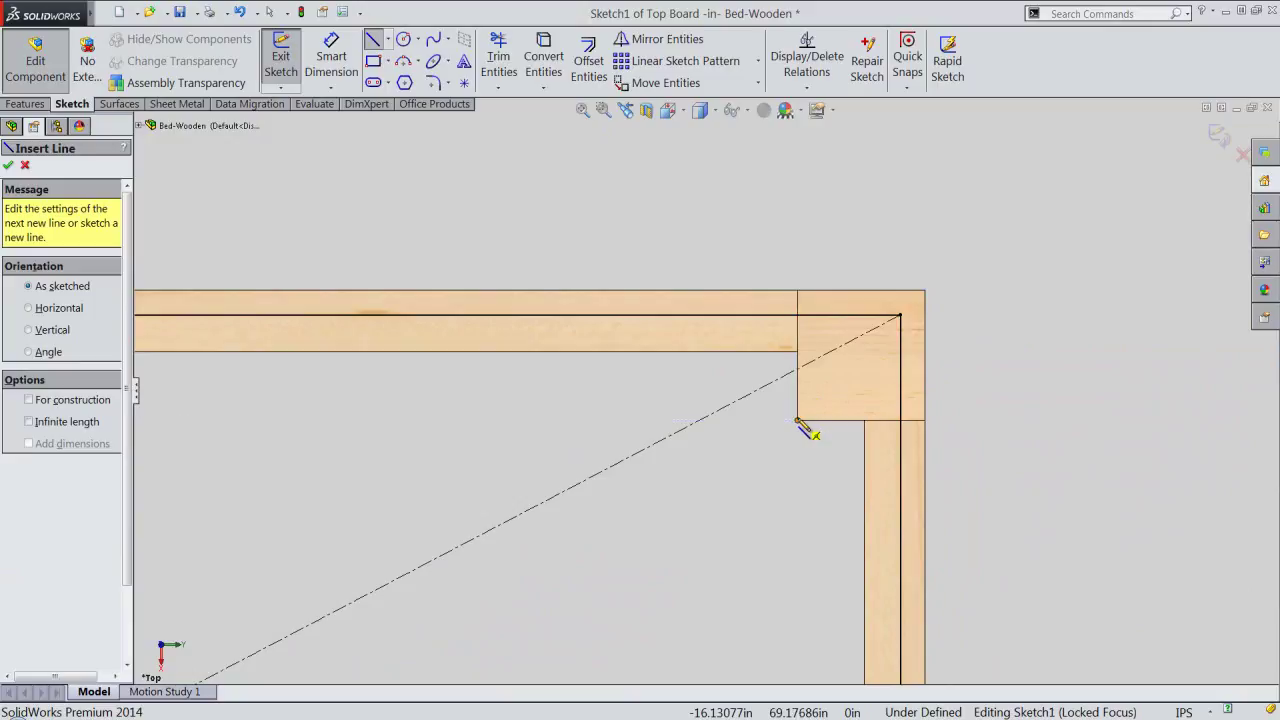
Step: Draw a vertical line along the top-right post's side and a 2.125 in horizontal line under it
left_click(798, 420)
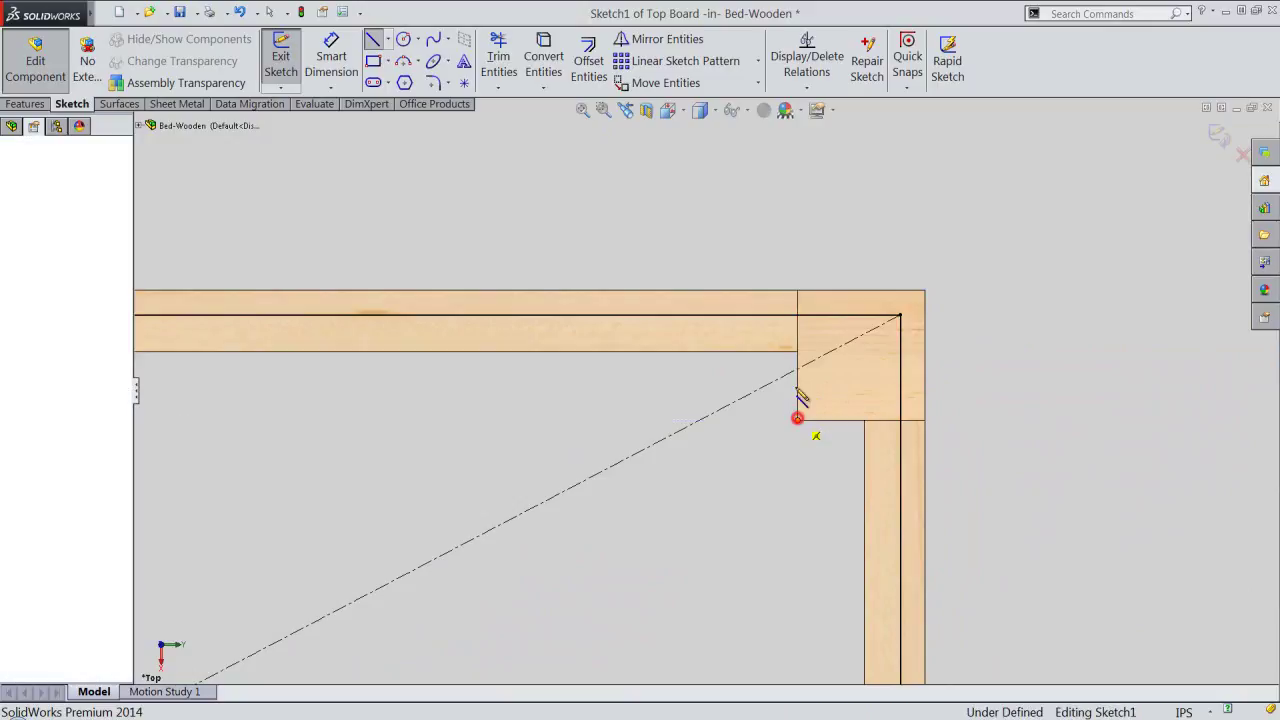
left_click(798, 316)
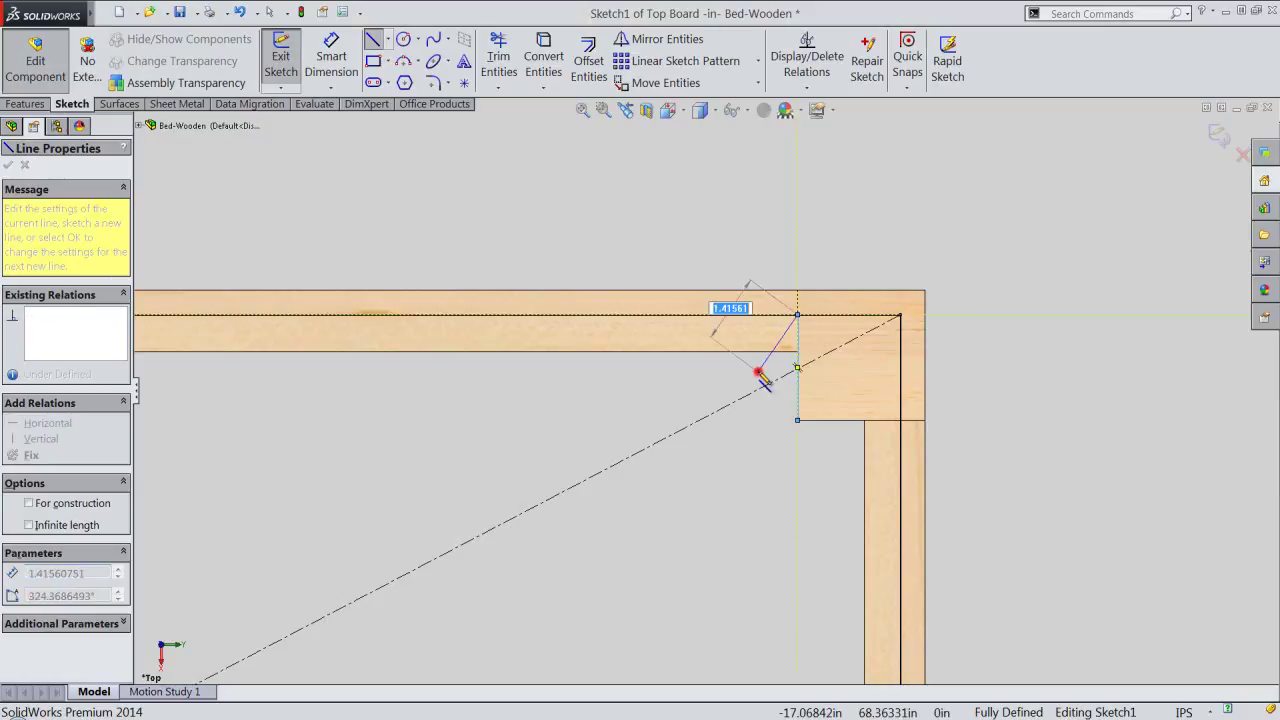
key("Escape")
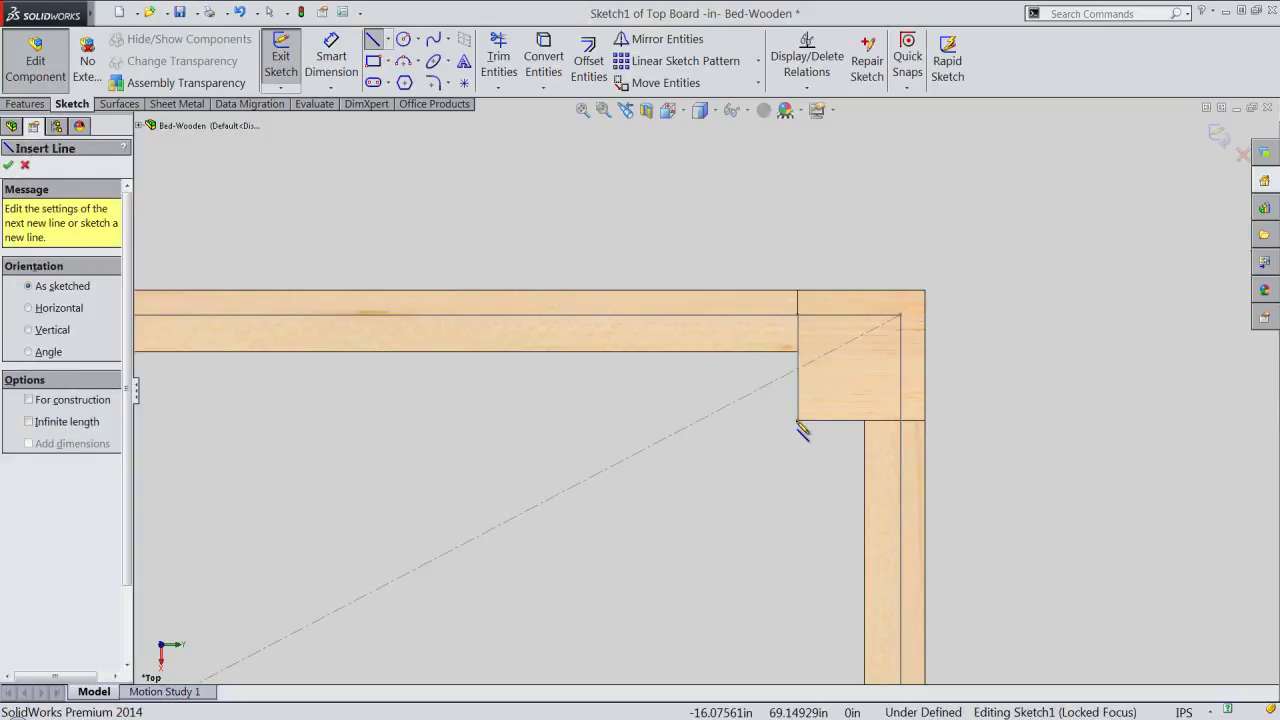
left_click(798, 420)
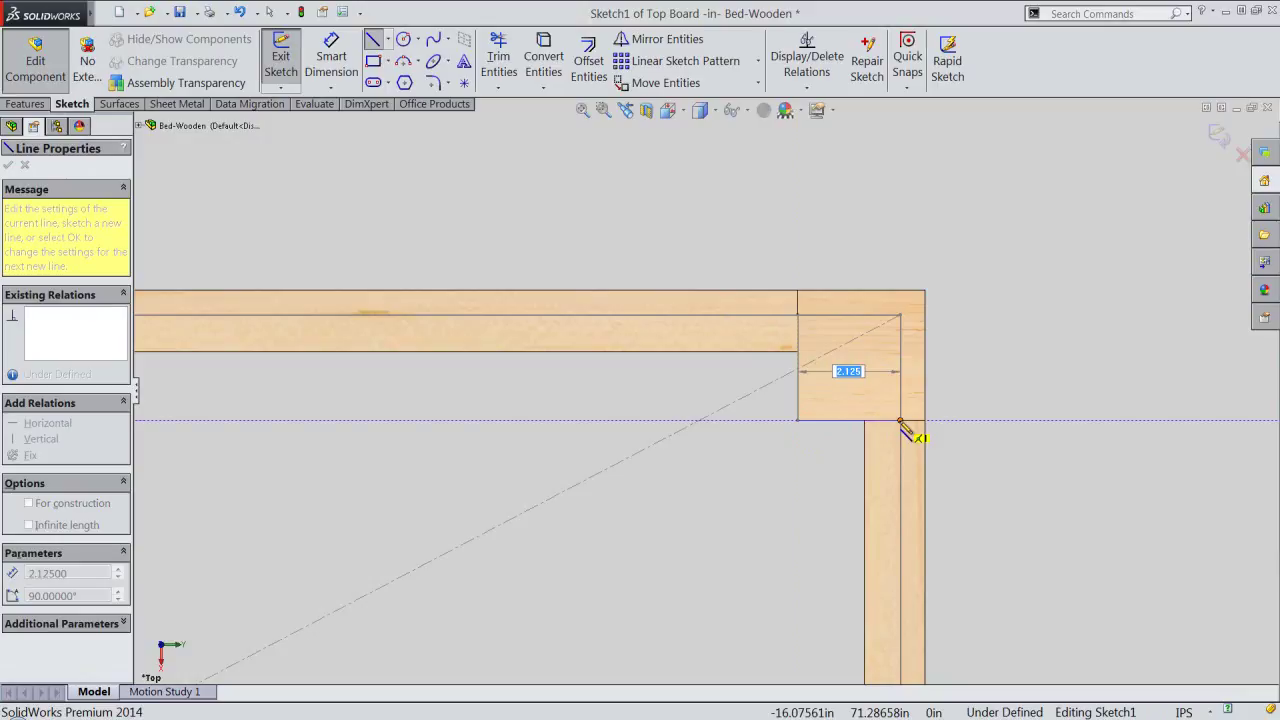
left_click(900, 421)
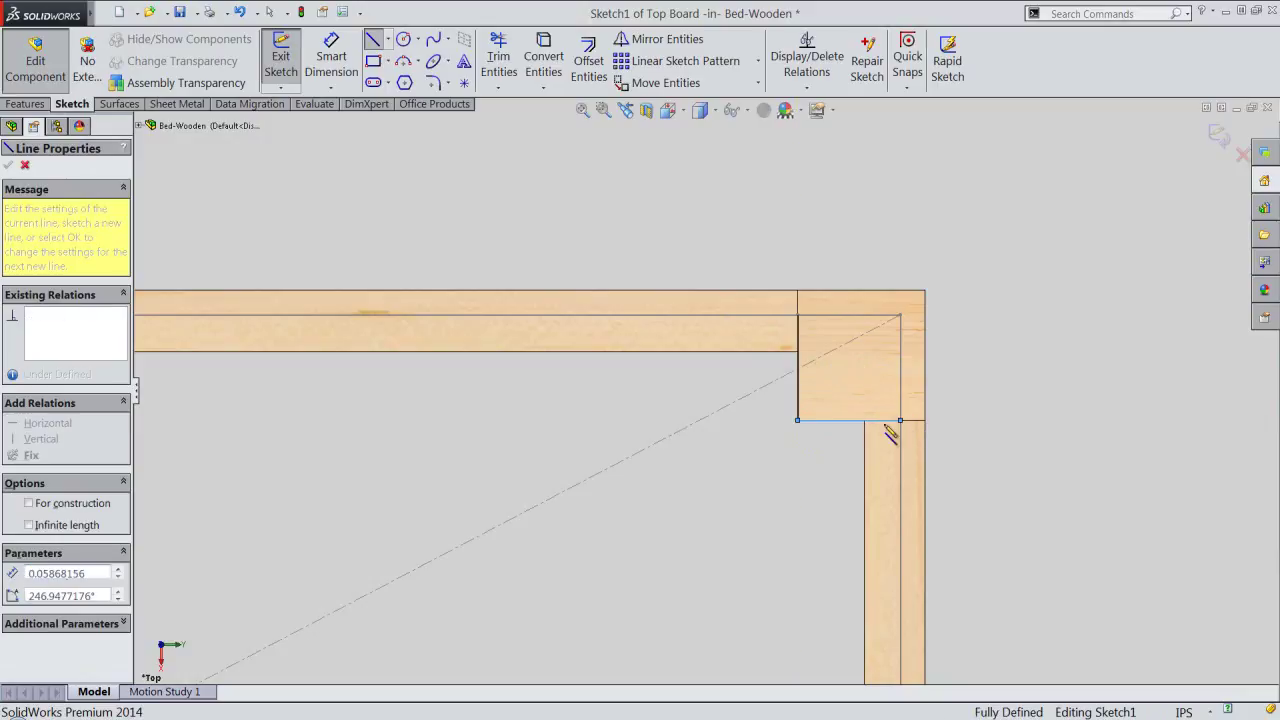
double_click(837, 443)
scroll(848, 253, "up", 2)
scroll(851, 251, "up", 2)
scroll(843, 257, "up", 2)
scroll(837, 266, "up", 2)
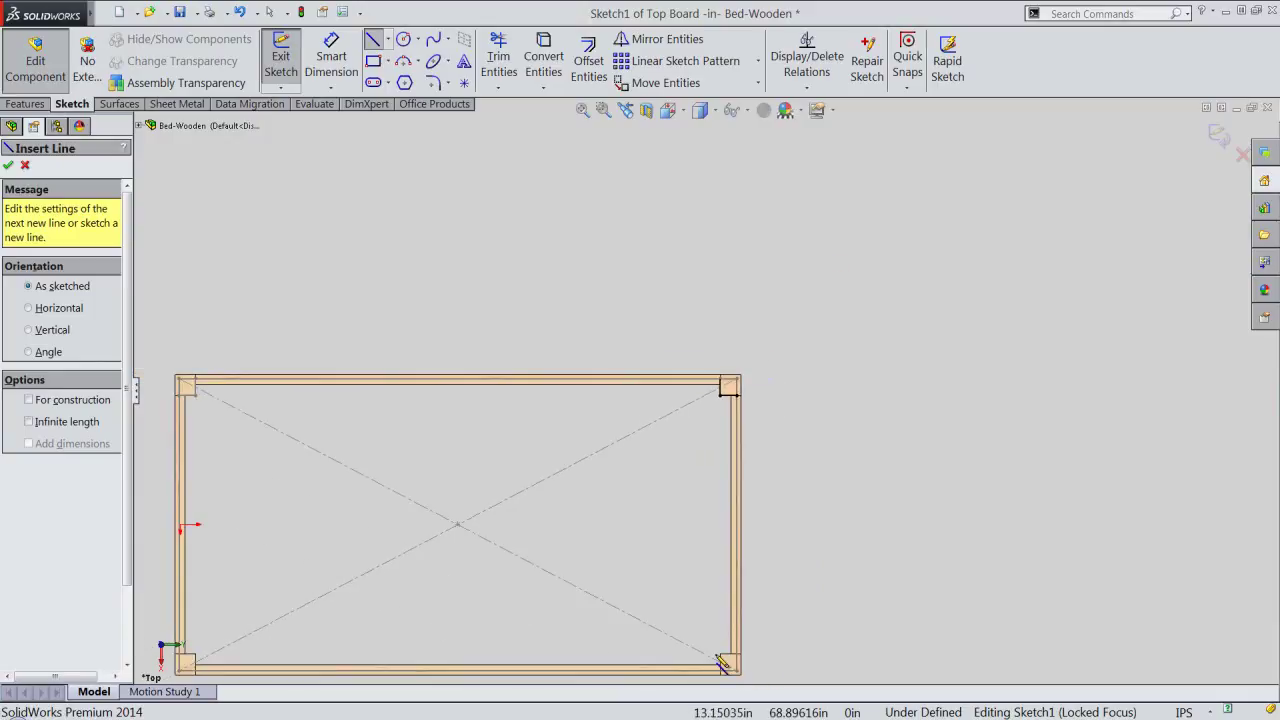
scroll(720, 663, "down", 1)
scroll(710, 648, "down", 1)
Step: Draw the vertical line down the side of the bottom-right corner block
scroll(718, 630, "down", 1)
scroll(717, 602, "down", 1)
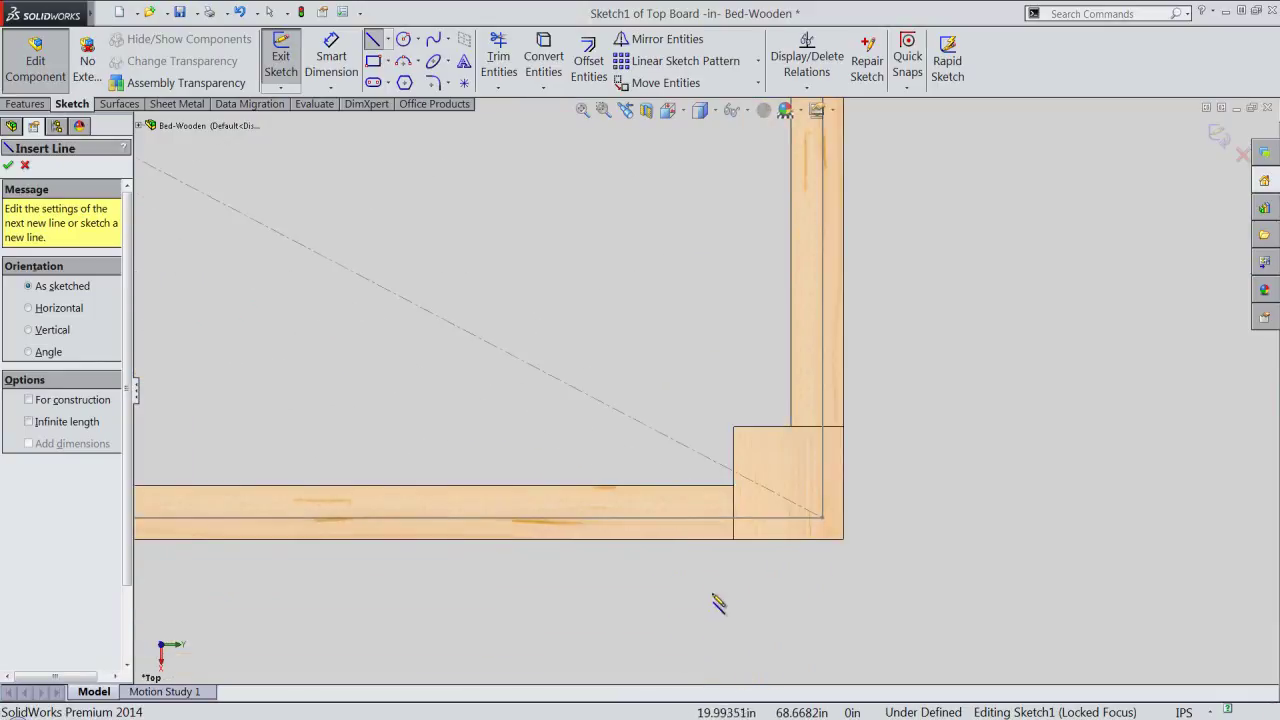
left_click(734, 428)
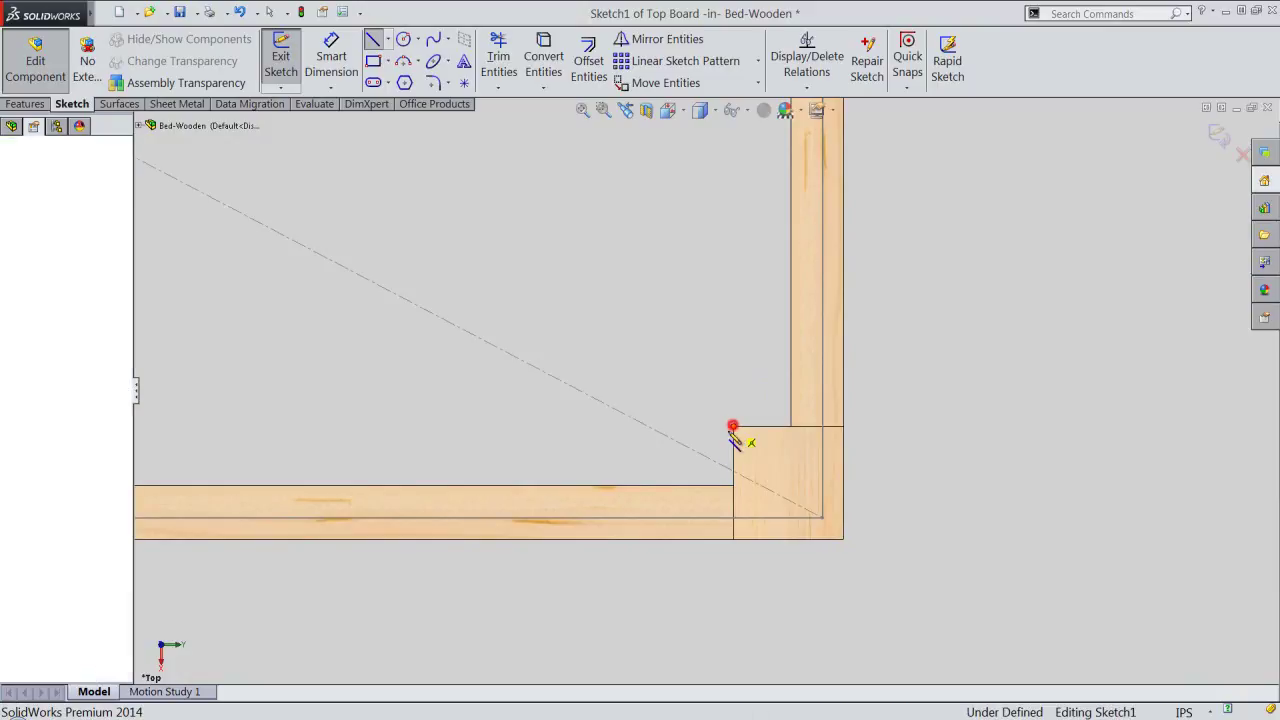
left_click(734, 518)
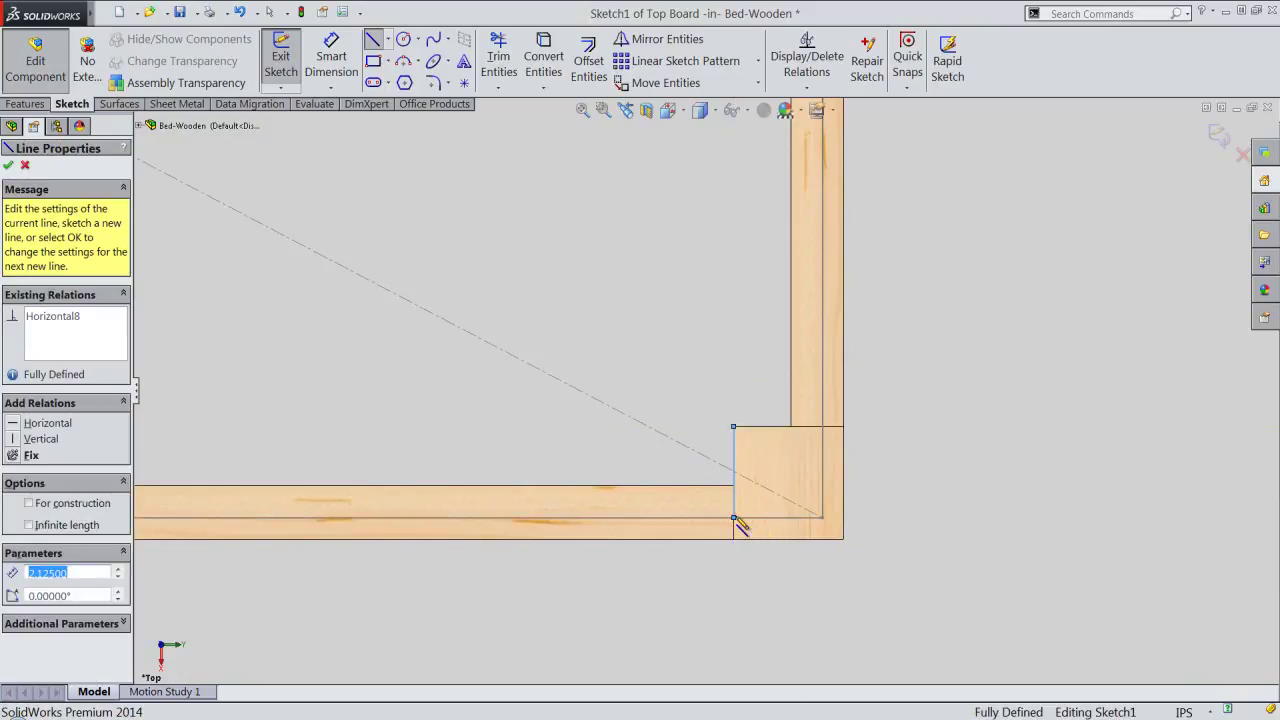
double_click(677, 466)
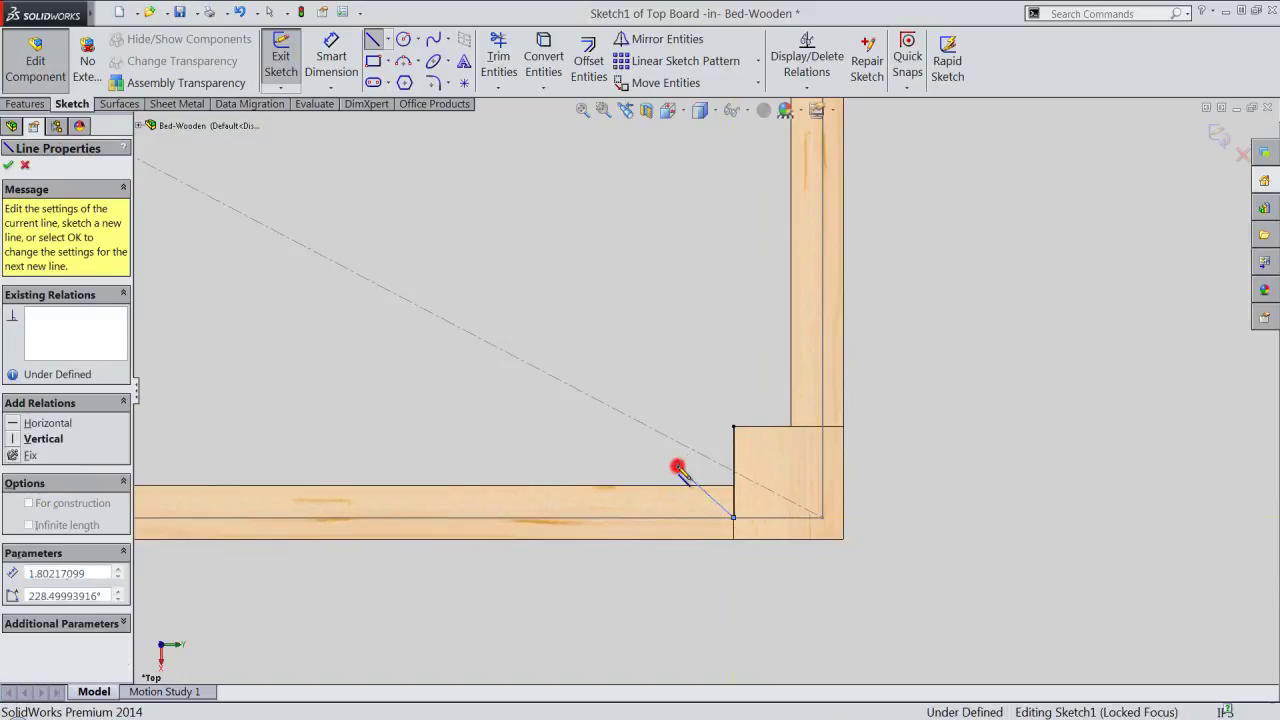
Step: Add a 2.125 in line along the block's top from its top-left corner
left_click(734, 428)
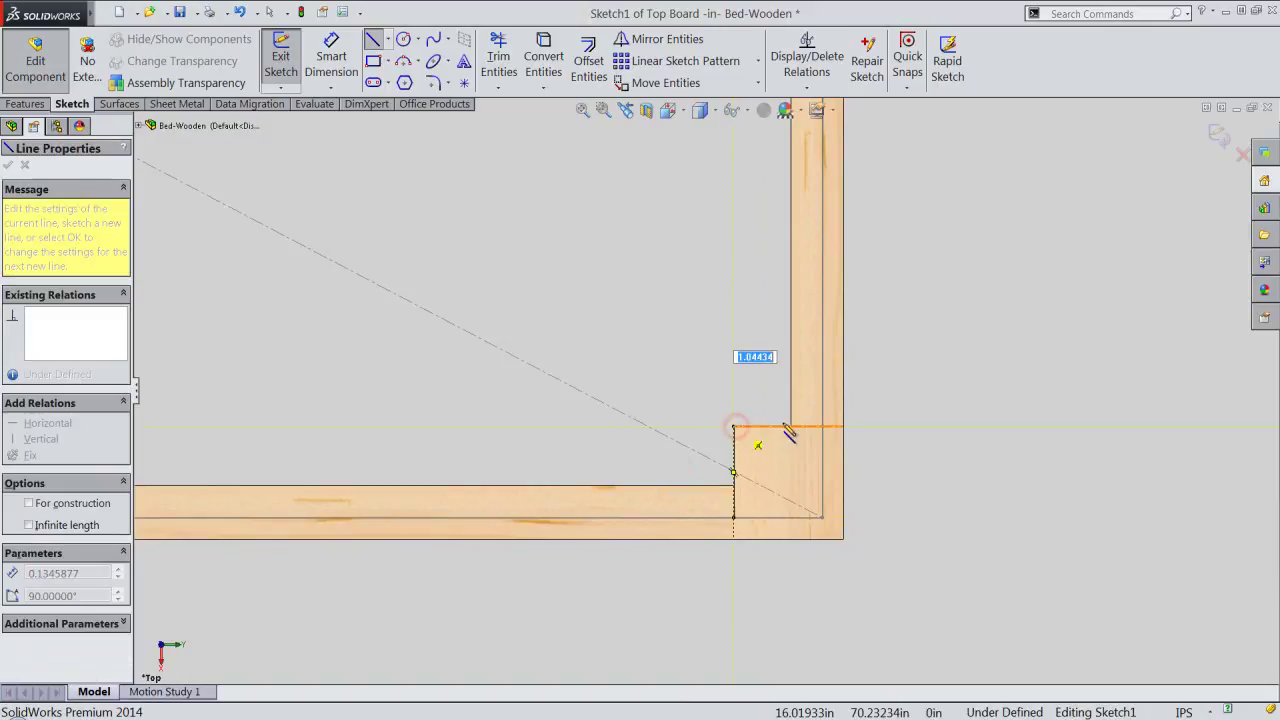
key("Return")
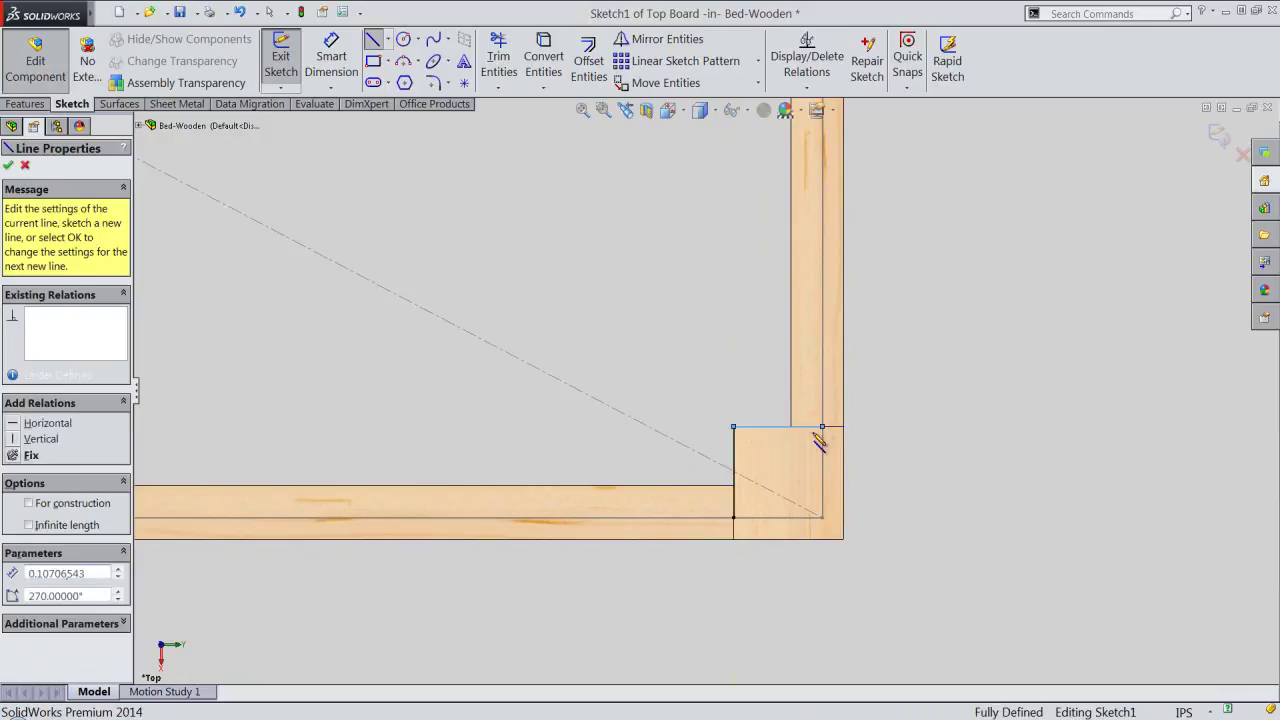
key("Escape")
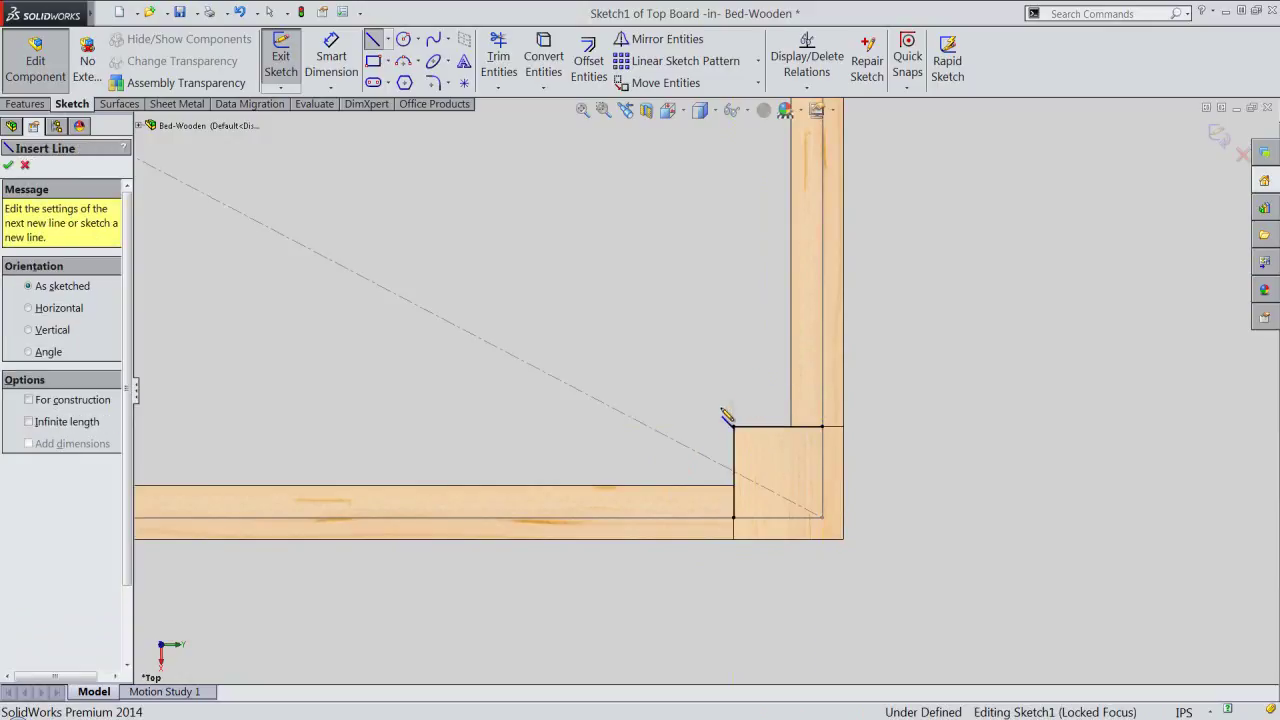
scroll(720, 400, "up", 2)
scroll(925, 510, "up", 2)
scroll(880, 508, "up", 2)
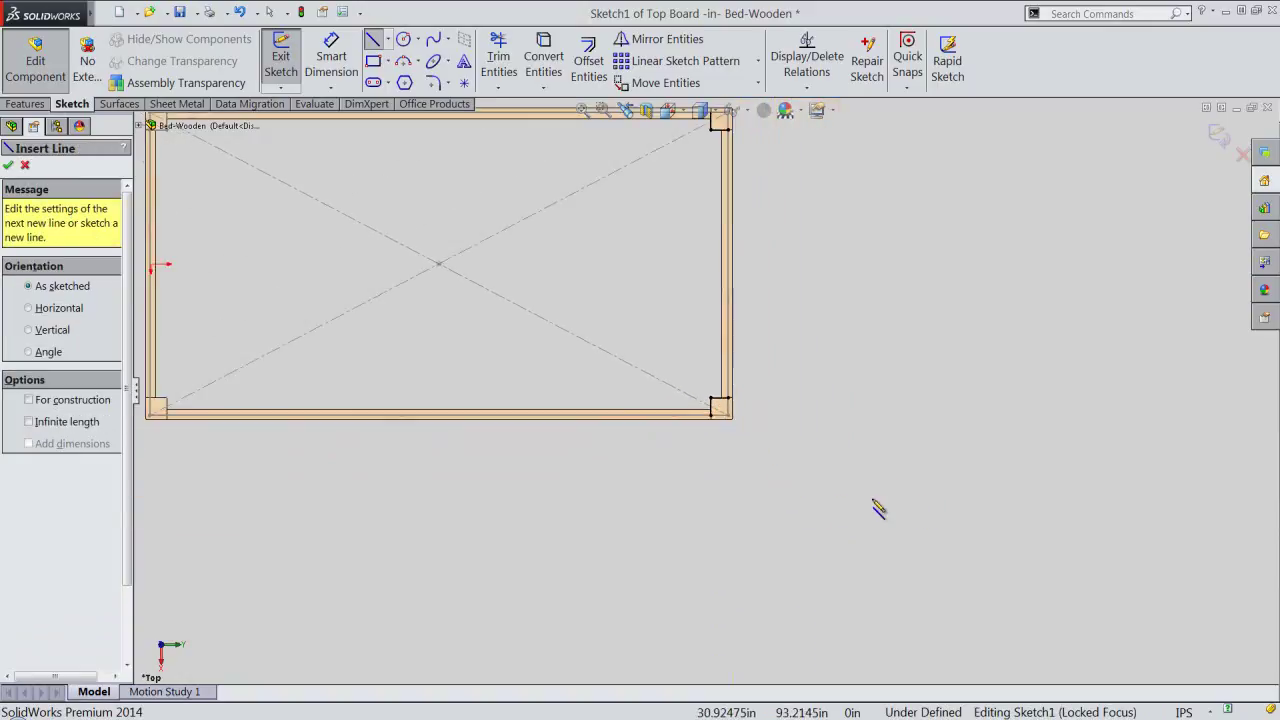
scroll(256, 414, "down", 1)
scroll(256, 414, "down", 2)
scroll(286, 394, "down", 3)
scroll(380, 400, "down", 2)
Step: Draw a horizontal line along the bottom-left block's top edge and a vertical line down its right side
scroll(451, 386, "down", 1)
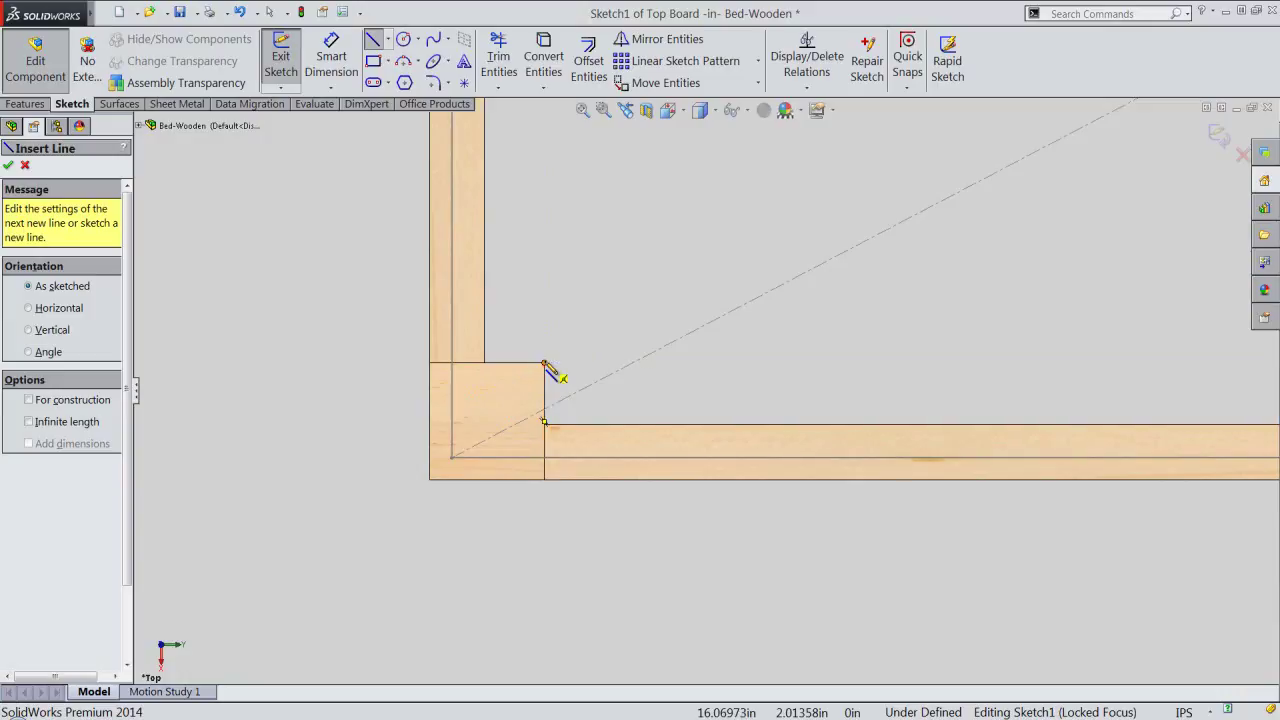
left_click(544, 364)
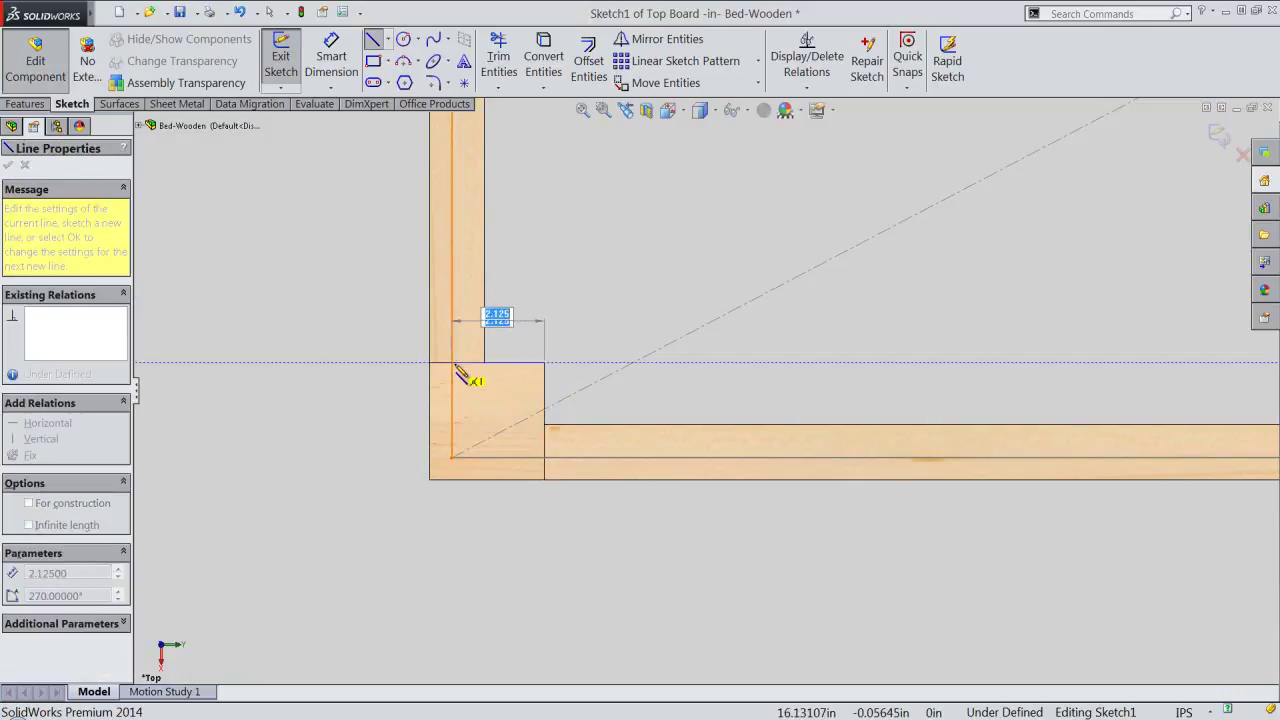
left_click(451, 363)
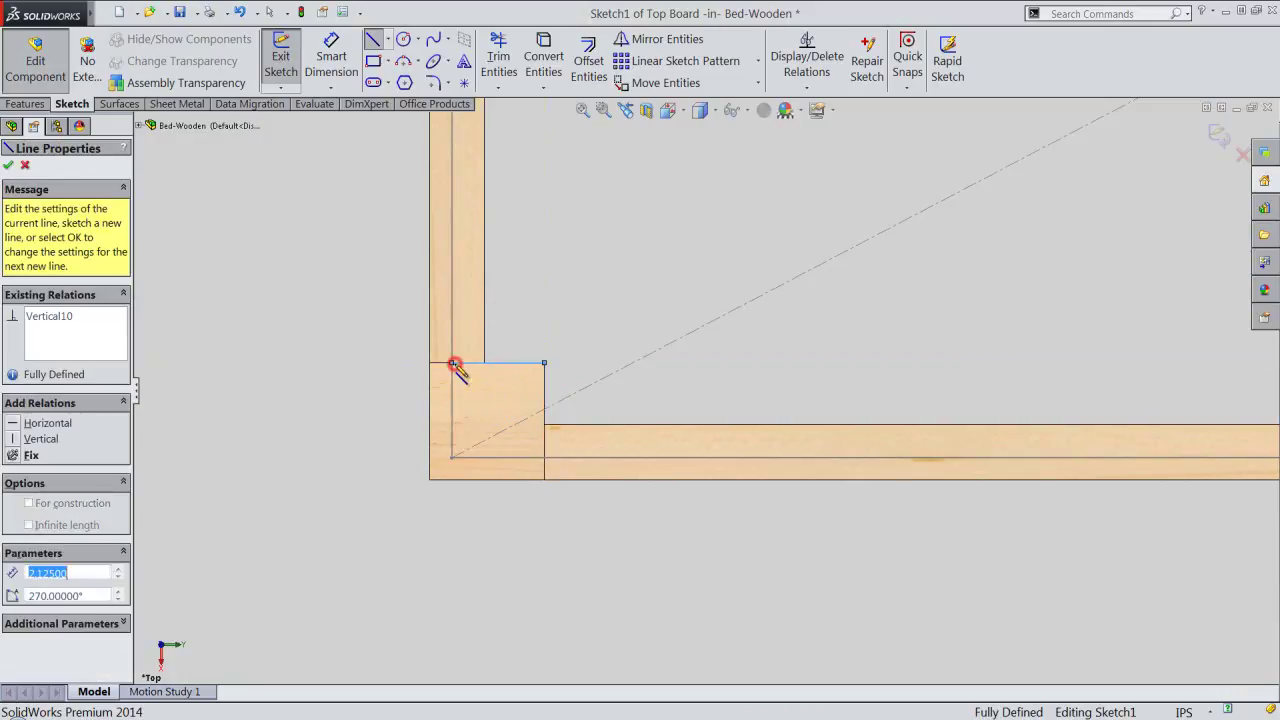
double_click(480, 392)
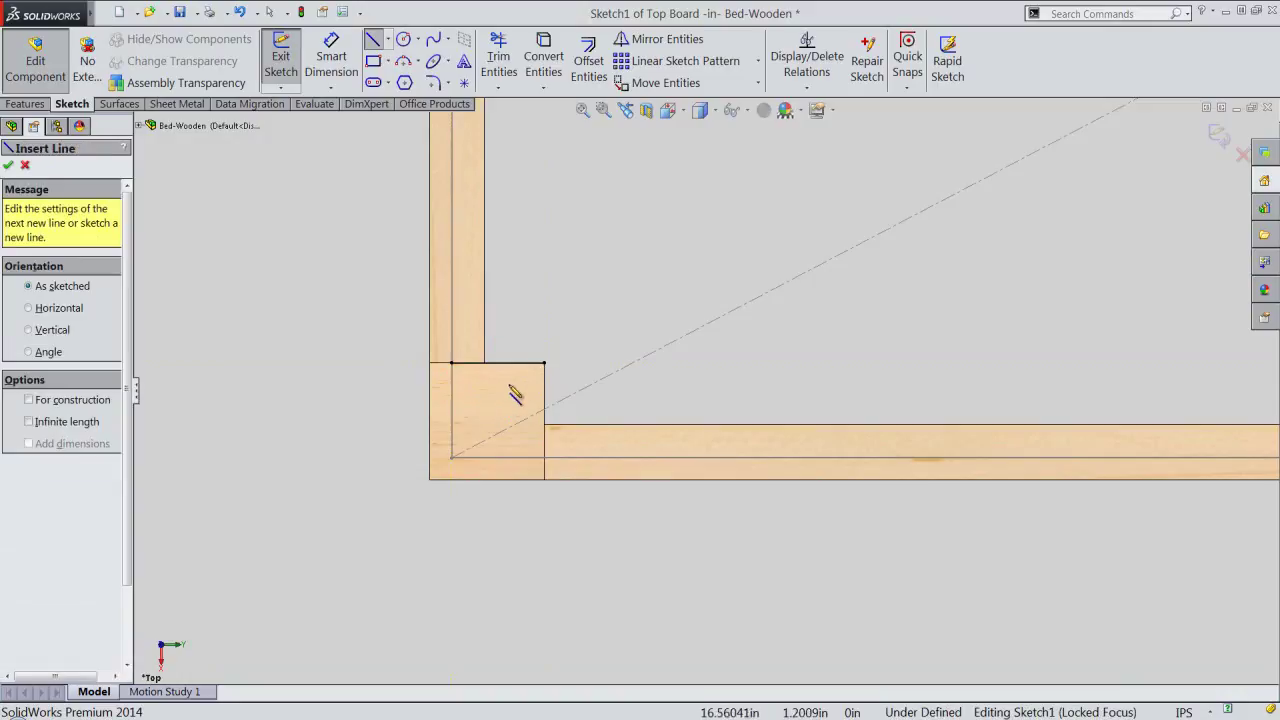
left_click(544, 363)
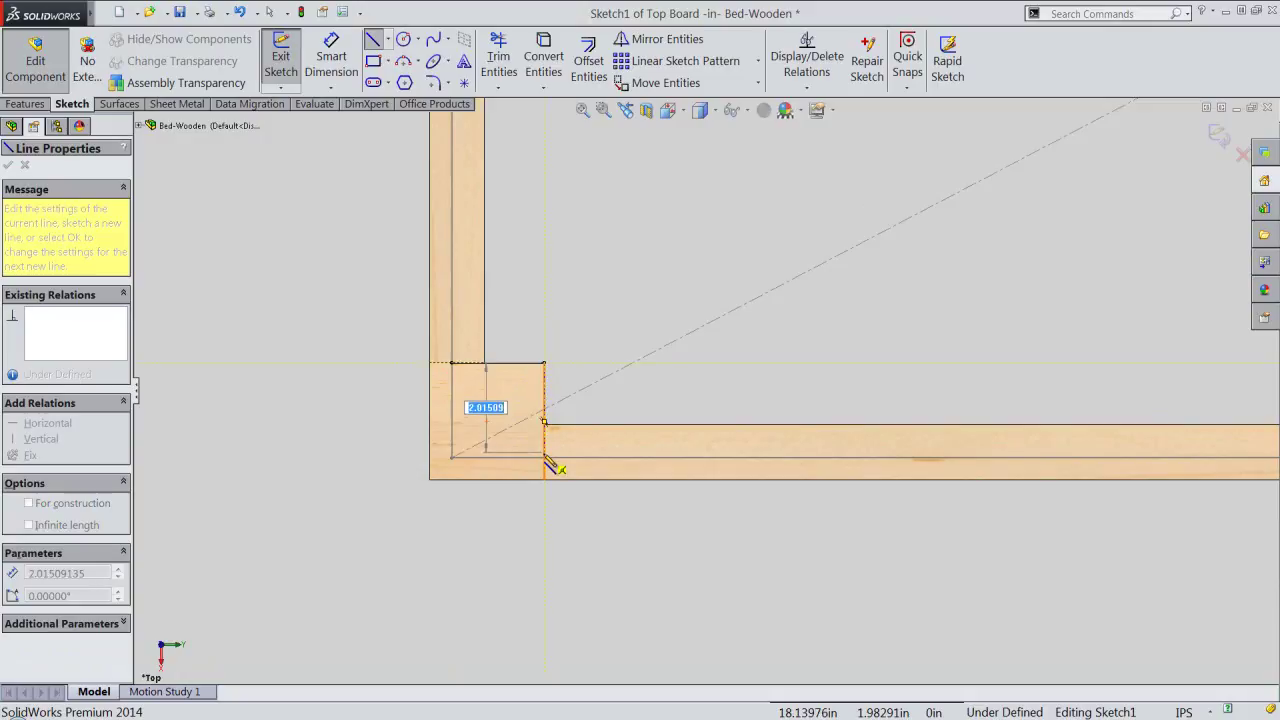
left_click(544, 458)
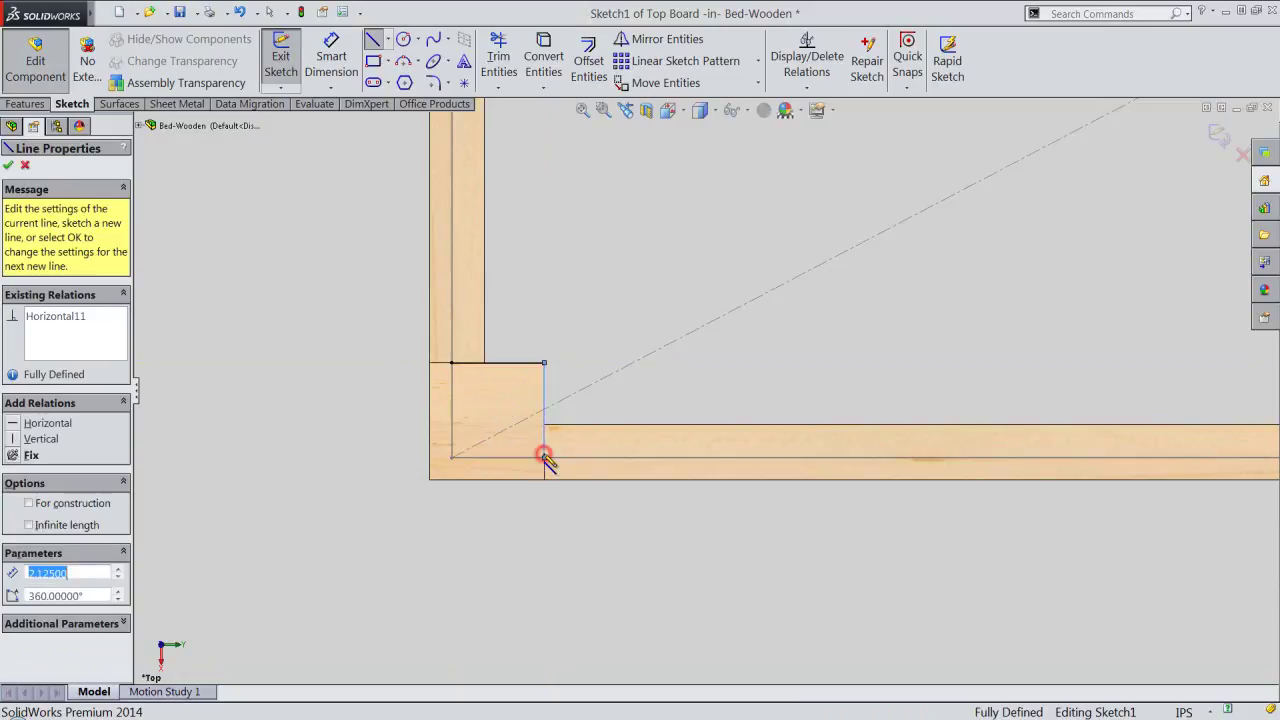
left_click(579, 333)
key("Escape")
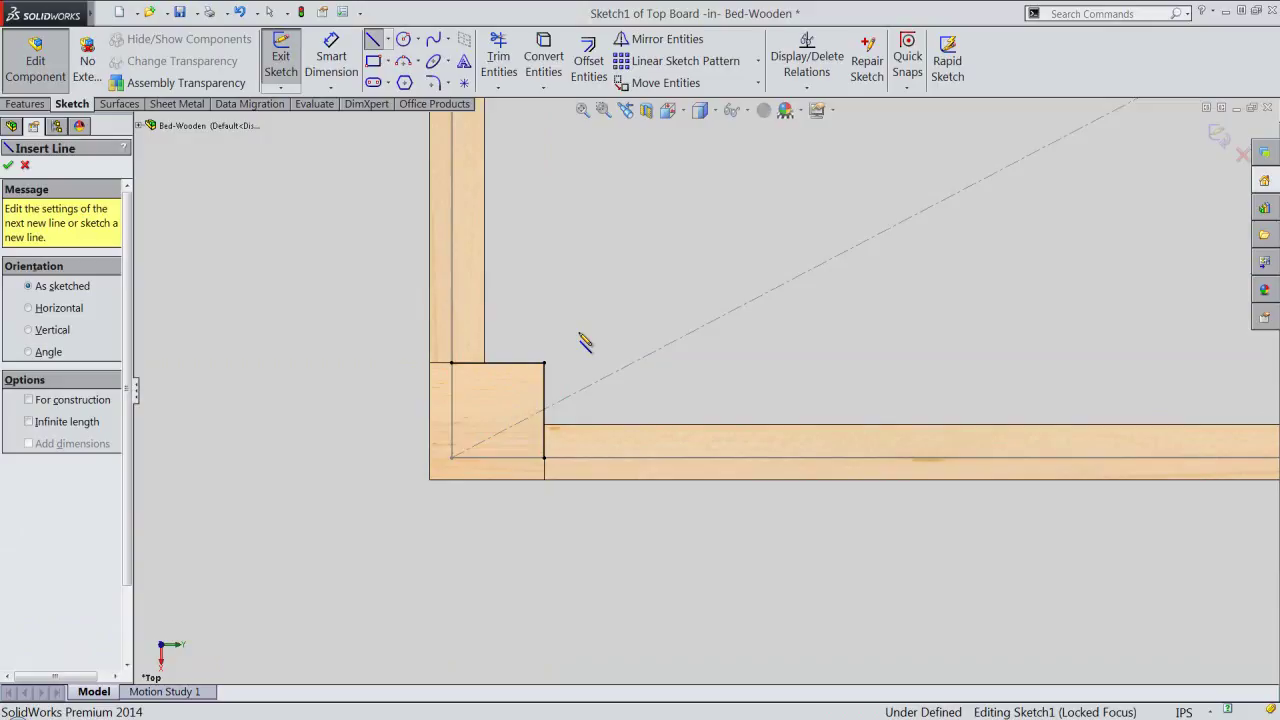
Step: Convert the long line along the left rail into construction geometry
right_click(580, 335)
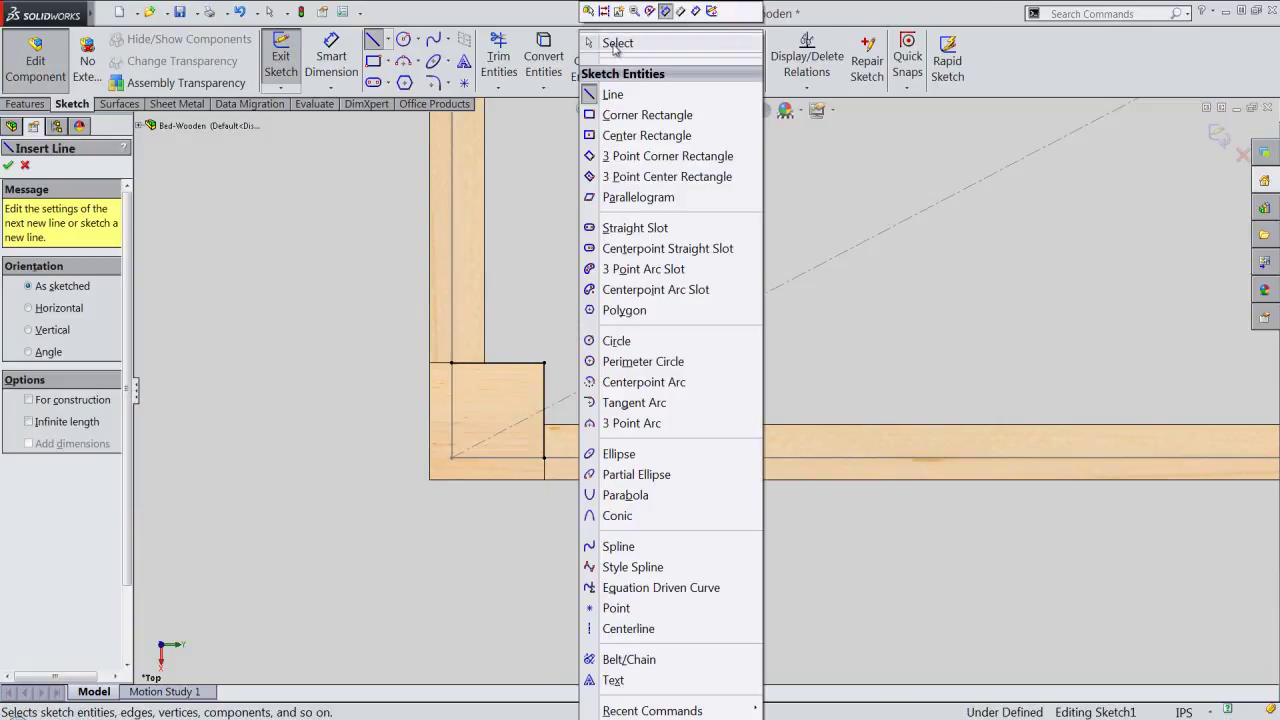
left_click(612, 42)
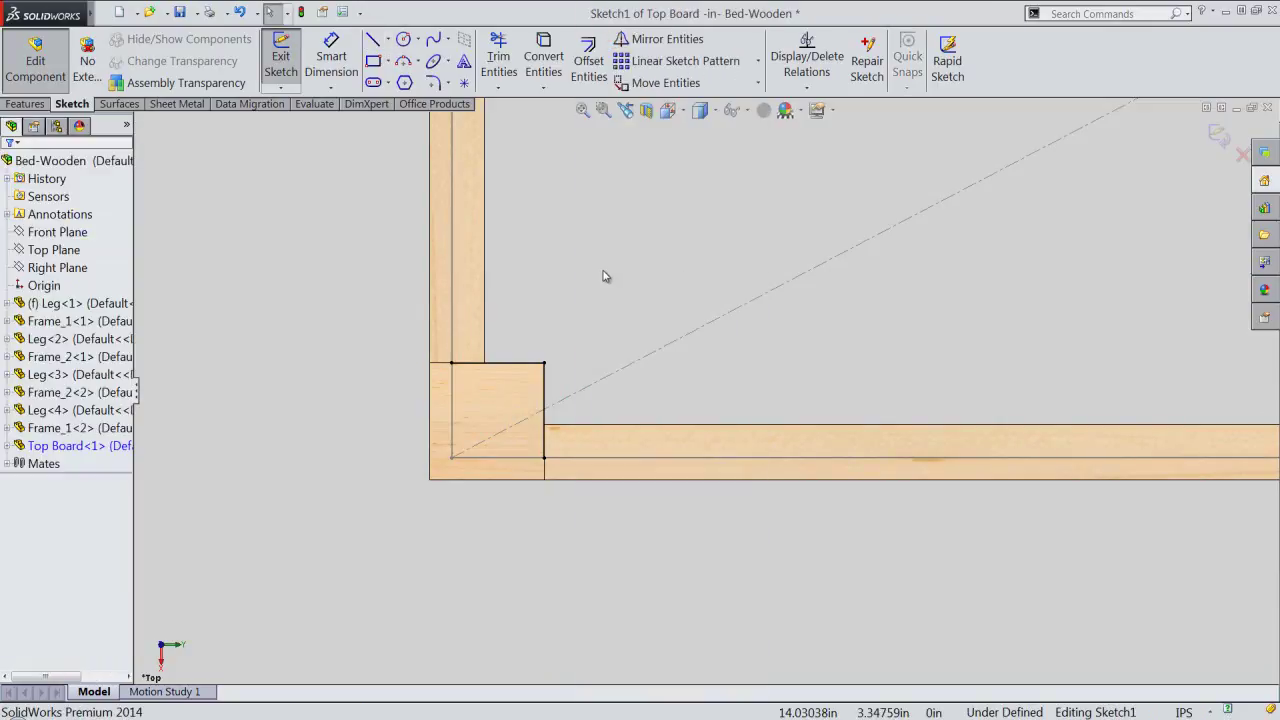
left_click(453, 315)
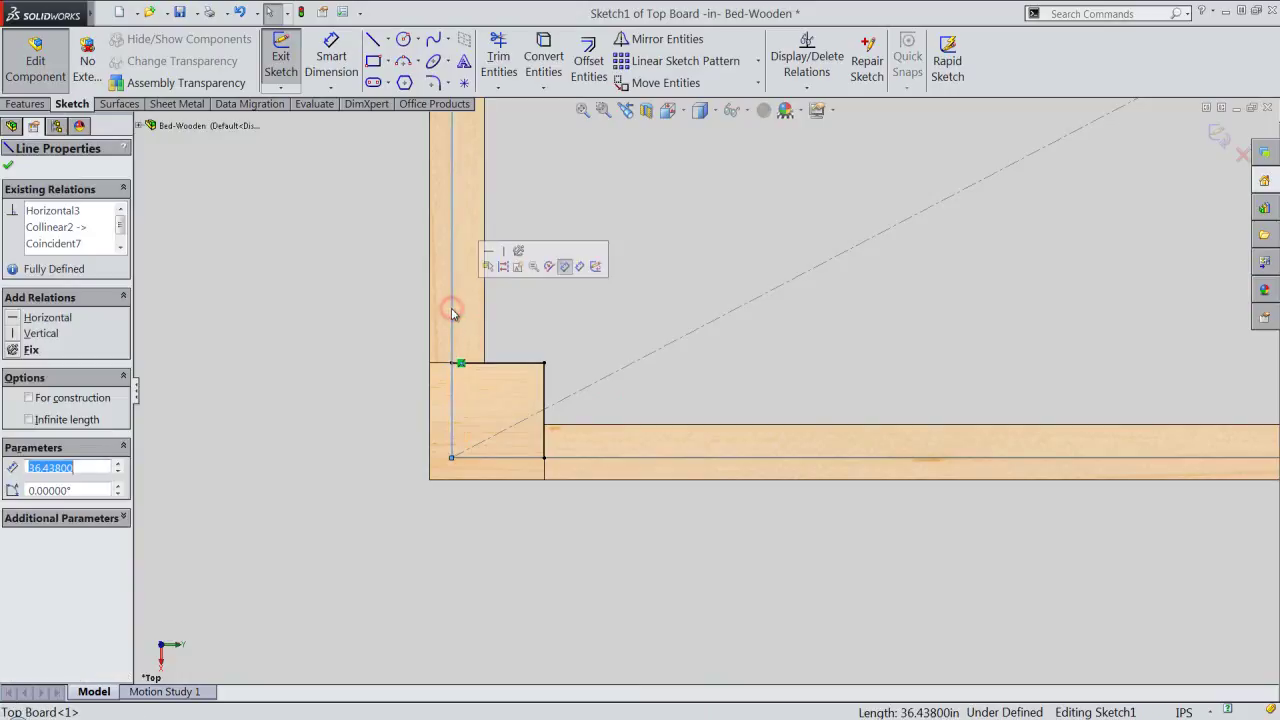
left_click(505, 267)
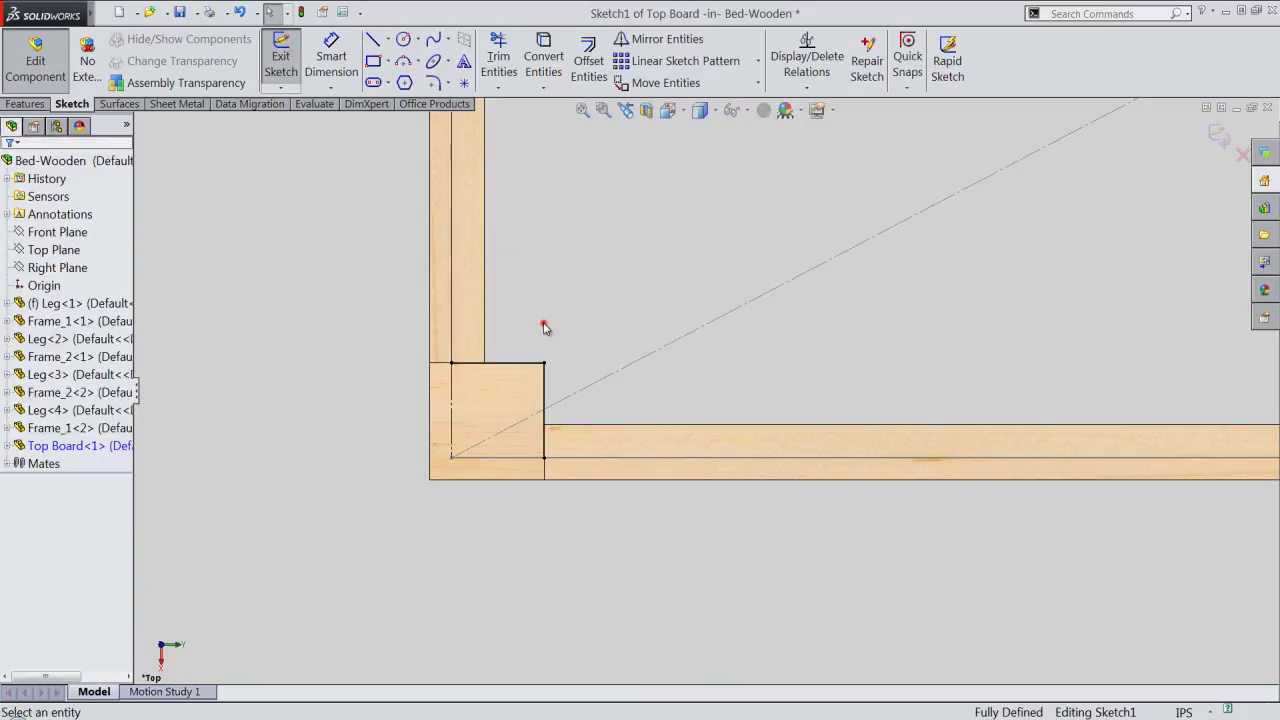
right_click(547, 301)
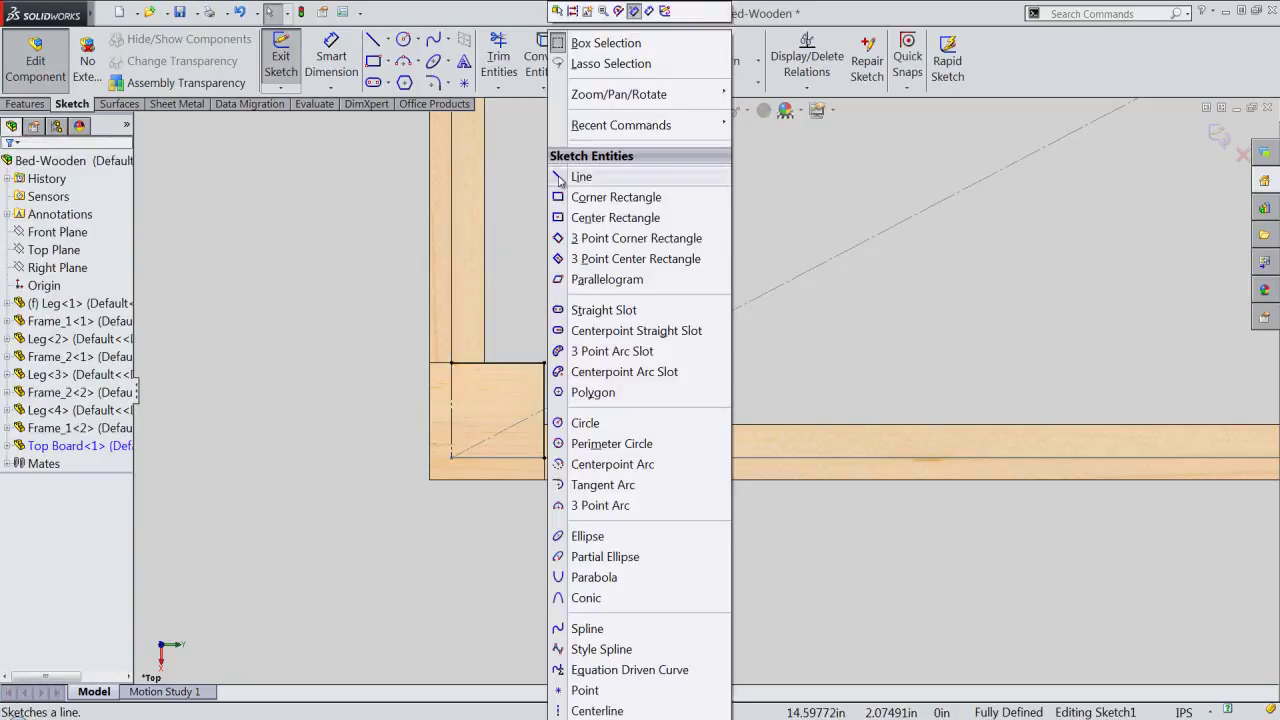
left_click(558, 175)
Step: Draw a line along the left rail's inner edge up to the top-left corner block
left_click(452, 364)
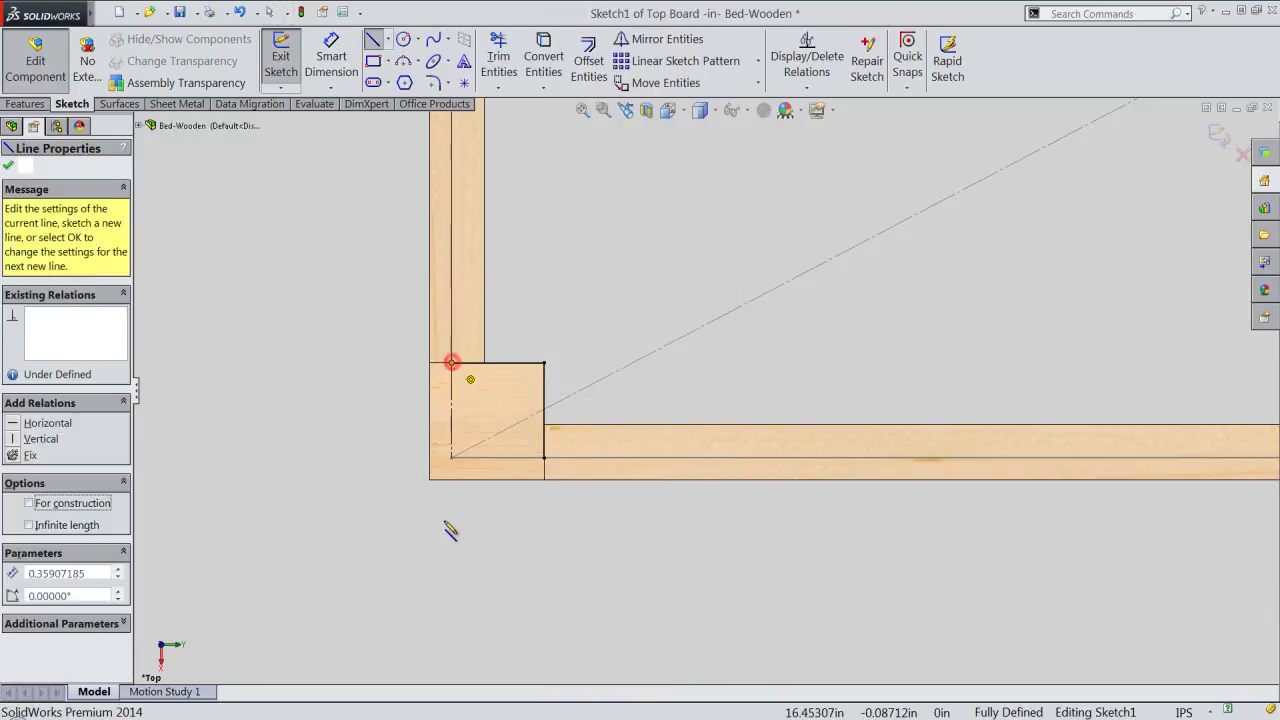
scroll(467, 577, "up", 1)
scroll(471, 566, "up", 1)
scroll(514, 514, "up", 1)
scroll(520, 494, "up", 1)
scroll(543, 474, "up", 2)
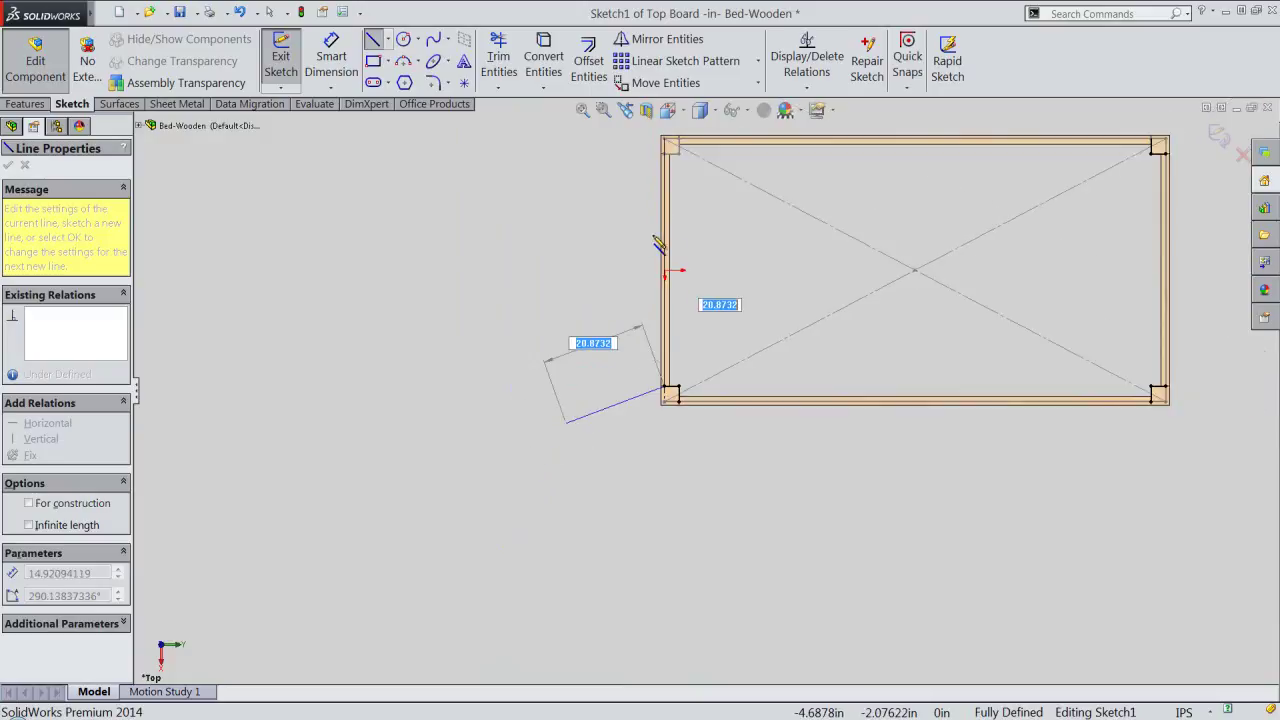
scroll(676, 156, "down", 1)
scroll(676, 156, "down", 1)
scroll(677, 171, "down", 2)
scroll(686, 200, "down", 2)
scroll(686, 217, "down", 1)
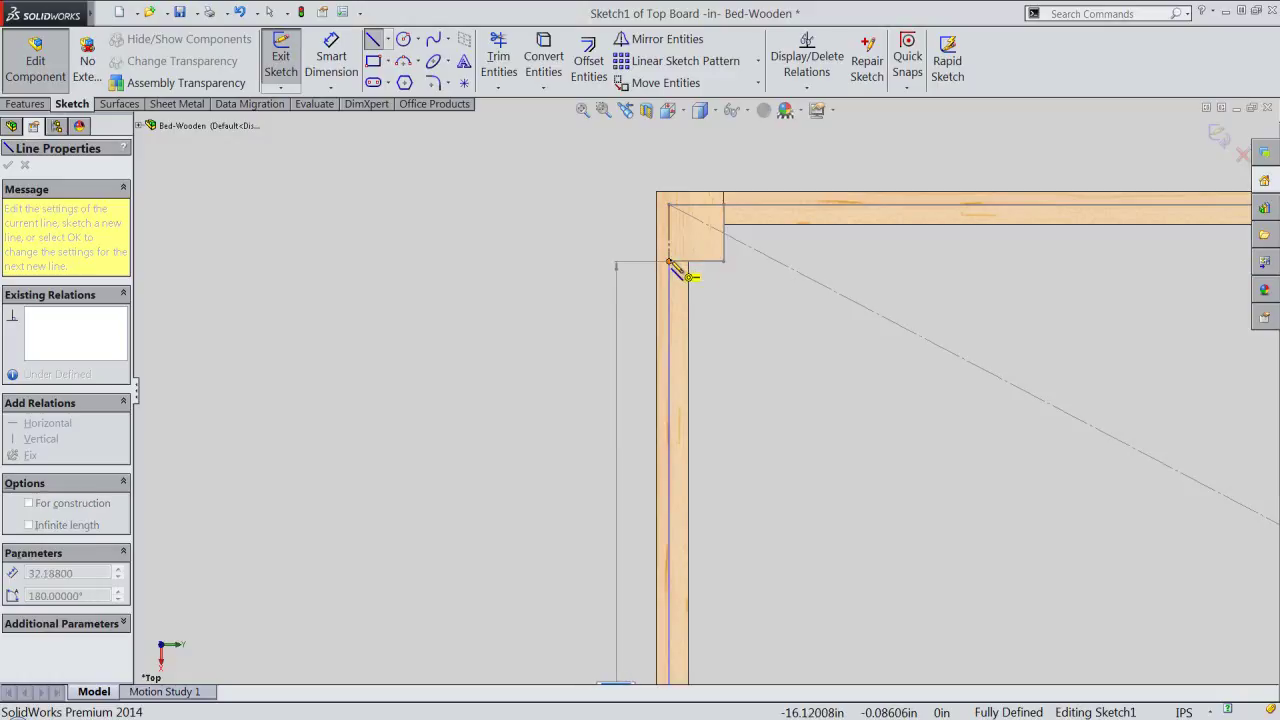
left_click(670, 263)
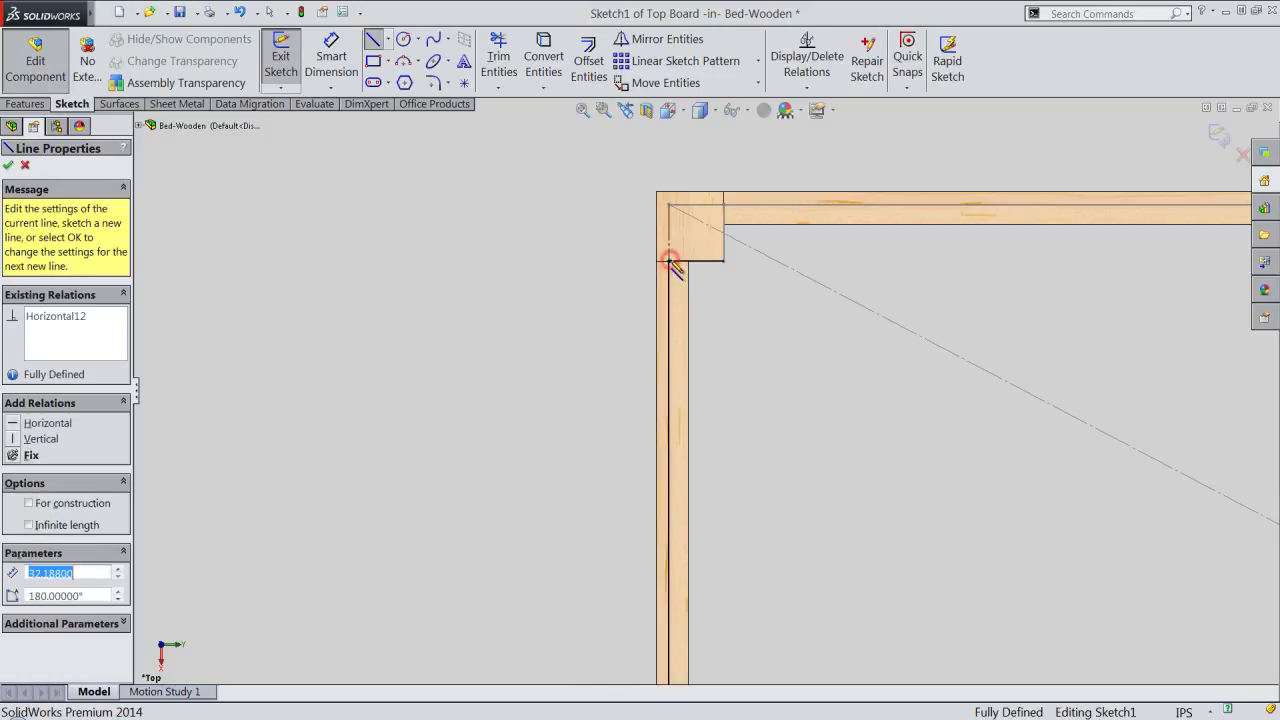
Step: Convert the long line along the top rail into construction geometry
right_click(738, 335)
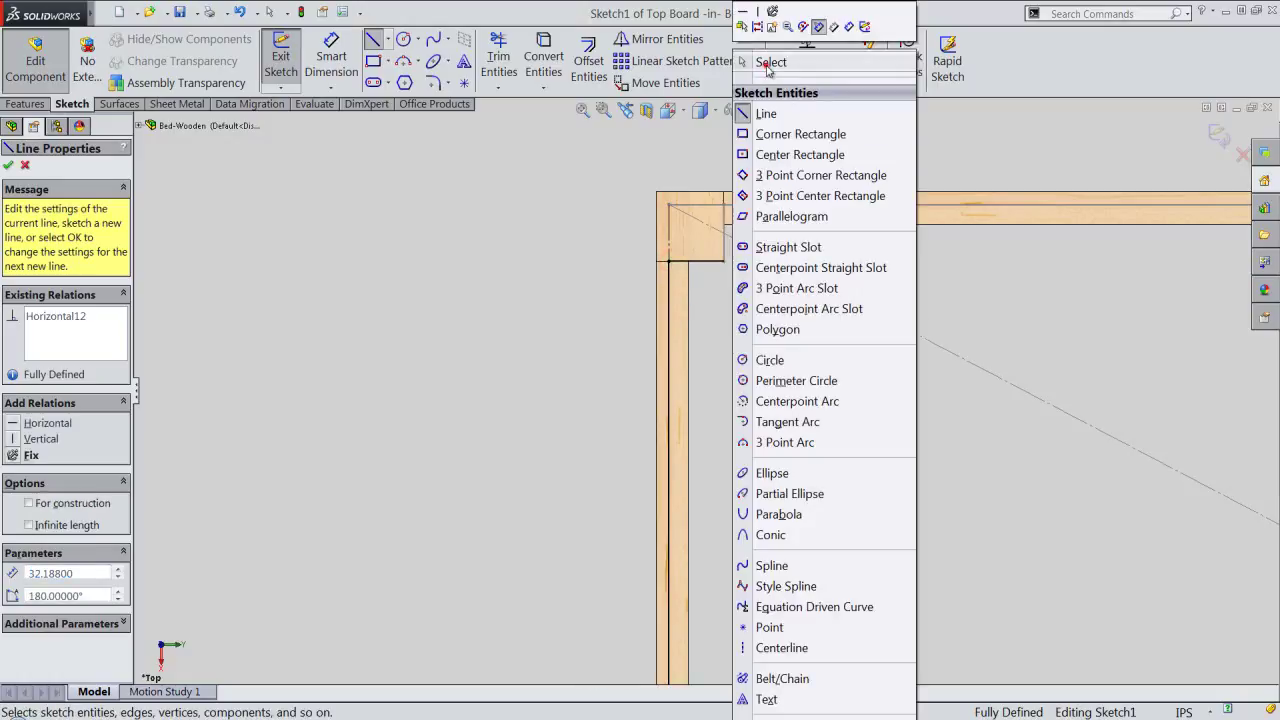
left_click(766, 64)
left_click(768, 204)
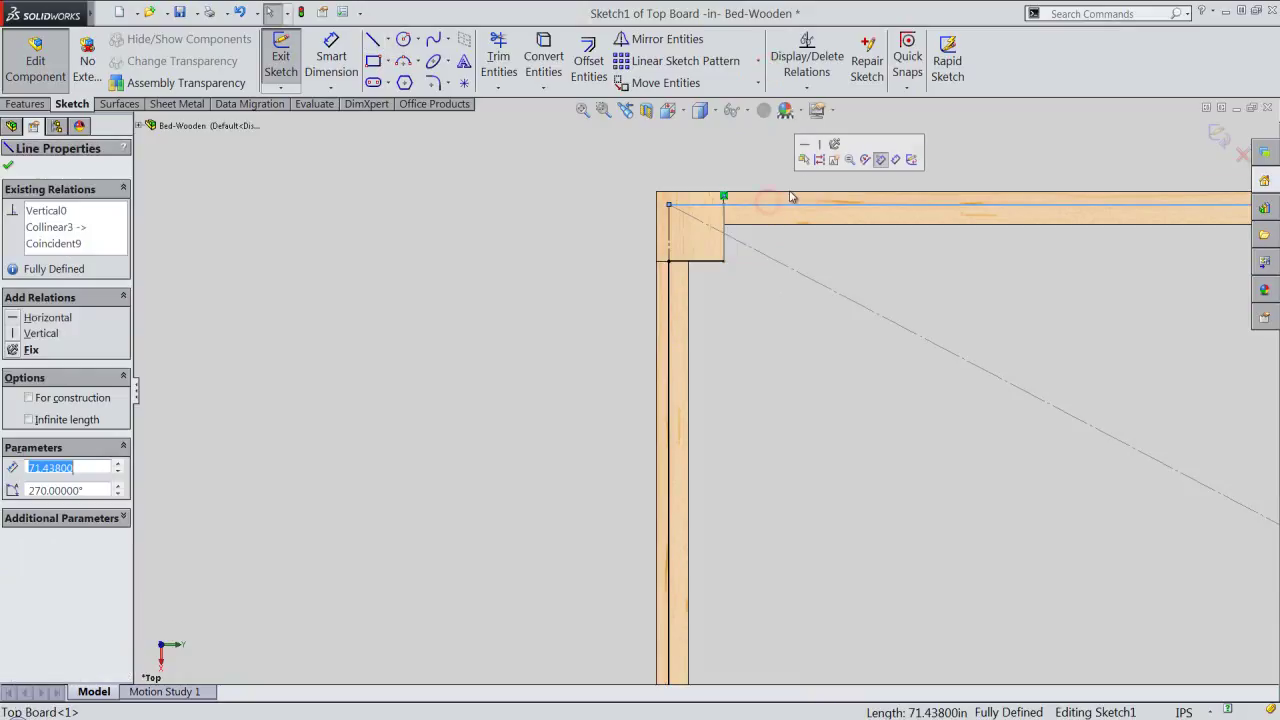
left_click(819, 160)
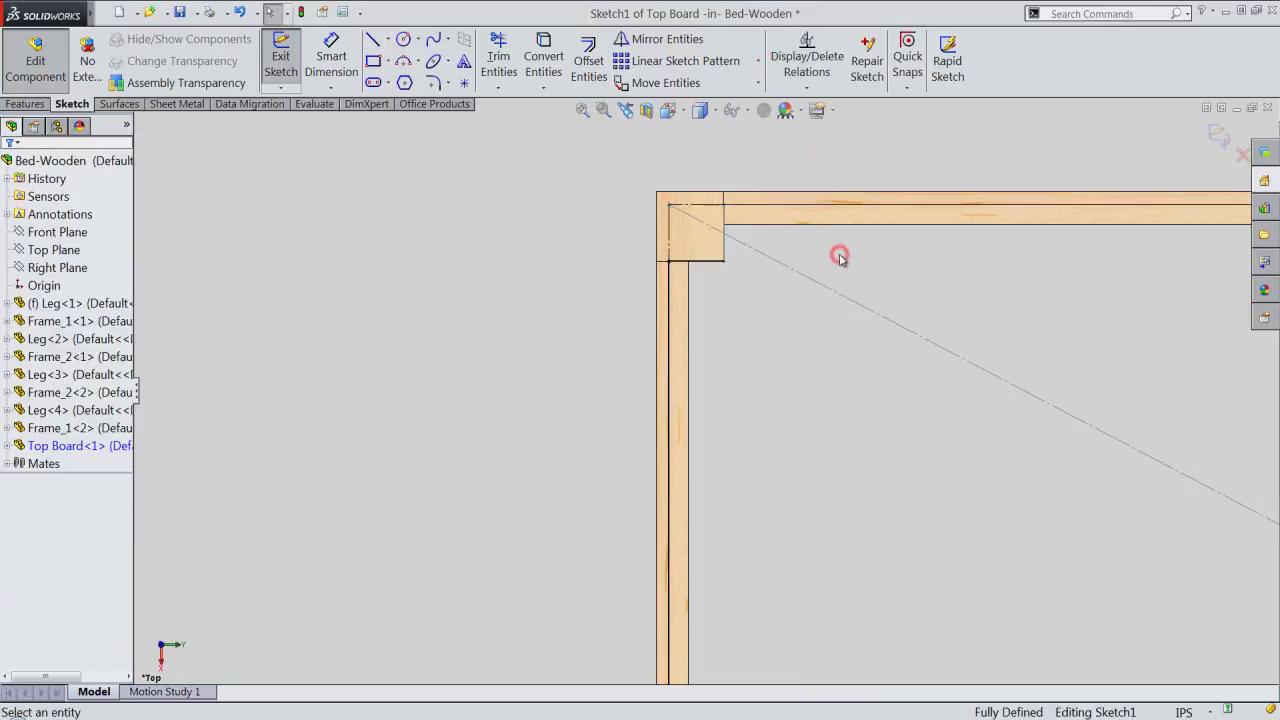
right_click(840, 260)
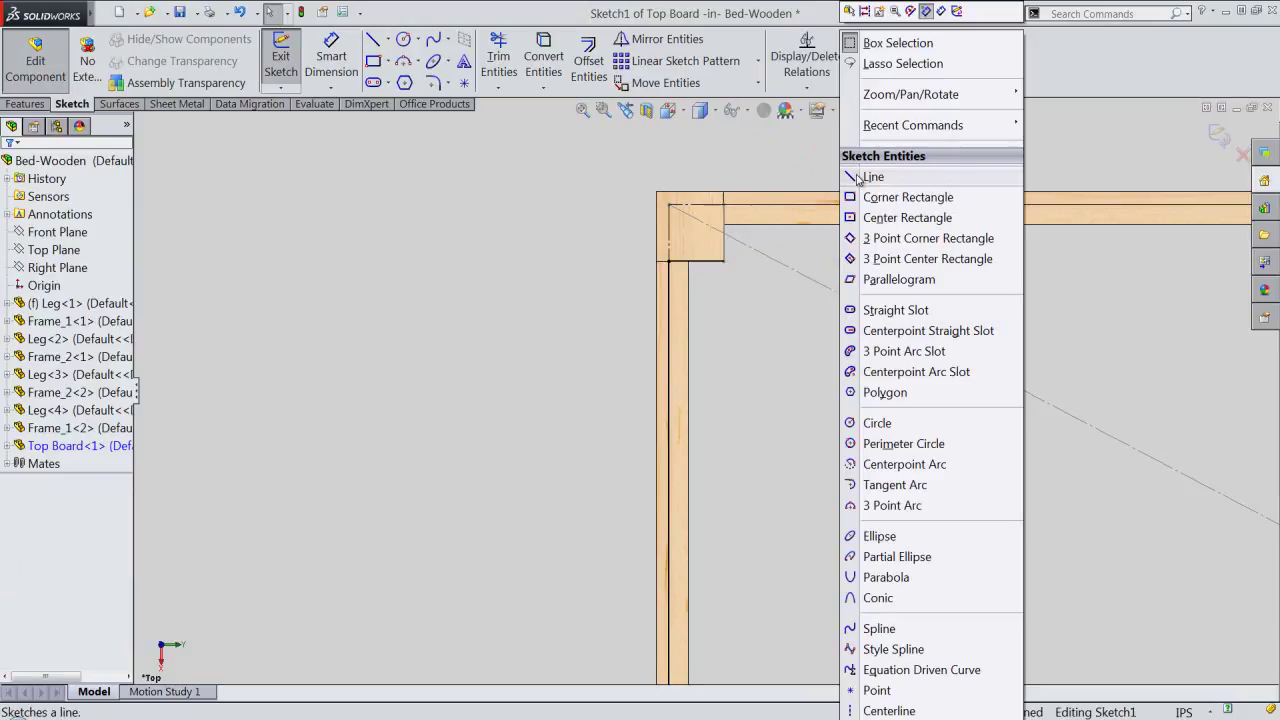
left_click(862, 176)
Step: Draw the 67.188 in line along the top rail's inner edge to the top-right corner block
left_click(724, 205)
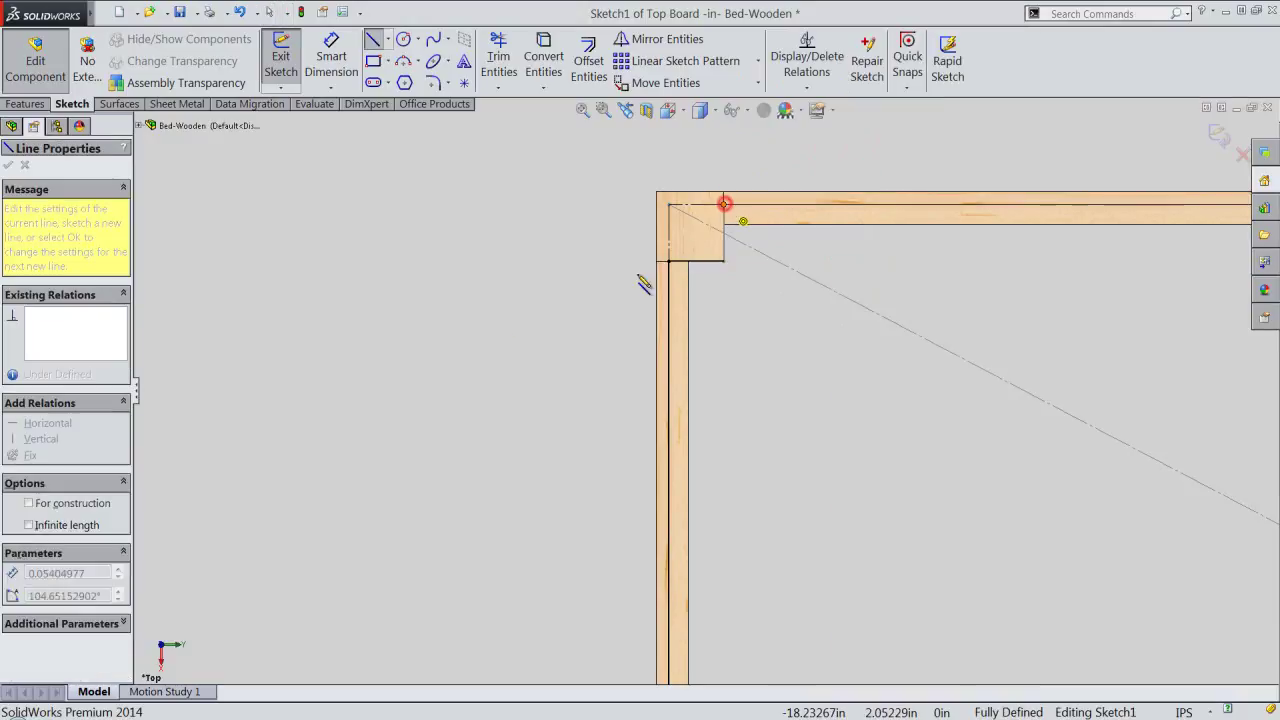
scroll(414, 380, "up", 2)
scroll(414, 382, "up", 2)
scroll(500, 400, "up", 2)
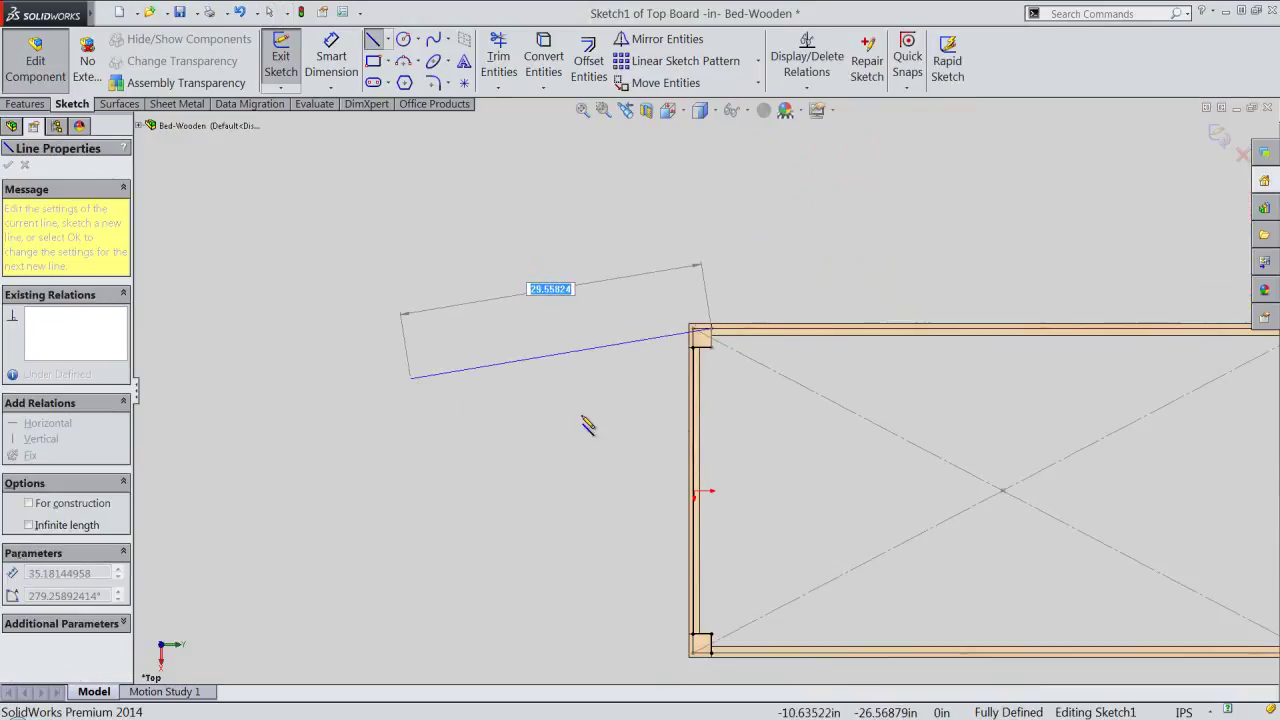
scroll(790, 430, "up", 1)
scroll(960, 400, "up", 1)
scroll(1088, 366, "down", 2)
scroll(1077, 371, "down", 2)
scroll(1030, 370, "down", 1)
scroll(970, 362, "down", 2)
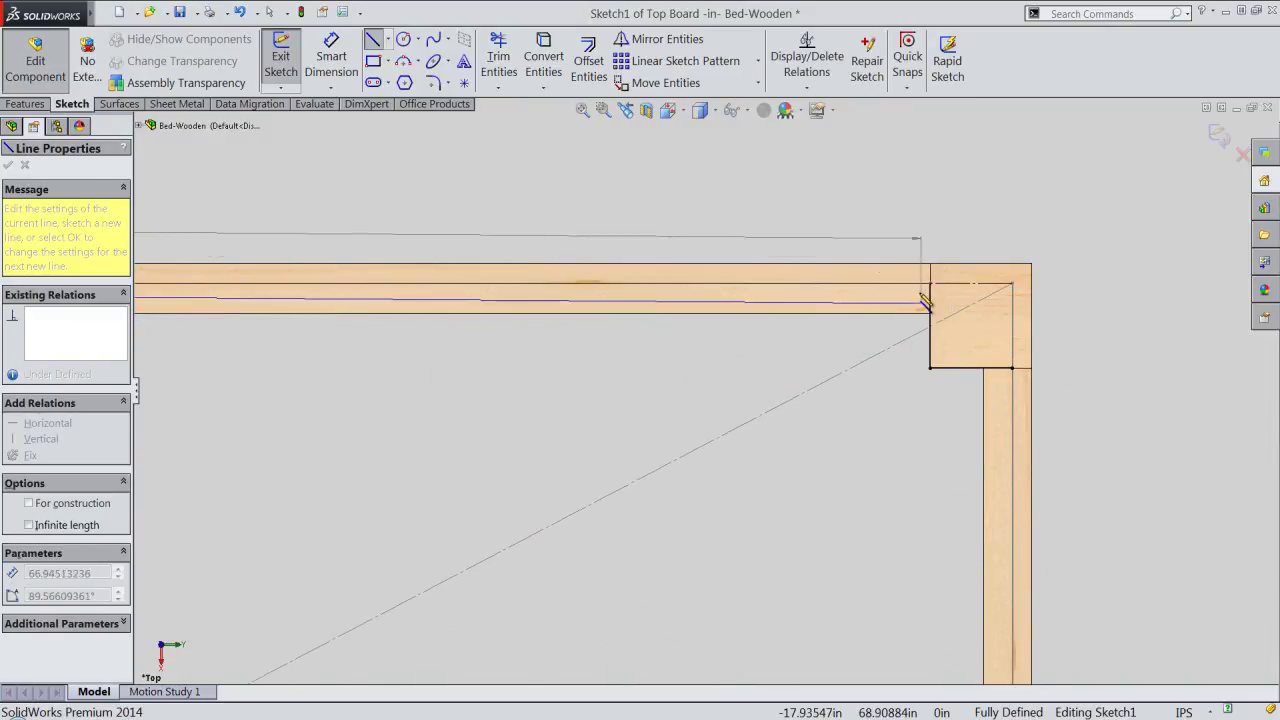
left_click(930, 284)
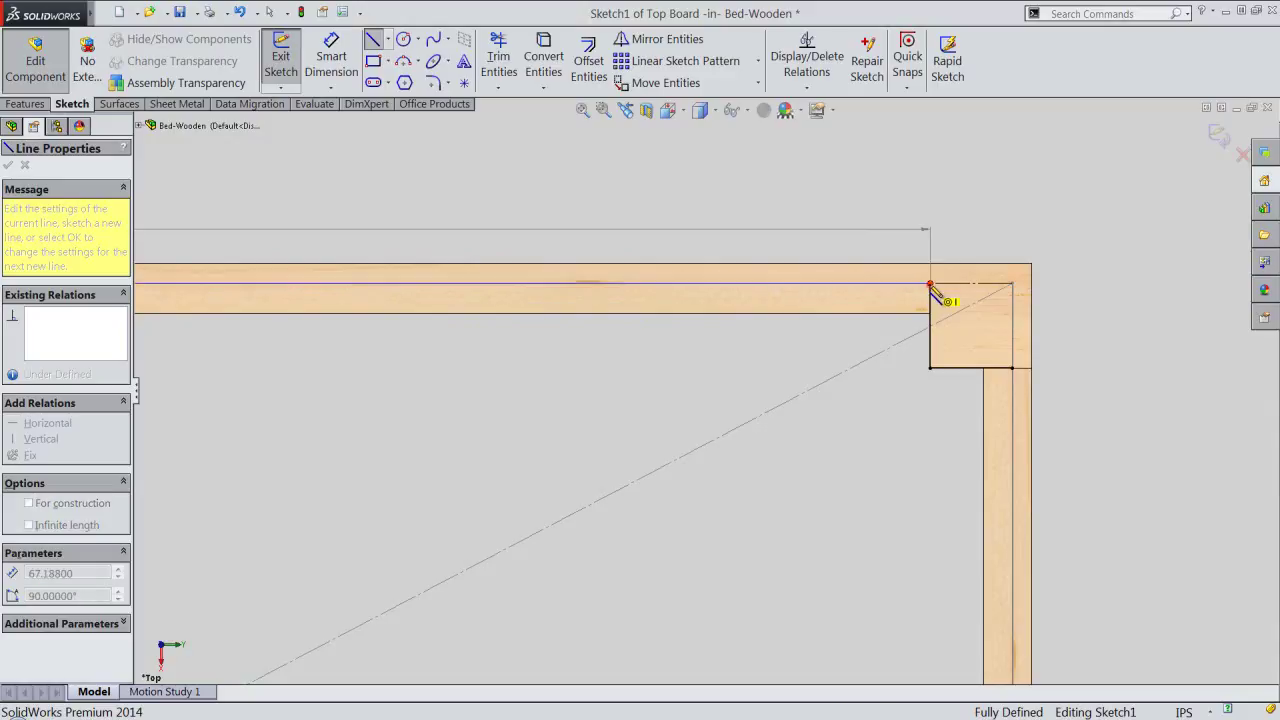
Step: Convert the vertical sketch line on the right rail into construction geometry
right_click(886, 345)
left_click(932, 64)
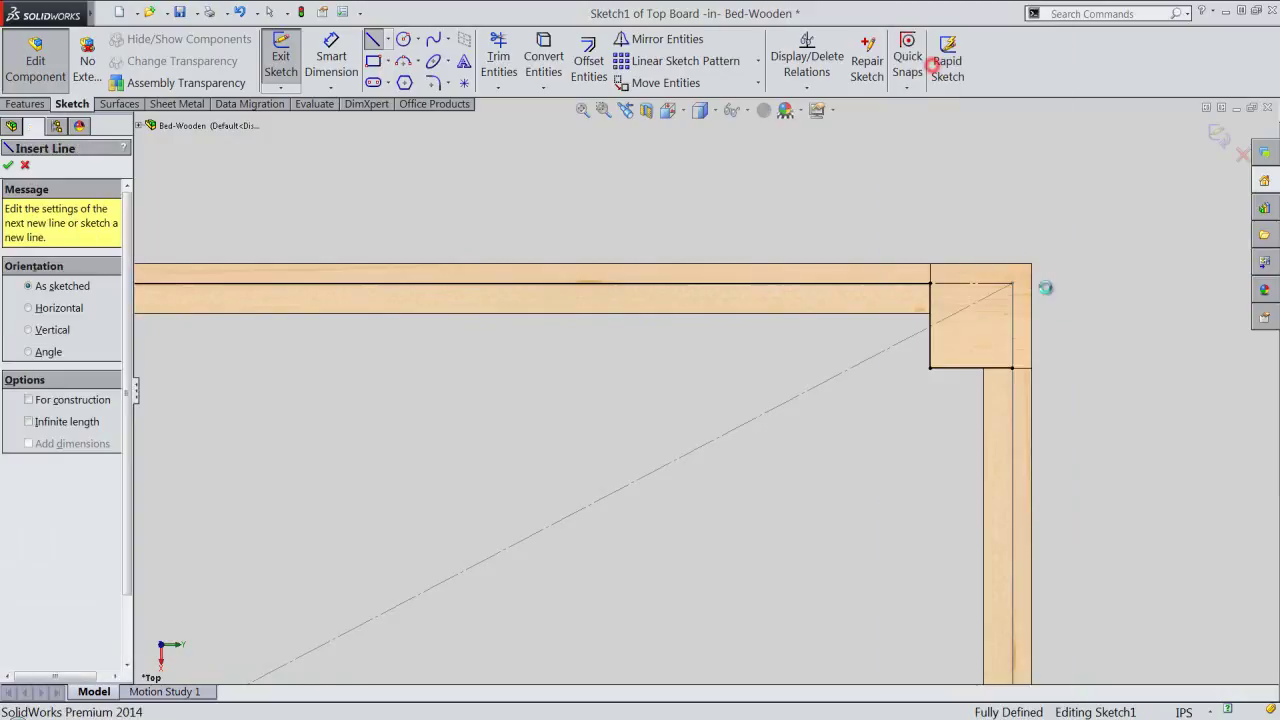
left_click(1014, 334)
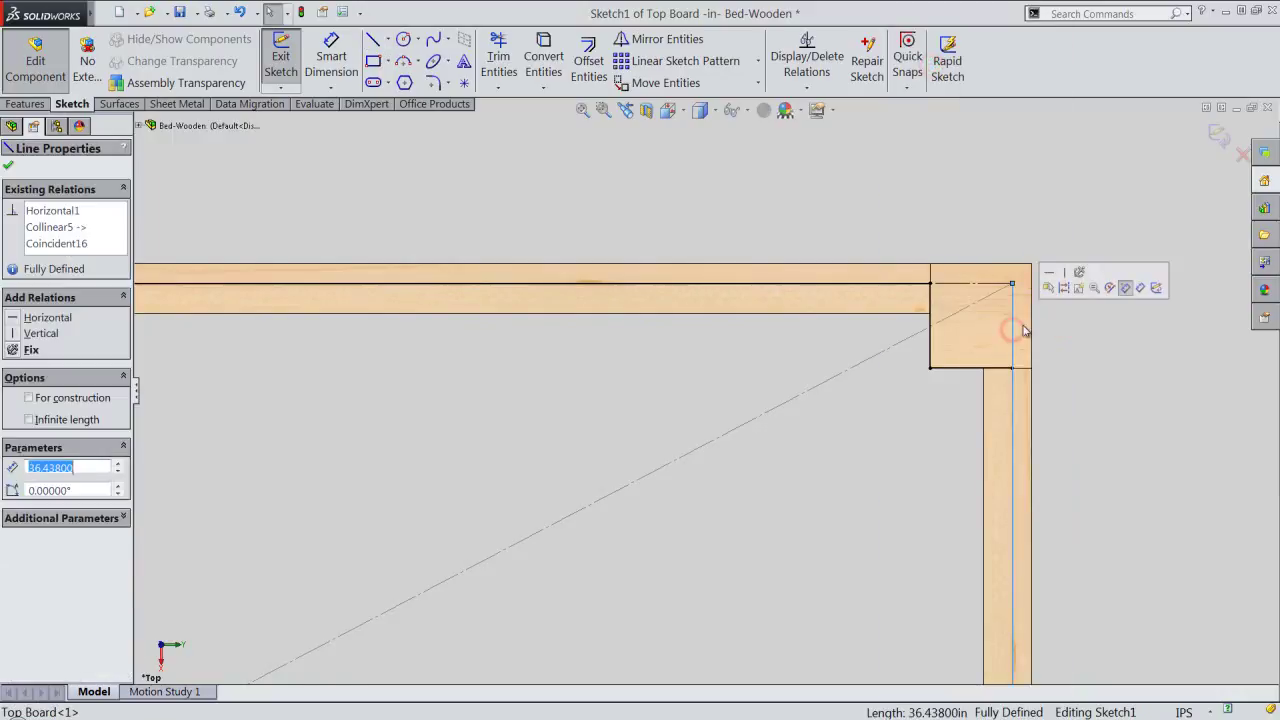
left_click(1063, 286)
right_click(1075, 336)
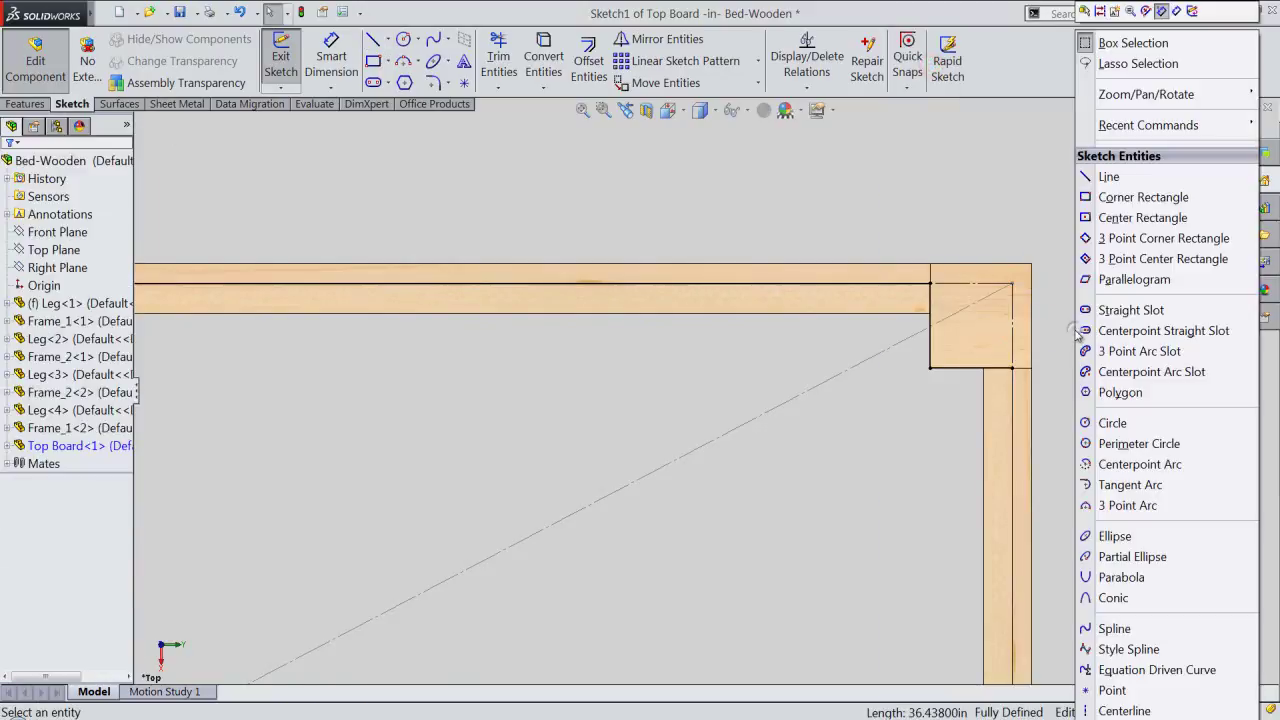
left_click(1086, 177)
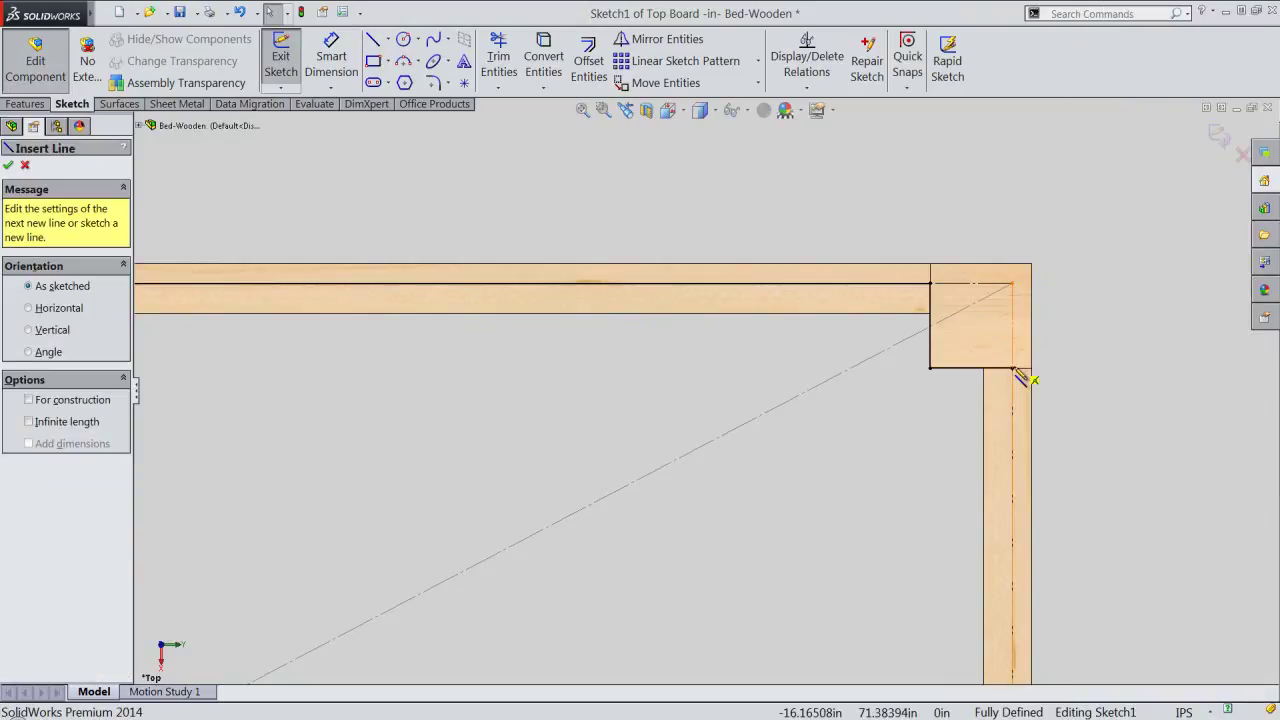
Step: Draw a line along the right rail's inner edge down to the lower board corner
left_click(1014, 369)
scroll(980, 300, "up", 1)
scroll(980, 320, "up", 2)
scroll(958, 360, "up", 2)
scroll(958, 360, "up", 2)
scroll(857, 463, "up", 2)
scroll(766, 400, "down", 2)
scroll(706, 471, "down", 1)
scroll(770, 640, "down", 2)
scroll(755, 615, "down", 1)
scroll(760, 580, "down", 1)
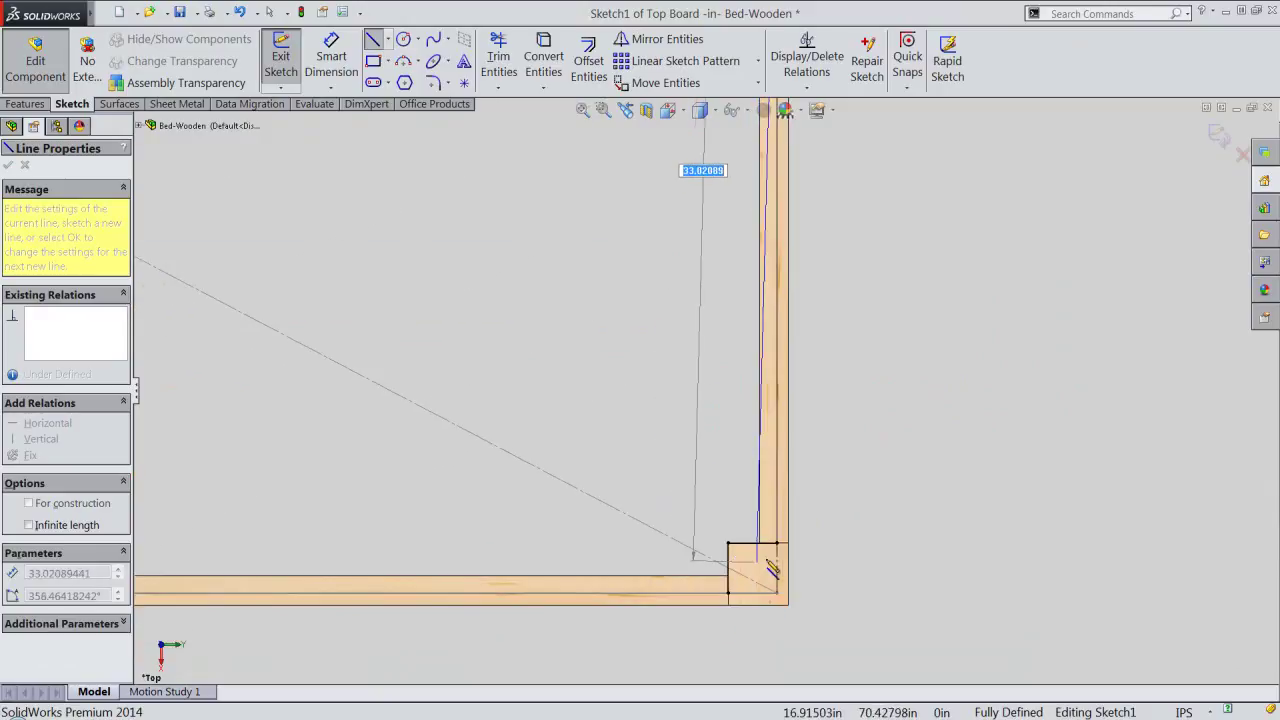
left_click(776, 546)
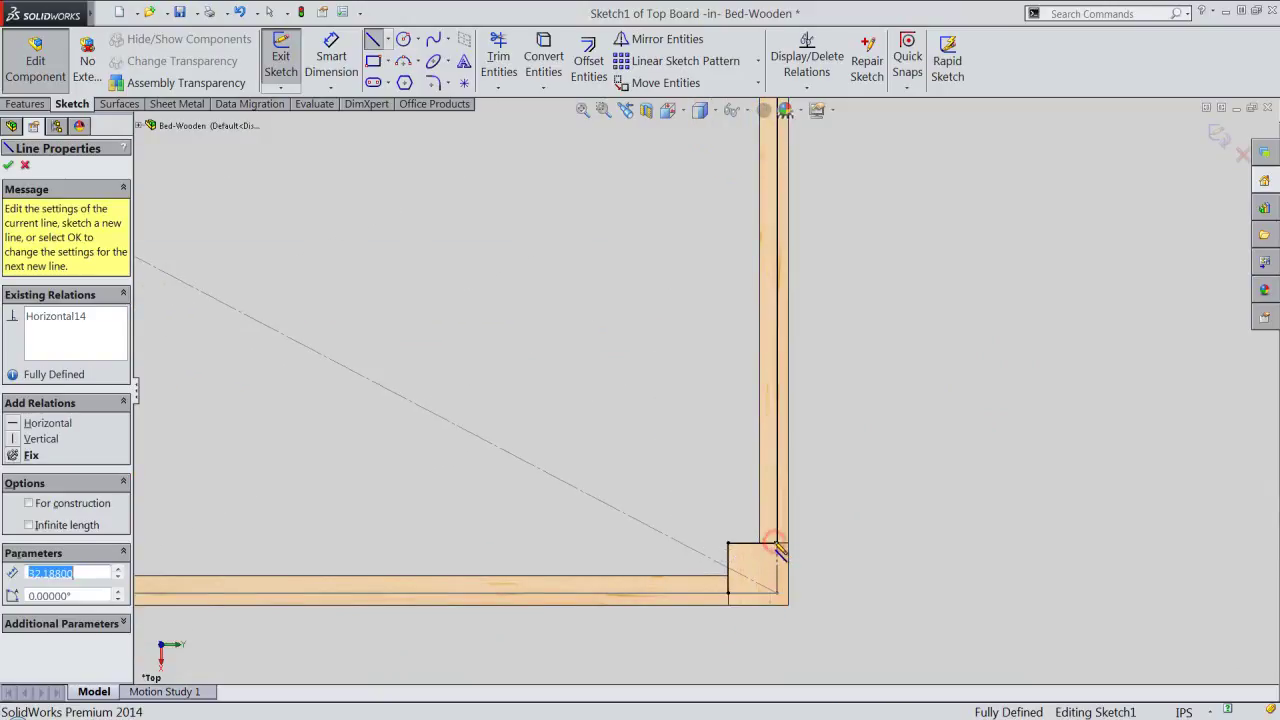
Step: Convert the vertical sketch line along the rail into construction geometry
right_click(870, 562)
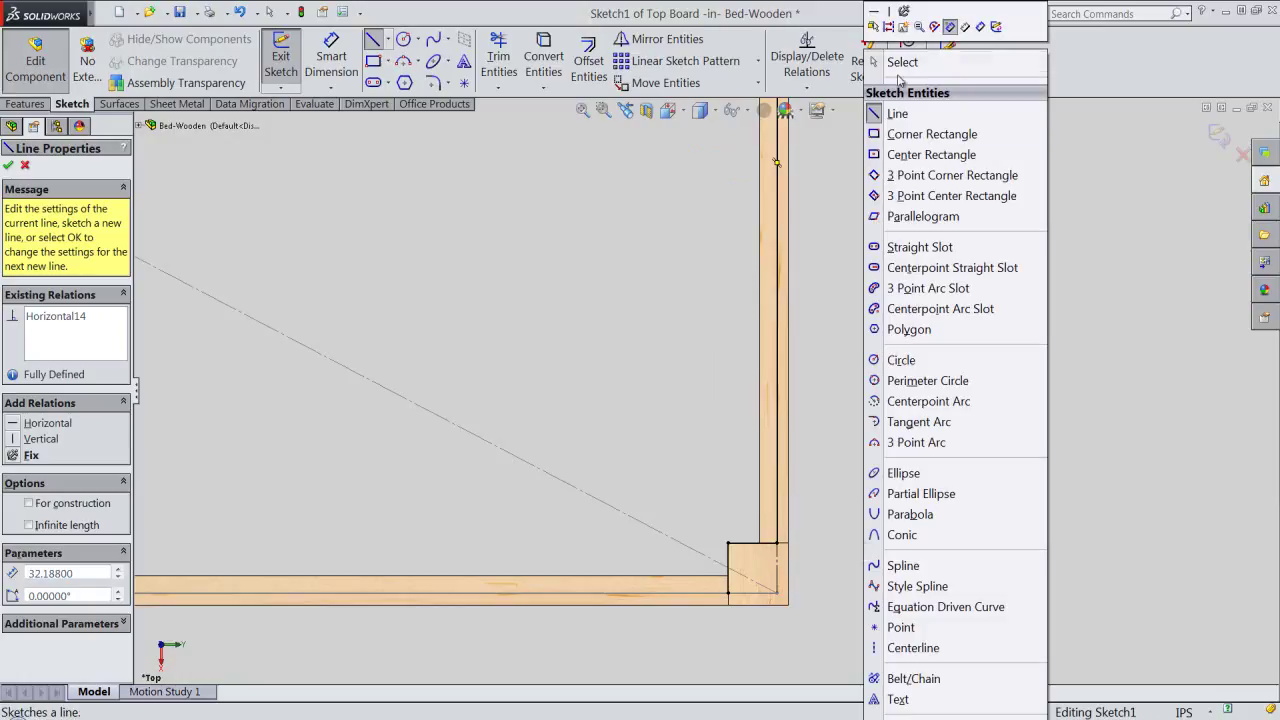
left_click(890, 62)
key("Escape")
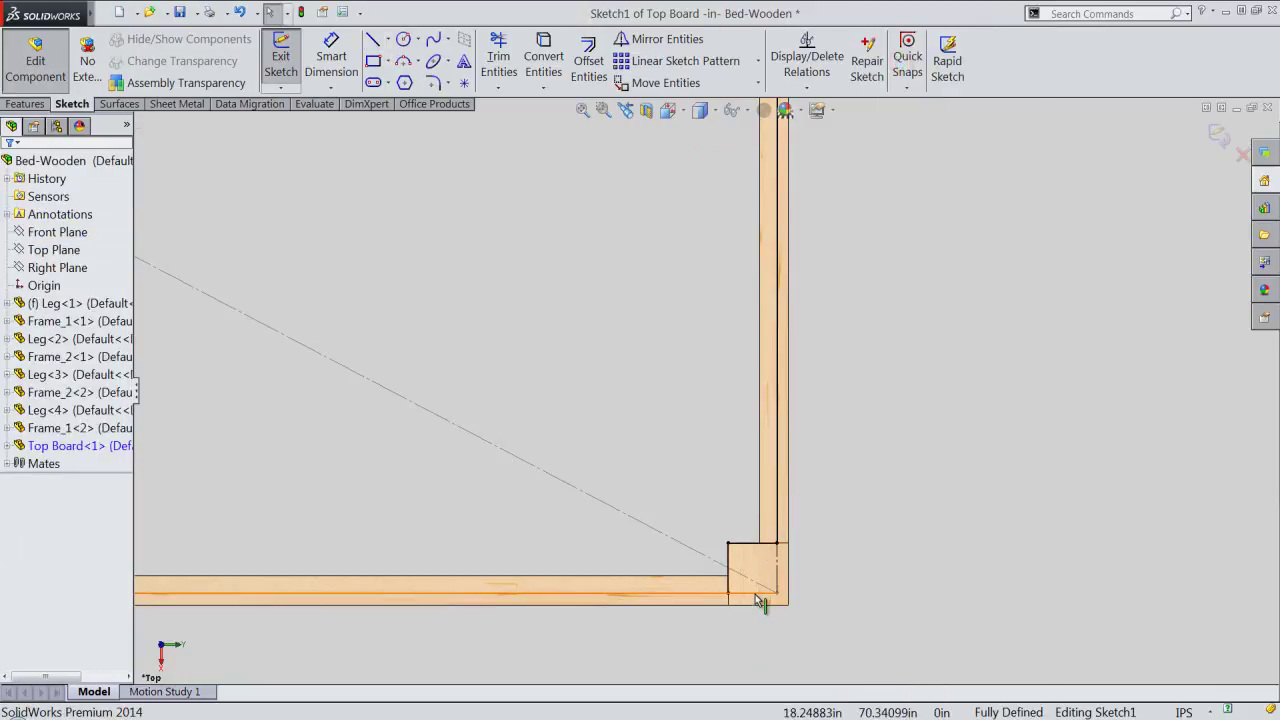
left_click(755, 595)
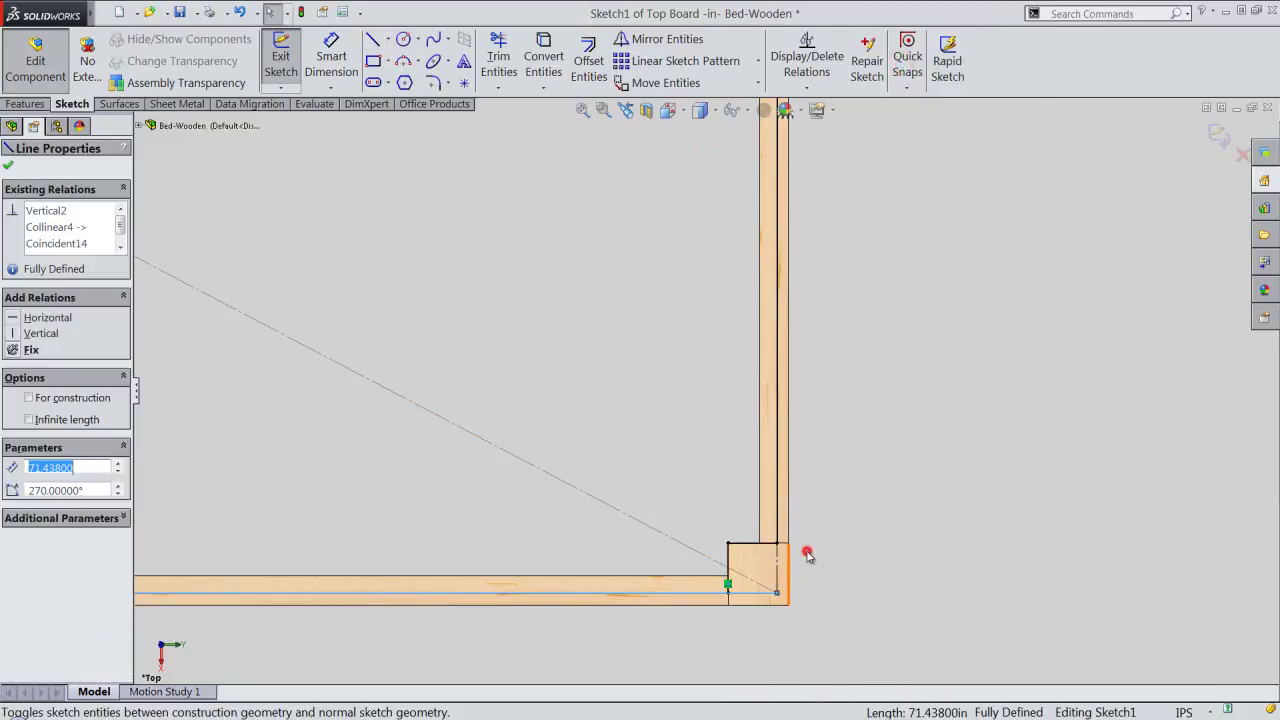
left_click(808, 551)
right_click(867, 567)
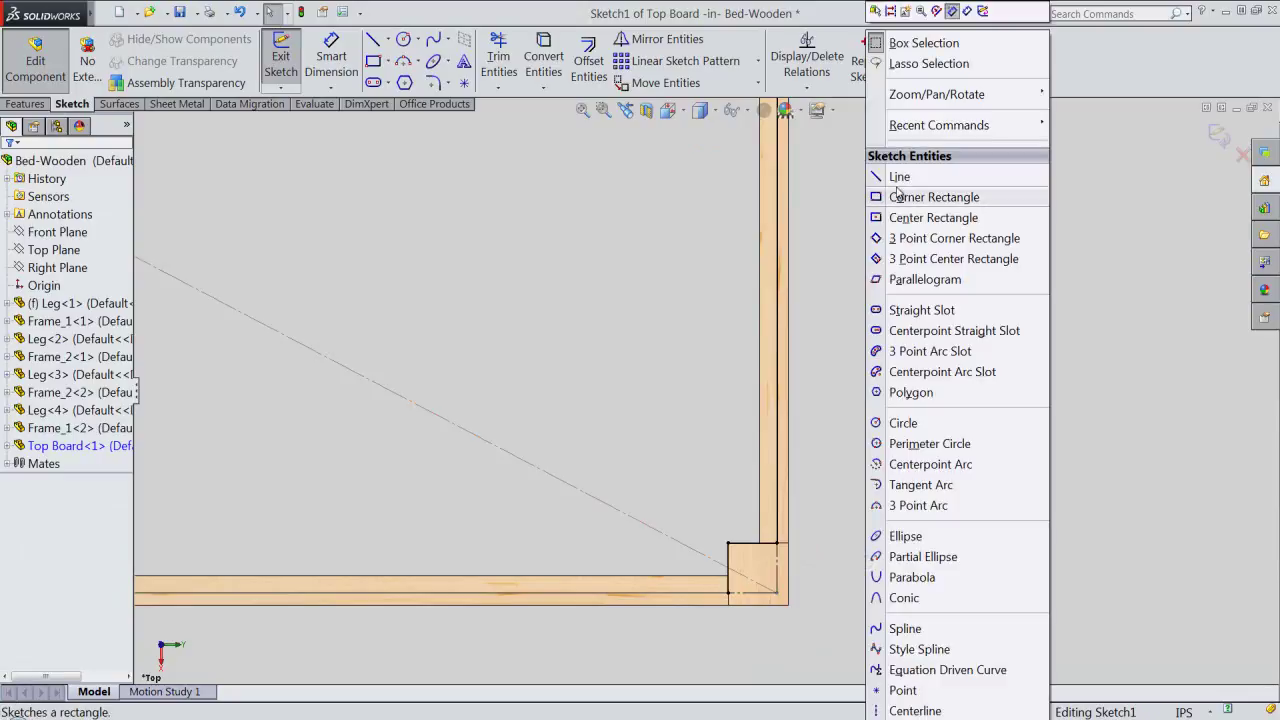
left_click(895, 176)
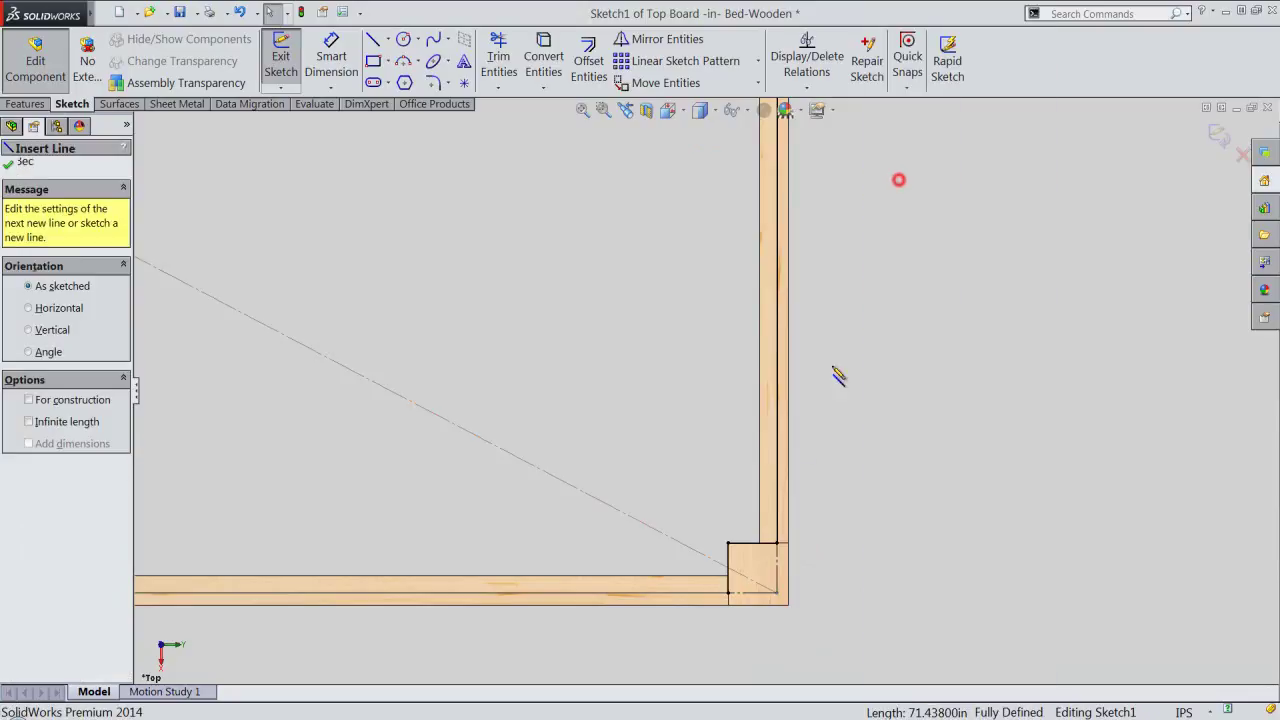
Step: Draw the 67.188 in line along the bottom rail's inner edge to the bottom-left corner
left_click(729, 593)
scroll(1005, 597, "up", 2)
scroll(1008, 600, "up", 2)
scroll(923, 600, "up", 3)
scroll(731, 420, "up", 1)
scroll(425, 440, "down", 2)
scroll(440, 432, "down", 2)
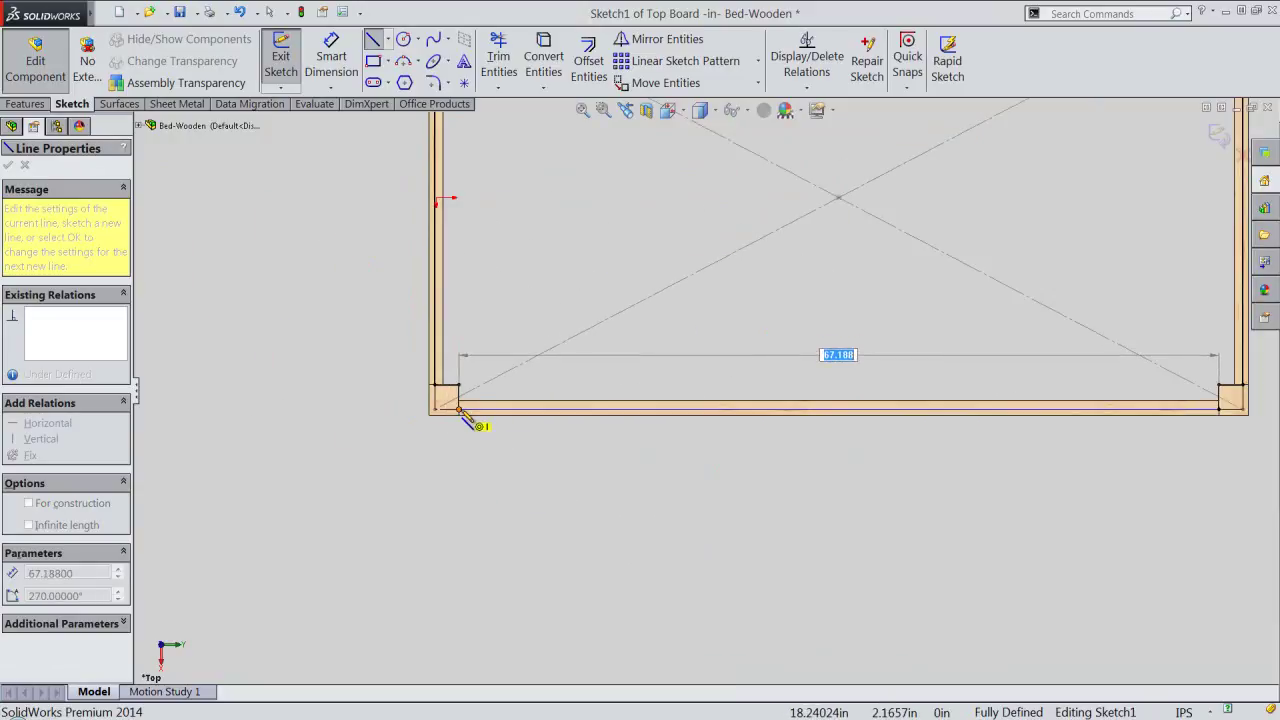
left_click(459, 410)
right_click(457, 478)
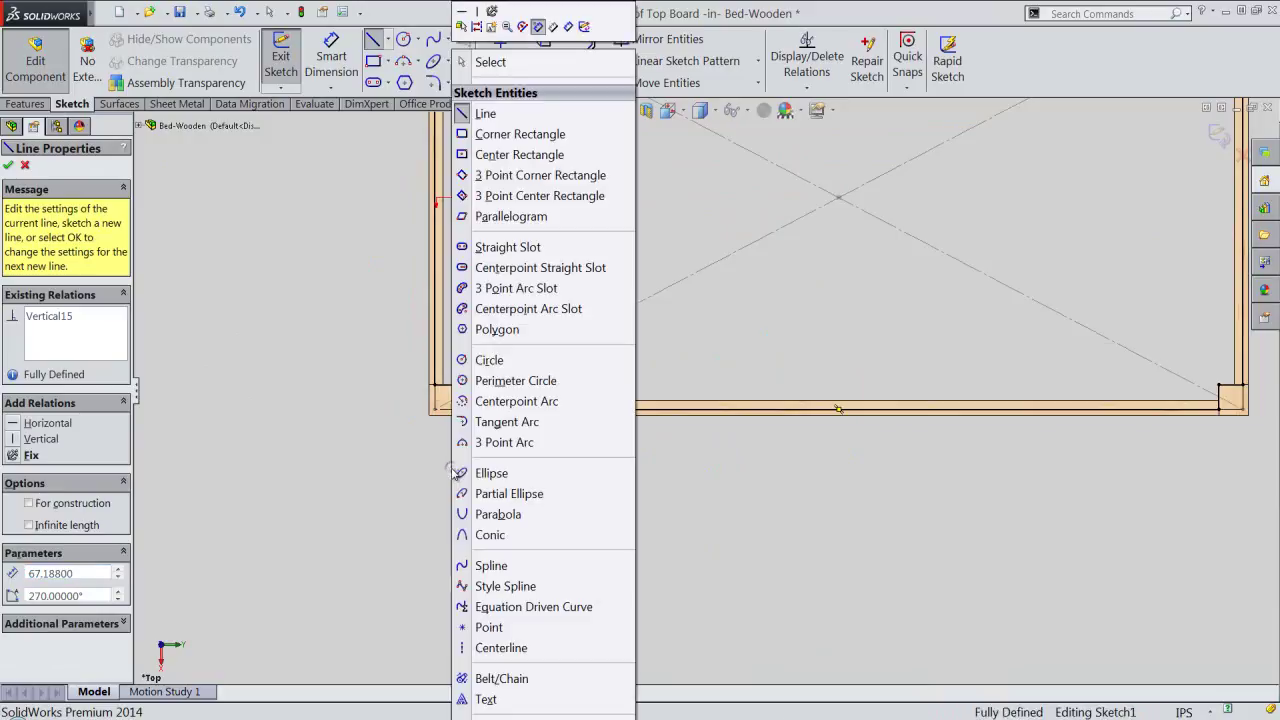
left_click(490, 62)
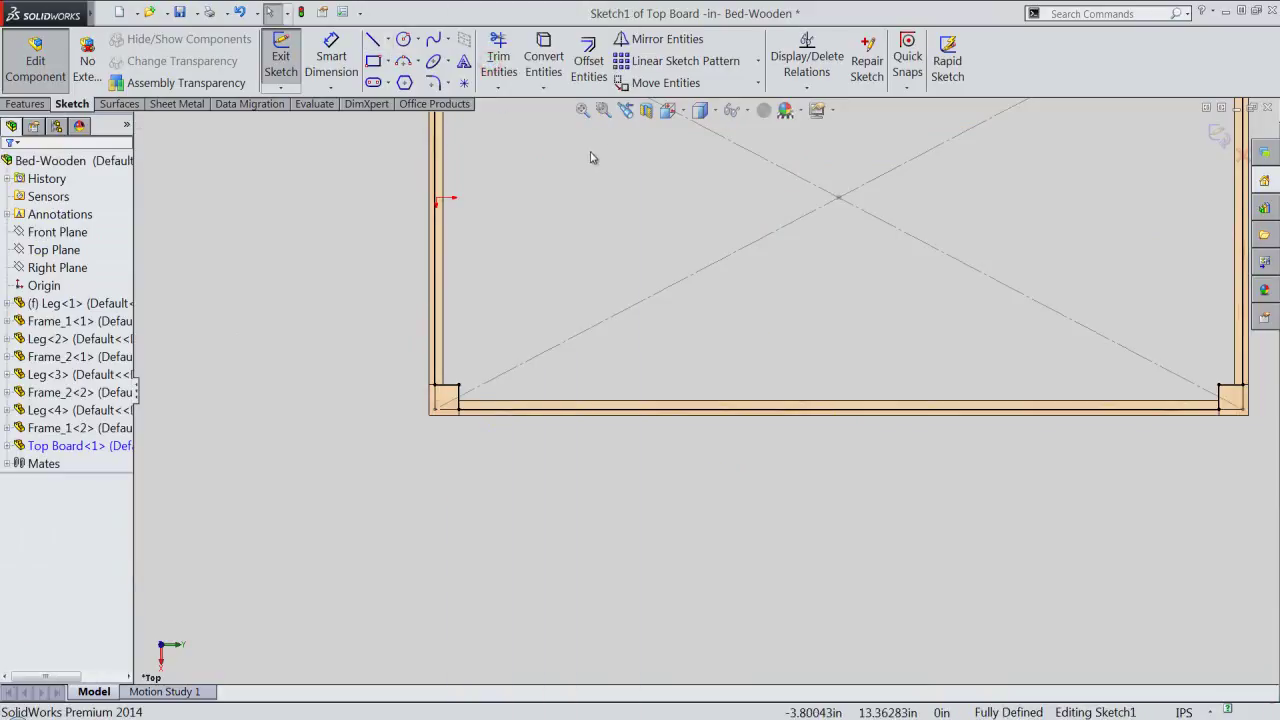
Step: Exit the top board sketch and show the bed in an isometric view
left_click(1219, 136)
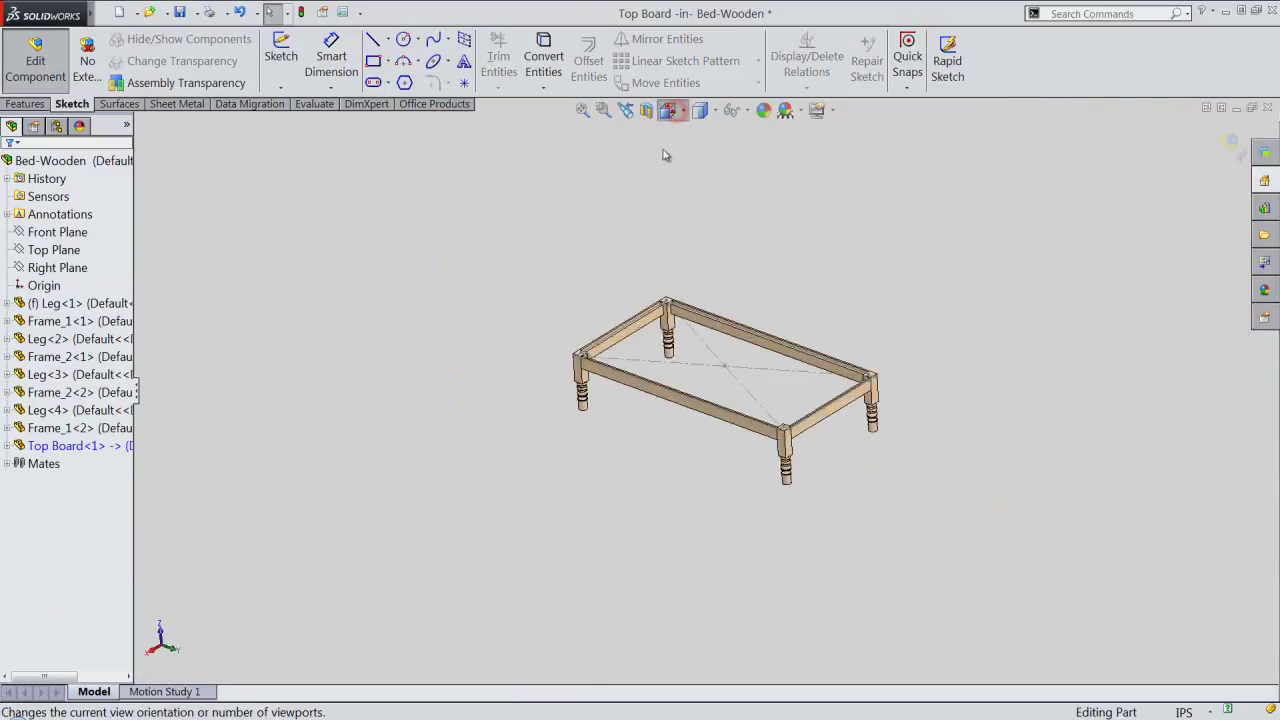
left_click(676, 112)
left_click(701, 350)
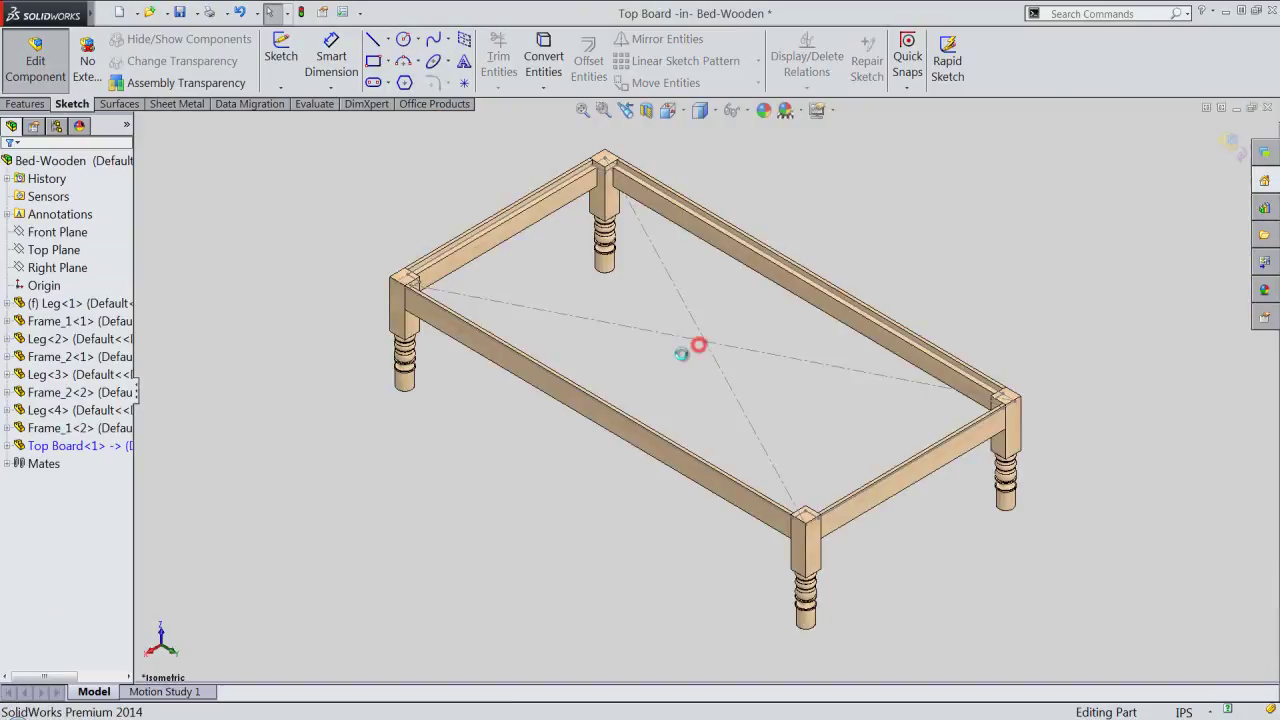
Step: Extrude the top board sketch Up To Surface, ending at the leg's top face
left_click(22, 105)
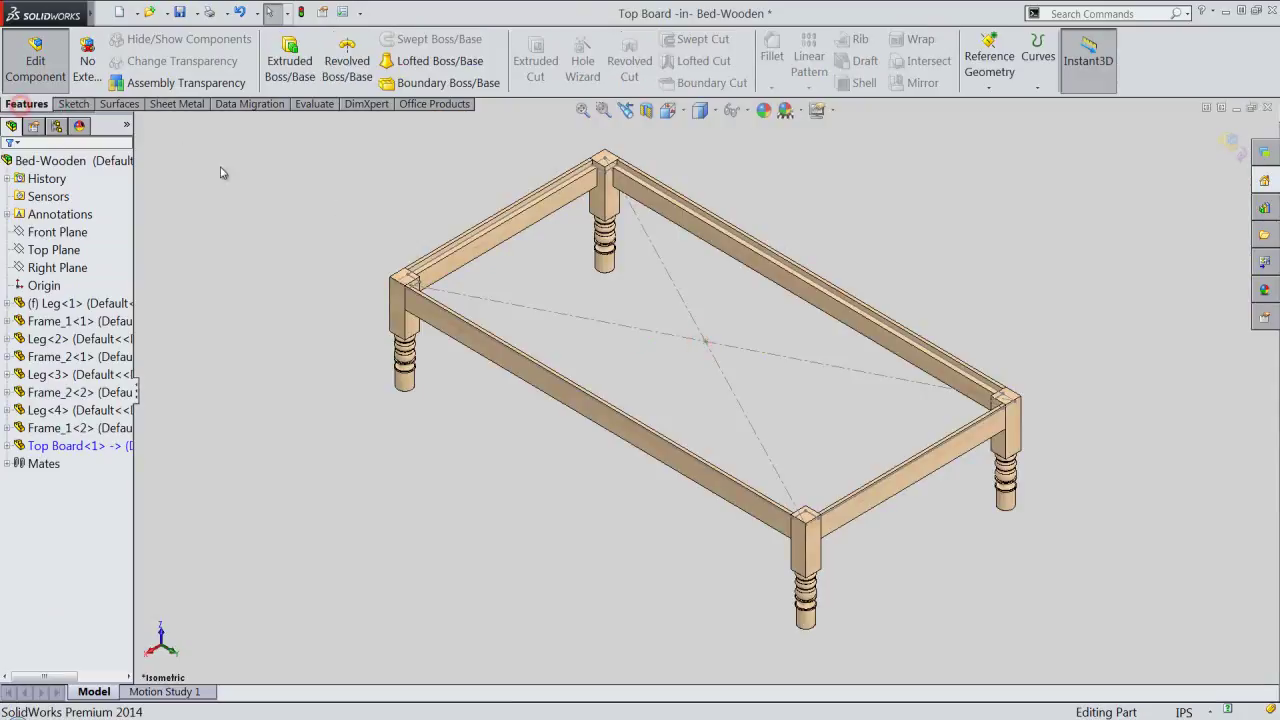
left_click(283, 80)
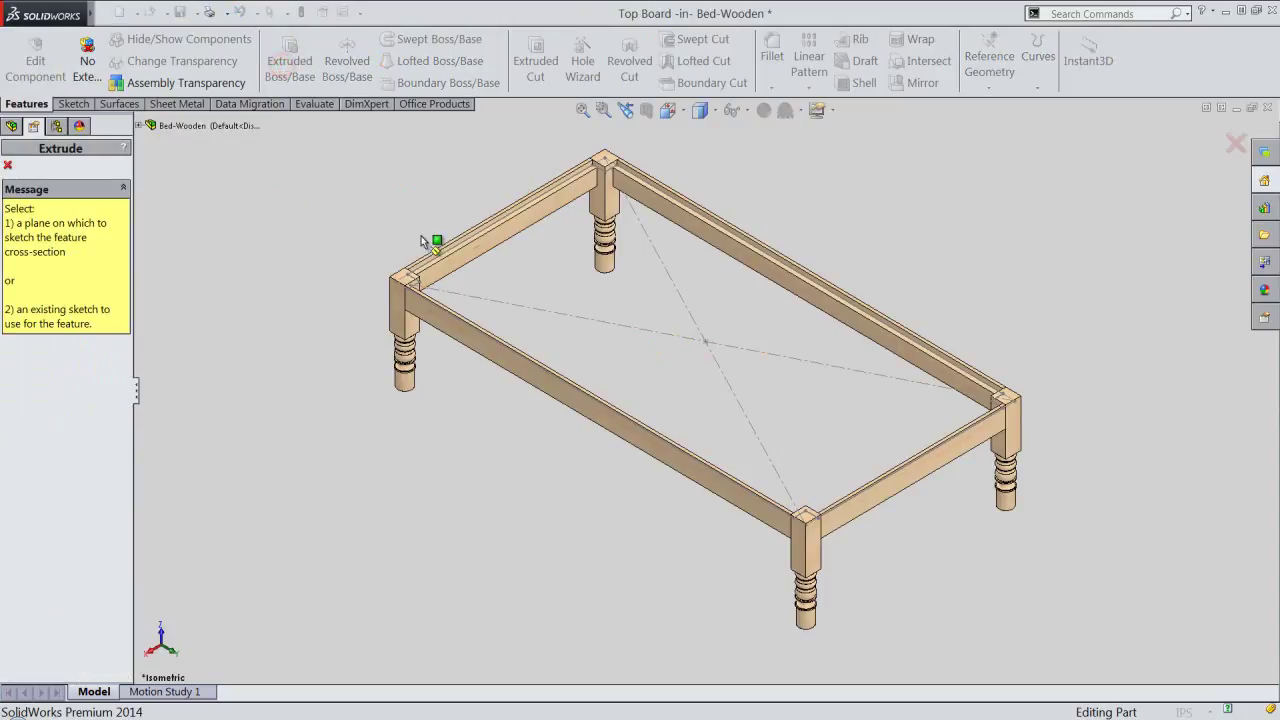
scroll(430, 245, "down", 3)
scroll(440, 262, "down", 2)
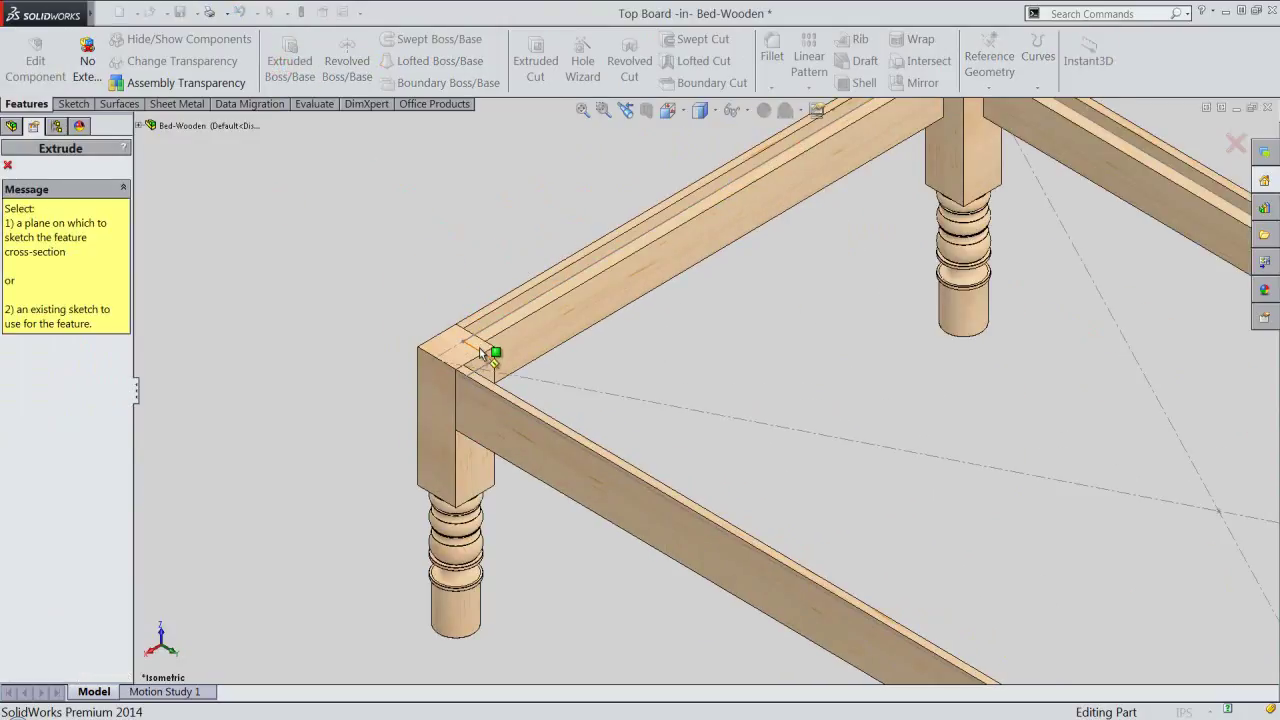
left_click(480, 352)
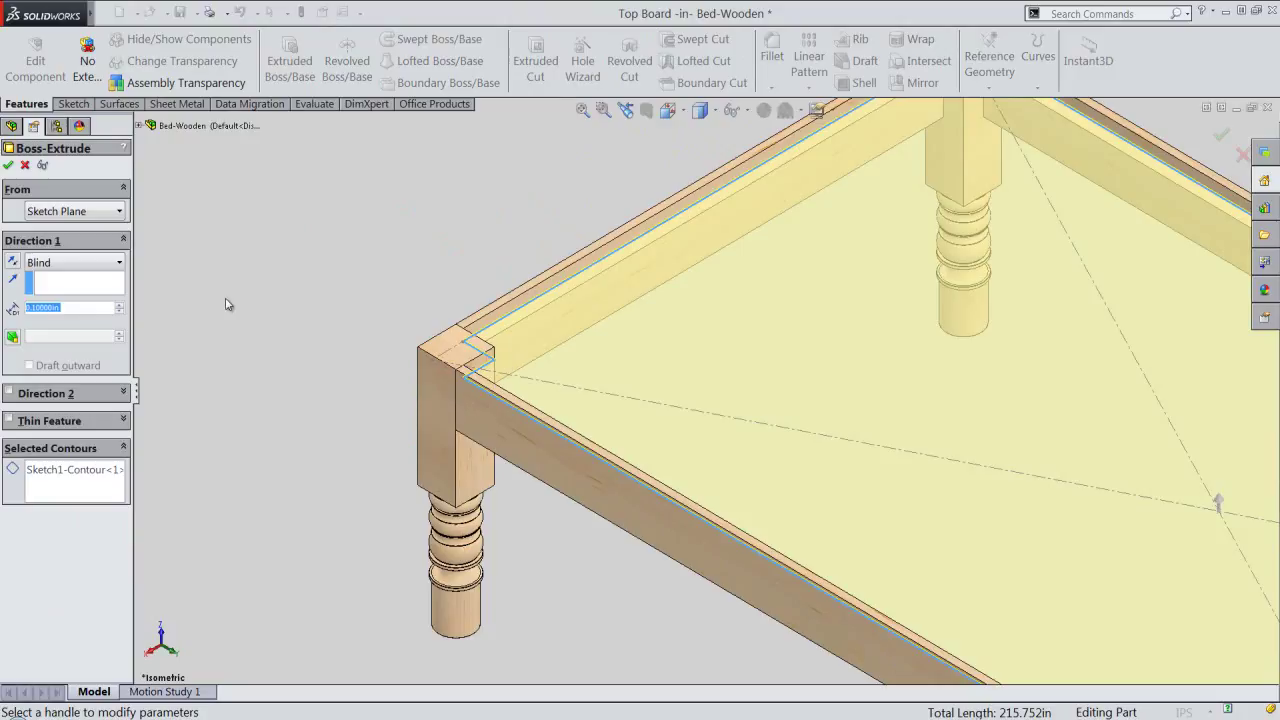
left_click(98, 264)
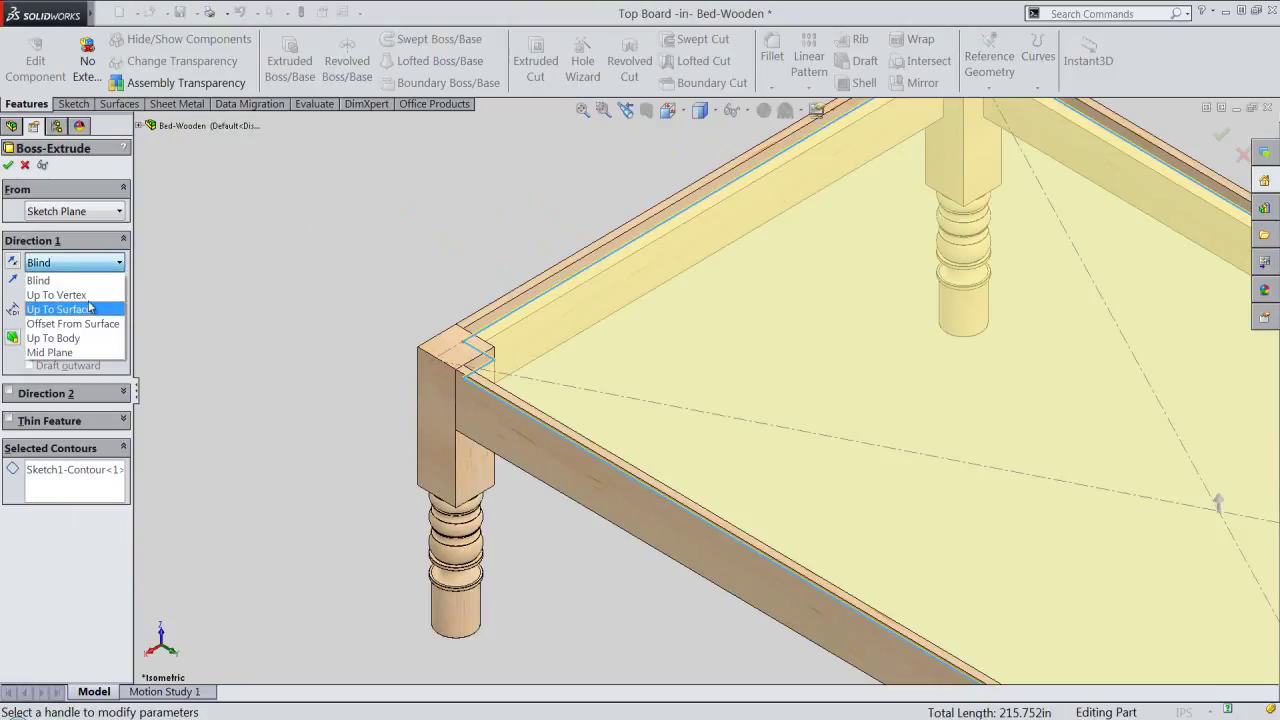
left_click(88, 307)
left_click(445, 347)
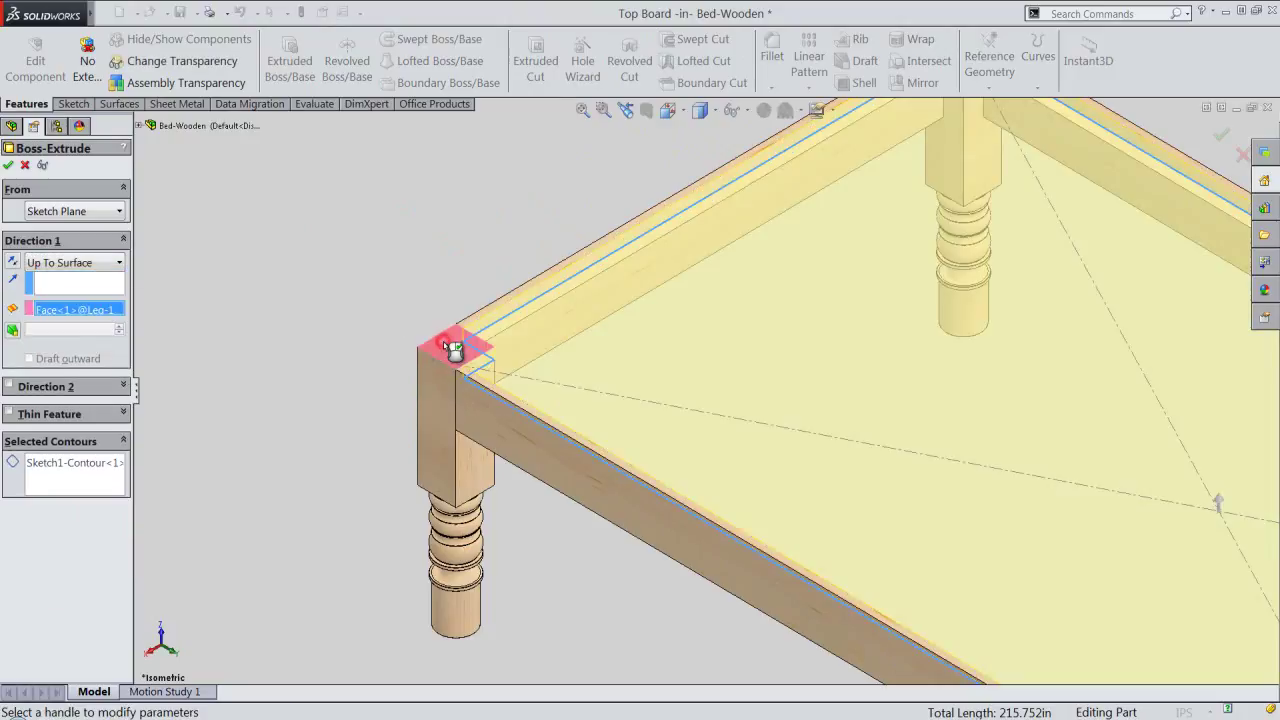
left_click(9, 165)
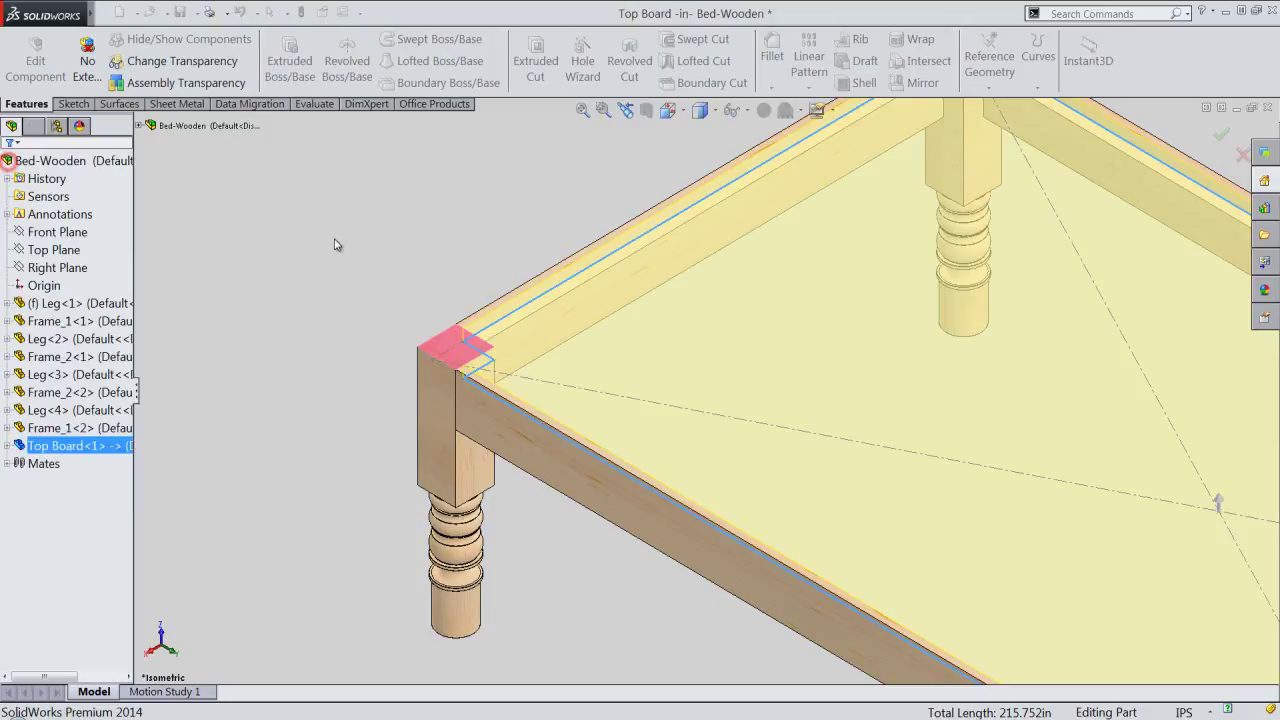
left_click(584, 111)
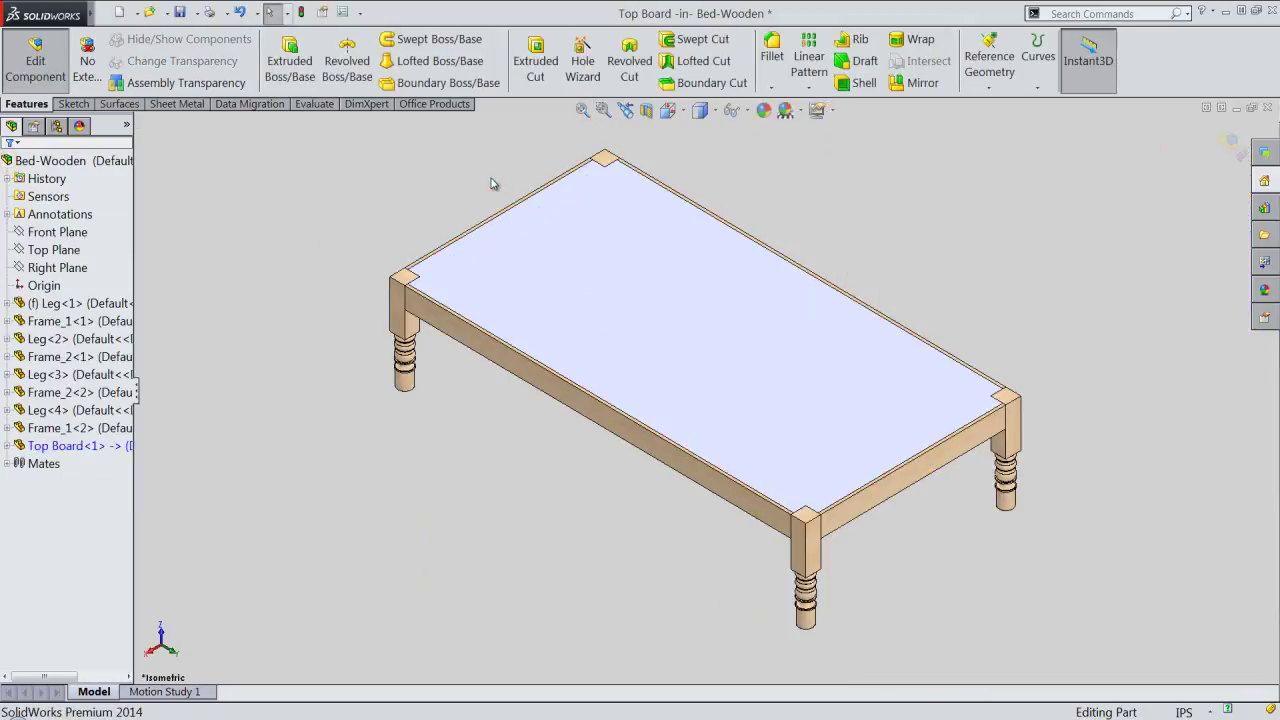
Step: Give Top Board the Organic > Wood > Beech 'unfinished beech 2d' appearance, then return to the Bed-Wooden assembly
left_click(493, 192)
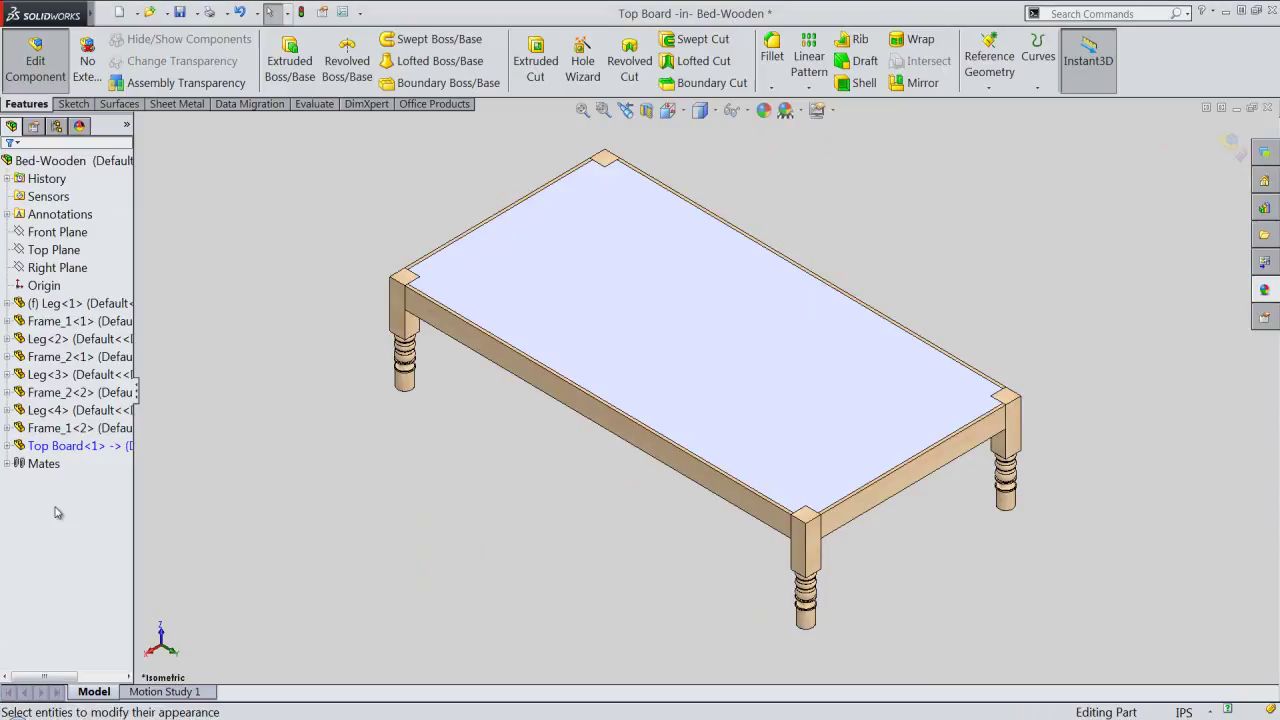
left_click(77, 446)
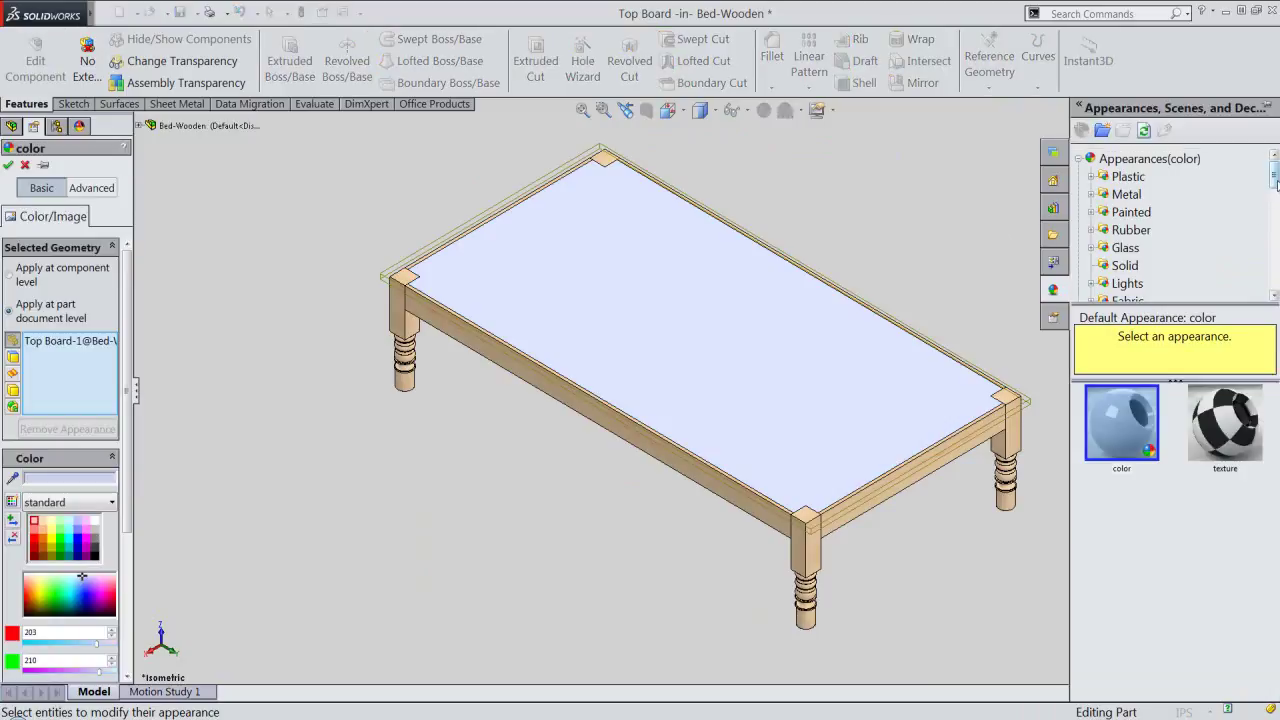
left_click_drag(1277, 183, 1273, 212)
left_click(1151, 247)
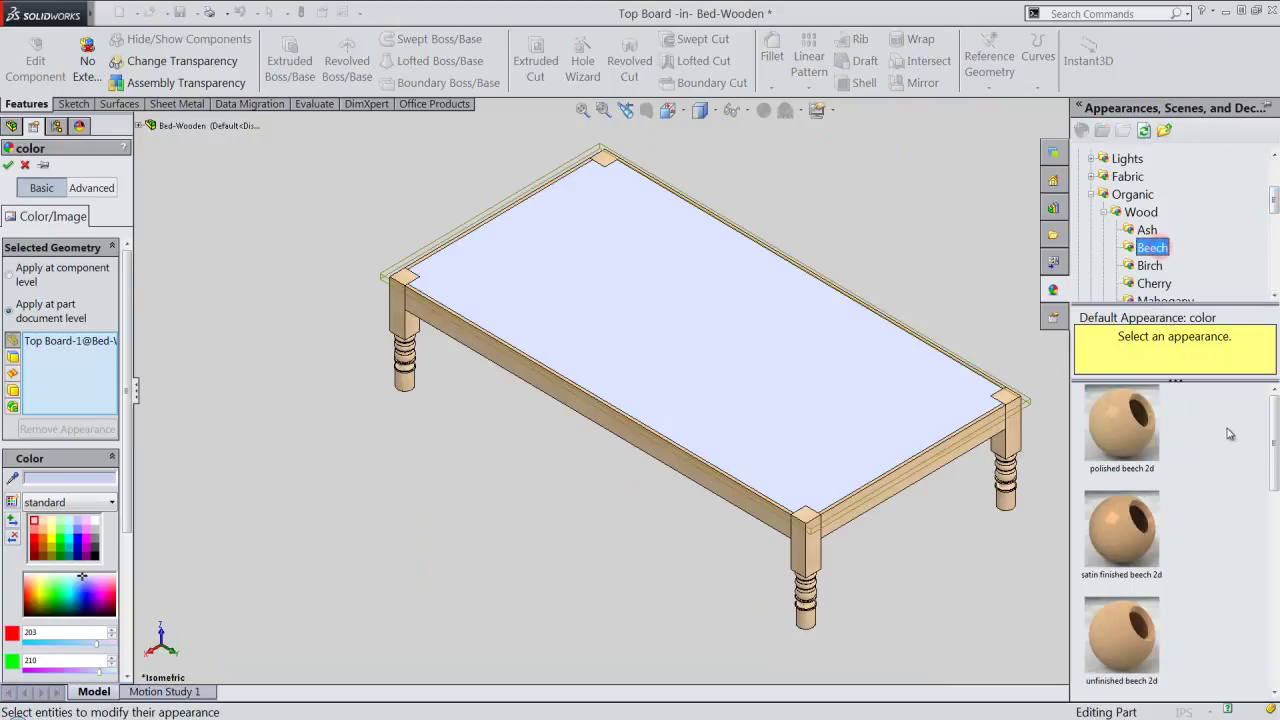
left_click_drag(1276, 446, 1276, 476)
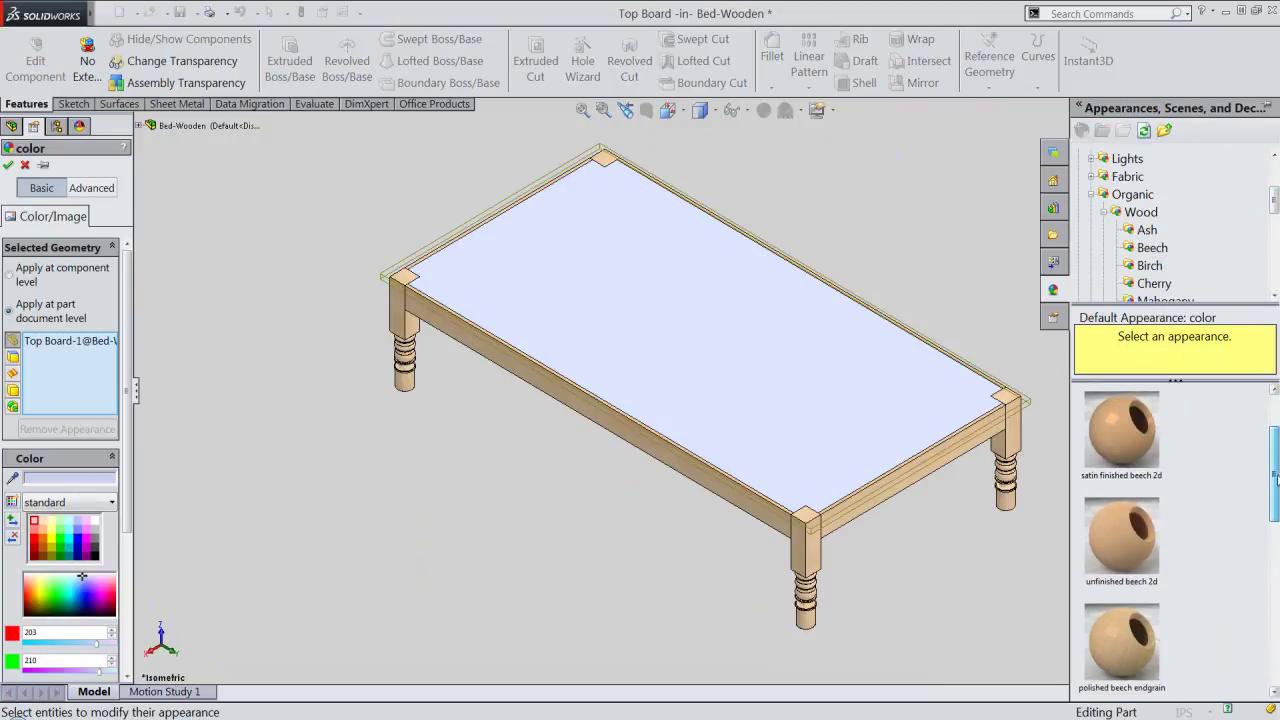
left_click(1128, 545)
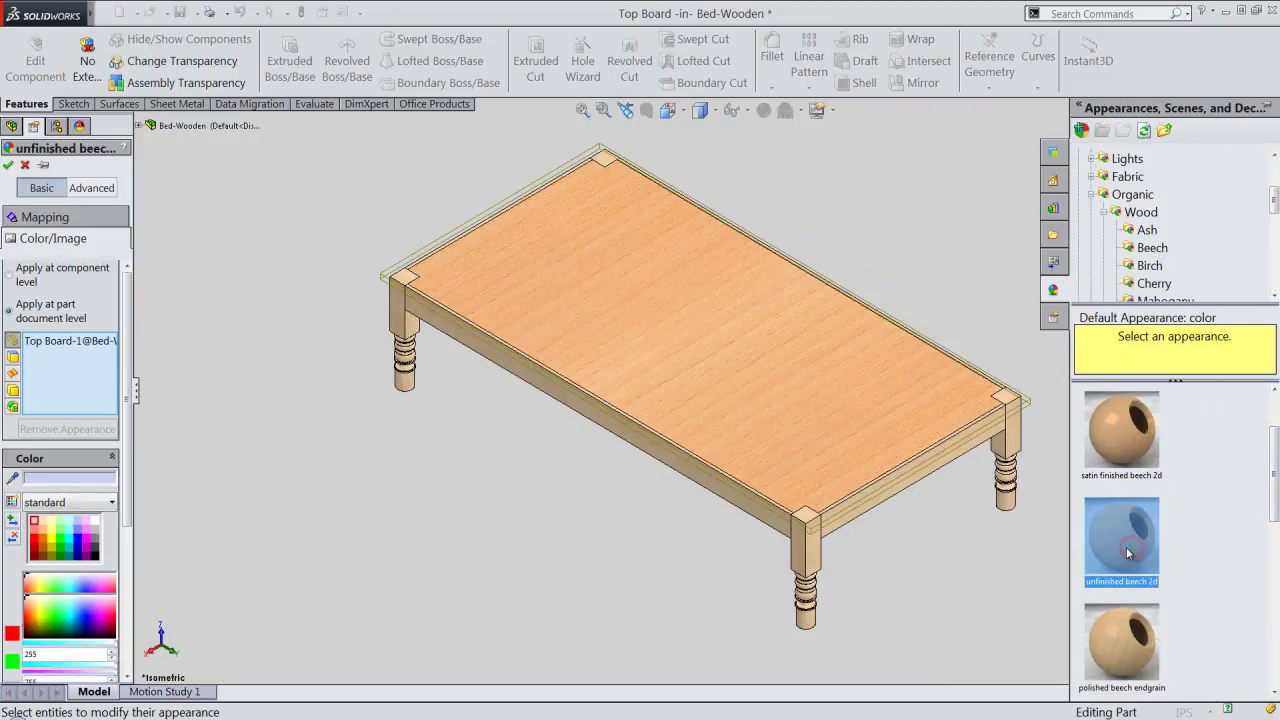
left_click(8, 165)
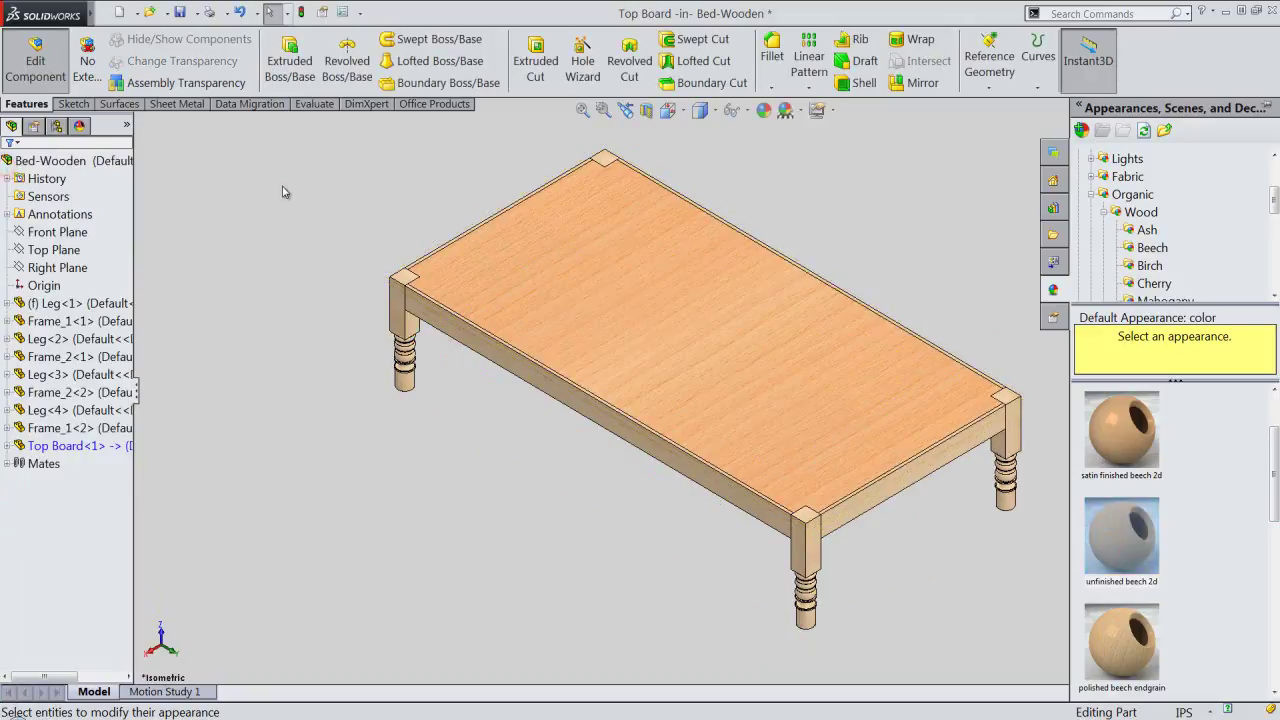
left_click(282, 186)
left_click(1226, 145)
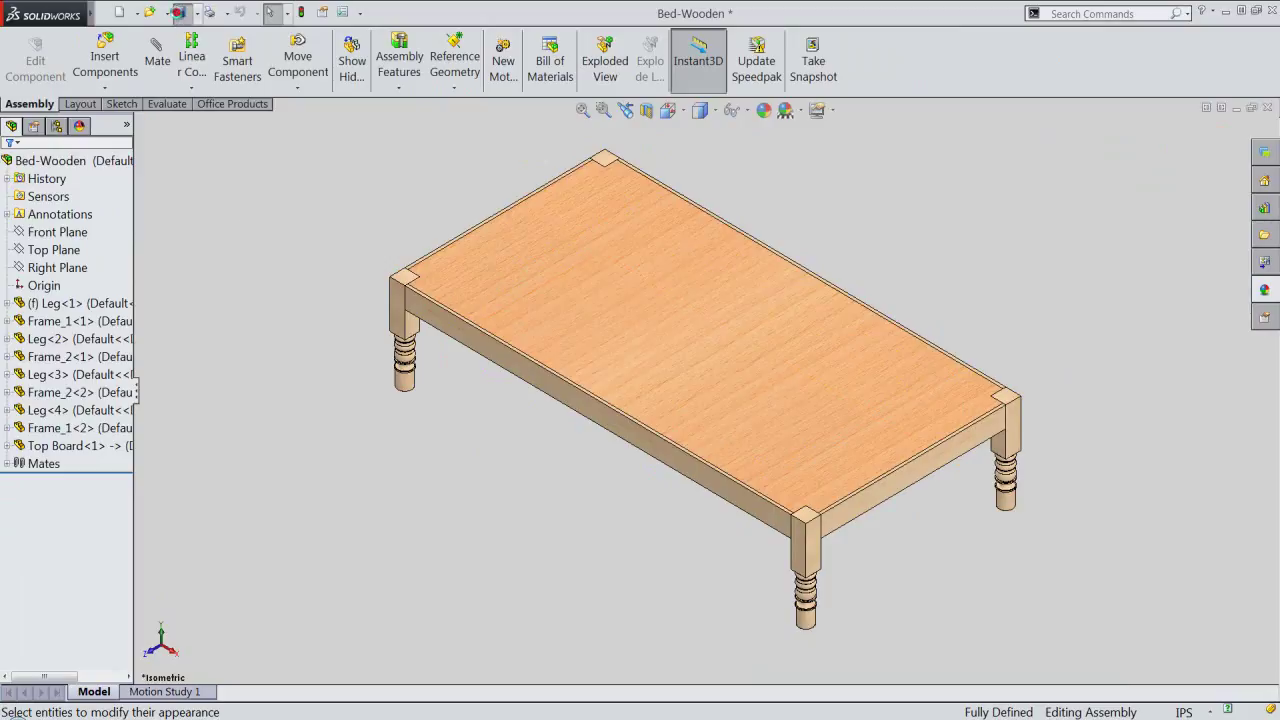
Step: Save all modified bed documents and hide the Top Board to expose the frame
left_click(178, 12)
left_click(705, 552)
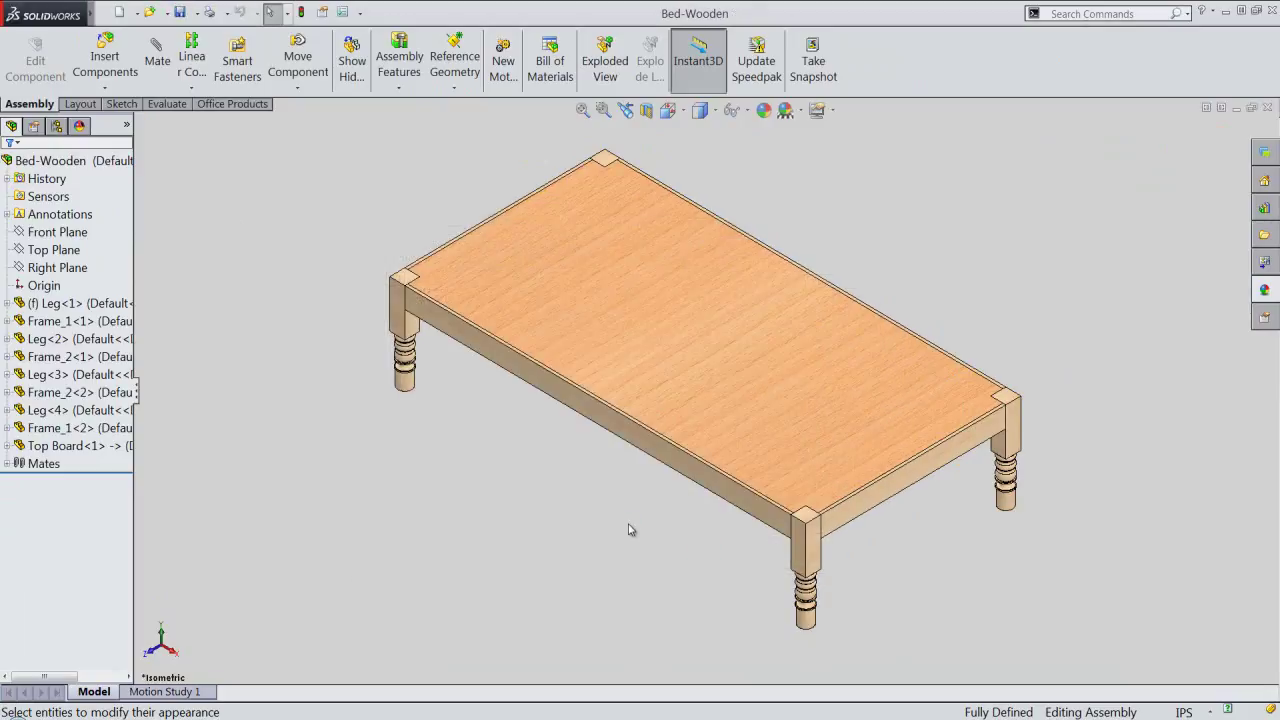
left_click(689, 550)
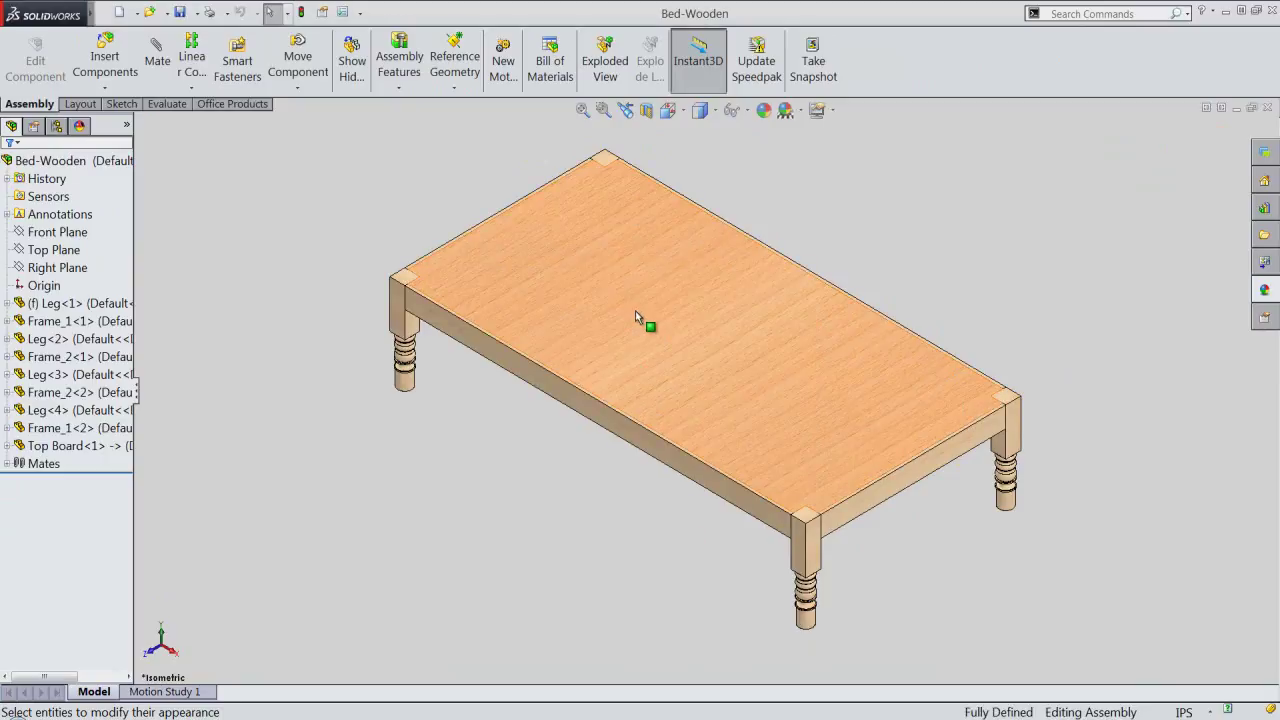
left_click(636, 314)
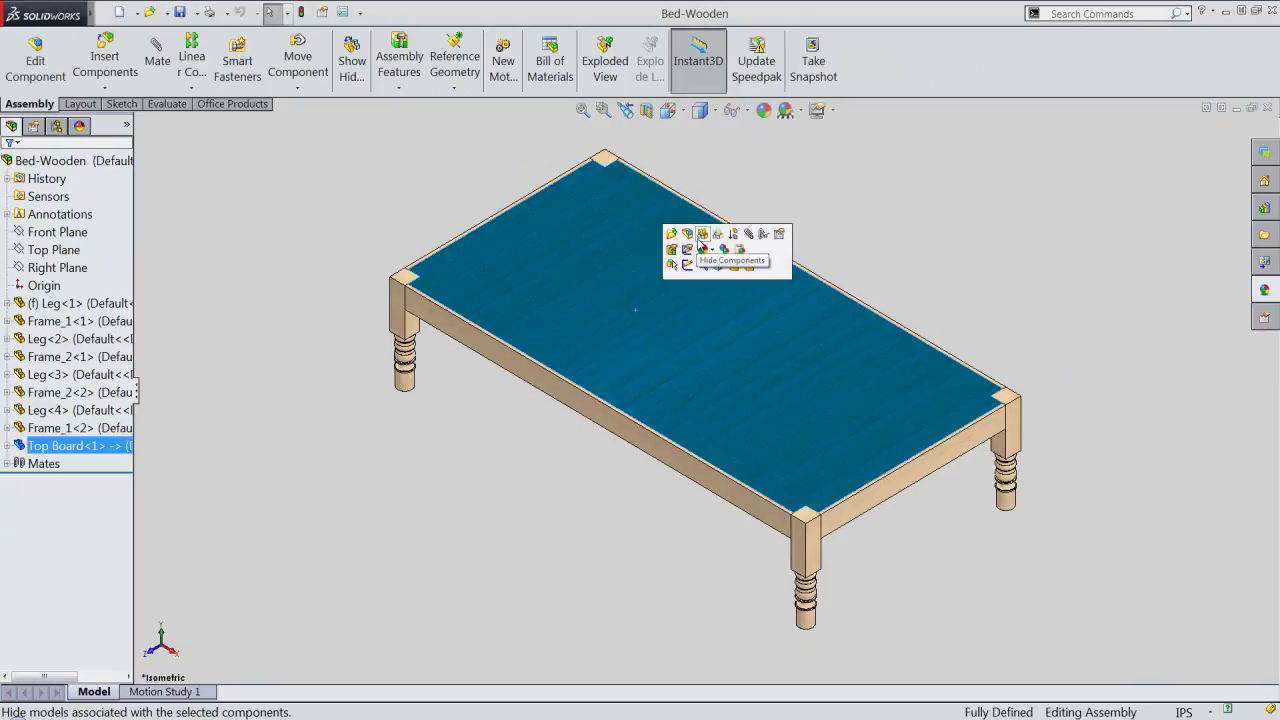
left_click(702, 236)
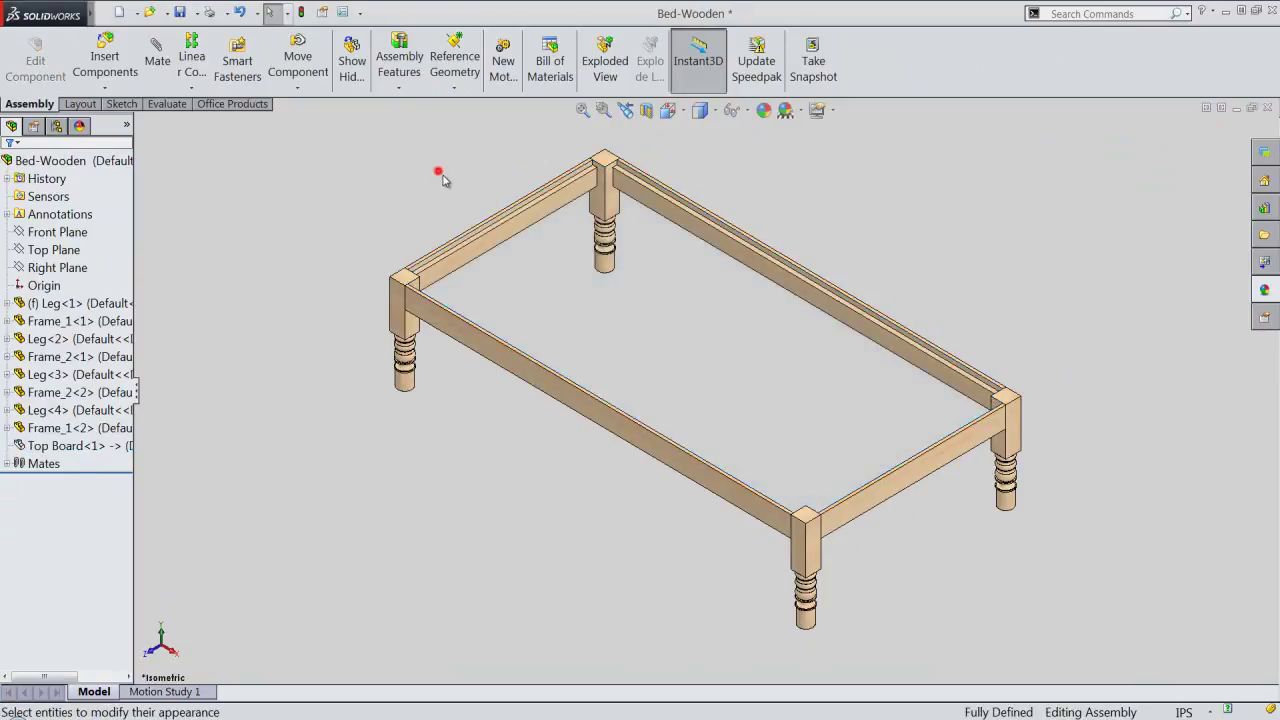
Step: Edit the Frame_2 rail in context and start an Extruded Cut on it
scroll(438, 172, "down", 3)
left_click(597, 289)
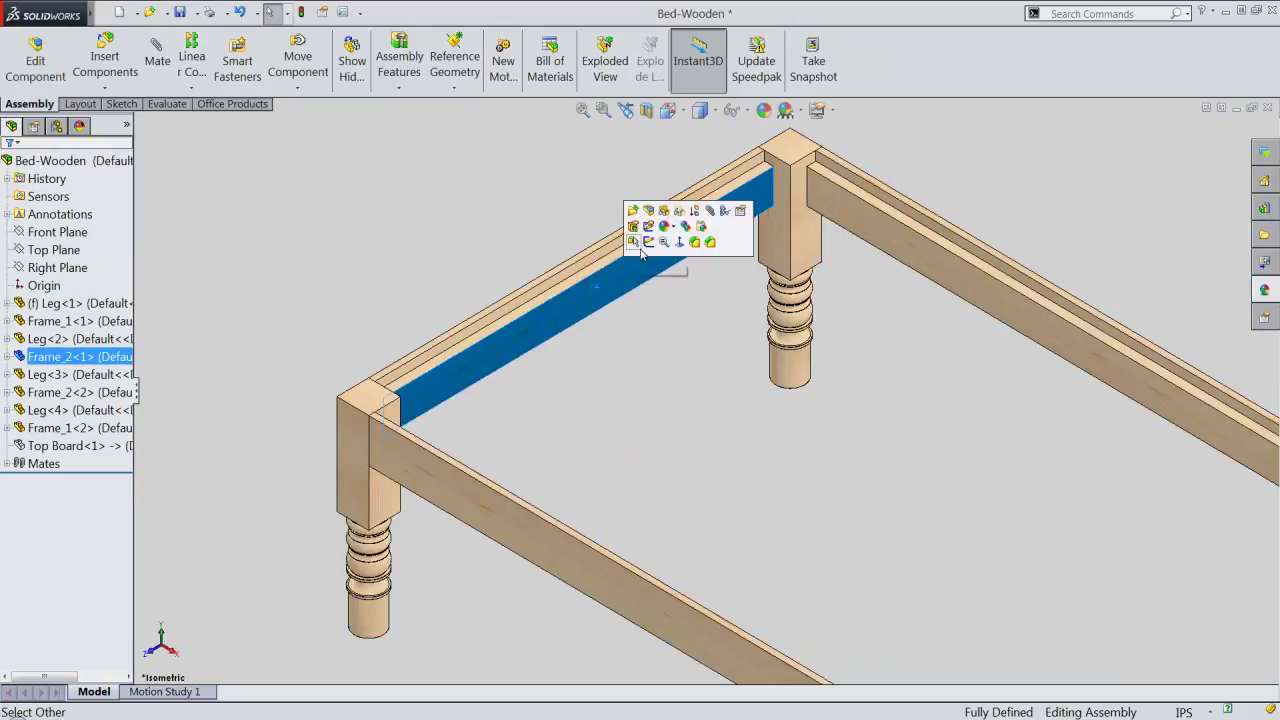
left_click(655, 222)
scroll(591, 229, "down", 2)
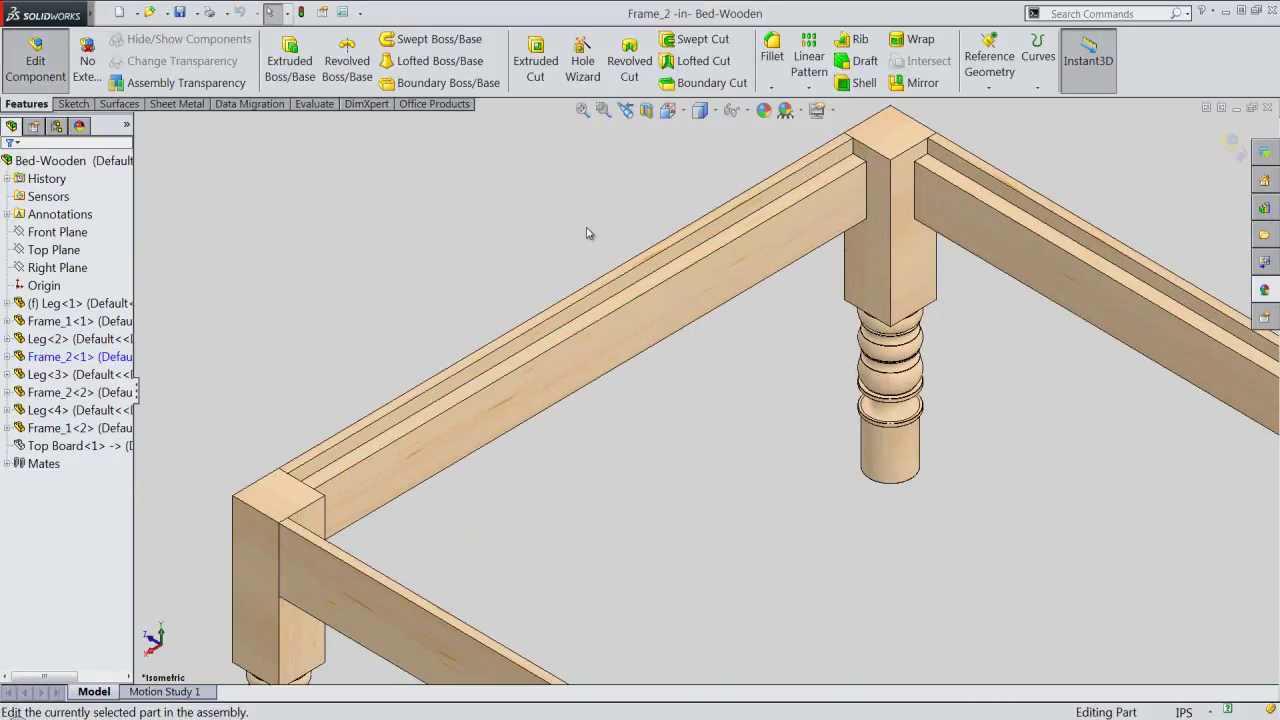
left_click(538, 60)
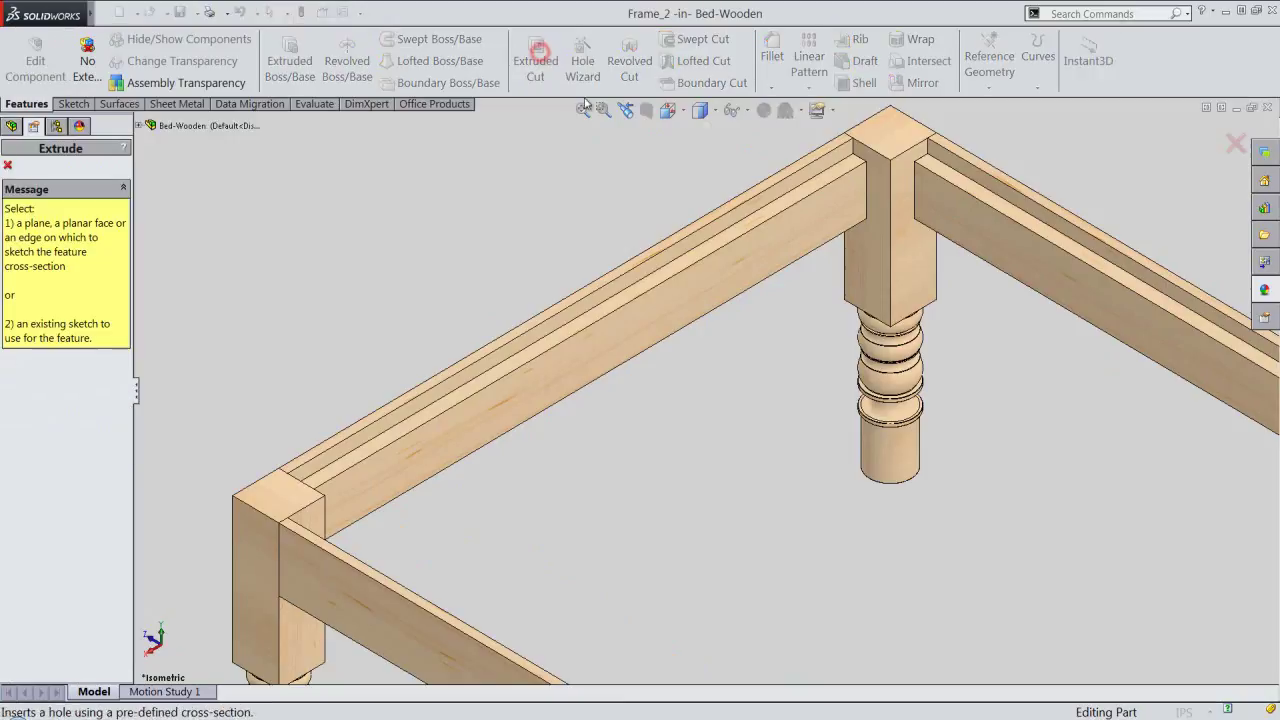
Step: Draw a 3 Point Corner Rectangle 1.25 in wide on the rail's outer side face
left_click(655, 306)
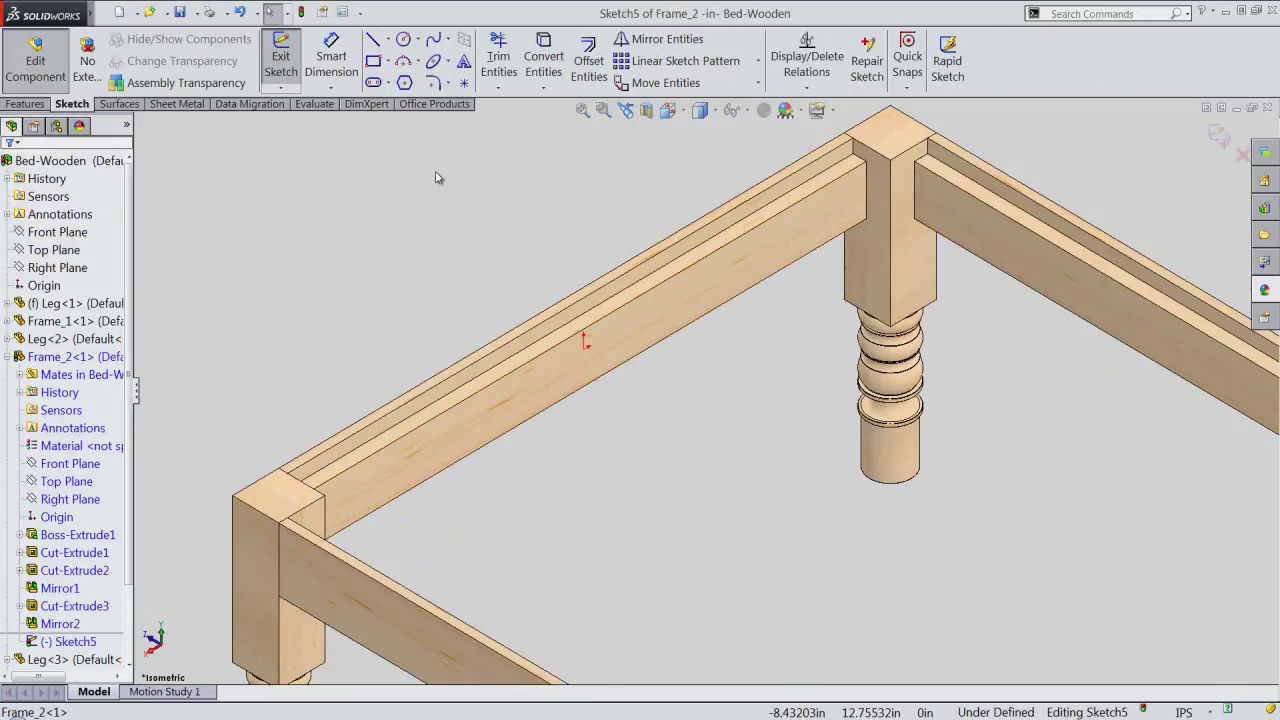
left_click(391, 67)
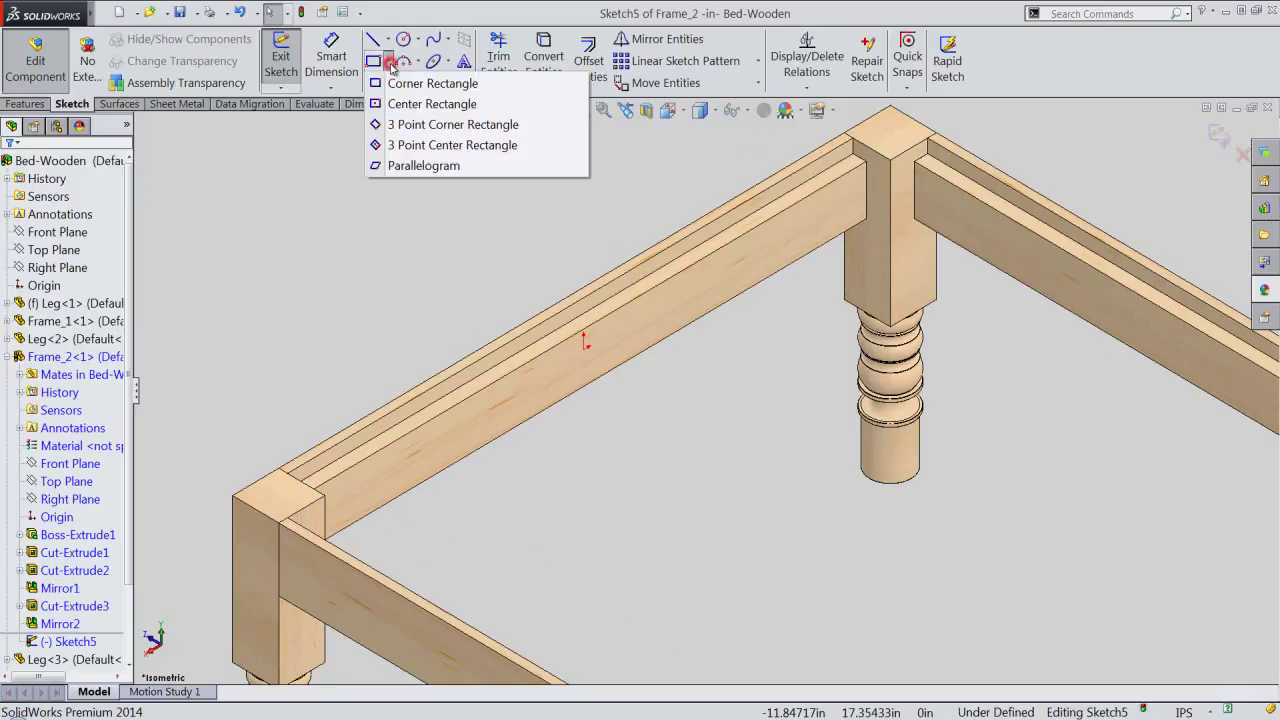
left_click(397, 123)
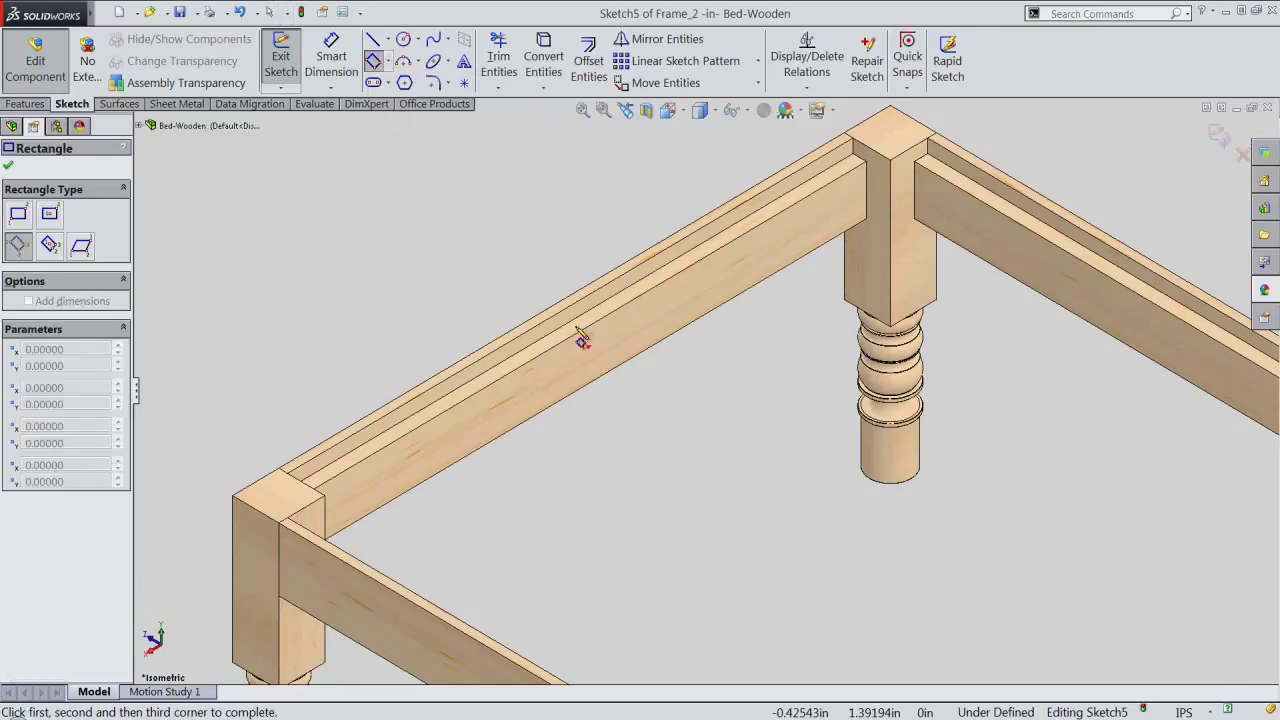
scroll(548, 320, "down", 3)
left_click(555, 372)
left_click(632, 321)
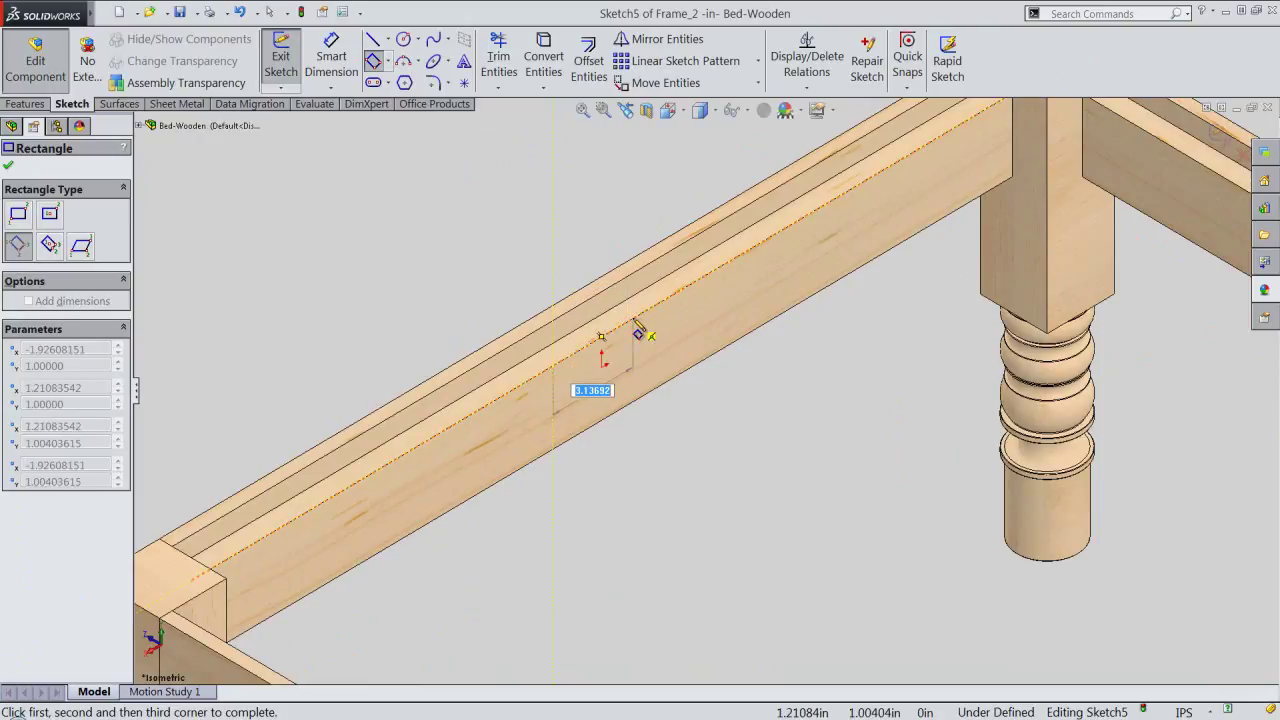
type("5")
key("Return")
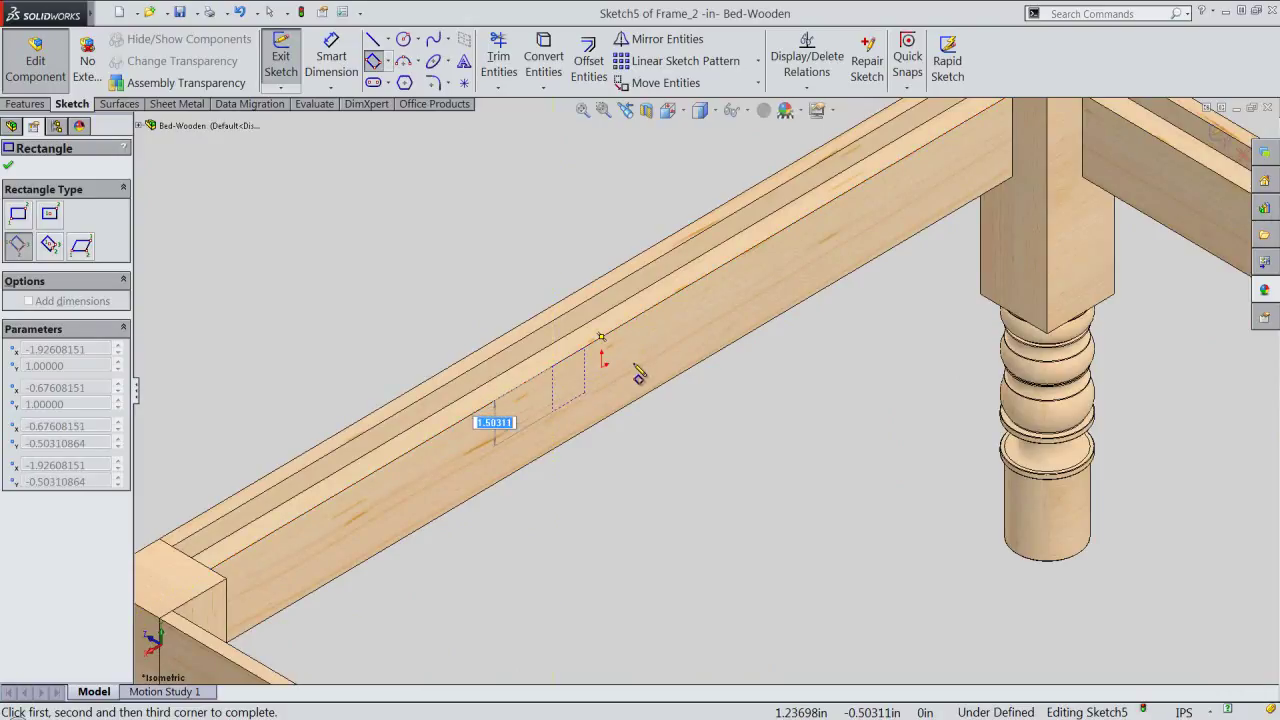
left_click(633, 364)
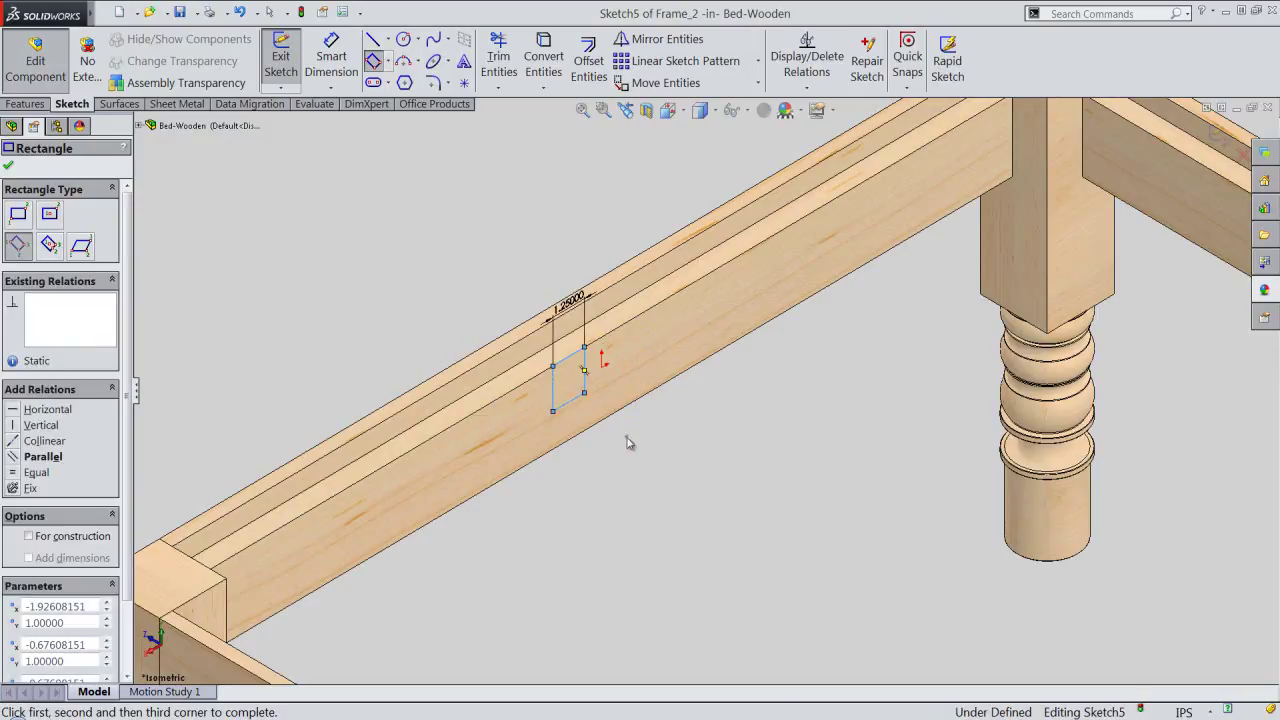
Step: Dimension the rectangle's bottom edge 0.75 in from the rail's lower edge
right_click(629, 437)
left_click(729, 26)
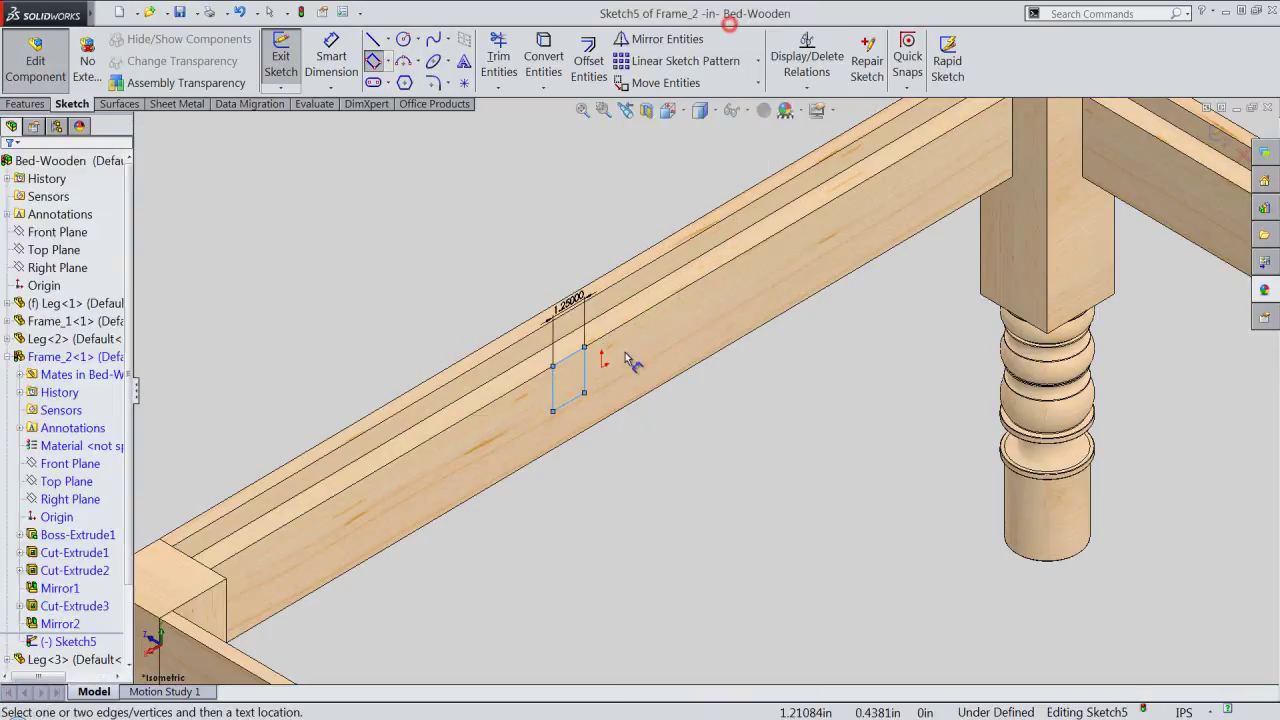
left_click(580, 403)
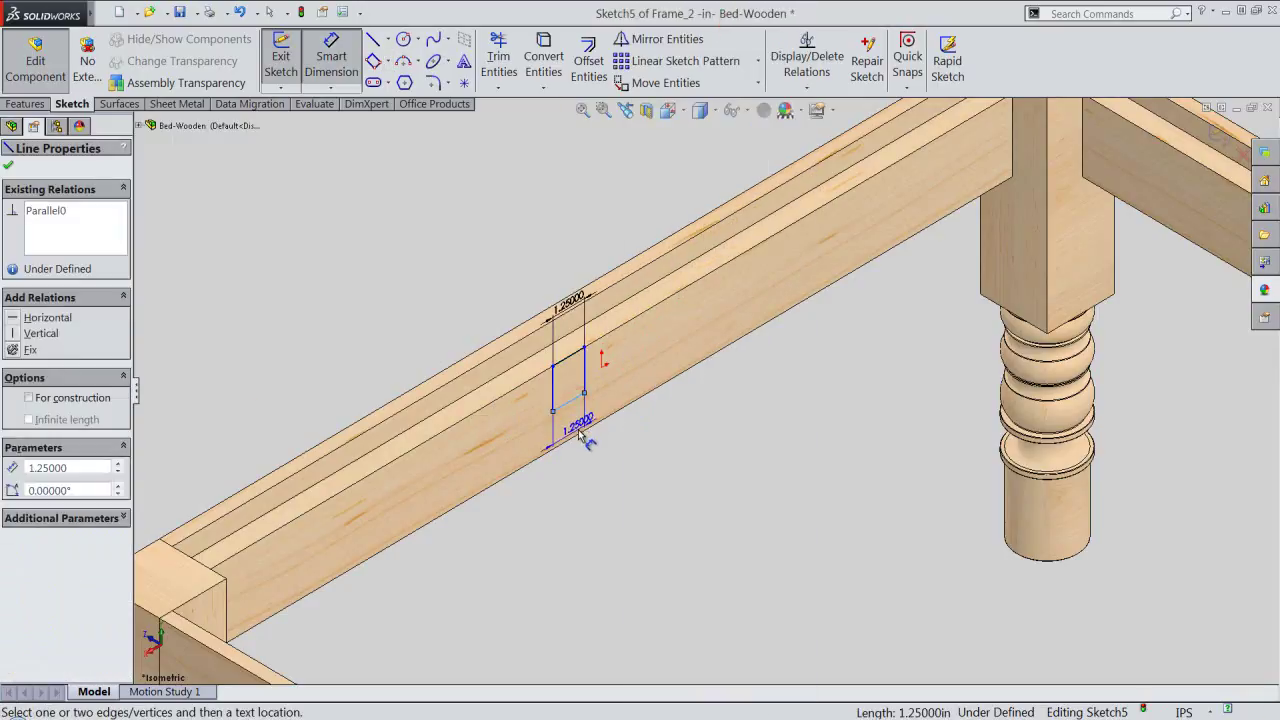
left_click(586, 438)
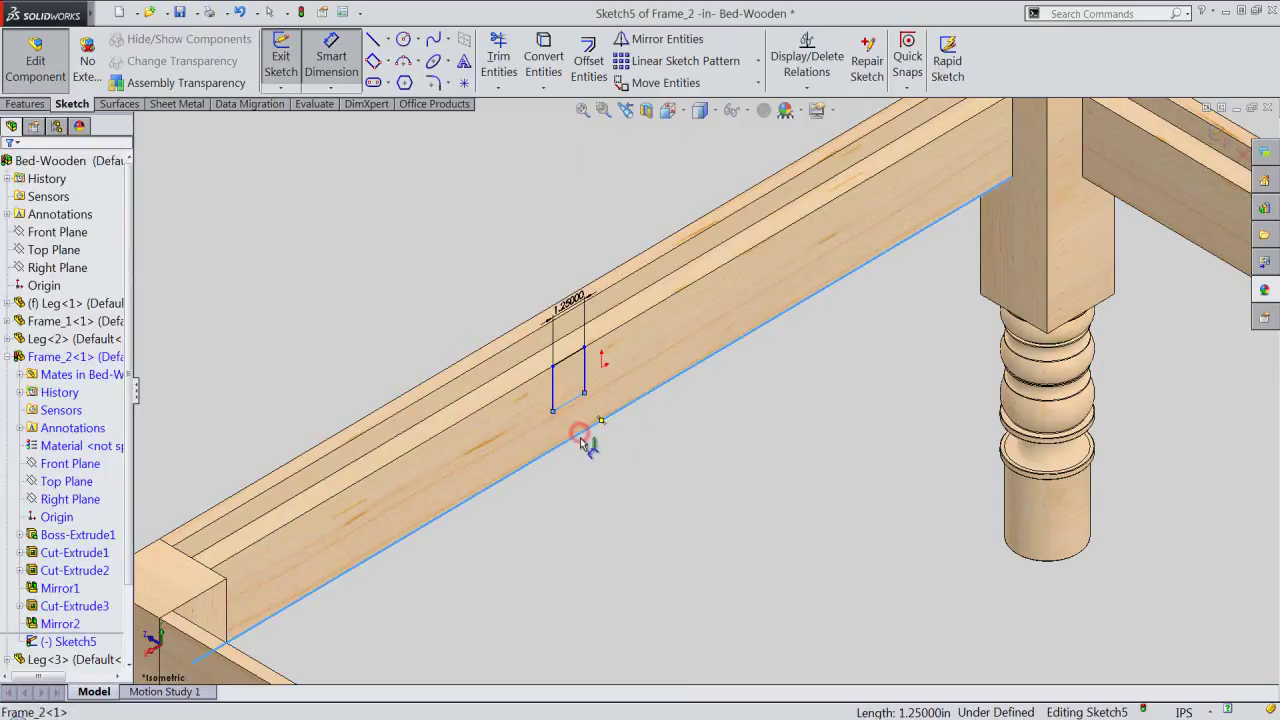
left_click(535, 446)
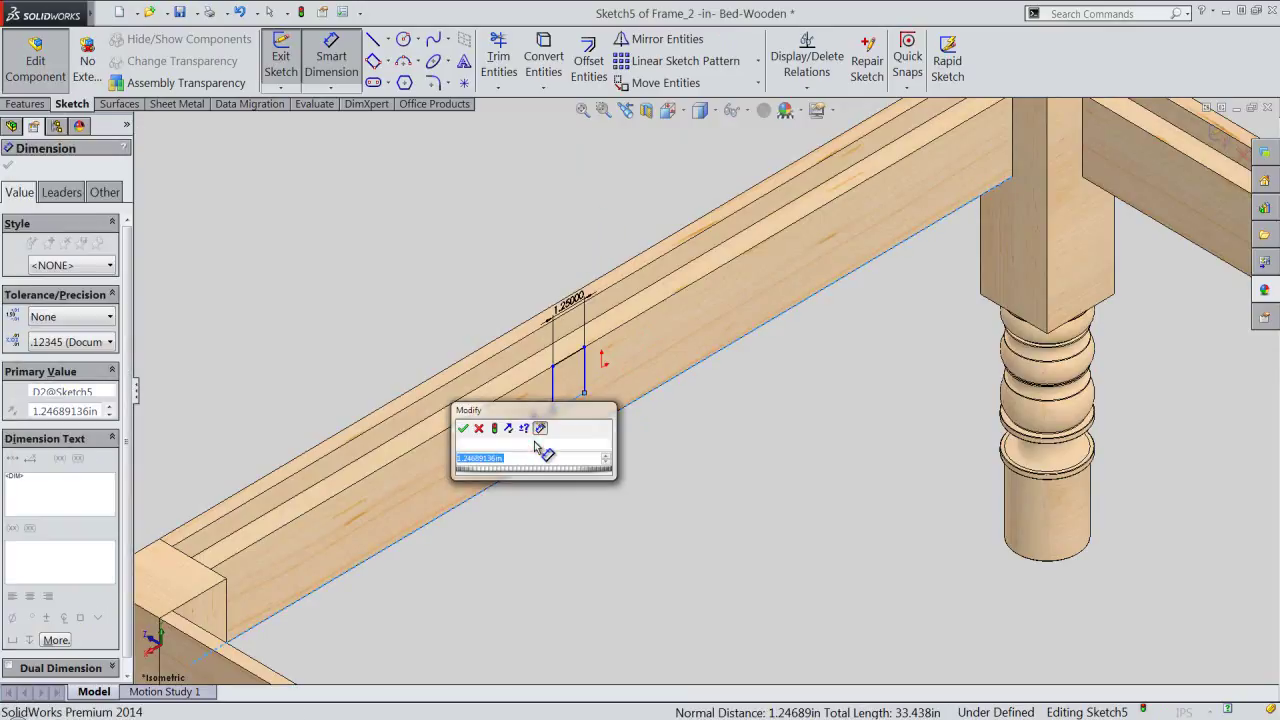
type("75")
key("Return")
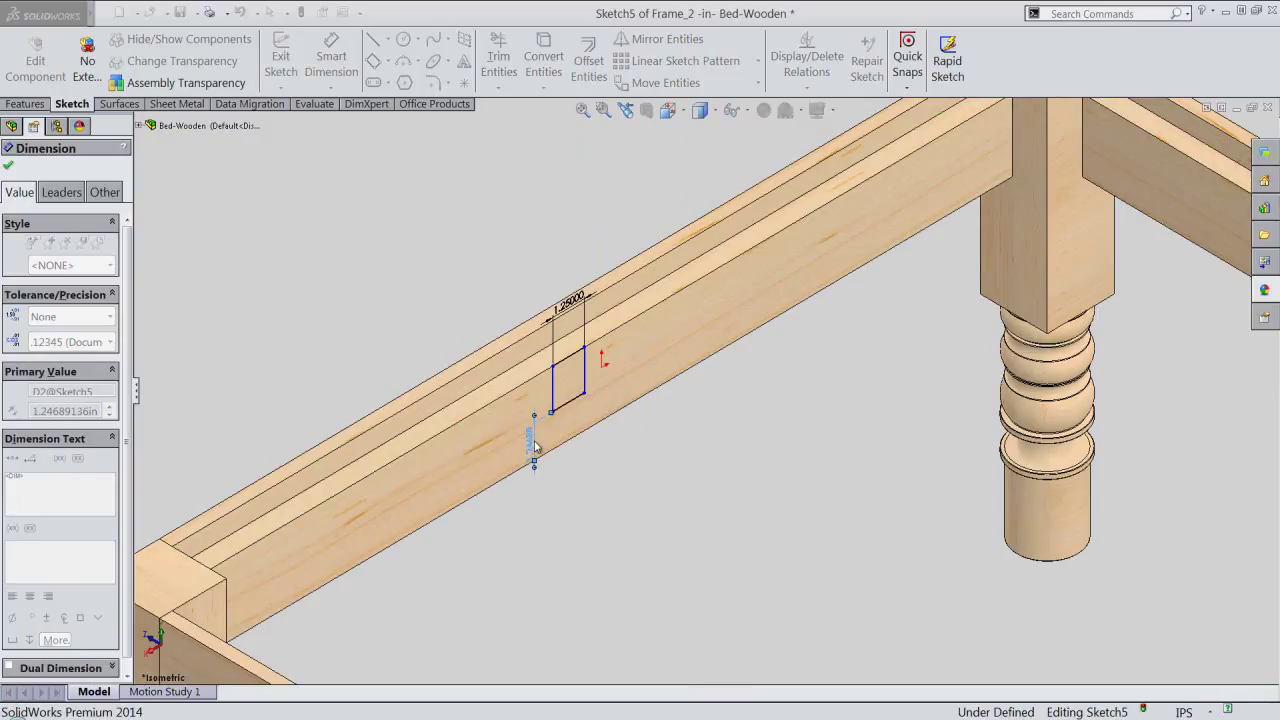
scroll(570, 412, "down", 2)
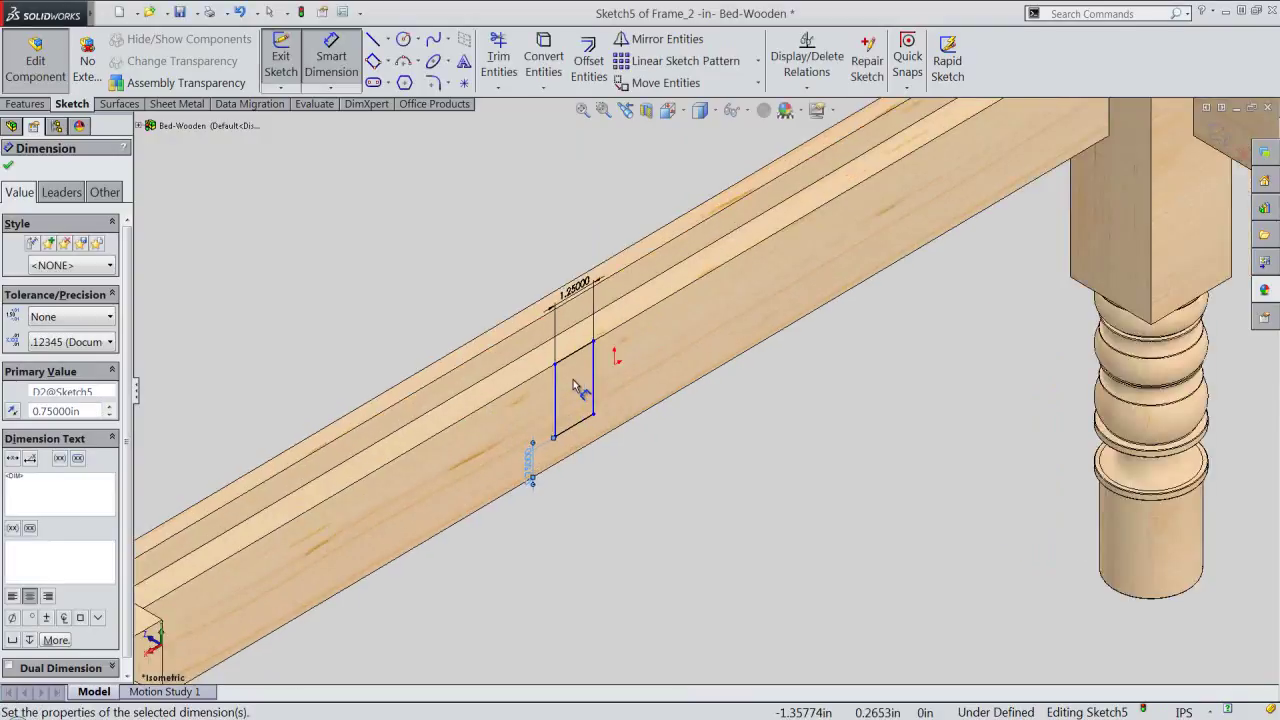
scroll(641, 440, "down", 2)
right_click(694, 500)
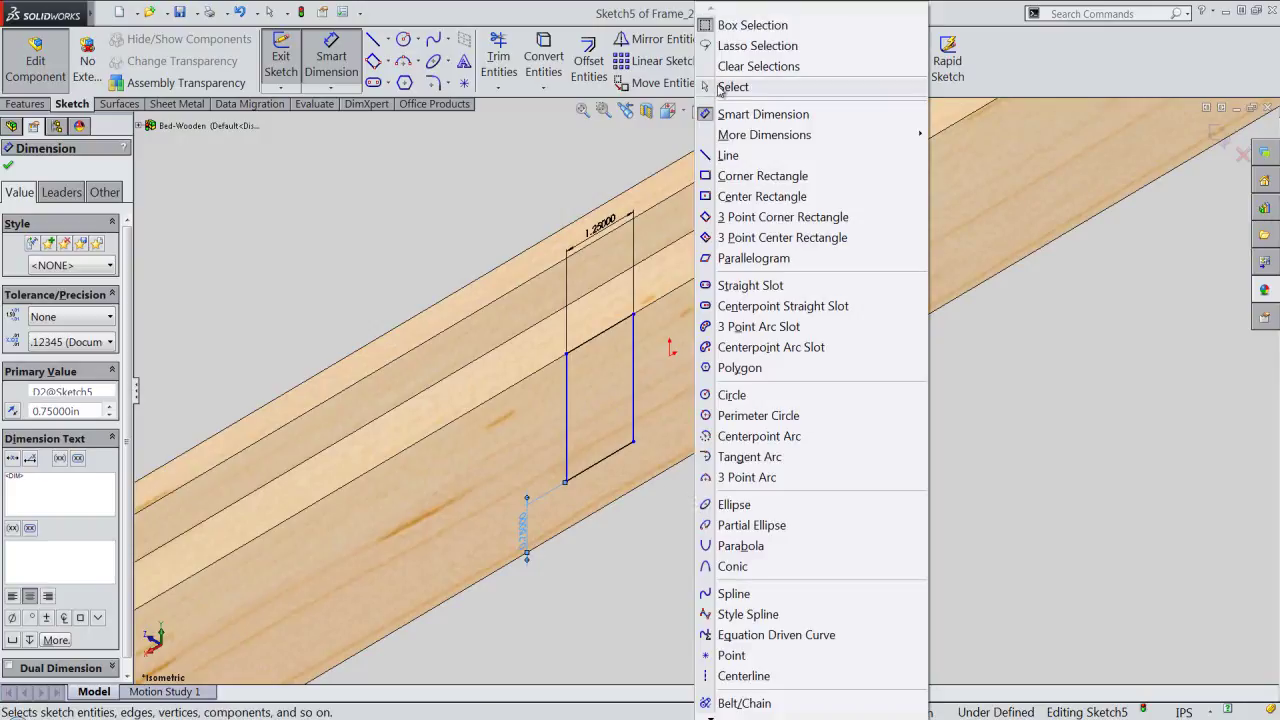
left_click(740, 86)
Step: Add a Vertical relation between the rectangle's bottom-edge midpoint and the sketch origin
key("p")
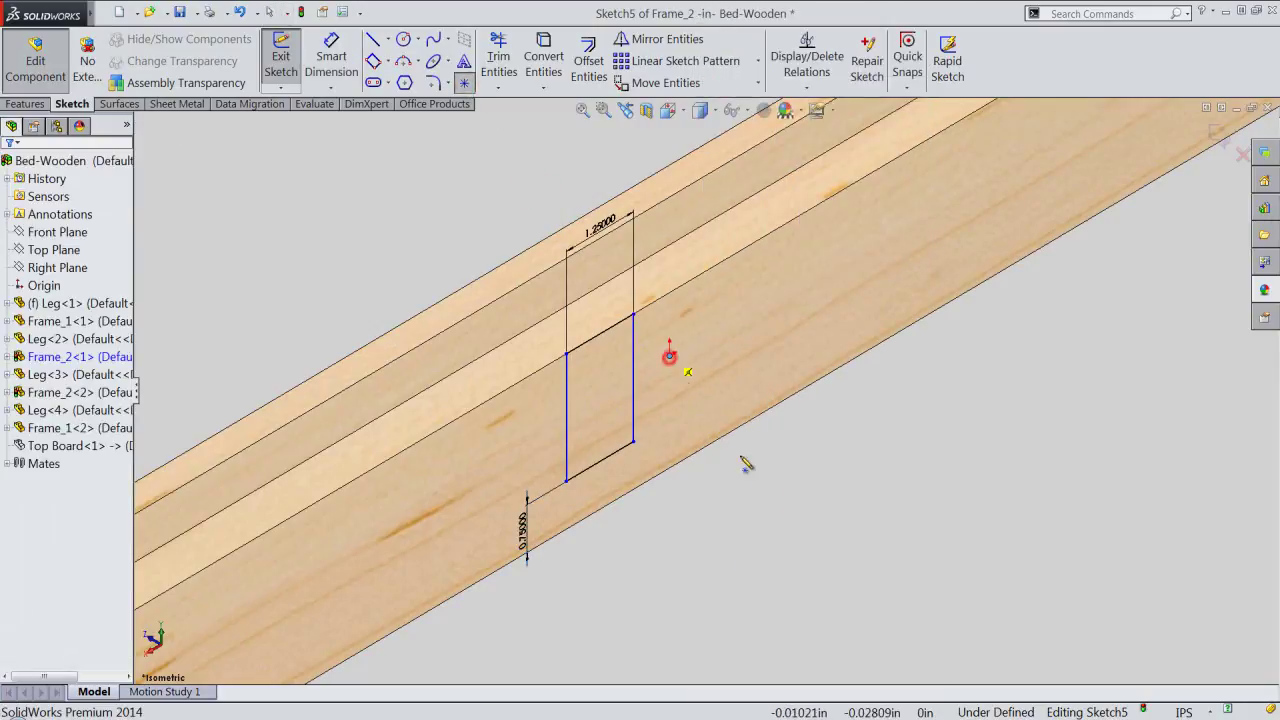
right_click(770, 512)
left_click(797, 62)
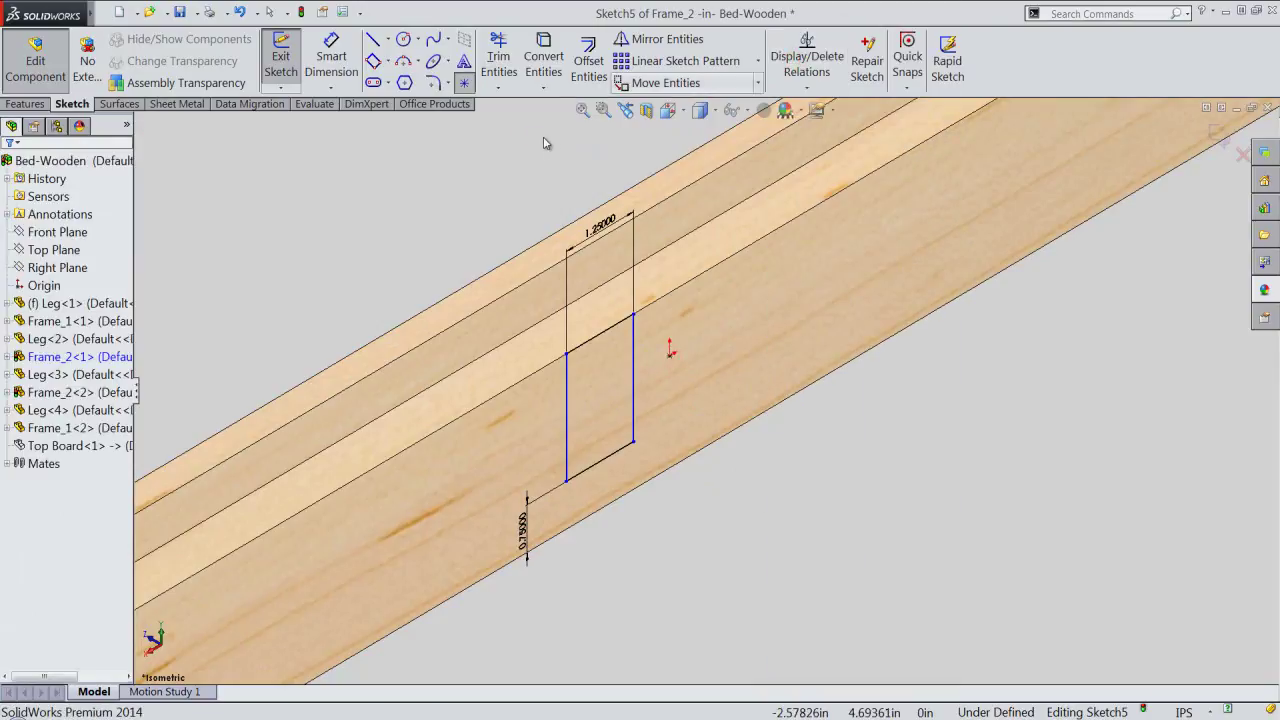
left_click(806, 88)
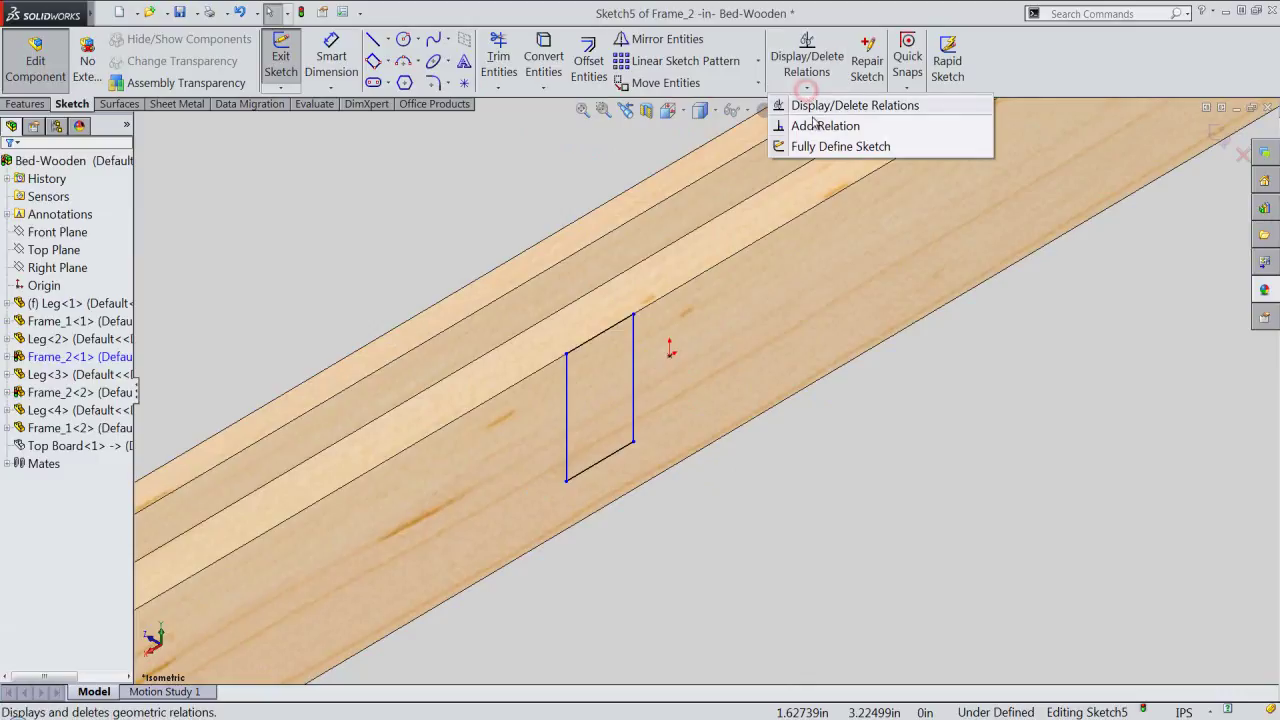
left_click(814, 125)
right_click(614, 454)
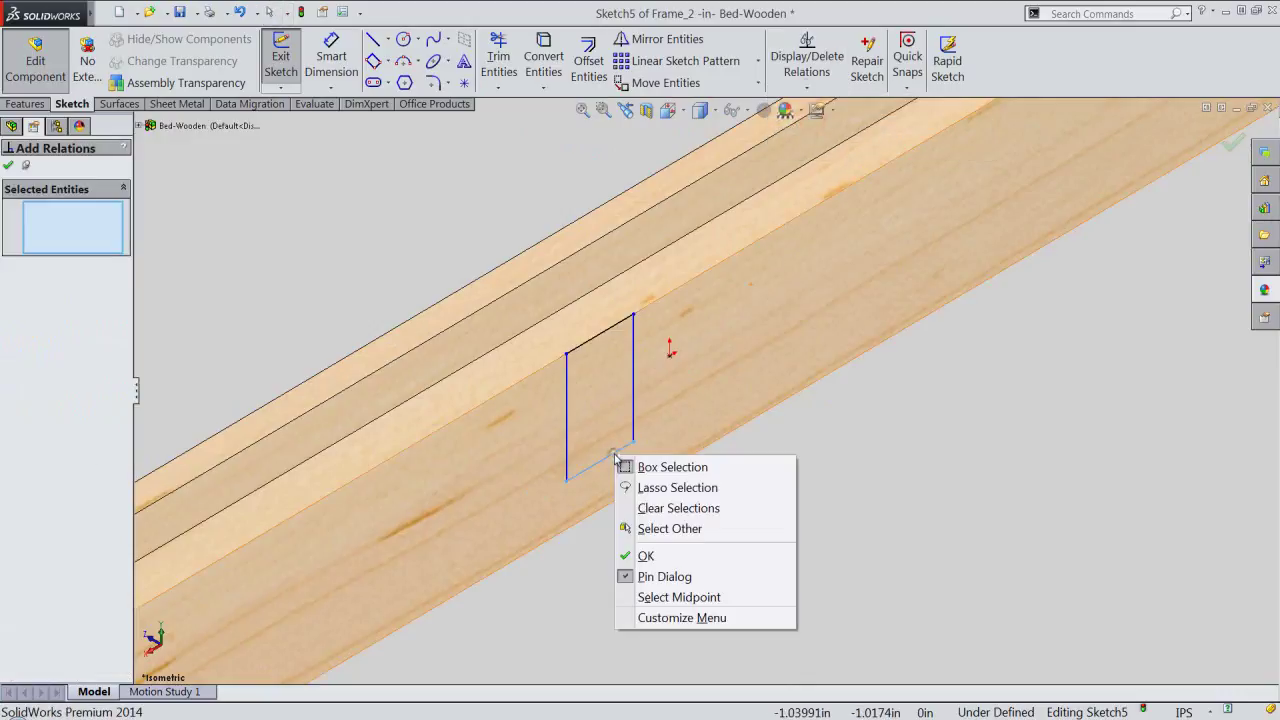
left_click(661, 597)
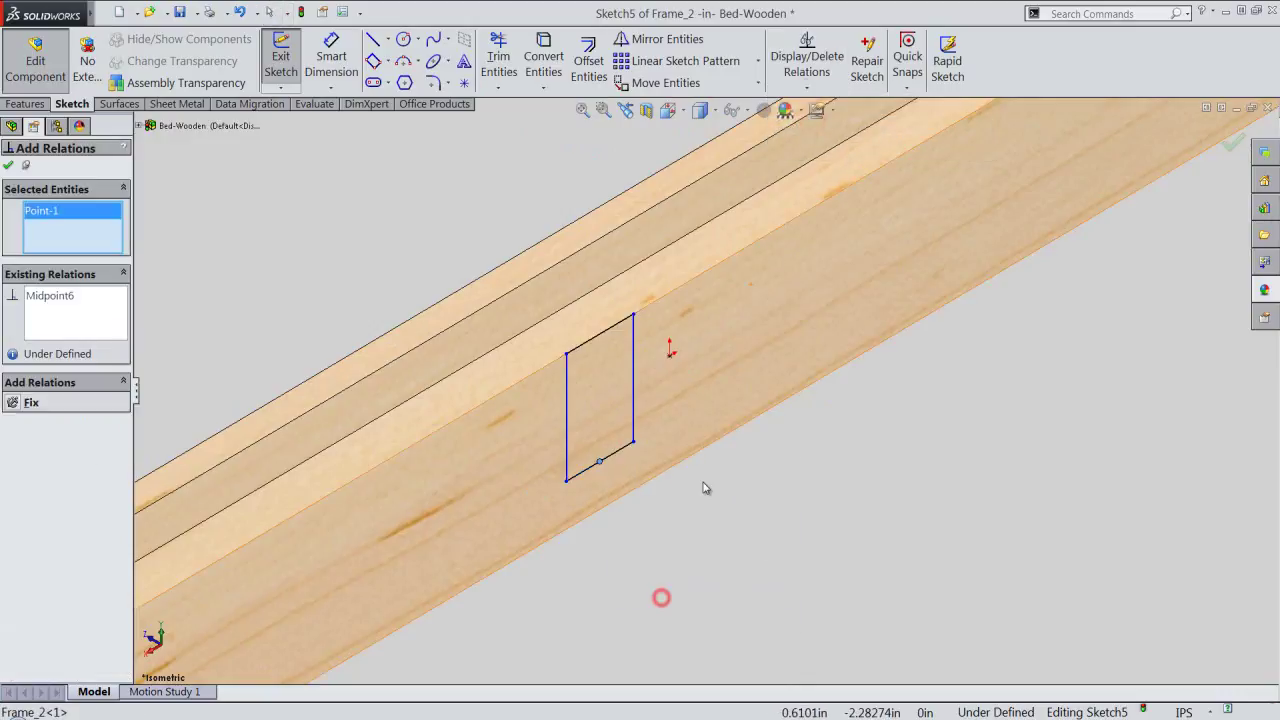
left_click(670, 355)
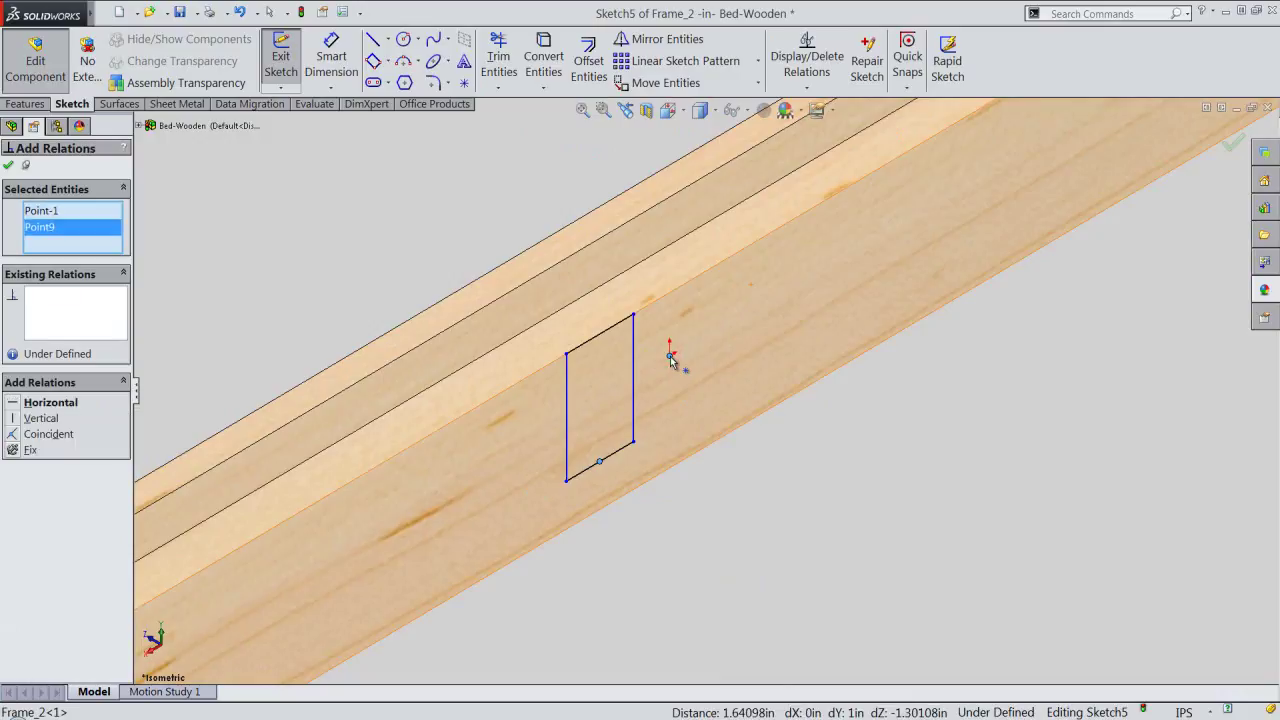
left_click(13, 418)
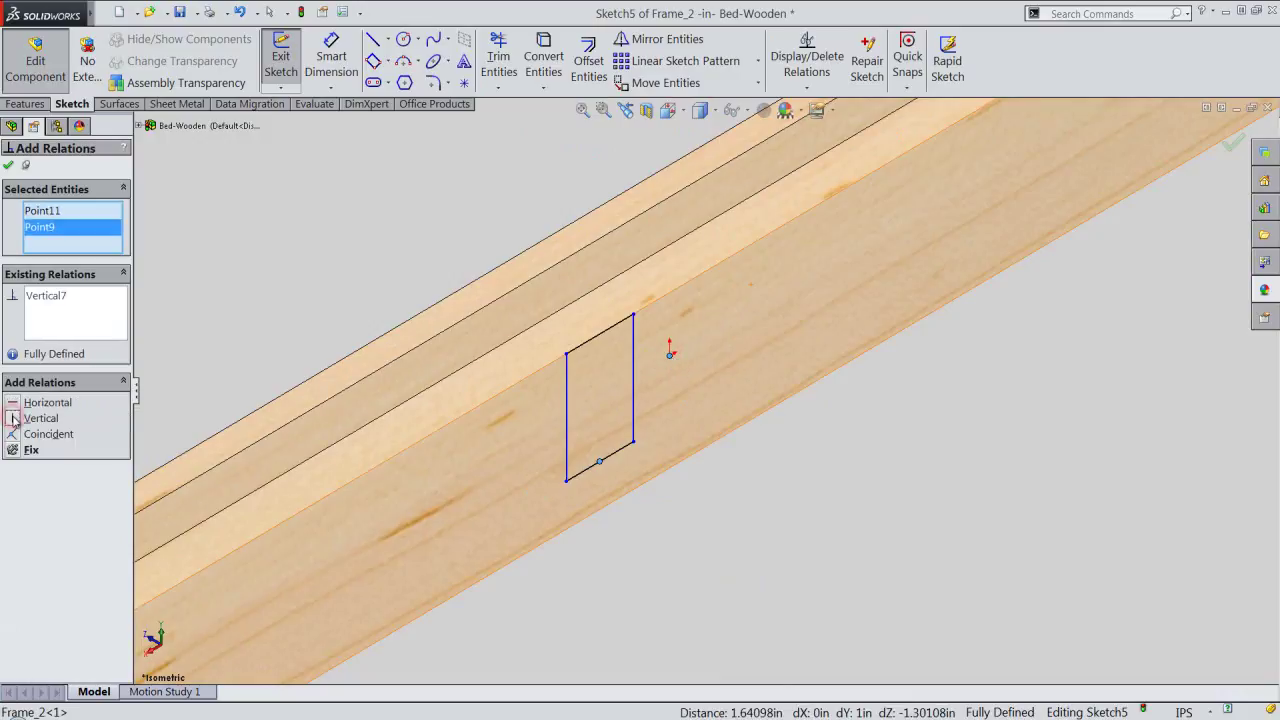
left_click(10, 167)
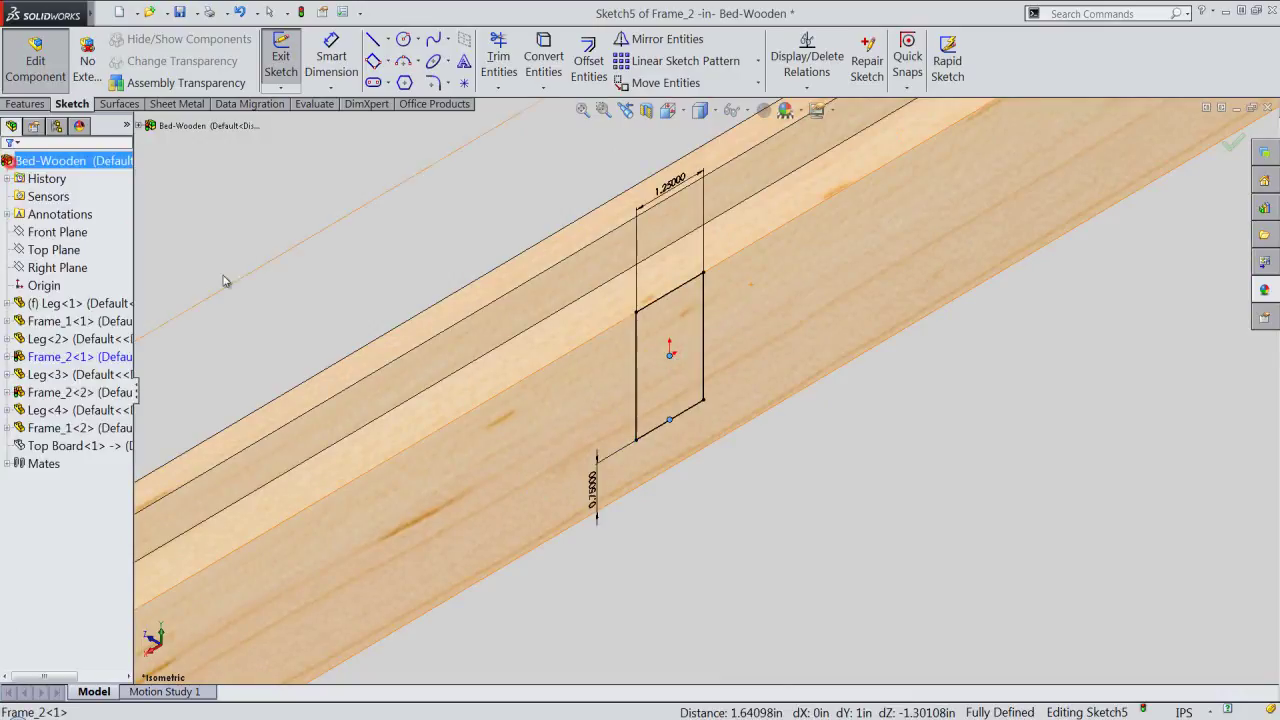
Step: Start an Extruded Cut of the rectangle into the rail
left_click(781, 576)
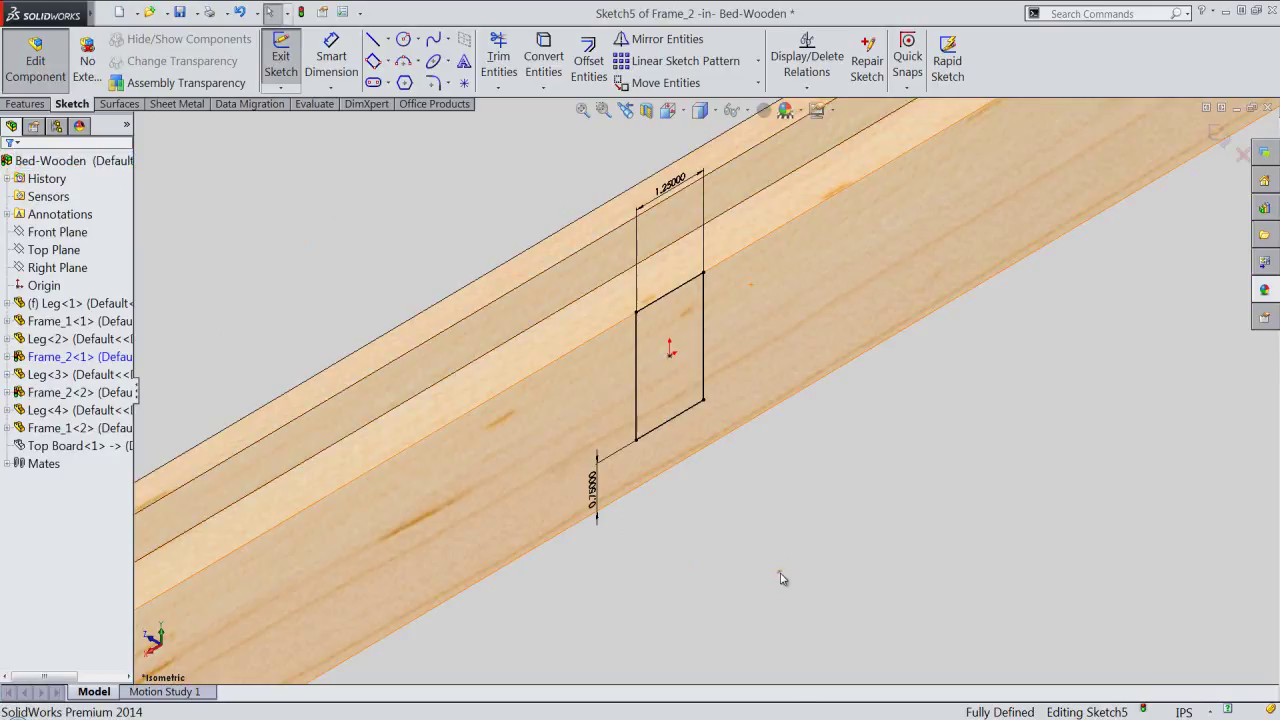
right_click(781, 576)
left_click(899, 10)
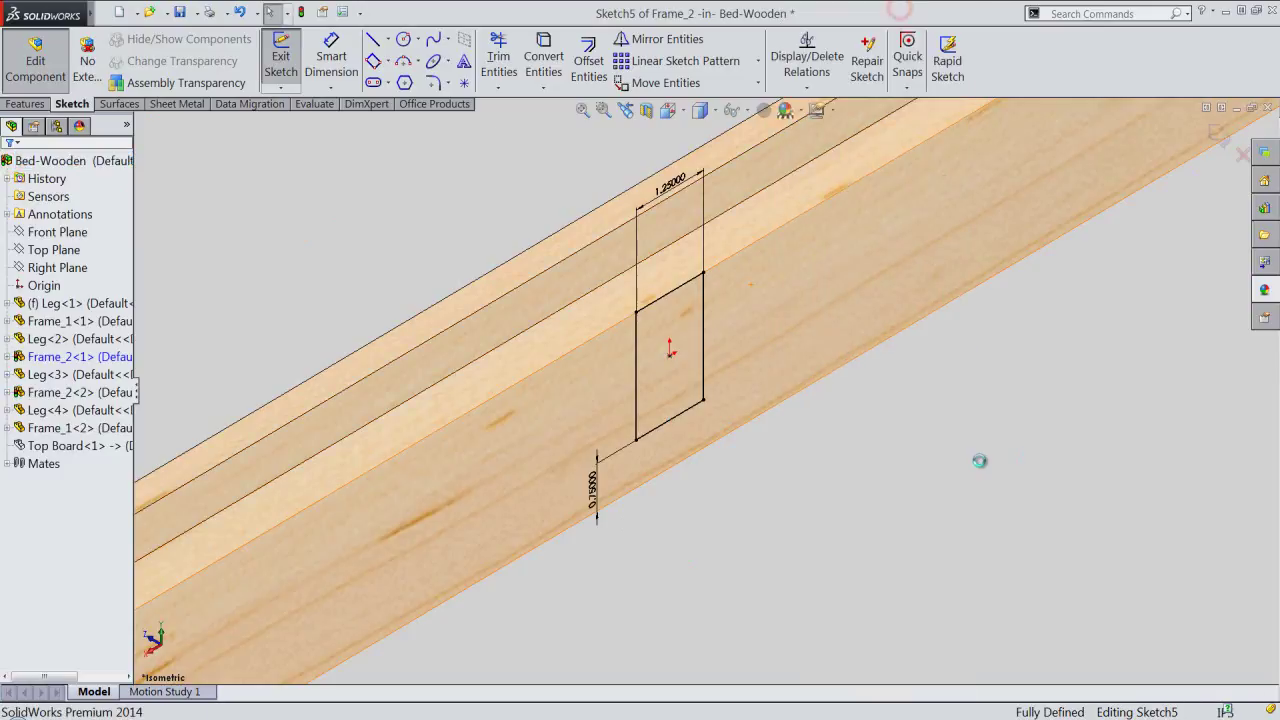
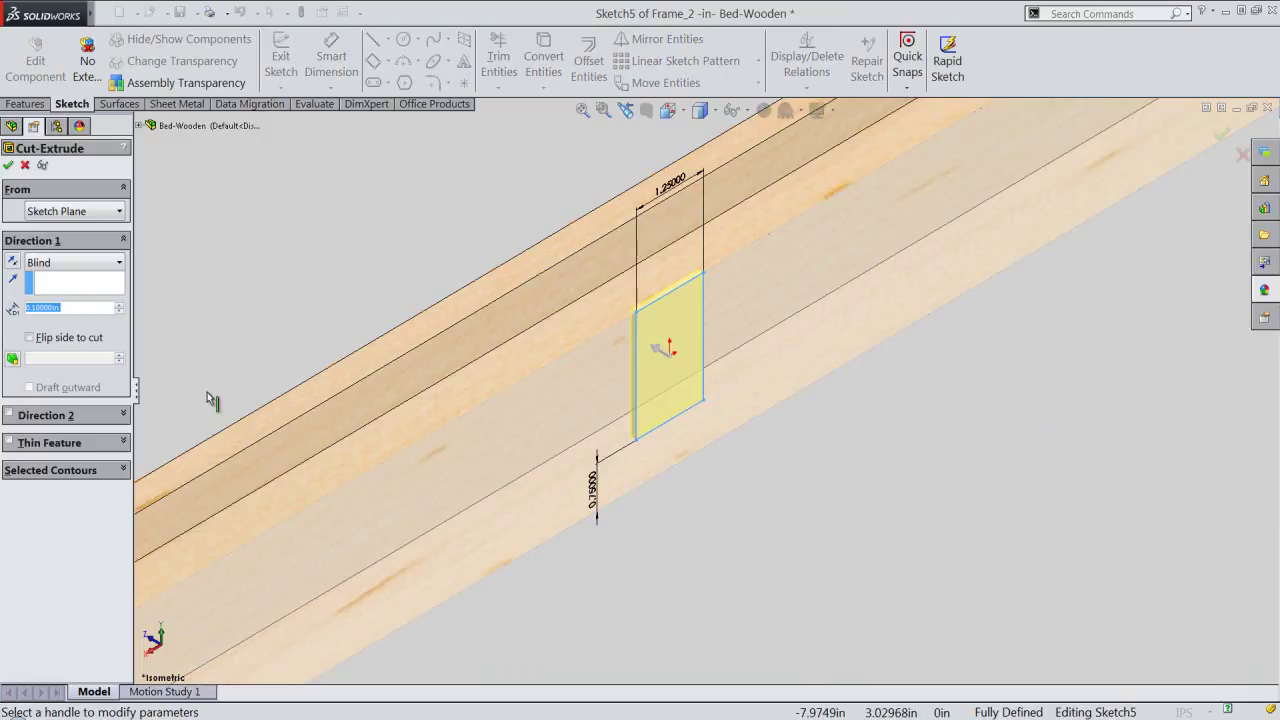
Step: Cut-extrude the rectangle Up To Surface at Frame_2's top face, leaving a 1.25-inch notch
left_click(93, 263)
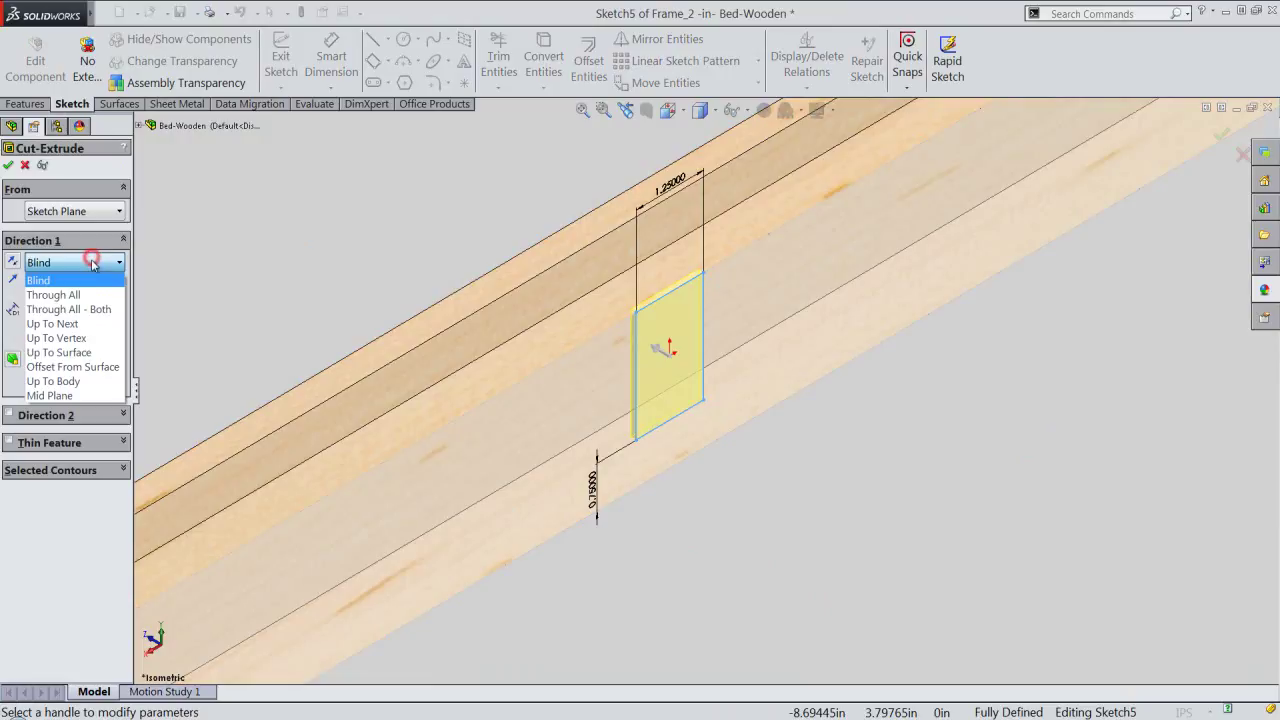
left_click(91, 350)
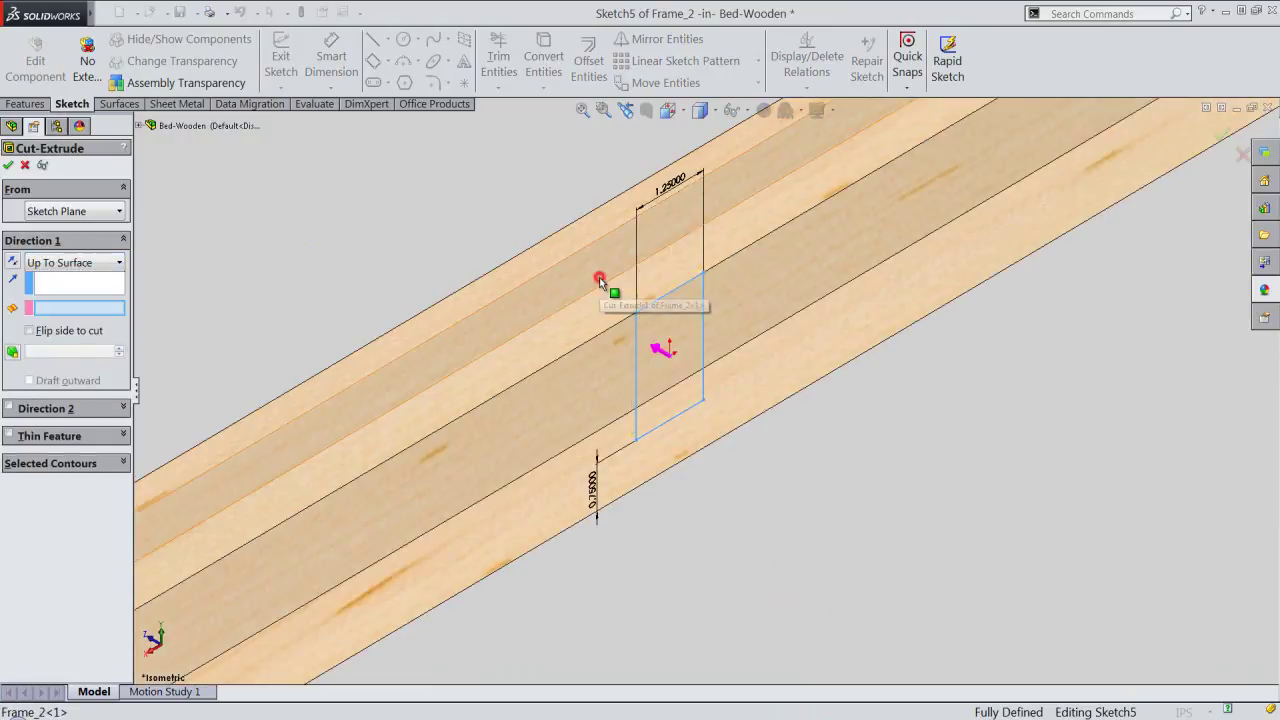
left_click(600, 279)
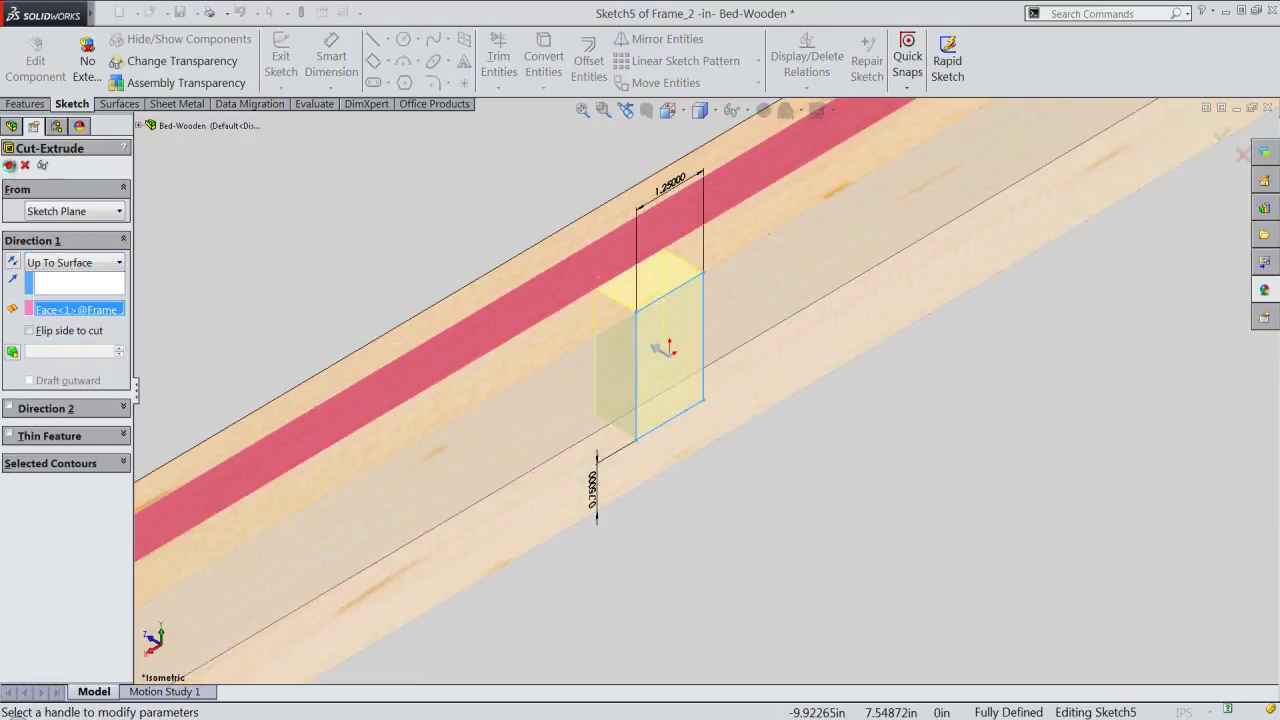
left_click(10, 166)
left_click(757, 523)
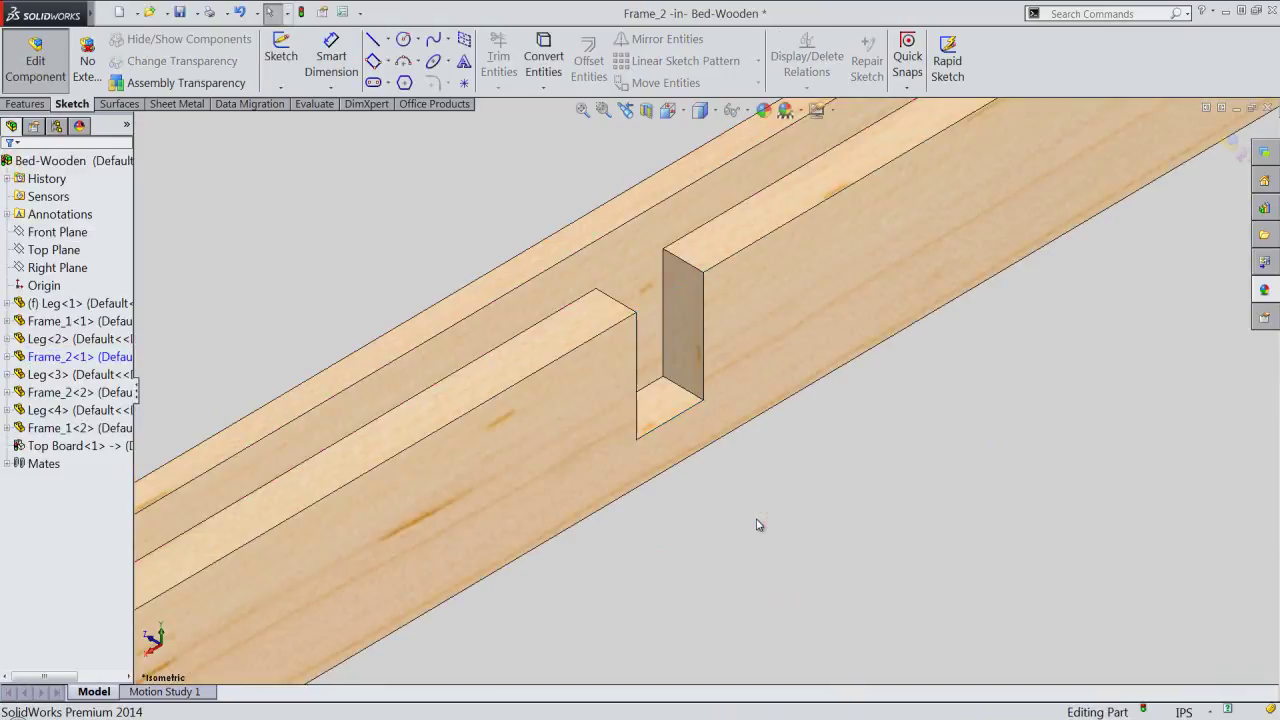
Step: Exit Frame_2 editing and show the whole bed in isometric view
left_click(1232, 143)
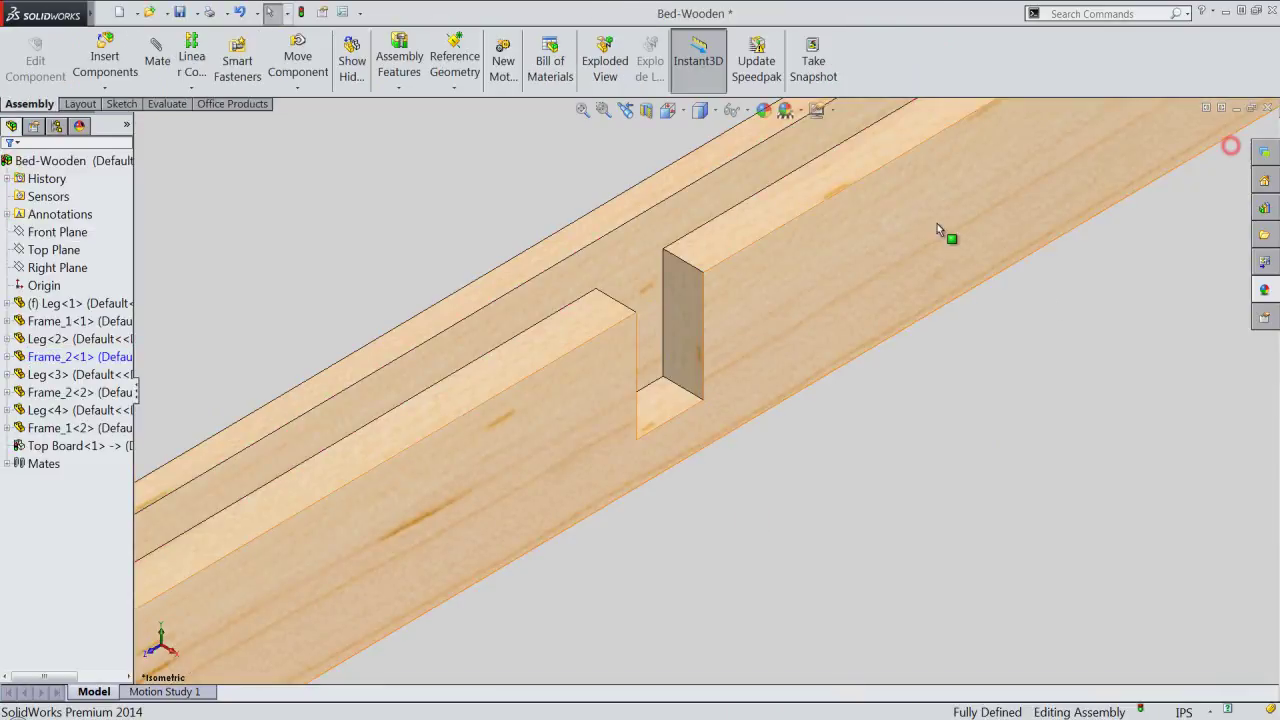
left_click(684, 113)
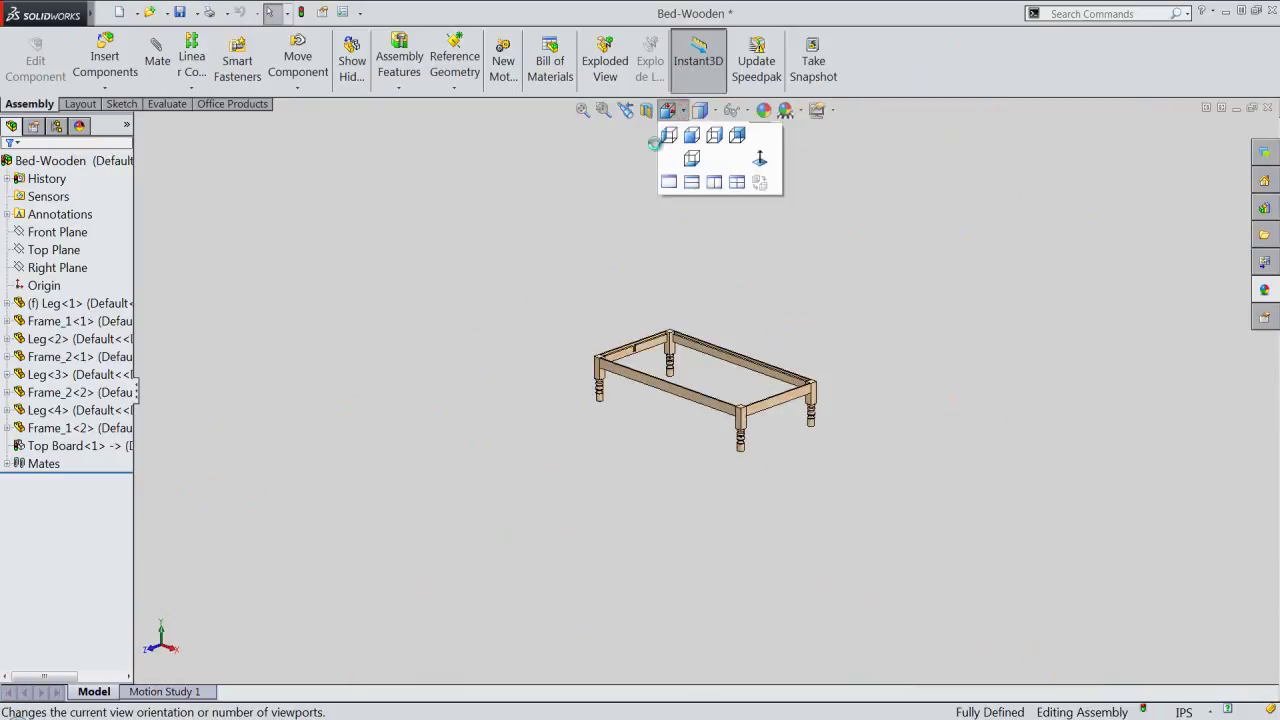
left_click(585, 293)
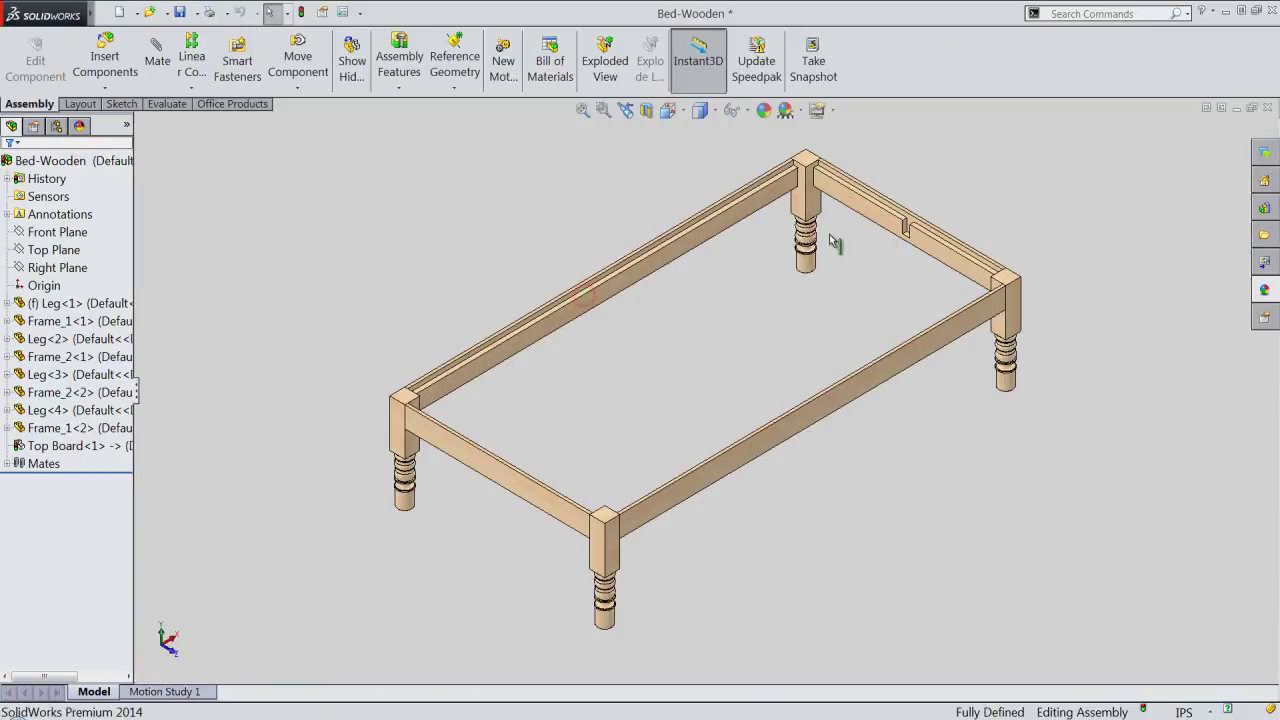
scroll(906, 206, "down", 2)
left_click(503, 202)
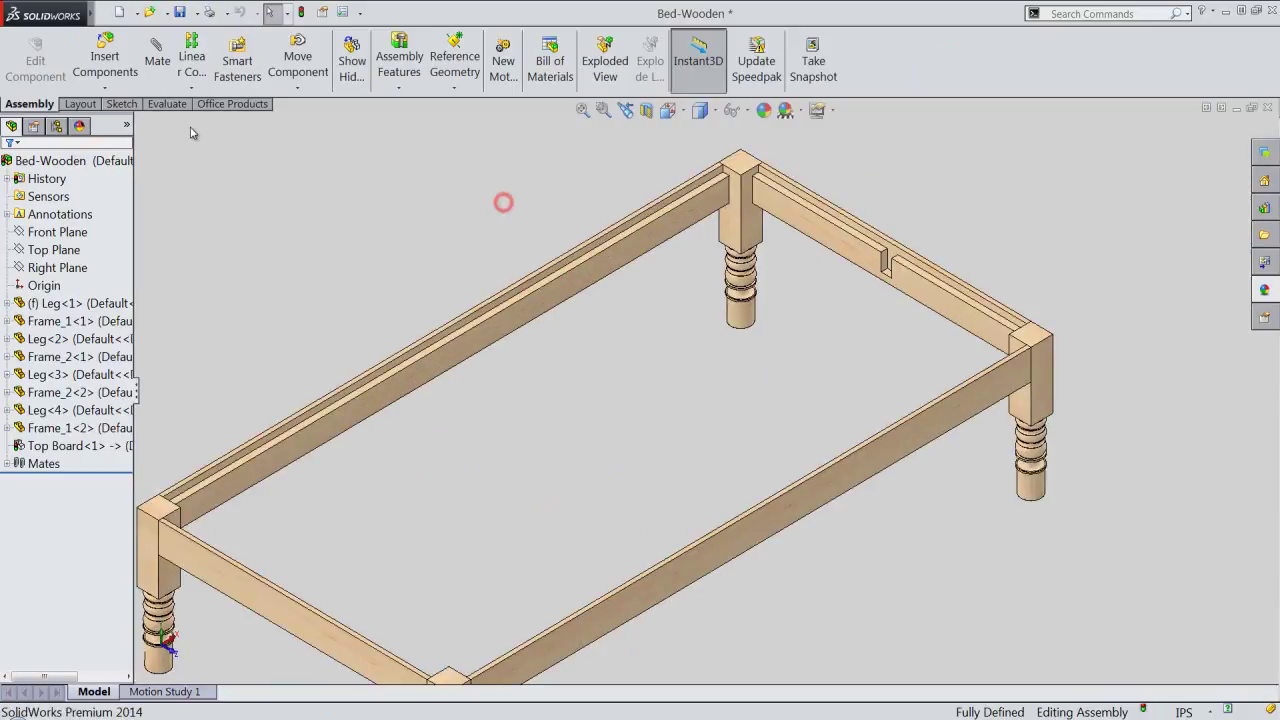
Step: Insert a new part in the assembly with the default template, saved as Truss
left_click(105, 87)
left_click(115, 125)
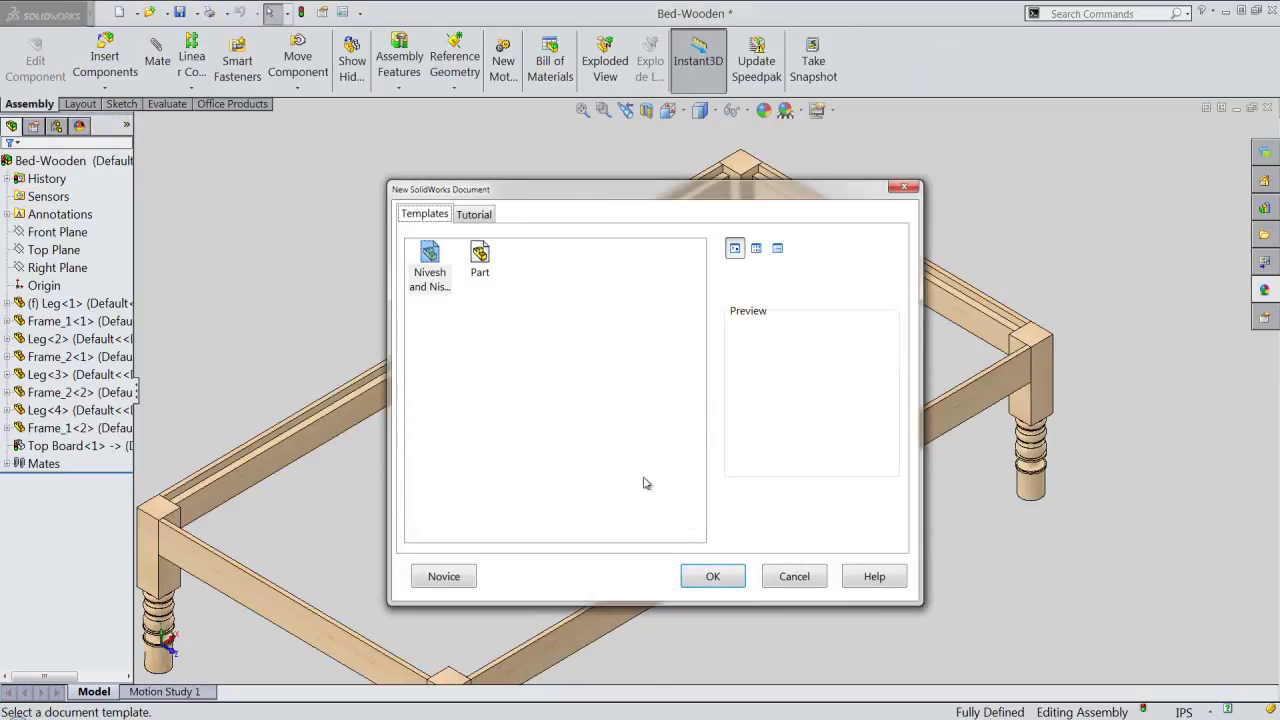
left_click(713, 578)
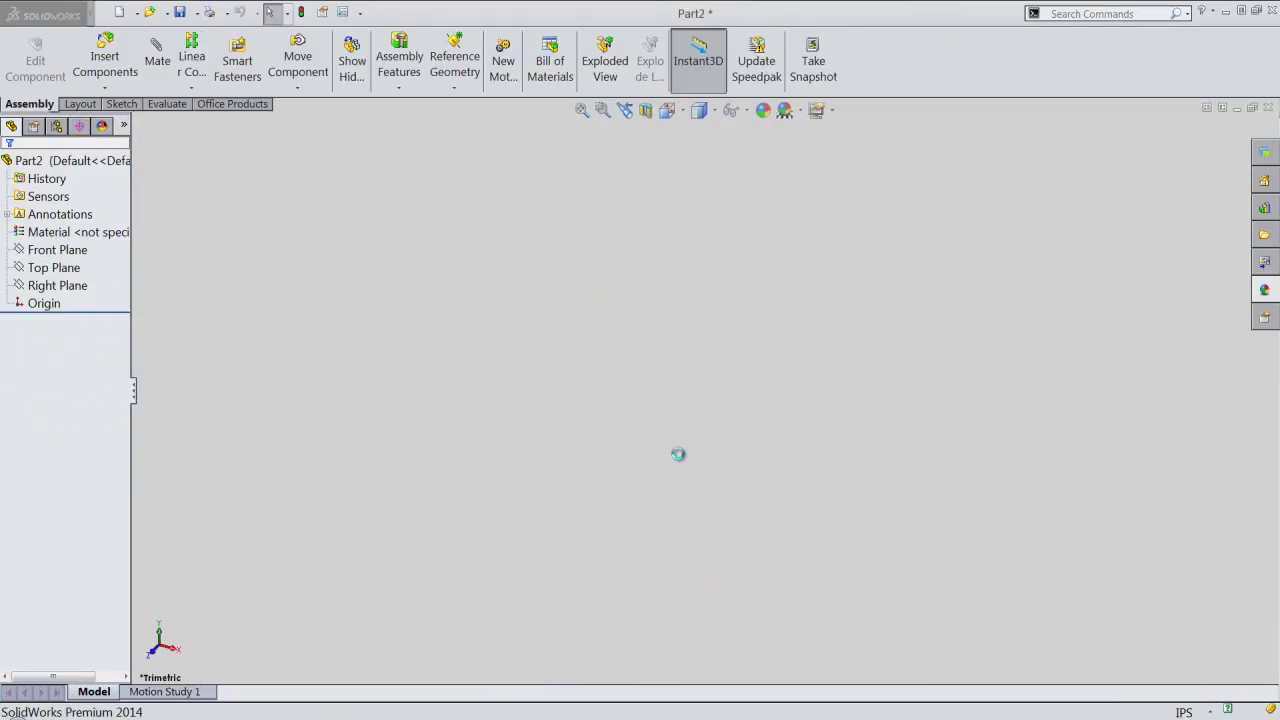
left_click(459, 441)
type("Truss")
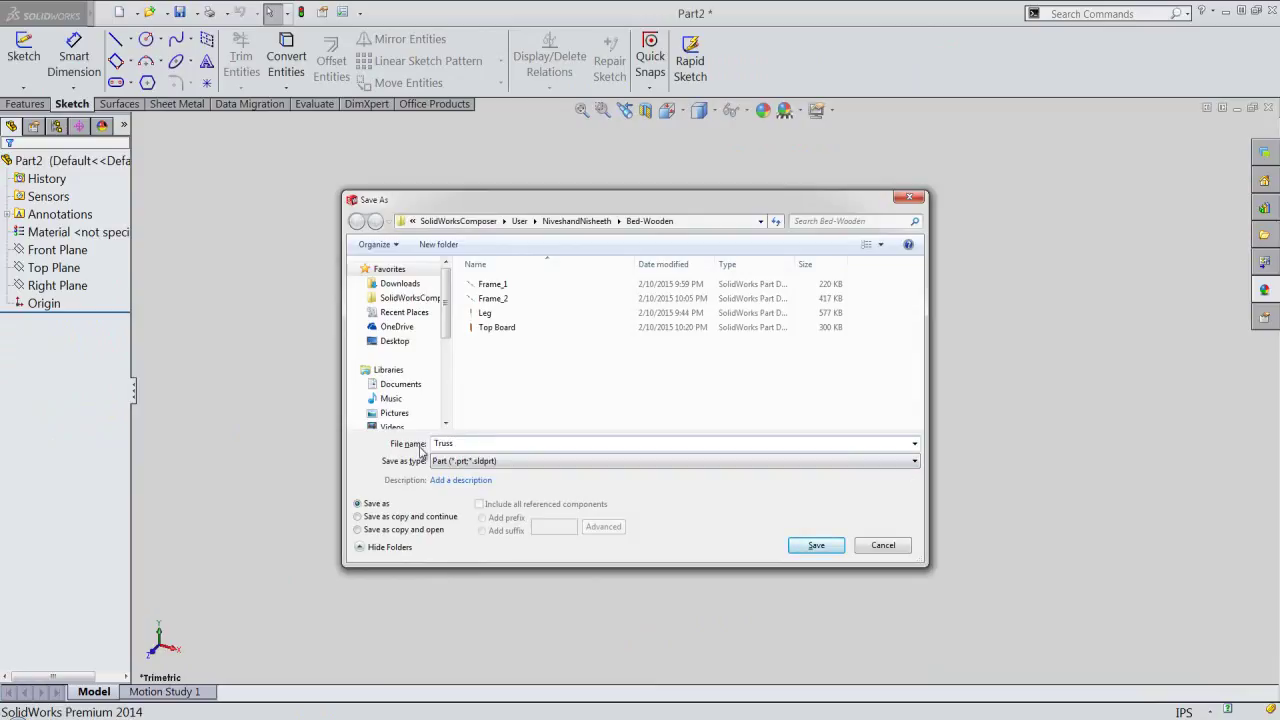
key("Return")
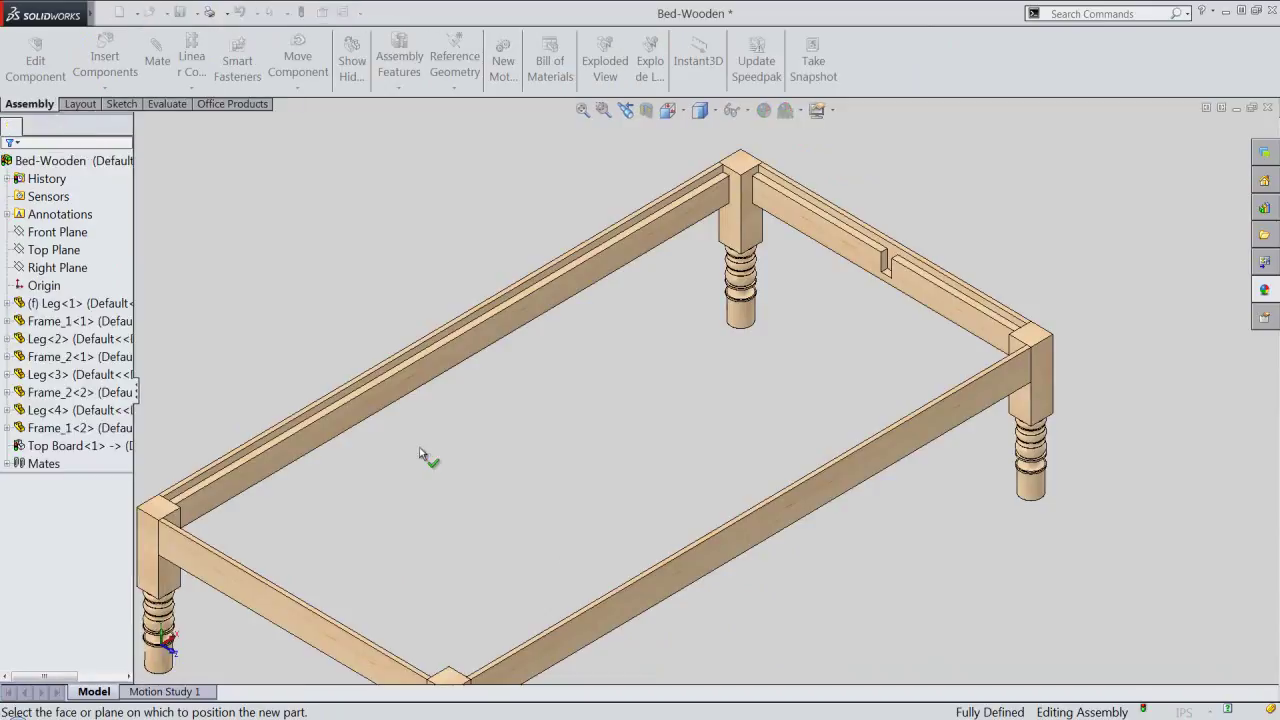
scroll(878, 258, "down", 5)
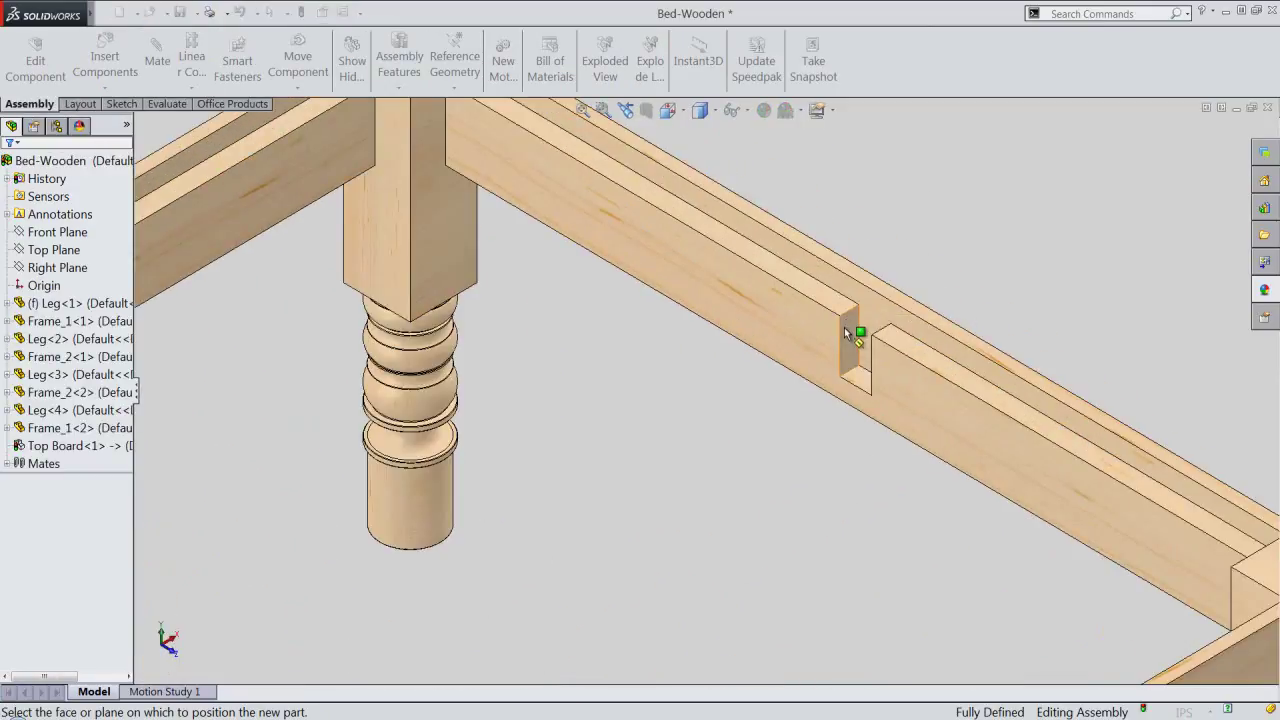
Step: Place Truss on the notch face and convert the notch's left, right and bottom edges
left_click(863, 326)
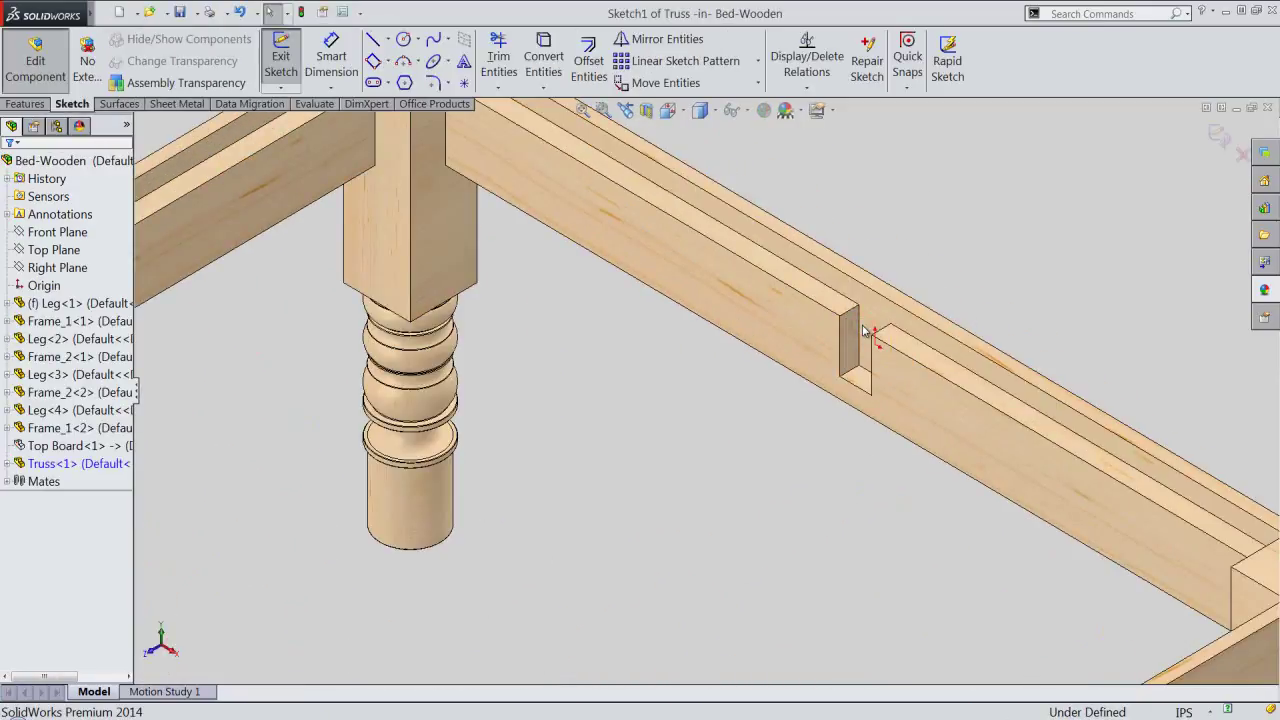
scroll(865, 331, "down", 2)
scroll(840, 345, "down", 2)
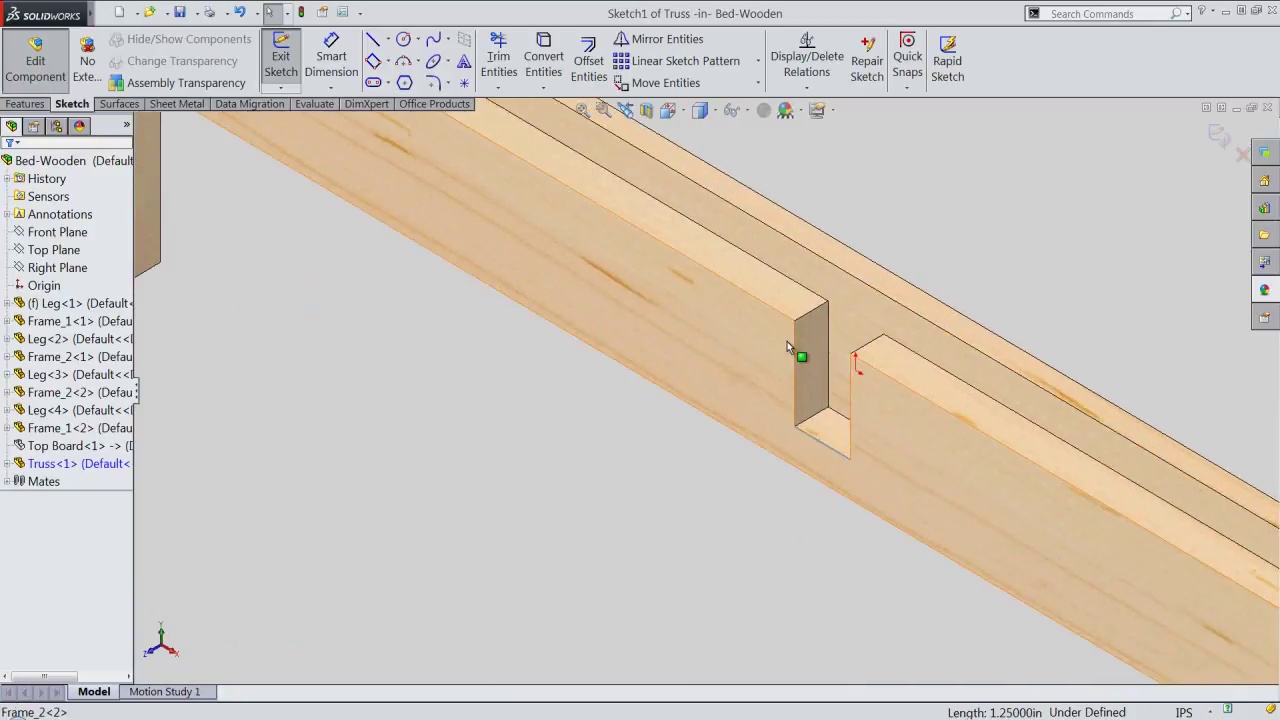
left_click(797, 350)
left_click(852, 387, "ctrl")
left_click(822, 440, "ctrl")
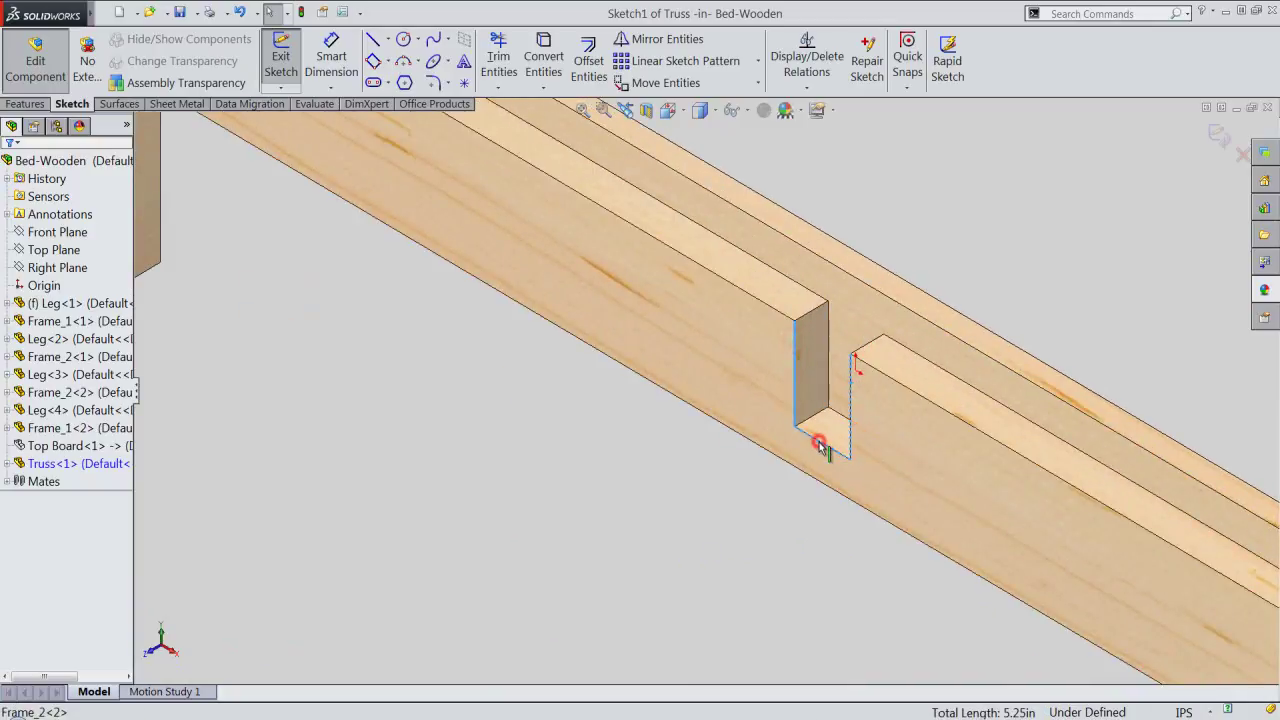
left_click(543, 55)
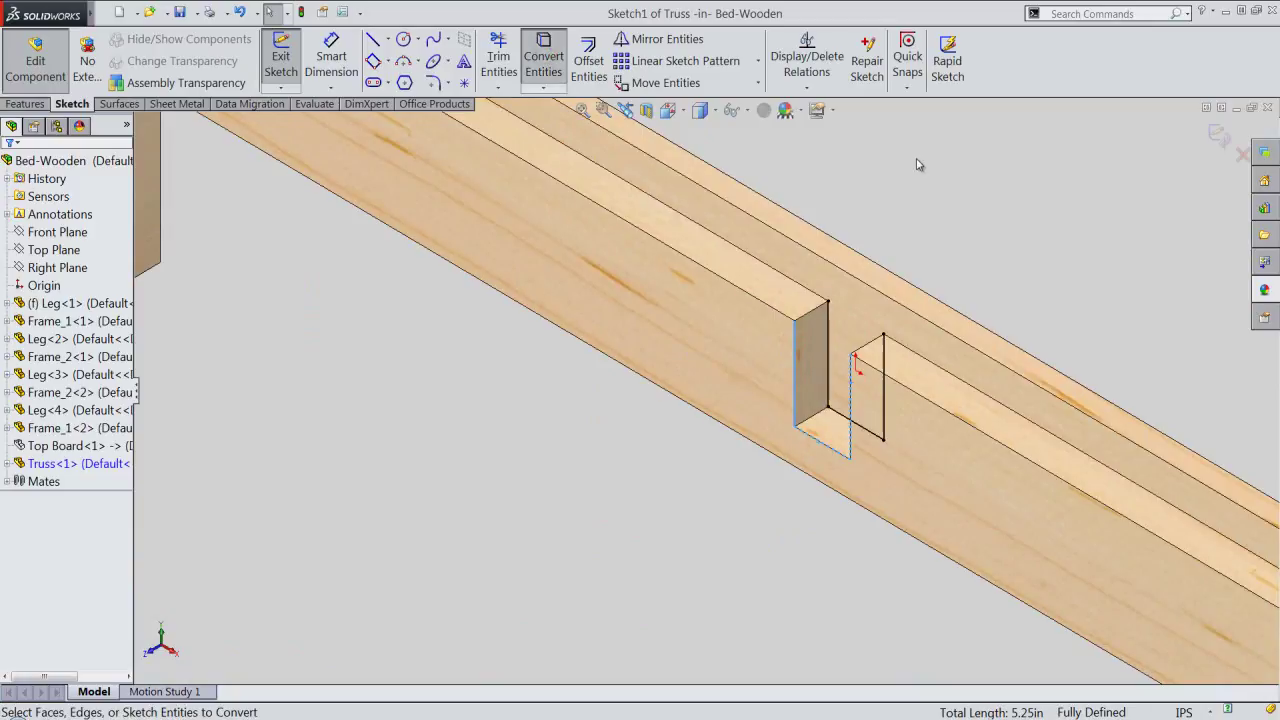
Step: Close the profile with a 1.25 in line across the top corners and exit the sketch
right_click(919, 168)
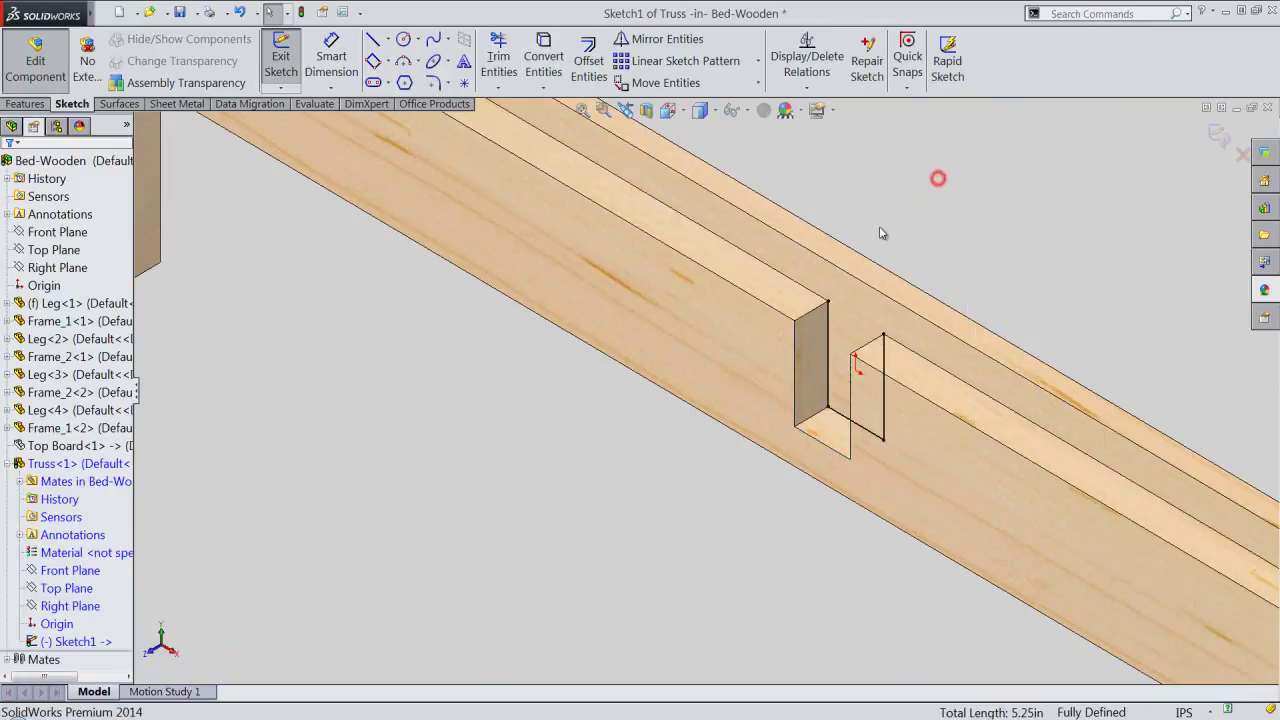
left_click(938, 178)
left_click(828, 302)
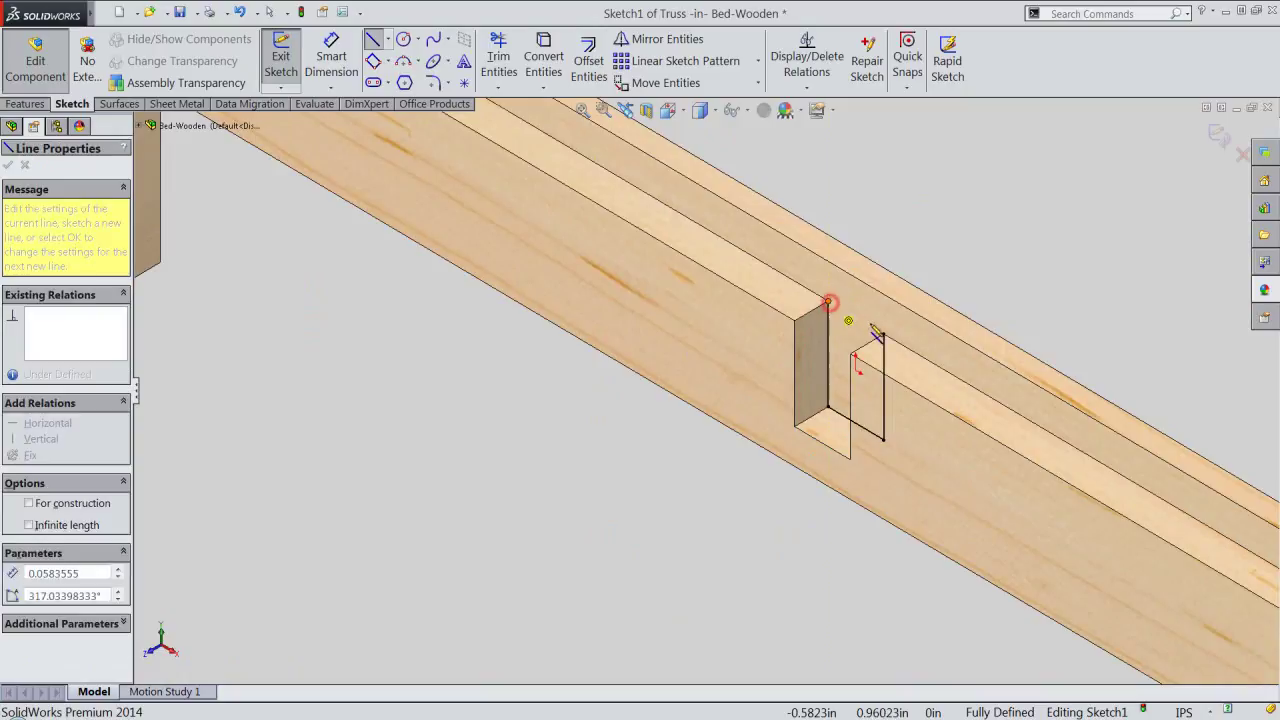
left_click(882, 333)
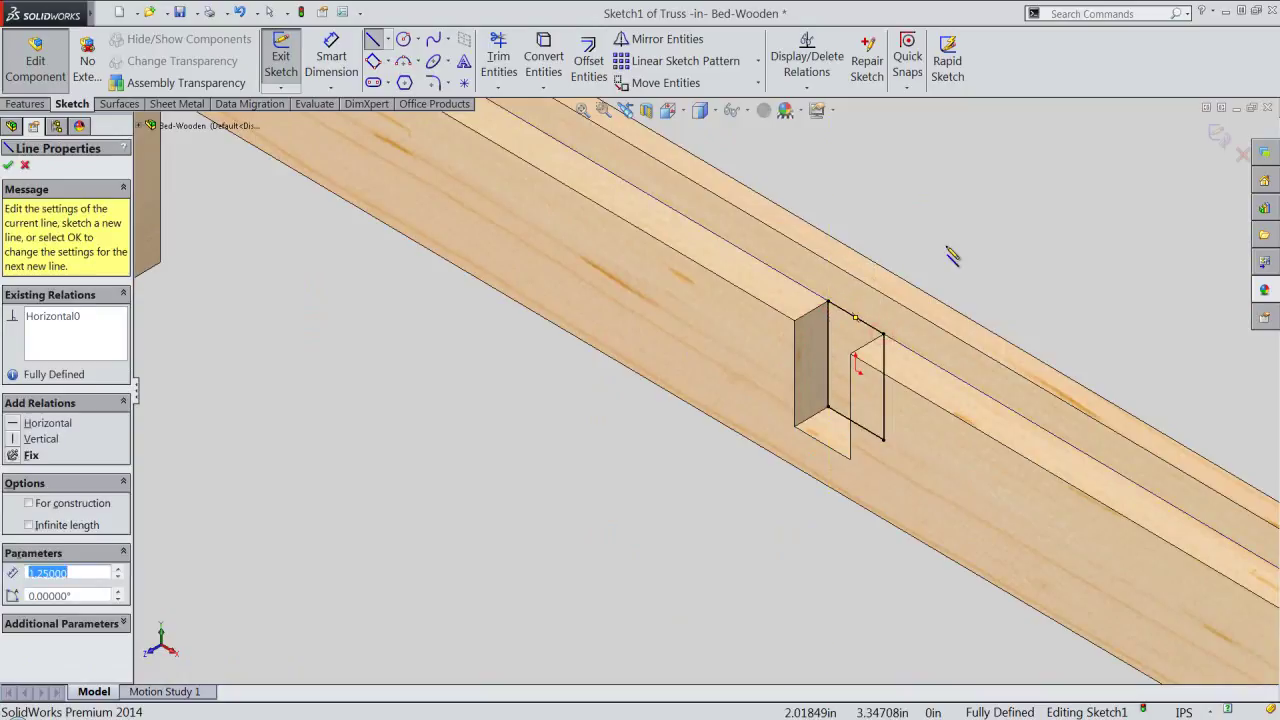
right_click(946, 250)
left_click(1078, 25)
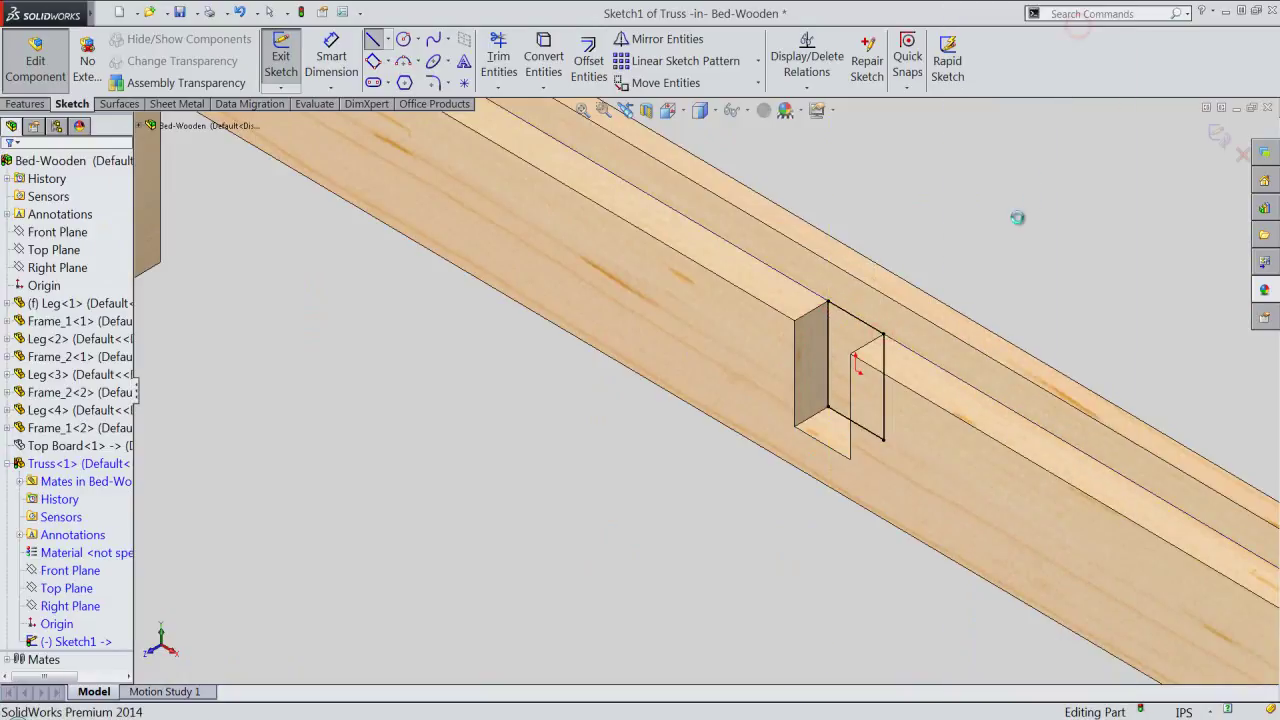
Step: Start a Boss-Extrude of the Truss sketch with end condition Up To Surface
left_click(40, 105)
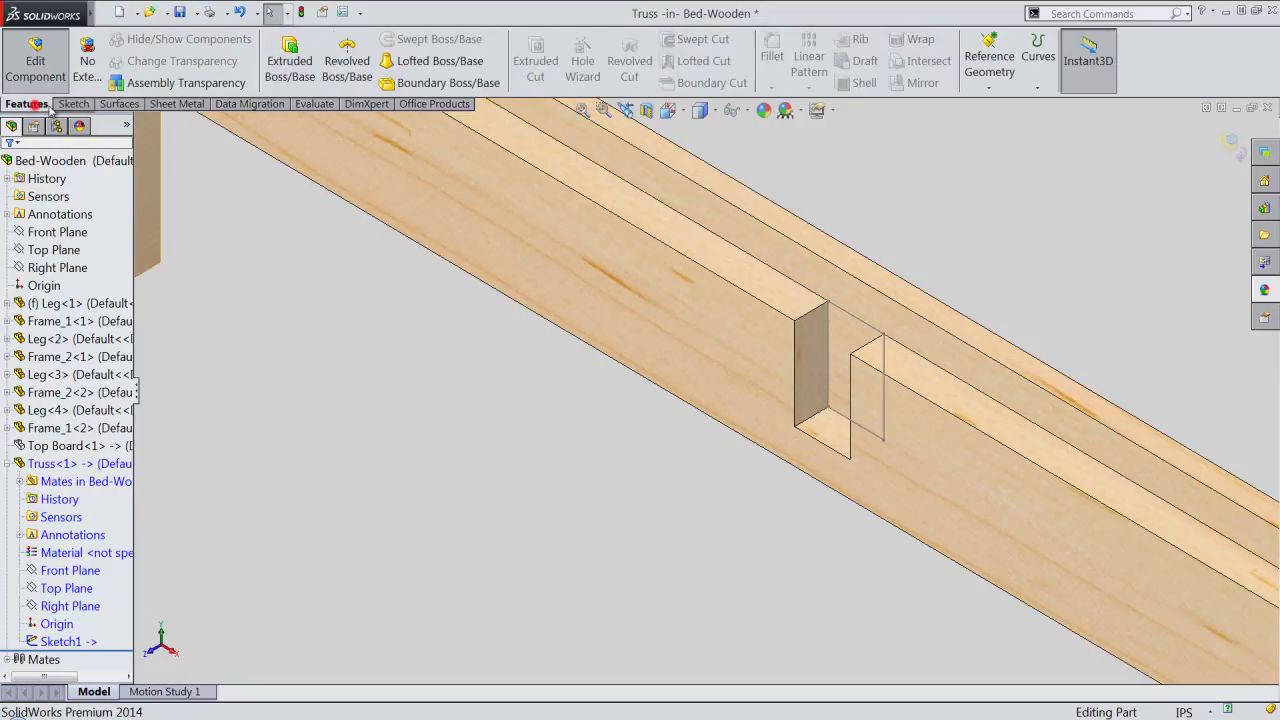
left_click(289, 62)
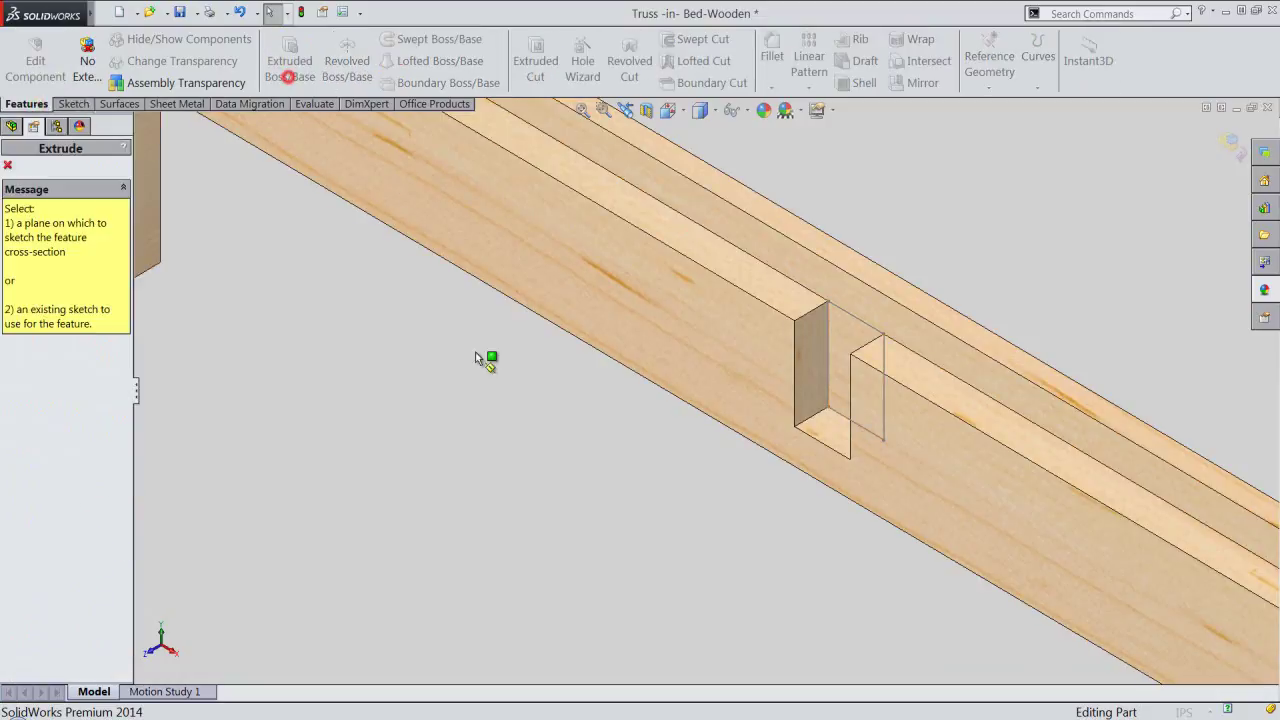
left_click(827, 369)
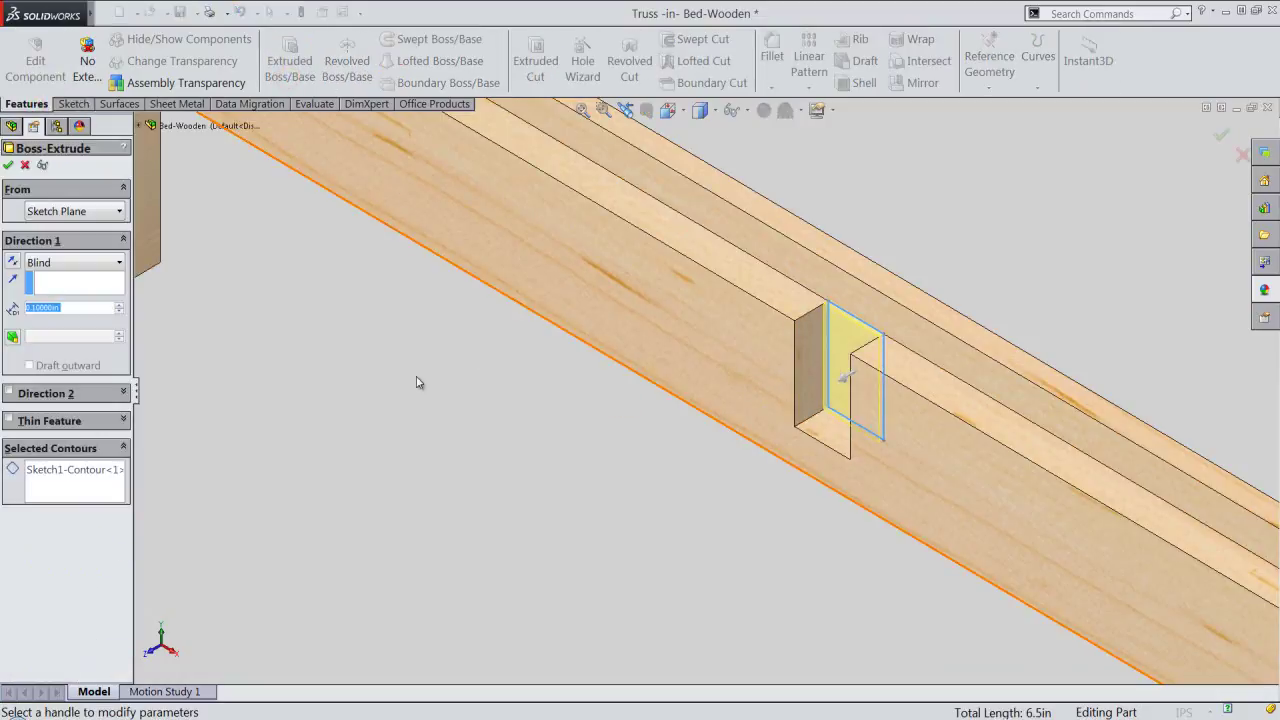
left_click(100, 262)
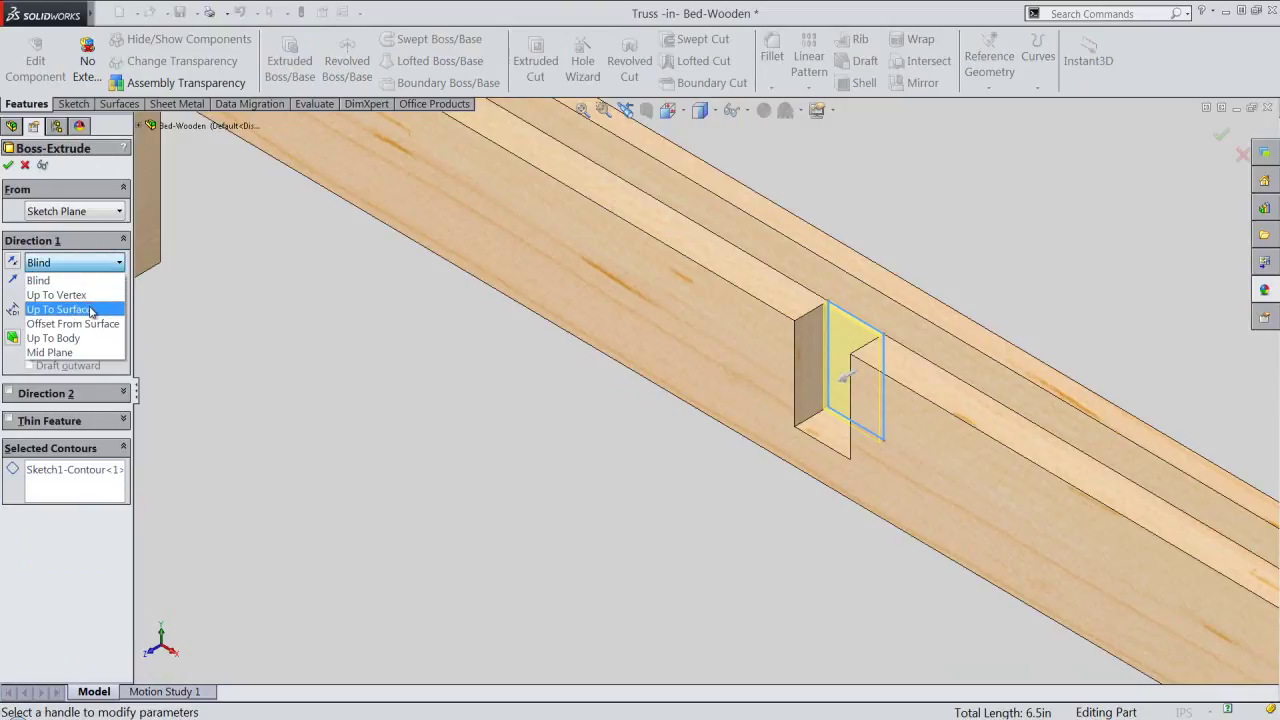
left_click(89, 307)
Step: Extrude the Truss up to the opposite rail's inner face and return to the assembly
left_click(668, 110)
key("f")
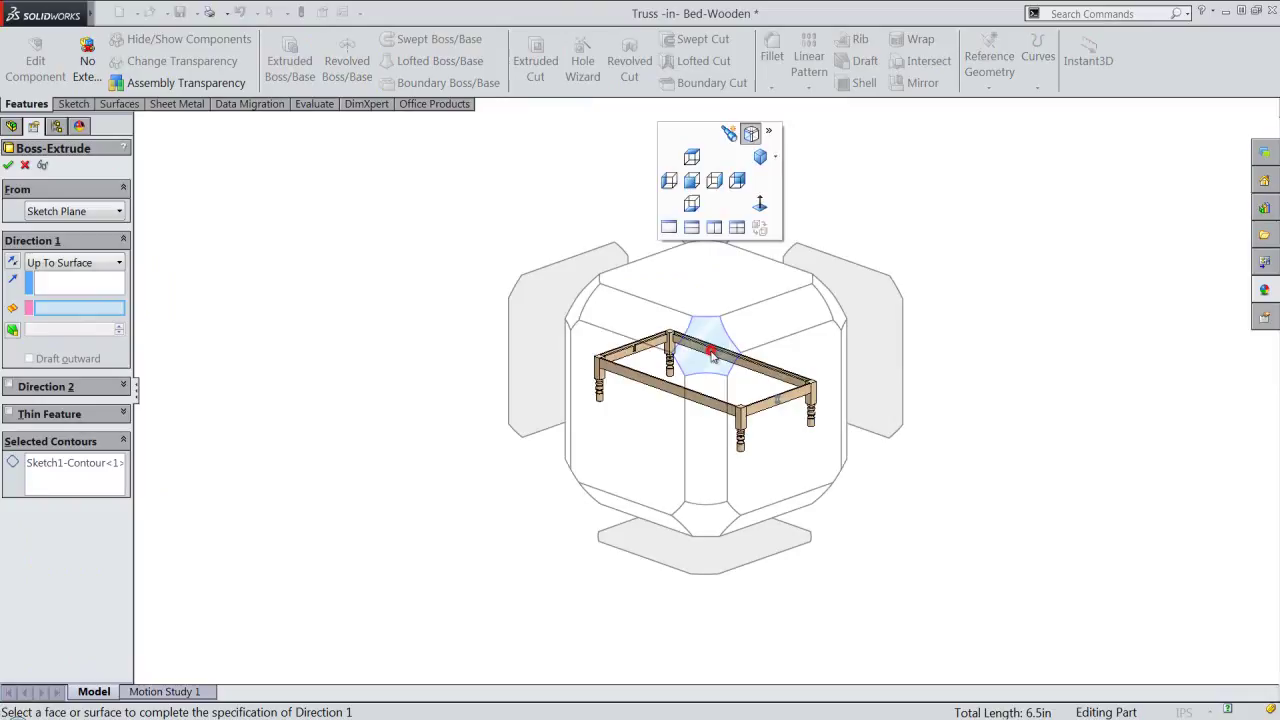
left_click(600, 300)
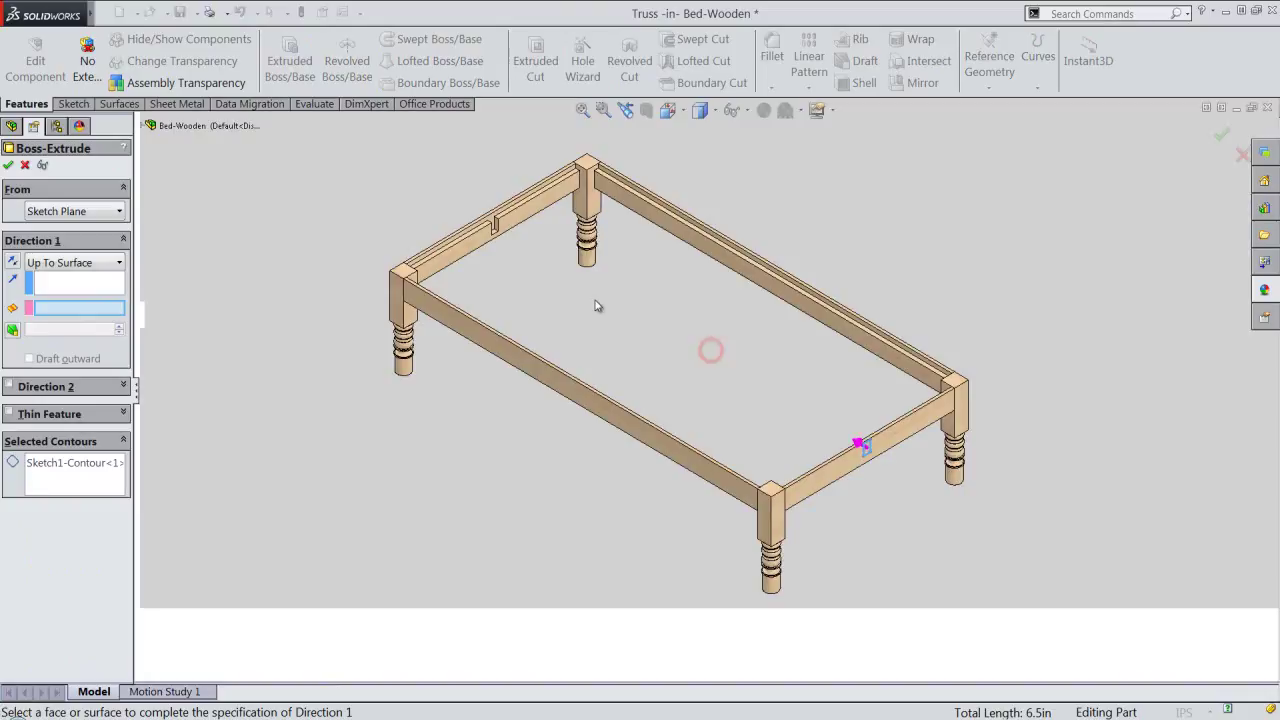
scroll(515, 221, "down", 2)
scroll(528, 271, "down", 2)
scroll(537, 286, "down", 2)
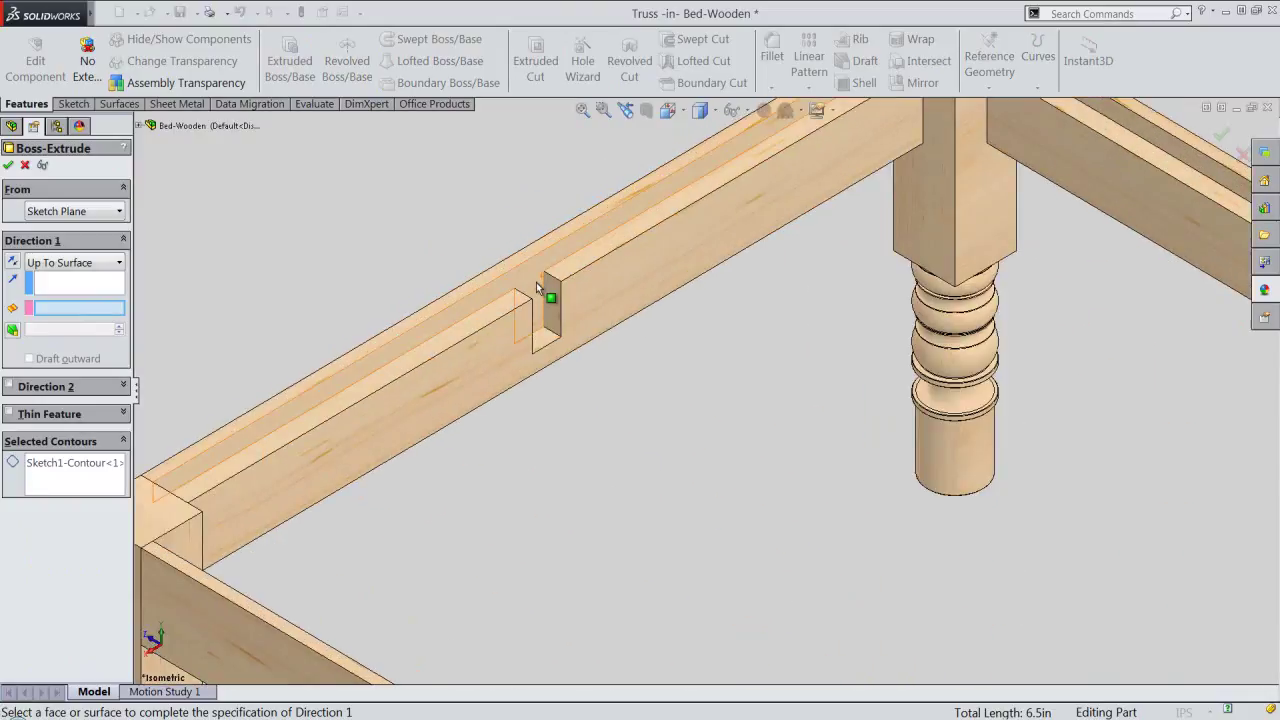
left_click(545, 290)
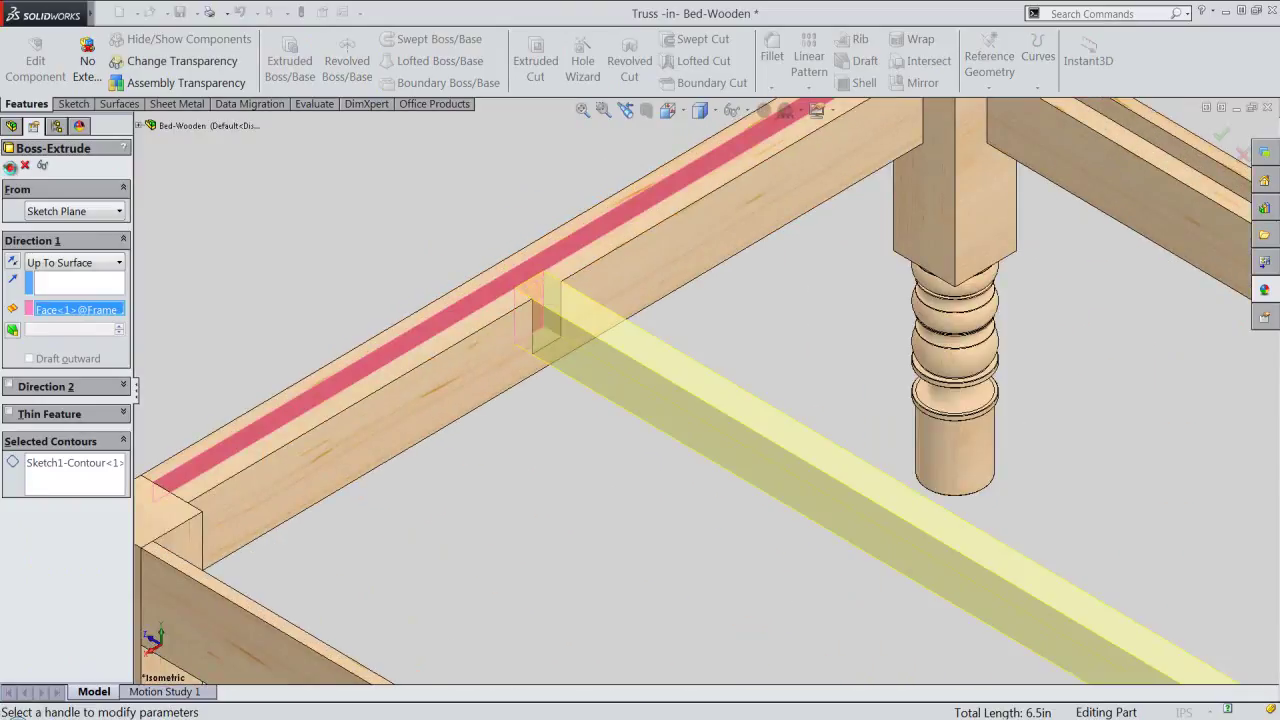
key("Return")
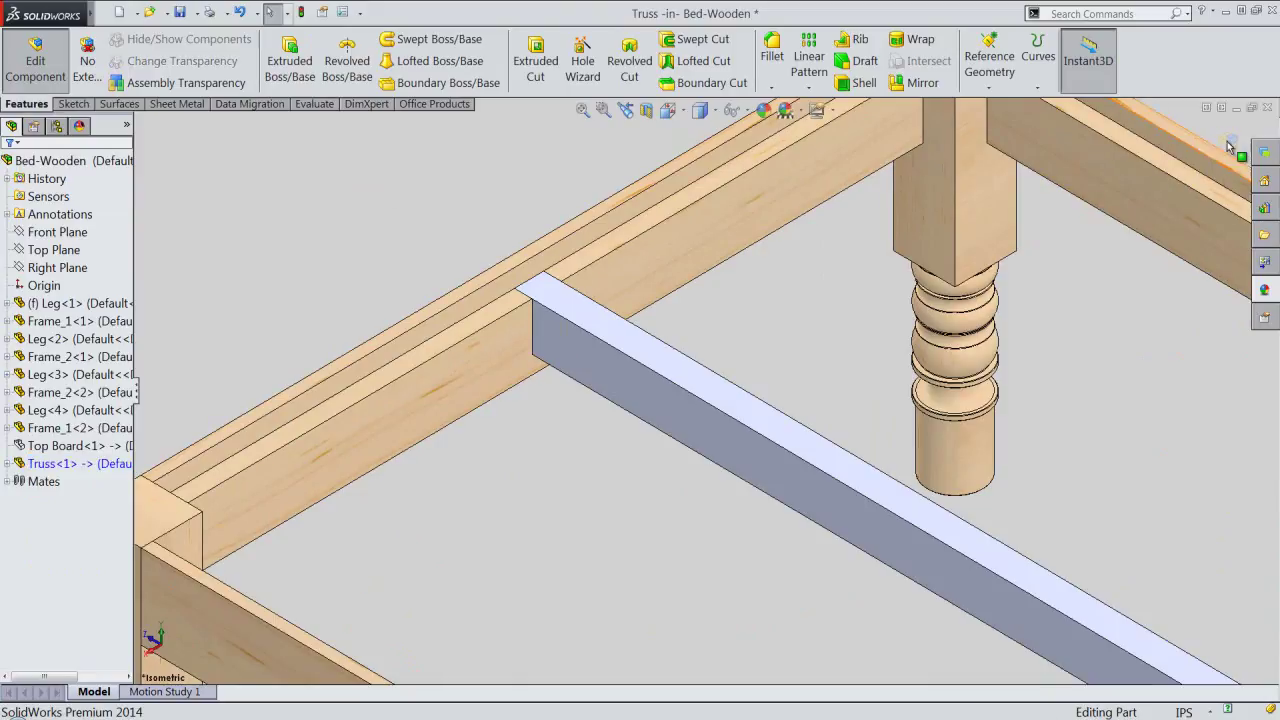
left_click(1238, 147)
scroll(418, 214, "up", 4)
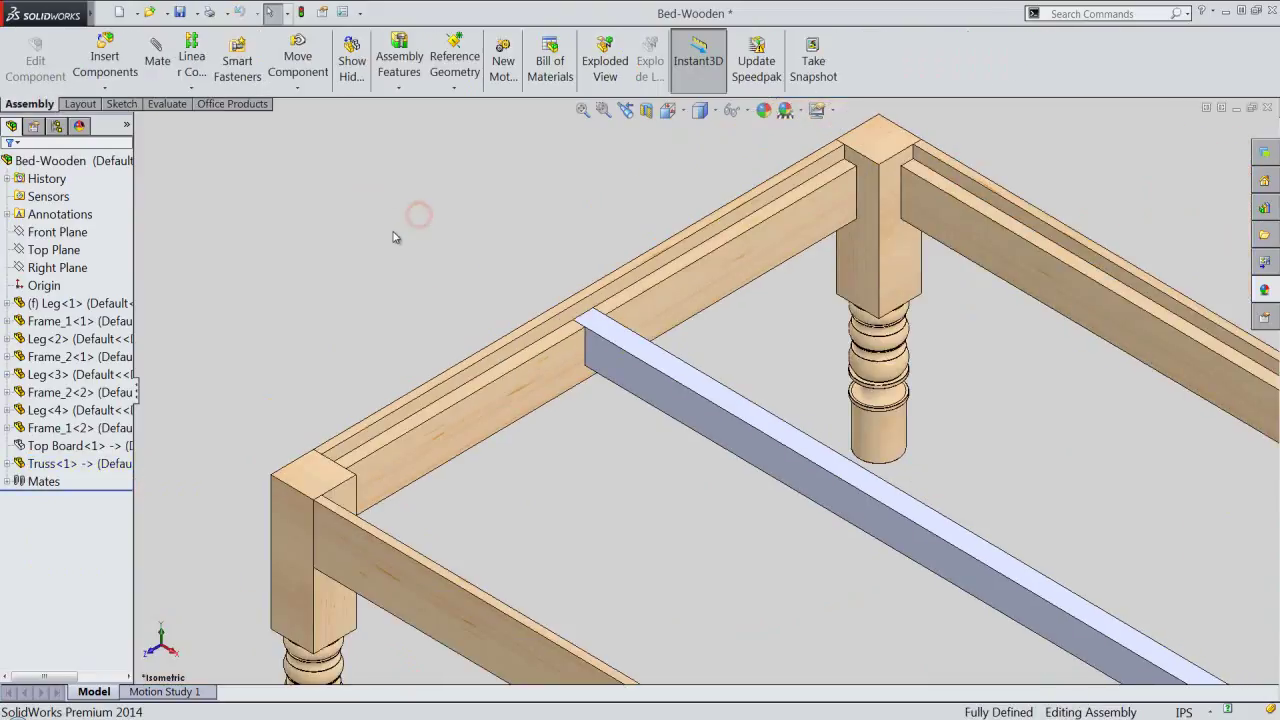
Step: Edit the Truss part and browse the Maple wood appearances, previewing polished maple 2d
left_click(674, 381)
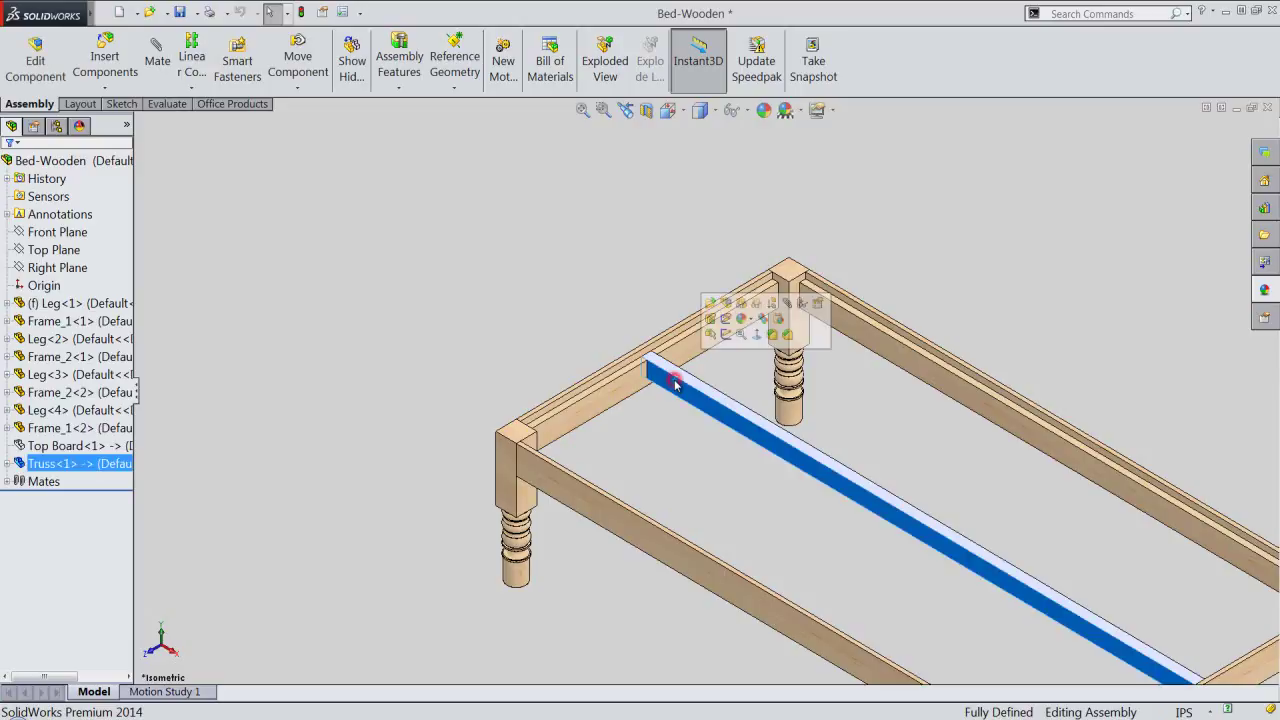
left_click(727, 302)
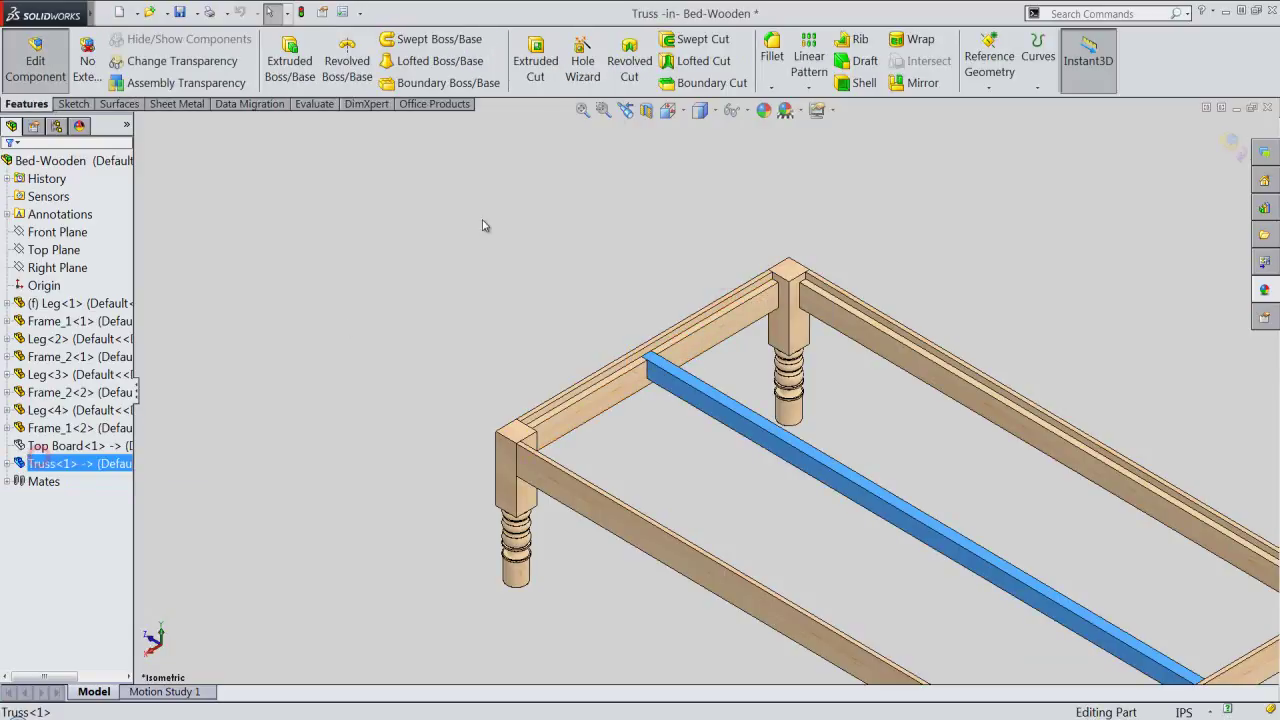
left_click(763, 110)
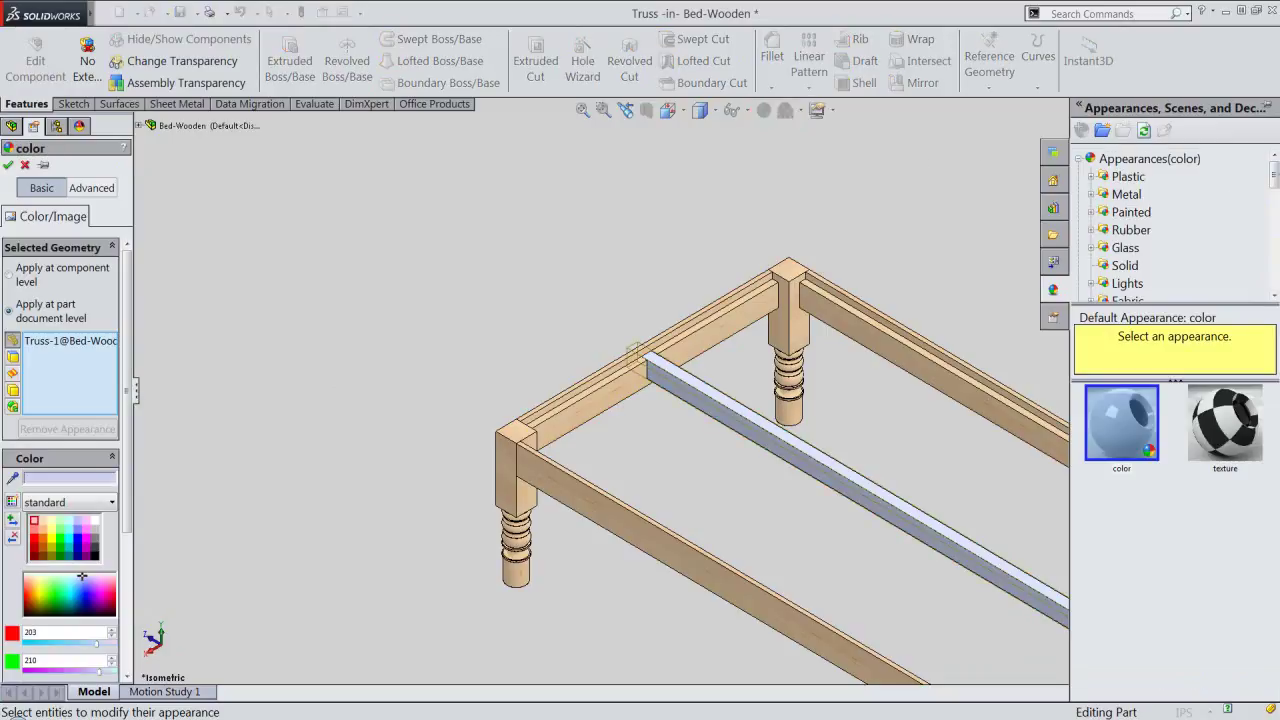
left_click_drag(1272, 180, 1272, 230)
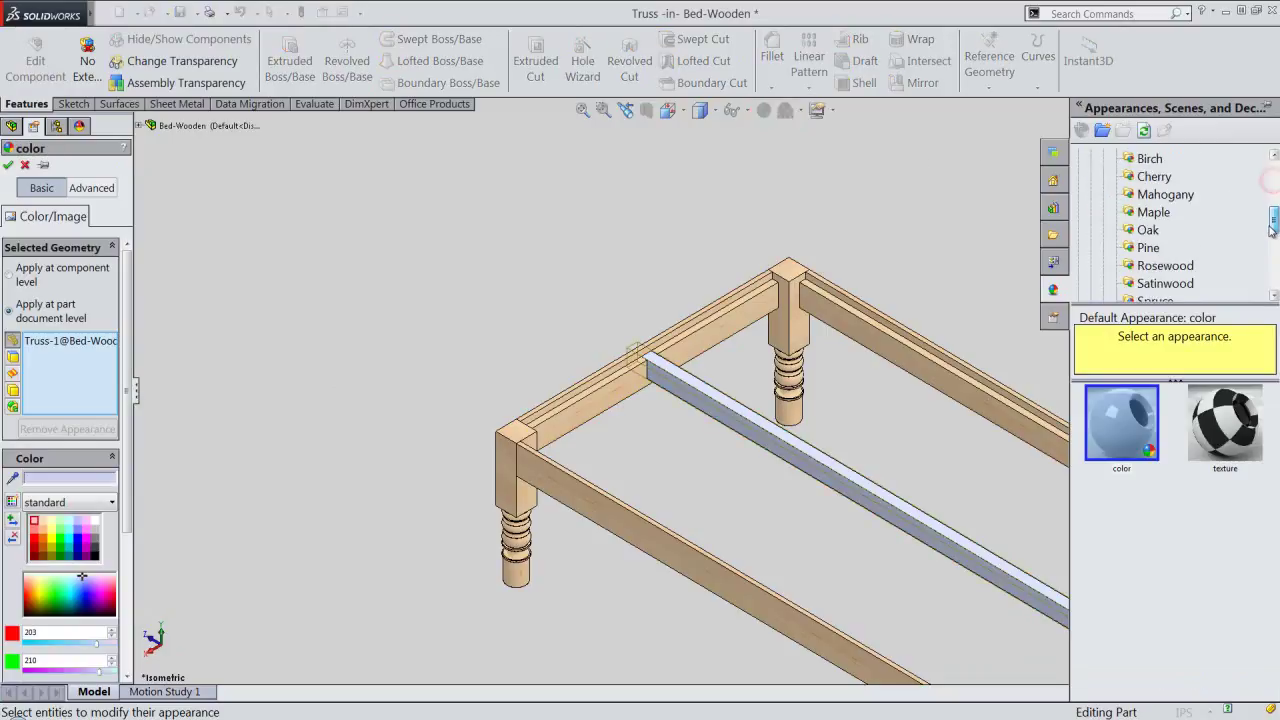
left_click(1145, 215)
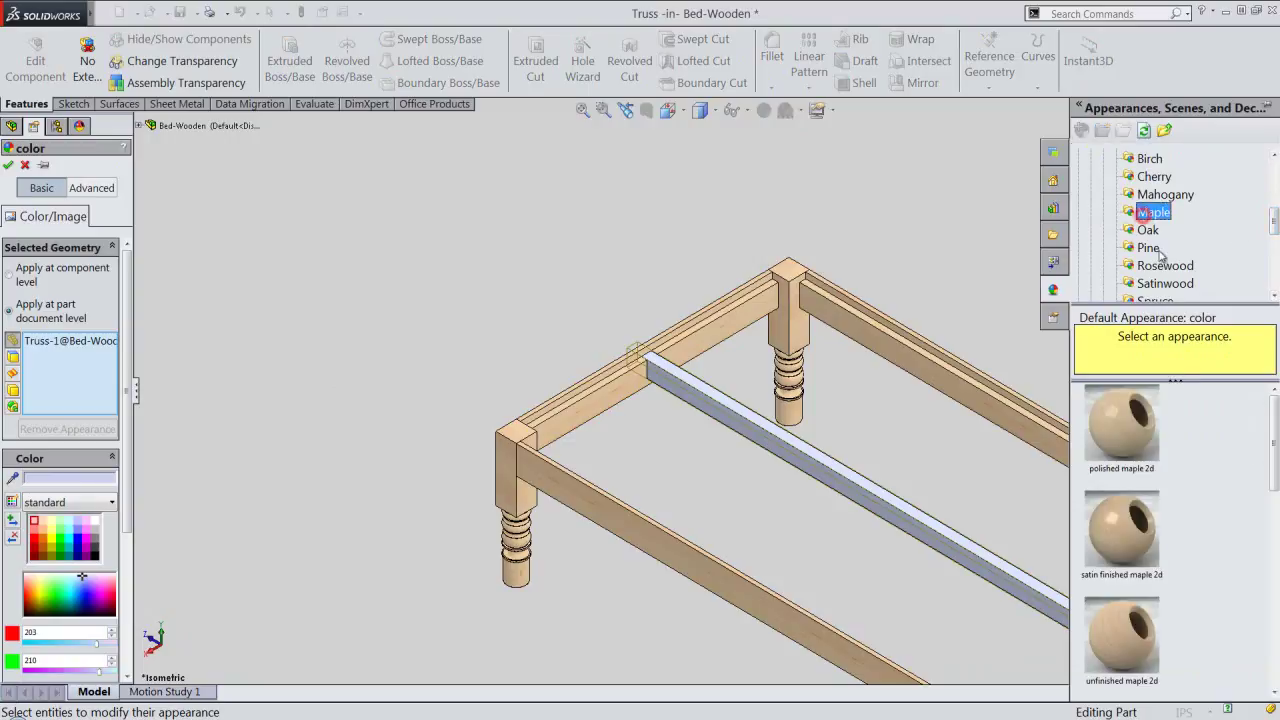
left_click(1145, 438)
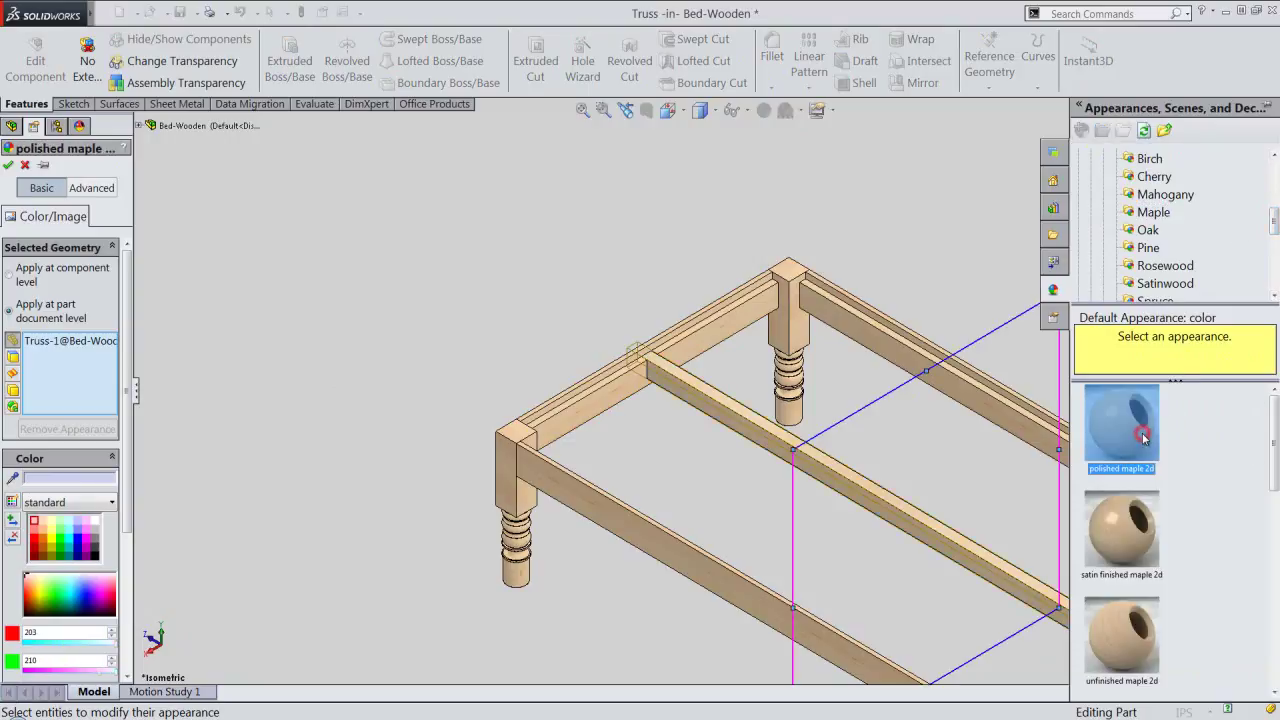
Step: Apply satin finished maple 2d to the Truss, exit the part, and zoom to fit
scroll(736, 404, "down", 2)
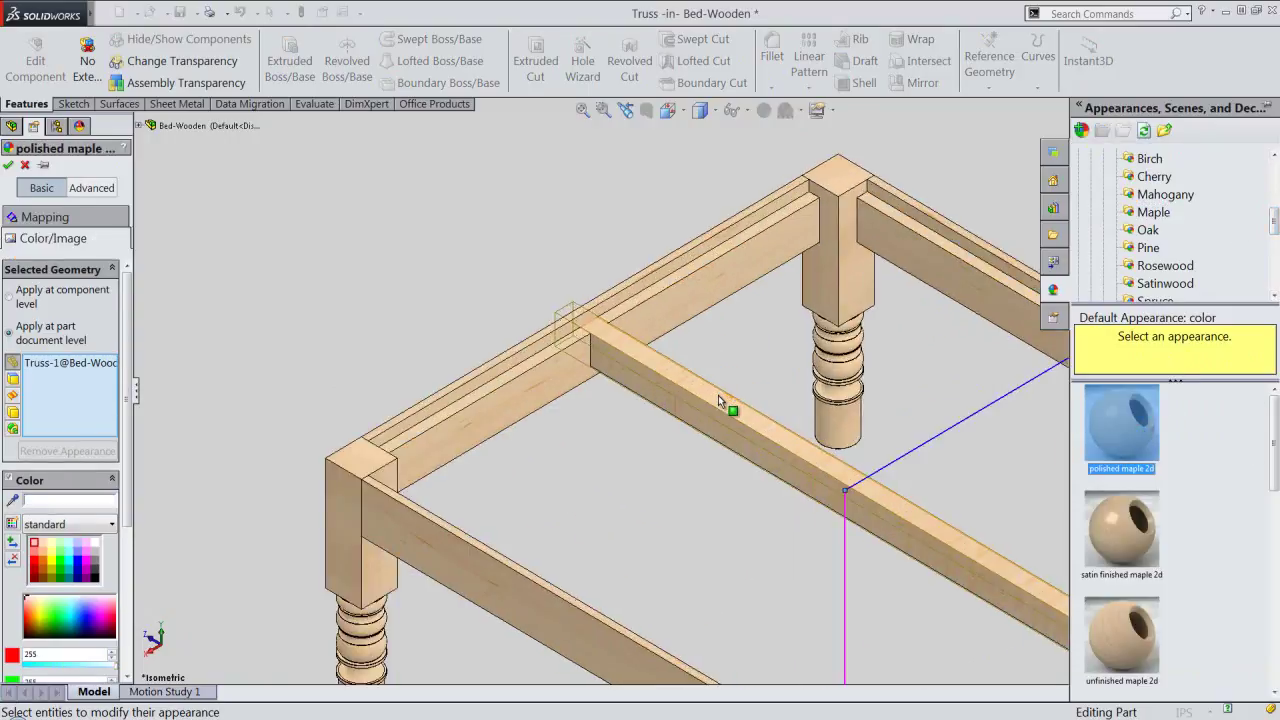
scroll(723, 400, "down", 3)
left_click_drag(1275, 443, 1275, 478)
left_click(1137, 514)
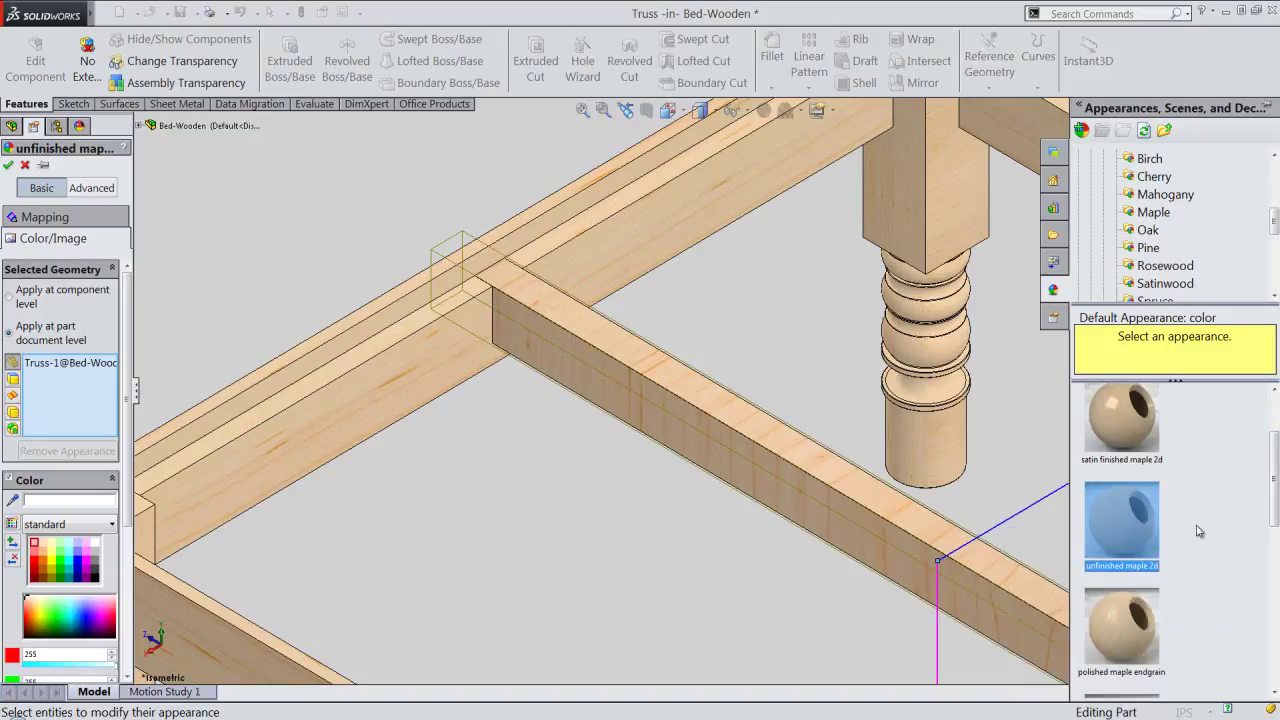
left_click(1135, 416)
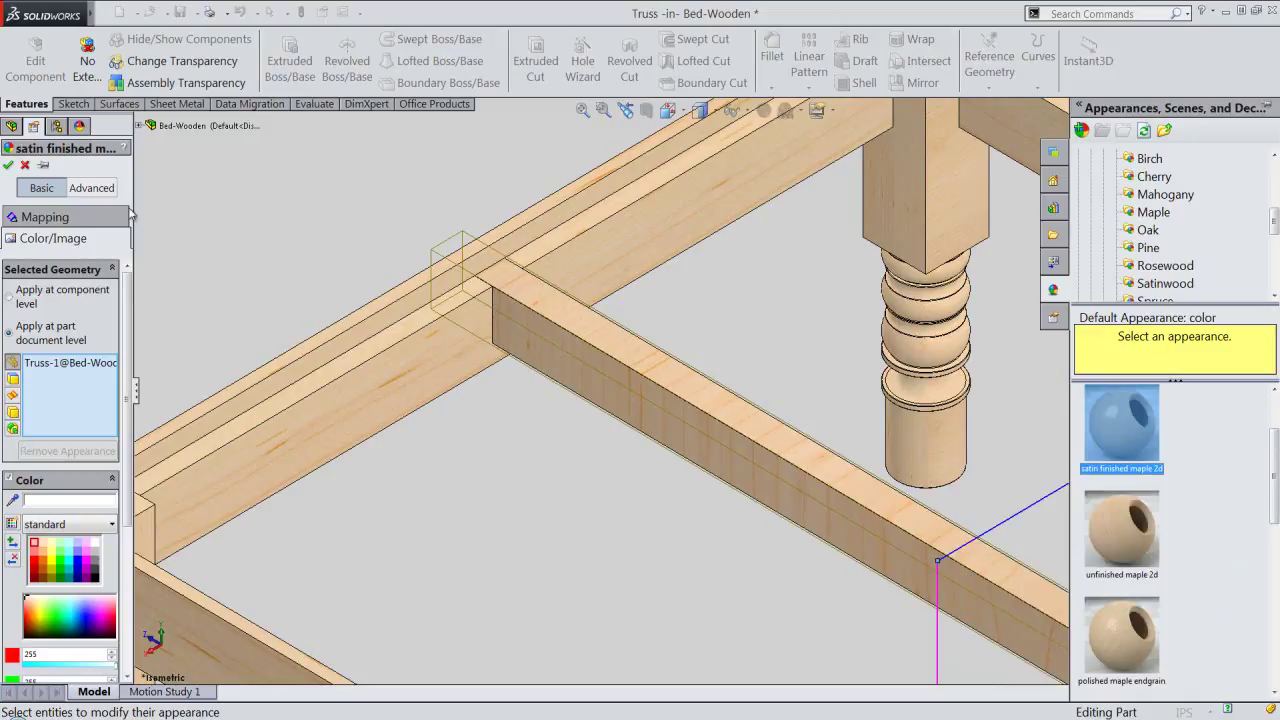
left_click(25, 166)
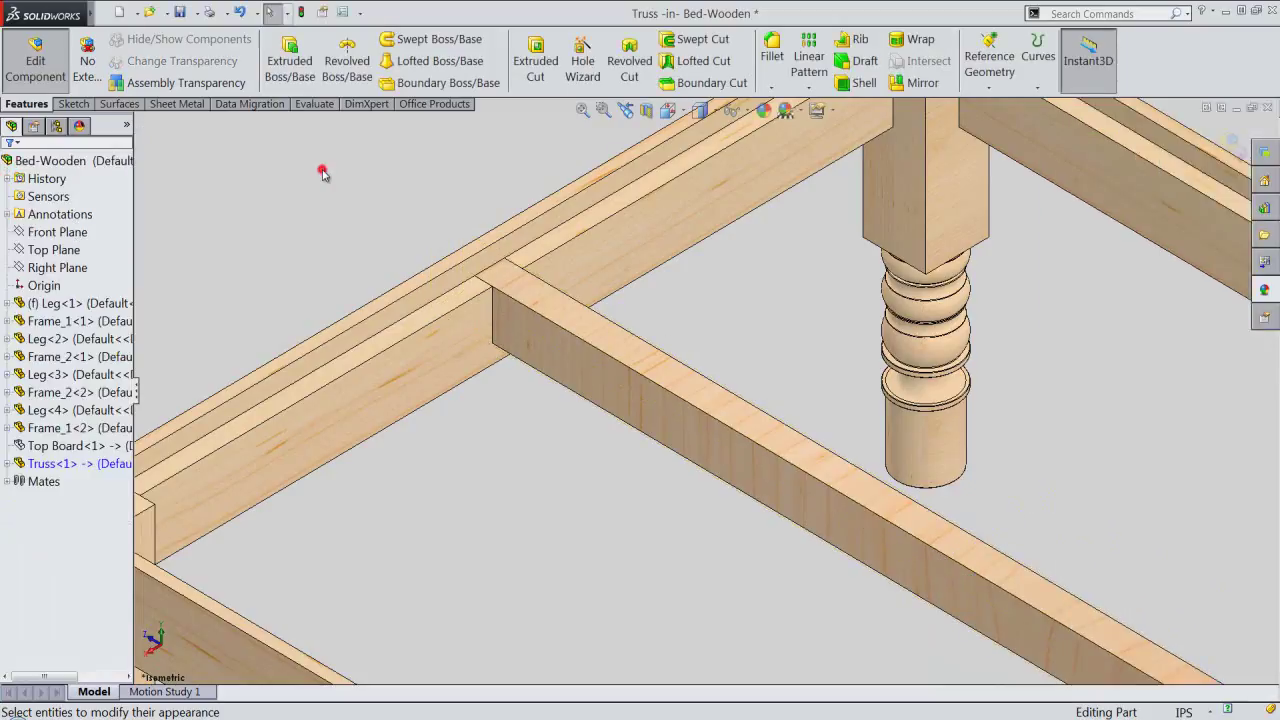
left_click(1200, 142)
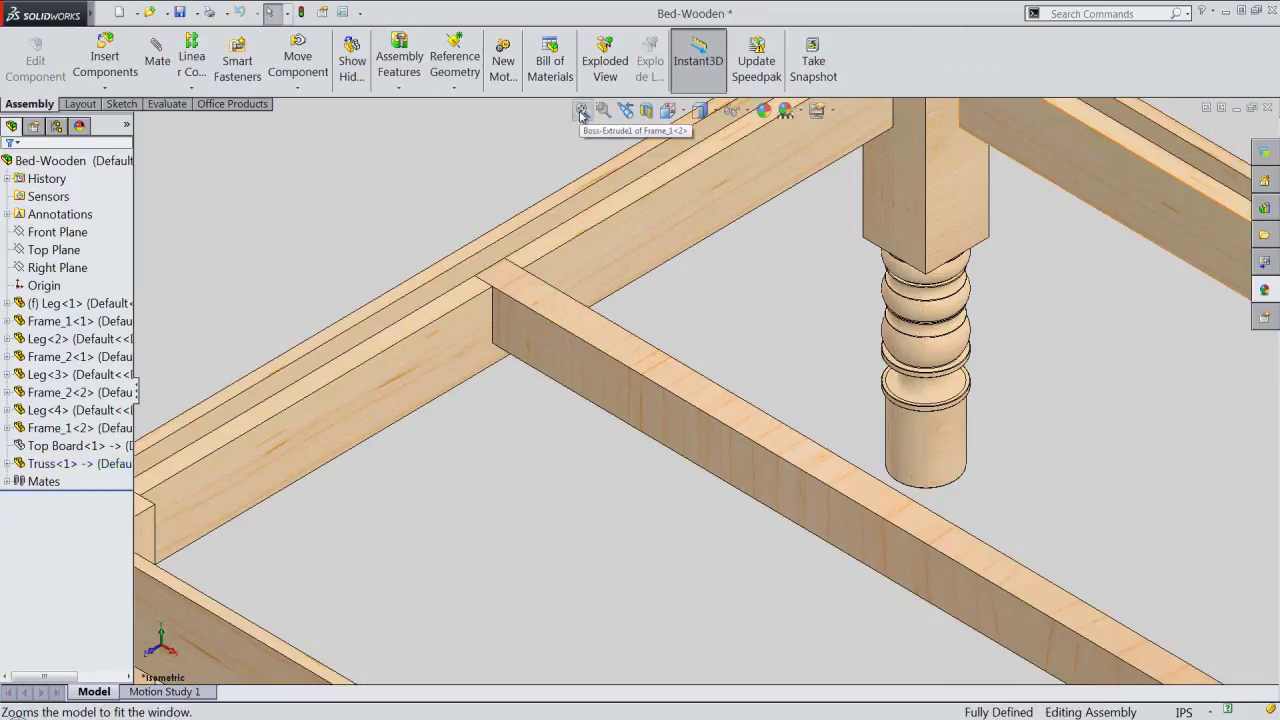
left_click(581, 110)
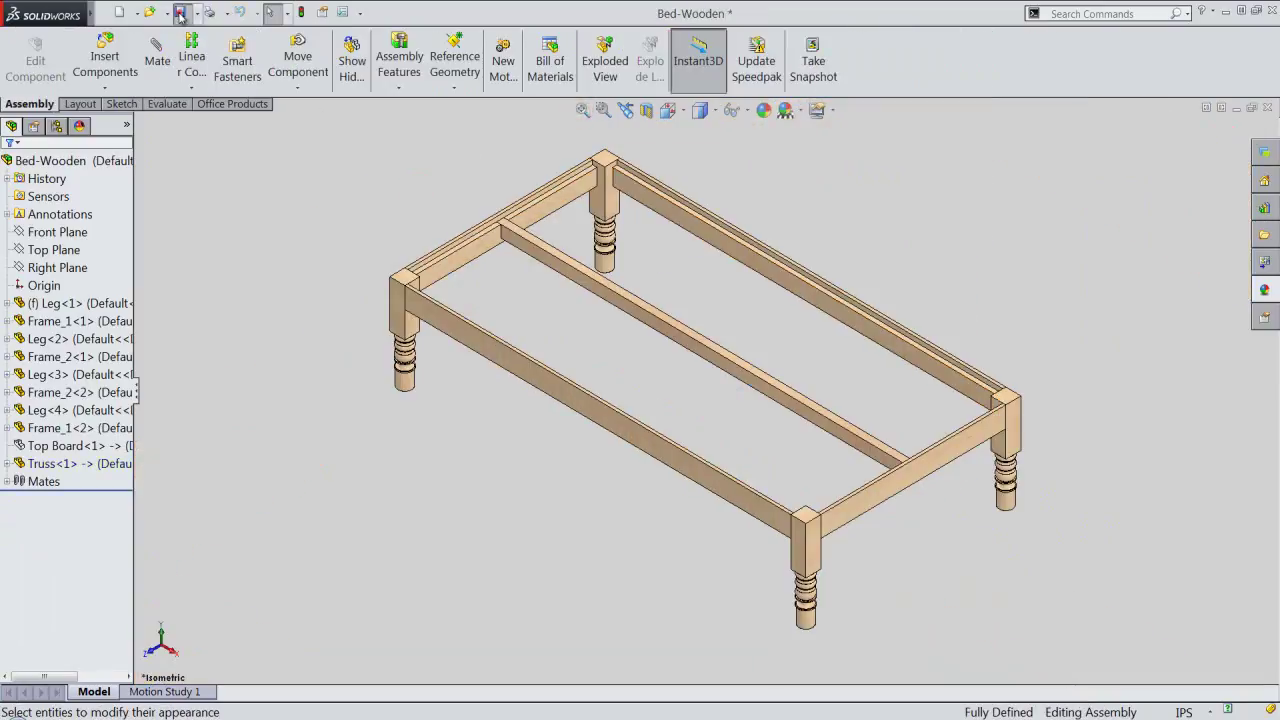
Step: Save all modified documents and show the hidden Top Board with its wood texture
left_click(180, 12)
left_click(738, 550)
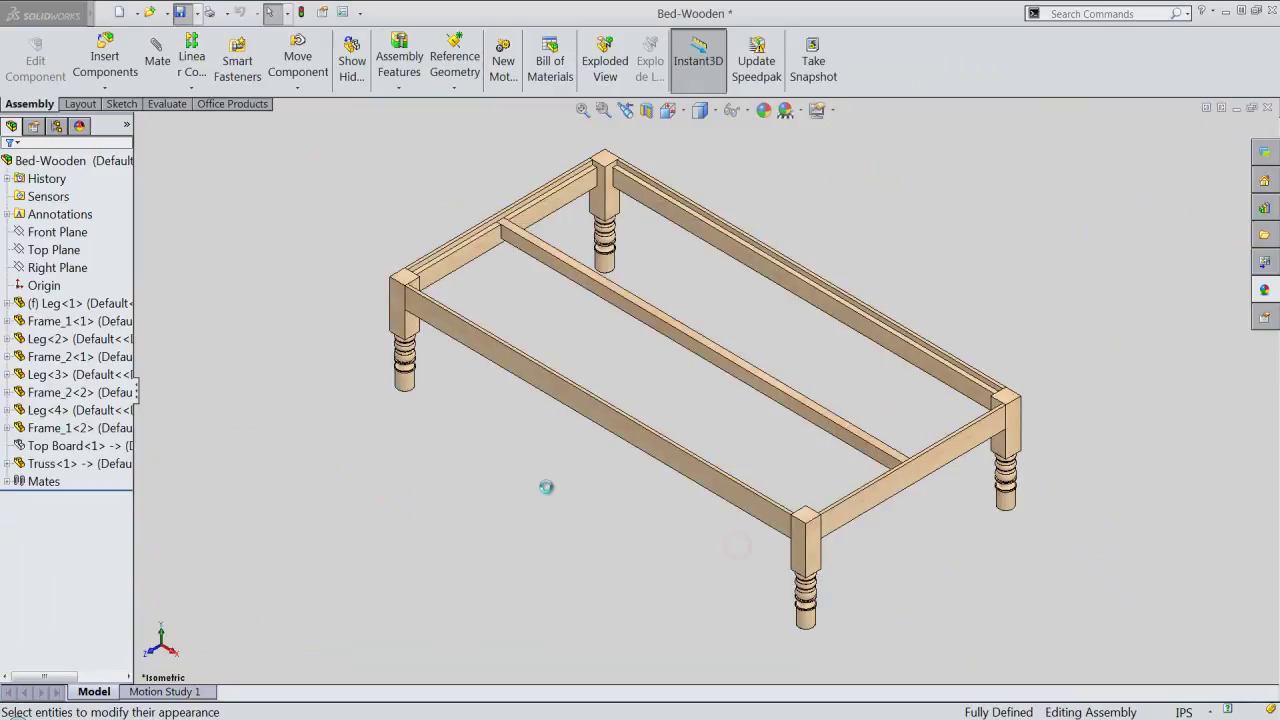
left_click(98, 447)
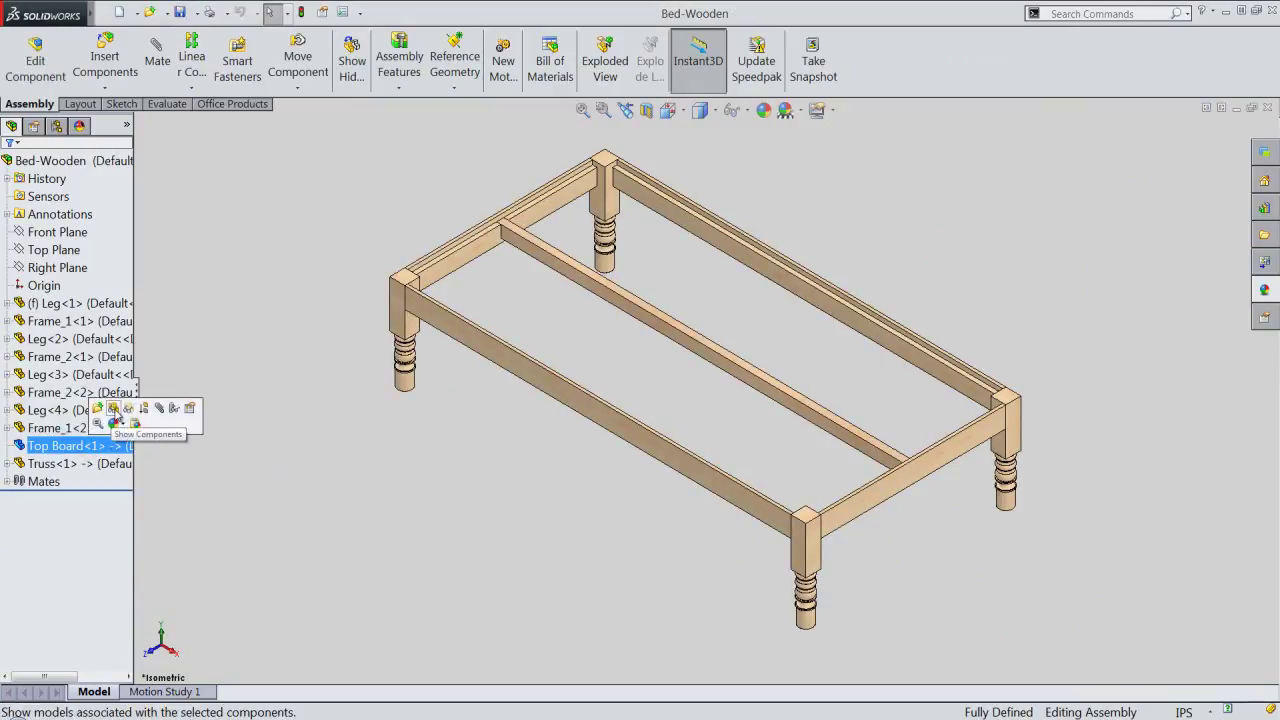
left_click(98, 423)
left_click(423, 496)
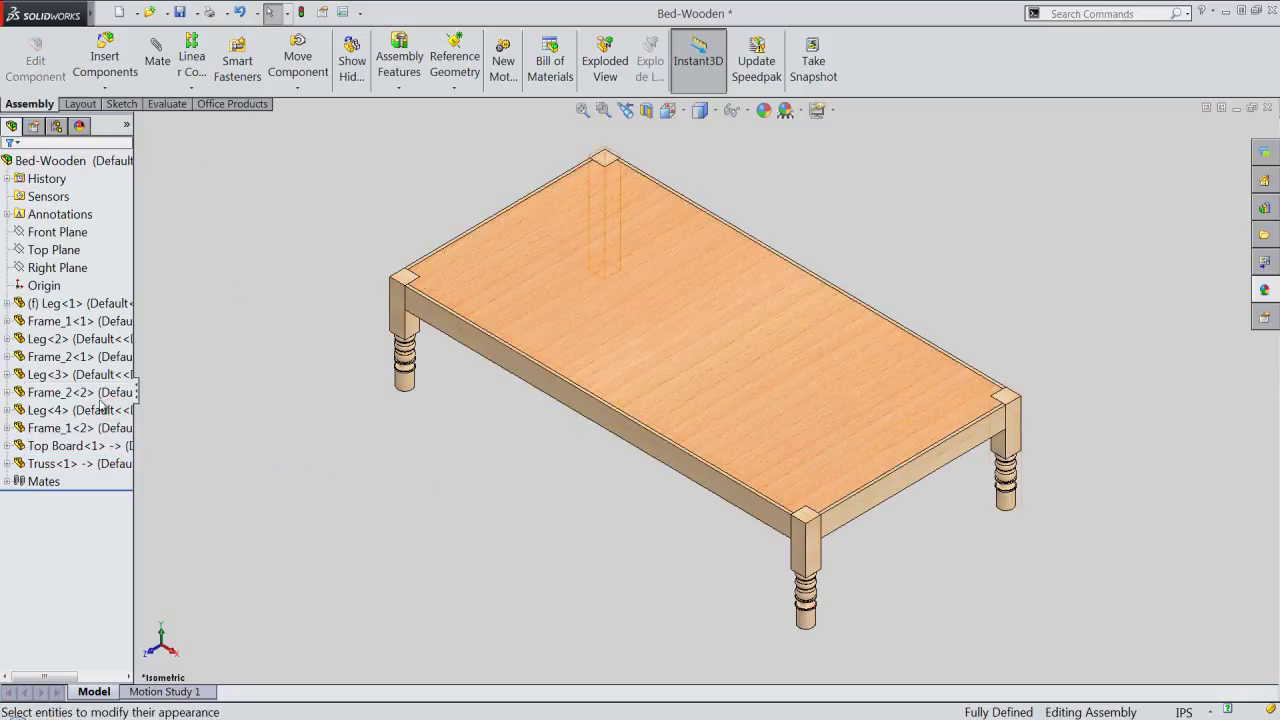
Step: Collapse the design tree, switch to icon-only toolbar buttons, and zoom in on the bed
left_click(139, 398)
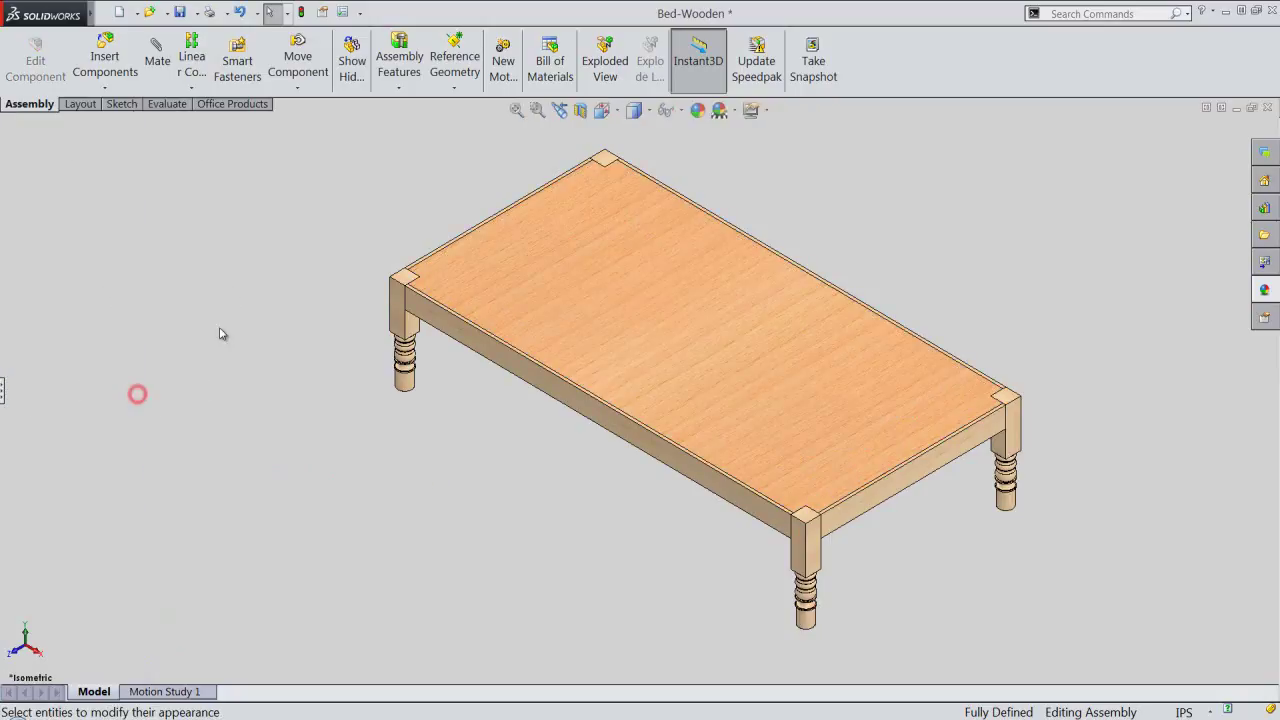
right_click(963, 60)
left_click(978, 47)
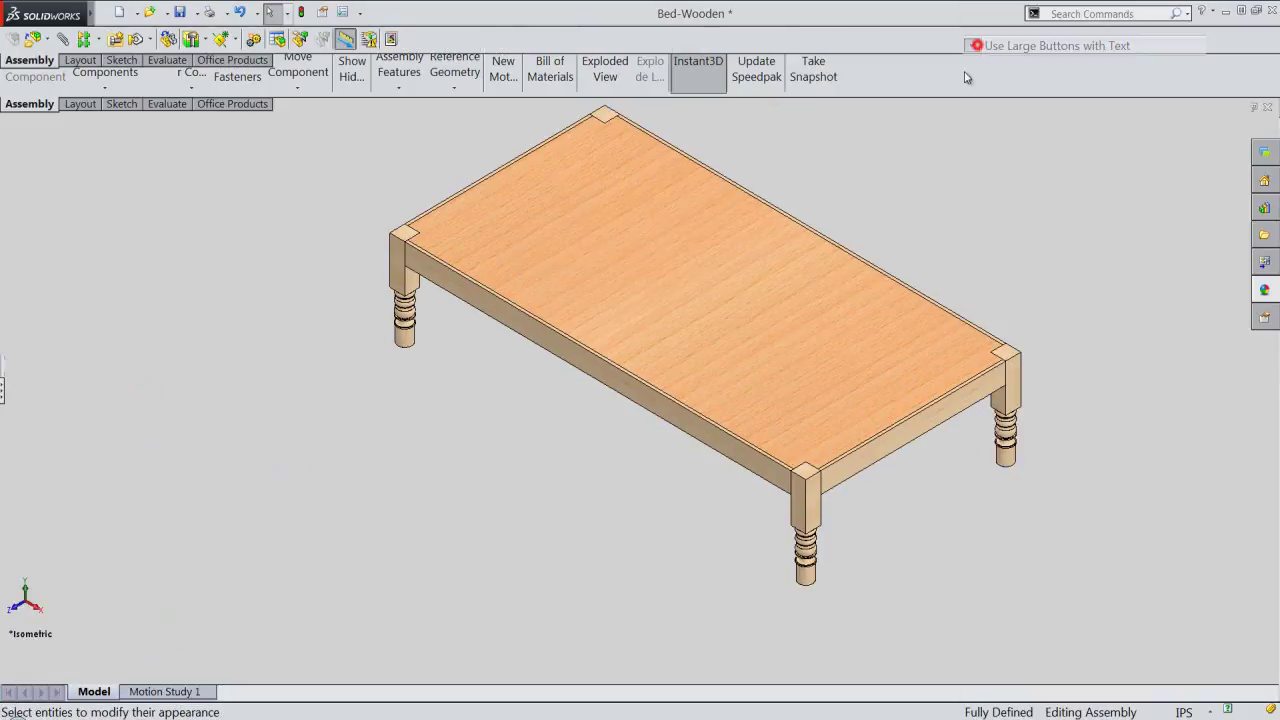
right_click(931, 177)
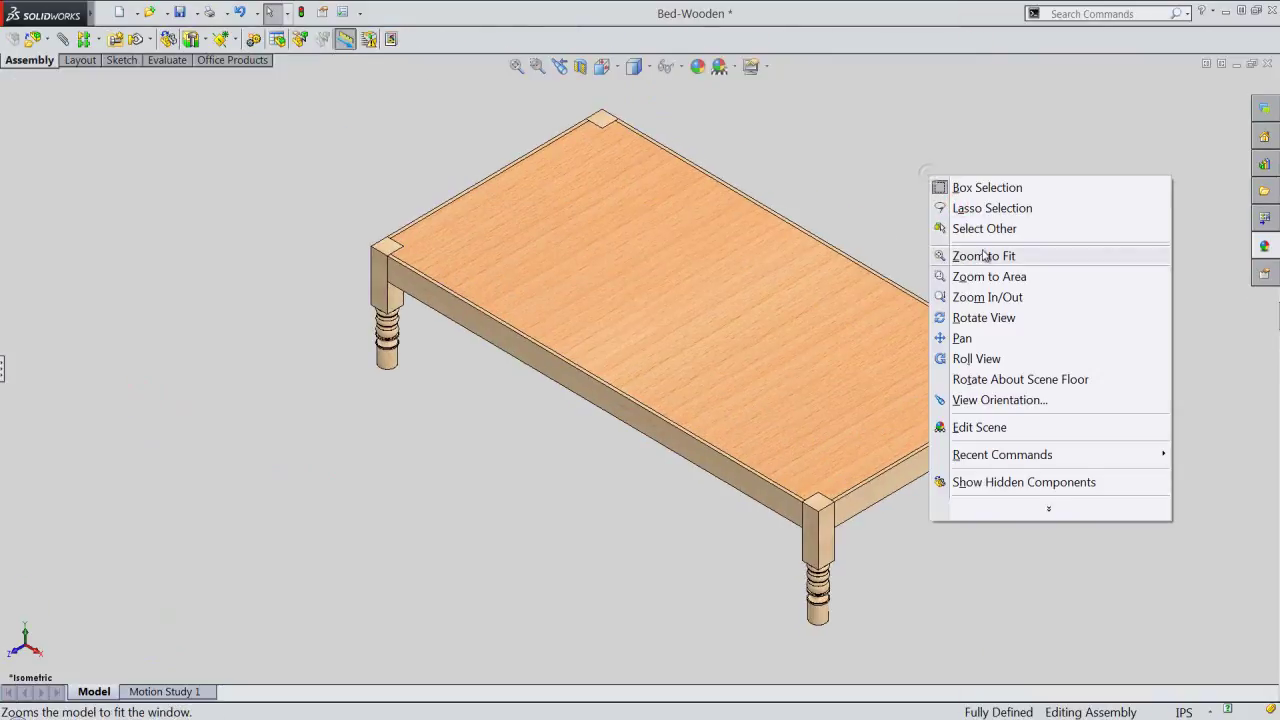
left_click(1000, 297)
mouse_move(686, 332)
left_mouse_down()
mouse_move(695, 326)
mouse_move(685, 331)
left_mouse_up()
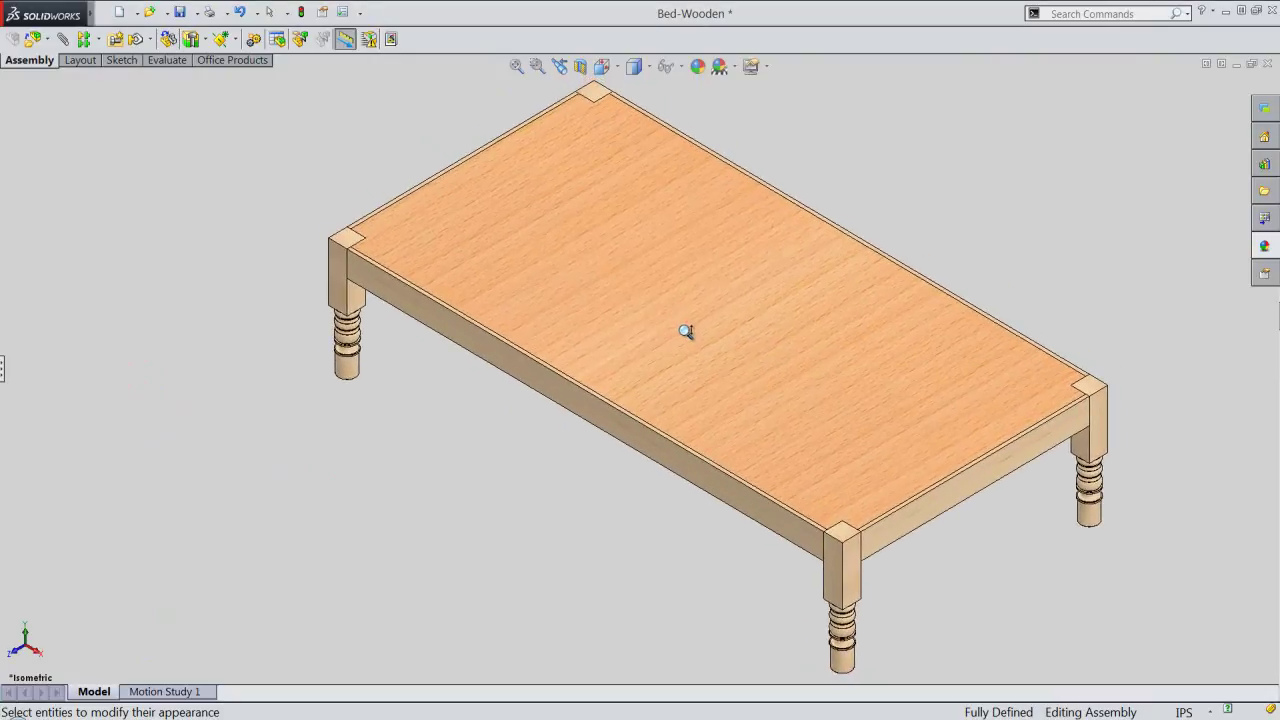
right_click(689, 181)
left_click(701, 187)
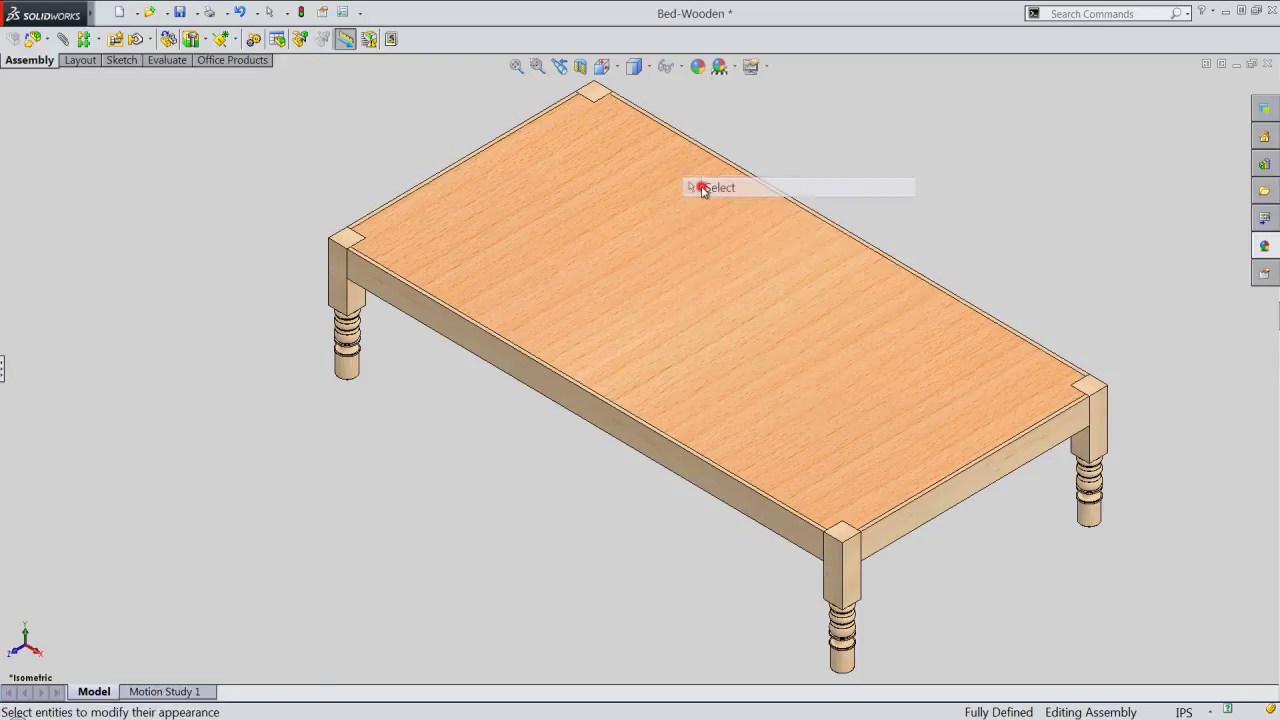
Step: Redefine the bottom view as the Top standard view, go isometric, and expand the design tree
left_click(616, 64)
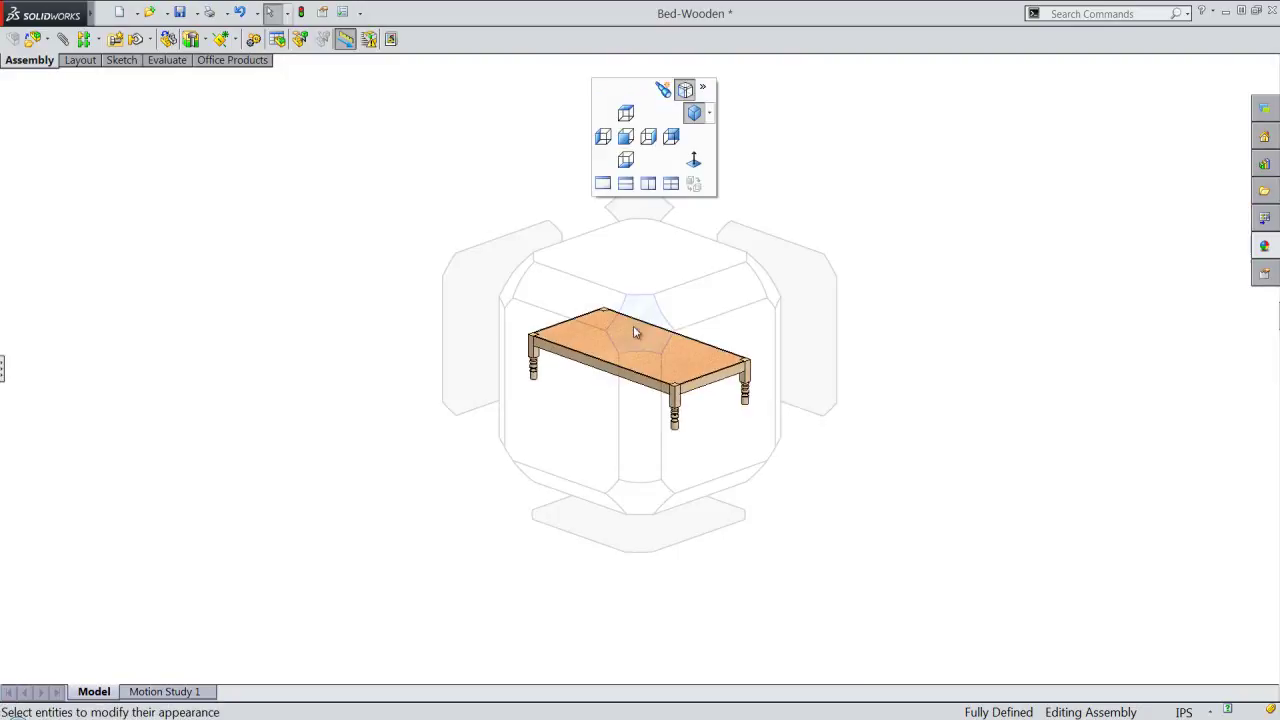
left_click(641, 529)
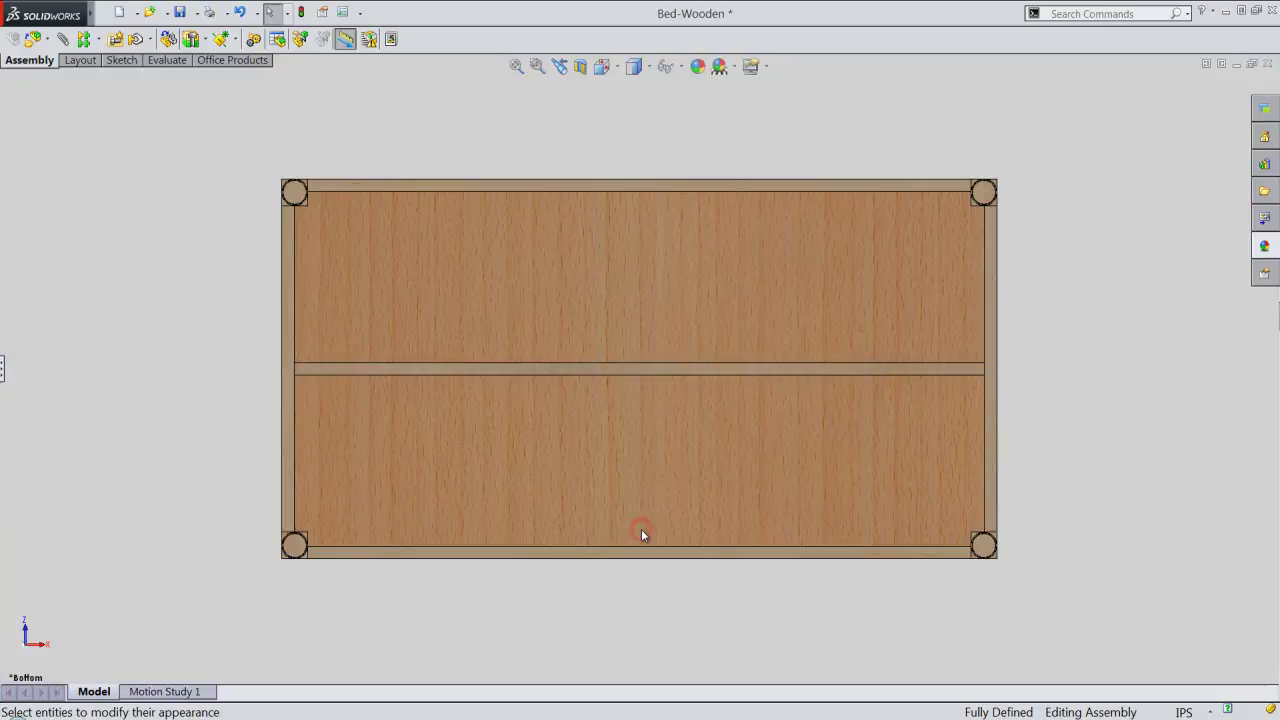
right_click(533, 108)
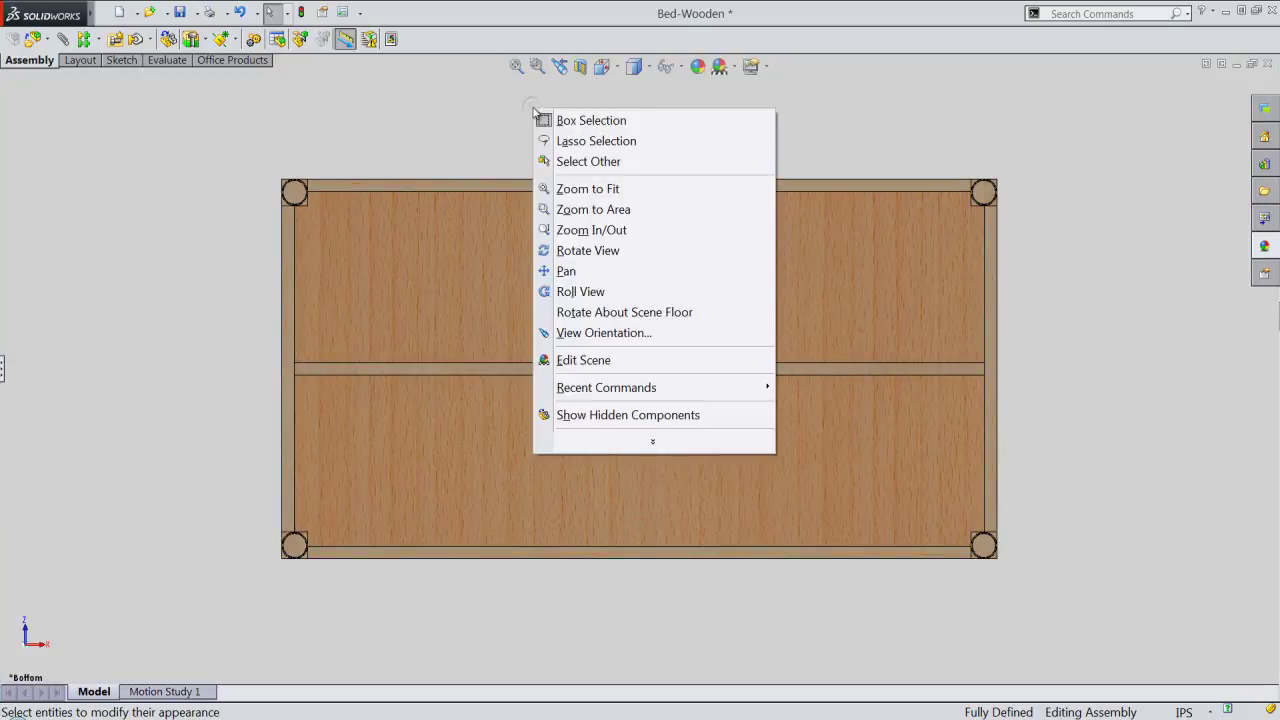
left_click(642, 451)
mouse_move(612, 333)
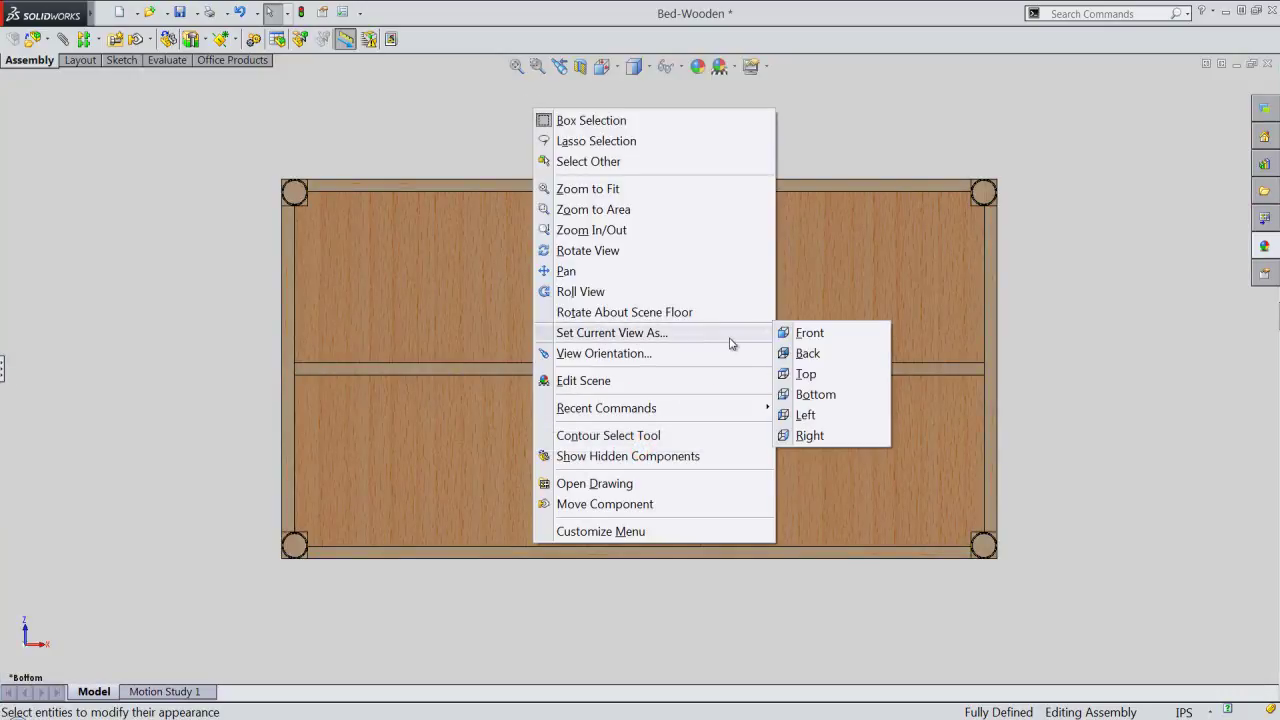
left_click(806, 373)
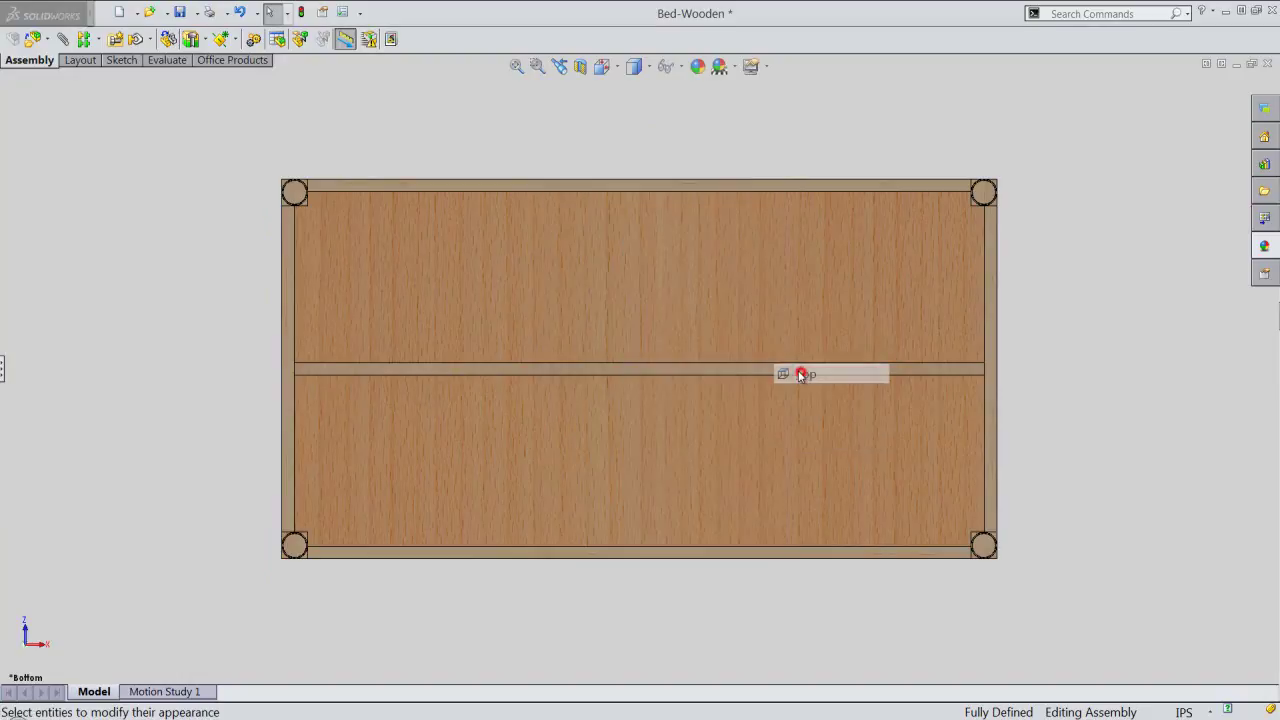
left_click(680, 382)
left_click(607, 66)
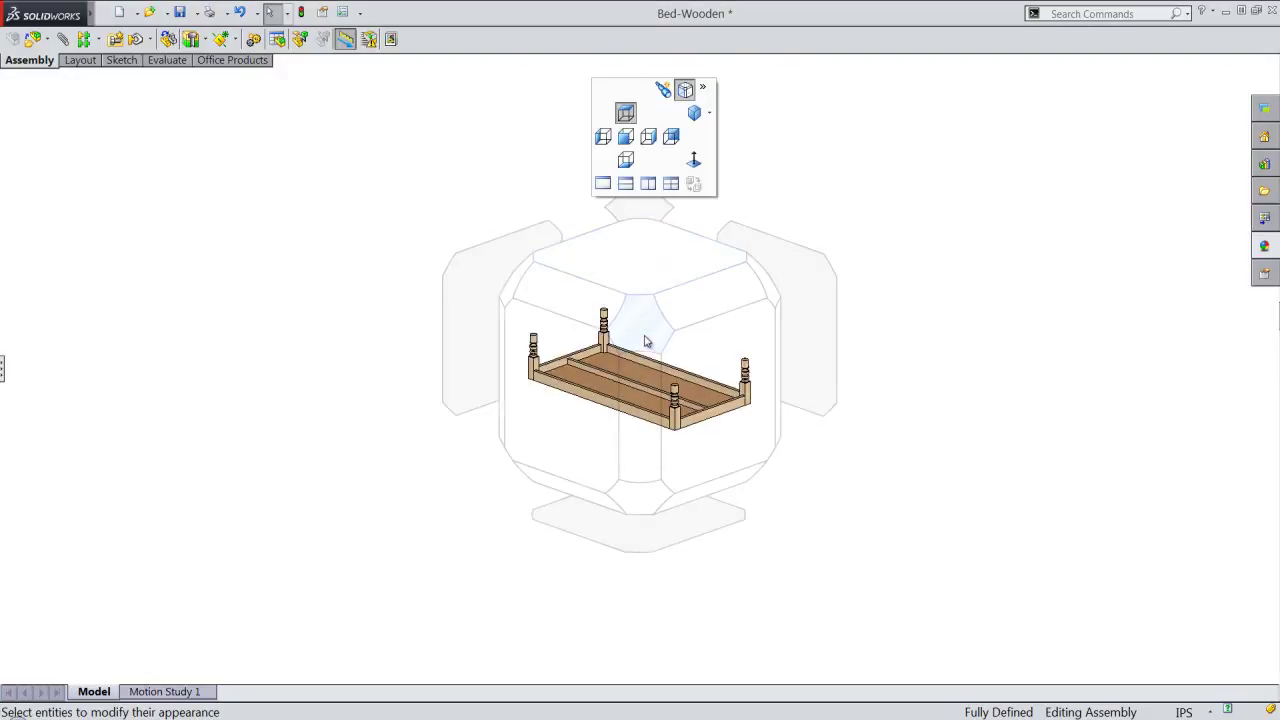
left_click(645, 335)
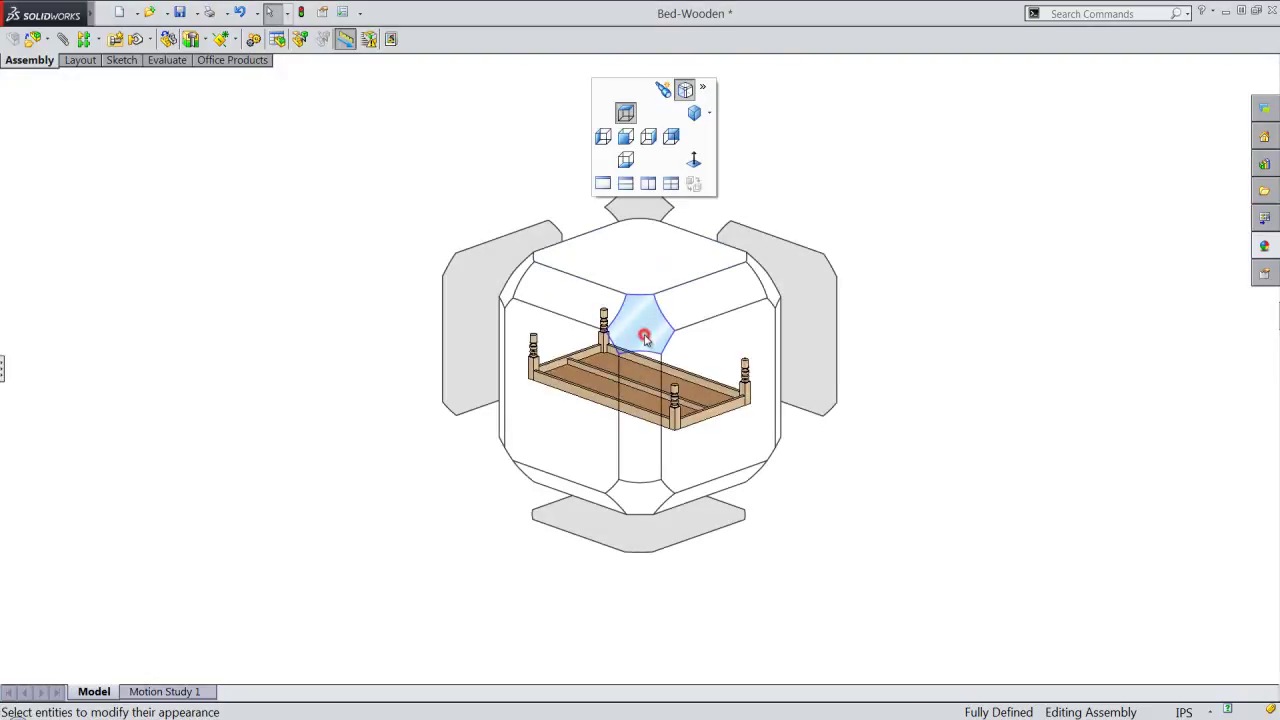
left_click(3, 366)
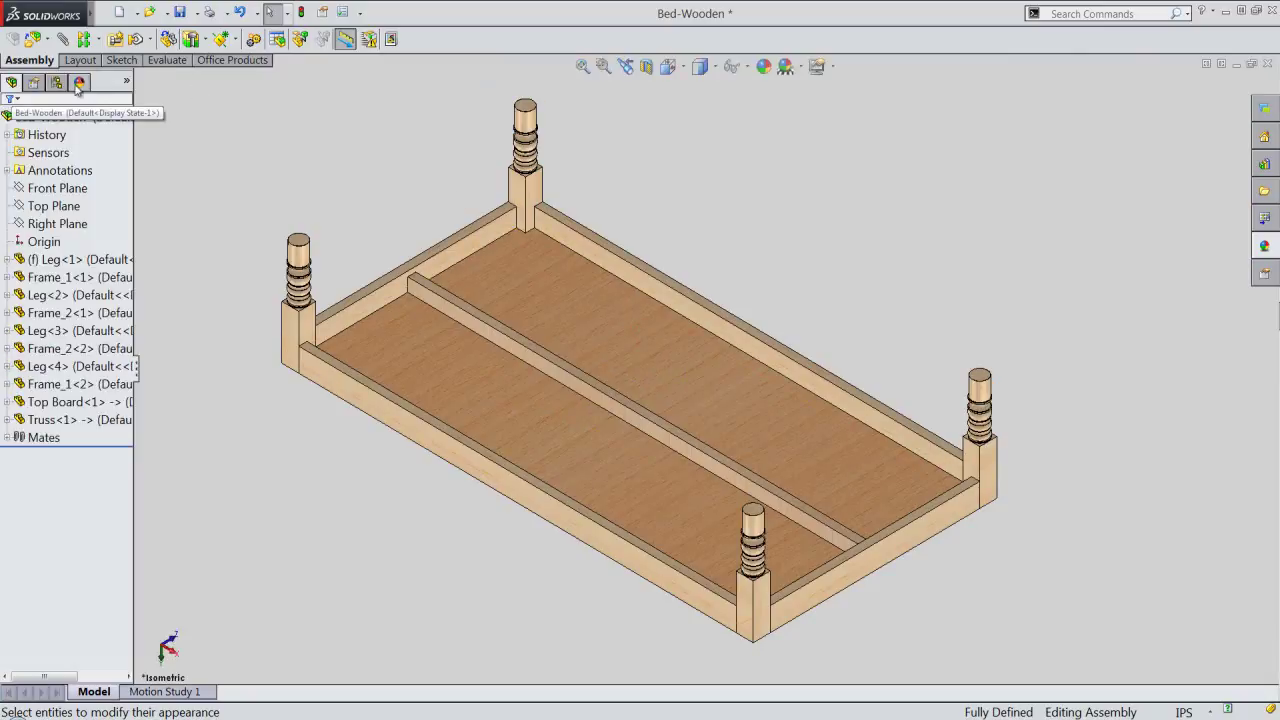
Step: Add a Directional4 light positioned above the bed with brightness 0.75
left_click(81, 80)
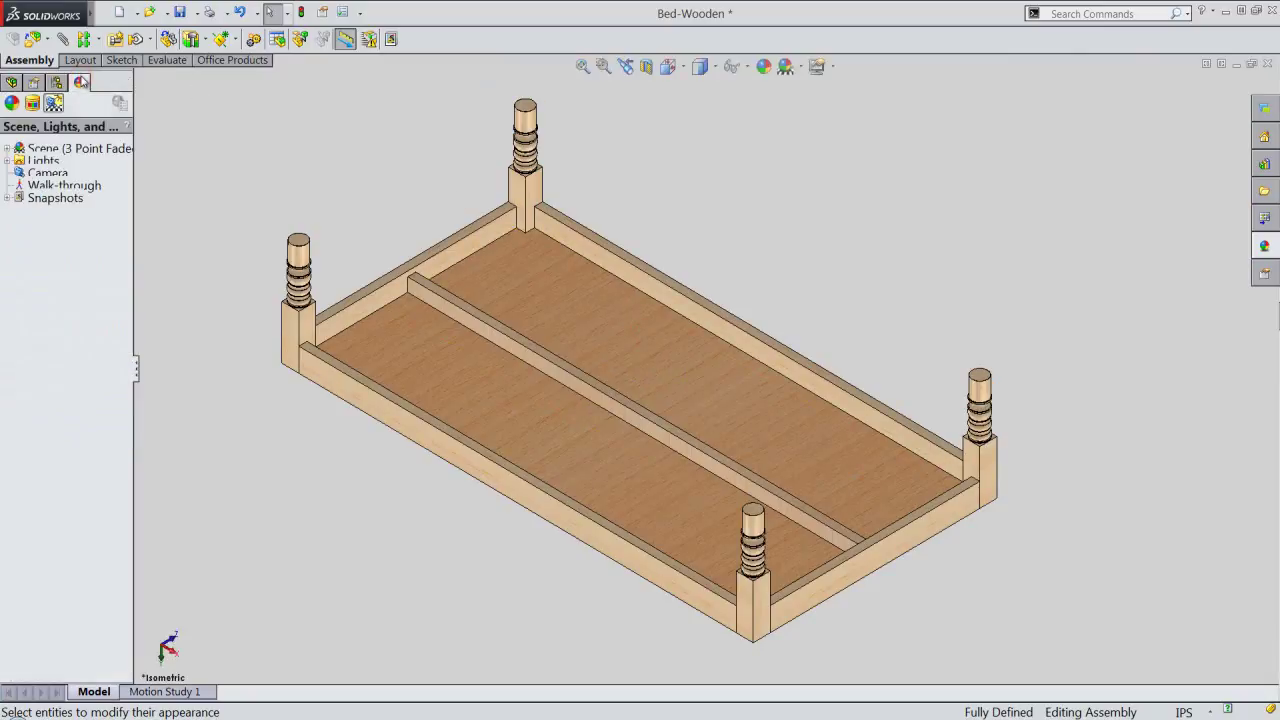
left_click(8, 161)
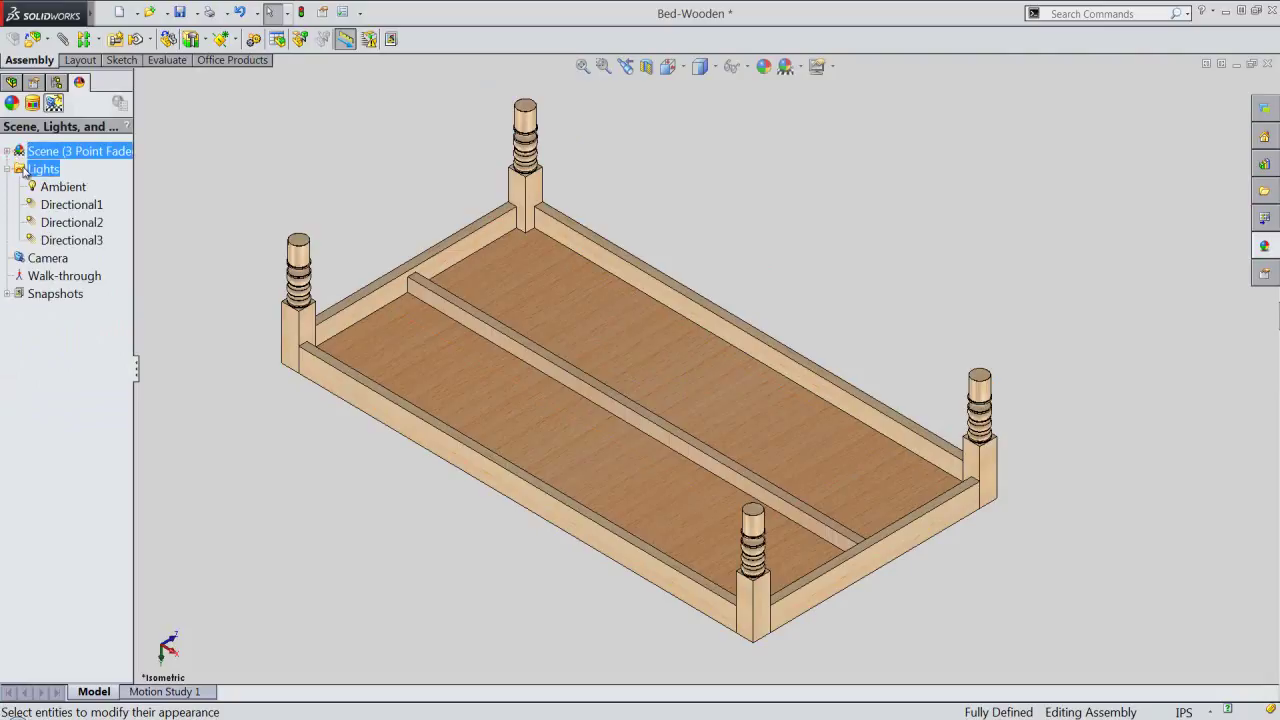
right_click(24, 168)
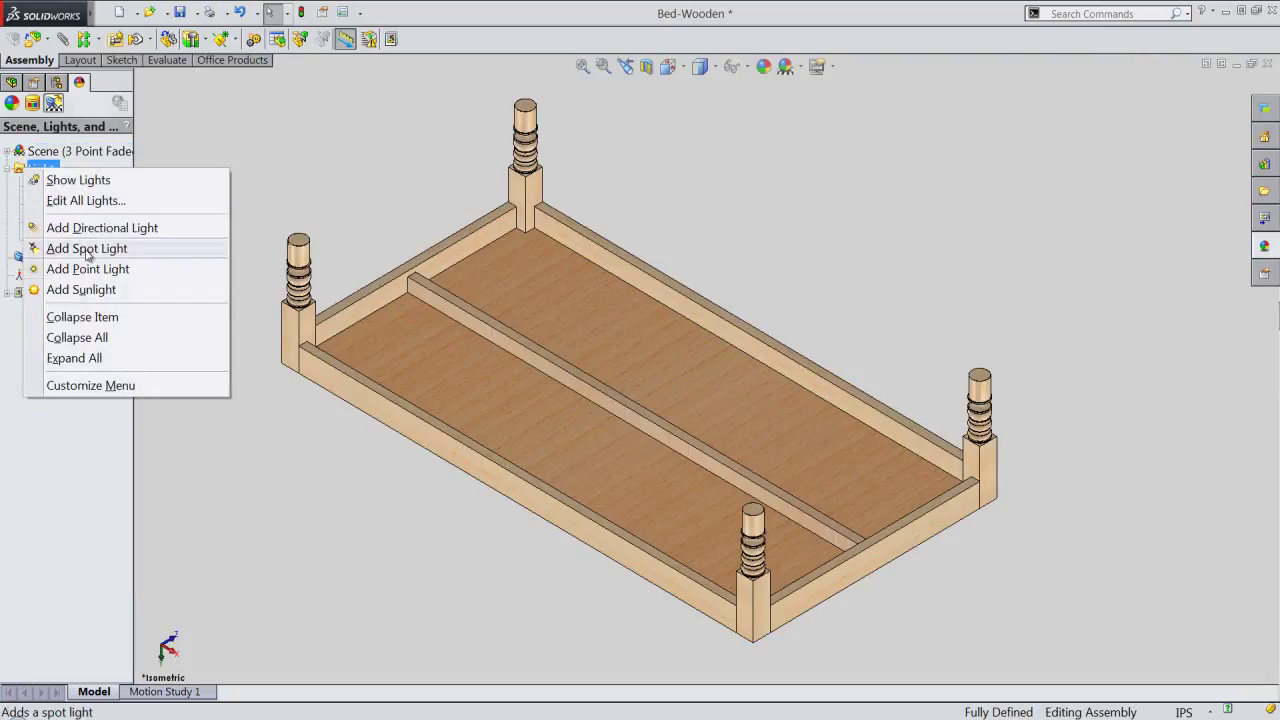
left_click(103, 228)
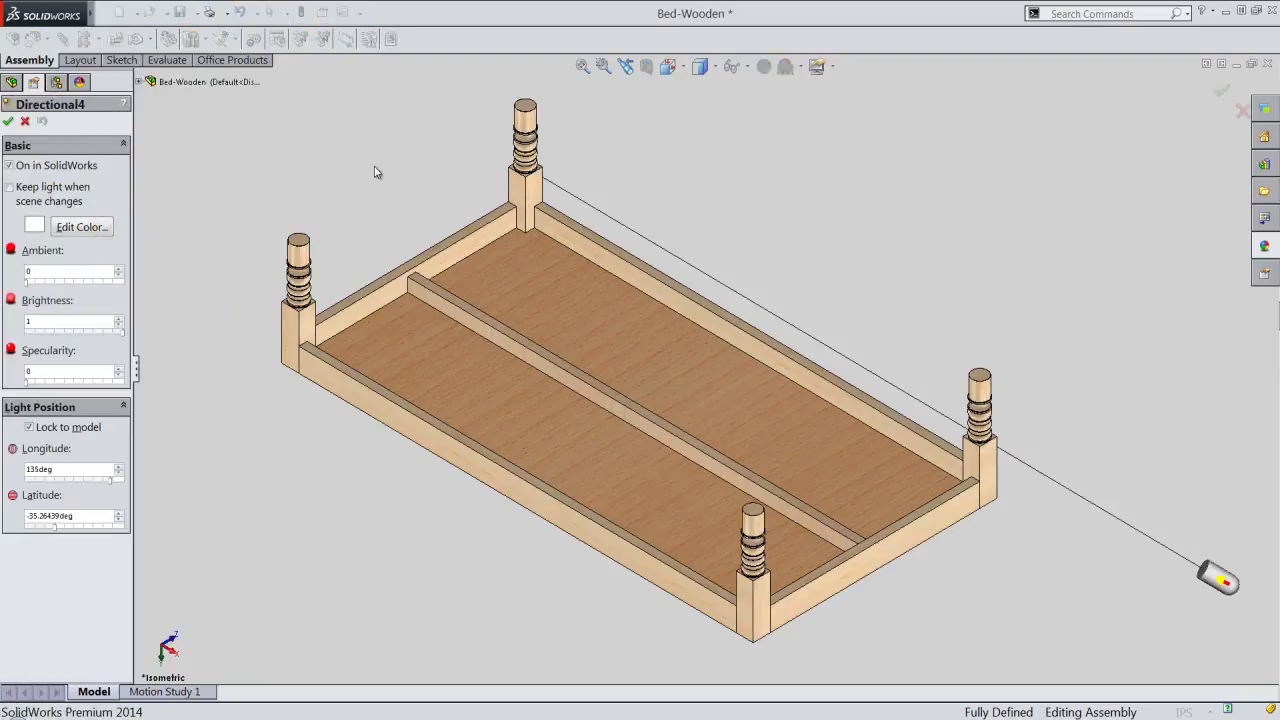
left_click_drag(1228, 585, 851, 117)
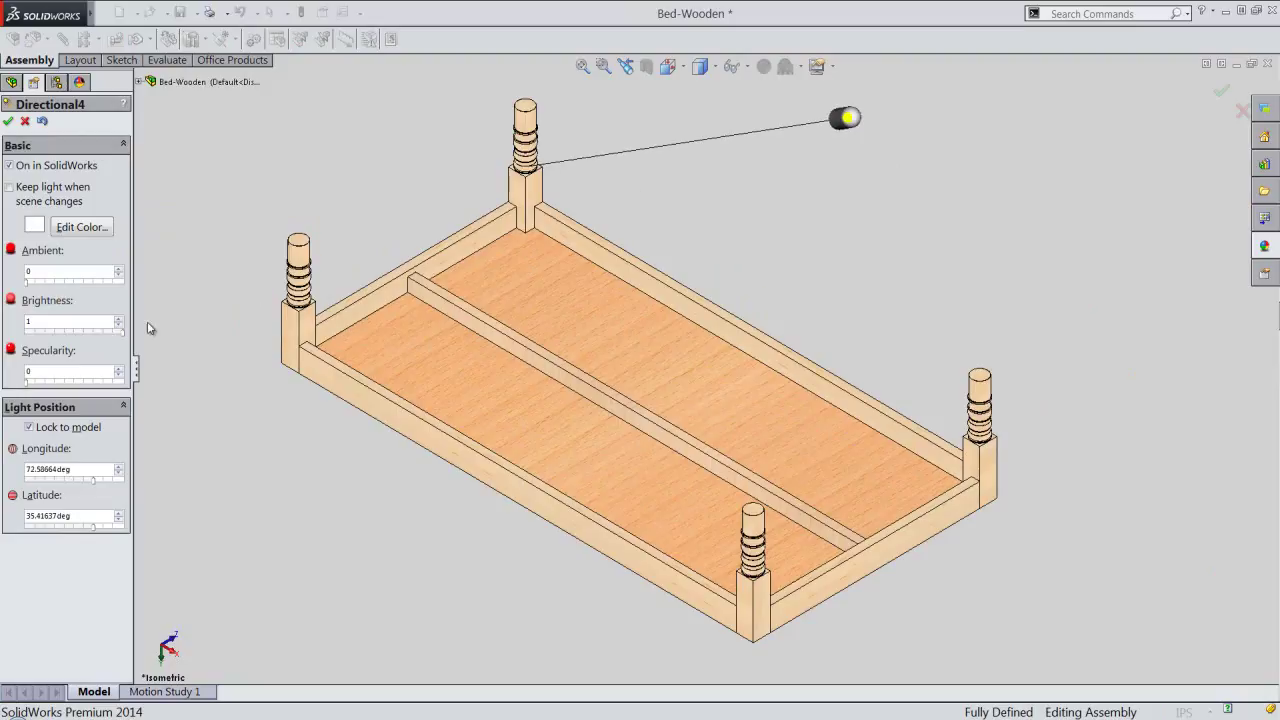
left_click_drag(121, 336, 90, 337)
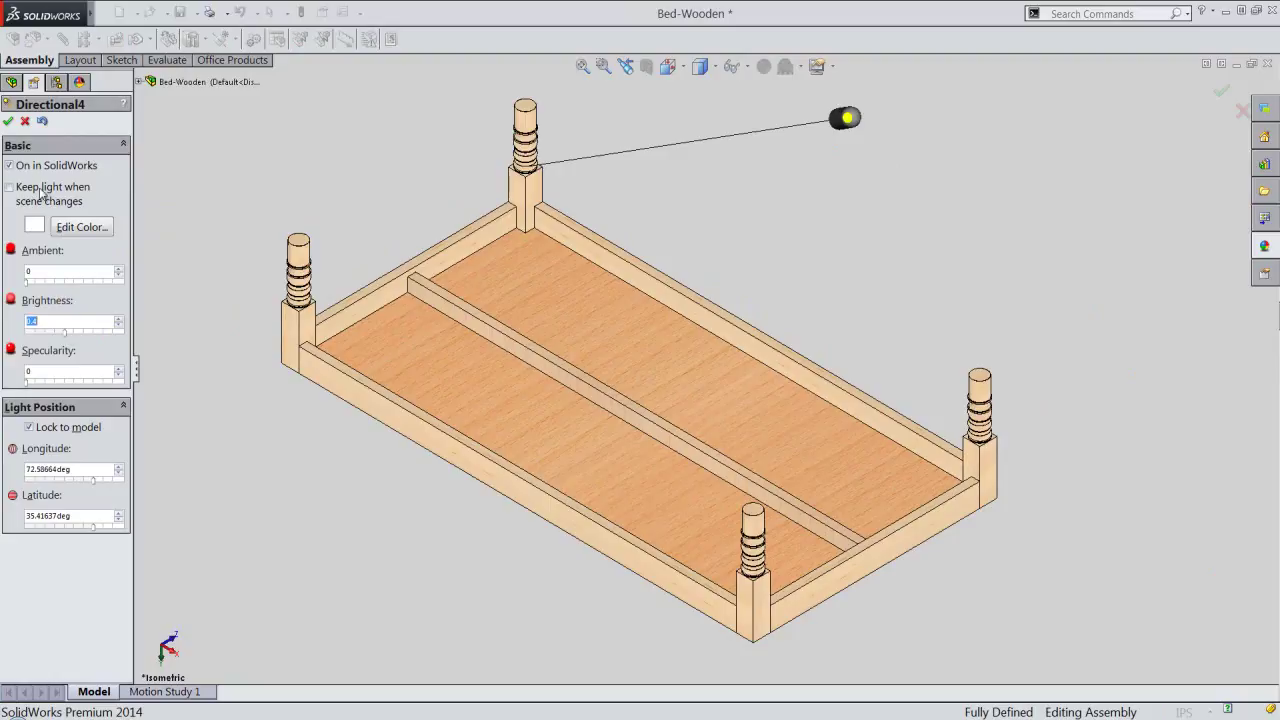
left_click(6, 121)
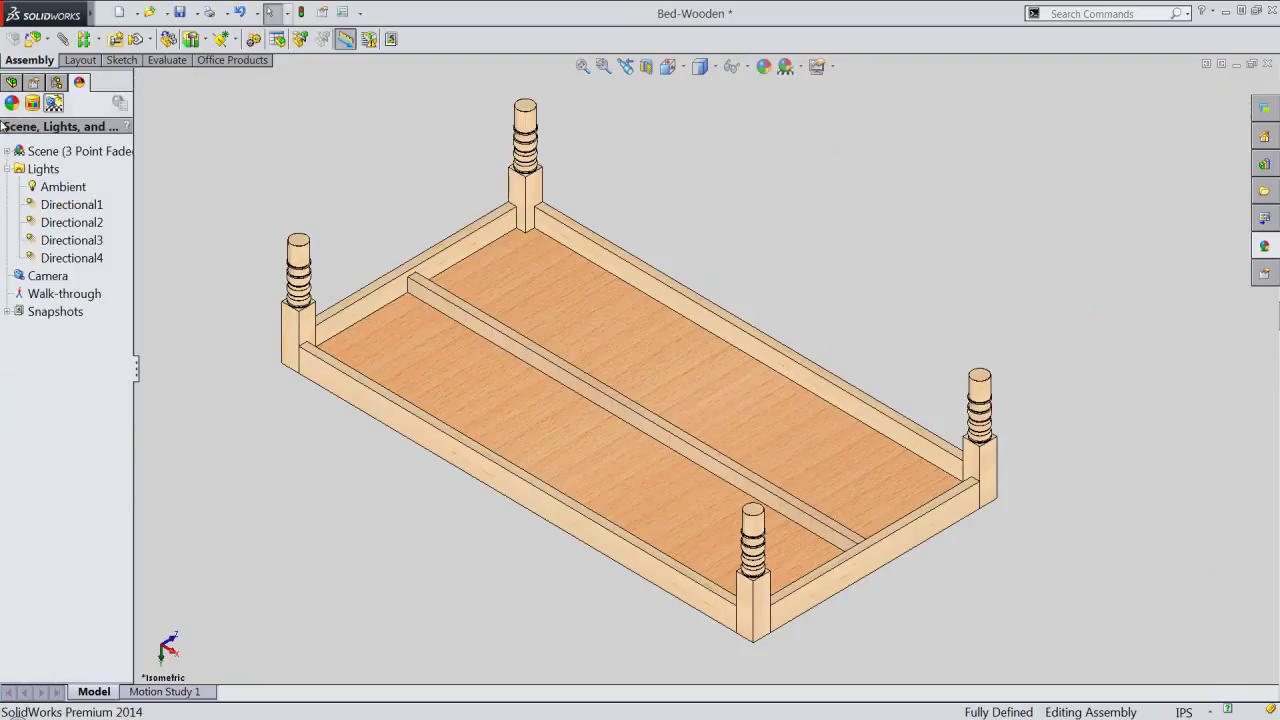
left_click(11, 83)
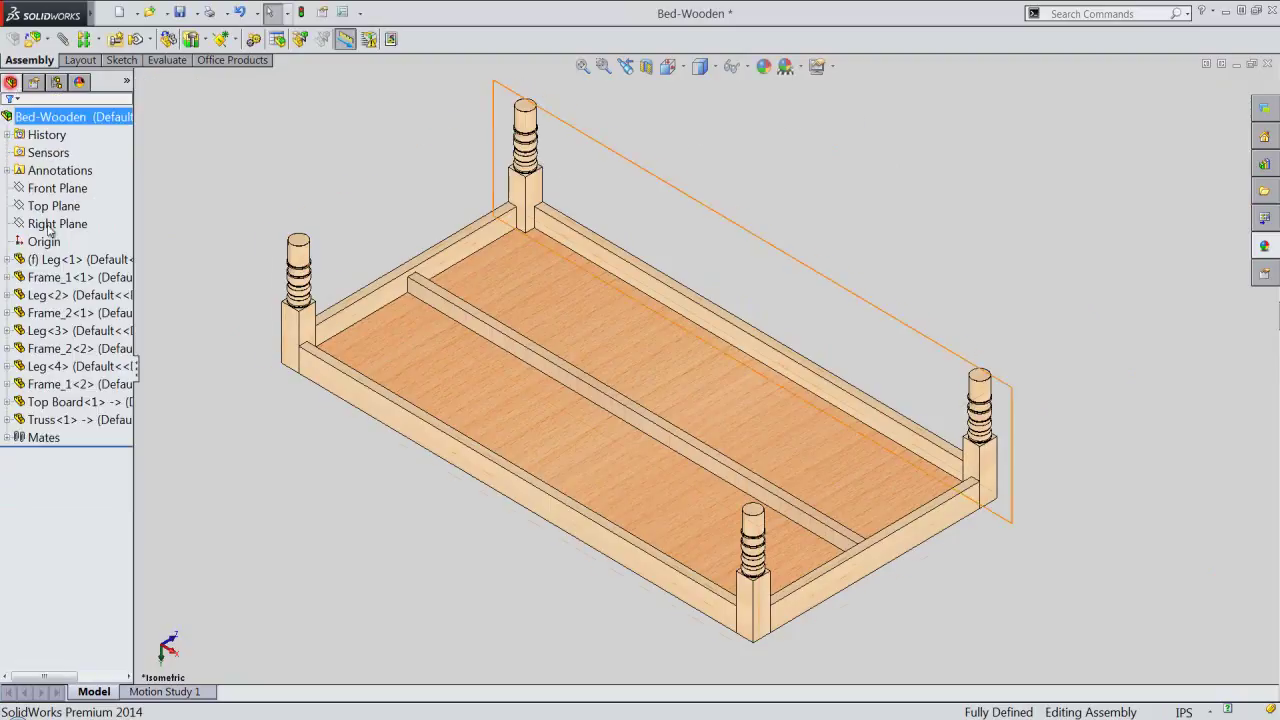
Step: Hide the design tree, shift the bed right and zoom in to enlarge it
left_click(140, 378)
right_click(747, 210)
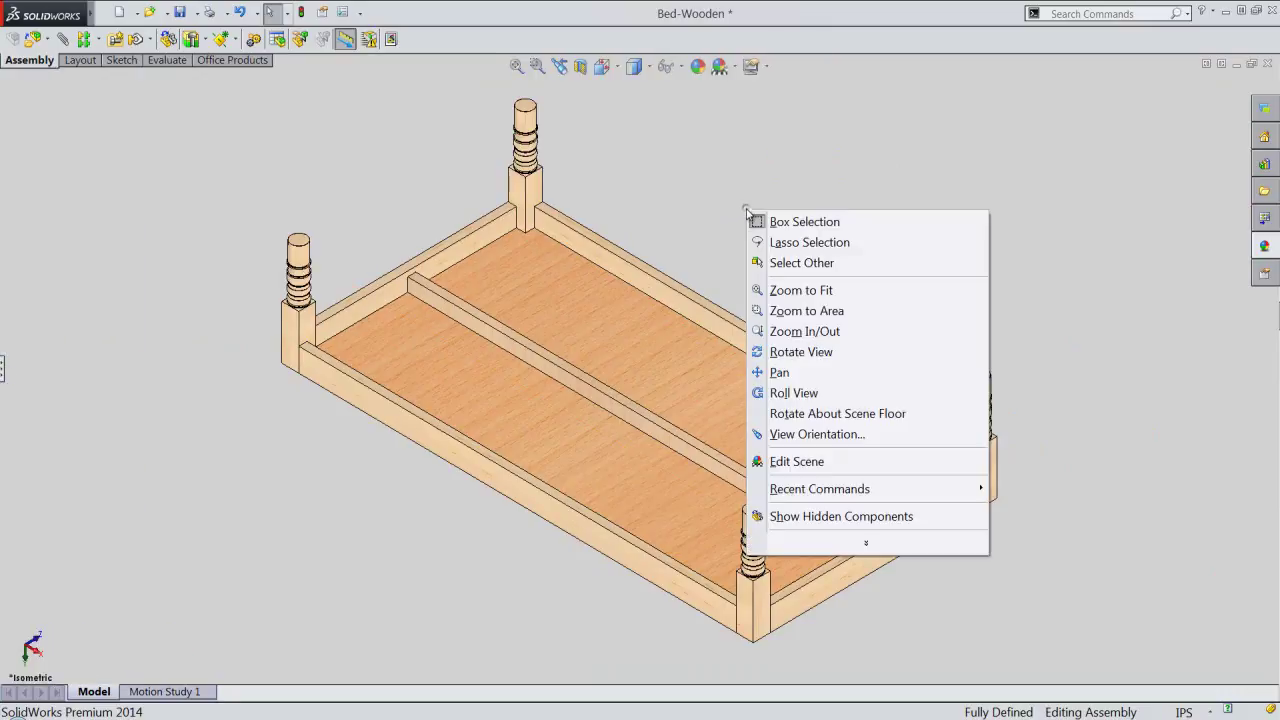
left_click(779, 372)
left_click_drag(731, 371, 785, 369)
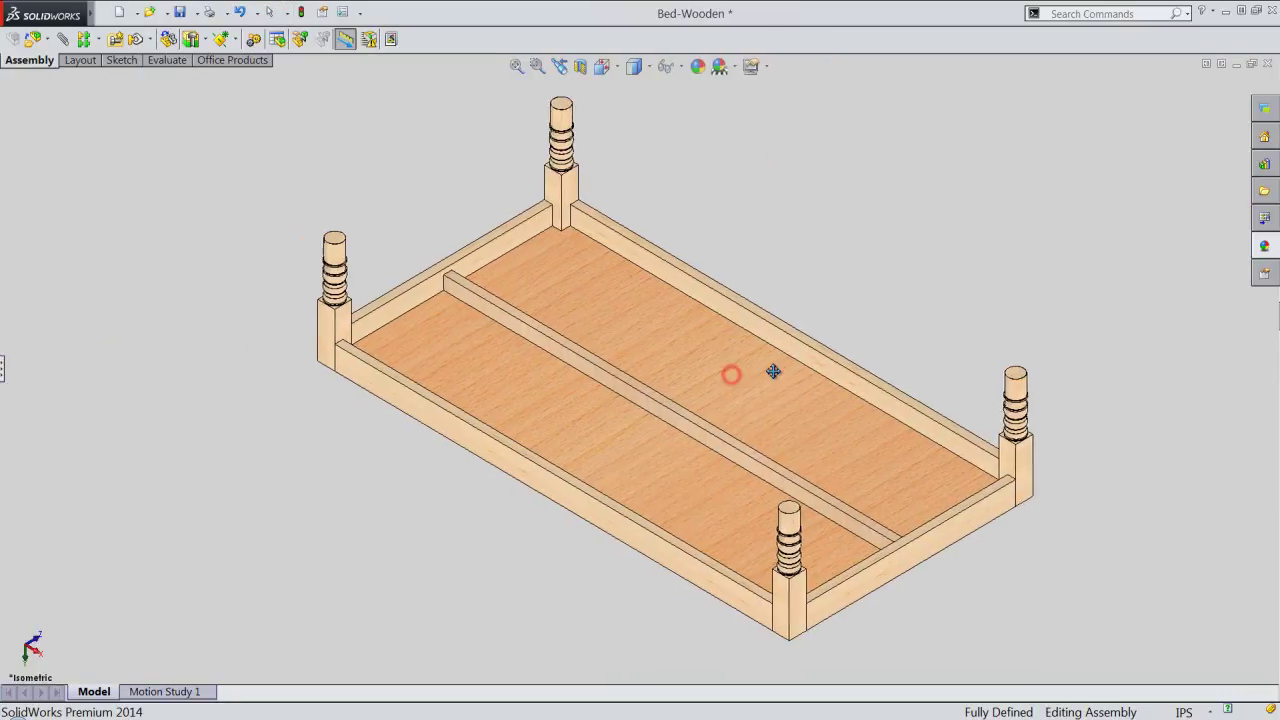
right_click(684, 352)
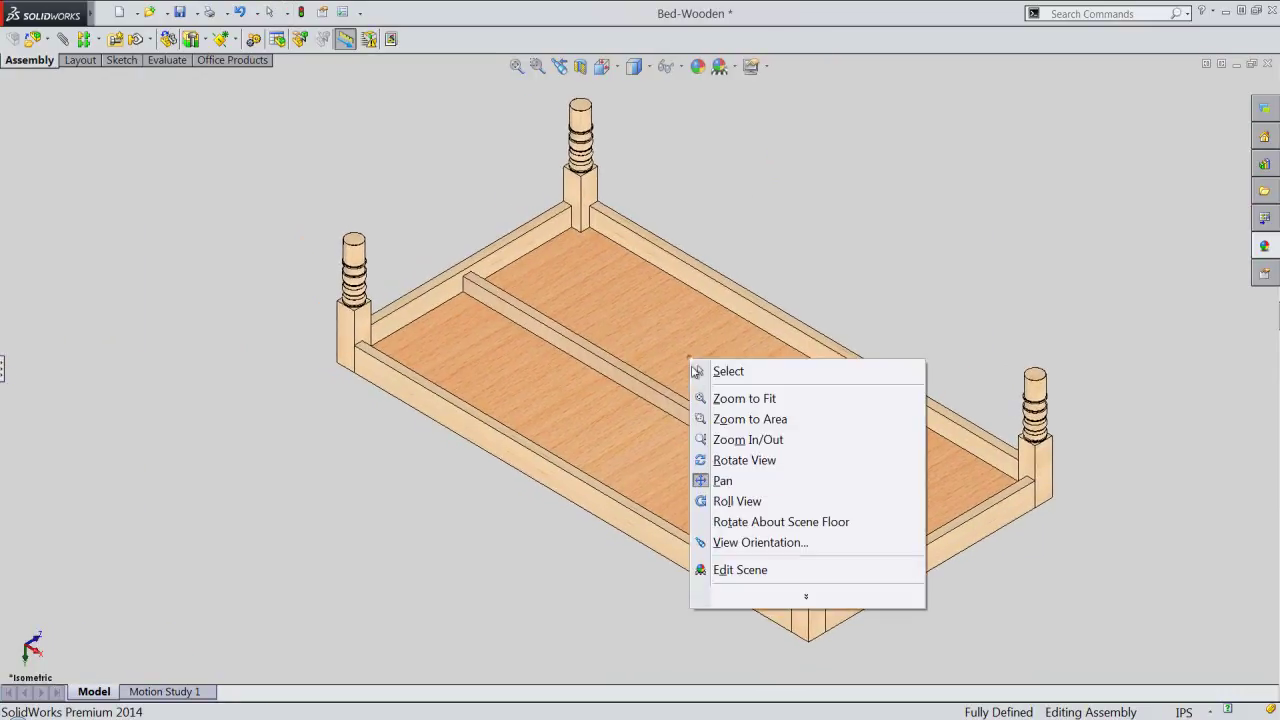
left_click(747, 439)
left_click_drag(737, 443, 751, 437)
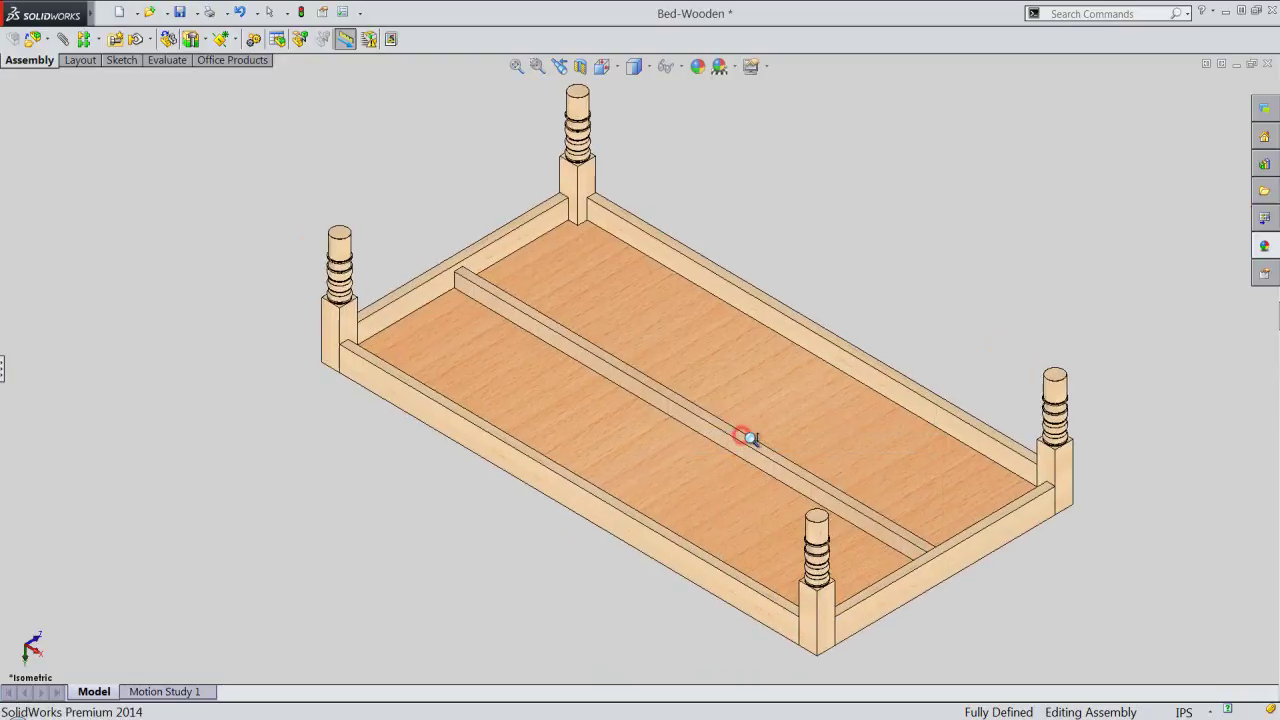
Step: Nudge the bed slightly down, return to selection mode, and bring up the Orientation dialog
right_click(743, 430)
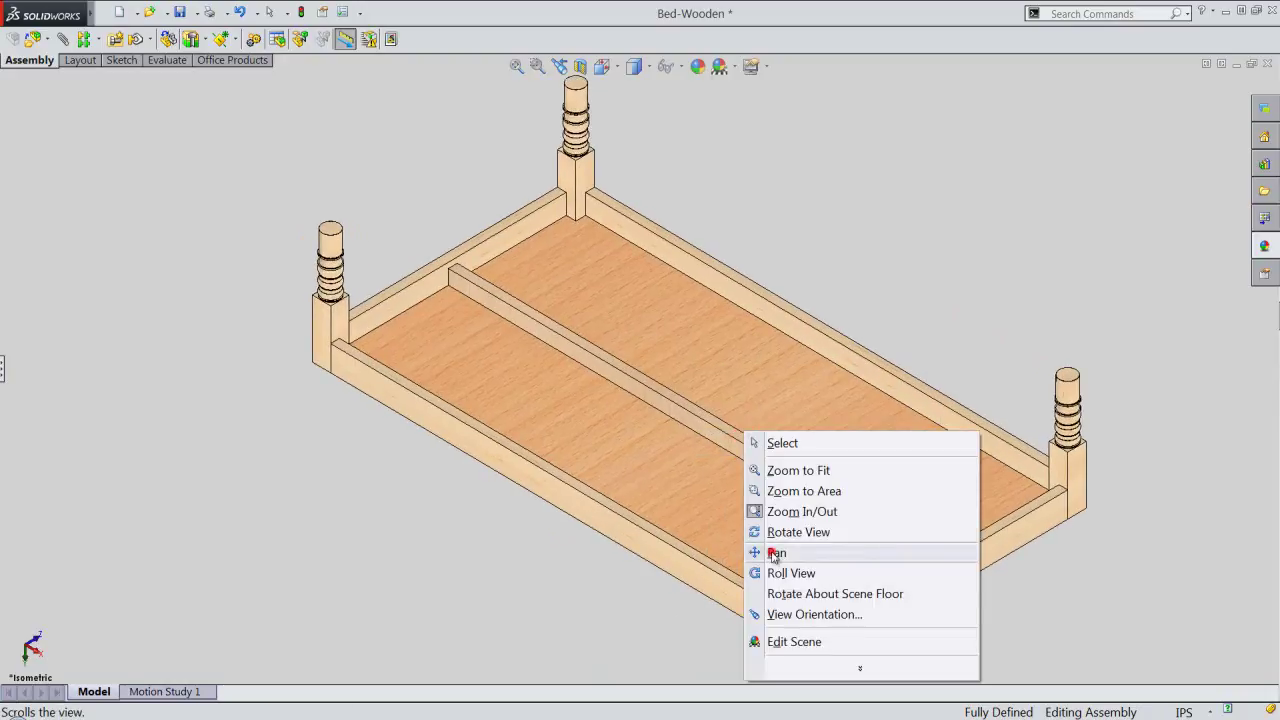
left_click(767, 551)
left_click_drag(766, 545, 772, 554)
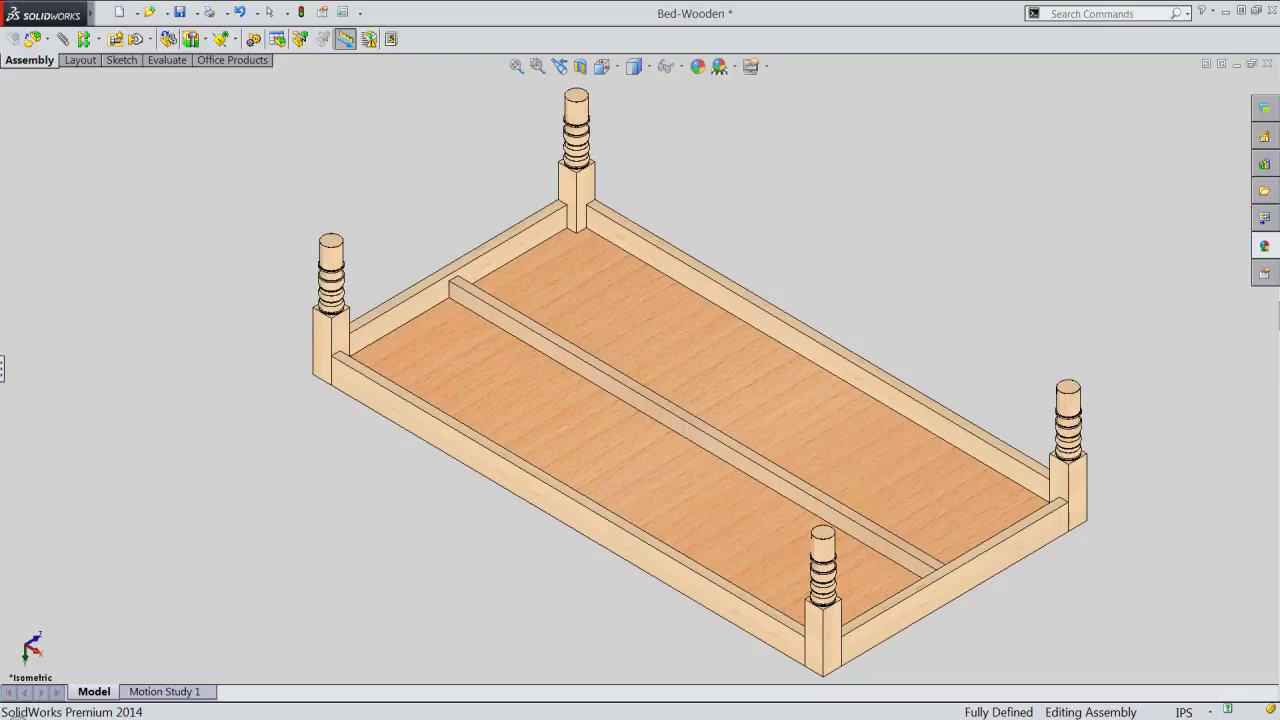
right_click(690, 138)
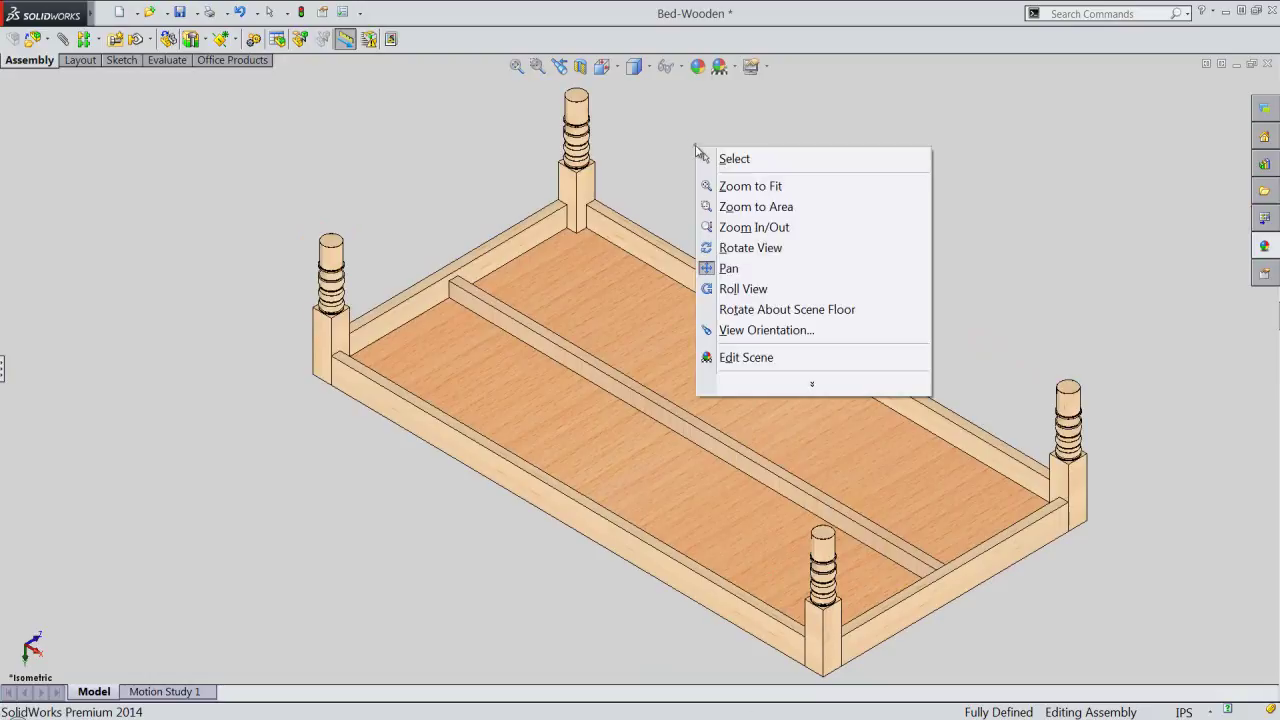
left_click(716, 157)
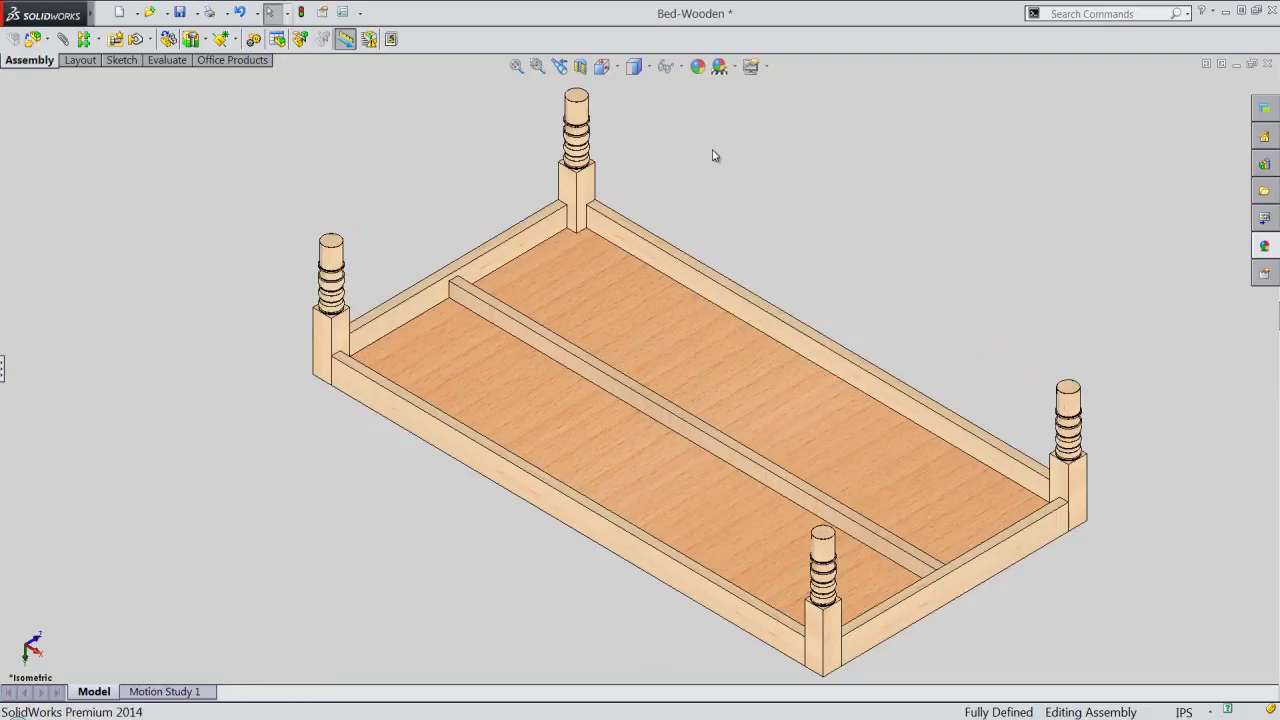
key("space")
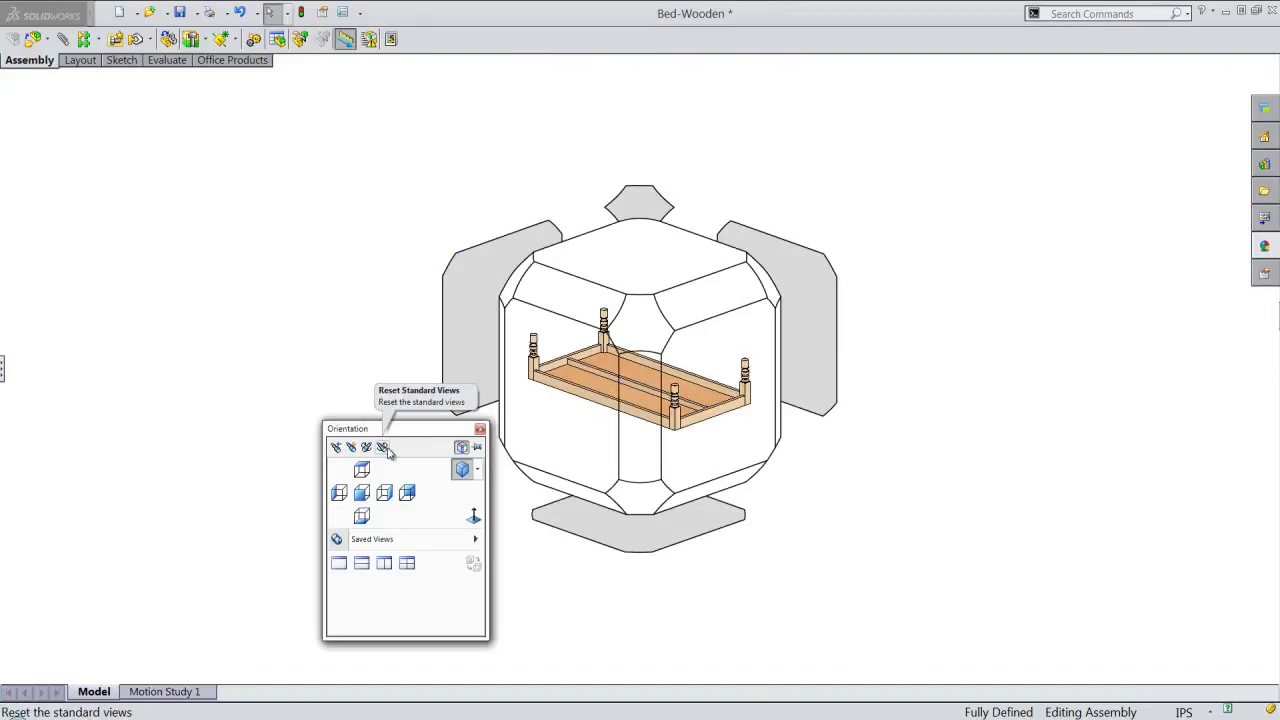
Step: Reset the standard views, show the bed upright in isometric view, and expand the design tree
left_click(384, 448)
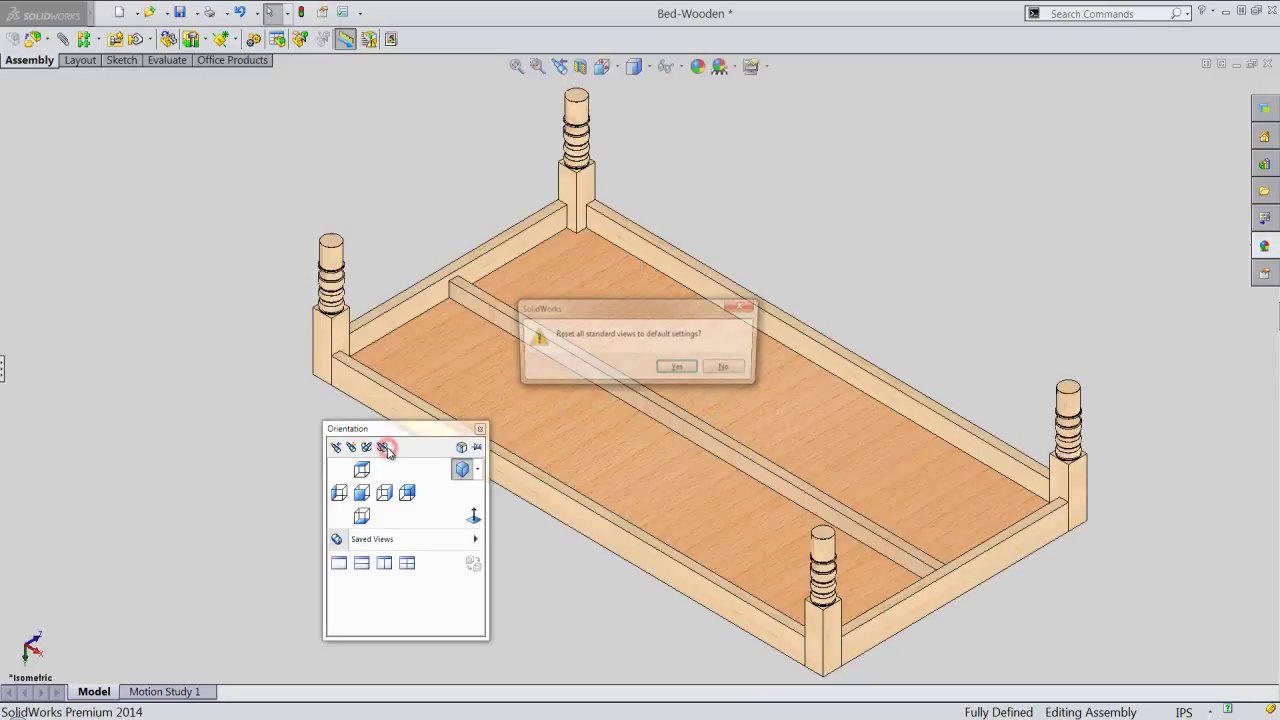
left_click(680, 370)
left_click(477, 469)
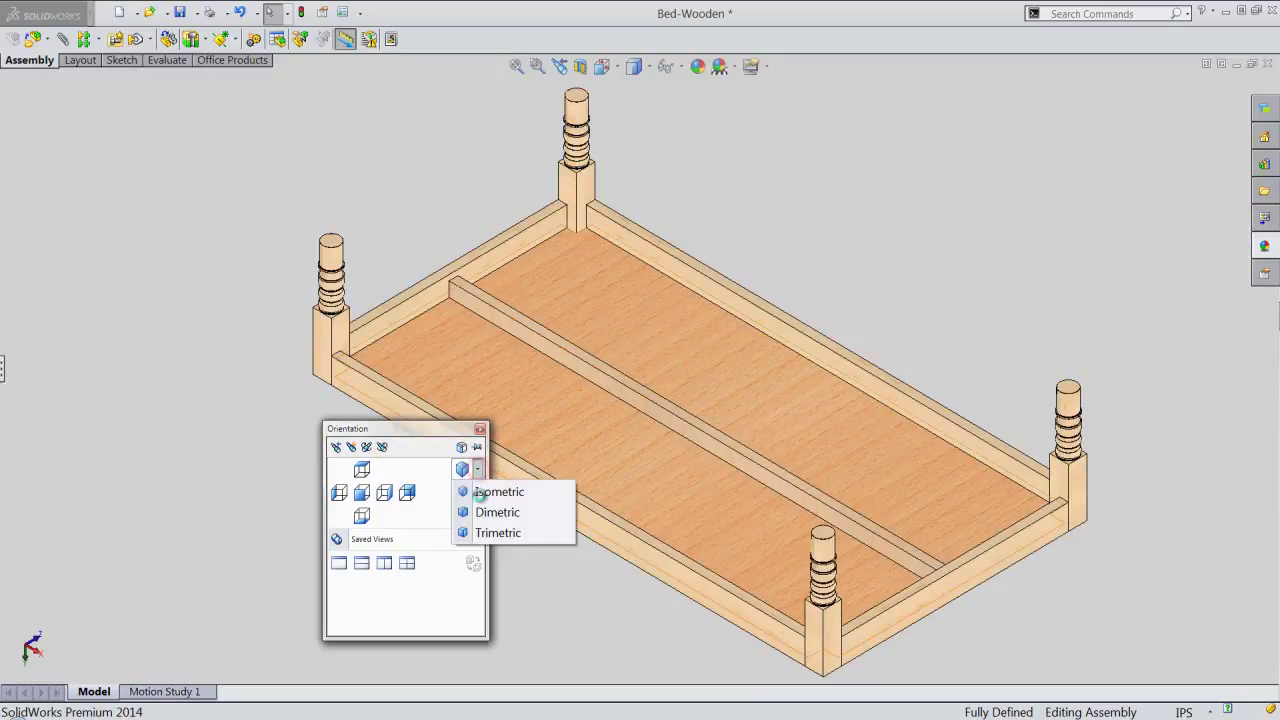
left_click(480, 492)
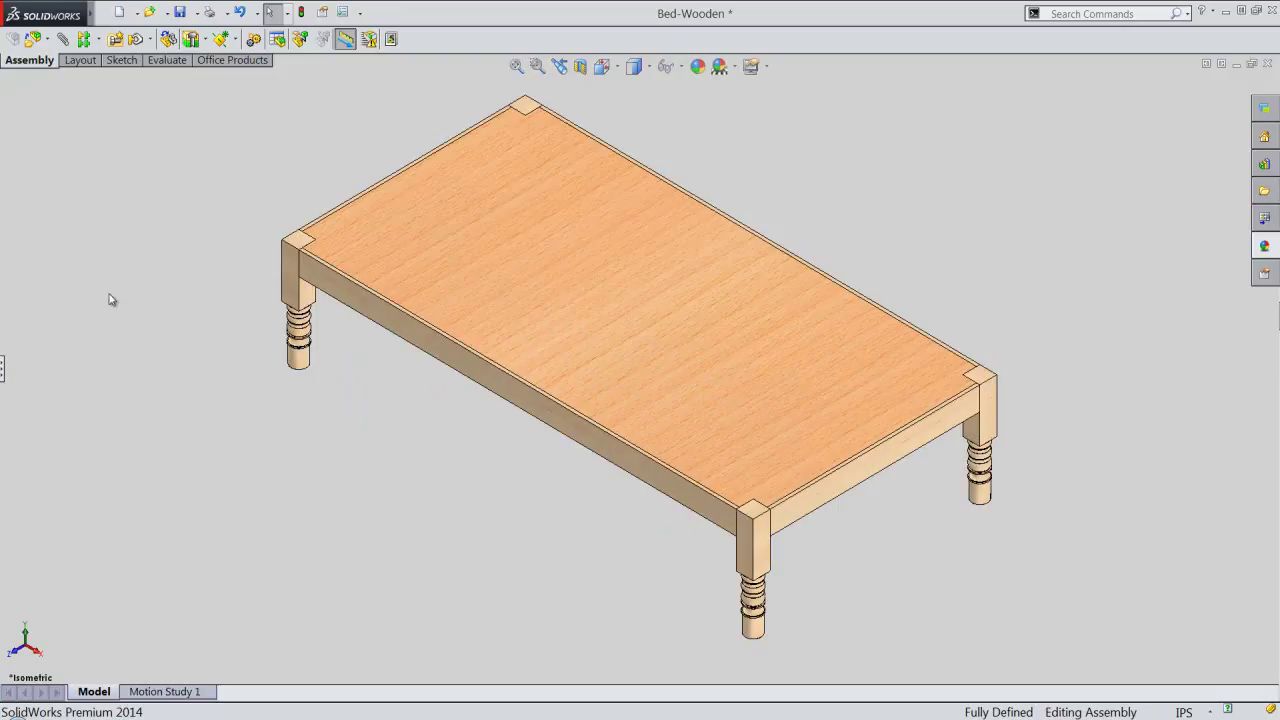
left_click(3, 372)
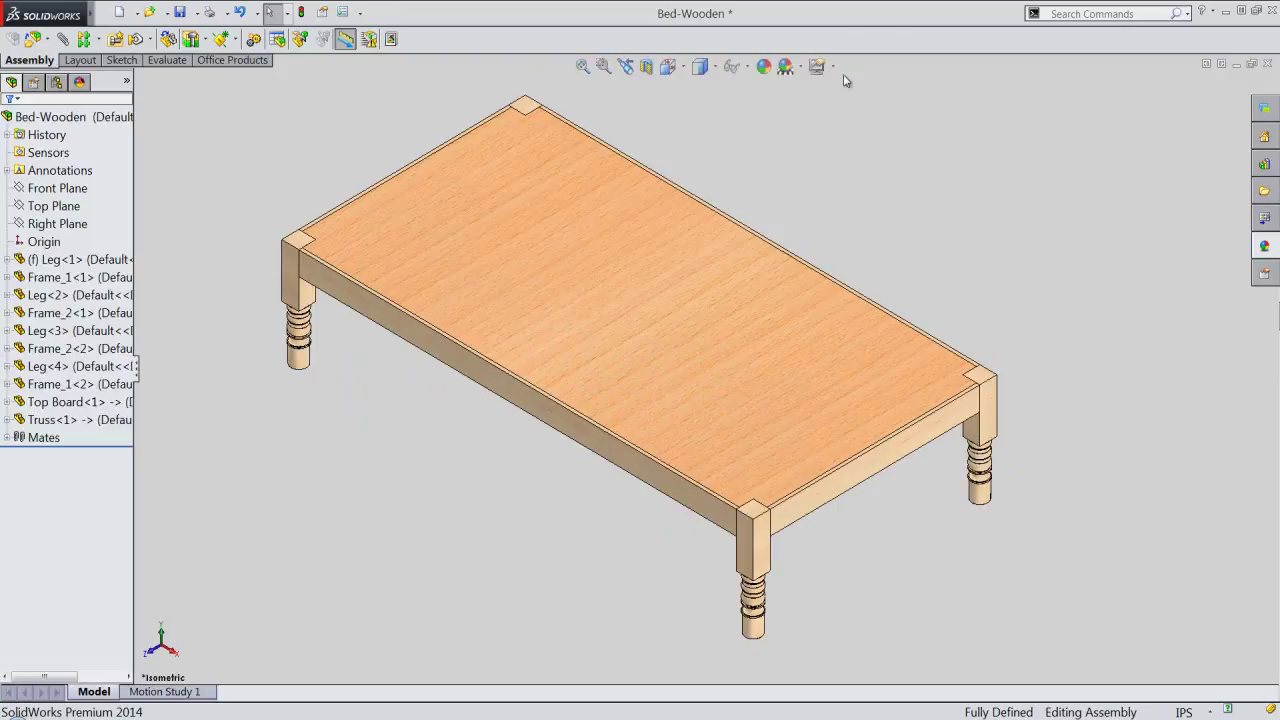
Step: Restore large buttons with text, pan the bed right, then rebuild and save the assembly
right_click(883, 36)
left_click(895, 46)
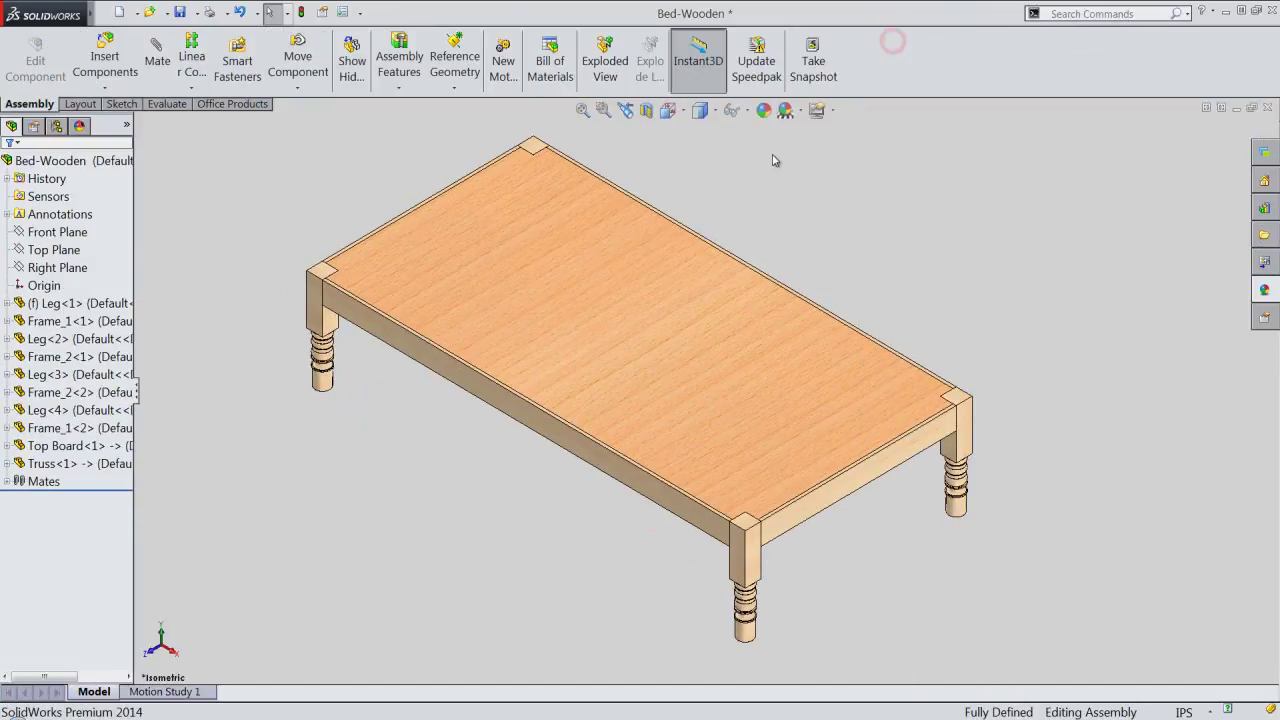
right_click(856, 220)
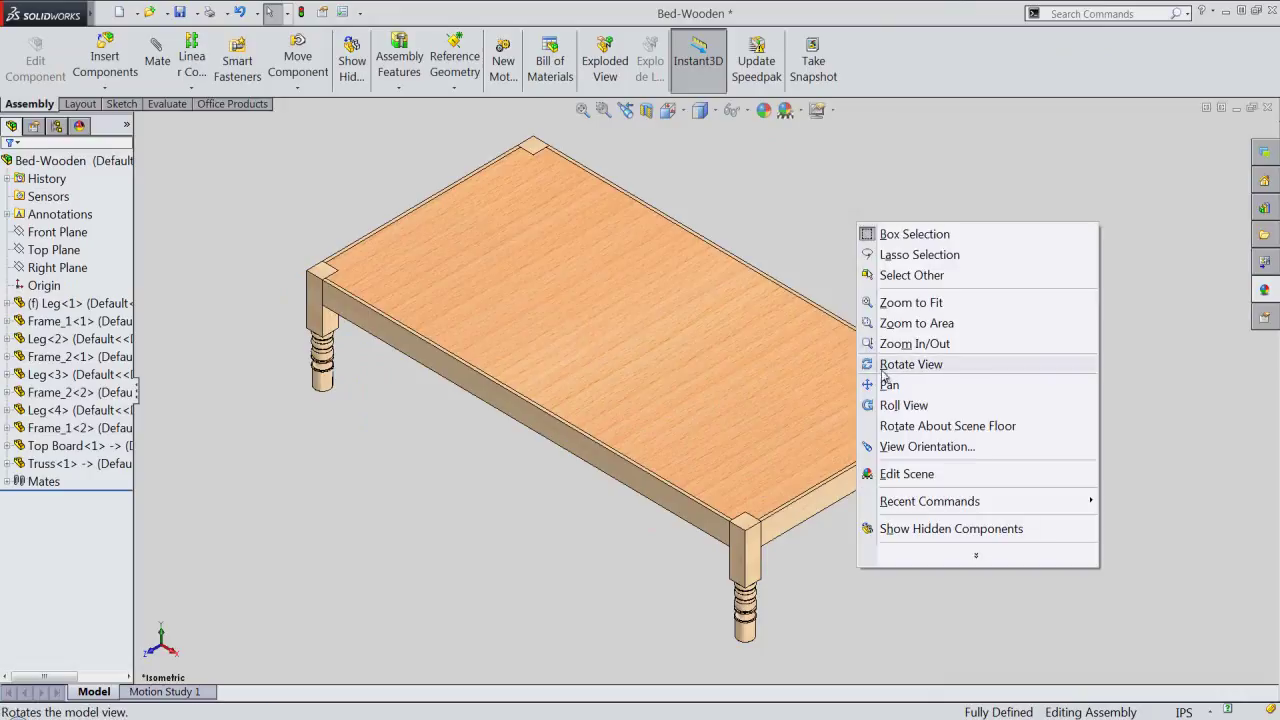
left_click(885, 384)
left_click_drag(768, 402, 812, 415)
right_click(709, 321)
left_click(730, 327)
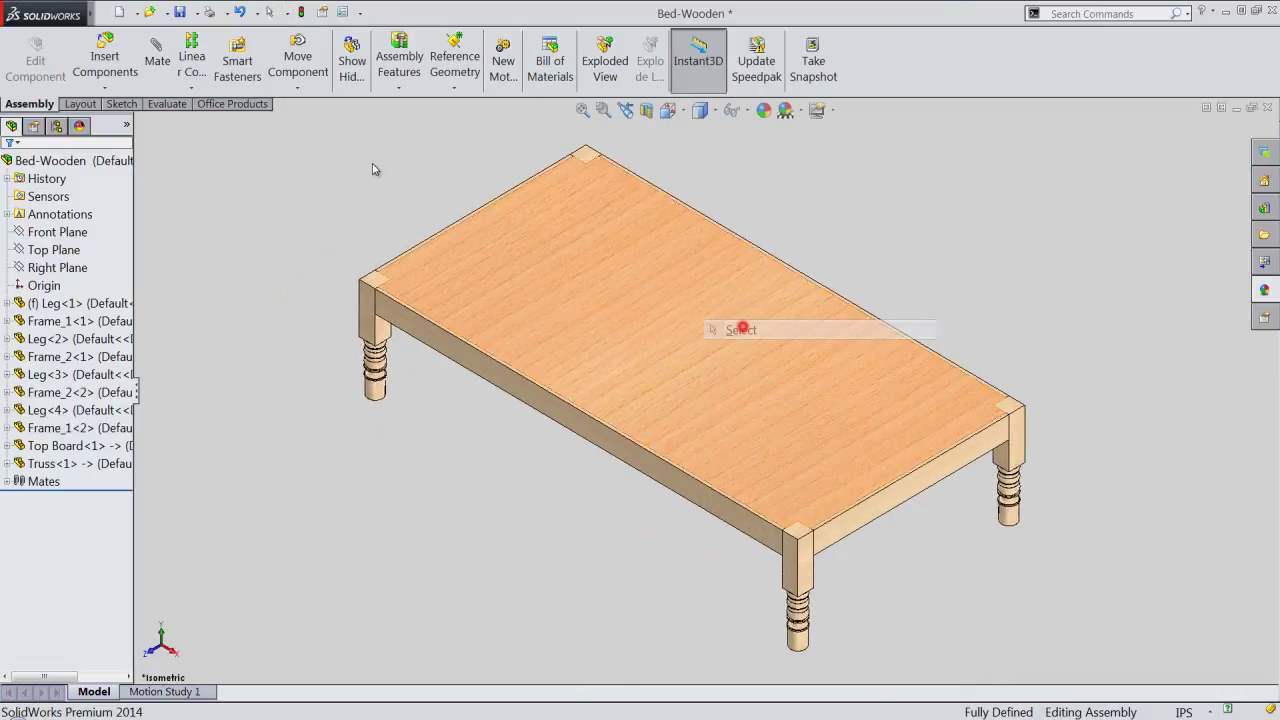
left_click(182, 12)
left_click(587, 320)
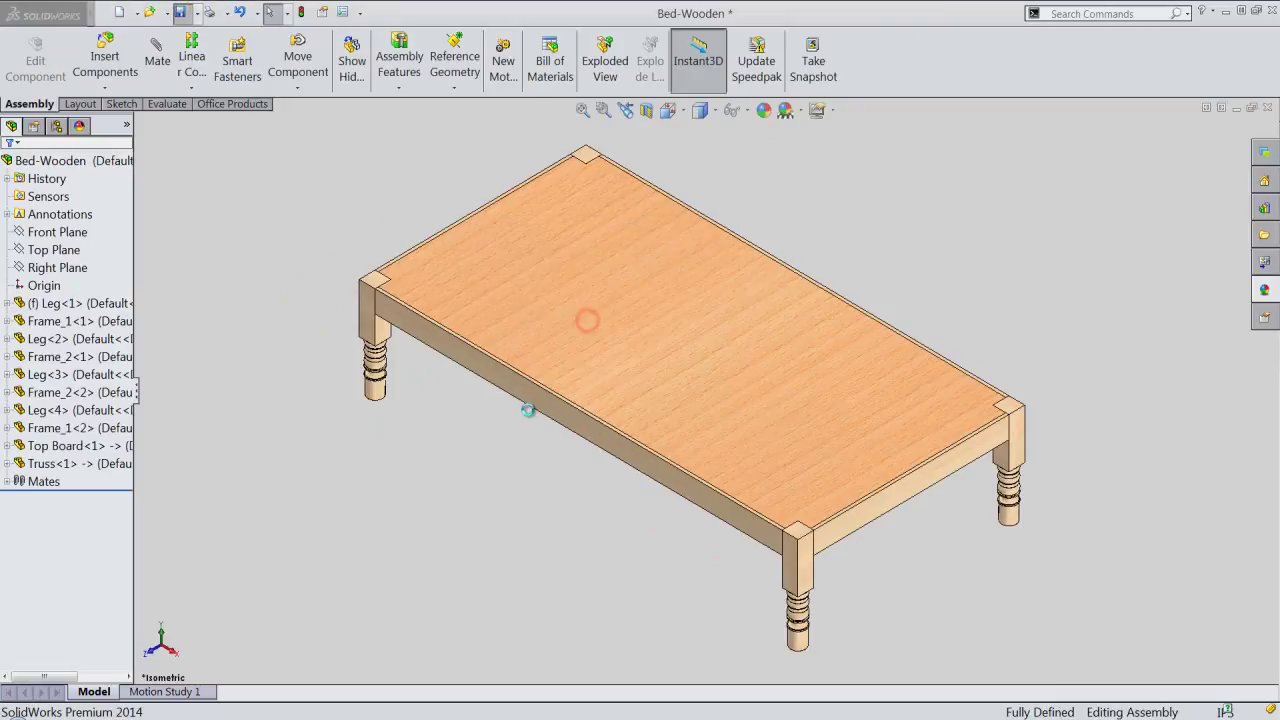